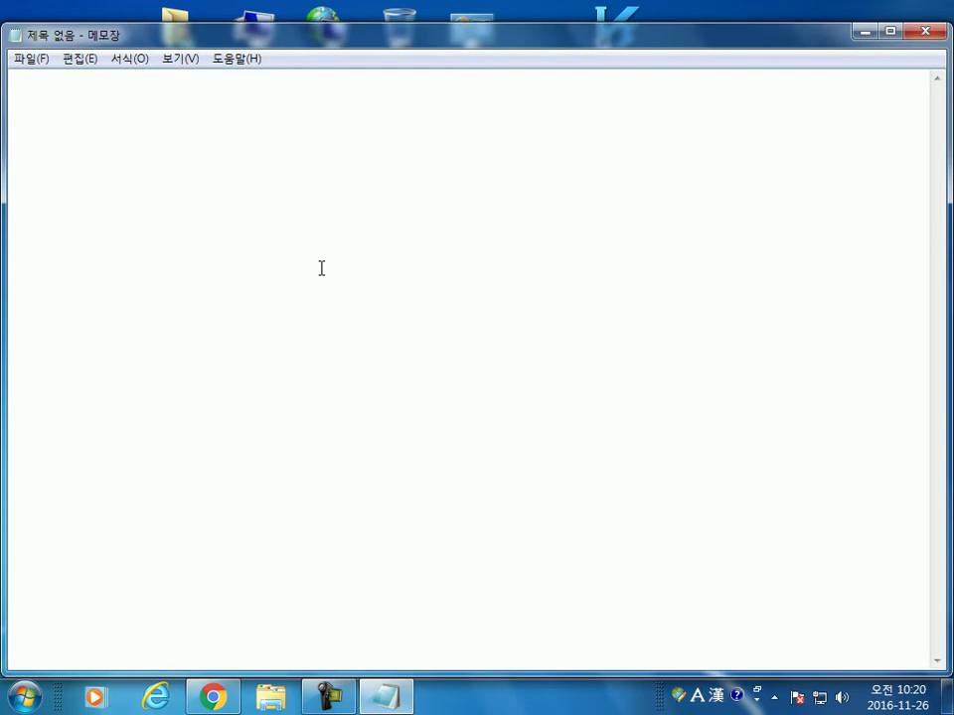
Step: Type the title '한글 1.0 : 1989년 말, 1990년 초' with the developer's name two lines below
{"action": "type", "text": "한글 1.0"}
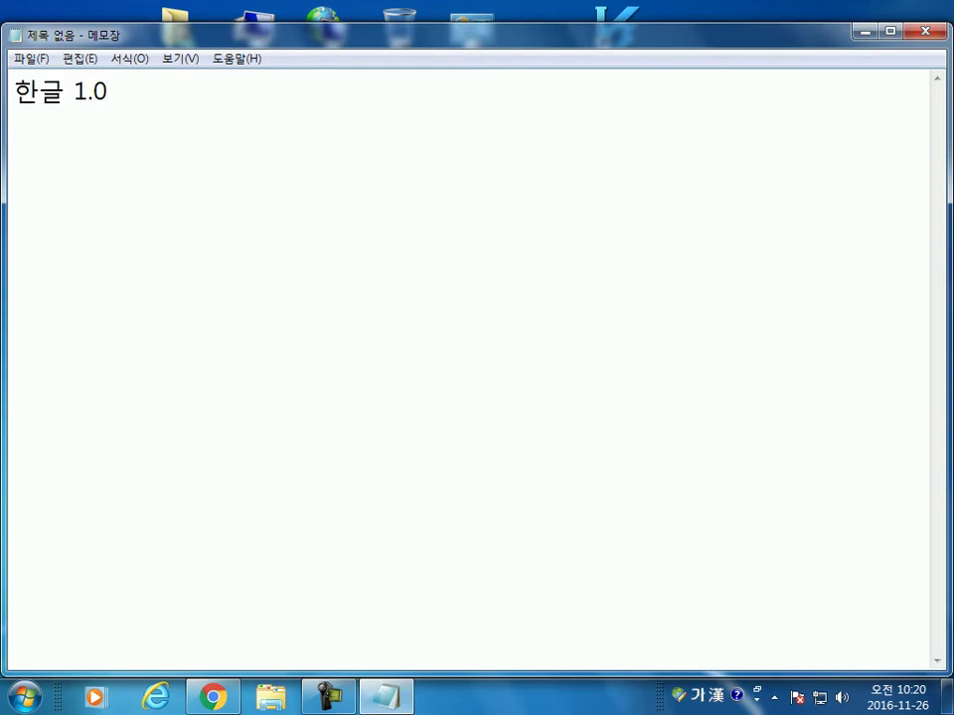
{"action": "type", "text": " : 1989년 말"}
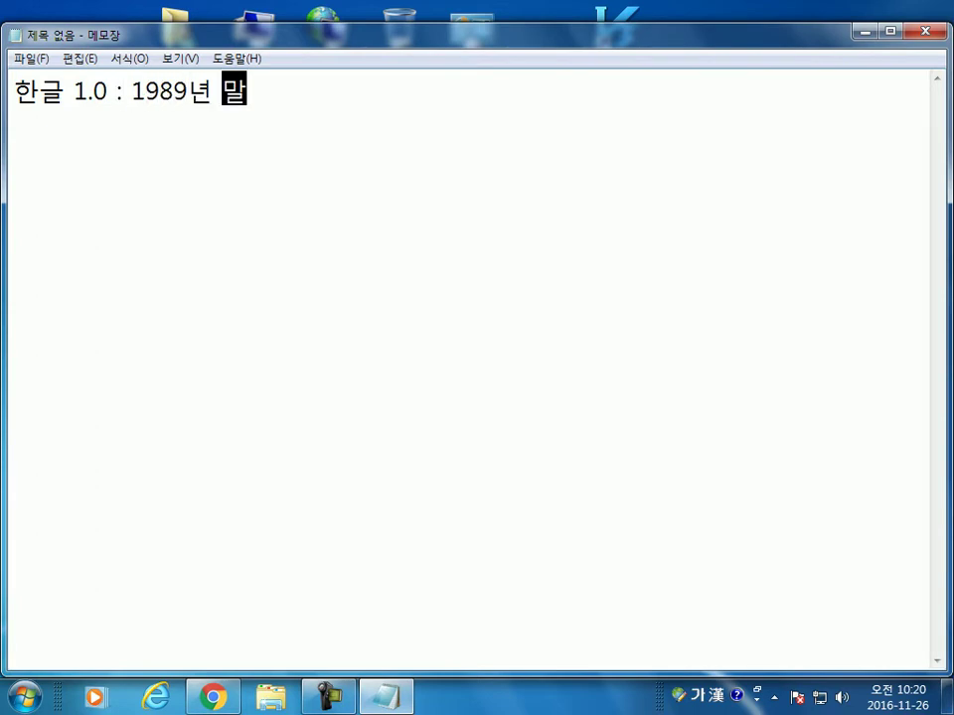
{"action": "type", "text": ", 1990년 초"}
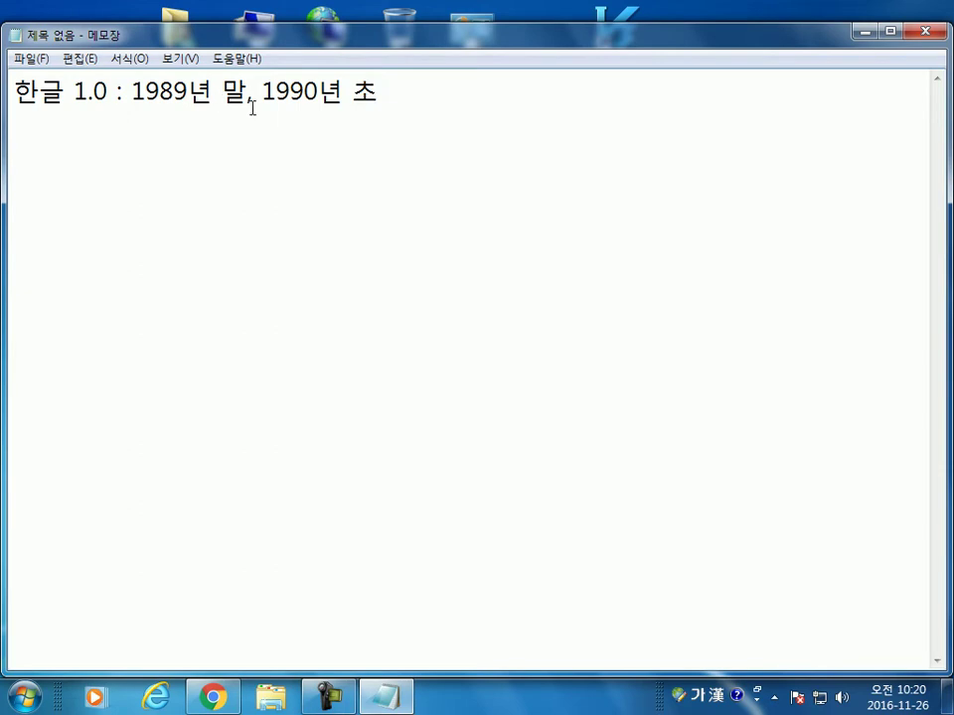
{"action": "left_click", "coordinate": [511, 140]}
{"action": "key", "text": "Return"}
{"action": "type", "text": "이찬진"}
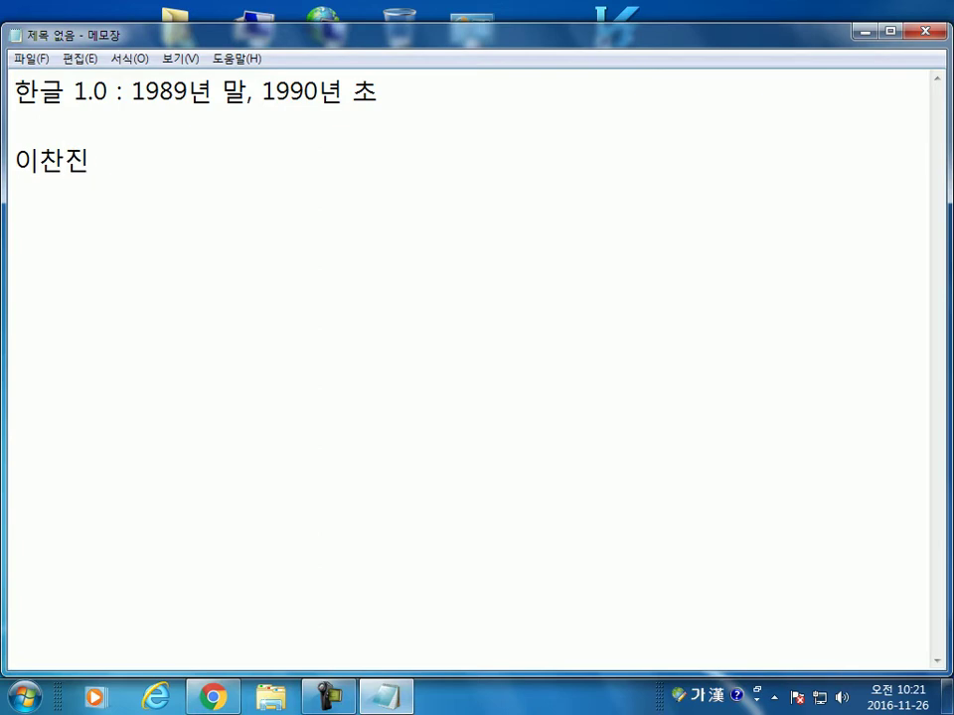
Step: Add '우리말로 작성하는 워드프로세스 프로그램이 없었다.' after a blank line, correcting the typo
{"action": "type", "text": "₩₩"}
{"action": "key", "text": "BackSpace"}
{"action": "key", "text": "BackSpace"}
{"action": "key", "text": "Return"}
{"action": "key", "text": "Return"}
{"action": "type", "text": "우리마"}
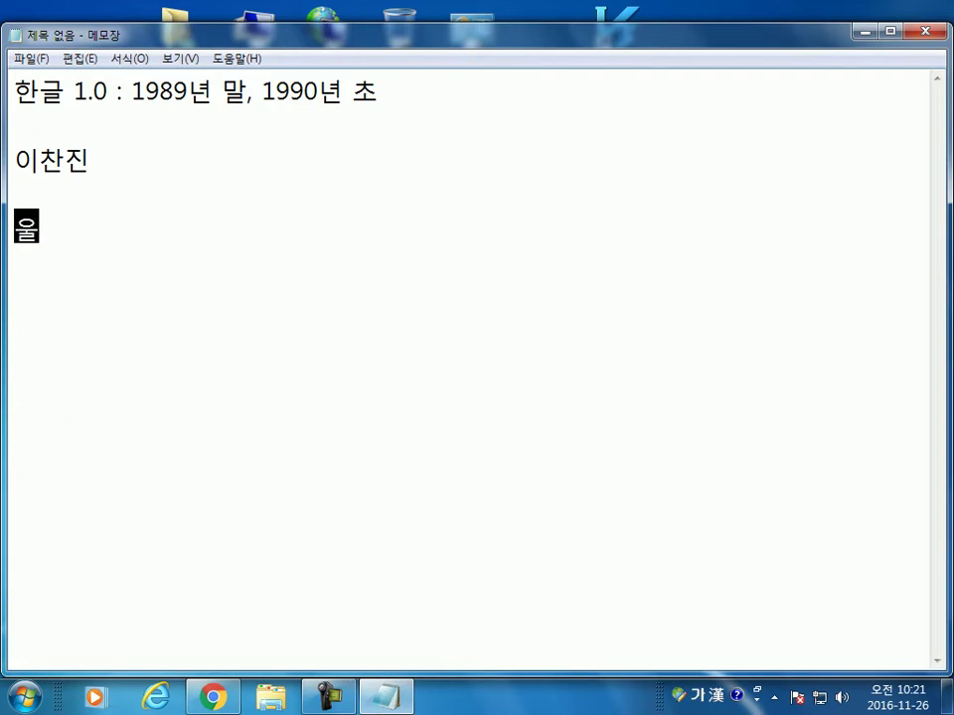
{"action": "type", "text": "ㄹ로 작"}
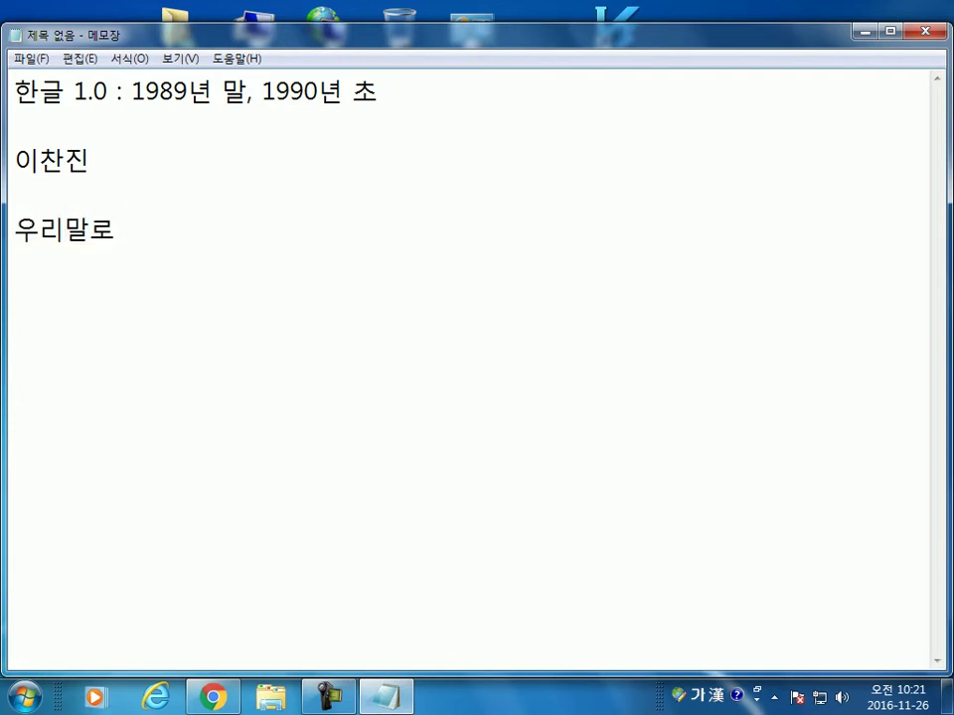
{"action": "type", "text": "성하는 "}
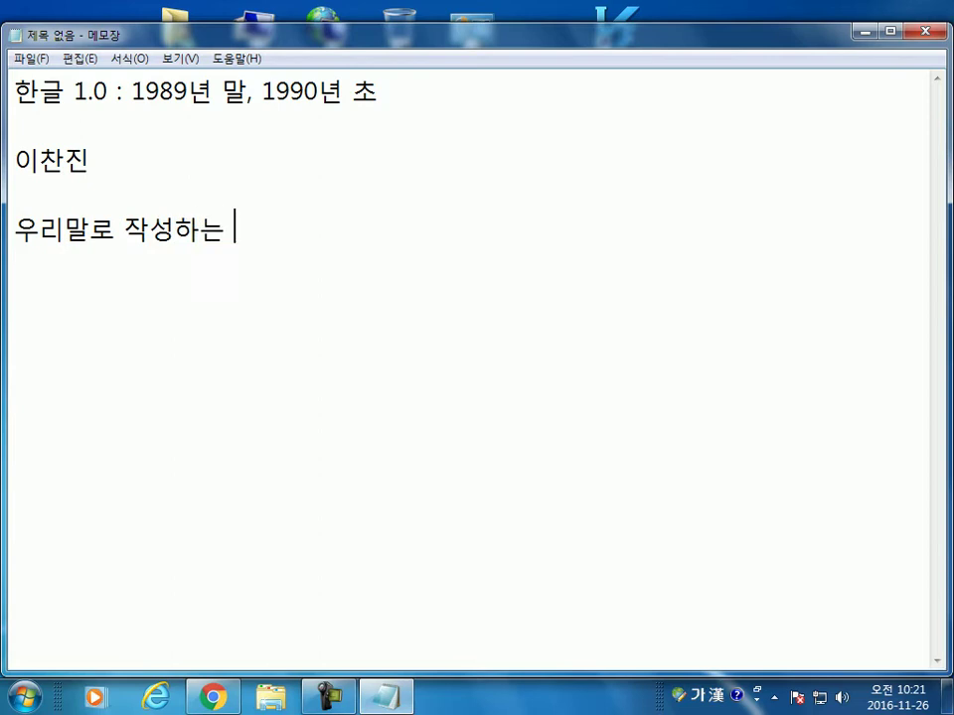
{"action": "type", "text": "우ㅓ드프로세서"}
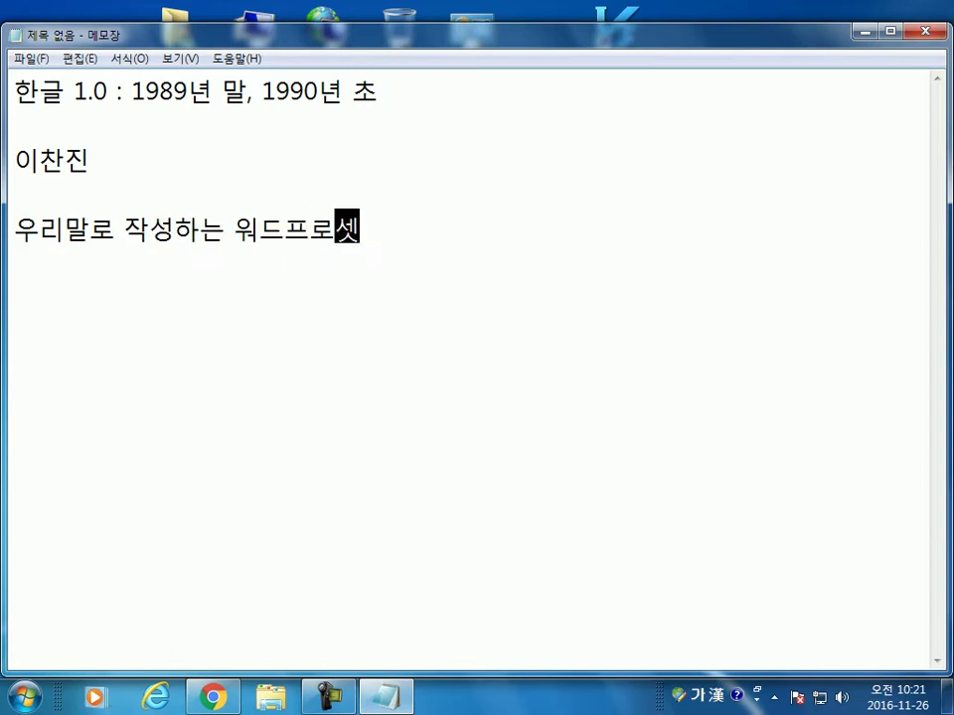
{"action": "type", "text": " ㅍ"}
{"action": "key", "text": "BackSpace"}
{"action": "key", "text": "BackSpace"}
{"action": "key", "text": "BackSpace"}
{"action": "type", "text": "ㅅㅡ 프로그램"}
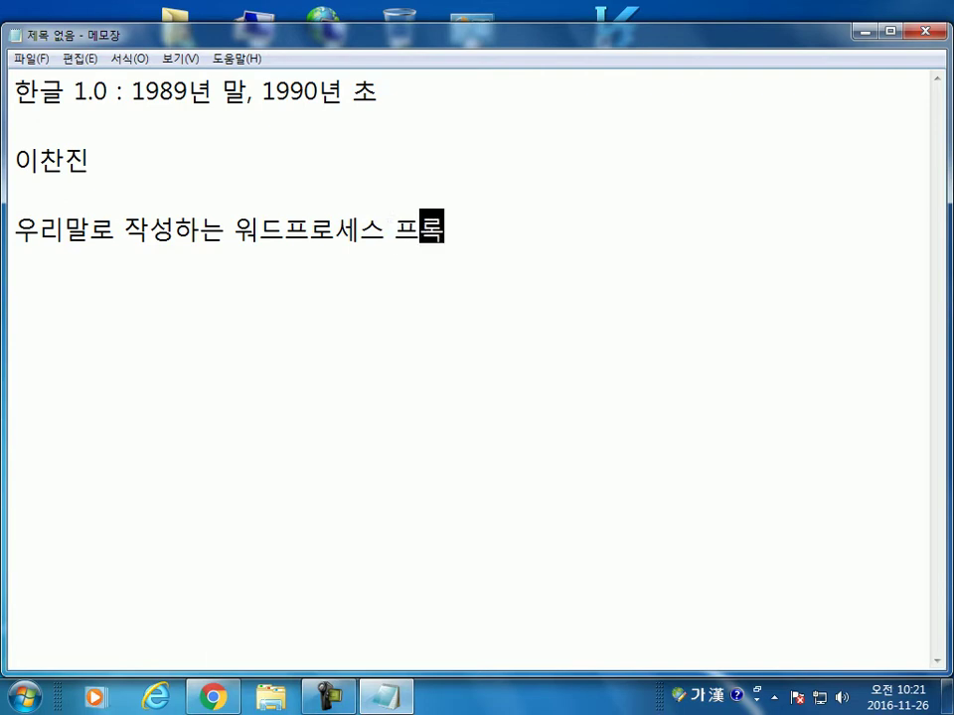
{"action": "type", "text": "이 없어"}
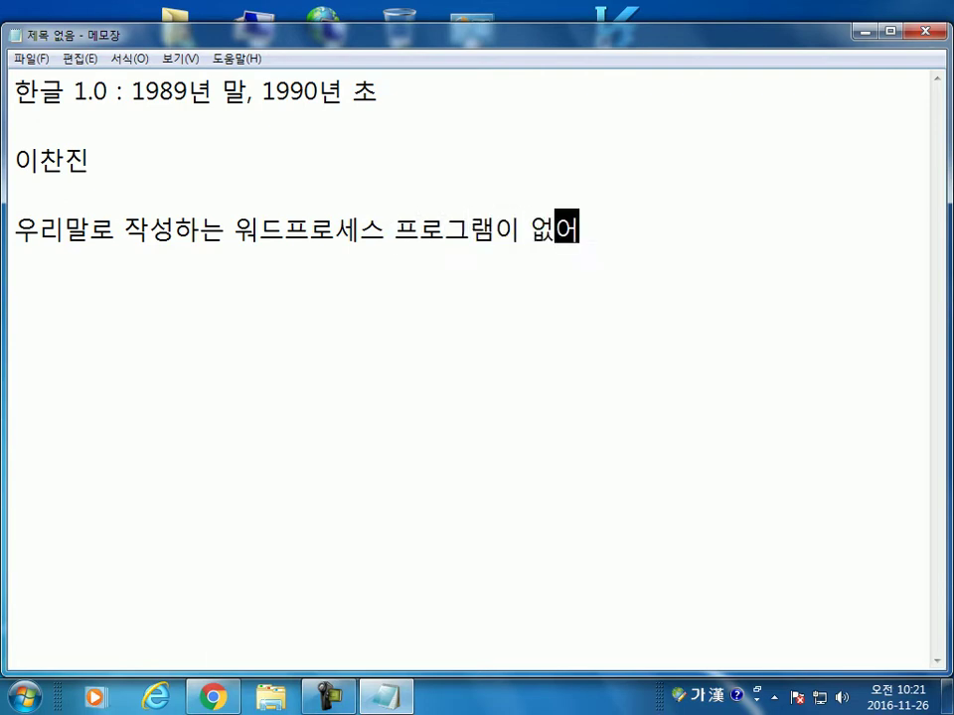
{"action": "type", "text": "ㅆ다."}
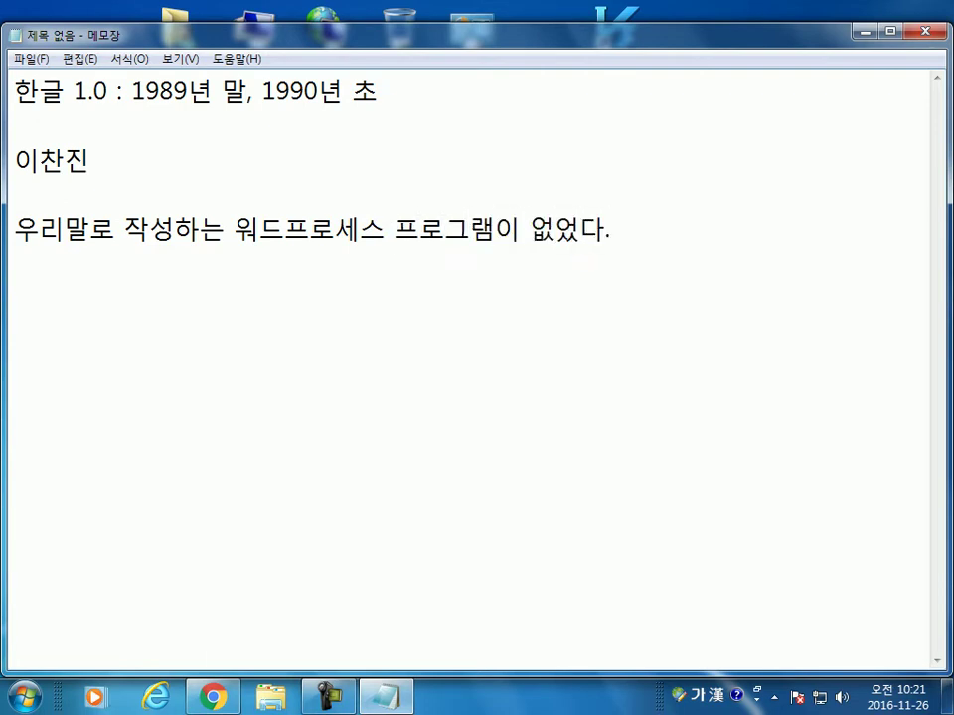
{"action": "key", "text": "Return"}
Step: Type the line '삼보, 보석글 Ⅱ : 미국에서 수입, 우리말 화'
{"action": "type", "text": "삼보, "}
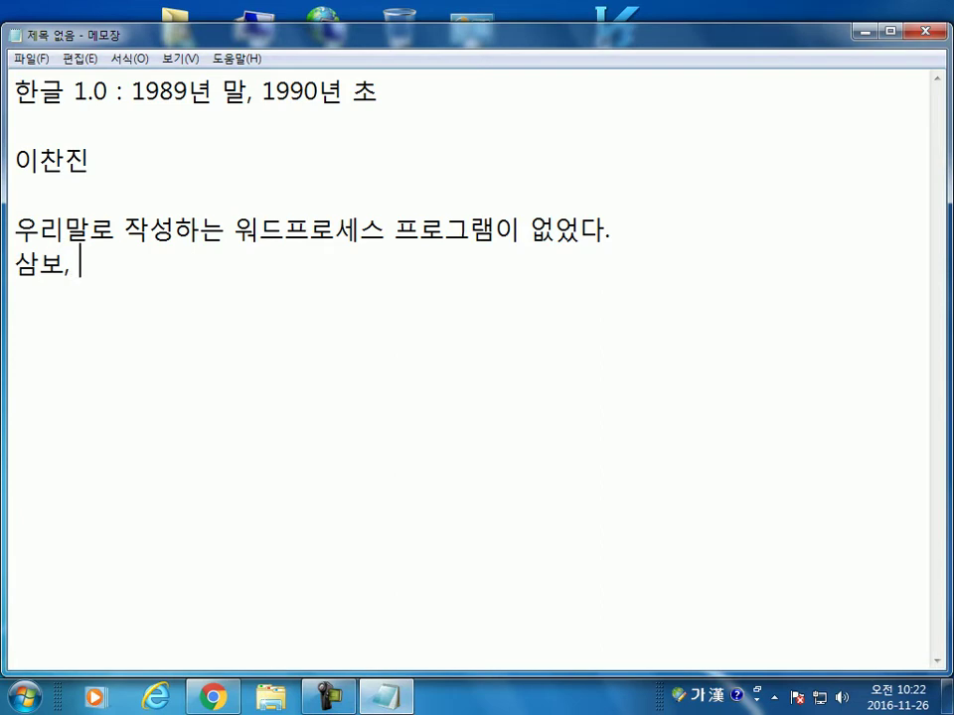
{"action": "type", "text": "보석글"}
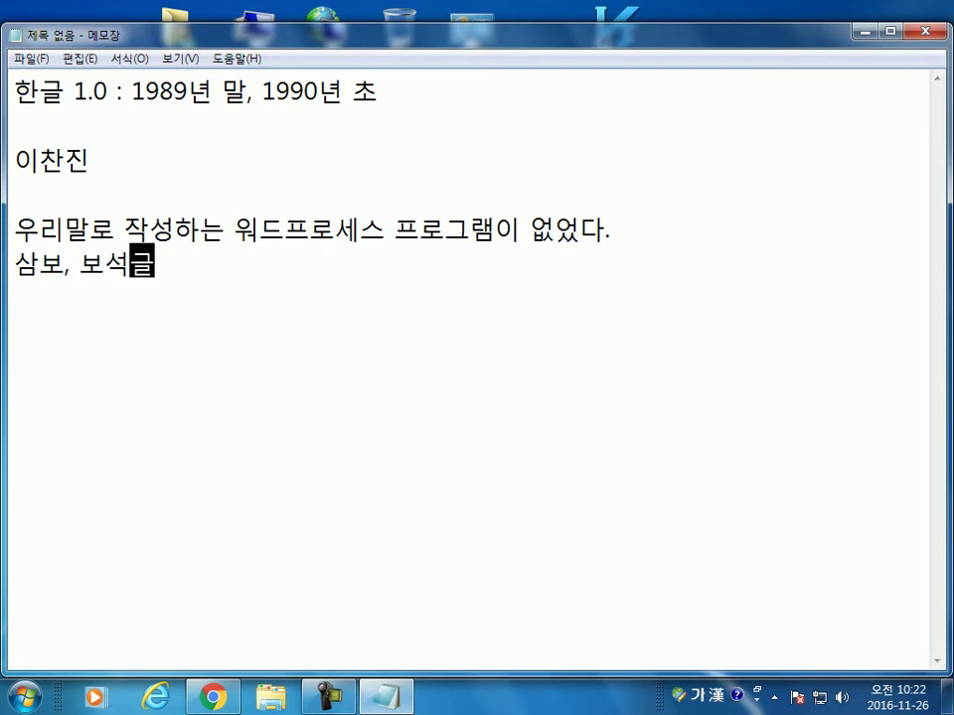
{"action": "key", "text": "Hangul"}
{"action": "type", "text": "Ⅱ"}
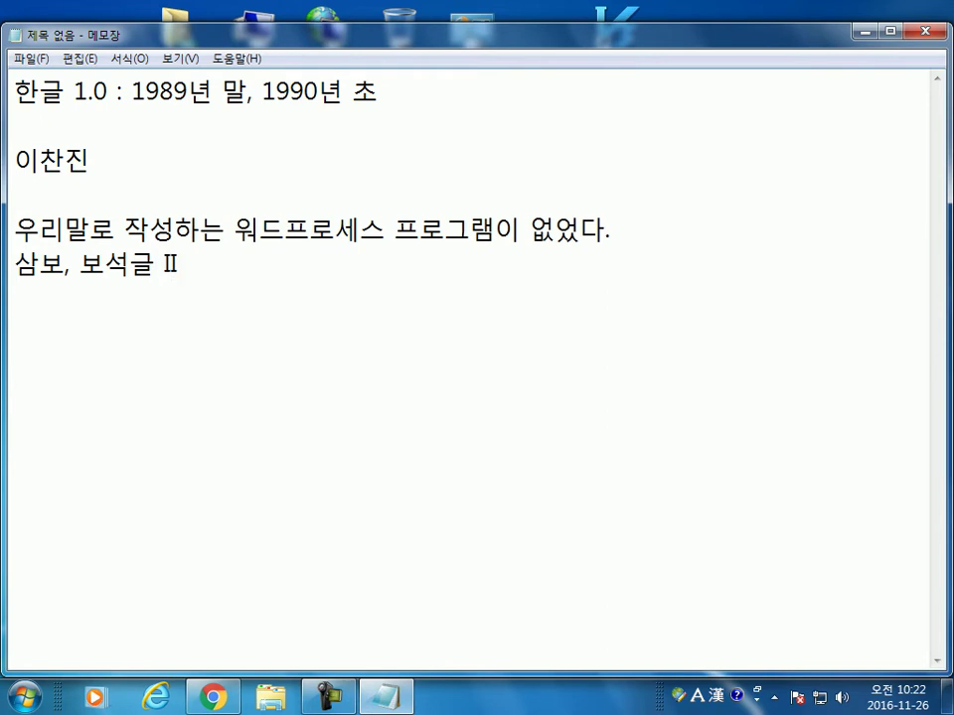
{"action": "type", "text": " :"}
{"action": "key", "text": "Hangul"}
{"action": "type", "text": "미국에서 수"}
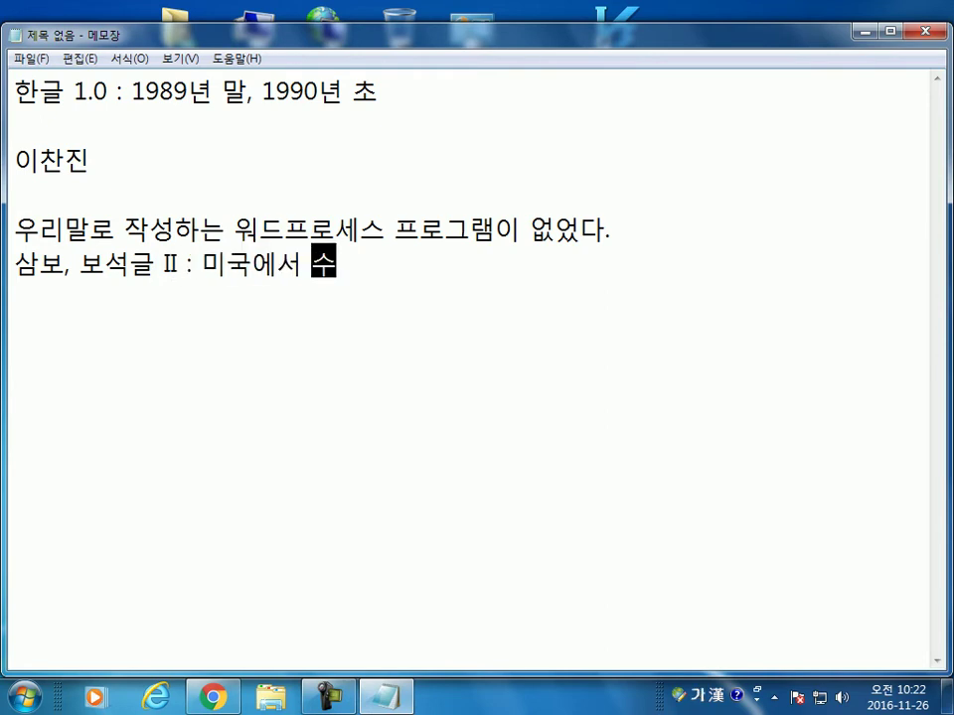
{"action": "type", "text": "입, 우리말 화"}
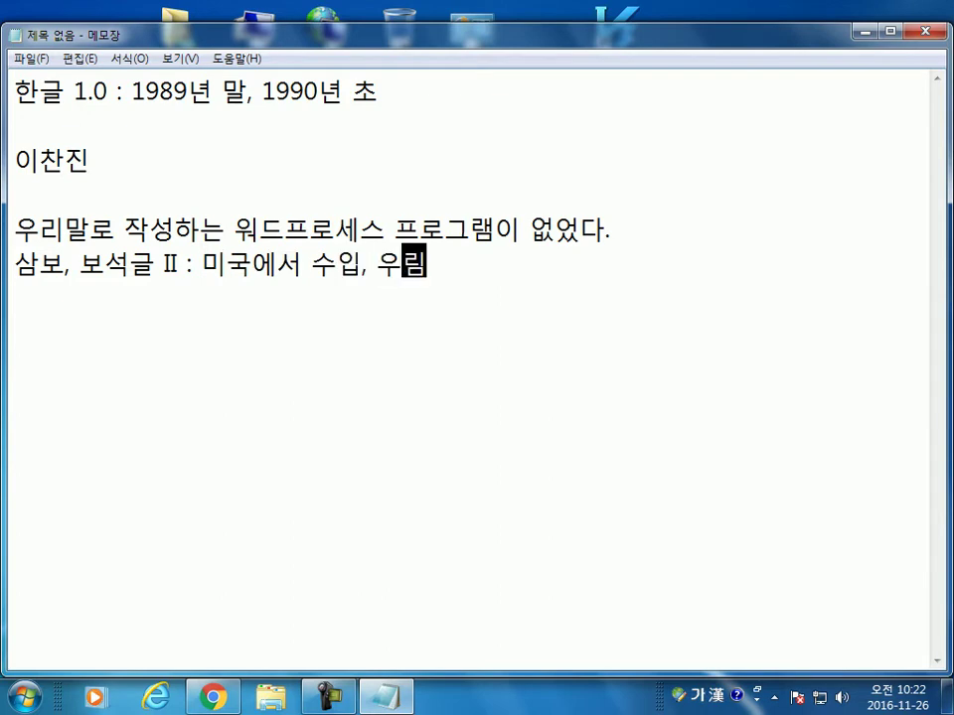
Step: Convert the final 화 to the hanja 化 so the line ends '우리말化'
{"action": "key", "text": "Left"}
{"action": "key", "text": "Left"}
{"action": "key", "text": "Delete"}
{"action": "key", "text": "End"}
{"action": "key", "text": "Left"}
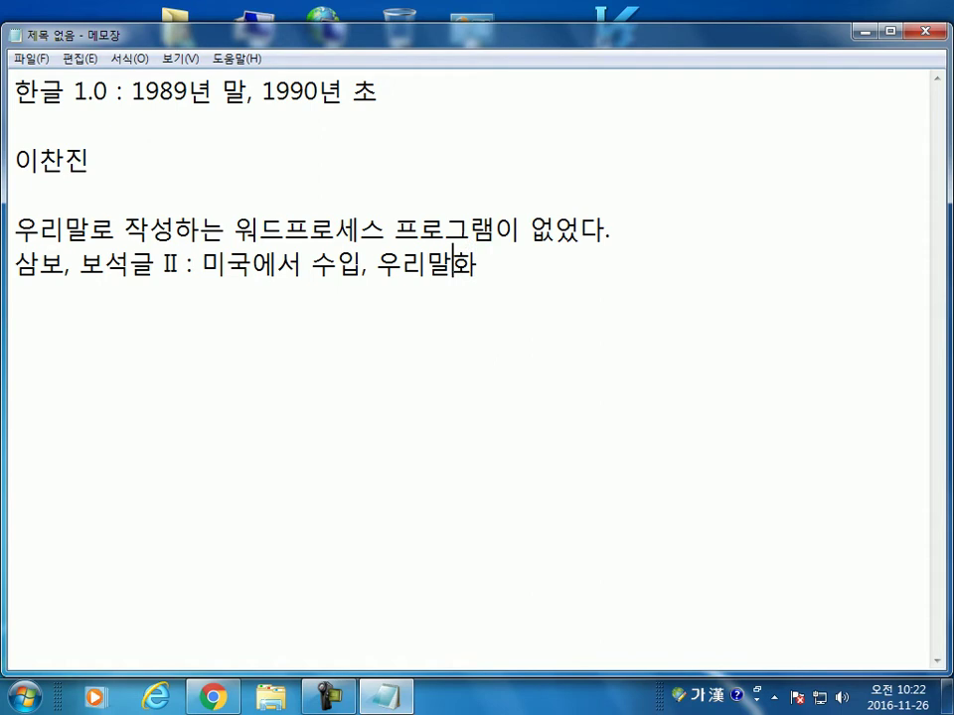
{"action": "type", "text": "호ㅏ"}
{"action": "key", "text": "Hangul_Hanja"}
{"action": "key", "text": "Return"}
{"action": "key", "text": "Delete"}
{"action": "key", "text": "Return"}
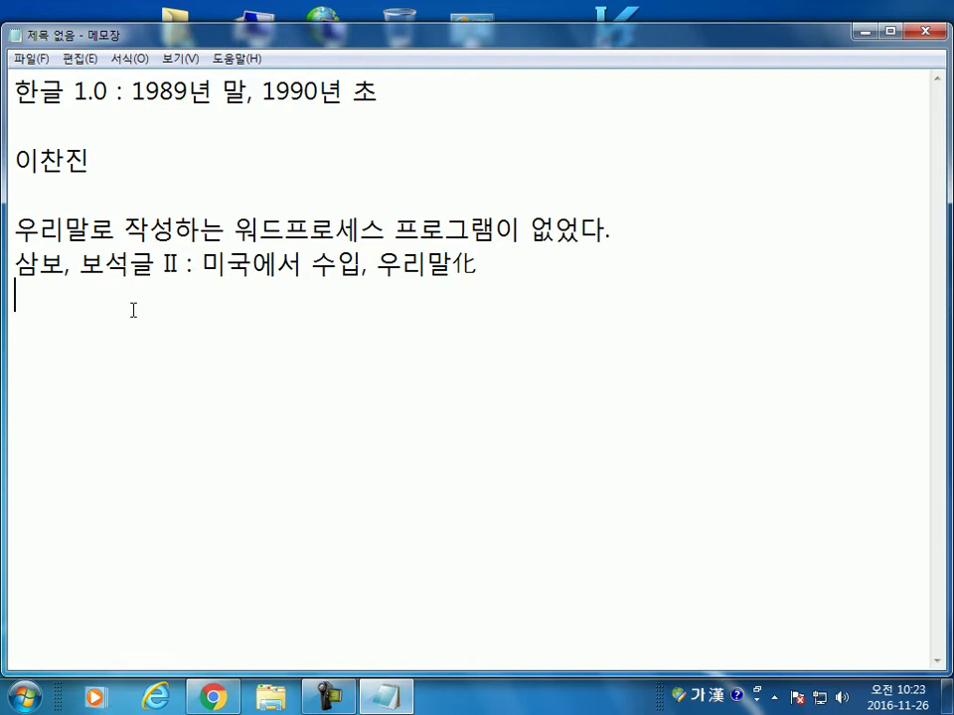
Step: Add the line '컴퓨터 사용, OA(사무자동화)' after a blank line
{"action": "key", "text": "Return"}
{"action": "type", "text": "컴퓨터"}
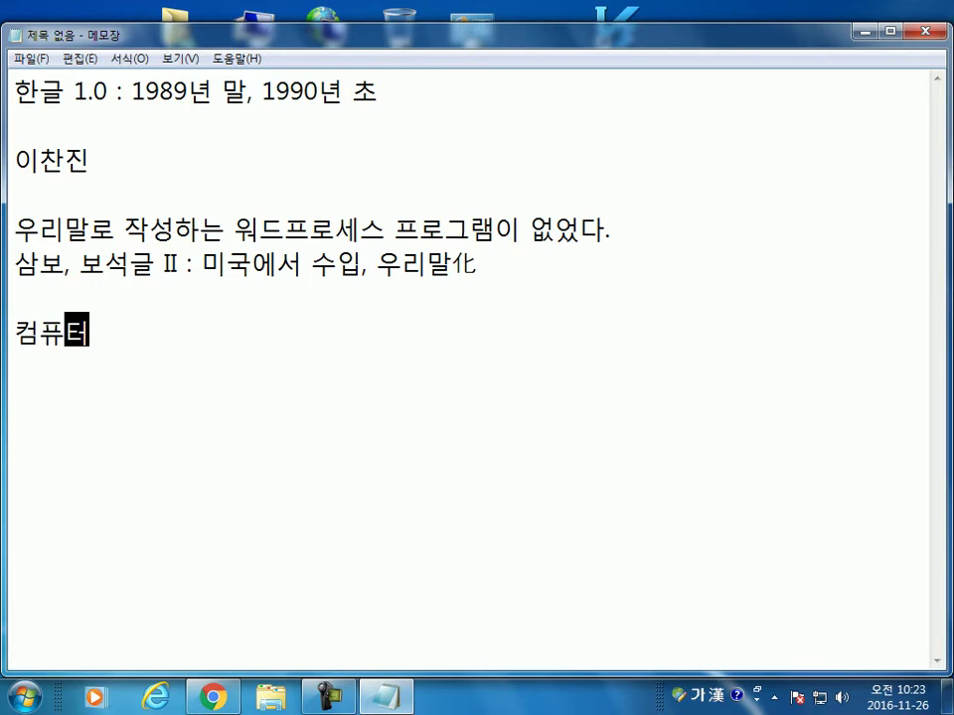
{"action": "type", "text": " 사용"}
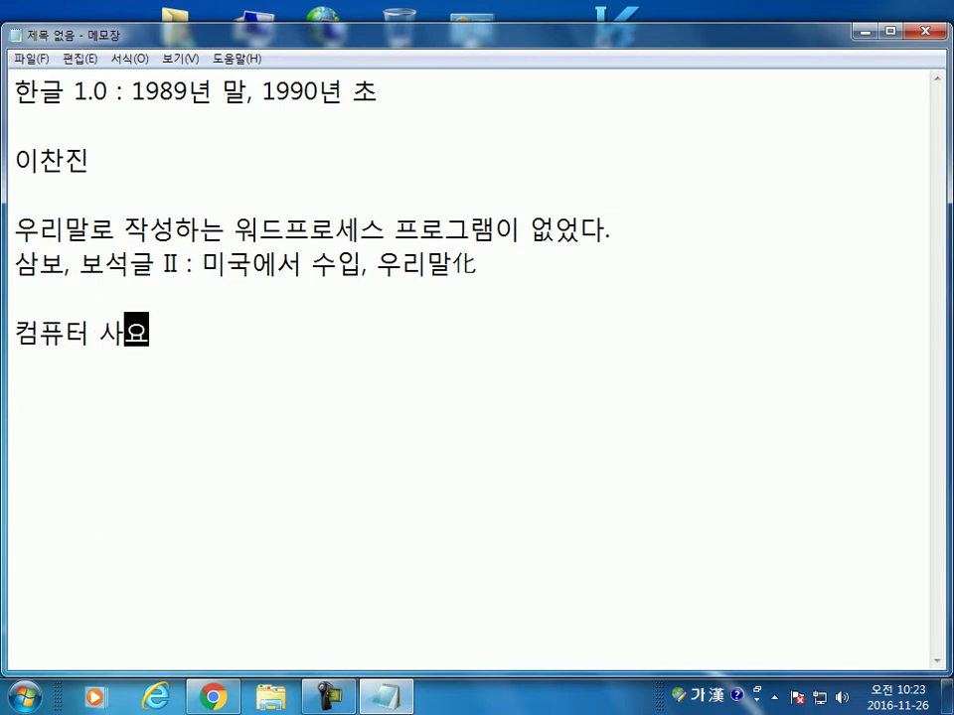
{"action": "type", "text": ","}
{"action": "key", "text": "Hangul"}
{"action": "type", "text": "OA("}
{"action": "key", "text": "Hangul"}
{"action": "type", "text": "사무"}
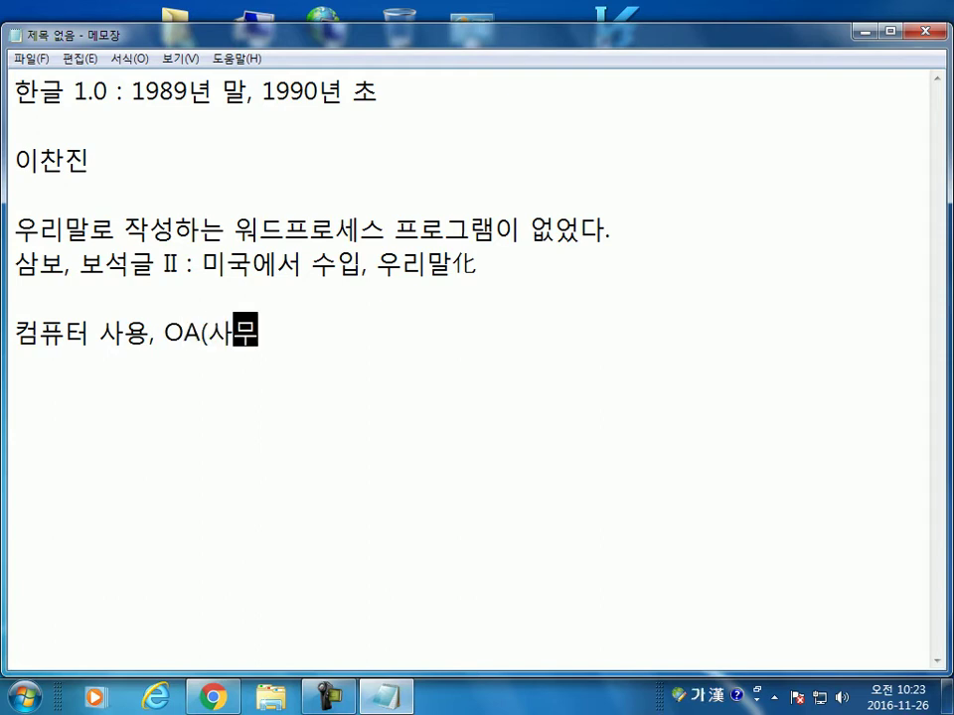
{"action": "type", "text": "자도ㅇ화)"}
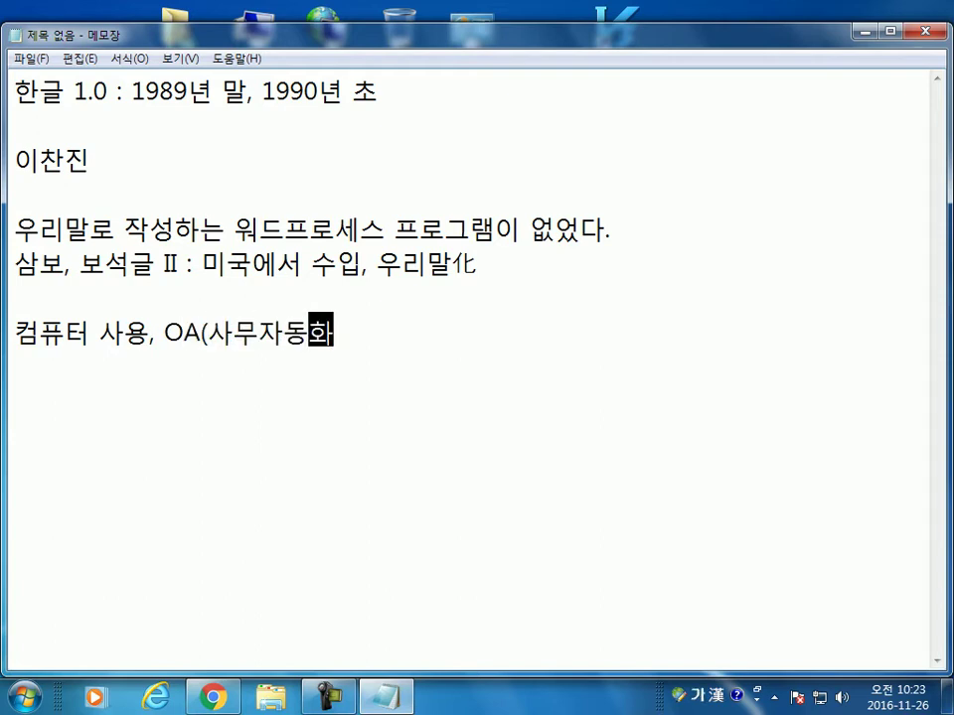
{"action": "key", "text": "Return"}
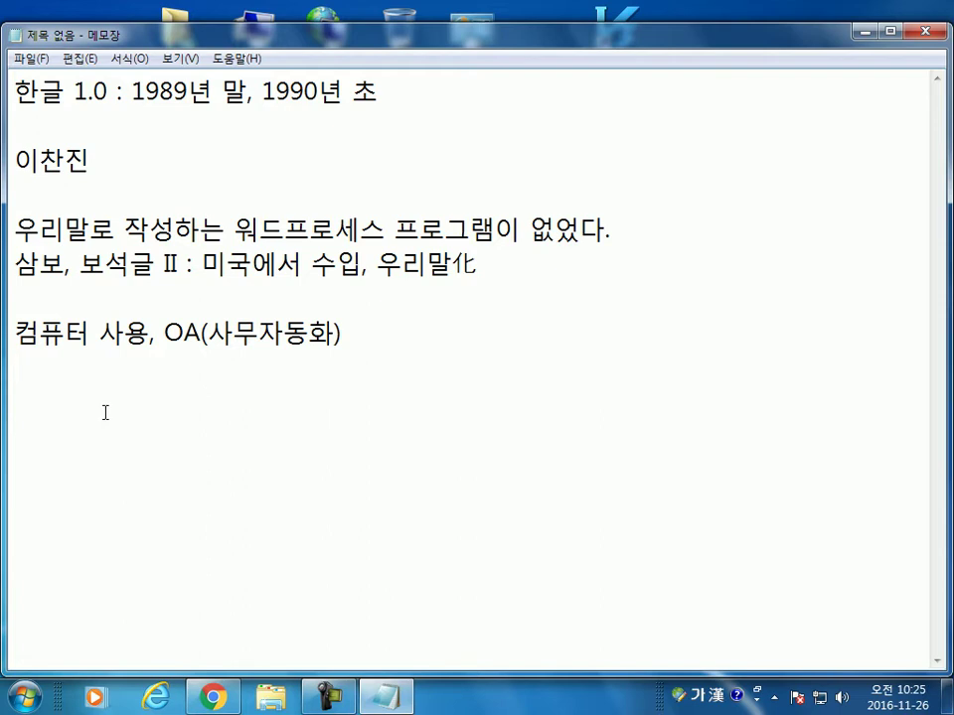
Step: End the note with '국가표준 프로그램' and minimize Notepad to reveal the desktop
{"action": "type", "text": "국가표준"}
{"action": "type", "text": " 프로그램"}
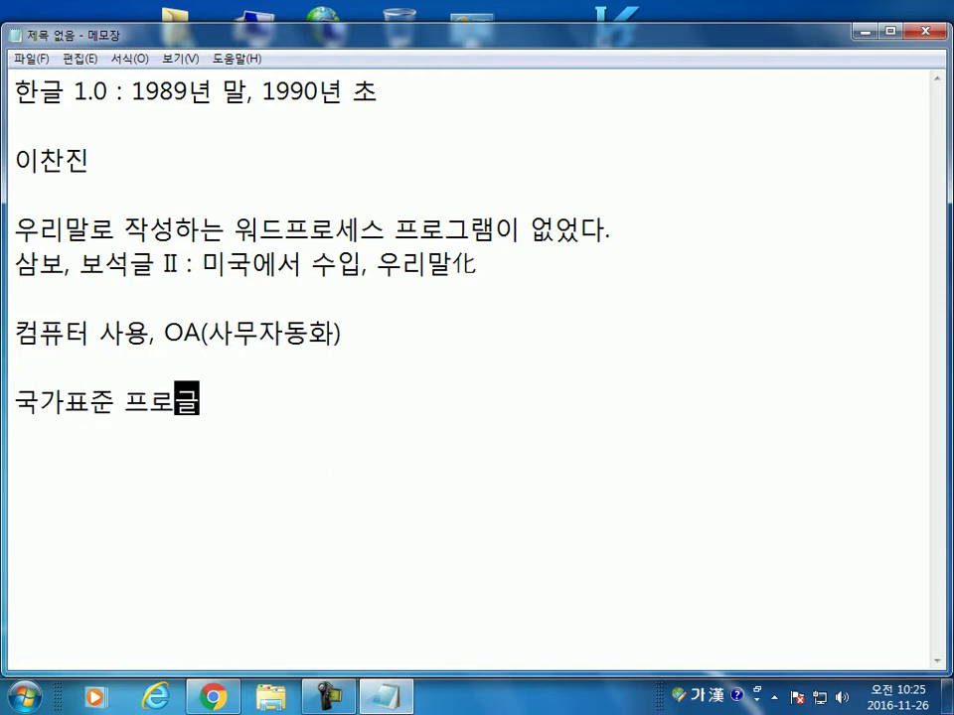
{"action": "key", "text": "Return"}
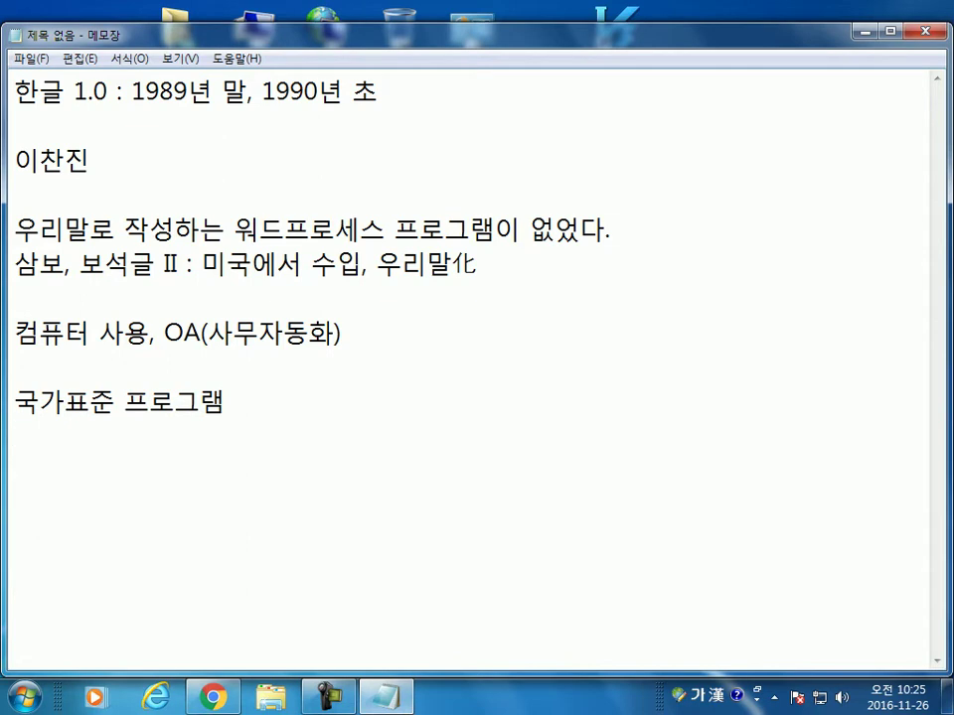
{"action": "left_click_drag", "start_coordinate": [848, 35], "coordinate": [841, 18]}
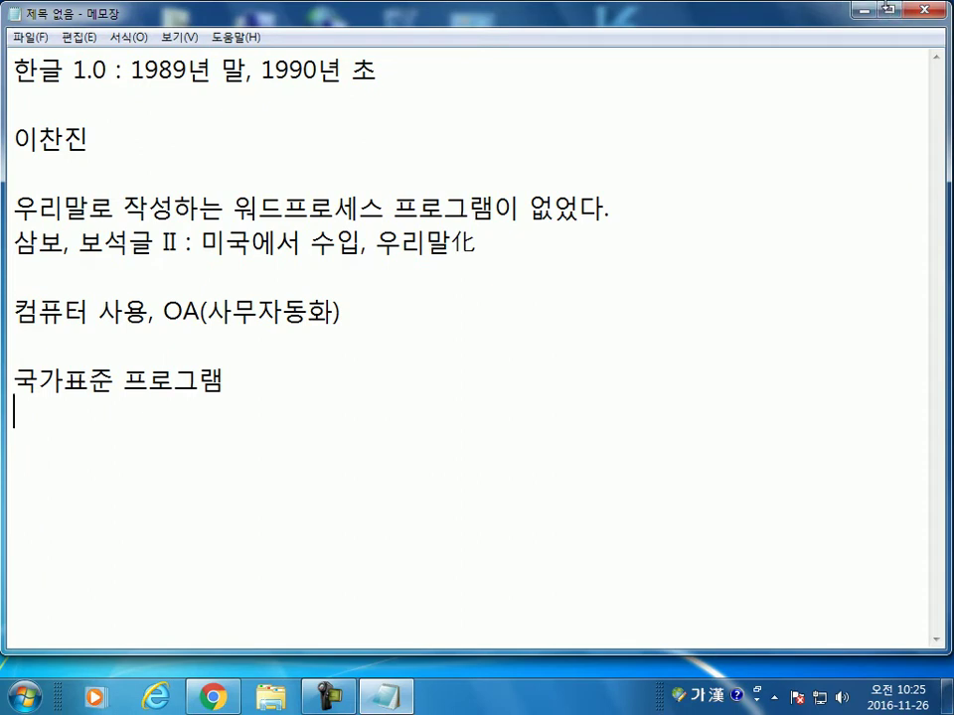
{"action": "key", "text": "super+d"}
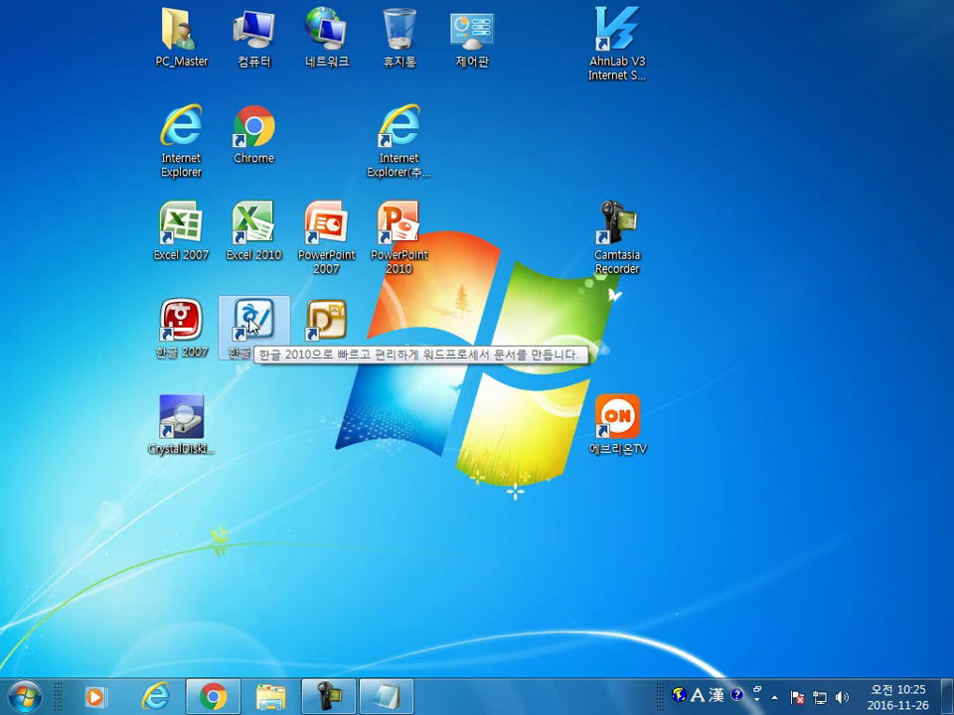
Step: Launch Hangul 2010 from the desktop, close its blank document, and bring up the Start menu
{"action": "double_click", "coordinate": [252, 333]}
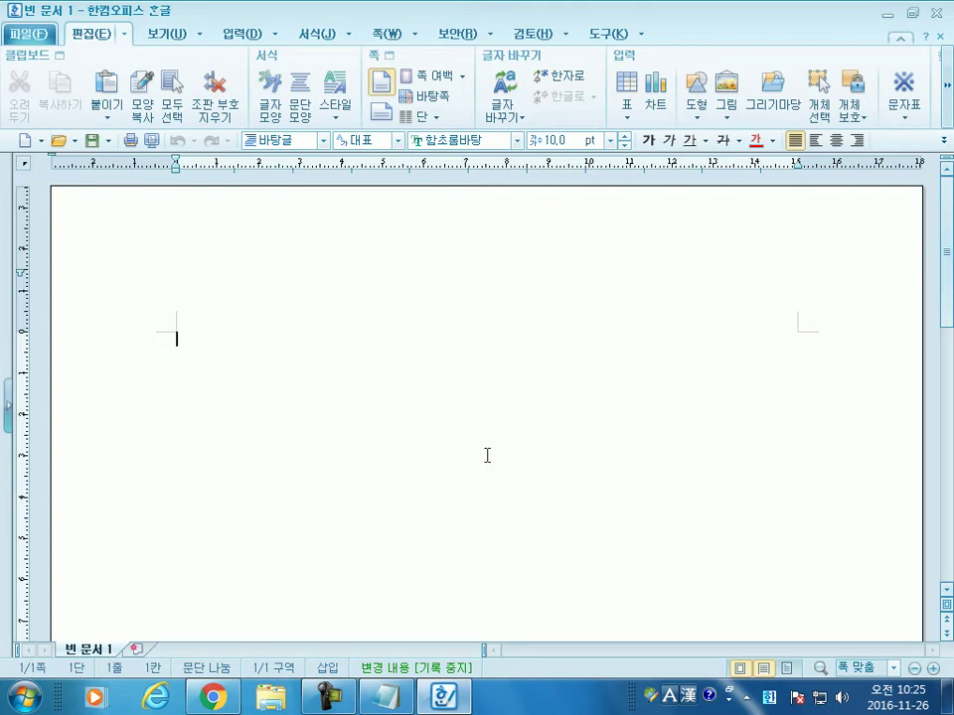
{"action": "left_click", "coordinate": [935, 14]}
{"action": "left_click", "coordinate": [24, 702]}
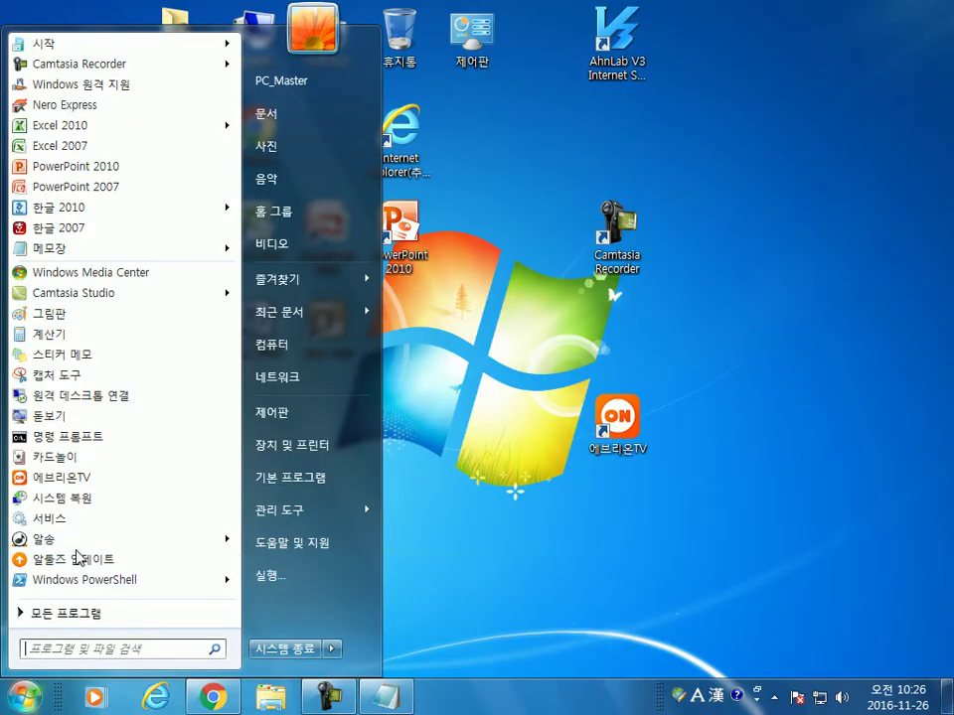
Step: Launch 한컴 기본 설정 from All Programs > 한글과컴퓨터 > 한컴오피스 한글 2010
{"action": "left_click", "coordinate": [85, 616]}
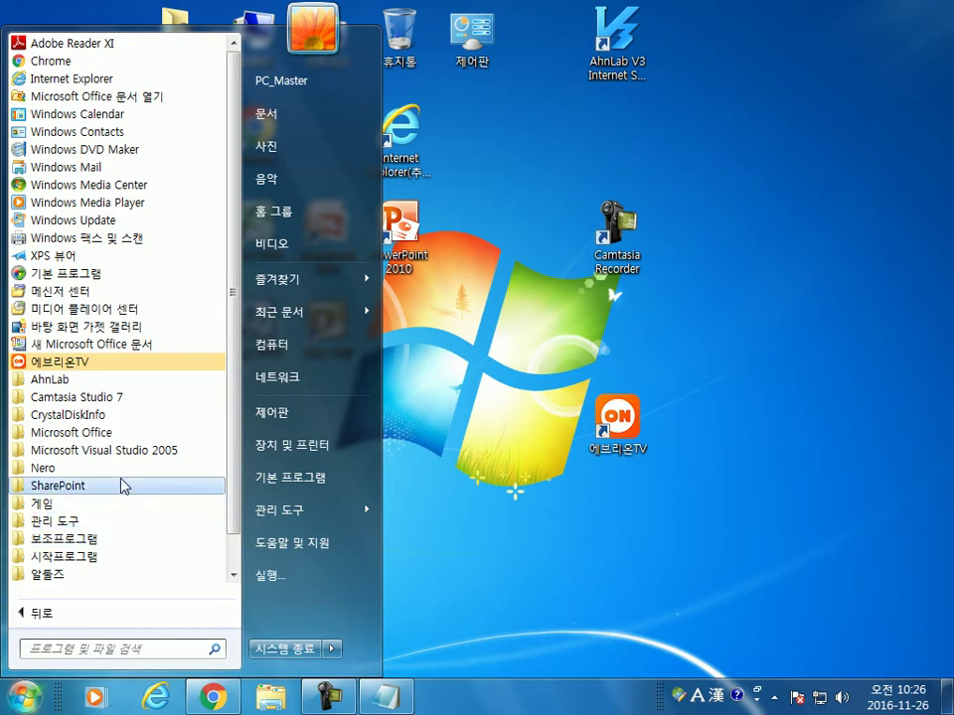
{"action": "scroll", "coordinate": [123, 486], "scroll_direction": "down", "scroll_amount": 1}
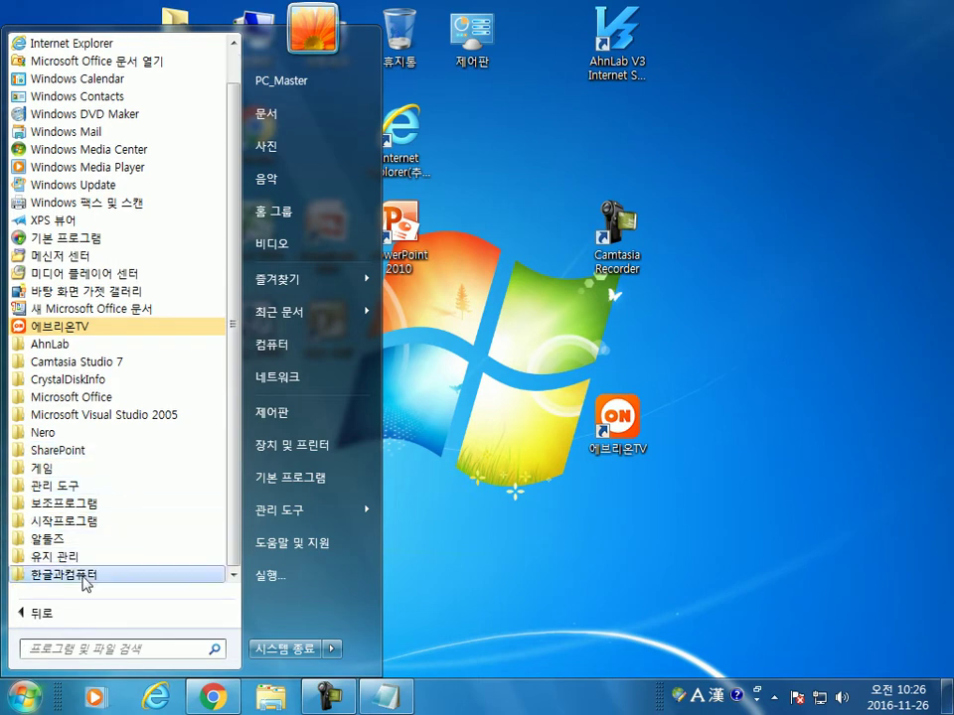
{"action": "left_click", "coordinate": [87, 577]}
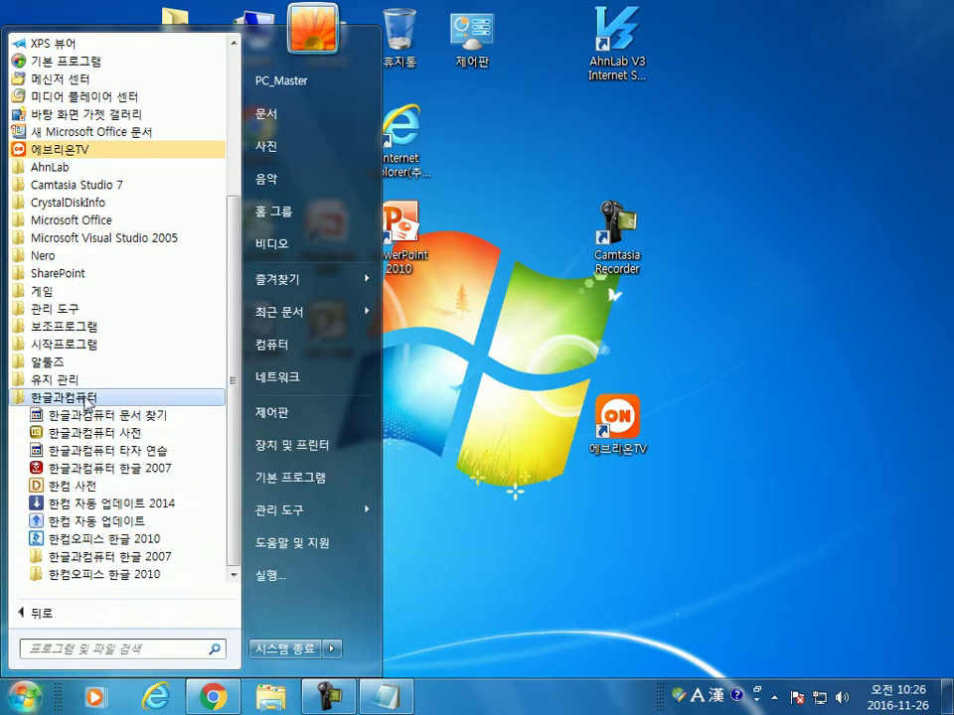
{"action": "left_click", "coordinate": [60, 396]}
{"action": "left_click", "coordinate": [42, 613]}
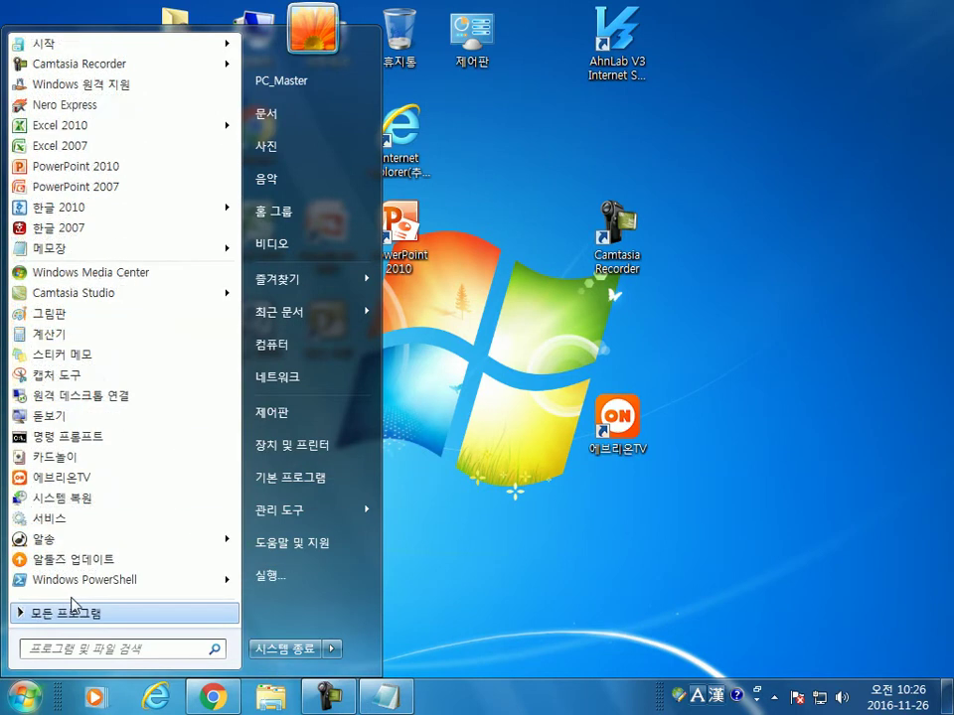
{"action": "left_click", "coordinate": [25, 699]}
{"action": "left_click", "coordinate": [25, 698]}
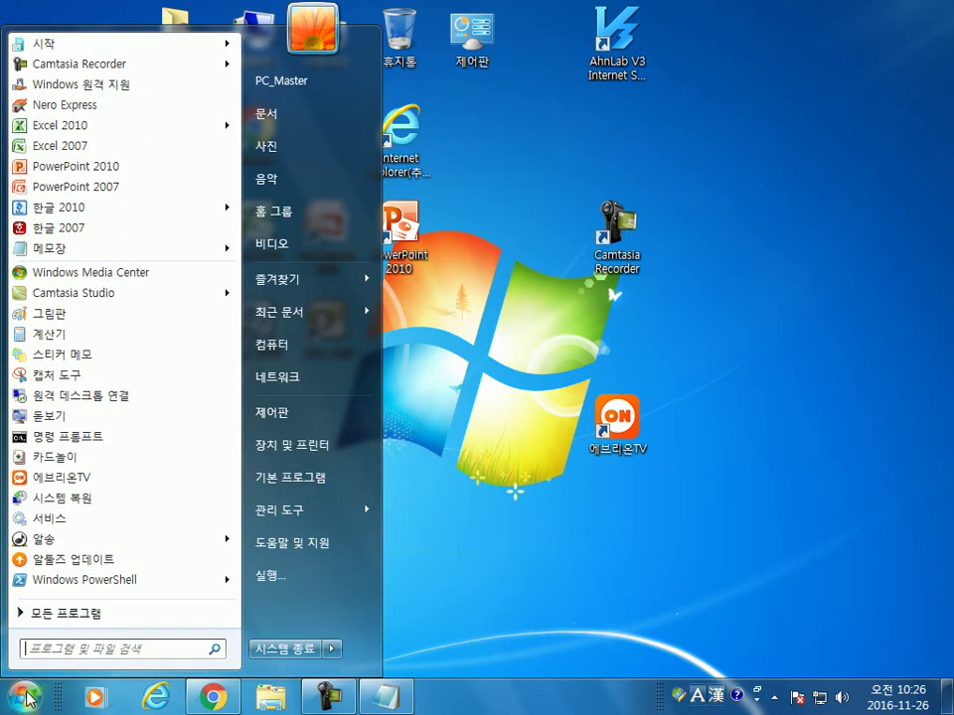
{"action": "left_click", "coordinate": [55, 616]}
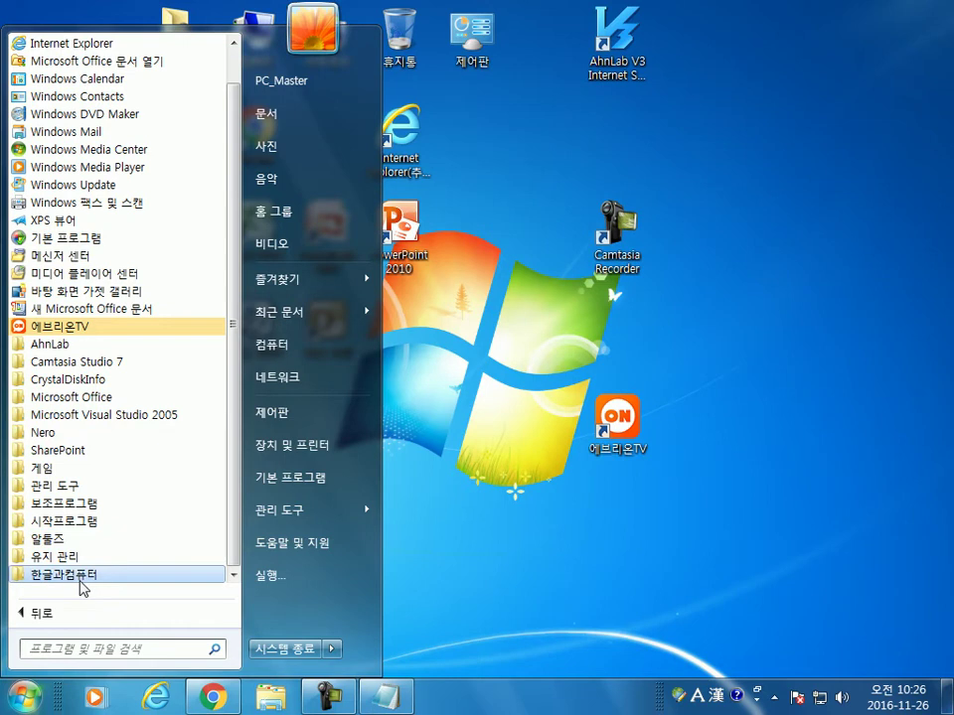
{"action": "left_click", "coordinate": [81, 586]}
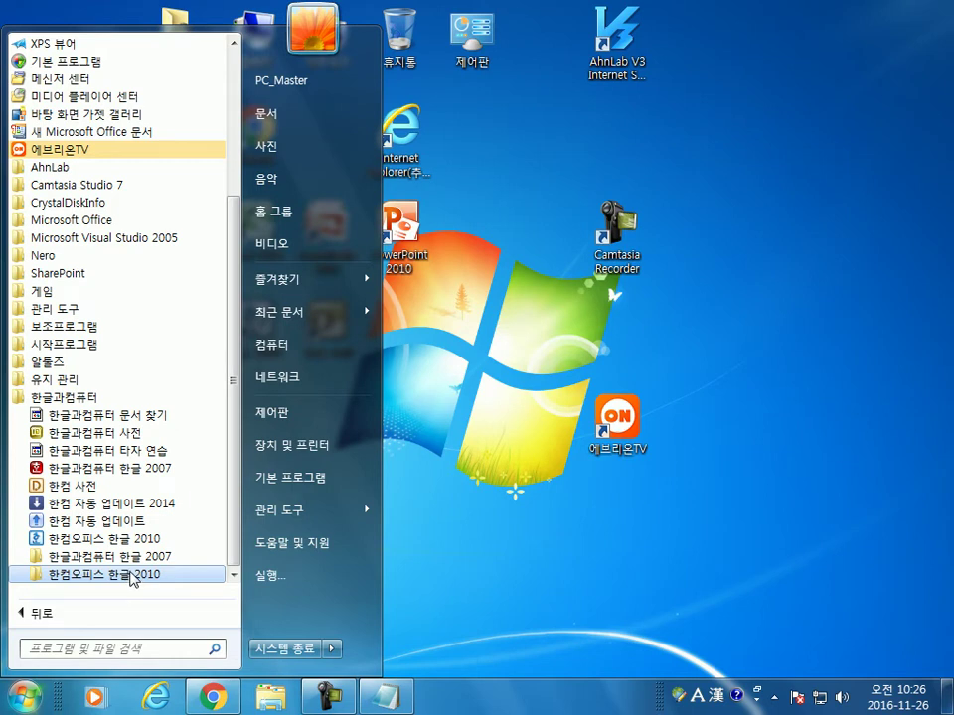
{"action": "left_click", "coordinate": [133, 577]}
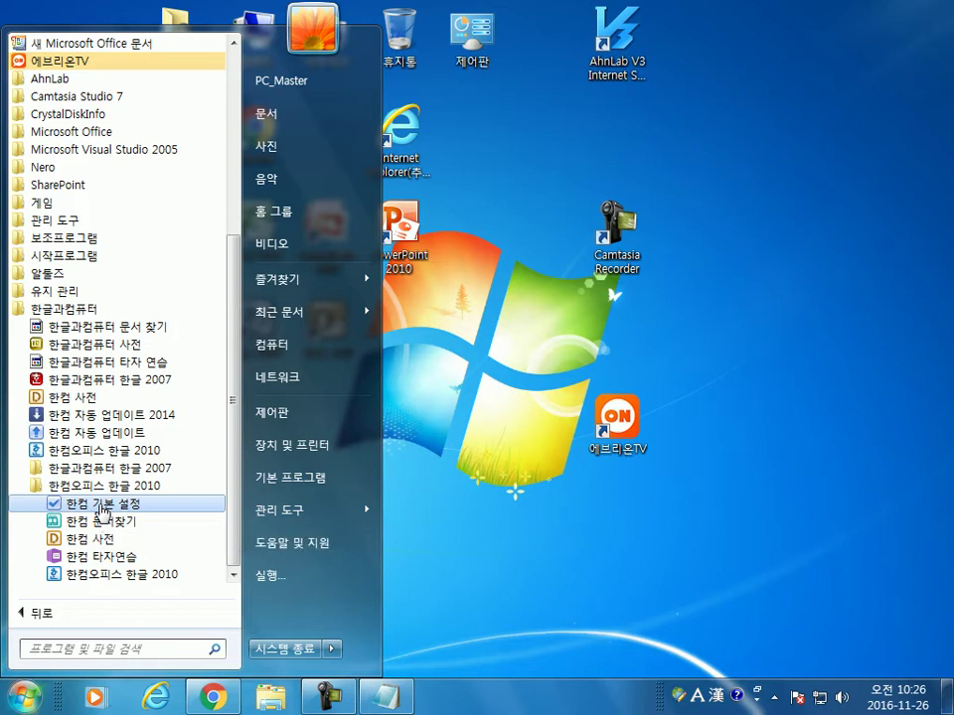
{"action": "left_click", "coordinate": [103, 507]}
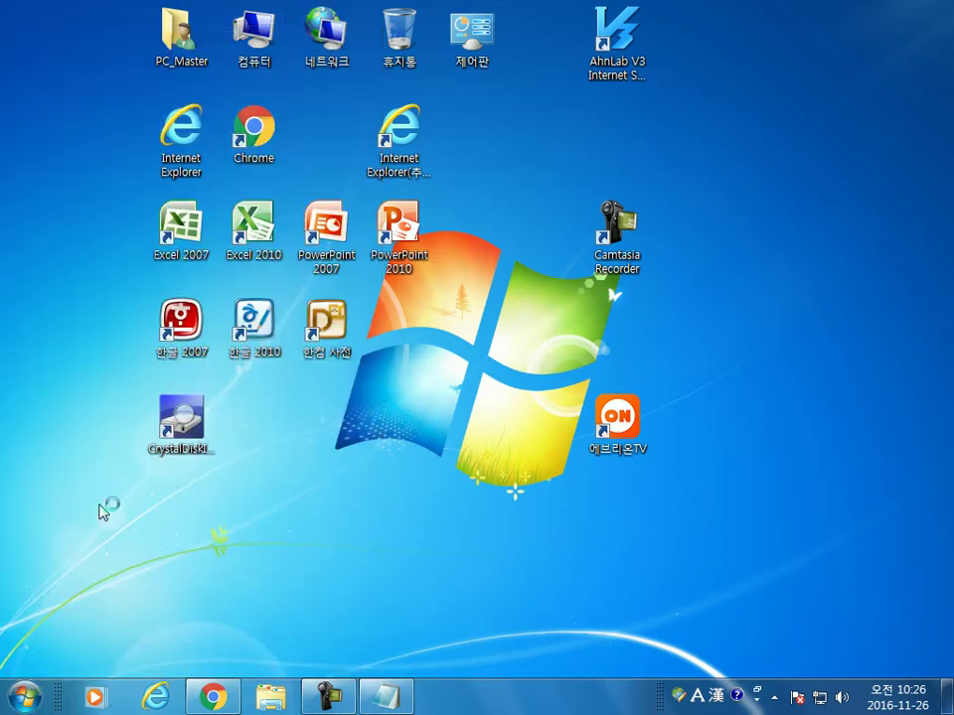
Step: Choose 사용자 설정, tick the three 기타 reset options, and untick 세로형 트루타입 폰트 사용
{"action": "left_click_drag", "start_coordinate": [330, 197], "coordinate": [270, 93]}
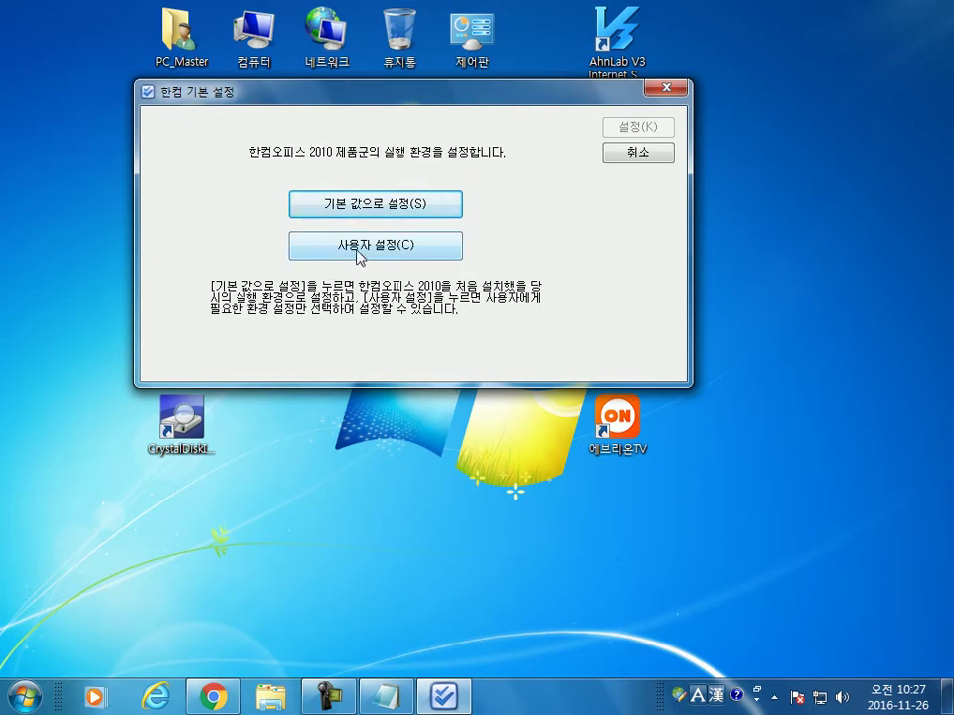
{"action": "left_click", "coordinate": [359, 255]}
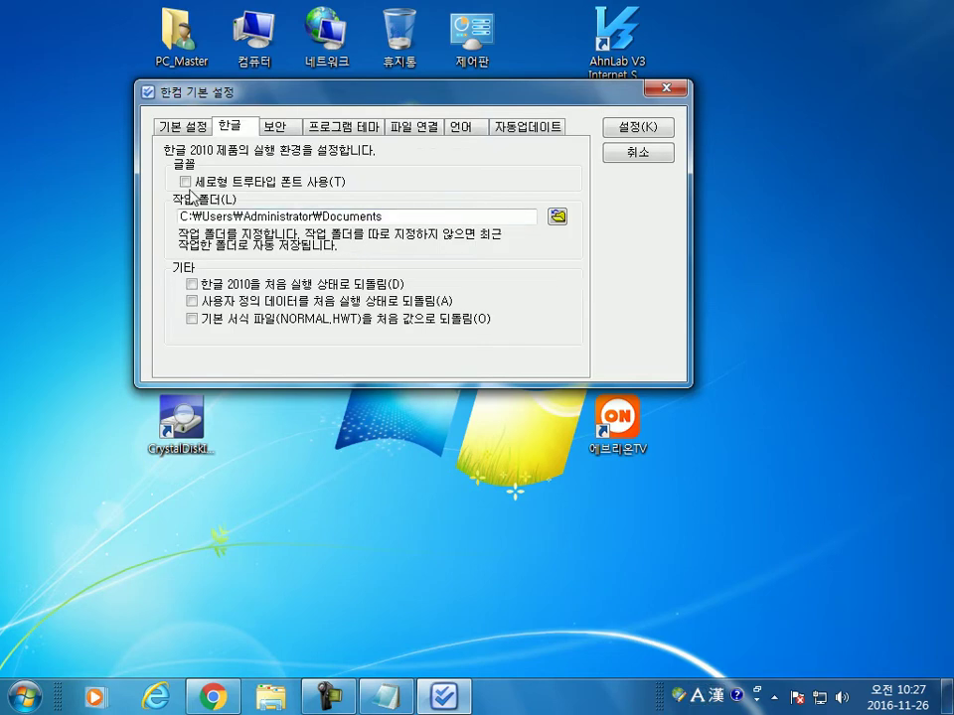
{"action": "left_click", "coordinate": [193, 284]}
{"action": "left_click", "coordinate": [192, 301]}
{"action": "left_click", "coordinate": [191, 319]}
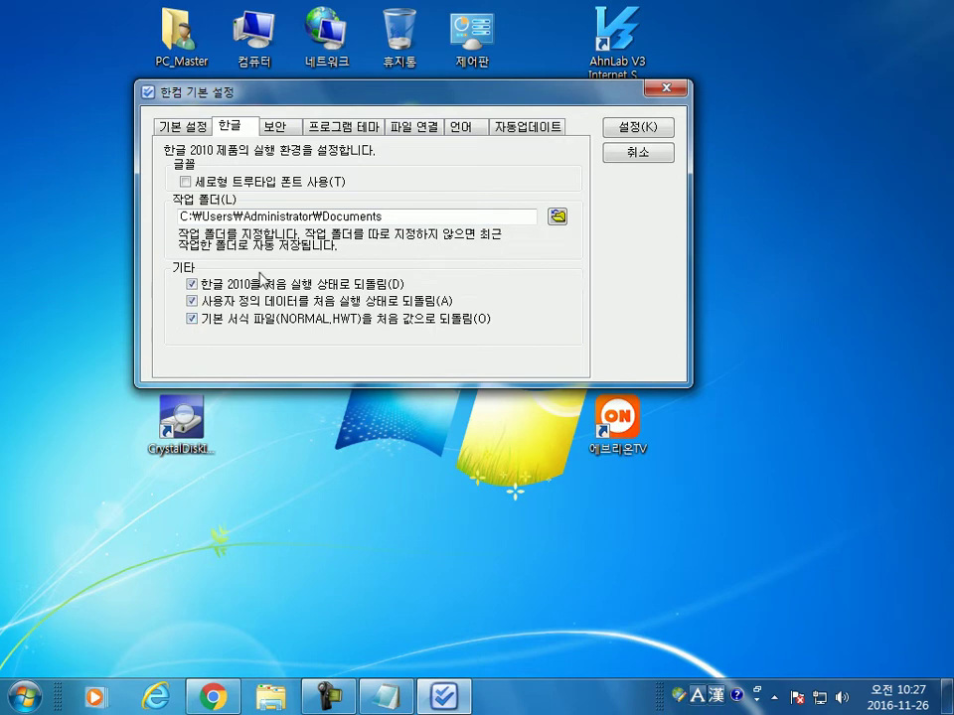
{"action": "left_click", "coordinate": [186, 183]}
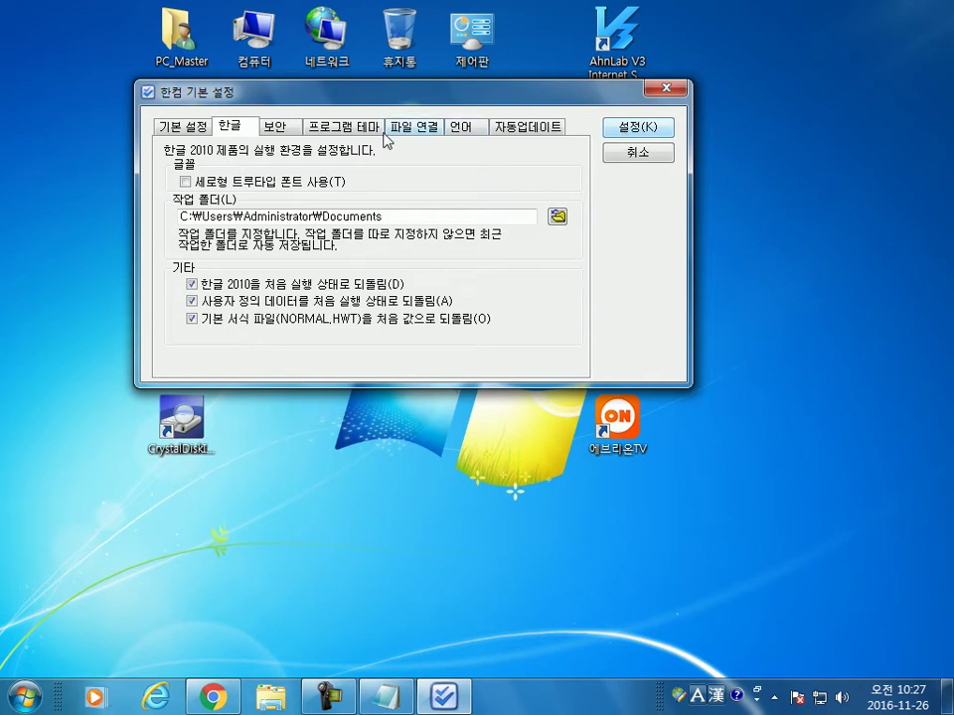
Step: Review the security, theme, file, language and update tabs, untick user-data reset, and apply with 설정
{"action": "left_click", "coordinate": [275, 130]}
{"action": "left_click", "coordinate": [332, 132]}
{"action": "left_click", "coordinate": [413, 130]}
{"action": "left_click", "coordinate": [463, 129]}
{"action": "left_click", "coordinate": [517, 129]}
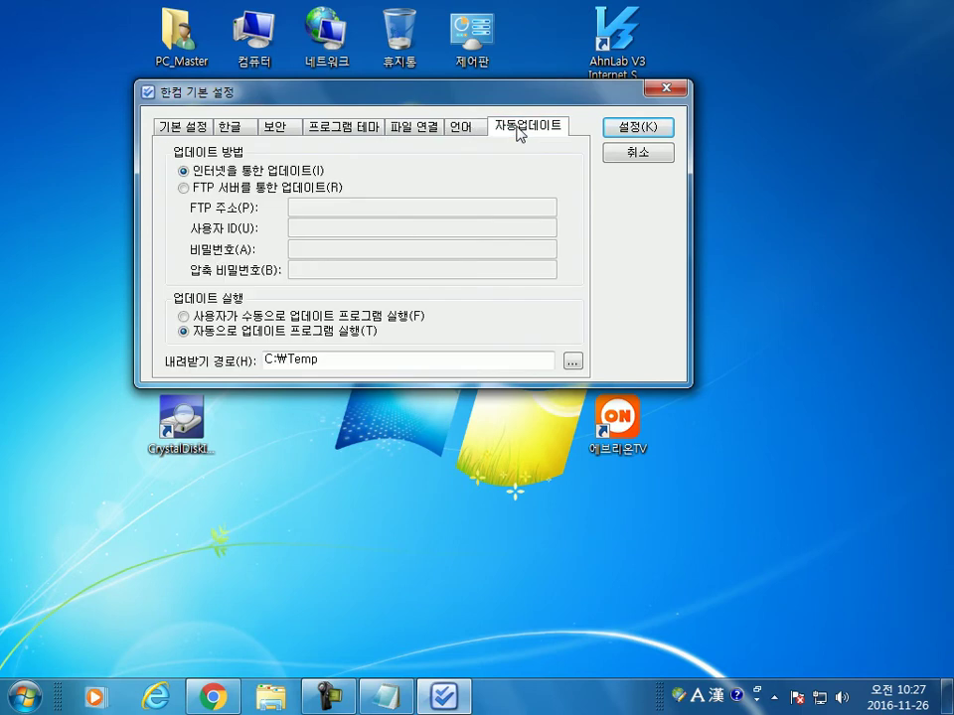
{"action": "left_click", "coordinate": [276, 131]}
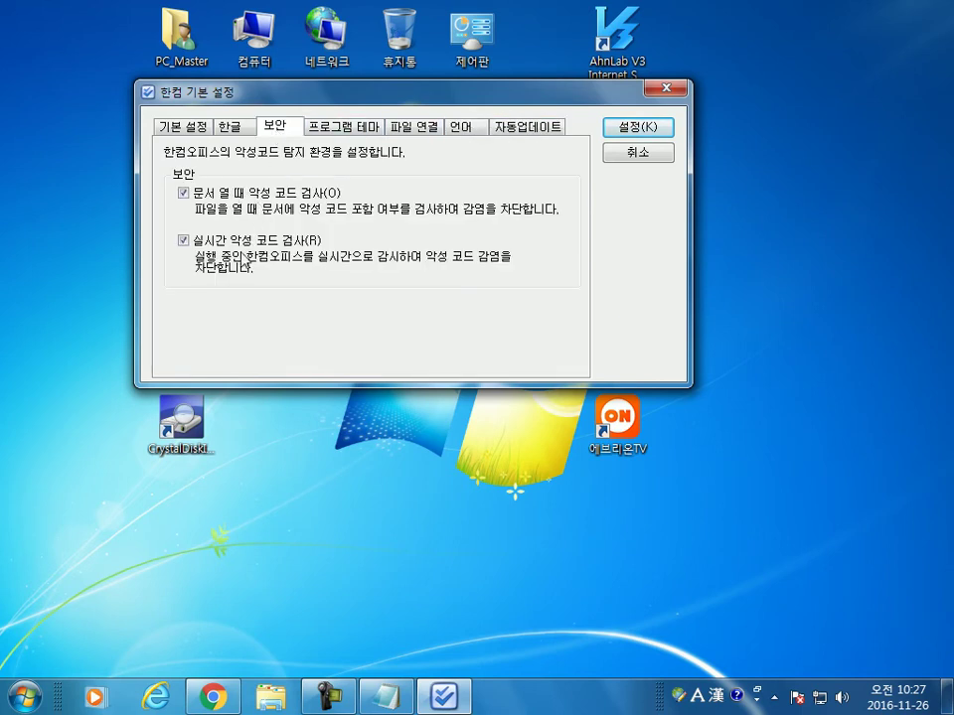
{"action": "left_click", "coordinate": [232, 129]}
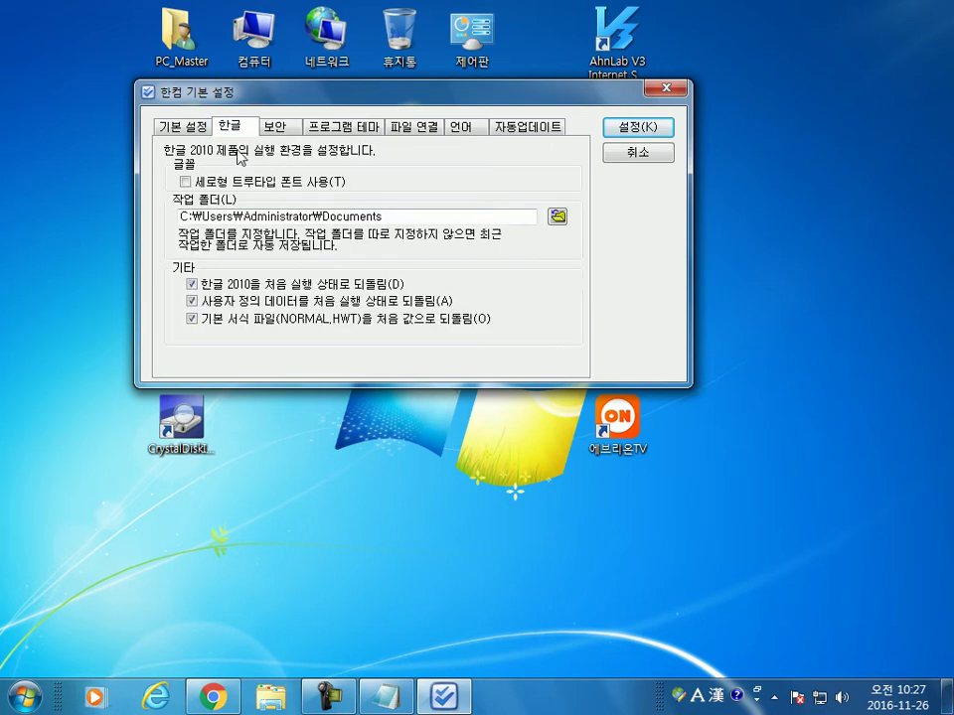
{"action": "left_click", "coordinate": [191, 301]}
{"action": "left_click", "coordinate": [636, 127]}
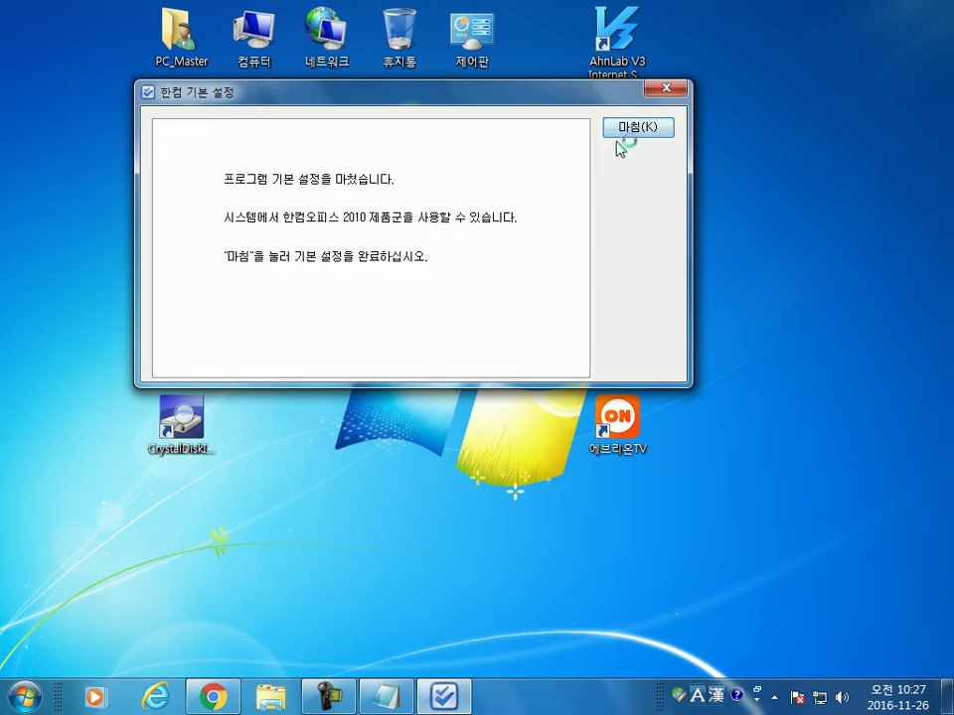
Step: Finish the first settings run and relaunch 한컴 기본 설정 from the 한컴오피스 한글 2010 folder
{"action": "left_click", "coordinate": [624, 136]}
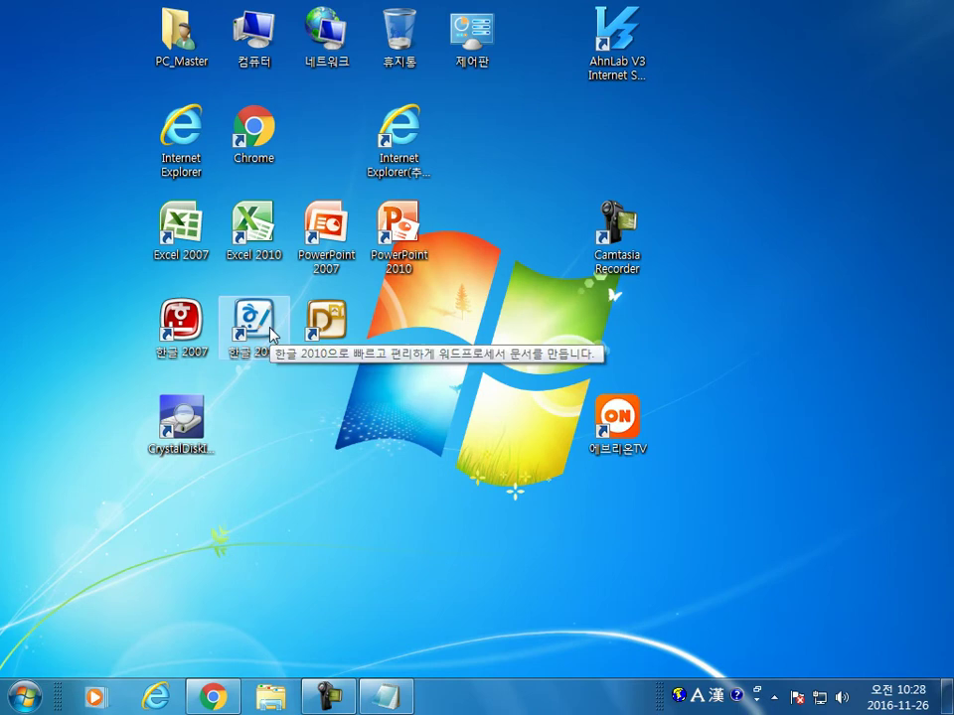
{"action": "left_click", "coordinate": [24, 695]}
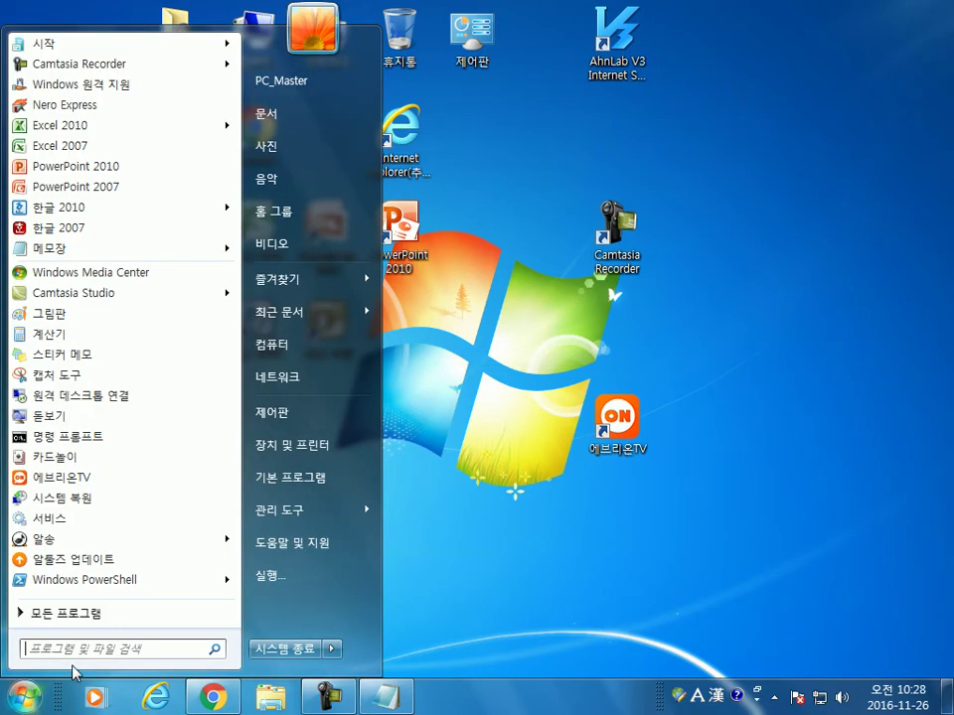
{"action": "left_click", "coordinate": [90, 613]}
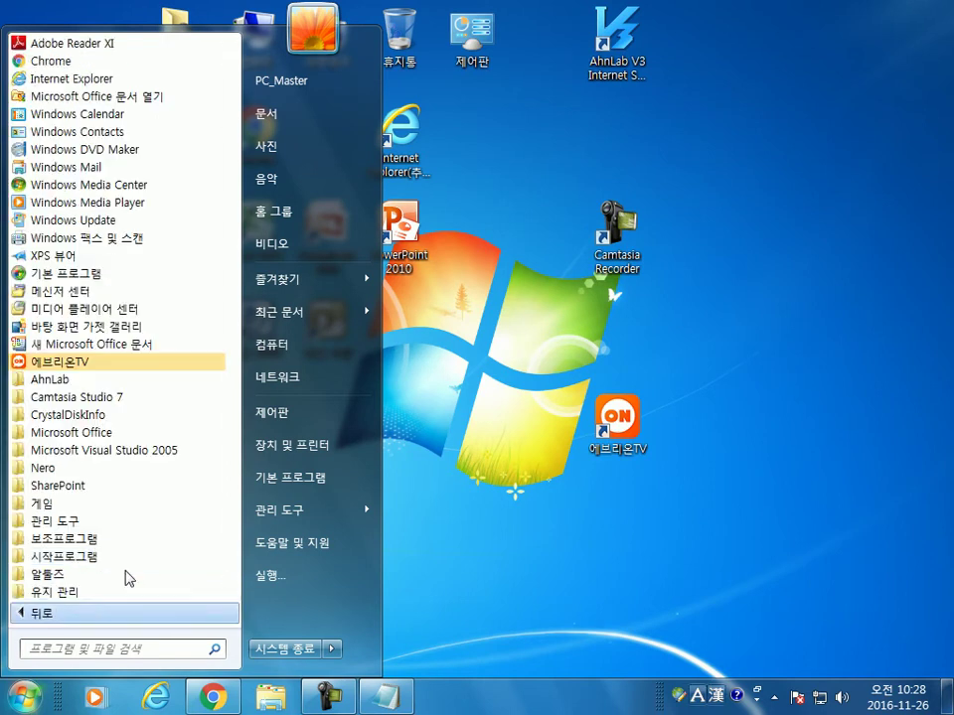
{"action": "scroll", "coordinate": [117, 592], "scroll_direction": "down", "scroll_amount": 2}
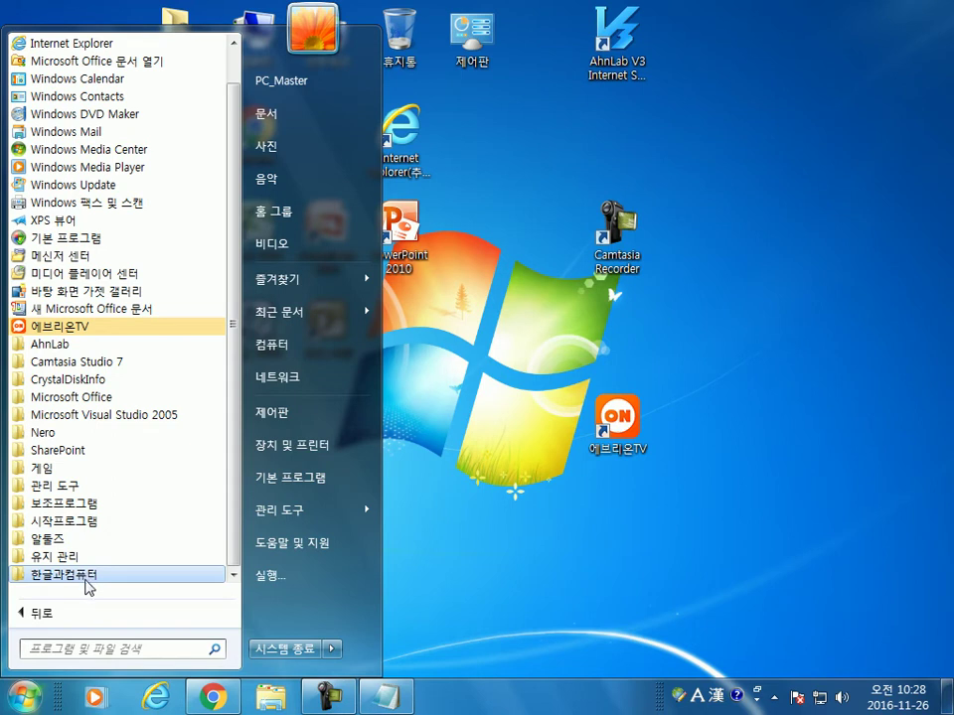
{"action": "left_click", "coordinate": [87, 584]}
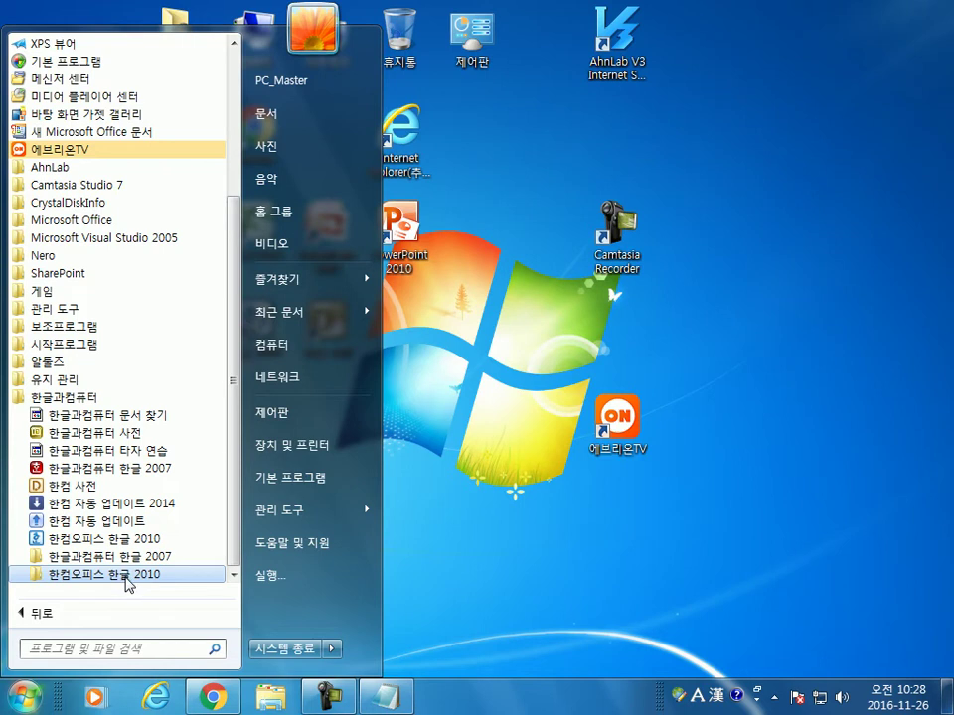
{"action": "left_click", "coordinate": [127, 584]}
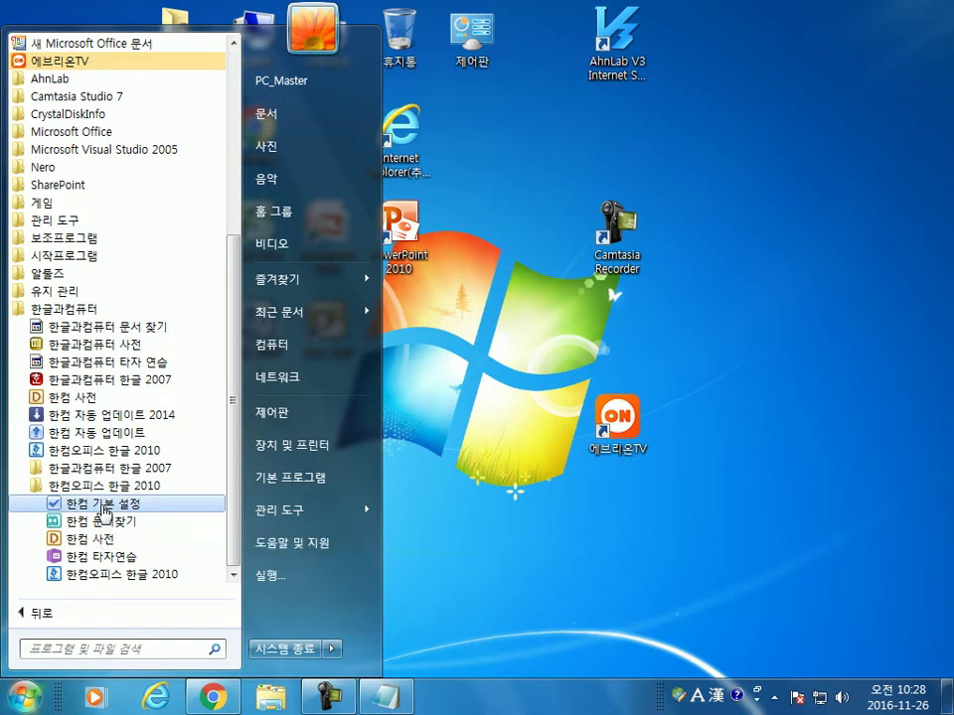
{"action": "left_click", "coordinate": [104, 509]}
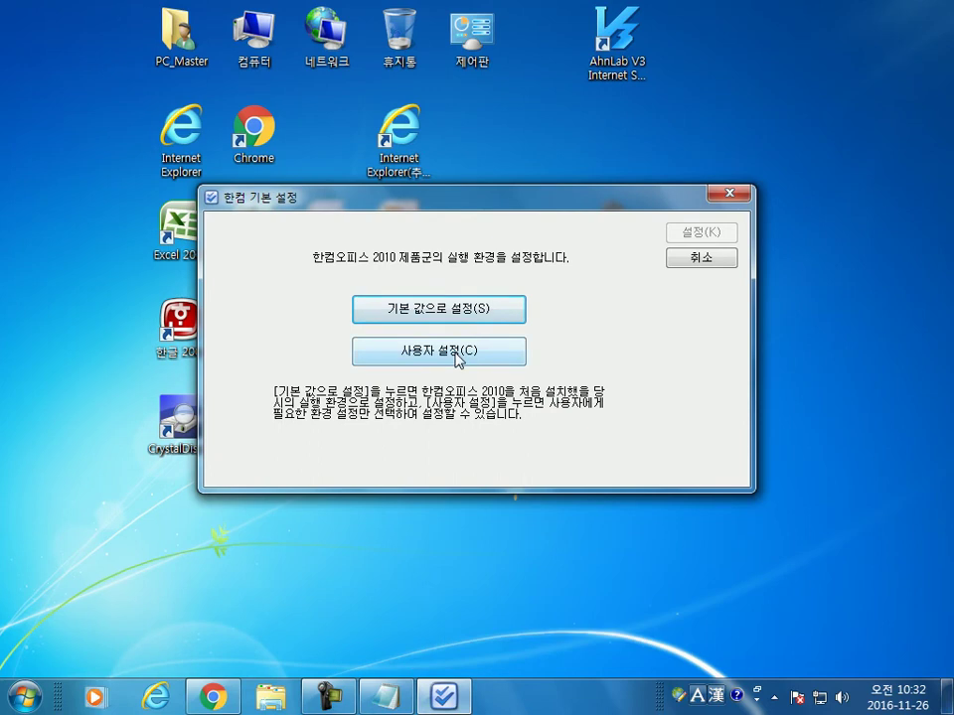
Step: Apply 사용자 설정 with all three 기타 reset options, finish, and start Hangul 2010
{"action": "left_click", "coordinate": [458, 353]}
{"action": "left_click", "coordinate": [255, 390]}
{"action": "left_click", "coordinate": [255, 406]}
{"action": "left_click", "coordinate": [255, 423]}
{"action": "left_click", "coordinate": [717, 230]}
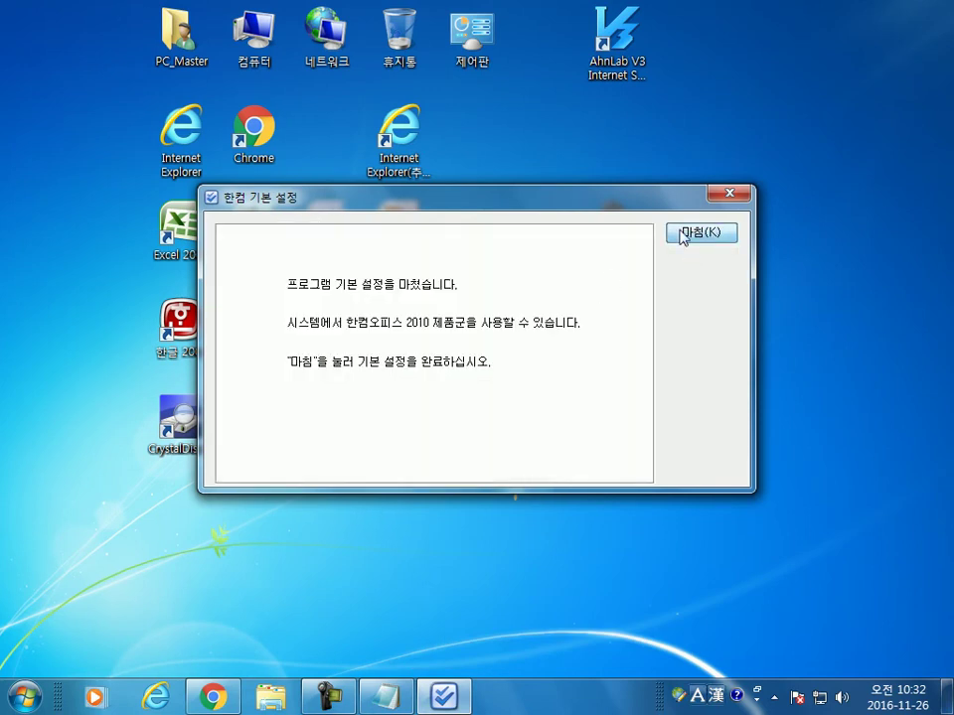
{"action": "left_click", "coordinate": [687, 234]}
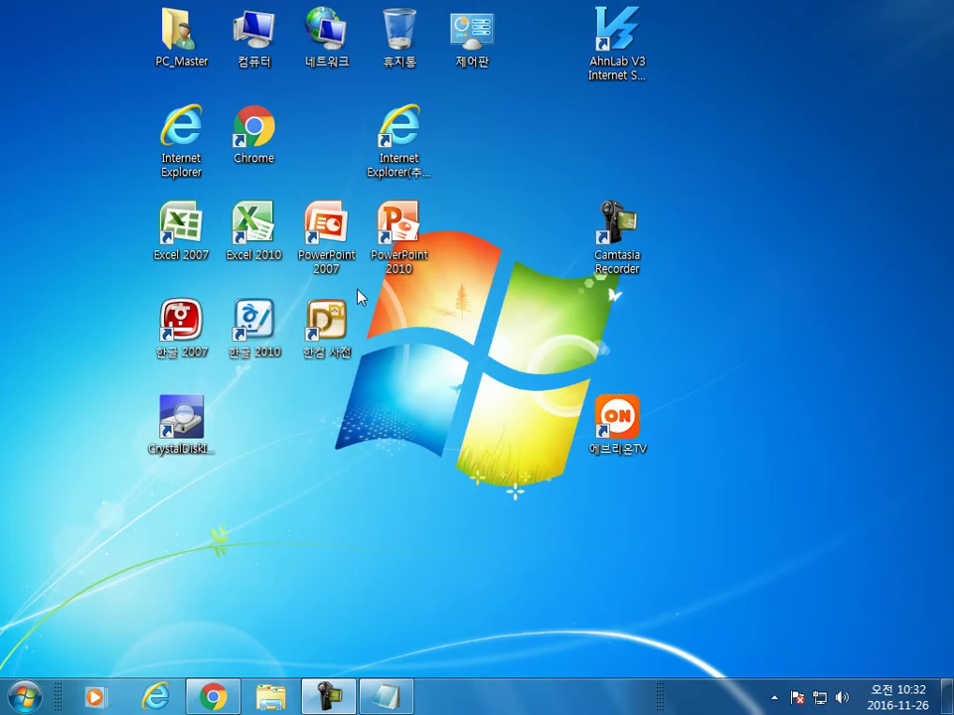
{"action": "double_click", "coordinate": [260, 335]}
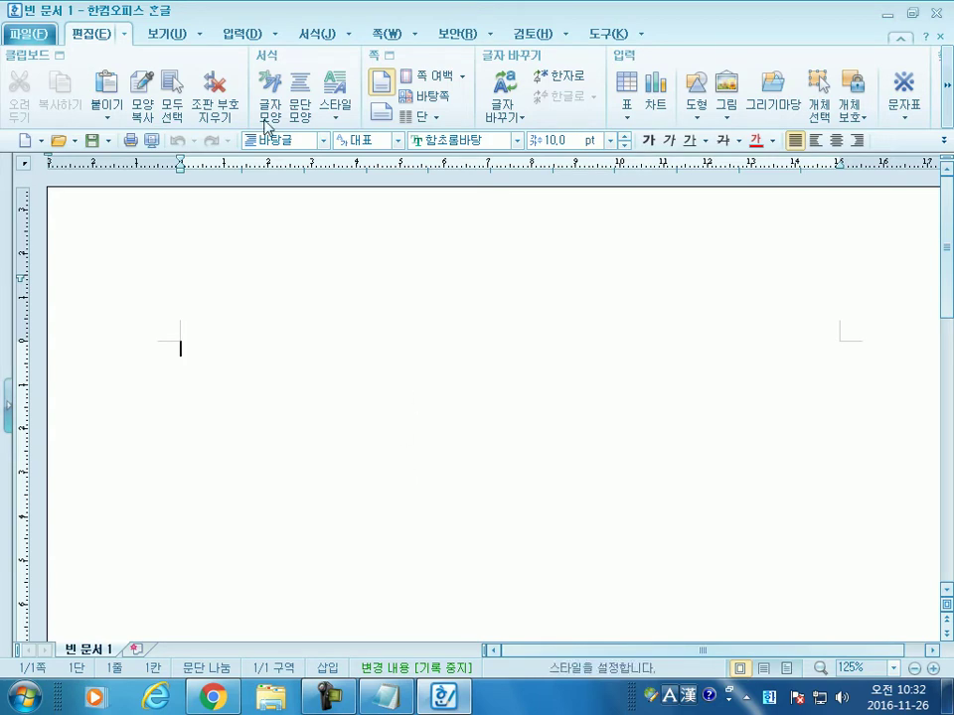
Step: Browse the View, Insert and Format tabs and the full View command list, ending on View
{"action": "left_click", "coordinate": [161, 35]}
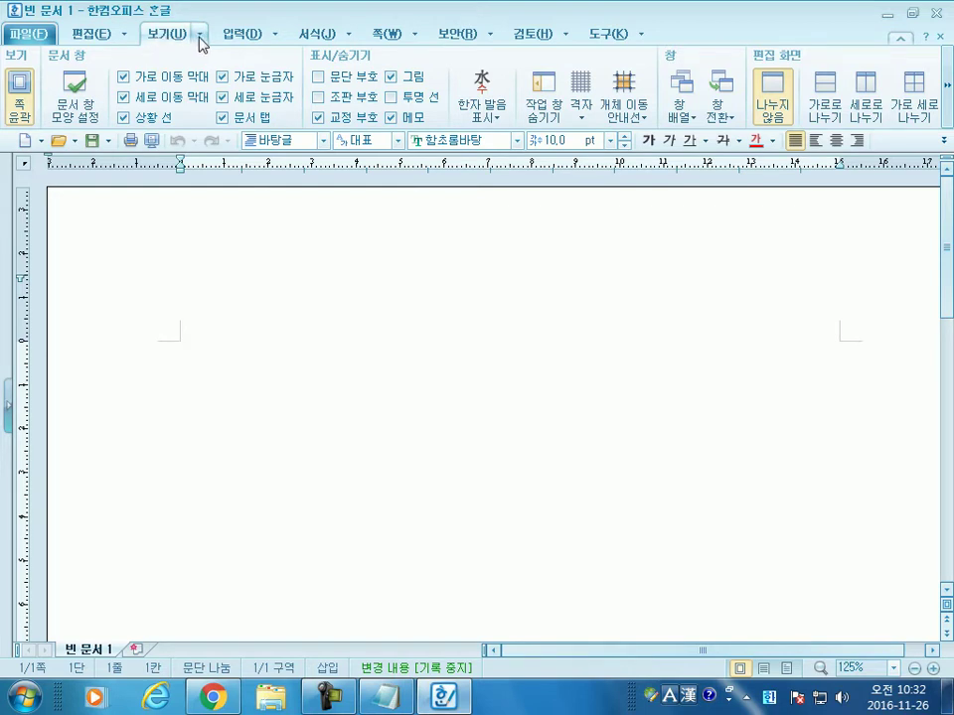
{"action": "left_click", "coordinate": [201, 35]}
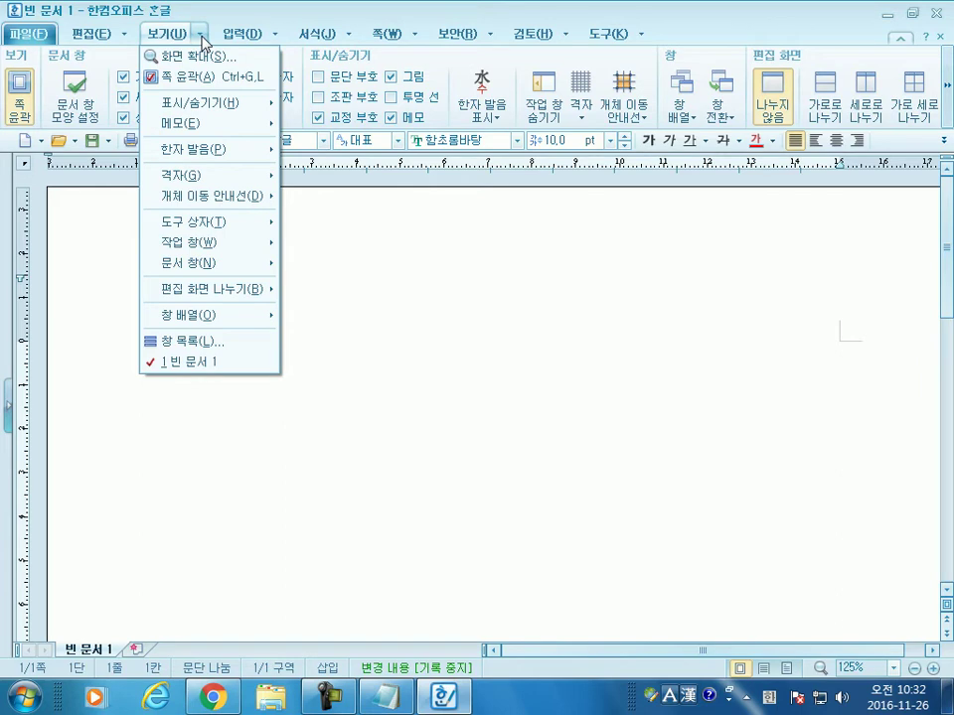
{"action": "left_click", "coordinate": [169, 38]}
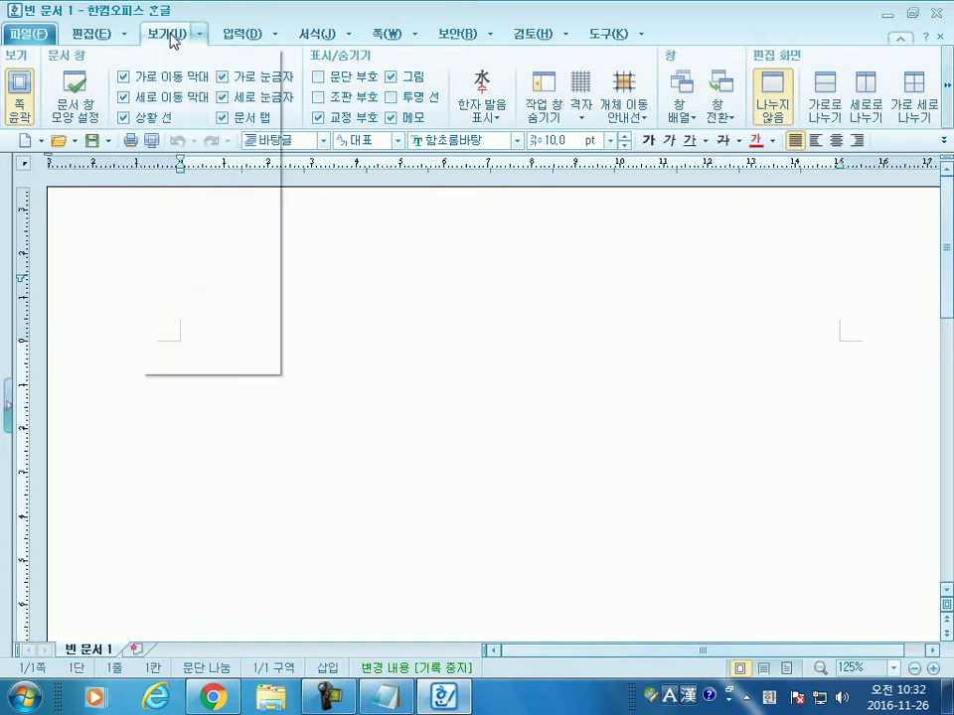
{"action": "left_click", "coordinate": [237, 42]}
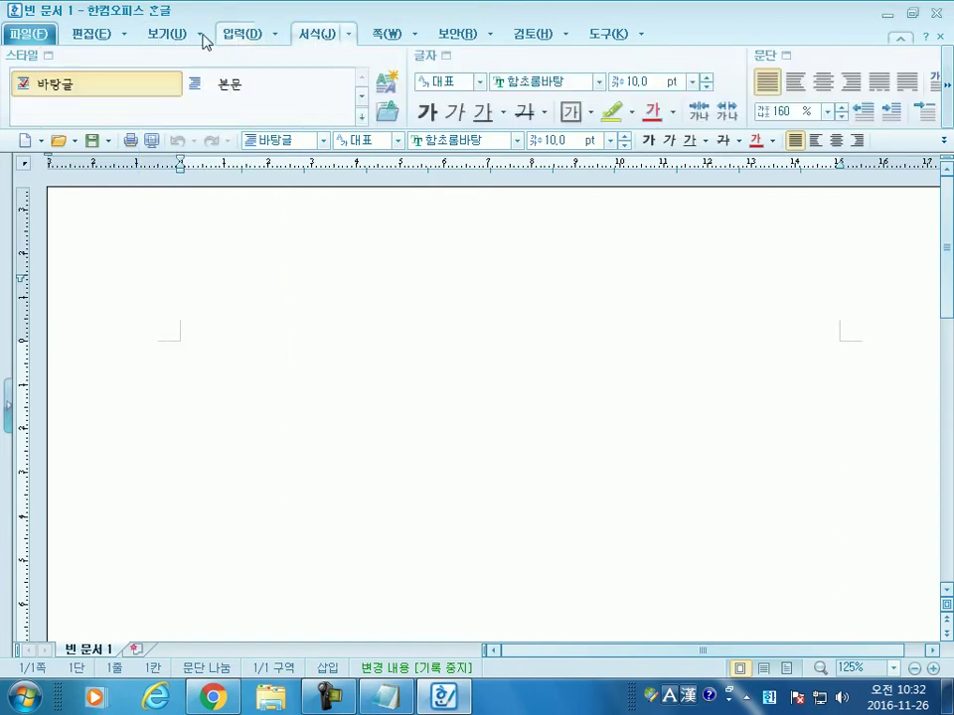
{"action": "left_click", "coordinate": [165, 38]}
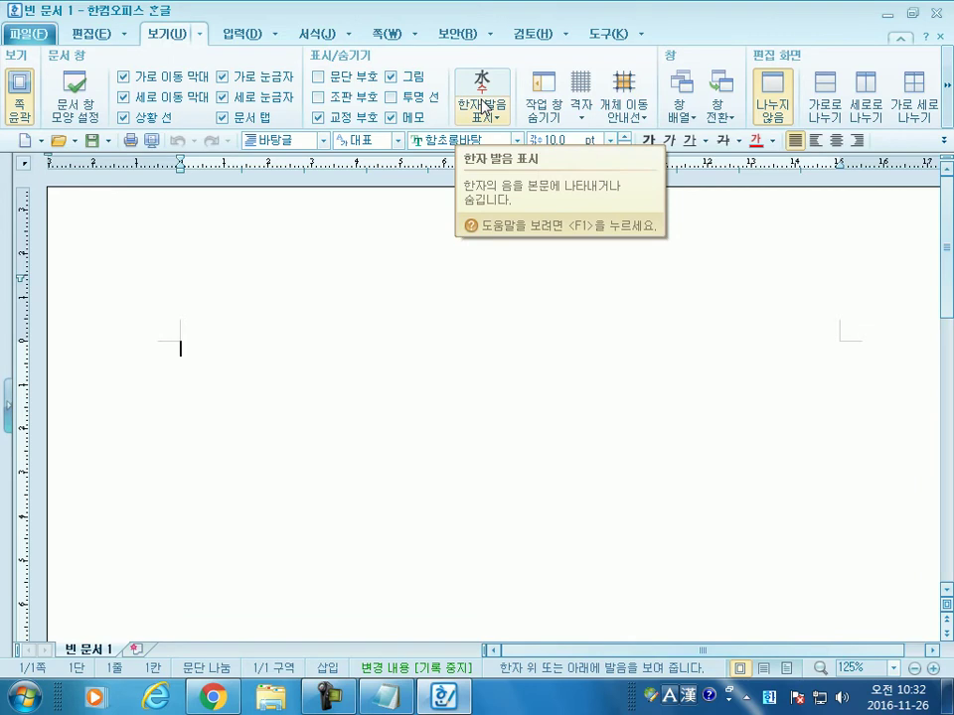
{"action": "left_click", "coordinate": [202, 36]}
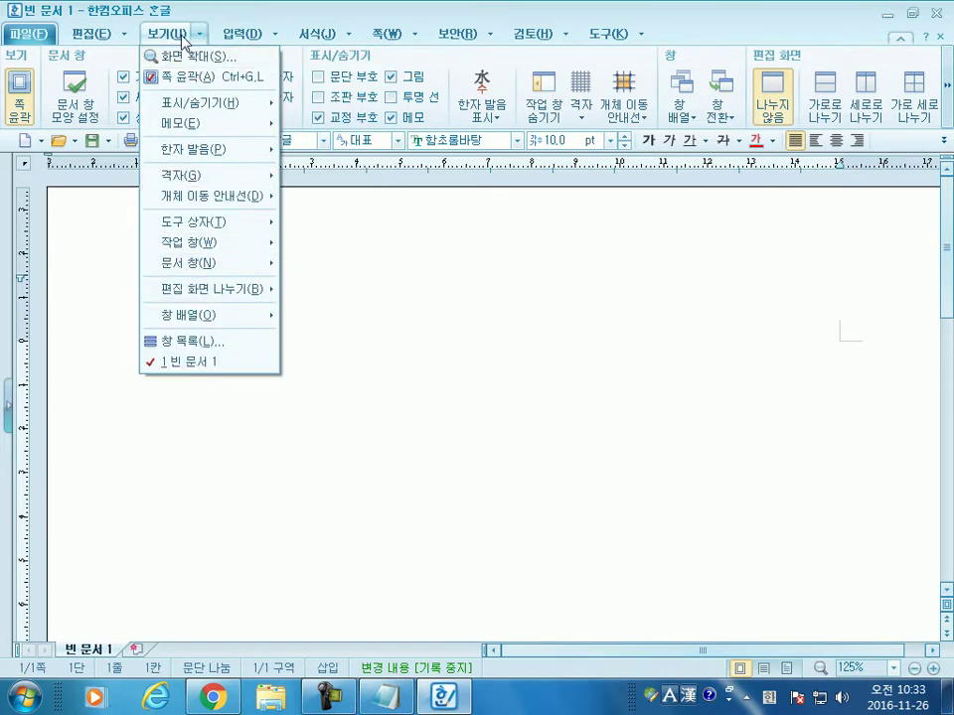
{"action": "left_click", "coordinate": [174, 36]}
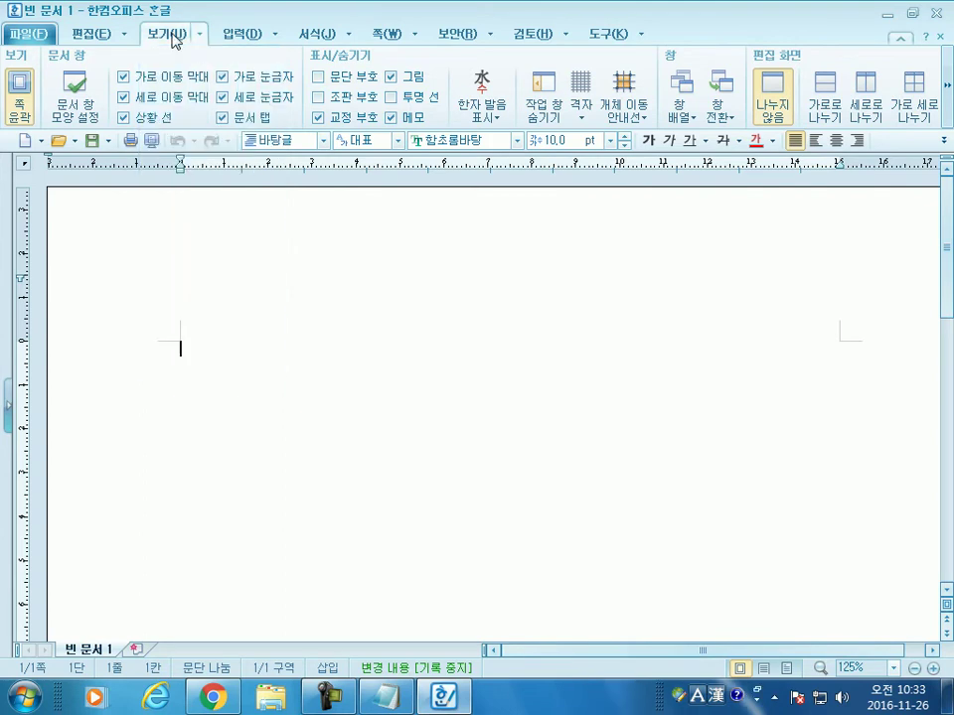
{"action": "left_click", "coordinate": [243, 36]}
{"action": "left_click", "coordinate": [328, 36]}
{"action": "left_click", "coordinate": [171, 36]}
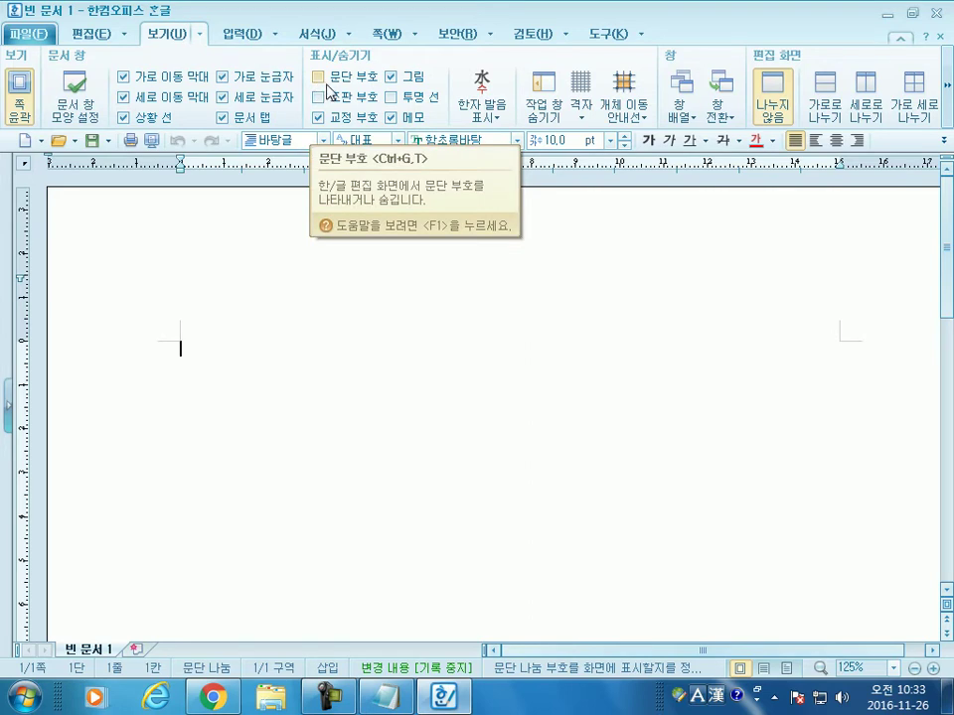
Step: Toggle 문단 부호 off and on to leave paragraph marks shown, then reveal the 확대/축소 group
{"action": "left_click", "coordinate": [326, 84]}
{"action": "left_click", "coordinate": [320, 78]}
{"action": "left_click", "coordinate": [321, 84]}
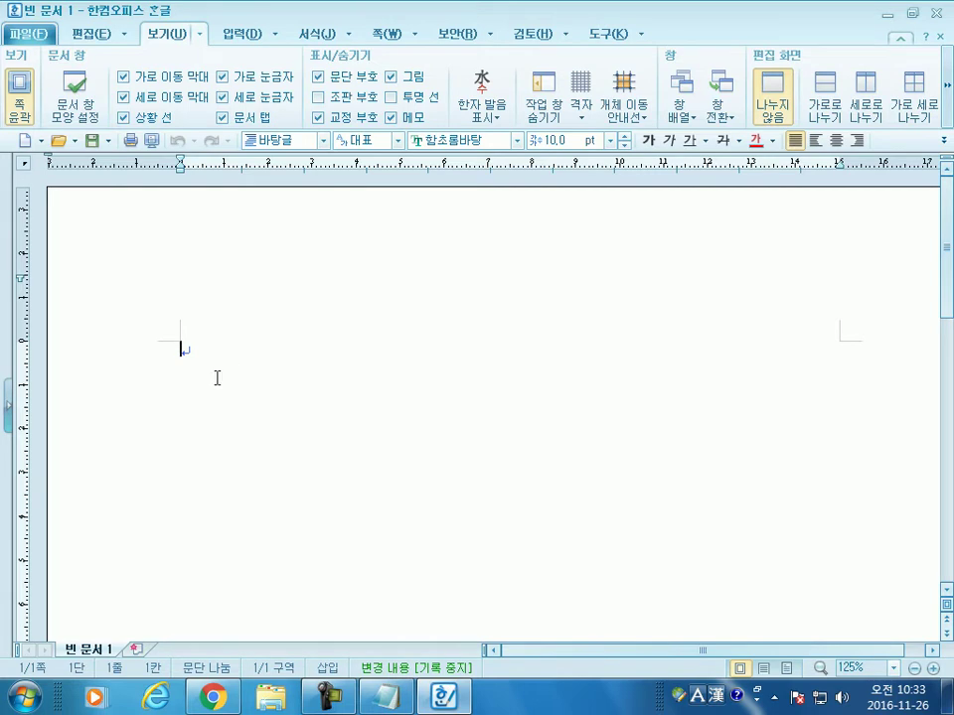
{"action": "left_click", "coordinate": [319, 84]}
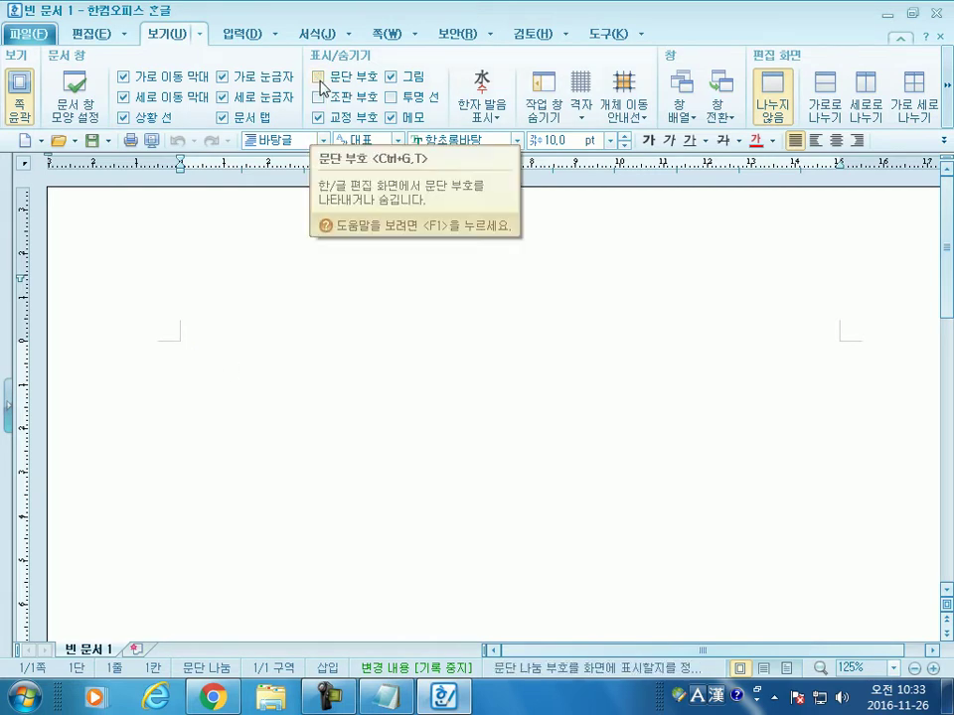
{"action": "left_click", "coordinate": [318, 78]}
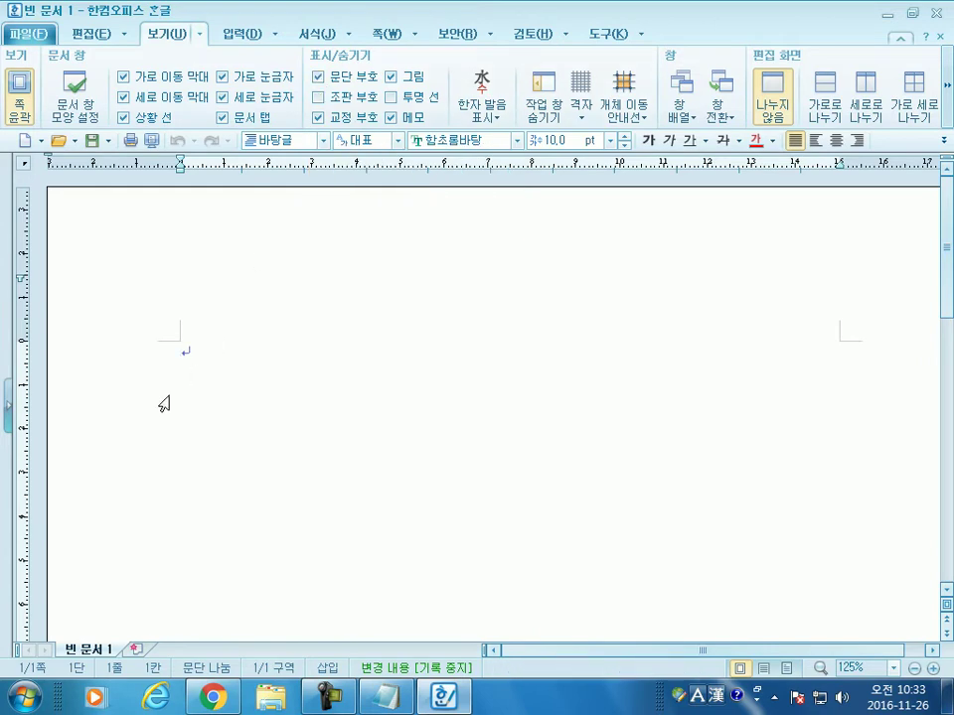
{"action": "left_click", "coordinate": [946, 87]}
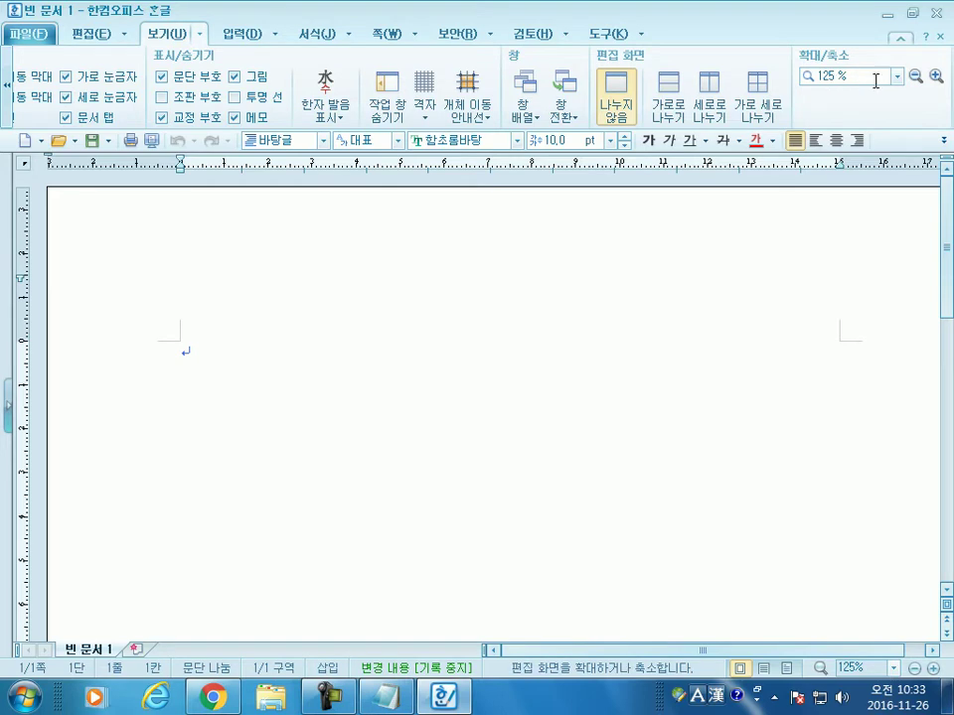
Step: Try the 폭 맞춤 and 쪽 맞춤 zoom presets, settling on 폭 맞춤 instead of 125%
{"action": "left_click", "coordinate": [883, 78]}
{"action": "left_click", "coordinate": [898, 78]}
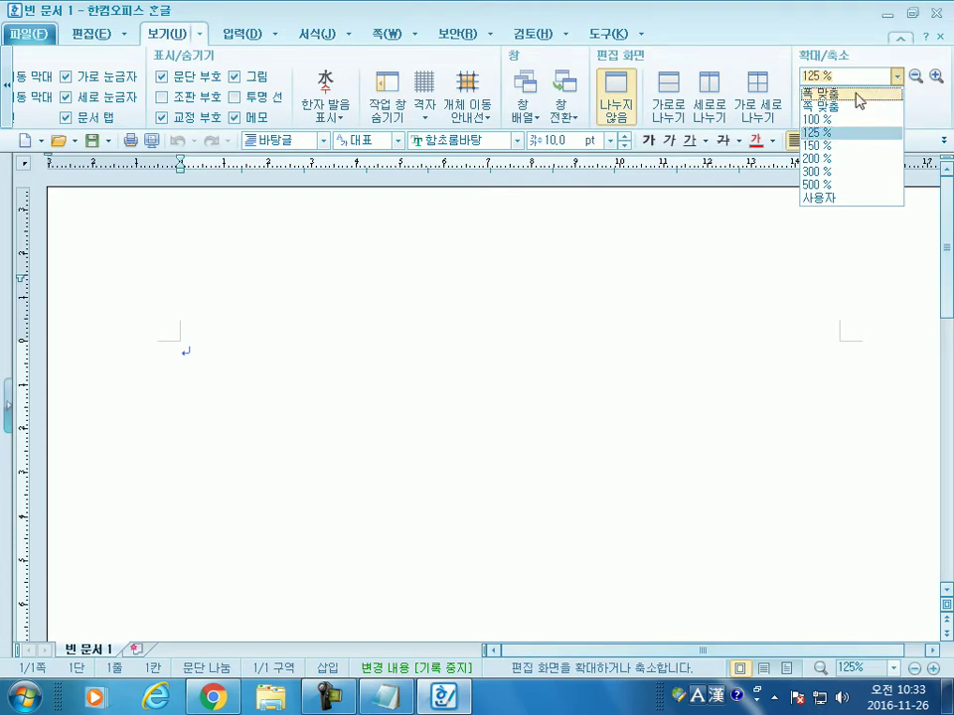
{"action": "left_click", "coordinate": [857, 95]}
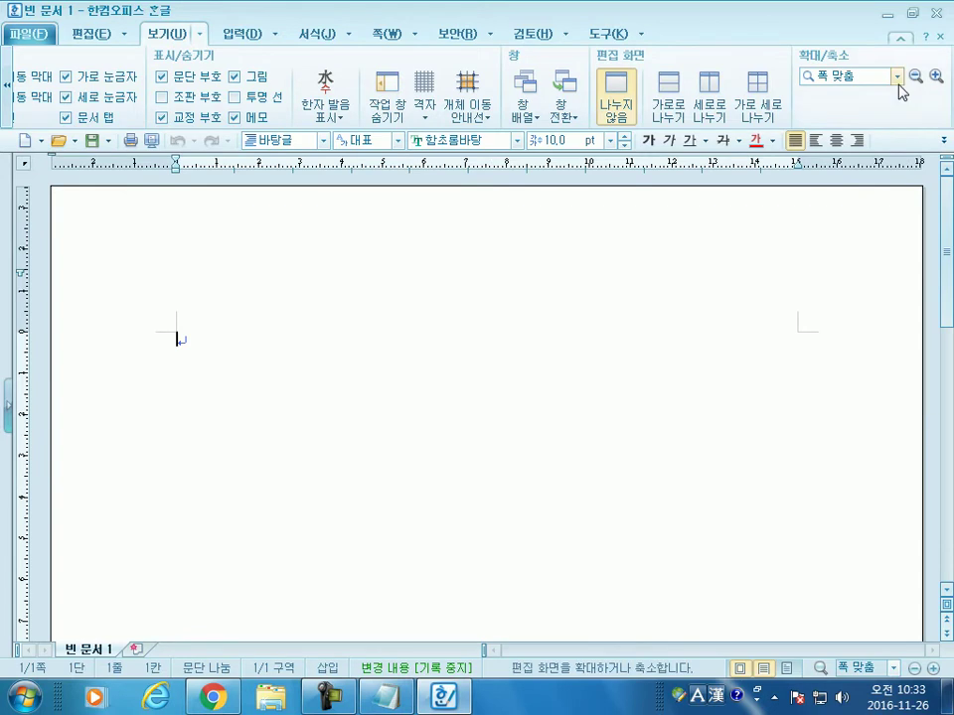
{"action": "left_click", "coordinate": [898, 80]}
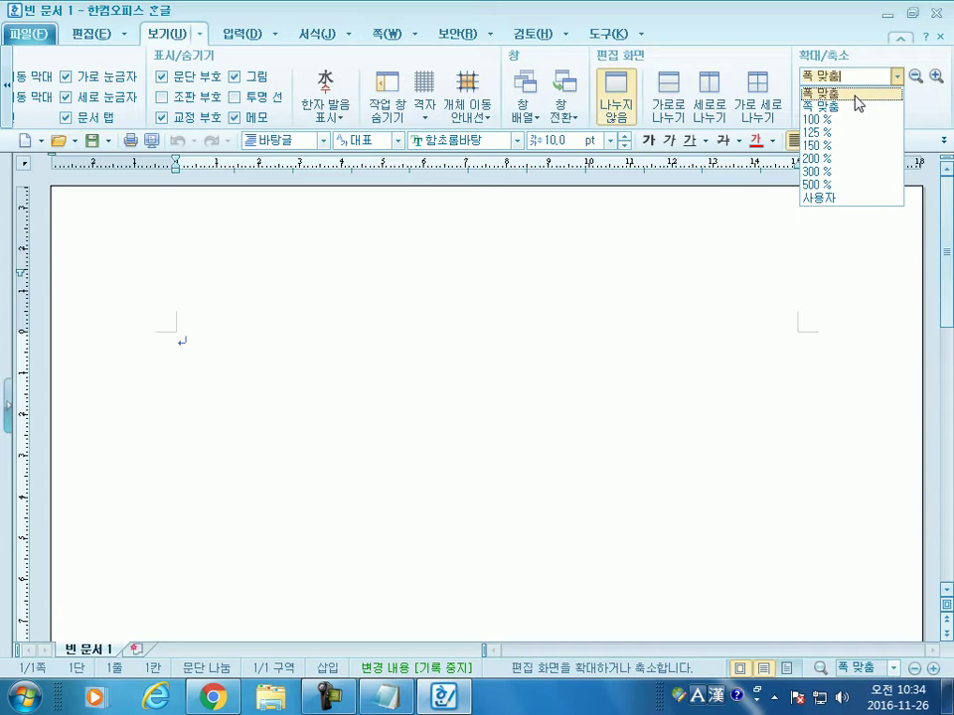
{"action": "left_click", "coordinate": [854, 106]}
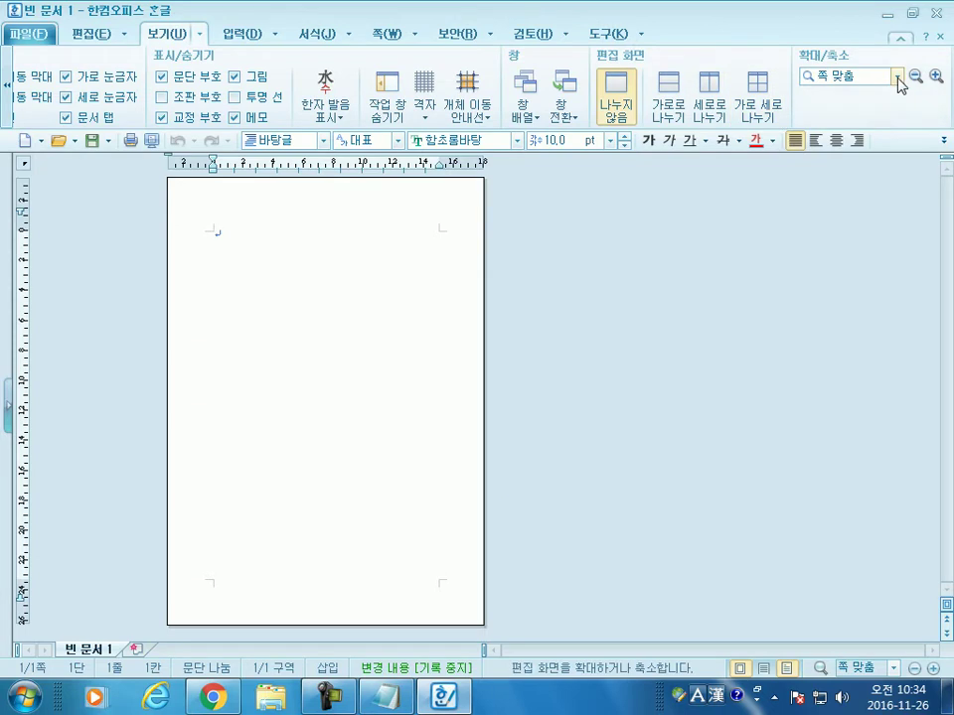
{"action": "left_click", "coordinate": [897, 75]}
{"action": "left_click", "coordinate": [835, 105]}
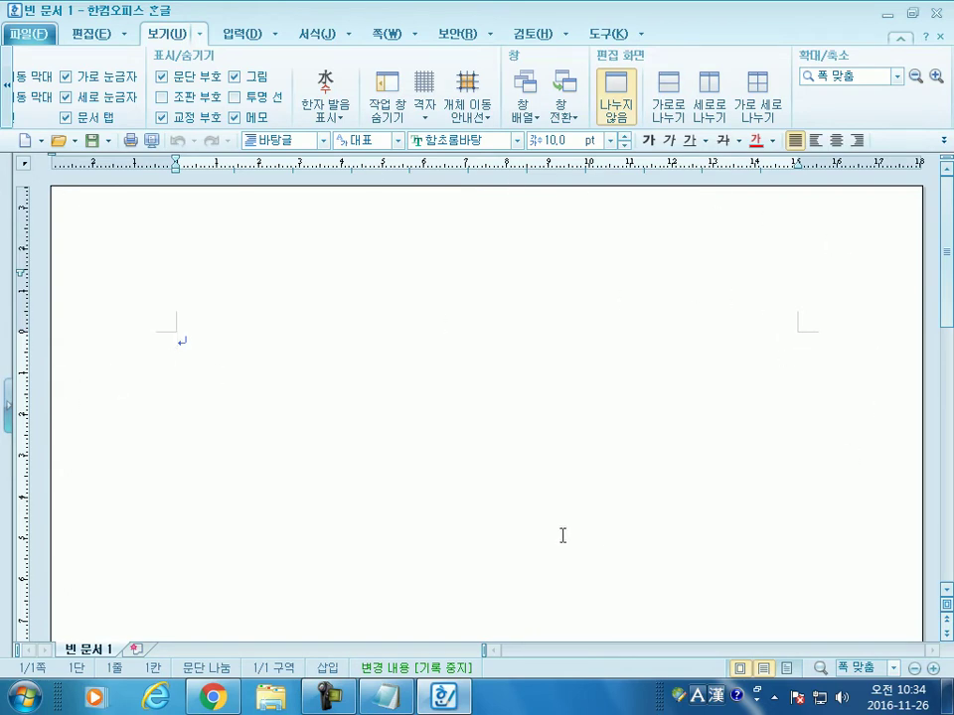
{"action": "scroll", "coordinate": [550, 413], "scroll_direction": "down", "scroll_amount": 5}
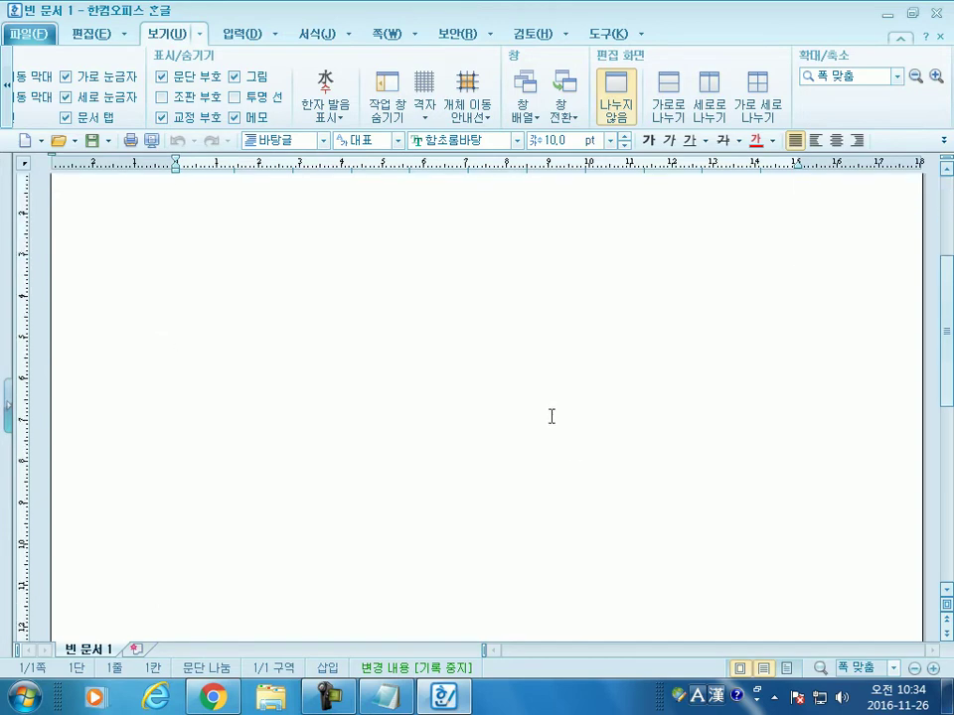
{"action": "scroll", "coordinate": [553, 416], "scroll_direction": "down", "scroll_amount": 3}
{"action": "scroll", "coordinate": [554, 417], "scroll_direction": "up", "scroll_amount": 8}
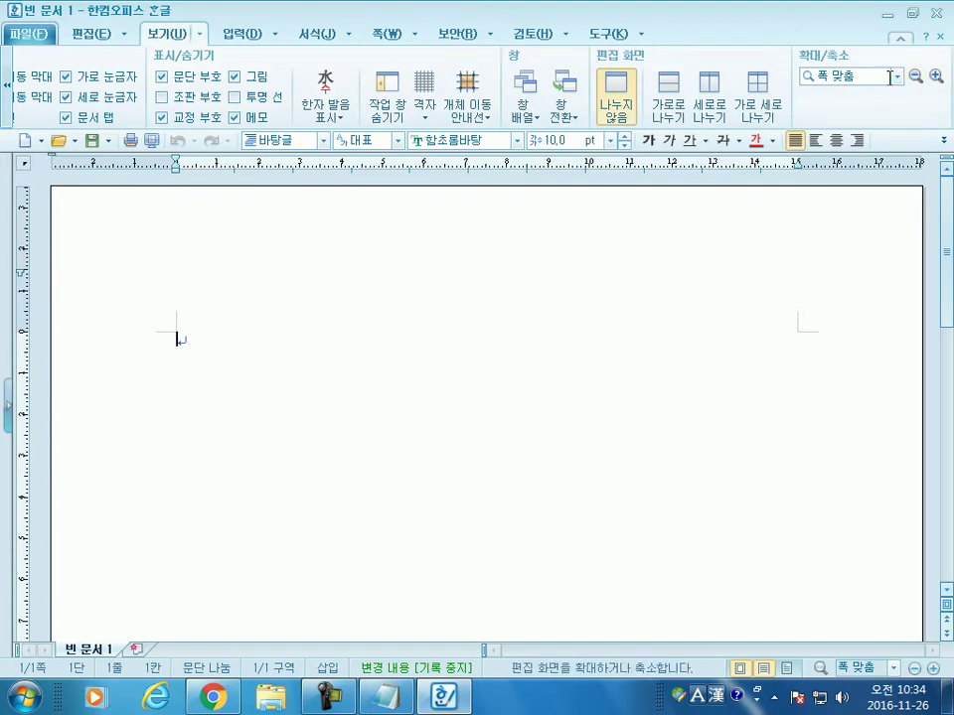
Step: Scroll the 보기 ribbon back and toggle 쪽 윤곽 repeatedly, leaving the page outline off
{"action": "left_click", "coordinate": [8, 86]}
{"action": "left_click", "coordinate": [8, 89]}
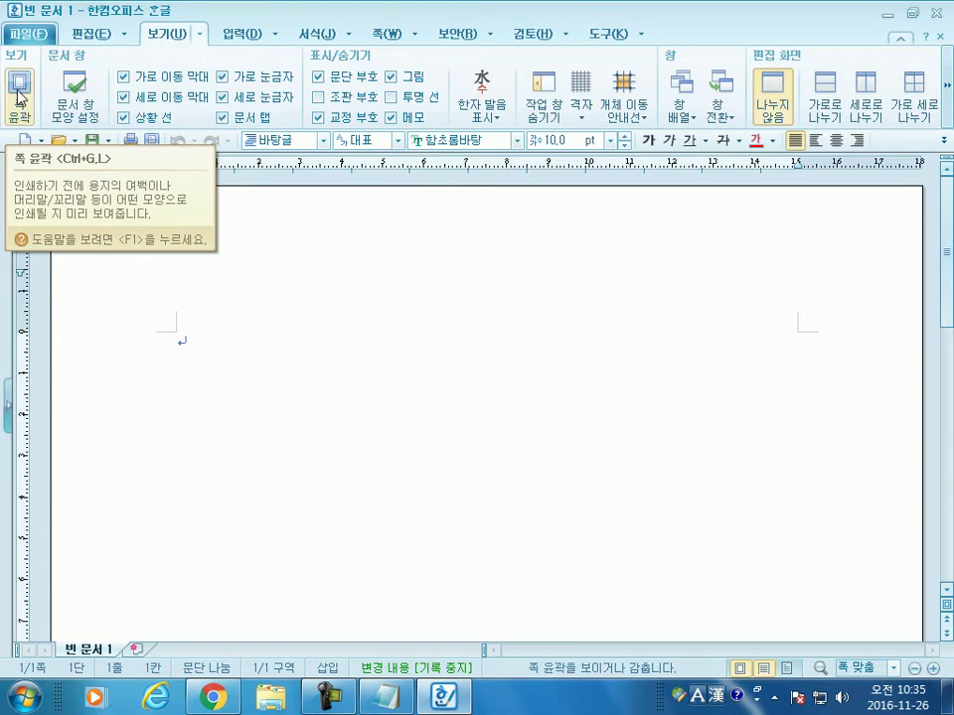
{"action": "left_click", "coordinate": [19, 96]}
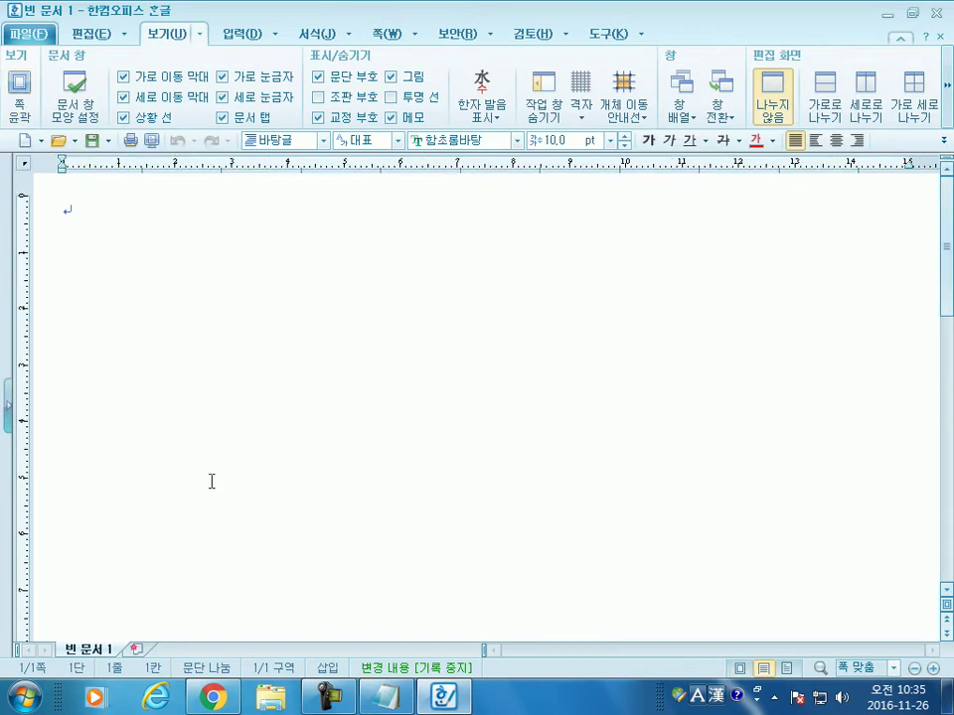
{"action": "left_click", "coordinate": [20, 84]}
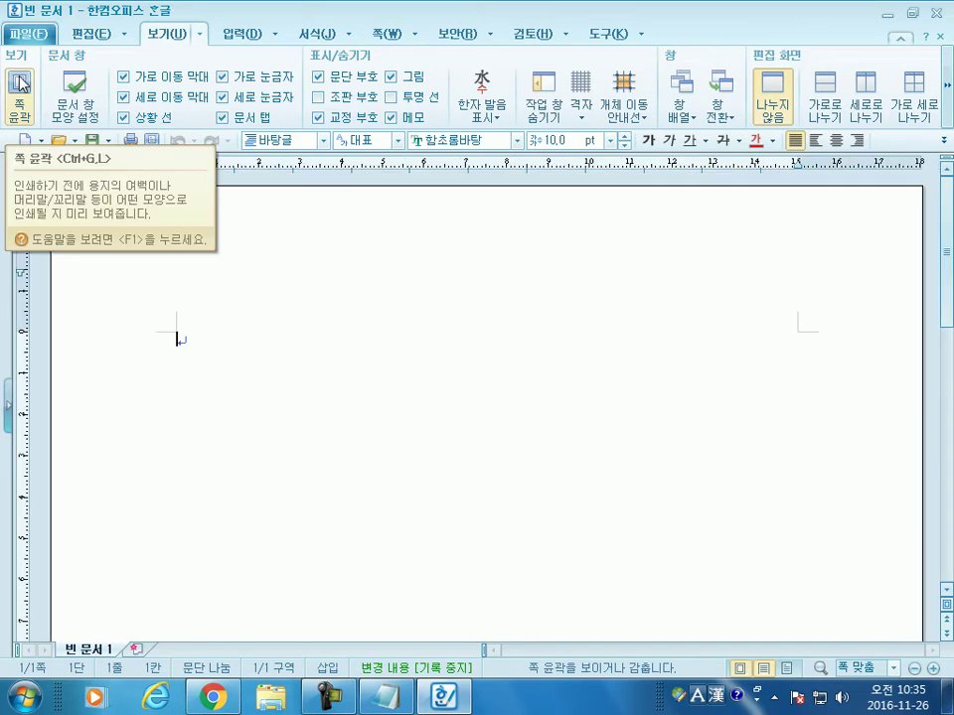
{"action": "left_click", "coordinate": [20, 85]}
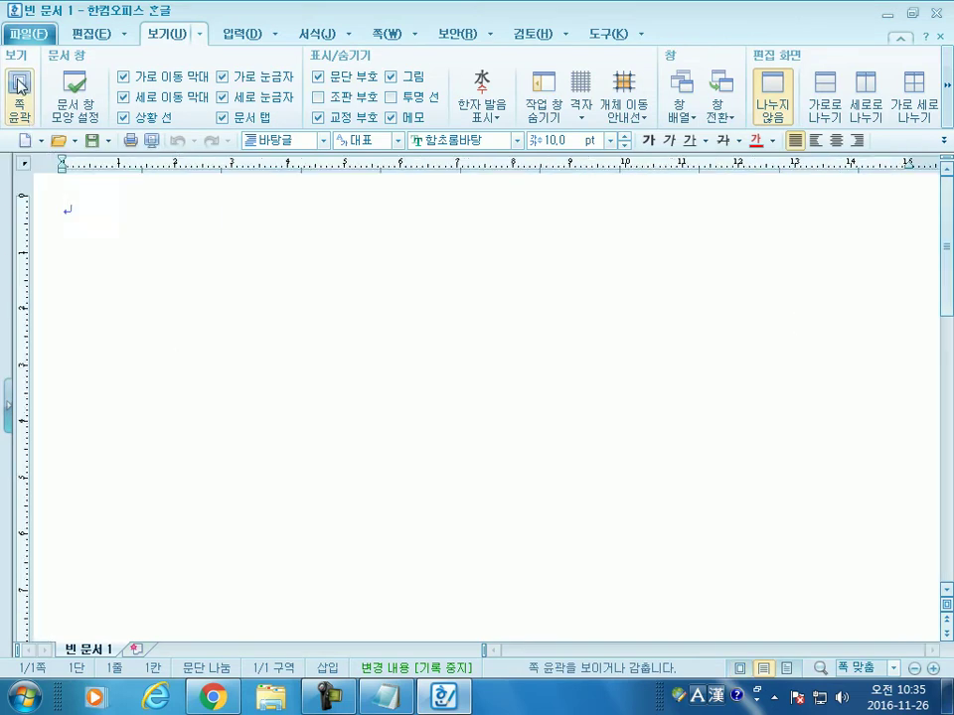
{"action": "left_click", "coordinate": [18, 81]}
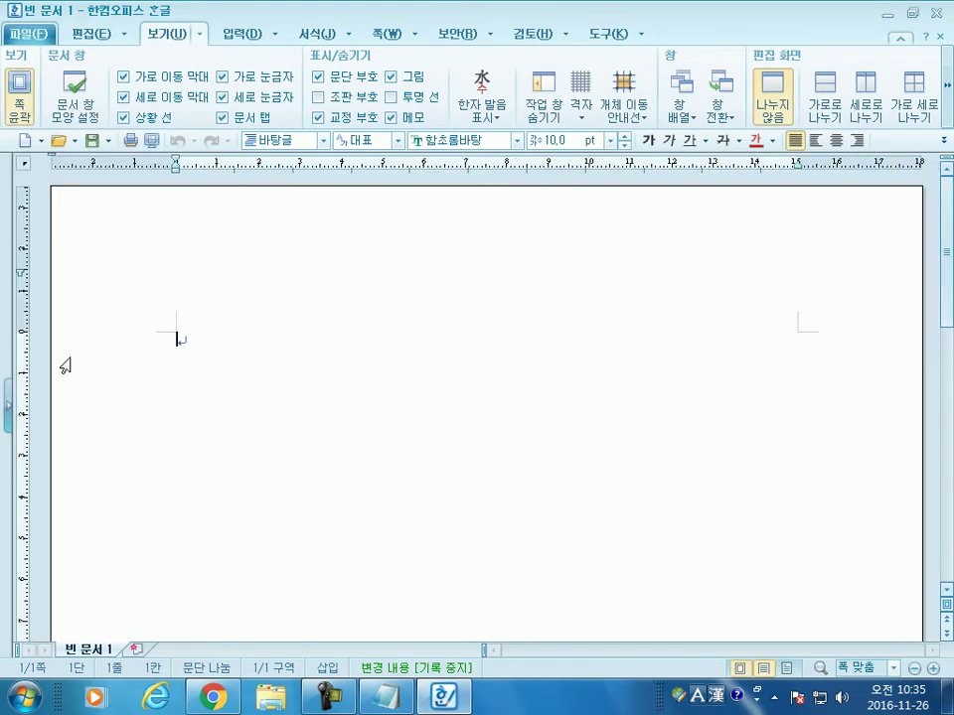
{"action": "left_click", "coordinate": [19, 84]}
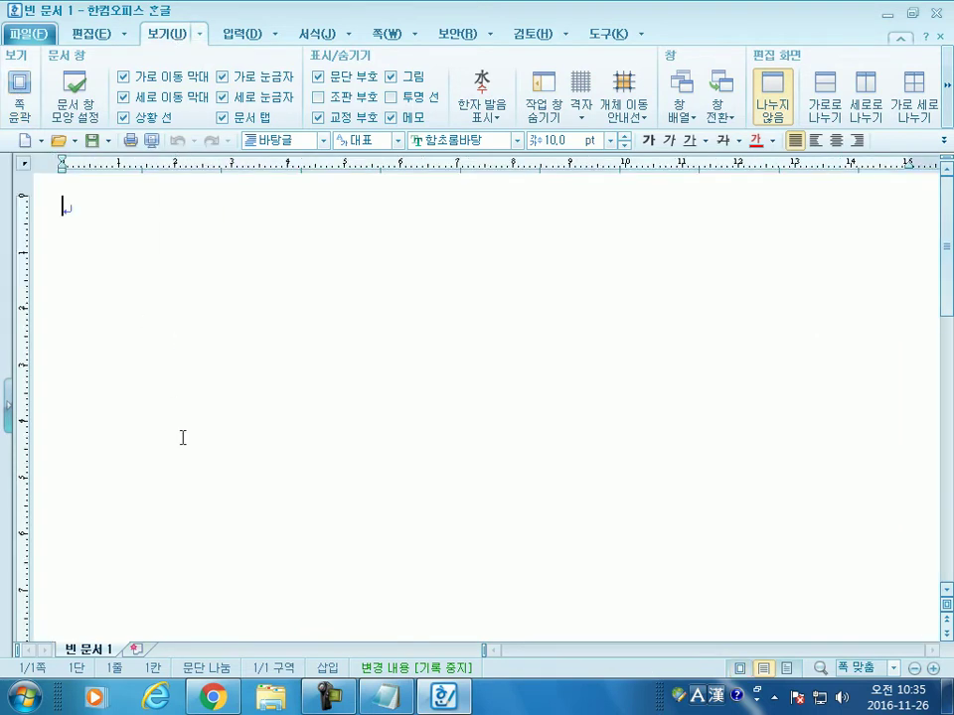
{"action": "left_click", "coordinate": [22, 105]}
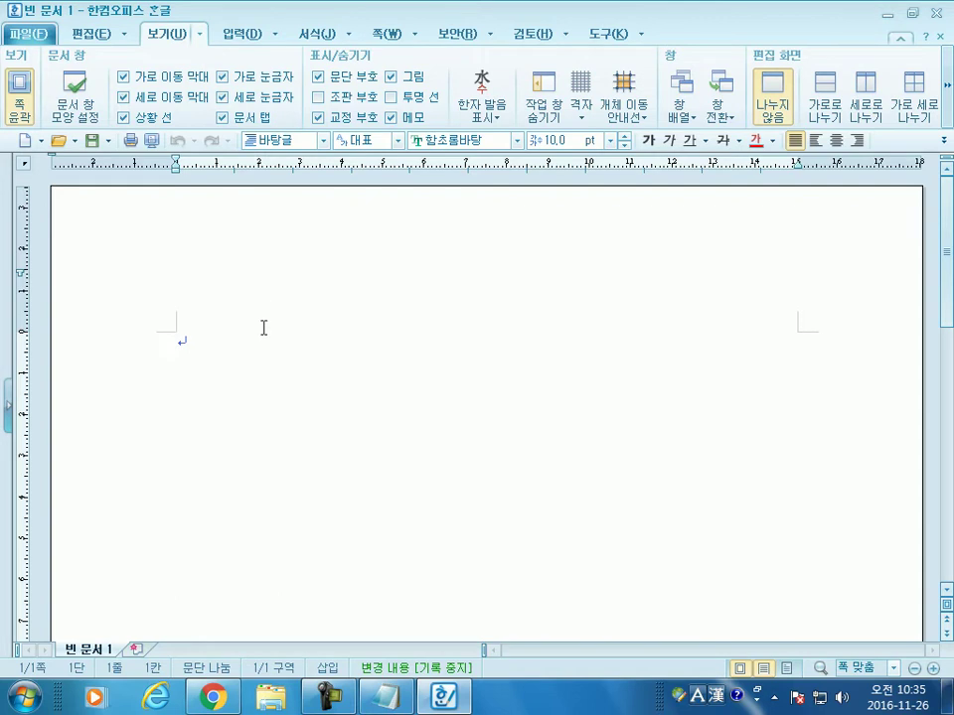
{"action": "left_click", "coordinate": [17, 99]}
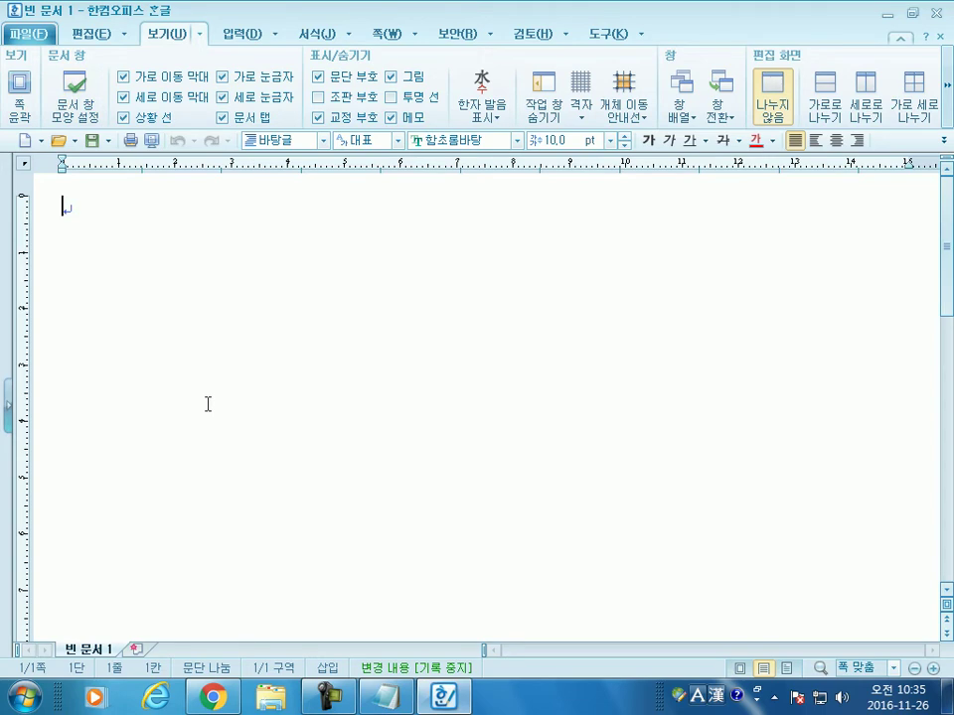
{"action": "left_click", "coordinate": [18, 107]}
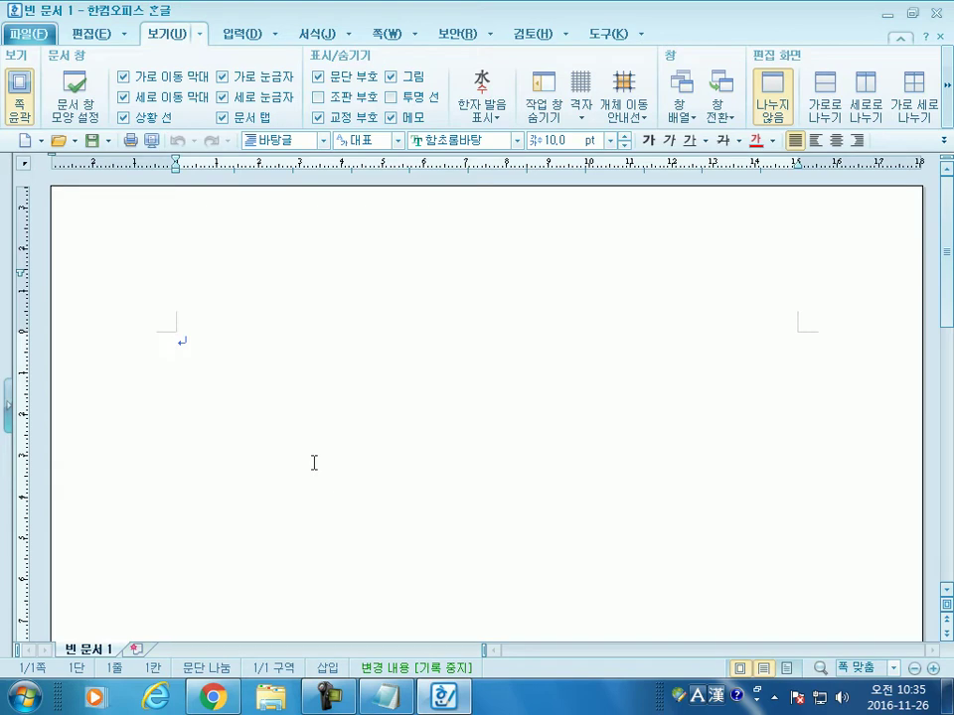
{"action": "left_click", "coordinate": [16, 95]}
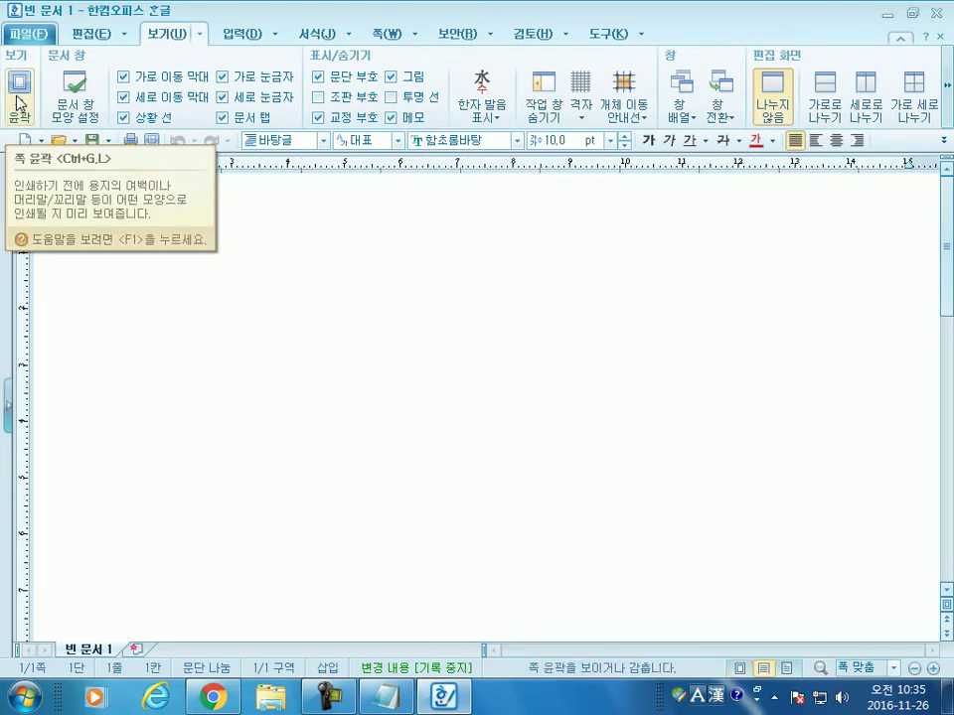
{"action": "left_click", "coordinate": [16, 94]}
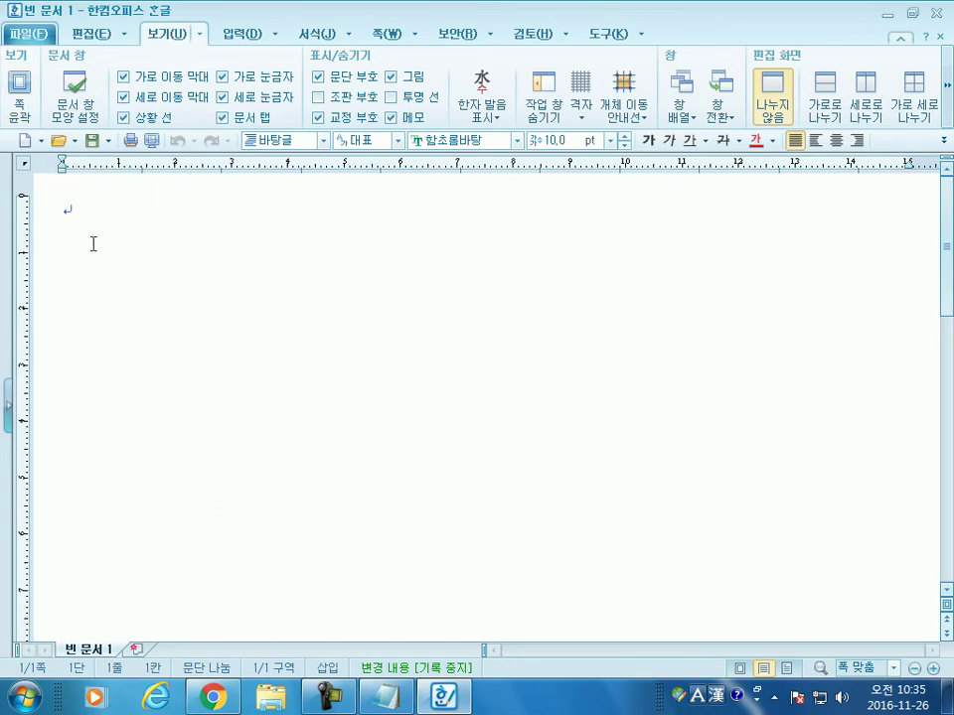
{"action": "left_click", "coordinate": [22, 103]}
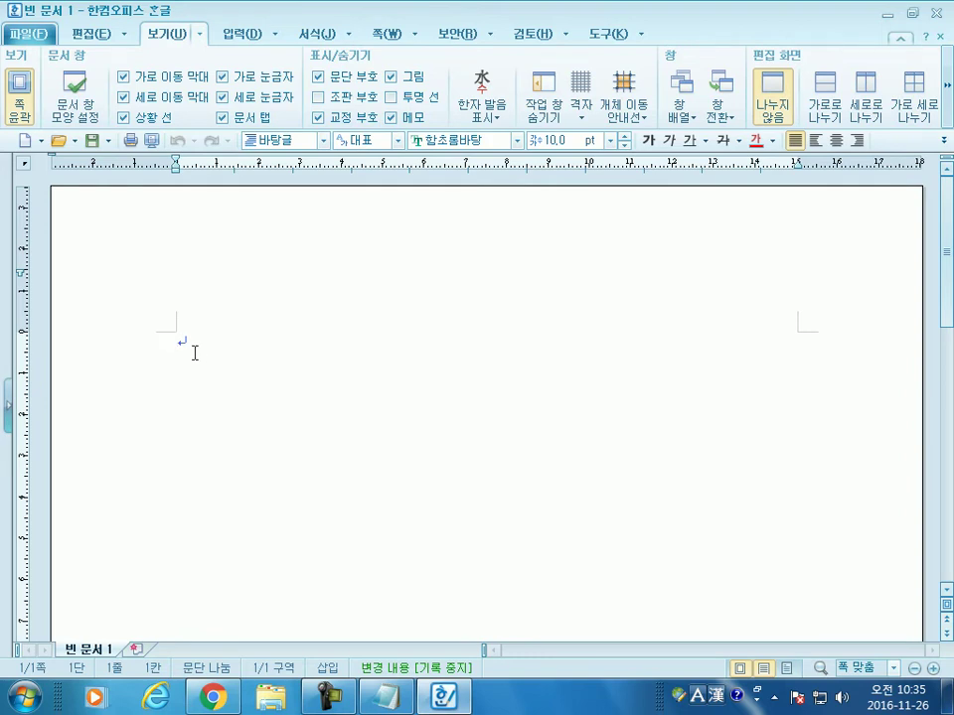
{"action": "left_click", "coordinate": [22, 103]}
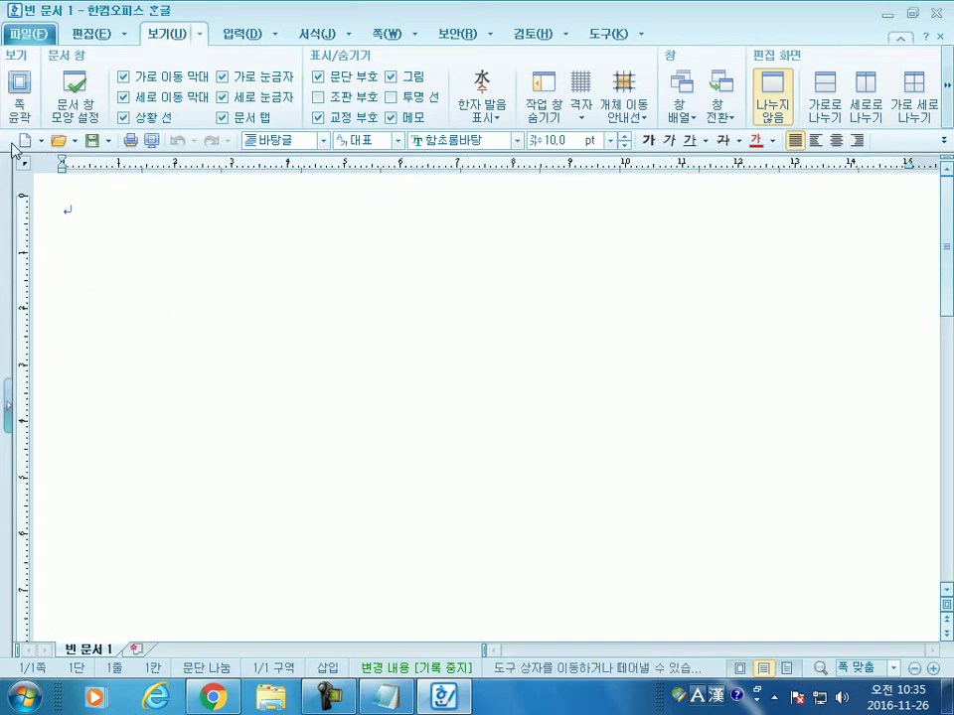
{"action": "left_click", "coordinate": [18, 104]}
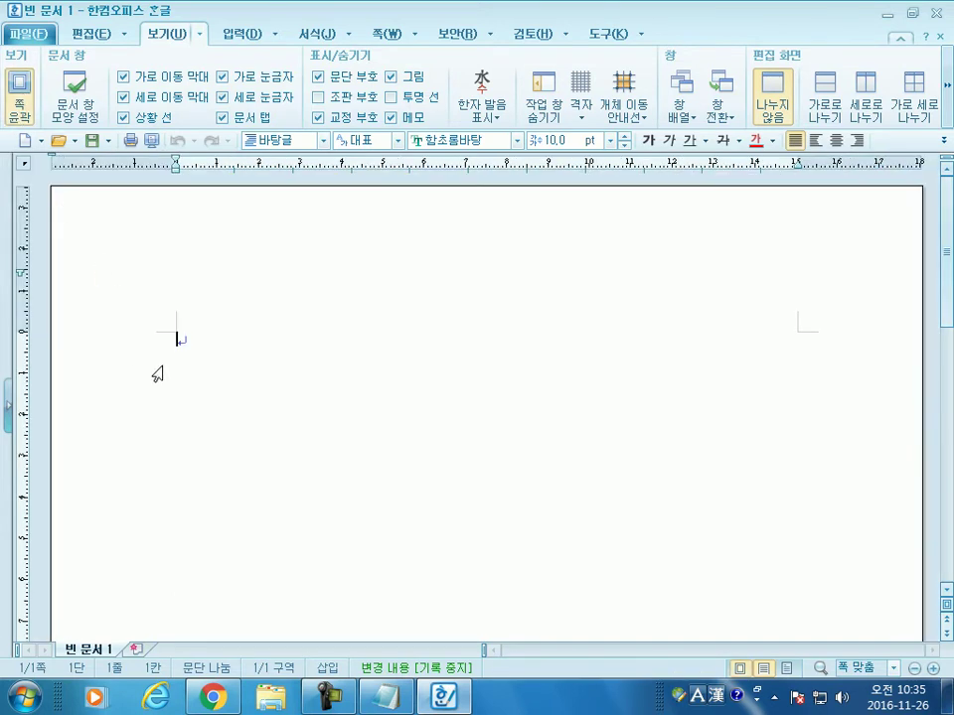
{"action": "left_click", "coordinate": [18, 103]}
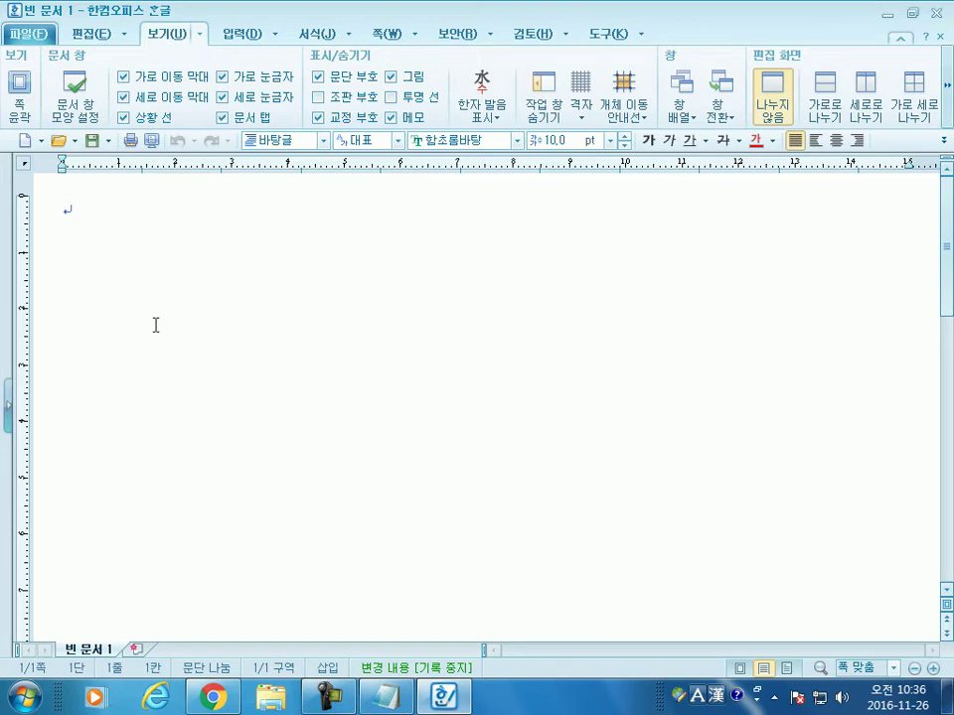
Step: Type the title 한글 2010 첫걸음, then '사람들은 할 말이 없으면 욕을 한다. - 볼테르 -' below it
{"action": "type", "text": "한글"}
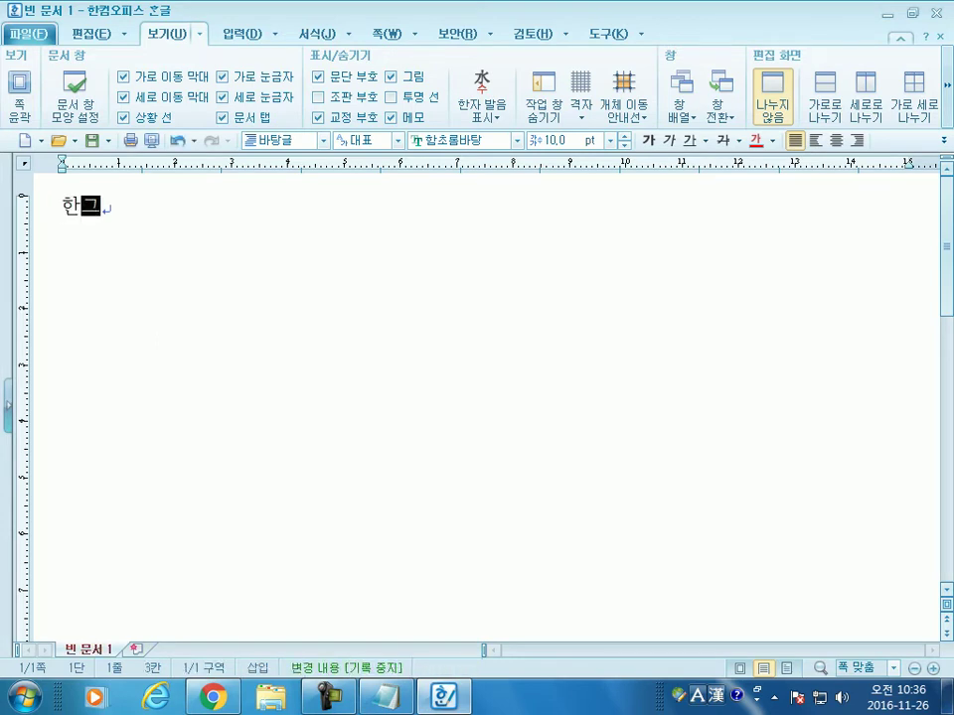
{"action": "type", "text": " 2010"}
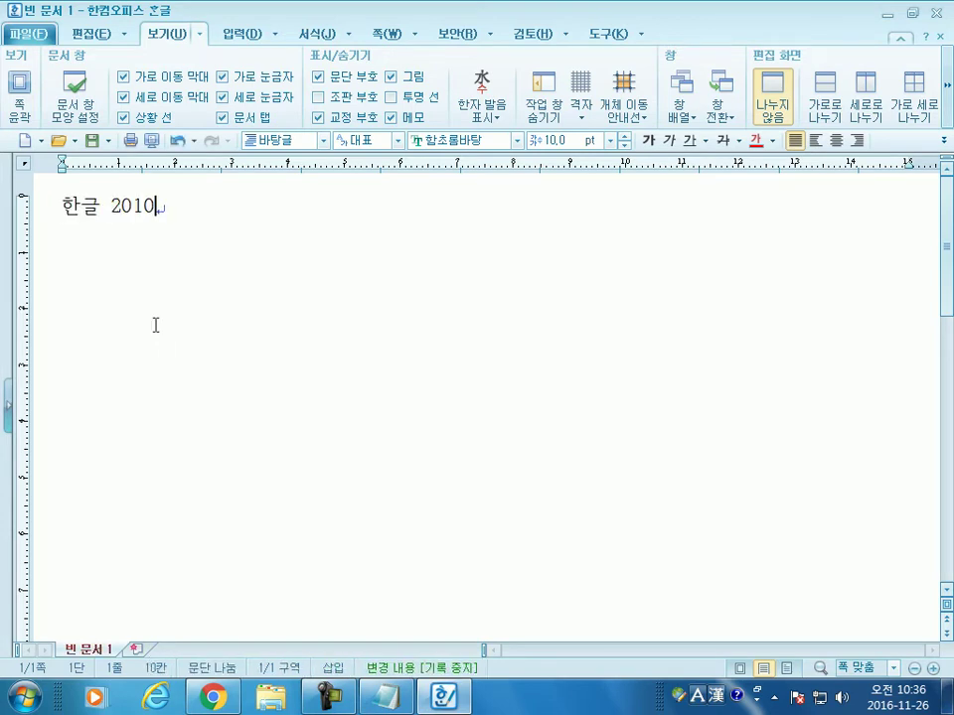
{"action": "type", "text": " 첫걸음"}
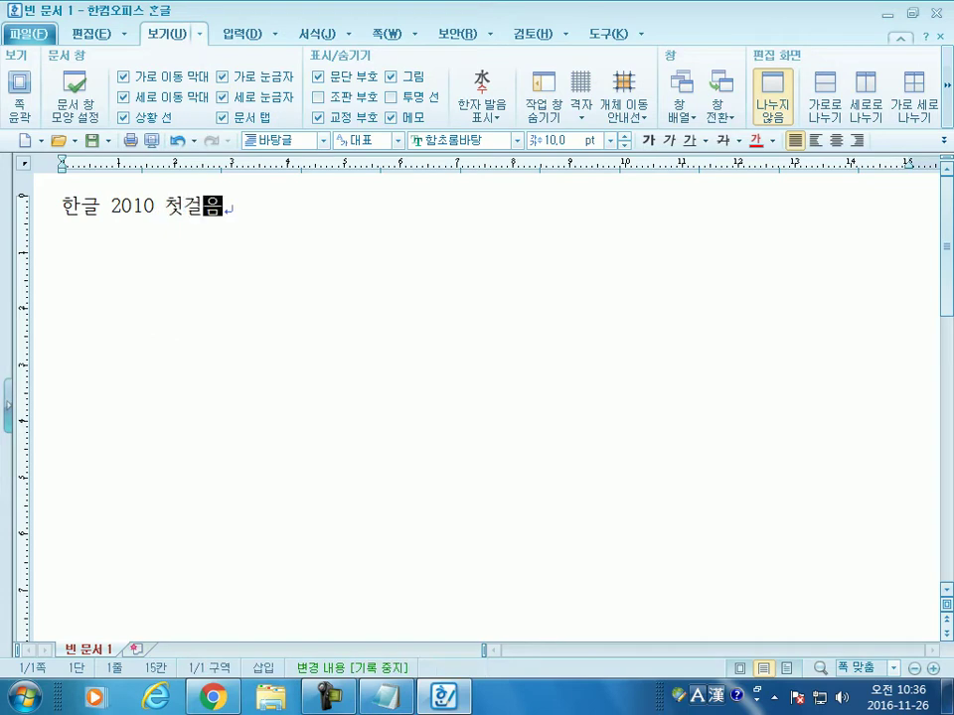
{"action": "key", "text": "shift+Left"}
{"action": "key", "text": "Return"}
{"action": "key", "text": "Return"}
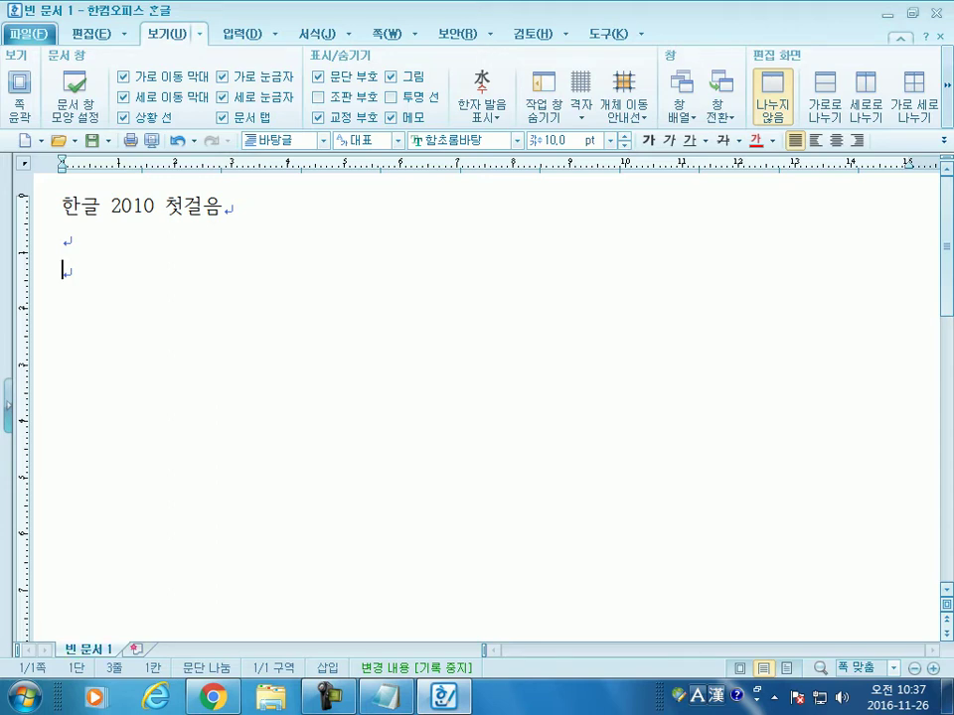
{"action": "type", "text": "사람들은 하"}
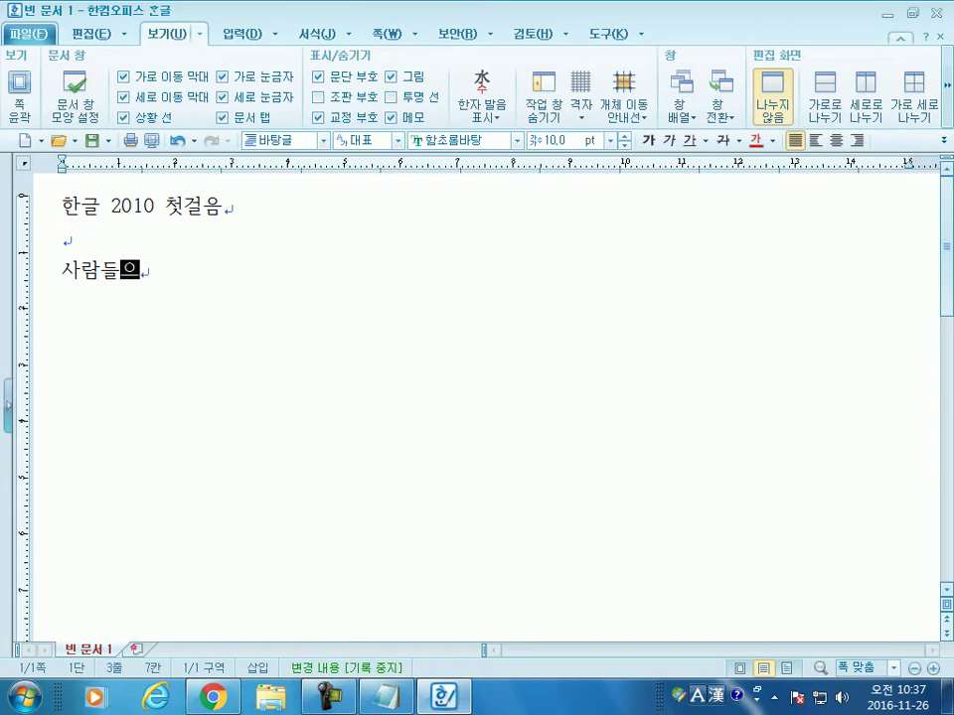
{"action": "type", "text": "ㄹ 말이 없으"}
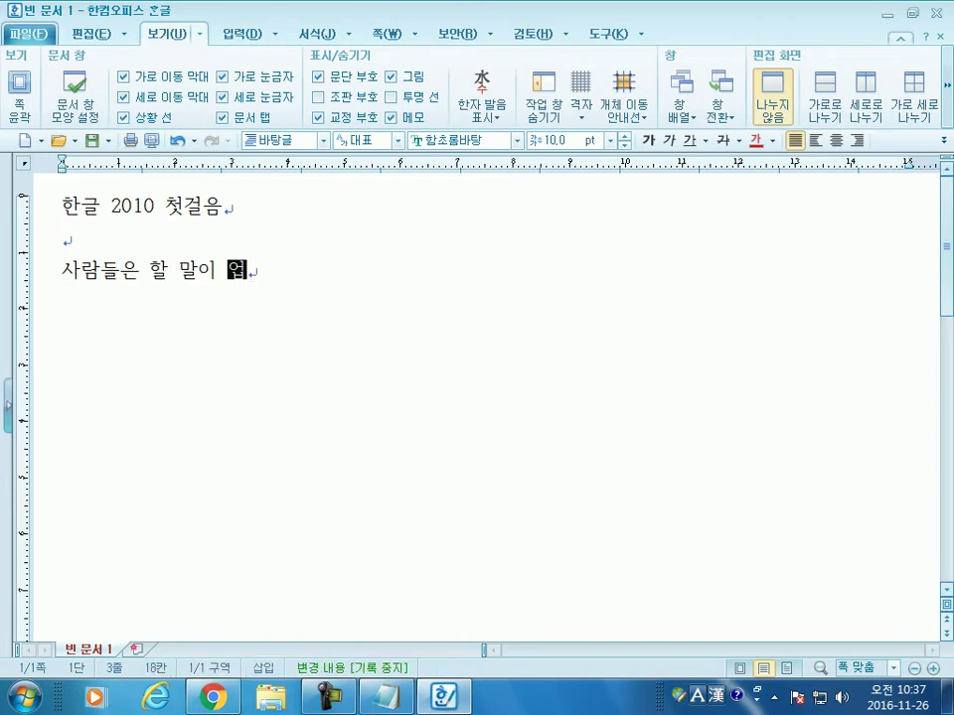
{"action": "type", "text": "면 욕을"}
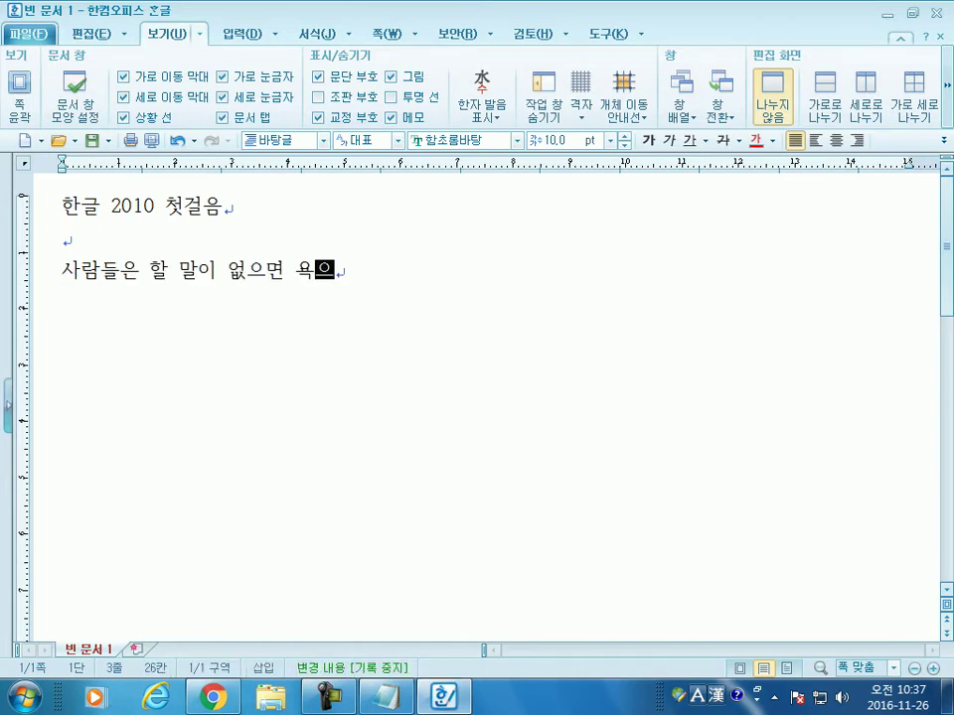
{"action": "type", "text": " 한다. "}
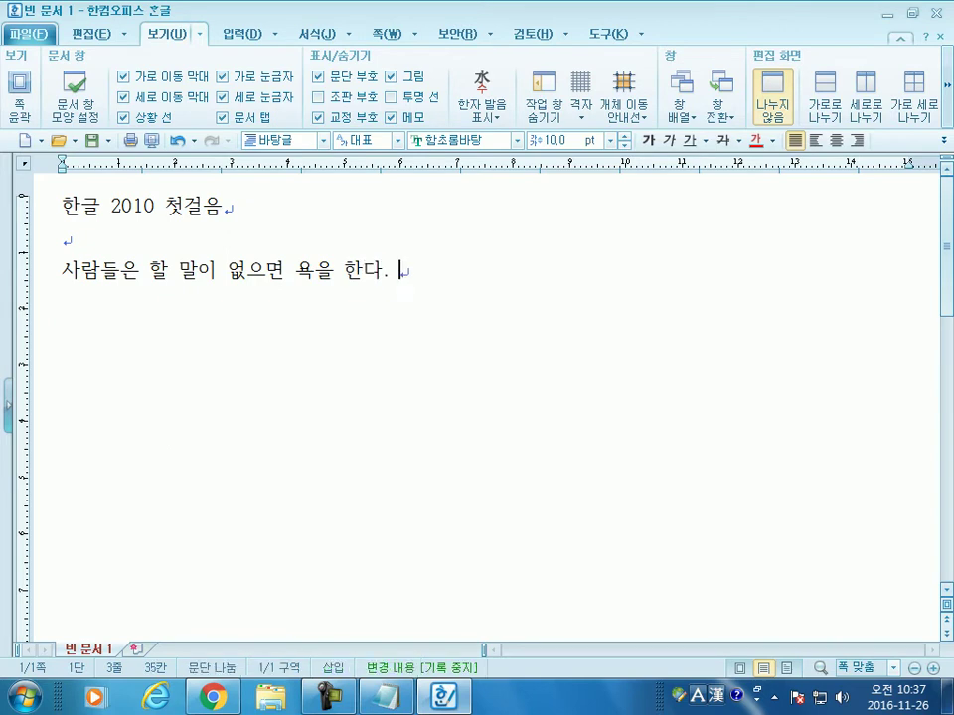
{"action": "type", "text": "- 볼테르 -"}
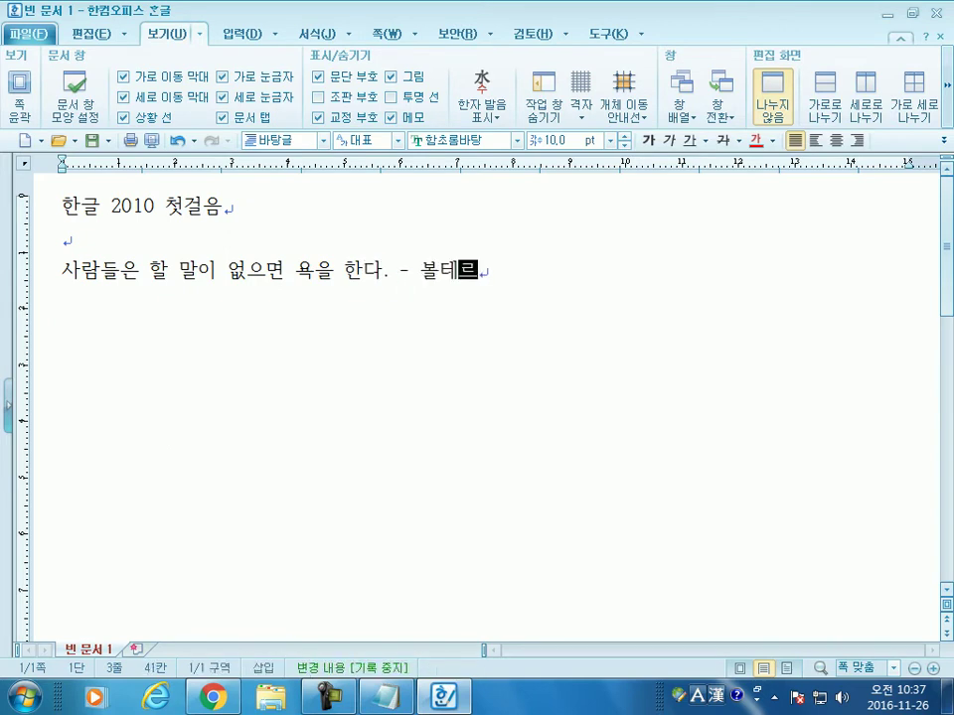
{"action": "key", "text": "Return"}
{"action": "key", "text": "Return"}
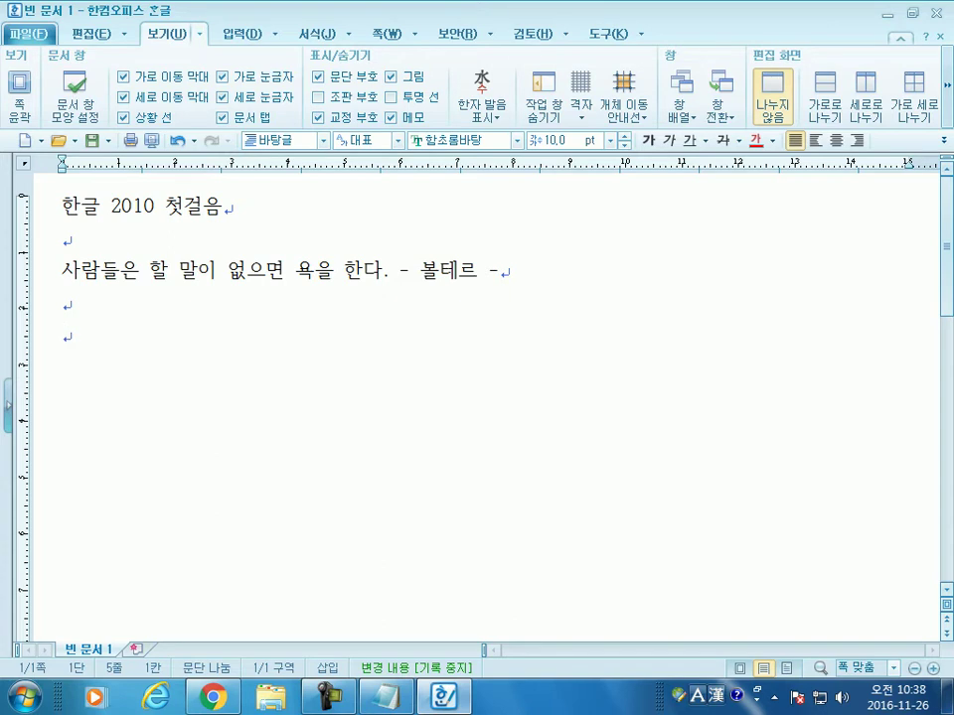
Step: Type the heading 애국가 and the first verse line, from 동해물과 to 우리나라 만세
{"action": "type", "text": "애국가"}
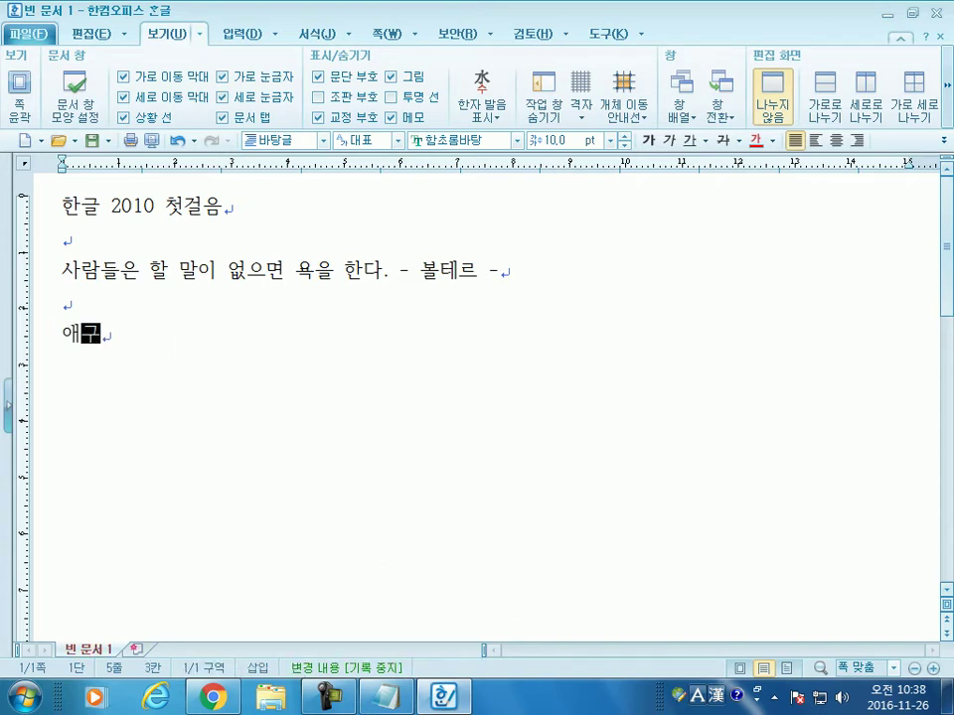
{"action": "key", "text": "Return"}
{"action": "key", "text": "Return"}
{"action": "type", "text": "동해물과"}
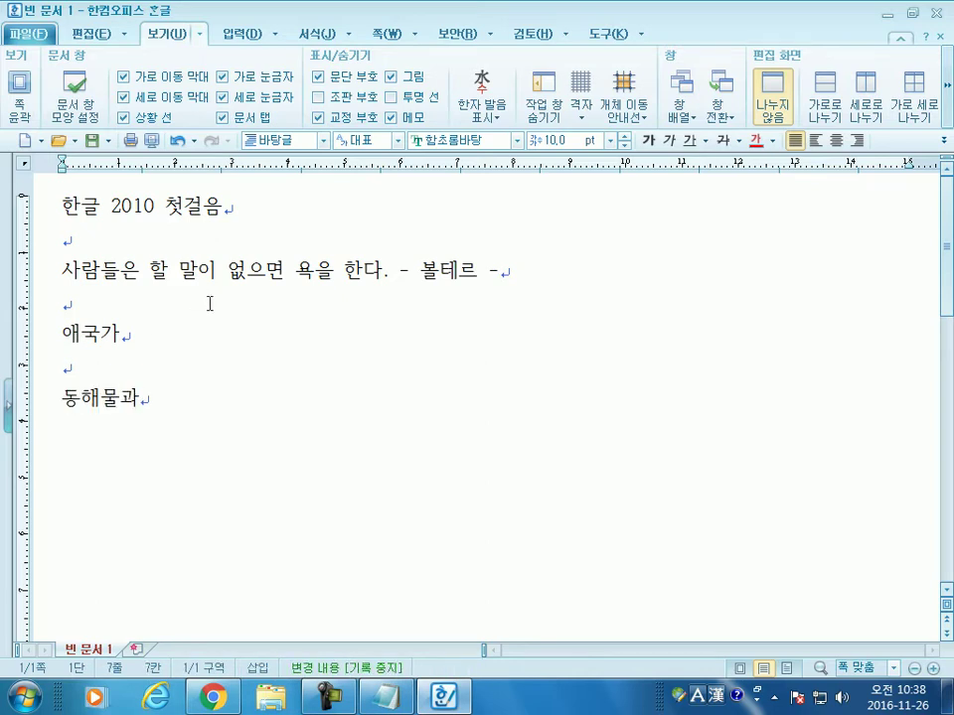
{"action": "scroll", "coordinate": [206, 306], "scroll_direction": "down", "scroll_amount": 1}
{"action": "type", "text": "백"}
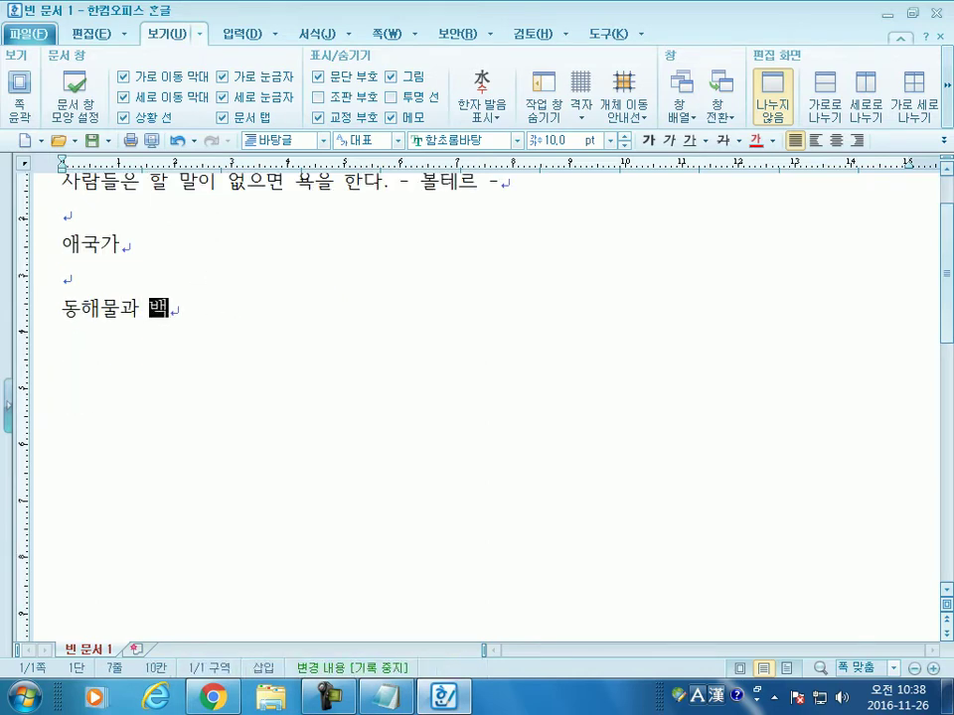
{"action": "type", "text": "두산이 "}
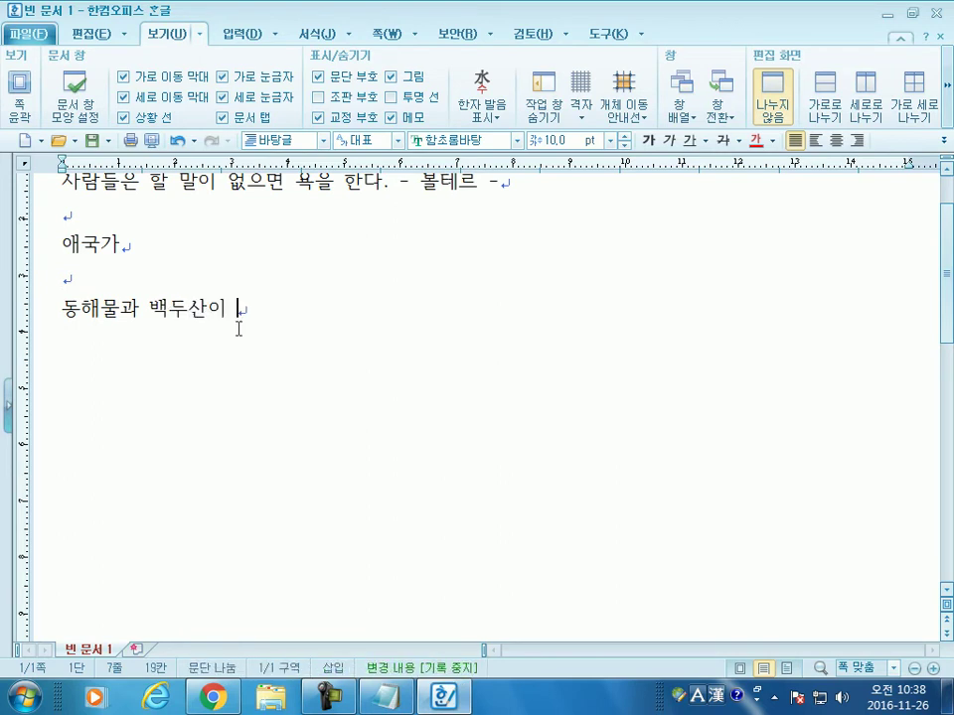
{"action": "type", "text": "마르고 닳"}
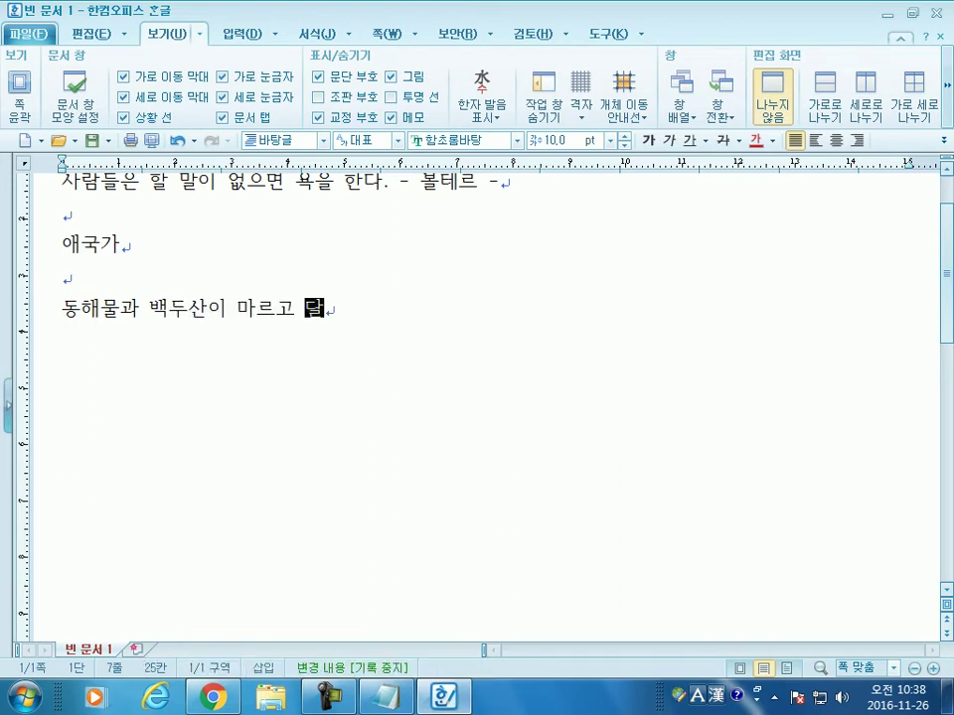
{"action": "type", "text": "도록 하느님이 봉"}
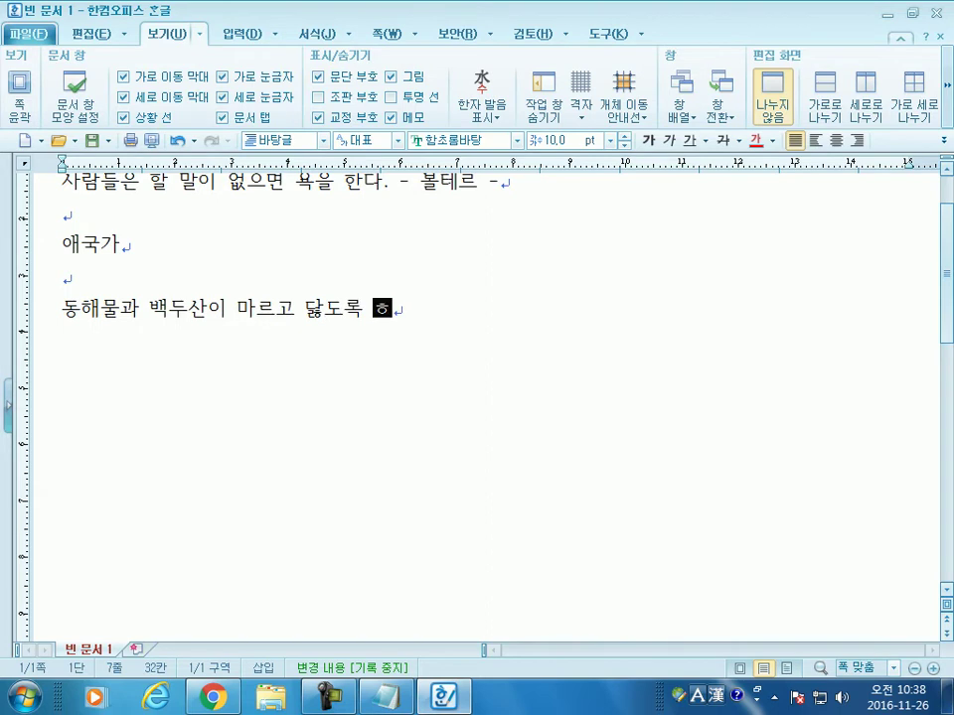
{"action": "type", "text": "우하사 우리나"}
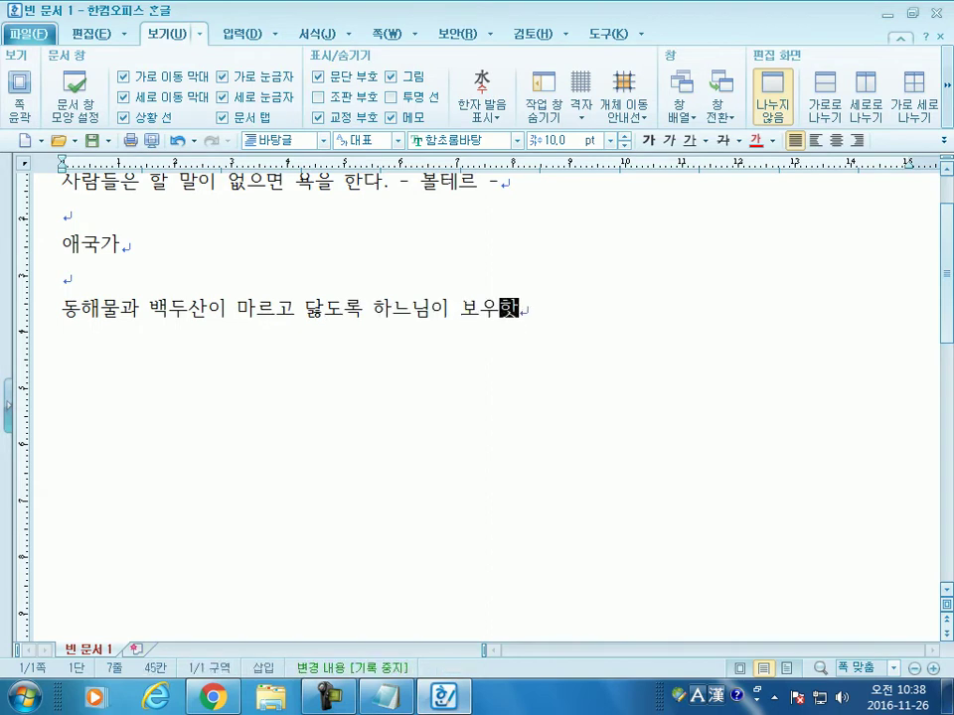
{"action": "type", "text": "라 만ㅅ"}
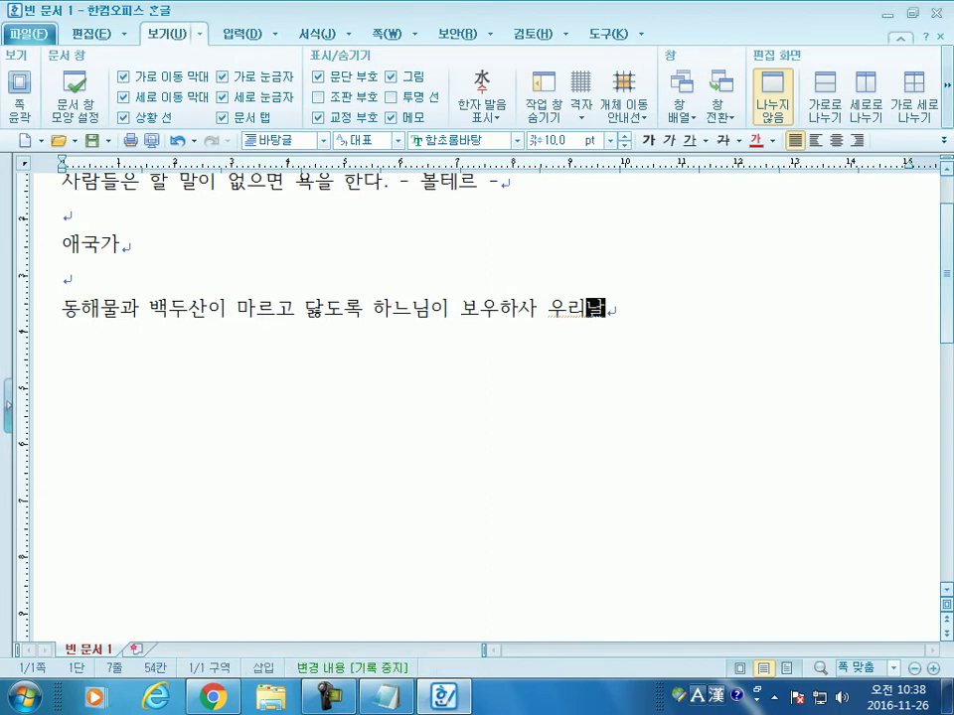
{"action": "type", "text": "ㅔ"}
{"action": "key", "text": "Left"}
{"action": "key", "text": "Left"}
{"action": "key", "text": "BackSpace"}
{"action": "key", "text": "End"}
{"action": "key", "text": "Return"}
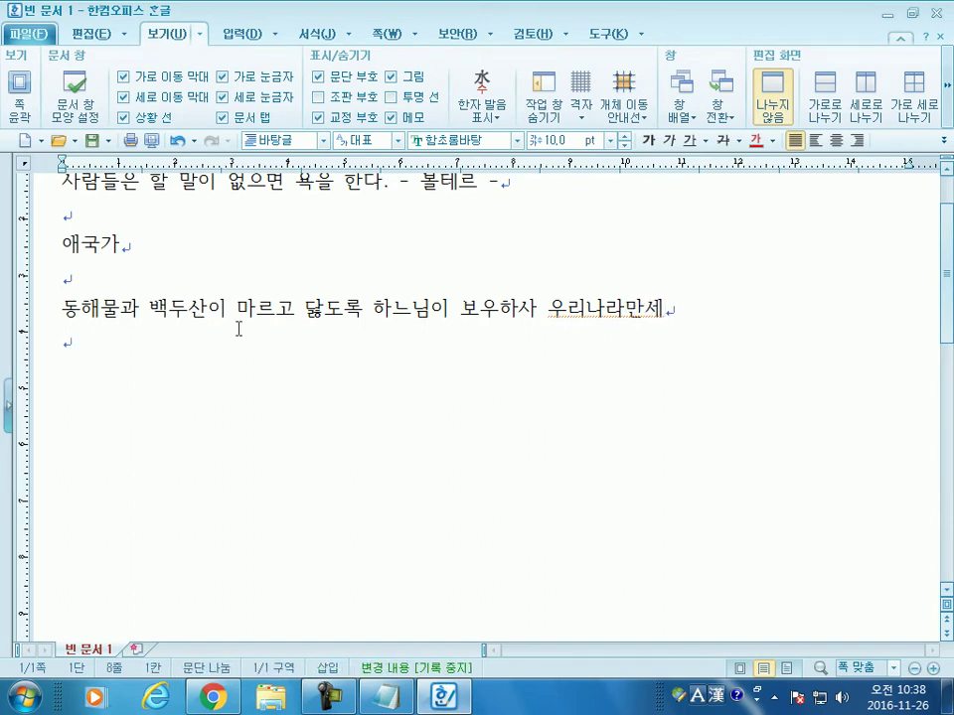
Step: Type the second line, 남산위에 저소나무 철갑을 두른듯 바람서리 불변함은 우리기상일세
{"action": "type", "text": "남산위에 조"}
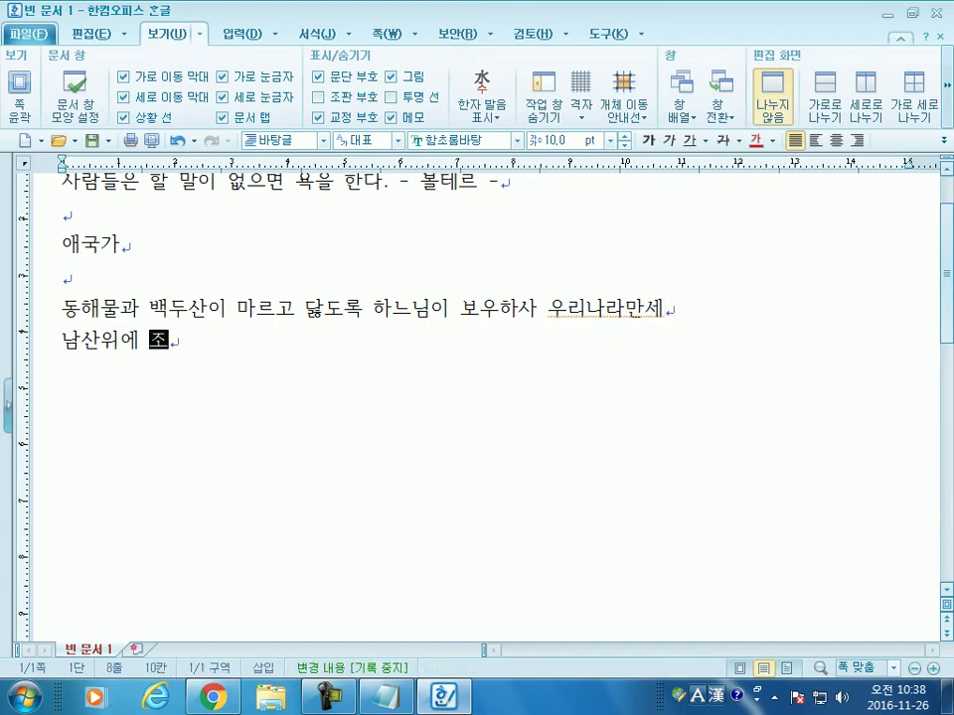
{"action": "key", "text": "BackSpace"}
{"action": "key", "text": "BackSpace"}
{"action": "type", "text": "저소나무 철갑을 두른듯"}
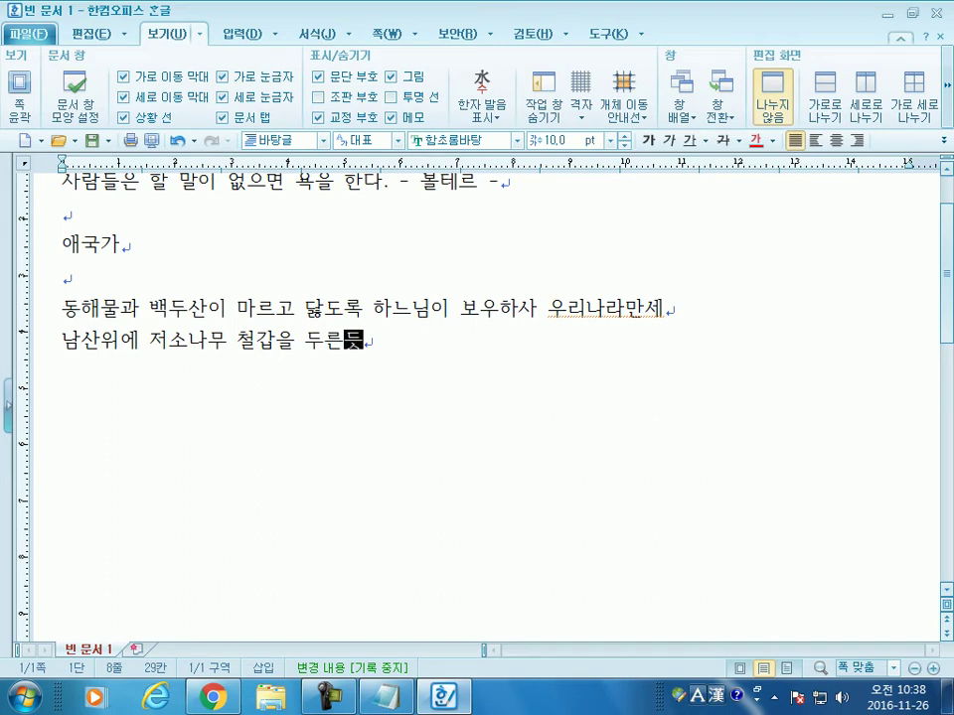
{"action": "type", "text": " 바람서리 "}
{"action": "type", "text": "불변함으"}
{"action": "type", "text": "ㄴ 우리기상일"}
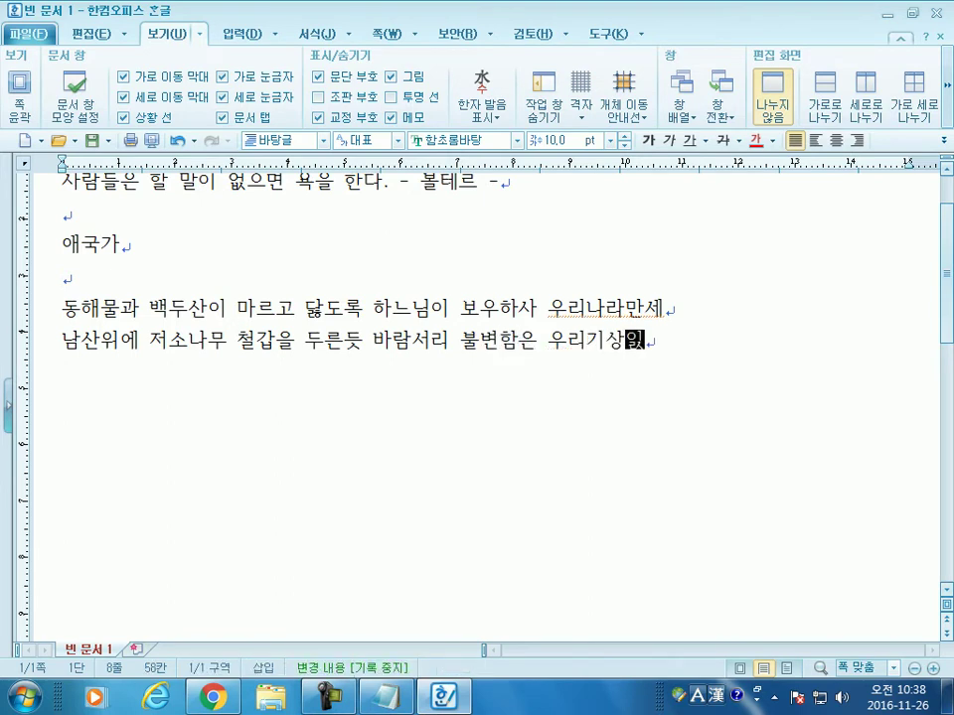
{"action": "type", "text": "세"}
{"action": "key", "text": "Return"}
Step: Type the third line, 가을하늘 공활한데 높고 구름없이 밝은달은 우리가슴 일편단심일세
{"action": "type", "text": "가을하"}
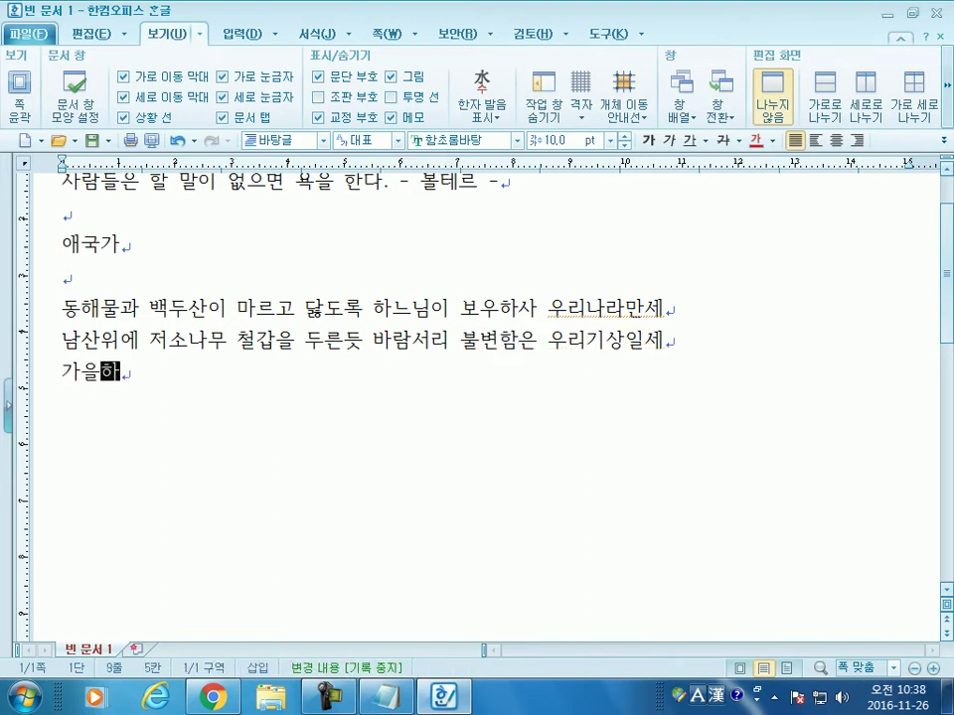
{"action": "type", "text": "늘 ㄱㅗㅇ활한데 높"}
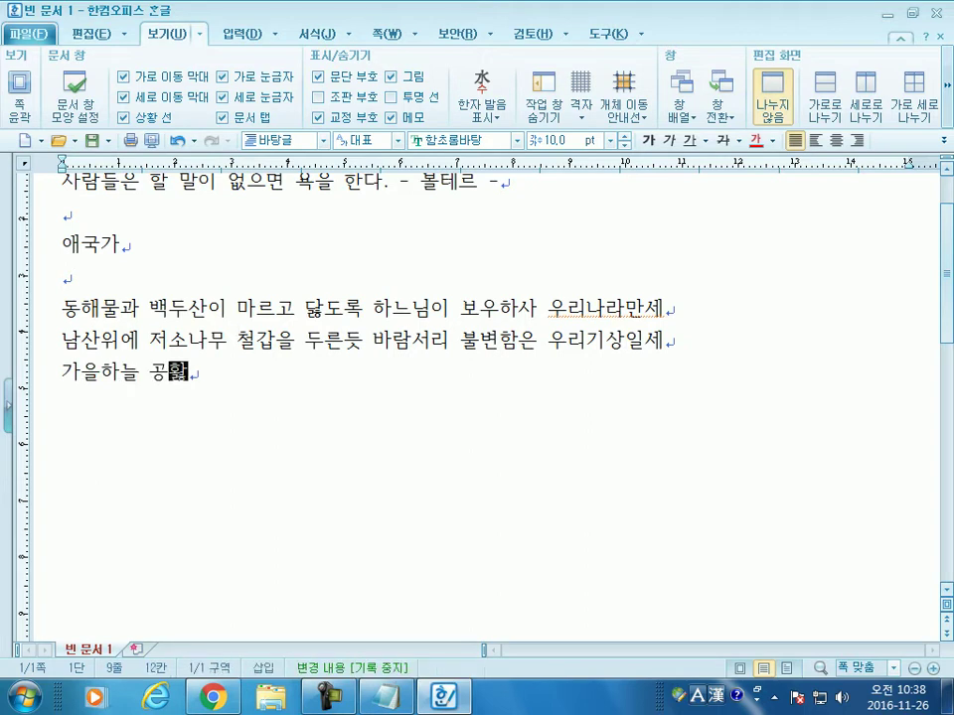
{"action": "type", "text": "고구름 없"}
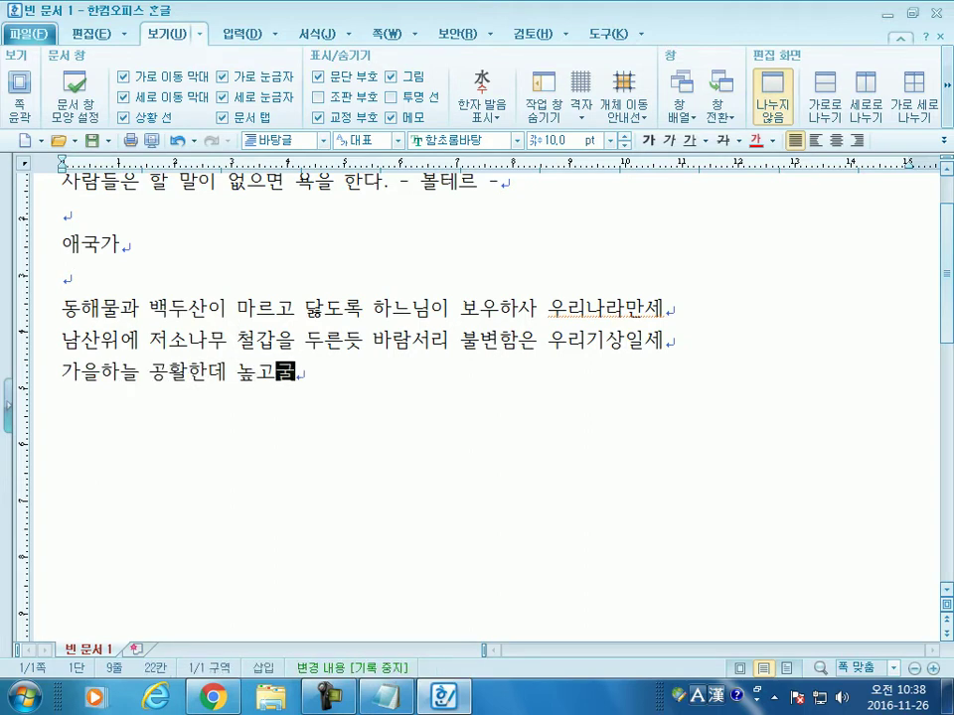
{"action": "type", "text": "이"}
{"action": "key", "text": "Left"}
{"action": "key", "text": "Left"}
{"action": "key", "text": "Left"}
{"action": "key", "text": "Left"}
{"action": "key", "text": "Left"}
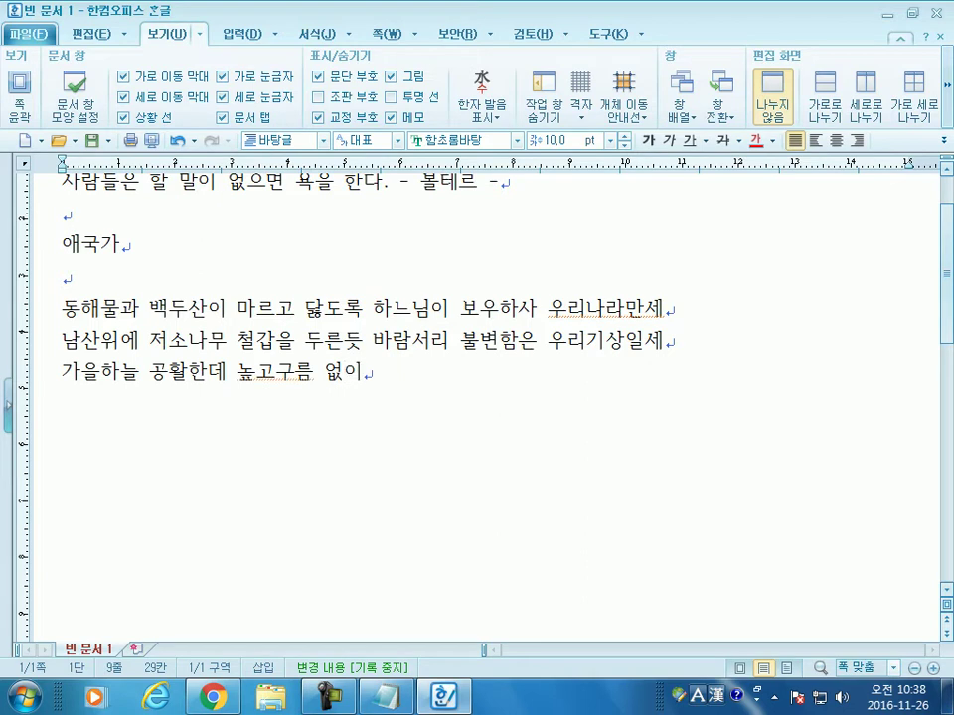
{"action": "key", "text": "Right"}
{"action": "key", "text": "Right"}
{"action": "key", "text": "Delete"}
{"action": "key", "text": "End"}
{"action": "type", "text": "밝은"}
{"action": "type", "text": "달은 우리갓"}
{"action": "type", "text": "슴 일편 다"}
{"action": "key", "text": "BackSpace"}
{"action": "key", "text": "BackSpace"}
{"action": "type", "text": "단심일세"}
{"action": "key", "text": "Return"}
Step: Type the fourth line and the 무궁화 삼천리 refrain, then remove the blank line between them
{"action": "type", "text": "이기상과 이맘으로 충성을 다하여 괴로우나 즐거우나 나라사랑하"}
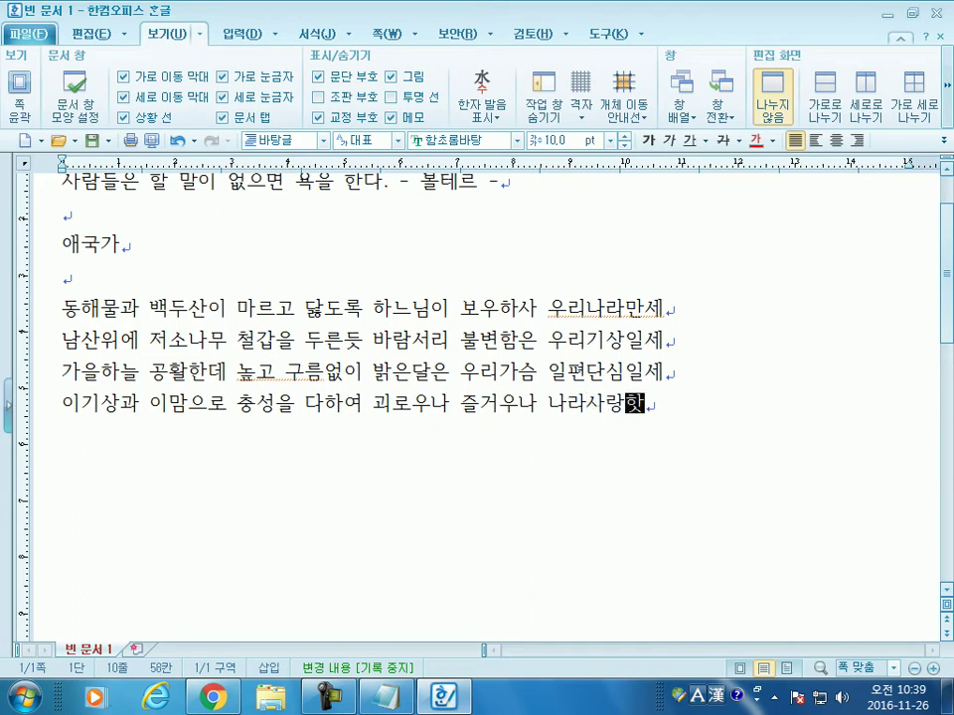
{"action": "type", "text": "세"}
{"action": "key", "text": "Return"}
{"action": "key", "text": "Return"}
{"action": "type", "text": "무궁호 삼천리 화려강산 대한사람 대한ㅇ으로 길이보전하세"}
{"action": "key", "text": "Return"}
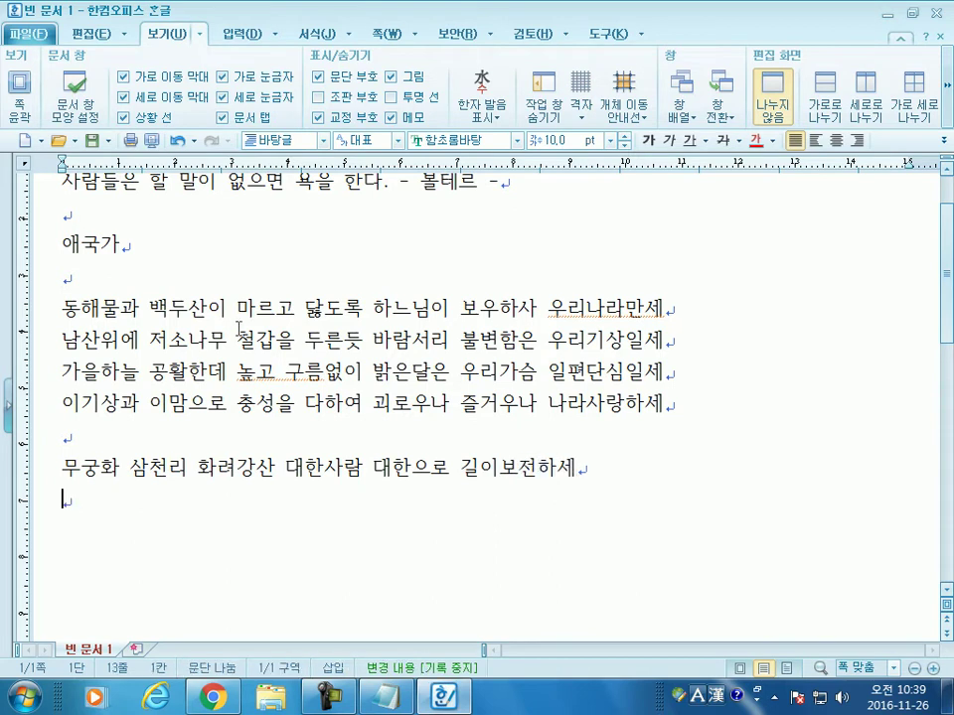
{"action": "key", "text": "Up"}
{"action": "key", "text": "Up"}
{"action": "key", "text": "Delete"}
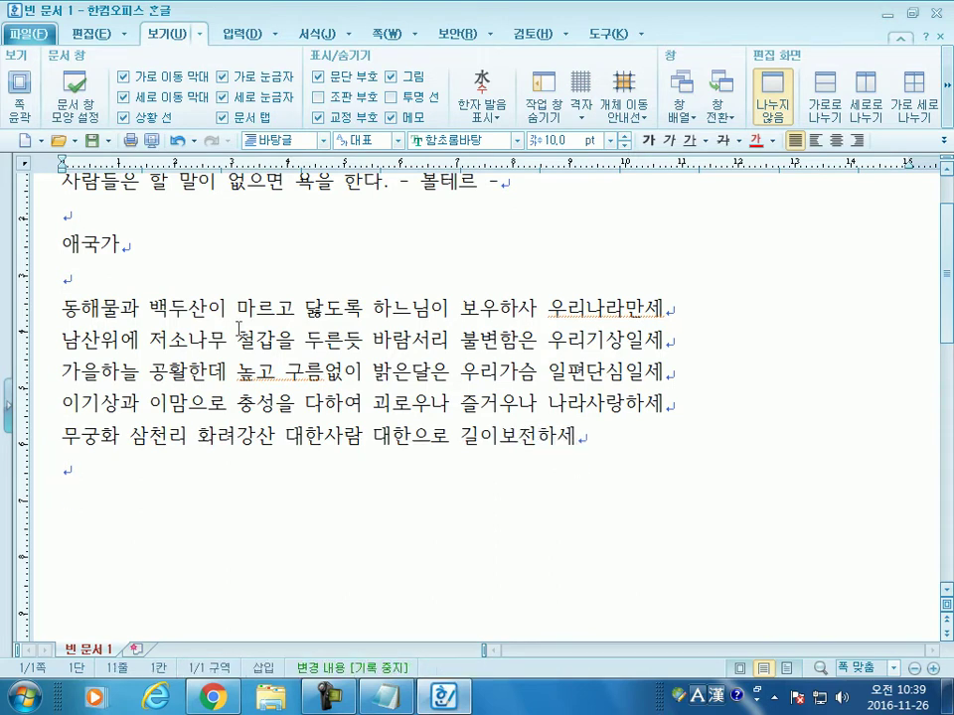
{"action": "key", "text": "Down"}
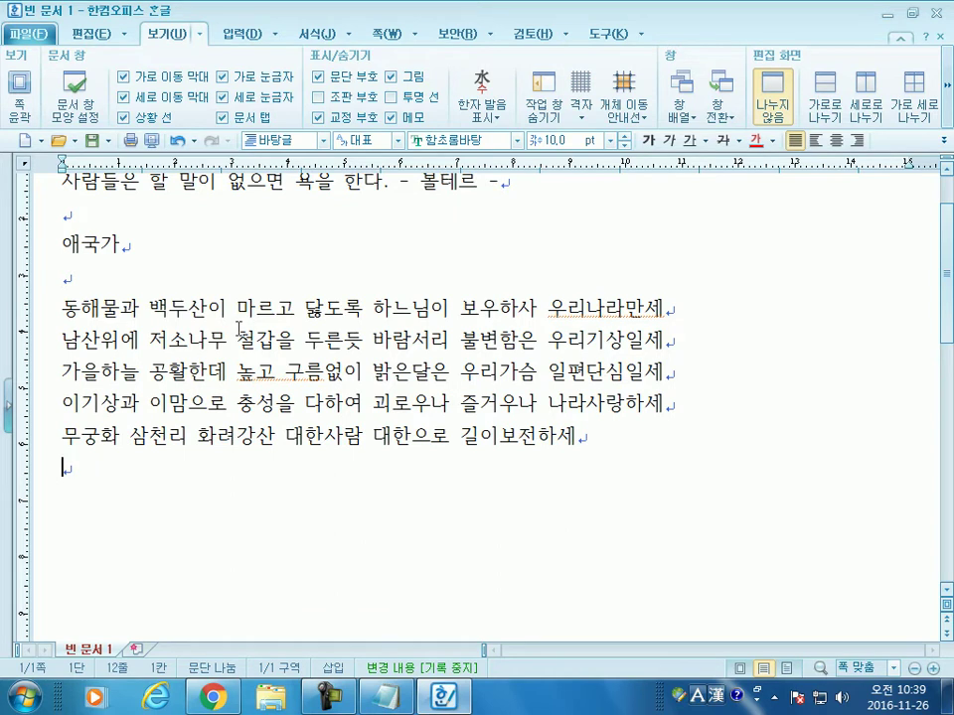
{"action": "key", "text": "Return"}
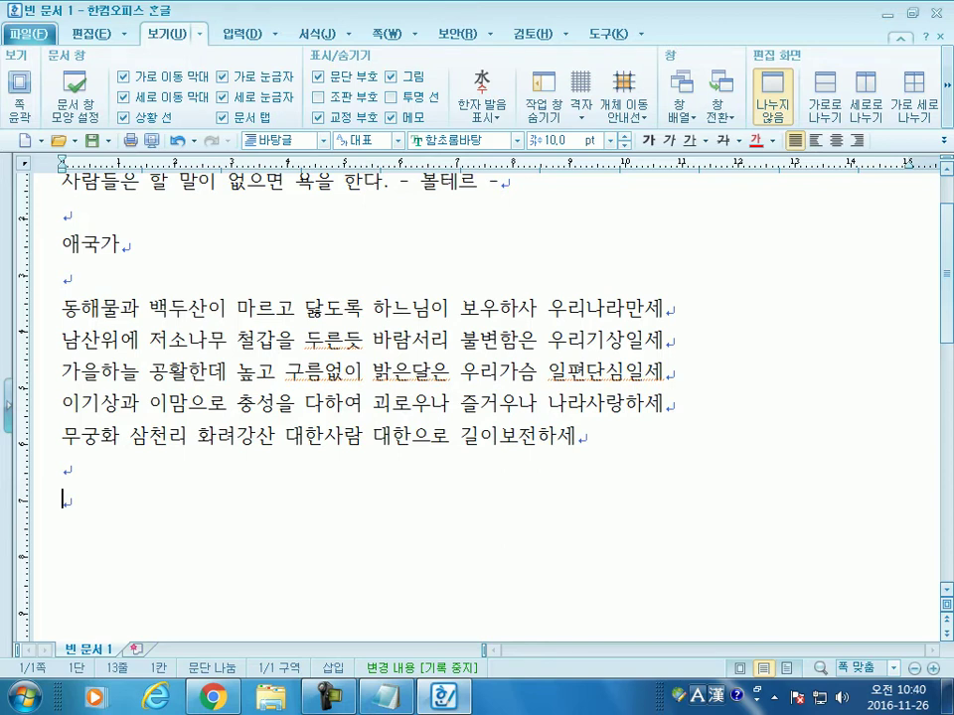
{"action": "key", "text": "BackSpace"}
{"action": "key", "text": "Up"}
{"action": "key", "text": "Up"}
{"action": "key", "text": "Up"}
{"action": "key", "text": "Up"}
{"action": "key", "text": "Up"}
{"action": "key", "text": "Up"}
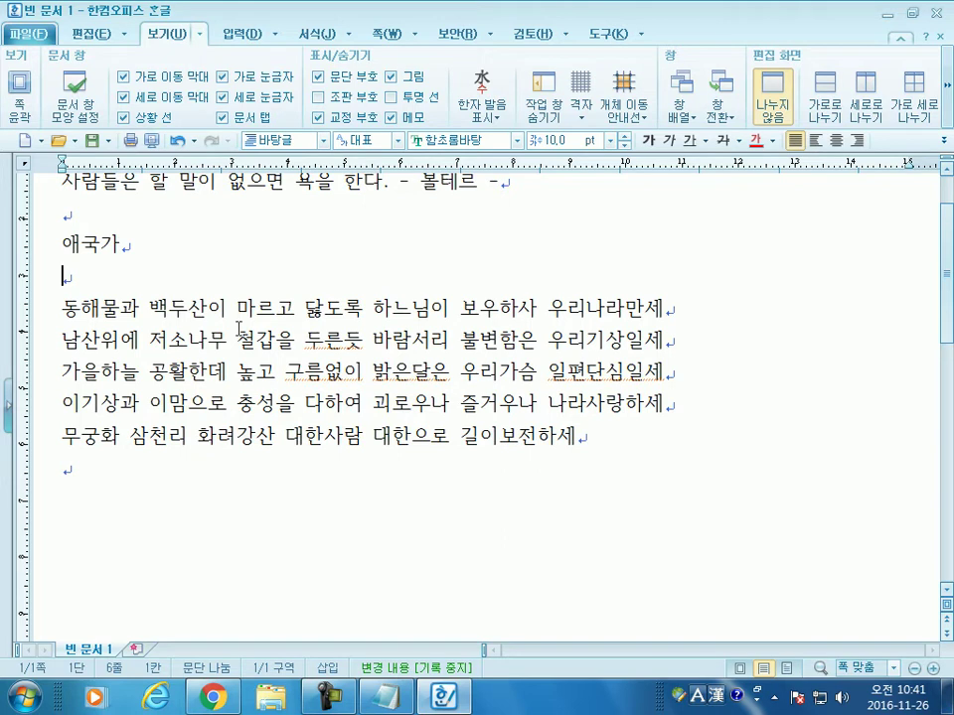
{"action": "left_click_drag", "start_coordinate": [100, 405], "coordinate": [373, 405]}
{"action": "left_click_drag", "start_coordinate": [548, 406], "coordinate": [675, 411]}
{"action": "left_click", "coordinate": [674, 411]}
{"action": "left_click", "coordinate": [671, 441]}
{"action": "left_click", "coordinate": [668, 467]}
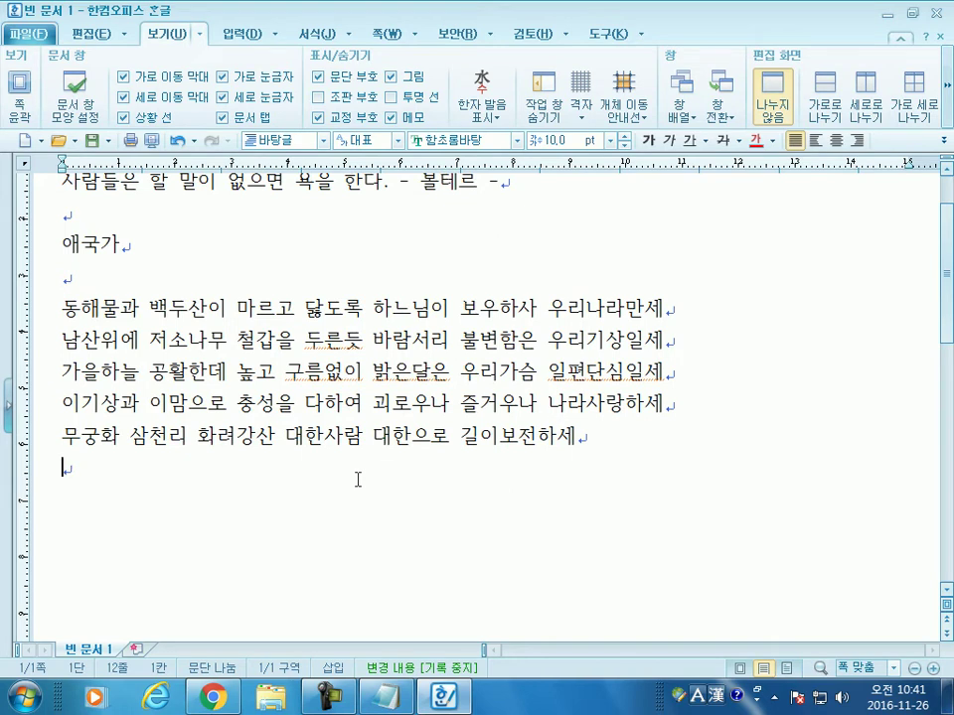
Step: Retype 듯 and fix the spacing around 두른듯 in the second anthem line
{"action": "scroll", "coordinate": [357, 479], "scroll_direction": "up", "scroll_amount": 2}
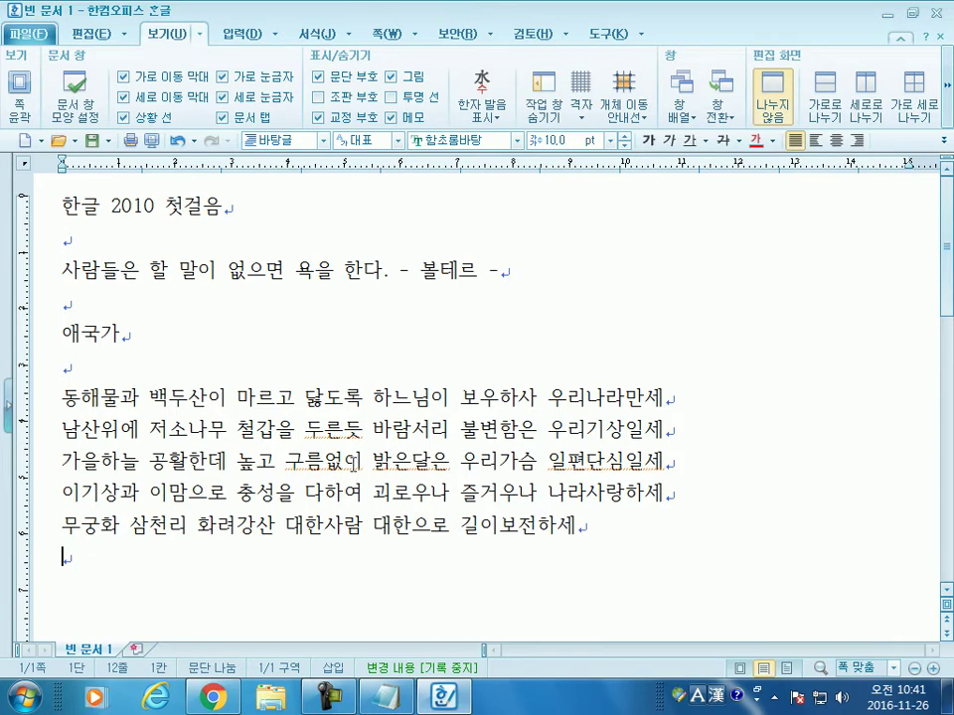
{"action": "scroll", "coordinate": [264, 328], "scroll_direction": "down", "scroll_amount": 4}
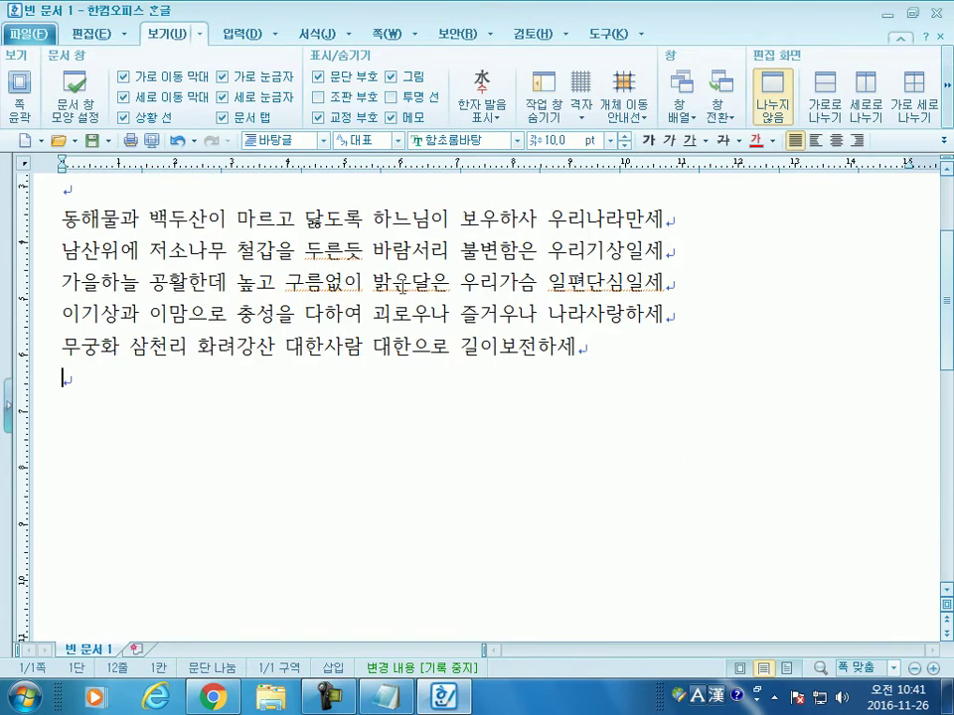
{"action": "left_click", "coordinate": [364, 250]}
{"action": "key", "text": "BackSpace"}
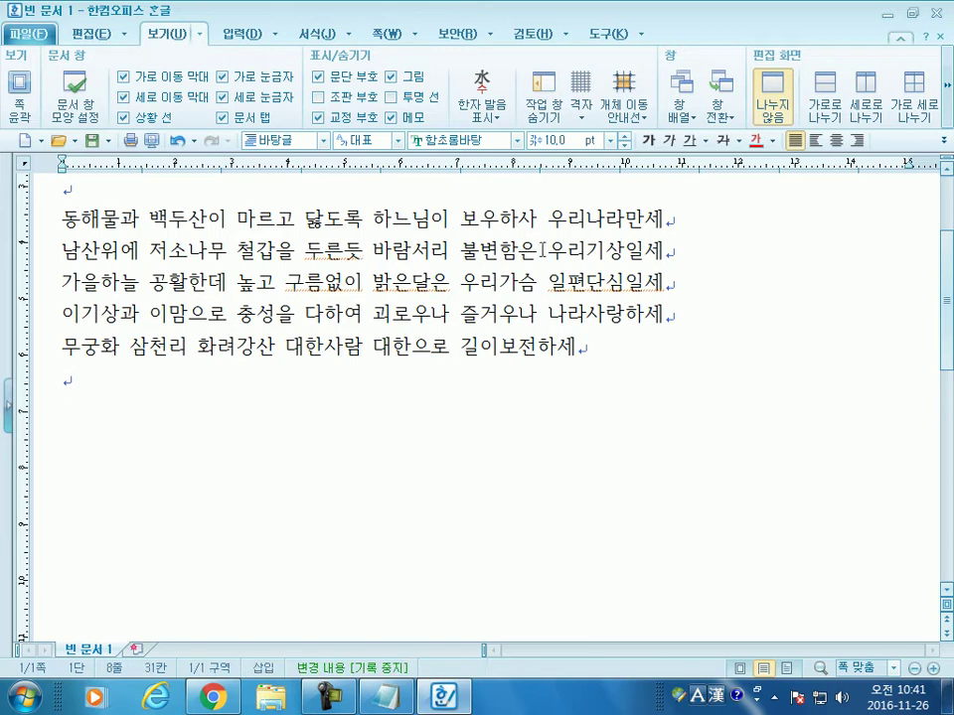
{"action": "type", "text": "듯"}
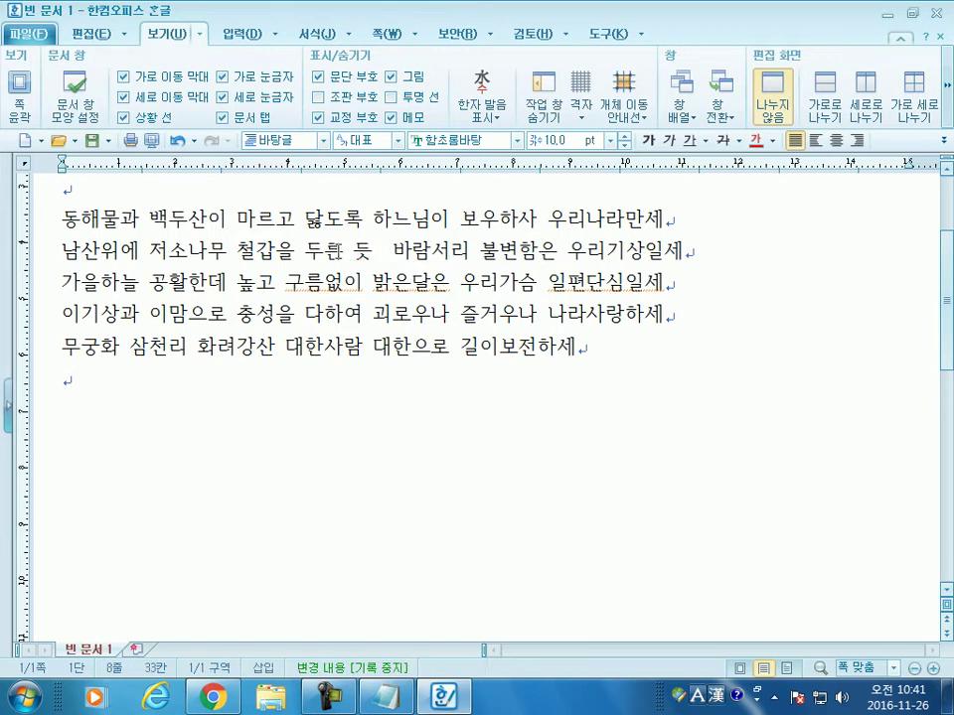
{"action": "key", "text": "BackSpace"}
{"action": "key", "text": "Left"}
{"action": "key", "text": "Left"}
{"action": "key", "text": "BackSpace"}
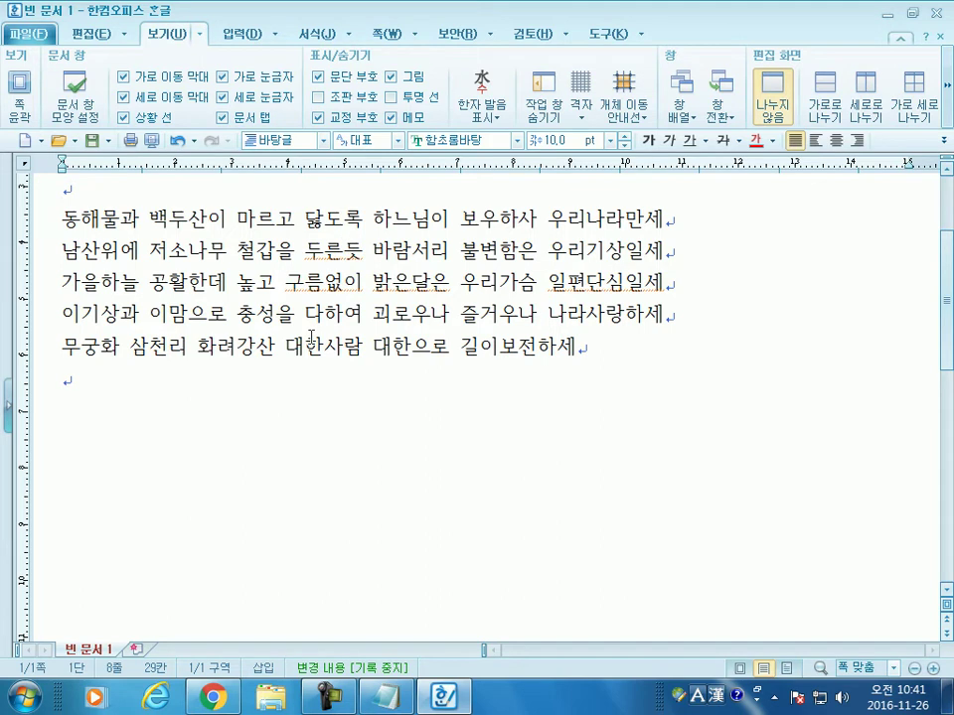
Step: Rejoin 일편 and 단심 into 일편단심 in the third anthem line
{"action": "left_click", "coordinate": [324, 283]}
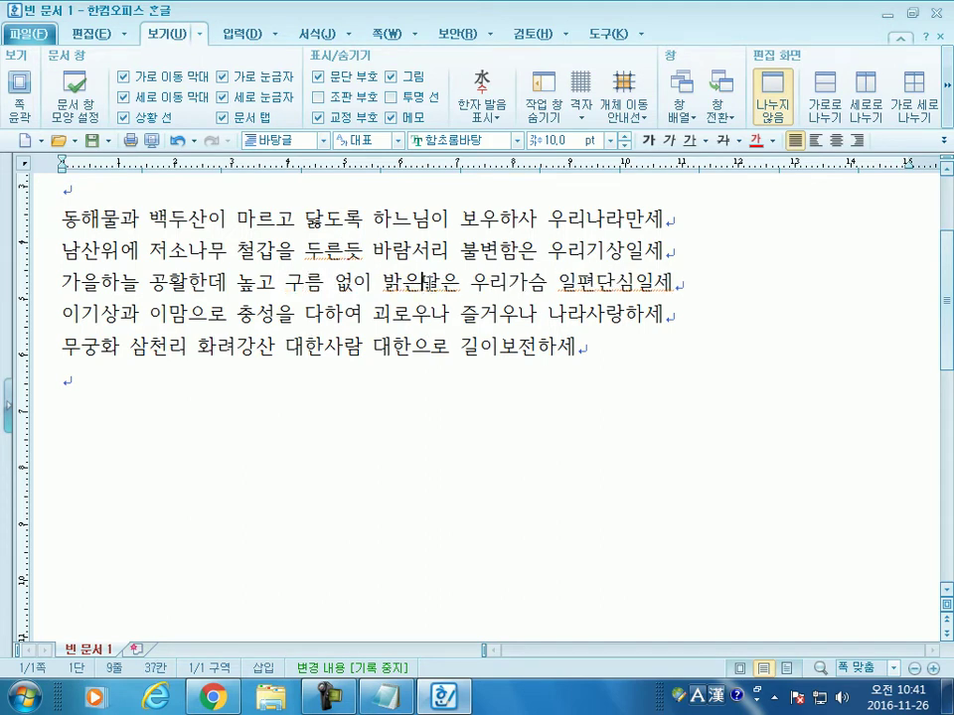
{"action": "left_click", "coordinate": [622, 285]}
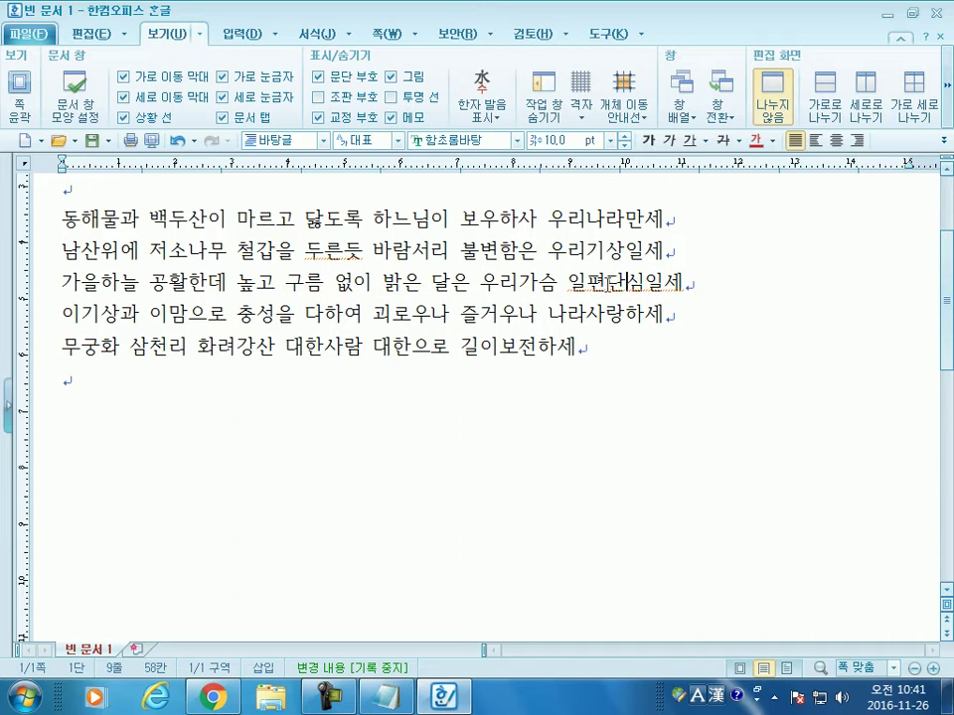
{"action": "left_click", "coordinate": [337, 248]}
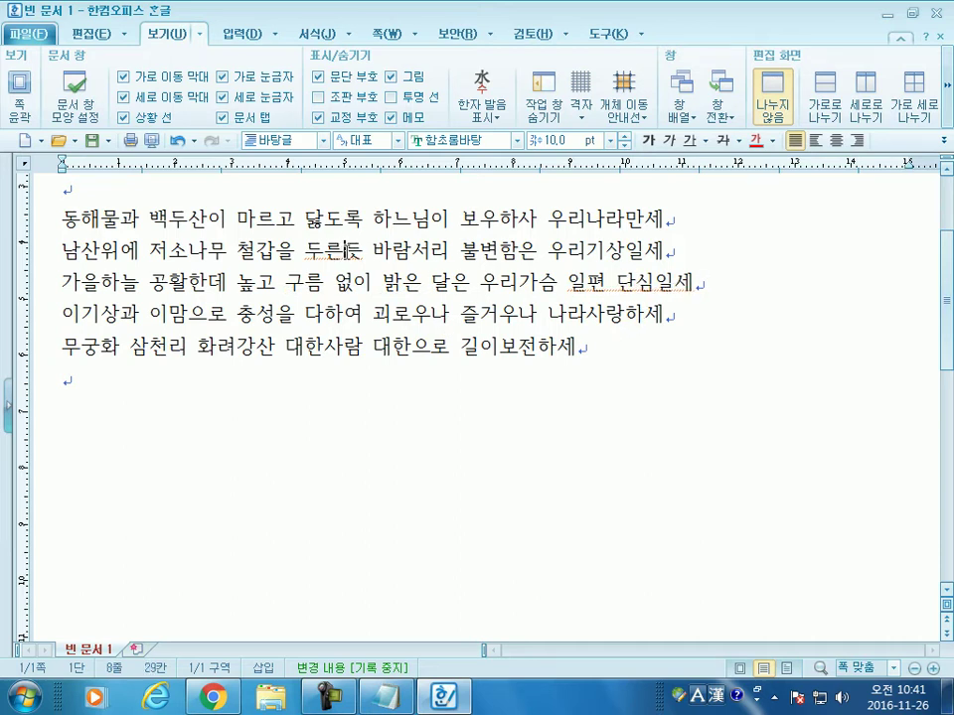
{"action": "left_click", "coordinate": [661, 285]}
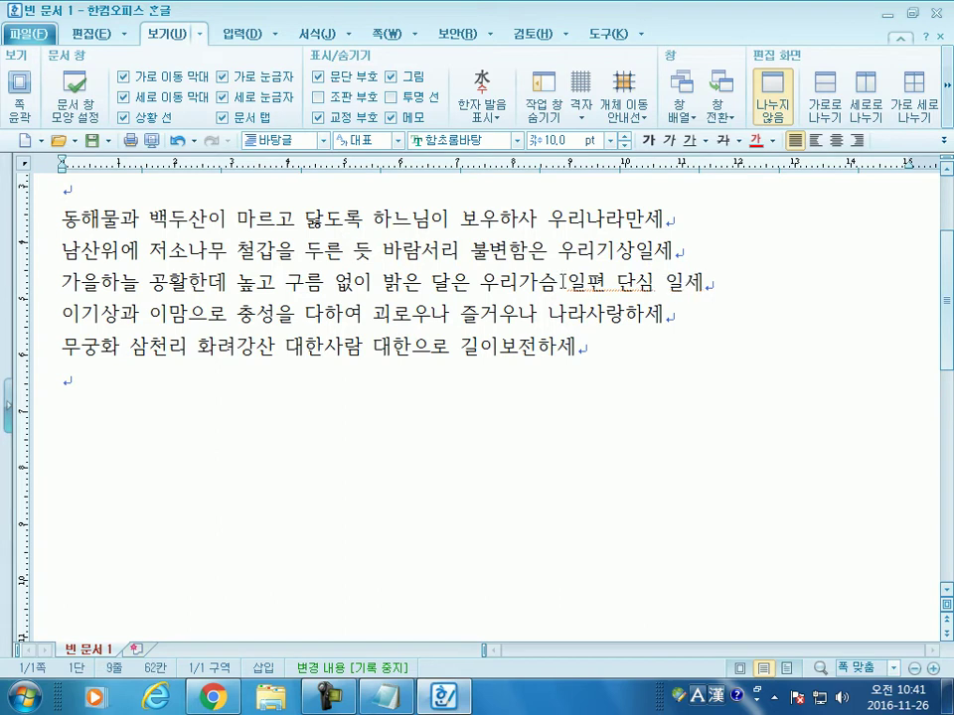
{"action": "scroll", "coordinate": [593, 291], "scroll_direction": "up", "scroll_amount": 1}
{"action": "left_click", "coordinate": [616, 372]}
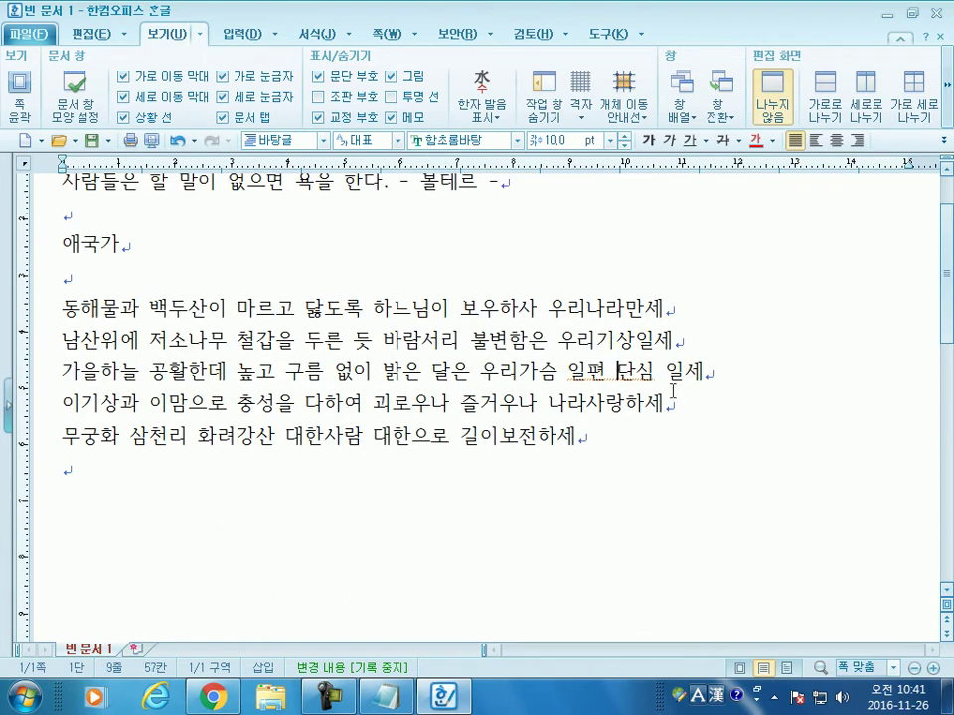
{"action": "key", "text": "BackSpace"}
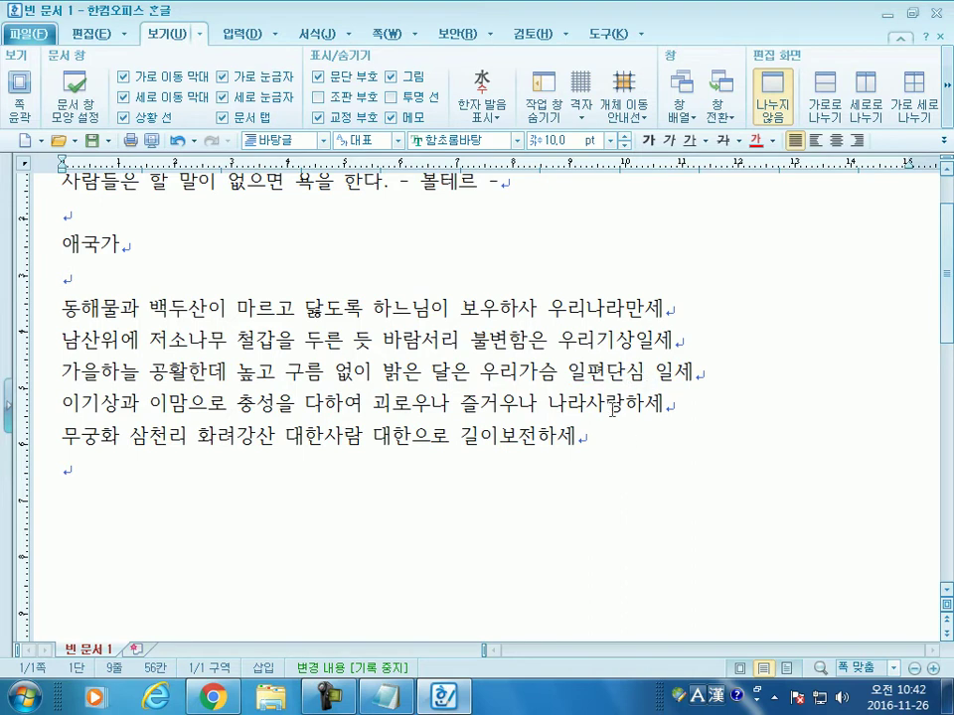
Step: Remove the spaces in 두른 듯, 구름 없이, 단심 일세 and 밝은 달은
{"action": "left_click", "coordinate": [331, 339]}
{"action": "key", "text": "Delete"}
{"action": "left_click", "coordinate": [323, 374]}
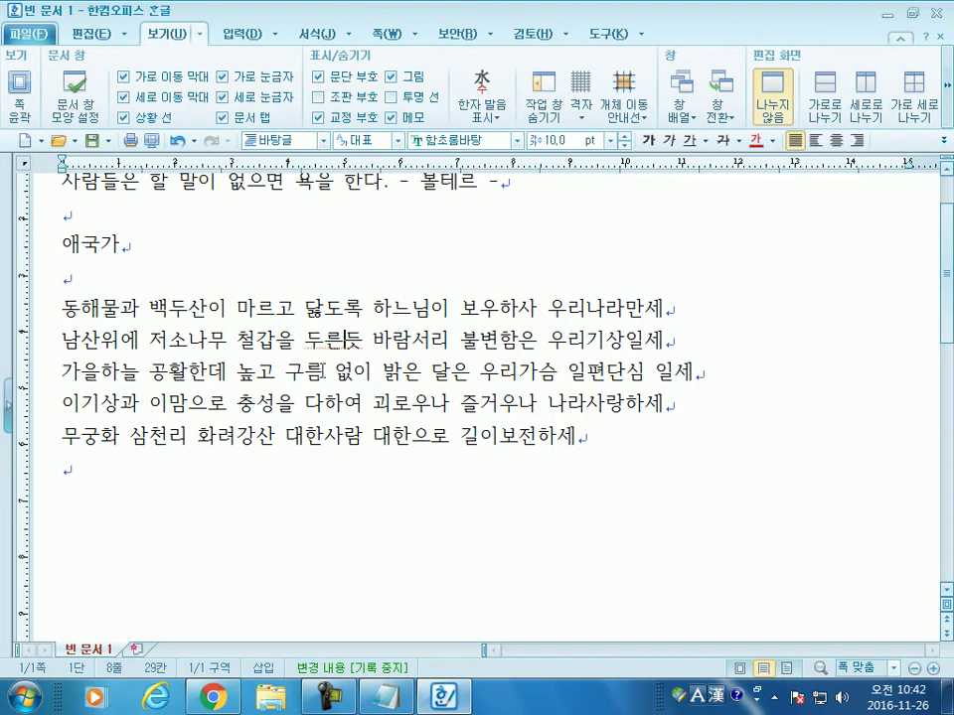
{"action": "key", "text": "Delete"}
{"action": "left_click", "coordinate": [635, 374]}
{"action": "key", "text": "Delete"}
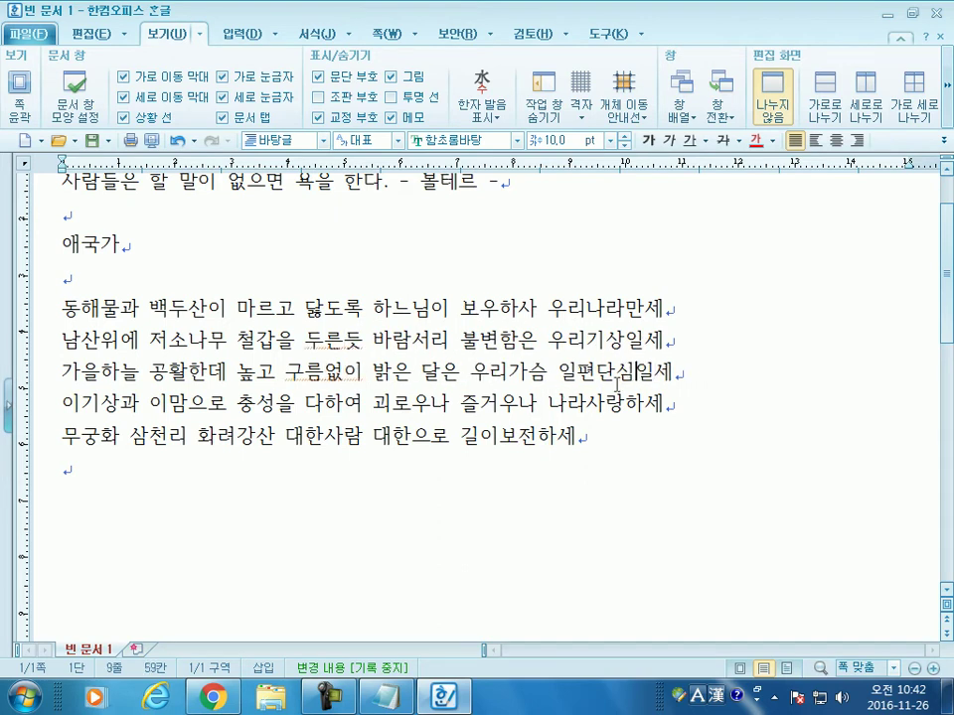
{"action": "left_click", "coordinate": [414, 380]}
{"action": "key", "text": "Delete"}
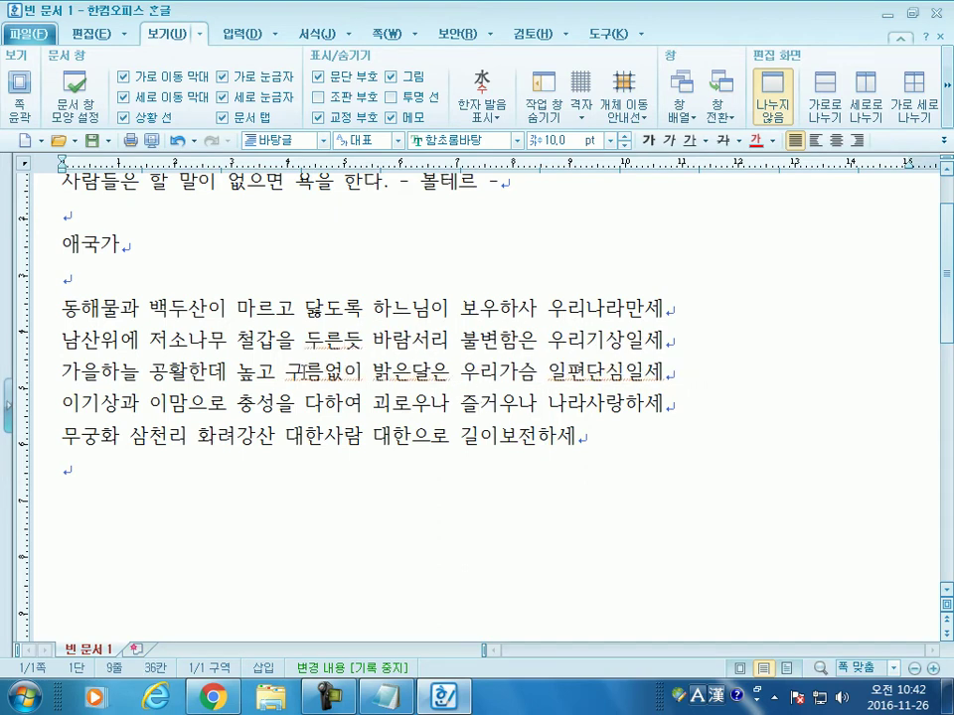
{"action": "left_click", "coordinate": [179, 284]}
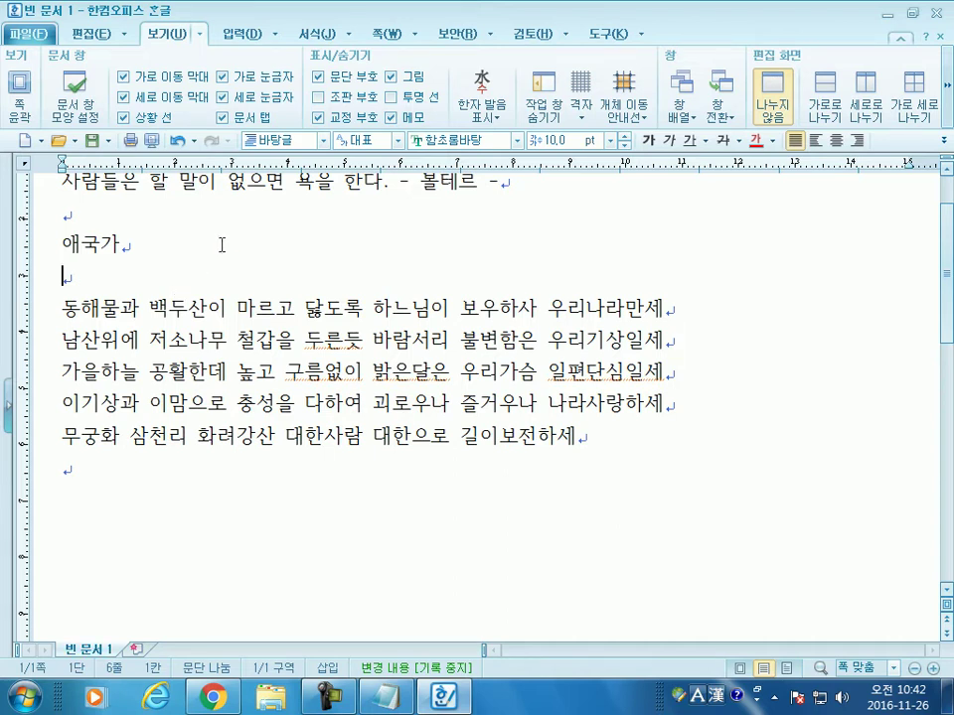
Step: Below the anthem, add a new line holding three names separated by spaces
{"action": "left_click", "coordinate": [424, 486]}
{"action": "scroll", "coordinate": [429, 485], "scroll_direction": "down", "scroll_amount": 2}
{"action": "key", "text": "Return"}
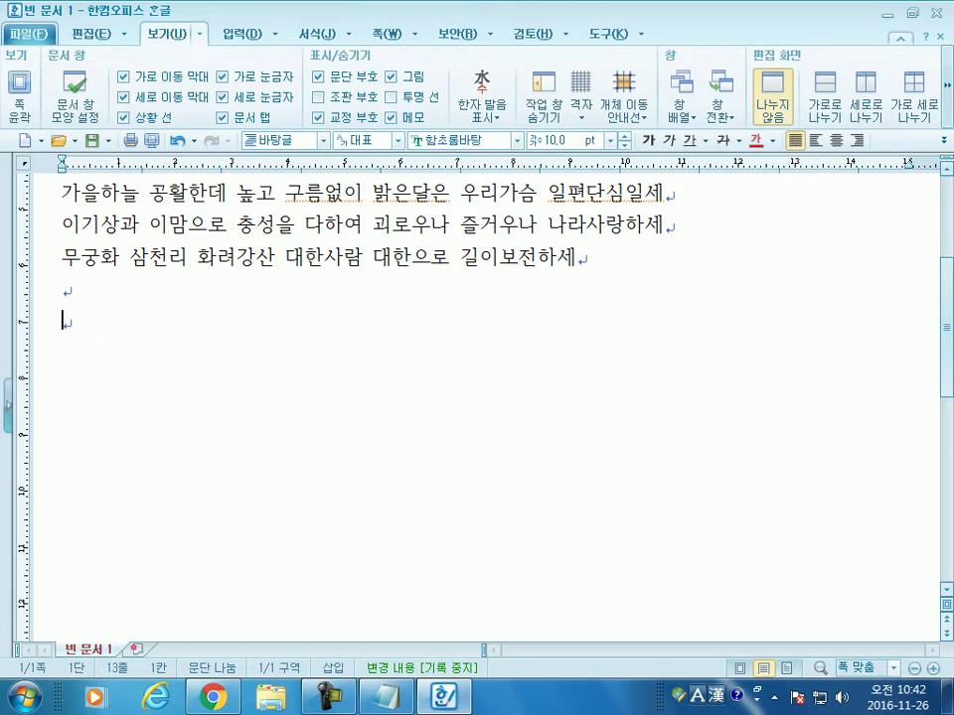
{"action": "type", "text": "홍길동 일"}
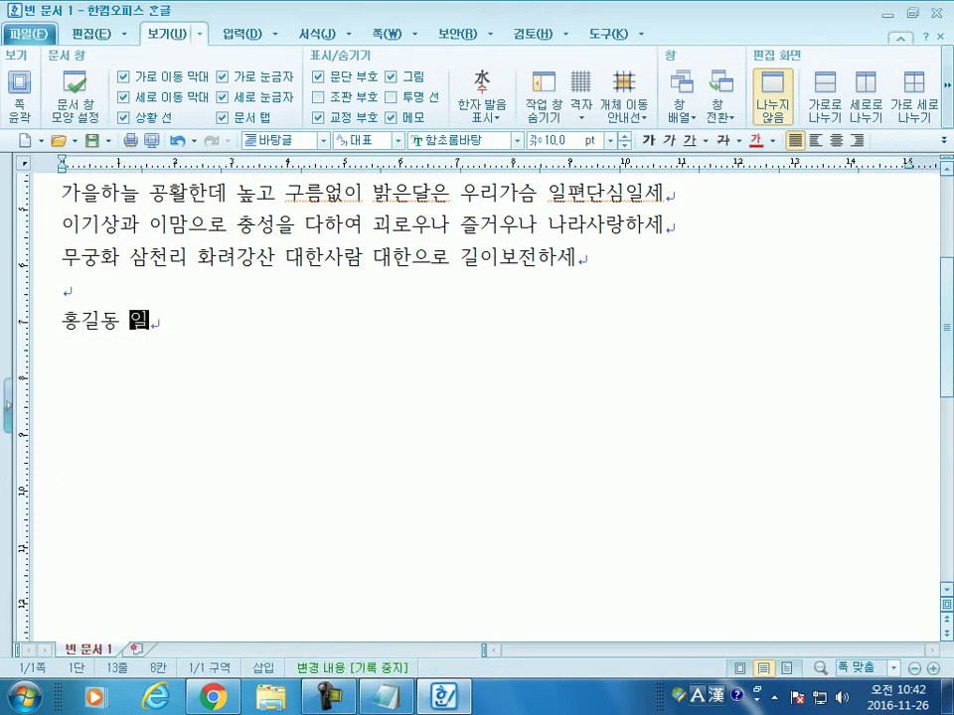
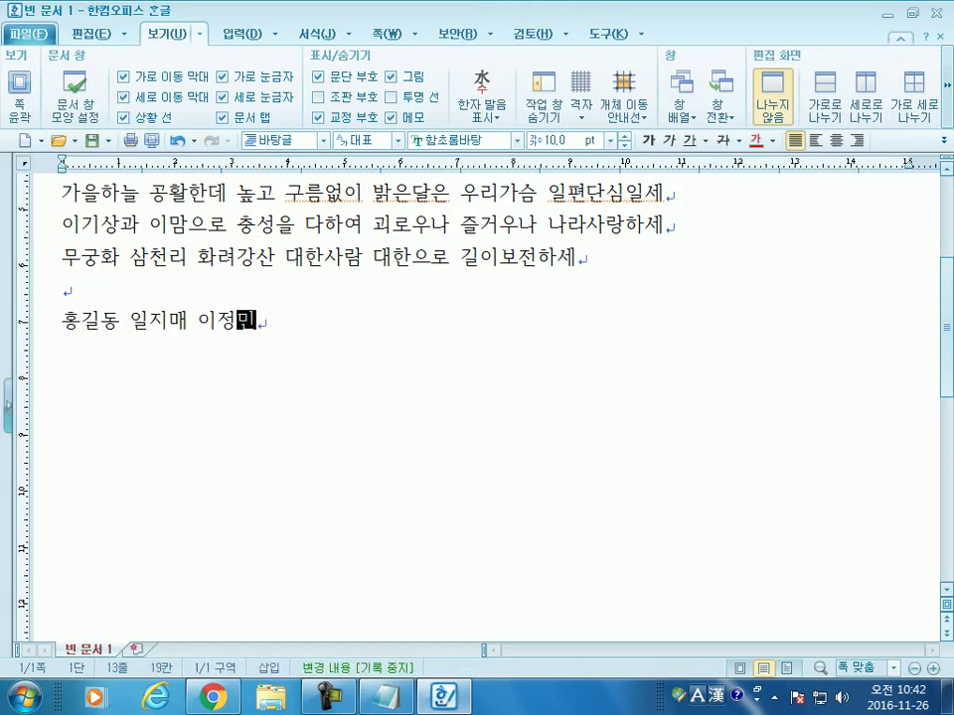
{"action": "key", "text": "Return"}
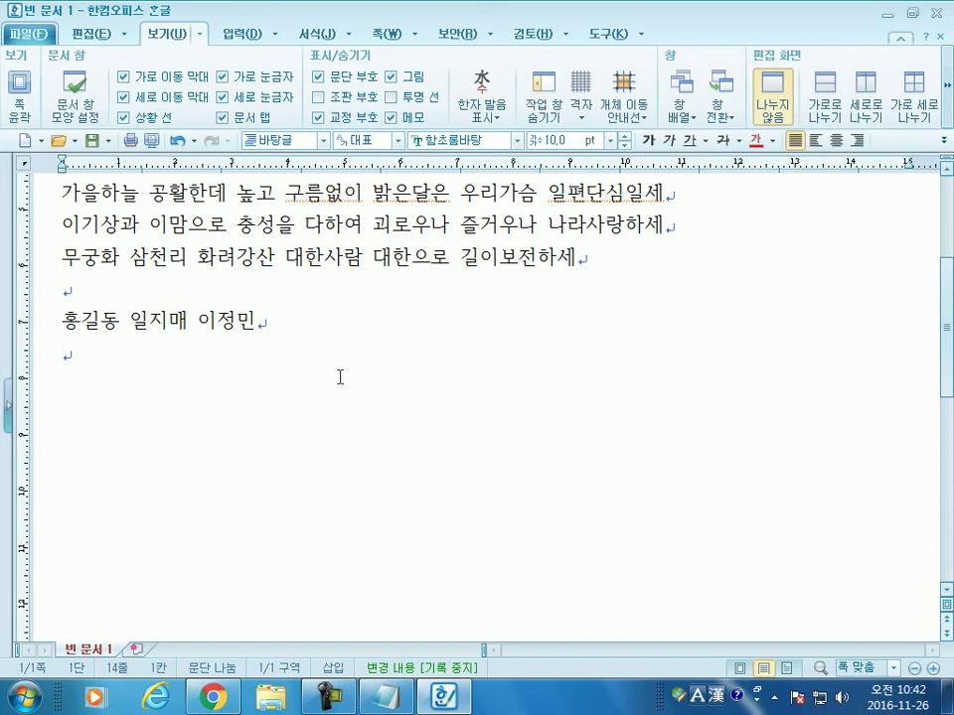
Step: Add a fourth name to the names line and leave an empty line below it
{"action": "left_click", "coordinate": [277, 334]}
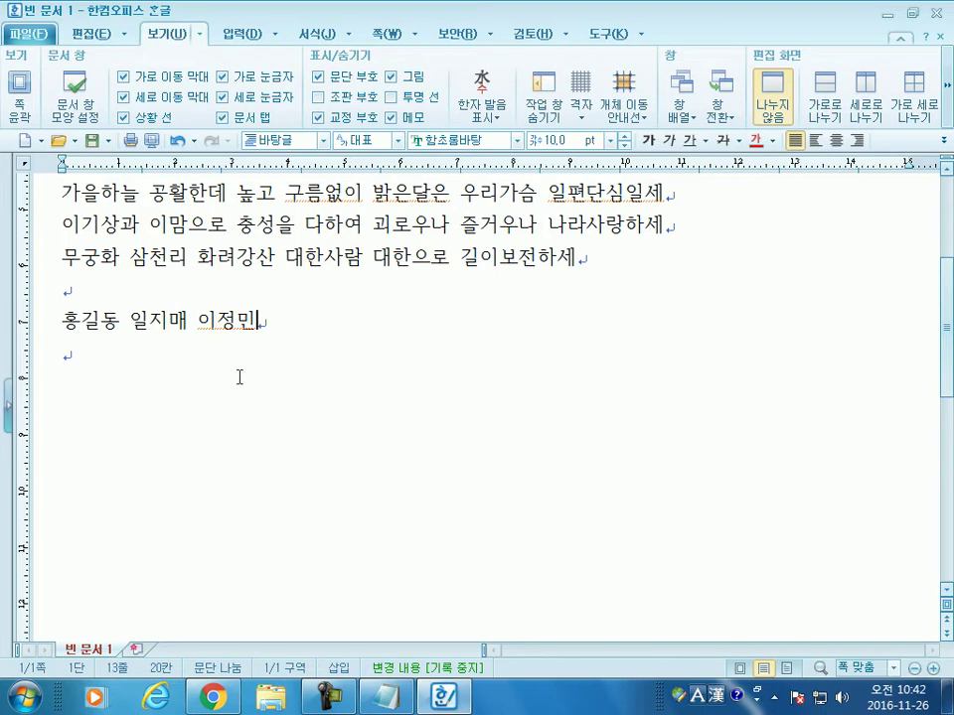
{"action": "key", "text": "Left"}
{"action": "key", "text": "Left"}
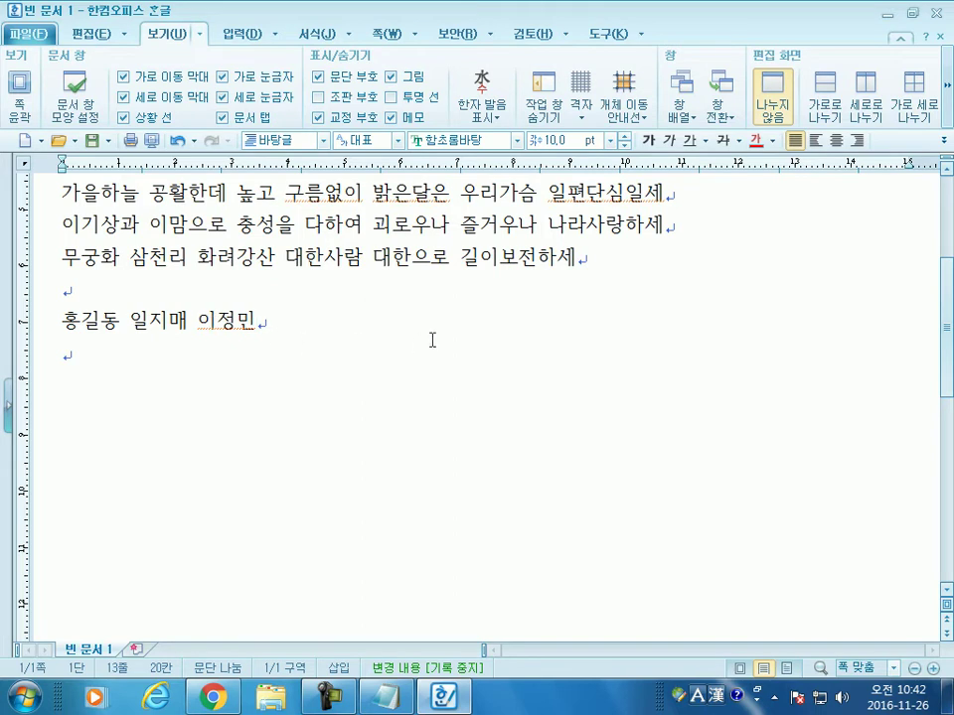
{"action": "key", "text": "Return"}
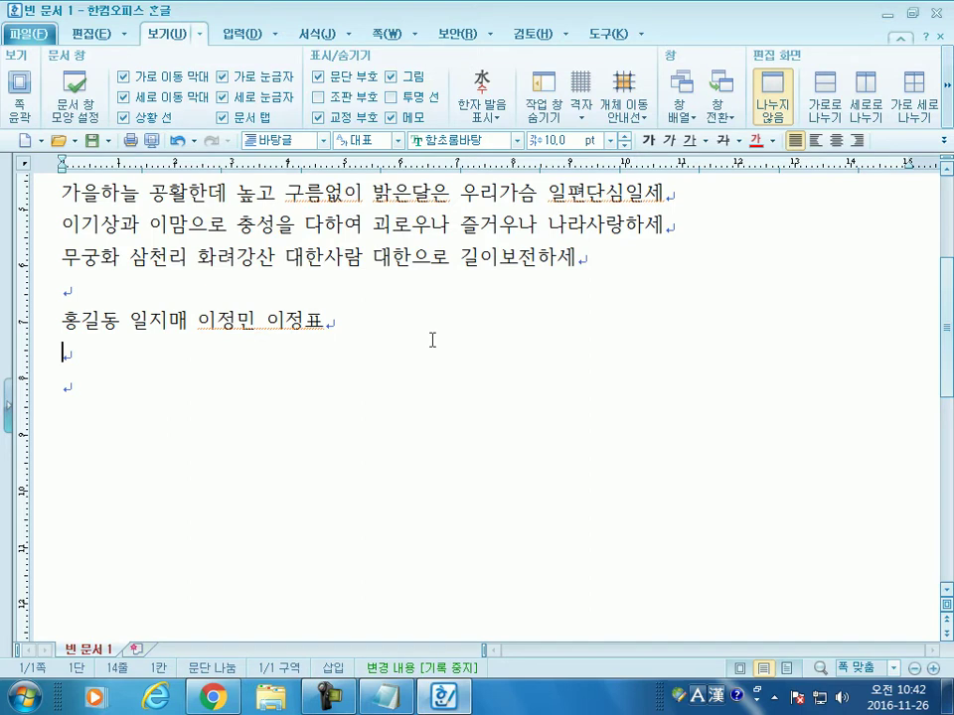
{"action": "left_click", "coordinate": [300, 328]}
{"action": "scroll", "coordinate": [378, 476], "scroll_direction": "down", "scroll_amount": 5}
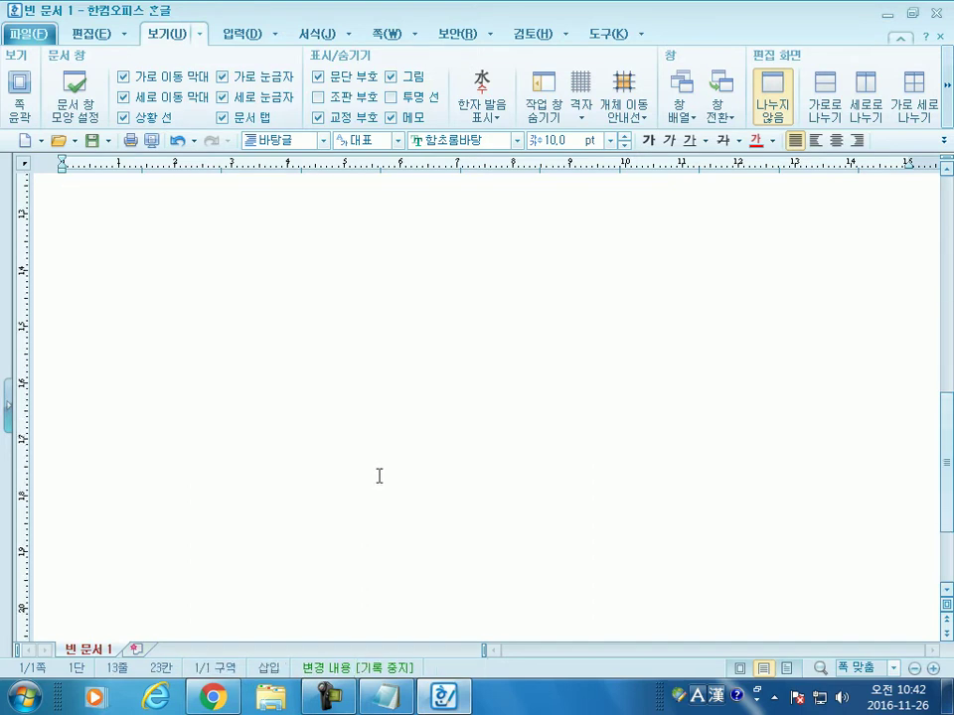
{"action": "scroll", "coordinate": [379, 476], "scroll_direction": "up", "scroll_amount": 5}
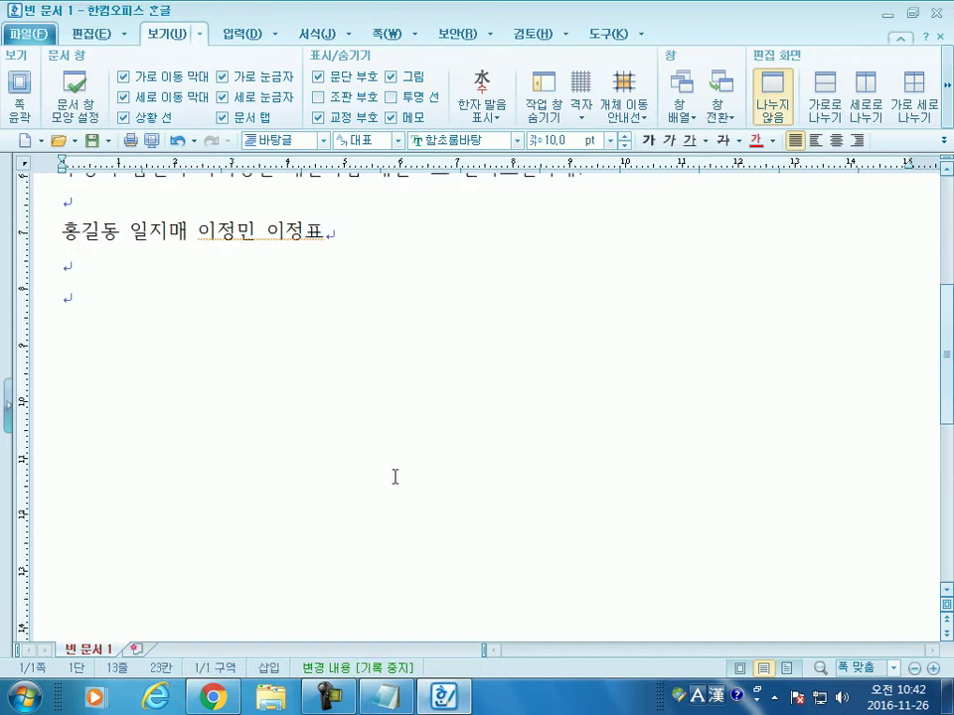
{"action": "left_click", "coordinate": [254, 236]}
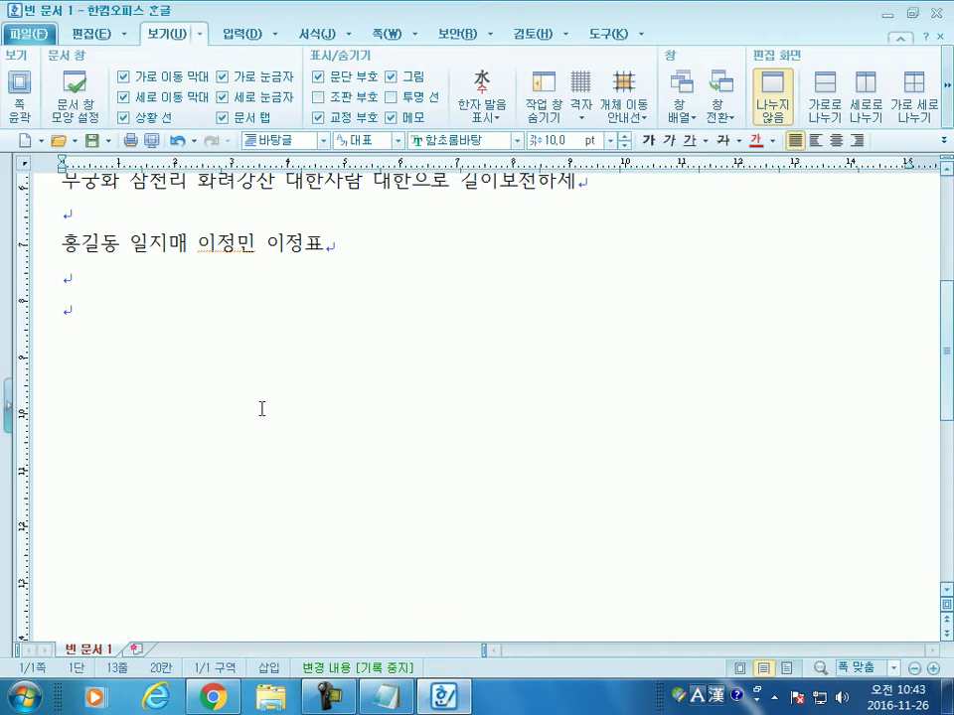
{"action": "scroll", "coordinate": [260, 403], "scroll_direction": "up", "scroll_amount": 1}
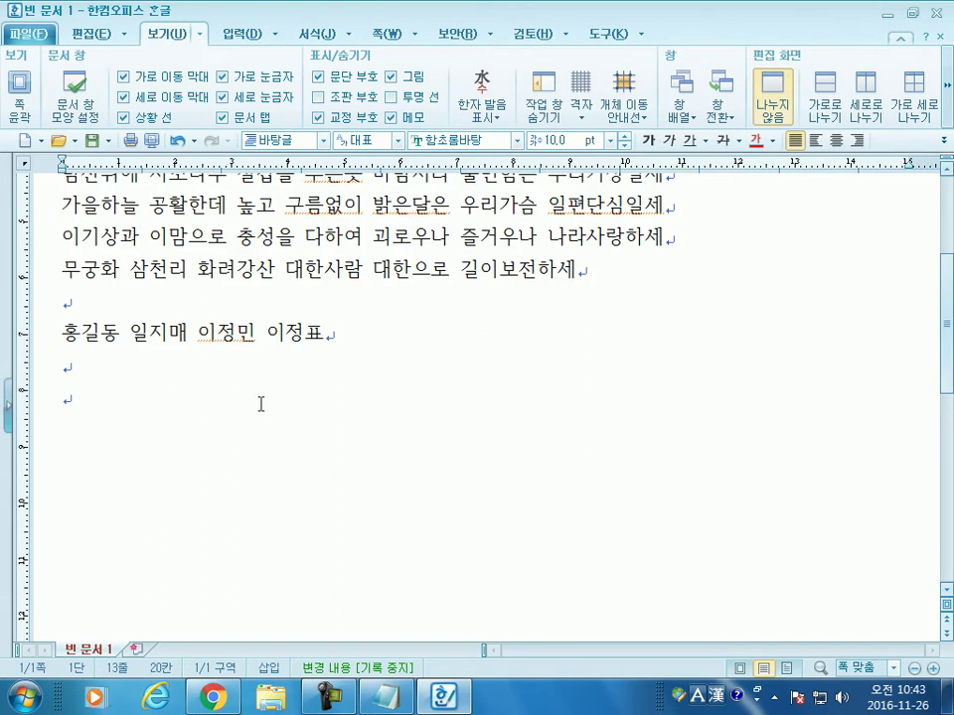
{"action": "scroll", "coordinate": [260, 404], "scroll_direction": "up", "scroll_amount": 3}
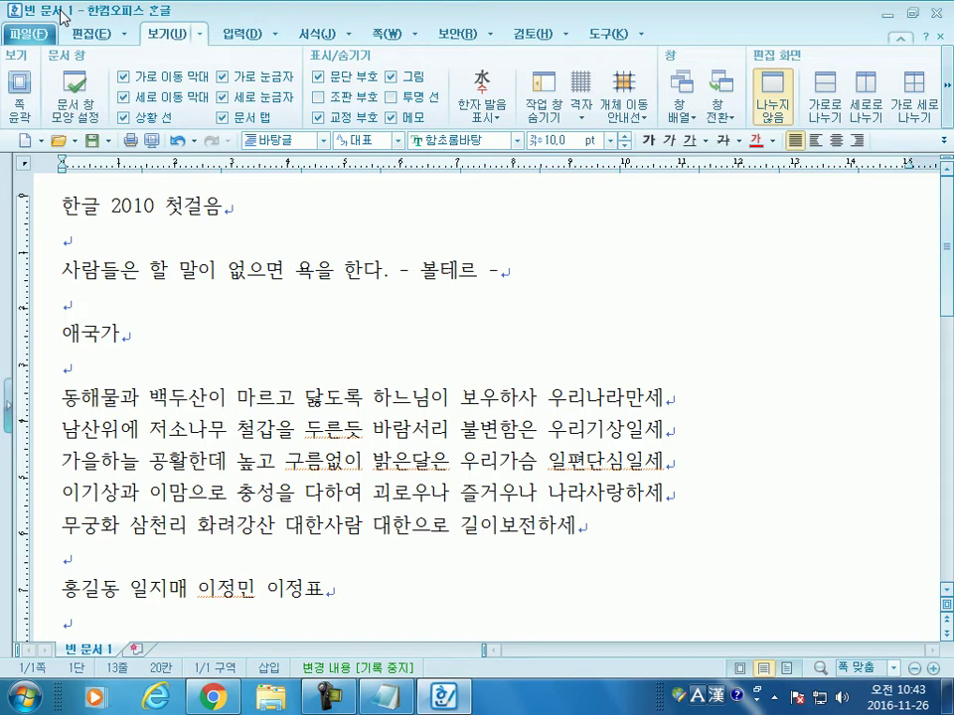
Step: Start saving the document, cancel the Save As dialog, and open the 파일 menu
{"action": "left_click", "coordinate": [92, 140]}
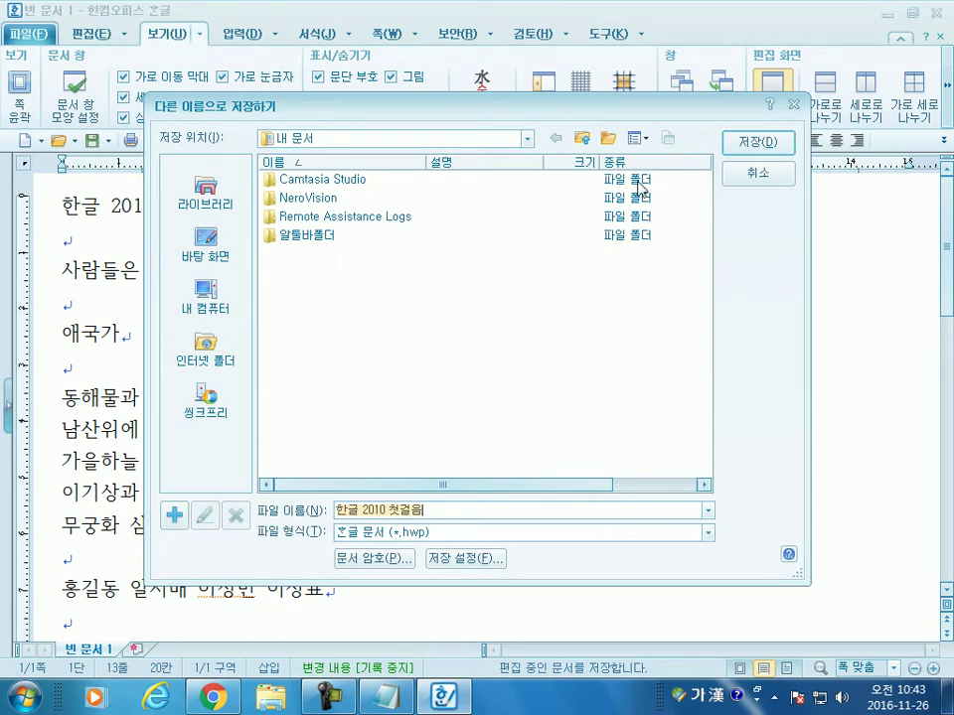
{"action": "left_click", "coordinate": [756, 174]}
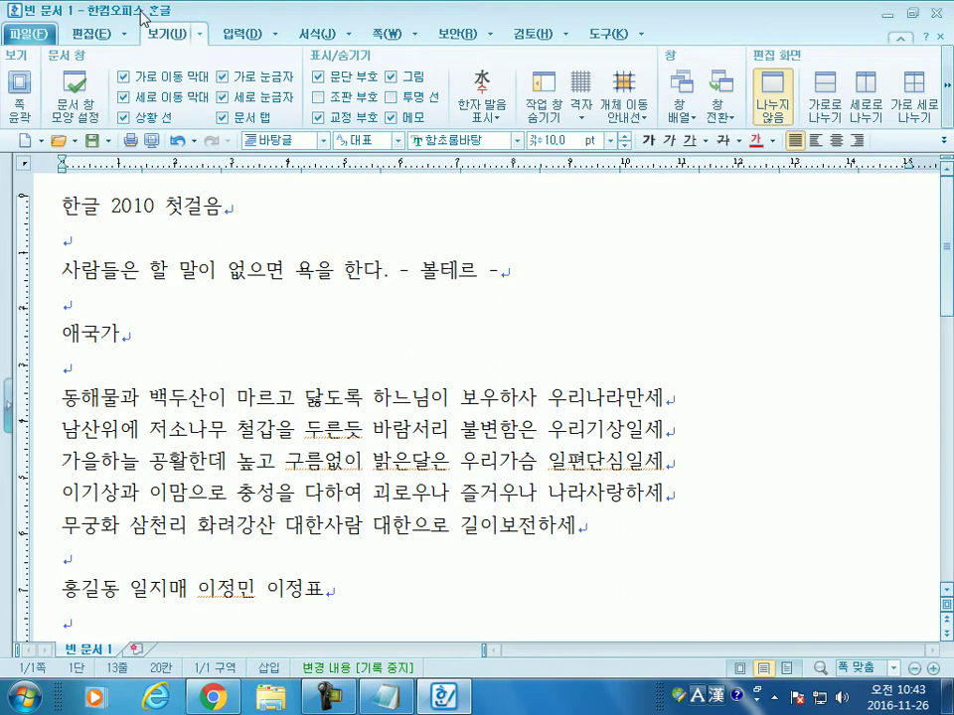
{"action": "left_click", "coordinate": [34, 38]}
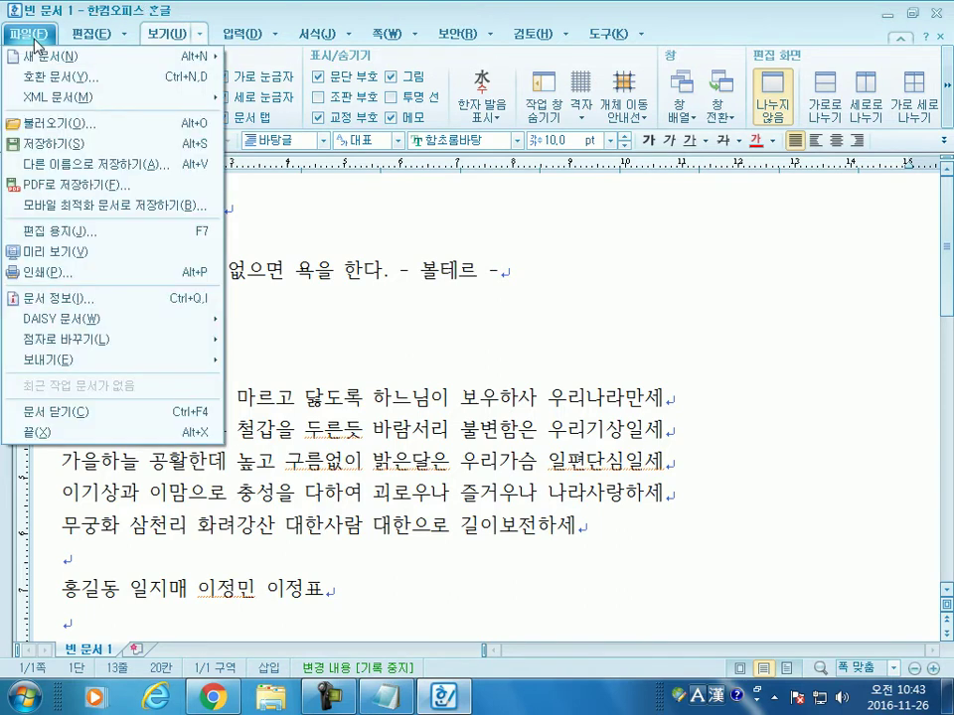
Step: Browse the menu bar and the 편집 editing commands
{"action": "mouse_move", "coordinate": [88, 45]}
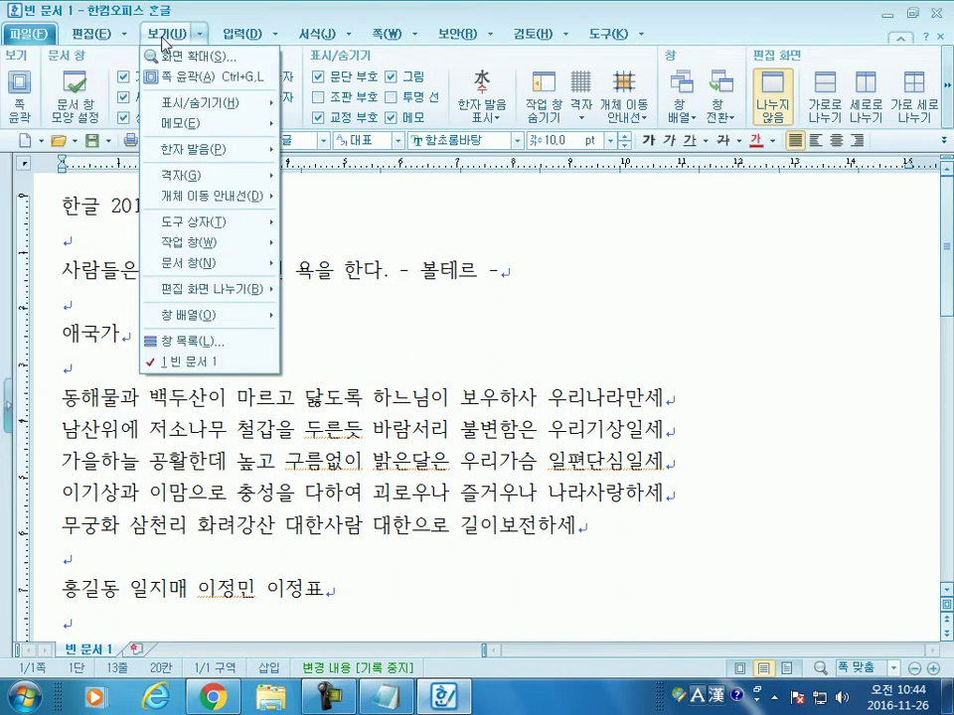
{"action": "mouse_move", "coordinate": [229, 47]}
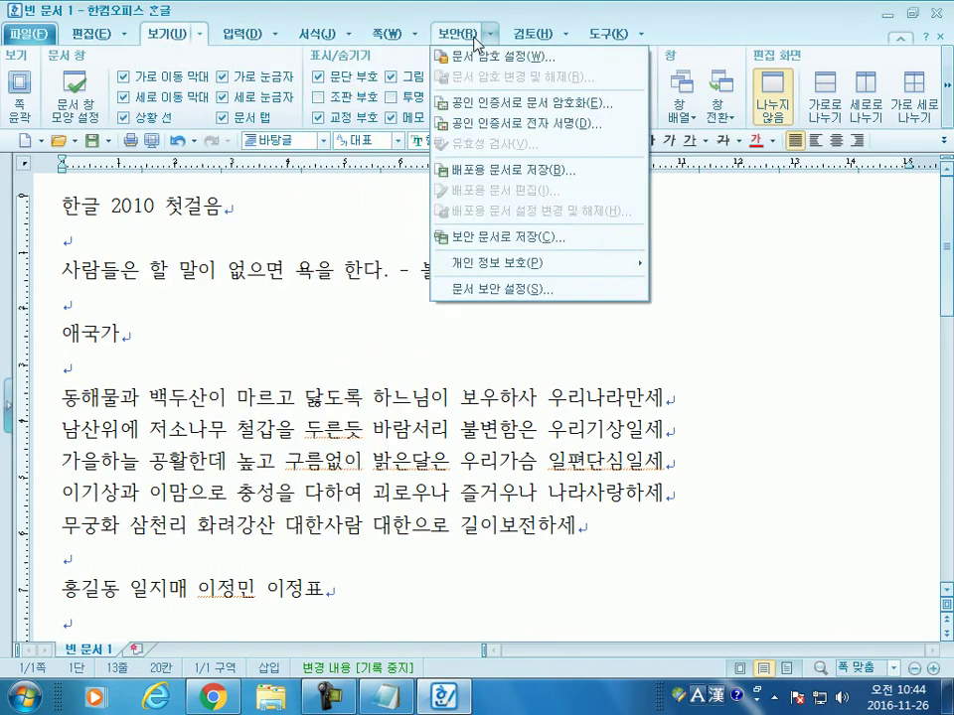
{"action": "mouse_move", "coordinate": [359, 36]}
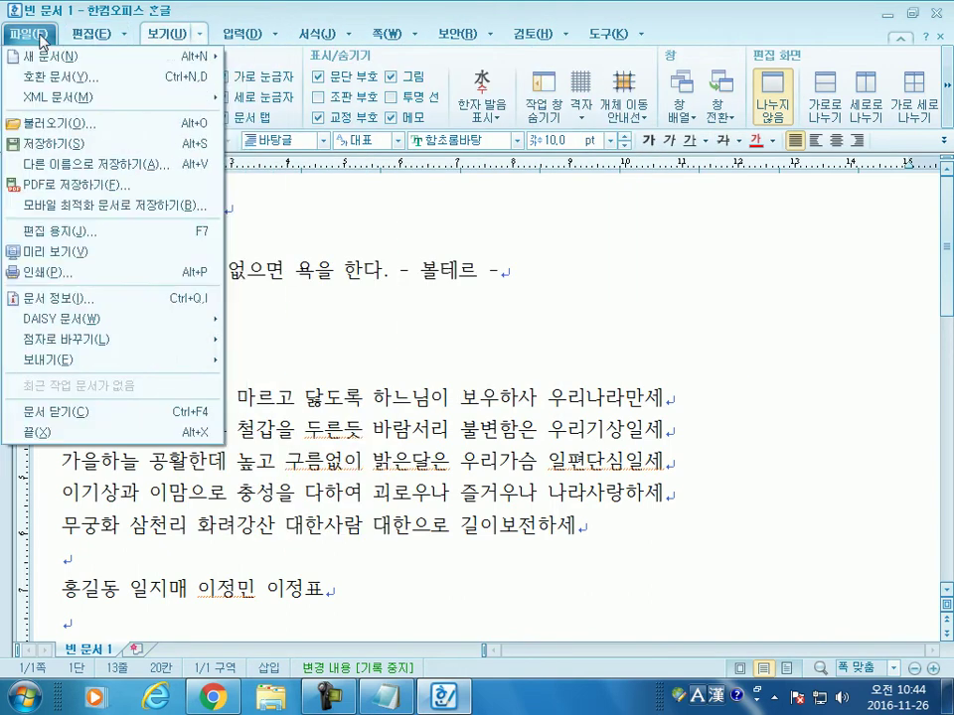
{"action": "left_click", "coordinate": [120, 36]}
{"action": "left_click", "coordinate": [123, 37]}
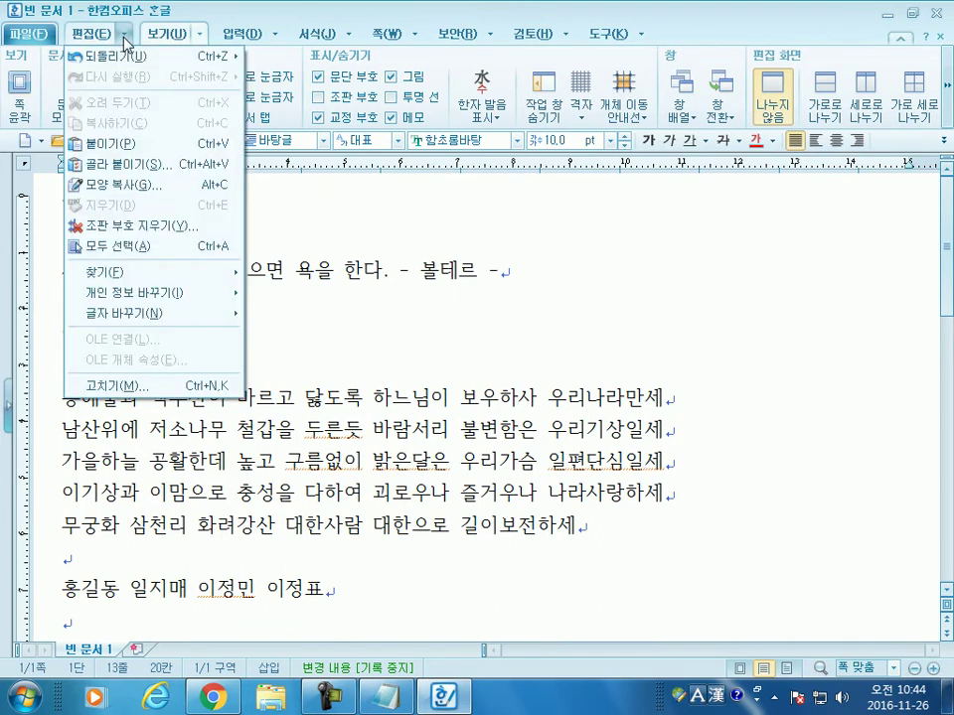
{"action": "left_click", "coordinate": [124, 38]}
{"action": "left_click", "coordinate": [89, 36]}
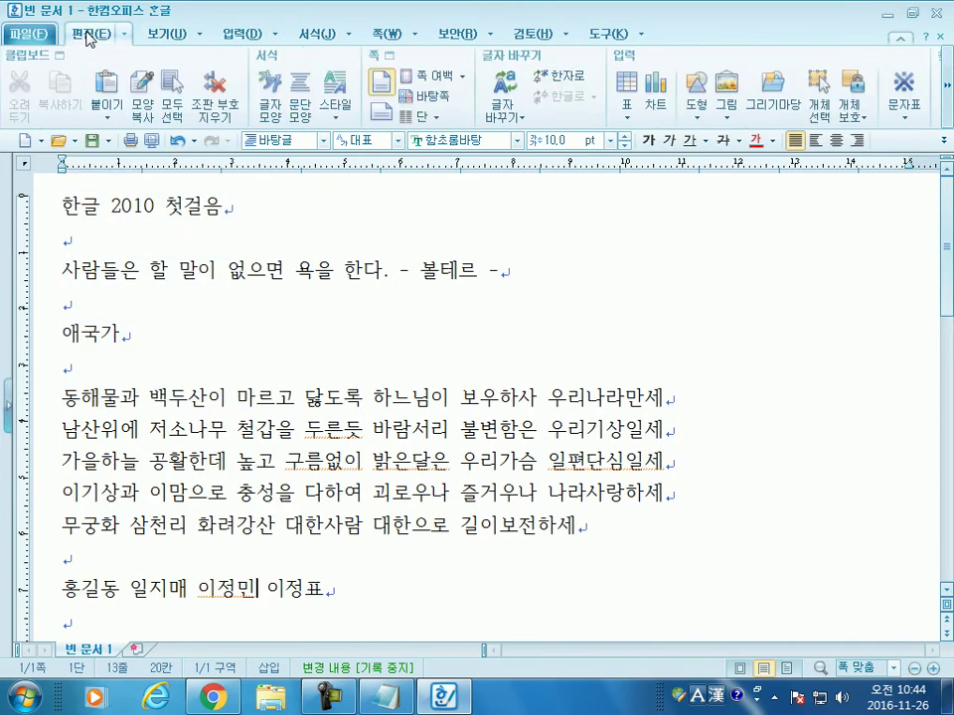
{"action": "scroll", "coordinate": [181, 37], "scroll_direction": "down", "scroll_amount": 2}
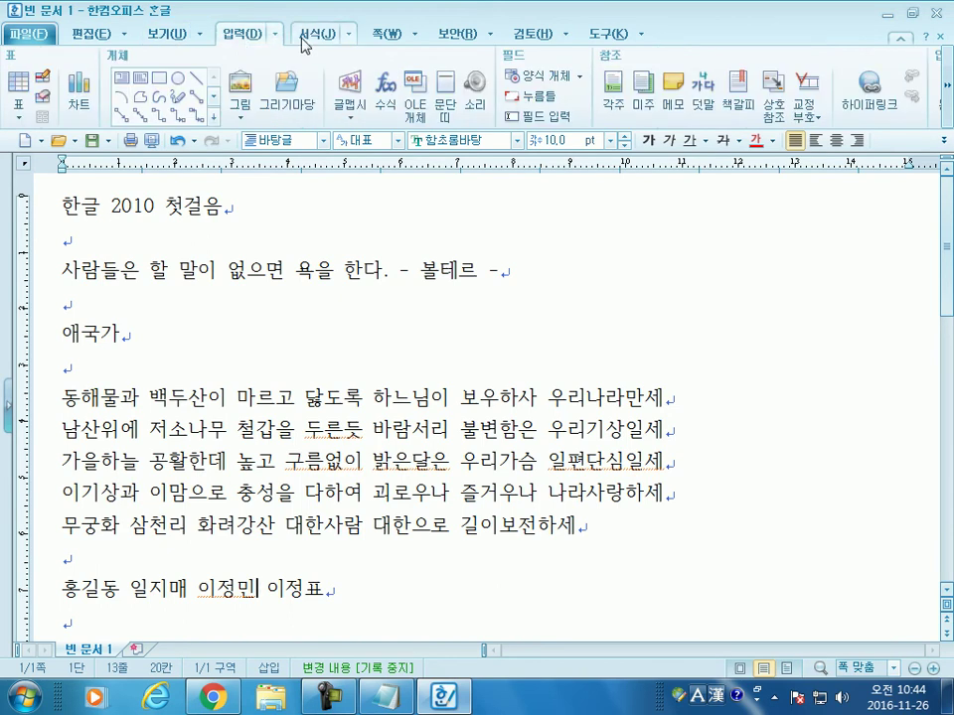
{"action": "scroll", "coordinate": [303, 44], "scroll_direction": "down", "scroll_amount": 1}
Step: Check the 쪽 and 도구 menus, close them, and display the 보기 then 입력 ribbons
{"action": "left_click", "coordinate": [391, 36]}
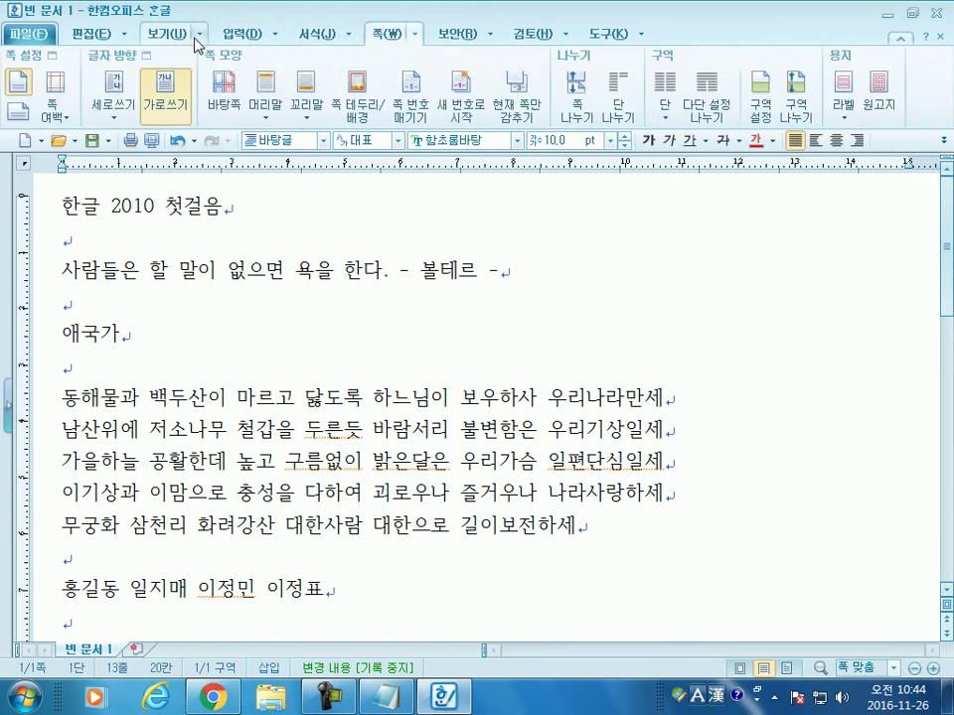
{"action": "left_click", "coordinate": [126, 36]}
{"action": "mouse_move", "coordinate": [175, 41]}
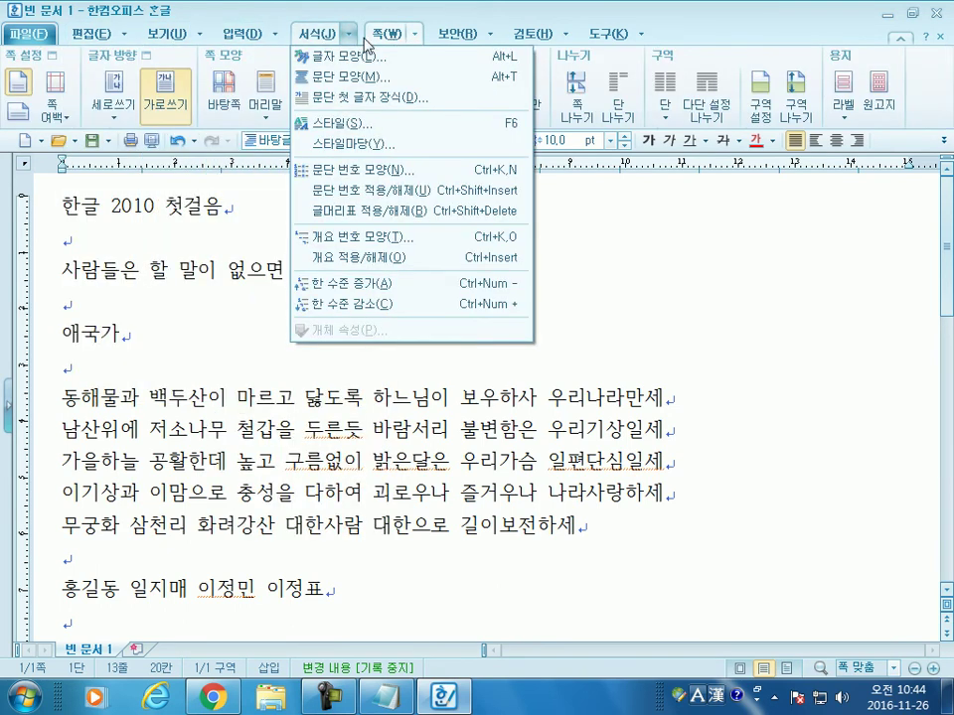
{"action": "mouse_move", "coordinate": [442, 40]}
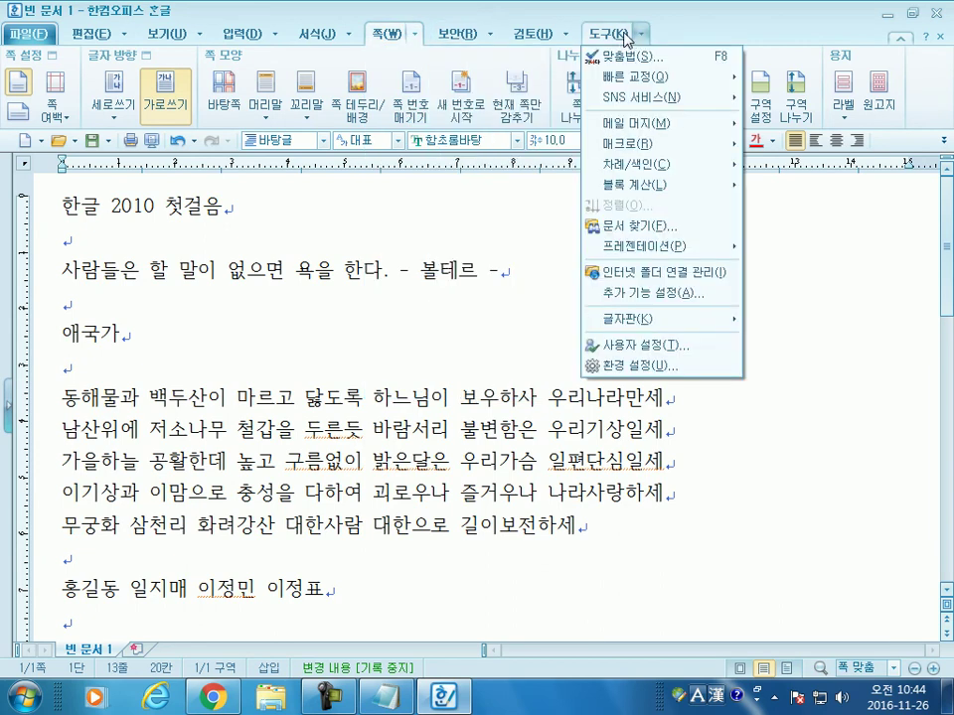
{"action": "key", "text": "Escape"}
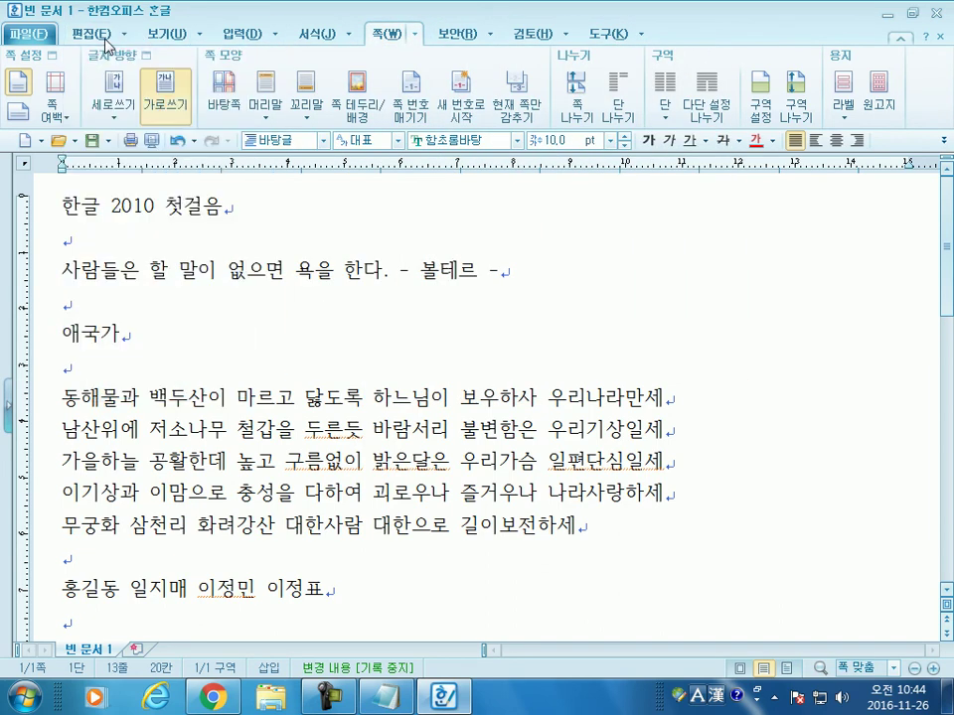
{"action": "left_click", "coordinate": [171, 34]}
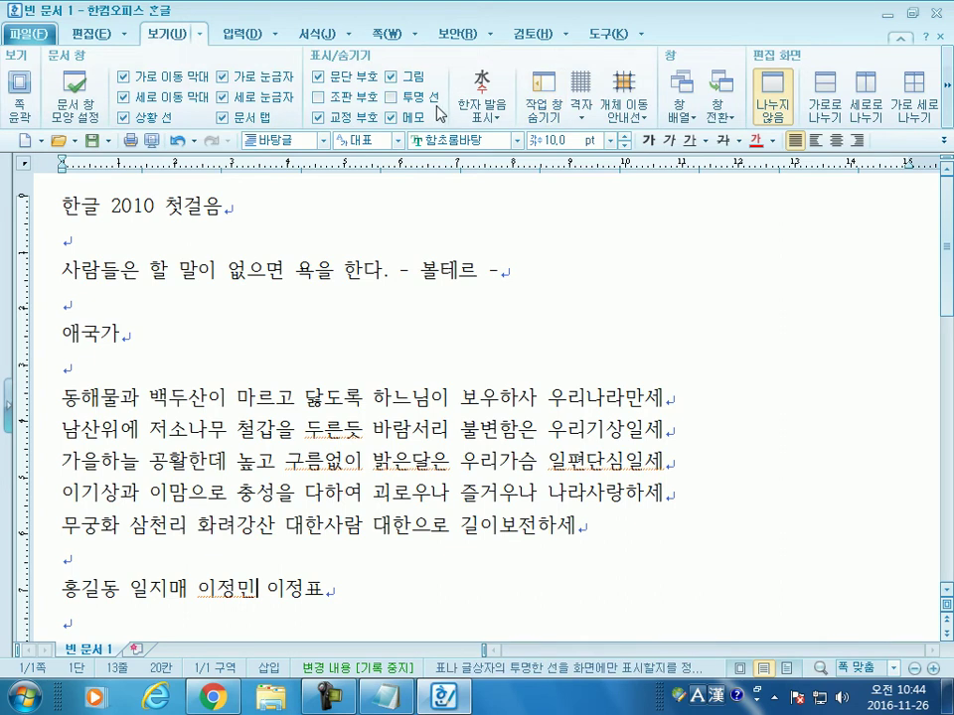
{"action": "scroll", "coordinate": [438, 113], "scroll_direction": "down", "scroll_amount": 1}
{"action": "scroll", "coordinate": [438, 112], "scroll_direction": "up", "scroll_amount": 2}
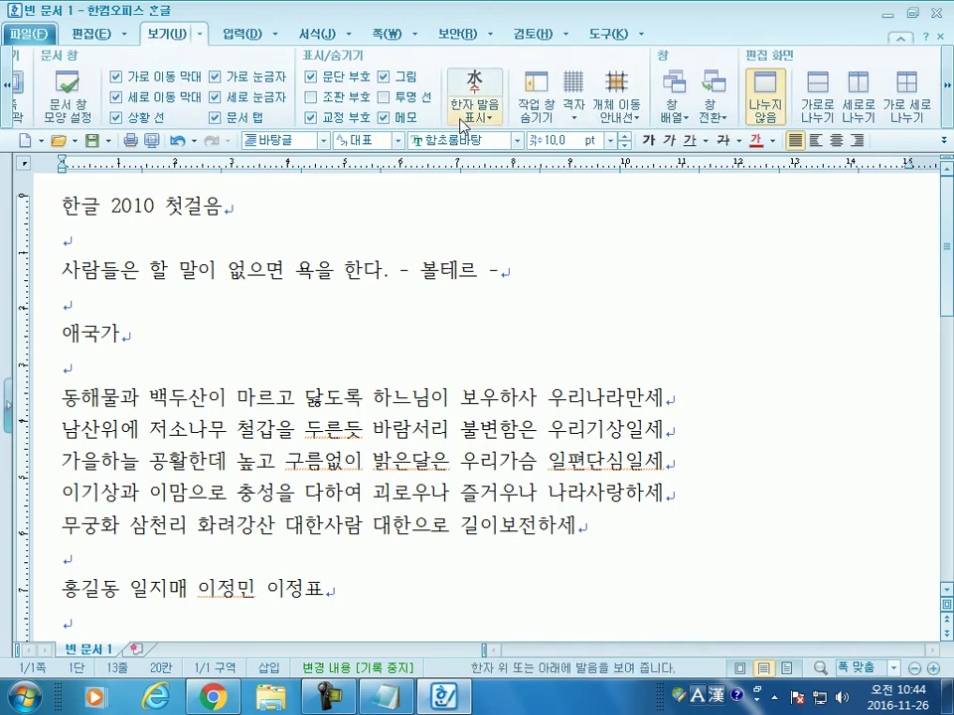
{"action": "left_click", "coordinate": [251, 40]}
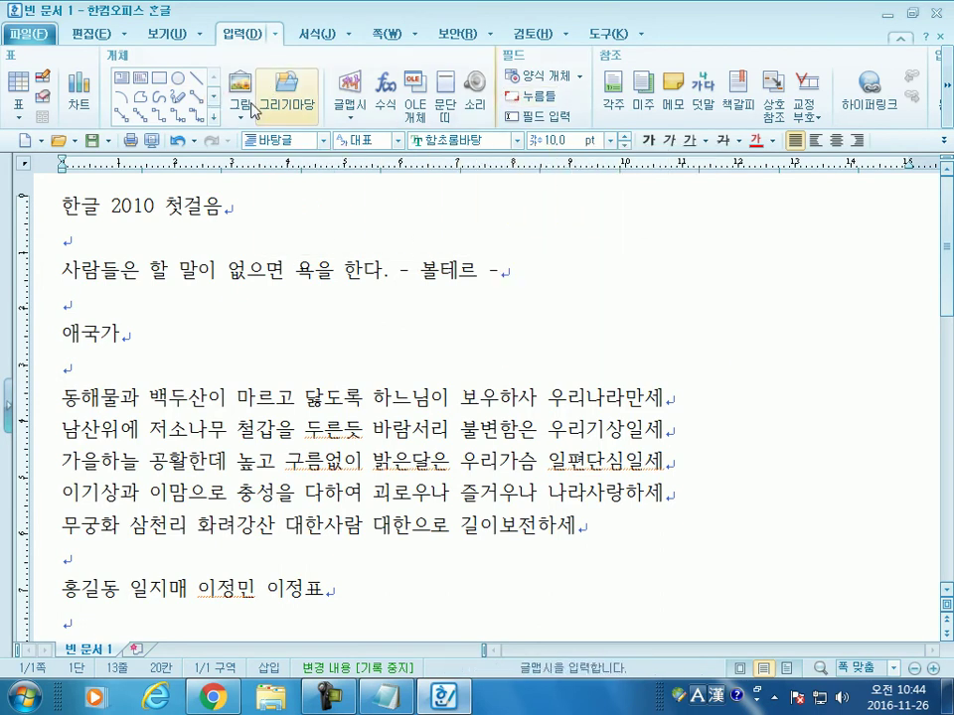
{"action": "left_click", "coordinate": [278, 37]}
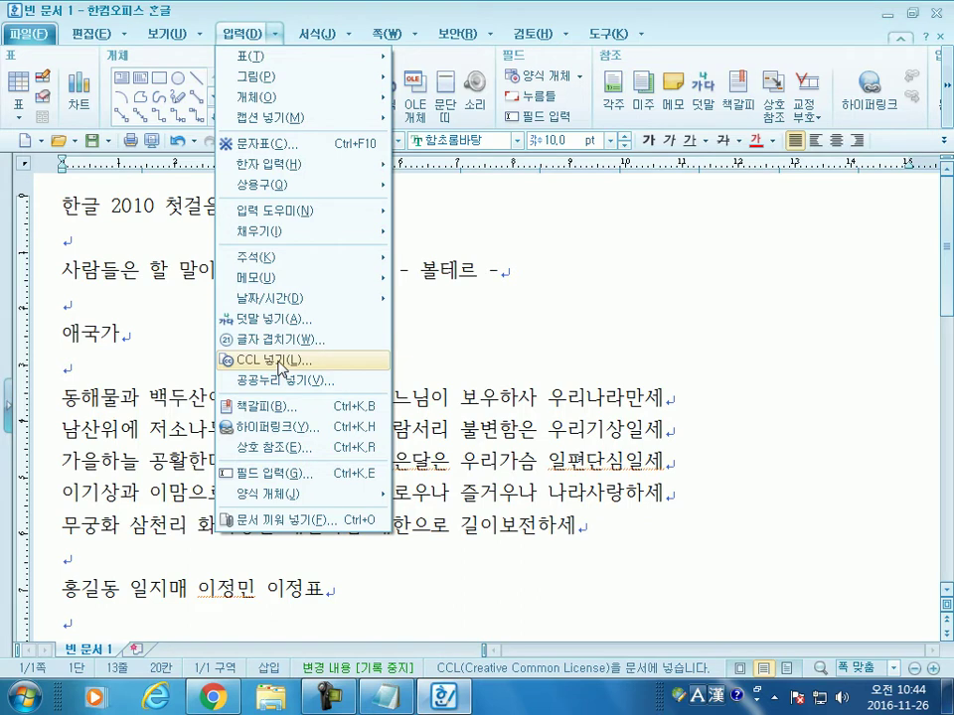
{"action": "mouse_move", "coordinate": [656, 30]}
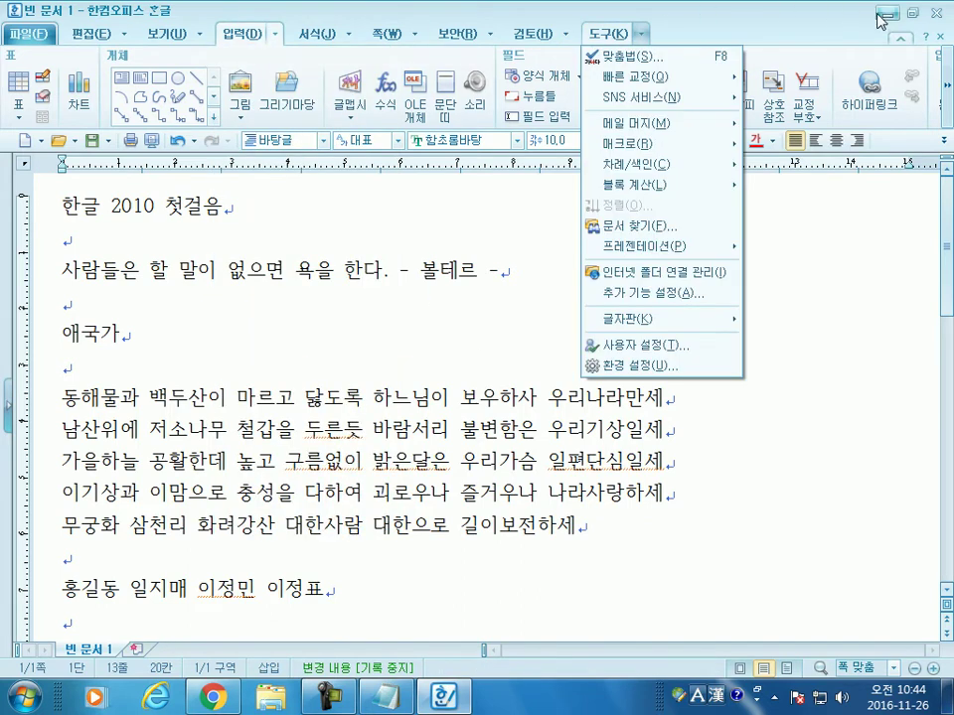
{"action": "left_click", "coordinate": [277, 35]}
{"action": "left_click", "coordinate": [276, 34]}
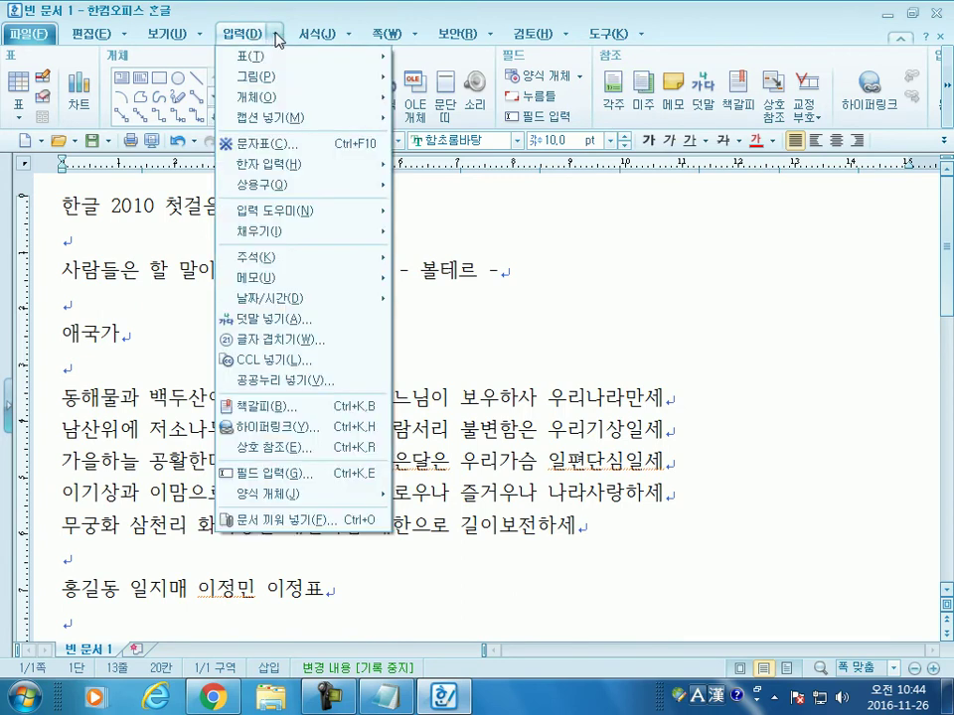
{"action": "mouse_move", "coordinate": [308, 194]}
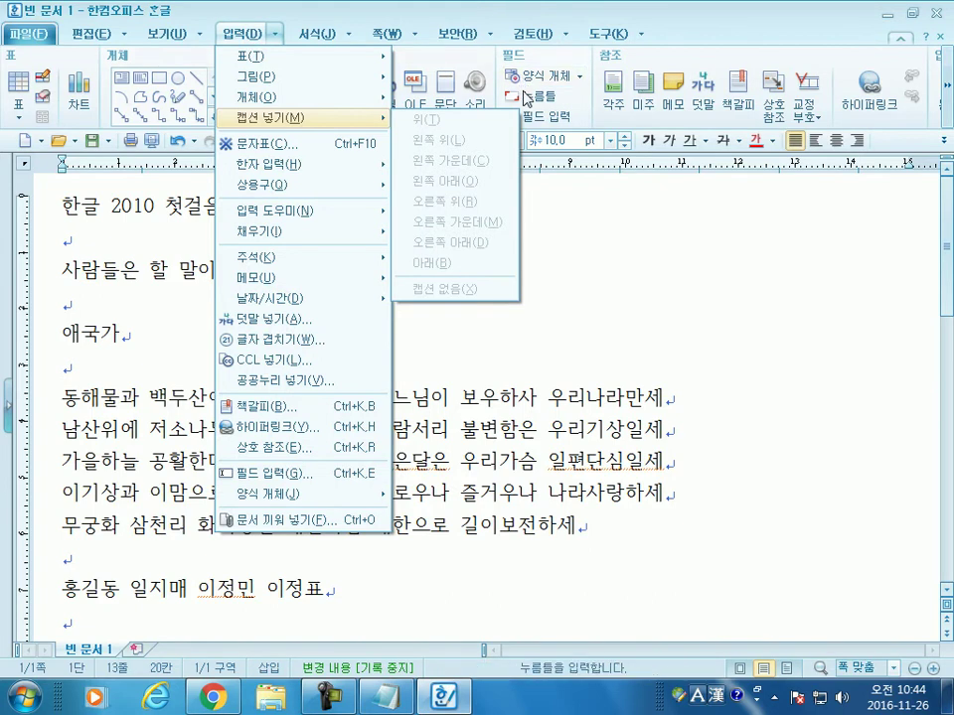
{"action": "mouse_move", "coordinate": [473, 34]}
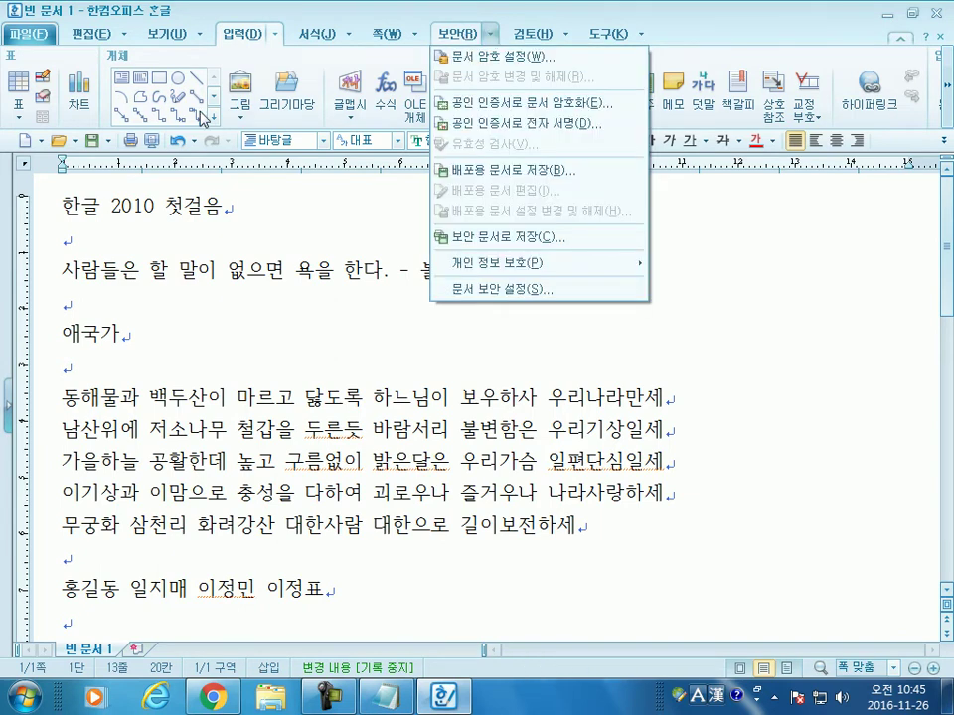
{"action": "left_click", "coordinate": [203, 236]}
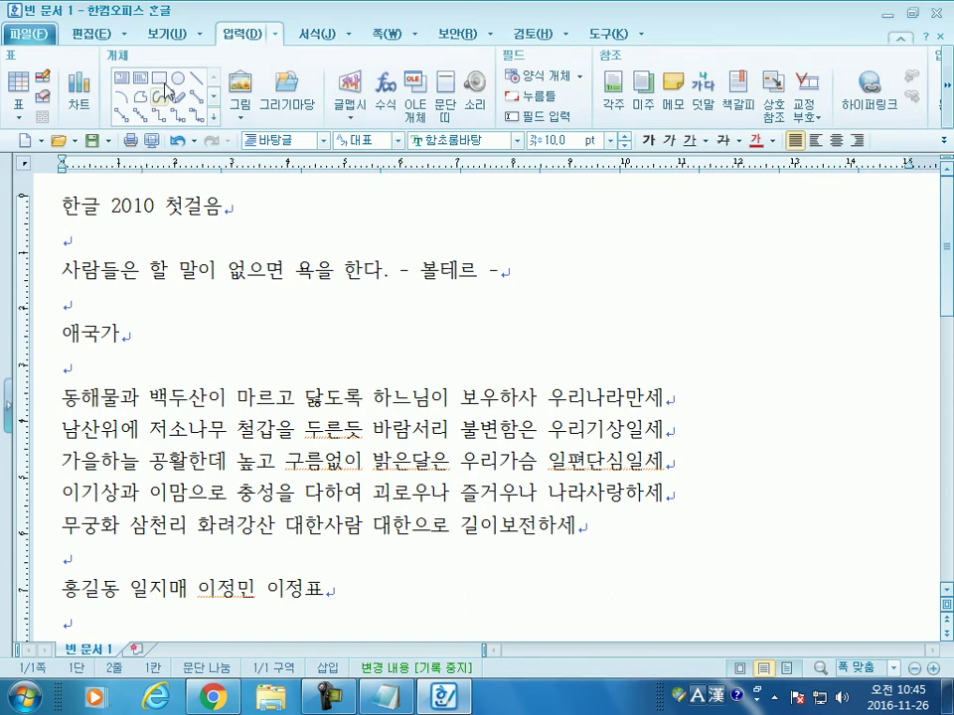
Step: Cycle through the 보기, 입력 and 서식 ribbons, ending on the 쪽 ribbon
{"action": "left_click", "coordinate": [166, 36]}
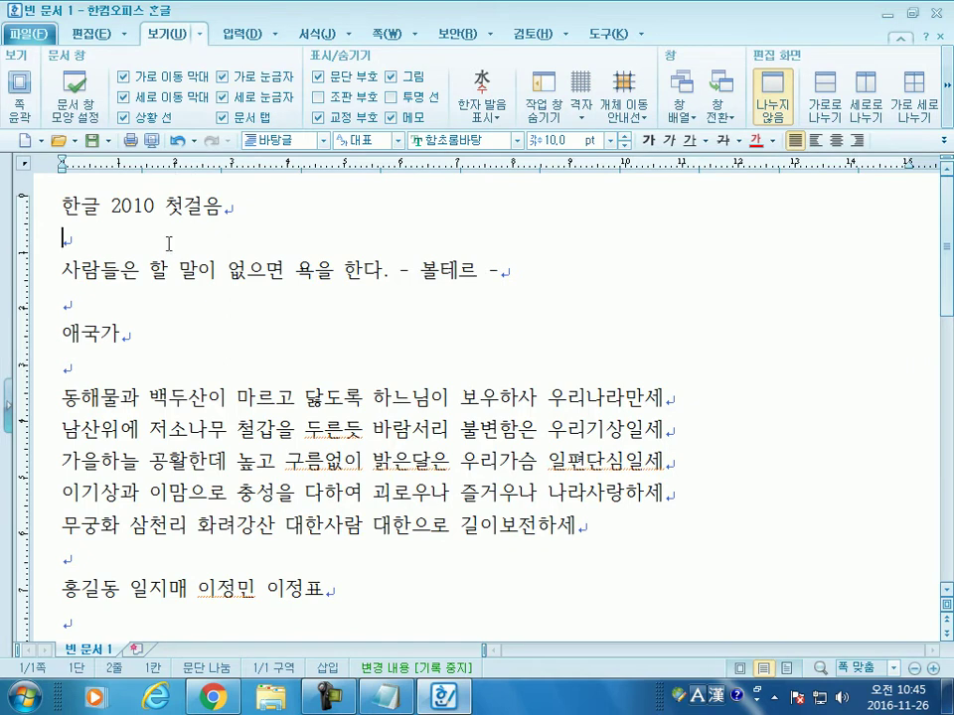
{"action": "left_click", "coordinate": [234, 35]}
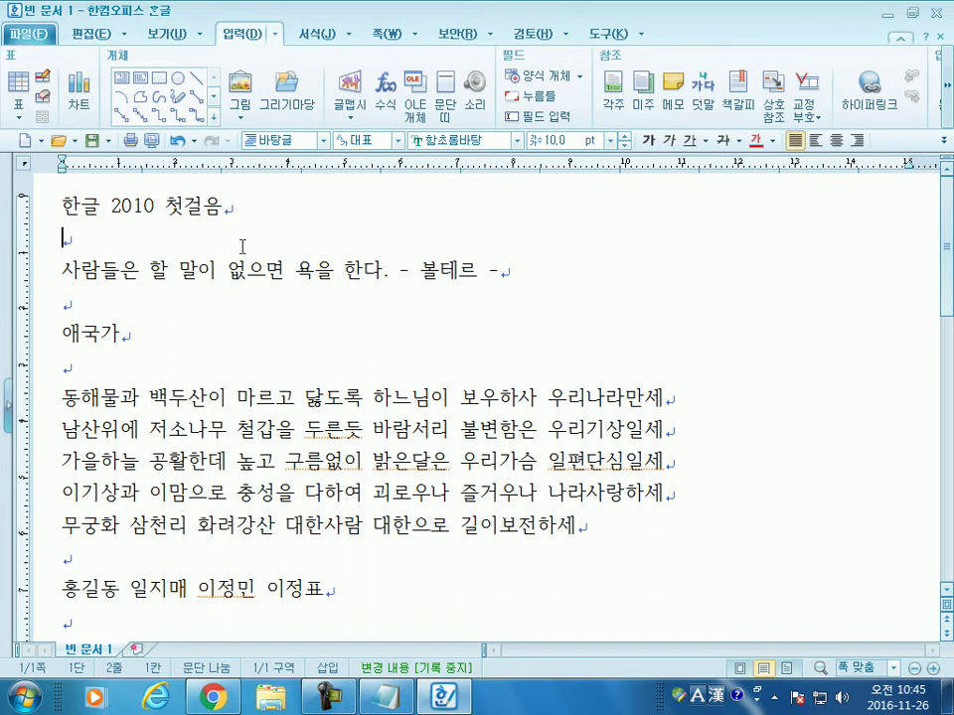
{"action": "left_click", "coordinate": [315, 36]}
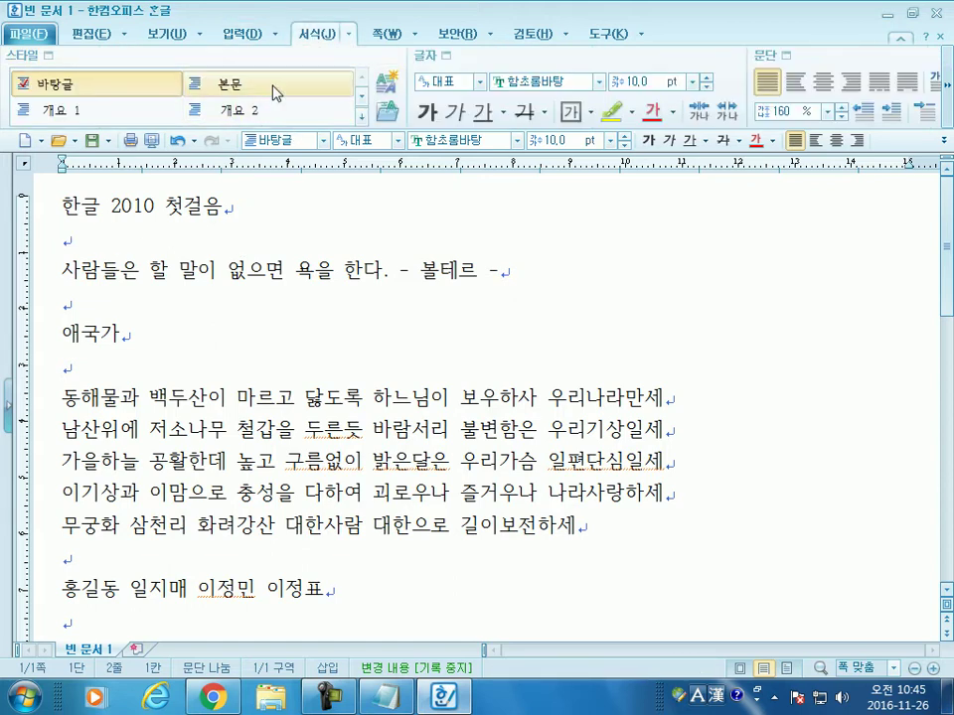
{"action": "left_click", "coordinate": [383, 33]}
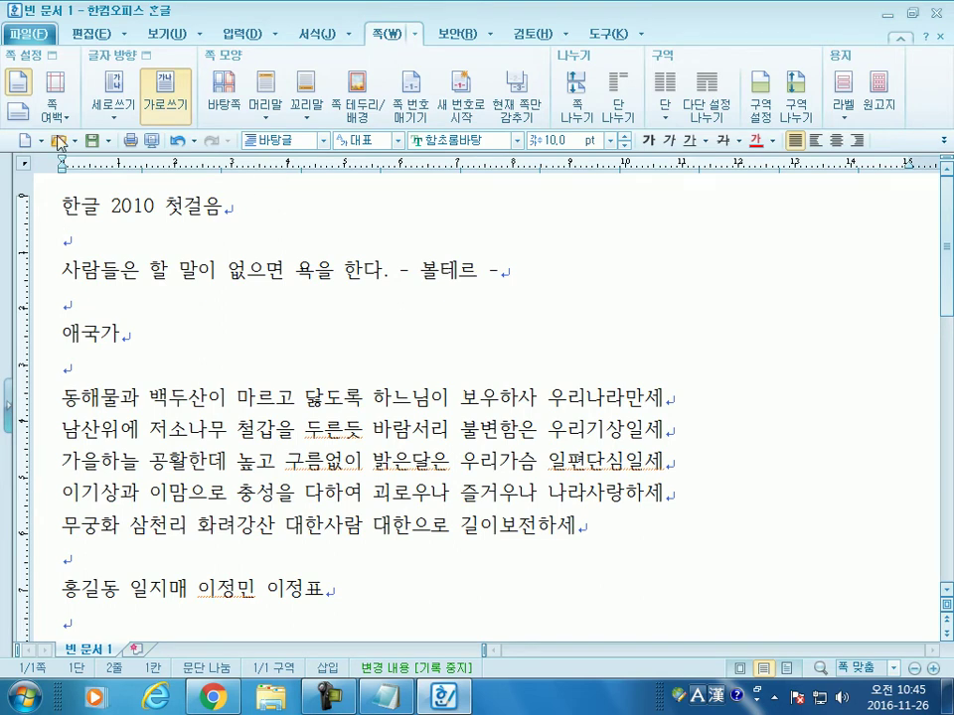
Step: Switch the page between landscape and portrait a few times, ending on portrait
{"action": "left_click", "coordinate": [18, 111]}
{"action": "left_click", "coordinate": [28, 89]}
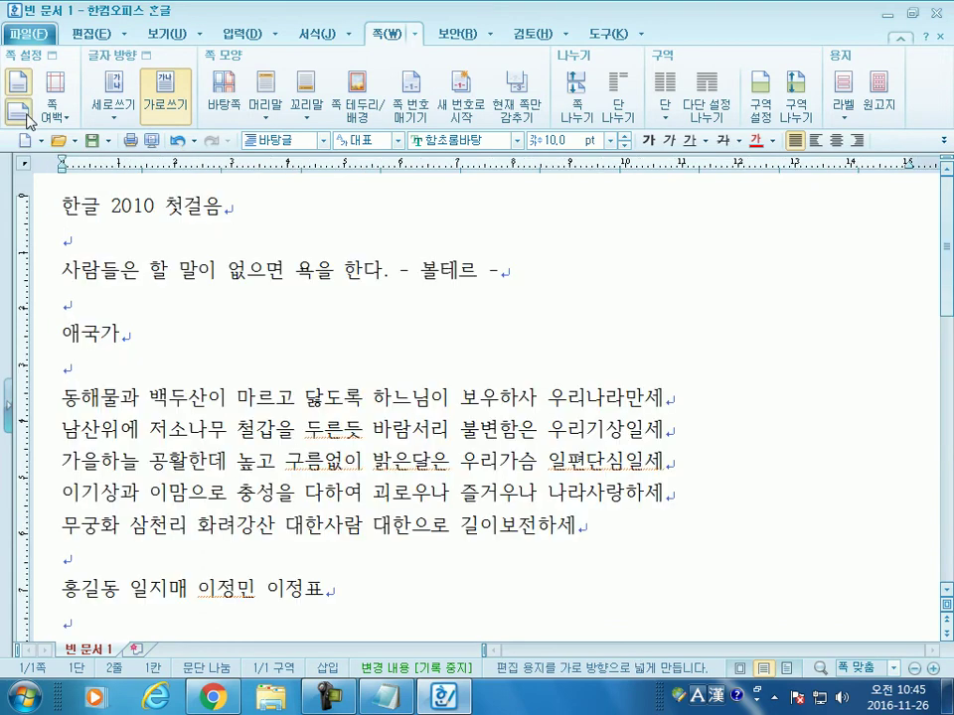
{"action": "left_click", "coordinate": [28, 119]}
{"action": "left_click", "coordinate": [28, 88]}
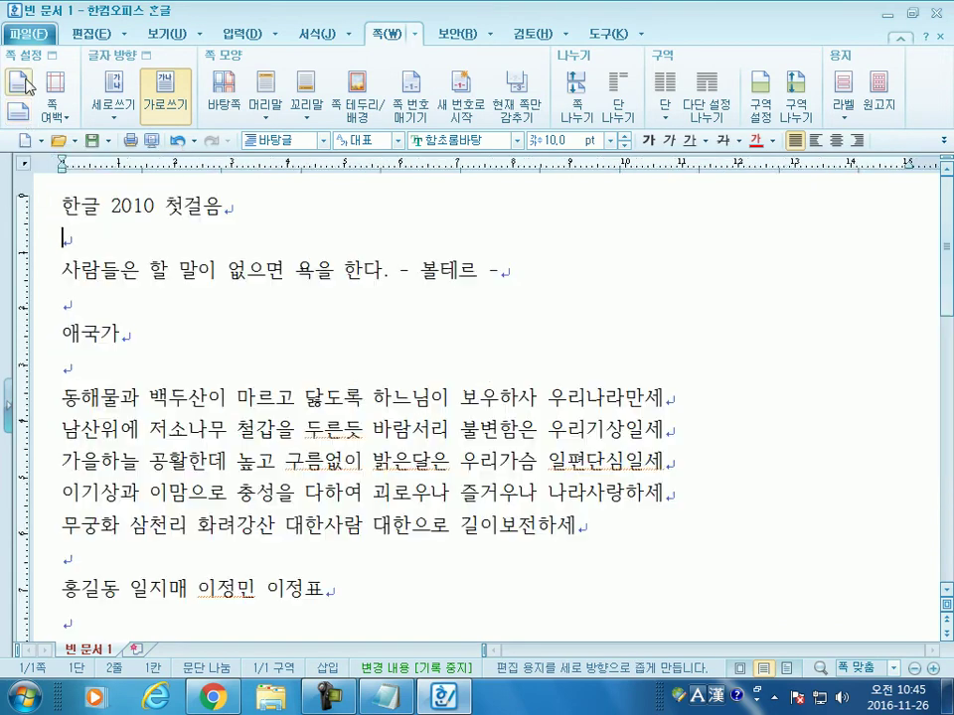
Step: Apply 세로쓰기 so the whole document is written vertically
{"action": "left_click", "coordinate": [113, 121]}
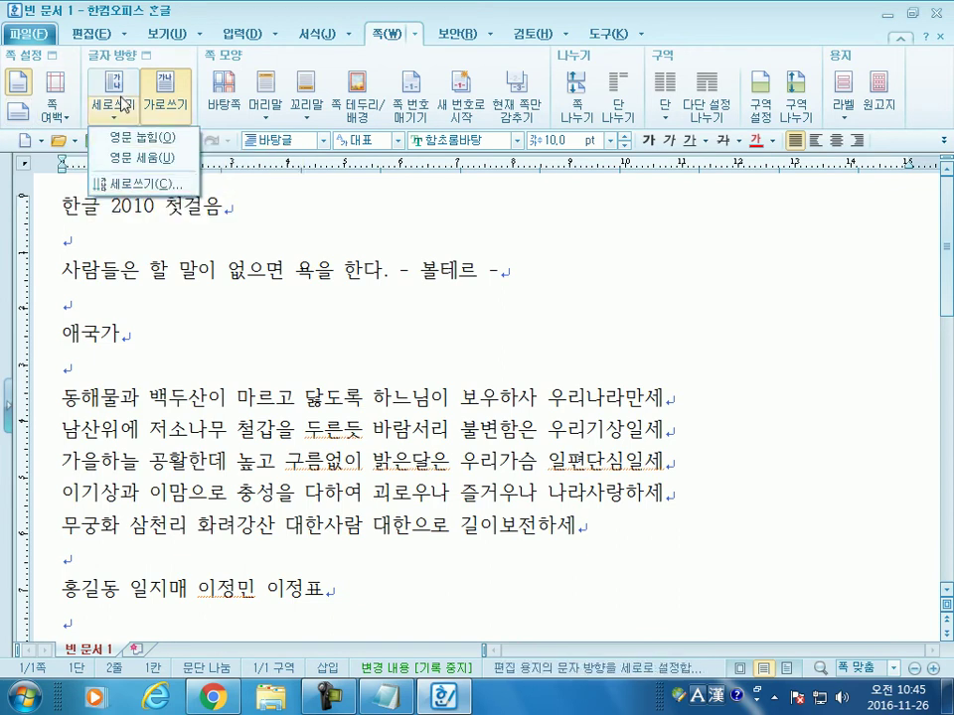
{"action": "left_click", "coordinate": [124, 111]}
{"action": "left_click", "coordinate": [117, 86]}
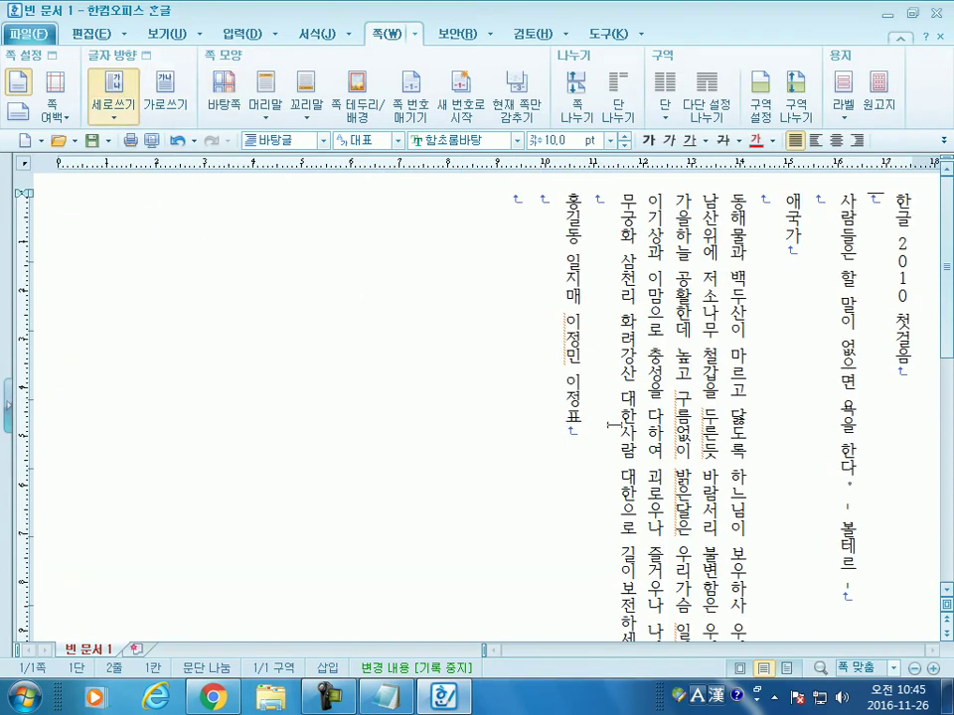
Step: Select the vertical title '한글 2010 첫걸음', then switch the text to horizontal and back to vertical
{"action": "left_click_drag", "start_coordinate": [897, 195], "coordinate": [894, 288]}
{"action": "left_click", "coordinate": [891, 366]}
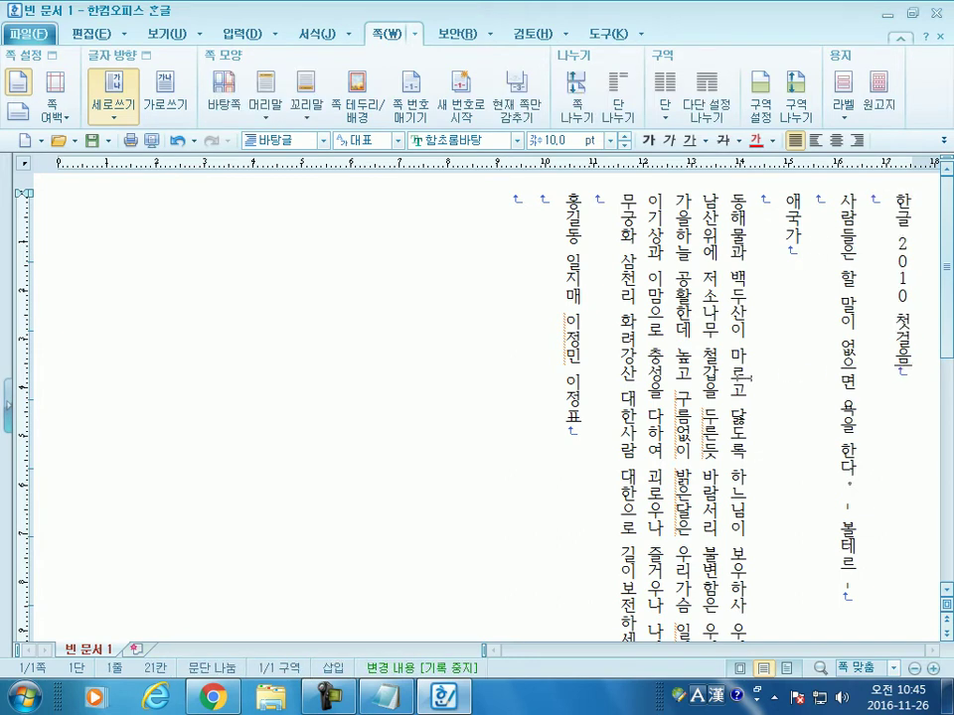
{"action": "left_click", "coordinate": [163, 88]}
{"action": "left_click", "coordinate": [100, 99]}
{"action": "scroll", "coordinate": [795, 383], "scroll_direction": "down", "scroll_amount": 5}
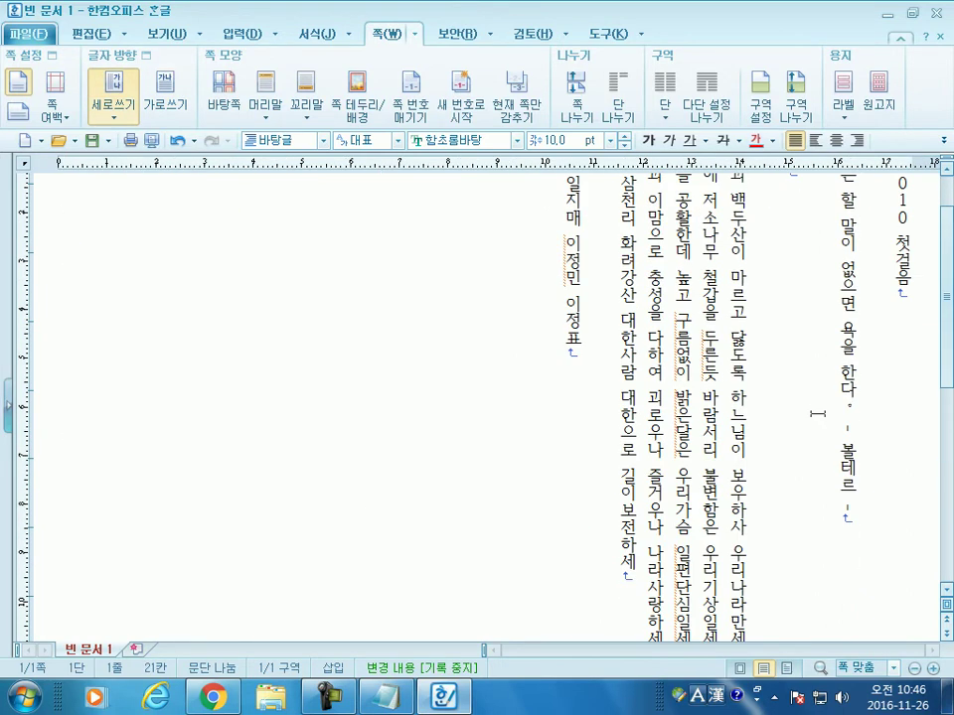
{"action": "scroll", "coordinate": [815, 416], "scroll_direction": "down", "scroll_amount": 2}
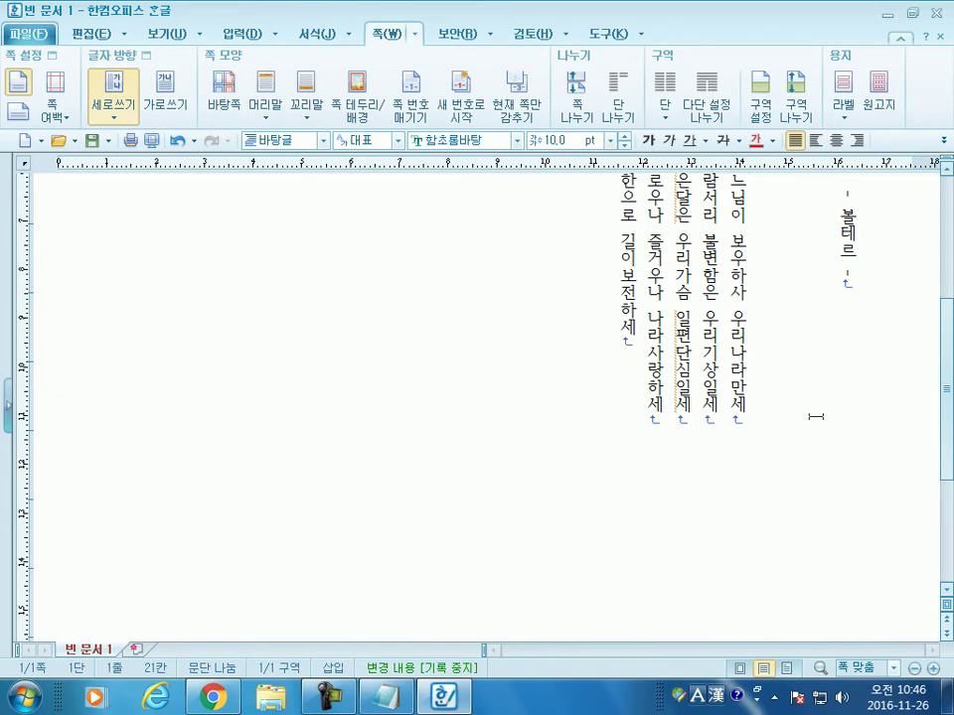
{"action": "scroll", "coordinate": [816, 417], "scroll_direction": "up", "scroll_amount": 7}
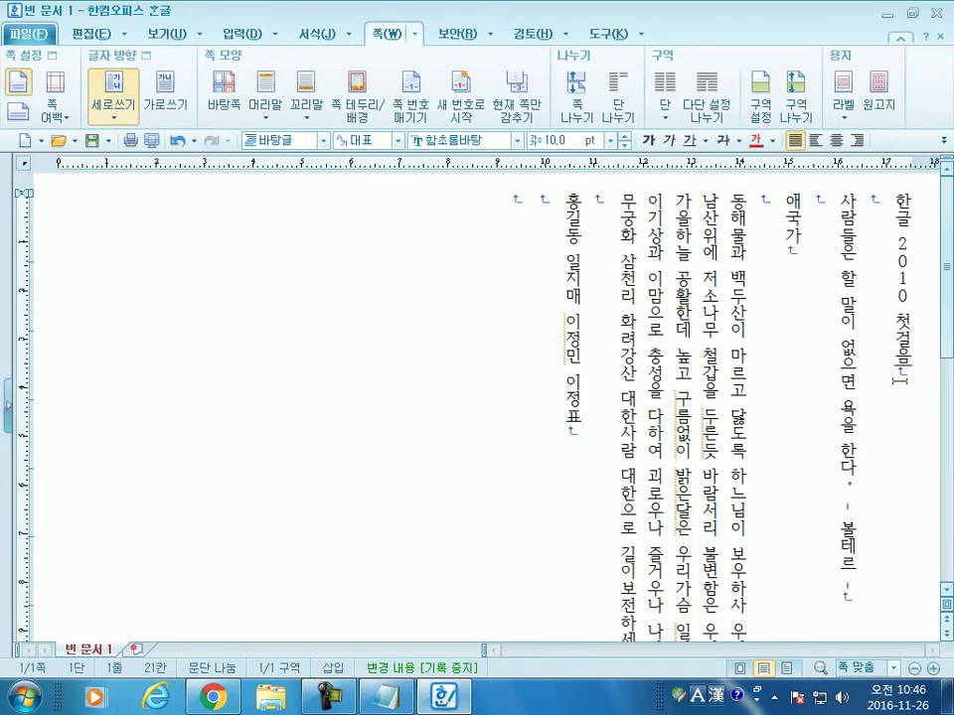
Step: Switch to 가로쓰기 once more, return to 세로쓰기, and open the print preview
{"action": "left_click", "coordinate": [164, 94]}
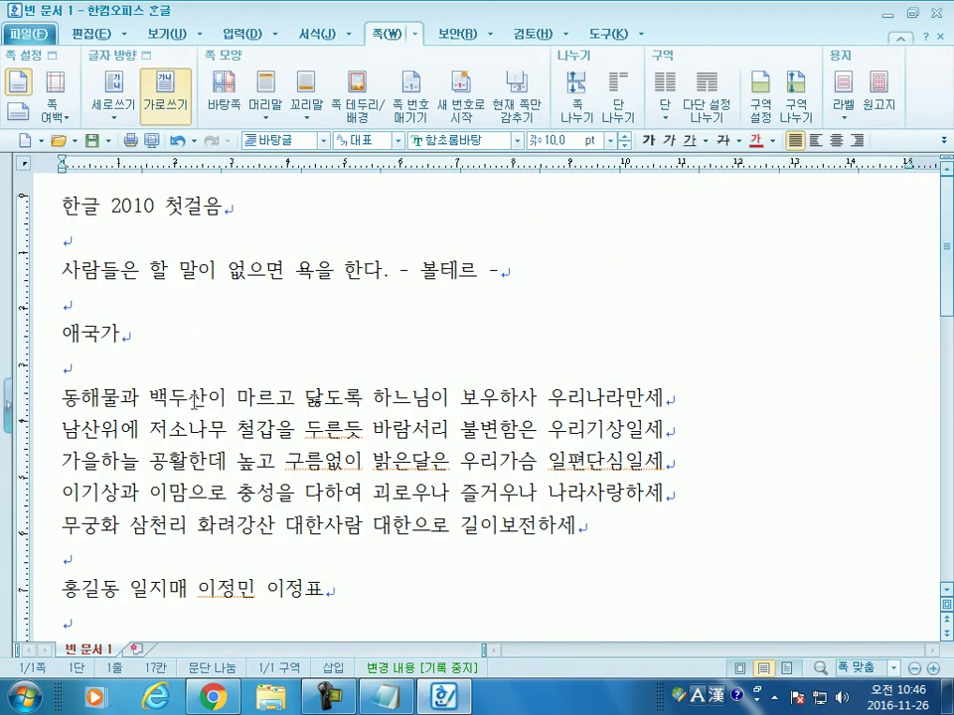
{"action": "left_click", "coordinate": [112, 91]}
{"action": "scroll", "coordinate": [703, 382], "scroll_direction": "down", "scroll_amount": 5}
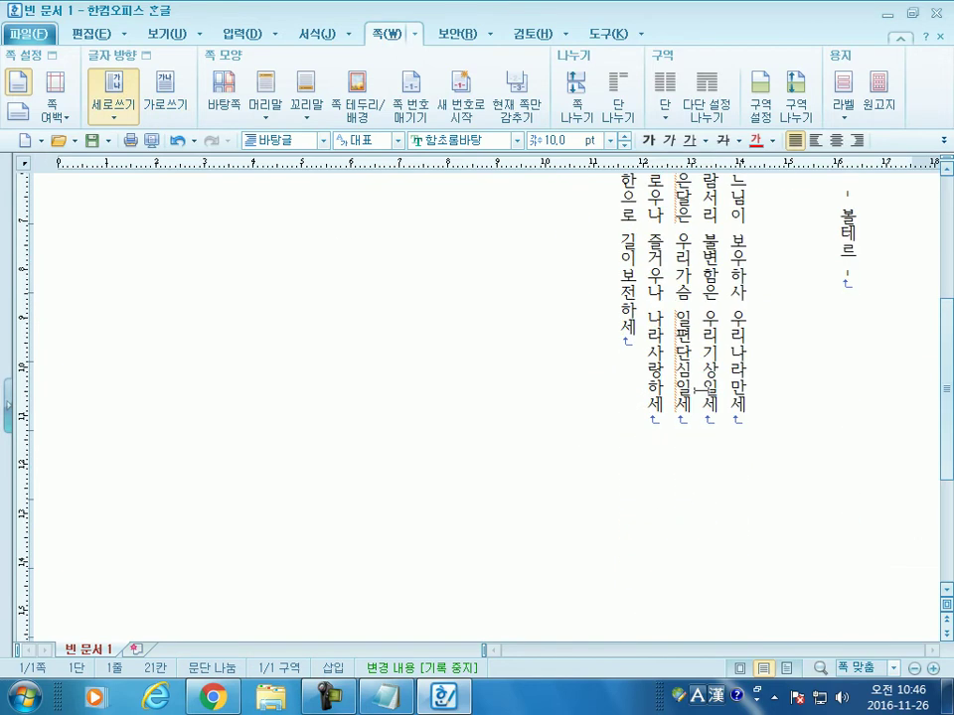
{"action": "left_click", "coordinate": [151, 140]}
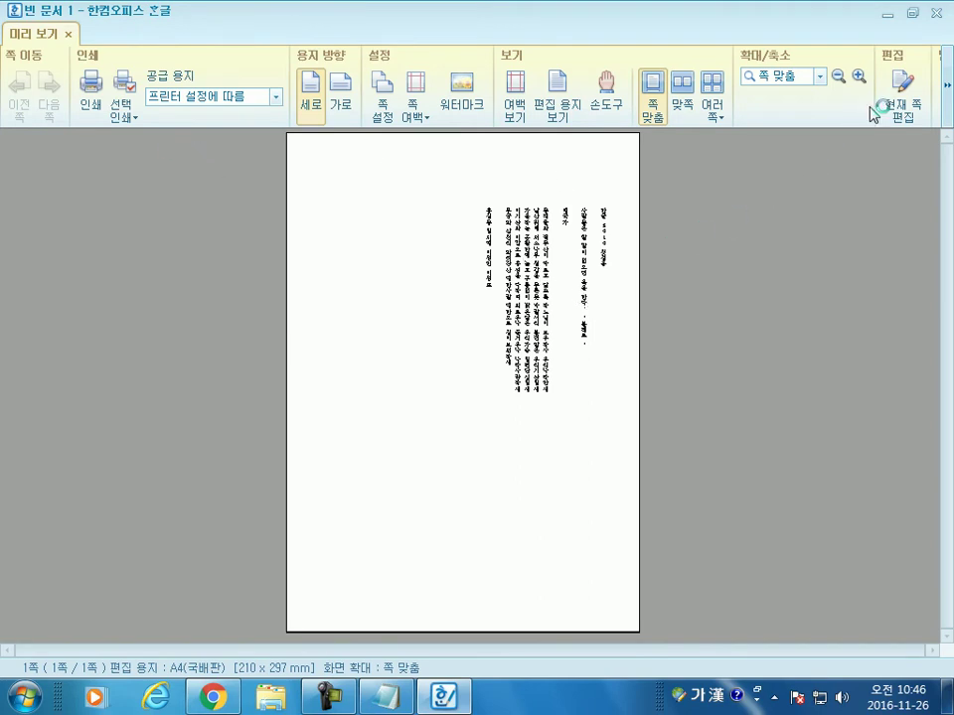
Step: Close the print preview and turn the page to landscape on the 쪽 tab
{"action": "key", "text": "Escape"}
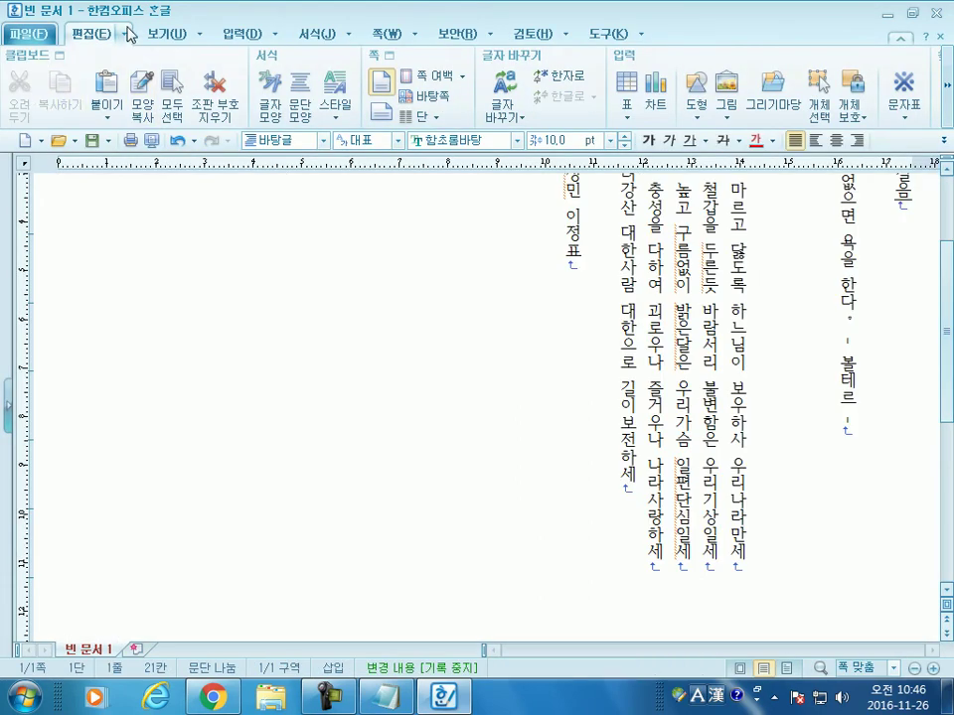
{"action": "left_click", "coordinate": [154, 36]}
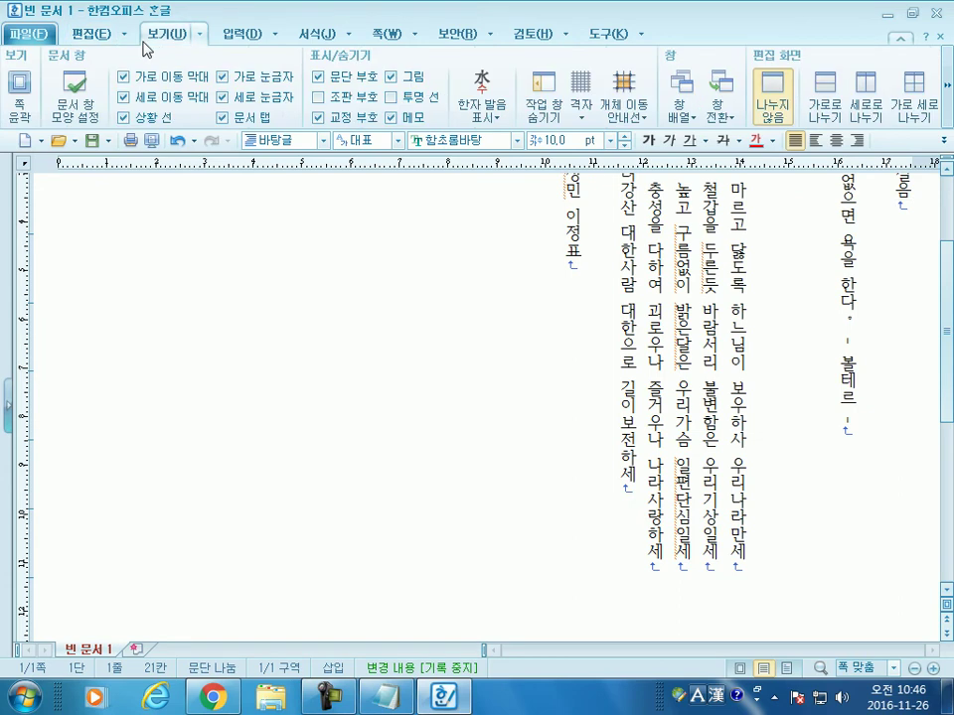
{"action": "left_click", "coordinate": [314, 36]}
{"action": "left_click", "coordinate": [380, 36]}
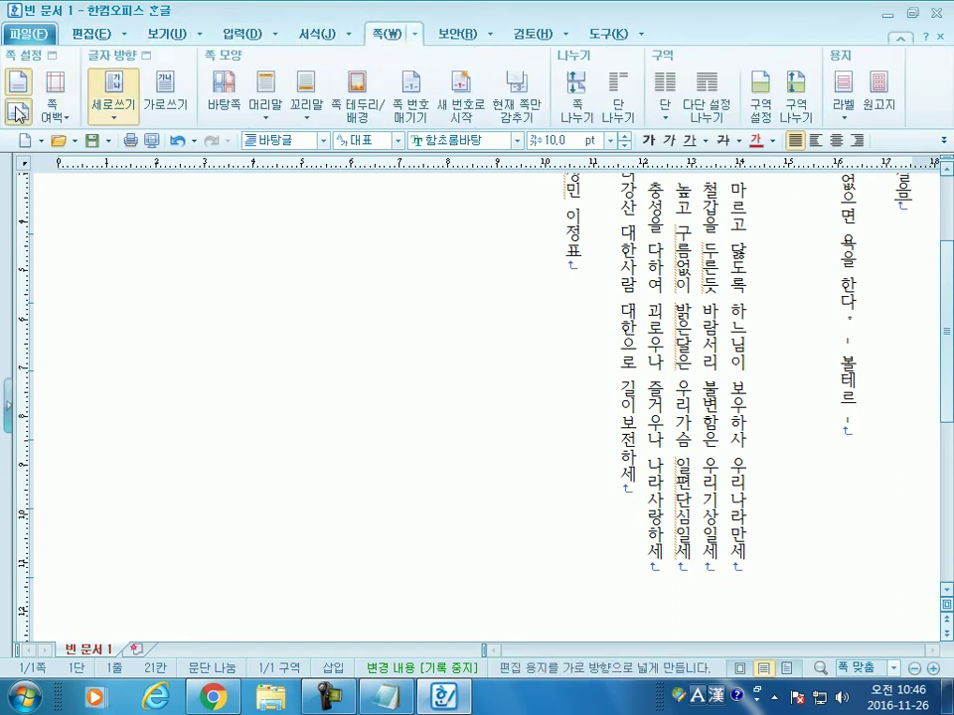
{"action": "left_click", "coordinate": [18, 110]}
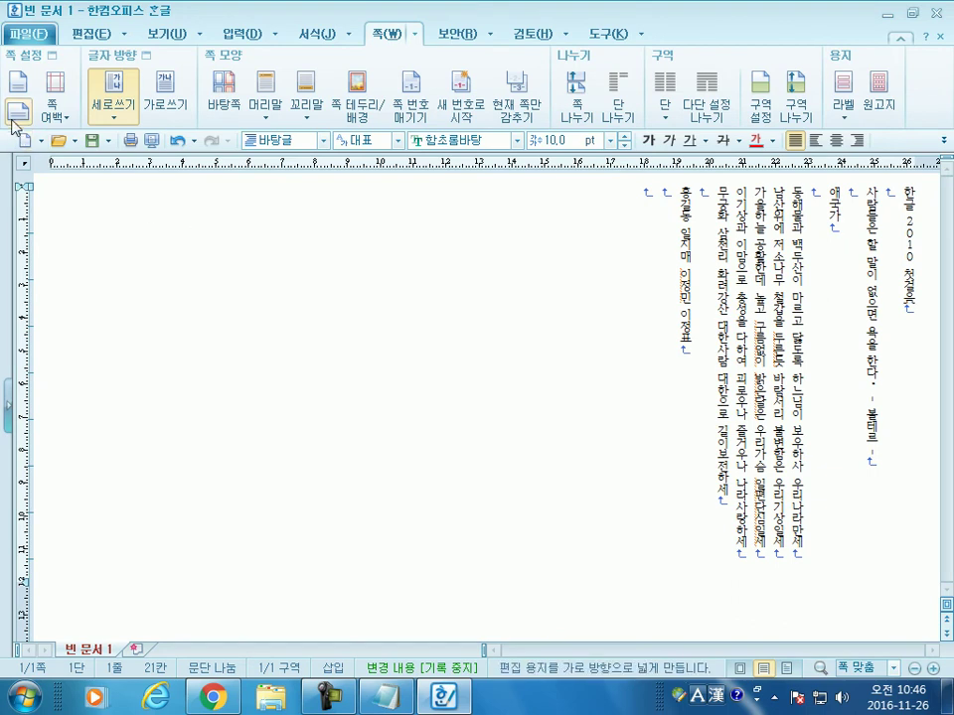
Step: Preview the landscape page, zoom to 100% and back to 쪽 맞춤, then close the preview
{"action": "left_click", "coordinate": [153, 142]}
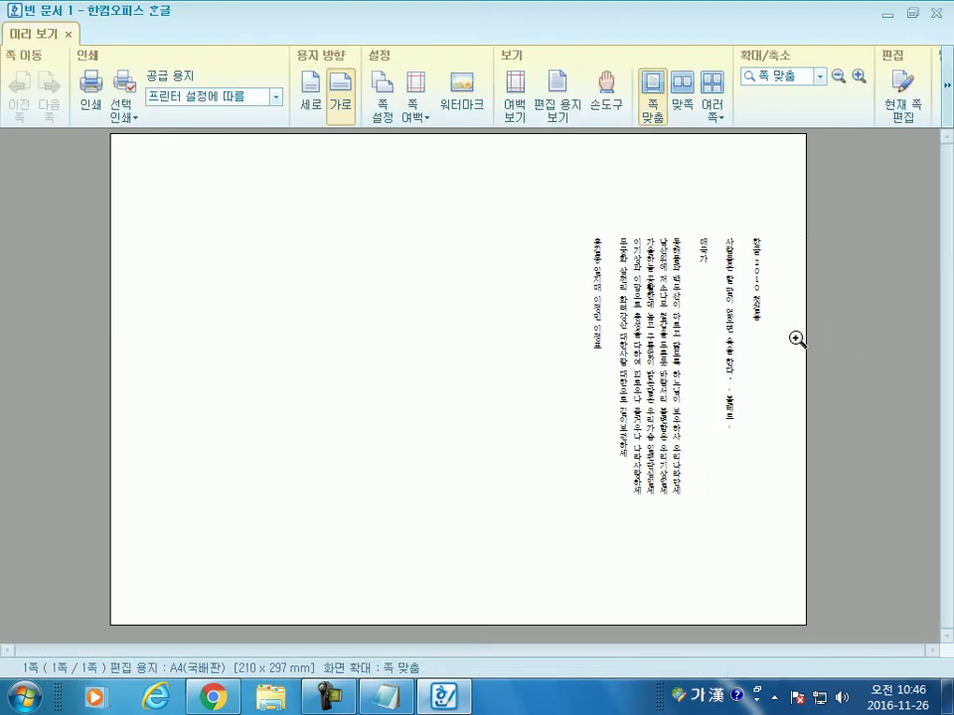
{"action": "left_click", "coordinate": [696, 343]}
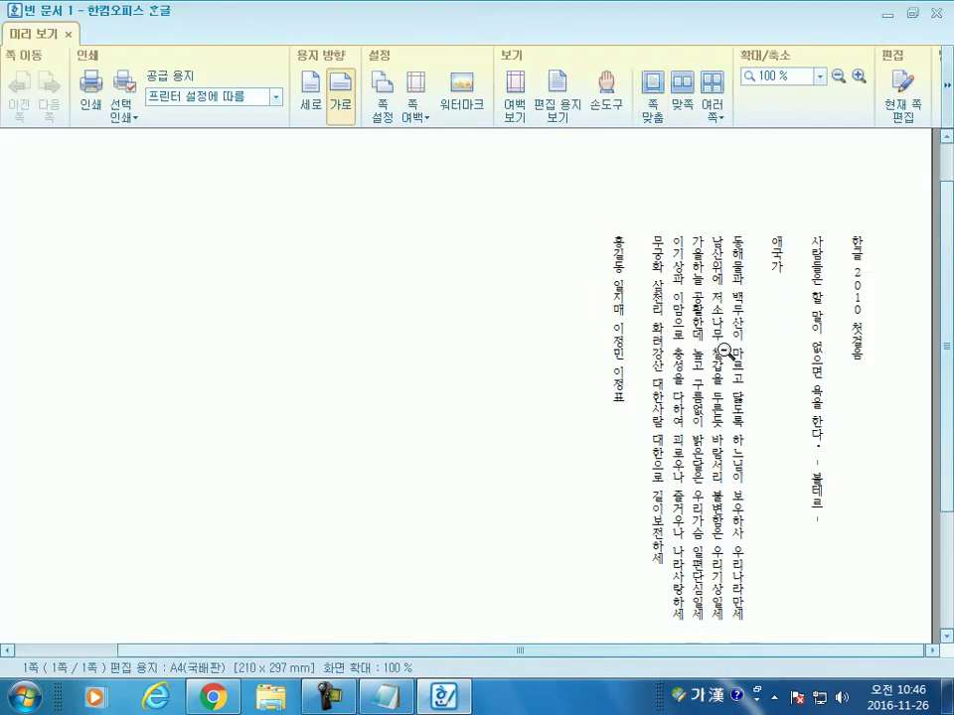
{"action": "left_click", "coordinate": [725, 349]}
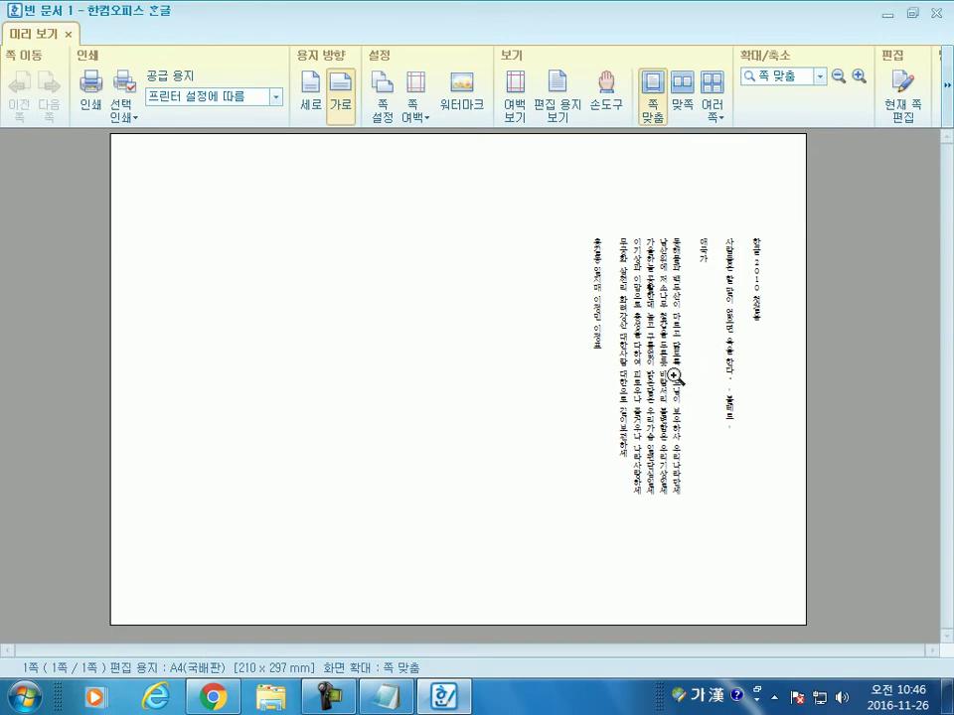
{"action": "key", "text": "Escape"}
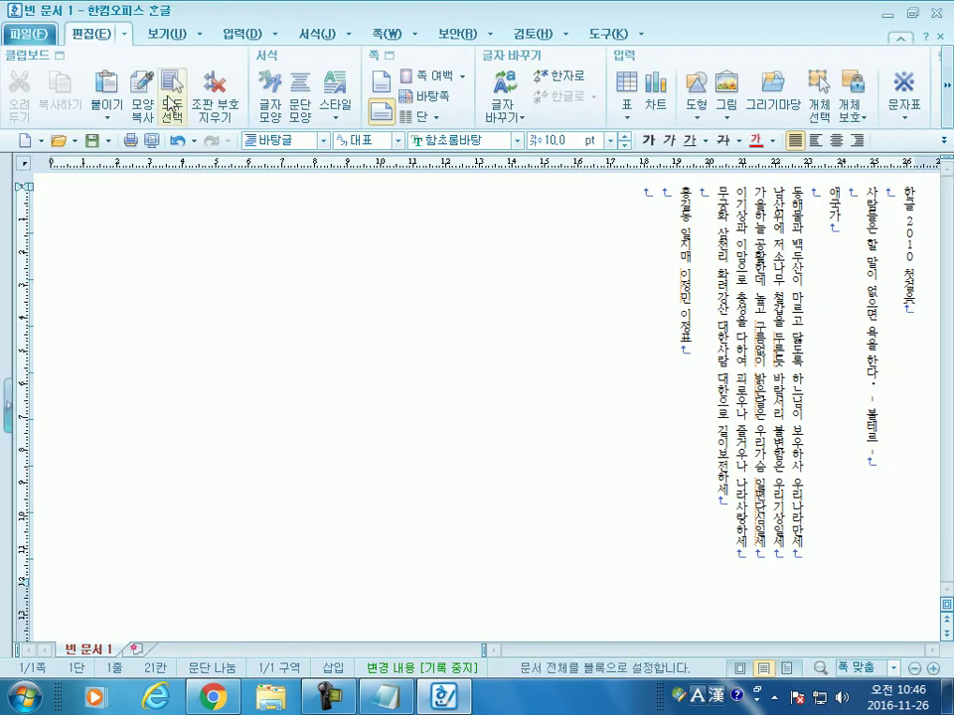
{"action": "left_click", "coordinate": [384, 33]}
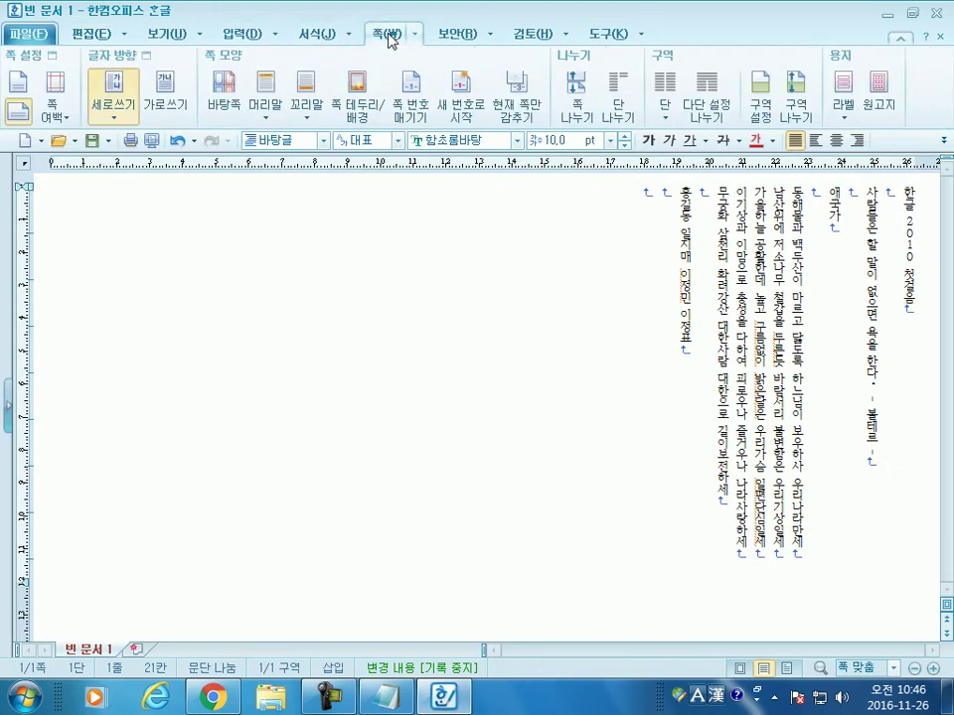
Step: Restore 가로쓰기 horizontal writing and set 용지 방향 back to portrait (세로)
{"action": "left_click", "coordinate": [165, 92]}
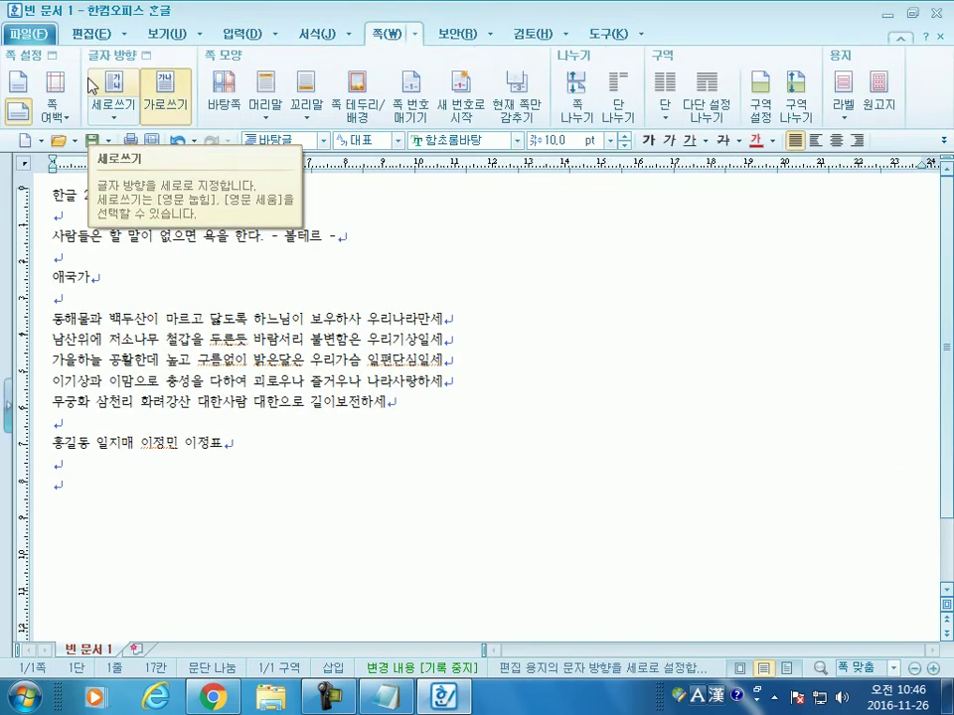
{"action": "left_click", "coordinate": [28, 85]}
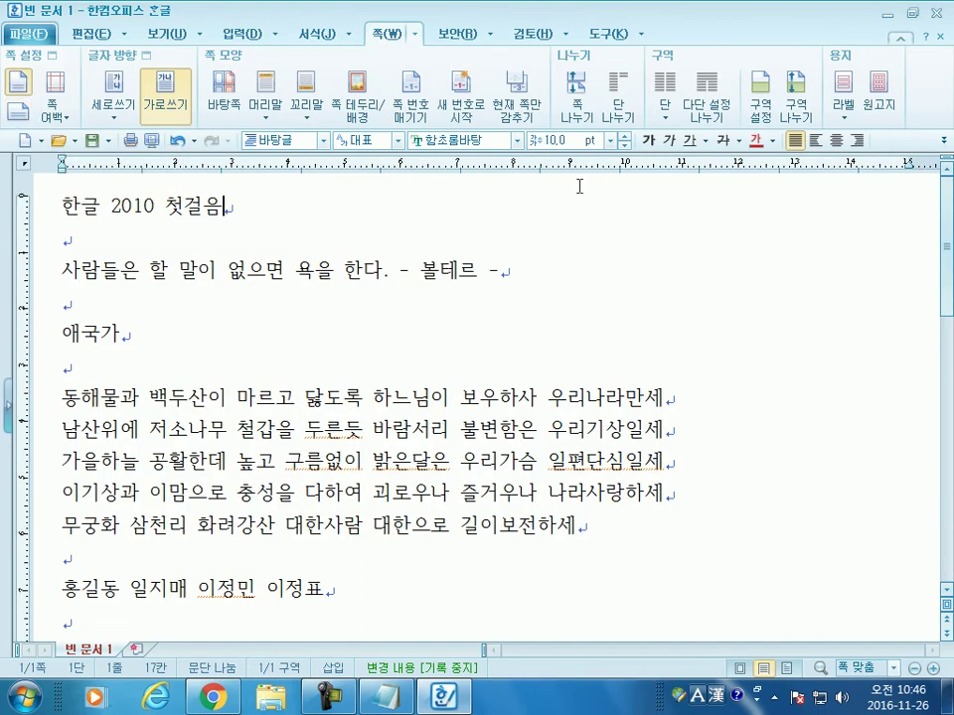
{"action": "left_click", "coordinate": [454, 36]}
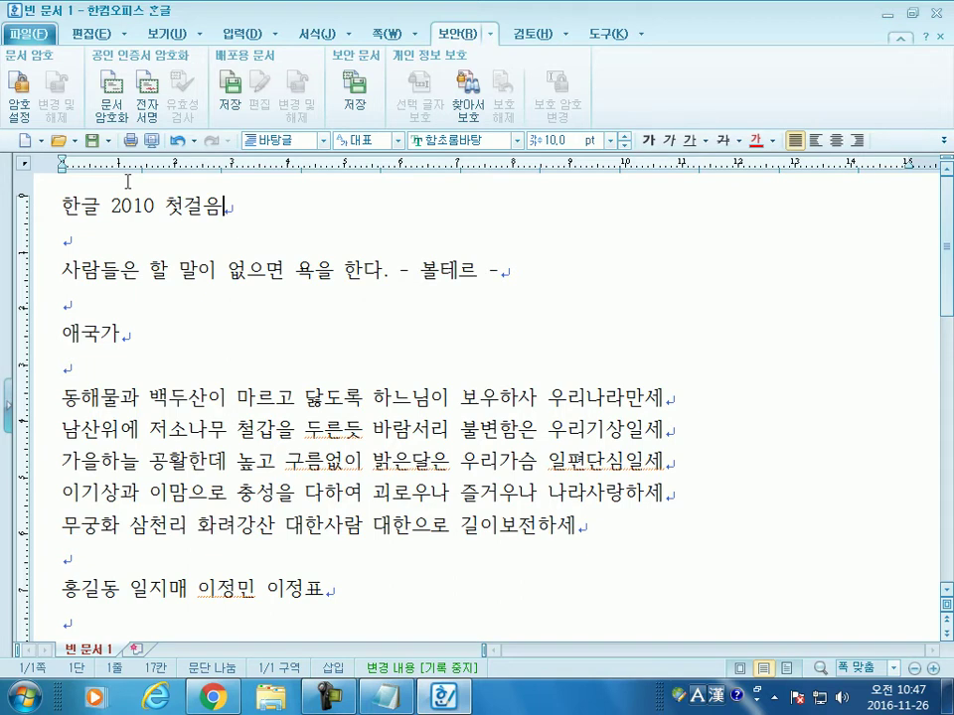
Step: Put the cursor on the empty line below the title and show the 검토 and 도구 commands
{"action": "left_click", "coordinate": [96, 242]}
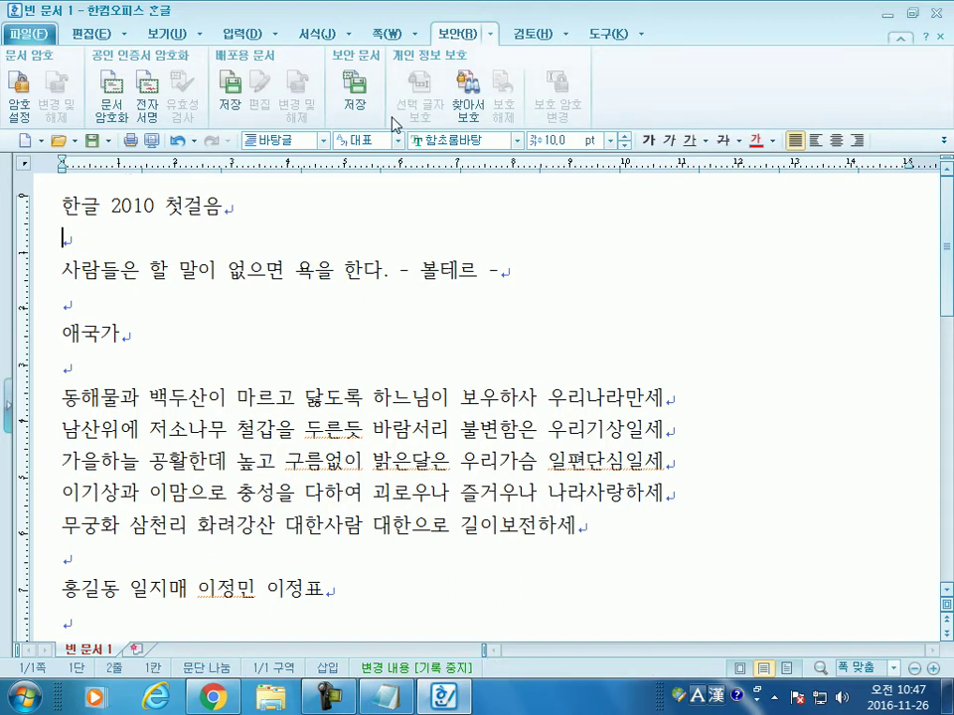
{"action": "left_click", "coordinate": [531, 33]}
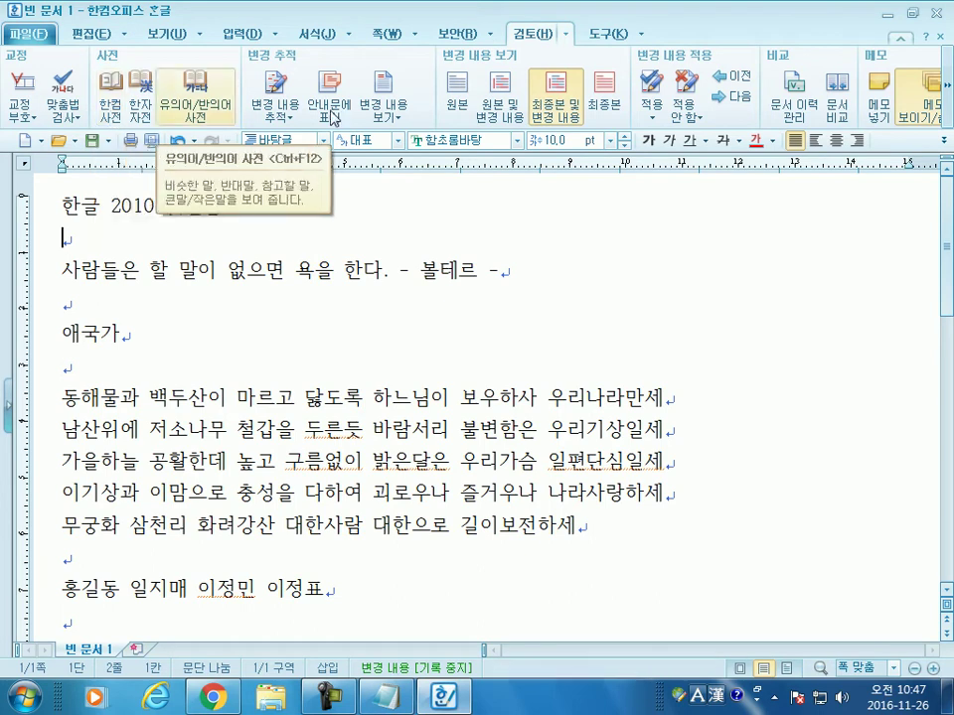
{"action": "left_click", "coordinate": [606, 34]}
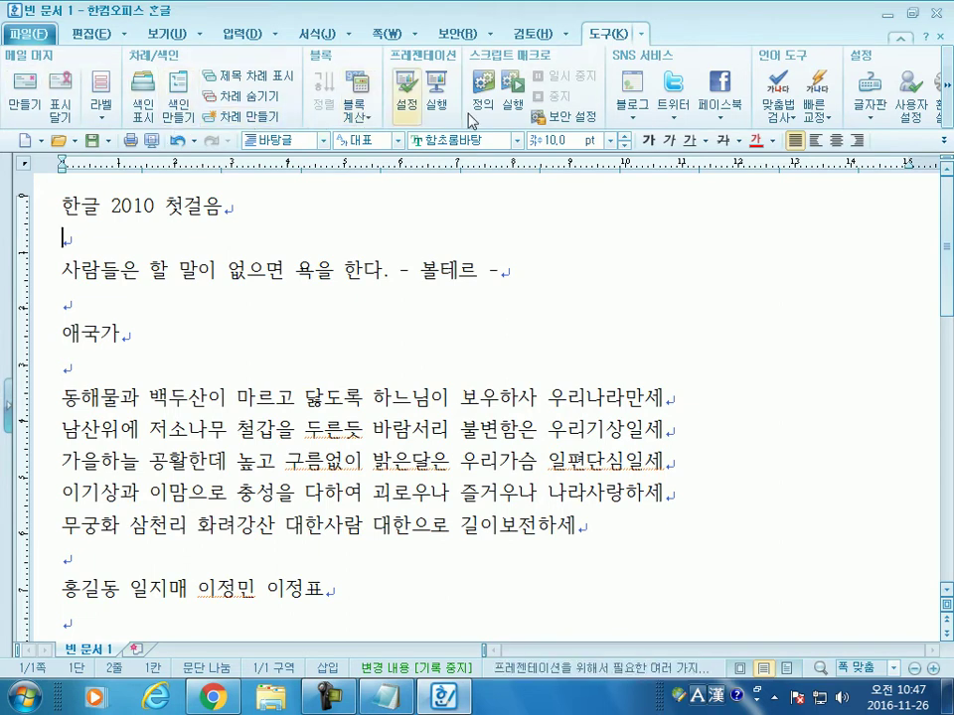
{"action": "left_click", "coordinate": [948, 111]}
{"action": "left_click", "coordinate": [948, 112]}
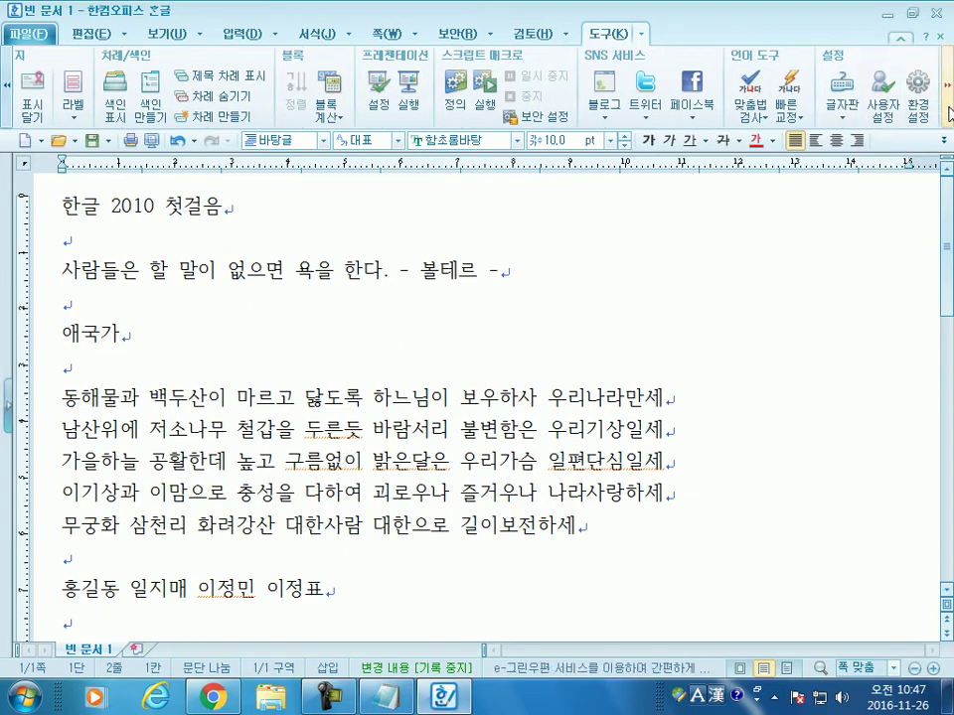
{"action": "left_click", "coordinate": [948, 111]}
{"action": "left_click", "coordinate": [948, 111]}
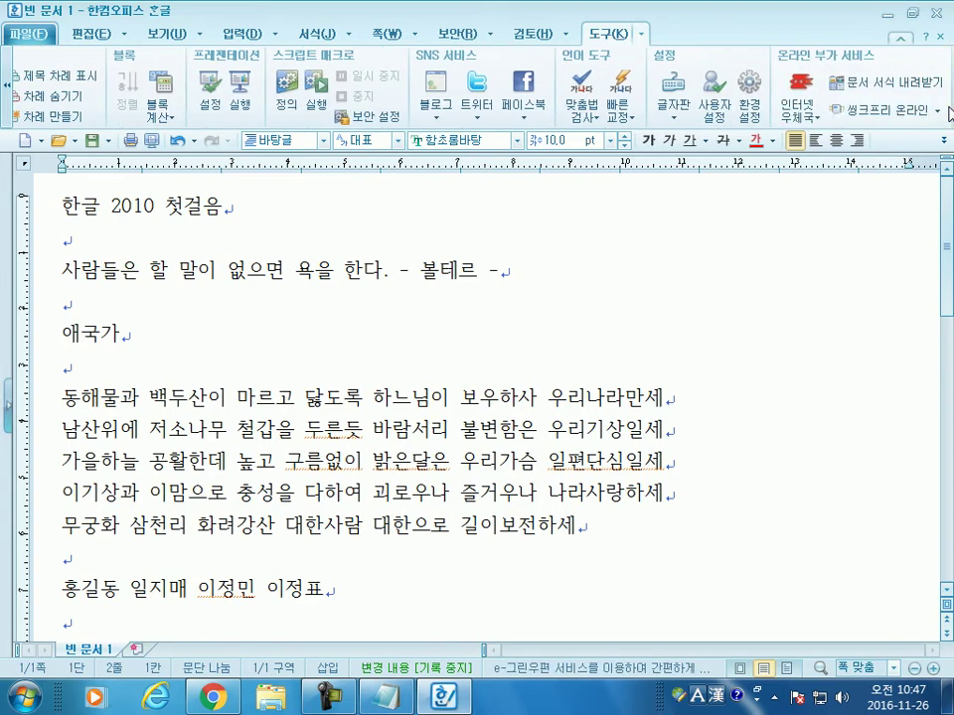
{"action": "left_click", "coordinate": [810, 120]}
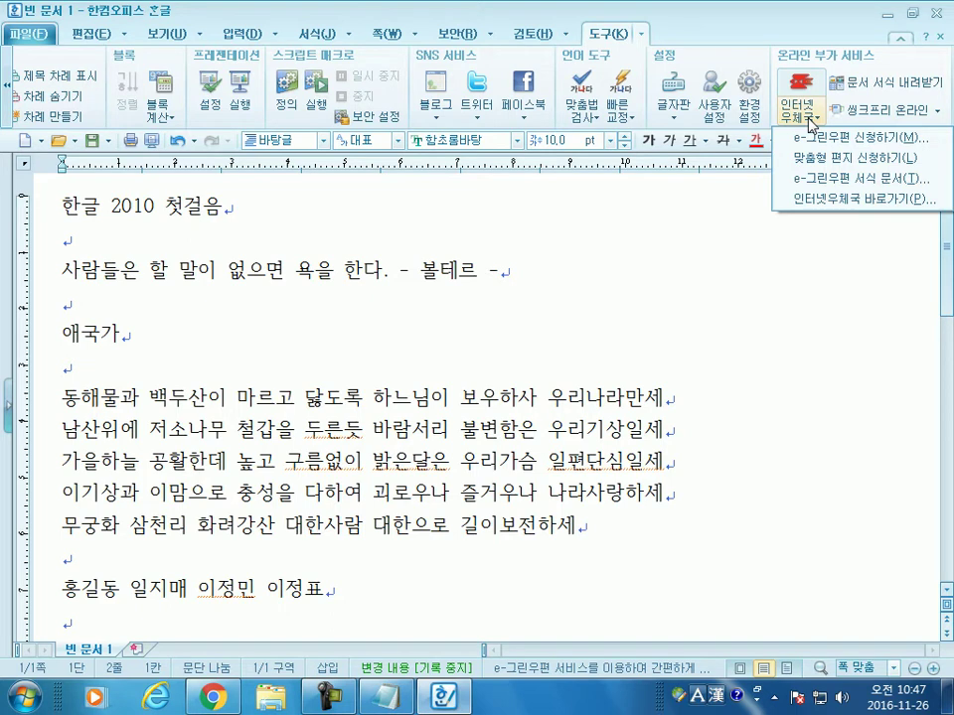
{"action": "left_click_drag", "start_coordinate": [62, 206], "coordinate": [267, 451]}
{"action": "left_click", "coordinate": [241, 207]}
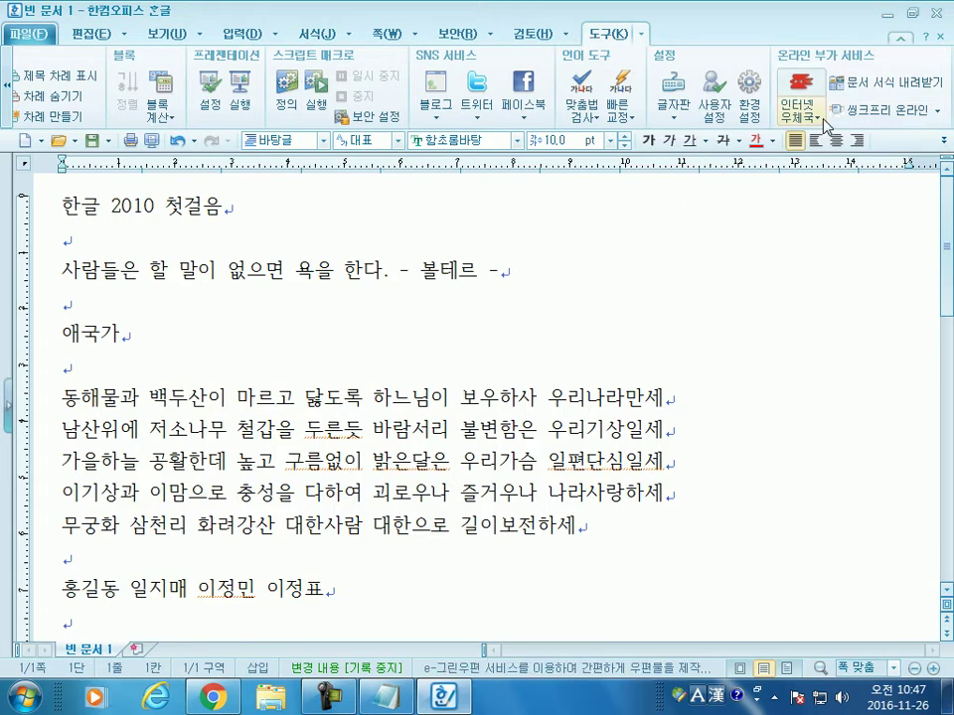
{"action": "left_click", "coordinate": [799, 101]}
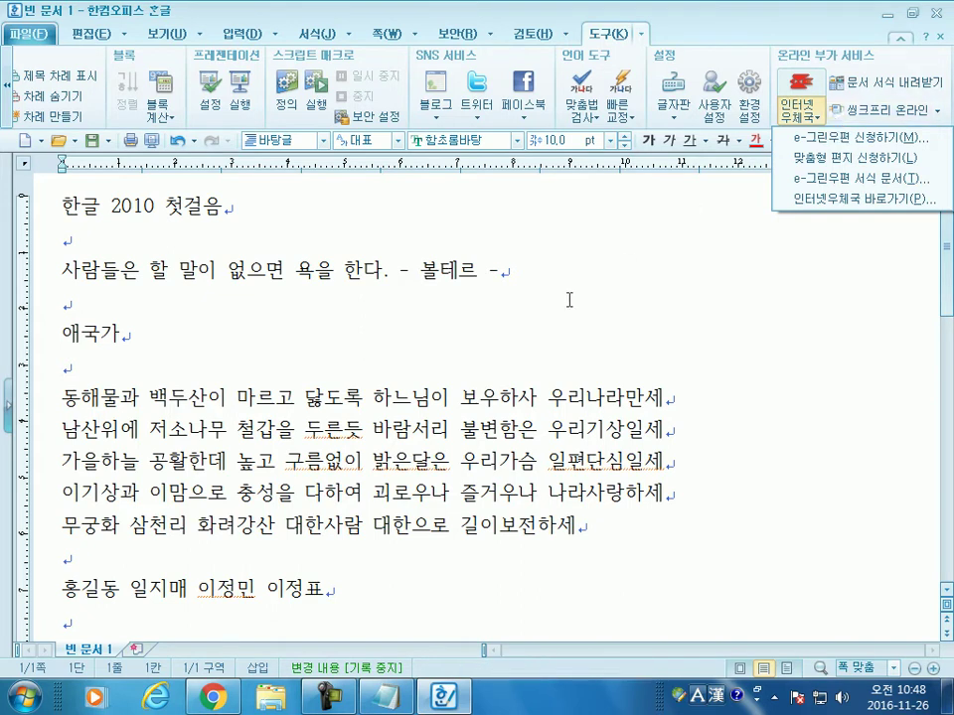
{"action": "left_click", "coordinate": [492, 330]}
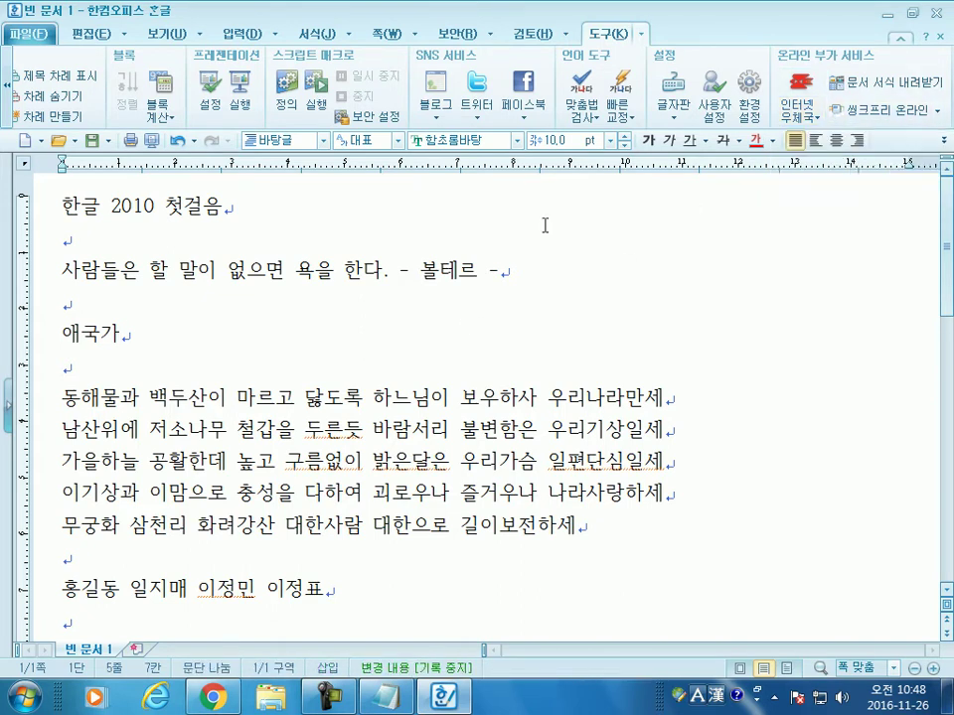
Step: Put the cursor under the title and browse Start > 모든 프로그램 > 한글과컴퓨터
{"action": "left_click", "coordinate": [533, 34]}
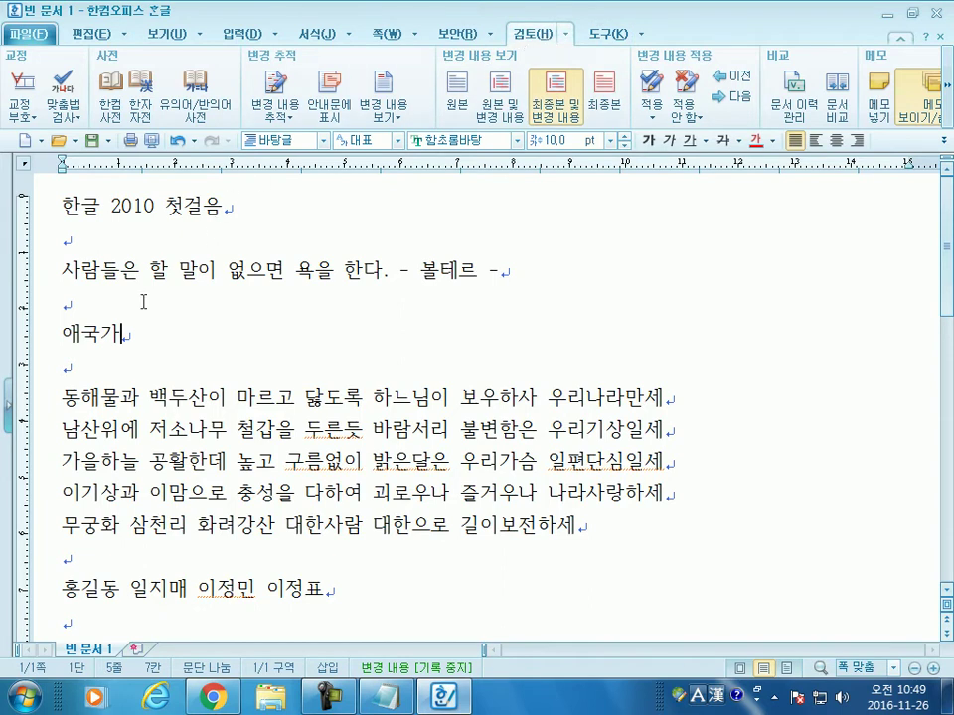
{"action": "left_click", "coordinate": [105, 239]}
{"action": "left_click", "coordinate": [39, 700]}
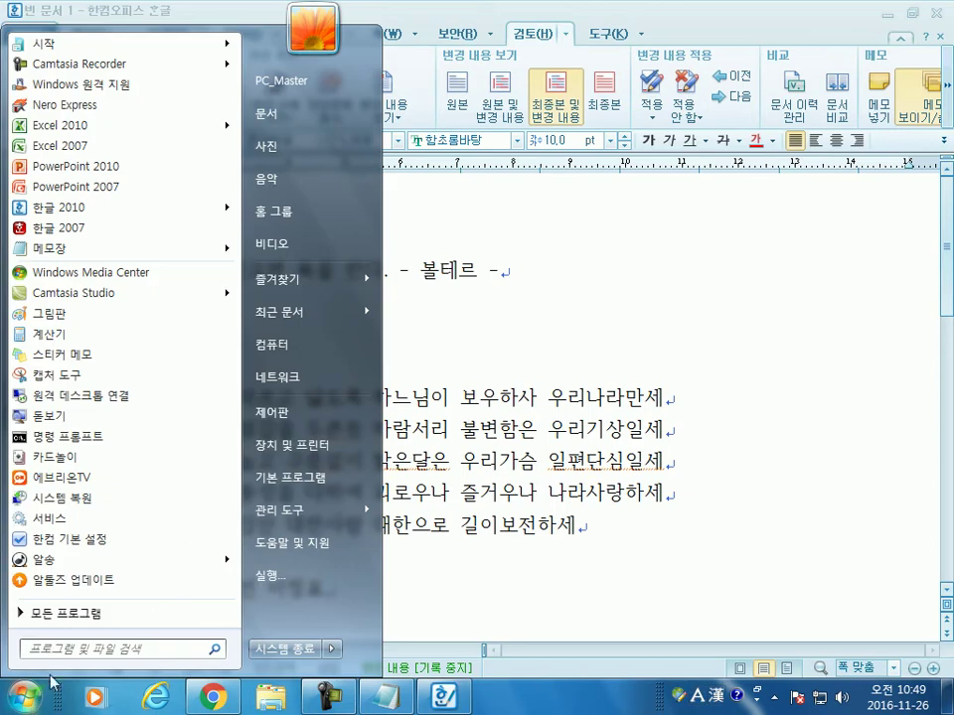
{"action": "left_click", "coordinate": [70, 623]}
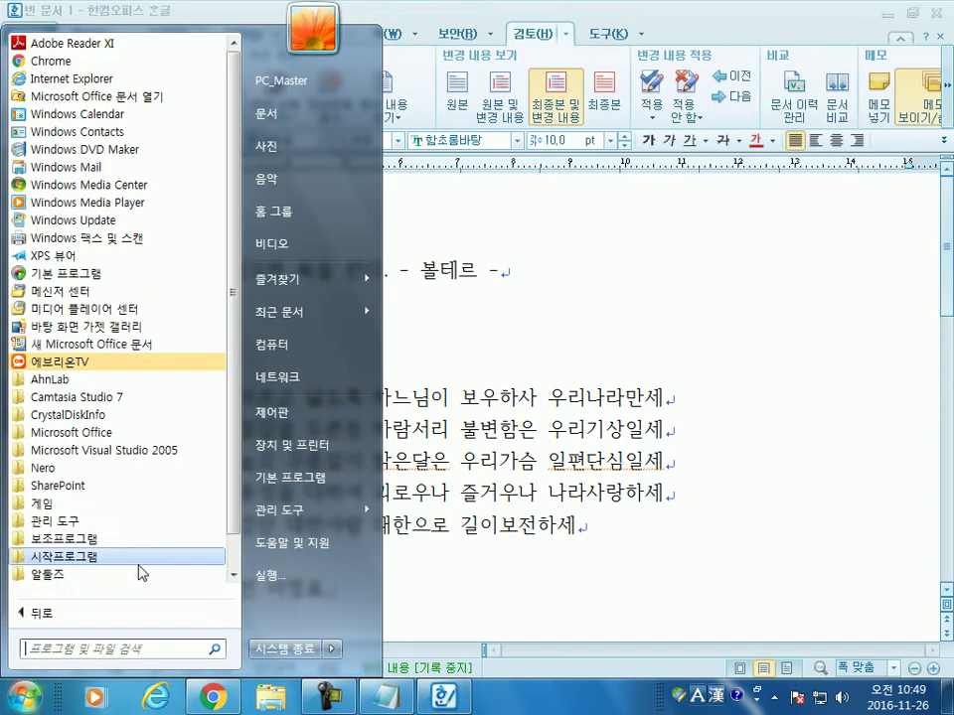
{"action": "scroll", "coordinate": [134, 571], "scroll_direction": "down", "scroll_amount": 1}
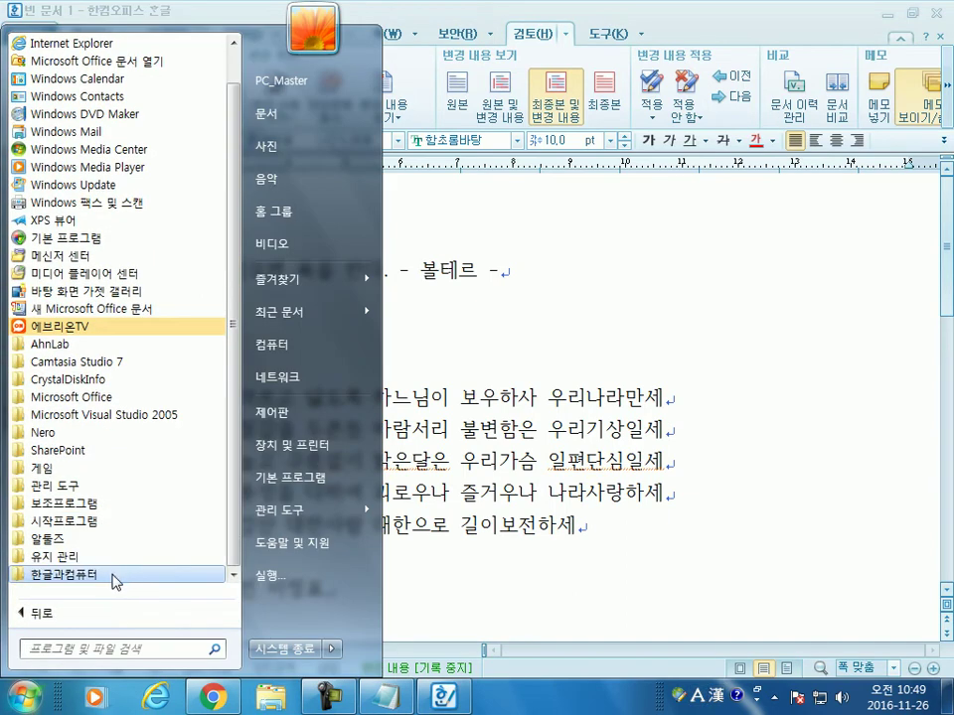
{"action": "left_click", "coordinate": [119, 576]}
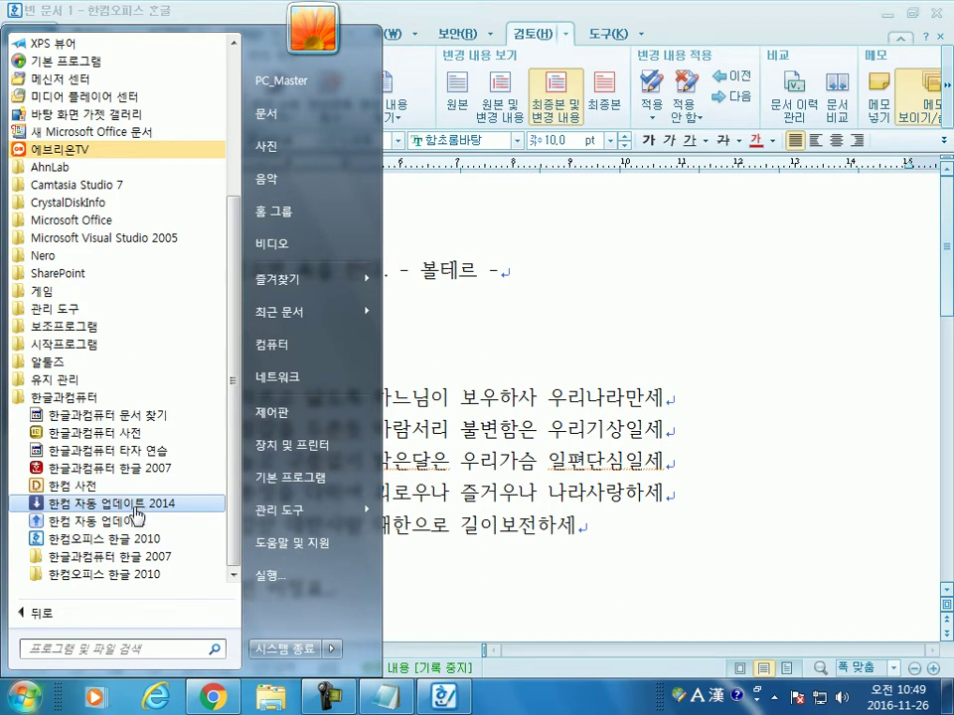
{"action": "left_click", "coordinate": [524, 362]}
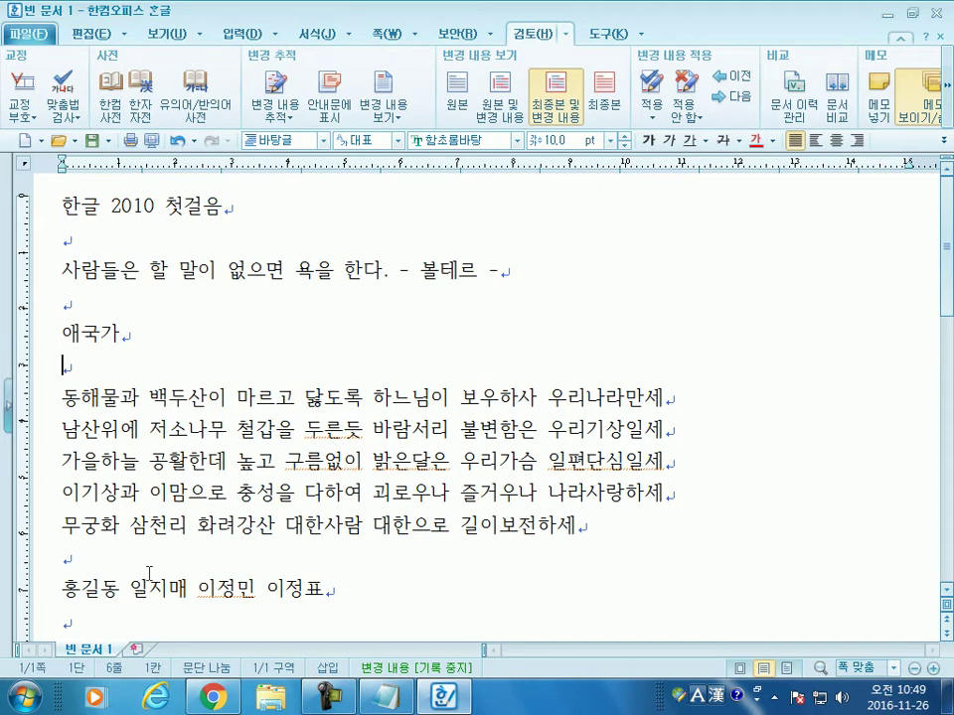
Step: Revisit the 한글과컴퓨터 Start menu folder, close the menu, and minimize the Hangul window
{"action": "left_click", "coordinate": [24, 697]}
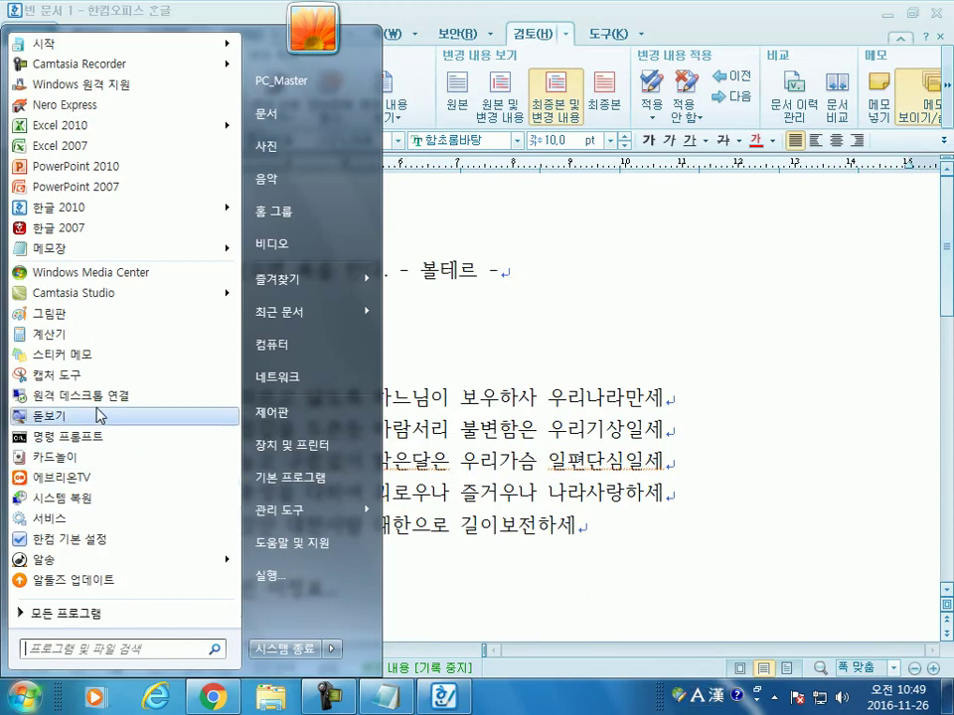
{"action": "left_click", "coordinate": [81, 614]}
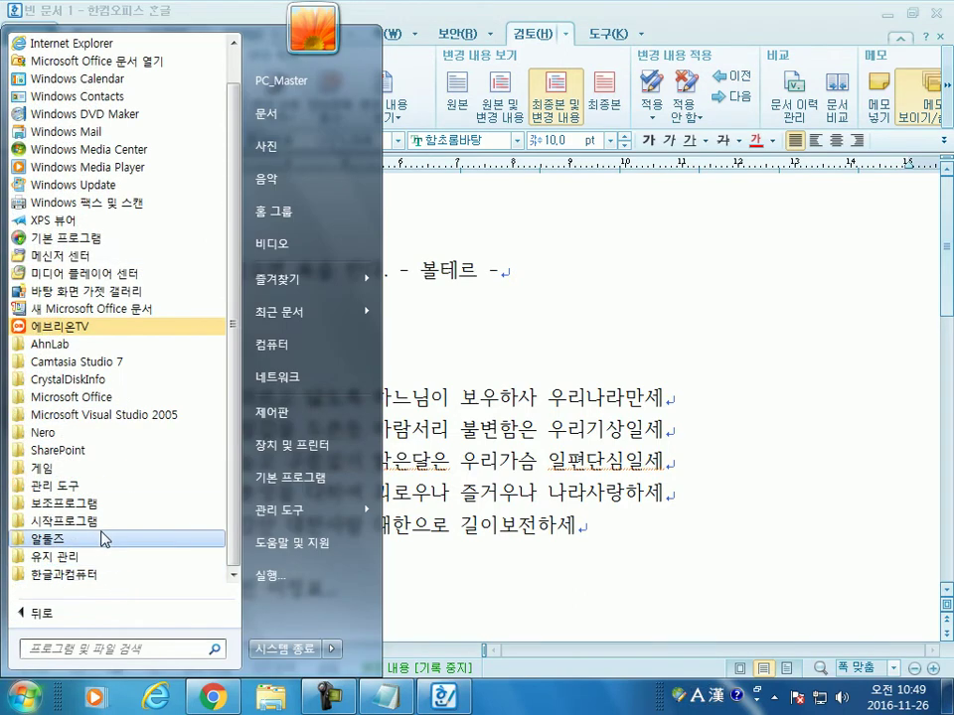
{"action": "left_click", "coordinate": [94, 574]}
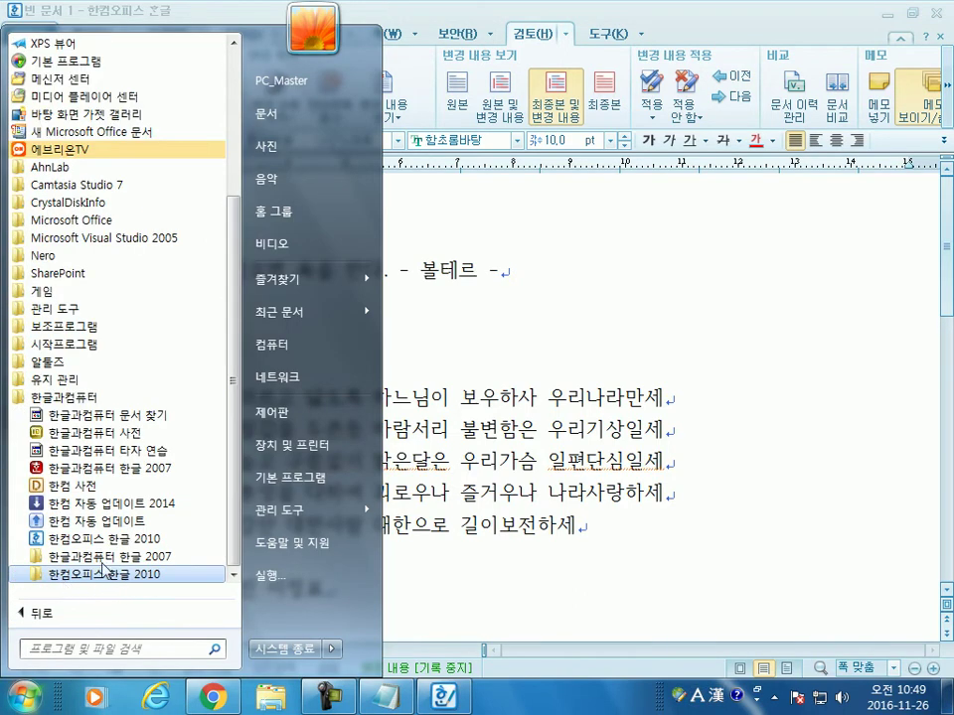
{"action": "left_click", "coordinate": [113, 504]}
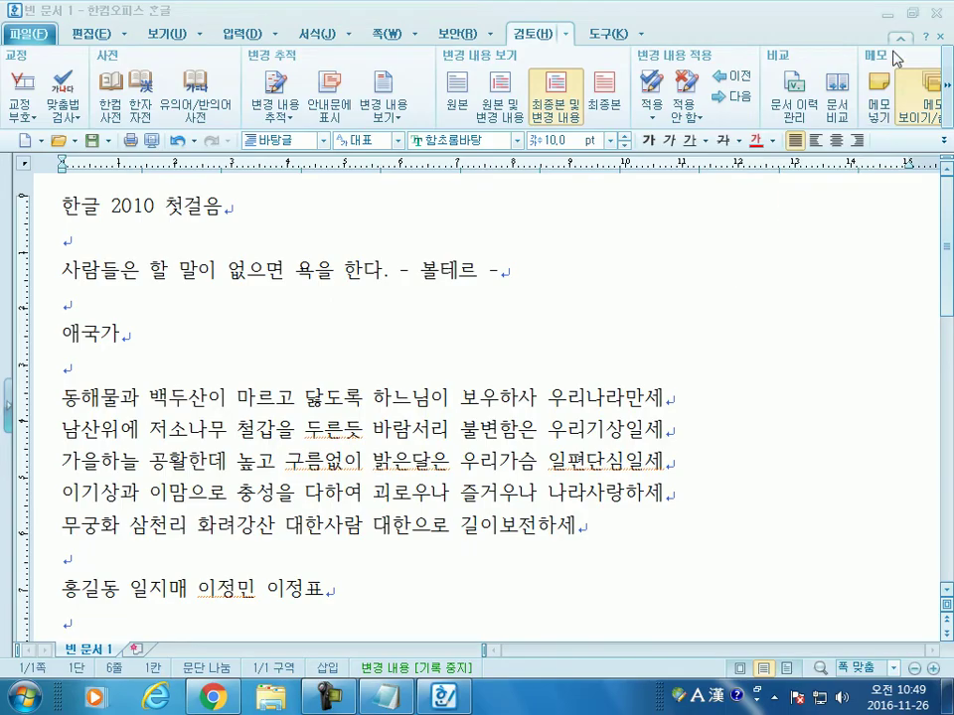
{"action": "left_click", "coordinate": [884, 13]}
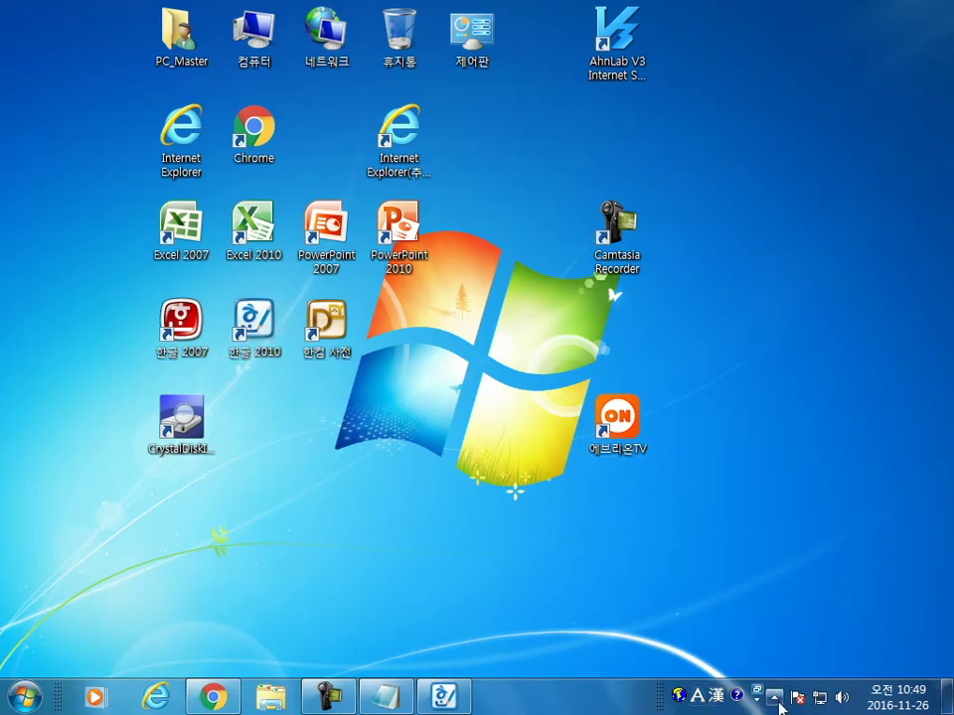
Step: Run 한컴 자동 업데이트 from the tray, confirm the latest version is installed, and close it
{"action": "left_click", "coordinate": [774, 696]}
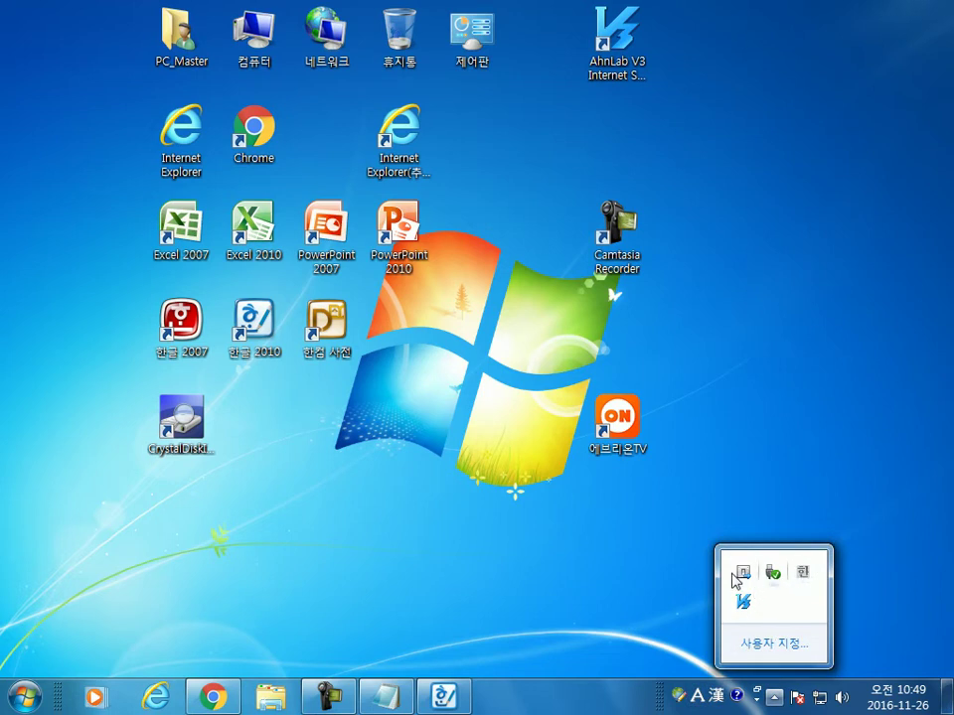
{"action": "left_click", "coordinate": [524, 537]}
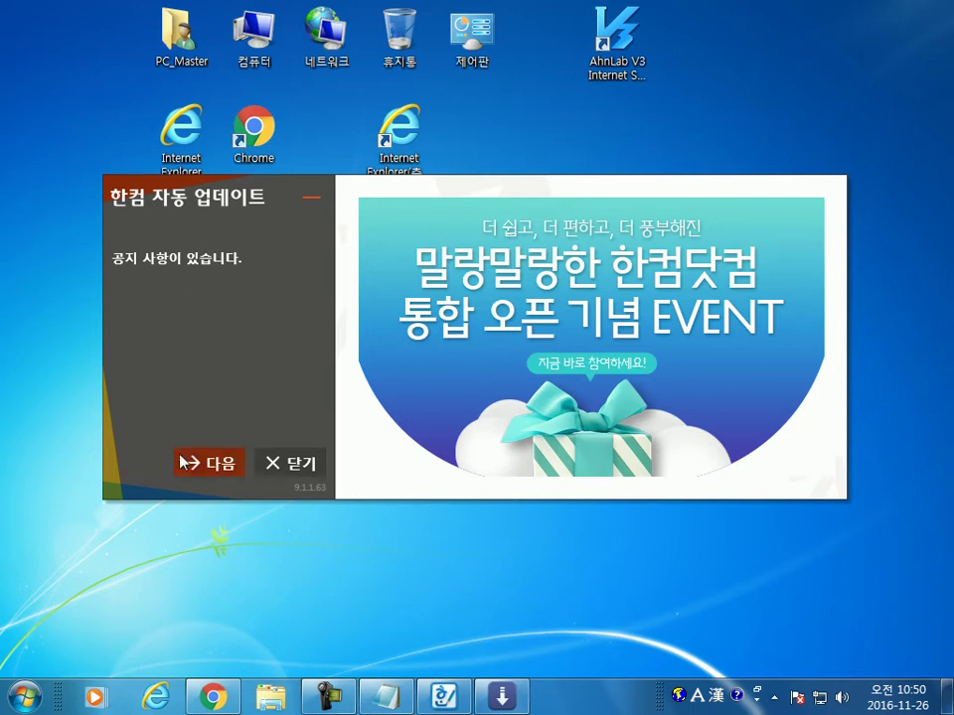
{"action": "left_click", "coordinate": [196, 464]}
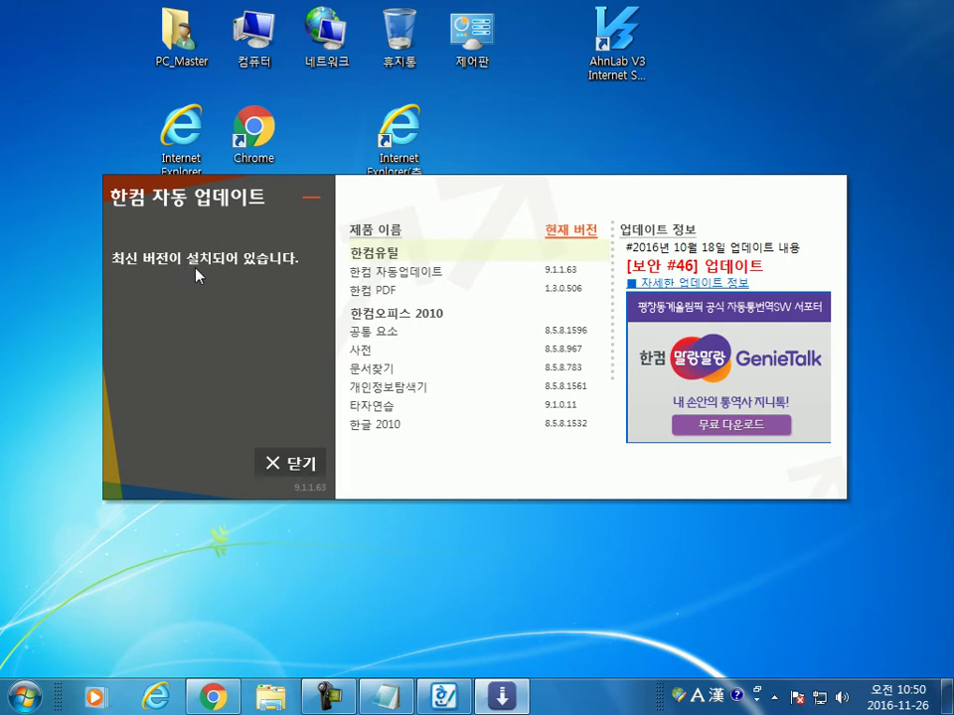
{"action": "left_click", "coordinate": [285, 467]}
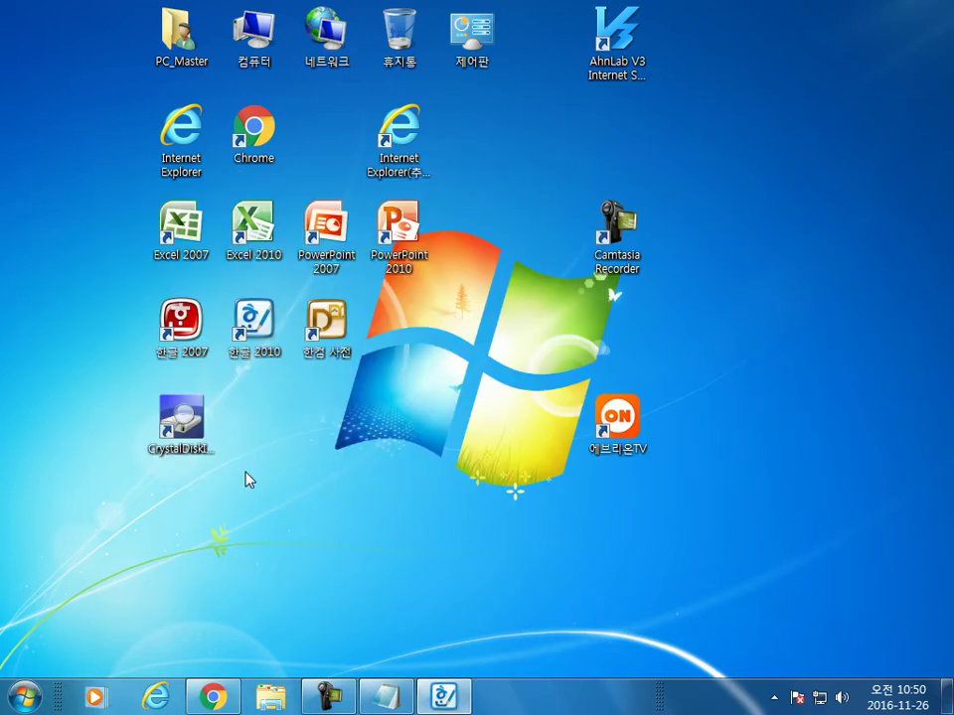
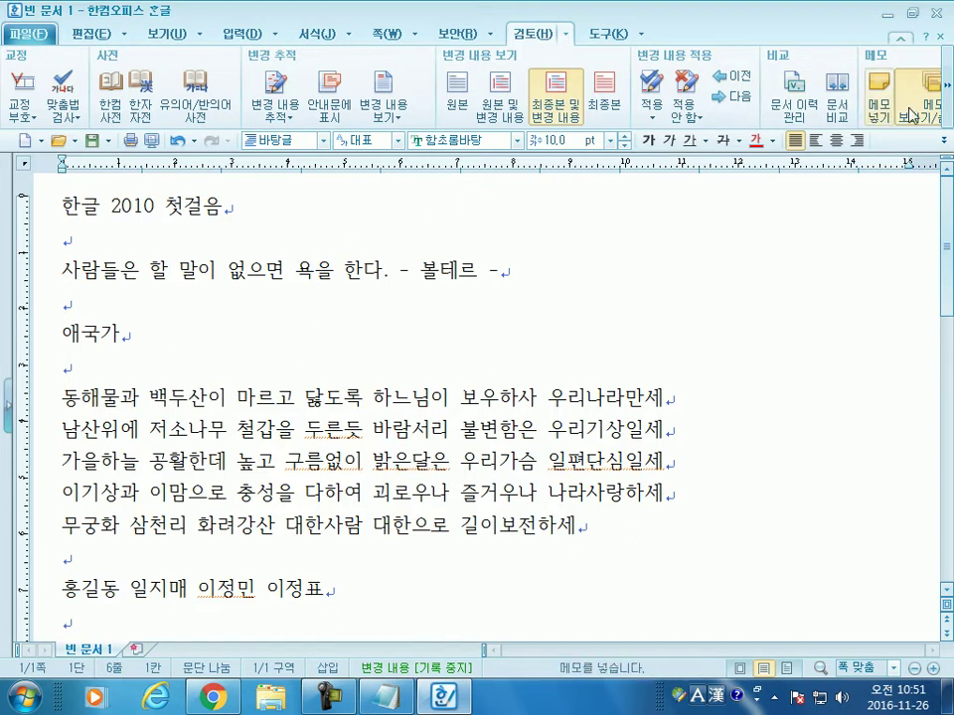
Step: Scroll through the remaining review and tool groups, then switch the ribbon to the 쪽 page layout tools
{"action": "left_click", "coordinate": [949, 109]}
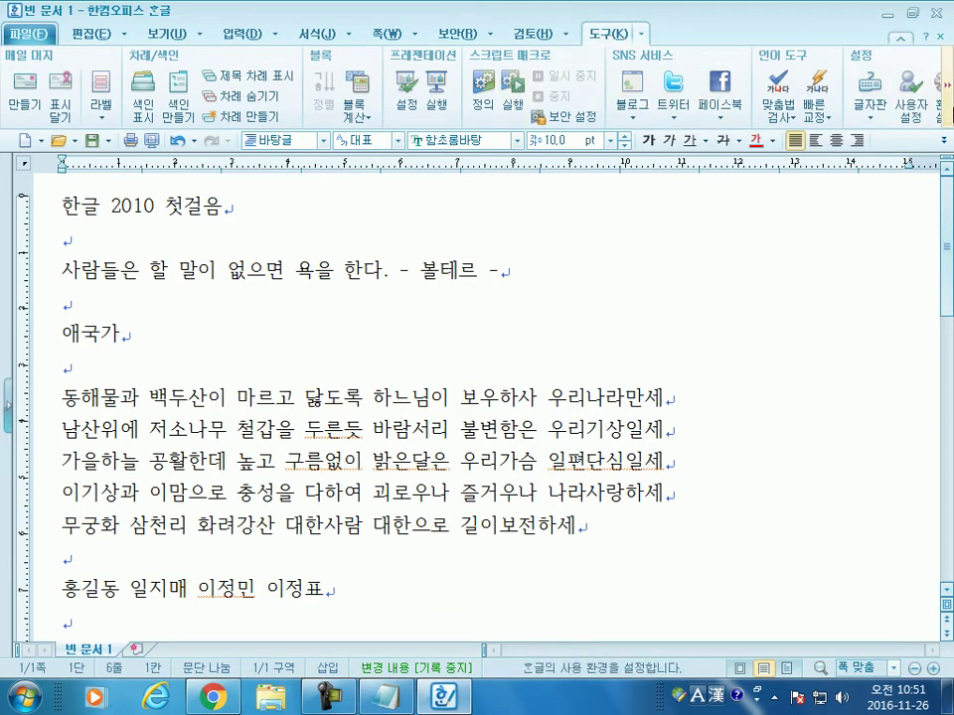
{"action": "left_click", "coordinate": [946, 85]}
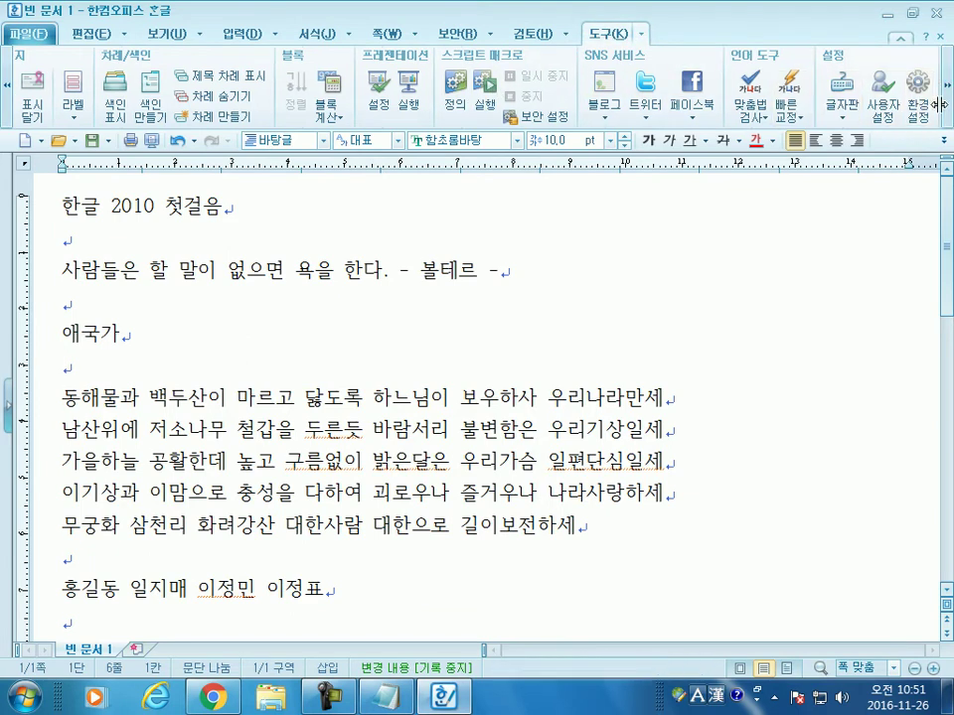
{"action": "left_click", "coordinate": [947, 109]}
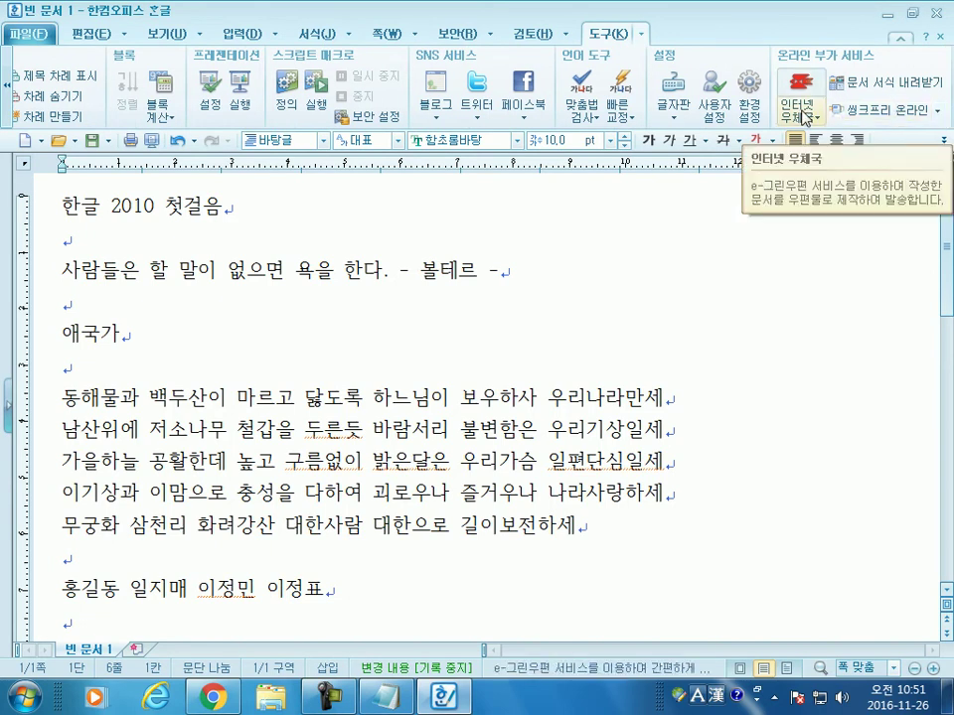
{"action": "left_click", "coordinate": [642, 36]}
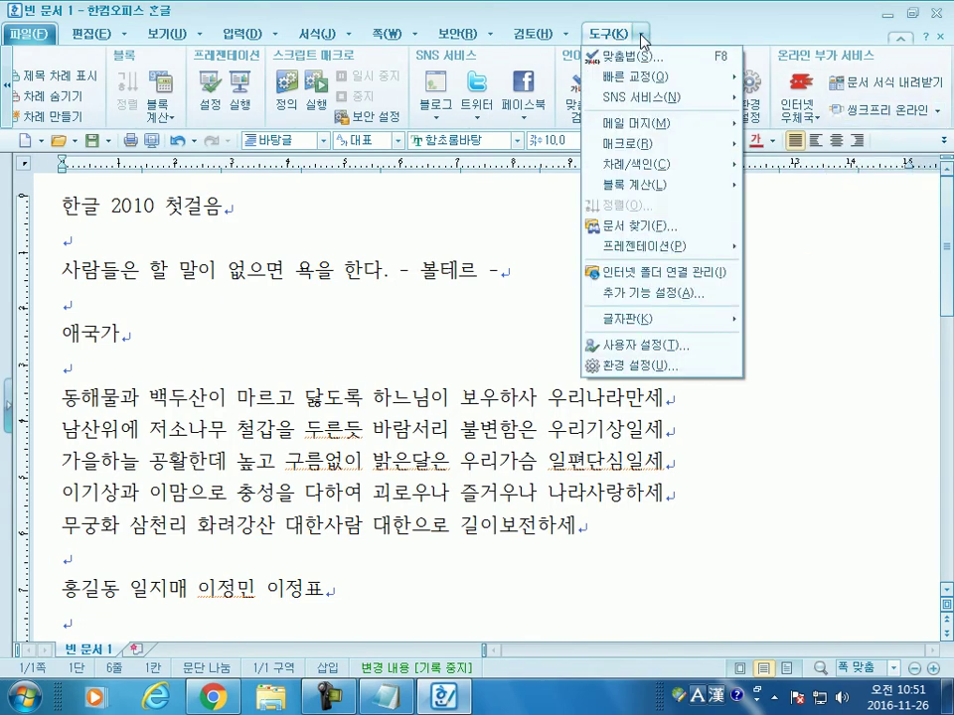
{"action": "mouse_move", "coordinate": [415, 38]}
{"action": "left_click", "coordinate": [381, 35]}
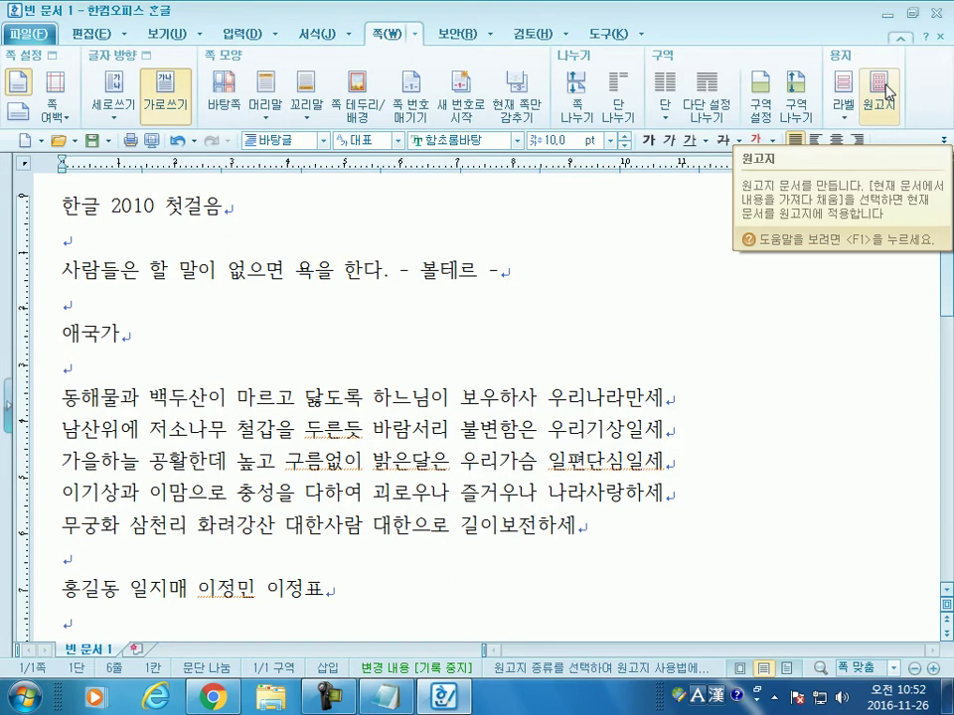
{"action": "left_click", "coordinate": [885, 91]}
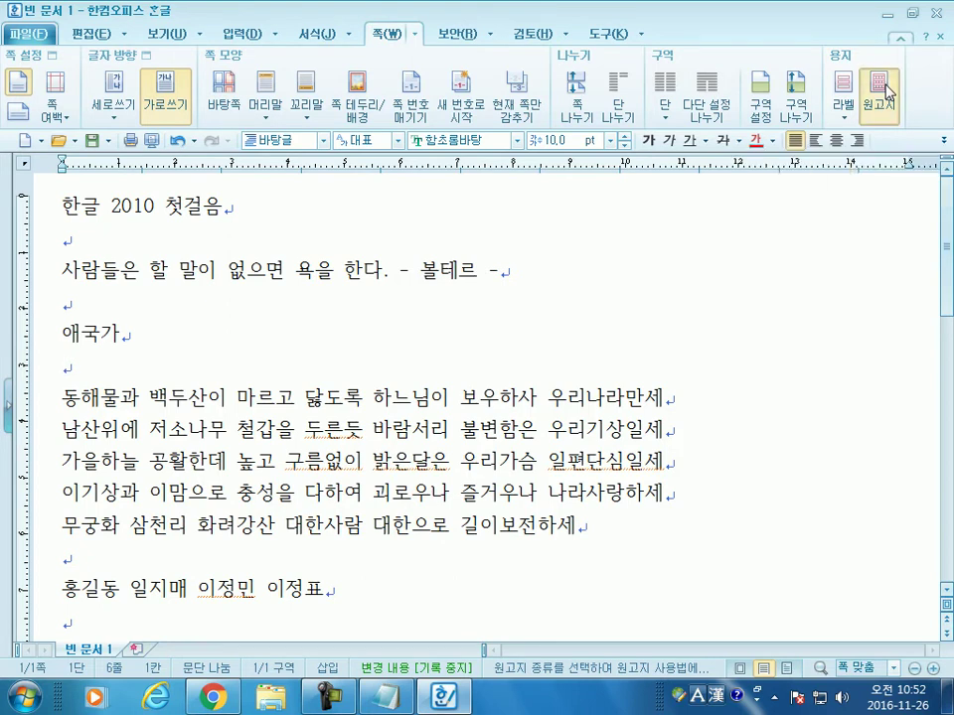
{"action": "left_click_drag", "start_coordinate": [502, 190], "coordinate": [465, 86]}
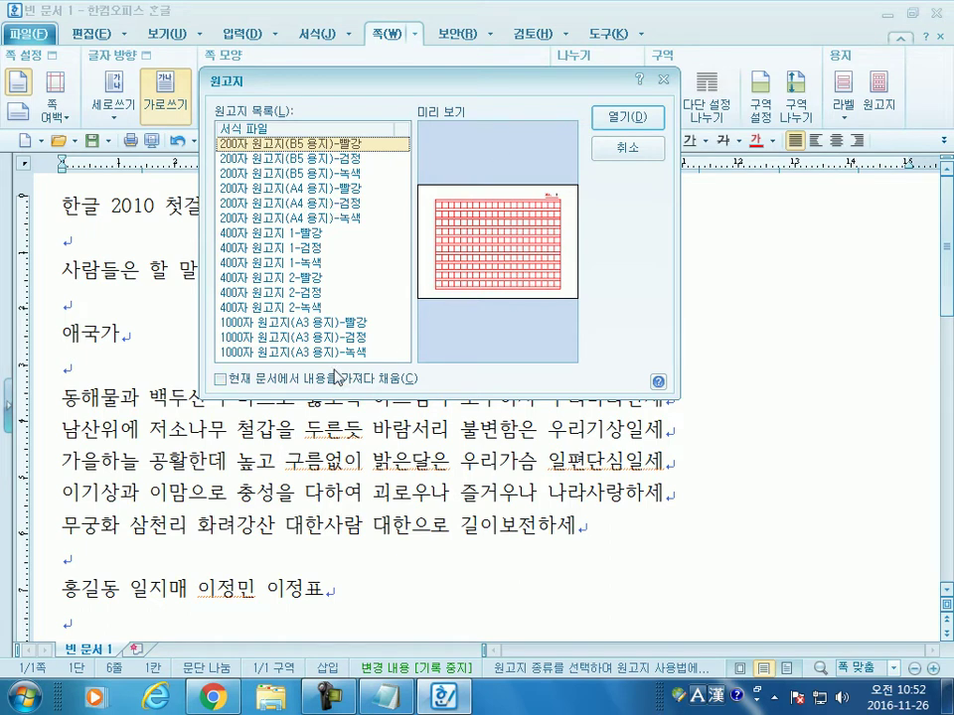
{"action": "left_click", "coordinate": [610, 129]}
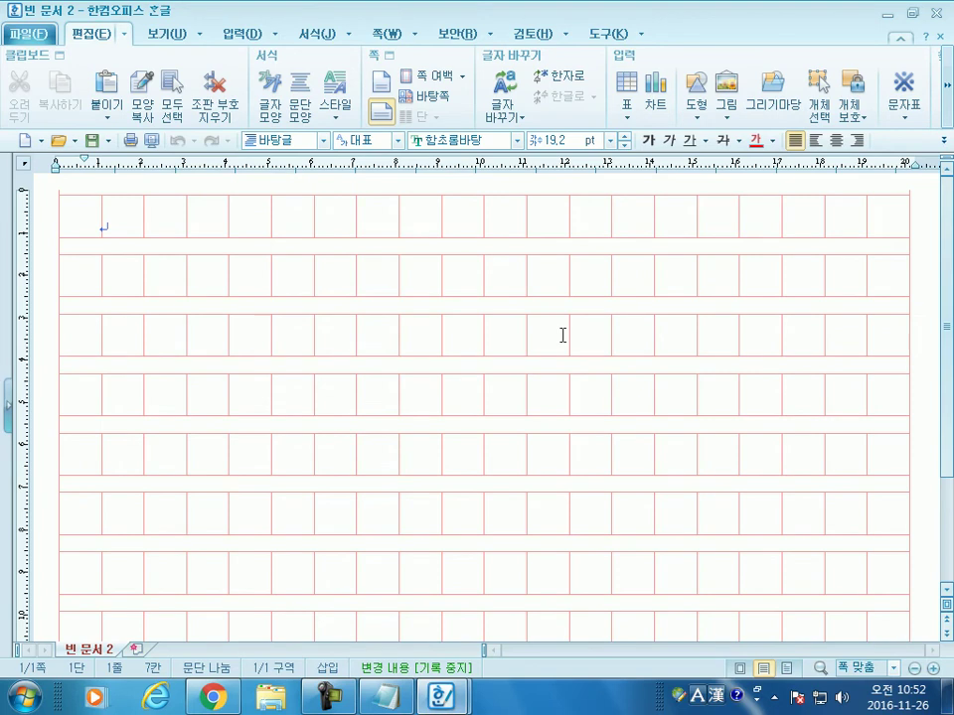
{"action": "left_click", "coordinate": [164, 32]}
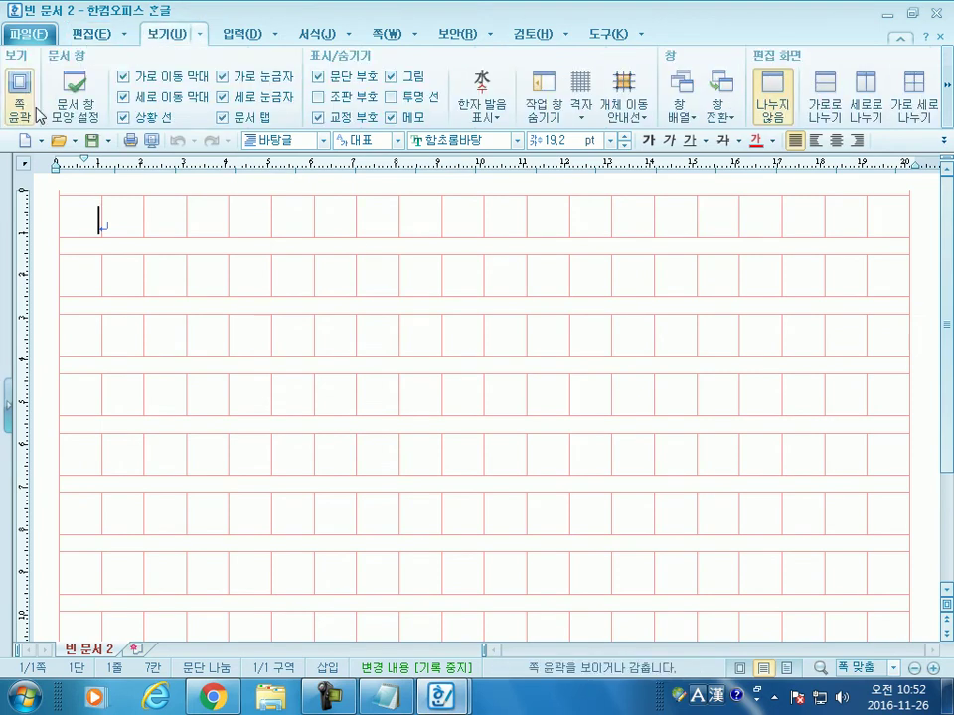
{"action": "left_click", "coordinate": [20, 99]}
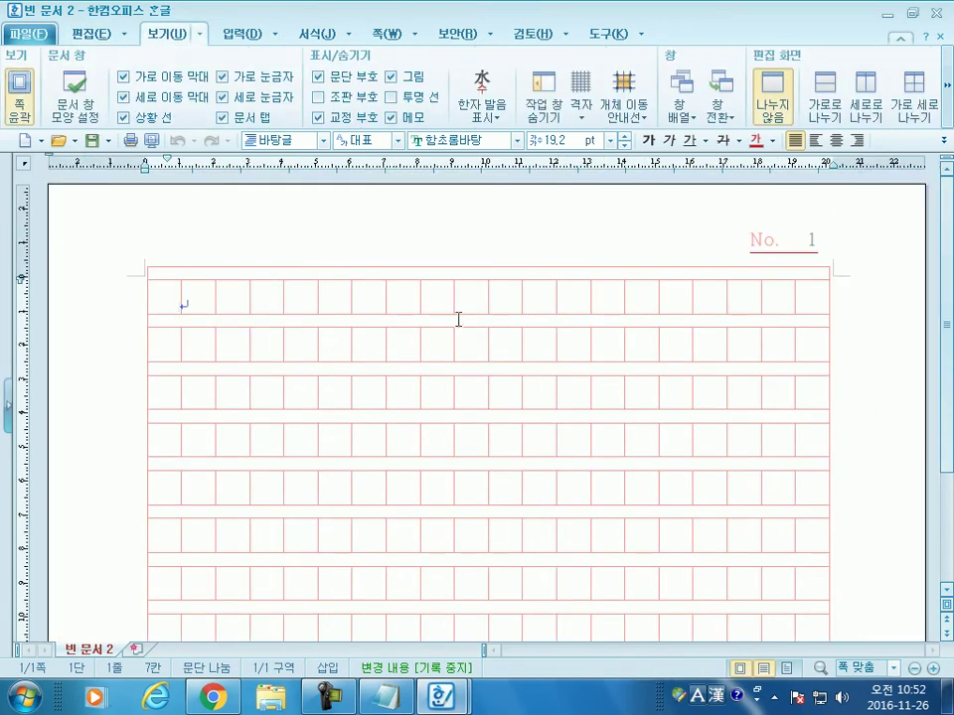
{"action": "left_click", "coordinate": [935, 15]}
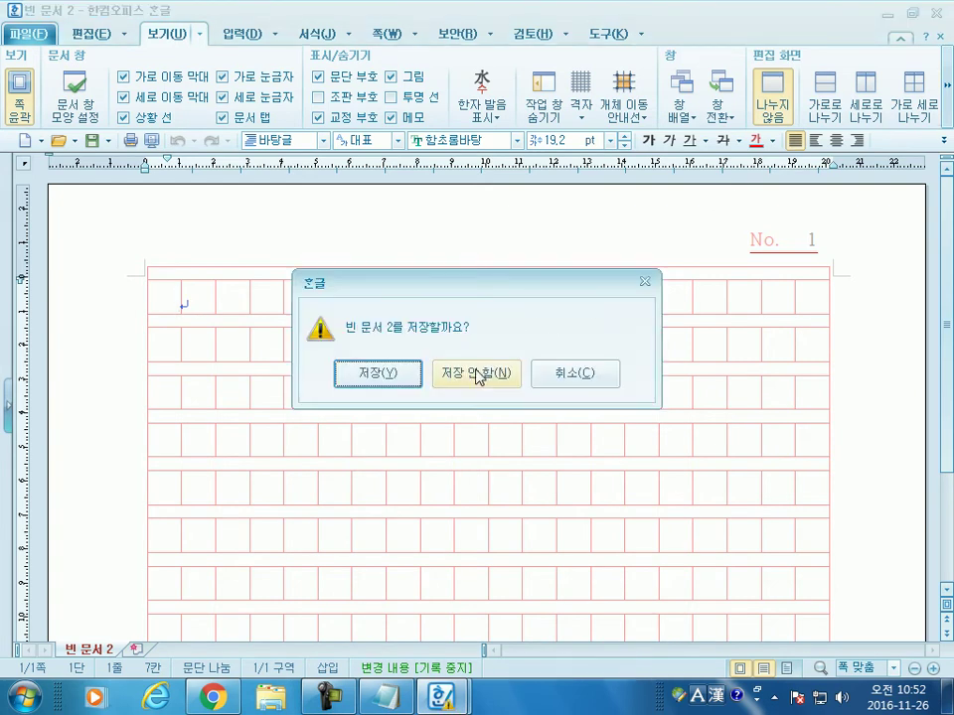
{"action": "left_click", "coordinate": [478, 375]}
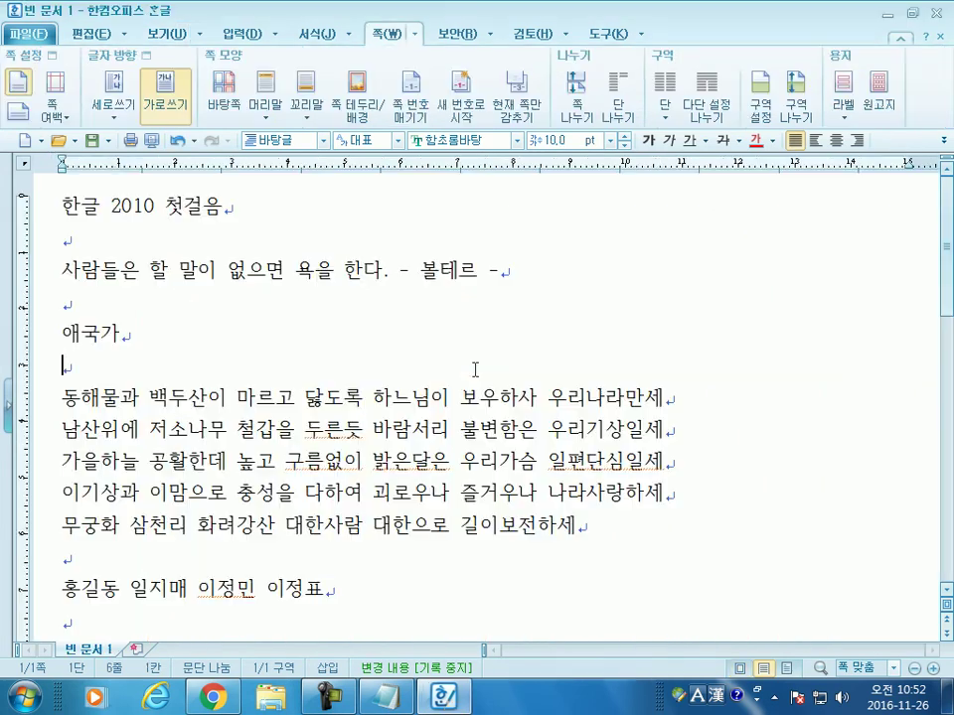
Step: Create a 원고지 manuscript-paper document filled with the current document's text (현재 문서에서 내용을 가져다 채움)
{"action": "left_click", "coordinate": [879, 89]}
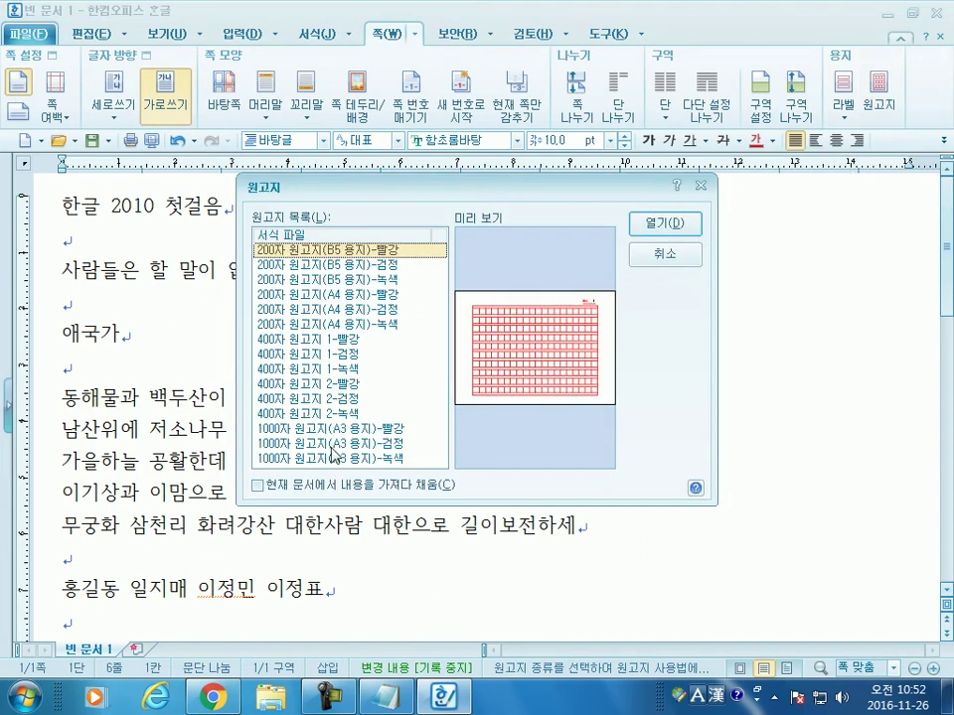
{"action": "left_click", "coordinate": [258, 487]}
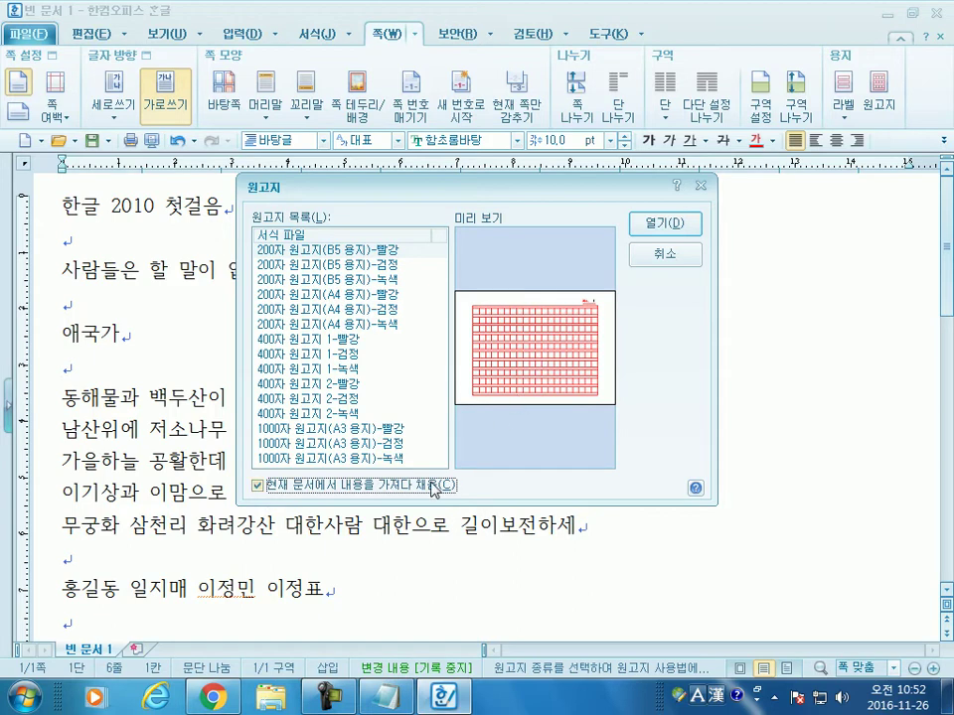
{"action": "left_click_drag", "start_coordinate": [387, 185], "coordinate": [398, 66]}
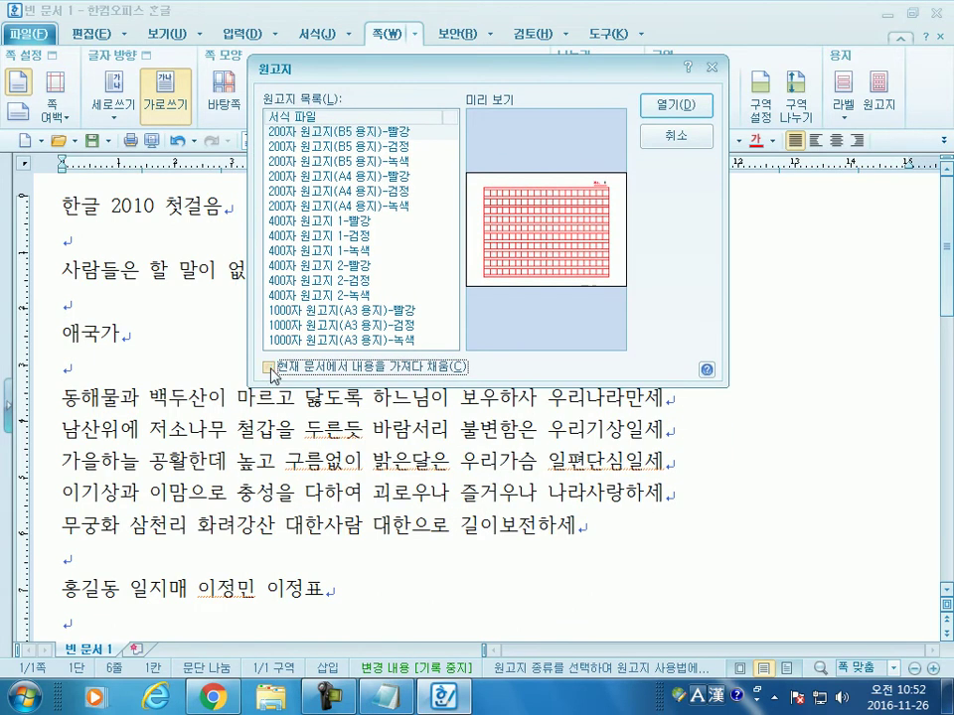
{"action": "left_click", "coordinate": [672, 105]}
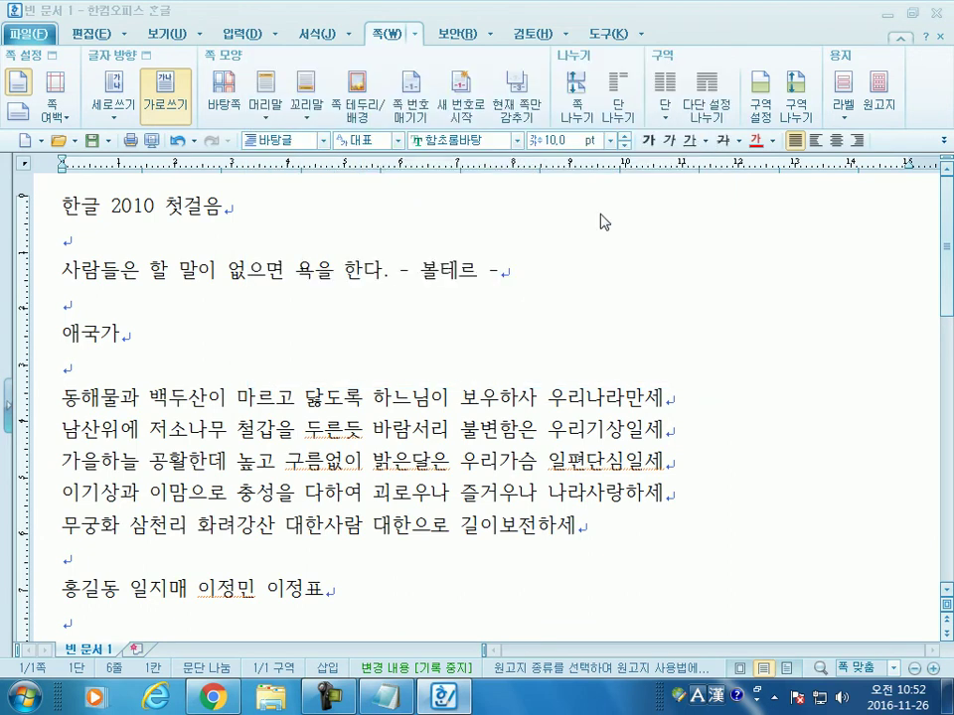
{"action": "scroll", "coordinate": [397, 408], "scroll_direction": "down", "scroll_amount": 2}
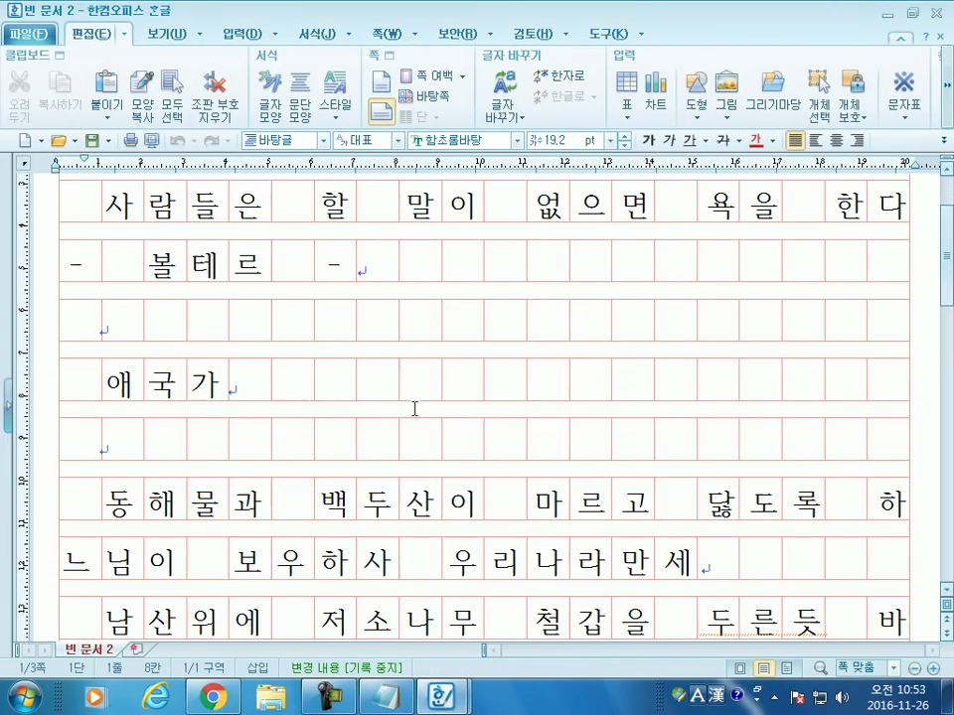
Step: Turn on 쪽 윤곽 view to see whole manuscript pages with their margins
{"action": "left_click", "coordinate": [171, 32]}
{"action": "left_click", "coordinate": [31, 85]}
{"action": "scroll", "coordinate": [354, 390], "scroll_direction": "down", "scroll_amount": 5}
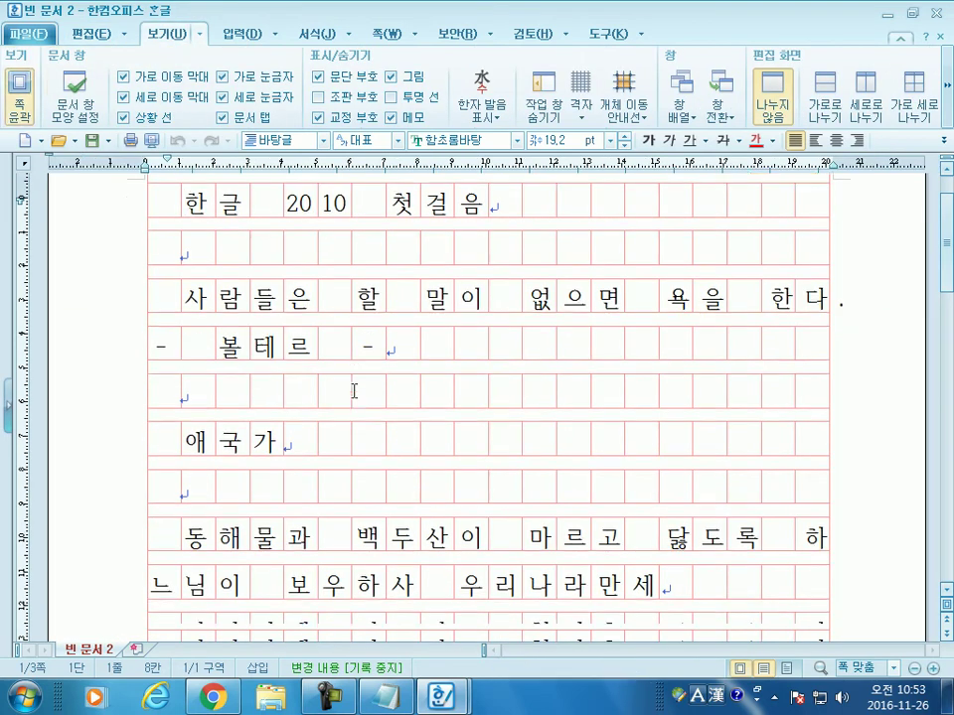
{"action": "scroll", "coordinate": [355, 392], "scroll_direction": "down", "scroll_amount": 8}
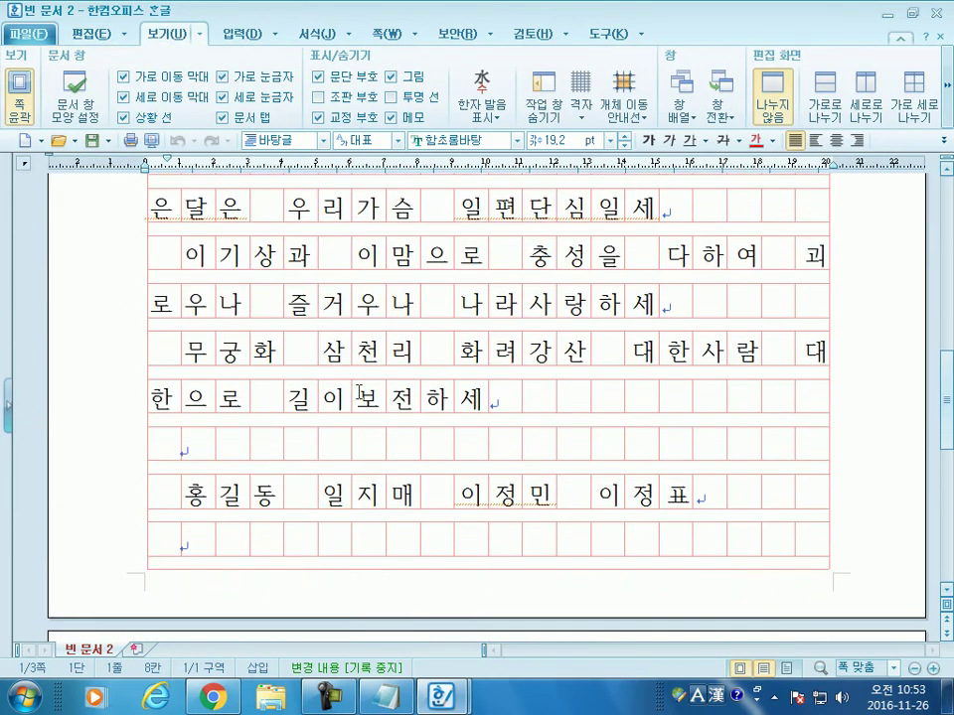
{"action": "scroll", "coordinate": [359, 392], "scroll_direction": "down", "scroll_amount": 3}
{"action": "scroll", "coordinate": [359, 391], "scroll_direction": "up", "scroll_amount": 2}
Step: Delete the empty row after 홍길동 so the manuscript ends at two pages
{"action": "left_click", "coordinate": [192, 328]}
{"action": "key", "text": "BackSpace"}
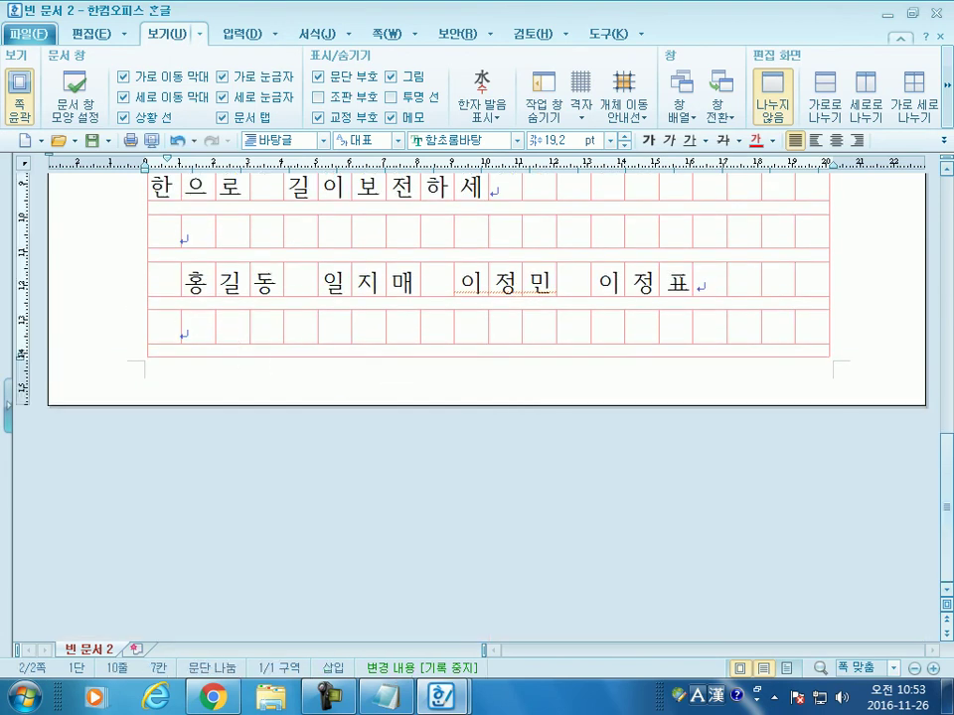
{"action": "scroll", "coordinate": [242, 333], "scroll_direction": "up", "scroll_amount": 20}
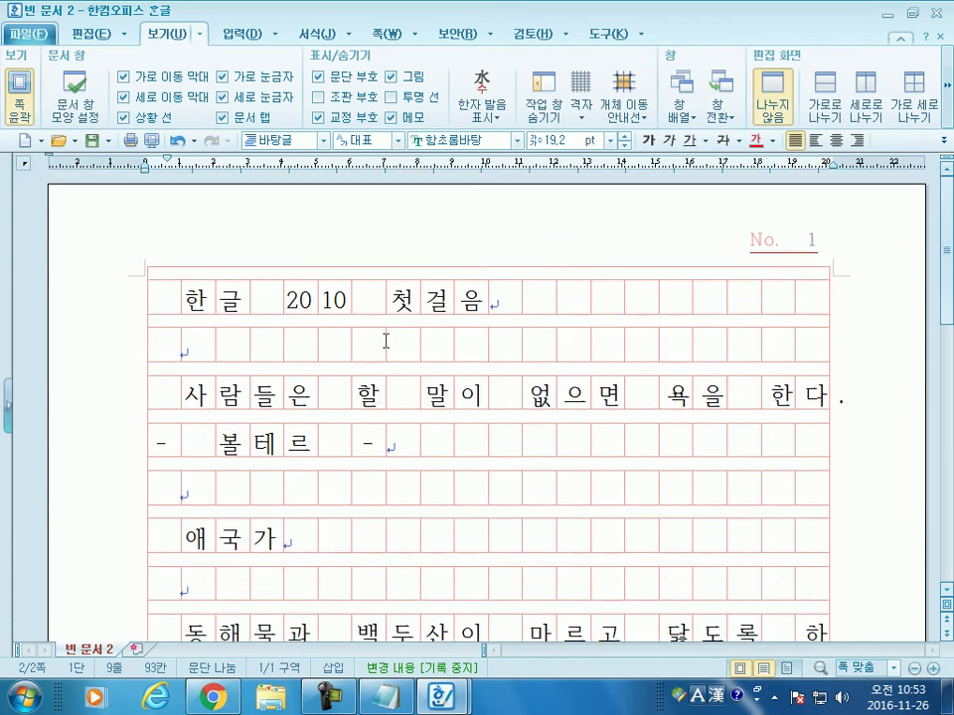
{"action": "scroll", "coordinate": [387, 340], "scroll_direction": "down", "scroll_amount": 8}
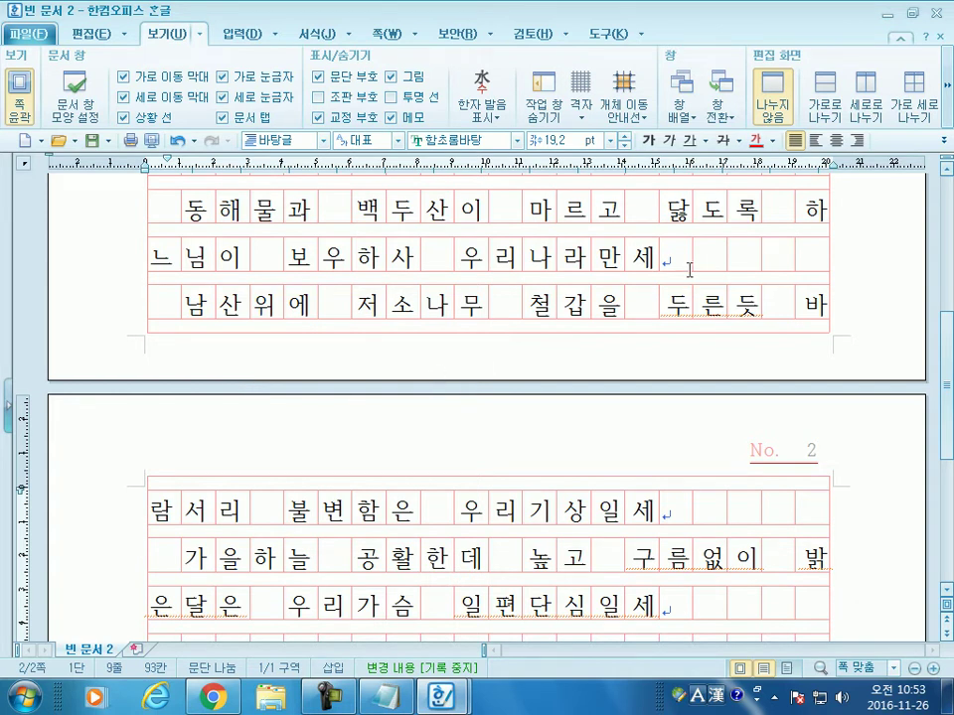
{"action": "scroll", "coordinate": [681, 265], "scroll_direction": "up", "scroll_amount": 6}
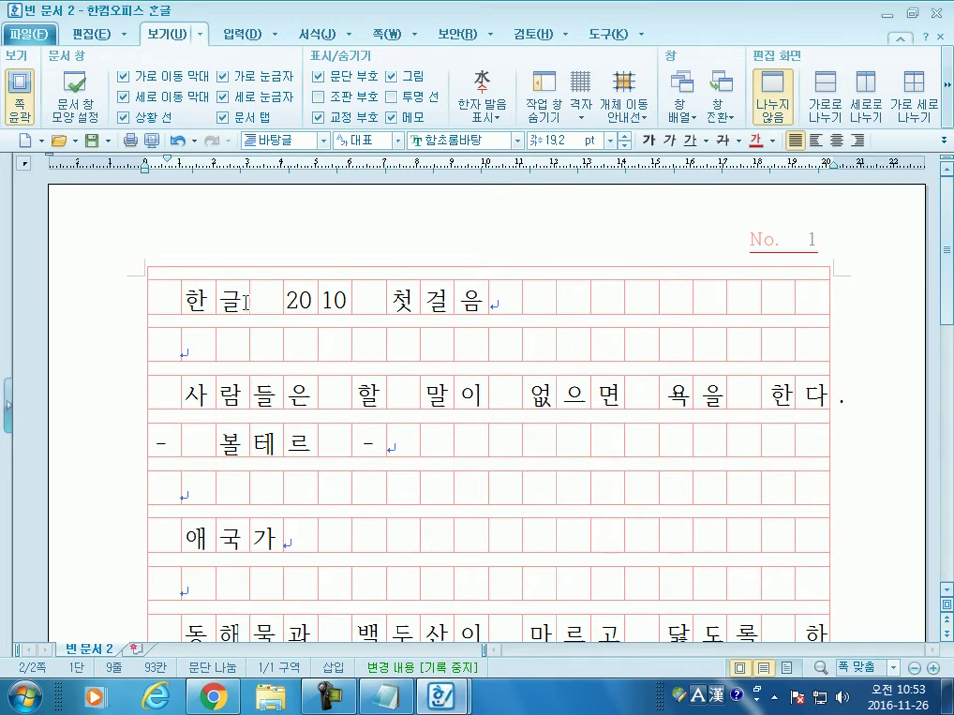
{"action": "scroll", "coordinate": [256, 298], "scroll_direction": "down", "scroll_amount": 1}
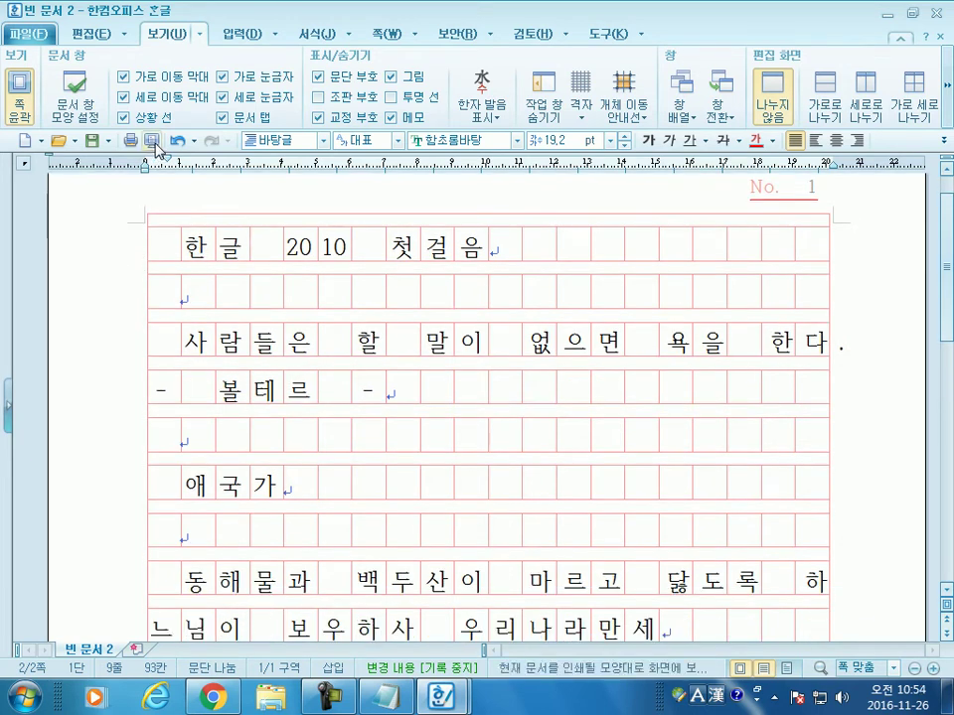
Step: Check the manuscript document in print preview, then return to editing view
{"action": "left_click", "coordinate": [151, 140]}
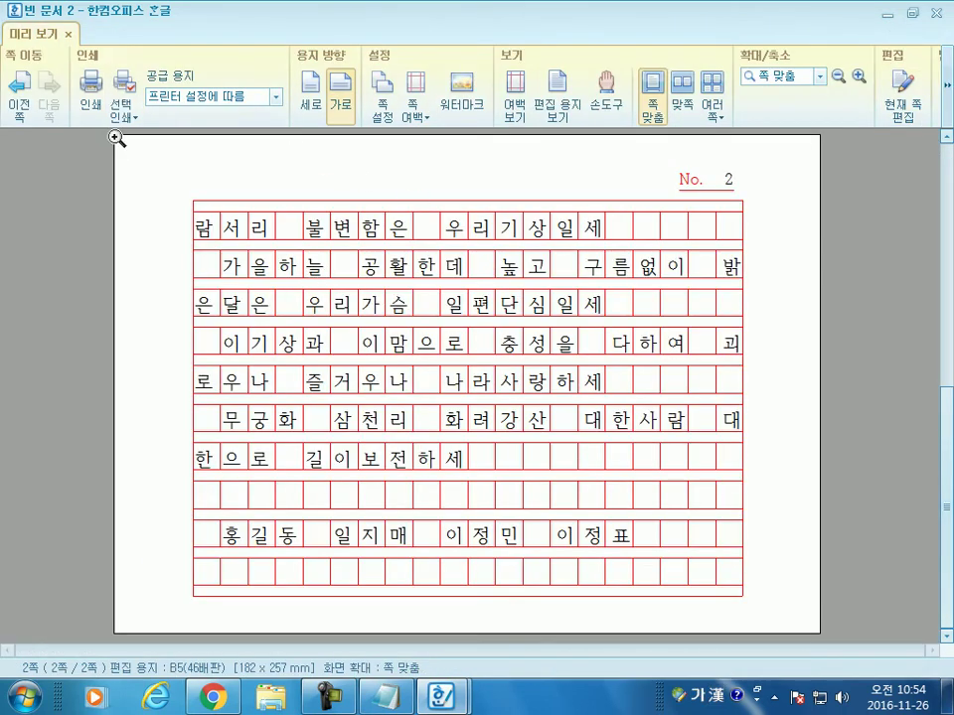
{"action": "key", "text": "Escape"}
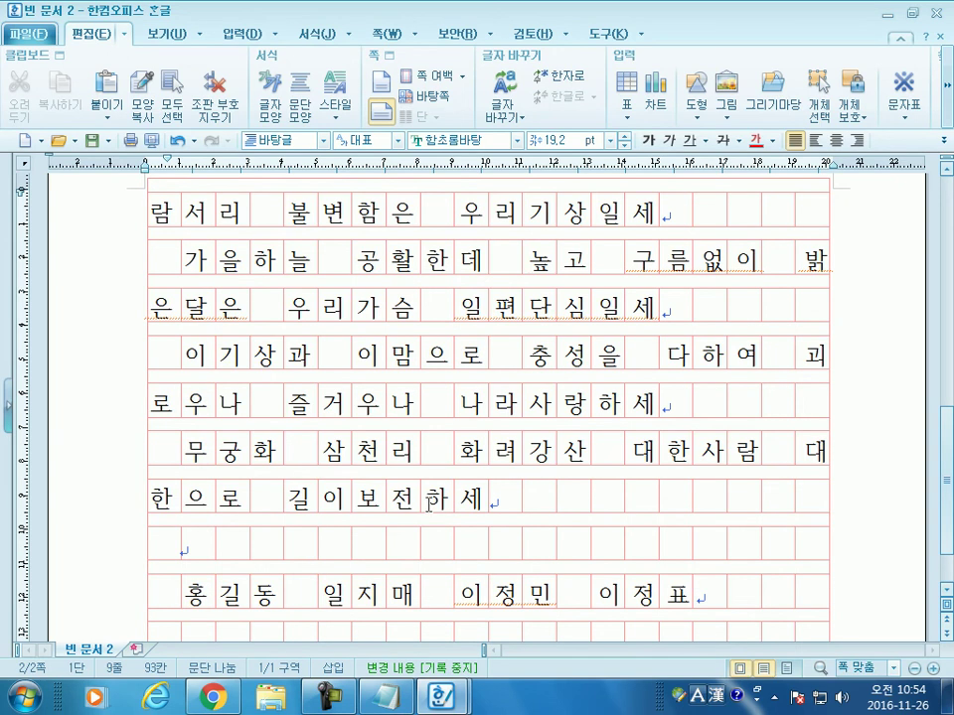
{"action": "scroll", "coordinate": [425, 440], "scroll_direction": "up", "scroll_amount": 3}
{"action": "scroll", "coordinate": [264, 464], "scroll_direction": "up", "scroll_amount": 3}
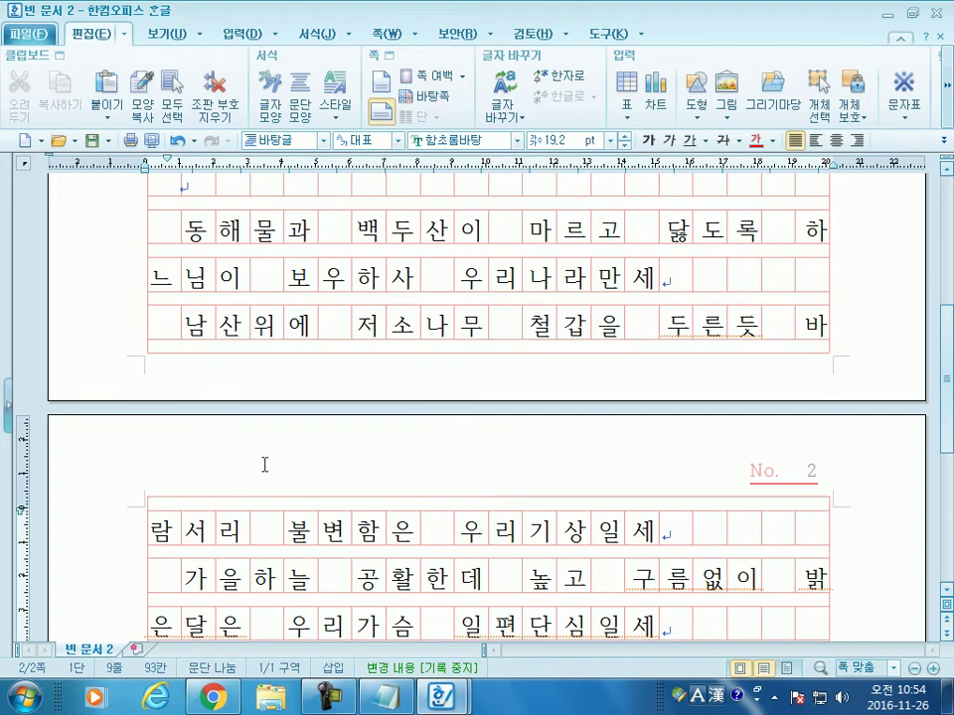
{"action": "scroll", "coordinate": [265, 464], "scroll_direction": "up", "scroll_amount": 7}
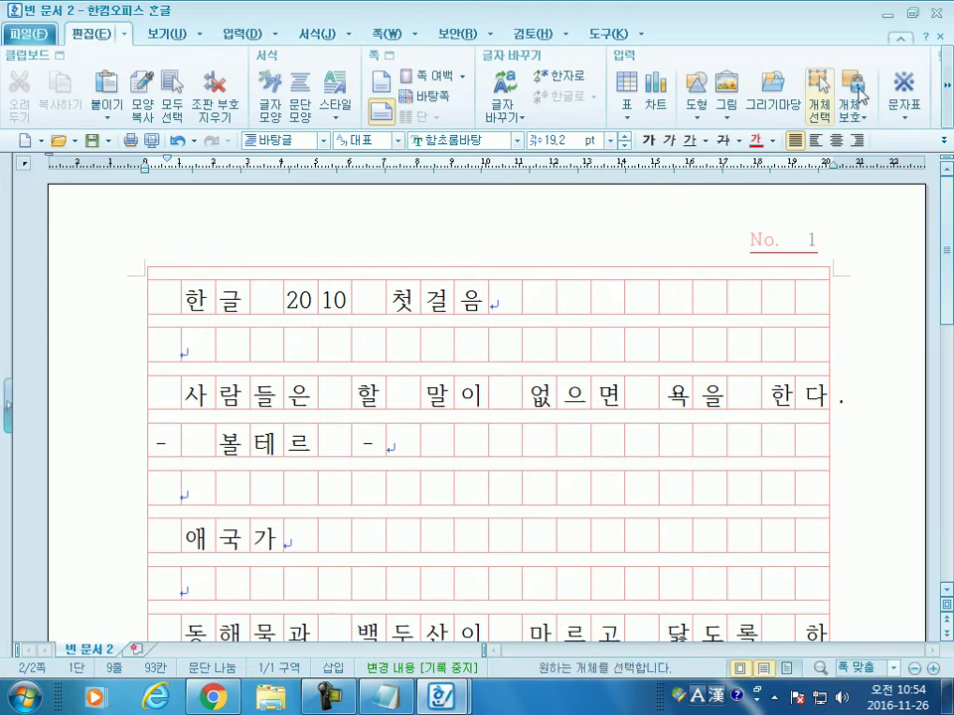
Step: Close 빈 문서 2 without saving, then close the blank 빈 문서 3
{"action": "left_click", "coordinate": [940, 39]}
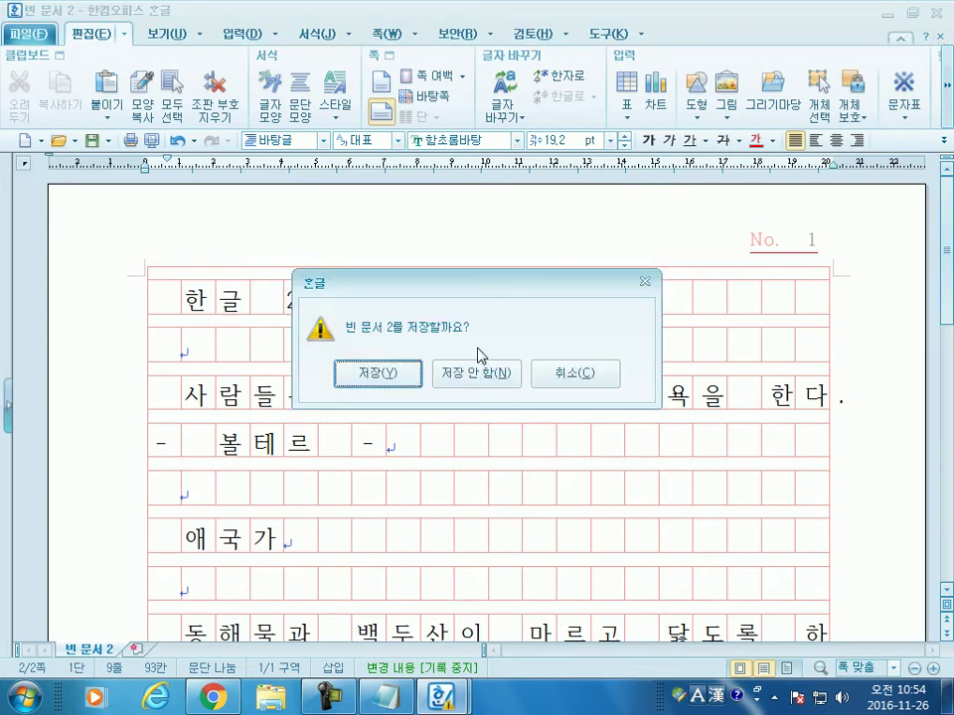
{"action": "left_click", "coordinate": [475, 374]}
{"action": "left_click", "coordinate": [940, 37]}
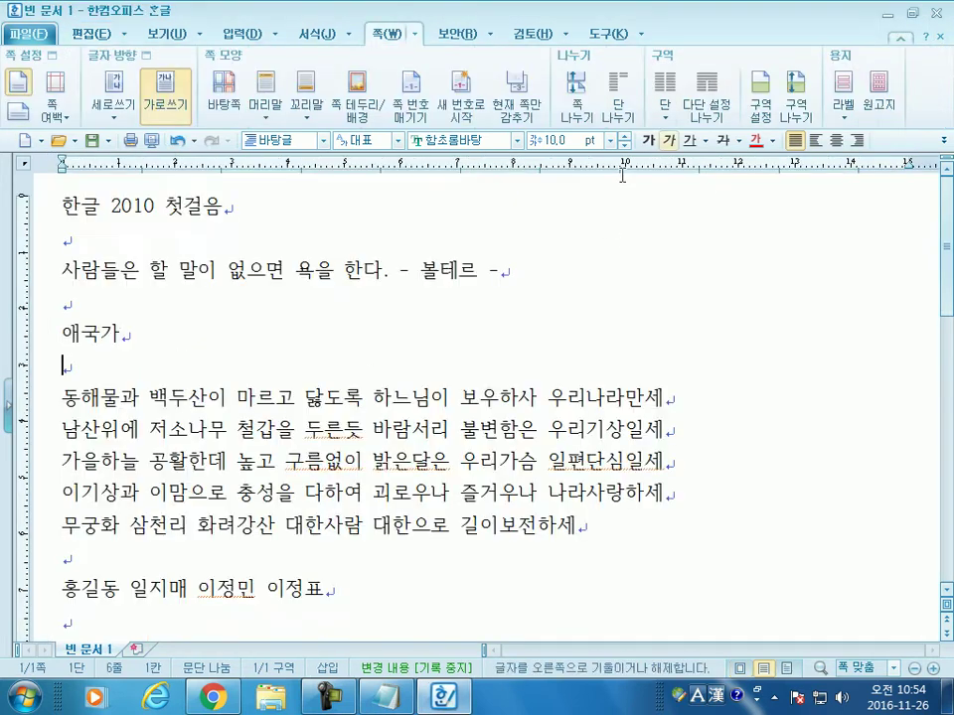
Step: Briefly select the lyrics from 동해물과 to 이정표, then scroll up to the 한글 2010 첫걸음 title
{"action": "scroll", "coordinate": [159, 343], "scroll_direction": "down", "scroll_amount": 3}
{"action": "scroll", "coordinate": [119, 318], "scroll_direction": "up", "scroll_amount": 3}
{"action": "left_click_drag", "start_coordinate": [119, 310], "coordinate": [360, 492]}
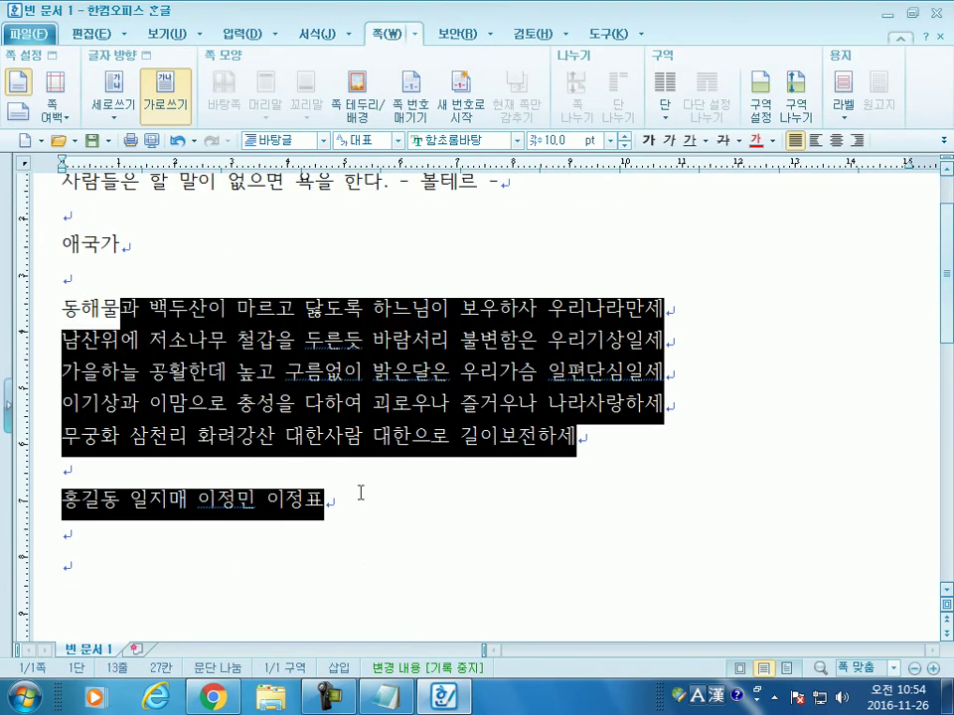
{"action": "left_click", "coordinate": [257, 447]}
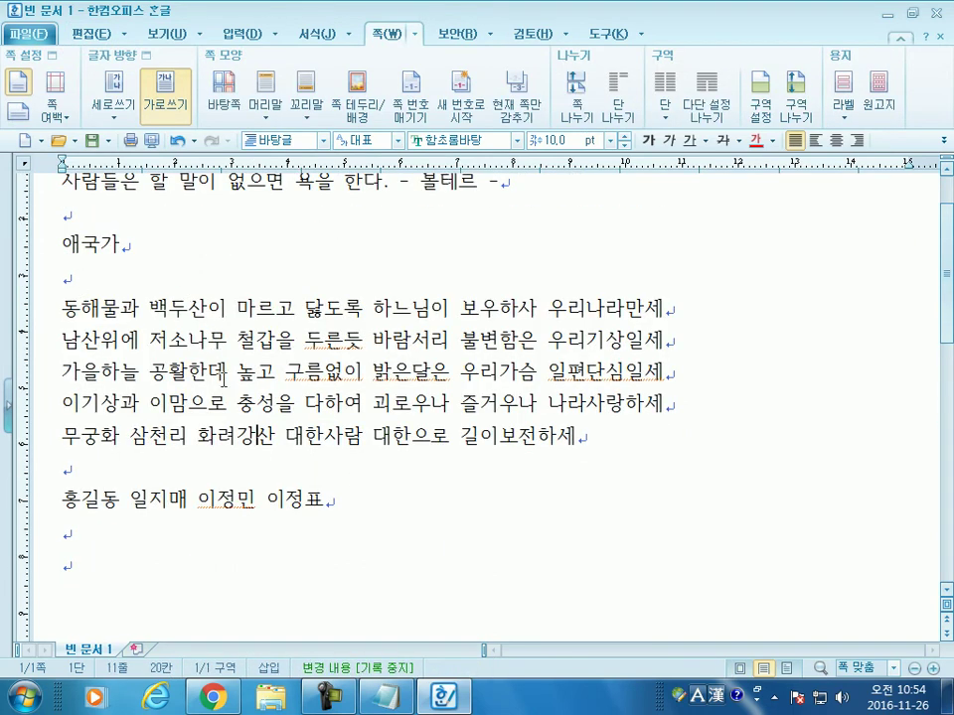
{"action": "scroll", "coordinate": [256, 380], "scroll_direction": "up", "scroll_amount": 1}
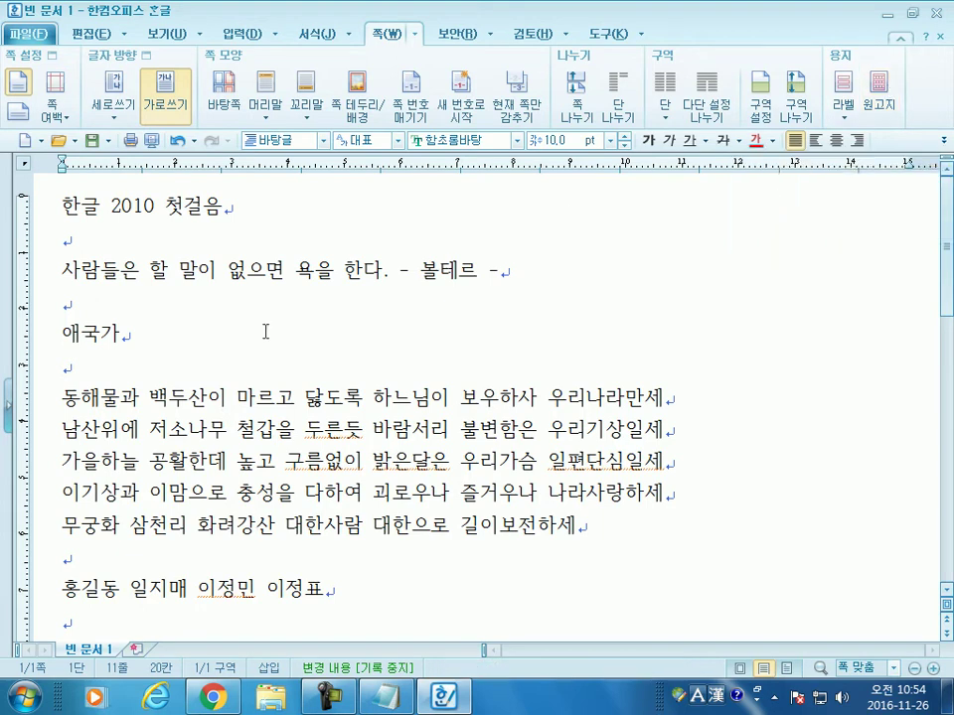
{"action": "left_click", "coordinate": [44, 42]}
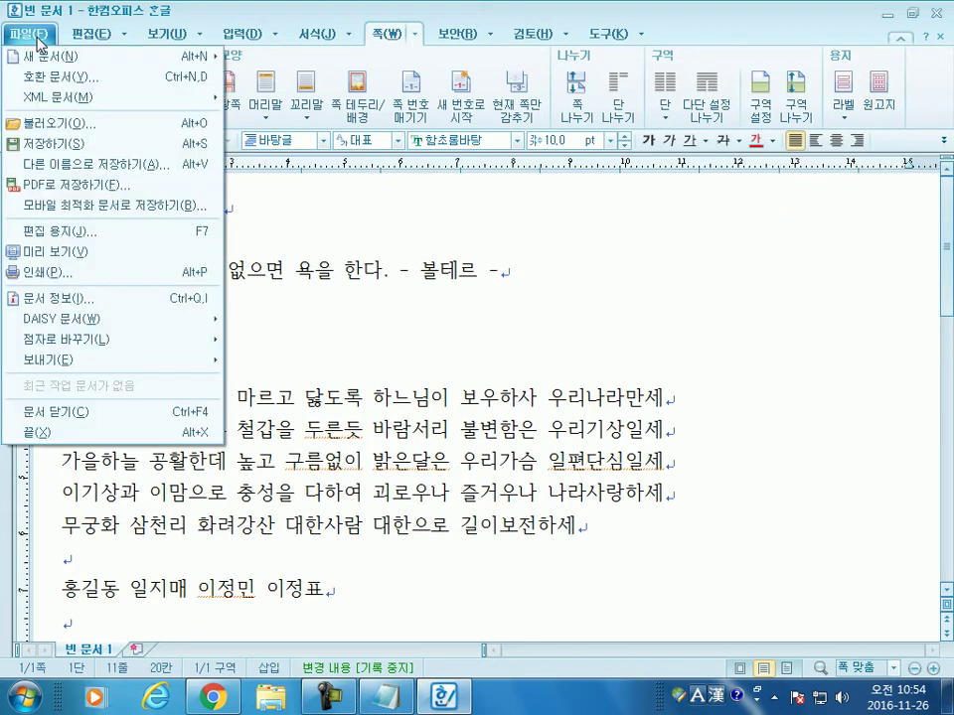
{"action": "left_click", "coordinate": [39, 40]}
{"action": "left_click", "coordinate": [39, 40]}
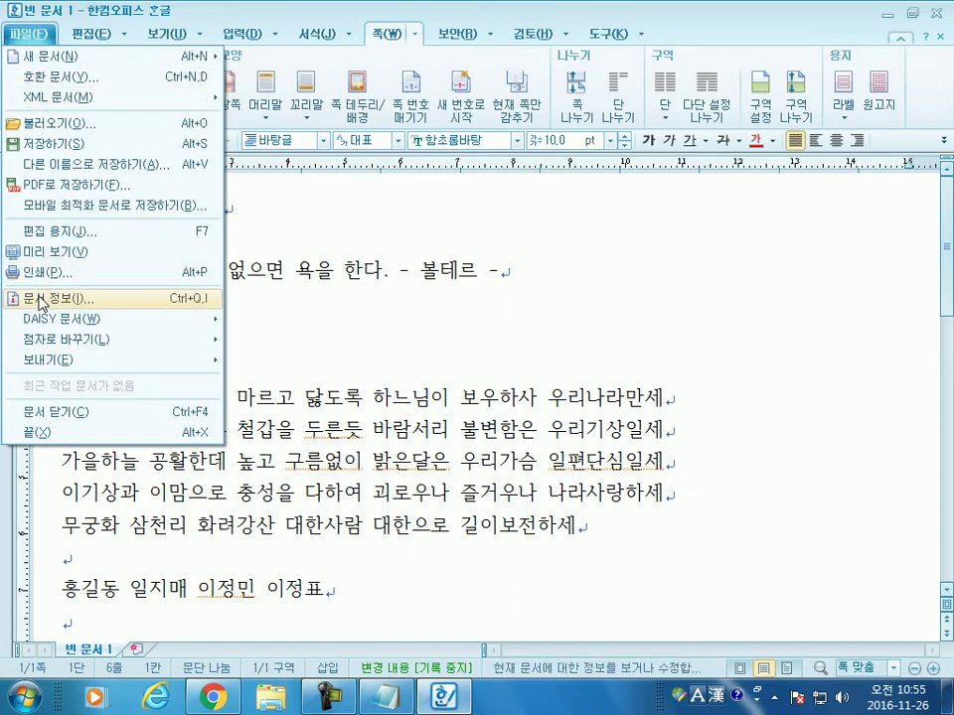
{"action": "left_click", "coordinate": [40, 298]}
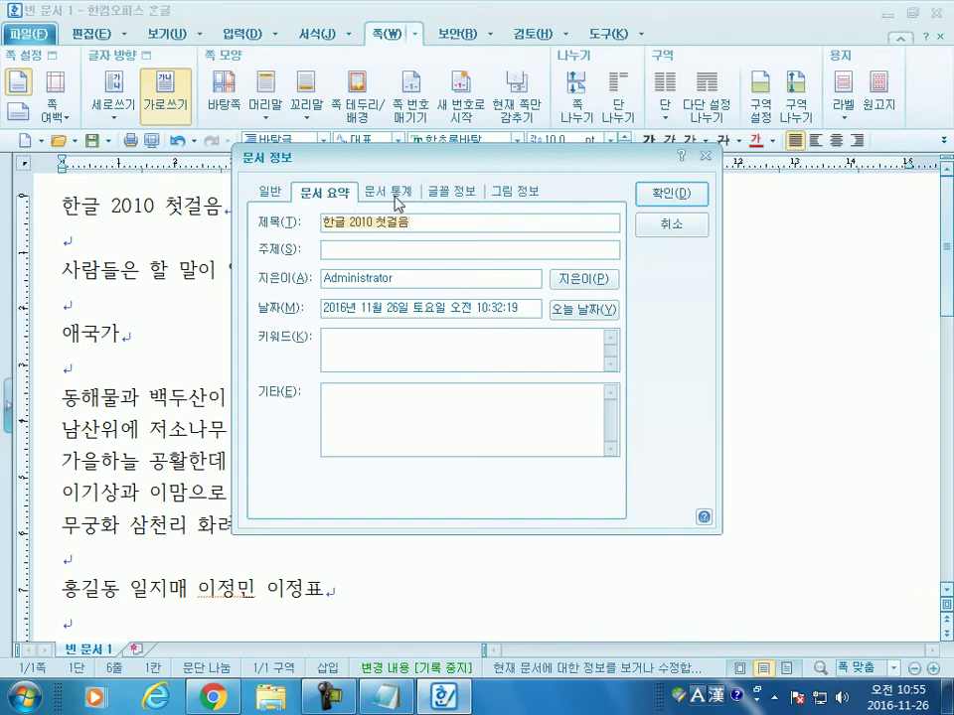
{"action": "left_click", "coordinate": [378, 196]}
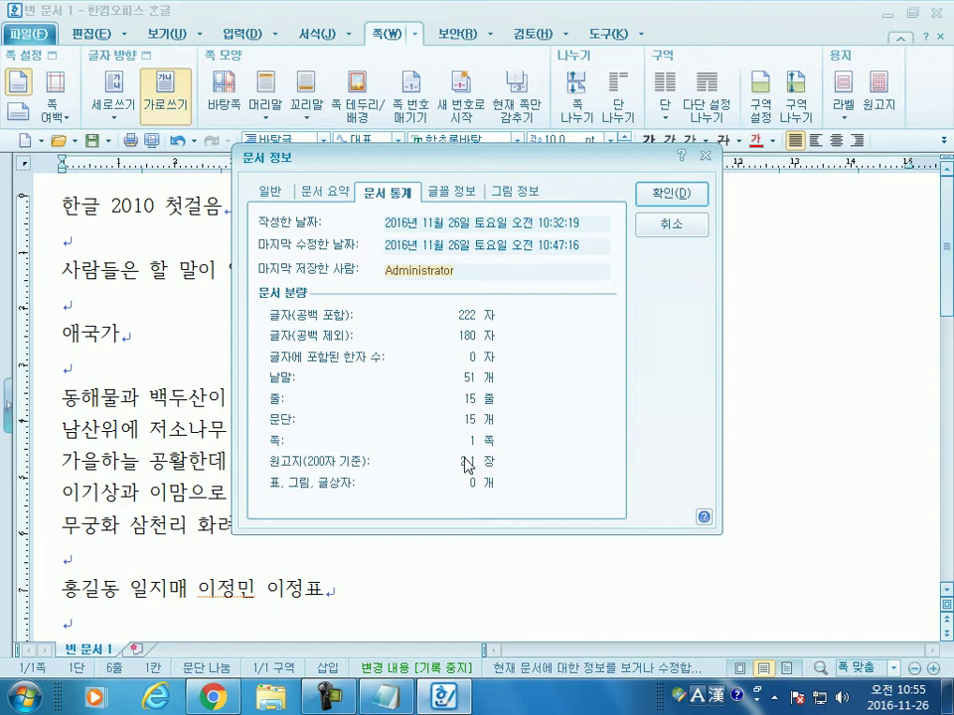
{"action": "left_click_drag", "start_coordinate": [494, 164], "coordinate": [478, 50]}
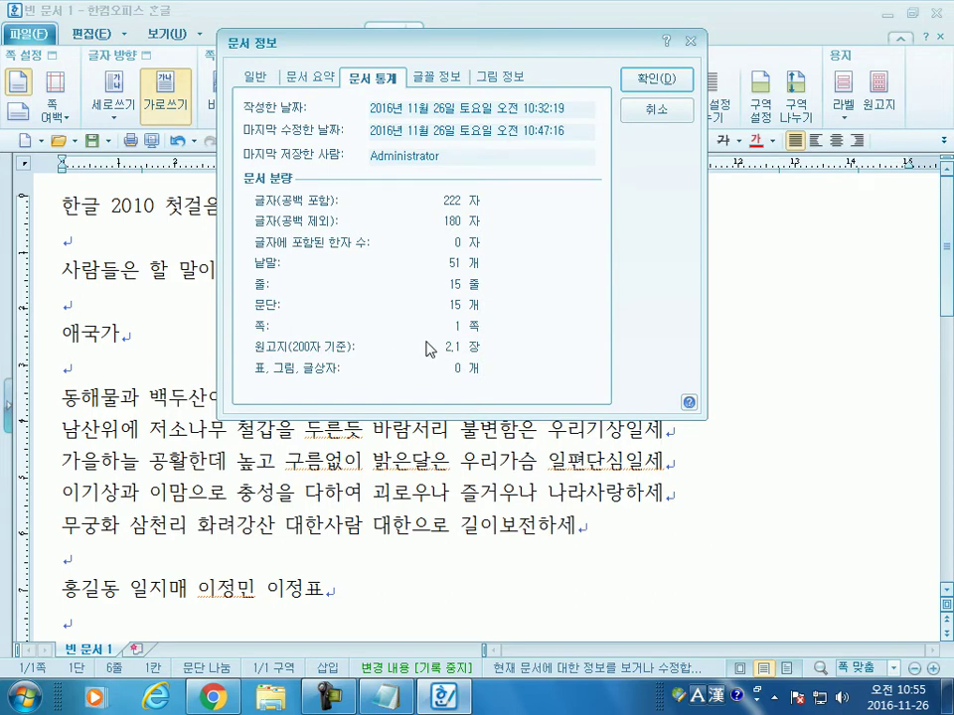
{"action": "left_click", "coordinate": [654, 112]}
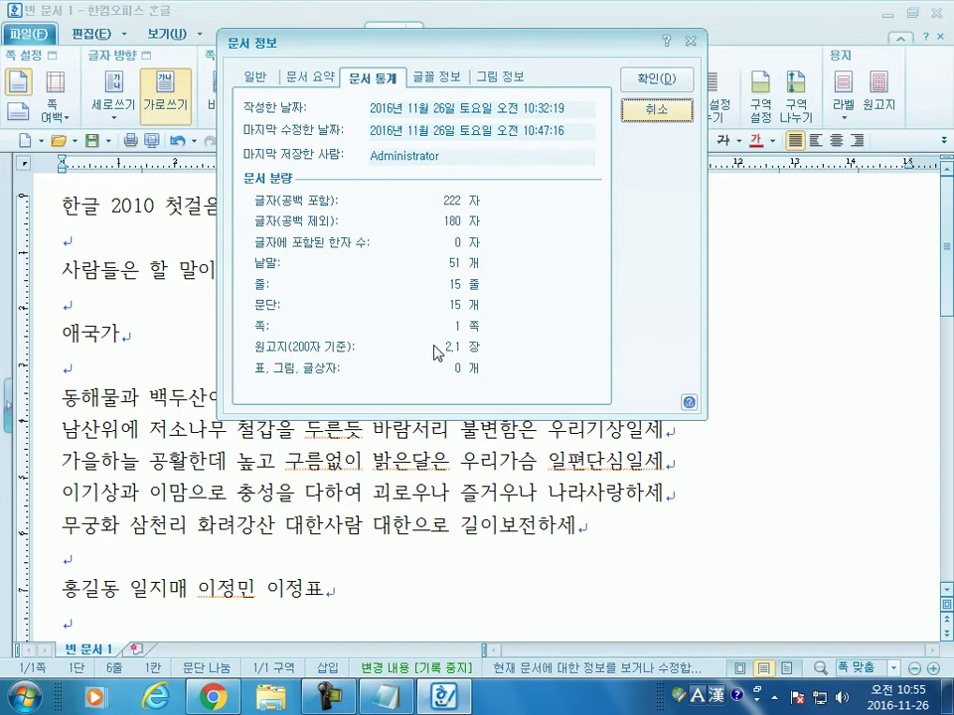
{"action": "left_click", "coordinate": [656, 111]}
{"action": "left_click", "coordinate": [664, 107]}
{"action": "left_click", "coordinate": [383, 318]}
{"action": "double_click", "coordinate": [153, 332]}
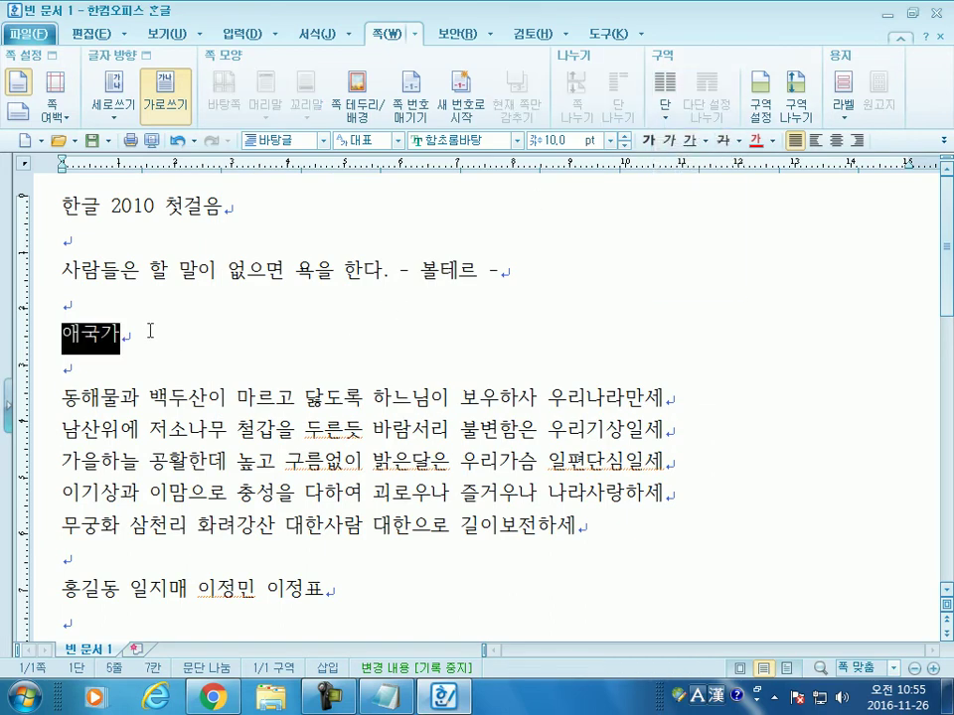
{"action": "left_click", "coordinate": [156, 354]}
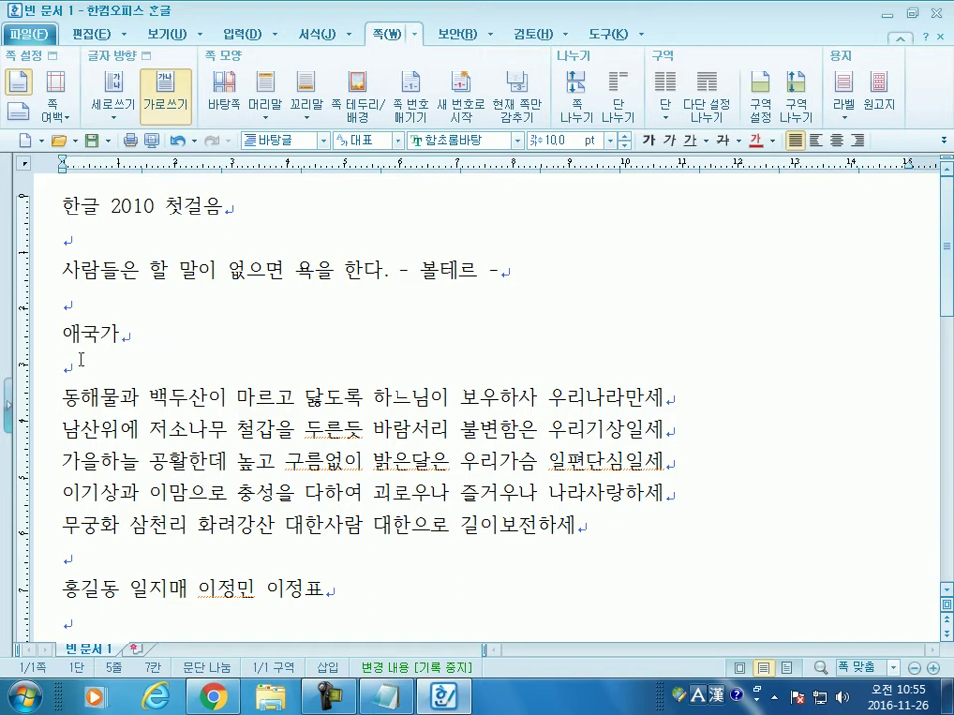
{"action": "left_click", "coordinate": [134, 364]}
{"action": "scroll", "coordinate": [78, 410], "scroll_direction": "down", "scroll_amount": 3}
{"action": "scroll", "coordinate": [82, 413], "scroll_direction": "up", "scroll_amount": 3}
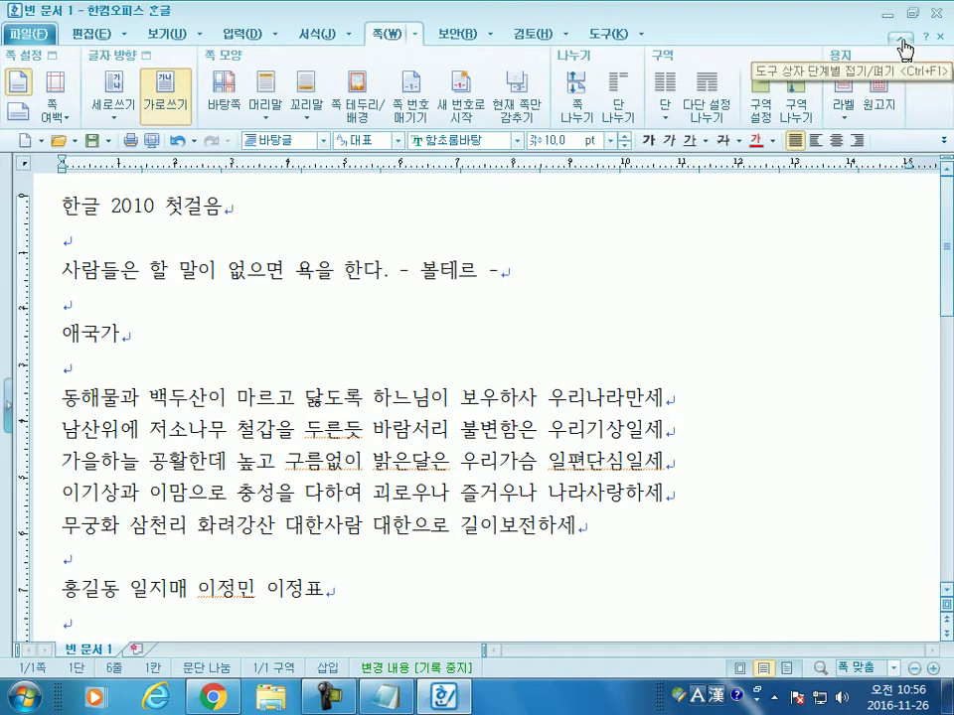
Step: Toggle the ribbon between collapsed and expanded, ending with the full 보기 display options shown
{"action": "left_click", "coordinate": [902, 41]}
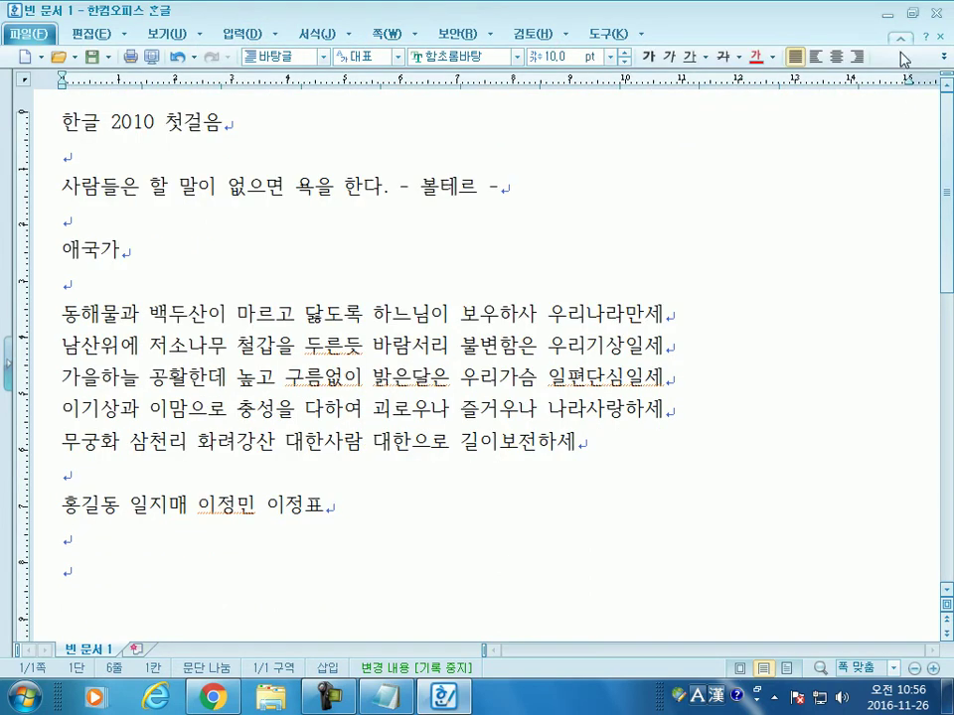
{"action": "left_click", "coordinate": [902, 39]}
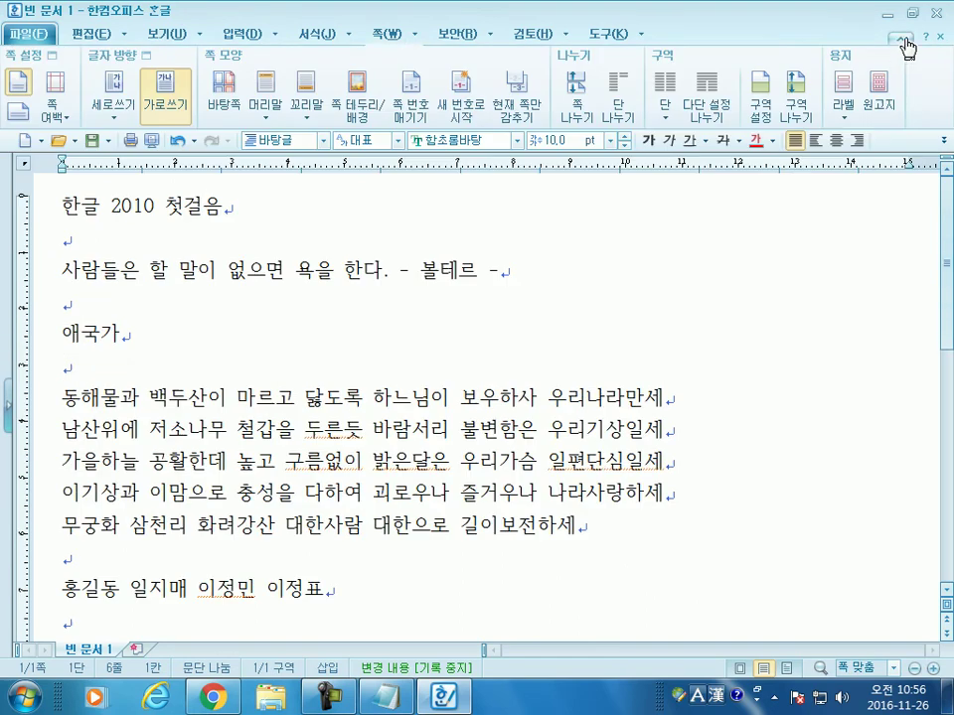
{"action": "left_click", "coordinate": [165, 39]}
{"action": "left_click", "coordinate": [165, 40]}
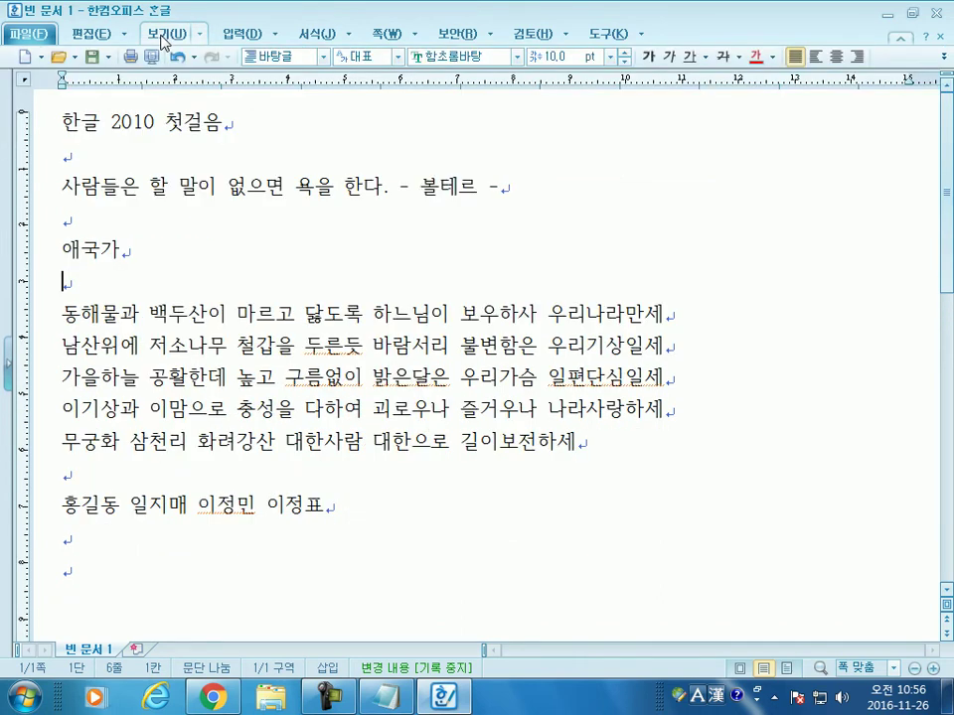
{"action": "left_click", "coordinate": [171, 38]}
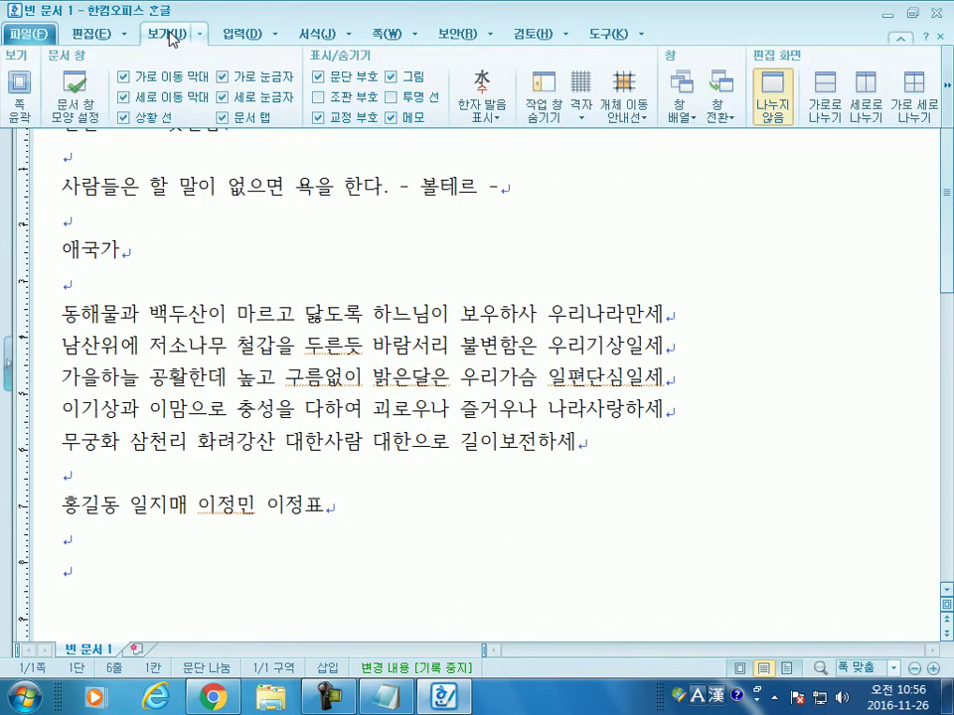
{"action": "left_click", "coordinate": [902, 39]}
{"action": "left_click", "coordinate": [904, 42]}
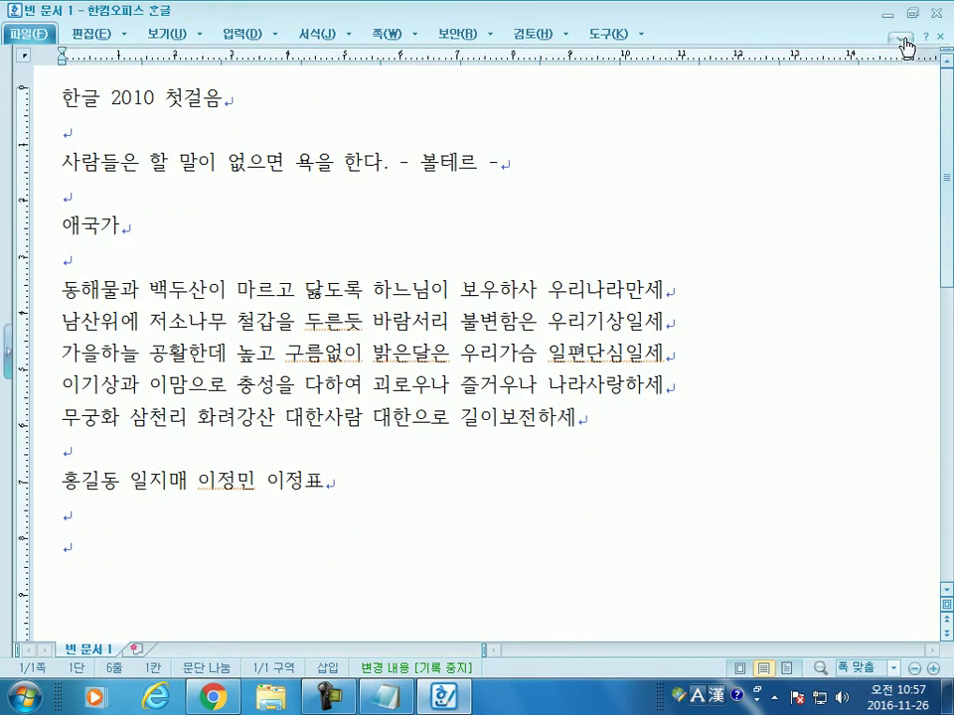
{"action": "left_click", "coordinate": [904, 41]}
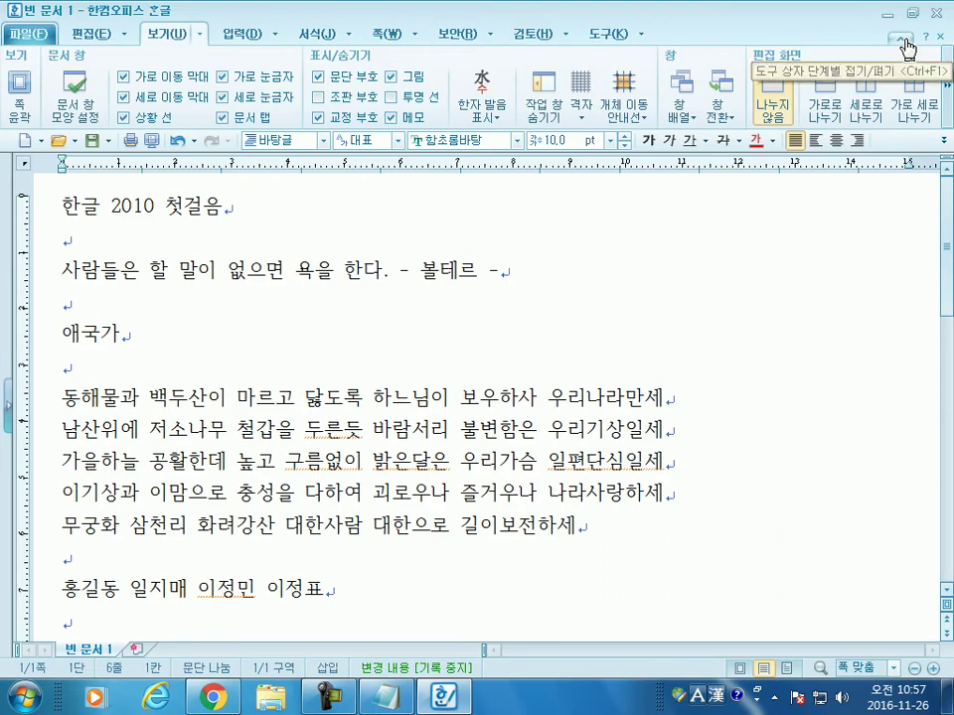
{"action": "left_click", "coordinate": [907, 43]}
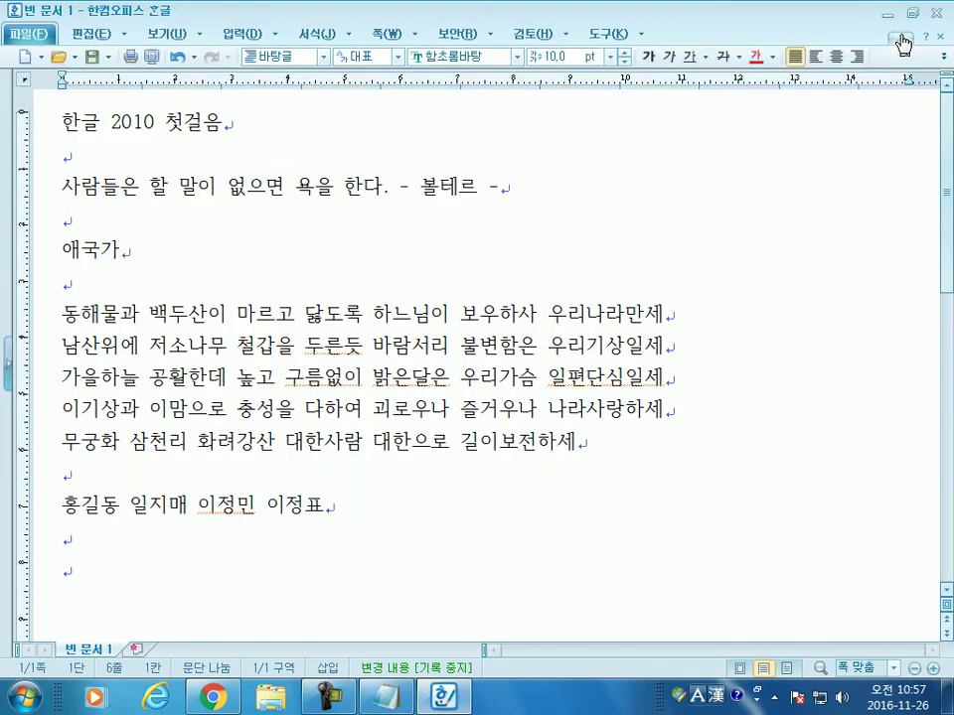
{"action": "left_click", "coordinate": [905, 43]}
{"action": "left_click", "coordinate": [906, 45]}
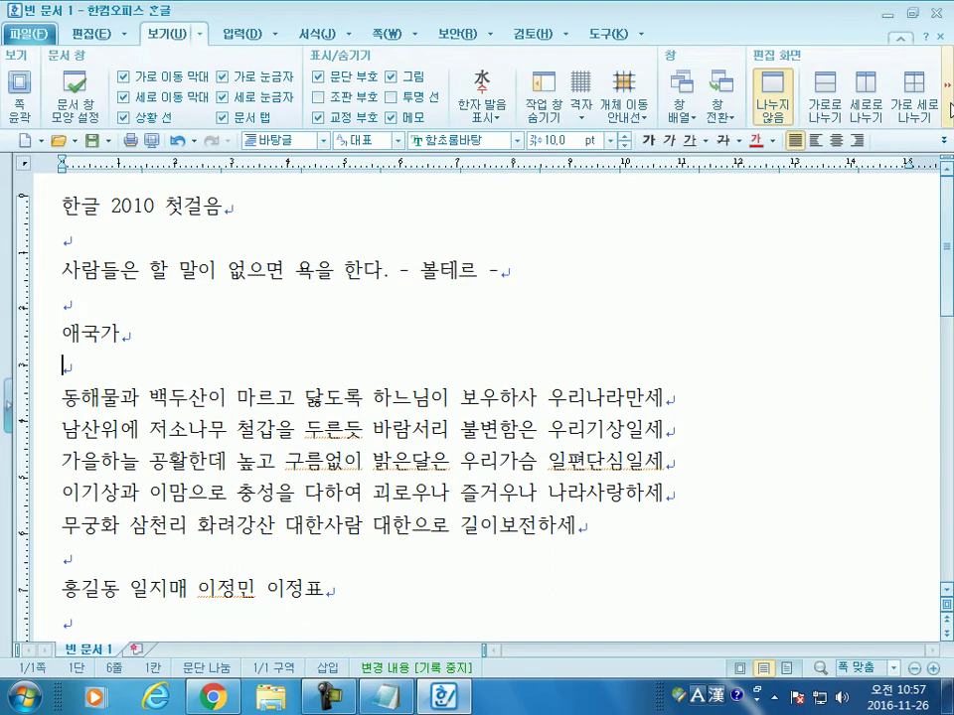
Step: Browse the 편집 and 검토 ribbons, scrolling each to see all their groups
{"action": "left_click", "coordinate": [86, 34]}
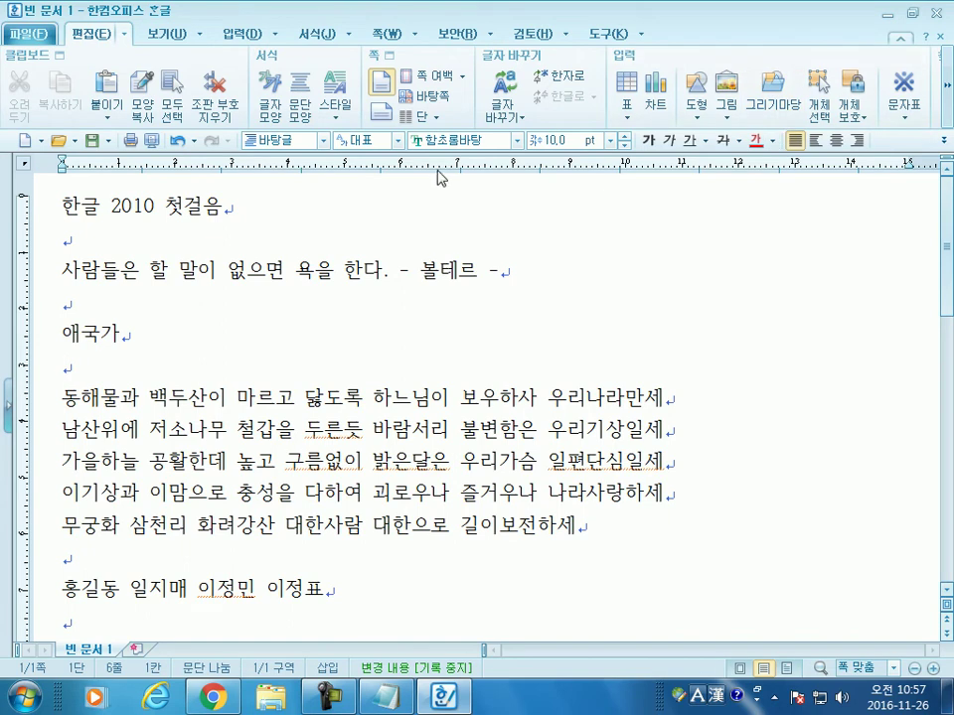
{"action": "left_click", "coordinate": [949, 99]}
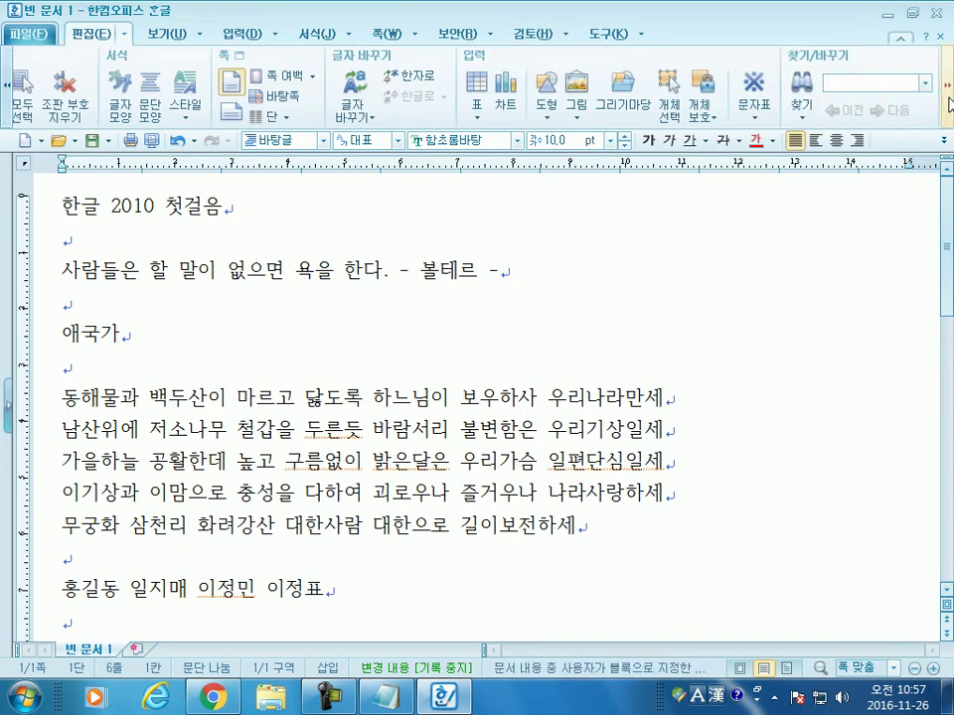
{"action": "left_click", "coordinate": [6, 86]}
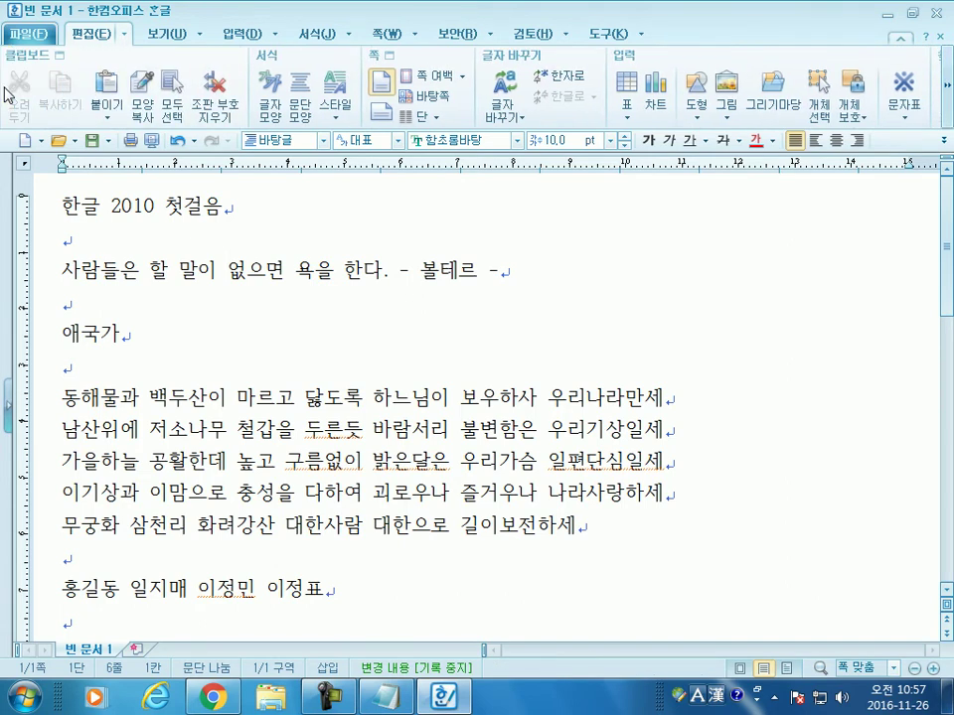
{"action": "left_click", "coordinate": [529, 33]}
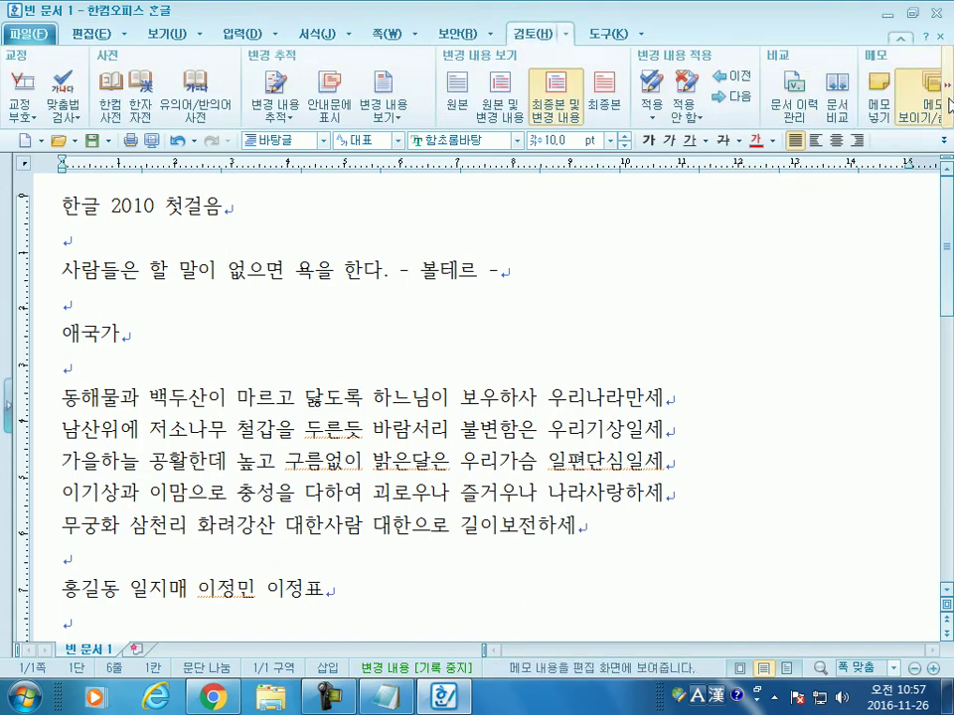
{"action": "left_click", "coordinate": [8, 86]}
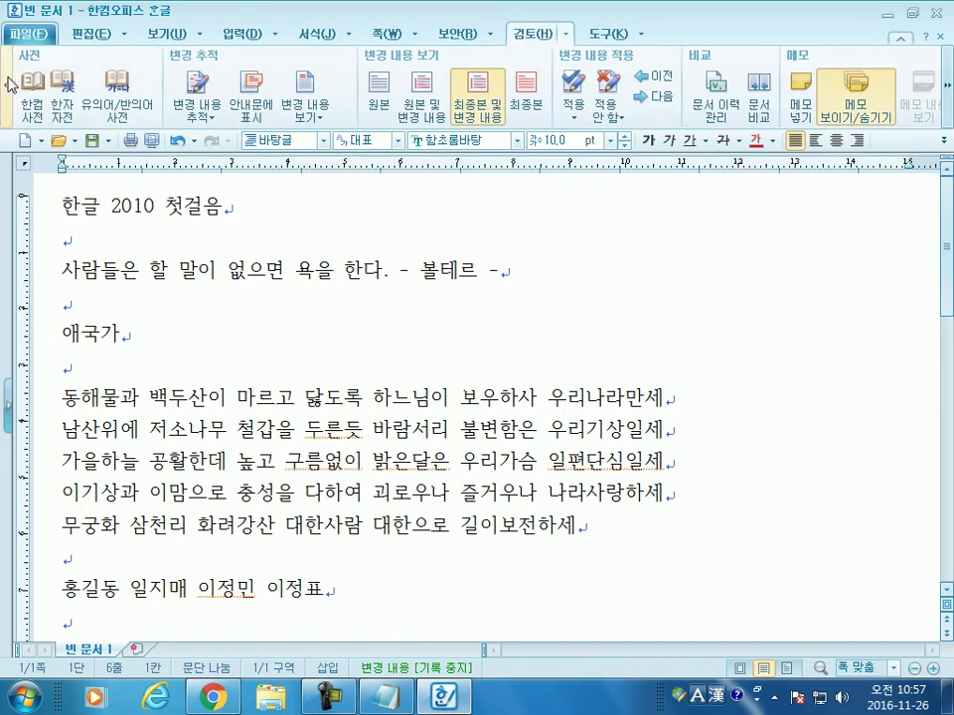
{"action": "left_click", "coordinate": [8, 84]}
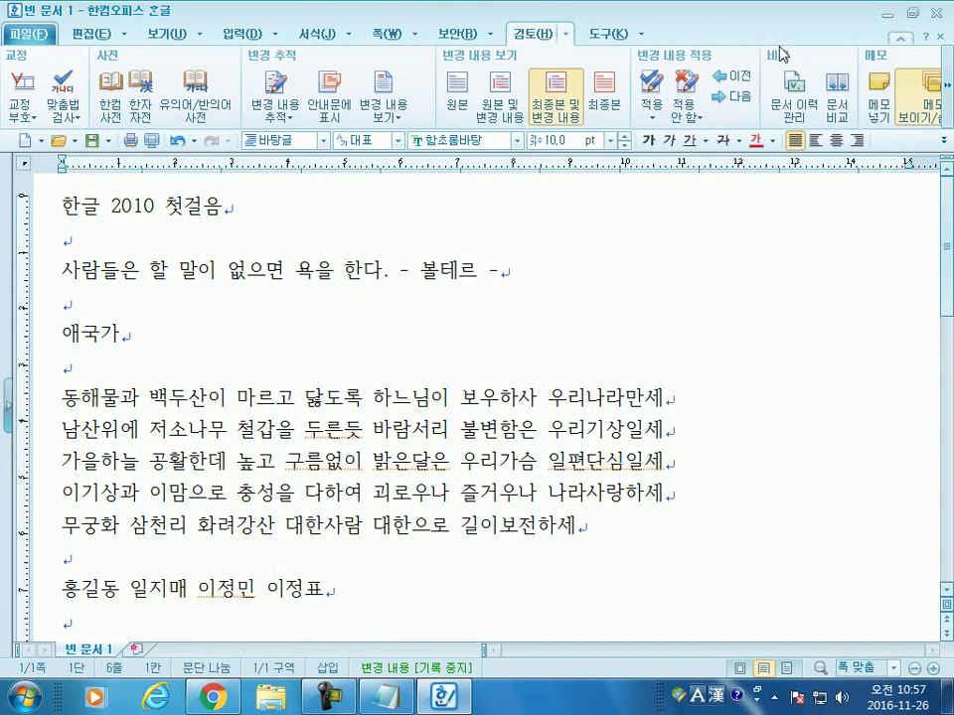
Step: Show the 도구 ribbon, scroll through it, check the formatting overflow, and place the caret after 사람
{"action": "left_click", "coordinate": [606, 33]}
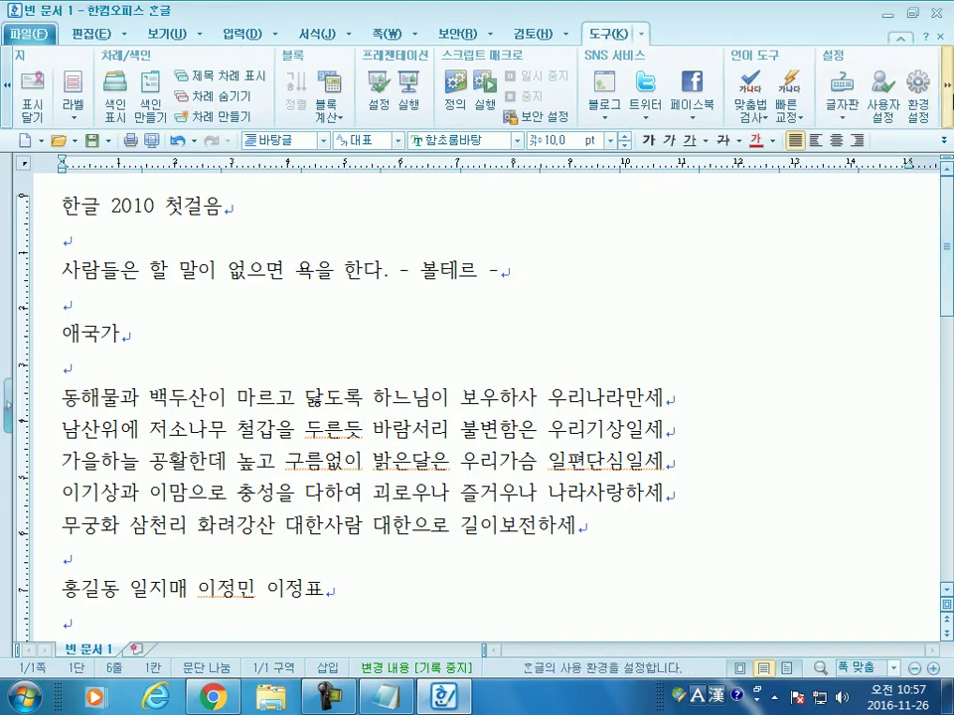
{"action": "left_click", "coordinate": [947, 89]}
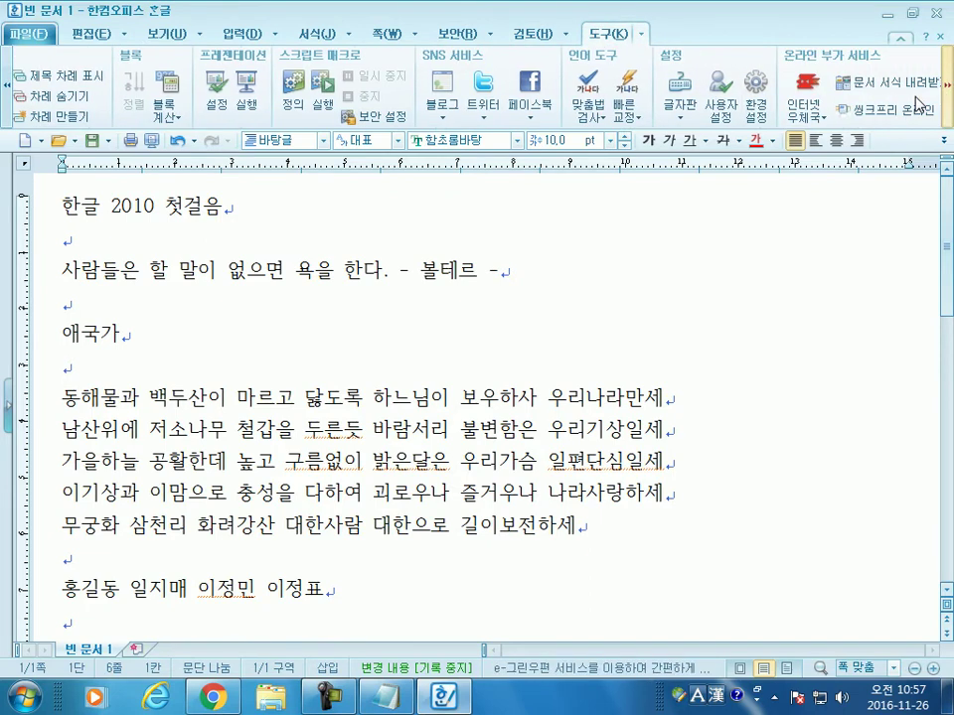
{"action": "left_click", "coordinate": [7, 85]}
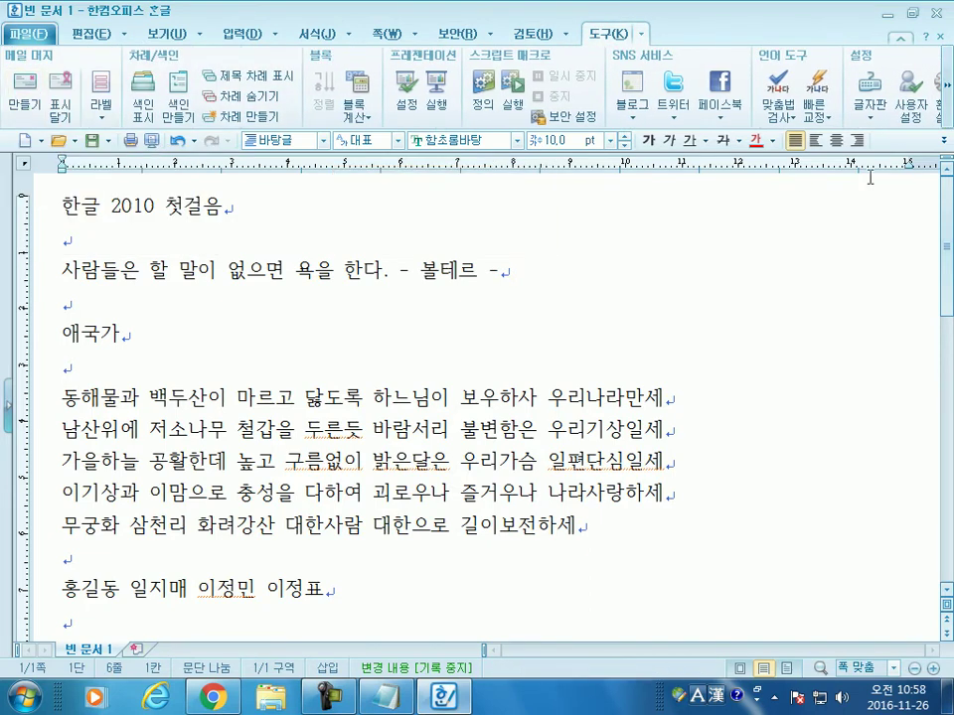
{"action": "left_click", "coordinate": [944, 140]}
{"action": "left_click", "coordinate": [848, 257]}
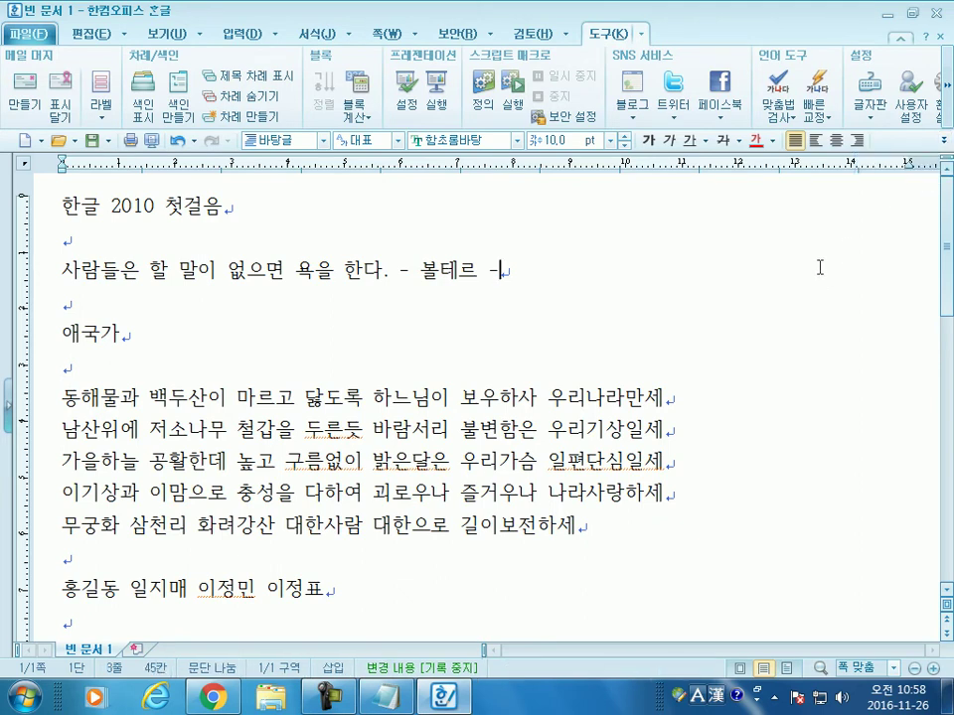
{"action": "left_click", "coordinate": [92, 268]}
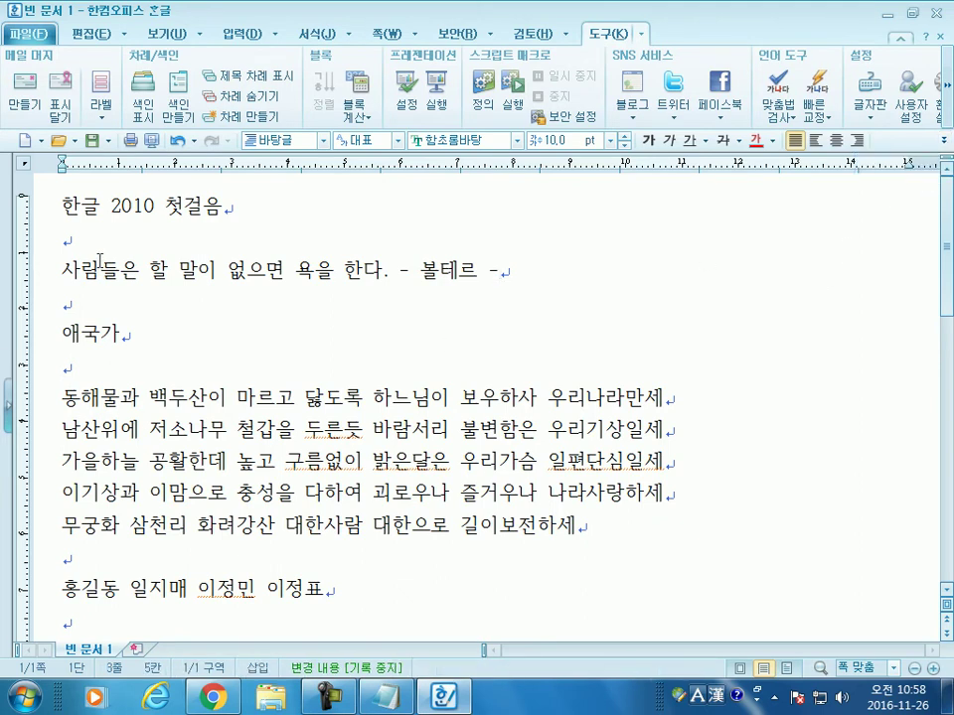
{"action": "left_click", "coordinate": [167, 32]}
{"action": "left_click", "coordinate": [22, 84]}
{"action": "left_click_drag", "start_coordinate": [153, 336], "coordinate": [314, 422]}
{"action": "left_click", "coordinate": [314, 422]}
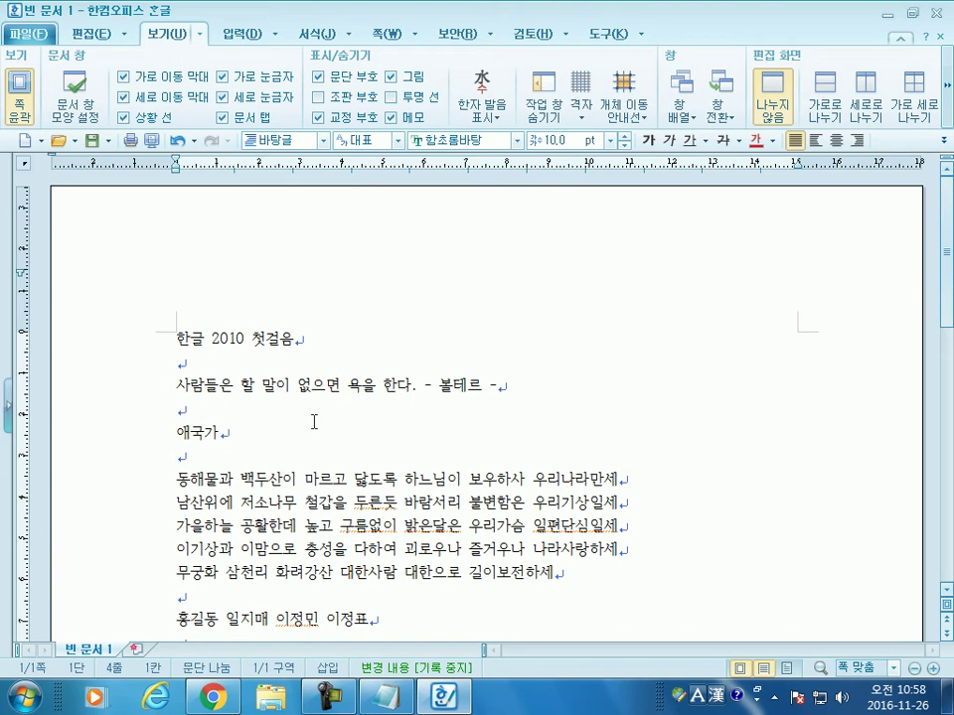
{"action": "scroll", "coordinate": [153, 298], "scroll_direction": "down", "scroll_amount": 3}
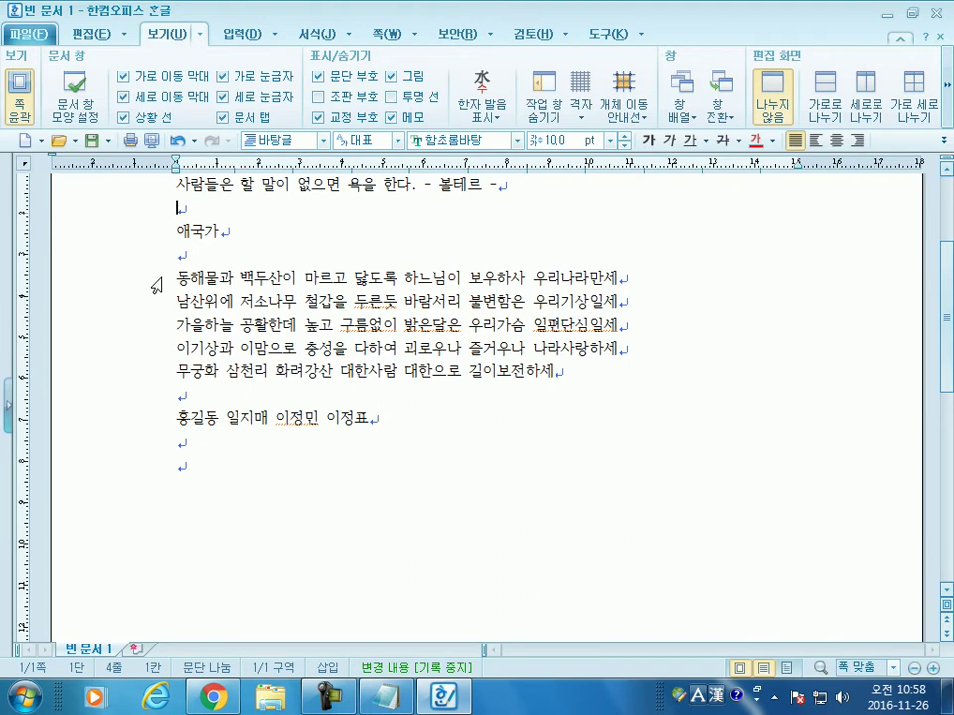
{"action": "scroll", "coordinate": [154, 285], "scroll_direction": "up", "scroll_amount": 3}
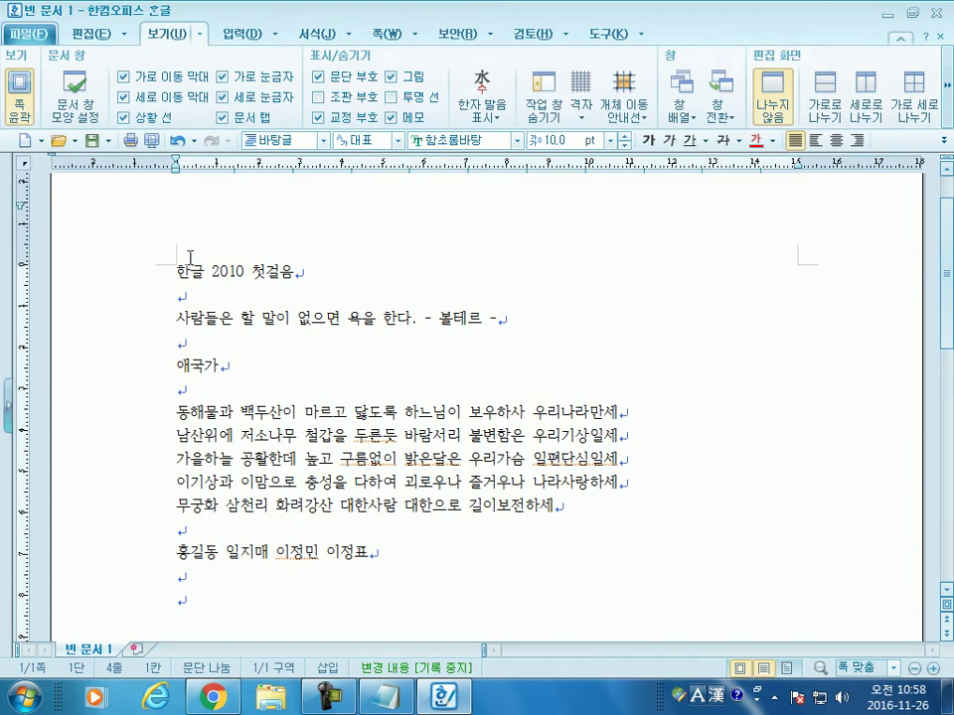
{"action": "key", "text": "Up"}
{"action": "key", "text": "Up"}
{"action": "key", "text": "Up"}
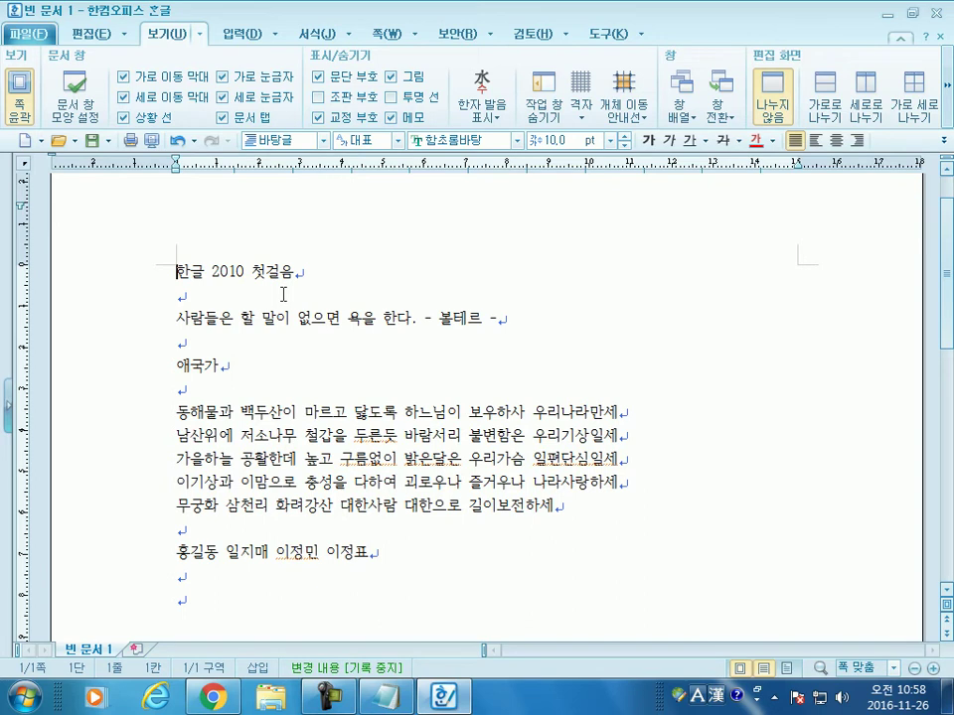
Step: Open the file commands and Save As dialog, then cancel without saving
{"action": "left_click", "coordinate": [27, 33]}
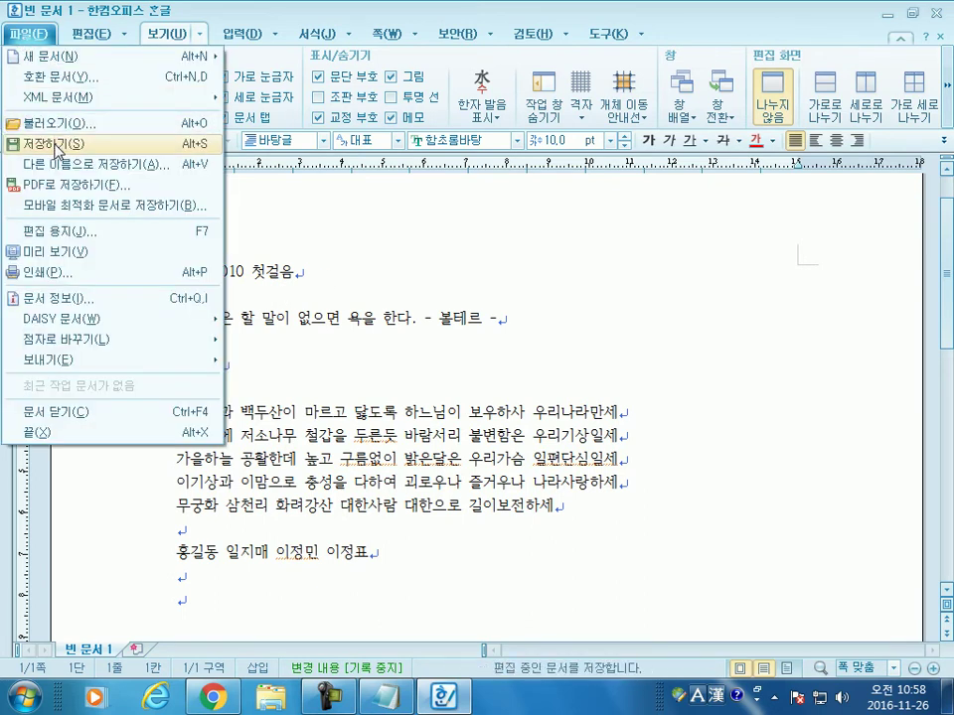
{"action": "key", "text": "Escape"}
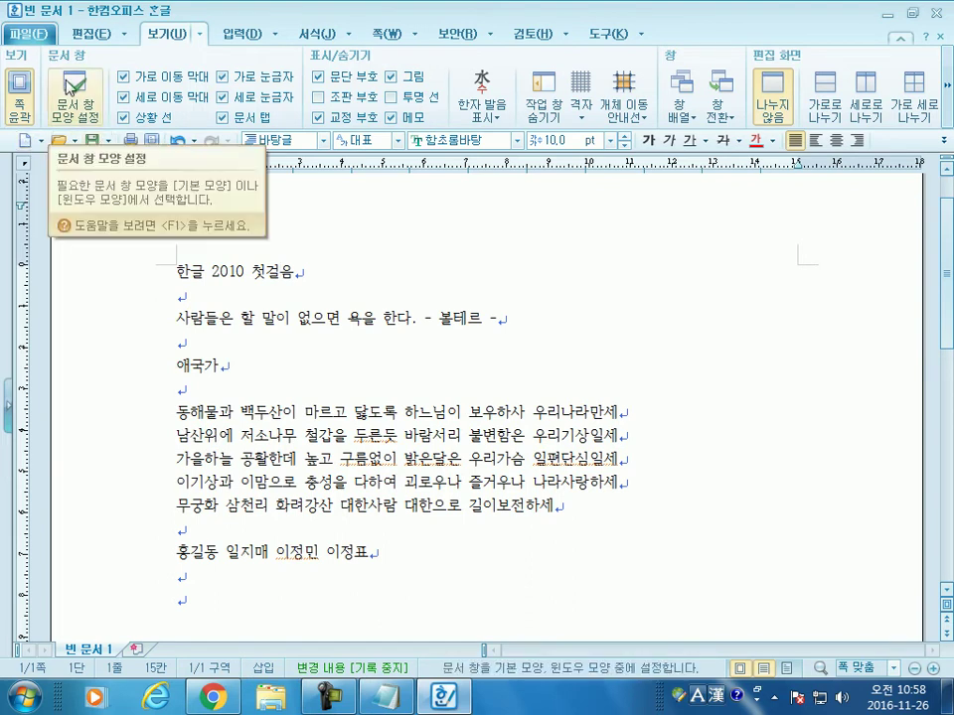
{"action": "left_click", "coordinate": [37, 36]}
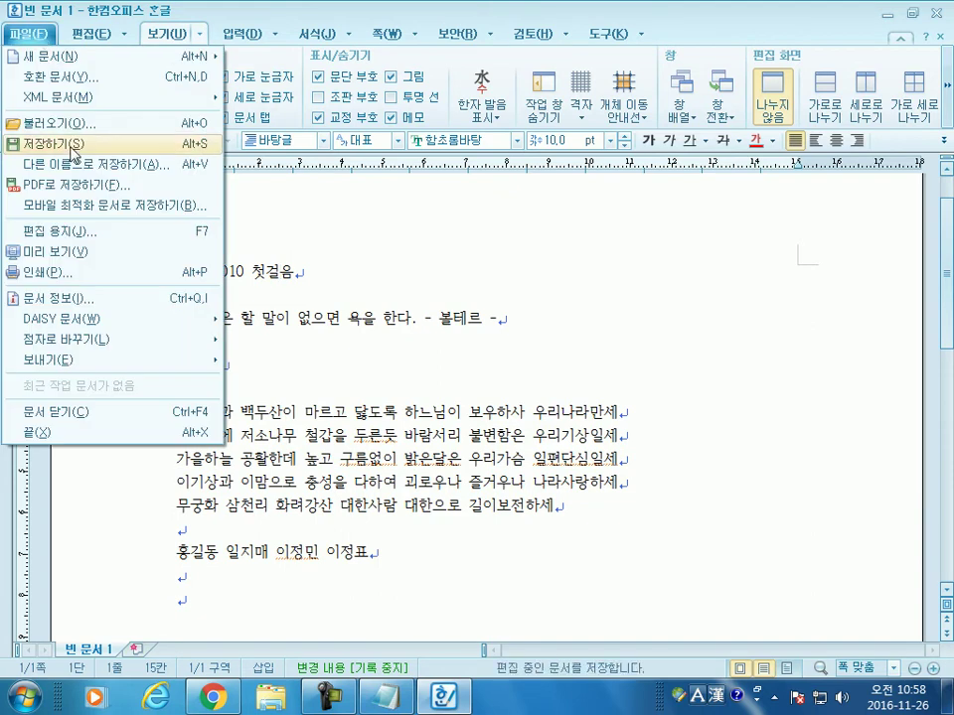
{"action": "left_click", "coordinate": [132, 203]}
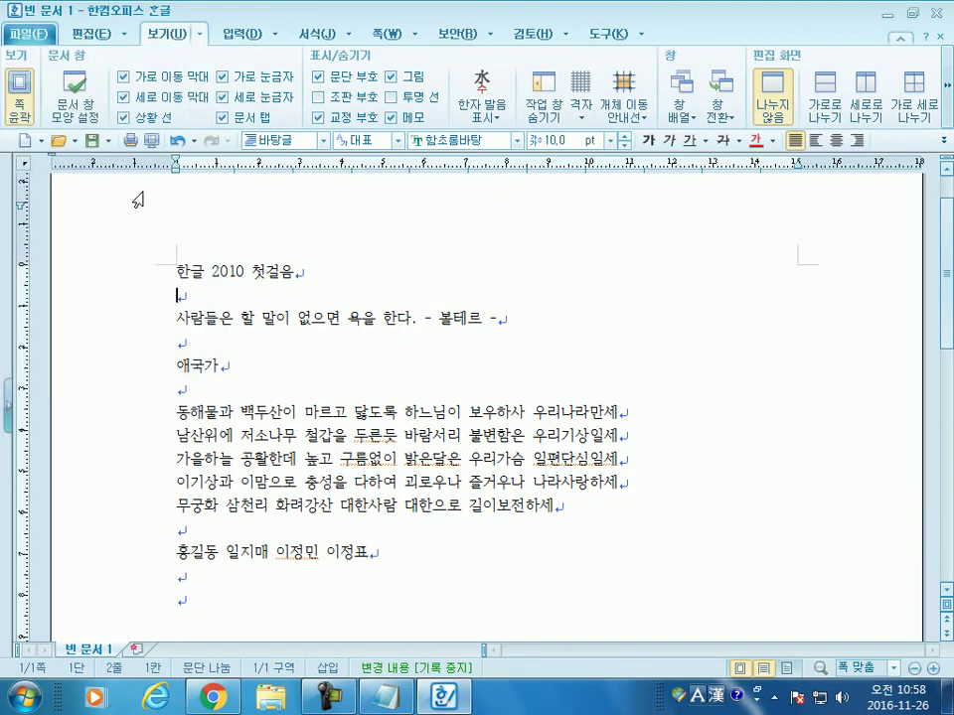
{"action": "left_click", "coordinate": [93, 142]}
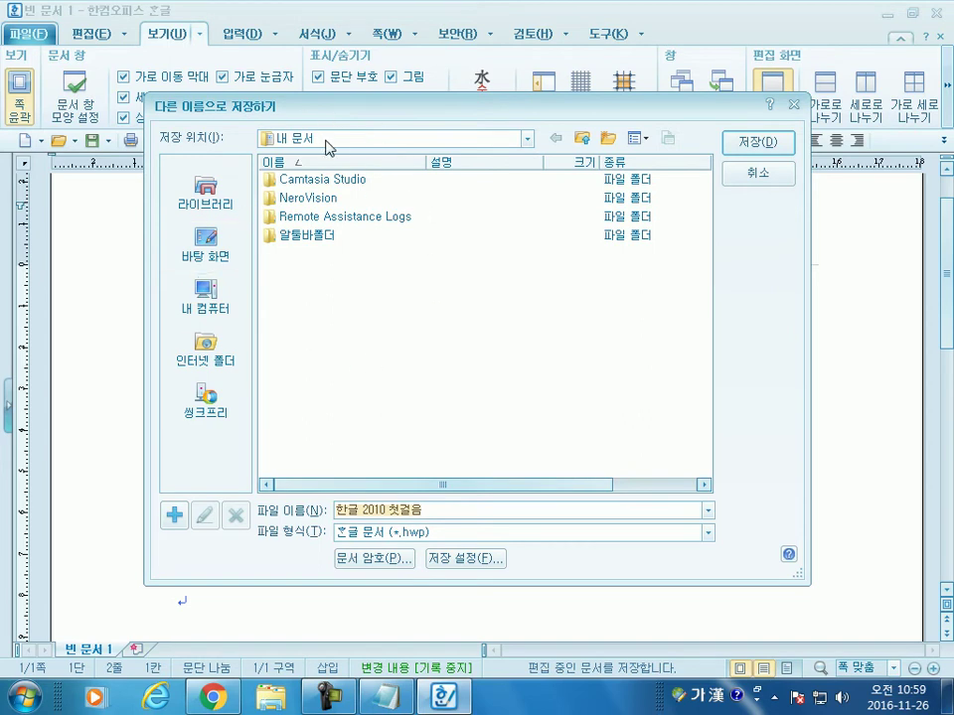
{"action": "left_click_drag", "start_coordinate": [377, 103], "coordinate": [478, 12]}
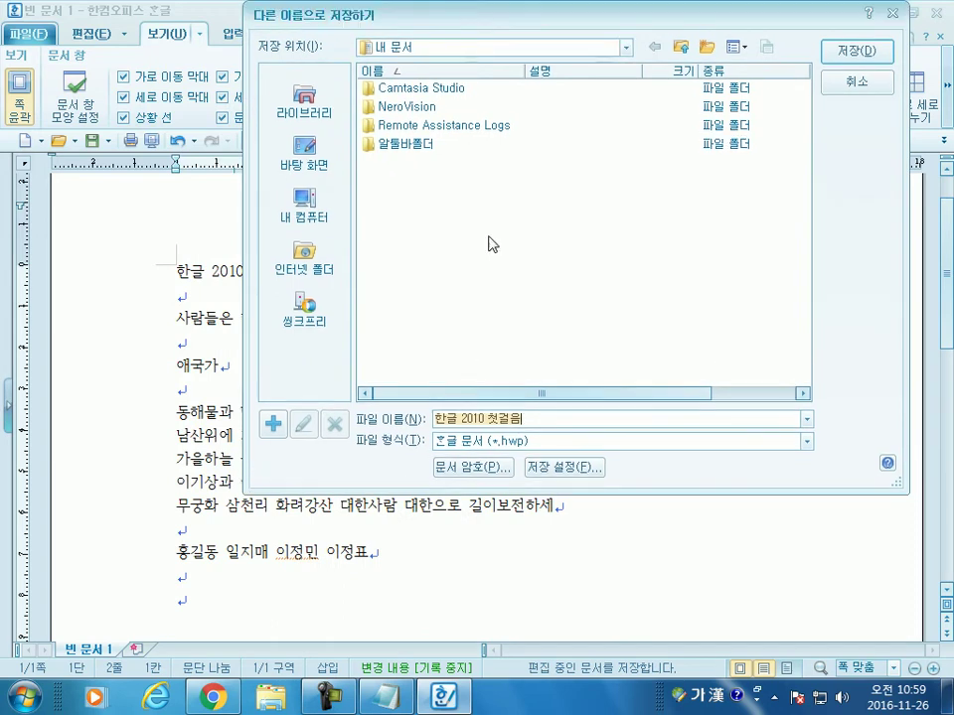
{"action": "left_click", "coordinate": [532, 416]}
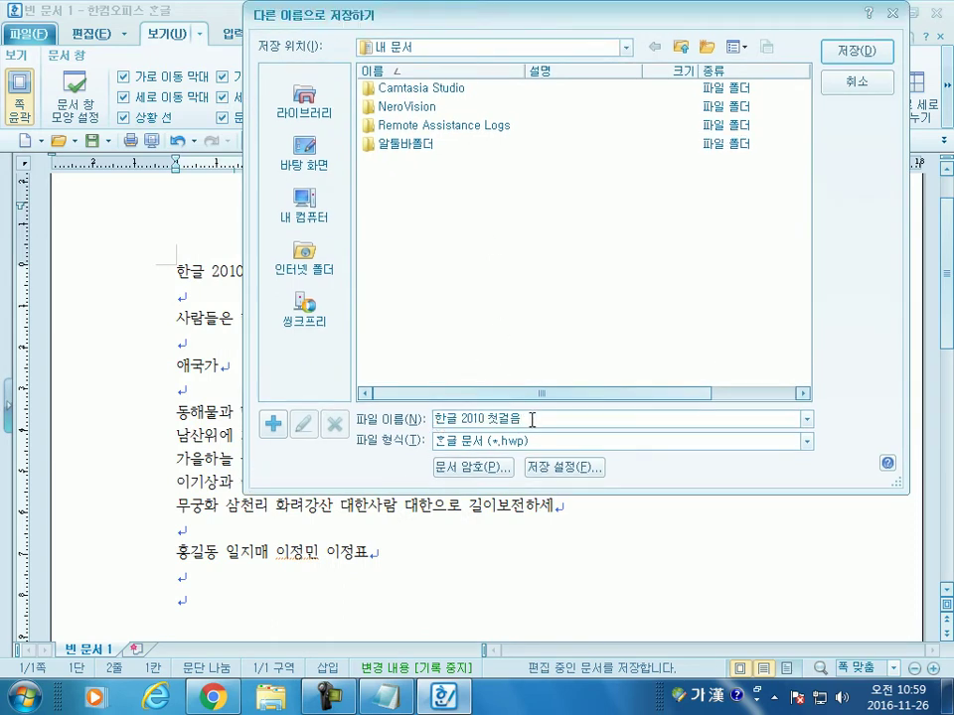
{"action": "left_click", "coordinate": [856, 81]}
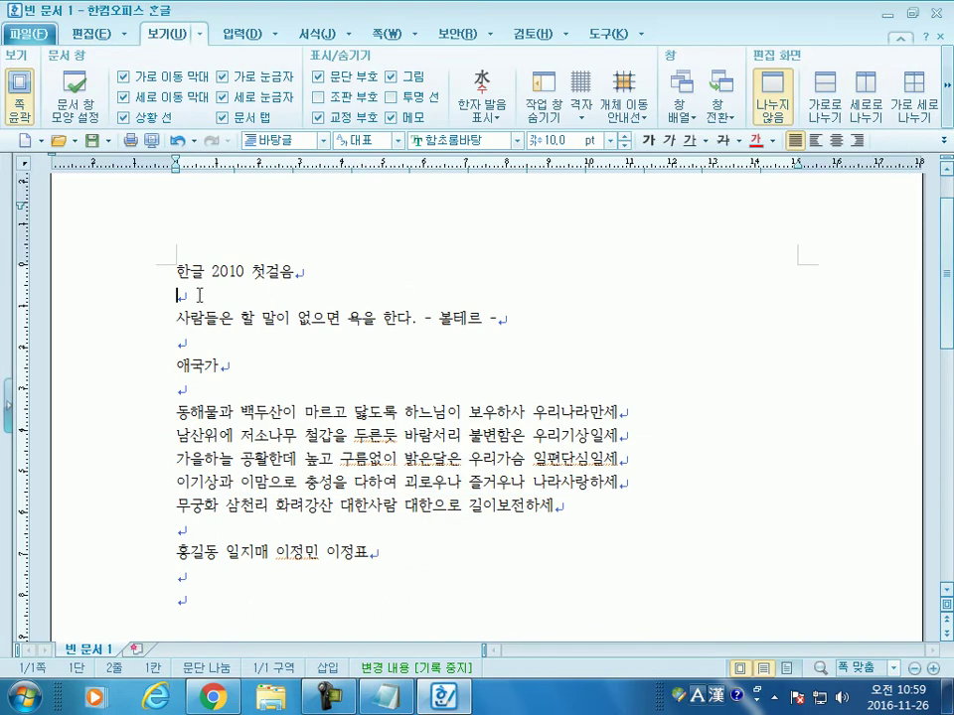
{"action": "left_click_drag", "start_coordinate": [175, 273], "coordinate": [313, 260]}
{"action": "left_click", "coordinate": [298, 299]}
Step: Save the document as 연습.hwp in Documents and select the title line
{"action": "left_click", "coordinate": [96, 140]}
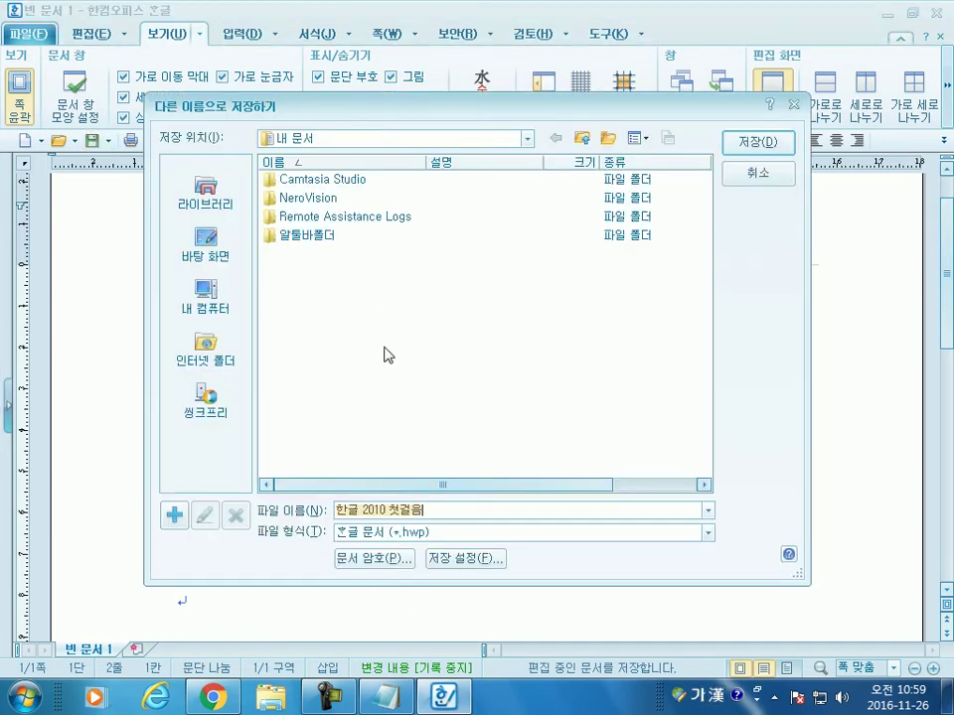
{"action": "left_click_drag", "start_coordinate": [369, 99], "coordinate": [446, 8]}
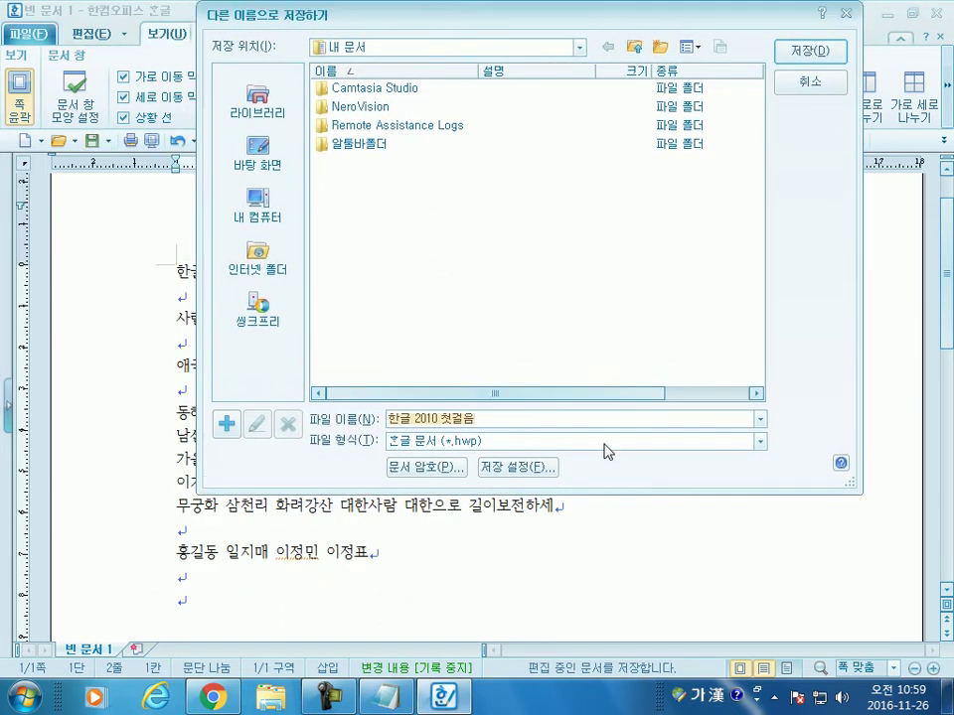
{"action": "type", "text": "연습"}
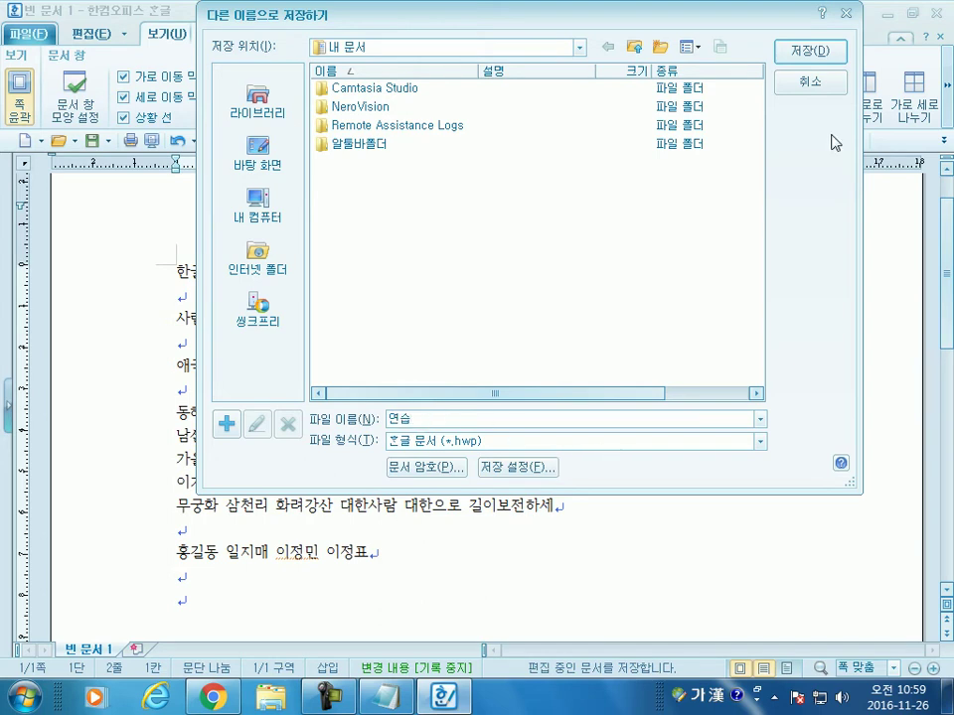
{"action": "left_click", "coordinate": [815, 53]}
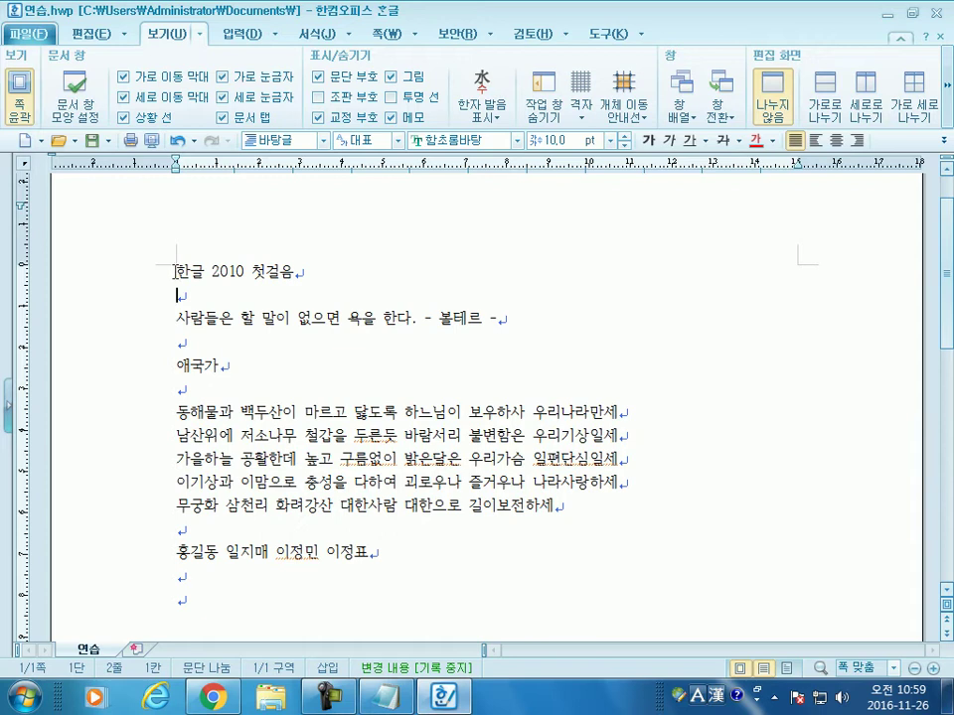
{"action": "left_click_drag", "start_coordinate": [176, 270], "coordinate": [312, 267]}
{"action": "left_click_drag", "start_coordinate": [402, 273], "coordinate": [168, 269]}
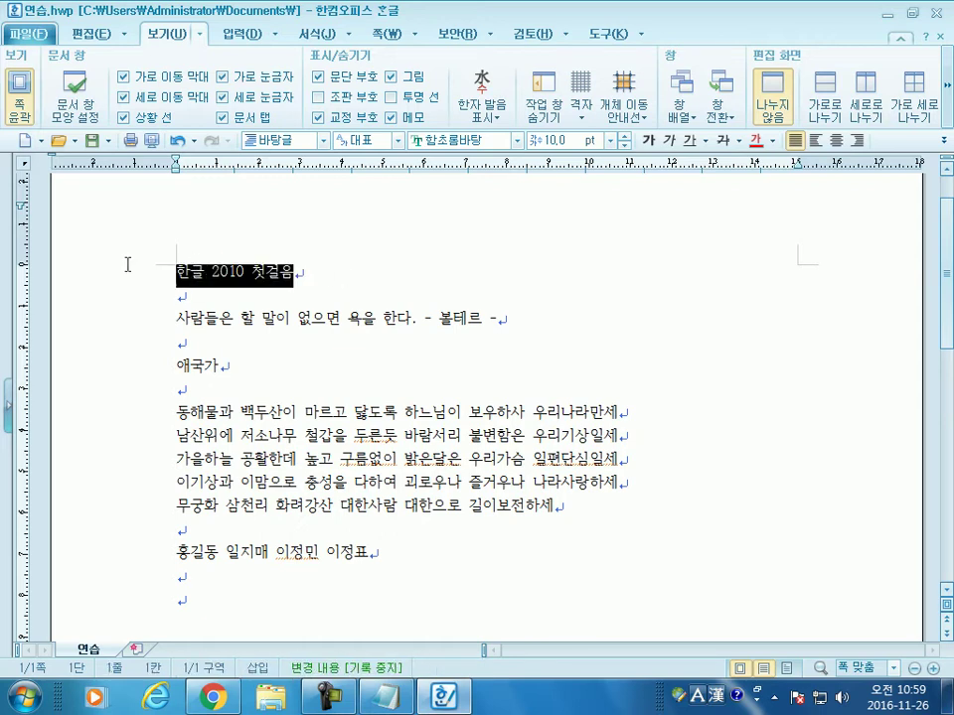
Step: Centre the title and set it to 20 pt 맑은 고딕
{"action": "left_click", "coordinate": [837, 142]}
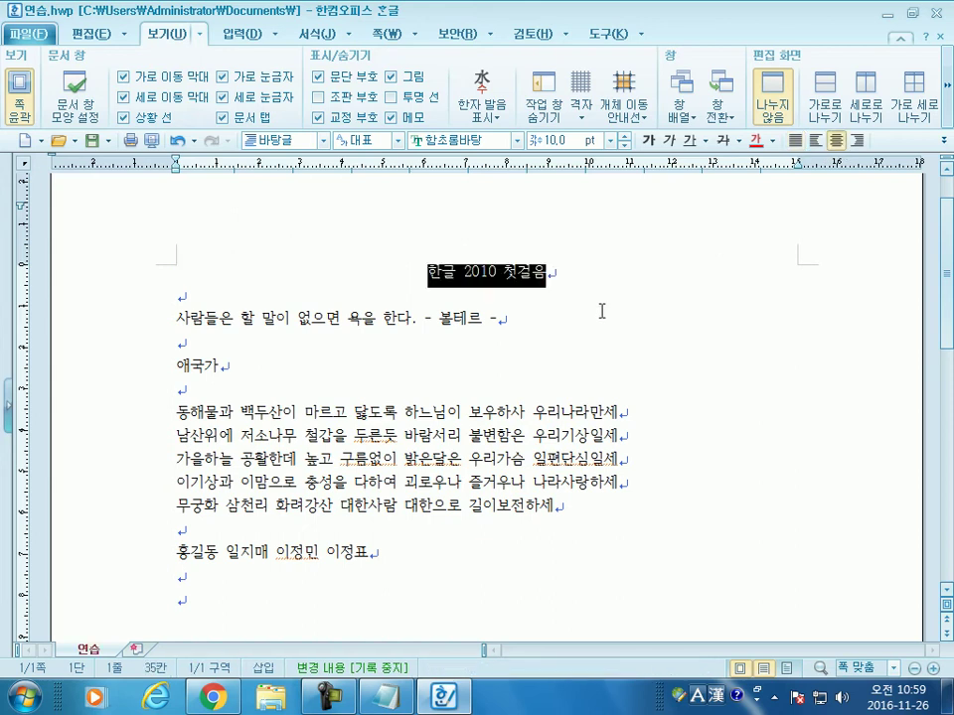
{"action": "left_click", "coordinate": [625, 139]}
{"action": "left_click", "coordinate": [625, 140]}
{"action": "left_click", "coordinate": [625, 139]}
{"action": "left_click", "coordinate": [625, 139]}
{"action": "left_click", "coordinate": [625, 140]}
{"action": "left_click", "coordinate": [625, 139]}
{"action": "left_click", "coordinate": [625, 139]}
{"action": "left_click", "coordinate": [625, 139]}
{"action": "left_click", "coordinate": [625, 139]}
{"action": "left_click", "coordinate": [625, 139]}
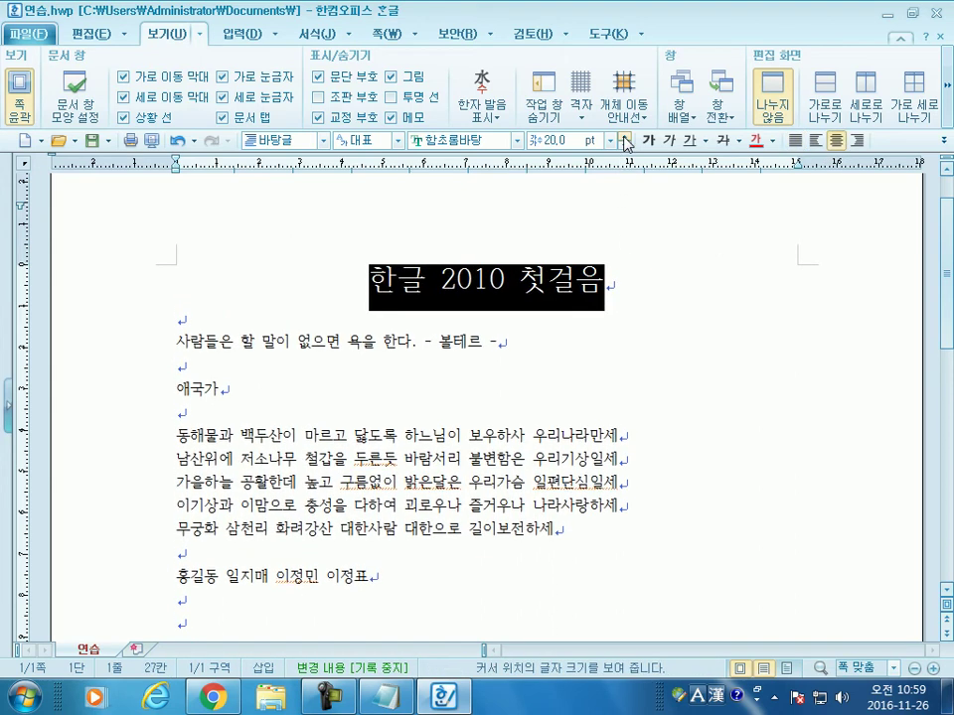
{"action": "left_click", "coordinate": [518, 141]}
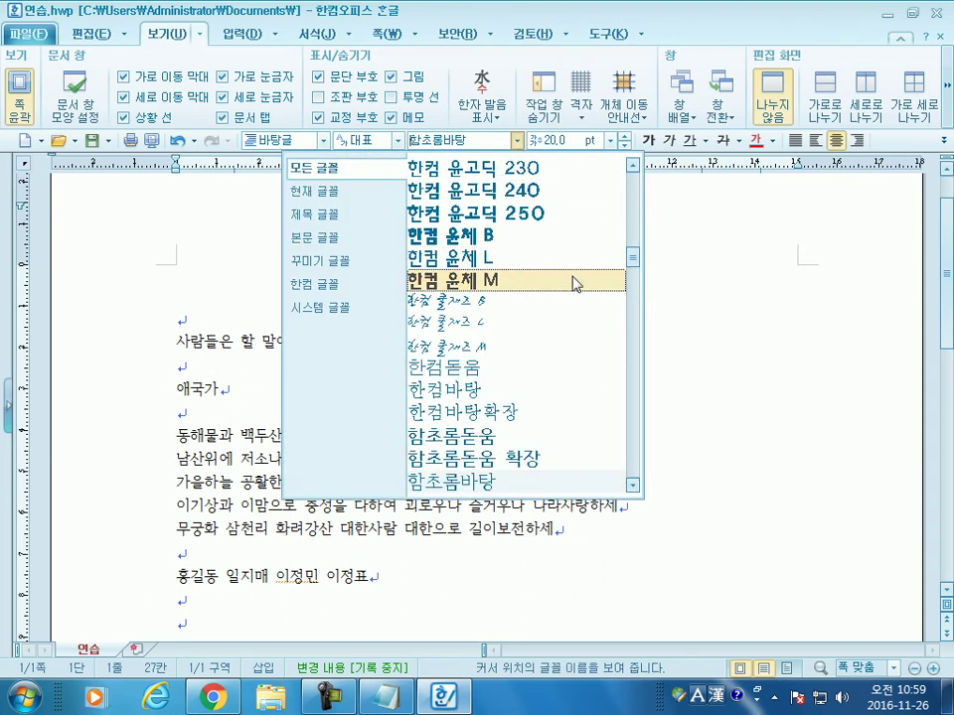
{"action": "left_click_drag", "start_coordinate": [630, 252], "coordinate": [634, 173]}
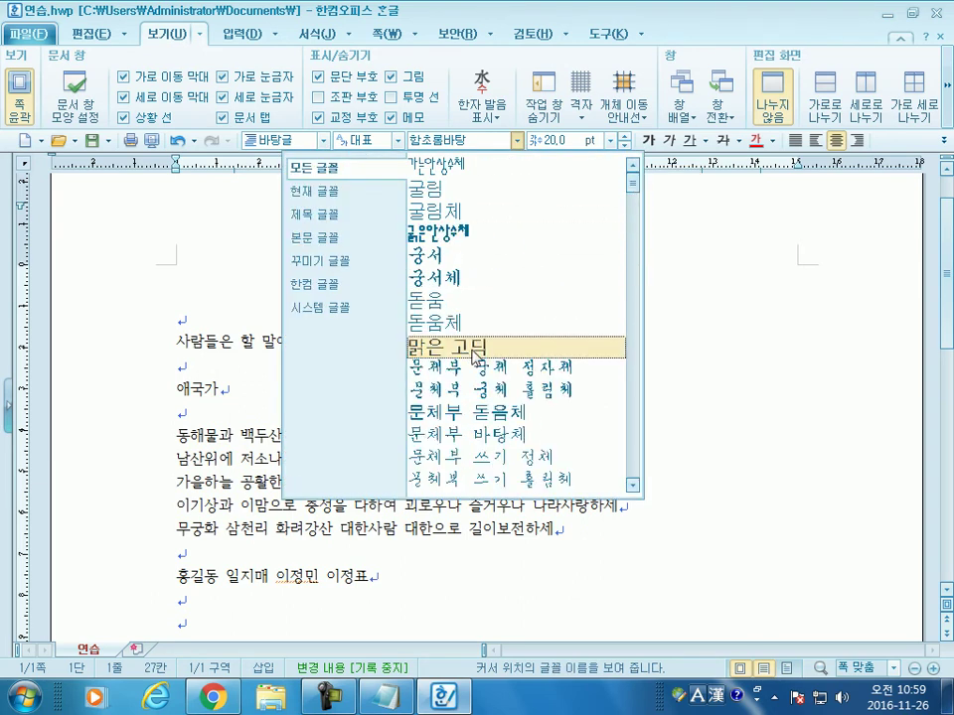
{"action": "left_click", "coordinate": [457, 345]}
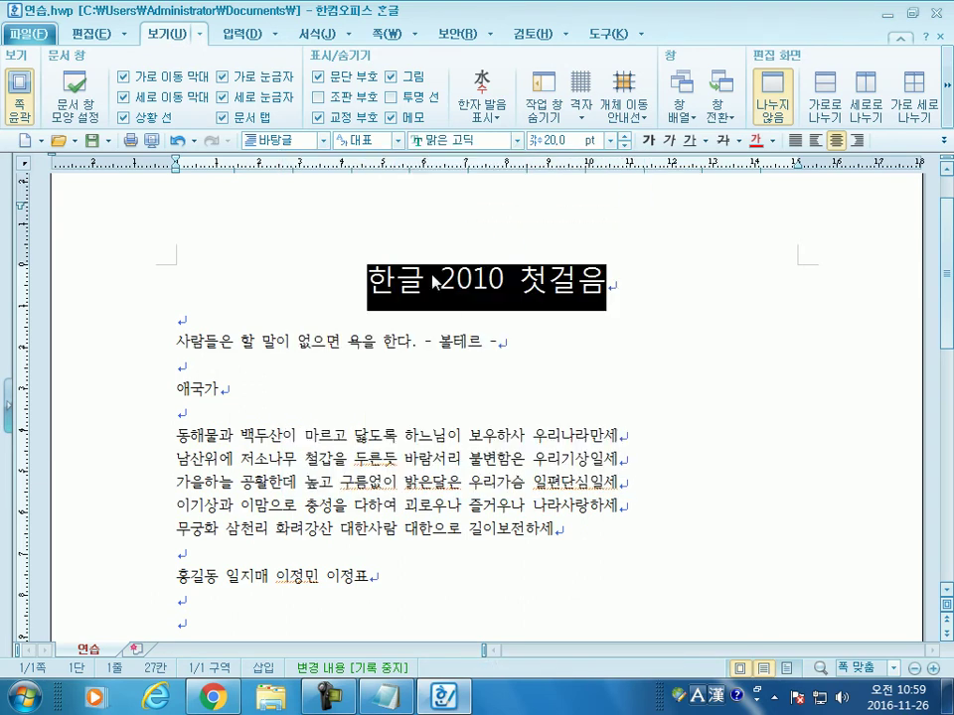
Step: Make the title italic, underlined, bold and pure red (FF0000)
{"action": "left_click", "coordinate": [772, 140]}
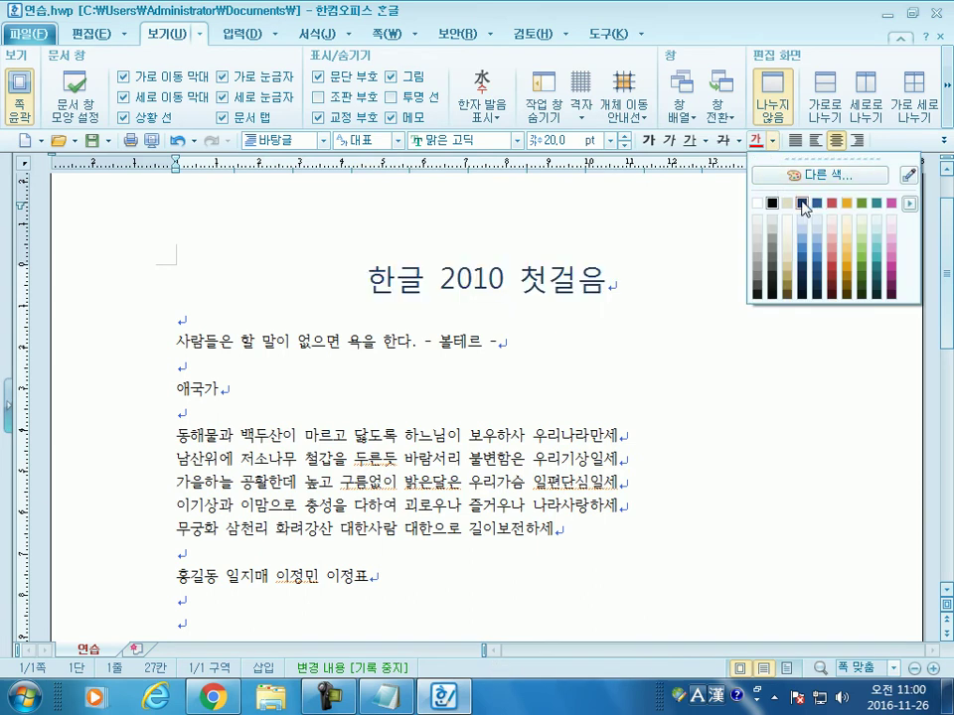
{"action": "left_click", "coordinate": [671, 152]}
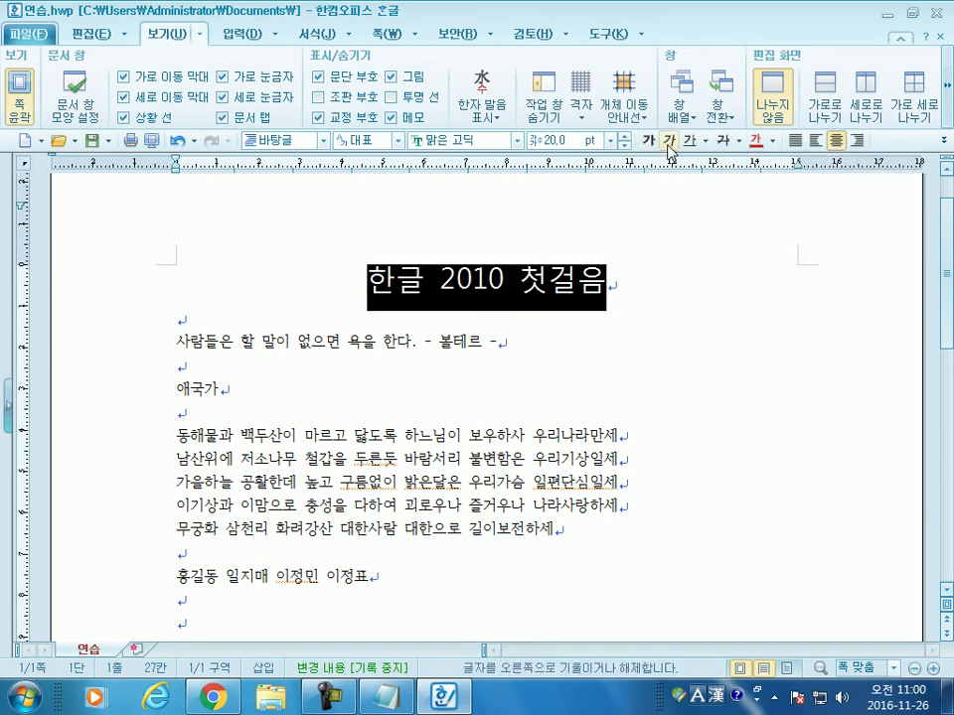
{"action": "left_click", "coordinate": [670, 147]}
{"action": "left_click", "coordinate": [688, 141]}
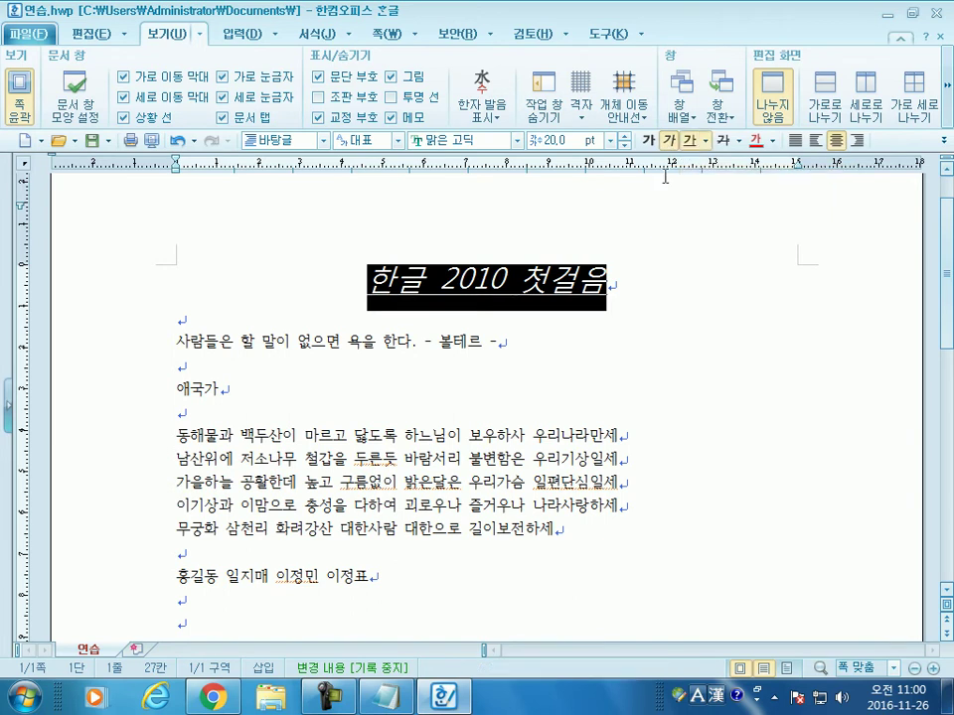
{"action": "left_click", "coordinate": [649, 140]}
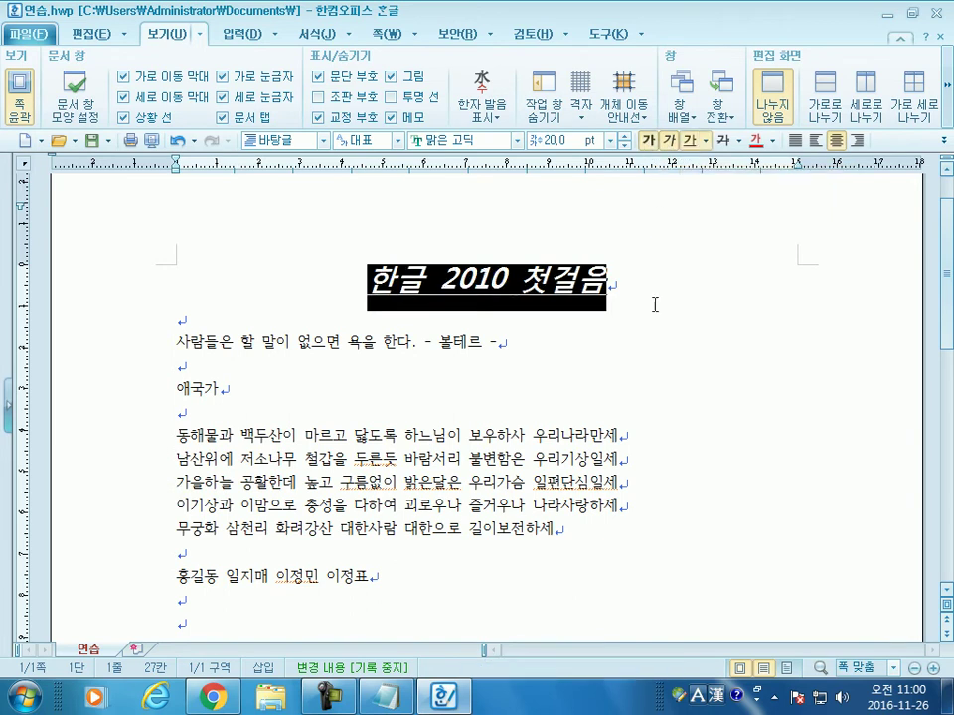
{"action": "left_click", "coordinate": [772, 140]}
{"action": "left_click", "coordinate": [843, 180]}
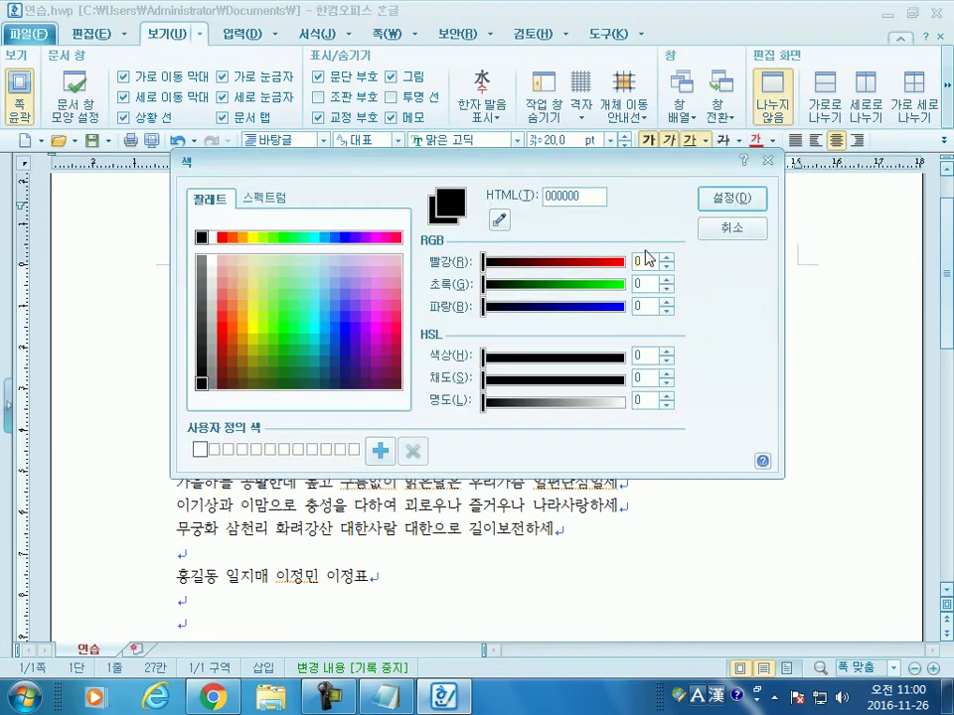
{"action": "left_click", "coordinate": [220, 238]}
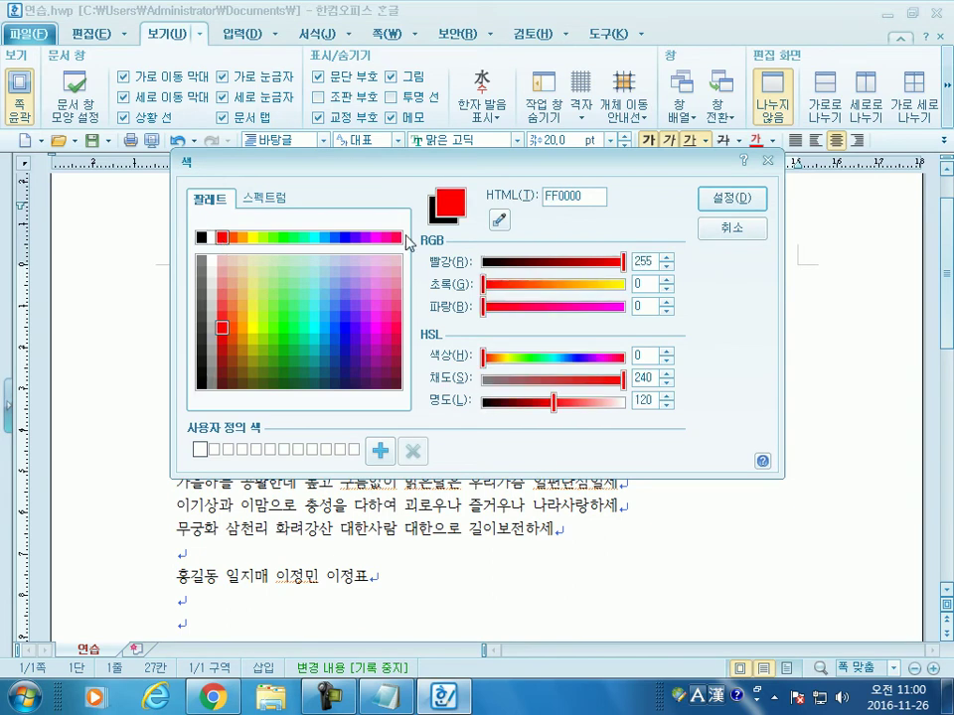
{"action": "left_click", "coordinate": [730, 204]}
{"action": "left_click", "coordinate": [661, 368]}
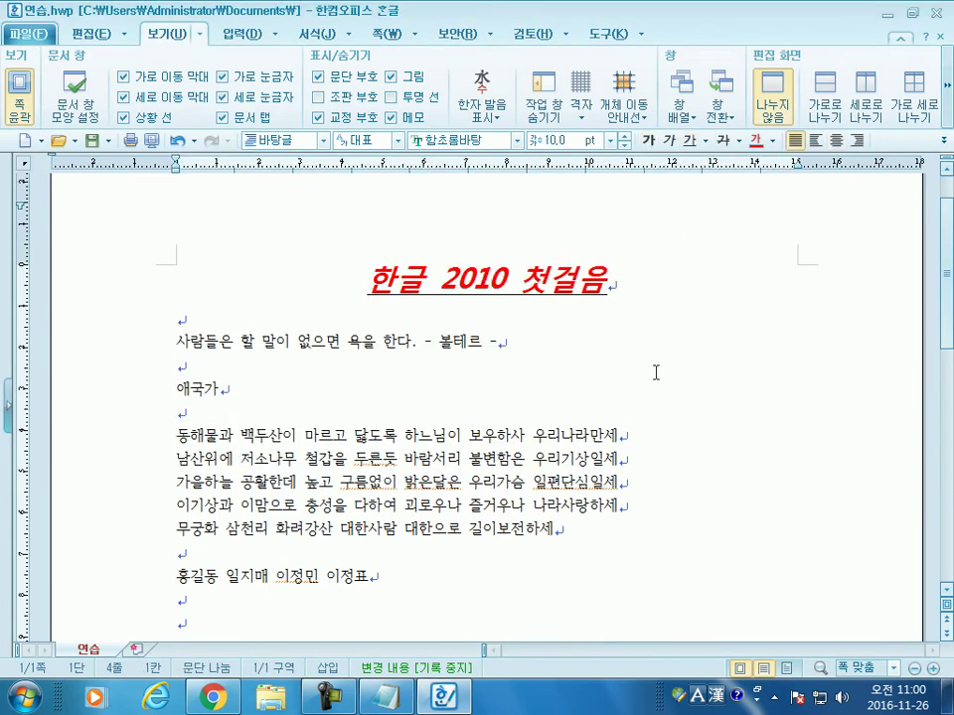
Step: Return the title to black and remove italic and underline, keeping it bold
{"action": "left_click_drag", "start_coordinate": [366, 281], "coordinate": [617, 280]}
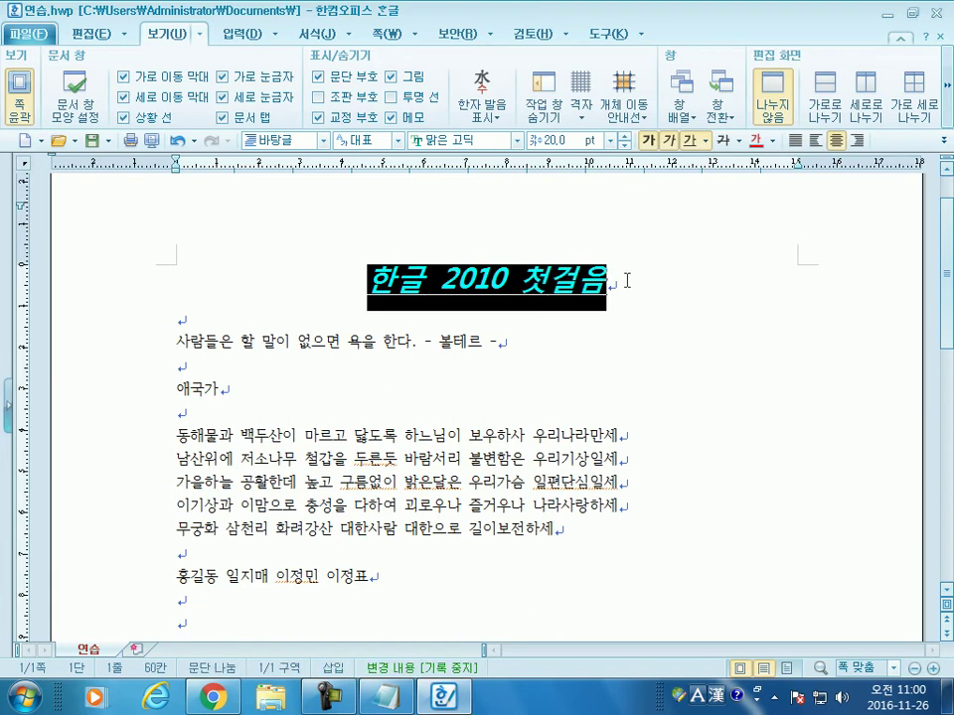
{"action": "left_click", "coordinate": [771, 140]}
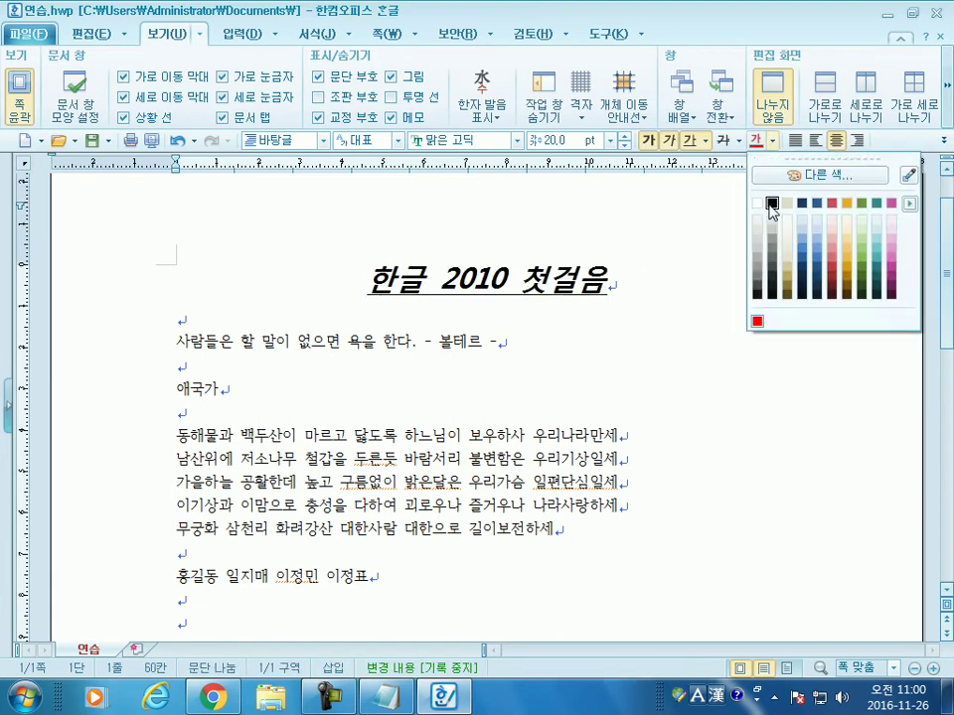
{"action": "left_click", "coordinate": [772, 204]}
{"action": "left_click", "coordinate": [671, 141]}
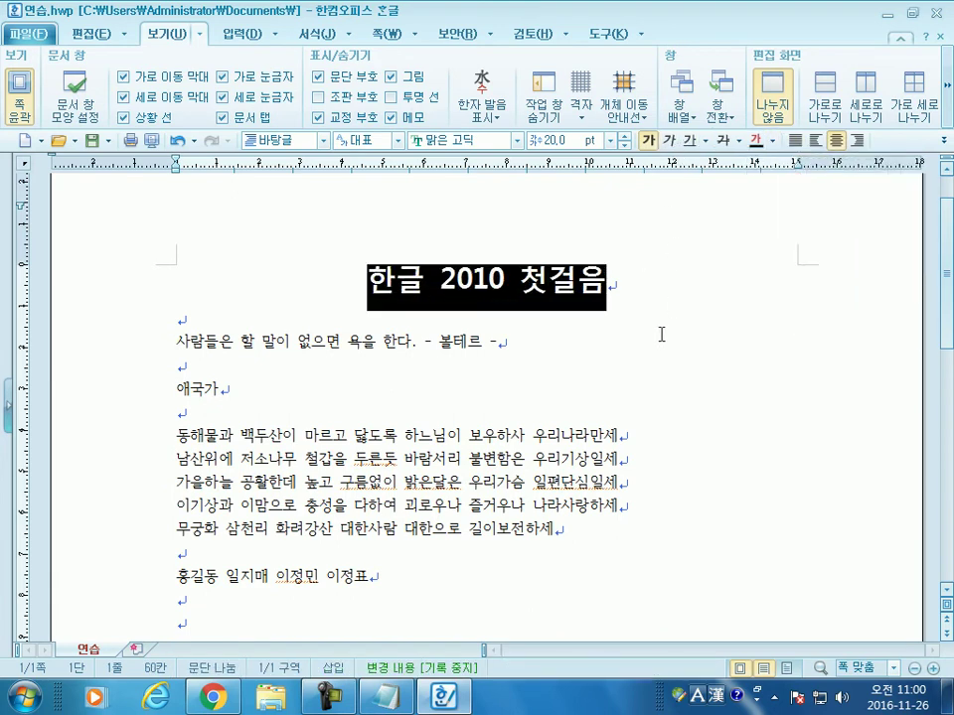
{"action": "left_click", "coordinate": [432, 312]}
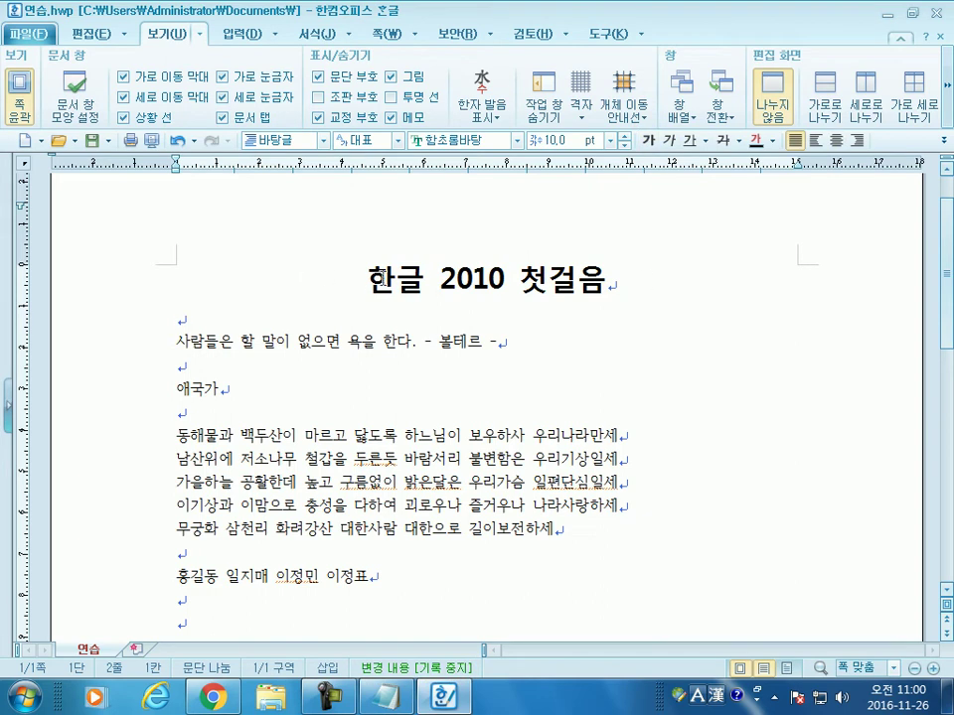
{"action": "left_click_drag", "start_coordinate": [366, 280], "coordinate": [620, 278]}
{"action": "left_click", "coordinate": [490, 319]}
Step: Right-align the Voltaire quote line
{"action": "left_click_drag", "start_coordinate": [174, 340], "coordinate": [520, 342]}
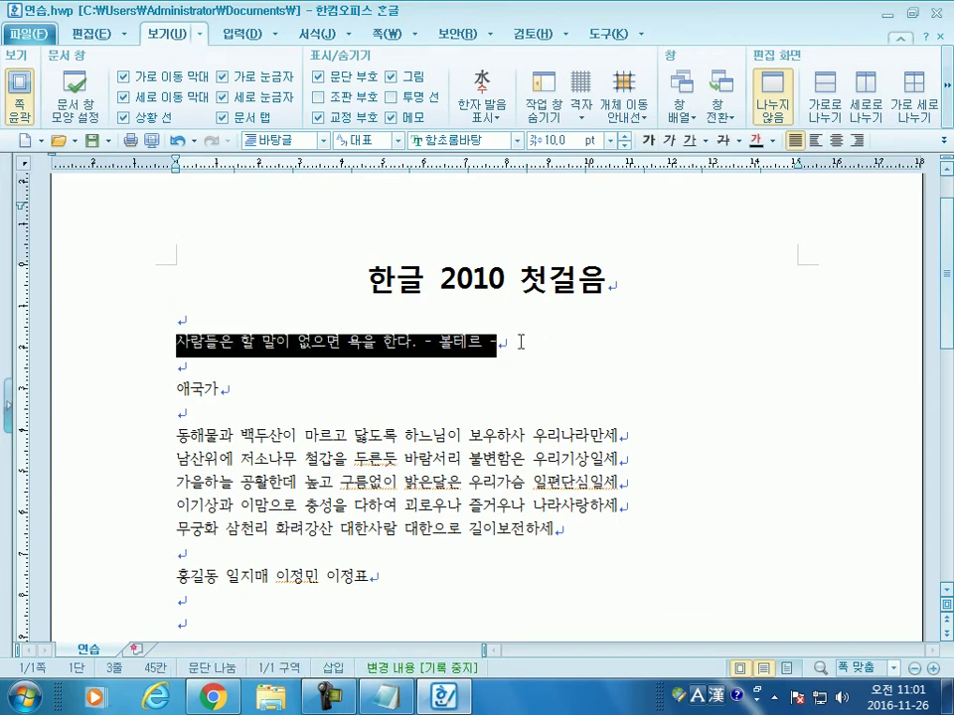
{"action": "left_click", "coordinate": [854, 140]}
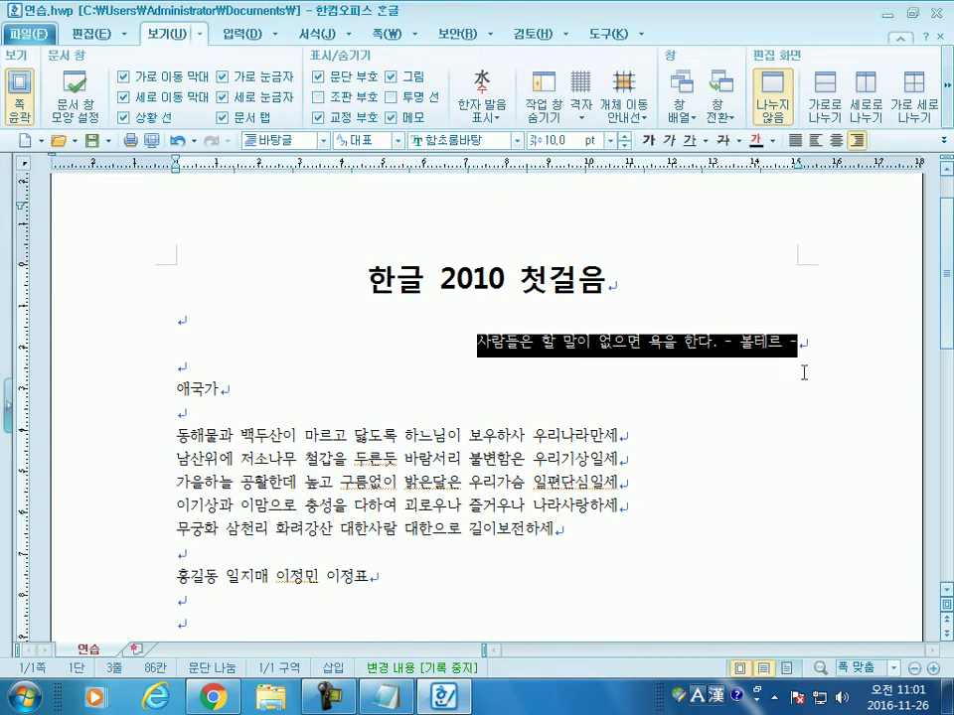
{"action": "left_click", "coordinate": [757, 380]}
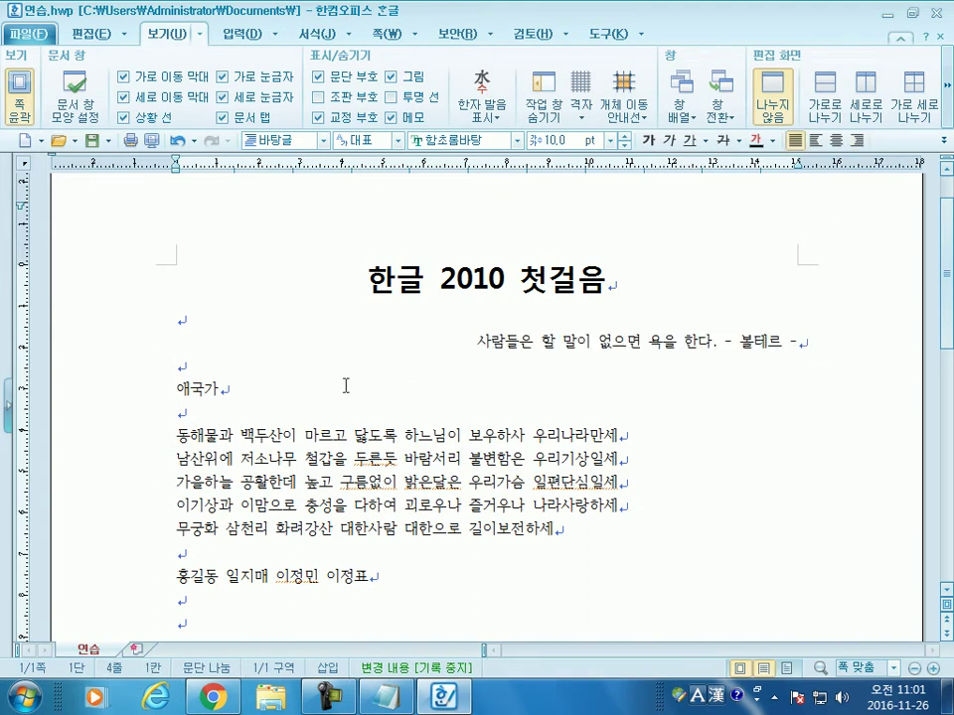
Step: Enlarge the 애국가 heading to 20 pt
{"action": "double_click", "coordinate": [250, 389]}
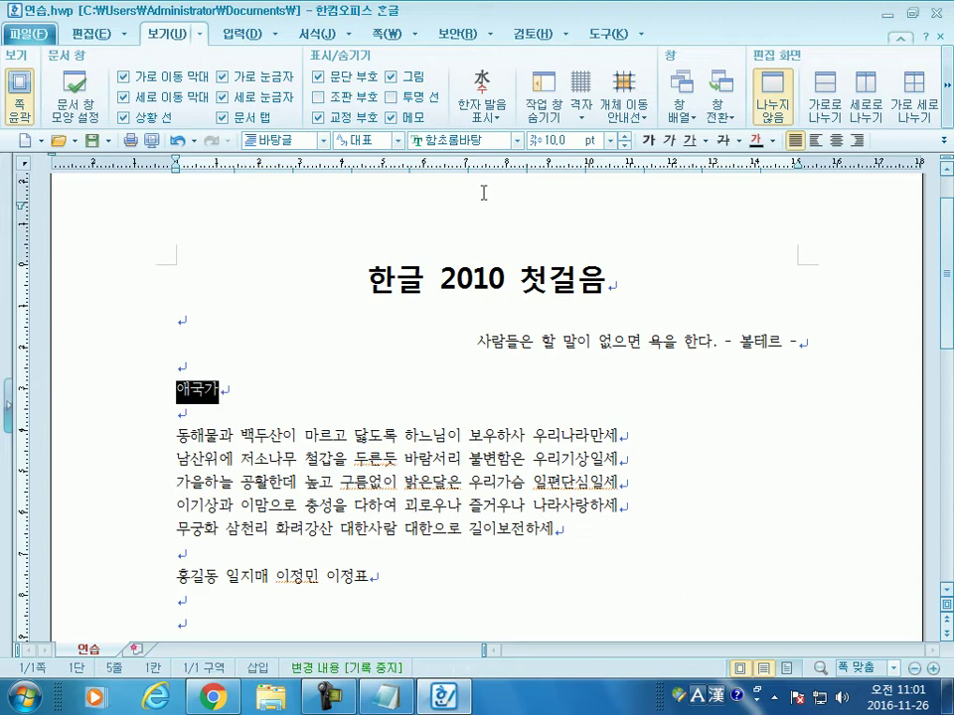
{"action": "left_click", "coordinate": [624, 136]}
{"action": "left_click", "coordinate": [624, 136]}
{"action": "left_click", "coordinate": [623, 136]}
{"action": "left_click", "coordinate": [624, 136]}
{"action": "left_click", "coordinate": [624, 136]}
{"action": "left_click", "coordinate": [624, 136]}
{"action": "left_click", "coordinate": [624, 136]}
{"action": "left_click", "coordinate": [624, 136]}
{"action": "left_click", "coordinate": [624, 136]}
{"action": "left_click", "coordinate": [624, 136]}
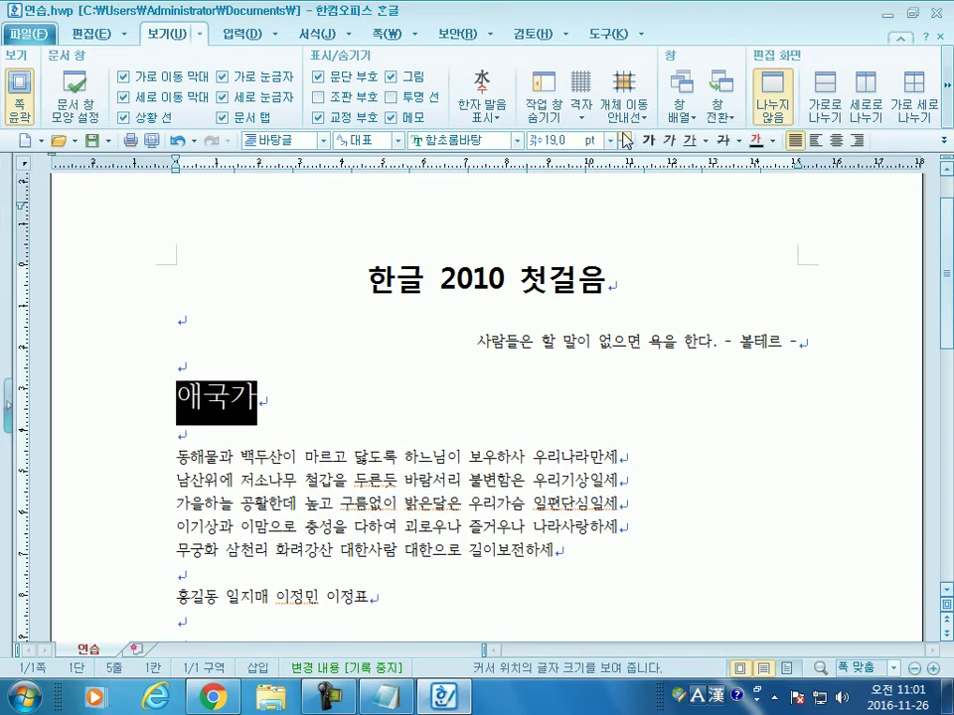
{"action": "left_click", "coordinate": [282, 425]}
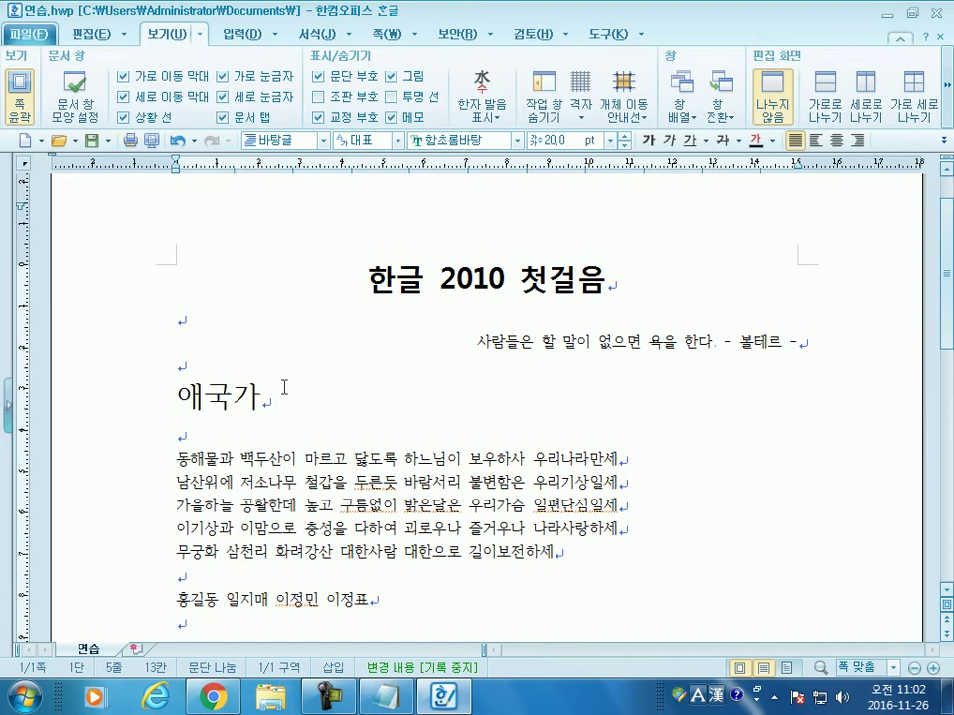
Step: Set the five anthem lyric lines to 14 pt
{"action": "scroll", "coordinate": [268, 368], "scroll_direction": "down", "scroll_amount": 3}
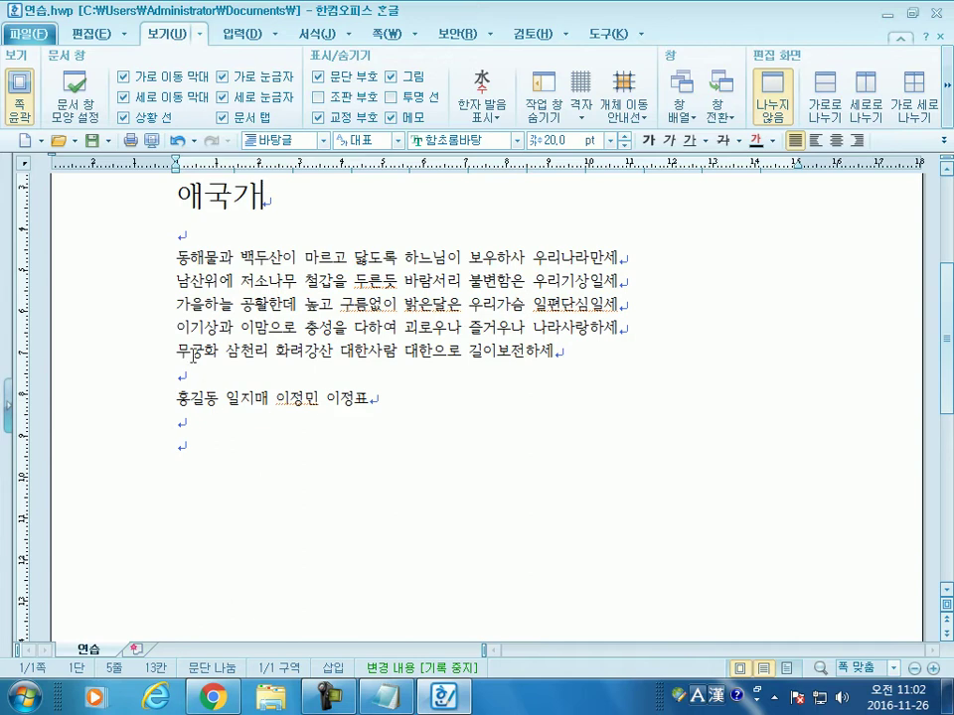
{"action": "scroll", "coordinate": [192, 354], "scroll_direction": "up", "scroll_amount": 1}
{"action": "left_click_drag", "start_coordinate": [177, 324], "coordinate": [561, 420]}
{"action": "left_click", "coordinate": [627, 137]}
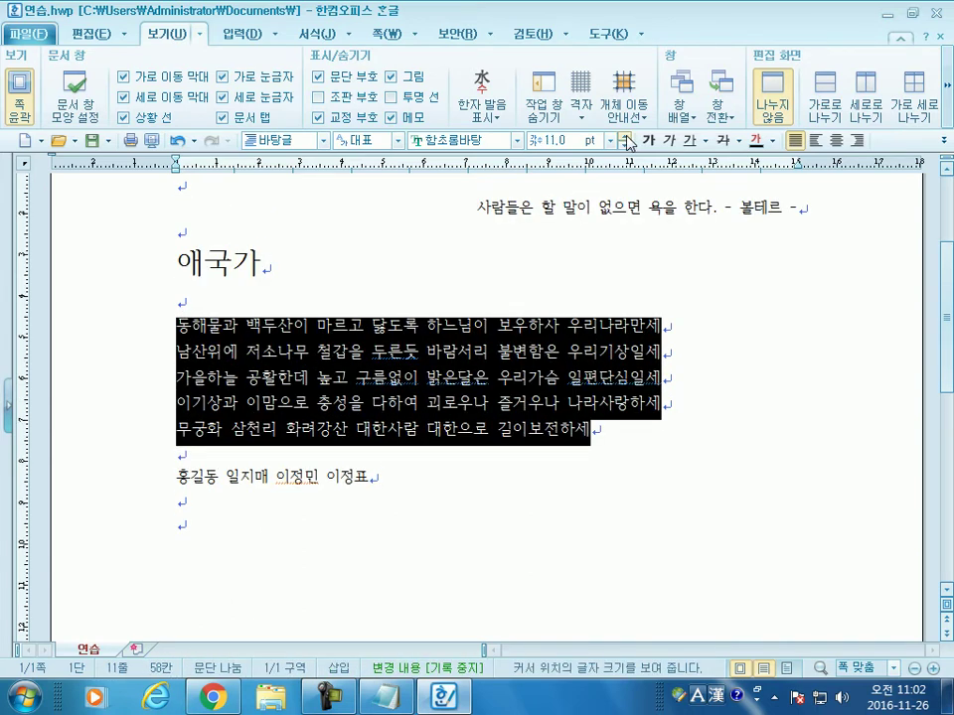
{"action": "left_click", "coordinate": [627, 137]}
{"action": "left_click", "coordinate": [627, 137]}
{"action": "left_click", "coordinate": [627, 137]}
{"action": "left_click", "coordinate": [627, 137]}
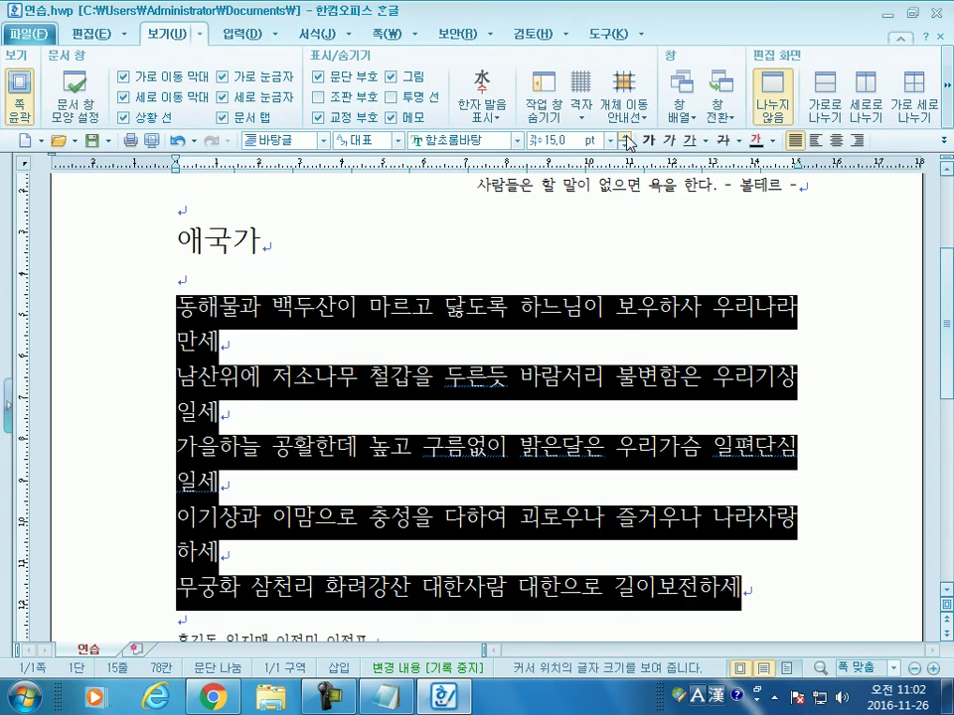
{"action": "left_click", "coordinate": [627, 137]}
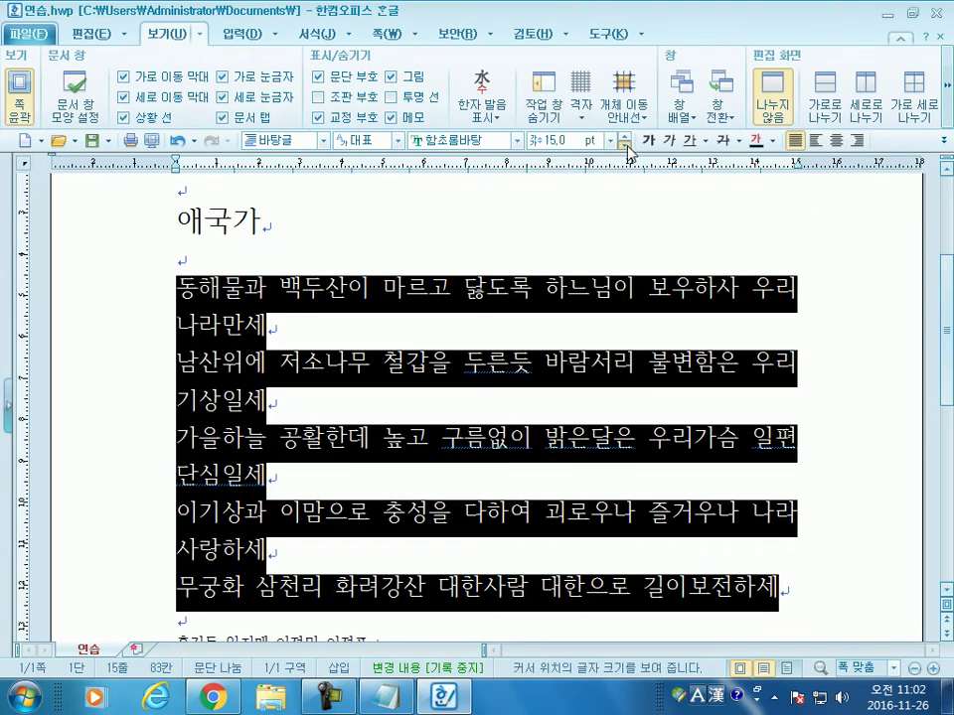
{"action": "left_click", "coordinate": [628, 145]}
{"action": "left_click", "coordinate": [628, 145]}
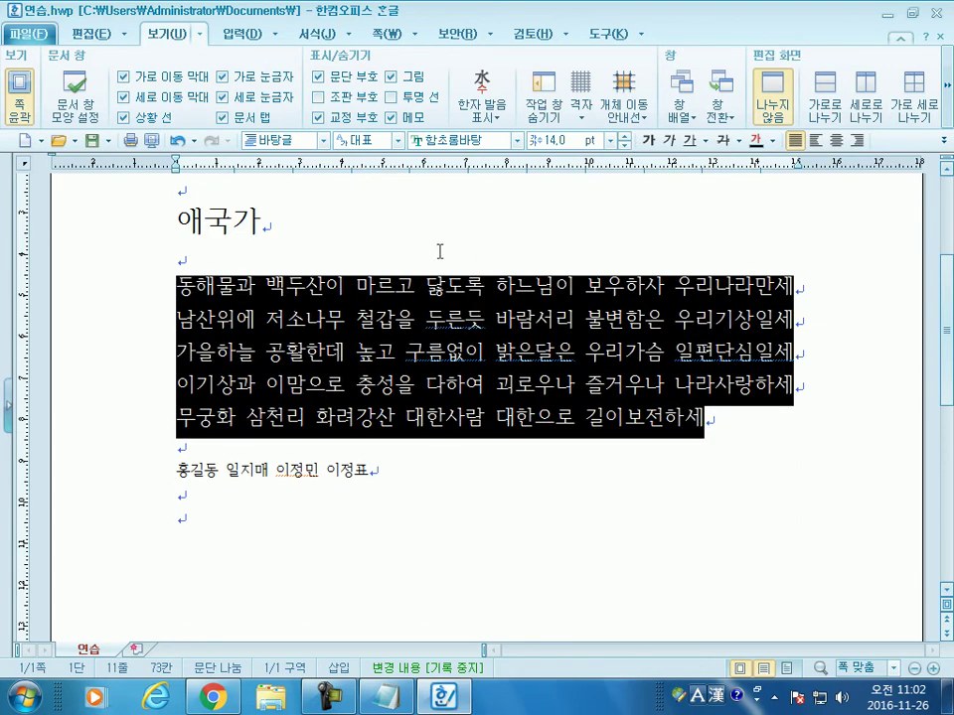
{"action": "left_click", "coordinate": [436, 251]}
{"action": "scroll", "coordinate": [204, 482], "scroll_direction": "up", "scroll_amount": 3}
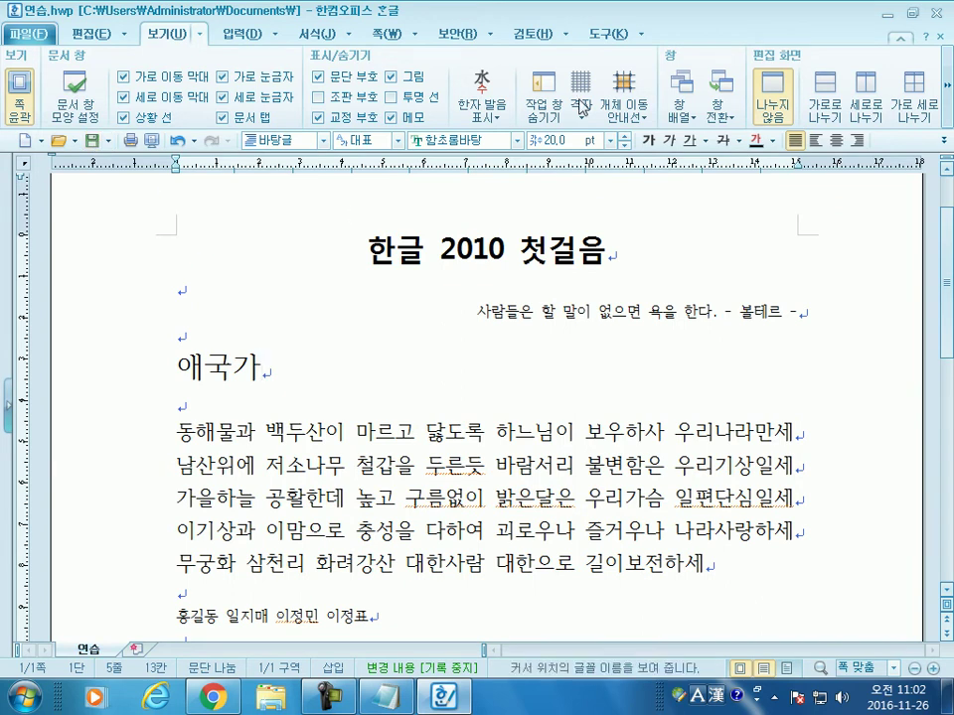
Step: Close Hangul and write '문서를 생산하는 목적 : 보존, 전달' in the Notepad notes
{"action": "left_click", "coordinate": [937, 13]}
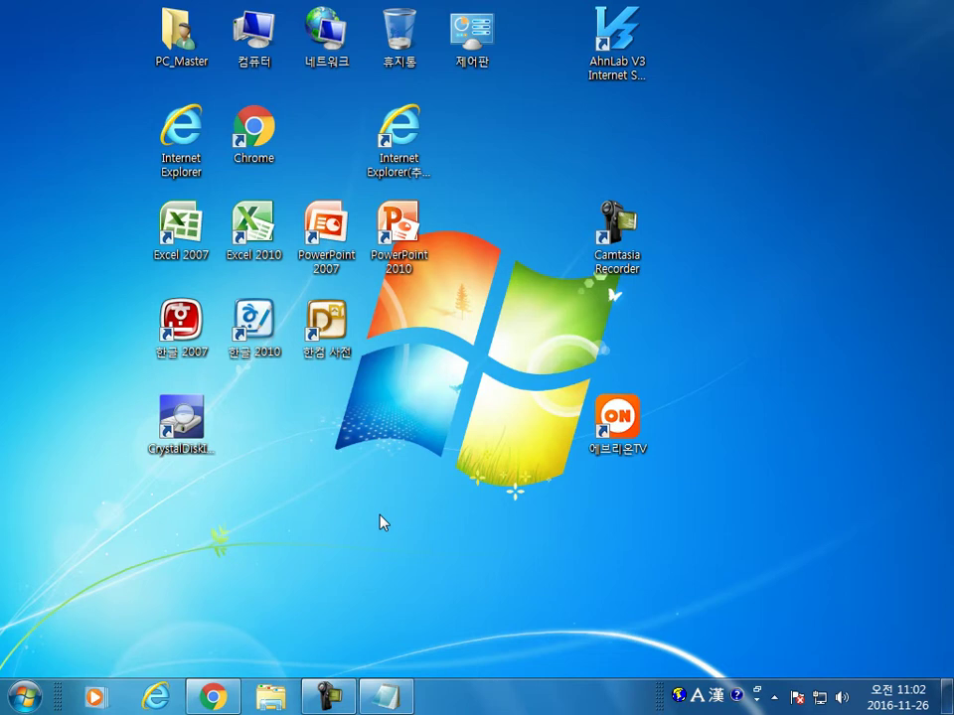
{"action": "left_click", "coordinate": [396, 699]}
{"action": "type", "text": "문서를 생산"}
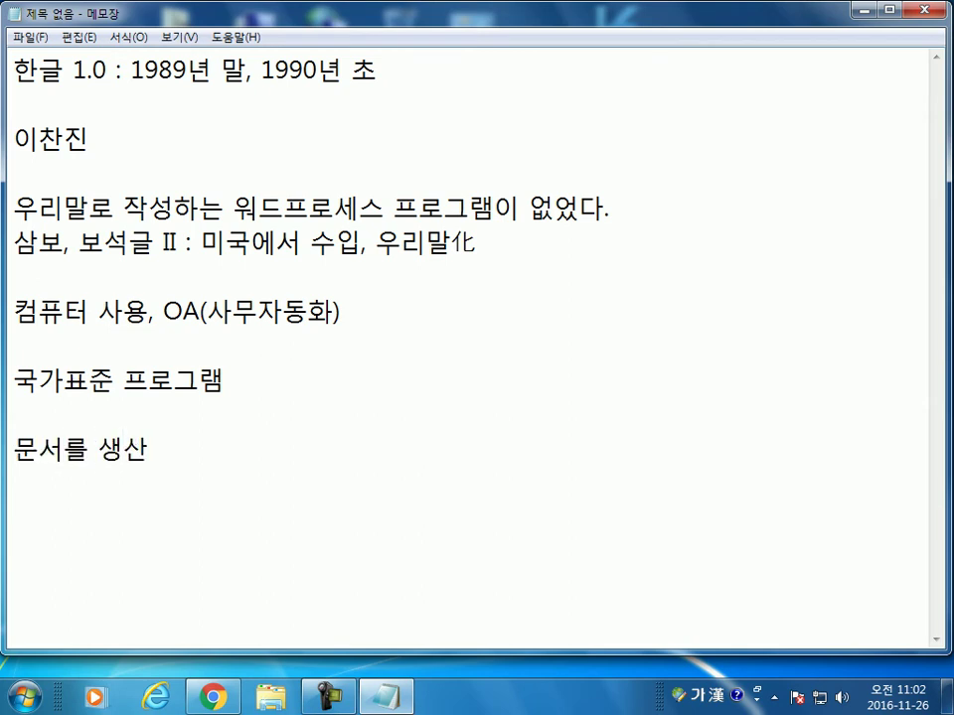
{"action": "key", "text": "Return"}
{"action": "key", "text": "Return"}
{"action": "key", "text": "Return"}
{"action": "key", "text": "Return"}
{"action": "key", "text": "Return"}
{"action": "key", "text": "Return"}
{"action": "key", "text": "Return"}
{"action": "key", "text": "Return"}
{"action": "key", "text": "Return"}
{"action": "key", "text": "Return"}
{"action": "key", "text": "Return"}
{"action": "key", "text": "Return"}
{"action": "key", "text": "Return"}
{"action": "key", "text": "Return"}
{"action": "key", "text": "Return"}
{"action": "key", "text": "Return"}
{"action": "key", "text": "BackSpace"}
{"action": "key", "text": "BackSpace"}
{"action": "key", "text": "BackSpace"}
{"action": "key", "text": "BackSpace"}
{"action": "key", "text": "BackSpace"}
{"action": "key", "text": "BackSpace"}
{"action": "key", "text": "BackSpace"}
{"action": "key", "text": "BackSpace"}
{"action": "key", "text": "BackSpace"}
{"action": "key", "text": "BackSpace"}
{"action": "key", "text": "BackSpace"}
{"action": "key", "text": "BackSpace"}
{"action": "key", "text": "BackSpace"}
{"action": "key", "text": "BackSpace"}
{"action": "key", "text": "BackSpace"}
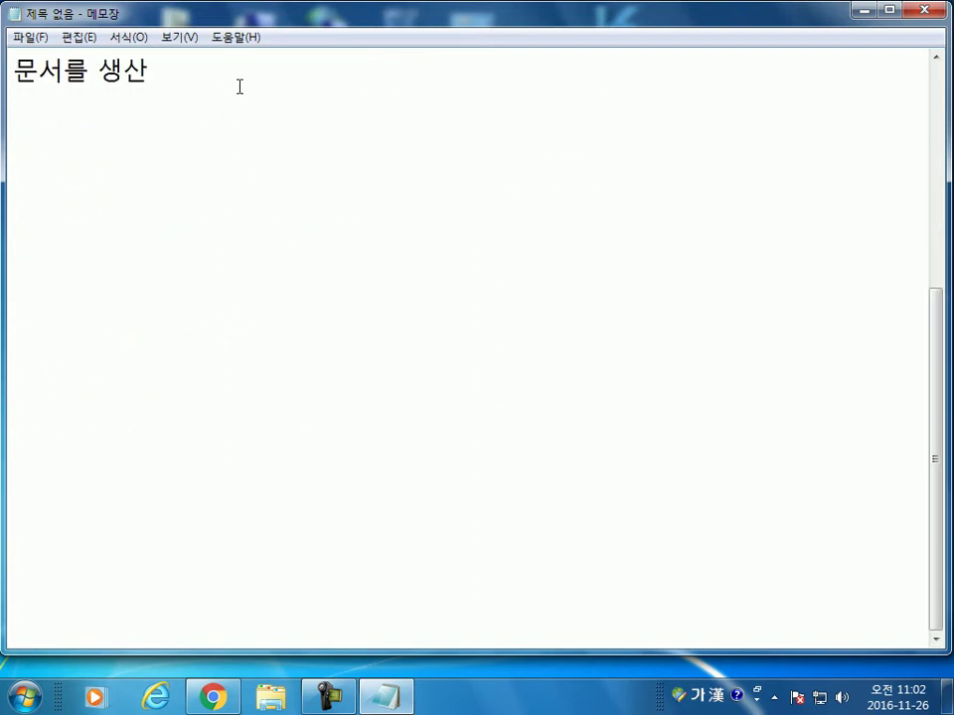
{"action": "key", "text": "BackSpace"}
{"action": "type", "text": "하는 "}
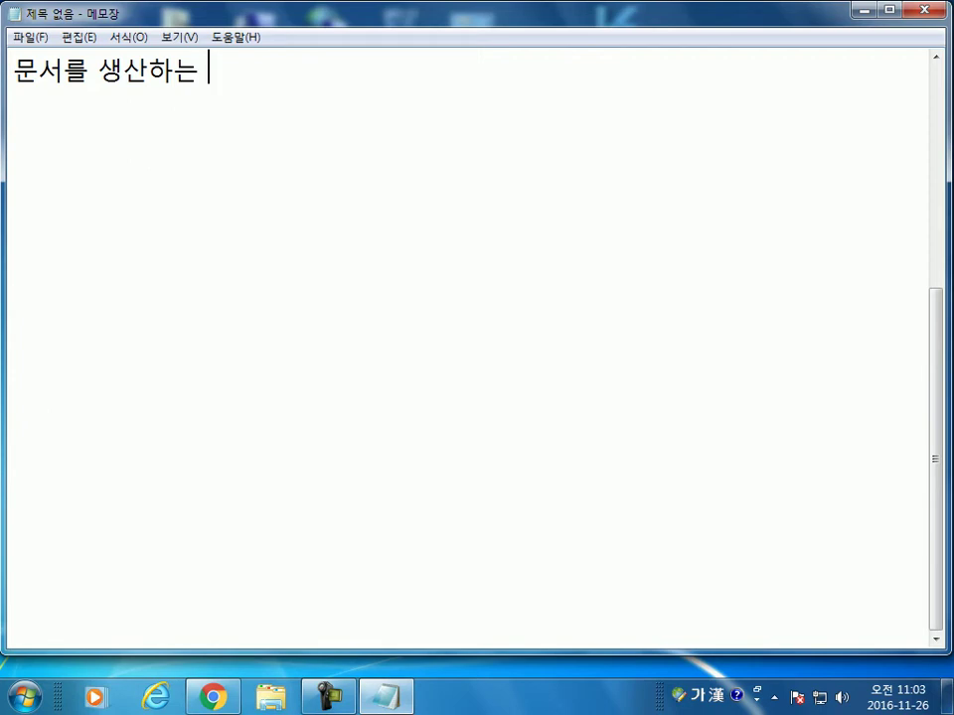
{"action": "type", "text": "목ㅈ"}
{"action": "type", "text": "적 "}
{"action": "type", "text": ":"}
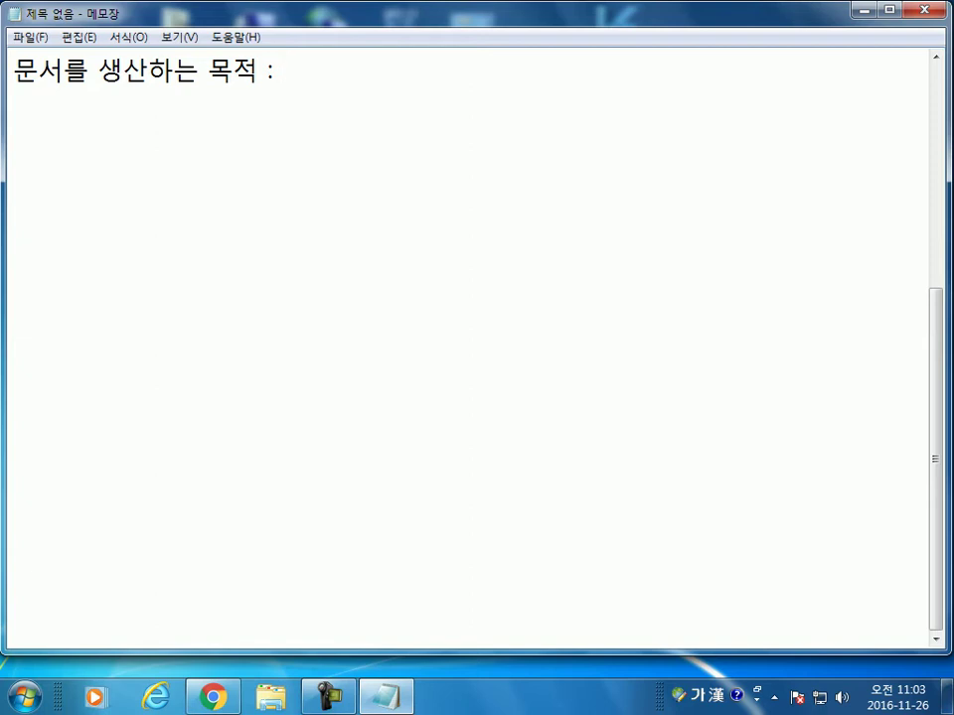
{"action": "type", "text": "보"}
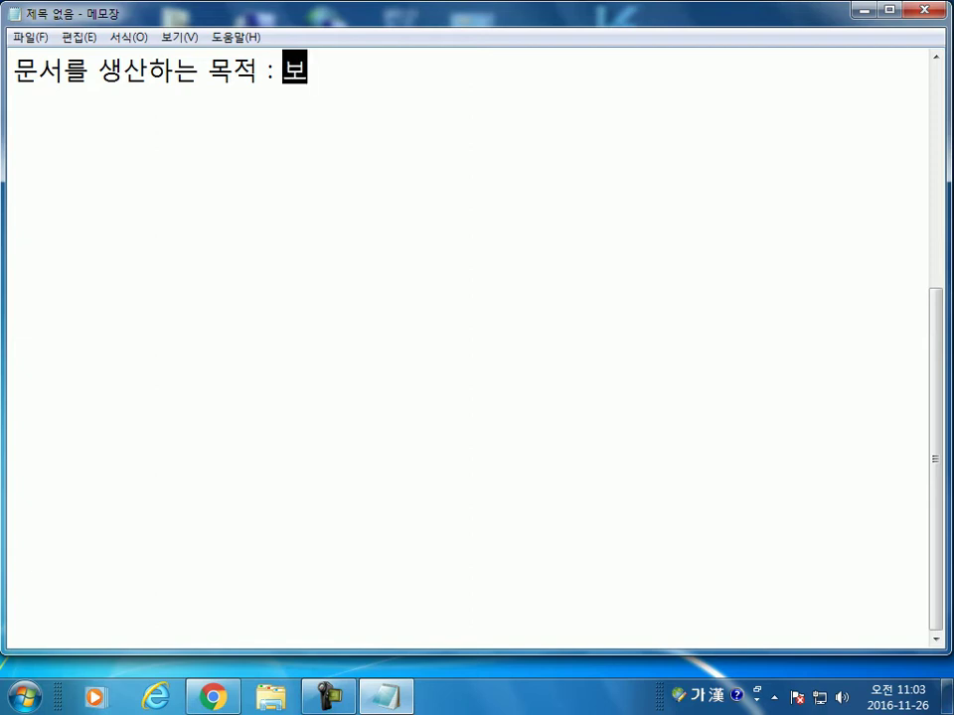
{"action": "type", "text": "존, "}
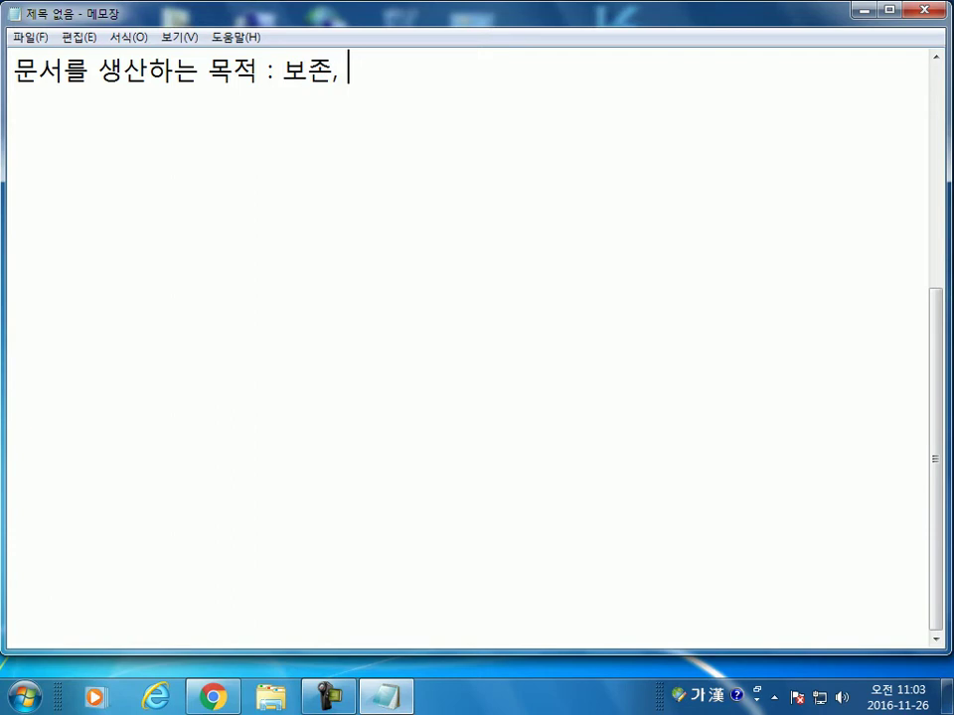
{"action": "type", "text": "저ㄴ달"}
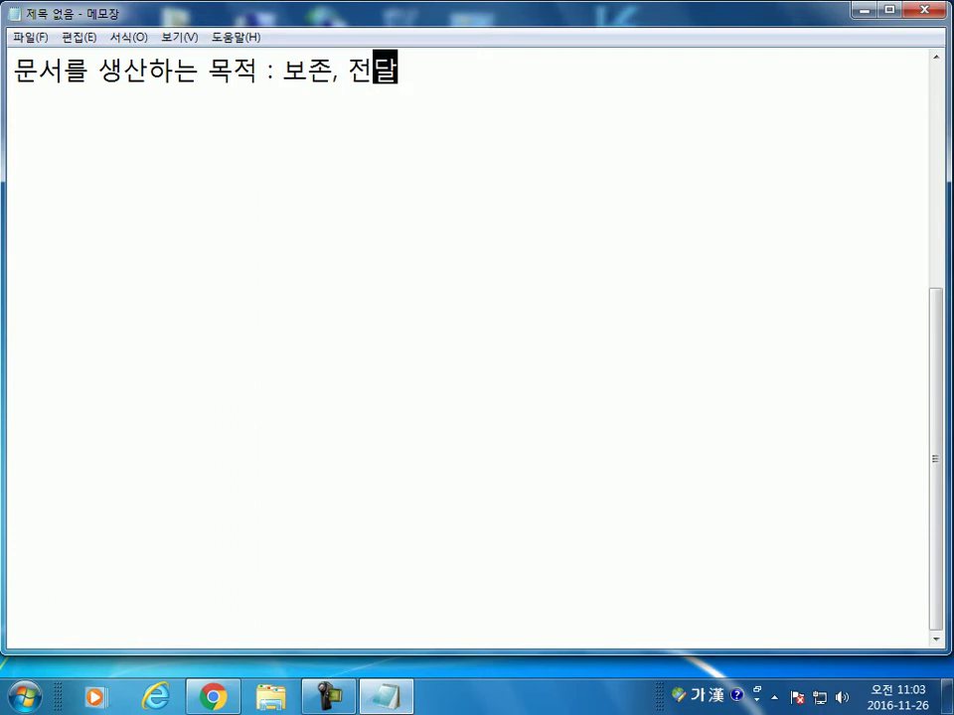
{"action": "key", "text": "Return"}
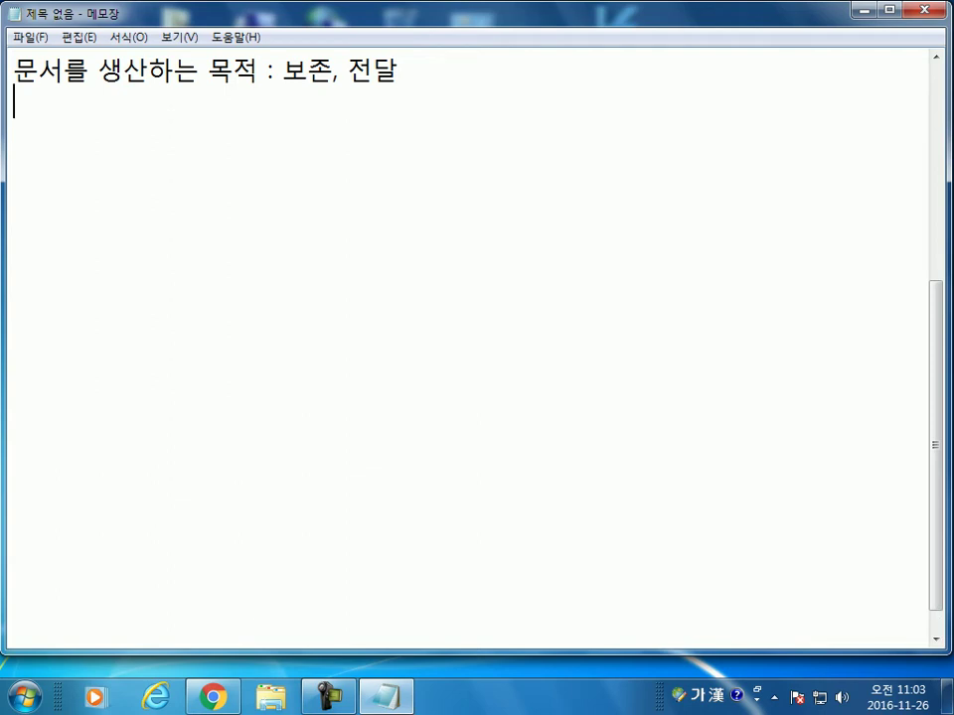
Step: Highlight '보존, 전달' several times to point it out, then minimize Notepad
{"action": "left_click", "coordinate": [345, 71]}
{"action": "key", "text": "shift+End"}
{"action": "left_click_drag", "start_coordinate": [332, 72], "coordinate": [286, 69]}
{"action": "left_click", "coordinate": [293, 115]}
{"action": "left_click_drag", "start_coordinate": [283, 70], "coordinate": [406, 74]}
{"action": "left_click", "coordinate": [377, 127]}
{"action": "left_click", "coordinate": [343, 79]}
{"action": "left_click", "coordinate": [251, 156]}
{"action": "left_click_drag", "start_coordinate": [283, 70], "coordinate": [401, 70]}
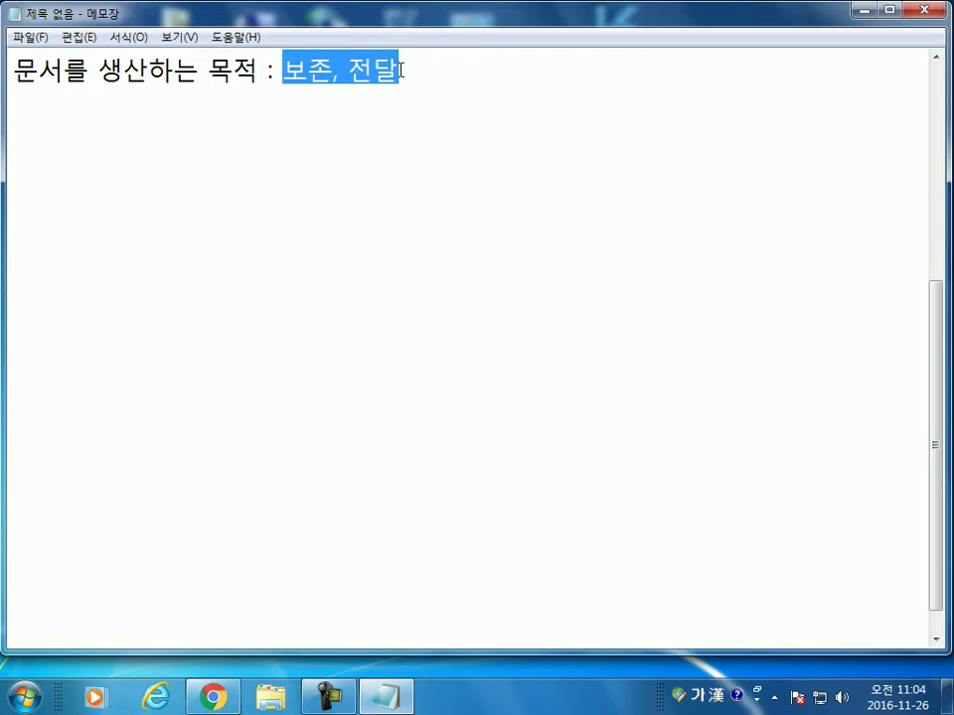
{"action": "left_click", "coordinate": [378, 144]}
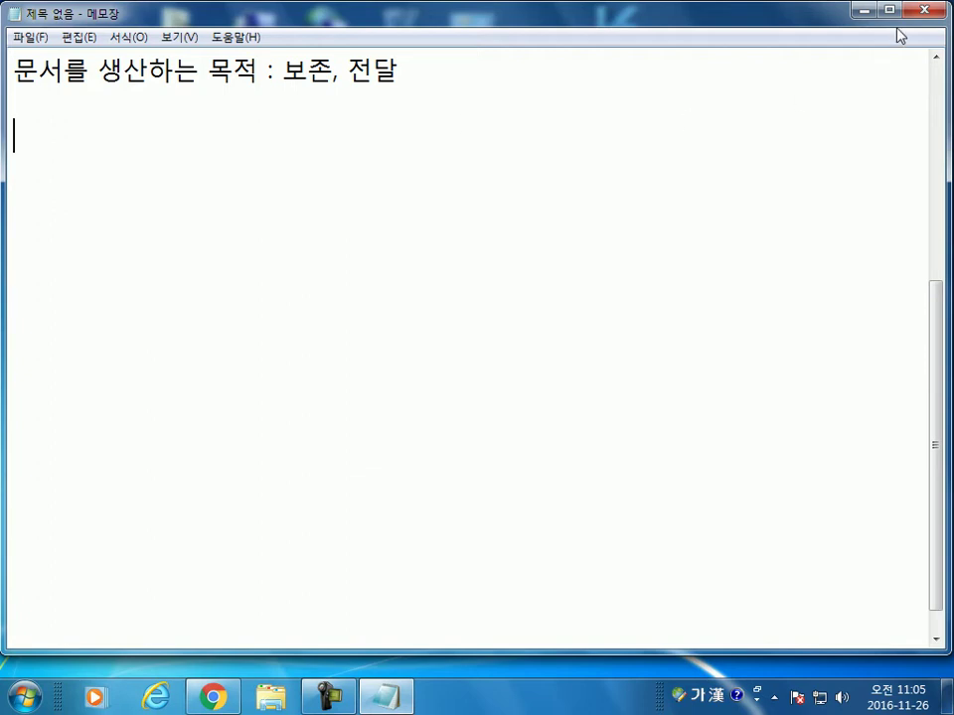
{"action": "left_click", "coordinate": [864, 9]}
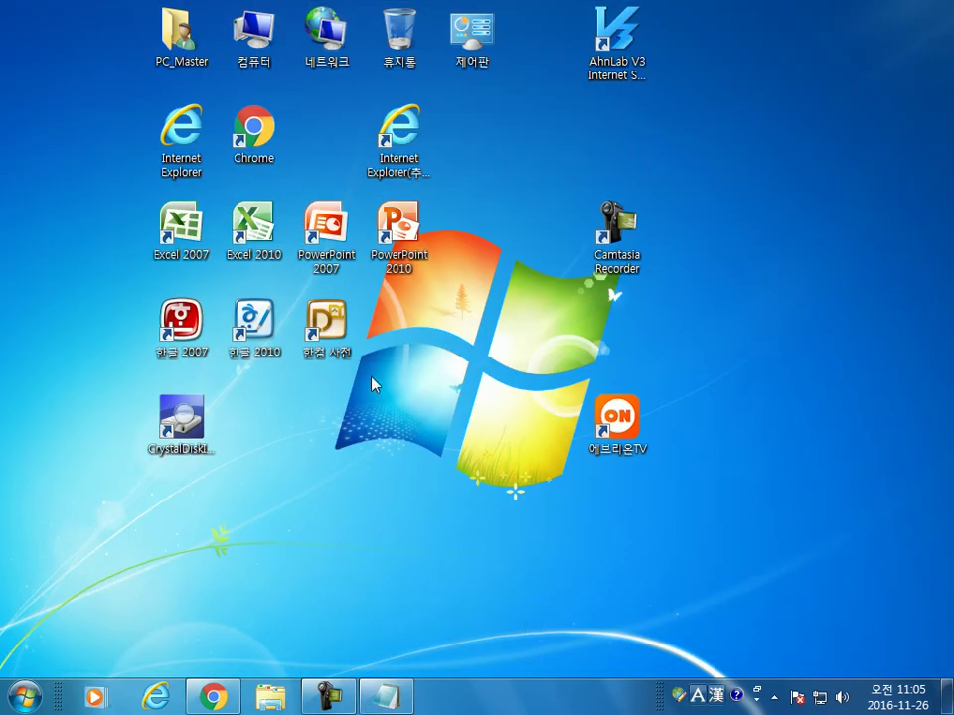
Step: Launch Hangul 2010 from the 한글 2010 desktop shortcut
{"action": "double_click", "coordinate": [263, 334]}
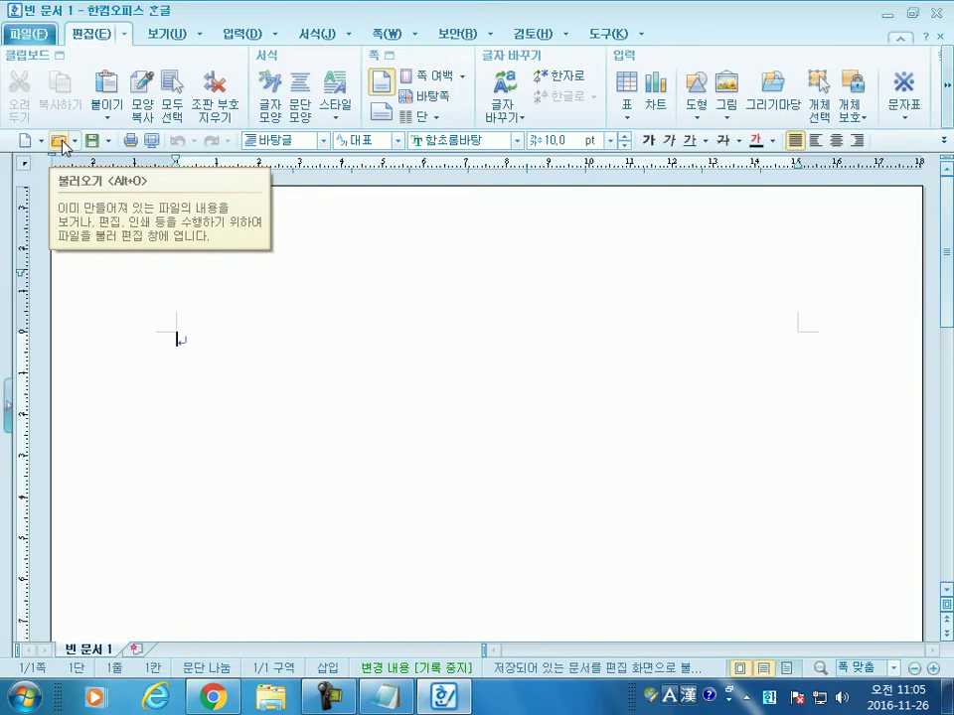
Step: Check the recent-files list, then select 연습.hwp in the 내 문서 folder of the Open window
{"action": "left_click", "coordinate": [62, 146]}
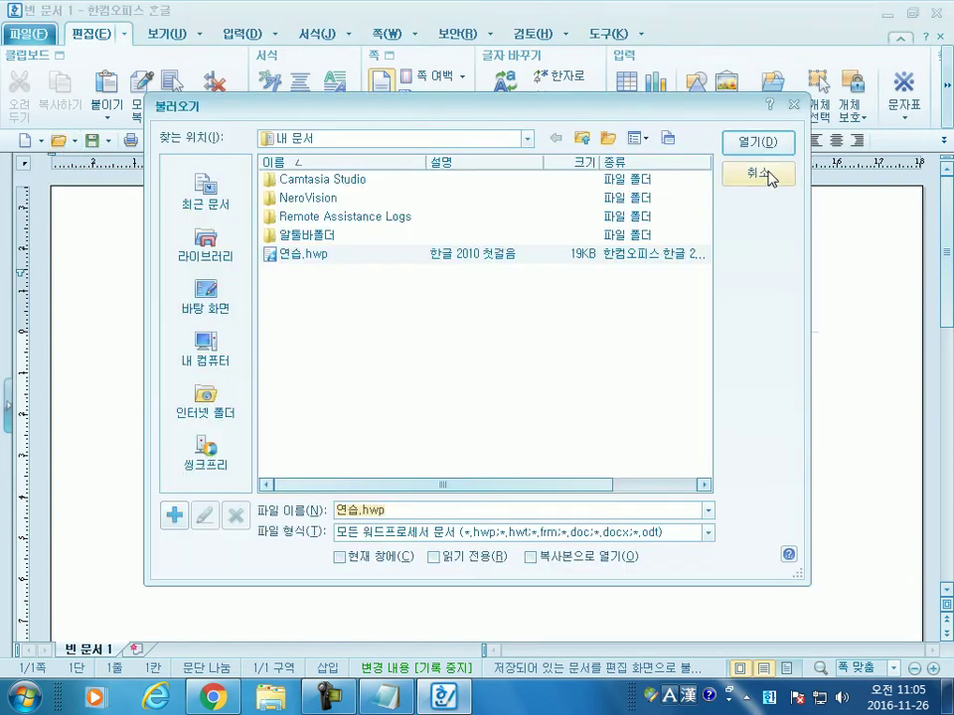
{"action": "left_click", "coordinate": [770, 177]}
{"action": "left_click", "coordinate": [75, 144]}
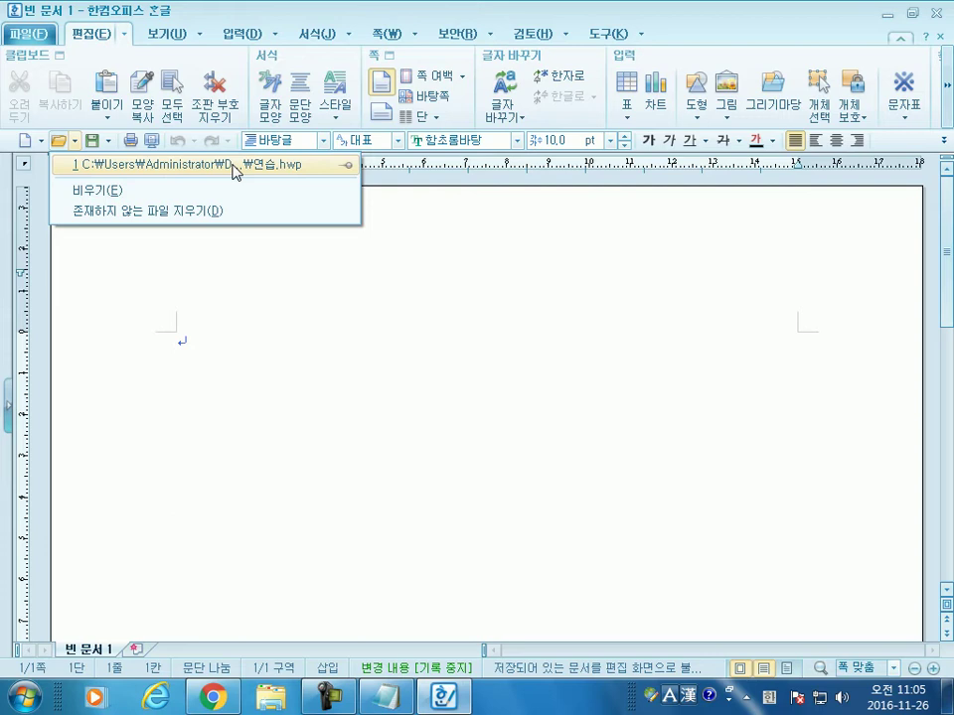
{"action": "left_click", "coordinate": [57, 145]}
{"action": "left_click", "coordinate": [58, 145]}
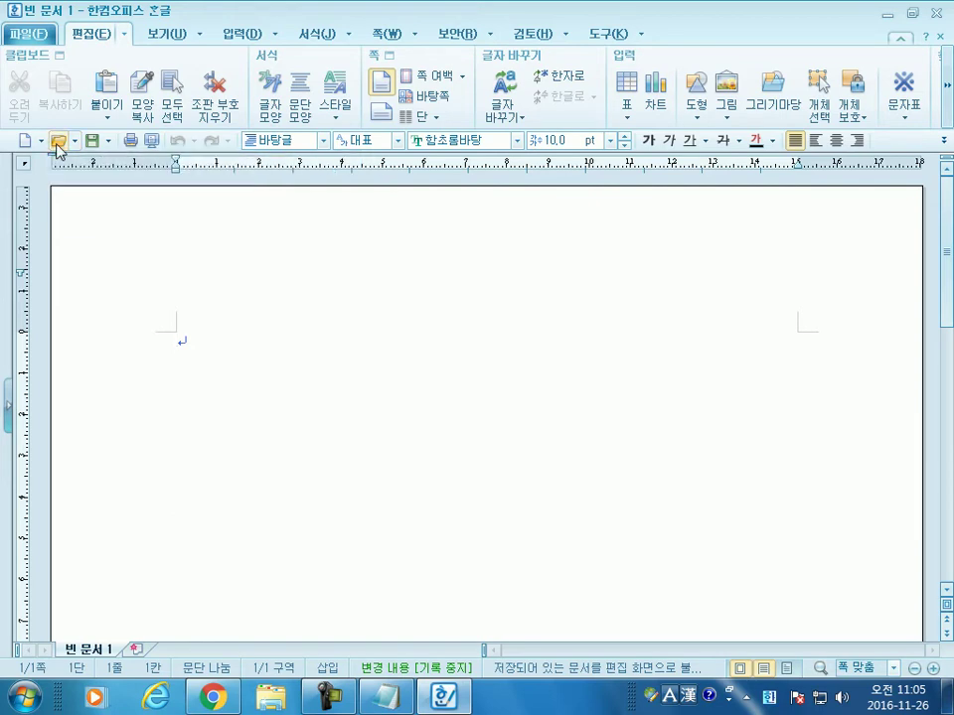
{"action": "left_click", "coordinate": [308, 255]}
Step: Open 연습.hwp, scroll through its text, and display the 도구 commands
{"action": "left_click", "coordinate": [761, 145]}
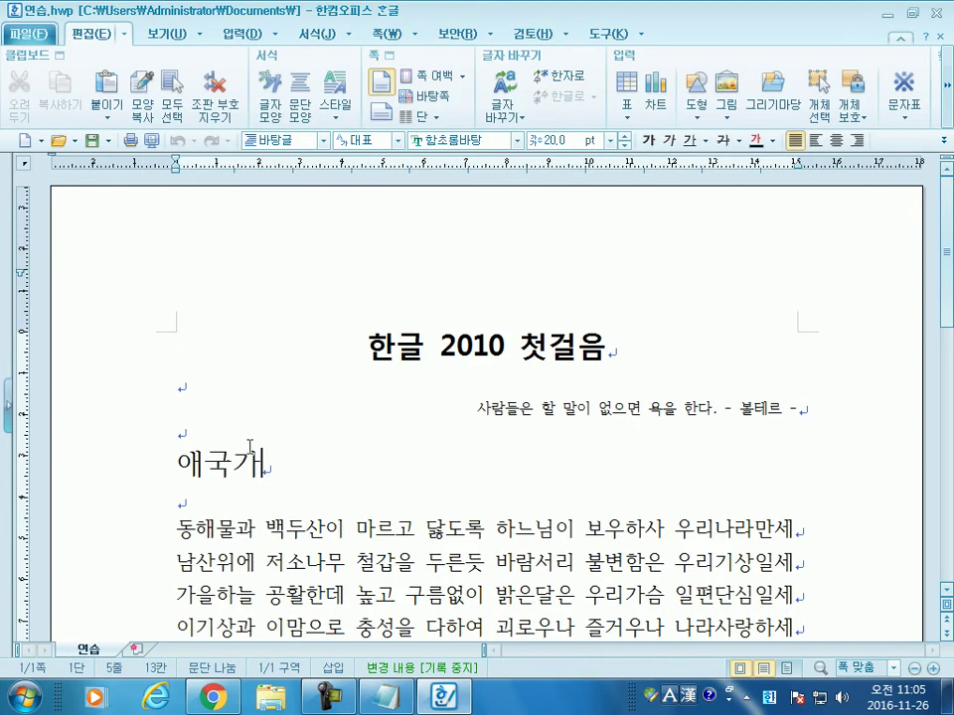
{"action": "scroll", "coordinate": [251, 447], "scroll_direction": "down", "scroll_amount": 1}
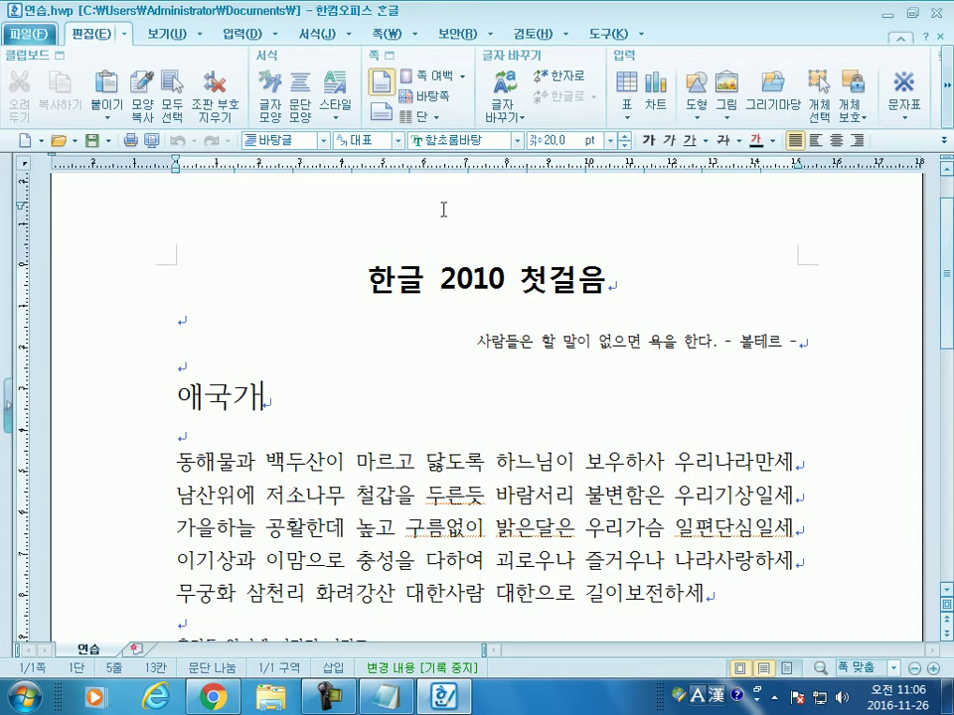
{"action": "left_click", "coordinate": [604, 35]}
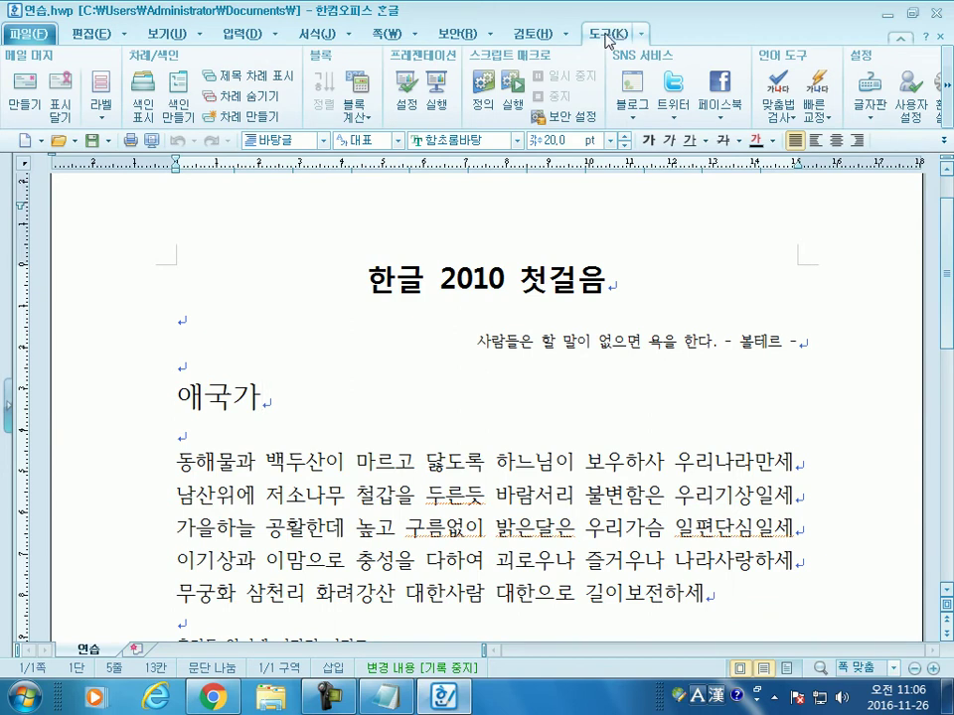
{"action": "left_click", "coordinate": [641, 36]}
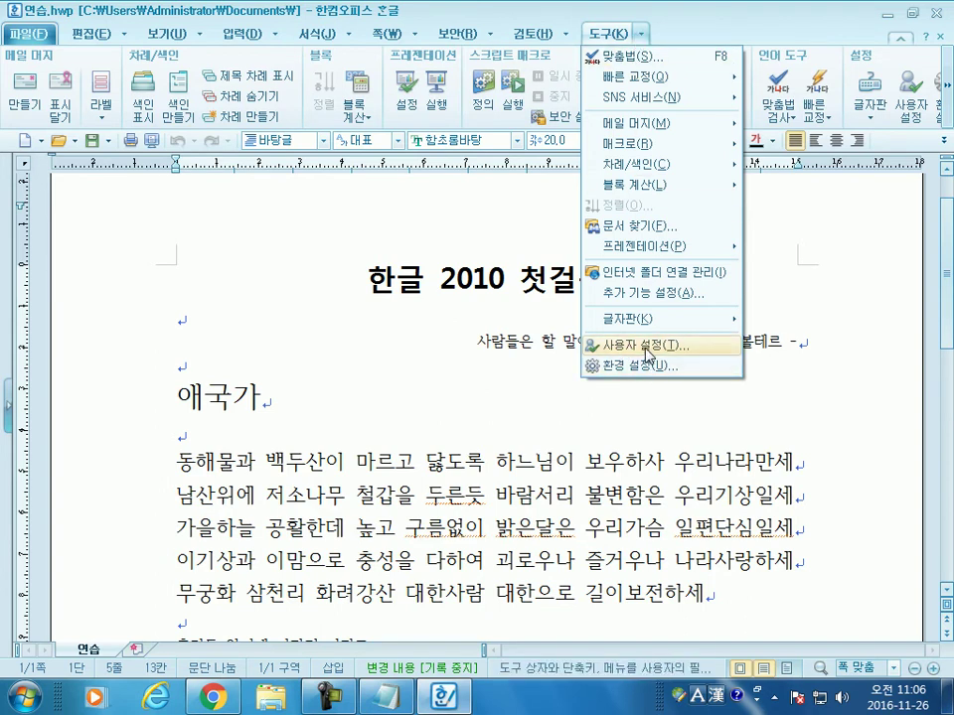
{"action": "left_click", "coordinate": [600, 38]}
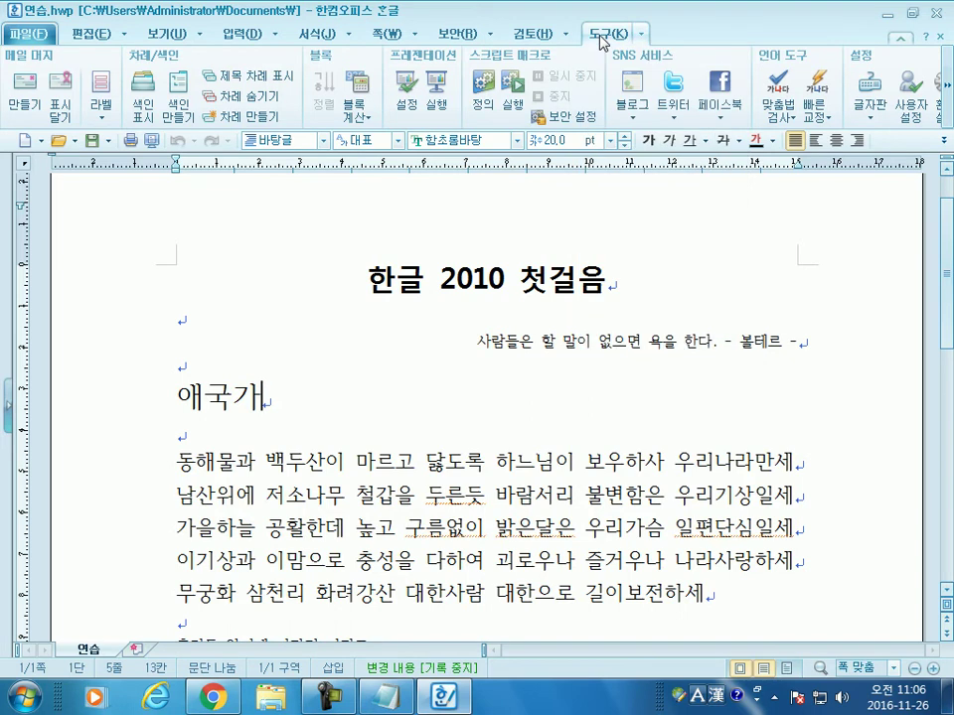
{"action": "left_click", "coordinate": [950, 113]}
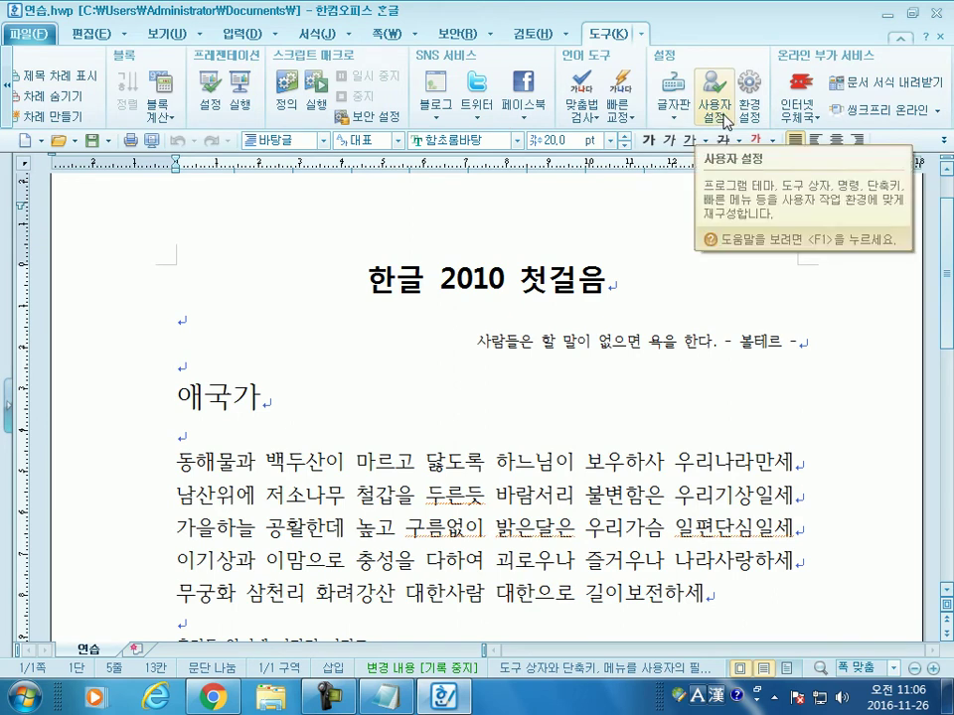
{"action": "left_click", "coordinate": [725, 120]}
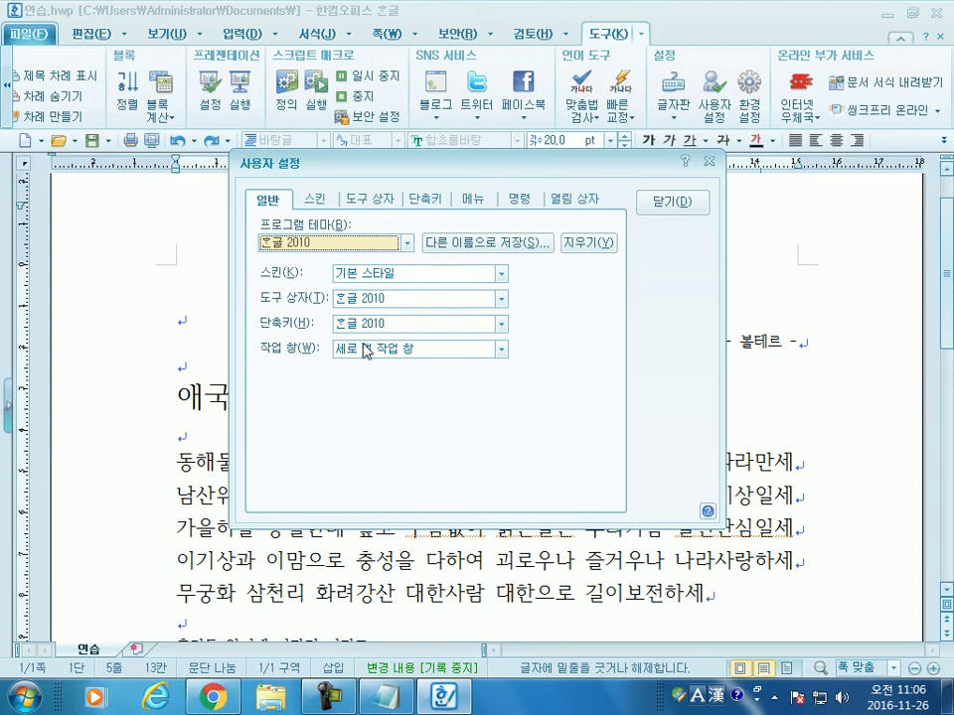
{"action": "left_click", "coordinate": [314, 197]}
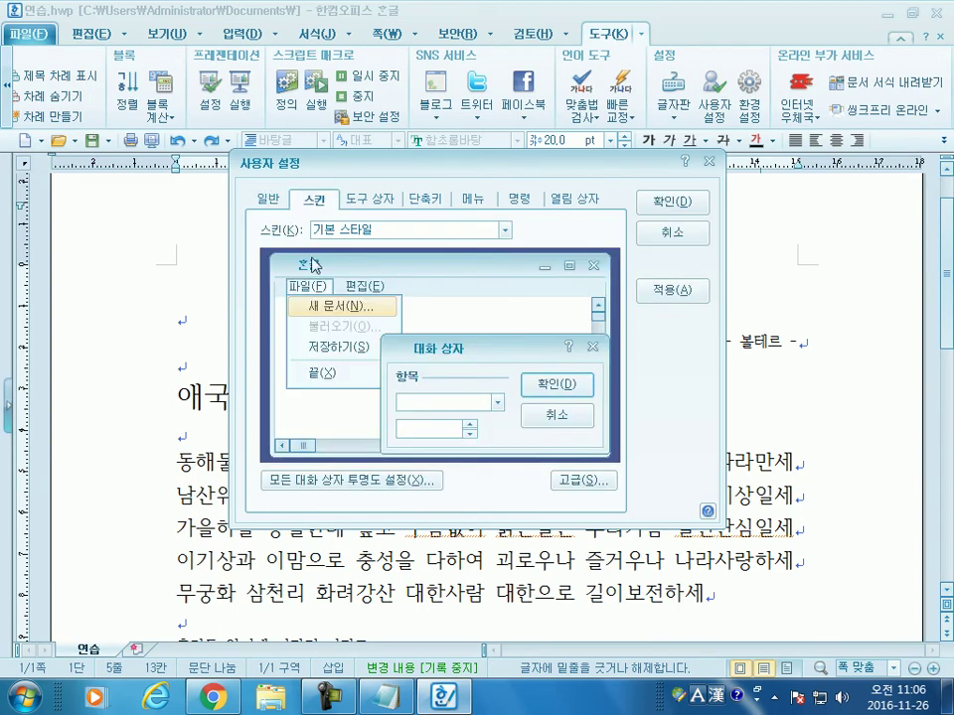
{"action": "left_click", "coordinate": [383, 230]}
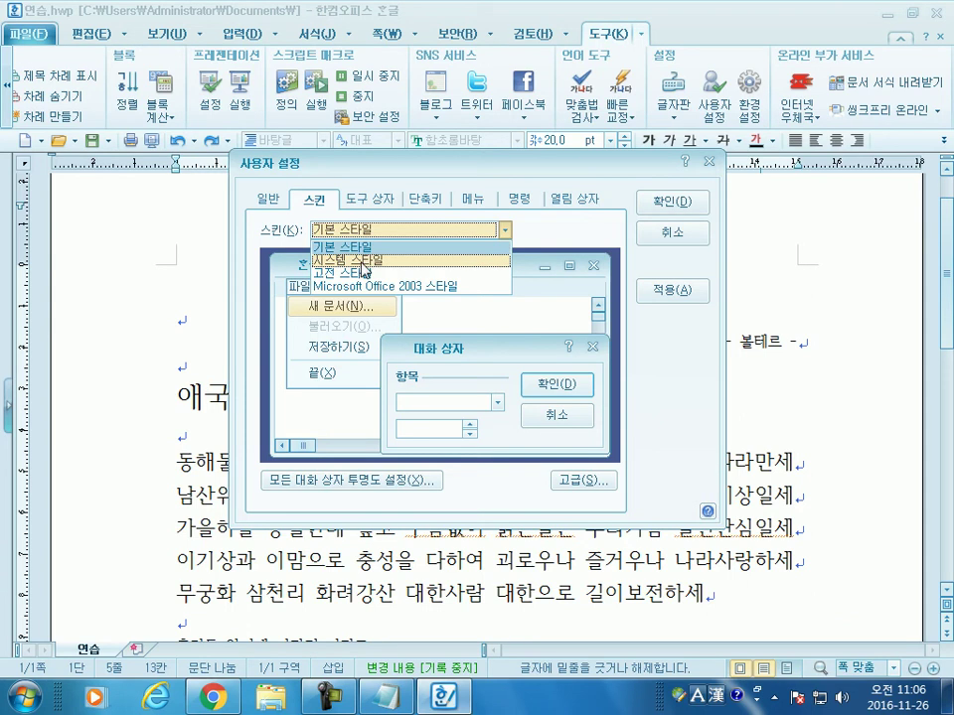
{"action": "left_click", "coordinate": [364, 261]}
{"action": "left_click", "coordinate": [365, 230]}
{"action": "left_click", "coordinate": [359, 272]}
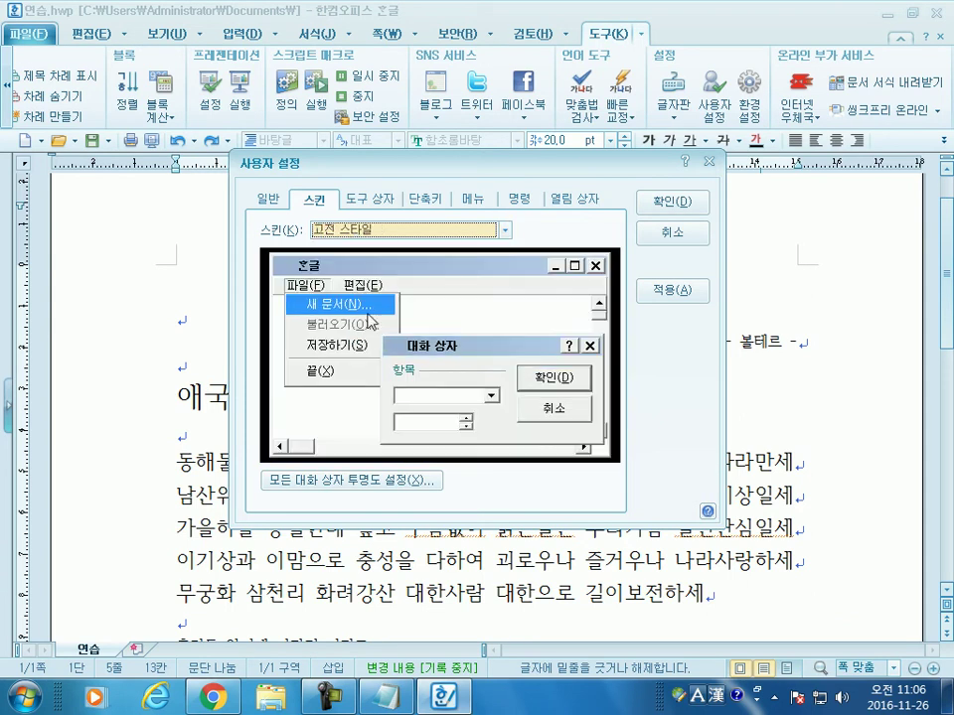
{"action": "left_click", "coordinate": [359, 232]}
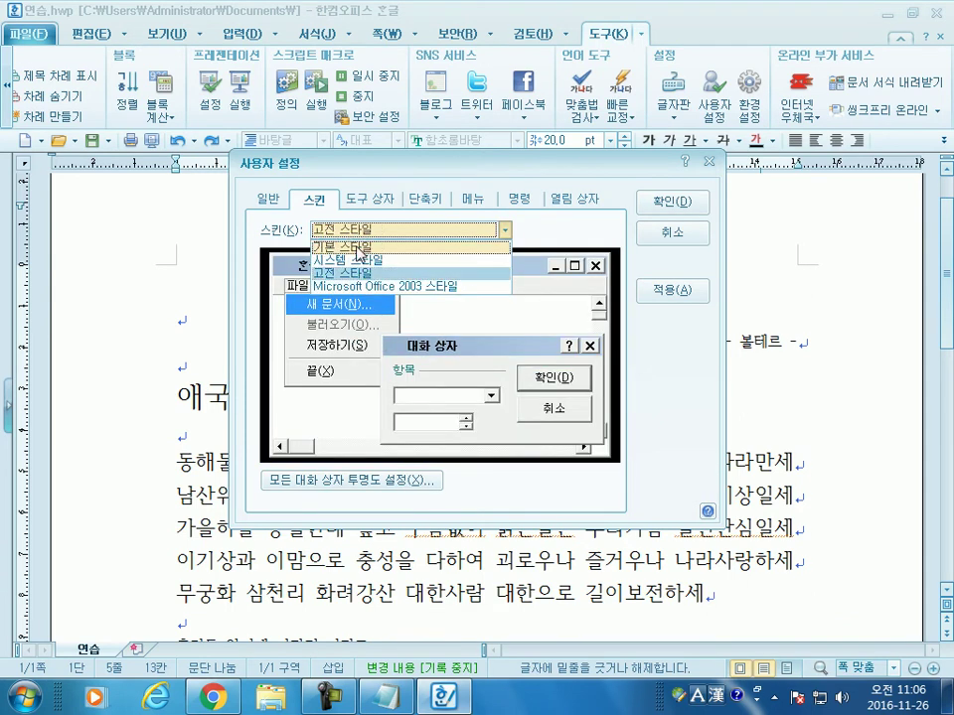
{"action": "left_click", "coordinate": [356, 257]}
{"action": "left_click", "coordinate": [371, 200]}
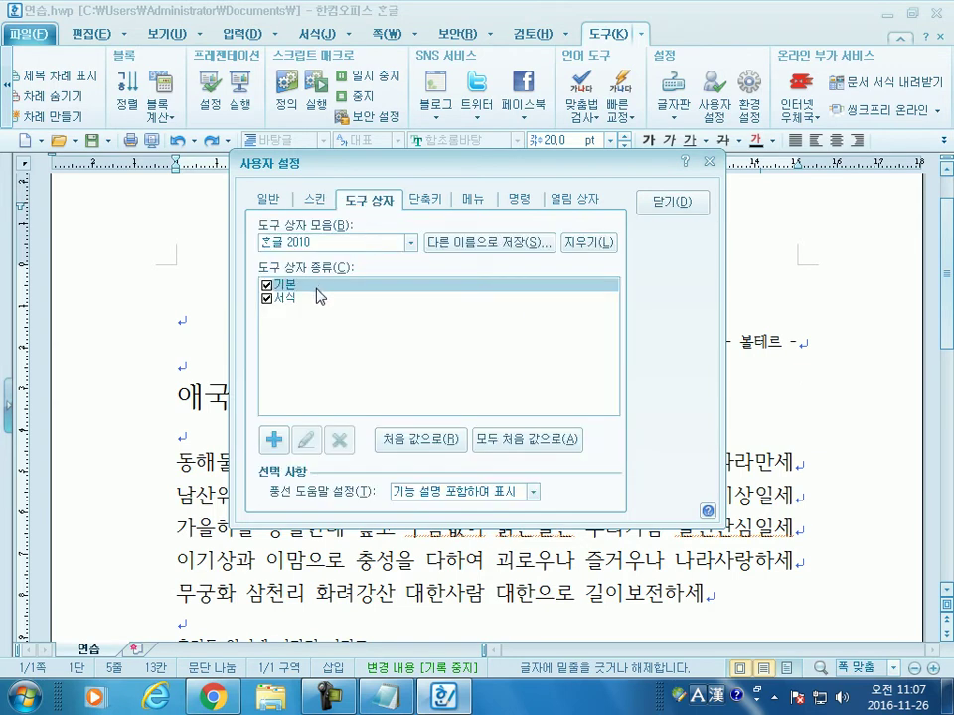
{"action": "left_click", "coordinate": [425, 202]}
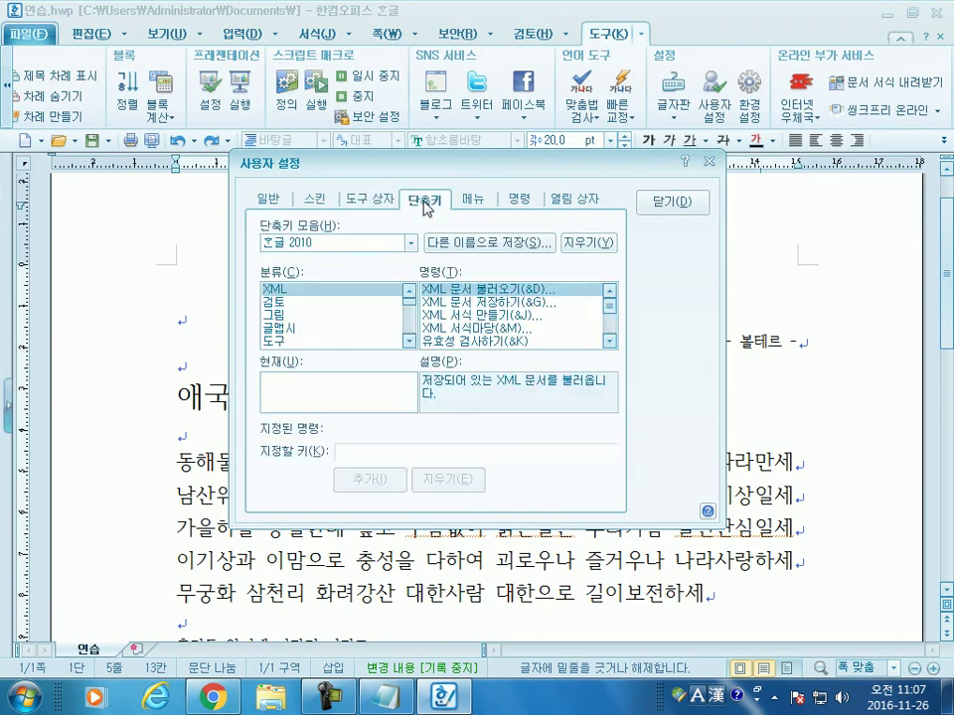
{"action": "left_click", "coordinate": [473, 202]}
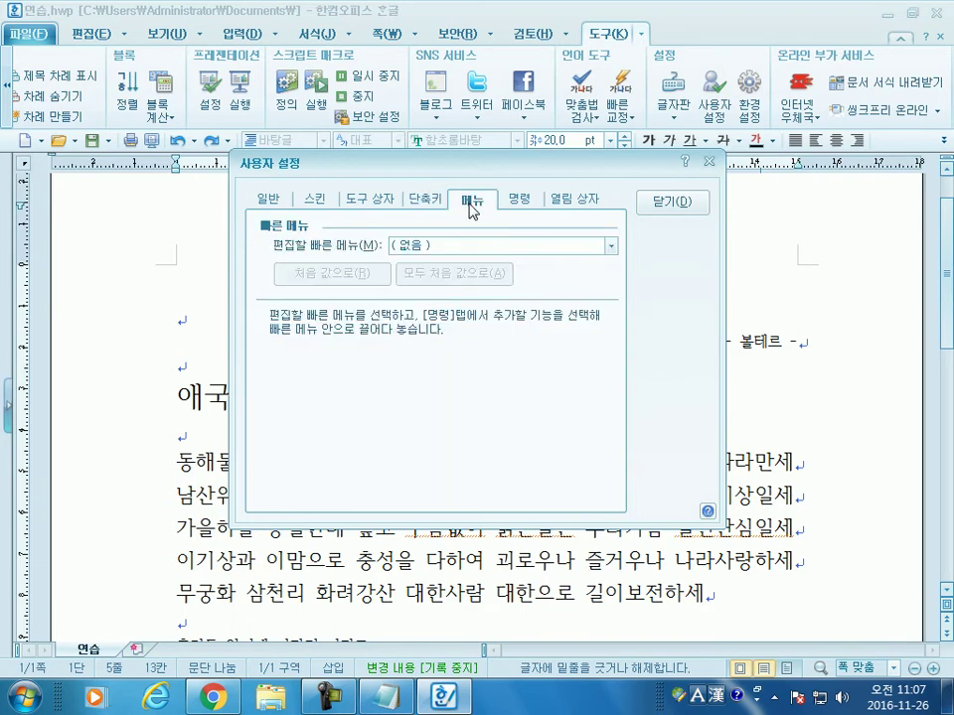
{"action": "left_click", "coordinate": [535, 204]}
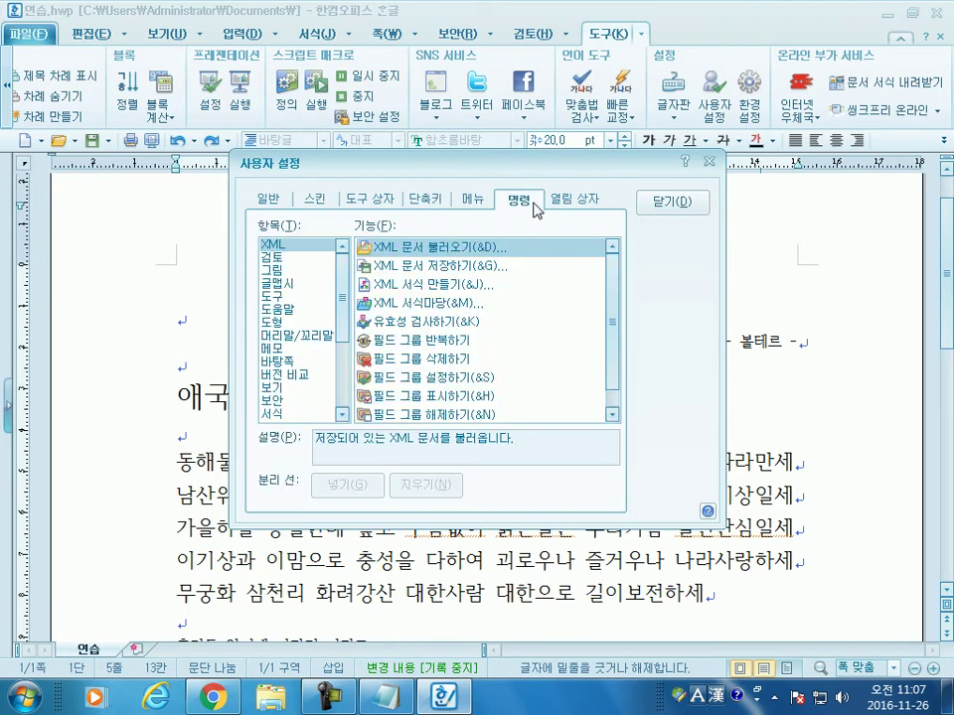
{"action": "left_click", "coordinate": [576, 199]}
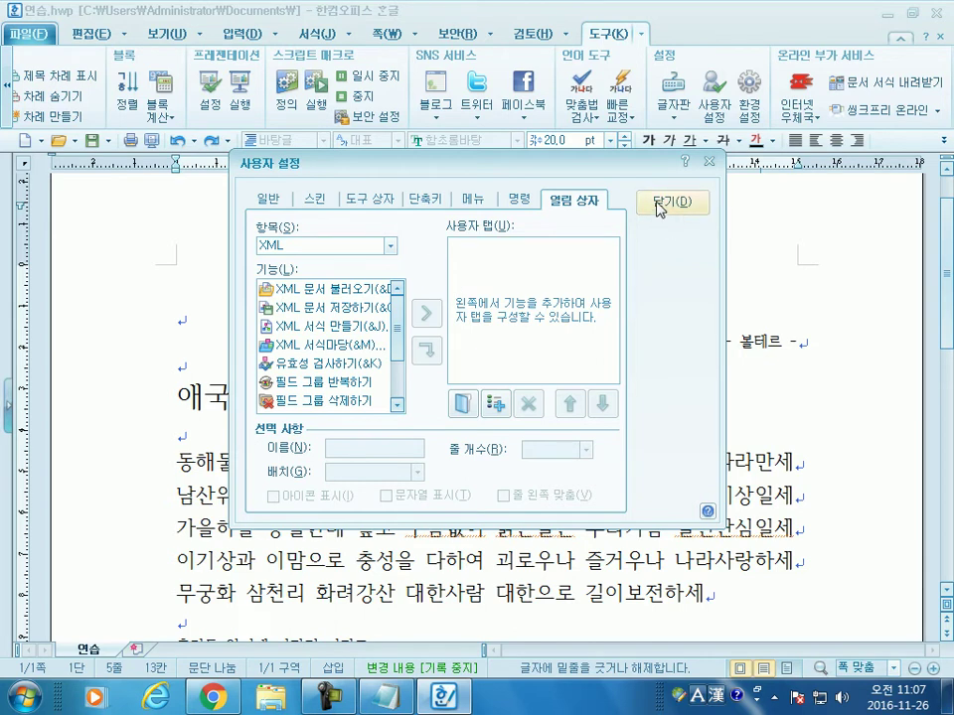
{"action": "left_click", "coordinate": [267, 202]}
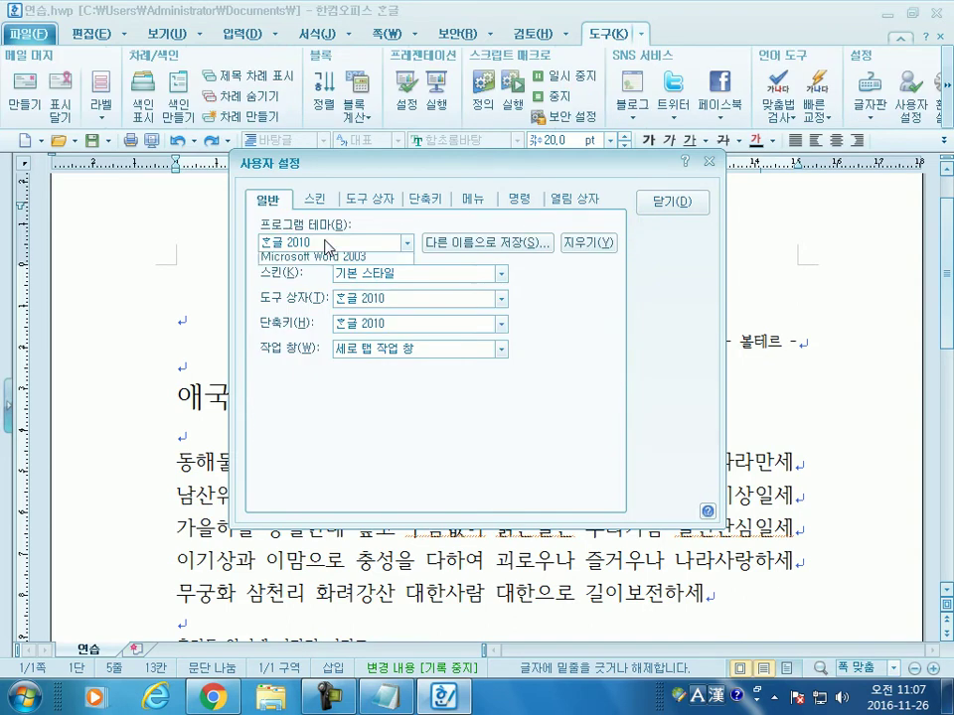
Step: Try the 한글 2007 program theme, revert to 한글 2010, and close the user settings dialog
{"action": "left_click", "coordinate": [326, 242]}
{"action": "left_click", "coordinate": [311, 261]}
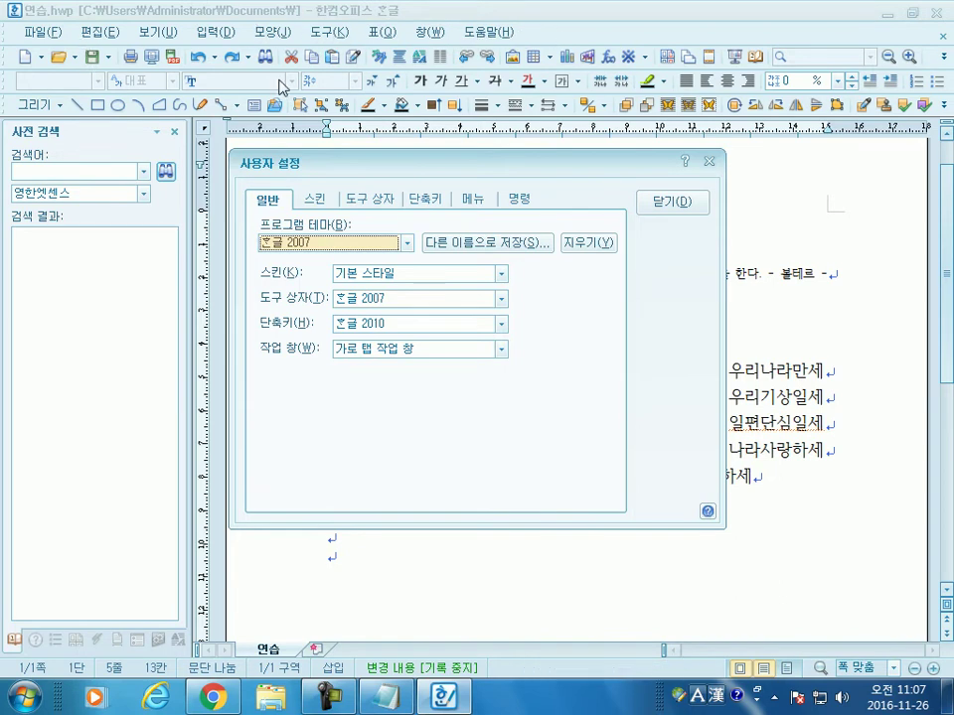
{"action": "left_click", "coordinate": [310, 241]}
{"action": "left_click", "coordinate": [304, 257]}
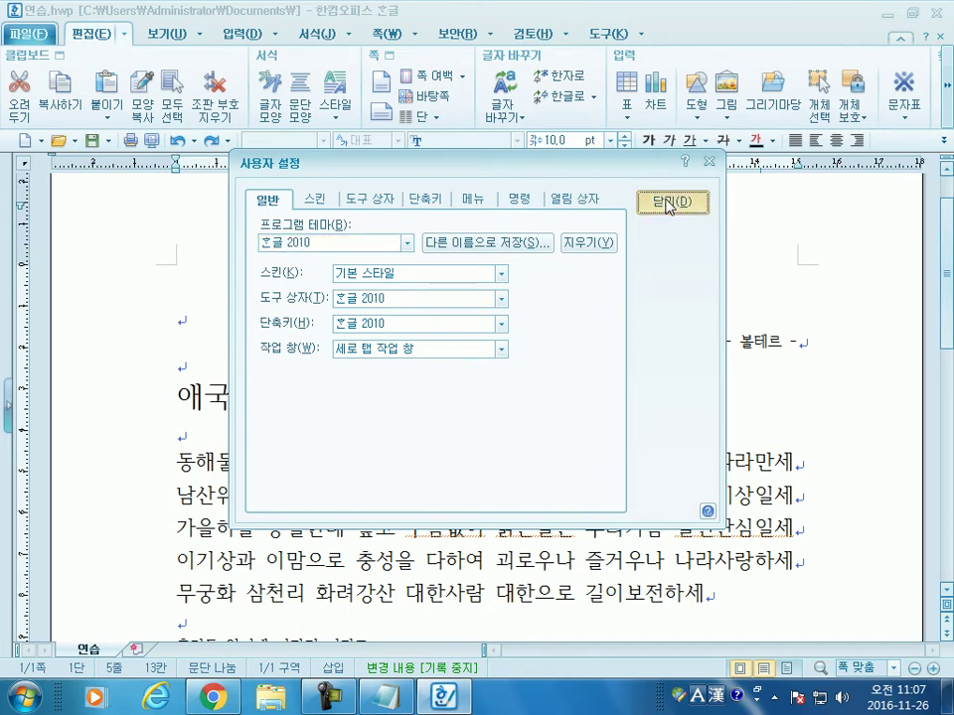
{"action": "left_click", "coordinate": [668, 196]}
{"action": "left_click", "coordinate": [601, 33]}
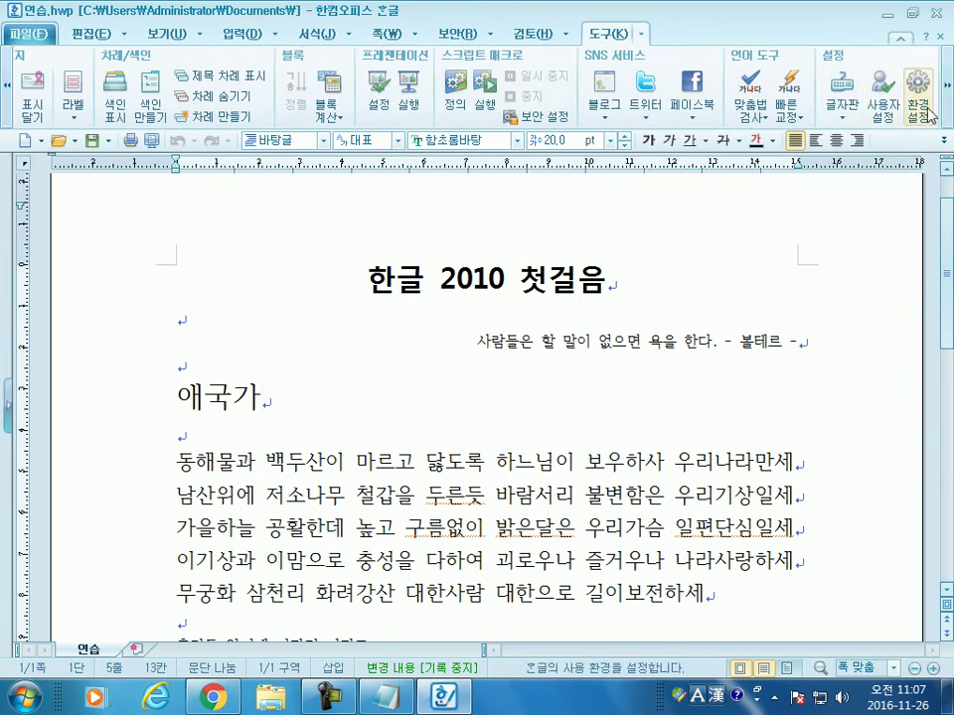
Step: Bring up 환경 설정 again after cancelling once, showing its empty 사용자 정보 page
{"action": "left_click", "coordinate": [915, 111]}
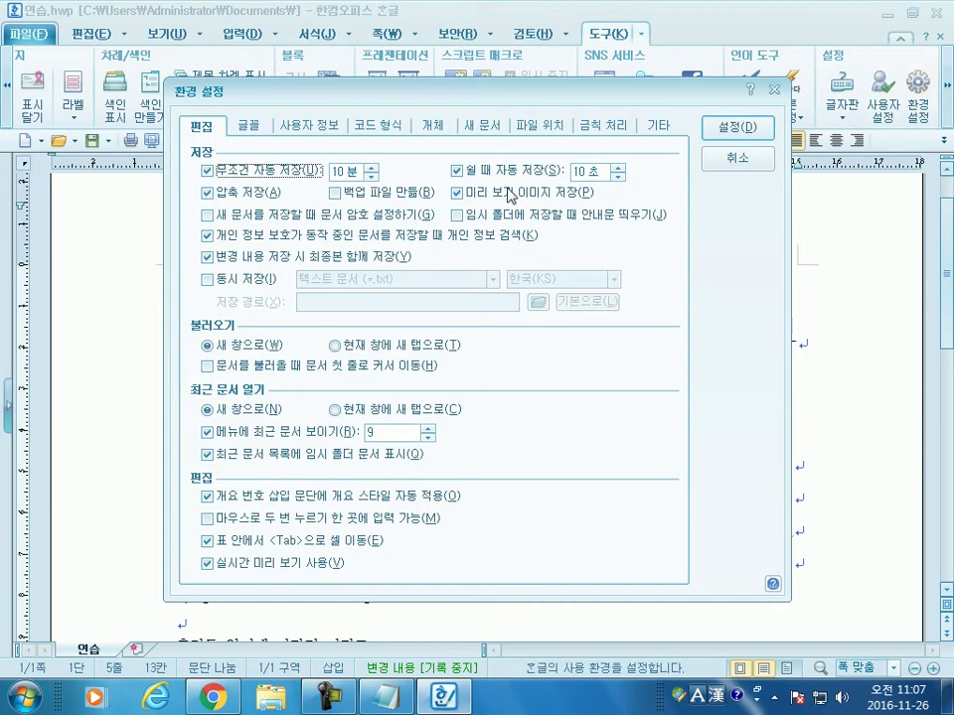
{"action": "left_click", "coordinate": [735, 157]}
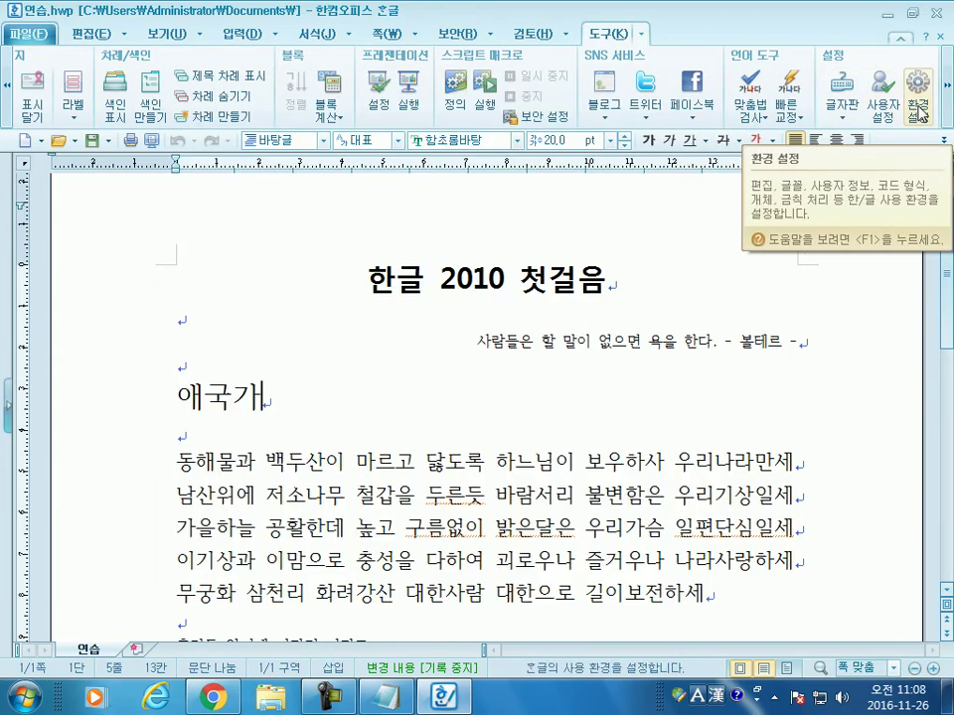
{"action": "scroll", "coordinate": [919, 109], "scroll_direction": "down", "scroll_amount": 2}
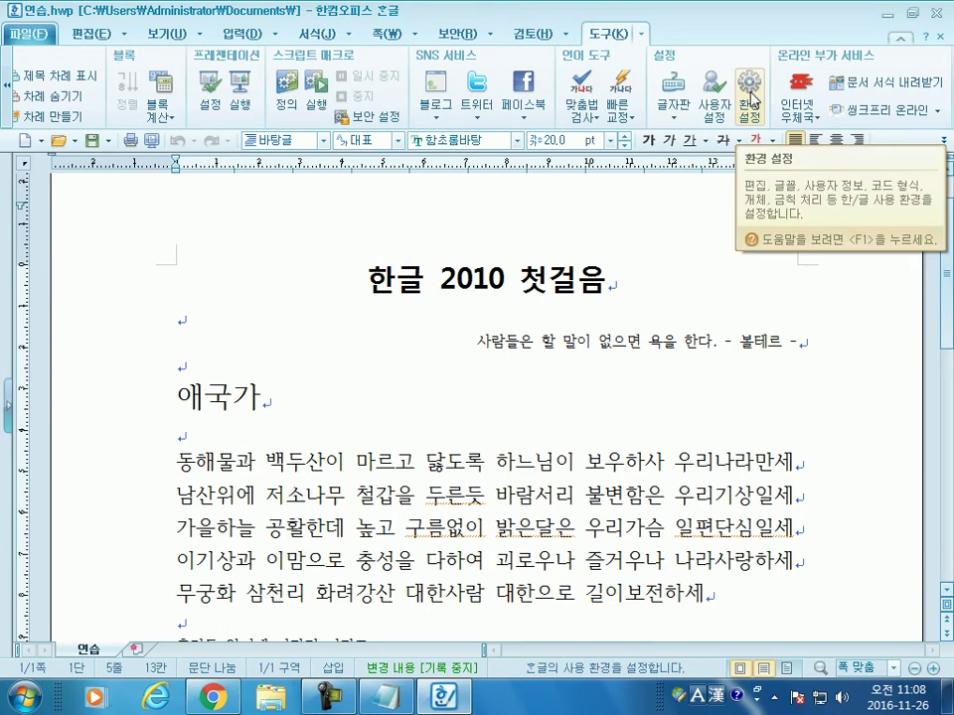
{"action": "left_click", "coordinate": [751, 99]}
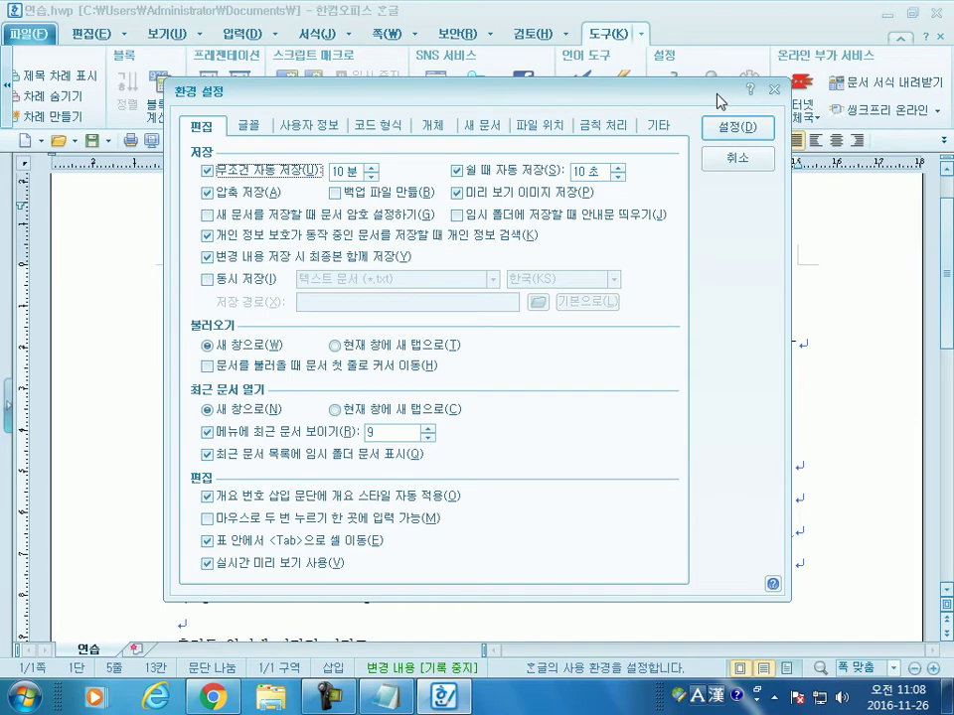
{"action": "left_click", "coordinate": [311, 129]}
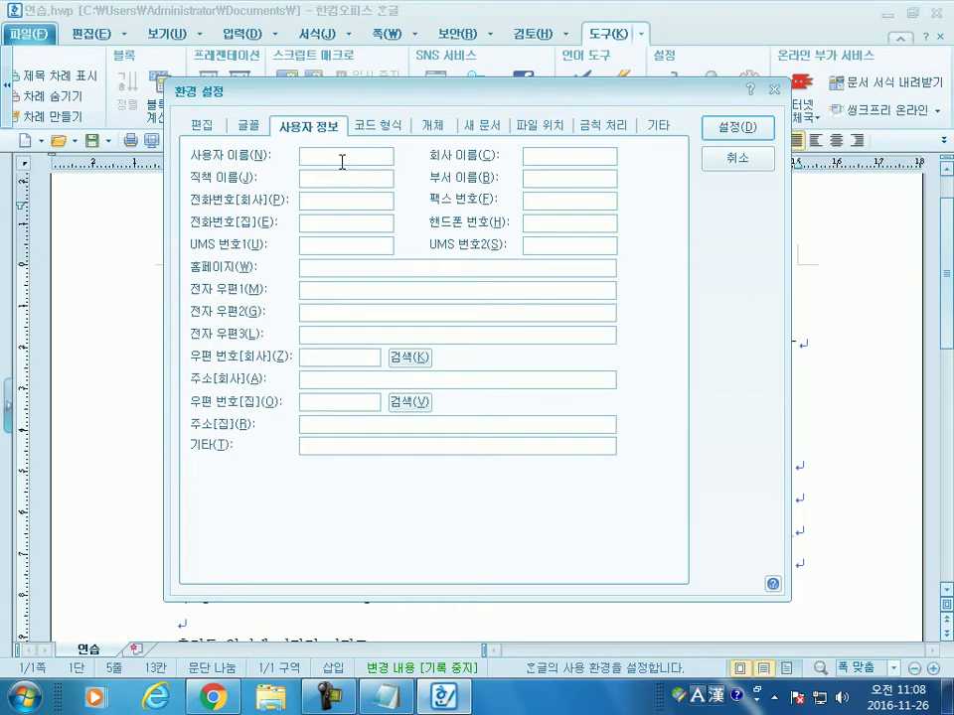
Step: Enter the user's name, company 서부여성발전센터 and job title 강사, then apply with 설정
{"action": "key", "text": "Tab"}
{"action": "type", "text": "서부여성바발전센터"}
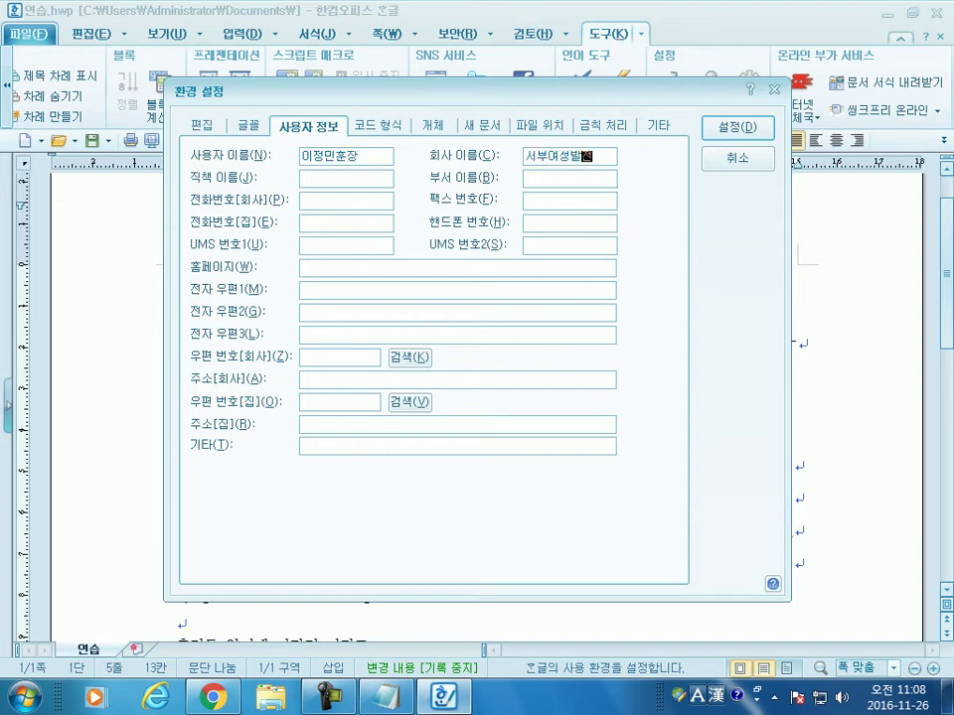
{"action": "key", "text": "Tab"}
{"action": "type", "text": "사"}
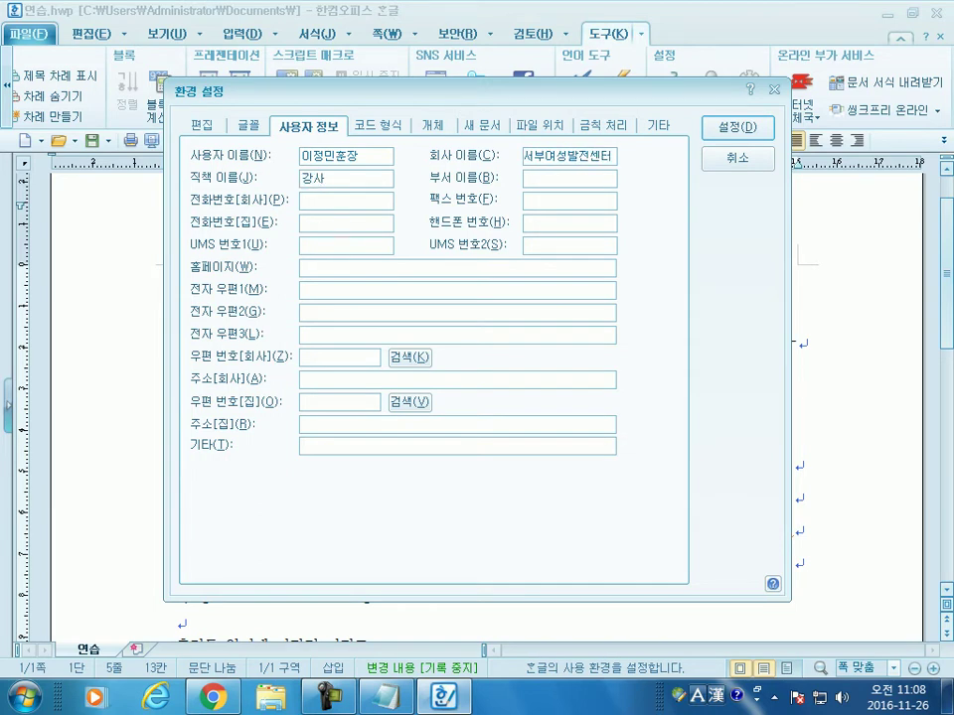
{"action": "key", "text": "Home"}
{"action": "type", "text": "정보"}
{"action": "key", "text": "BackSpace"}
{"action": "key", "text": "BackSpace"}
{"action": "key", "text": "BackSpace"}
{"action": "key", "text": "BackSpace"}
{"action": "left_click", "coordinate": [332, 269]}
{"action": "left_click", "coordinate": [737, 133]}
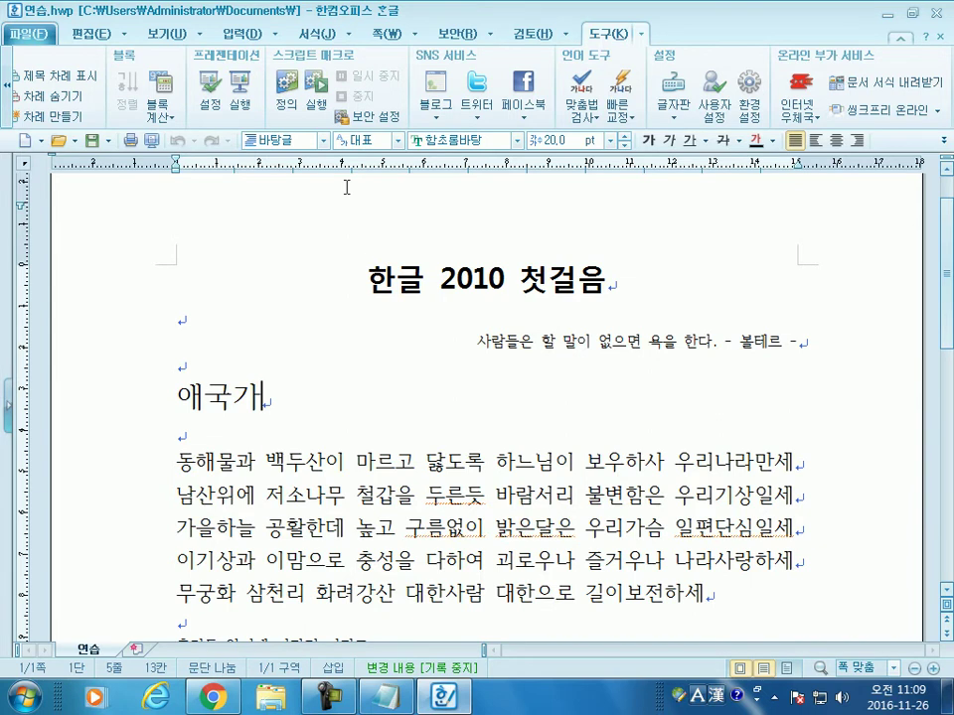
Step: Reopen the 사용자 정보 preferences and type the department 정보화교실 into 부서 이름
{"action": "left_click", "coordinate": [747, 100]}
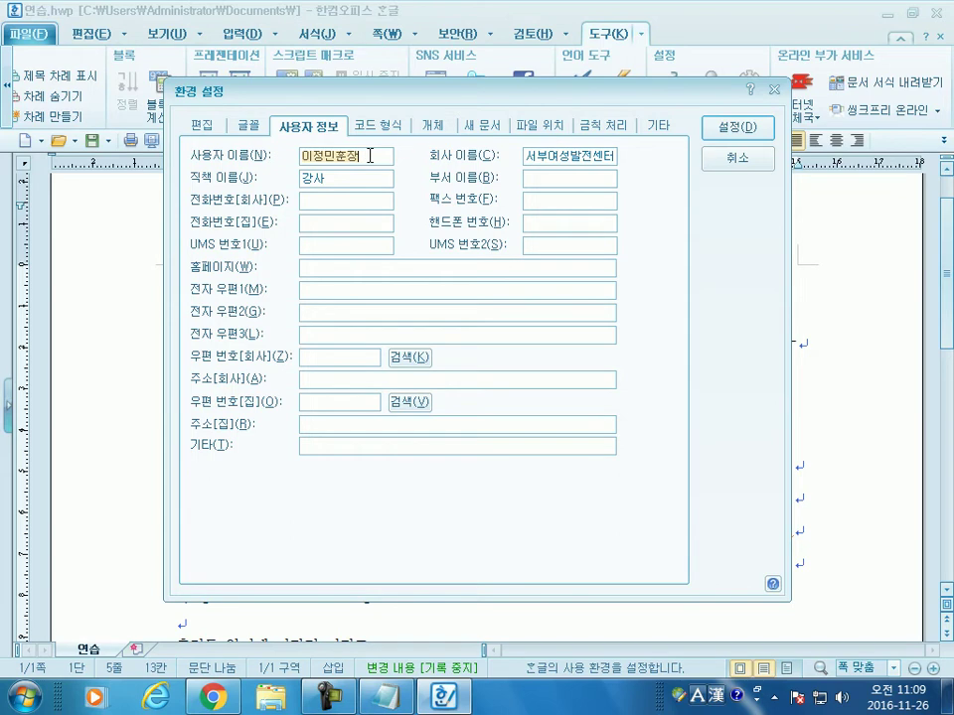
{"action": "left_click", "coordinate": [605, 162]}
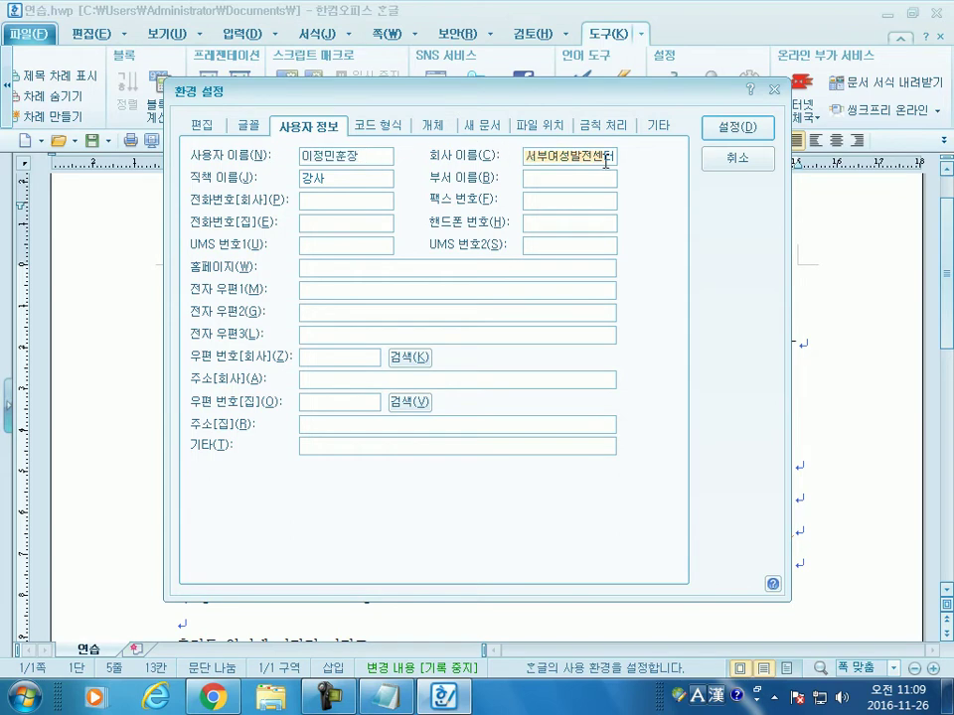
{"action": "left_click", "coordinate": [555, 179]}
{"action": "type", "text": "서"}
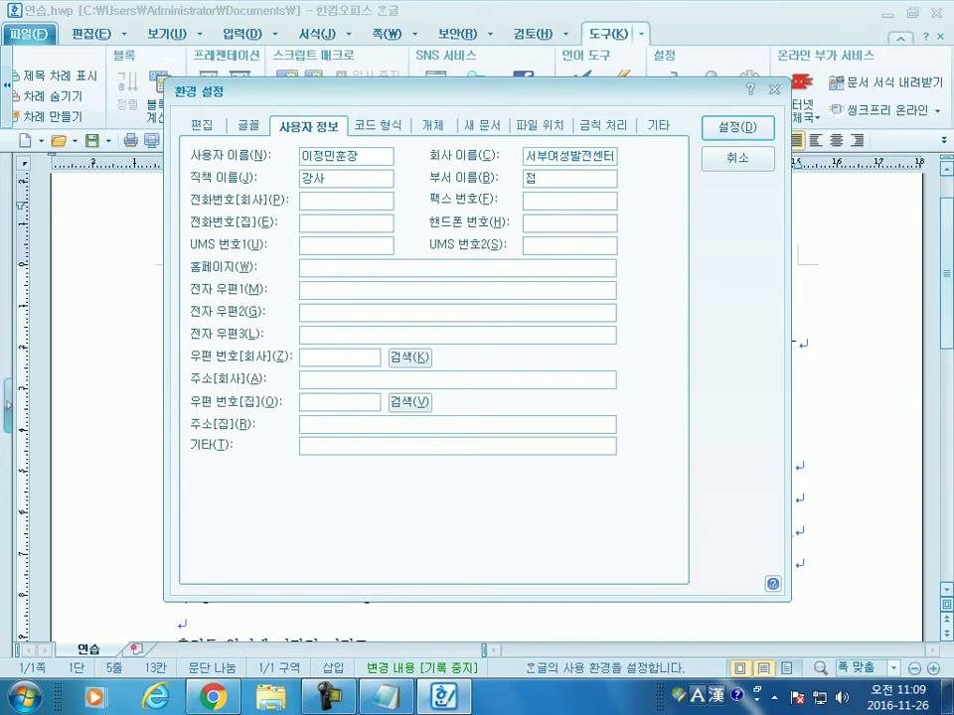
{"action": "type", "text": "보처"}
{"action": "type", "text": "교실"}
Step: Save the user information, then browse the margin presets and 쪽 menu without changing anything
{"action": "left_click", "coordinate": [753, 133]}
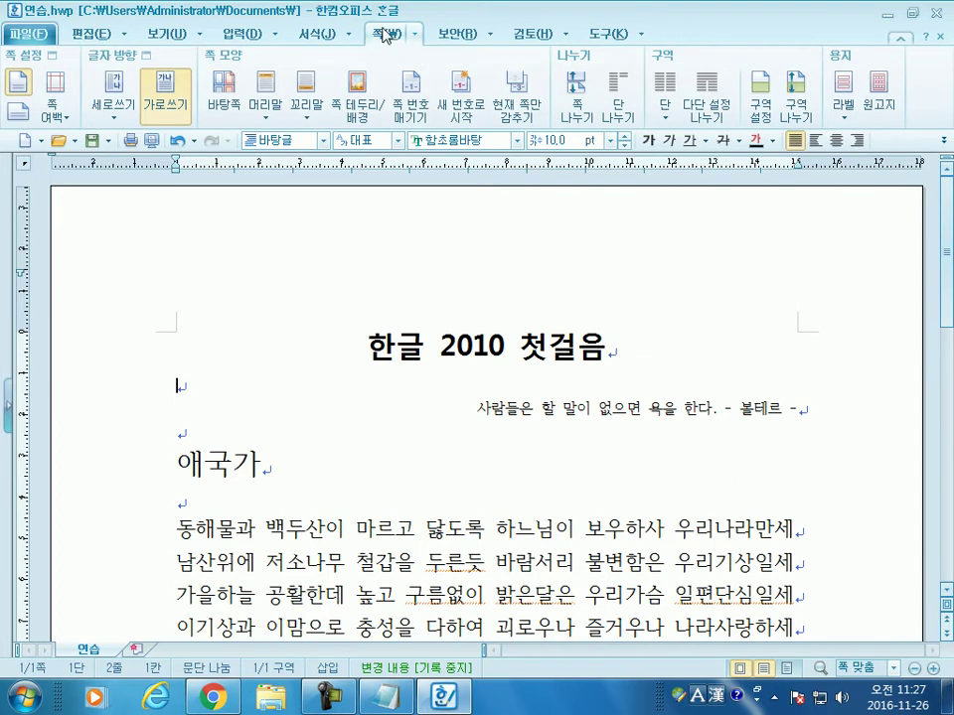
{"action": "left_click", "coordinate": [60, 127]}
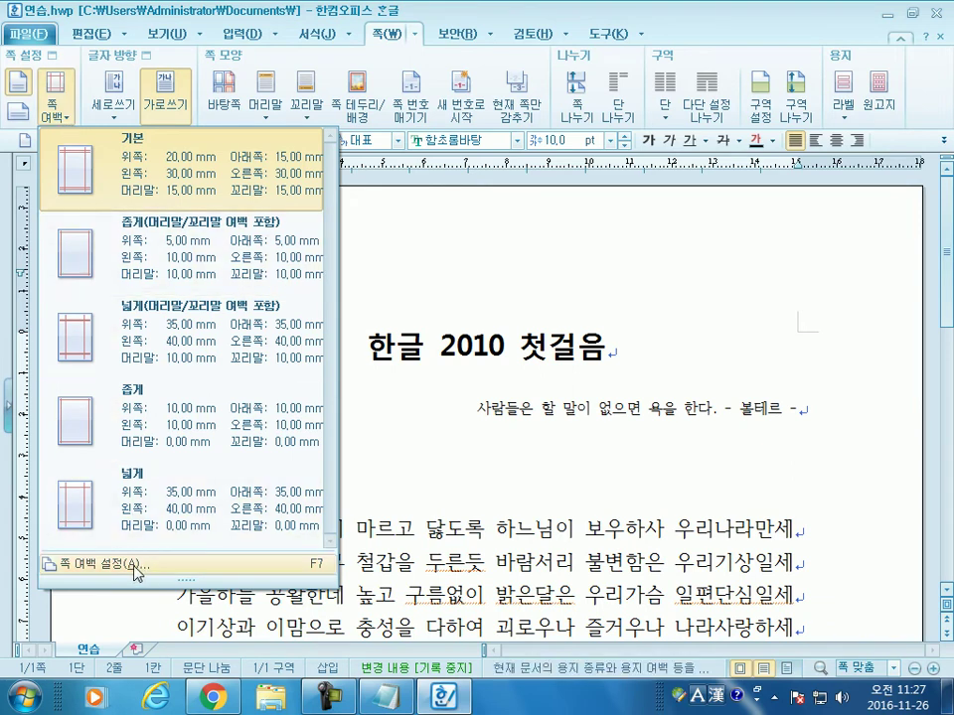
{"action": "key", "text": "Escape"}
{"action": "left_click", "coordinate": [415, 36]}
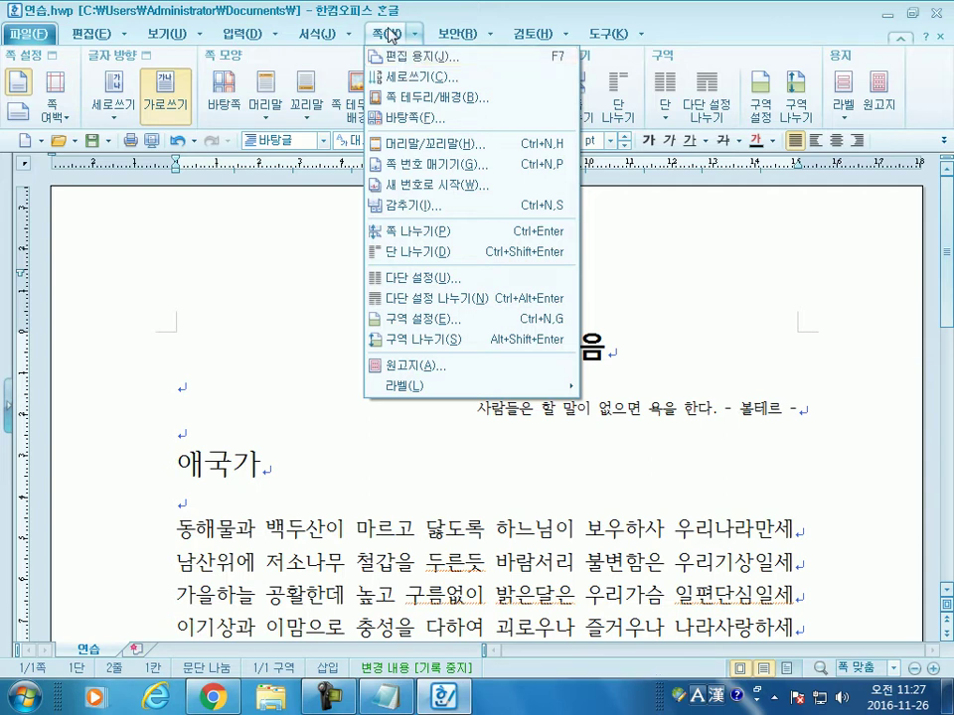
{"action": "left_click", "coordinate": [385, 37]}
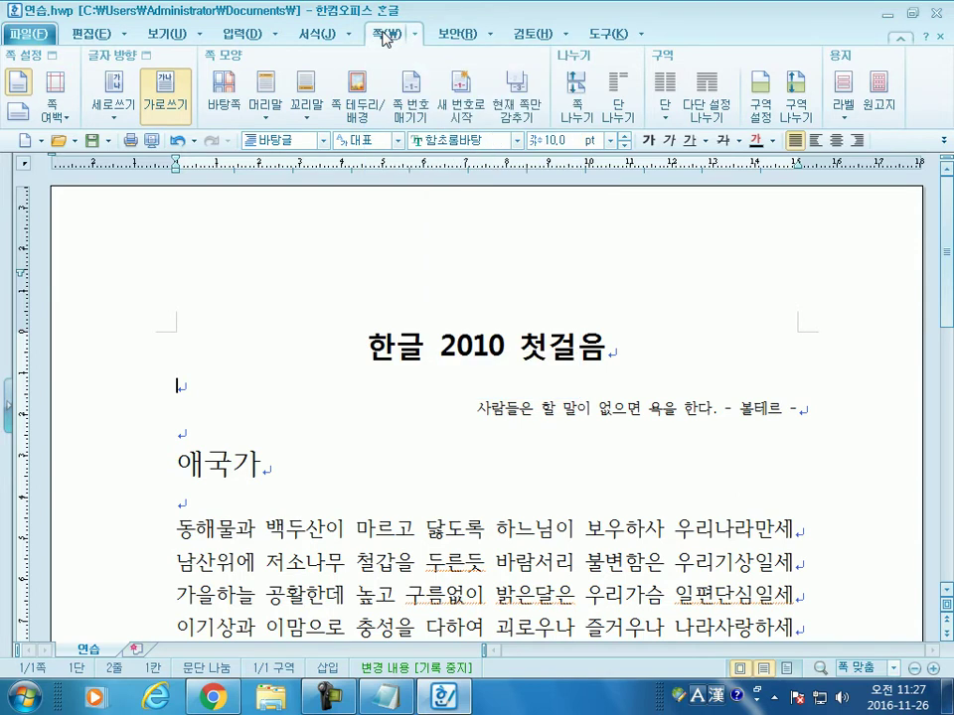
Step: Bring up the 편집 용지 dialog (A4 portrait, 30 mm sides, 20 mm top) and move it higher
{"action": "left_click", "coordinate": [56, 121]}
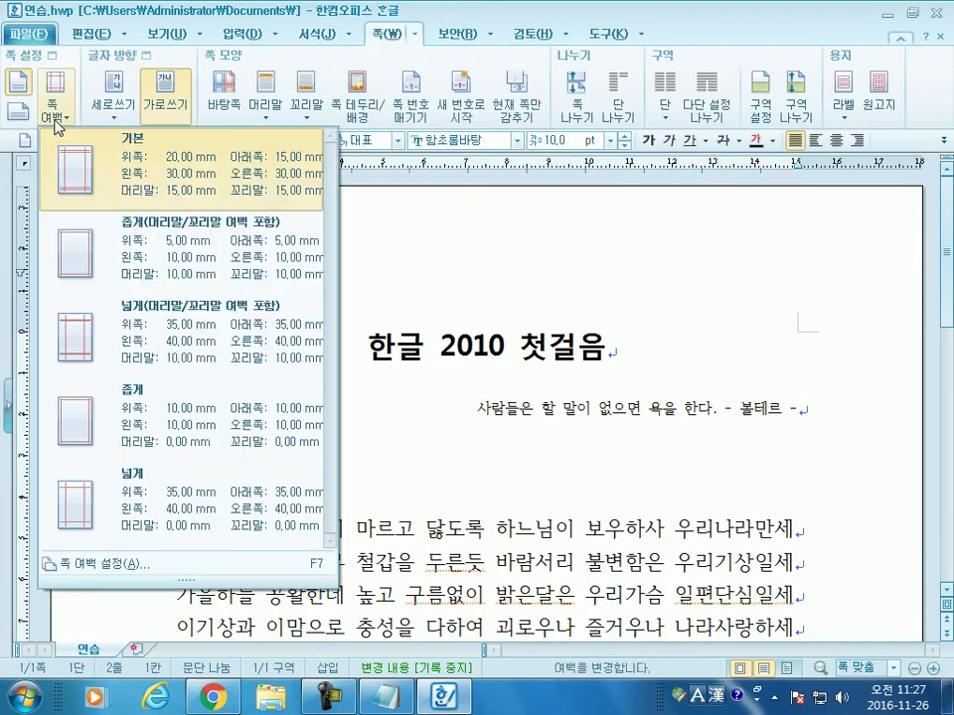
{"action": "left_click", "coordinate": [57, 117]}
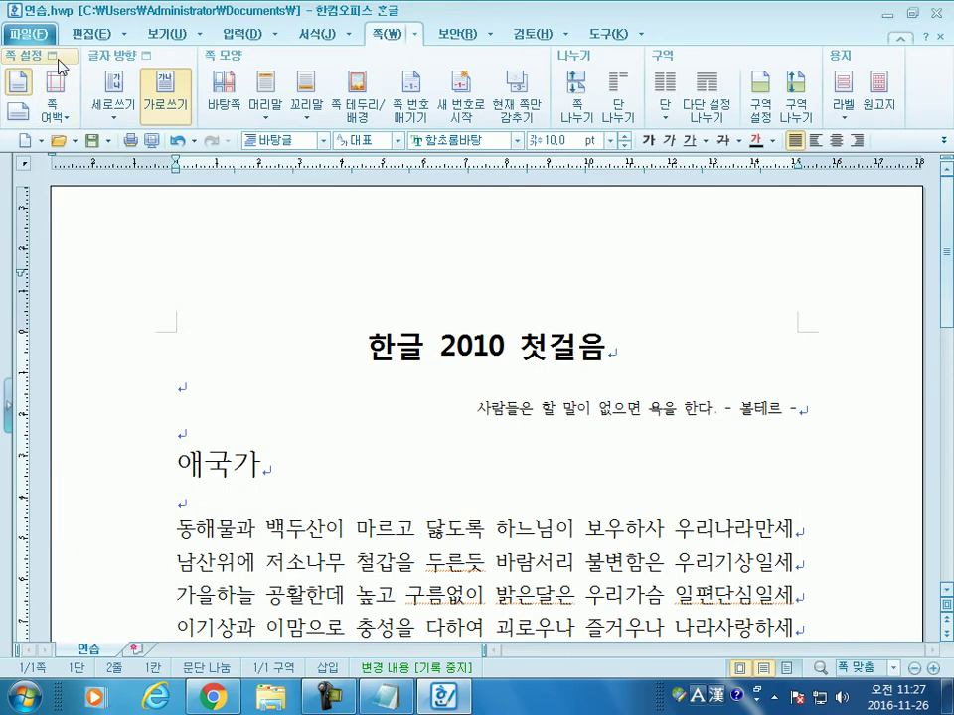
{"action": "left_click", "coordinate": [57, 104]}
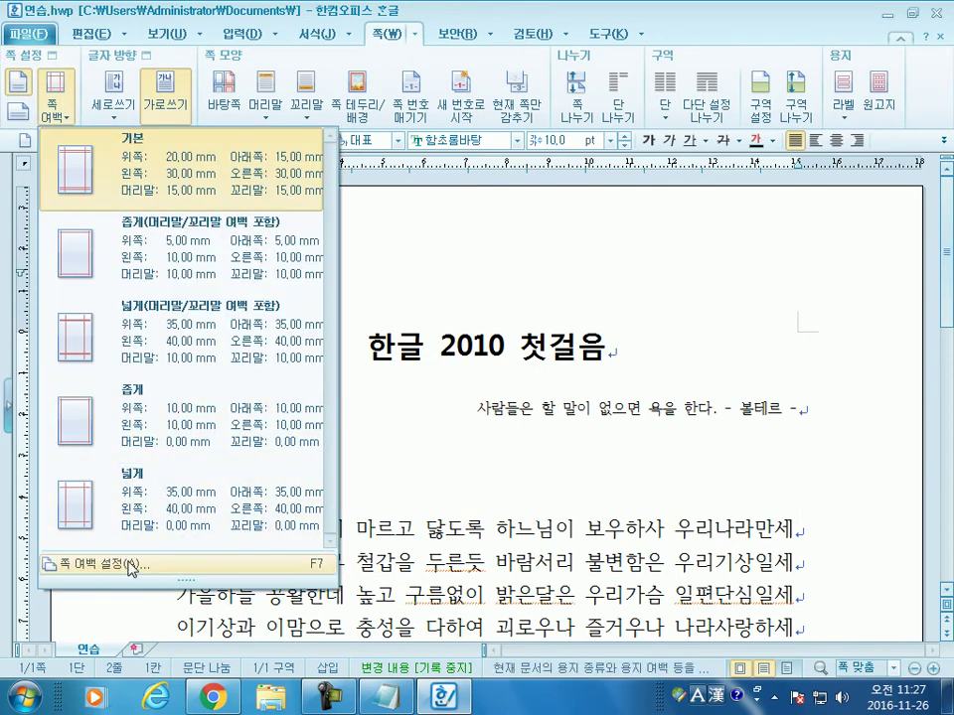
{"action": "key", "text": "Escape"}
{"action": "left_click_drag", "start_coordinate": [470, 105], "coordinate": [455, 25]}
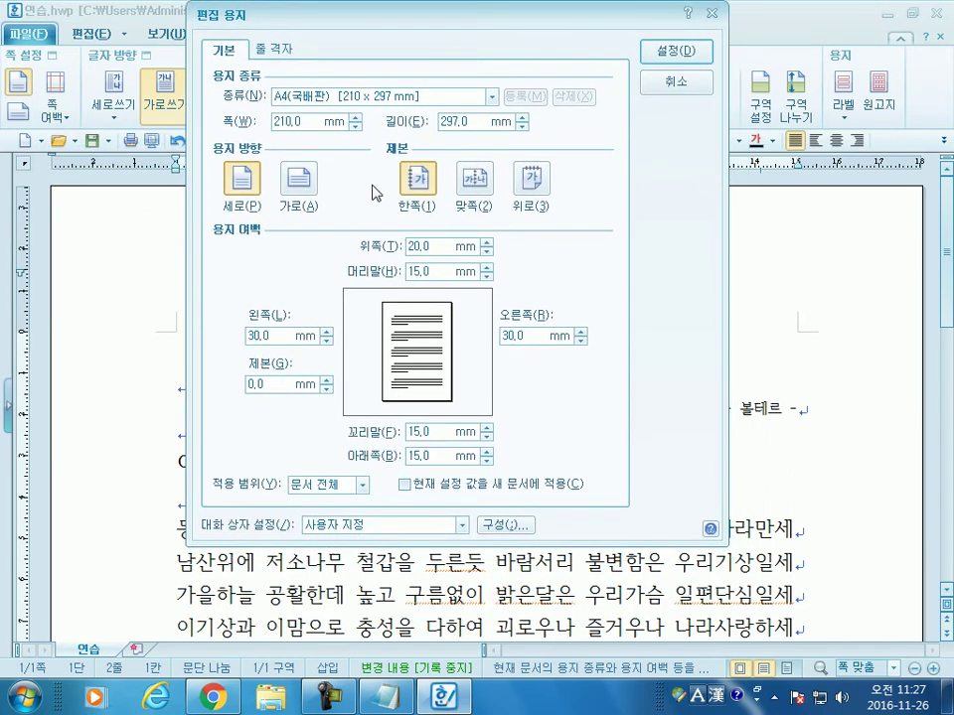
{"action": "left_click", "coordinate": [339, 97]}
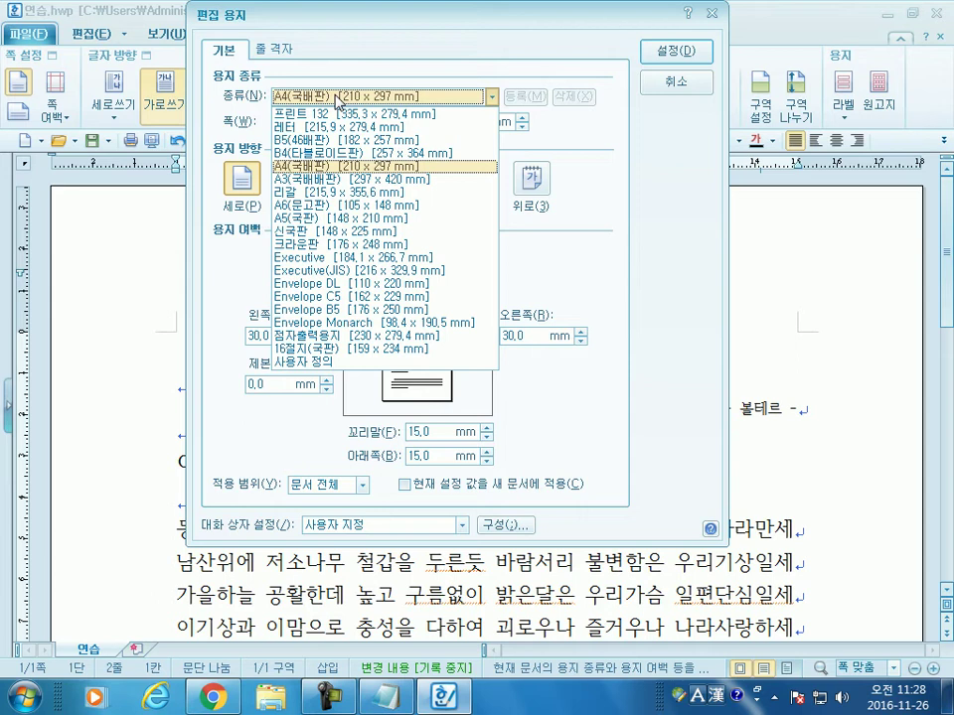
{"action": "key", "text": "Escape"}
{"action": "key", "text": "Escape"}
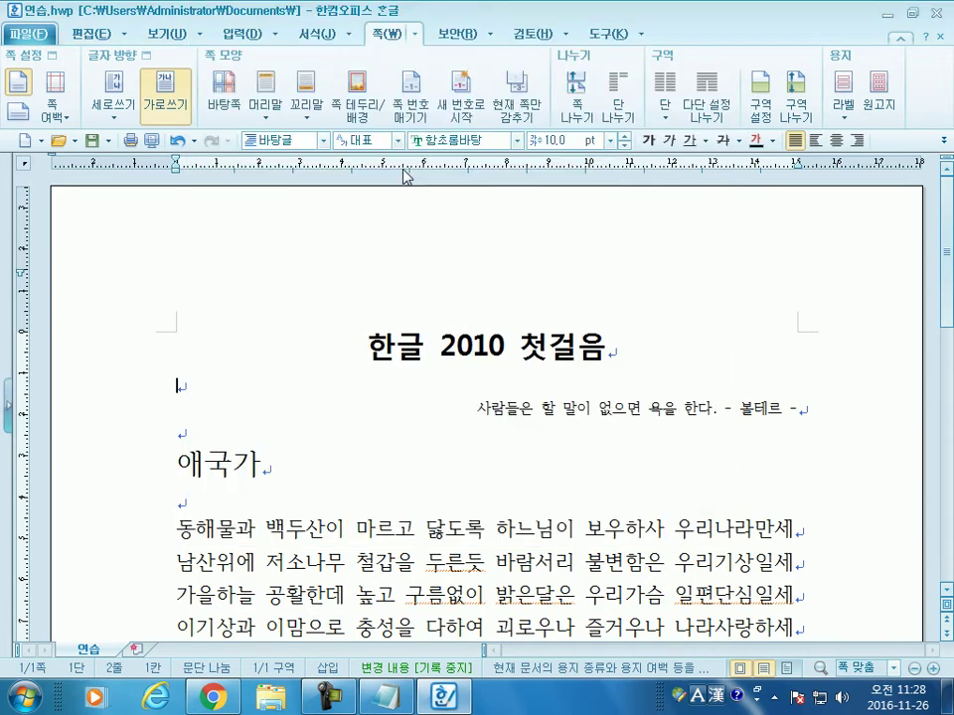
{"action": "key", "text": "F7"}
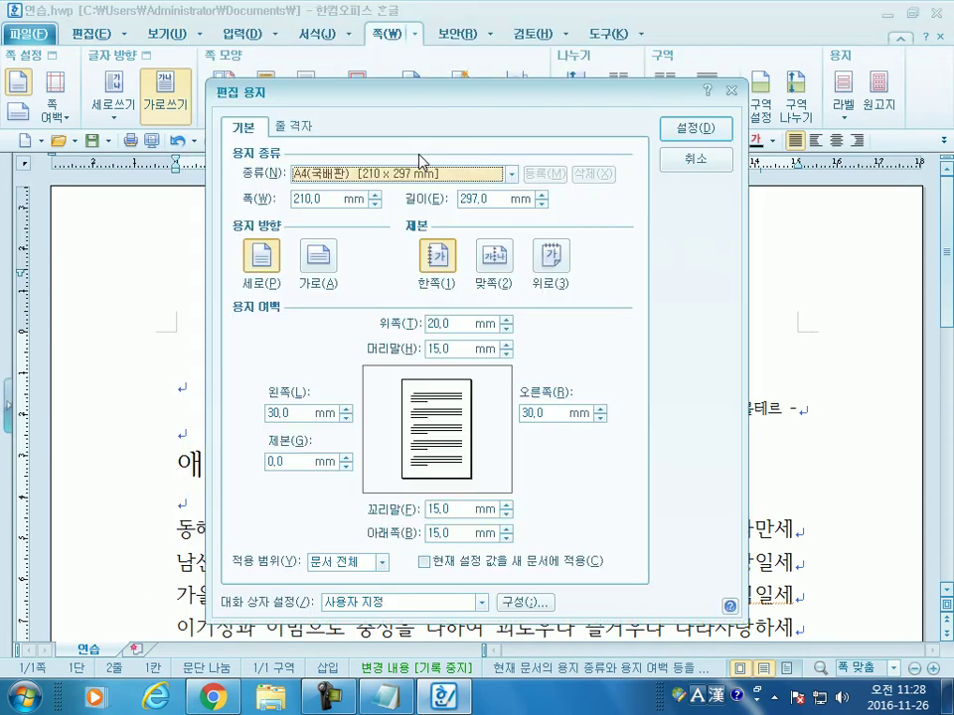
{"action": "key", "text": "Escape"}
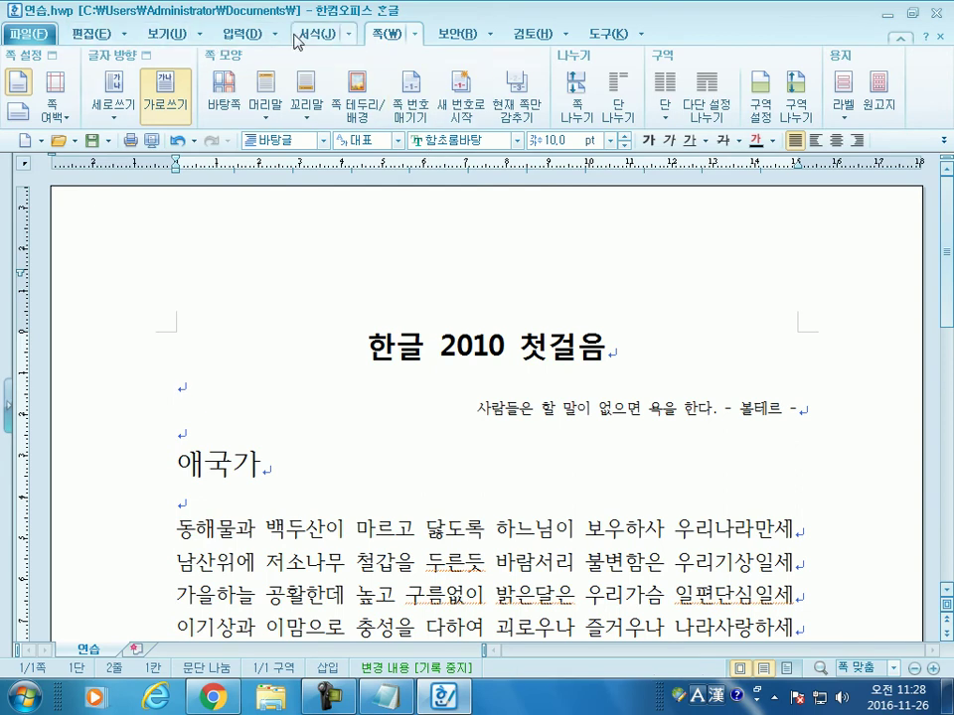
{"action": "left_click", "coordinate": [63, 124]}
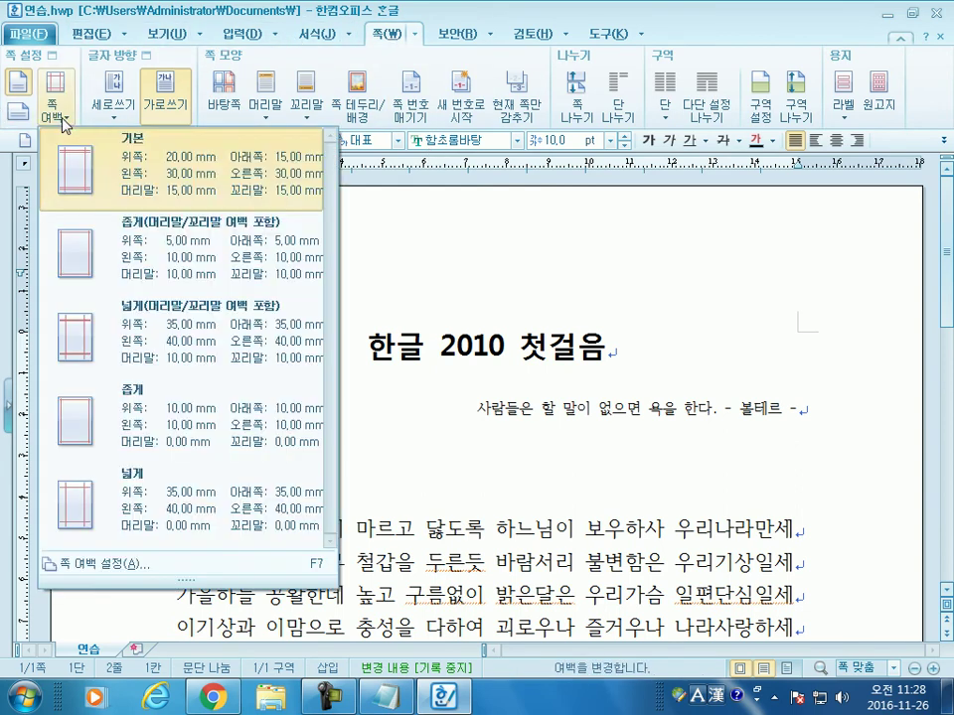
{"action": "left_click", "coordinate": [129, 567]}
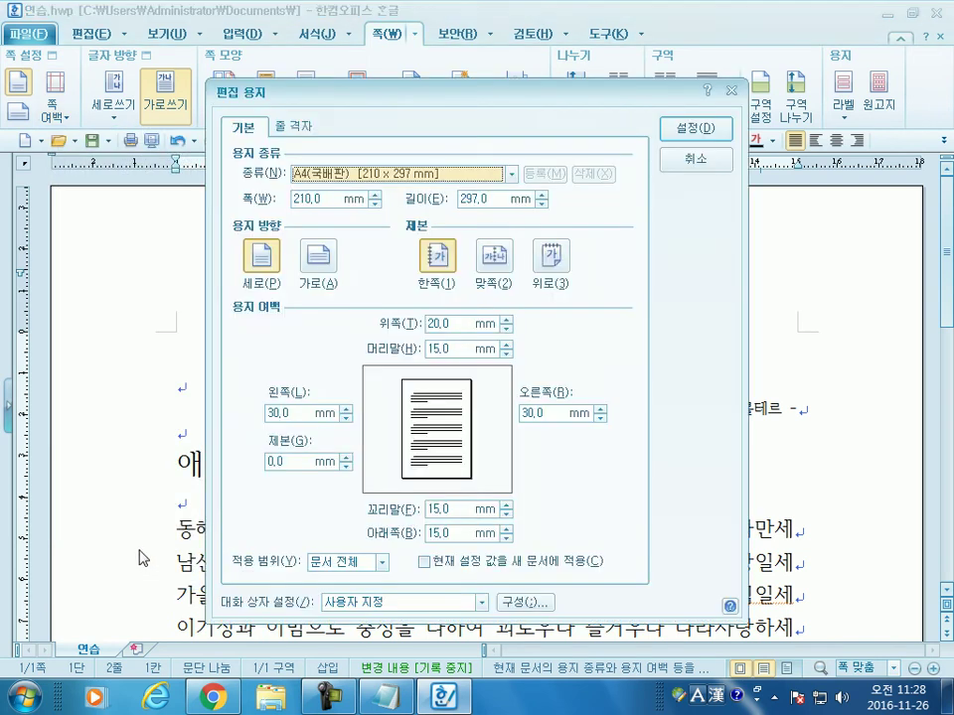
{"action": "left_click", "coordinate": [697, 155]}
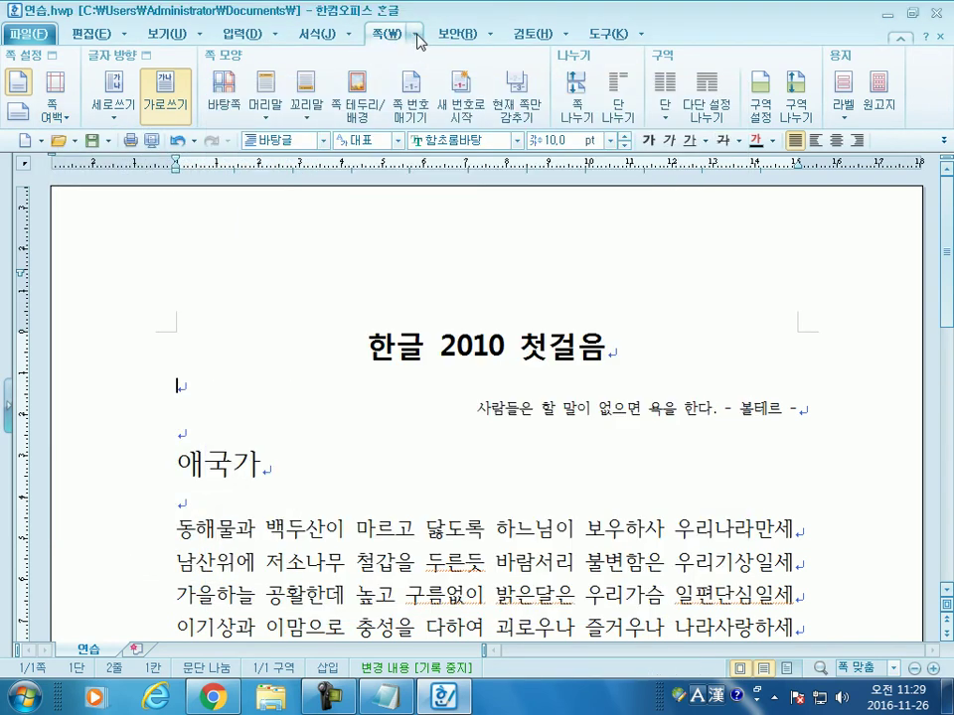
{"action": "left_click", "coordinate": [416, 35]}
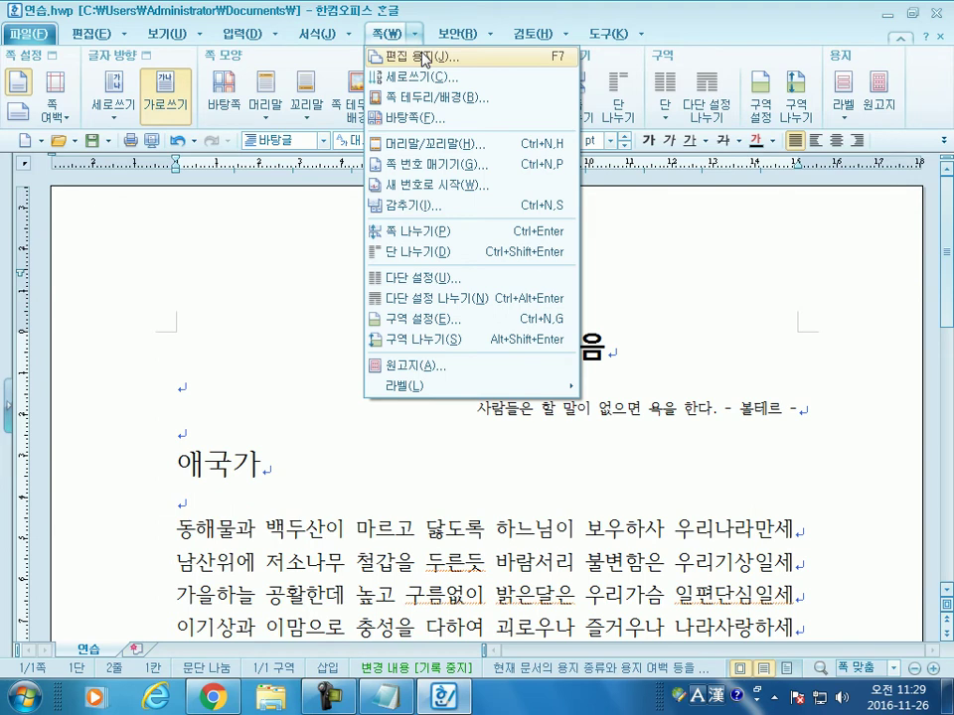
{"action": "left_click", "coordinate": [276, 364]}
{"action": "key", "text": "F7"}
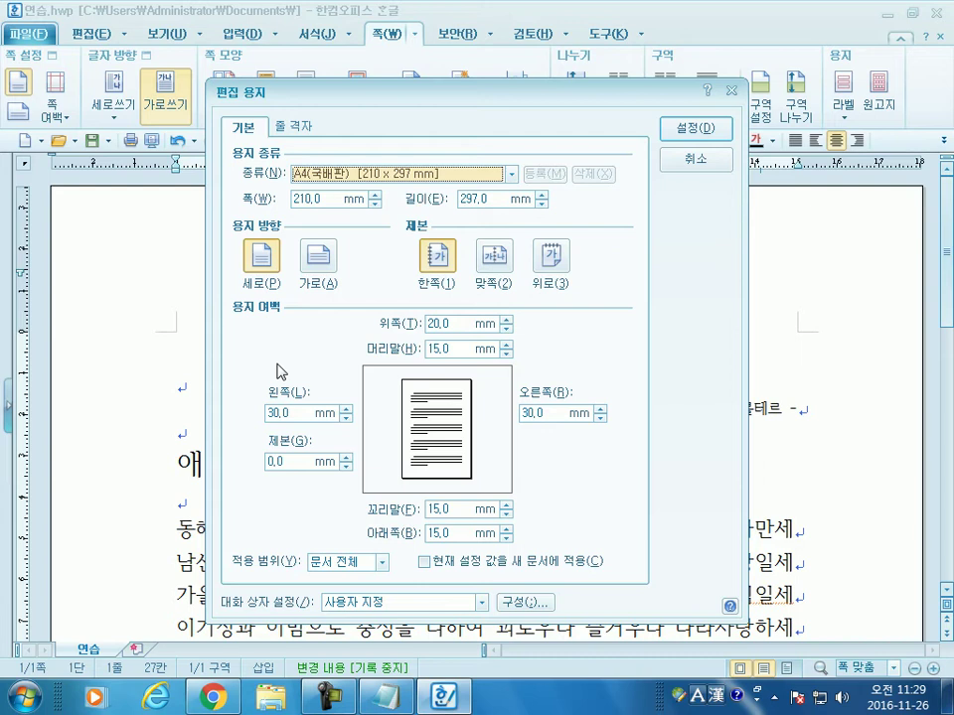
{"action": "left_click", "coordinate": [312, 182]}
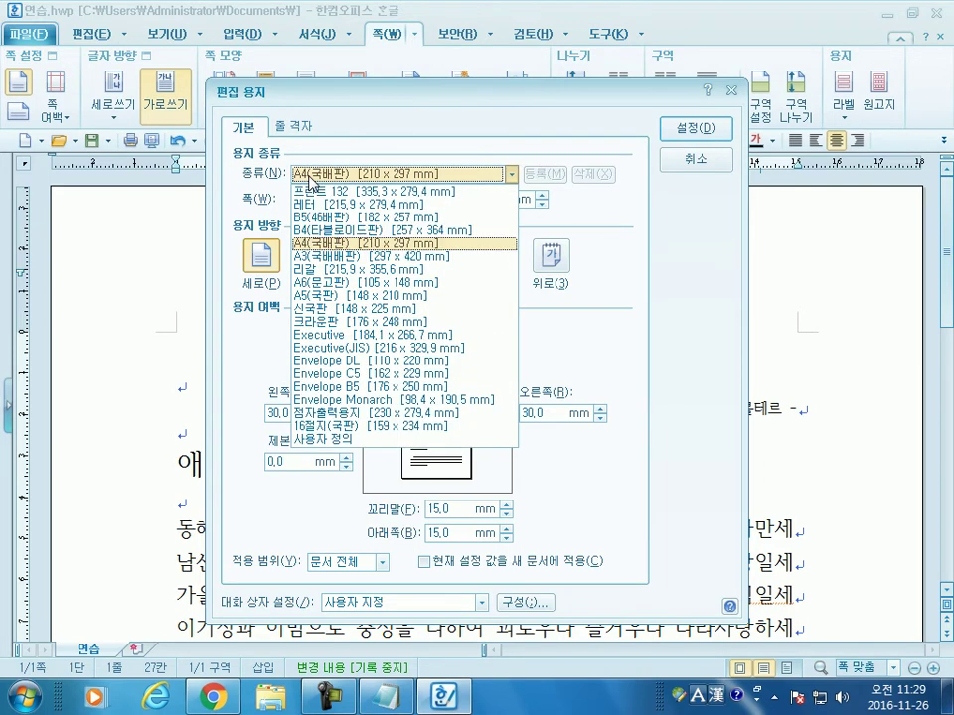
{"action": "left_click", "coordinate": [305, 257]}
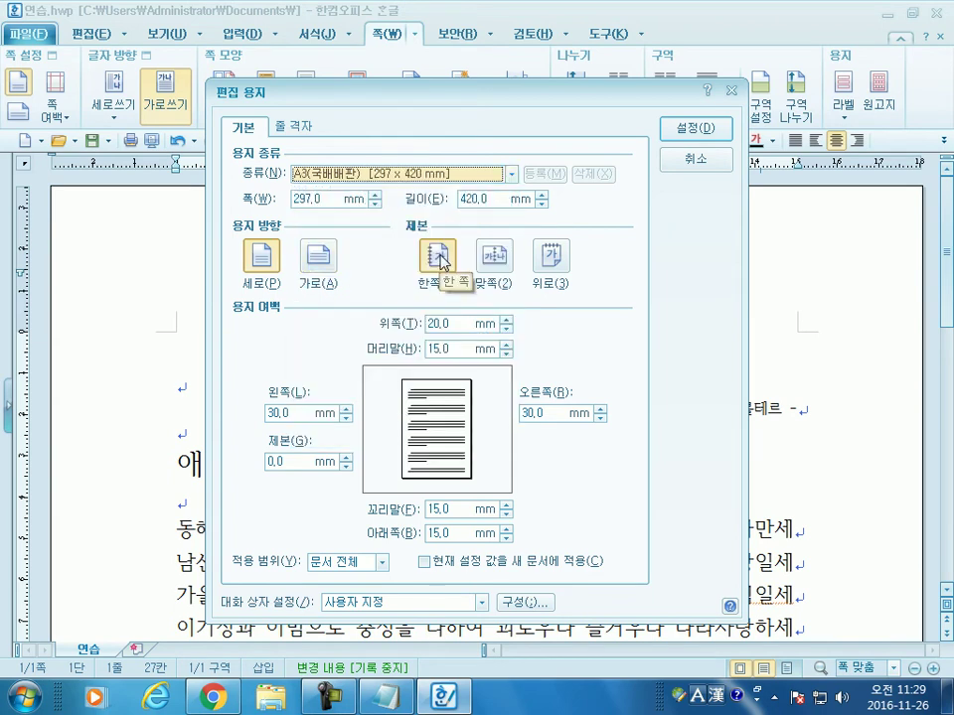
{"action": "left_click", "coordinate": [401, 174]}
{"action": "left_click", "coordinate": [348, 295]}
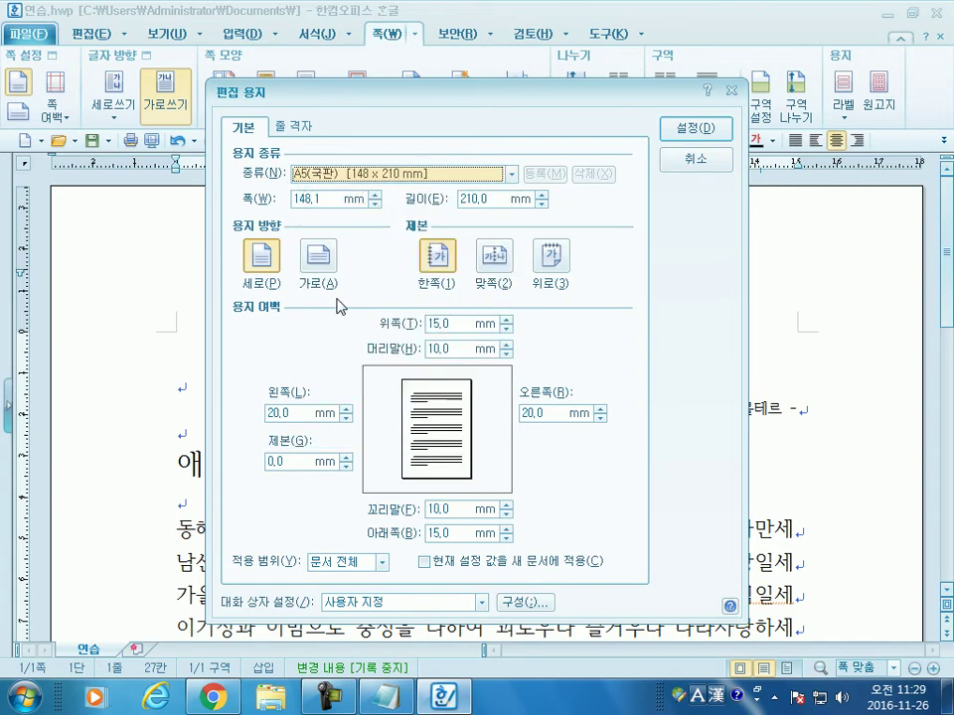
{"action": "left_click", "coordinate": [344, 174]}
{"action": "left_click", "coordinate": [328, 283]}
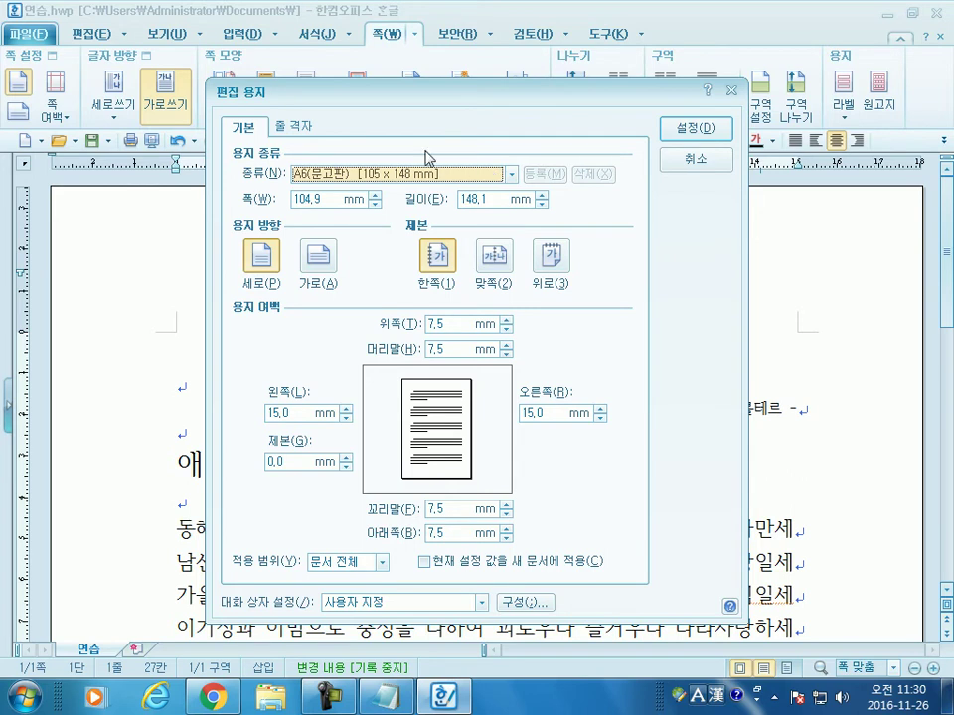
{"action": "left_click", "coordinate": [354, 182]}
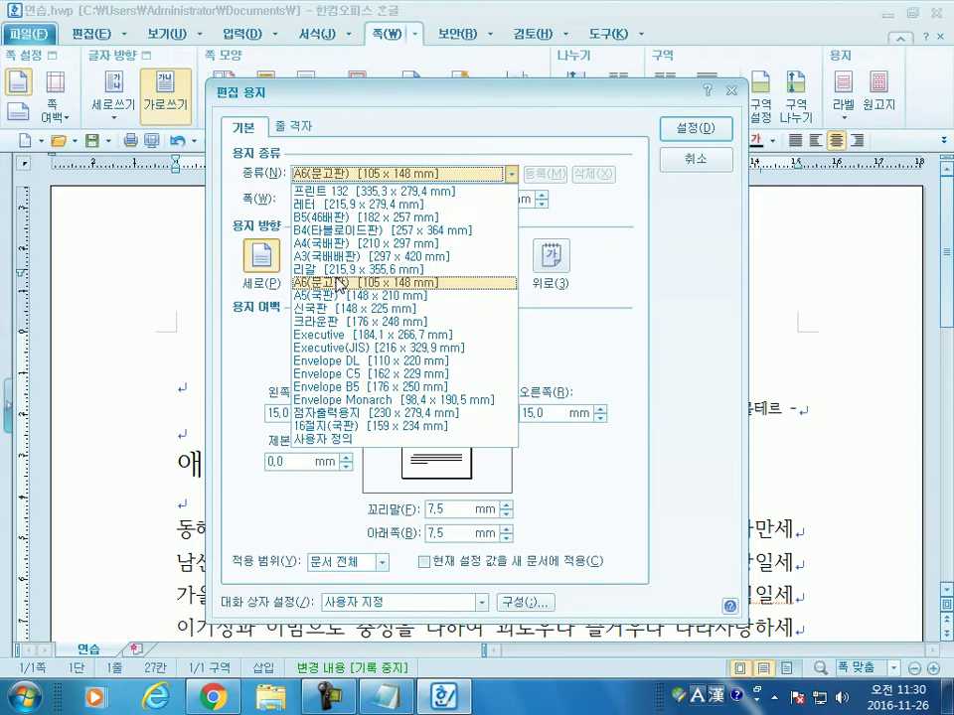
{"action": "left_click", "coordinate": [337, 242]}
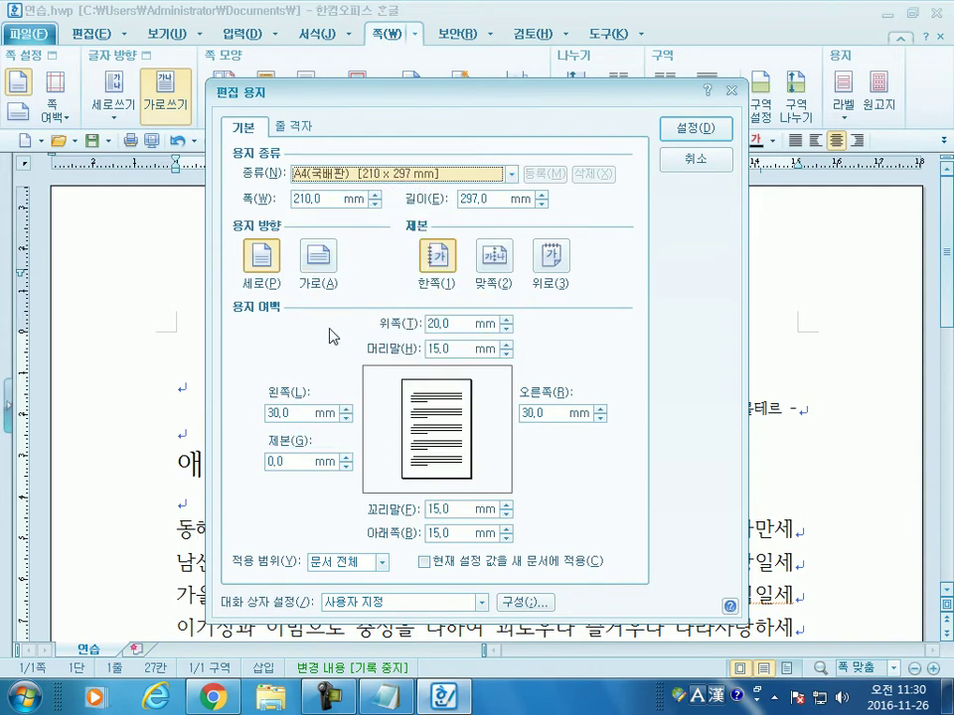
{"action": "left_click", "coordinate": [320, 258]}
{"action": "left_click", "coordinate": [263, 257]}
{"action": "left_click", "coordinate": [328, 261]}
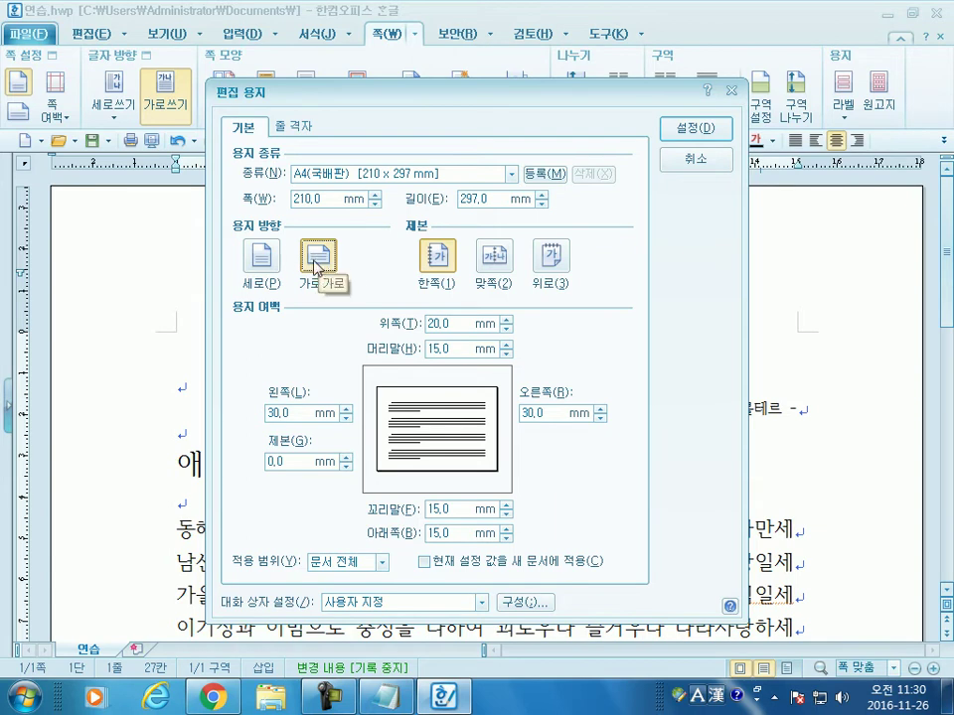
{"action": "left_click", "coordinate": [261, 258]}
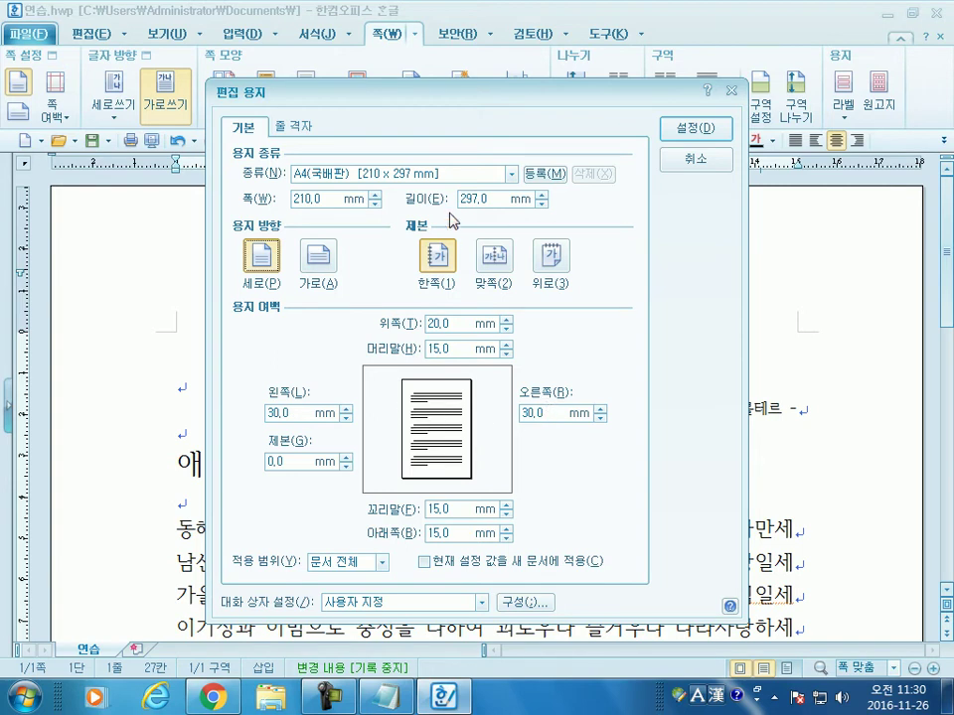
Step: Set the left margin (왼쪽) to 10.0 mm using the spin arrows
{"action": "left_click_drag", "start_coordinate": [441, 101], "coordinate": [466, 311]}
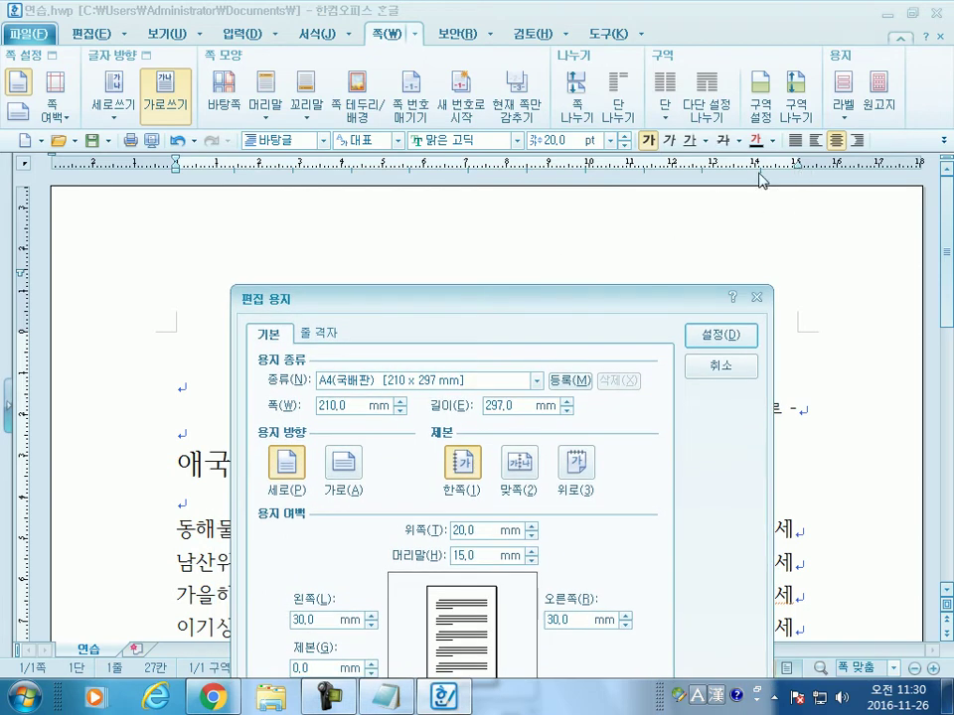
{"action": "left_click_drag", "start_coordinate": [531, 300], "coordinate": [554, 49]}
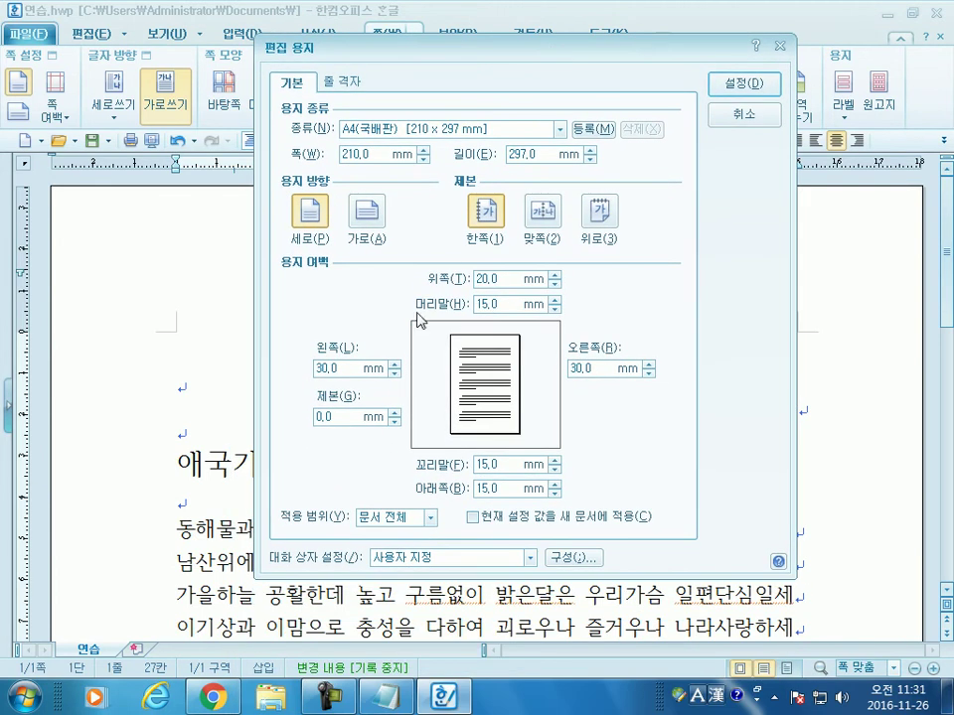
{"action": "left_click", "coordinate": [395, 373]}
{"action": "left_click", "coordinate": [394, 374]}
{"action": "left_click", "coordinate": [395, 373]}
{"action": "left_click_drag", "start_coordinate": [398, 377], "coordinate": [398, 374]}
{"action": "left_click", "coordinate": [394, 363]}
{"action": "left_click", "coordinate": [395, 364]}
{"action": "left_click", "coordinate": [394, 364]}
{"action": "left_click", "coordinate": [395, 363]}
{"action": "left_click", "coordinate": [394, 363]}
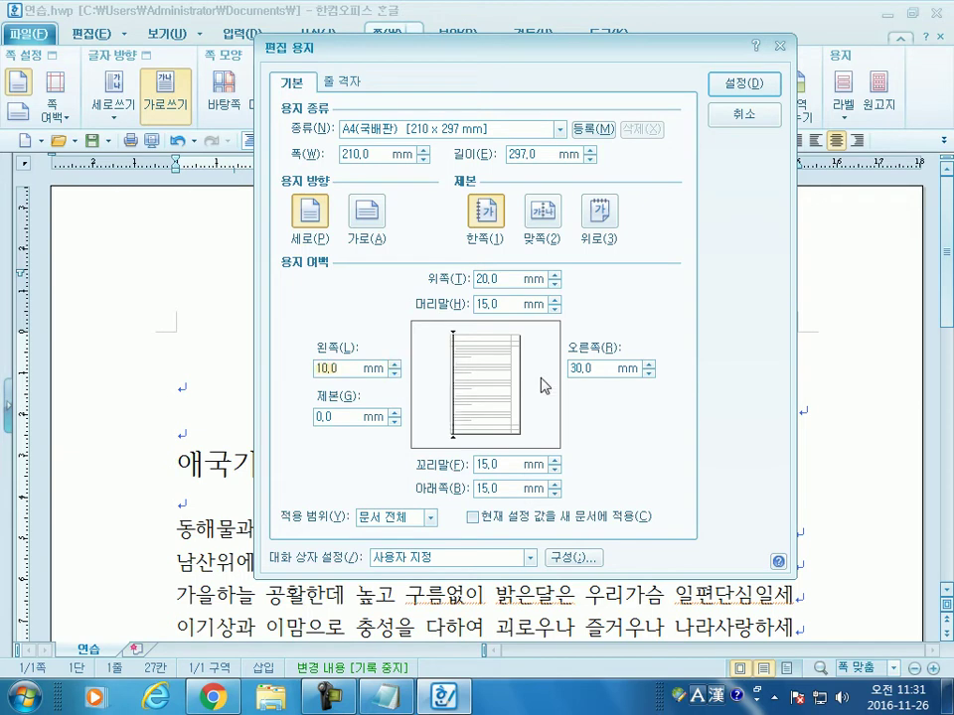
Step: Bring the right margin (오른쪽) to 10.0 mm, confirm both values, and apply with 설정
{"action": "left_click", "coordinate": [649, 374]}
{"action": "left_click", "coordinate": [649, 373]}
{"action": "left_click", "coordinate": [649, 373]}
{"action": "left_click", "coordinate": [649, 373]}
{"action": "left_click", "coordinate": [649, 374]}
{"action": "left_click_drag", "start_coordinate": [649, 375], "coordinate": [649, 374]}
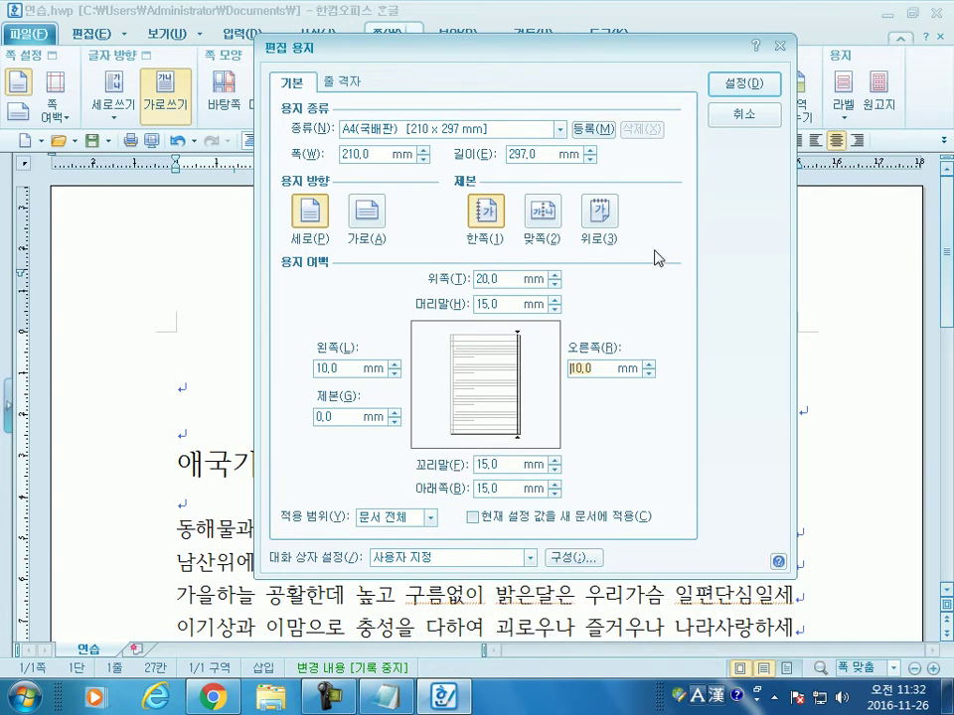
{"action": "left_click", "coordinate": [343, 369]}
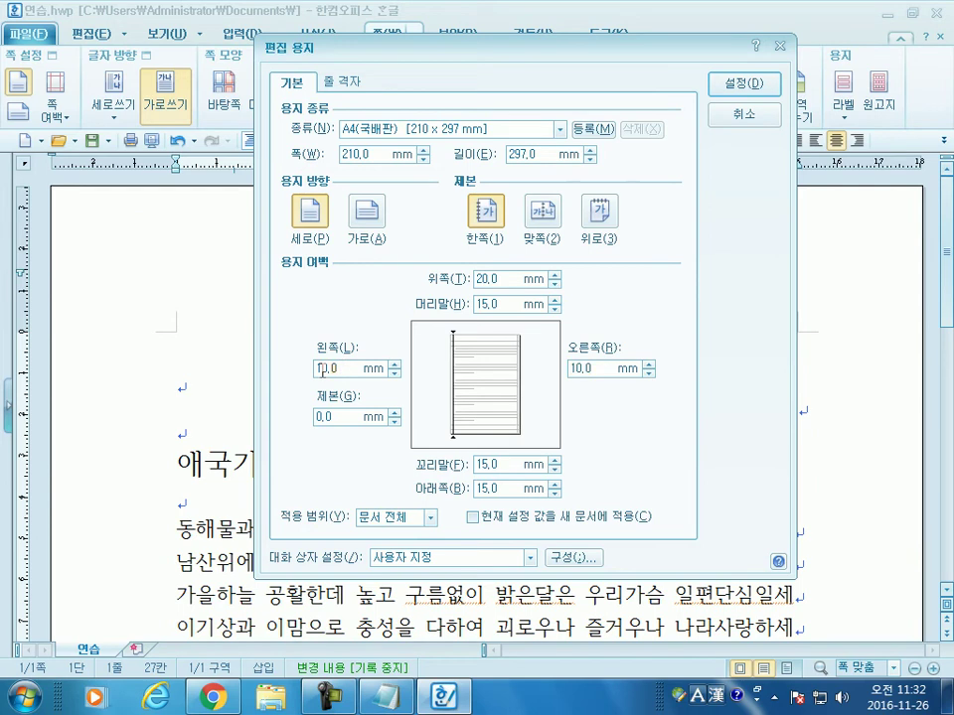
{"action": "left_click", "coordinate": [576, 368]}
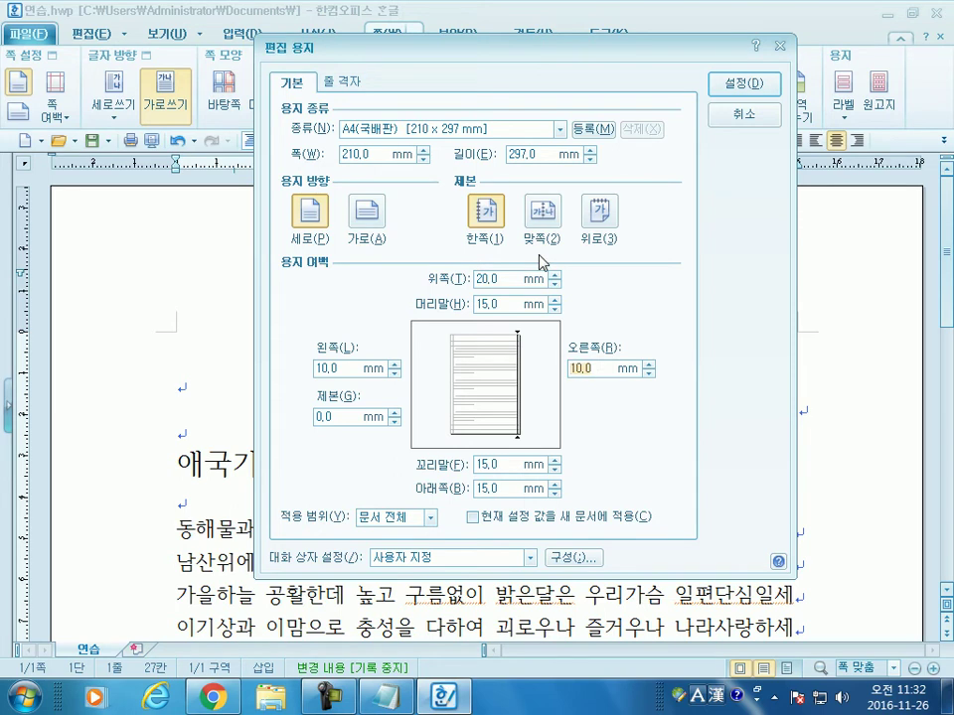
{"action": "left_click", "coordinate": [736, 83]}
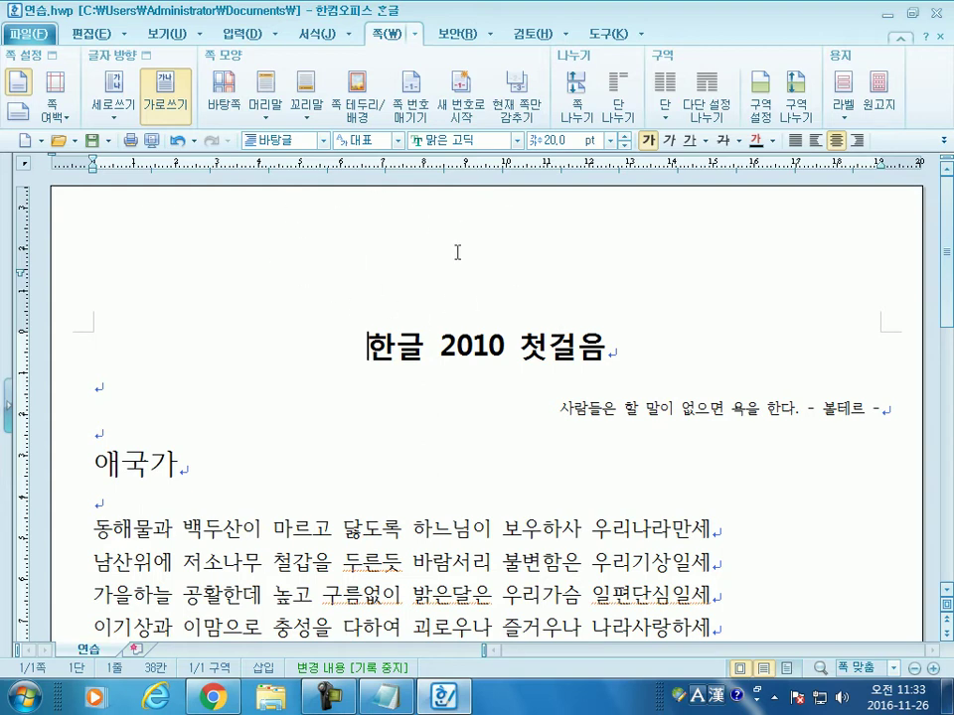
Step: Reopen 편집 용지 with F7 and set the top margin (위쪽) to 5 mm
{"action": "key", "text": "F7"}
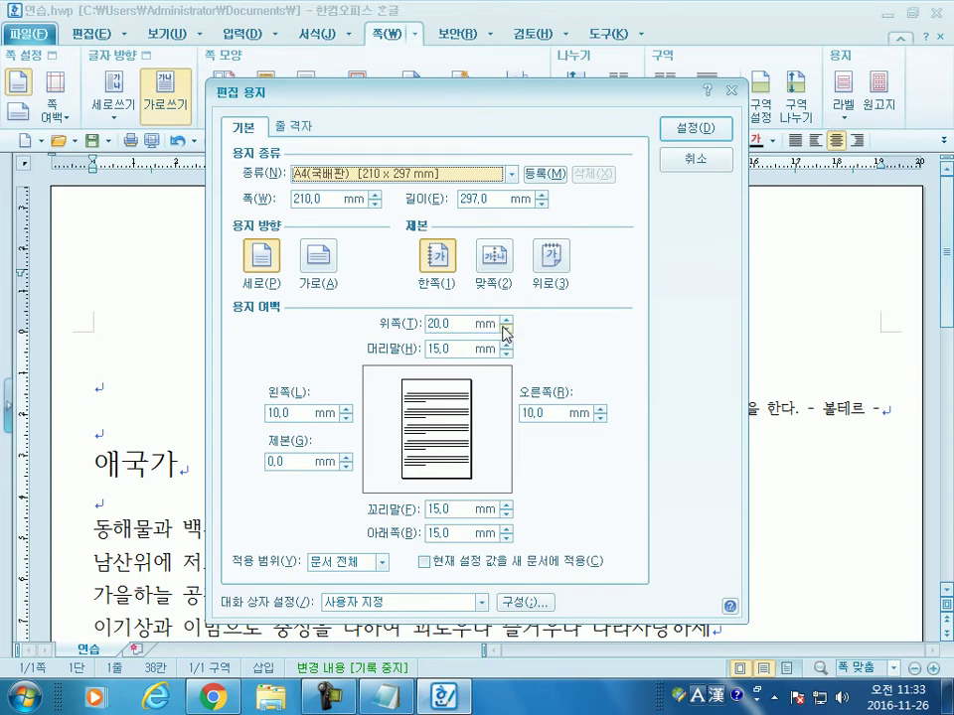
{"action": "left_click", "coordinate": [505, 322]}
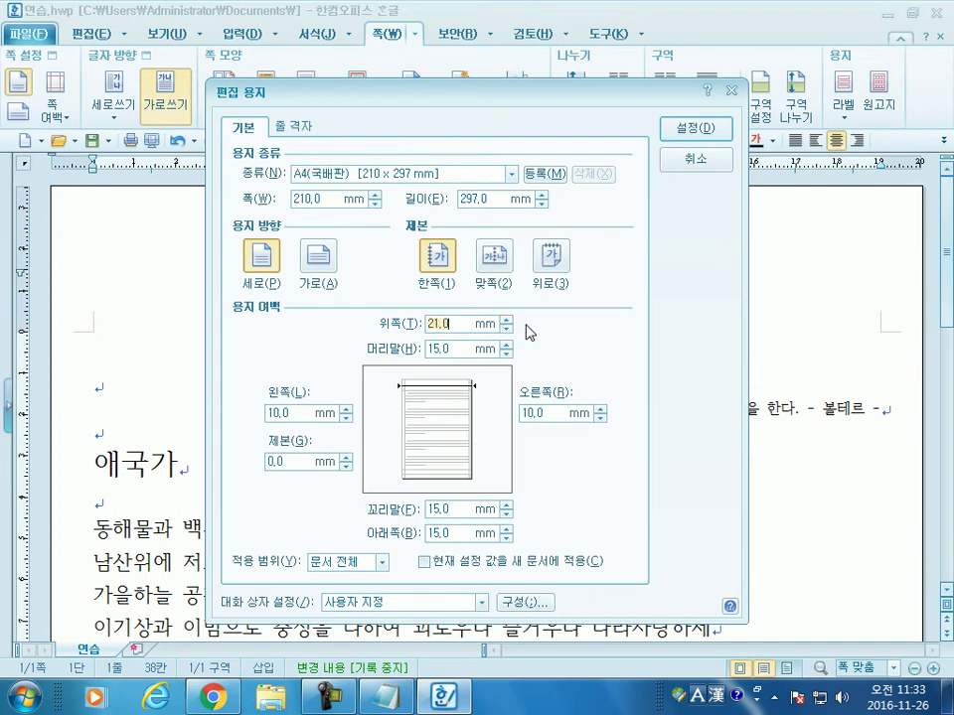
{"action": "type", "text": "10"}
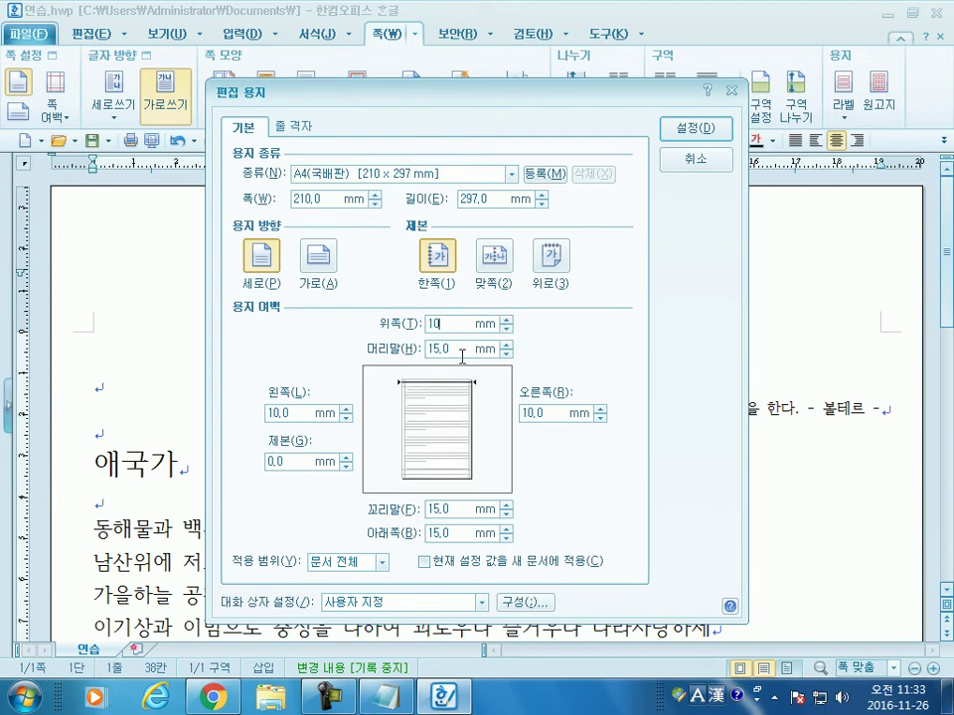
{"action": "left_click", "coordinate": [462, 350]}
{"action": "left_click", "coordinate": [415, 326]}
{"action": "type", "text": "5"}
{"action": "key", "text": "Tab"}
Step: Enter header (머리말) 10 mm, footer (꼬리말) 5 mm and bottom (아래쪽) 5 mm
{"action": "type", "text": "10"}
{"action": "left_click", "coordinate": [439, 508]}
{"action": "double_click", "coordinate": [438, 509]}
{"action": "type", "text": "5"}
{"action": "double_click", "coordinate": [462, 533]}
{"action": "type", "text": "5"}
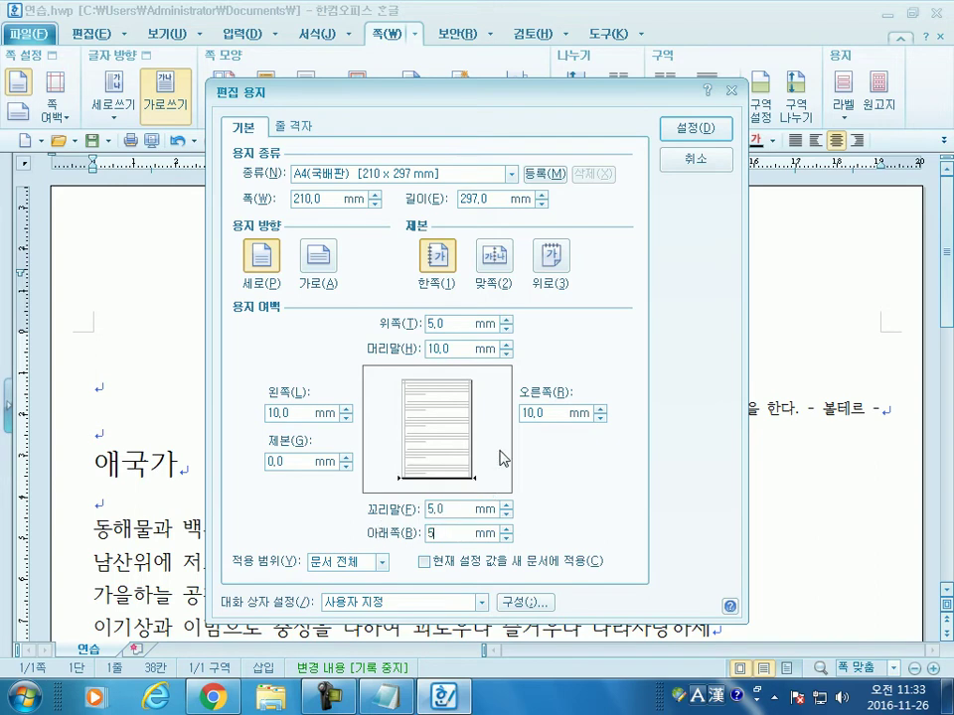
{"action": "left_click", "coordinate": [462, 319]}
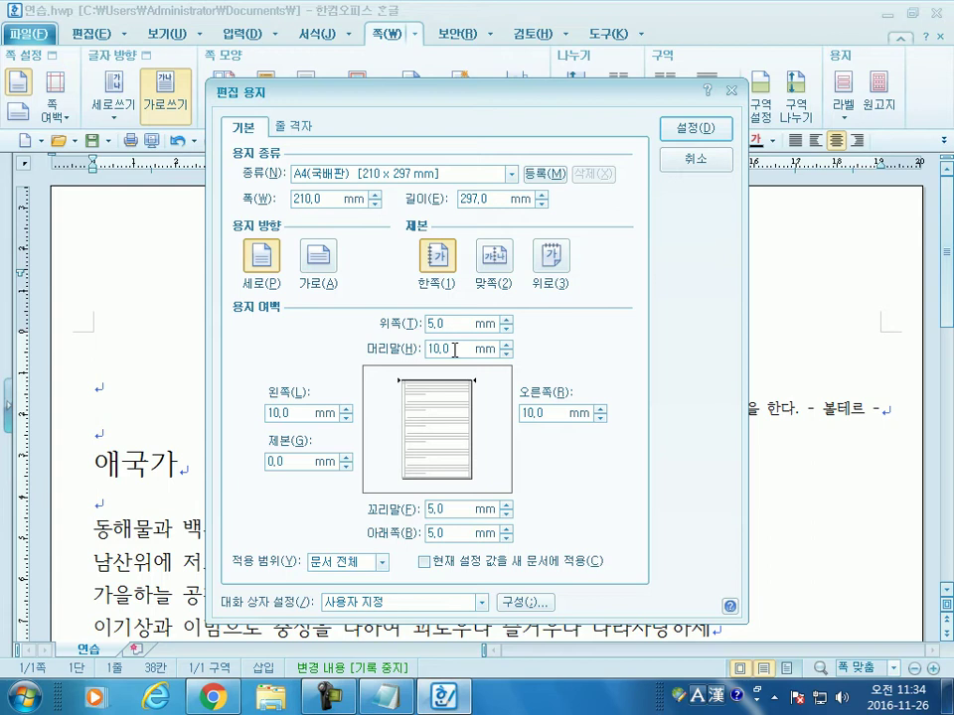
Step: Check the footer (5 mm) and header (10 mm) margin values, then apply the page settings with 설정
{"action": "left_click", "coordinate": [438, 508]}
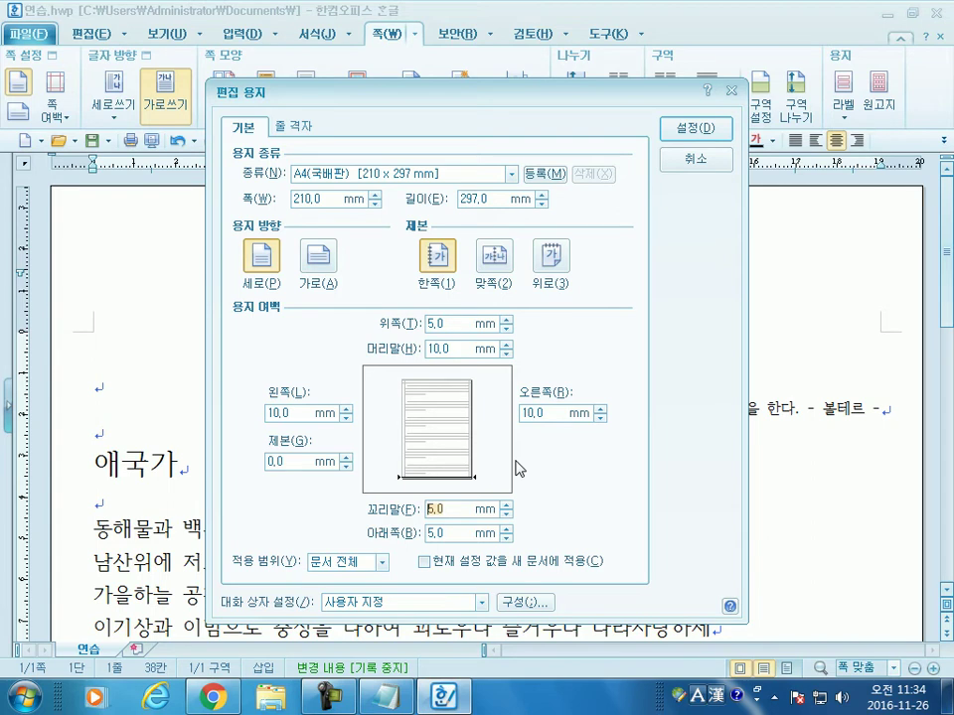
{"action": "left_click", "coordinate": [432, 348]}
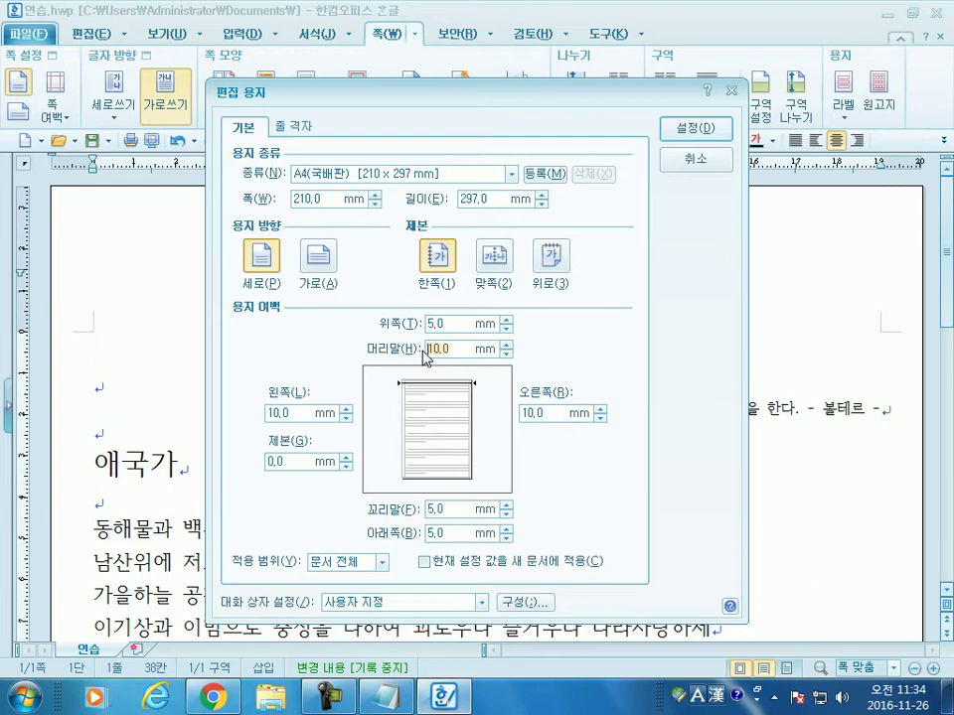
{"action": "left_click", "coordinate": [425, 349]}
{"action": "left_click", "coordinate": [688, 131]}
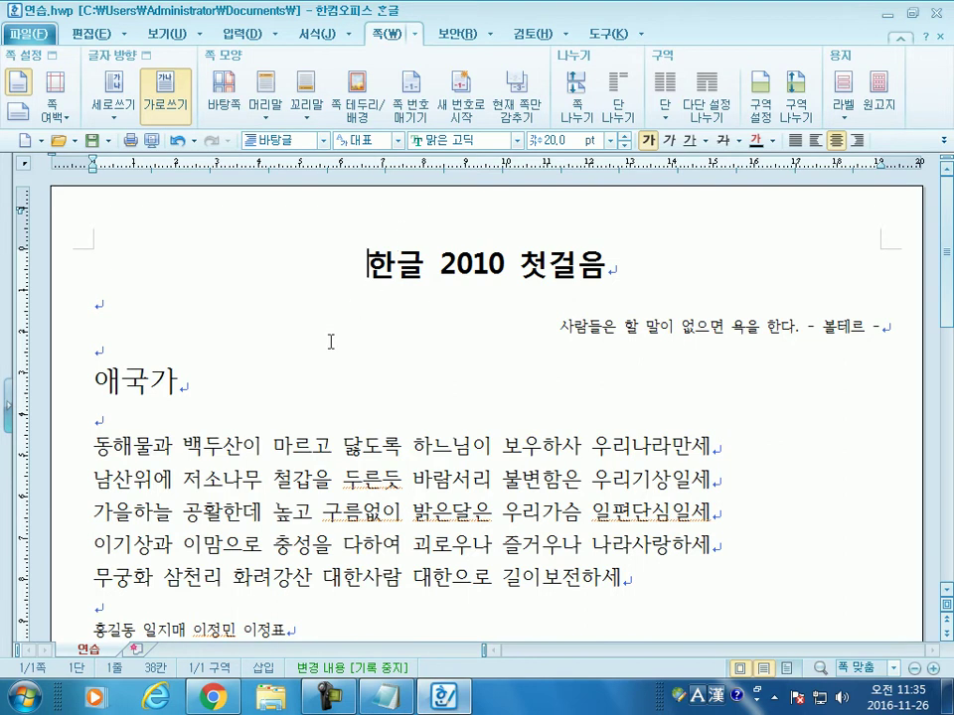
Step: Place the caret on the empty line below the names, then browse the 쪽 여백 presets and 쪽 commands
{"action": "scroll", "coordinate": [331, 340], "scroll_direction": "down", "scroll_amount": 4}
{"action": "scroll", "coordinate": [330, 342], "scroll_direction": "up", "scroll_amount": 2}
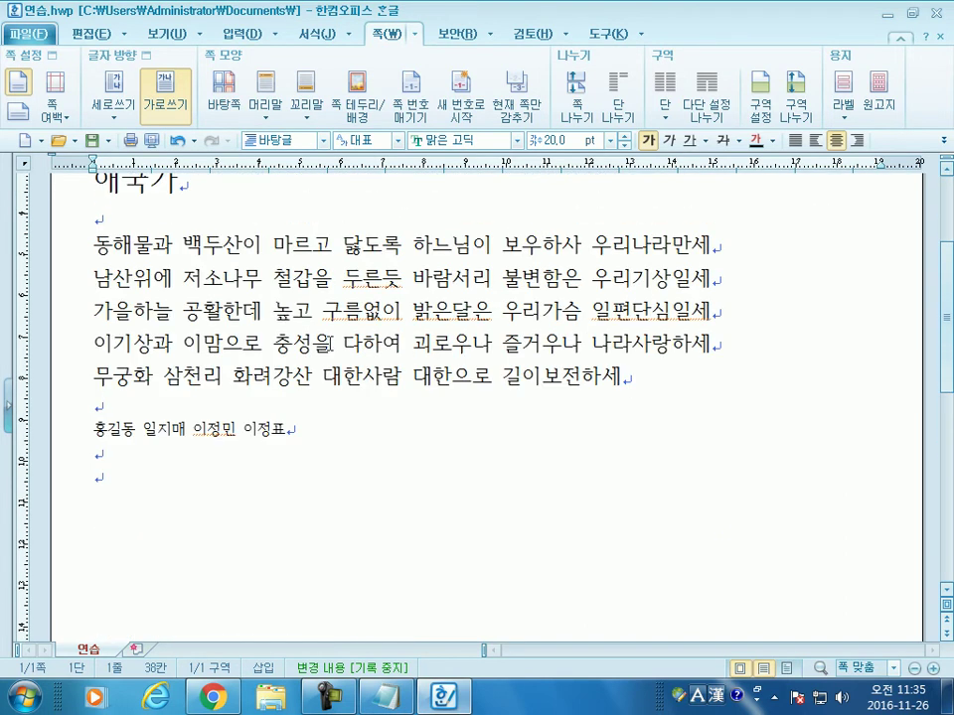
{"action": "left_click", "coordinate": [258, 457]}
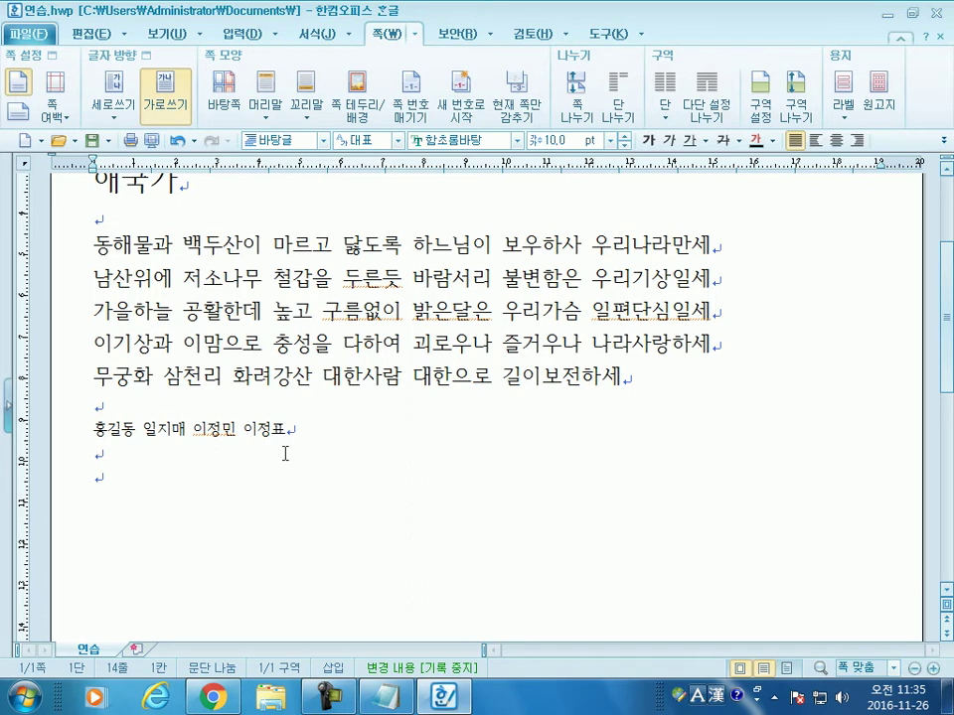
{"action": "scroll", "coordinate": [187, 427], "scroll_direction": "up", "scroll_amount": 3}
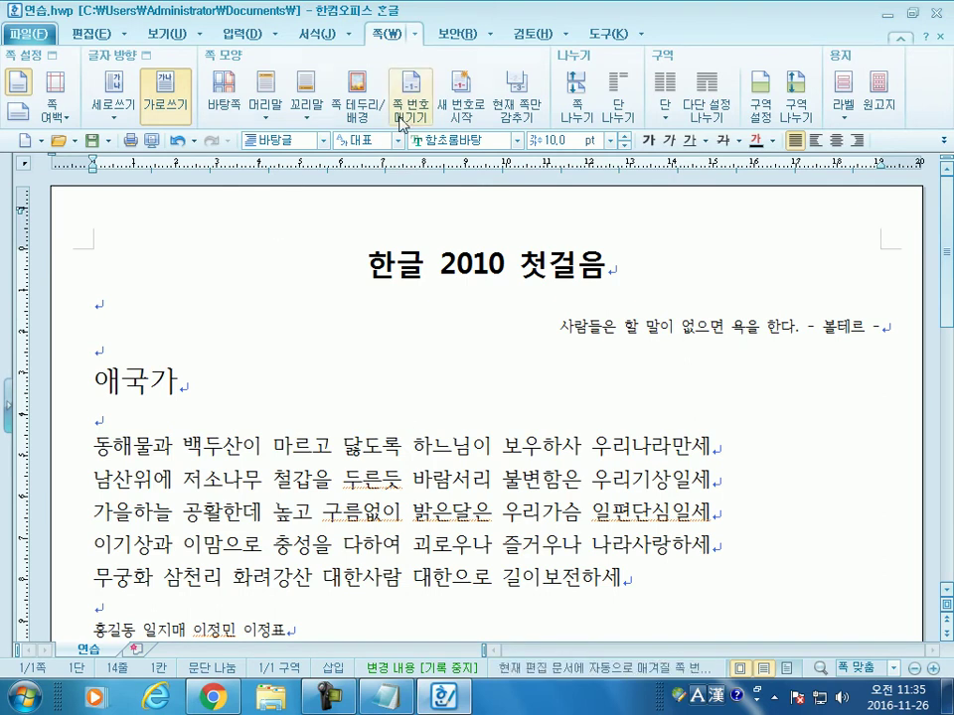
{"action": "left_click", "coordinate": [55, 107]}
{"action": "left_click", "coordinate": [414, 33]}
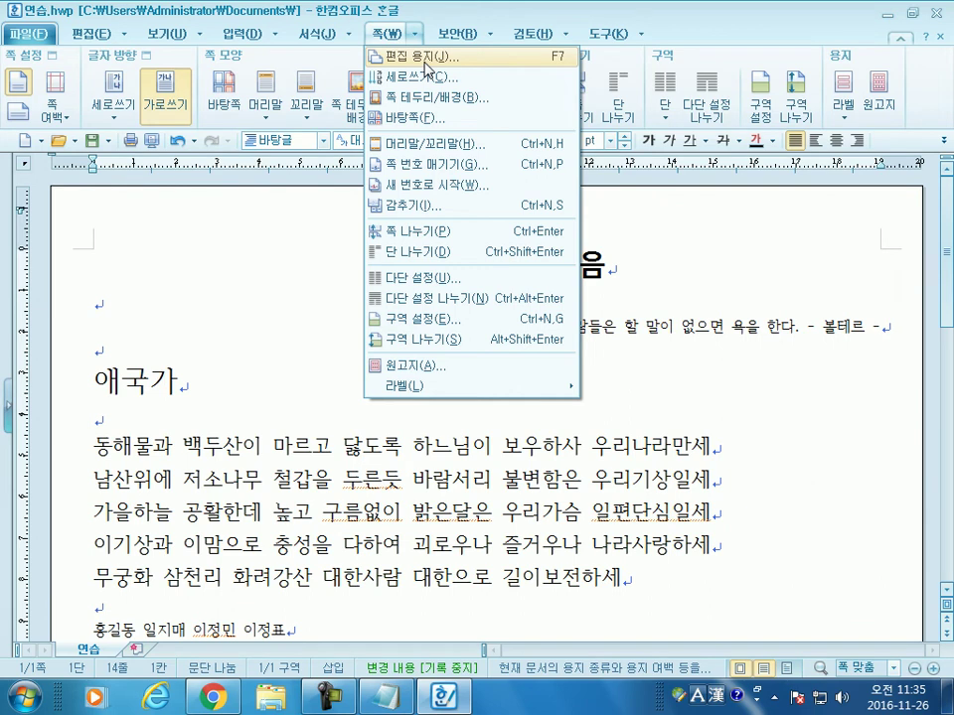
Step: Close the 쪽 command list, return the caret to the text, and reopen 편집 용지 with F7
{"action": "left_click", "coordinate": [205, 390]}
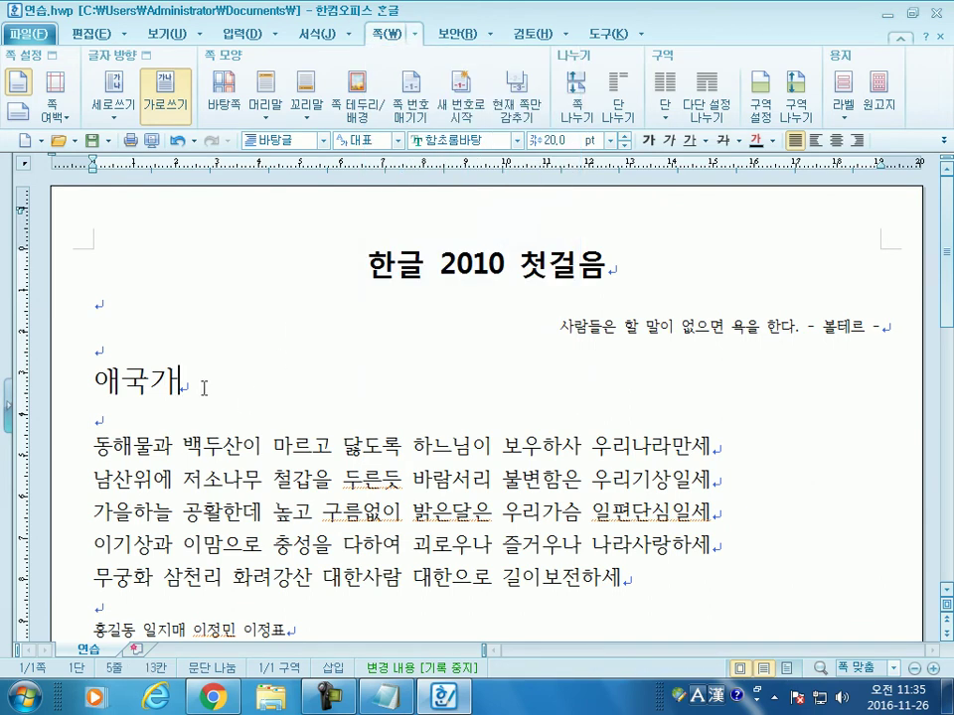
{"action": "left_click", "coordinate": [341, 264]}
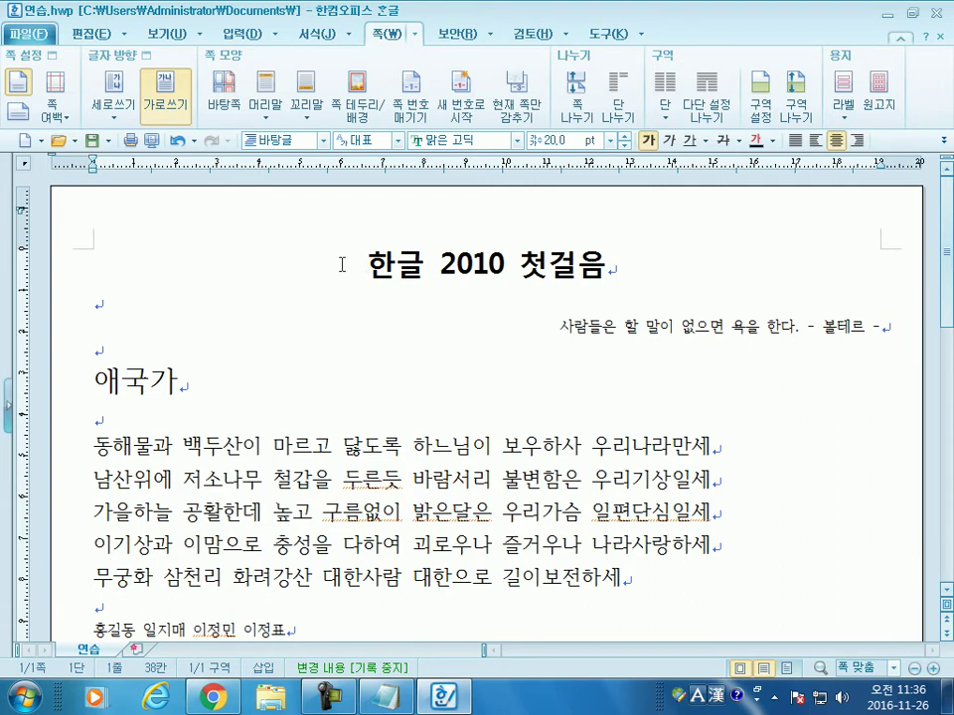
{"action": "key", "text": "F7"}
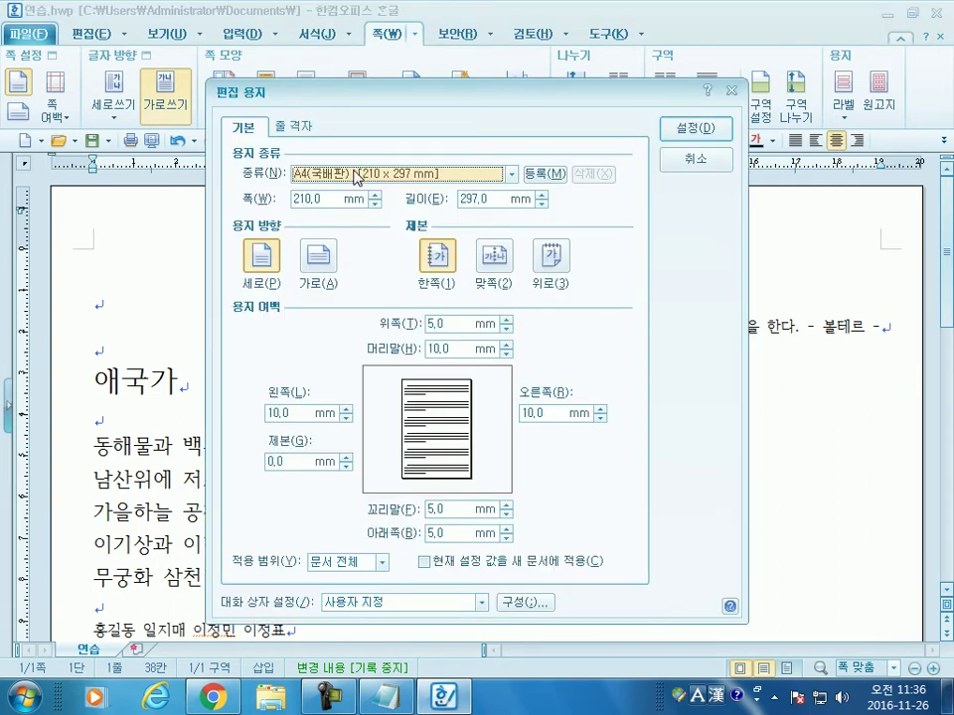
Step: Switch the paper to A6(문고판) with 10 mm left and right margins
{"action": "left_click", "coordinate": [358, 175]}
{"action": "left_click", "coordinate": [348, 281]}
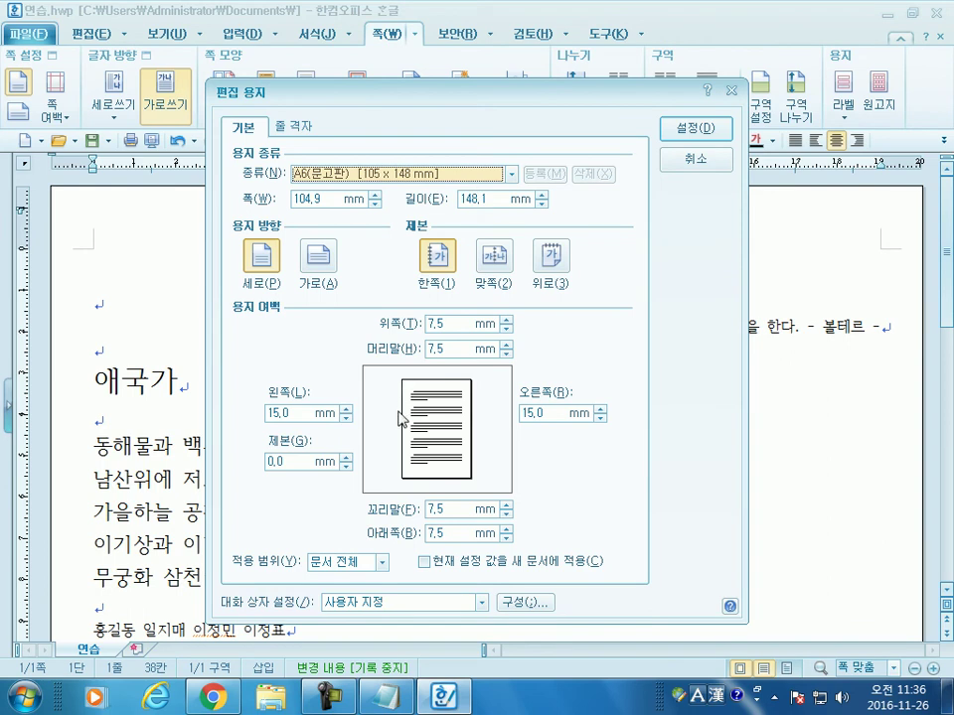
{"action": "left_click", "coordinate": [288, 413]}
{"action": "type", "text": "10"}
{"action": "key", "text": "Tab"}
{"action": "type", "text": "10"}
{"action": "key", "text": "Return"}
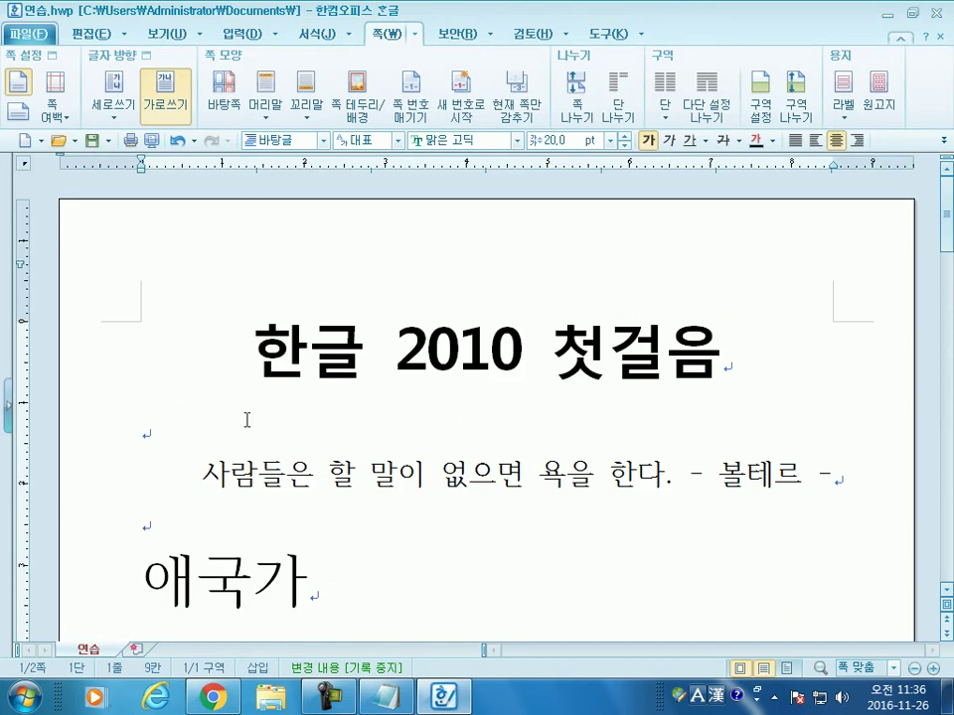
Step: Scroll through the two reflowed A6 pages and show the document in print preview (미리 보기)
{"action": "scroll", "coordinate": [522, 382], "scroll_direction": "down", "scroll_amount": 10}
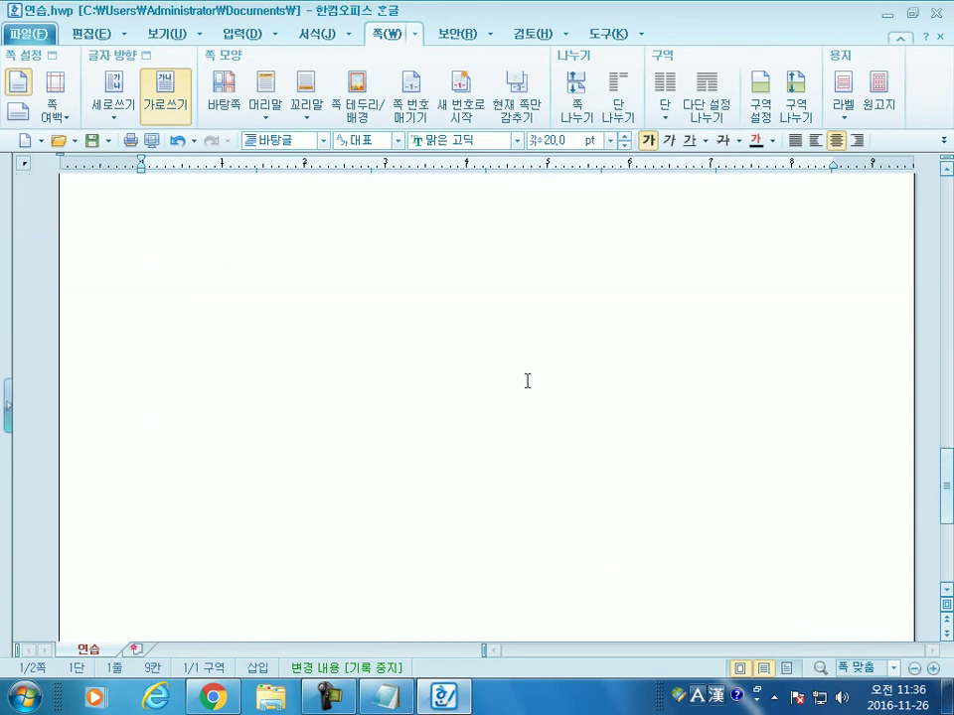
{"action": "scroll", "coordinate": [527, 382], "scroll_direction": "up", "scroll_amount": 10}
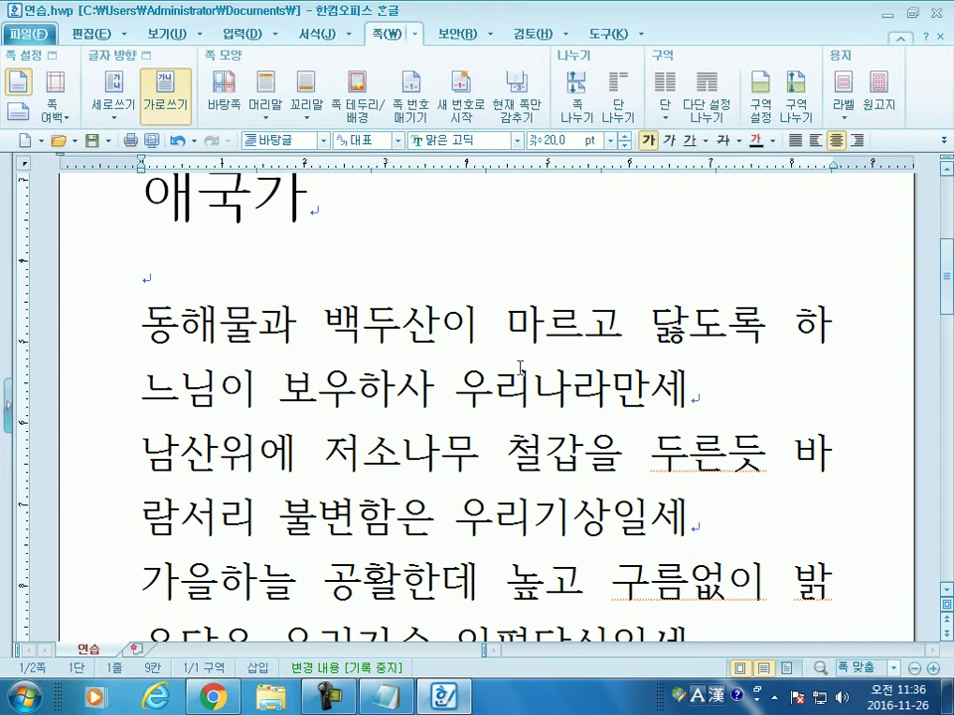
{"action": "scroll", "coordinate": [512, 352], "scroll_direction": "down", "scroll_amount": 6}
{"action": "scroll", "coordinate": [512, 353], "scroll_direction": "up", "scroll_amount": 10}
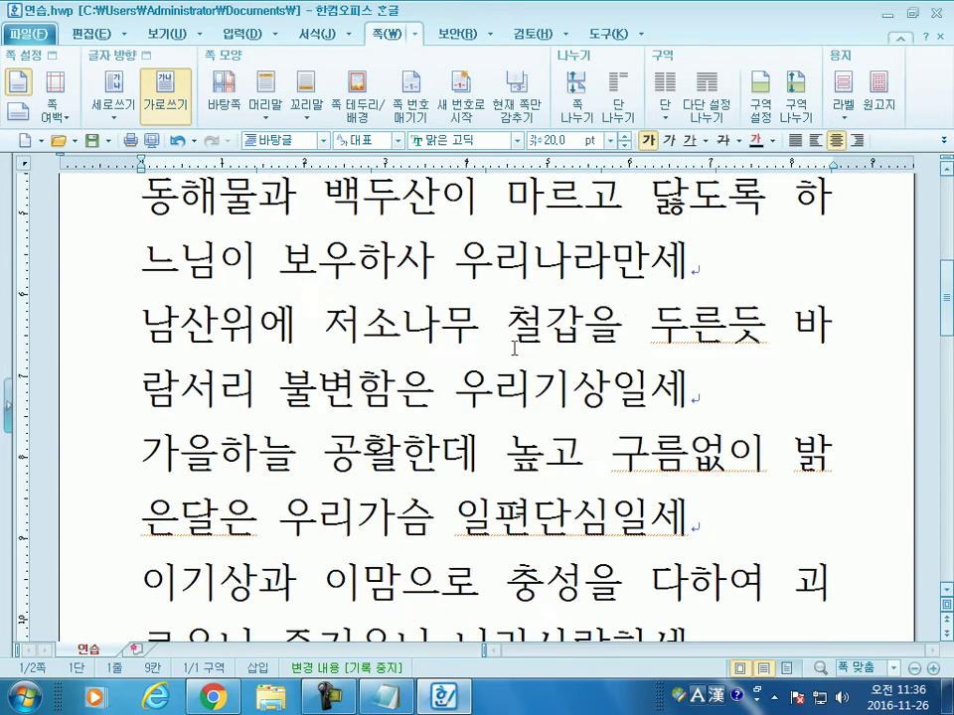
{"action": "scroll", "coordinate": [511, 353], "scroll_direction": "up", "scroll_amount": 2}
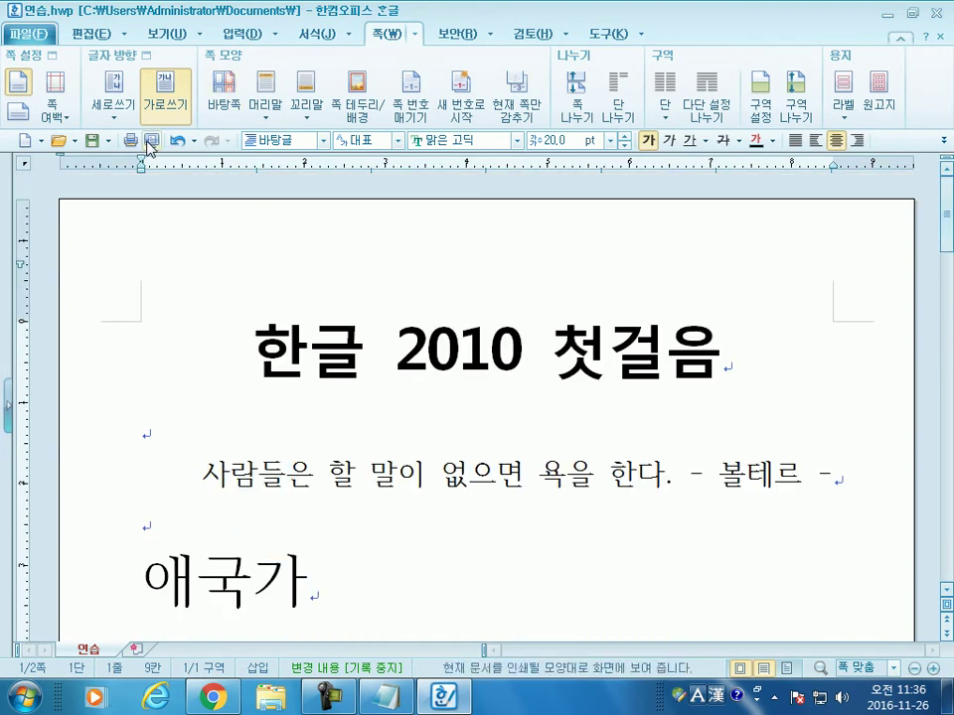
{"action": "left_click", "coordinate": [151, 140]}
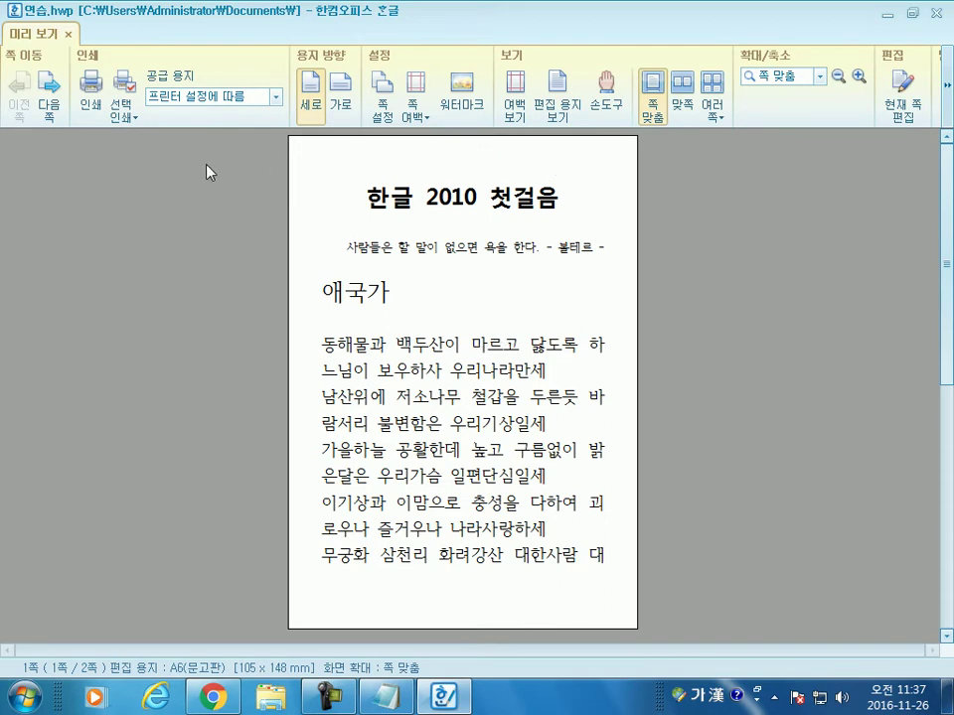
Step: Leave print preview, switch 편집 용지 back to A4(국배판), and set the top margin to 5 mm
{"action": "key", "text": "Escape"}
{"action": "key", "text": "F7"}
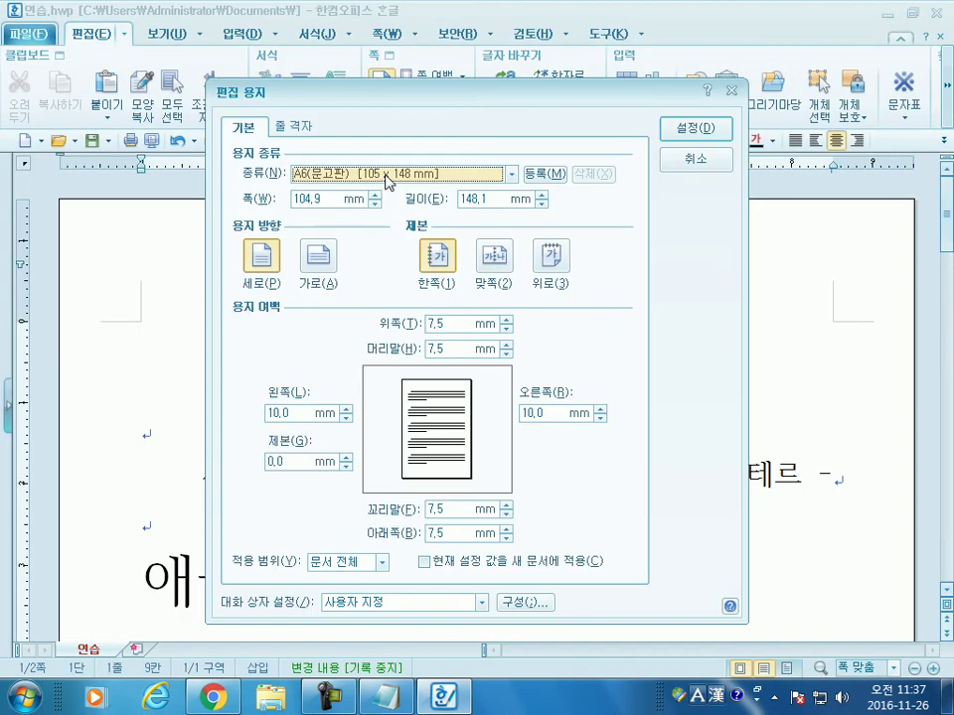
{"action": "left_click", "coordinate": [389, 175]}
{"action": "left_click", "coordinate": [331, 247]}
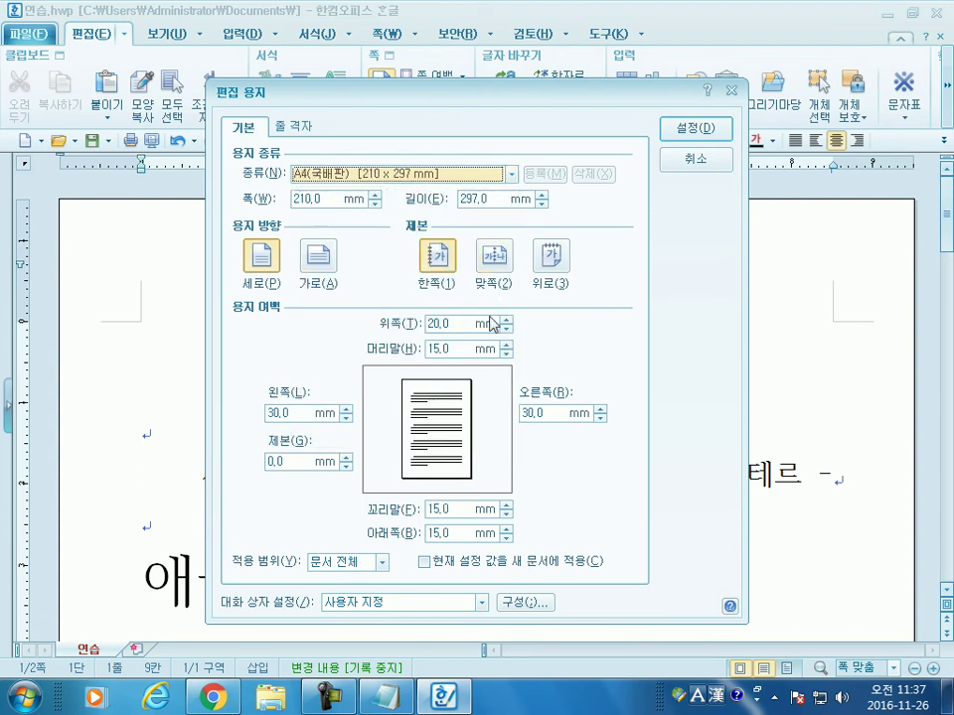
{"action": "left_click_drag", "start_coordinate": [464, 324], "coordinate": [429, 323]}
{"action": "type", "text": "1"}
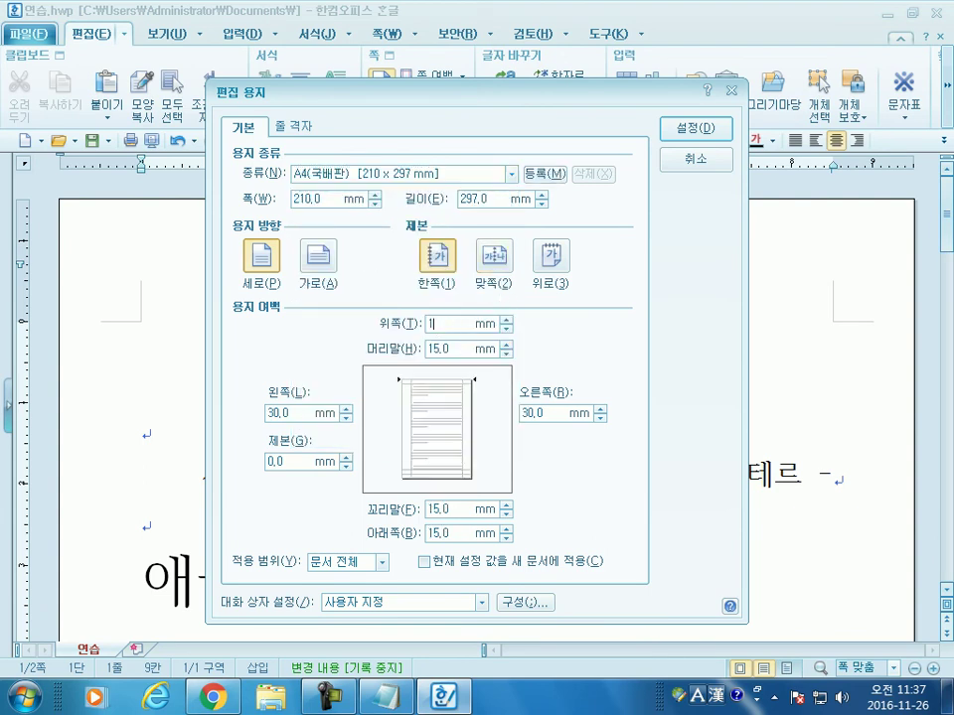
{"action": "key", "text": "BackSpace"}
{"action": "type", "text": "5"}
Step: Enter bottom 5, left 10, right 10, header 10 and footer 5 mm, and apply
{"action": "key", "text": "Tab"}
{"action": "type", "text": "5"}
{"action": "key", "text": "Tab"}
{"action": "type", "text": "10"}
{"action": "key", "text": "Tab"}
{"action": "type", "text": "10"}
{"action": "key", "text": "Tab"}
{"action": "type", "text": "10"}
{"action": "key", "text": "Tab"}
{"action": "type", "text": "5"}
{"action": "key", "text": "Return"}
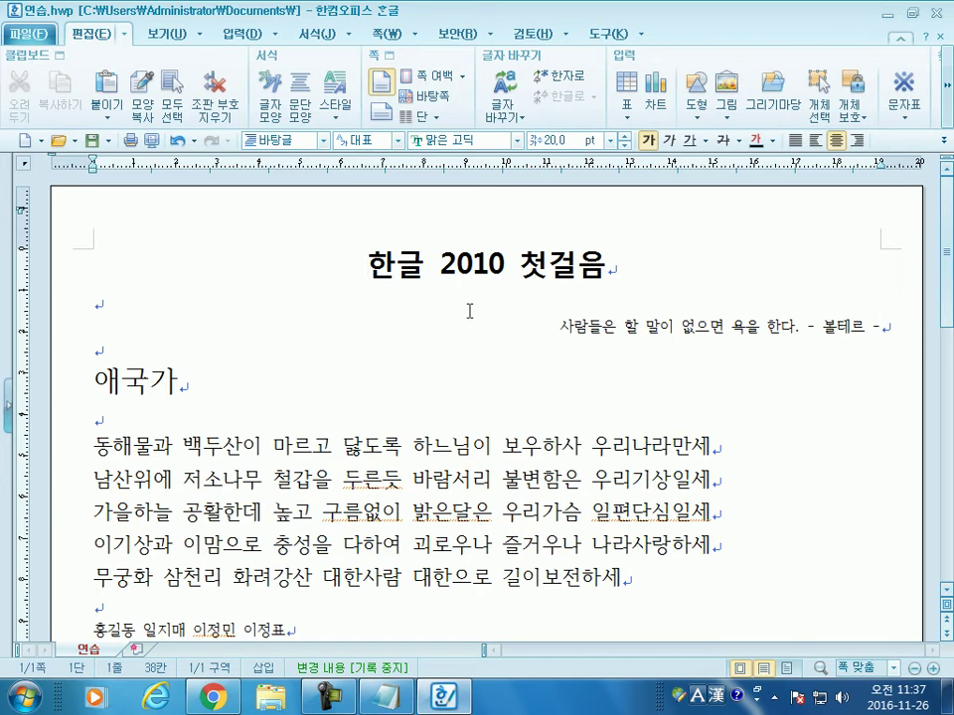
Step: Create a both-sides (양 쪽) master page from 쪽 > 바탕쪽
{"action": "left_click", "coordinate": [381, 33]}
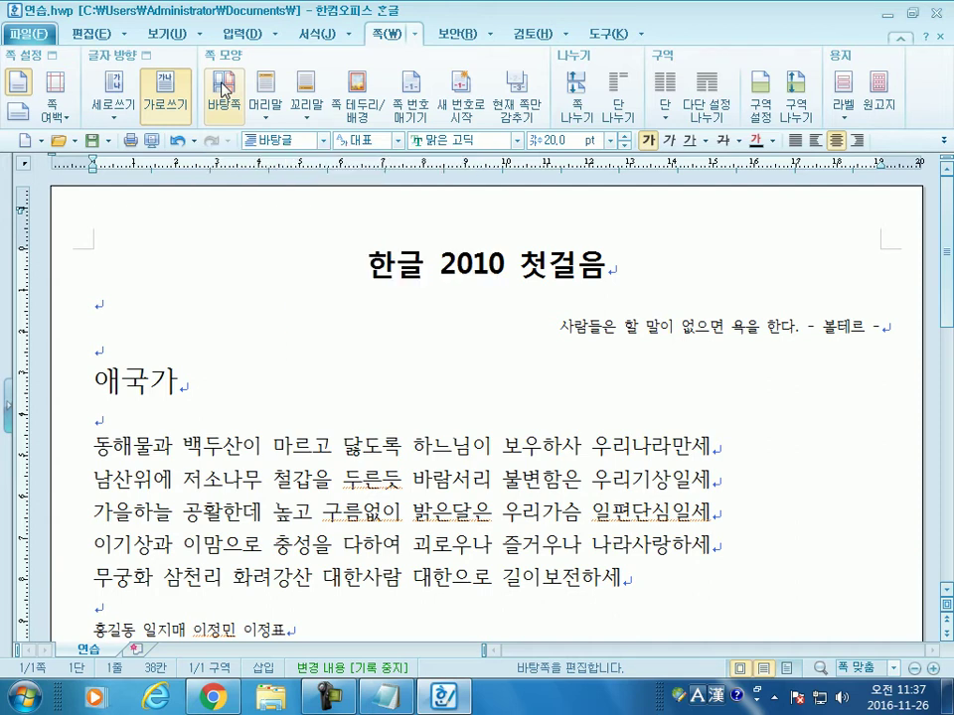
{"action": "left_click", "coordinate": [226, 92]}
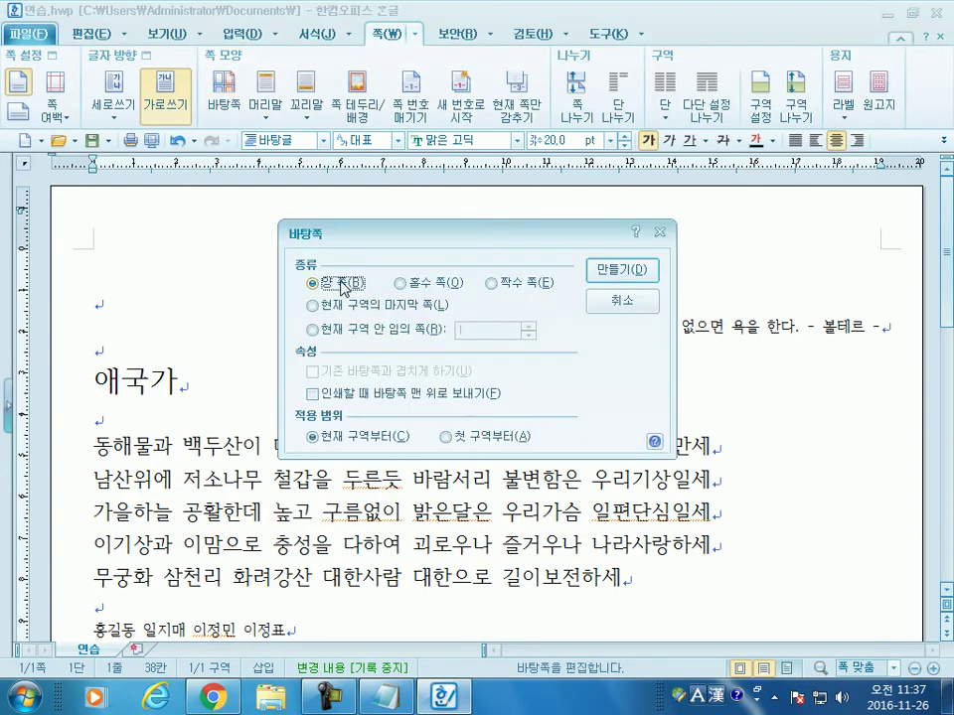
{"action": "left_click", "coordinate": [612, 280]}
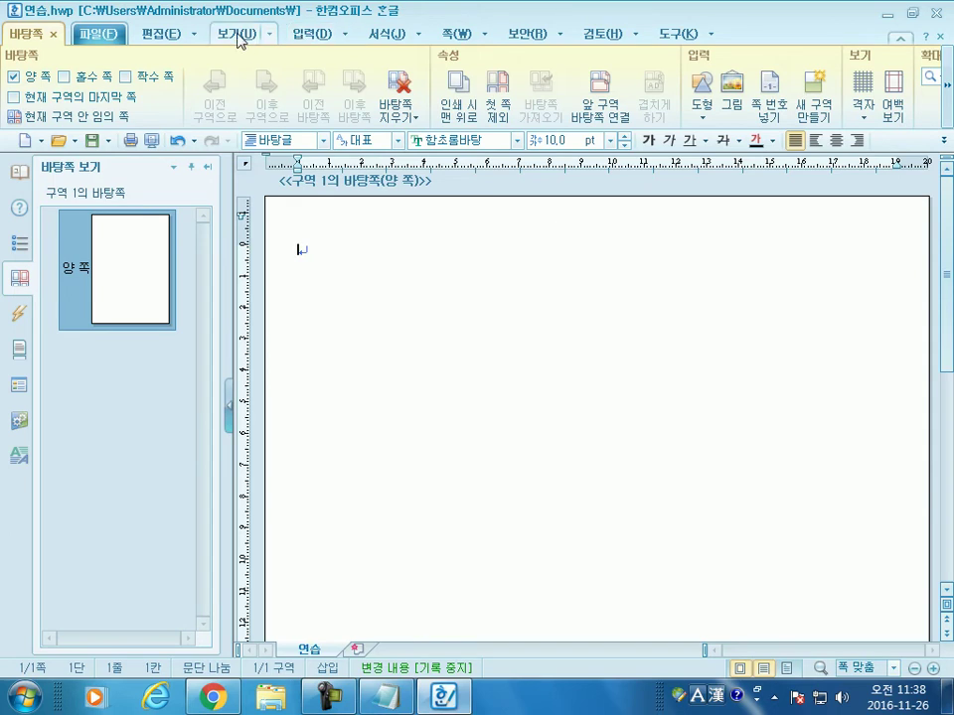
Step: Open the 그리기마당 gallery from 편집 and browse its clipart and drawing collections
{"action": "left_click", "coordinate": [171, 35]}
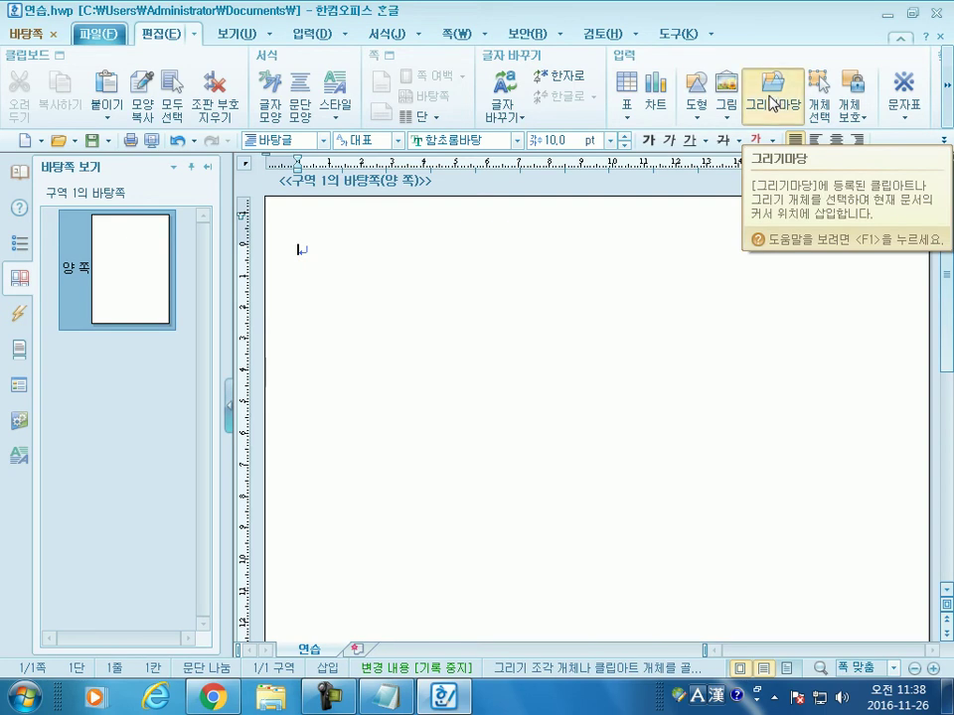
{"action": "left_click", "coordinate": [771, 103]}
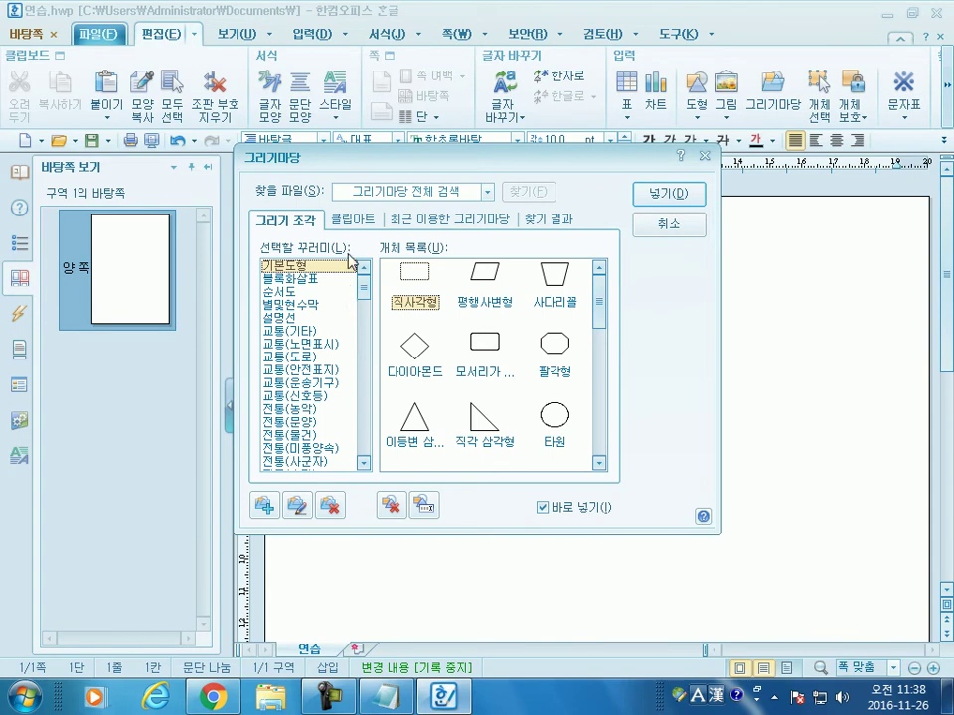
{"action": "left_click", "coordinate": [653, 232]}
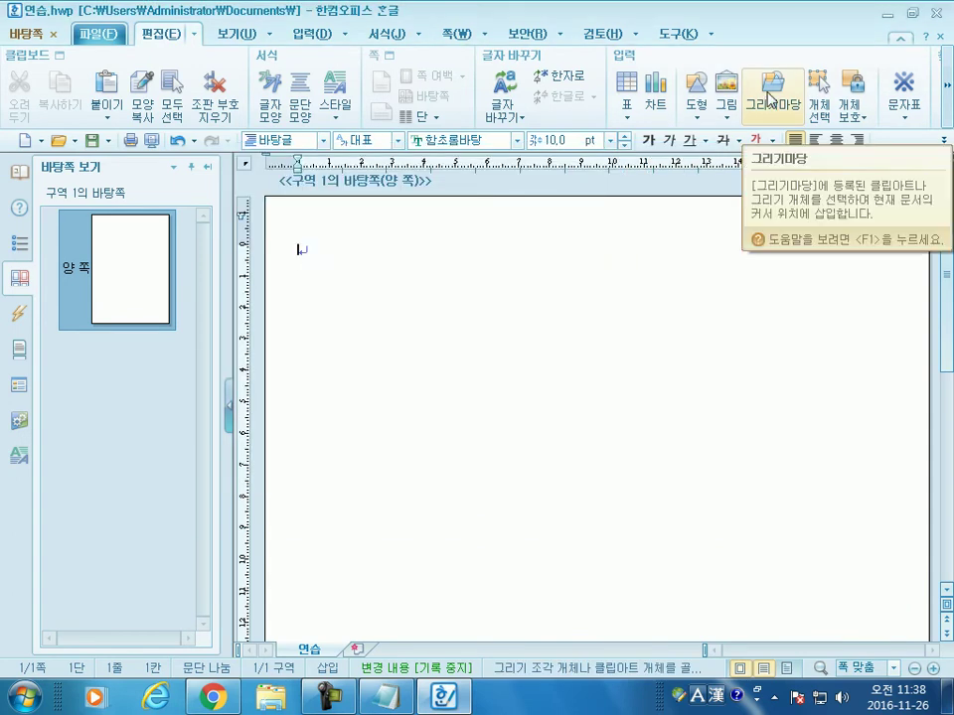
{"action": "left_click", "coordinate": [769, 95]}
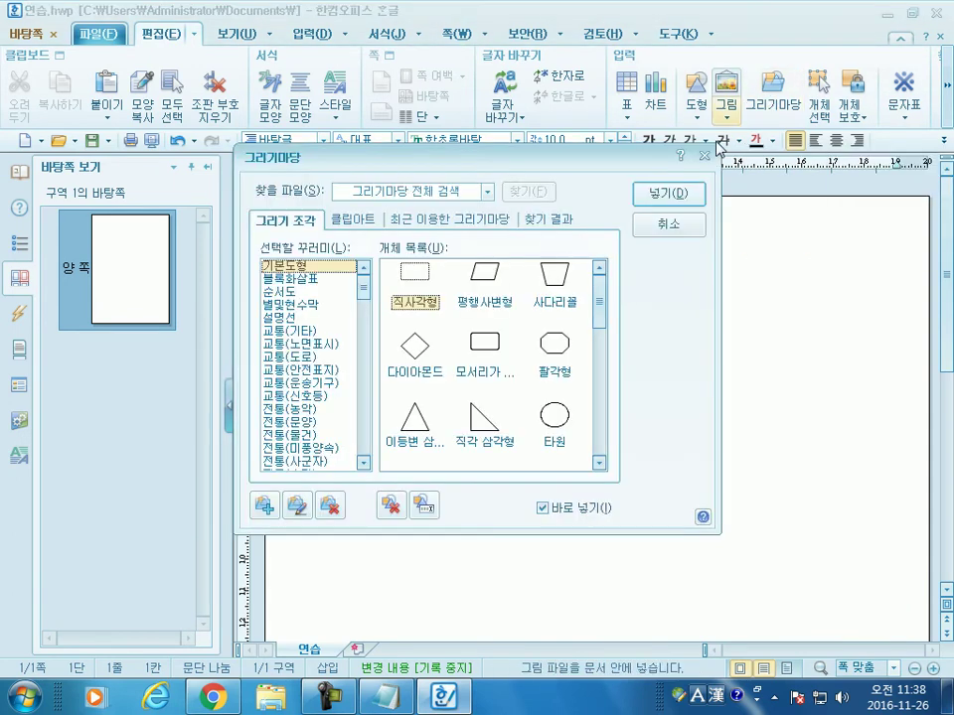
{"action": "left_click", "coordinate": [355, 226]}
{"action": "left_click", "coordinate": [304, 220]}
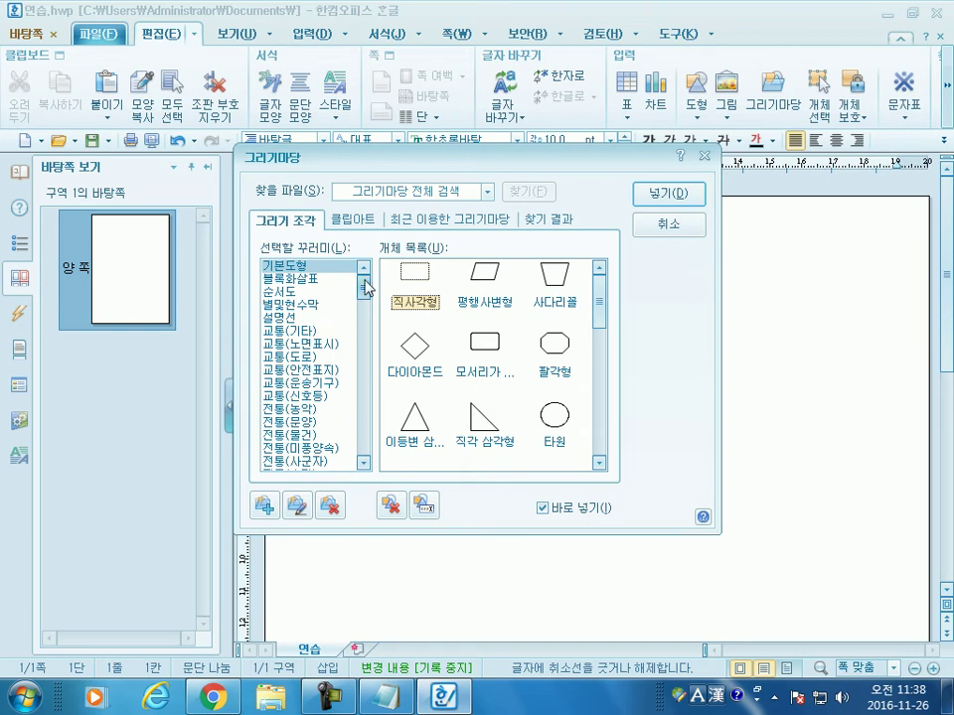
Step: Compare 배경(그림1) and 배경(그림2), pick 가을편지1 from 배경(그림1), and insert it
{"action": "left_click_drag", "start_coordinate": [363, 294], "coordinate": [364, 345]}
{"action": "left_click", "coordinate": [298, 317]}
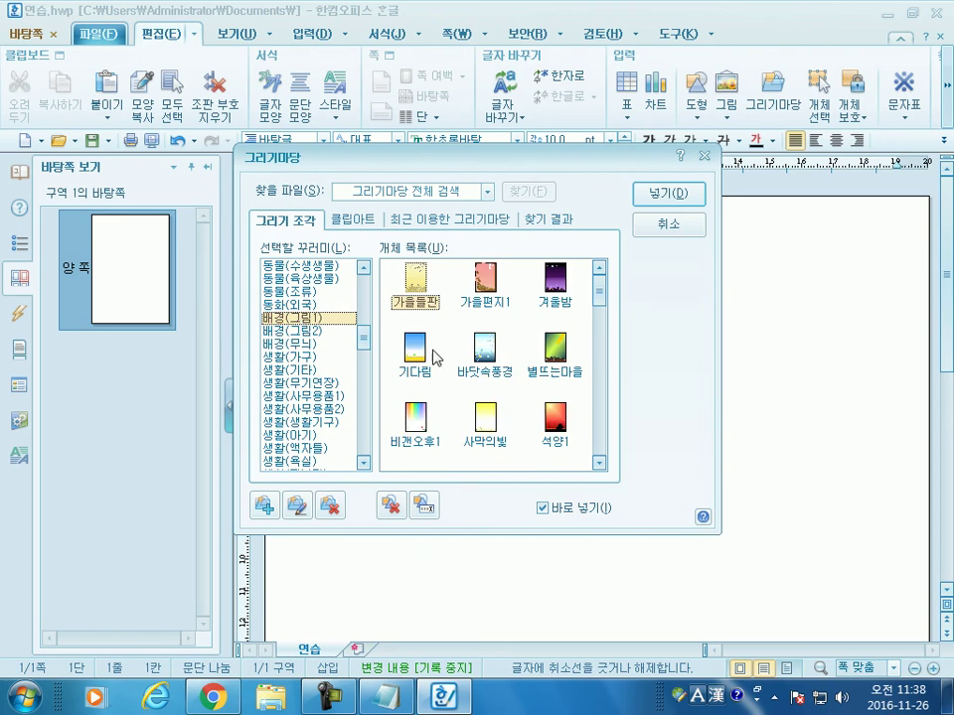
{"action": "left_click", "coordinate": [286, 331]}
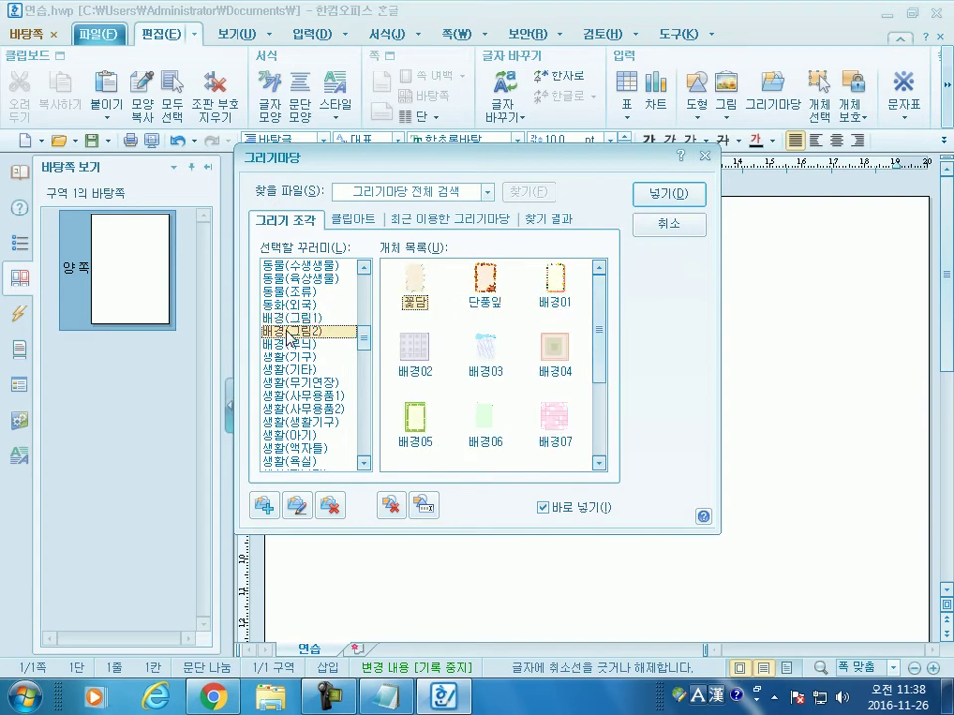
{"action": "left_click", "coordinate": [289, 318]}
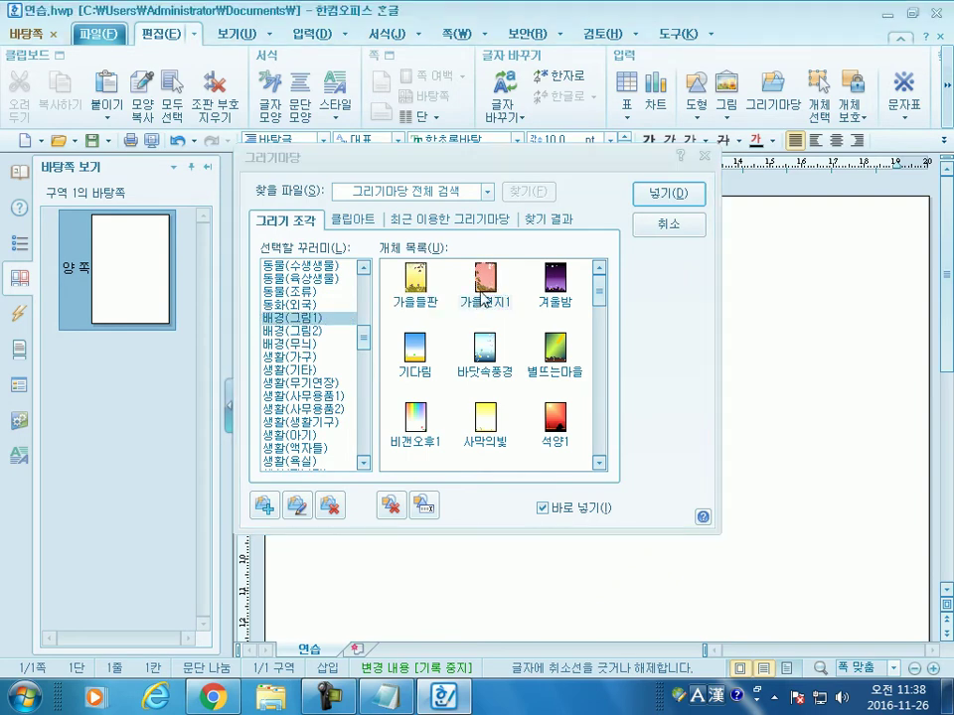
{"action": "left_click", "coordinate": [488, 289]}
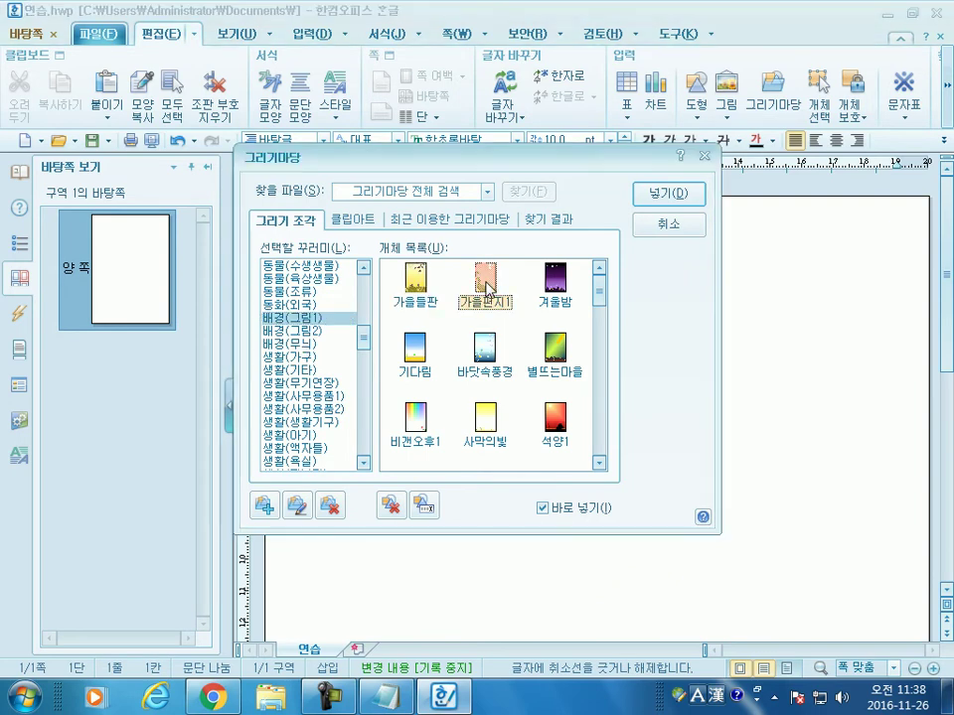
{"action": "left_click", "coordinate": [682, 199]}
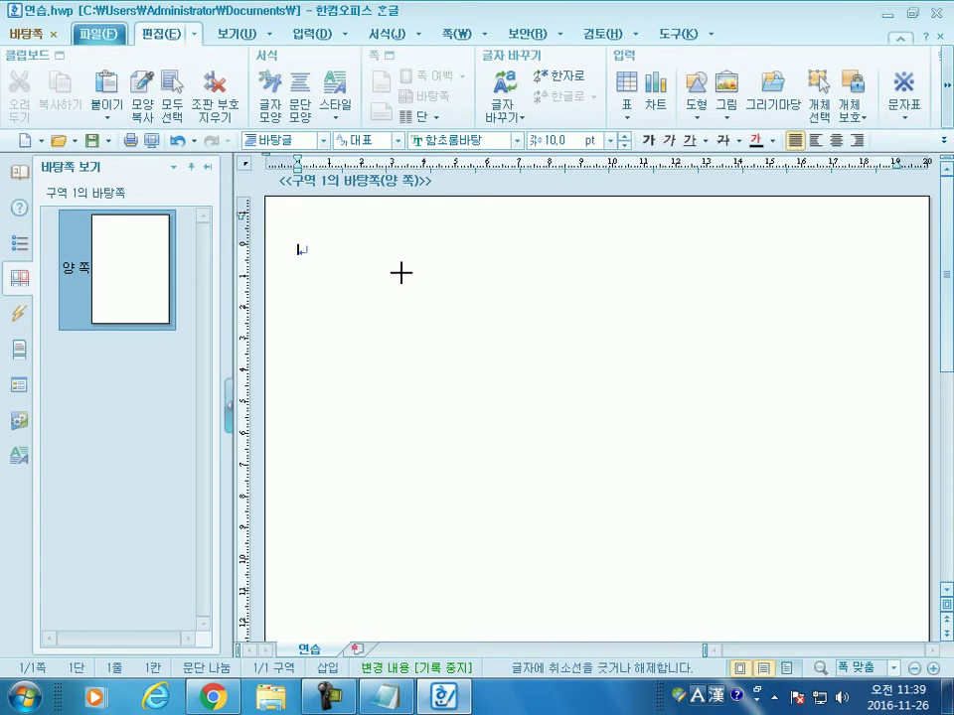
{"action": "left_click", "coordinate": [303, 253]}
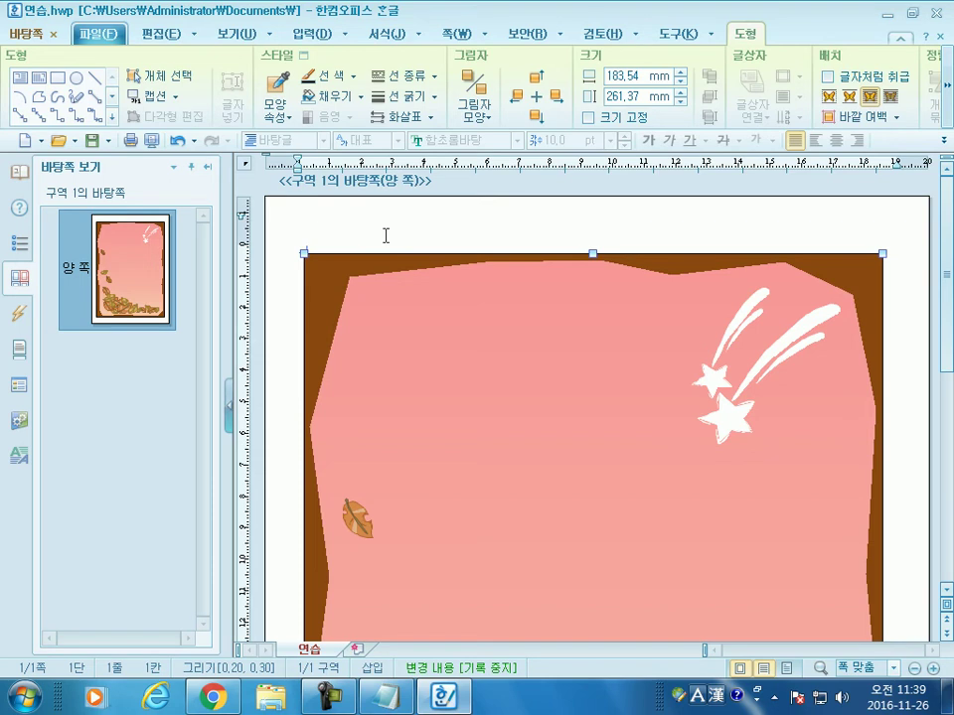
{"action": "scroll", "coordinate": [639, 444], "scroll_direction": "down", "scroll_amount": 9}
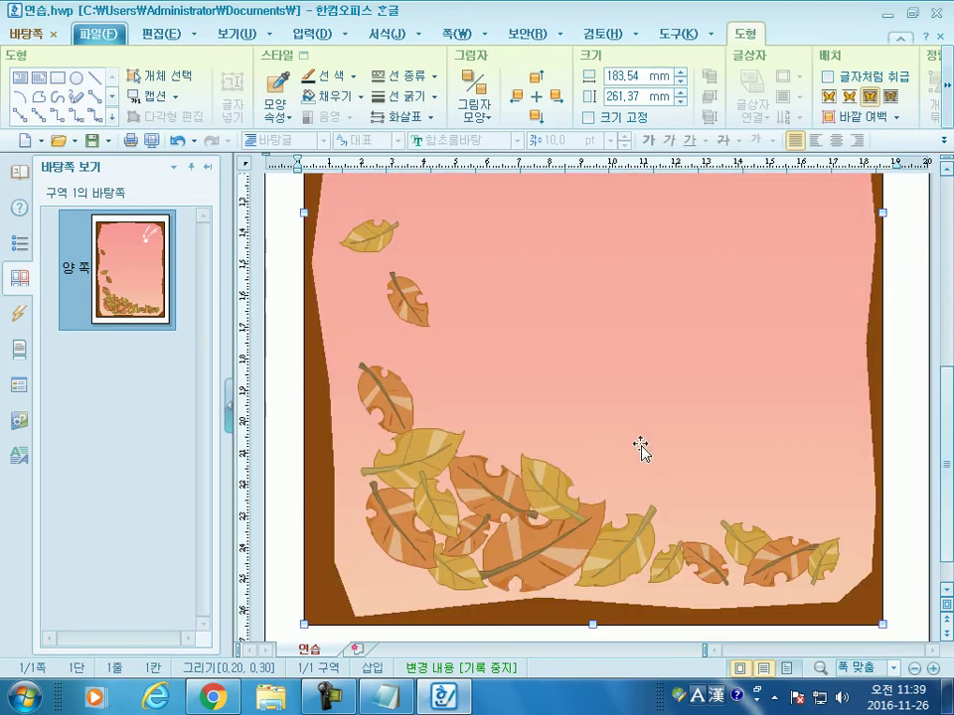
{"action": "scroll", "coordinate": [641, 450], "scroll_direction": "down", "scroll_amount": 1}
{"action": "scroll", "coordinate": [640, 450], "scroll_direction": "up", "scroll_amount": 9}
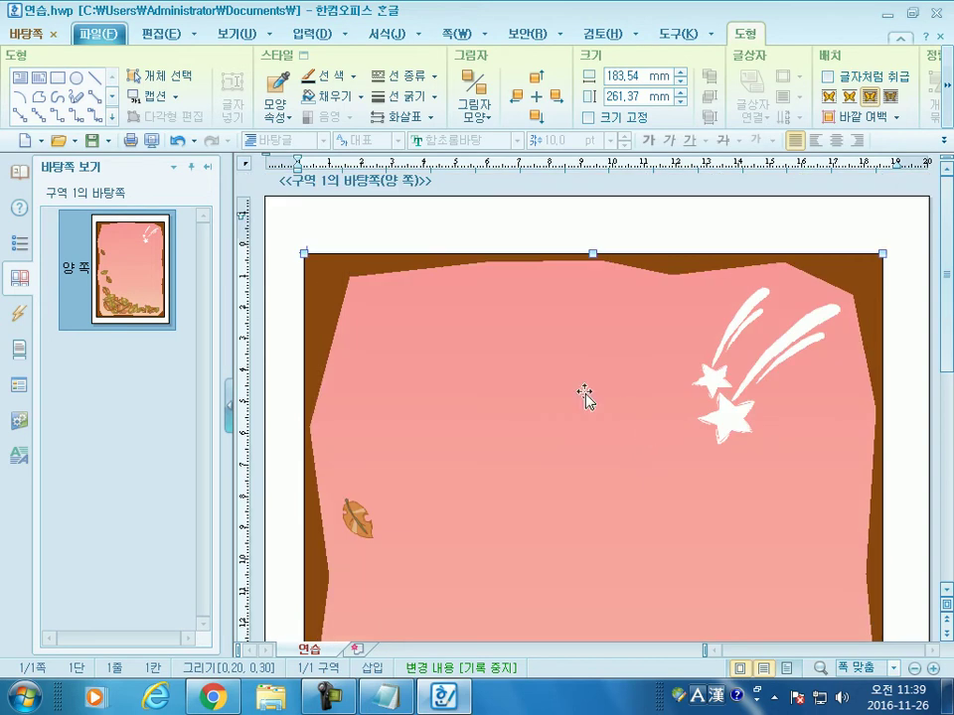
{"action": "left_click", "coordinate": [466, 204]}
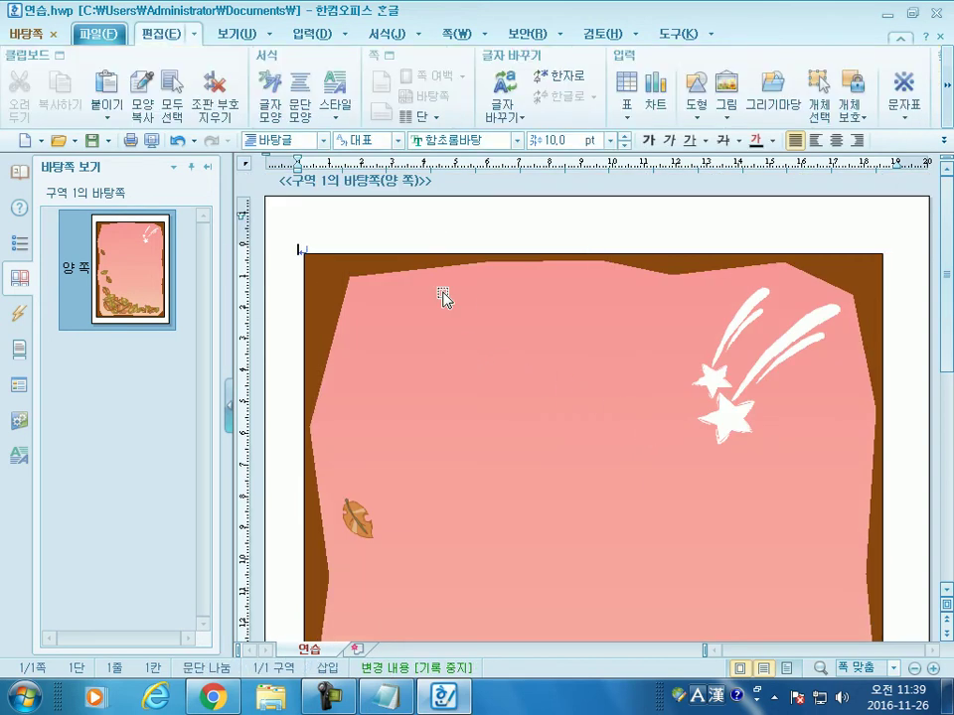
{"action": "left_click", "coordinate": [441, 353]}
{"action": "key", "text": "Delete"}
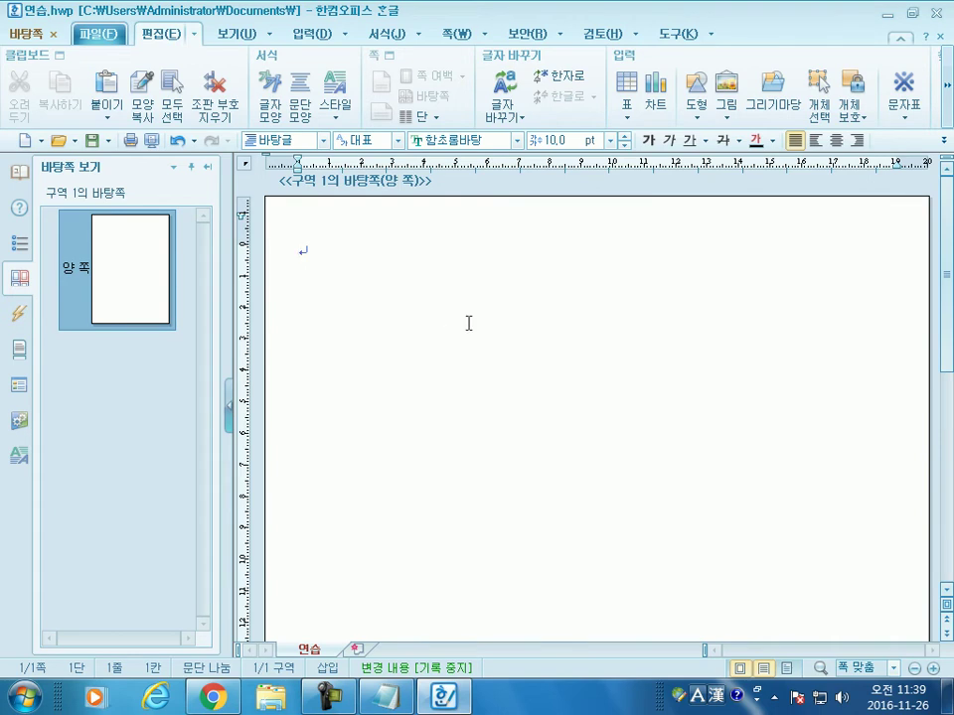
Step: Insert 가을편지1 from 그리기마당 at the master page's top-left so it fills the page (183.54 × 261.37 mm)
{"action": "left_click", "coordinate": [770, 107]}
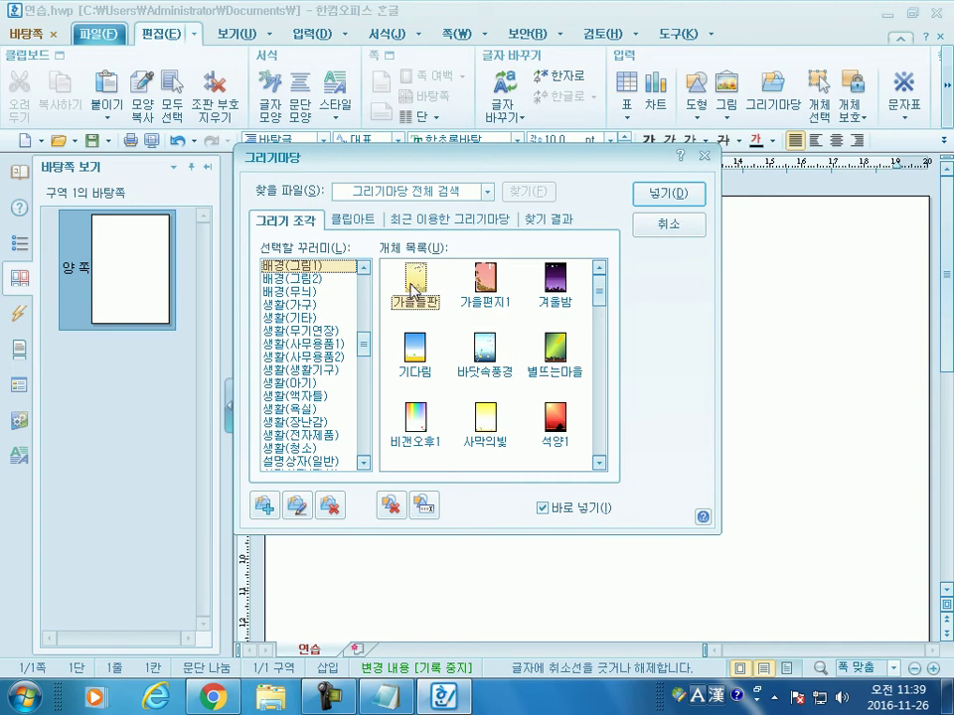
{"action": "double_click", "coordinate": [487, 288]}
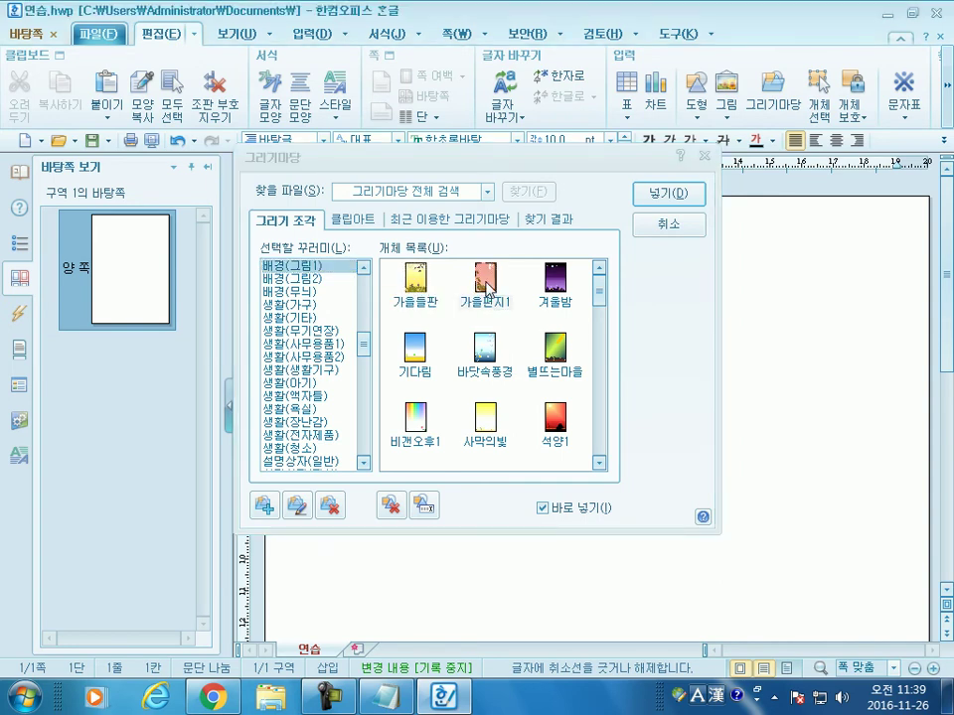
{"action": "left_click", "coordinate": [676, 202]}
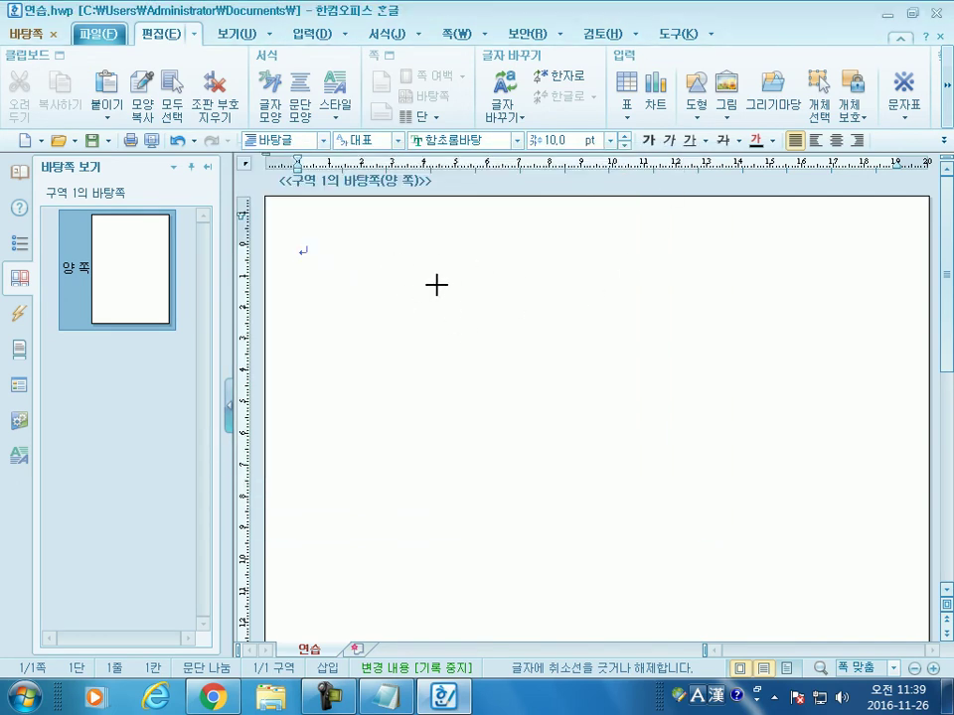
{"action": "left_click", "coordinate": [305, 252]}
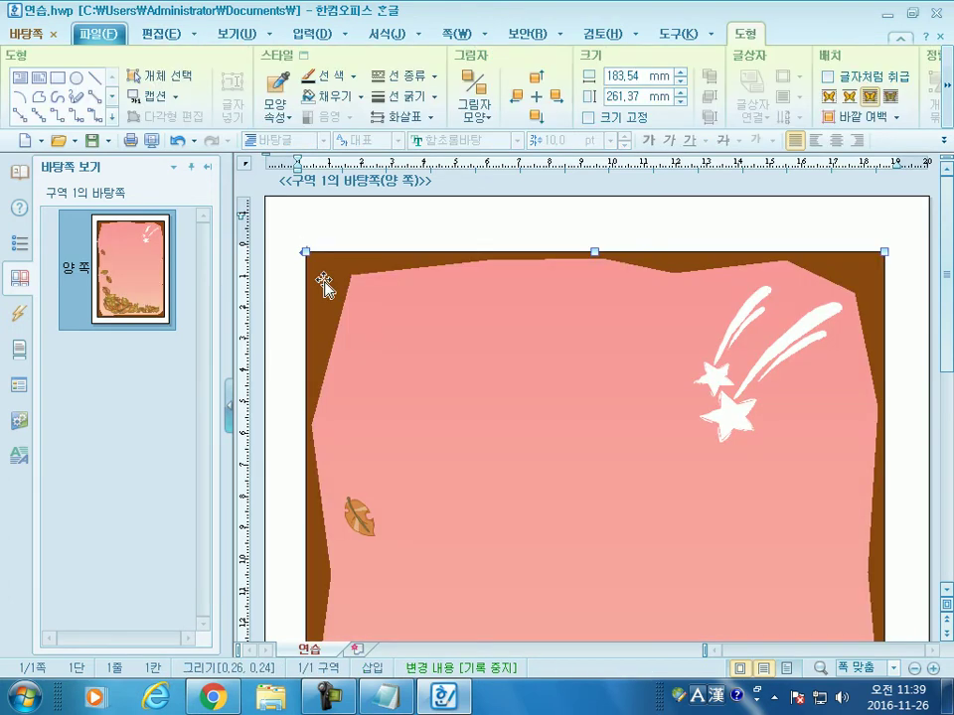
{"action": "scroll", "coordinate": [679, 494], "scroll_direction": "down", "scroll_amount": 3}
{"action": "scroll", "coordinate": [680, 494], "scroll_direction": "down", "scroll_amount": 5}
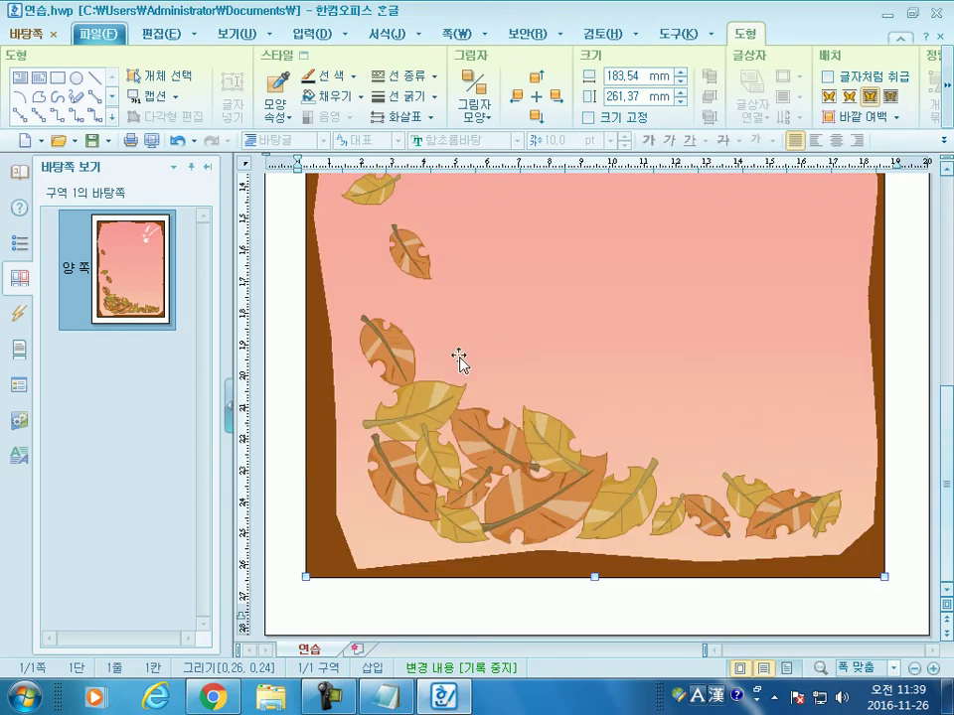
{"action": "left_click", "coordinate": [20, 40]}
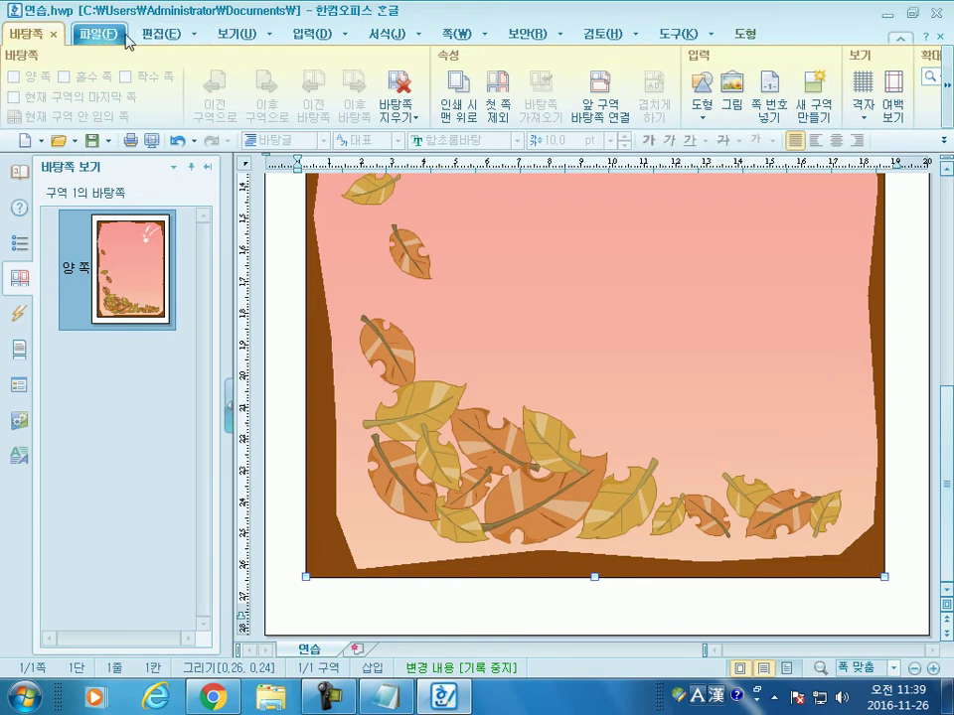
Step: Return to the document over the autumn background and add a blank line above the title 한글 2010 첫걸음
{"action": "left_click", "coordinate": [54, 37]}
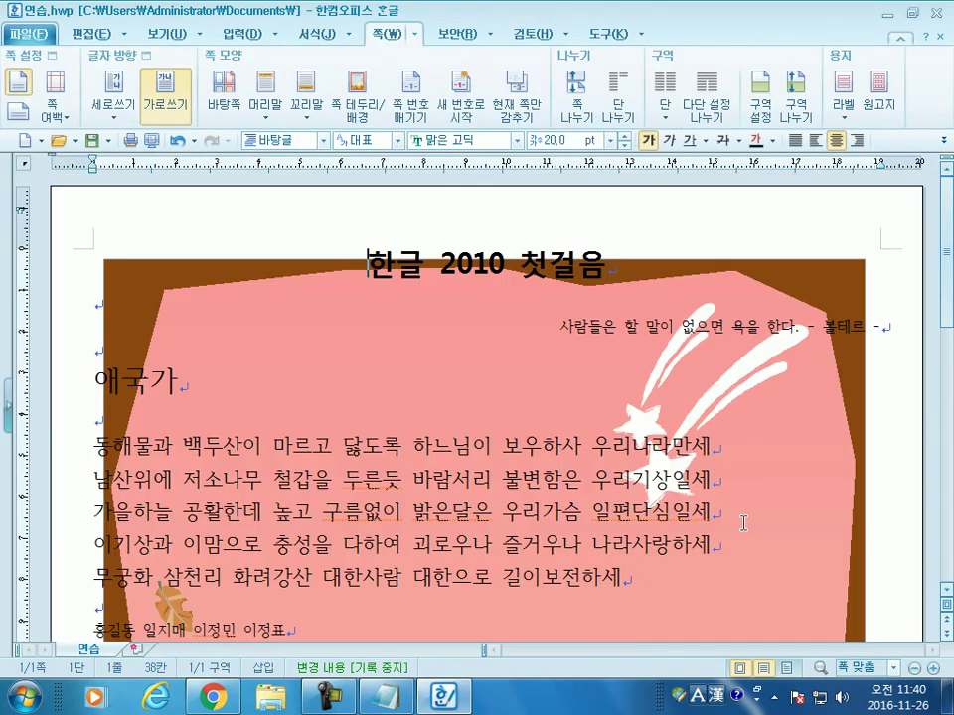
{"action": "scroll", "coordinate": [744, 525], "scroll_direction": "down", "scroll_amount": 3}
{"action": "scroll", "coordinate": [744, 525], "scroll_direction": "down", "scroll_amount": 5}
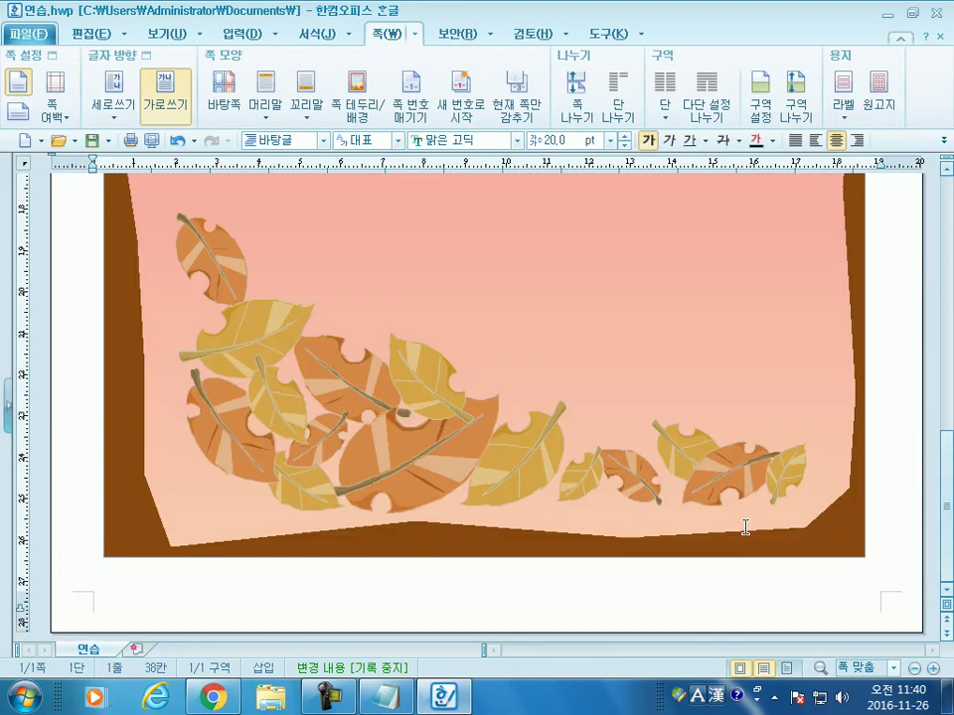
{"action": "scroll", "coordinate": [744, 525], "scroll_direction": "up", "scroll_amount": 10}
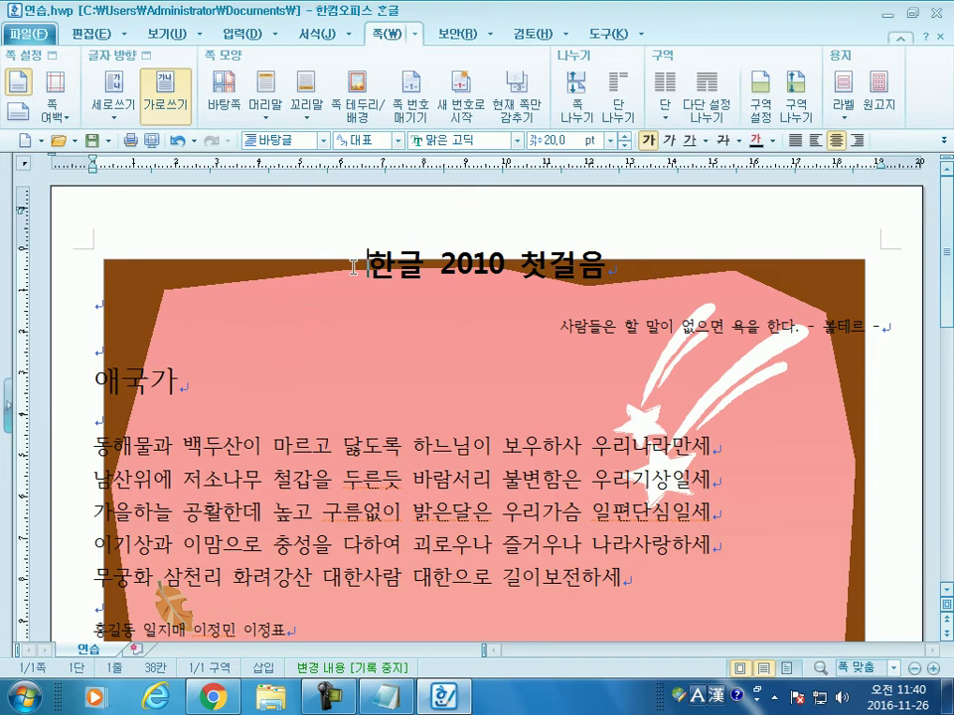
{"action": "key", "text": "Return"}
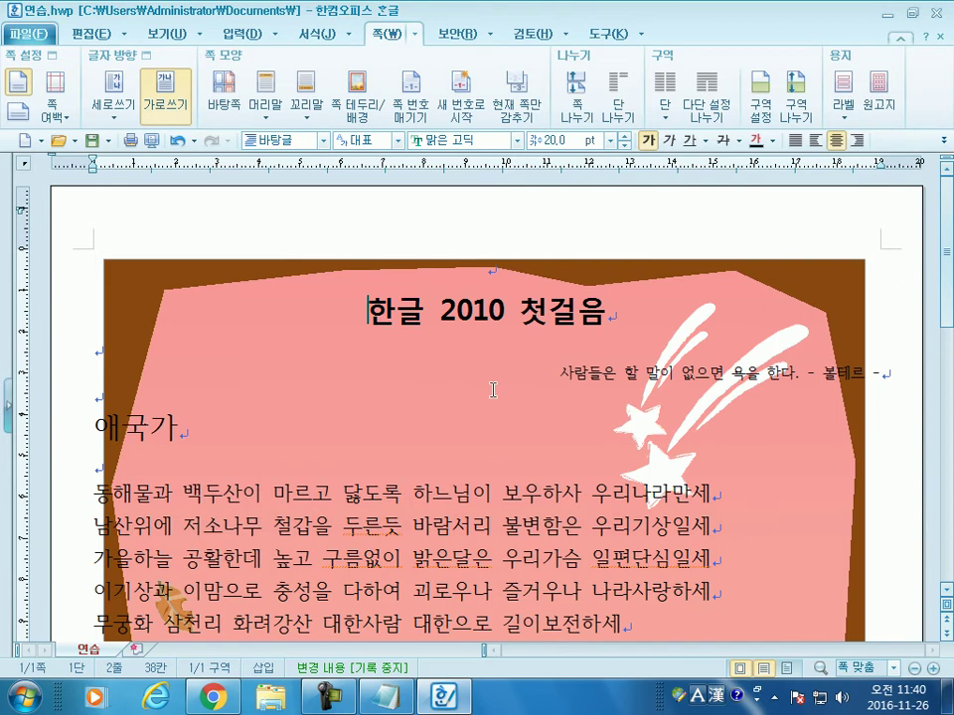
{"action": "scroll", "coordinate": [503, 404], "scroll_direction": "down", "scroll_amount": 10}
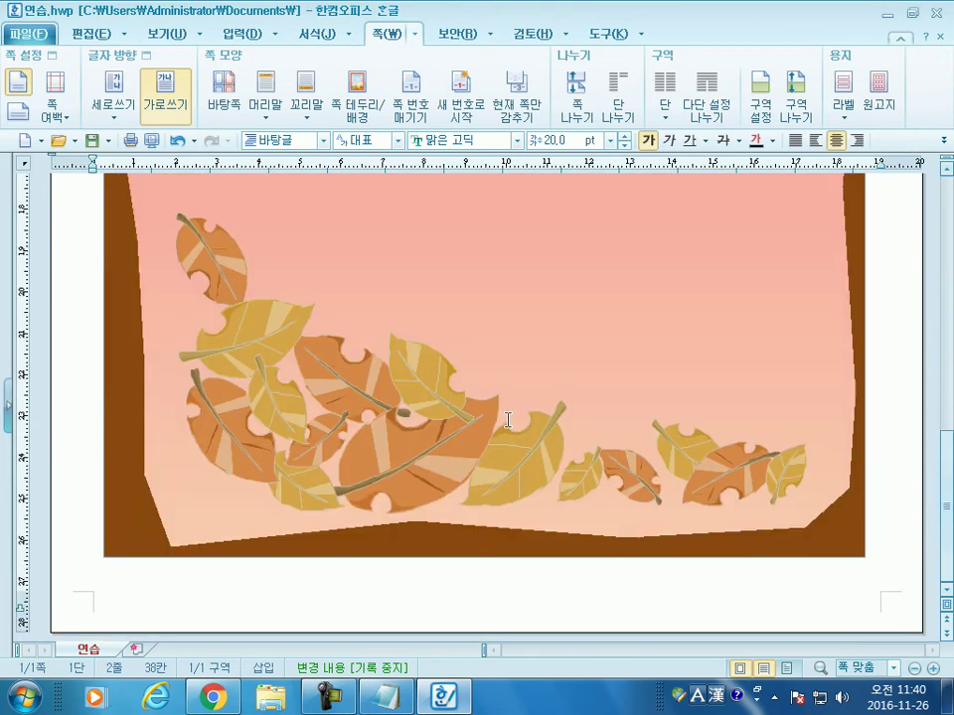
{"action": "scroll", "coordinate": [506, 420], "scroll_direction": "up", "scroll_amount": 10}
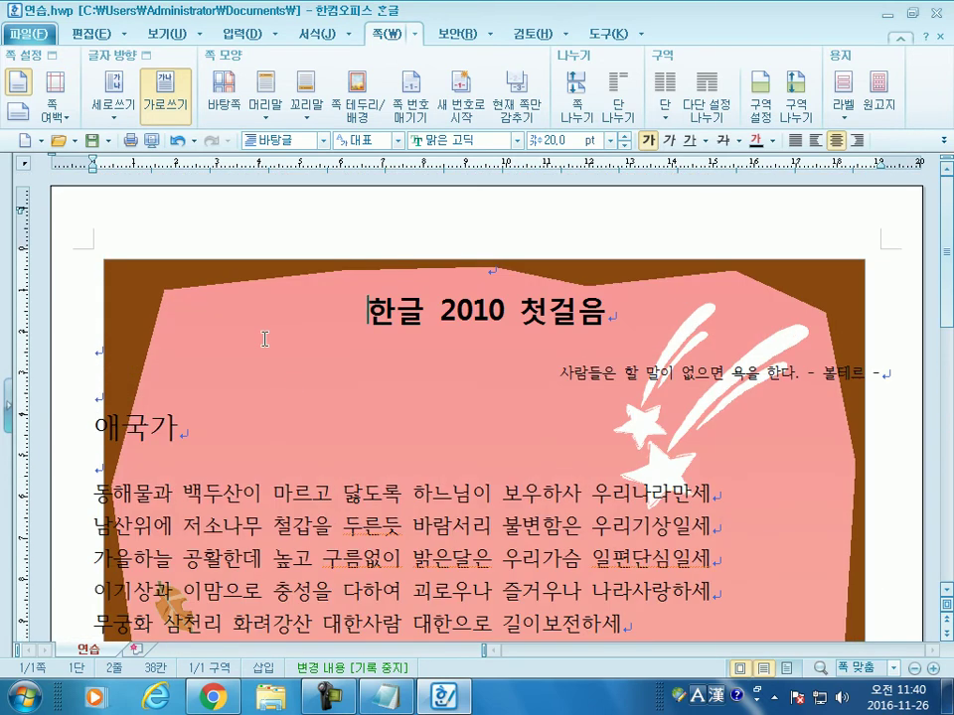
{"action": "scroll", "coordinate": [260, 340], "scroll_direction": "down", "scroll_amount": 10}
{"action": "scroll", "coordinate": [219, 358], "scroll_direction": "up", "scroll_amount": 7}
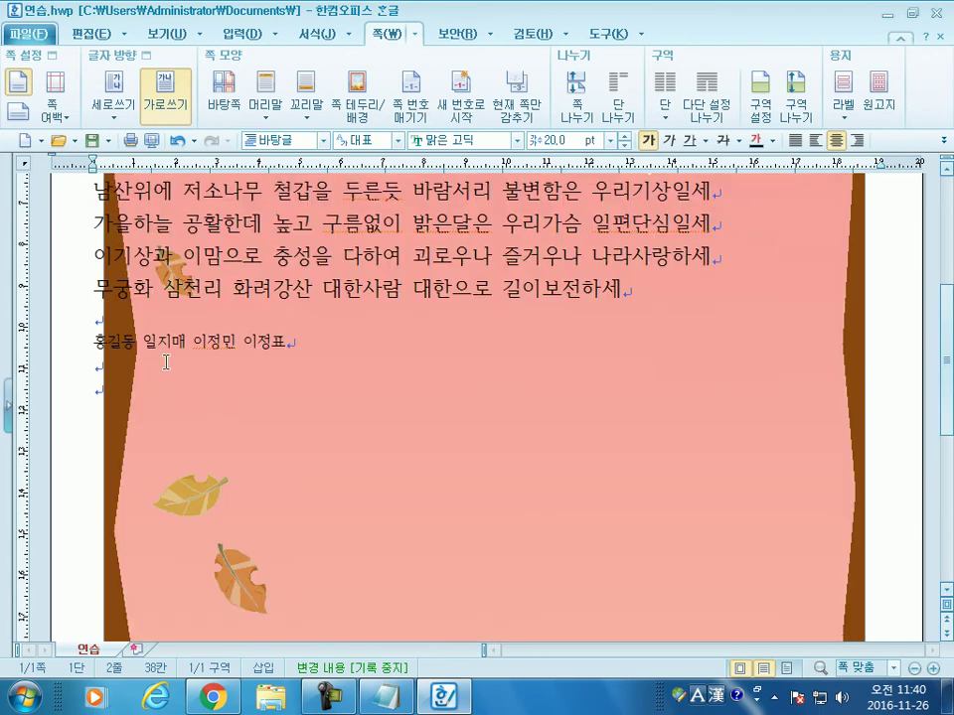
{"action": "scroll", "coordinate": [204, 389], "scroll_direction": "up", "scroll_amount": 5}
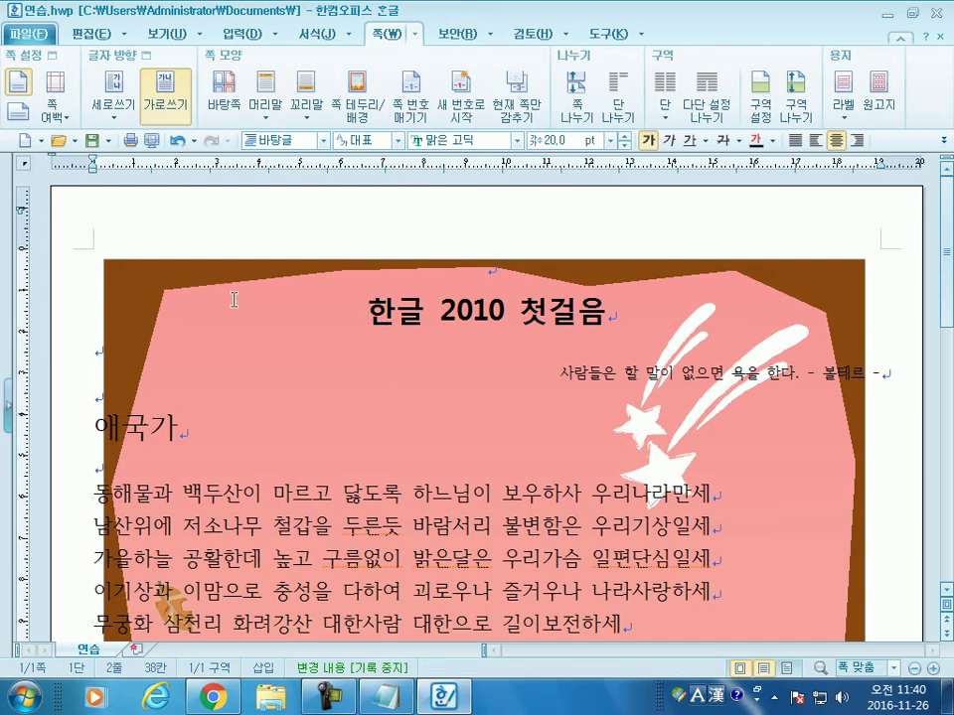
Step: Delete the autumn master page with 바탕쪽 지우기 and confirm both messages
{"action": "left_click", "coordinate": [227, 94]}
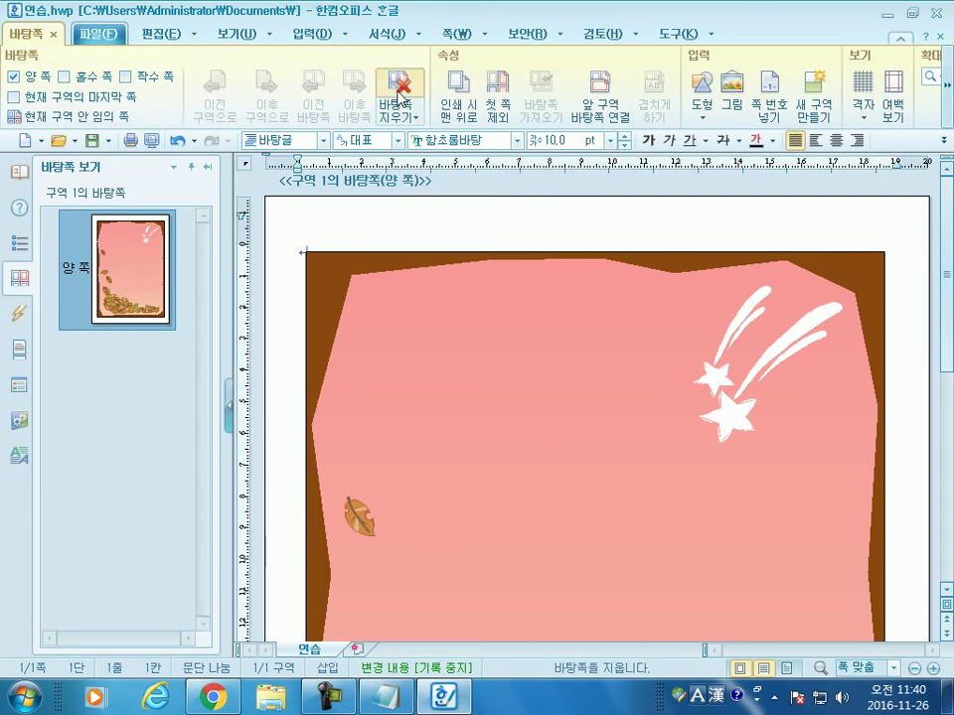
{"action": "left_click", "coordinate": [400, 99]}
{"action": "left_click", "coordinate": [429, 379]}
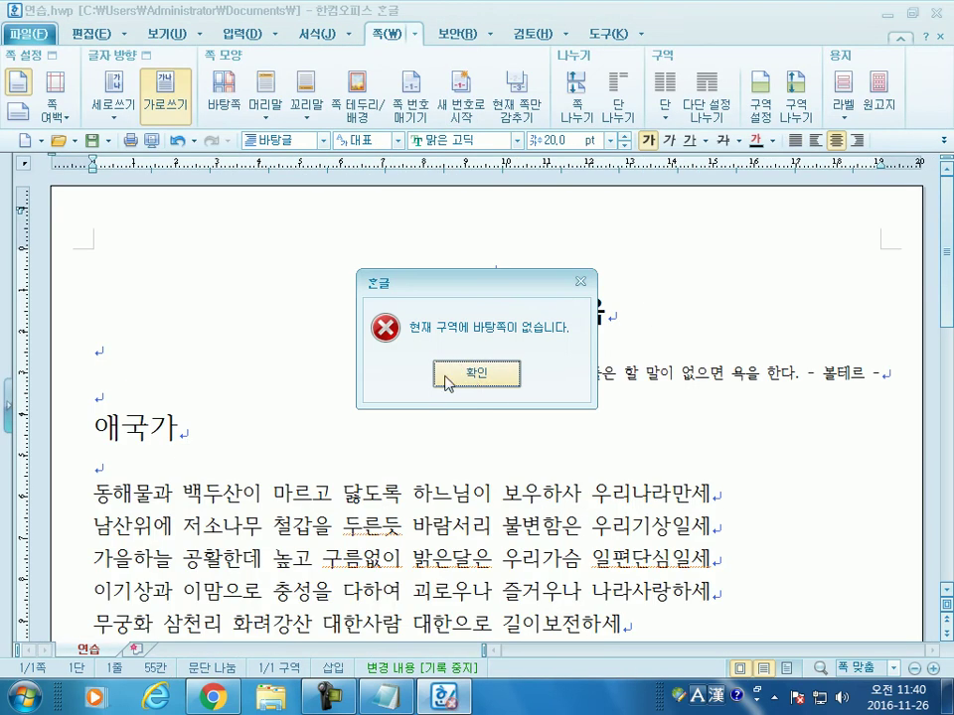
{"action": "left_click", "coordinate": [471, 375]}
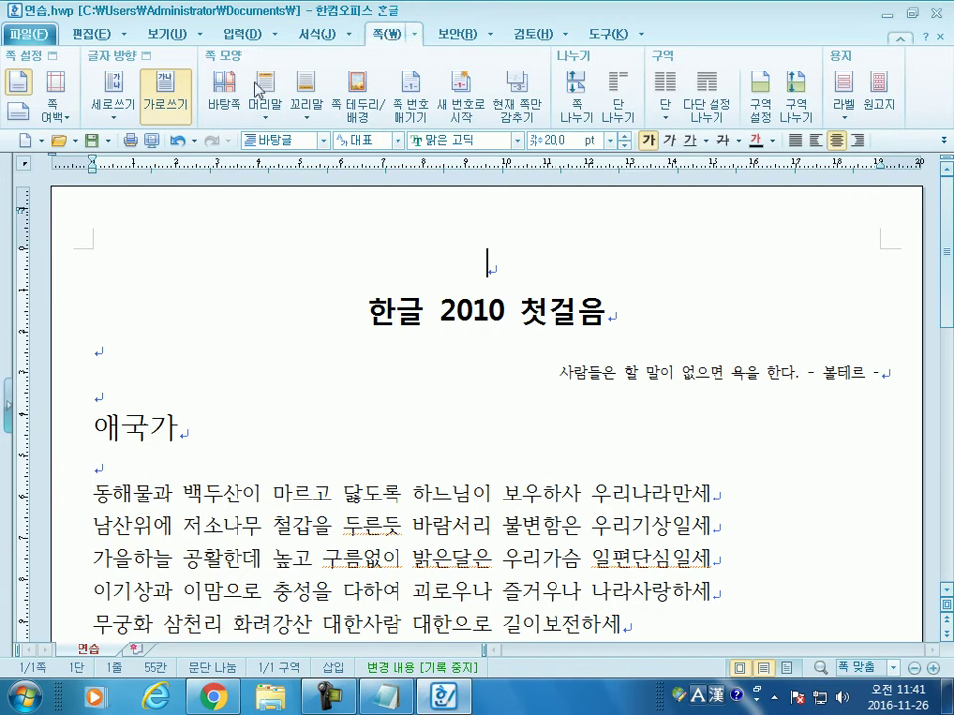
Step: Create a new empty both-sides (양 쪽) master page for section 1
{"action": "left_click", "coordinate": [224, 92]}
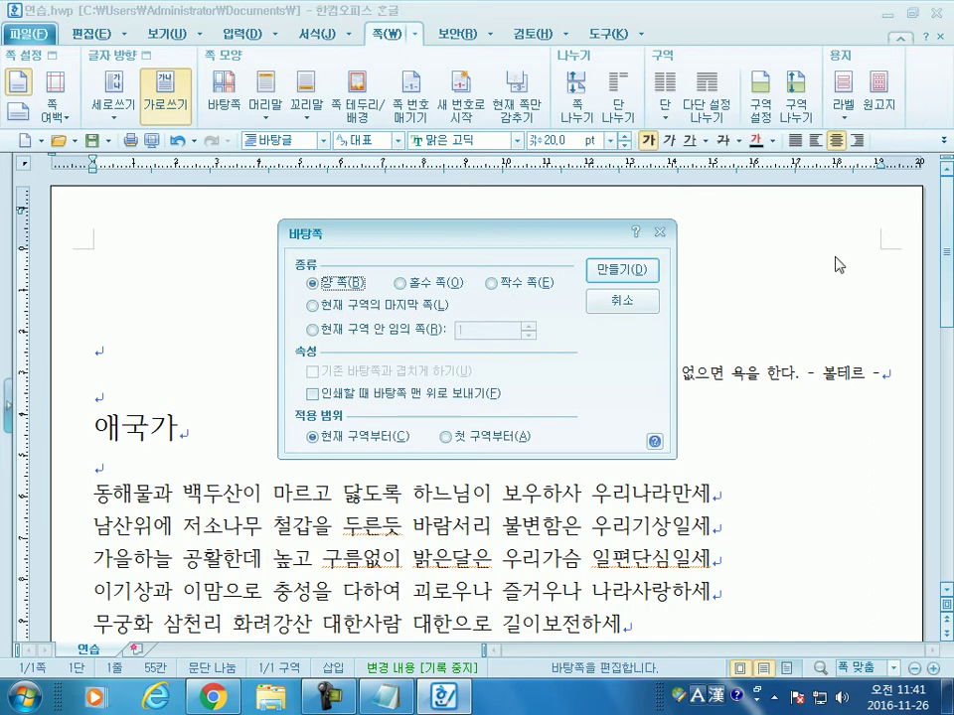
{"action": "left_click", "coordinate": [620, 270]}
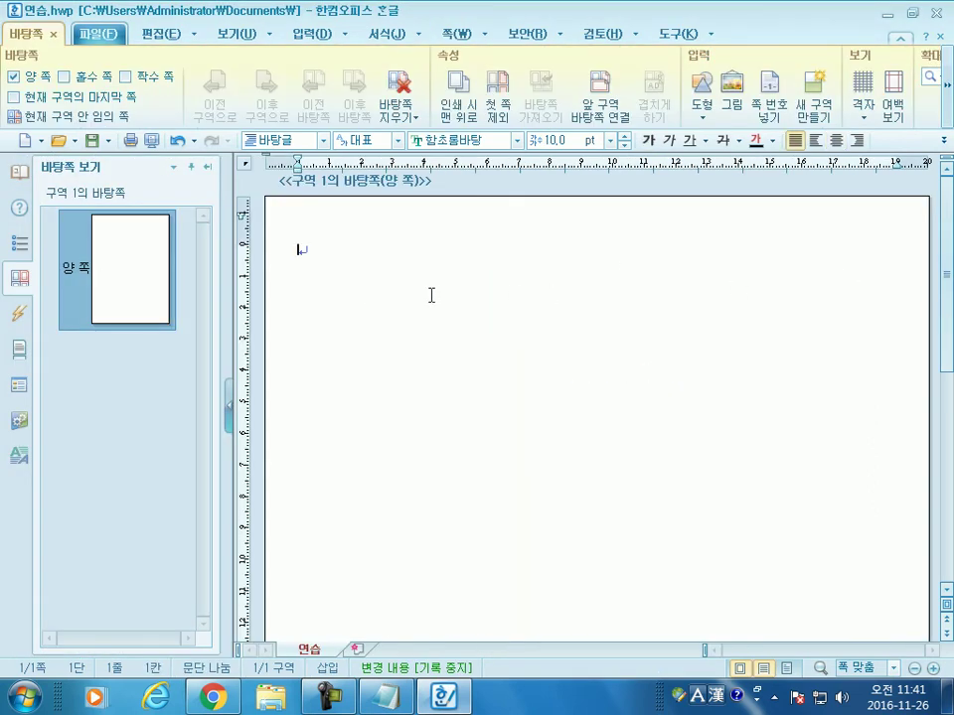
{"action": "left_click", "coordinate": [156, 37]}
{"action": "left_click", "coordinate": [776, 95]}
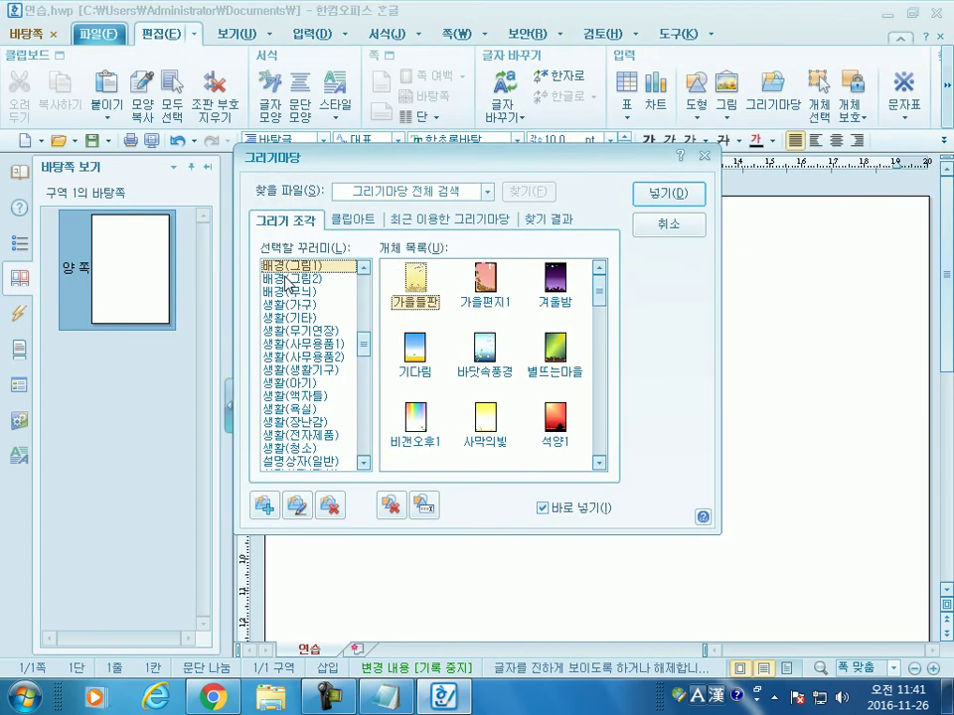
{"action": "left_click", "coordinate": [315, 280]}
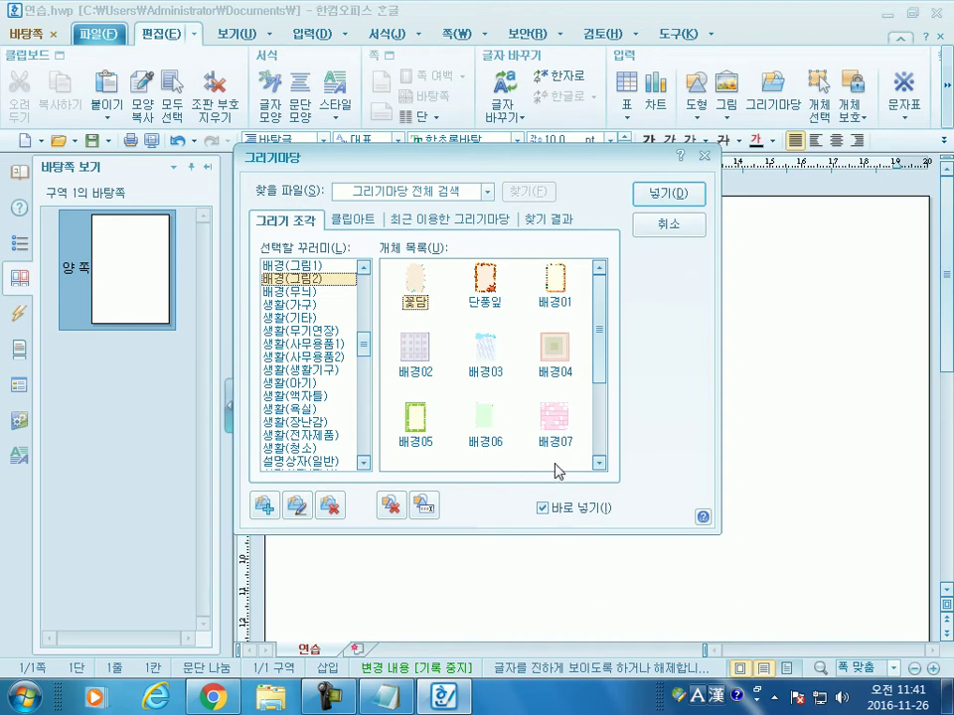
{"action": "double_click", "coordinate": [414, 282]}
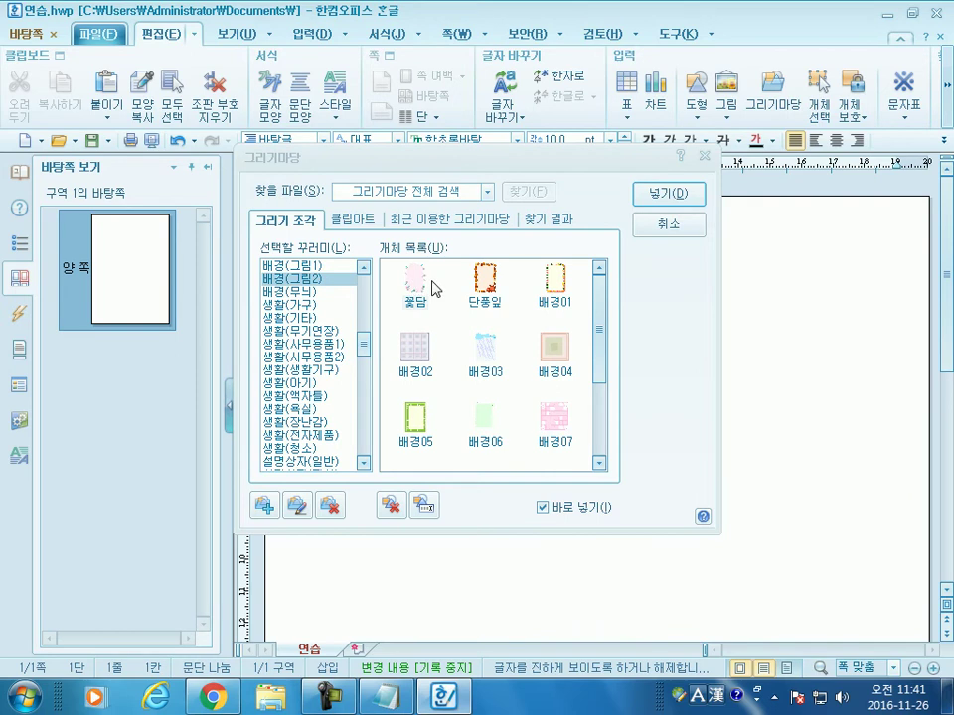
{"action": "left_click", "coordinate": [660, 196]}
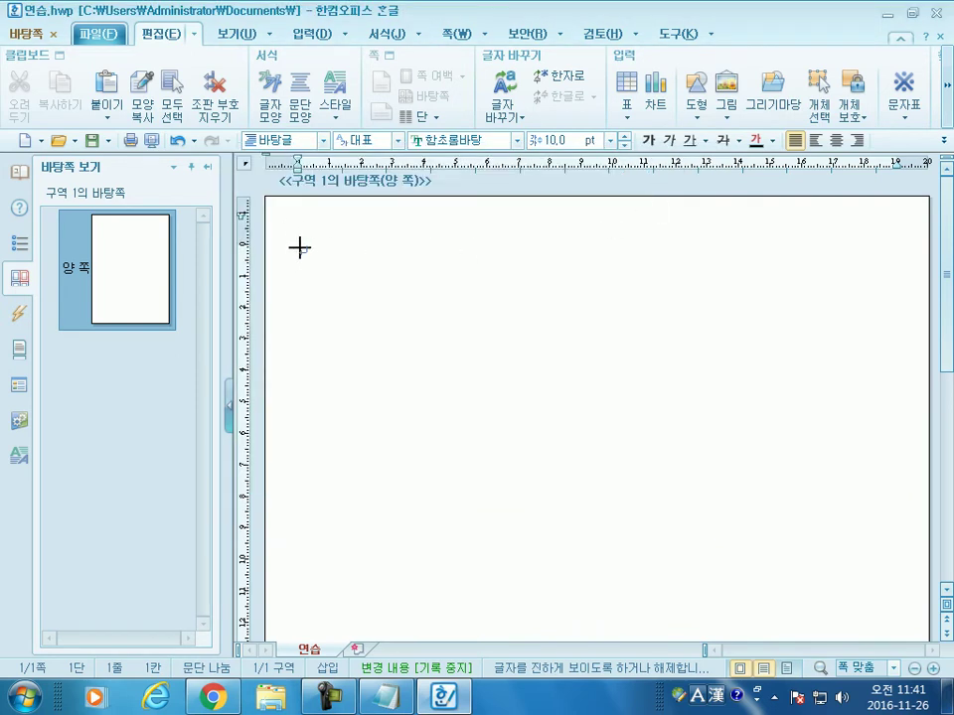
{"action": "left_click", "coordinate": [392, 289]}
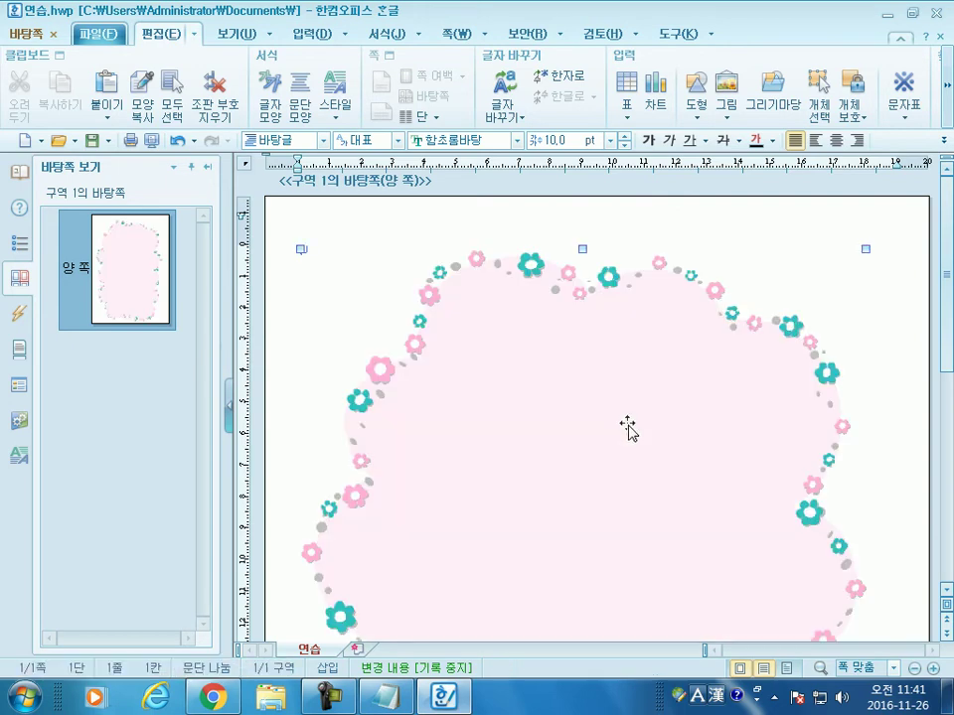
{"action": "scroll", "coordinate": [770, 497], "scroll_direction": "down", "scroll_amount": 3}
{"action": "scroll", "coordinate": [770, 497], "scroll_direction": "down", "scroll_amount": 5}
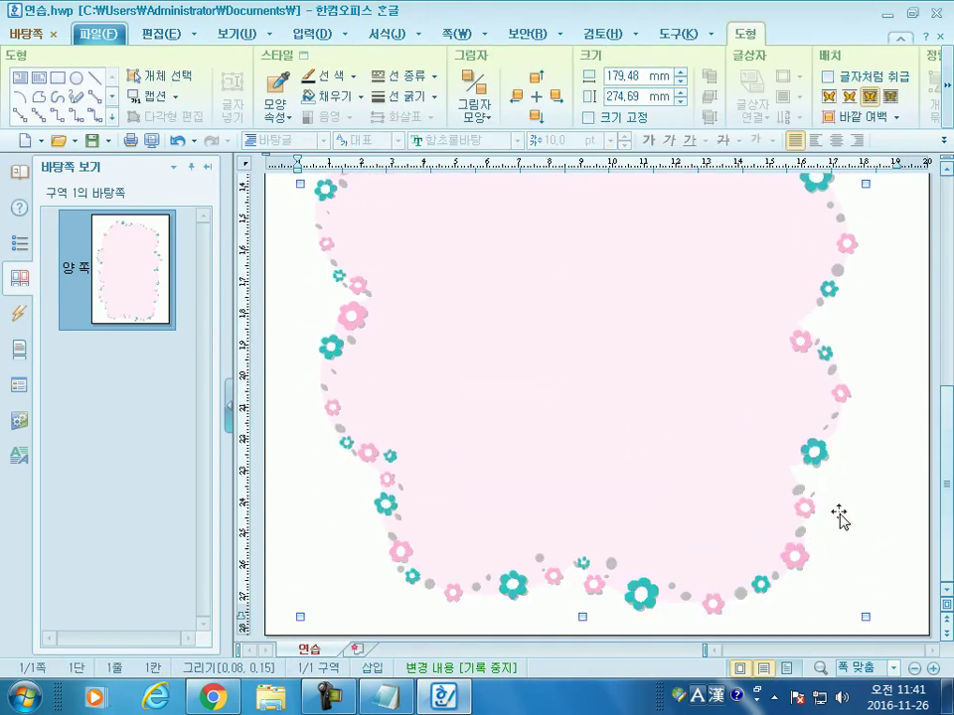
{"action": "scroll", "coordinate": [564, 479], "scroll_direction": "up", "scroll_amount": 8}
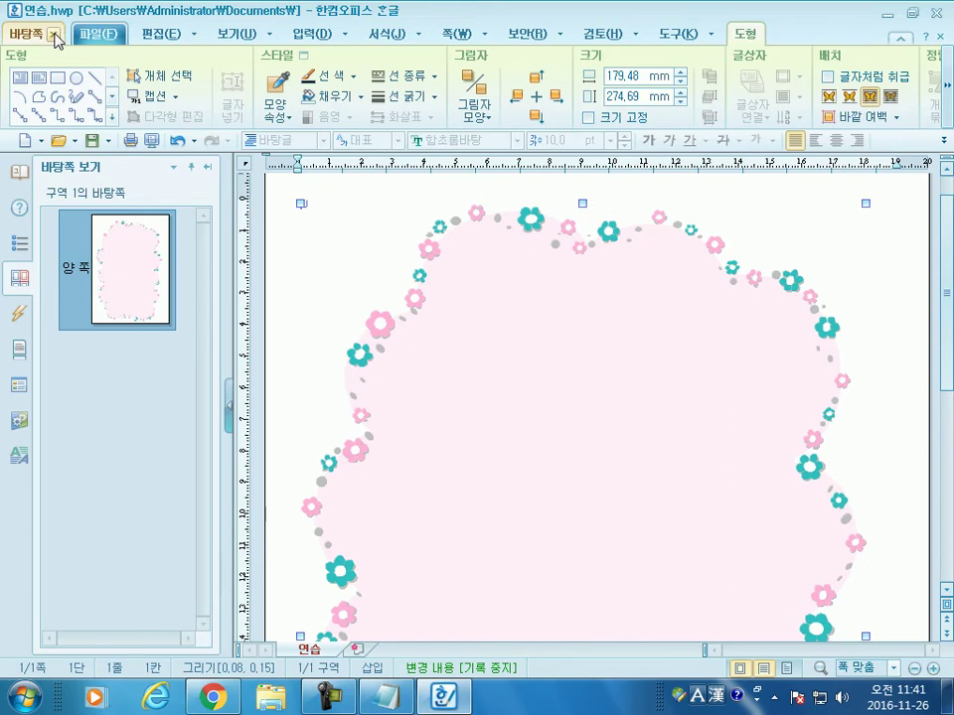
Step: Leave master-page editing and review the title, quote and 애국가 text over the 꽃담 border
{"action": "left_click", "coordinate": [54, 37]}
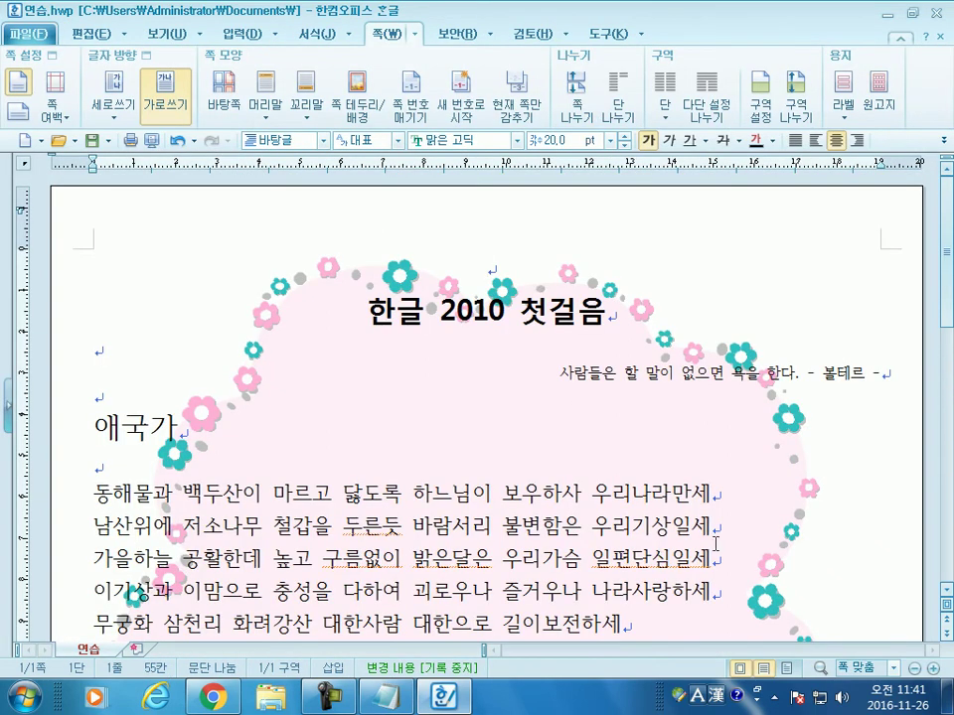
{"action": "scroll", "coordinate": [717, 505], "scroll_direction": "down", "scroll_amount": 5}
{"action": "scroll", "coordinate": [719, 505], "scroll_direction": "up", "scroll_amount": 5}
{"action": "scroll", "coordinate": [721, 506], "scroll_direction": "down", "scroll_amount": 5}
{"action": "scroll", "coordinate": [721, 506], "scroll_direction": "down", "scroll_amount": 8}
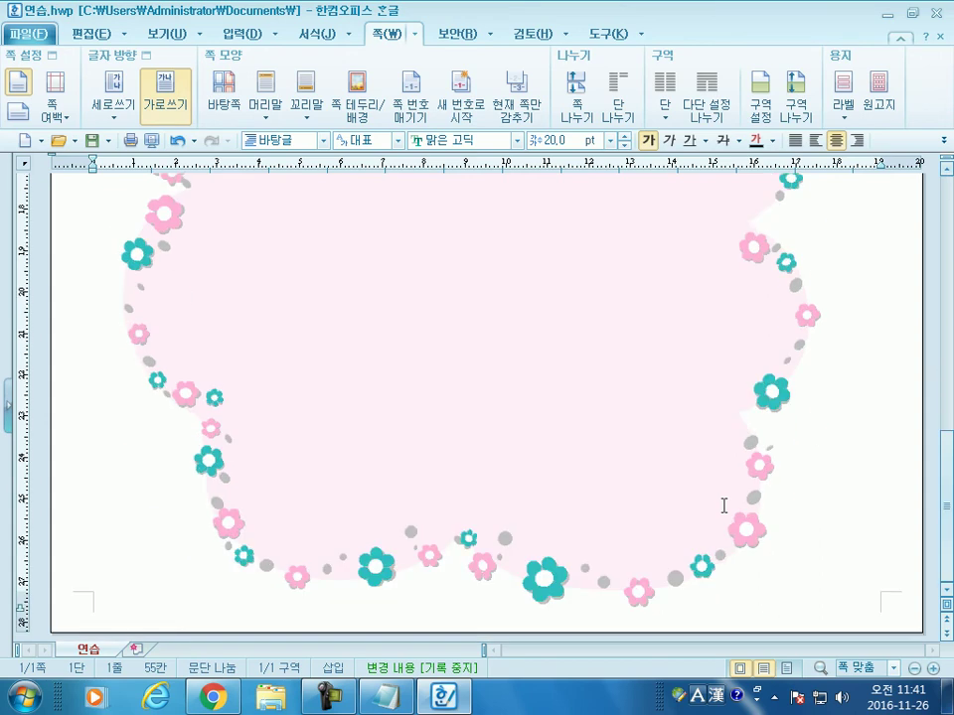
{"action": "scroll", "coordinate": [575, 475], "scroll_direction": "up", "scroll_amount": 10}
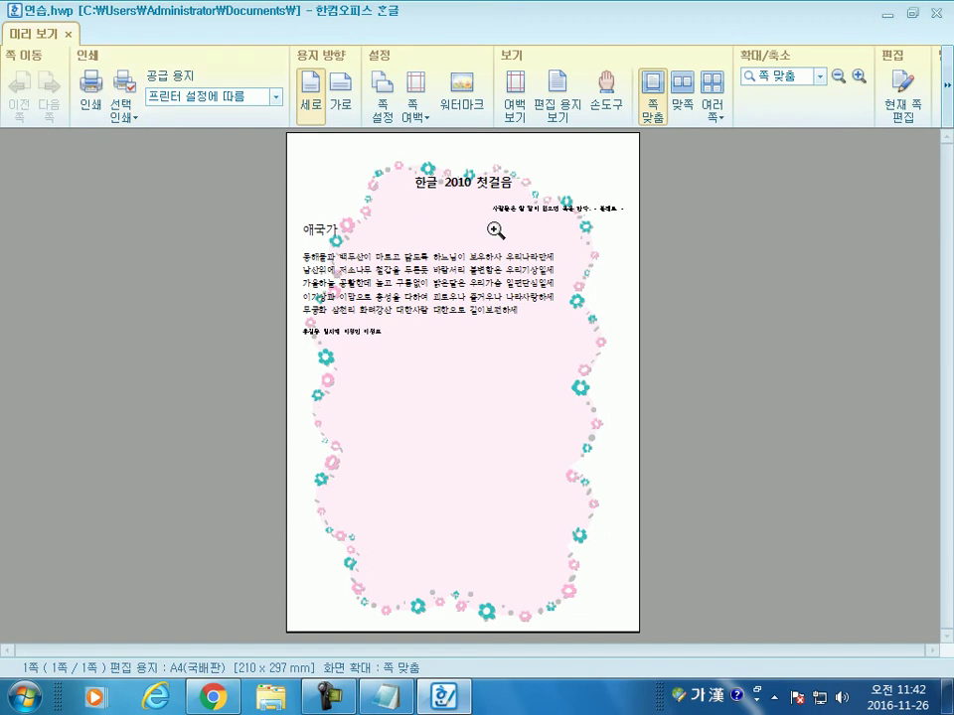
{"action": "key", "text": "Escape"}
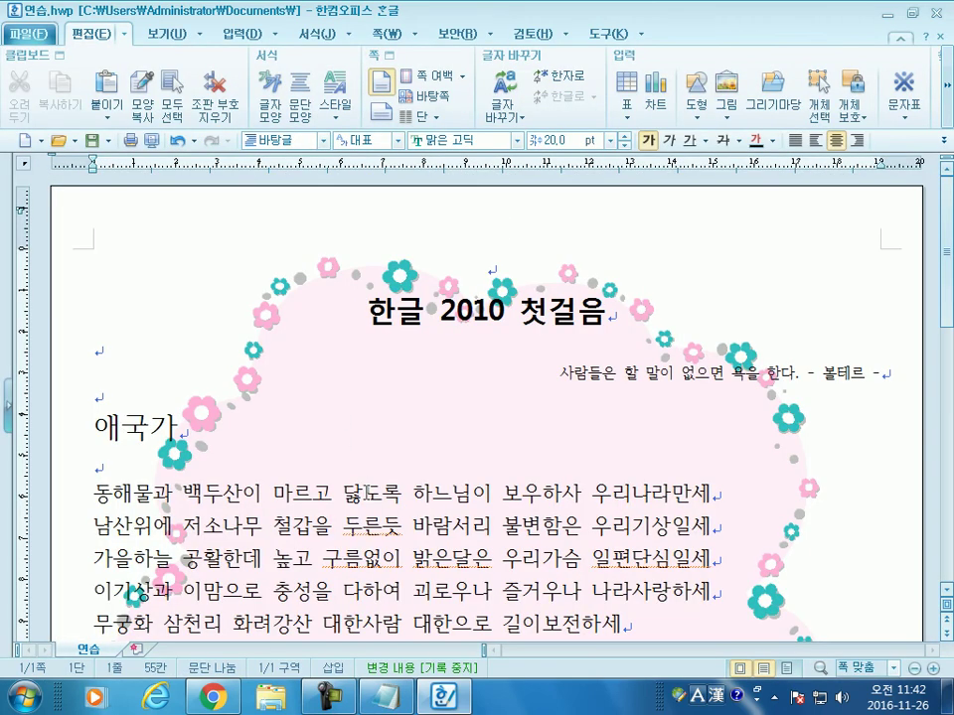
{"action": "scroll", "coordinate": [367, 493], "scroll_direction": "down", "scroll_amount": 3}
{"action": "scroll", "coordinate": [367, 493], "scroll_direction": "up", "scroll_amount": 3}
Step: Centre-align the block from the 애국가 heading through the name line
{"action": "left_click", "coordinate": [91, 352]}
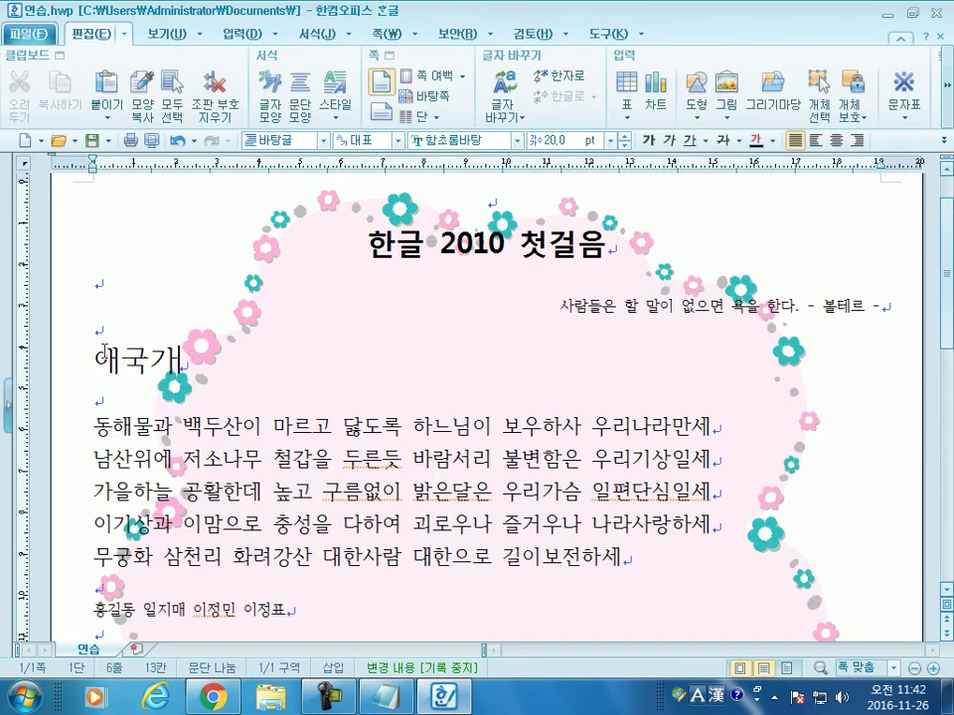
{"action": "left_click_drag", "start_coordinate": [92, 352], "coordinate": [287, 614]}
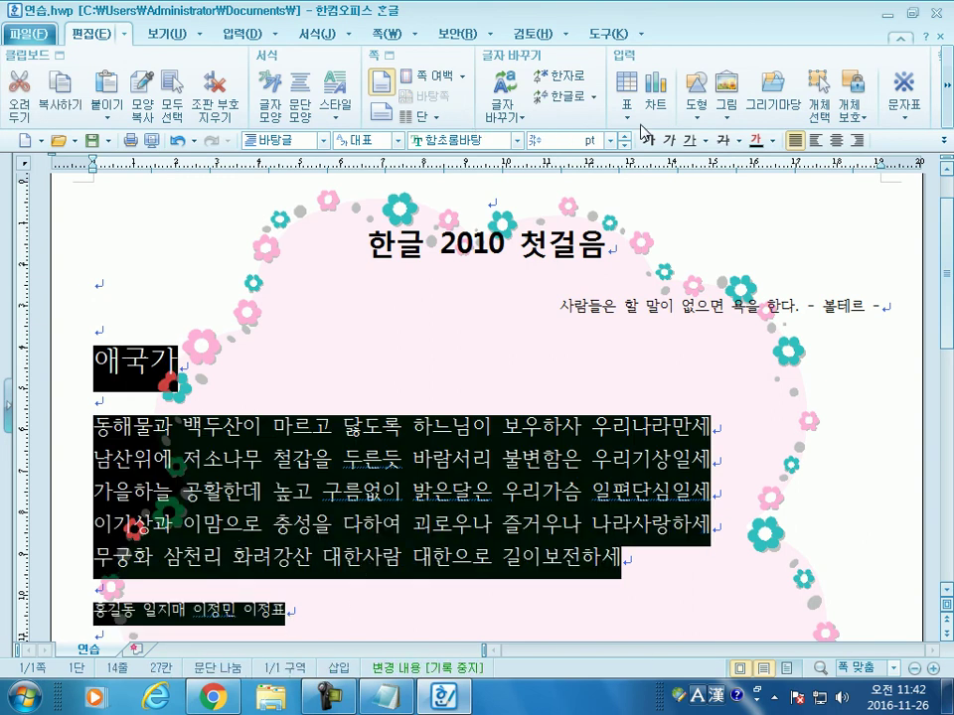
{"action": "left_click", "coordinate": [847, 144]}
{"action": "left_click", "coordinate": [596, 309]}
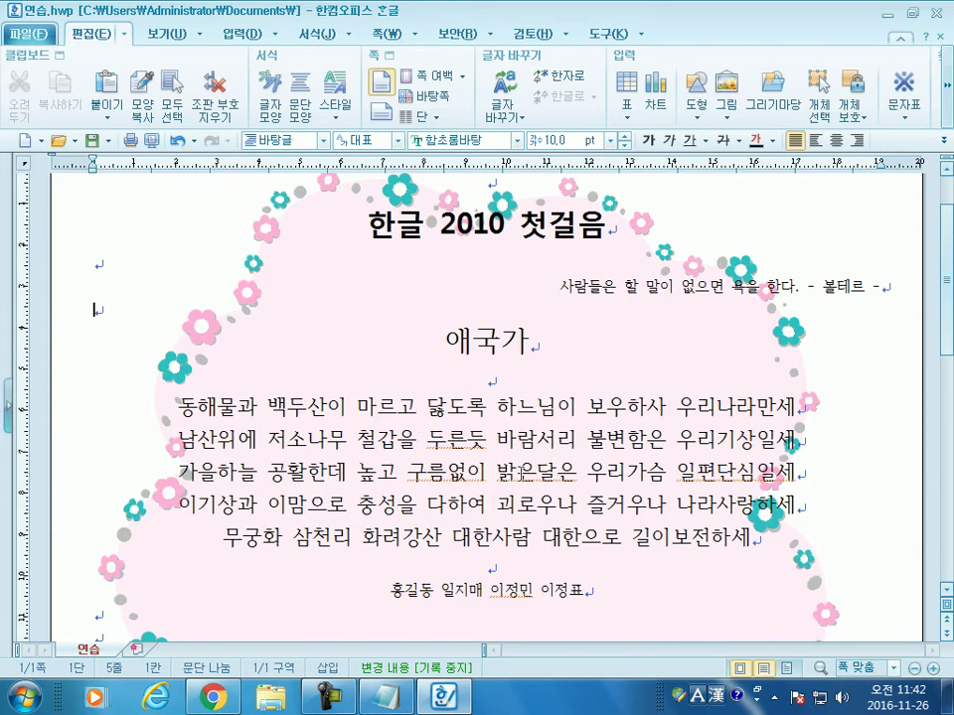
Step: Centre-align the Voltaire quote line instead of right-aligning it
{"action": "scroll", "coordinate": [505, 477], "scroll_direction": "down", "scroll_amount": 3}
{"action": "scroll", "coordinate": [505, 477], "scroll_direction": "up", "scroll_amount": 3}
{"action": "left_click", "coordinate": [526, 284]}
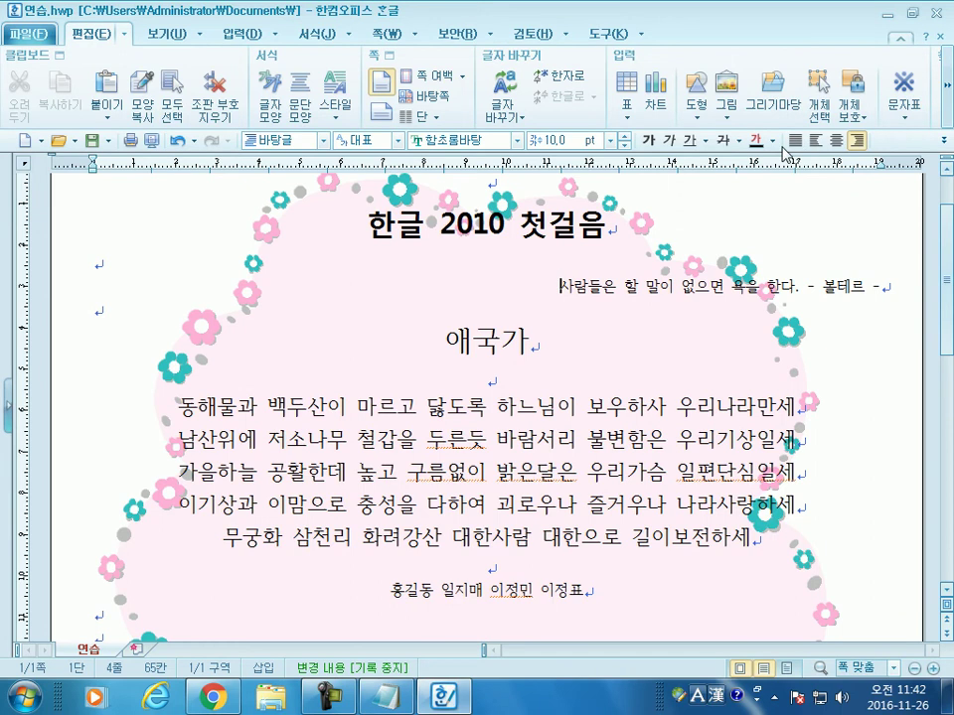
{"action": "left_click", "coordinate": [837, 143]}
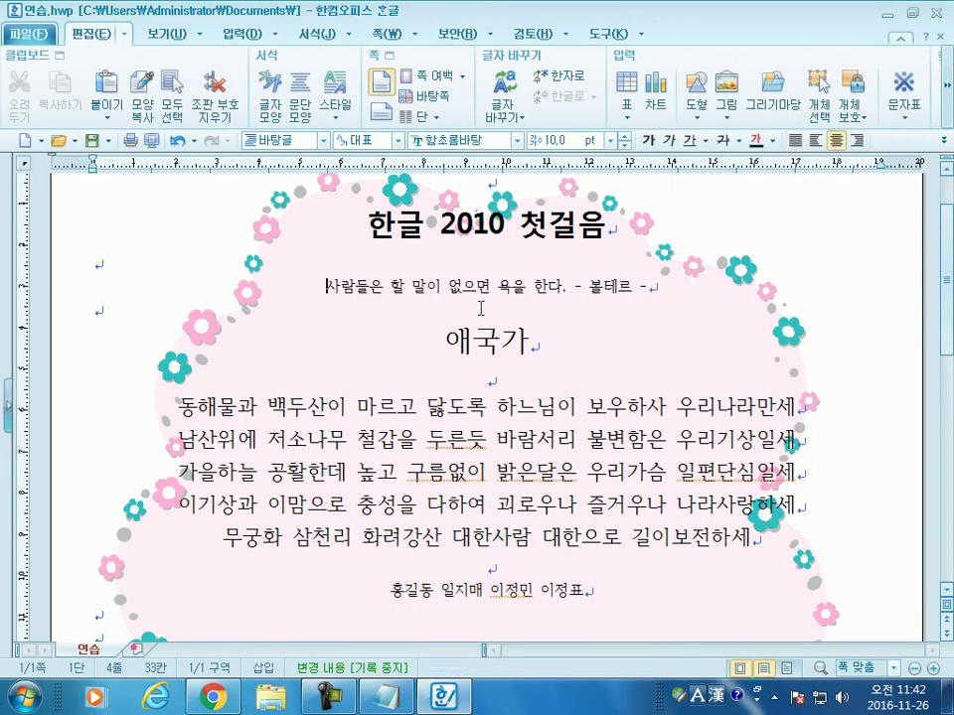
{"action": "left_click", "coordinate": [109, 320]}
Step: Insert empty paragraphs below the name line, extending 연습.hwp onto a second page
{"action": "scroll", "coordinate": [372, 571], "scroll_direction": "down", "scroll_amount": 8}
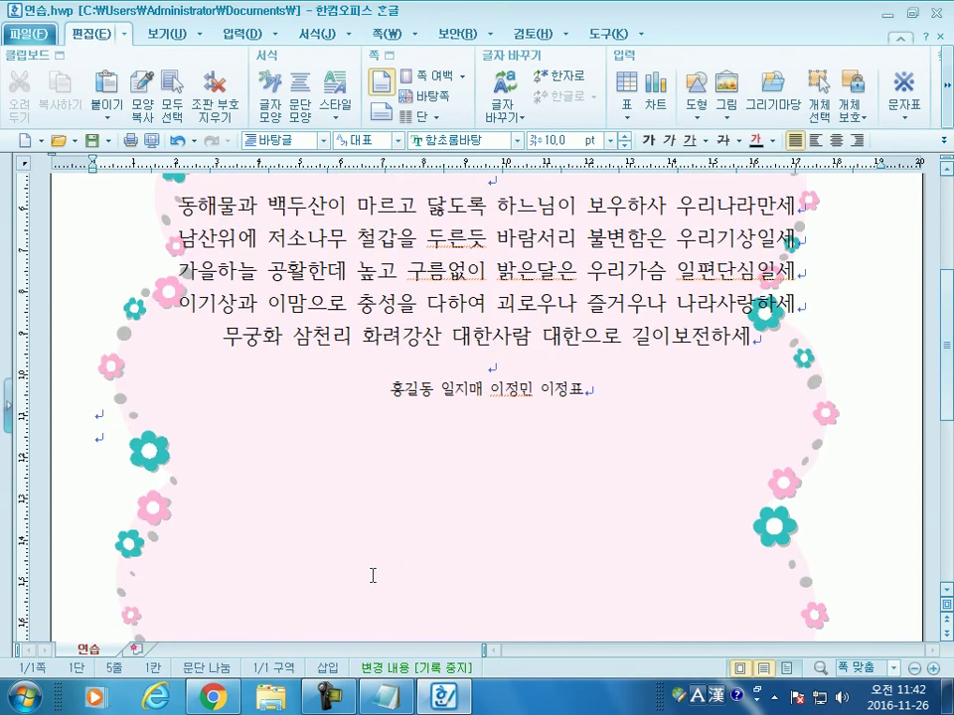
{"action": "scroll", "coordinate": [375, 566], "scroll_direction": "down", "scroll_amount": 3}
{"action": "scroll", "coordinate": [375, 535], "scroll_direction": "up", "scroll_amount": 7}
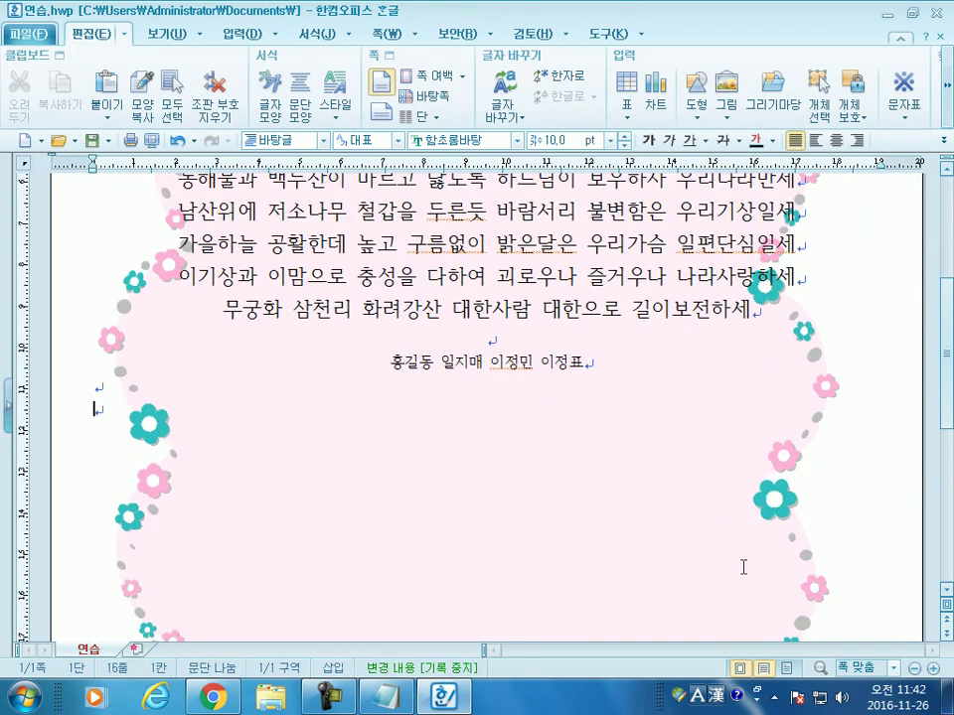
{"action": "key", "text": "Return"}
{"action": "key", "text": "Return"}
{"action": "key", "text": "Return"}
{"action": "key", "text": "Return"}
{"action": "key", "text": "Return"}
{"action": "key", "text": "Return"}
{"action": "key", "text": "Return"}
{"action": "key", "text": "Return"}
{"action": "key", "text": "Return"}
{"action": "key", "text": "Return"}
{"action": "key", "text": "Return"}
{"action": "key", "text": "Return"}
{"action": "key", "text": "Return"}
{"action": "key", "text": "Return"}
{"action": "key", "text": "Return"}
{"action": "key", "text": "Return"}
{"action": "key", "text": "Return"}
{"action": "key", "text": "Return"}
{"action": "key", "text": "Return"}
{"action": "key", "text": "Return"}
{"action": "key", "text": "Return"}
{"action": "key", "text": "Return"}
{"action": "key", "text": "Return"}
{"action": "key", "text": "Return"}
{"action": "key", "text": "Return"}
{"action": "key", "text": "Return"}
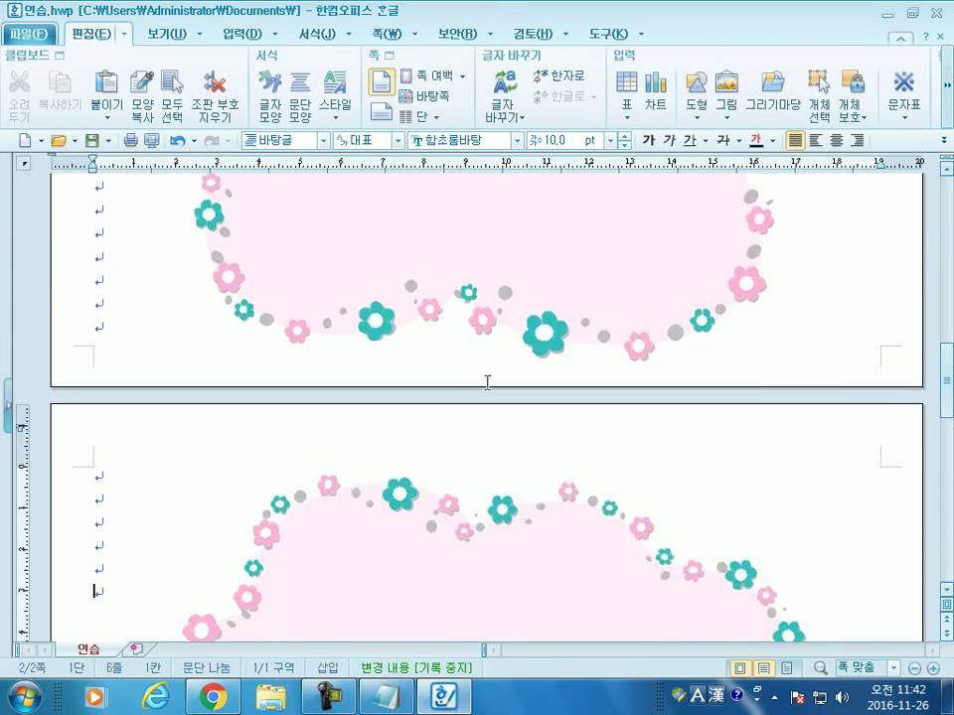
{"action": "scroll", "coordinate": [376, 281], "scroll_direction": "down", "scroll_amount": 3}
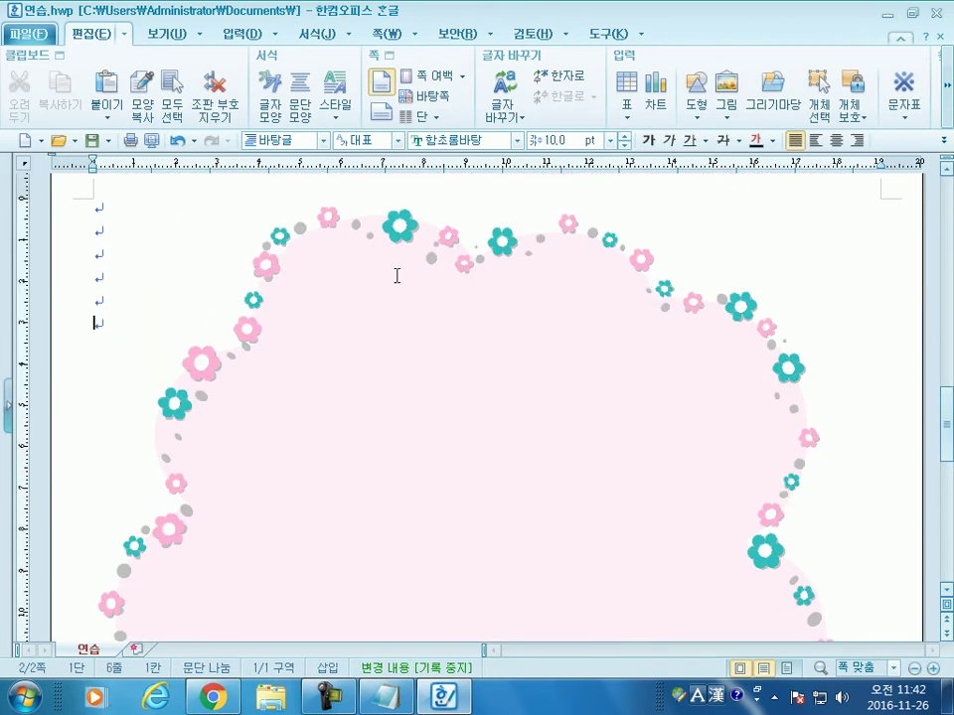
{"action": "scroll", "coordinate": [355, 267], "scroll_direction": "up", "scroll_amount": 12}
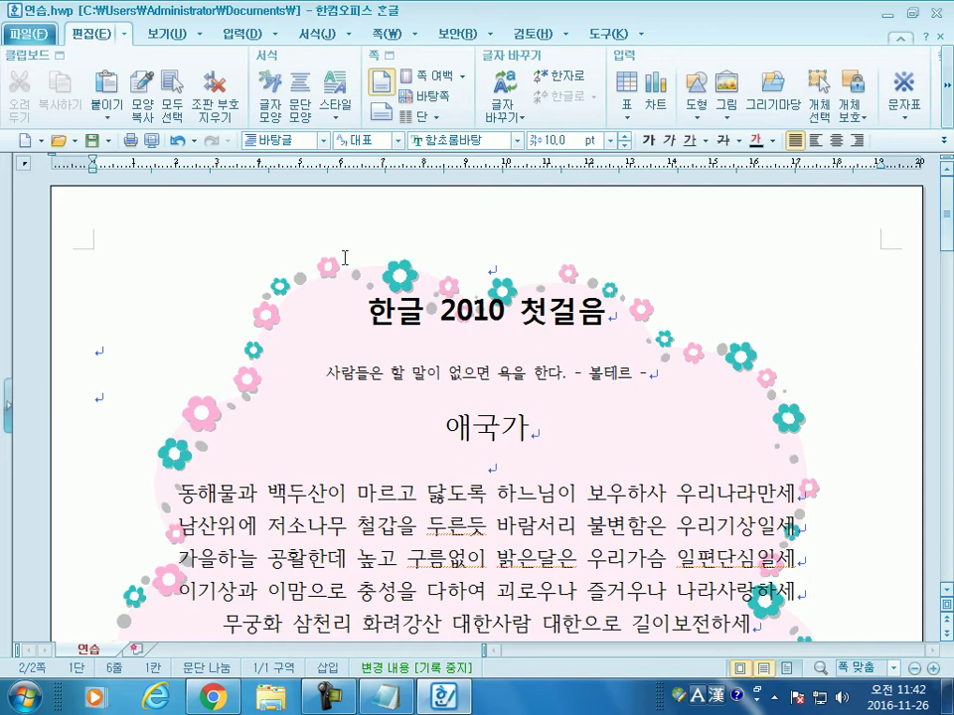
Step: Save 연습.hwp with Alt+S
{"action": "key", "text": "alt+s"}
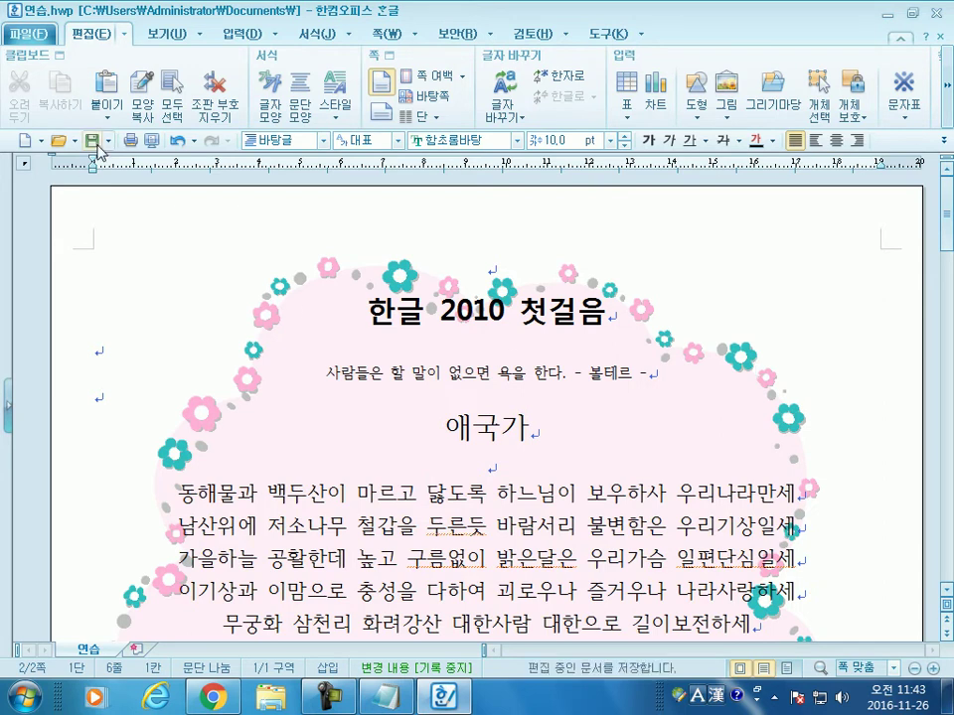
Step: Switch the pages of 연습.hwp to landscape (가로) orientation
{"action": "left_click", "coordinate": [388, 32]}
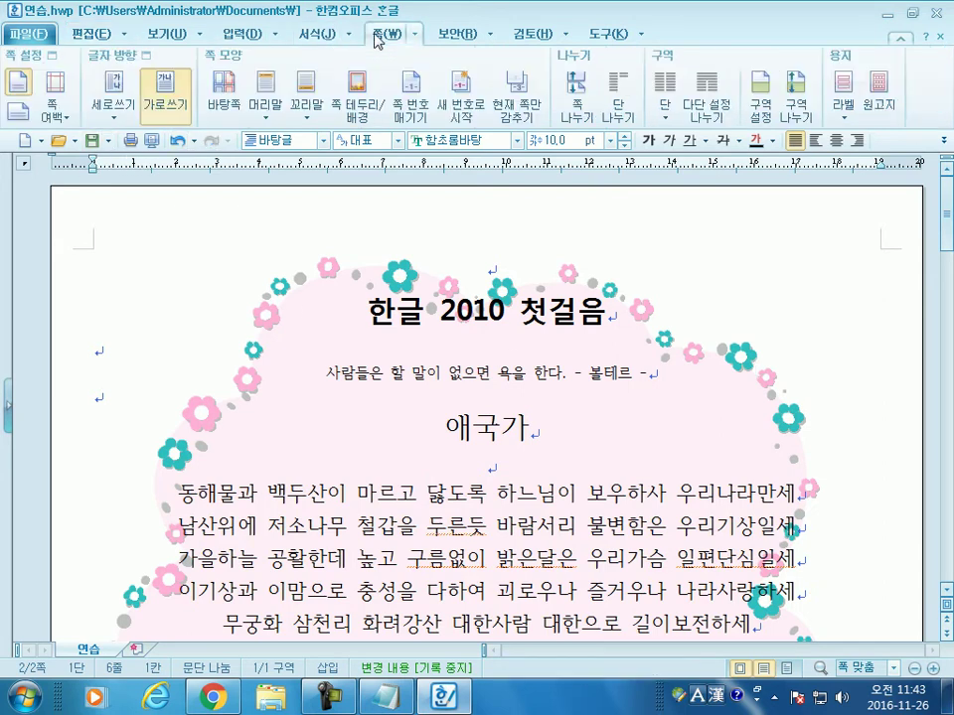
{"action": "left_click", "coordinate": [24, 103]}
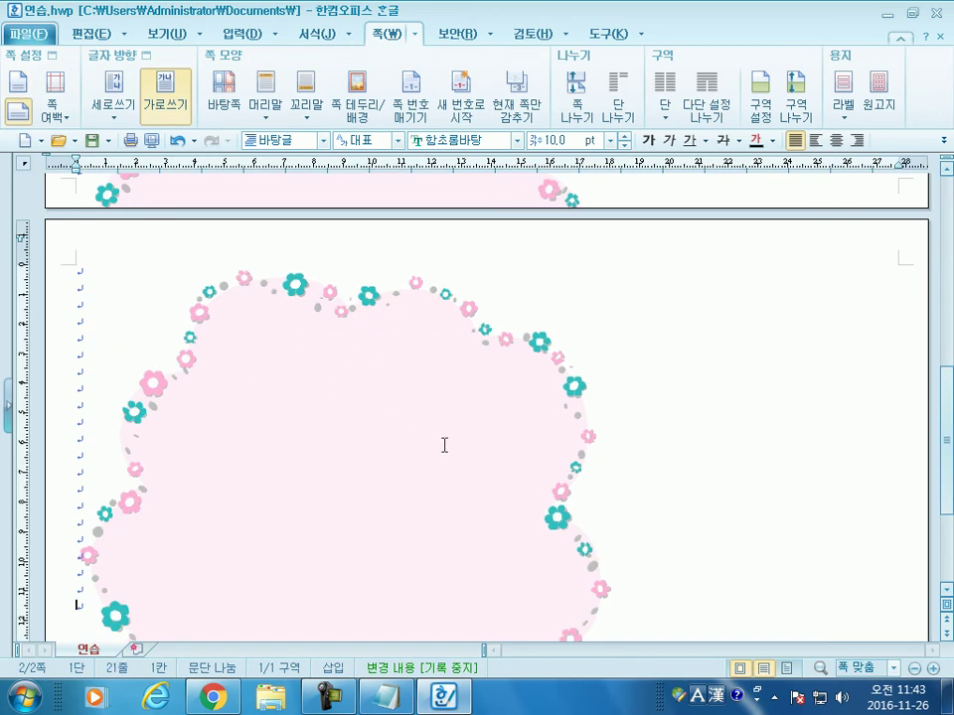
{"action": "scroll", "coordinate": [503, 493], "scroll_direction": "down", "scroll_amount": 3}
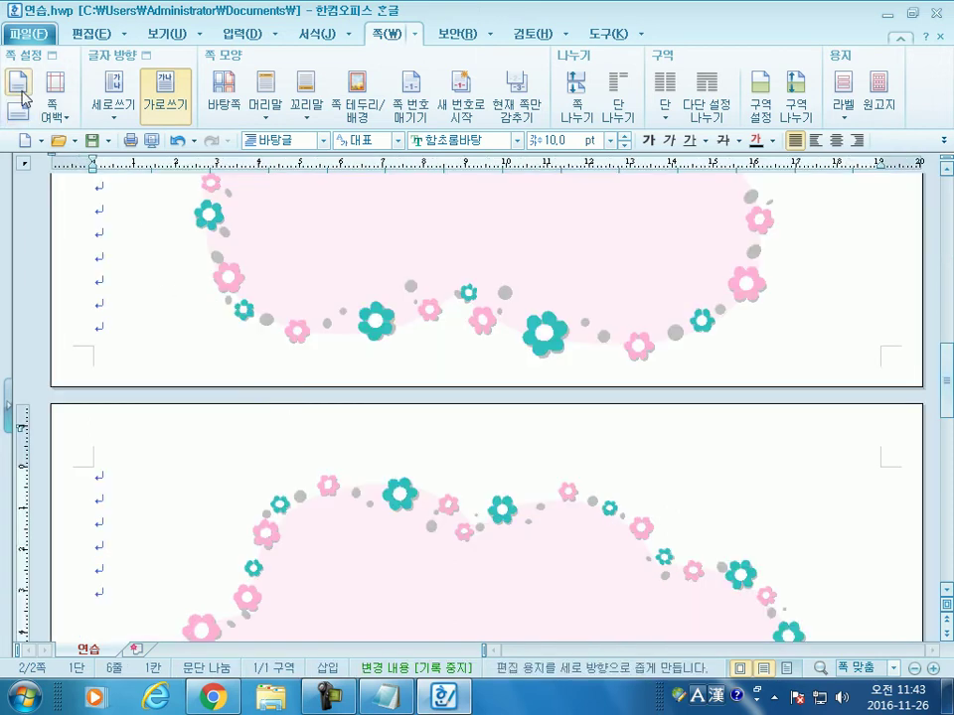
{"action": "left_click", "coordinate": [25, 111]}
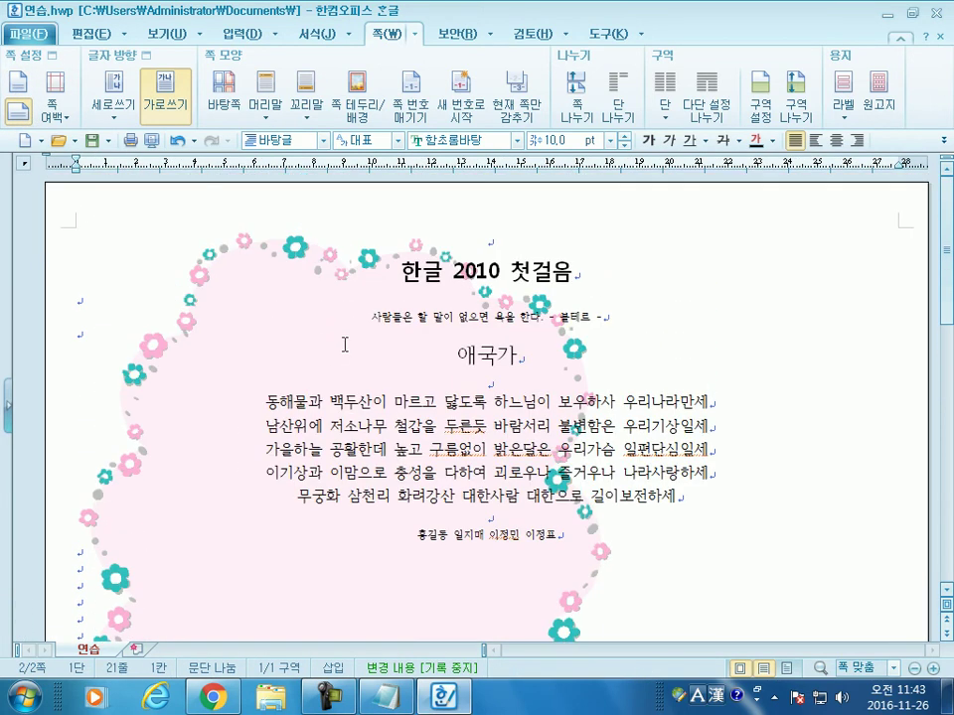
{"action": "scroll", "coordinate": [434, 558], "scroll_direction": "down", "scroll_amount": 3}
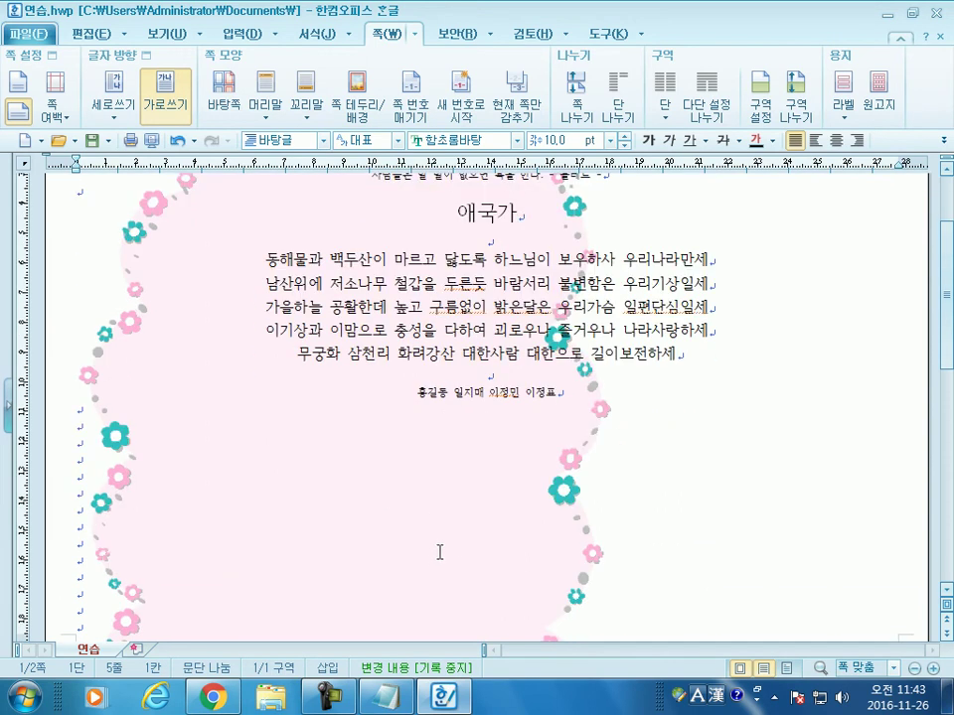
{"action": "scroll", "coordinate": [437, 557], "scroll_direction": "down", "scroll_amount": 5}
{"action": "scroll", "coordinate": [408, 411], "scroll_direction": "up", "scroll_amount": 6}
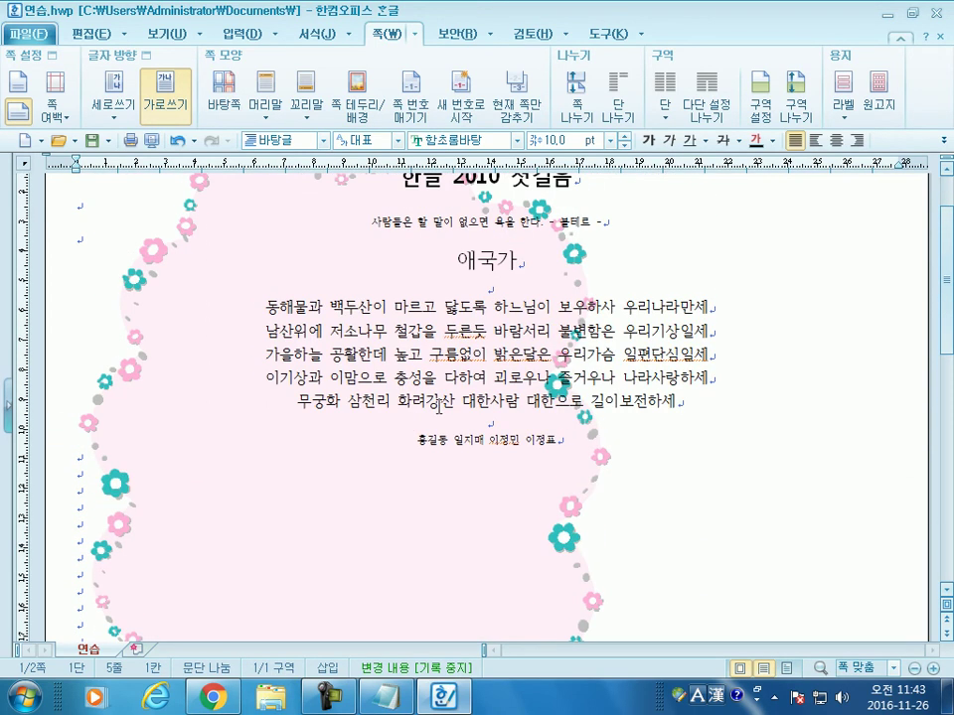
Step: Resize and reposition the master-page 꽃담 border to 270.17 × 174.52 mm for the landscape page
{"action": "left_click", "coordinate": [223, 89]}
{"action": "left_click", "coordinate": [571, 397]}
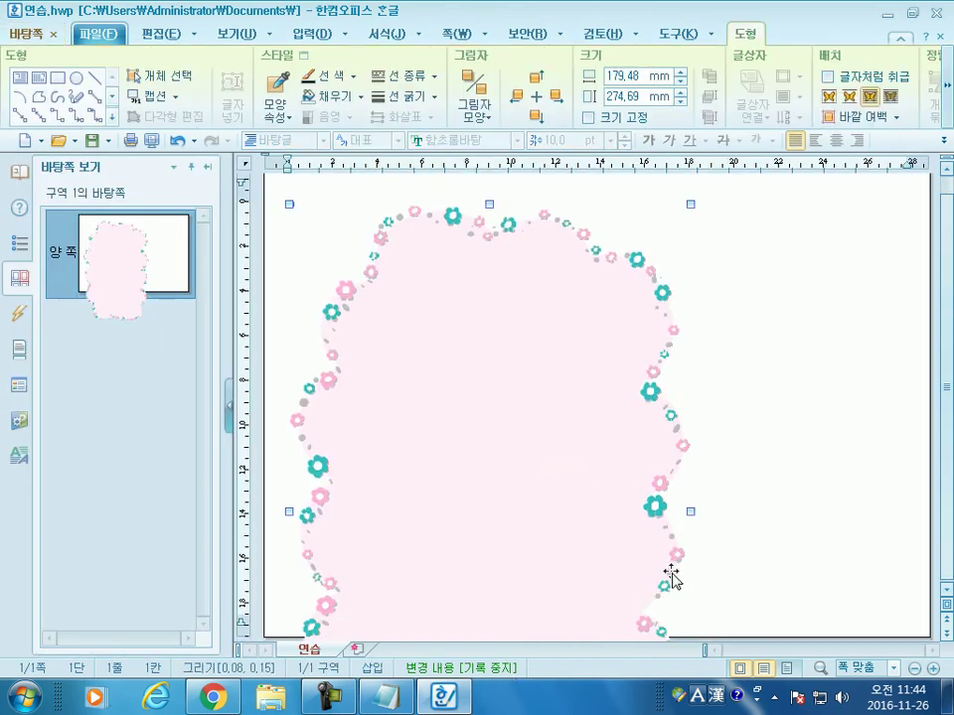
{"action": "left_click_drag", "start_coordinate": [689, 206], "coordinate": [586, 387]}
{"action": "left_click_drag", "start_coordinate": [524, 428], "coordinate": [527, 346]}
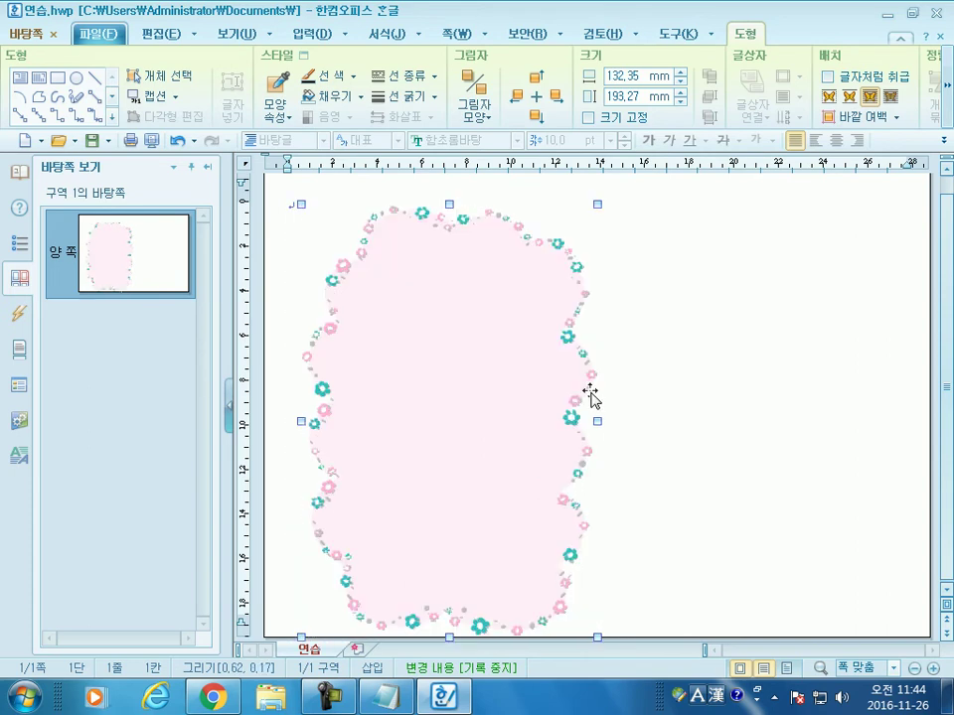
{"action": "left_click_drag", "start_coordinate": [599, 203], "coordinate": [560, 246]}
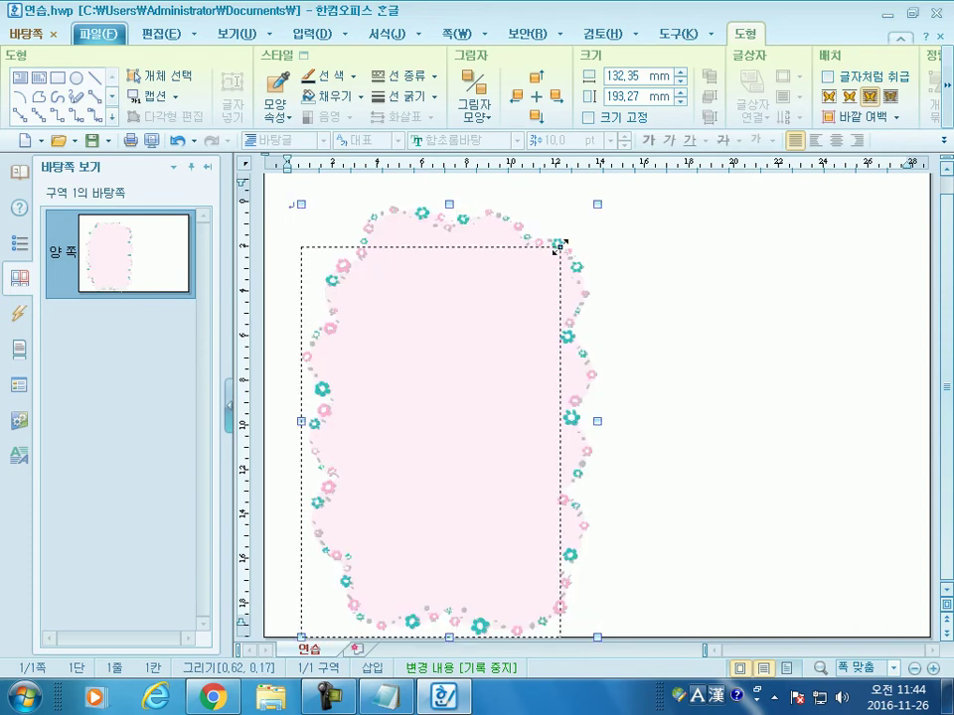
{"action": "left_click_drag", "start_coordinate": [513, 449], "coordinate": [884, 398]}
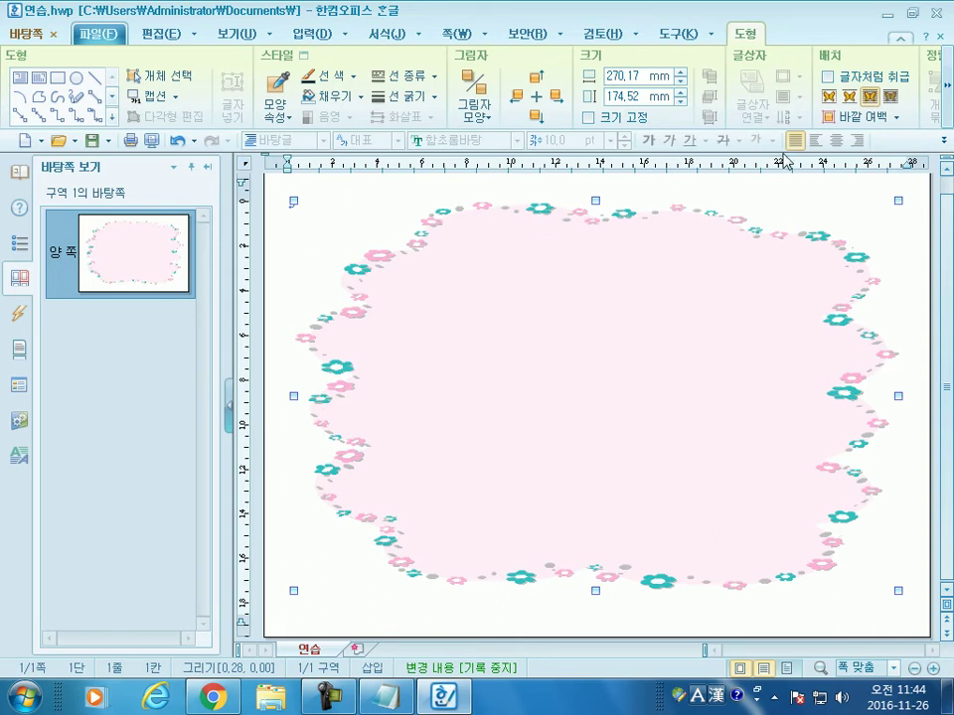
{"action": "left_click", "coordinate": [53, 34]}
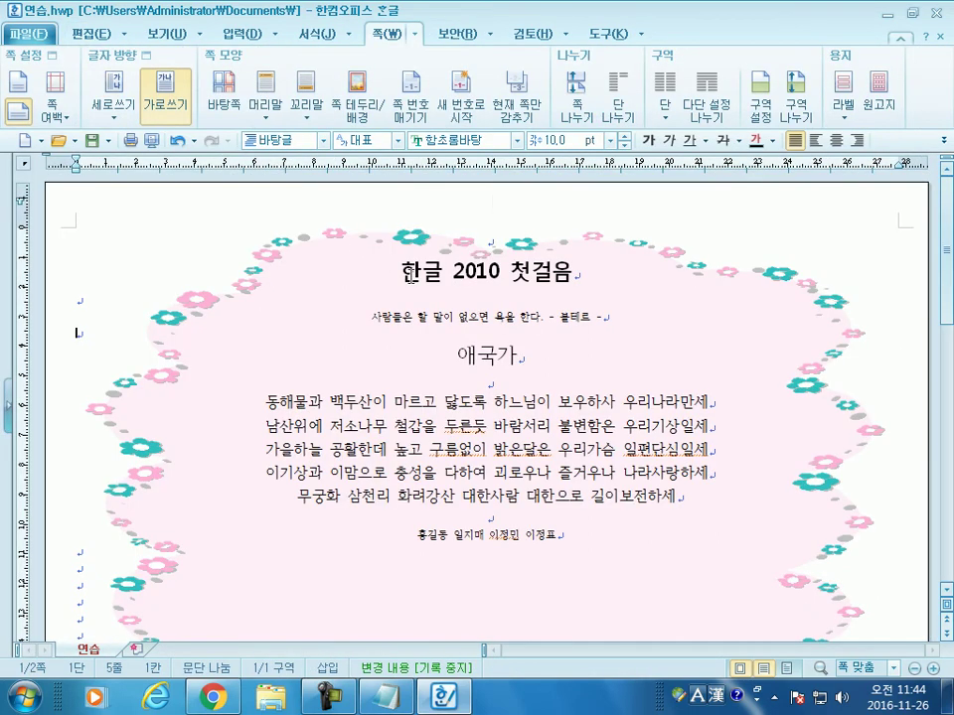
Step: Check the paper settings (F7), toggling portrait and back to landscape without changes
{"action": "scroll", "coordinate": [670, 524], "scroll_direction": "down", "scroll_amount": 3}
{"action": "scroll", "coordinate": [677, 524], "scroll_direction": "up", "scroll_amount": 3}
{"action": "key", "text": "F7"}
{"action": "left_click", "coordinate": [262, 255]}
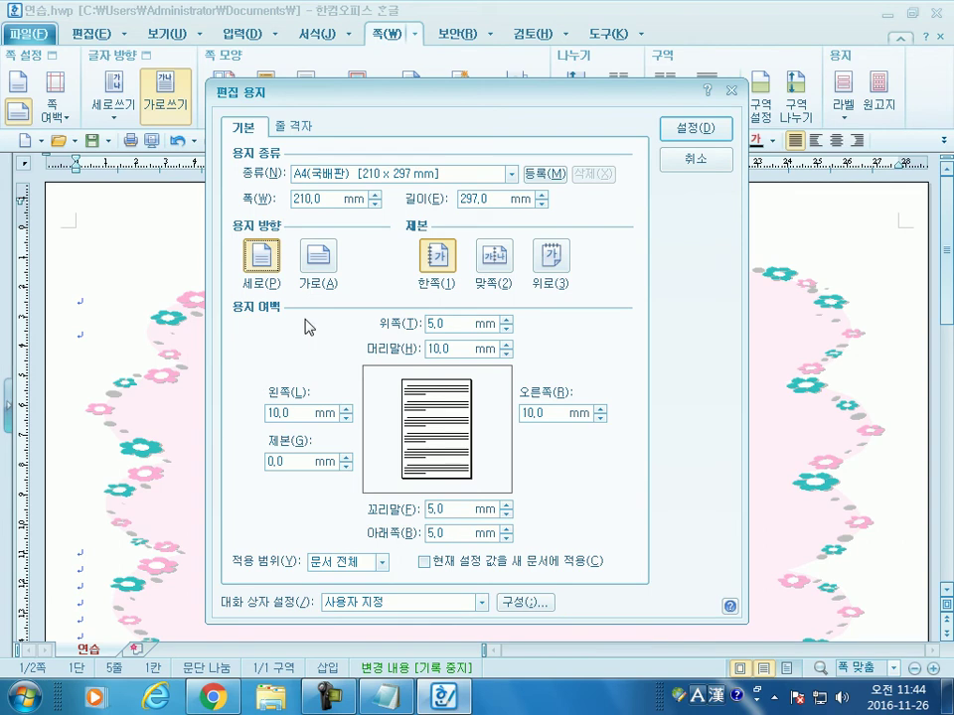
{"action": "left_click", "coordinate": [318, 256]}
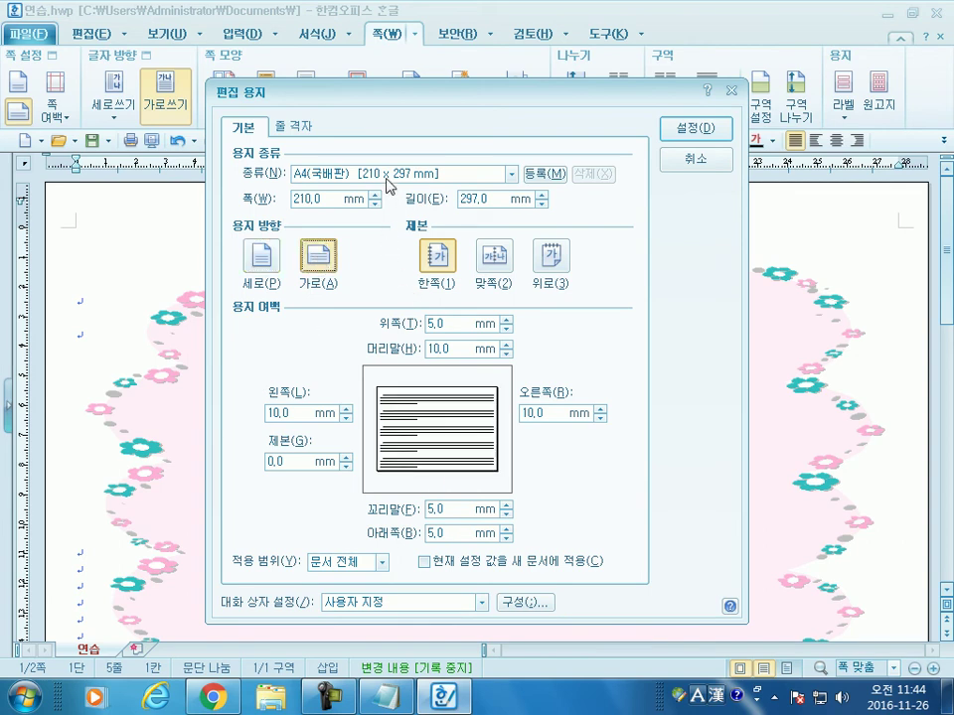
{"action": "key", "text": "Return"}
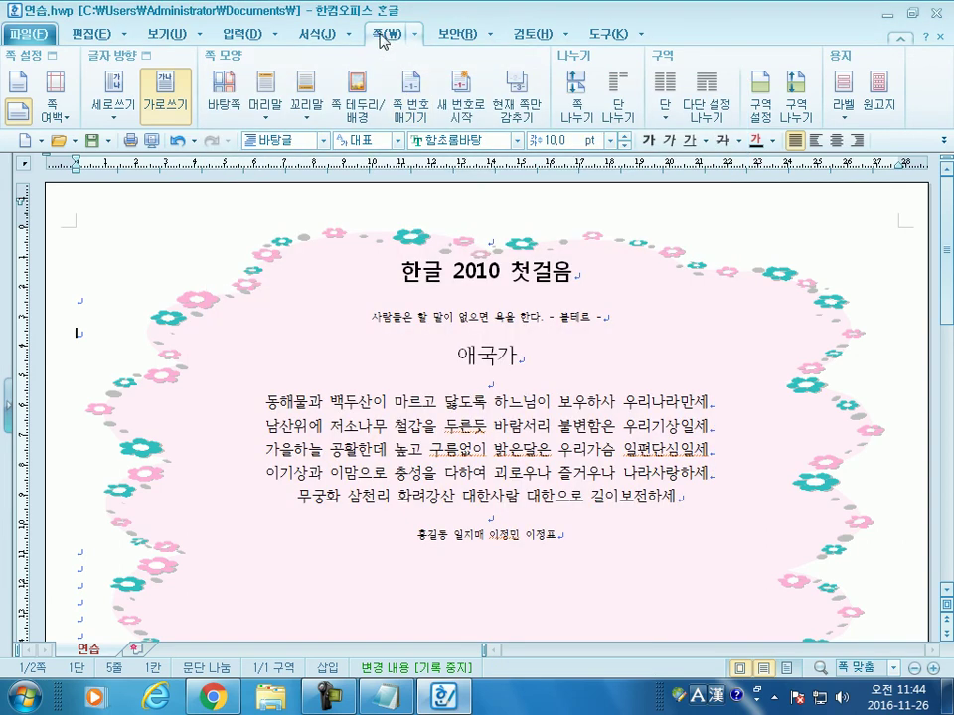
Step: Toggle the page to portrait and back to landscape from the ribbon
{"action": "left_click", "coordinate": [20, 83]}
{"action": "left_click", "coordinate": [14, 115]}
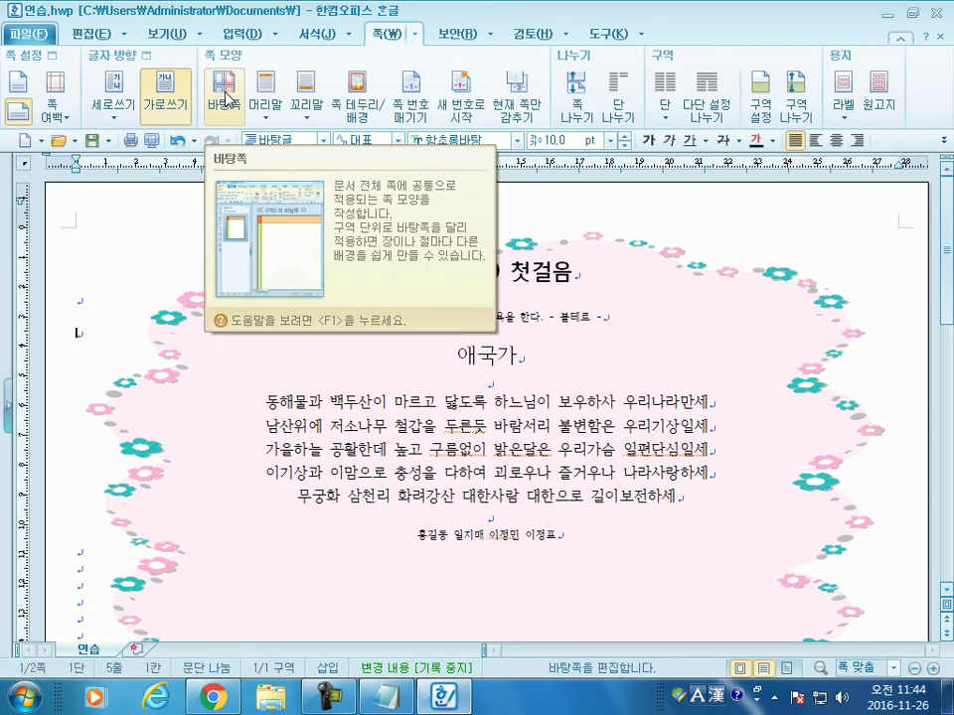
{"action": "scroll", "coordinate": [735, 504], "scroll_direction": "down", "scroll_amount": 3}
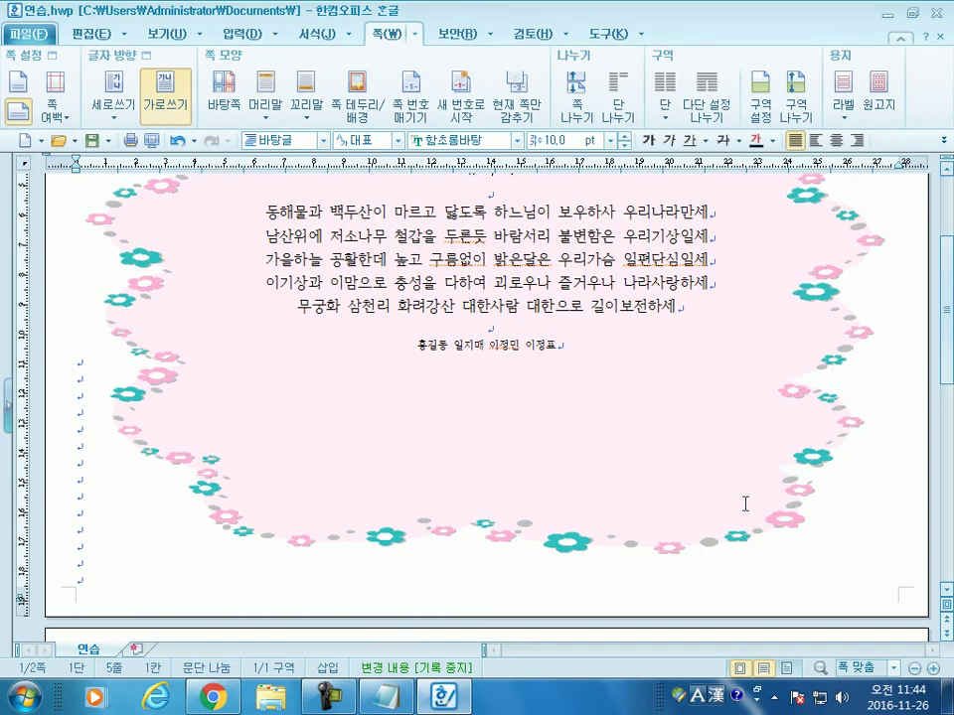
{"action": "scroll", "coordinate": [718, 472], "scroll_direction": "up", "scroll_amount": 3}
Step: On the master page, narrow the flower frame, move it up and widen it across the page
{"action": "left_click", "coordinate": [222, 96]}
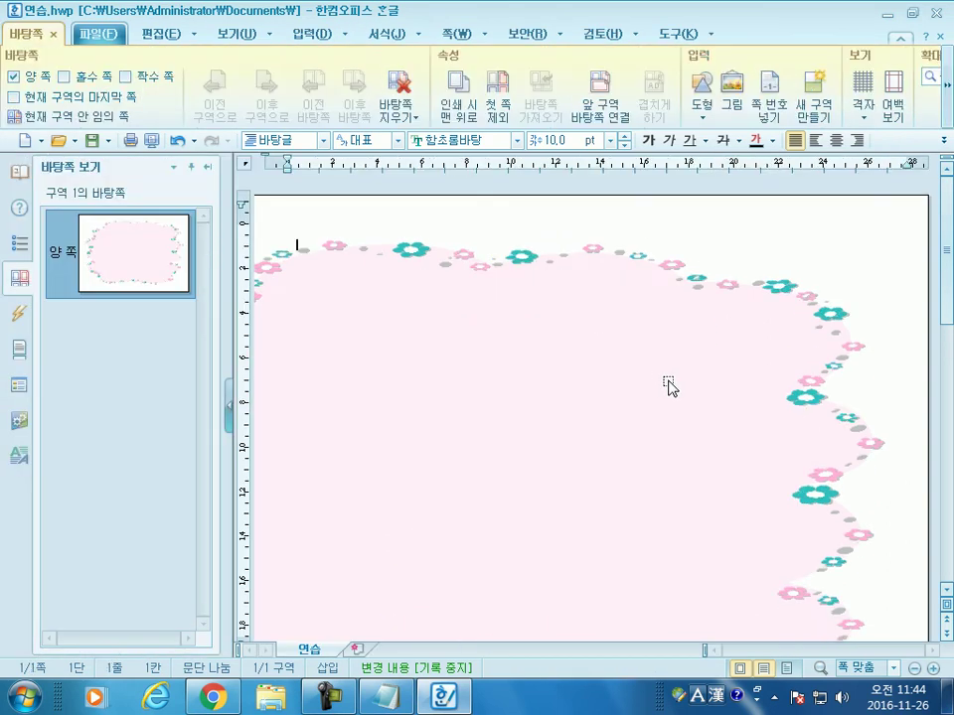
{"action": "left_click", "coordinate": [638, 383]}
{"action": "left_click_drag", "start_coordinate": [897, 416], "coordinate": [495, 390]}
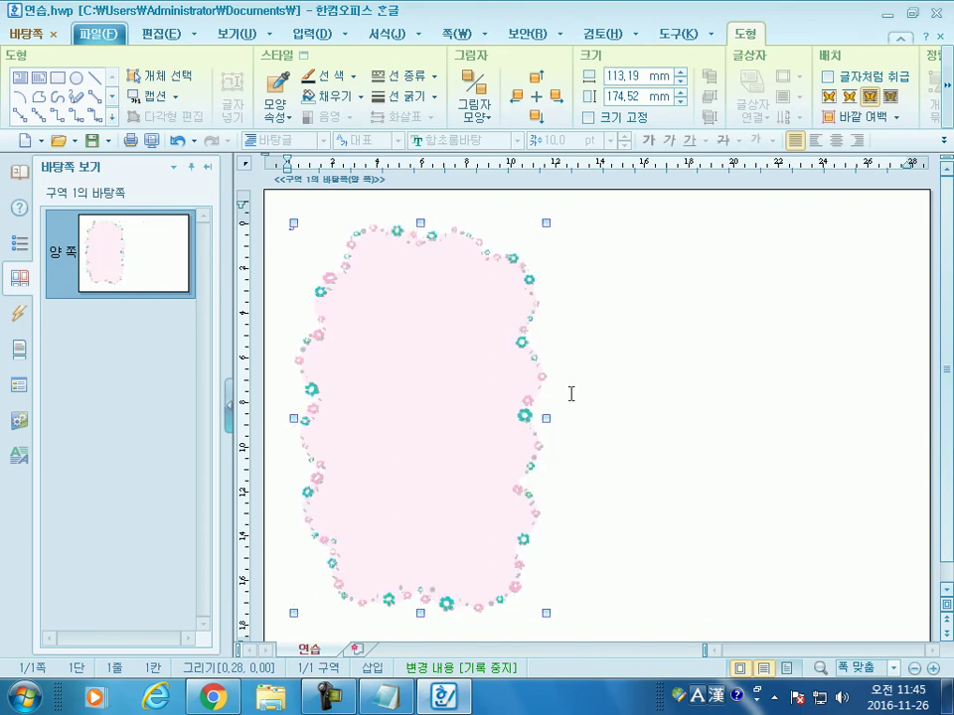
{"action": "left_click_drag", "start_coordinate": [544, 223], "coordinate": [432, 341]}
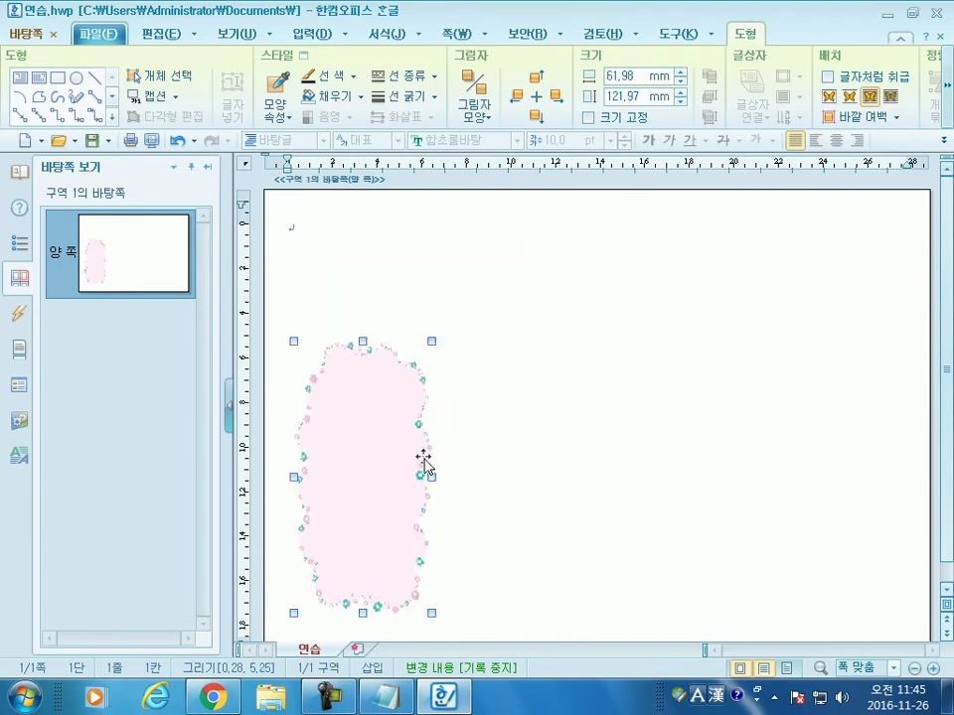
{"action": "left_click_drag", "start_coordinate": [391, 323], "coordinate": [373, 207]}
{"action": "left_click_drag", "start_coordinate": [419, 360], "coordinate": [903, 363]}
Step: Stretch the flower frame to about 286.89 × 197.32 mm, nearly filling the landscape page
{"action": "scroll", "coordinate": [595, 504], "scroll_direction": "down", "scroll_amount": 1}
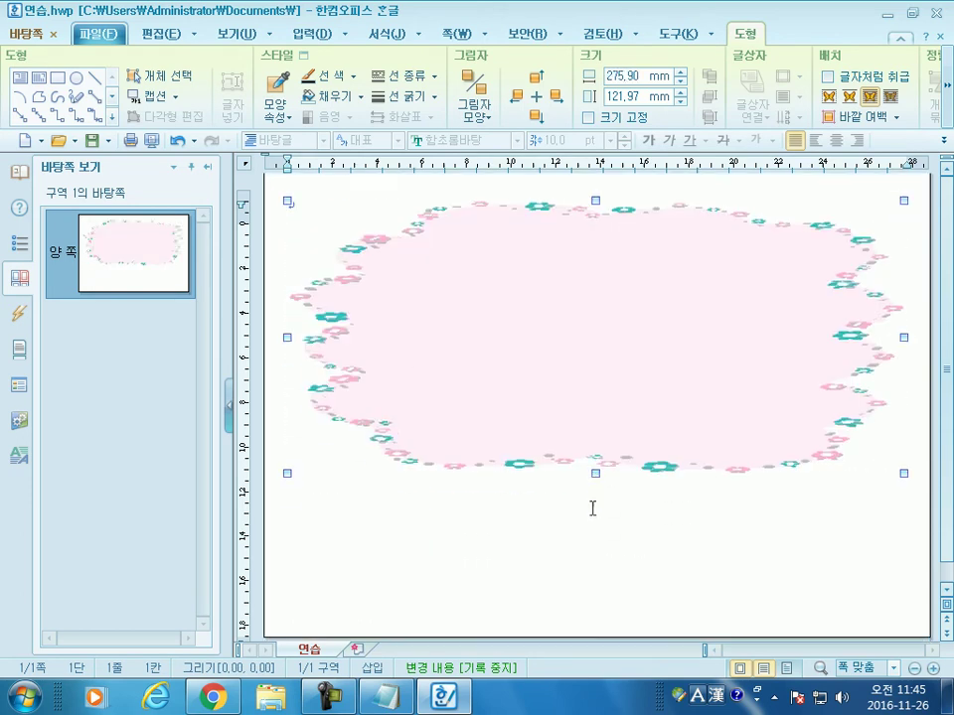
{"action": "left_click_drag", "start_coordinate": [595, 474], "coordinate": [600, 610]}
{"action": "left_click_drag", "start_coordinate": [601, 204], "coordinate": [601, 182]}
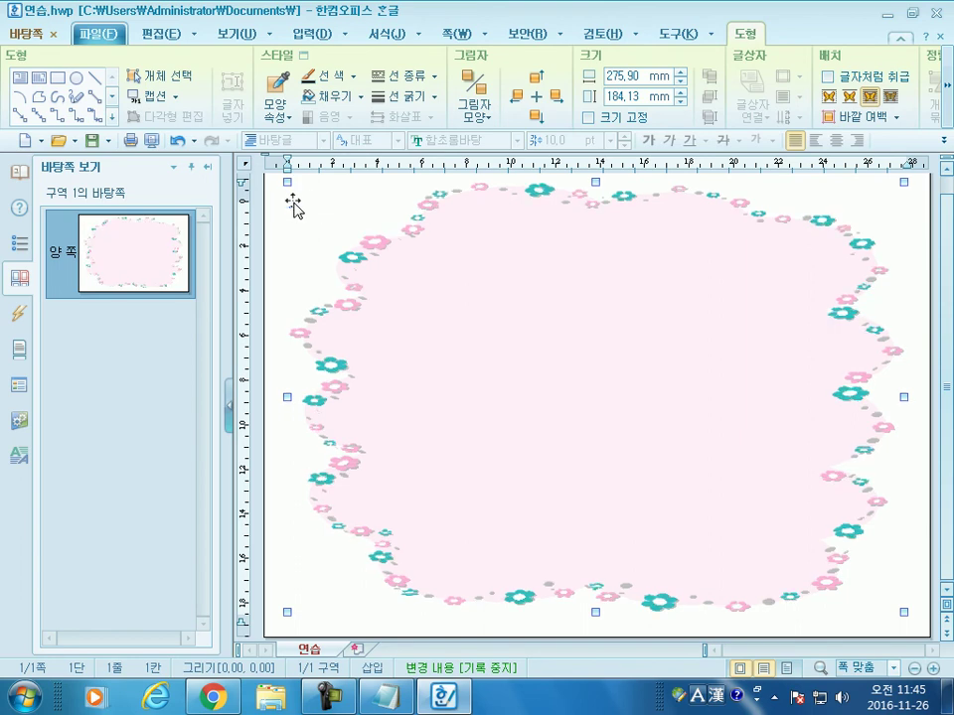
{"action": "left_click_drag", "start_coordinate": [286, 181], "coordinate": [276, 184]}
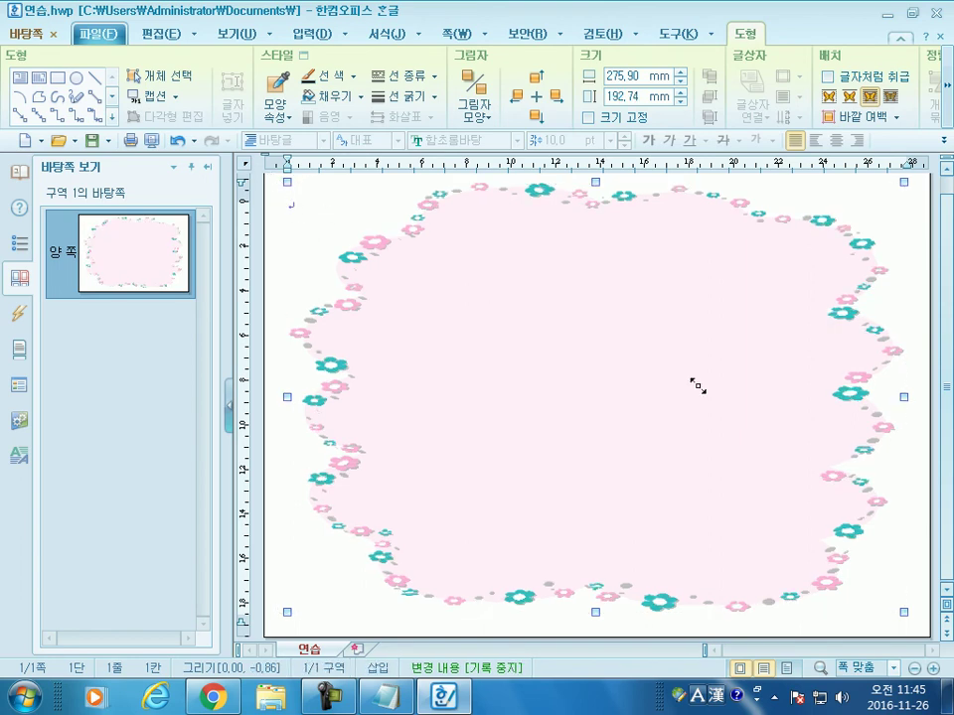
{"action": "left_click_drag", "start_coordinate": [903, 613], "coordinate": [916, 627]}
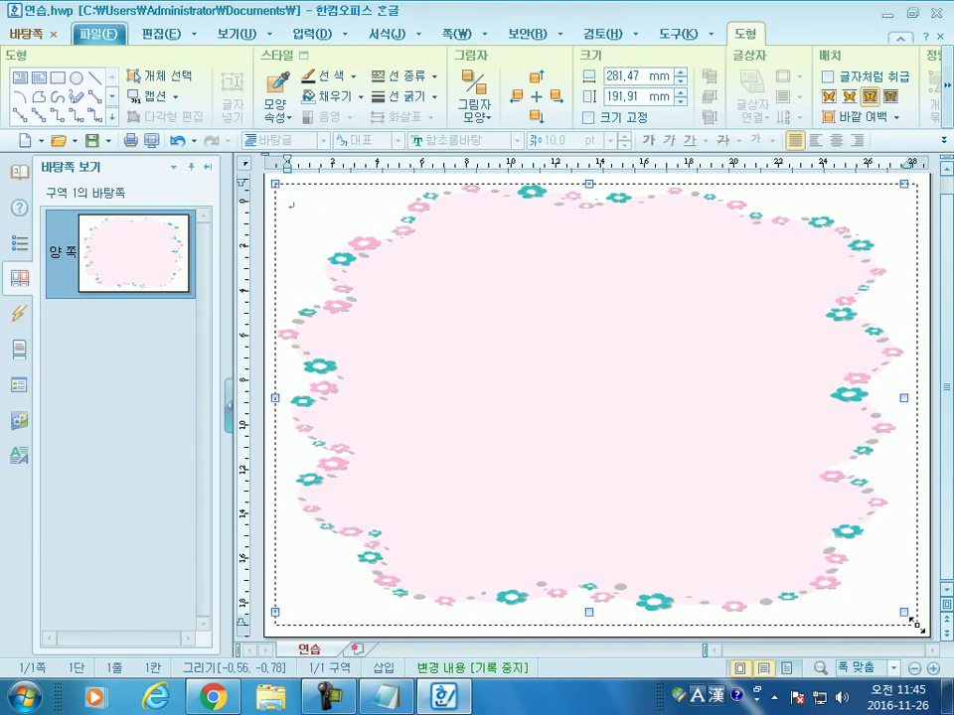
{"action": "left_click", "coordinate": [53, 34]}
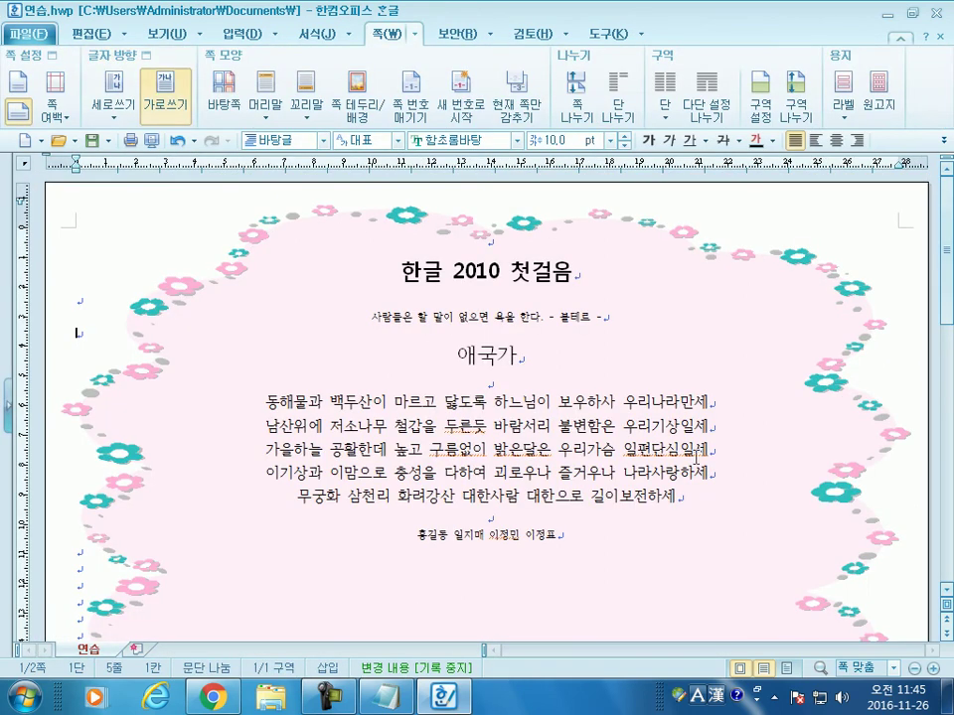
Step: Check the page with the enlarged flower border and save 연습 with Alt+S
{"action": "scroll", "coordinate": [695, 453], "scroll_direction": "down", "scroll_amount": 3}
{"action": "scroll", "coordinate": [700, 457], "scroll_direction": "up", "scroll_amount": 3}
{"action": "key", "text": "alt+s"}
Step: Start a new blank document, 빈 문서 1, and switch to the 쪽 ribbon tab
{"action": "left_click", "coordinate": [27, 145]}
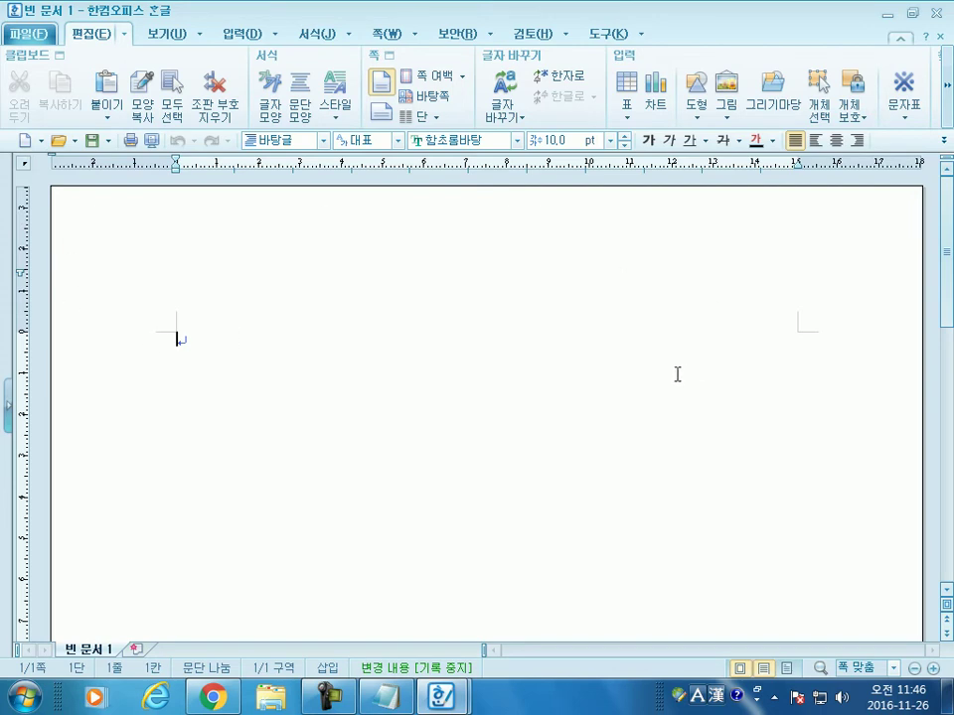
{"action": "left_click", "coordinate": [388, 34]}
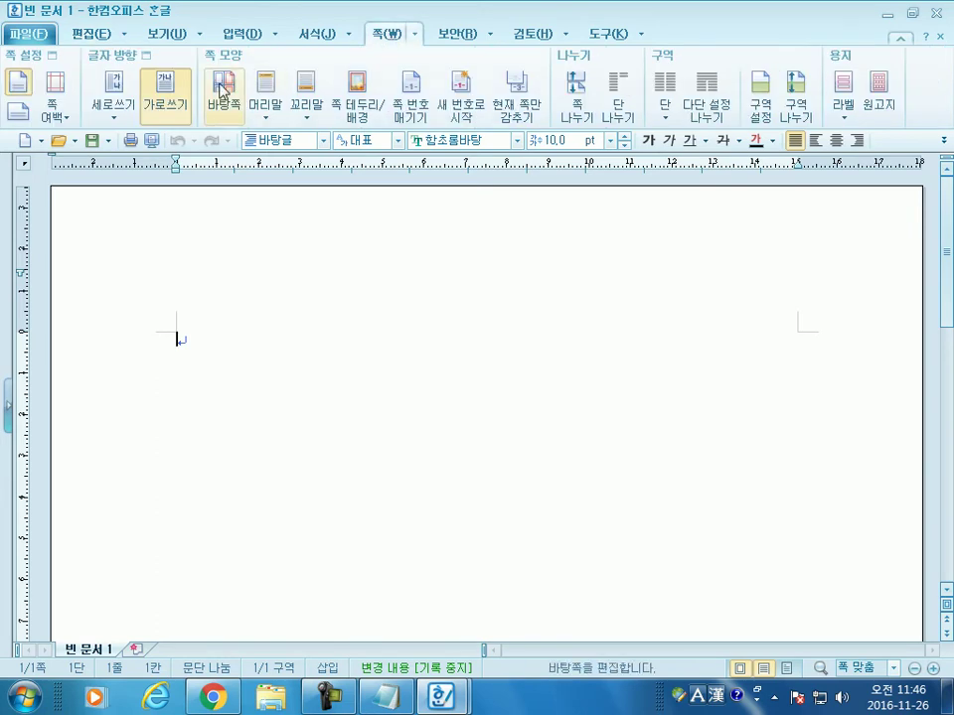
Step: Create a both-sides (양 쪽) master page for the blank document
{"action": "left_click", "coordinate": [221, 91]}
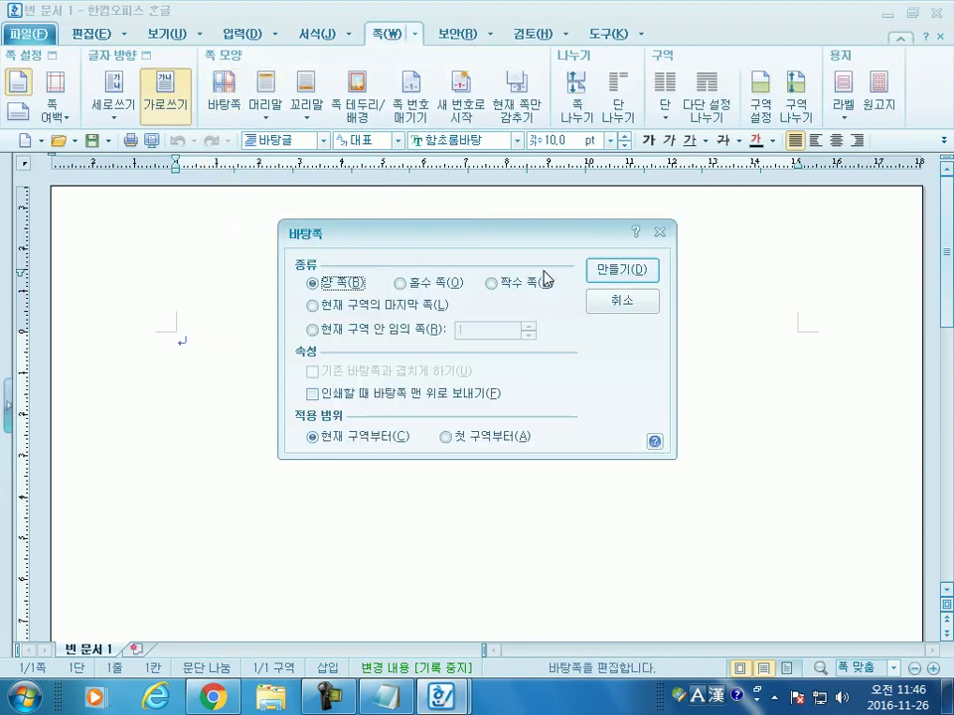
{"action": "left_click", "coordinate": [616, 270]}
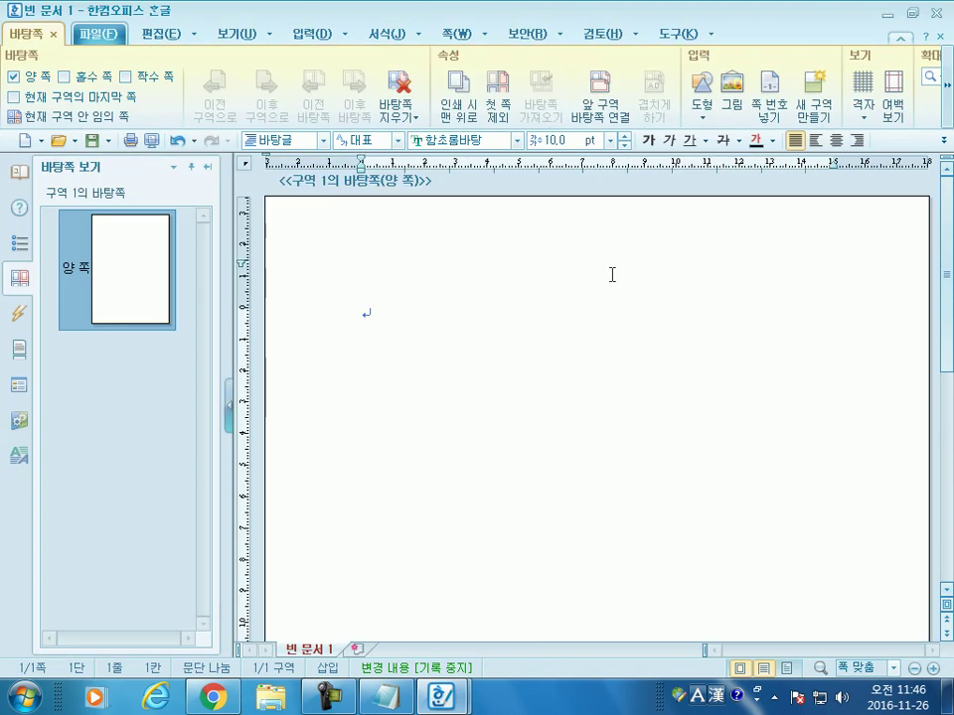
{"action": "left_click", "coordinate": [160, 37]}
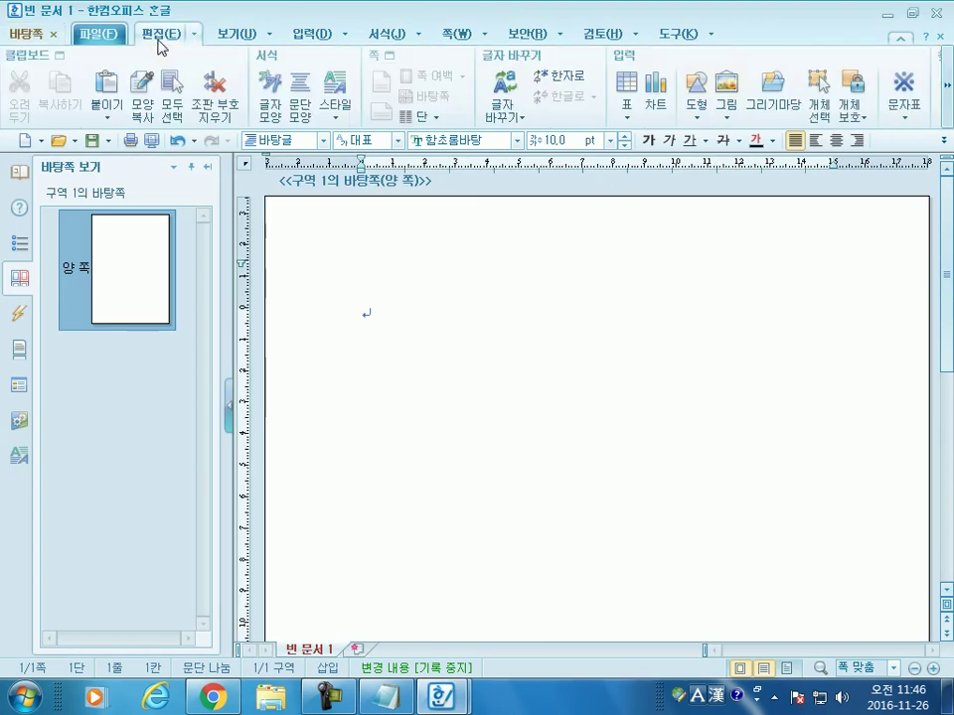
Step: Choose the 무인도 island picture from the 배경(그림1) clip-art gallery and insert it
{"action": "left_click", "coordinate": [775, 99]}
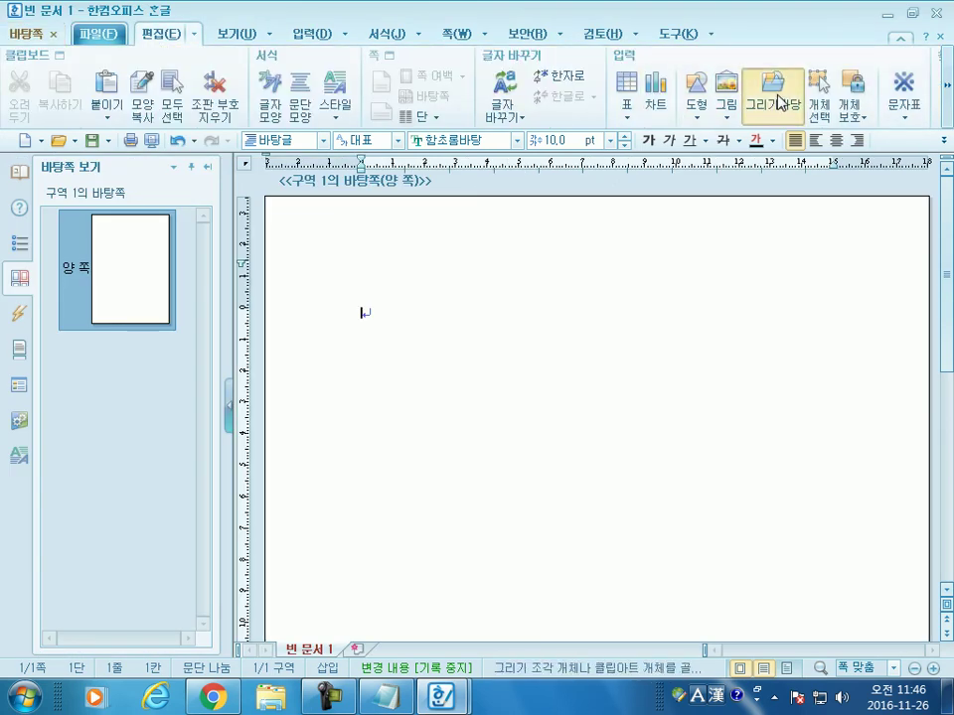
{"action": "scroll", "coordinate": [318, 268], "scroll_direction": "up", "scroll_amount": 1}
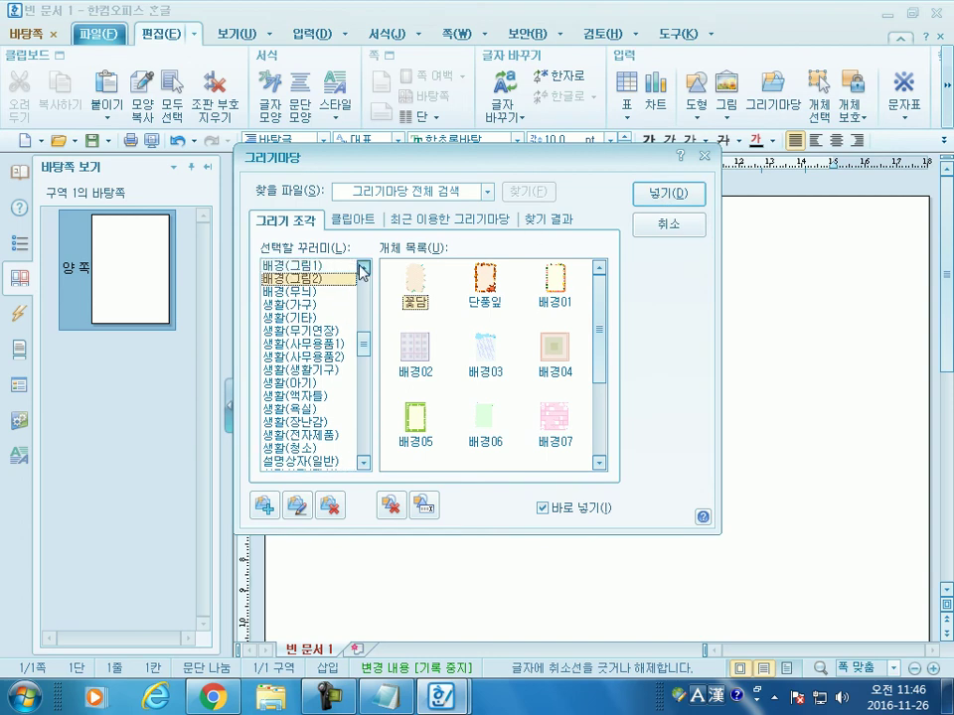
{"action": "left_click", "coordinate": [318, 266]}
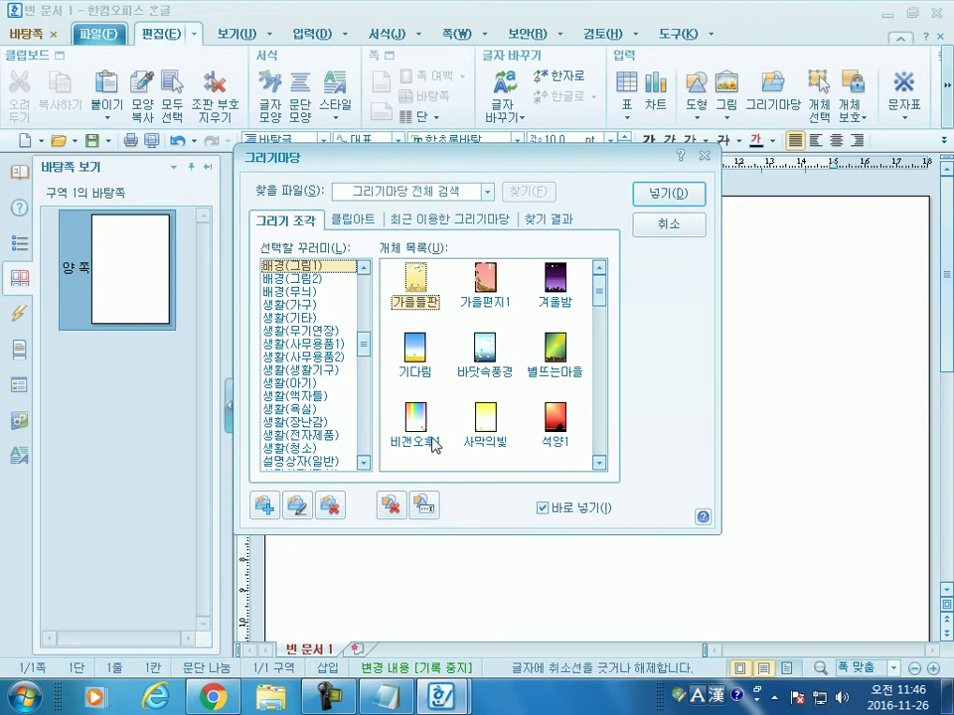
{"action": "left_click_drag", "start_coordinate": [598, 299], "coordinate": [570, 434]}
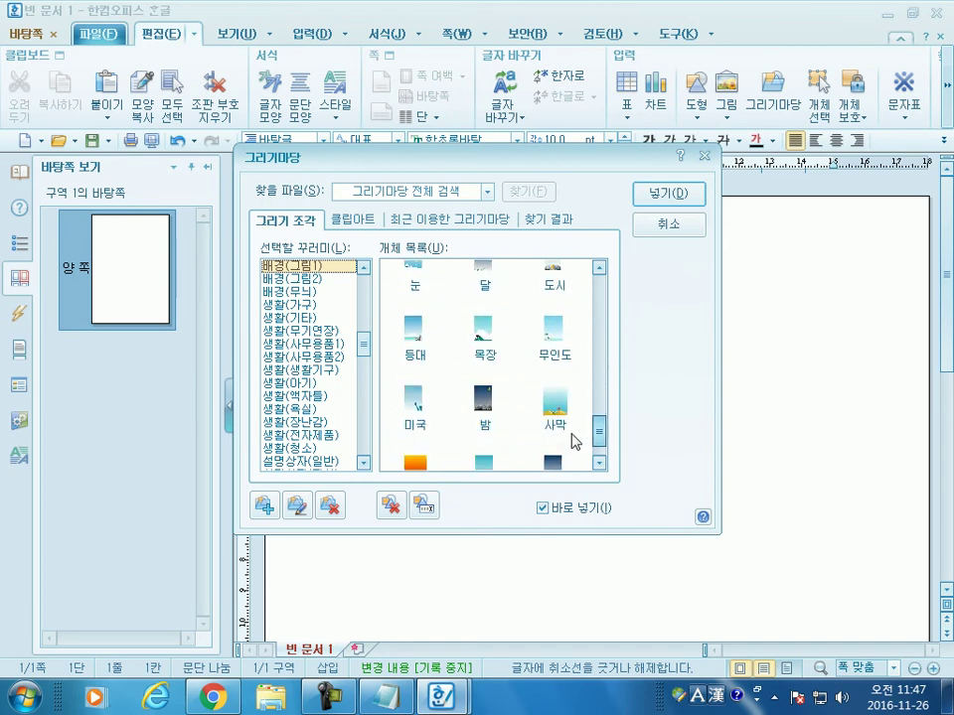
{"action": "left_click", "coordinate": [553, 356]}
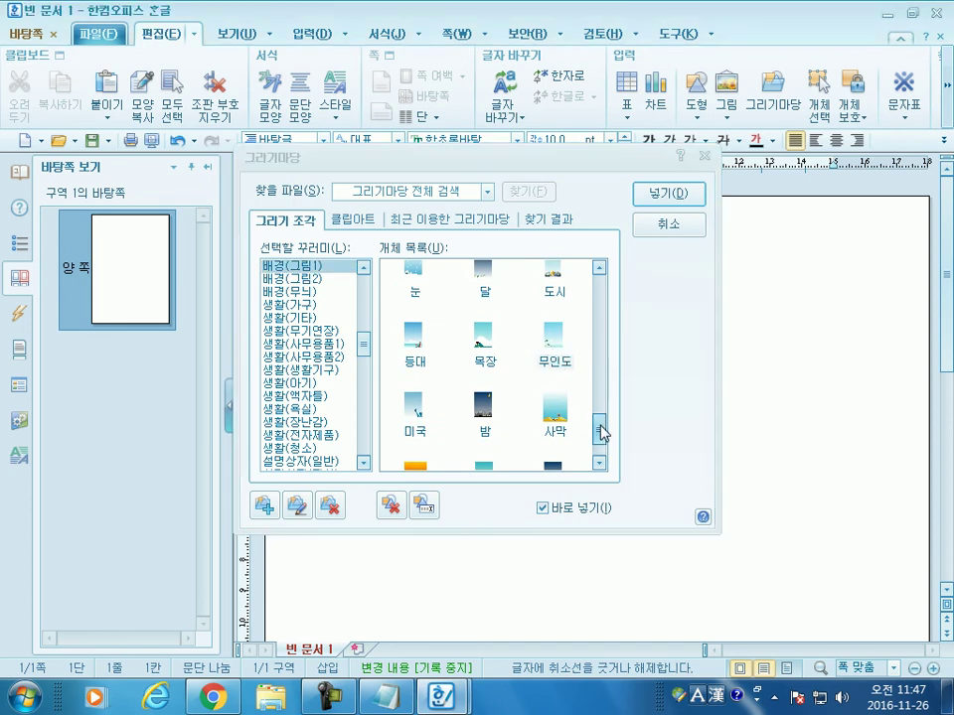
{"action": "left_click_drag", "start_coordinate": [600, 435], "coordinate": [615, 277]}
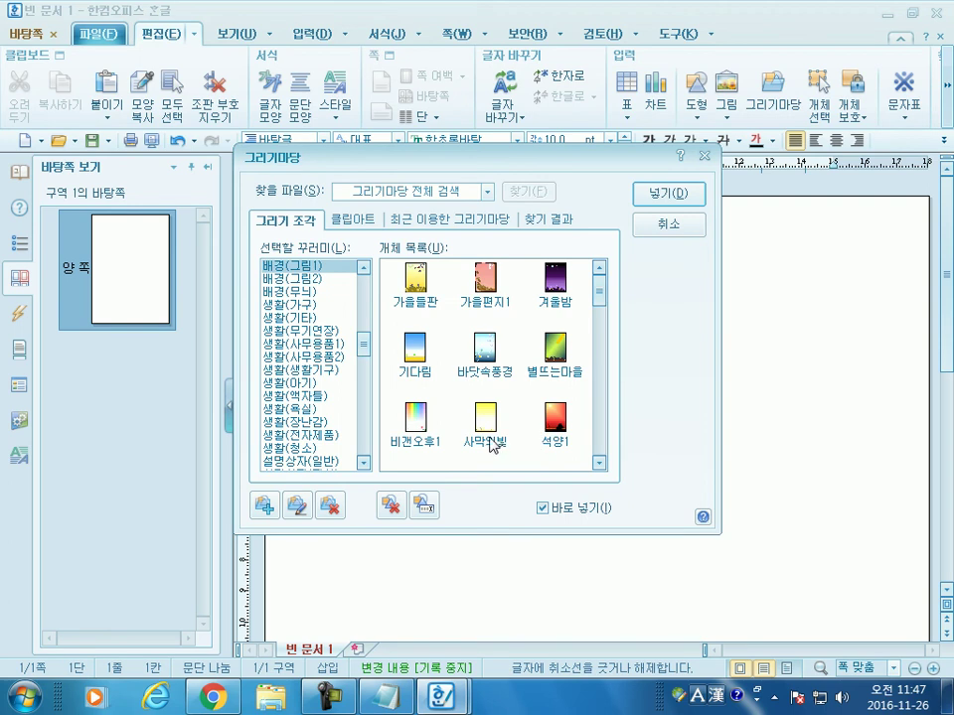
{"action": "left_click_drag", "start_coordinate": [600, 298], "coordinate": [562, 395]}
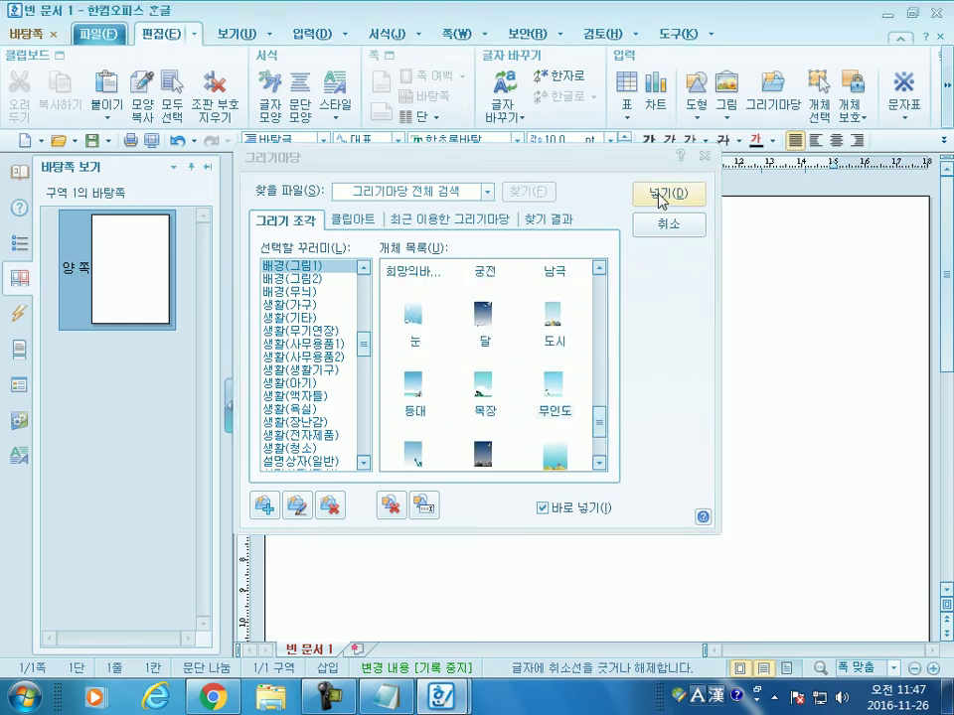
{"action": "left_click", "coordinate": [663, 194]}
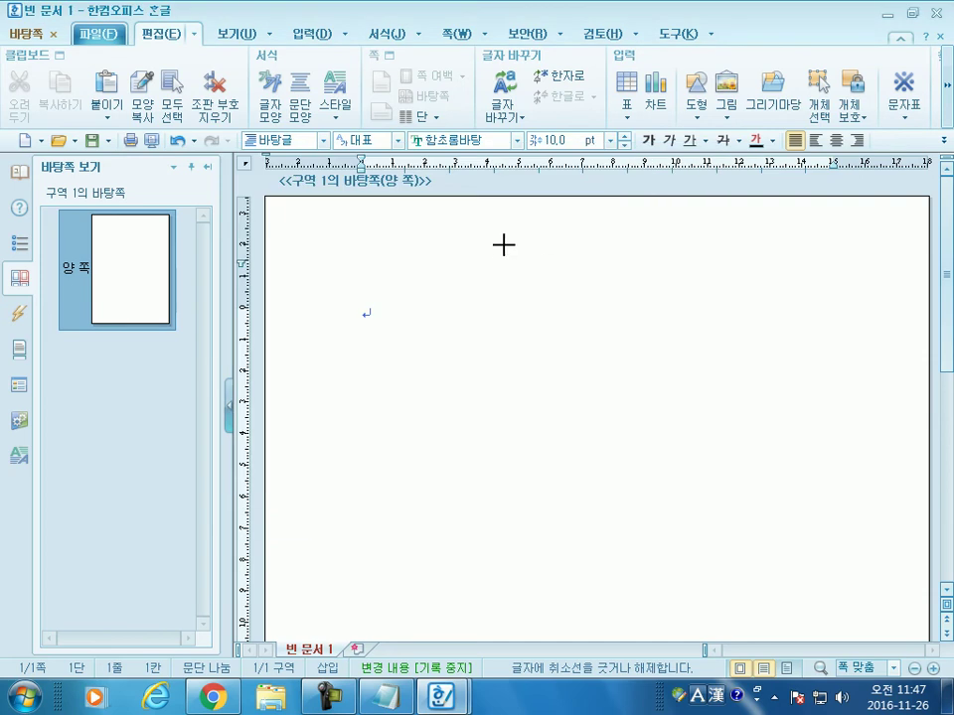
Step: Place the 무인도 picture at the page's top-left and enlarge it toward the lower right
{"action": "left_click", "coordinate": [311, 247]}
{"action": "scroll", "coordinate": [646, 438], "scroll_direction": "down", "scroll_amount": 5}
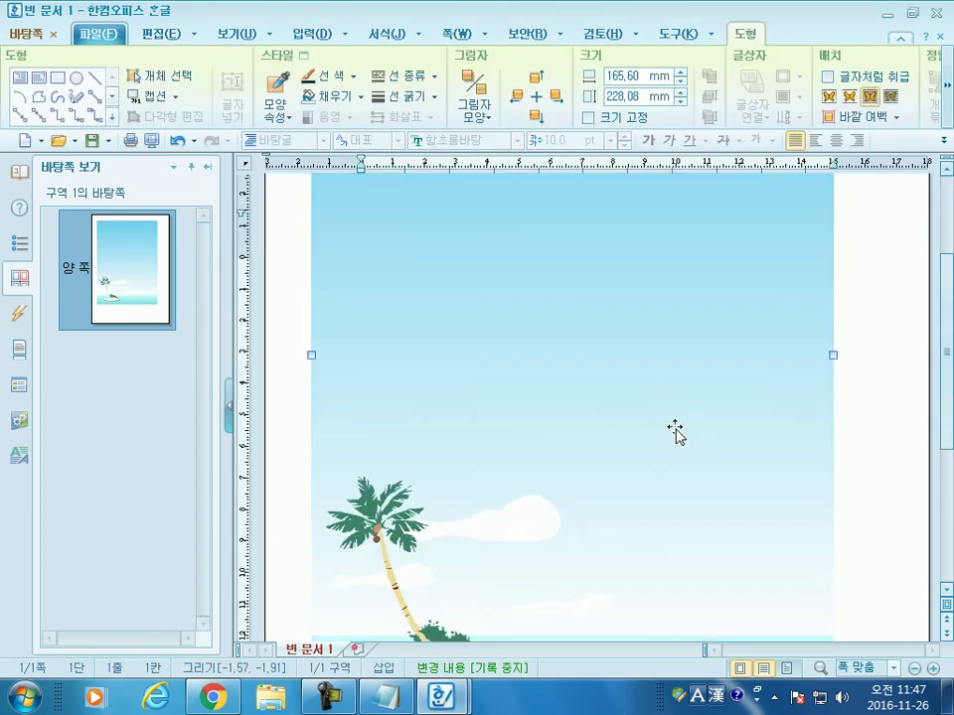
{"action": "left_click_drag", "start_coordinate": [832, 467], "coordinate": [889, 606]}
{"action": "scroll", "coordinate": [484, 472], "scroll_direction": "up", "scroll_amount": 8}
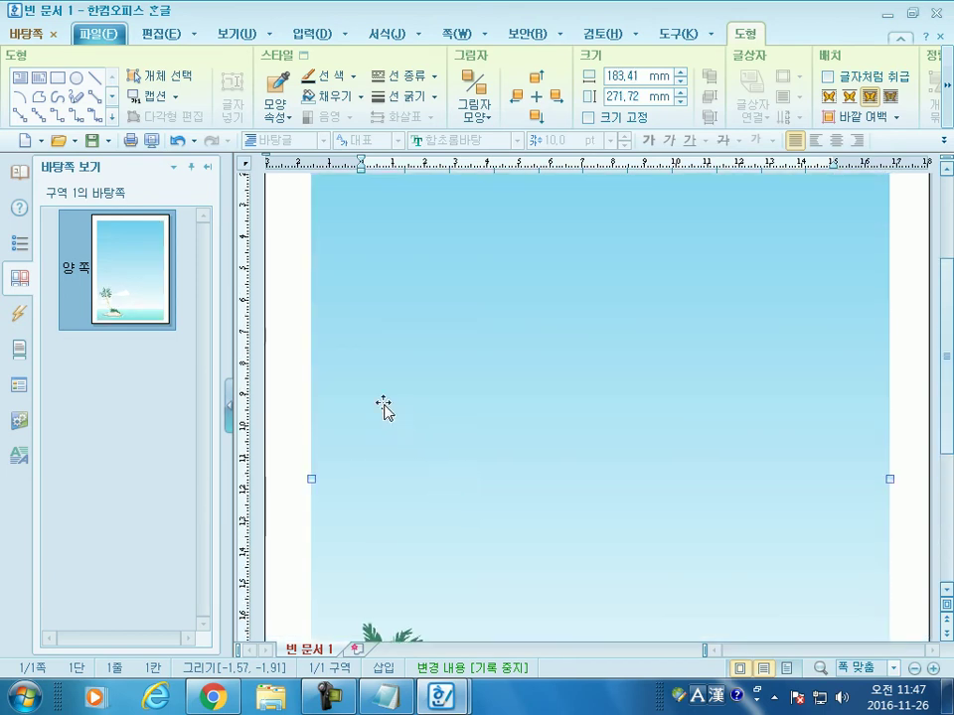
{"action": "left_click_drag", "start_coordinate": [319, 318], "coordinate": [358, 347]}
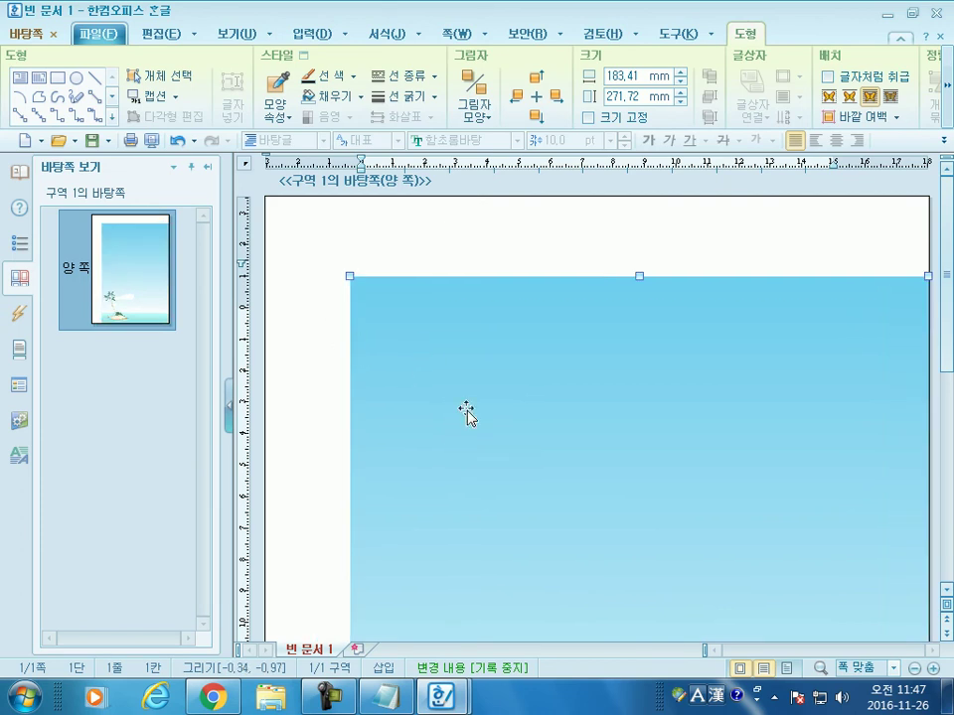
{"action": "left_click", "coordinate": [311, 322]}
Step: Resize the island picture from its top-left corner, then fit it inside the page edges
{"action": "left_click", "coordinate": [371, 314]}
{"action": "left_click_drag", "start_coordinate": [352, 275], "coordinate": [531, 512]}
{"action": "left_click", "coordinate": [378, 326]}
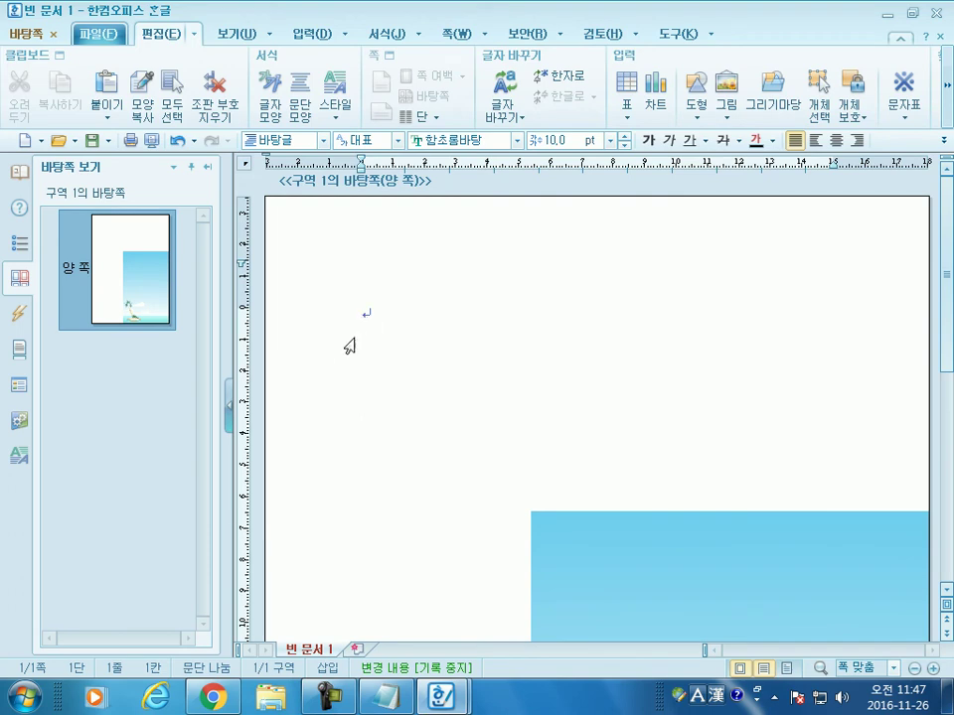
{"action": "left_click", "coordinate": [558, 547]}
{"action": "left_click_drag", "start_coordinate": [529, 512], "coordinate": [291, 224]}
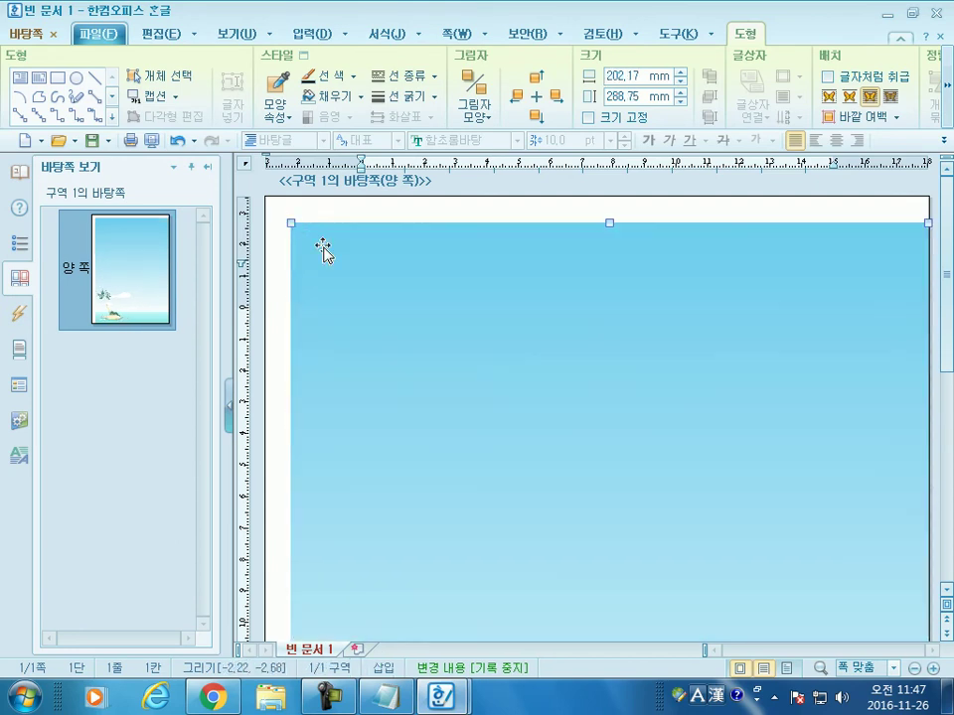
{"action": "scroll", "coordinate": [785, 542], "scroll_direction": "down", "scroll_amount": 5}
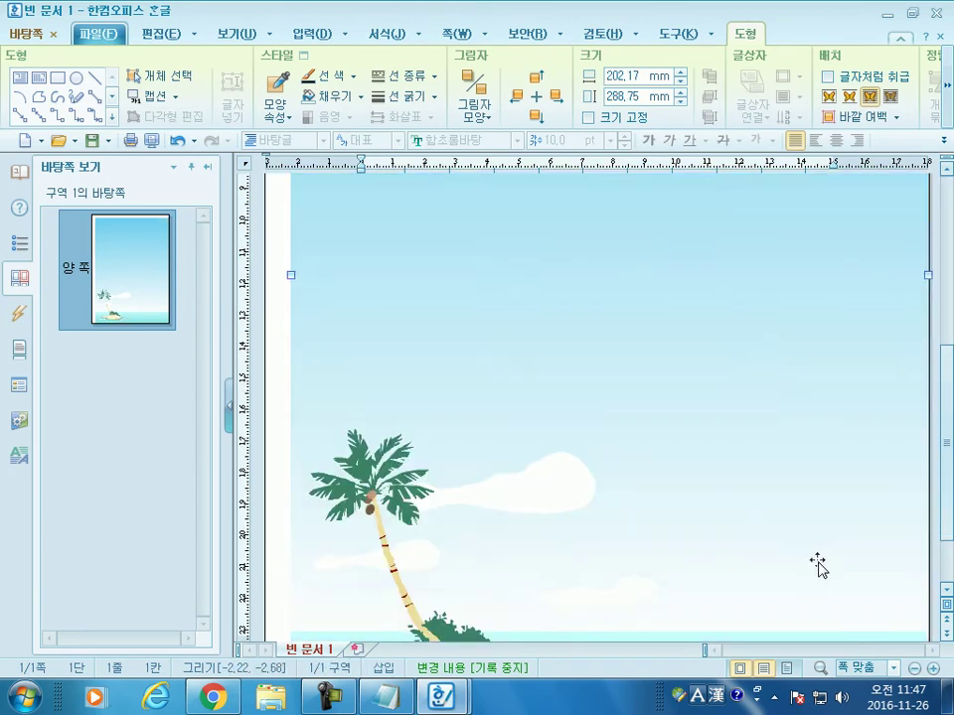
{"action": "scroll", "coordinate": [812, 563], "scroll_direction": "down", "scroll_amount": 2}
{"action": "left_click_drag", "start_coordinate": [897, 616], "coordinate": [892, 611]}
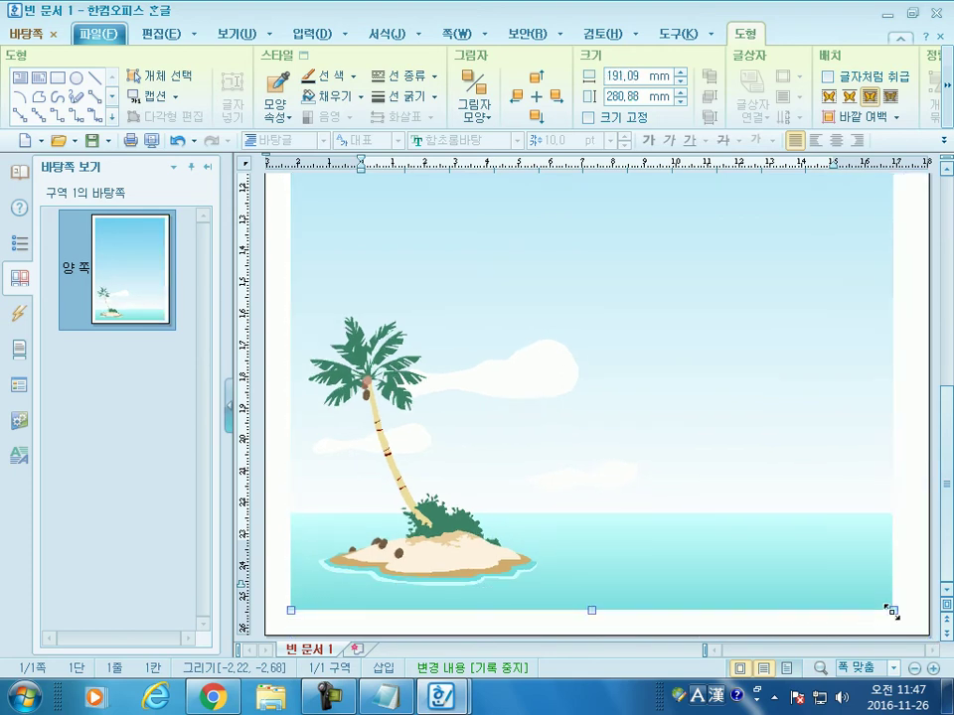
{"action": "scroll", "coordinate": [691, 549], "scroll_direction": "up", "scroll_amount": 6}
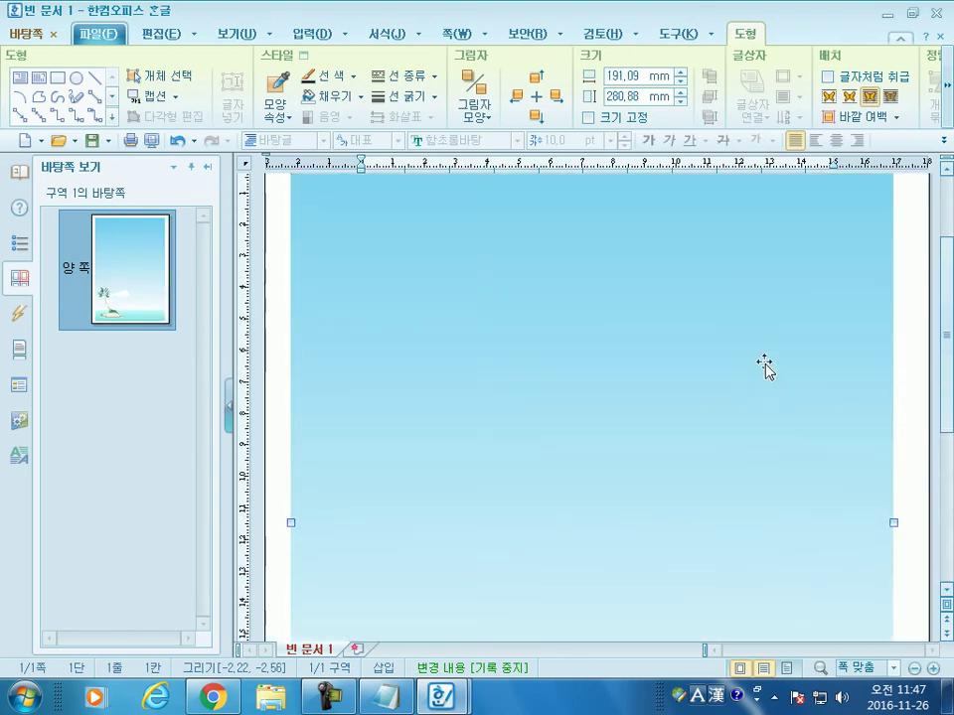
Step: Delete the picture from the master page and reopen the 그리기마당 gallery
{"action": "key", "text": "Delete"}
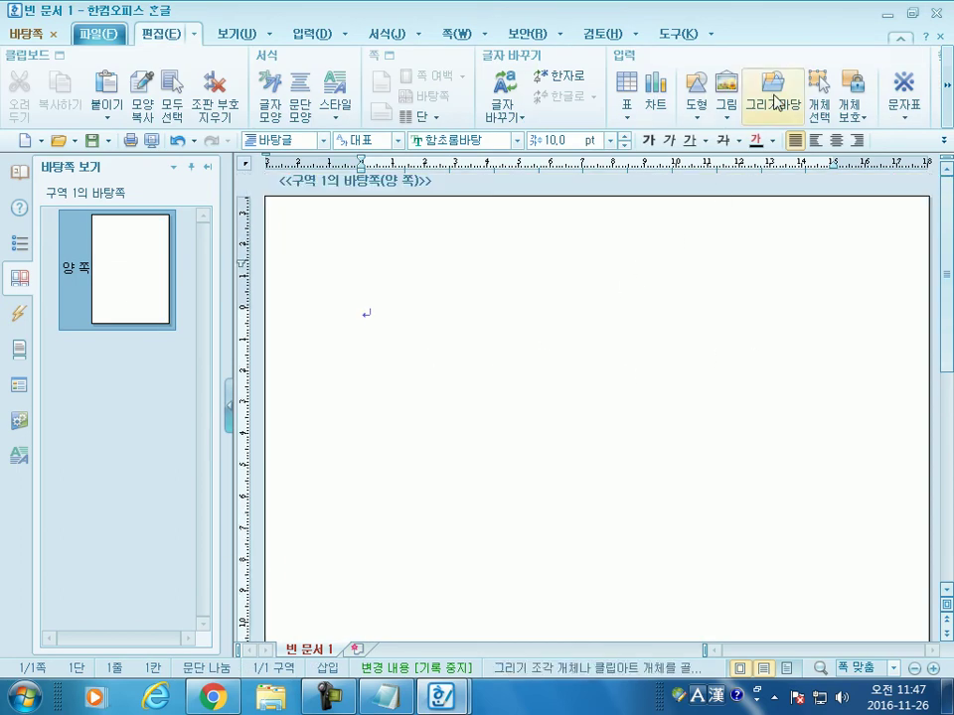
{"action": "left_click", "coordinate": [773, 90]}
{"action": "left_click_drag", "start_coordinate": [598, 315], "coordinate": [609, 443]}
Step: Insert the 무인도 clip art at the page top-left and enlarge it to 183.12 × 268.77 mm
{"action": "left_click", "coordinate": [558, 326]}
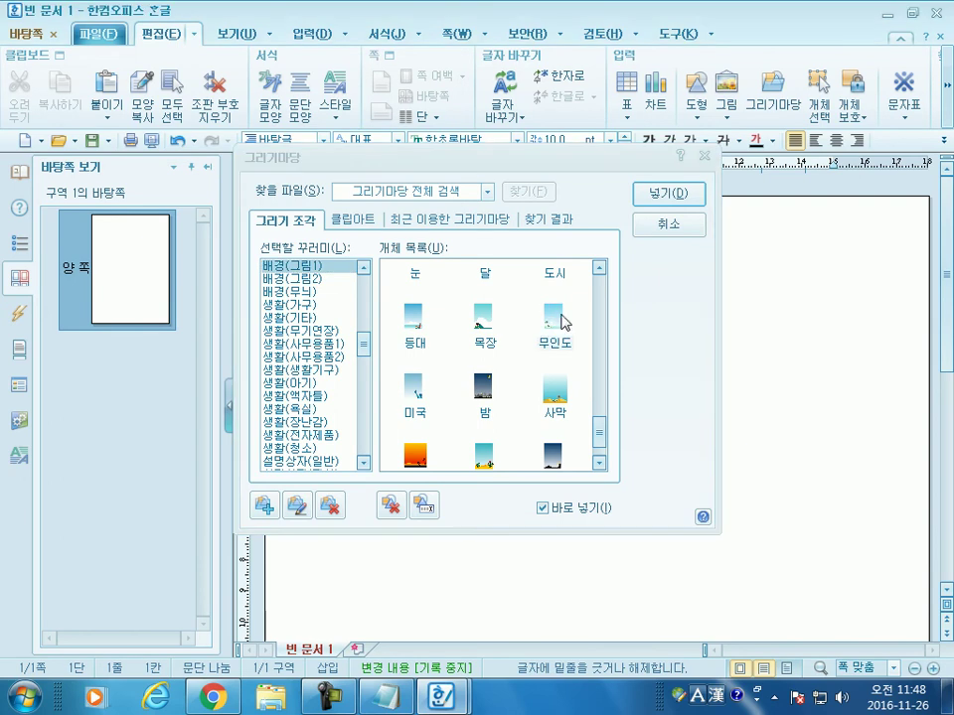
{"action": "left_click", "coordinate": [654, 202]}
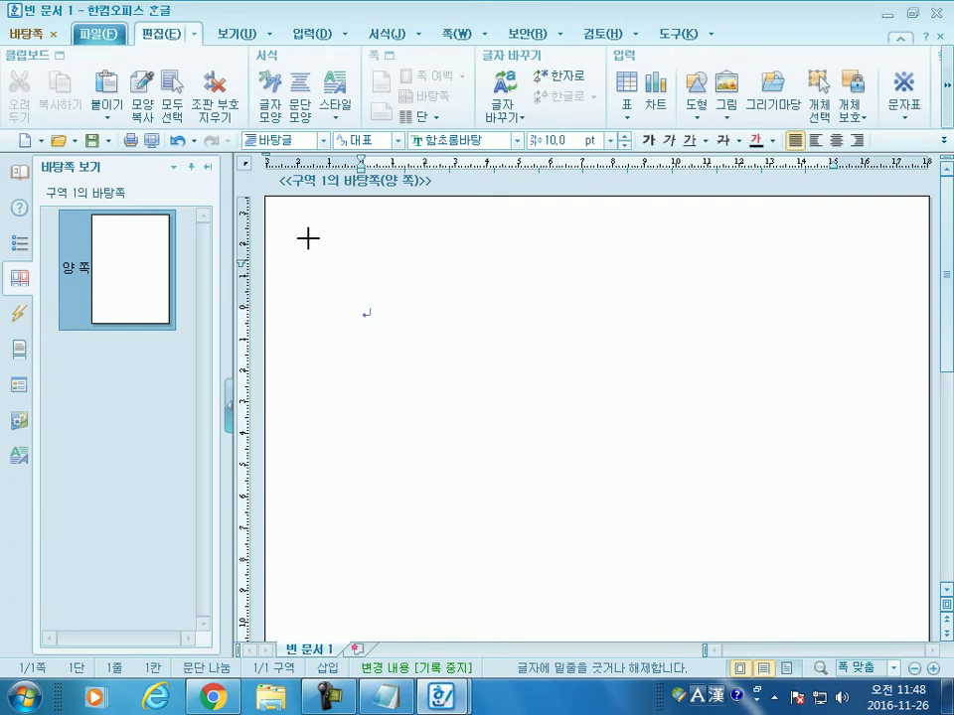
{"action": "left_click", "coordinate": [308, 238]}
{"action": "scroll", "coordinate": [635, 372], "scroll_direction": "down", "scroll_amount": 5}
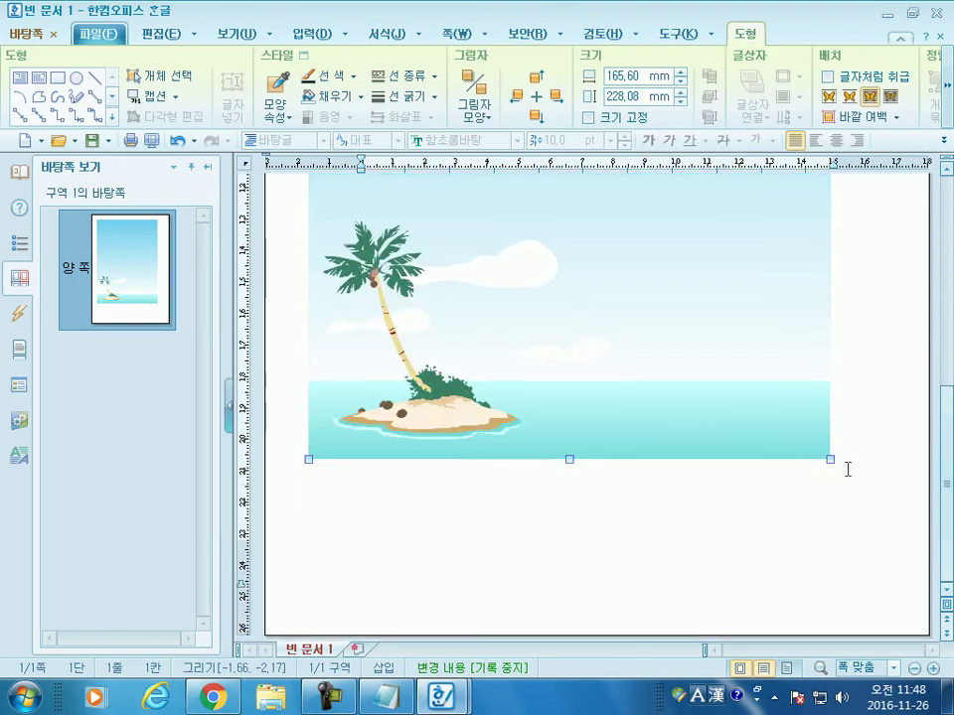
{"action": "left_click_drag", "start_coordinate": [831, 459], "coordinate": [886, 589]}
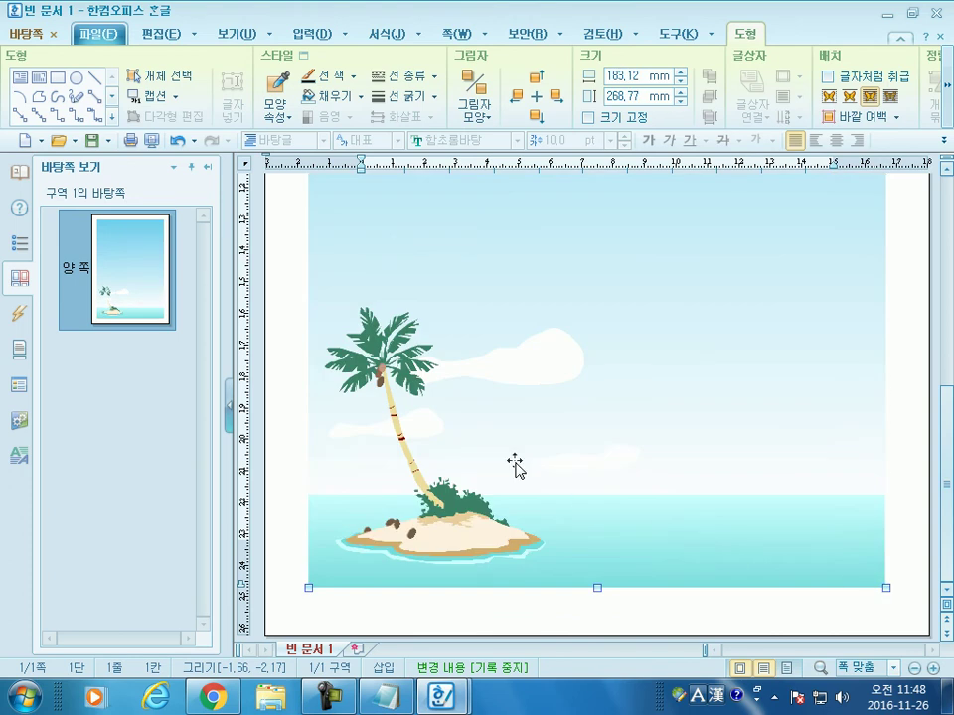
Step: Close master-page editing and return to the document
{"action": "scroll", "coordinate": [384, 385], "scroll_direction": "up", "scroll_amount": 10}
{"action": "scroll", "coordinate": [368, 324], "scroll_direction": "up", "scroll_amount": 2}
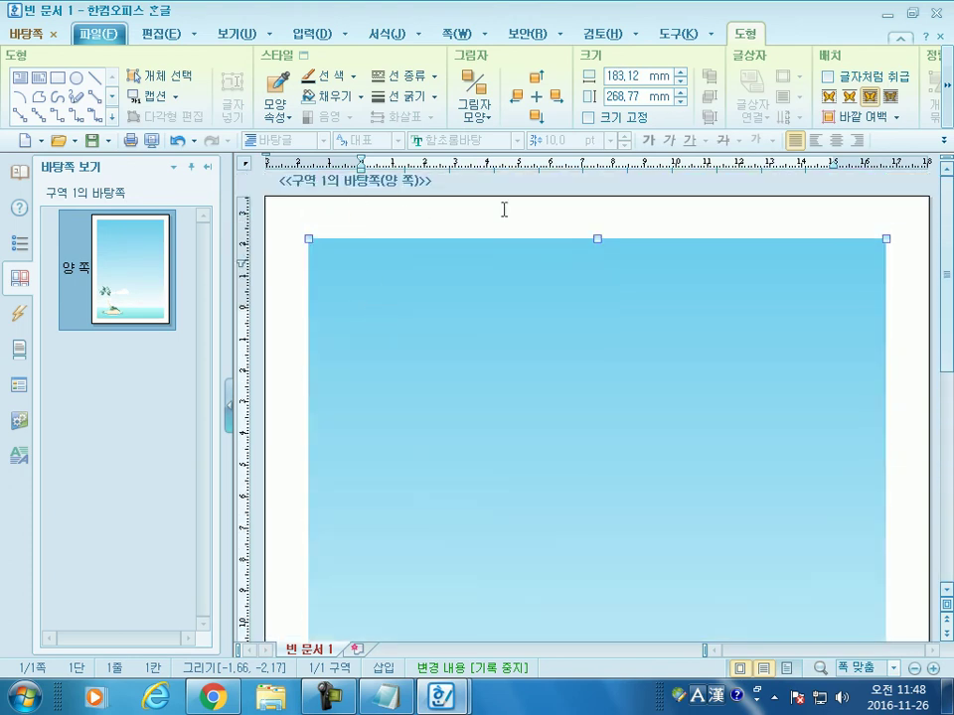
{"action": "scroll", "coordinate": [494, 419], "scroll_direction": "down", "scroll_amount": 10}
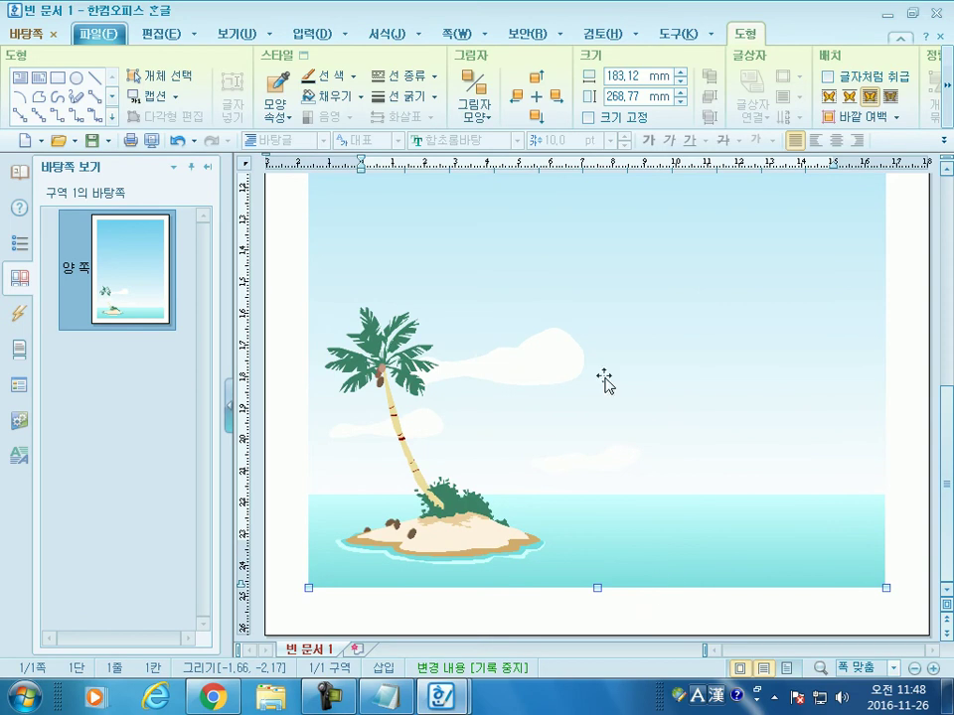
{"action": "left_click", "coordinate": [57, 34]}
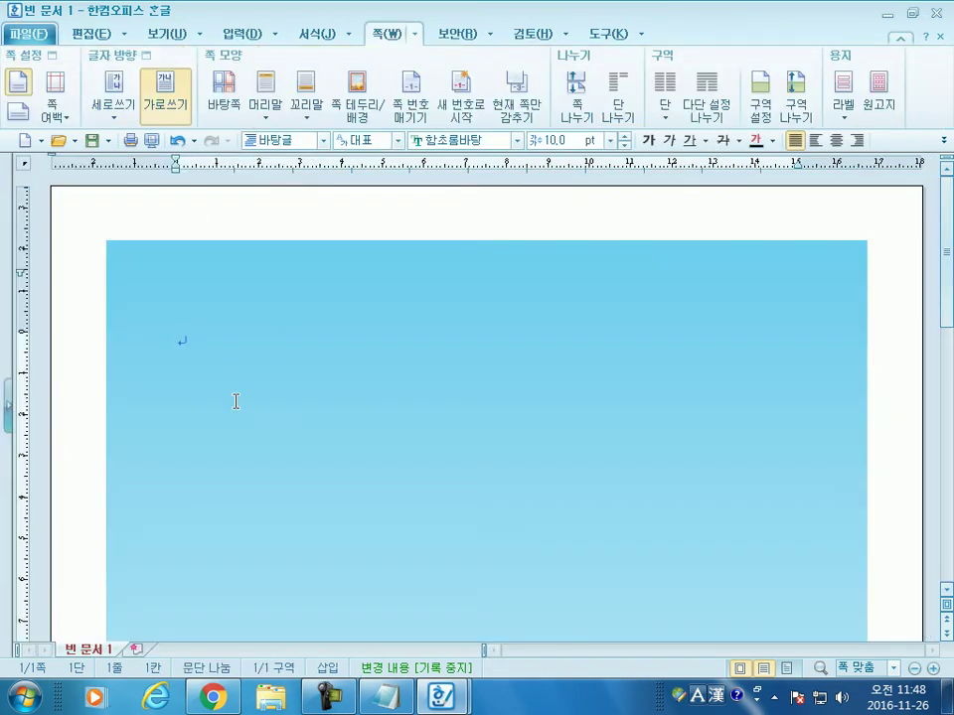
{"action": "scroll", "coordinate": [216, 408], "scroll_direction": "down", "scroll_amount": 8}
{"action": "scroll", "coordinate": [221, 400], "scroll_direction": "up", "scroll_amount": 7}
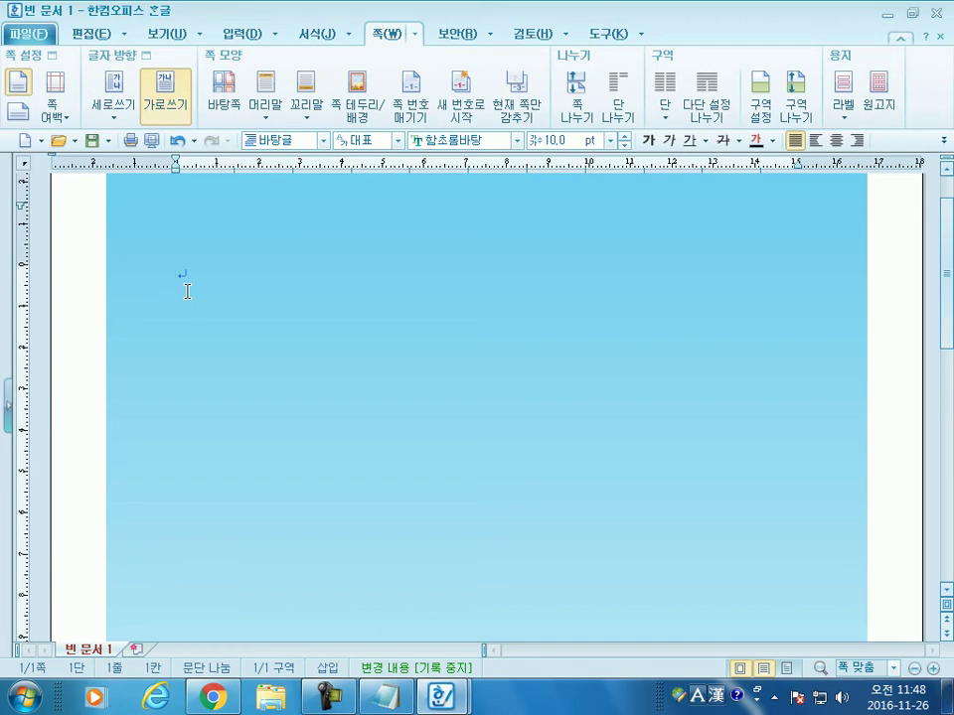
{"action": "scroll", "coordinate": [187, 291], "scroll_direction": "up", "scroll_amount": 1}
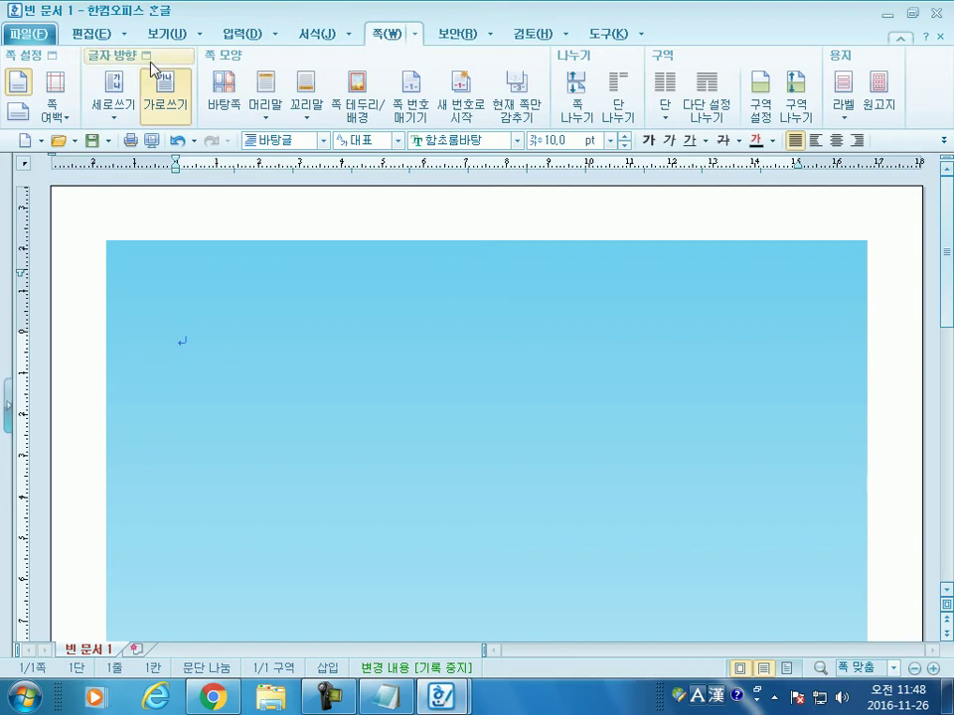
Step: Reopen the master page and stretch the island picture to 210.88 × 297.42 mm, covering the page
{"action": "left_click", "coordinate": [224, 87]}
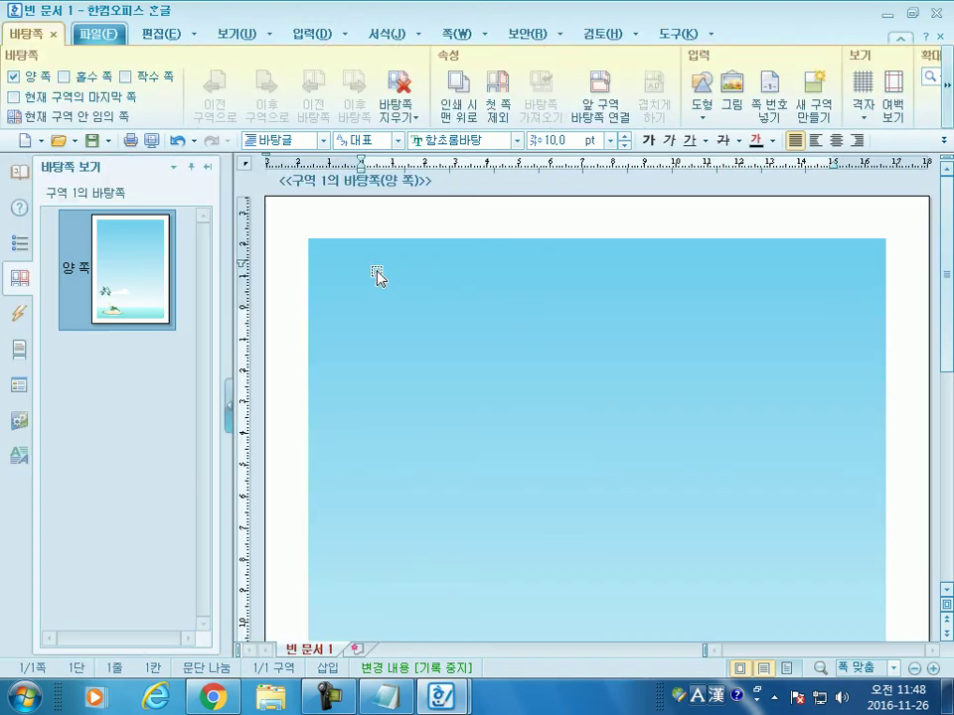
{"action": "left_click", "coordinate": [416, 281]}
{"action": "left_click_drag", "start_coordinate": [308, 238], "coordinate": [265, 196]}
{"action": "scroll", "coordinate": [762, 539], "scroll_direction": "down", "scroll_amount": 6}
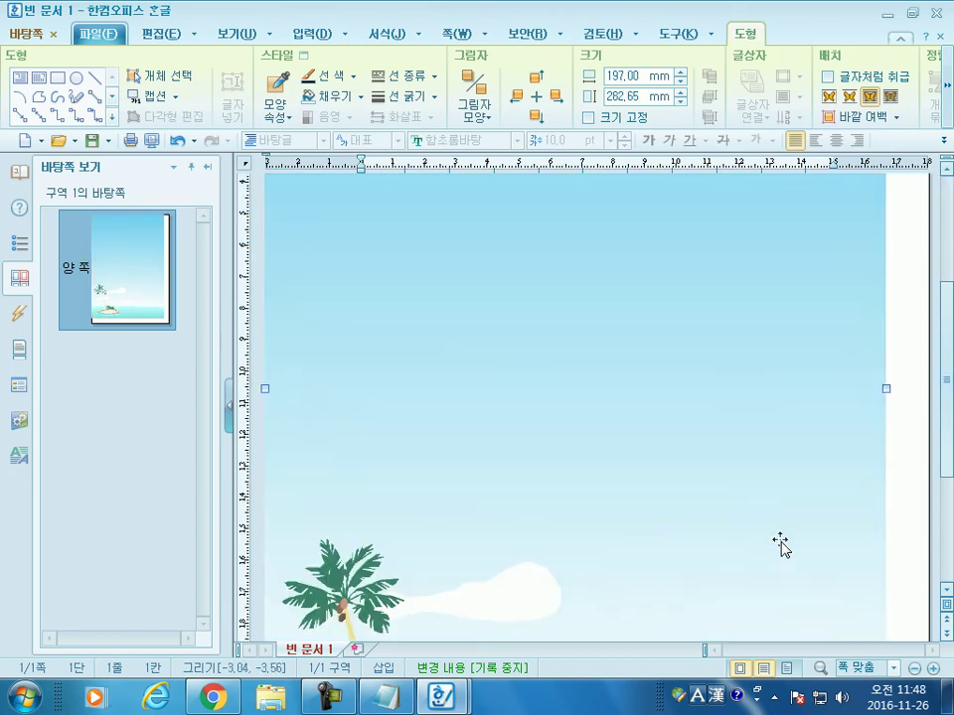
{"action": "left_click_drag", "start_coordinate": [907, 618], "coordinate": [929, 633]}
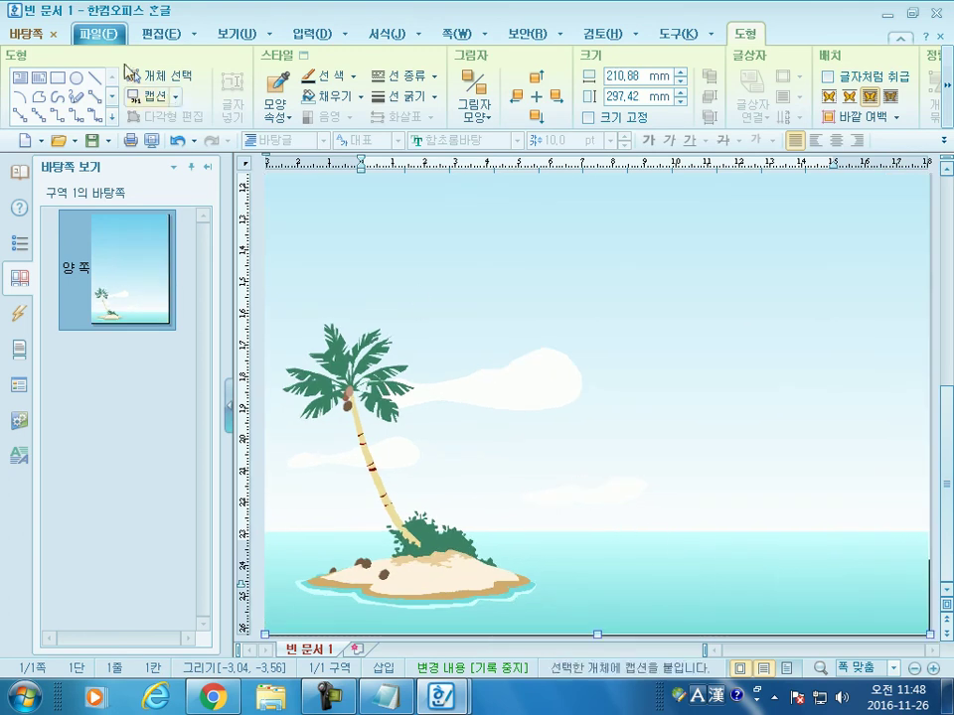
Step: Close the master page and scroll through 빈 문서 1 to check the edge-to-edge island background
{"action": "left_click", "coordinate": [54, 34]}
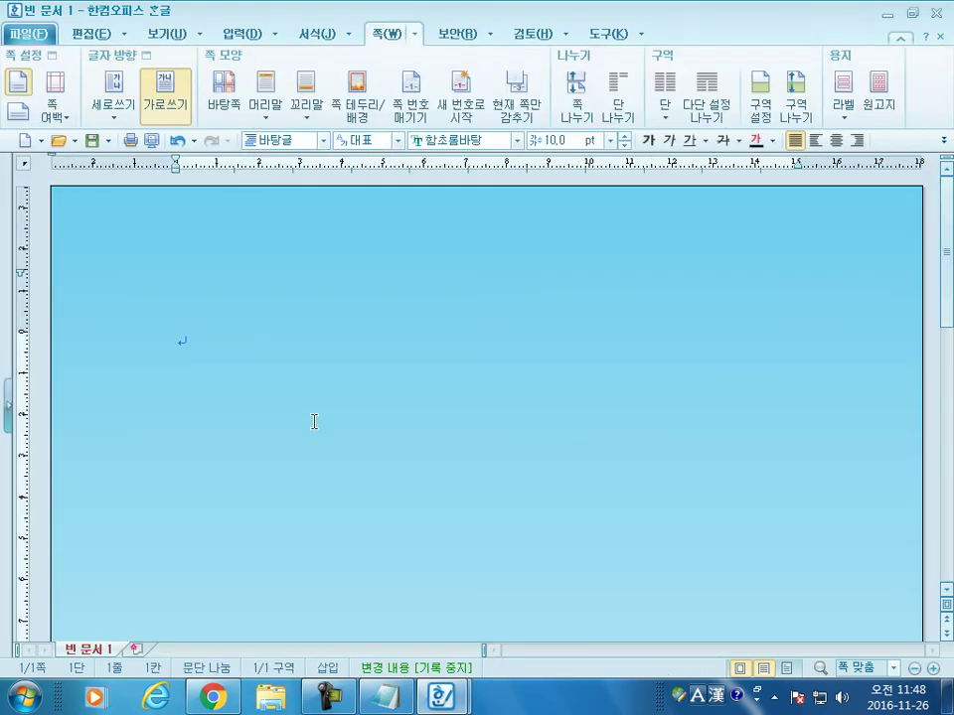
{"action": "scroll", "coordinate": [358, 413], "scroll_direction": "down", "scroll_amount": 10}
{"action": "scroll", "coordinate": [518, 445], "scroll_direction": "up", "scroll_amount": 5}
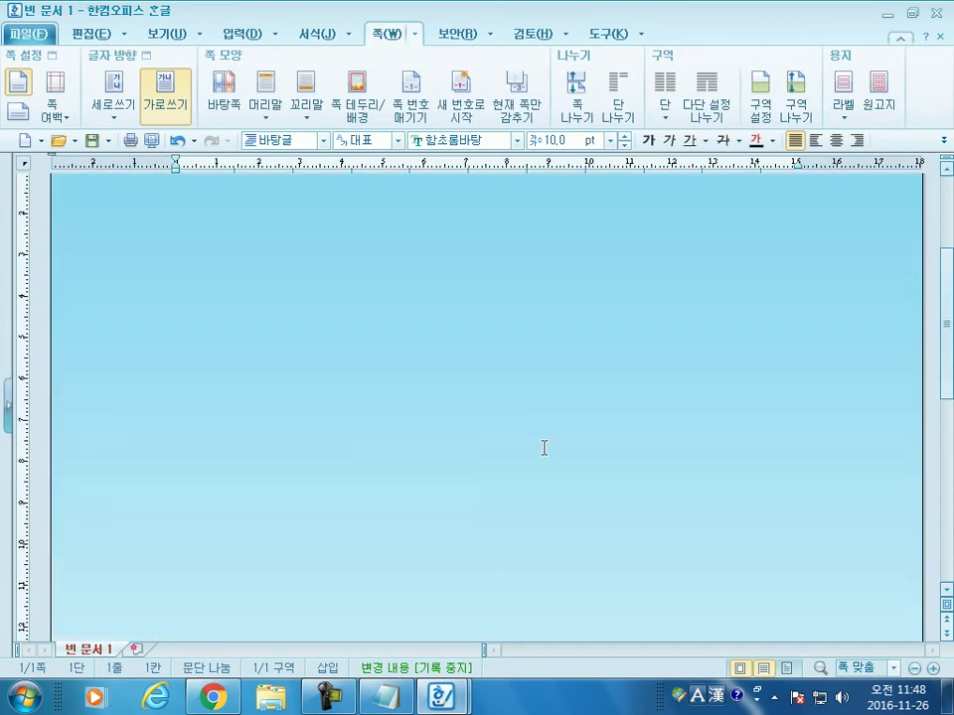
{"action": "scroll", "coordinate": [312, 350], "scroll_direction": "up", "scroll_amount": 5}
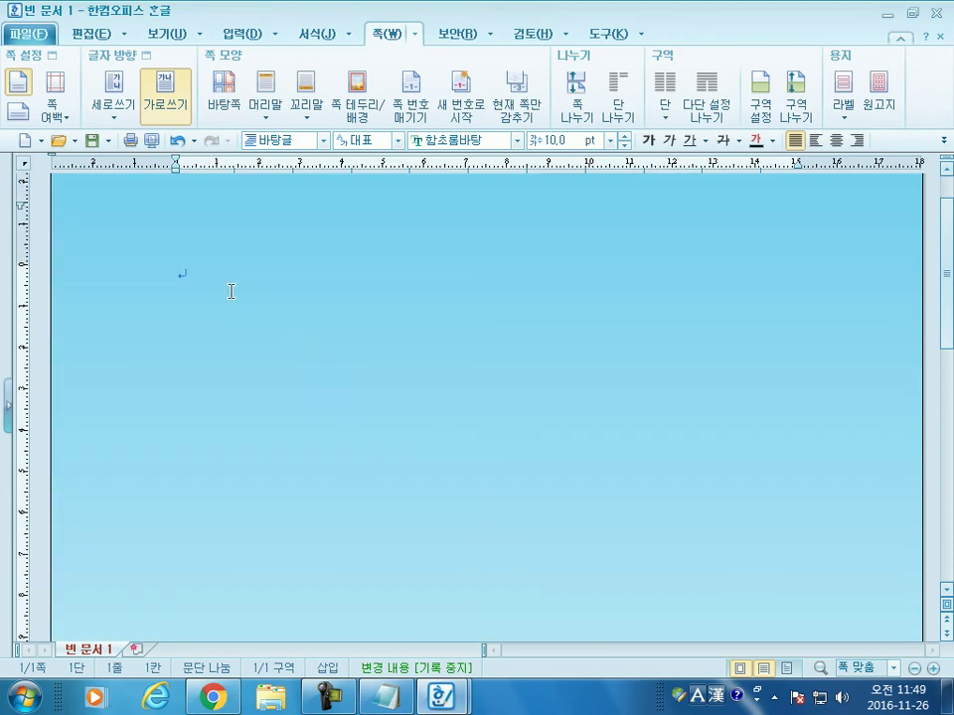
{"action": "scroll", "coordinate": [283, 307], "scroll_direction": "down", "scroll_amount": 3}
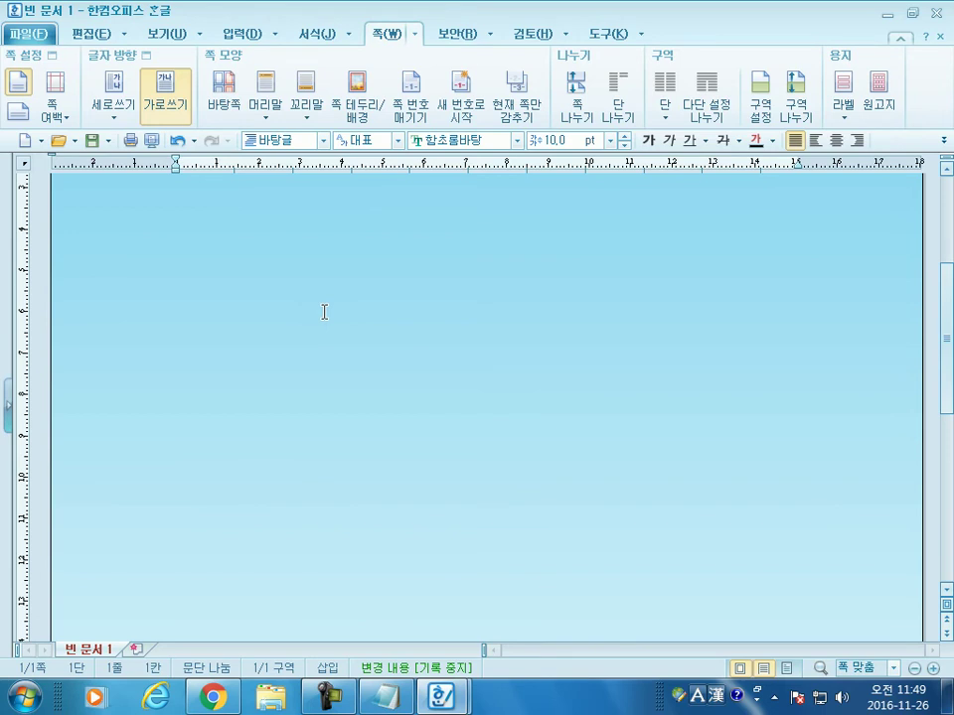
{"action": "scroll", "coordinate": [324, 312], "scroll_direction": "down", "scroll_amount": 7}
{"action": "scroll", "coordinate": [294, 313], "scroll_direction": "up", "scroll_amount": 10}
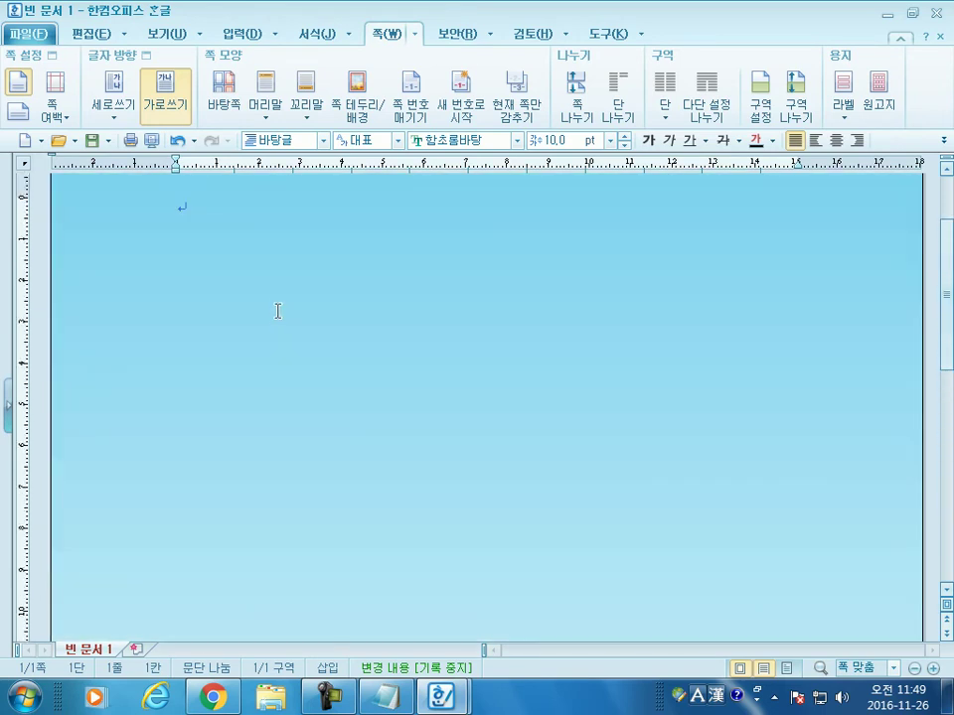
{"action": "scroll", "coordinate": [328, 349], "scroll_direction": "down", "scroll_amount": 5}
{"action": "scroll", "coordinate": [339, 370], "scroll_direction": "down", "scroll_amount": 3}
{"action": "scroll", "coordinate": [340, 378], "scroll_direction": "down", "scroll_amount": 2}
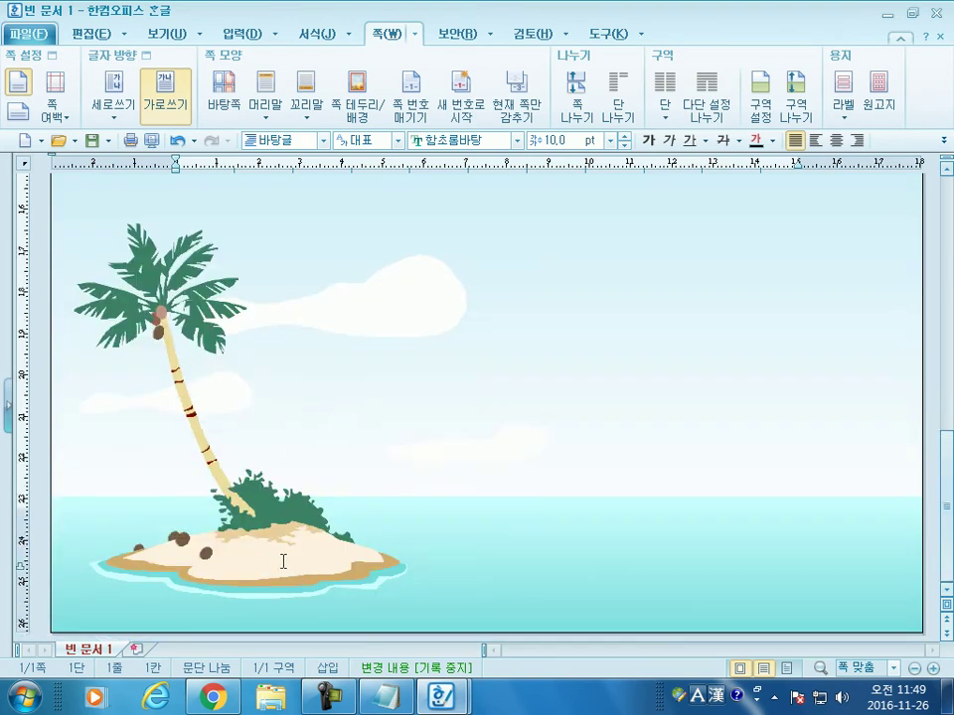
{"action": "scroll", "coordinate": [280, 453], "scroll_direction": "up", "scroll_amount": 10}
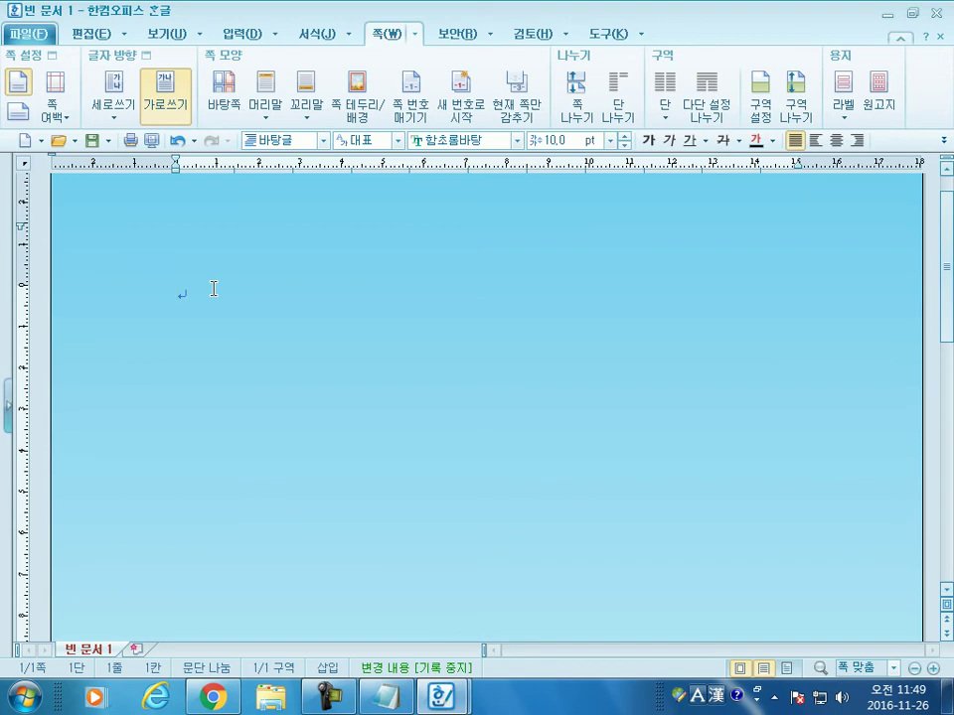
Step: At 32 pt, type '보고 싶은 친구에게' and '너는 그곳 무인도에서 뭘 하고 지내니?' on separate lines
{"action": "left_click", "coordinate": [611, 140]}
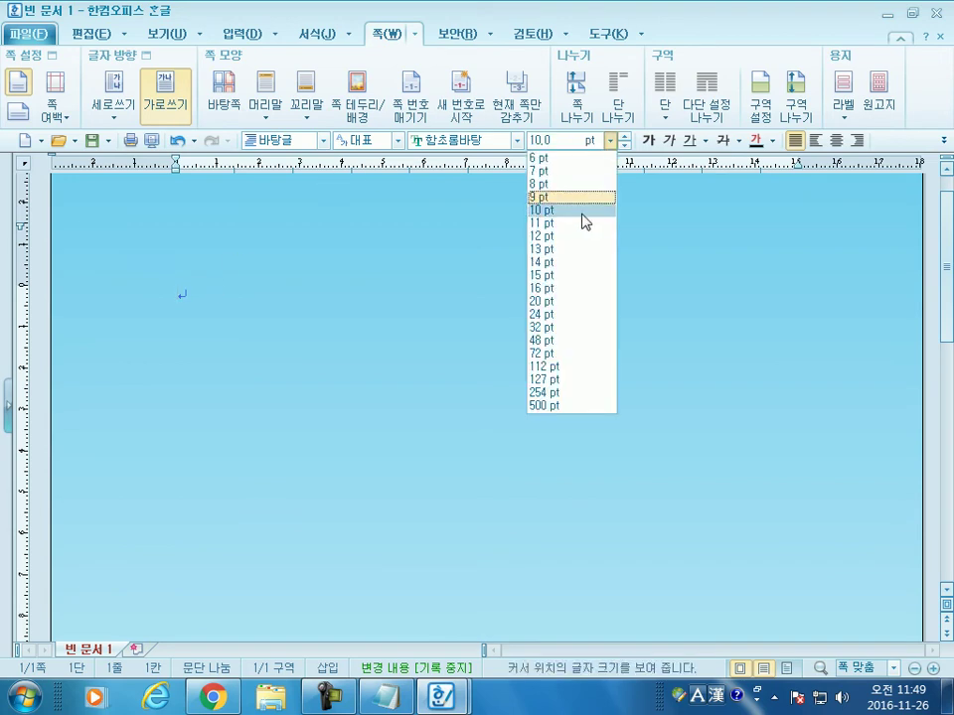
{"action": "left_click", "coordinate": [539, 327]}
{"action": "type", "text": "보고 싶은 ㅊ친구에게"}
{"action": "key", "text": "Return"}
{"action": "key", "text": "Return"}
{"action": "type", "text": "너는 그곳 무인도에서 뭘"}
{"action": "key", "text": "BackSpace"}
{"action": "type", "text": "하고 지내니?"}
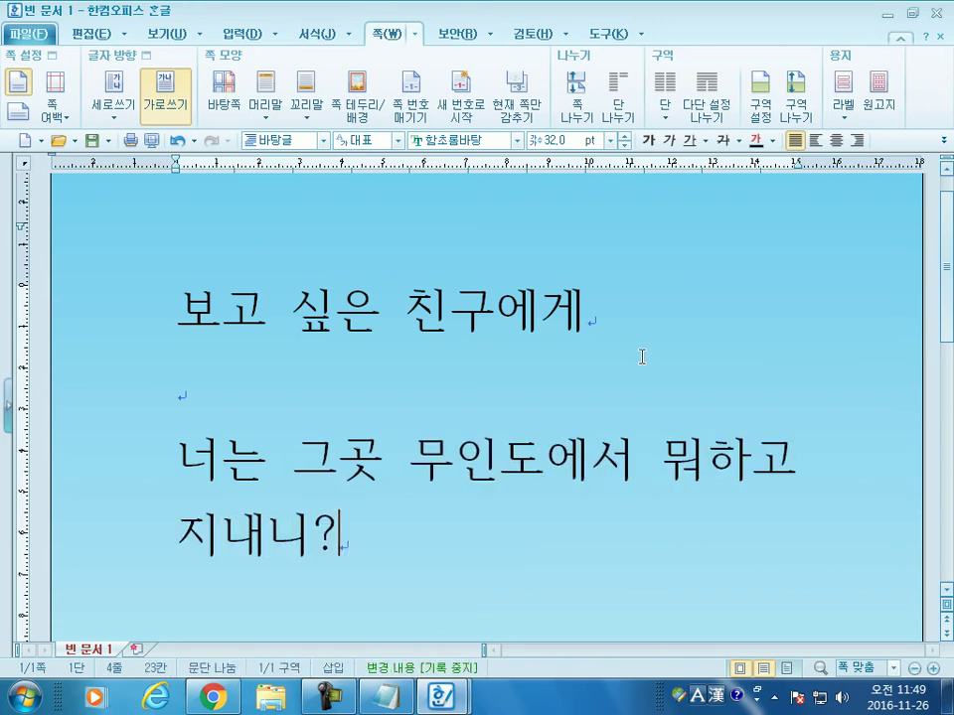
{"action": "key", "text": "Return"}
Step: Add the line '나는 오늘 촛불잔치에 간다.', fixing the typo, and start a new line
{"action": "type", "text": "나는 오늘 촛불키"}
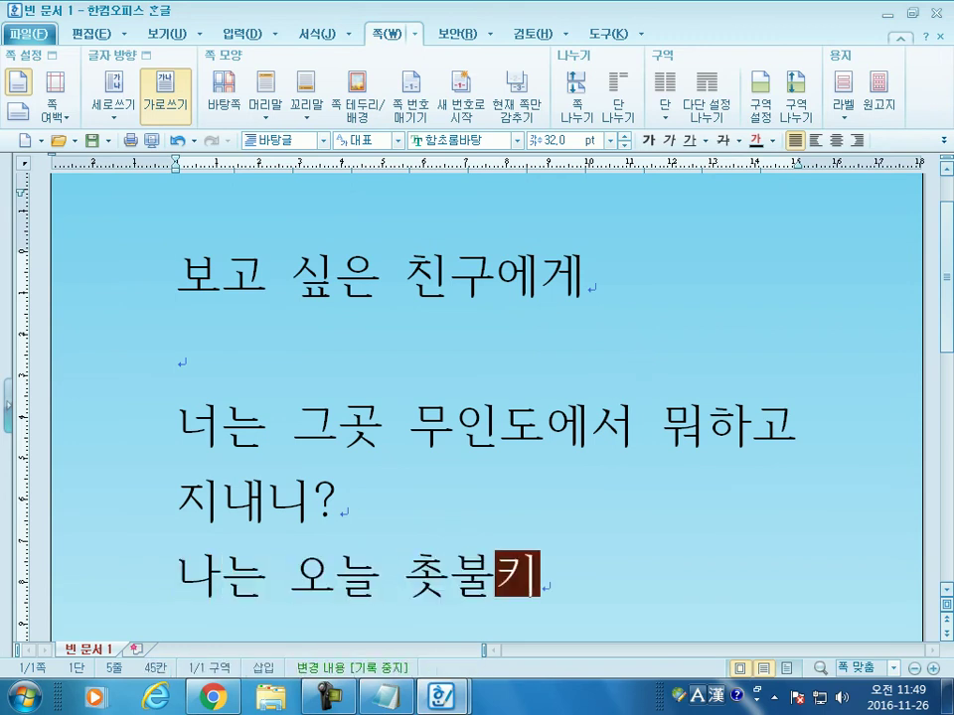
{"action": "key", "text": "BackSpace"}
{"action": "key", "text": "BackSpace"}
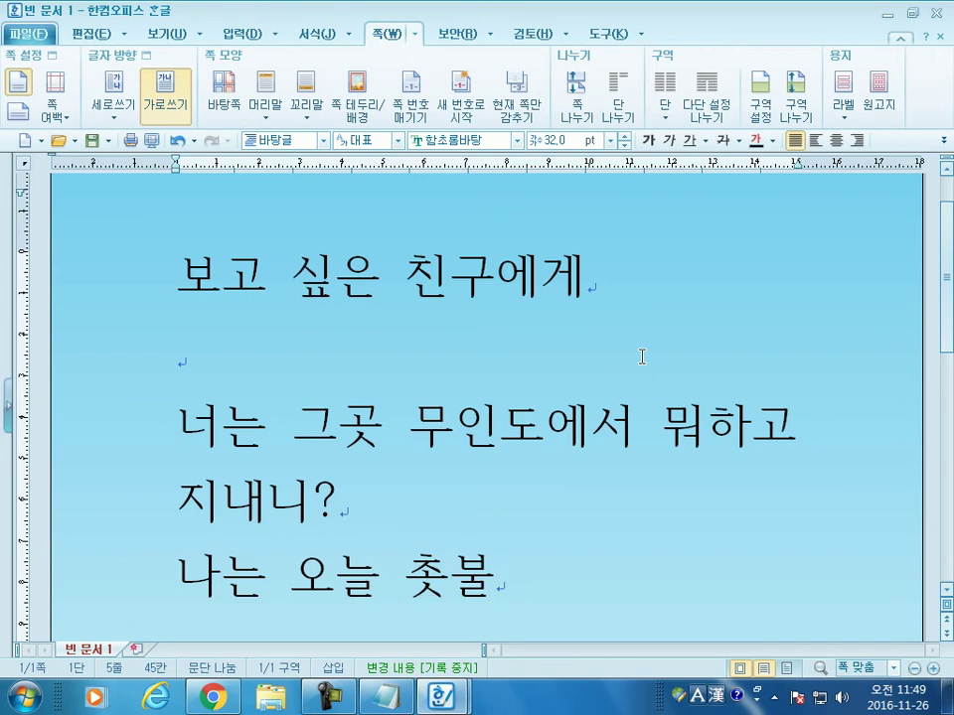
{"action": "type", "text": "잔"}
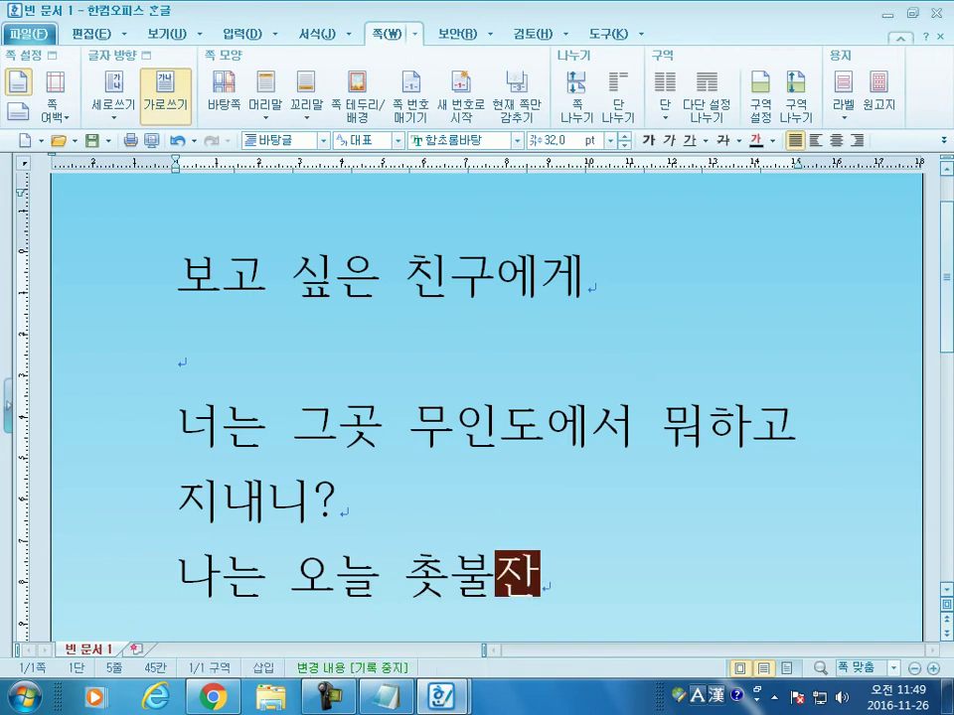
{"action": "type", "text": "치에 간다."}
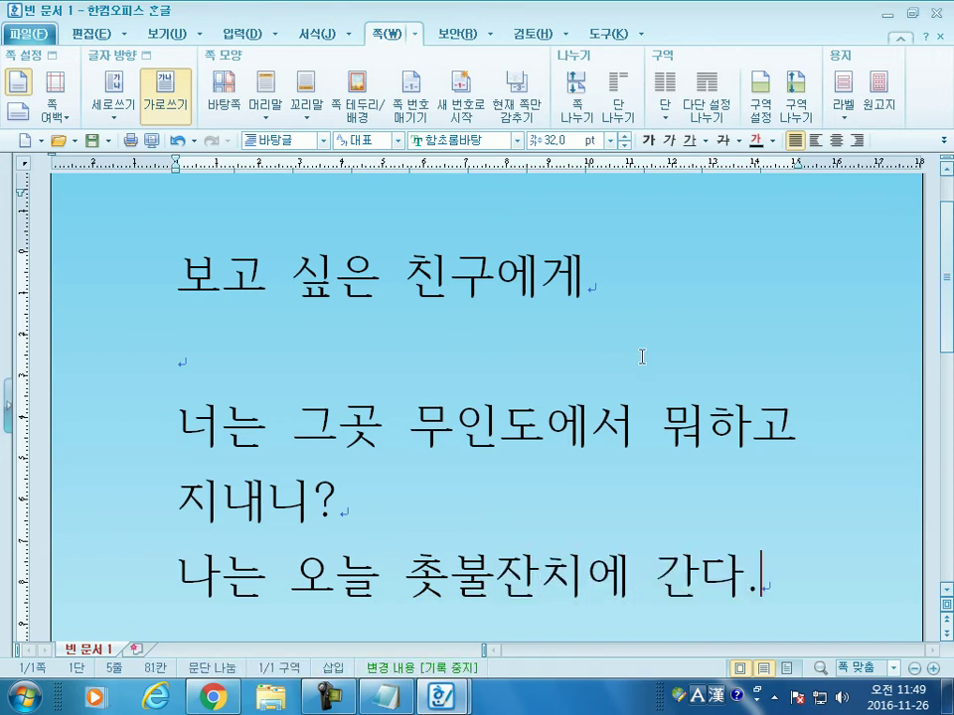
{"action": "key", "text": "Return"}
{"action": "scroll", "coordinate": [347, 410], "scroll_direction": "down", "scroll_amount": 3}
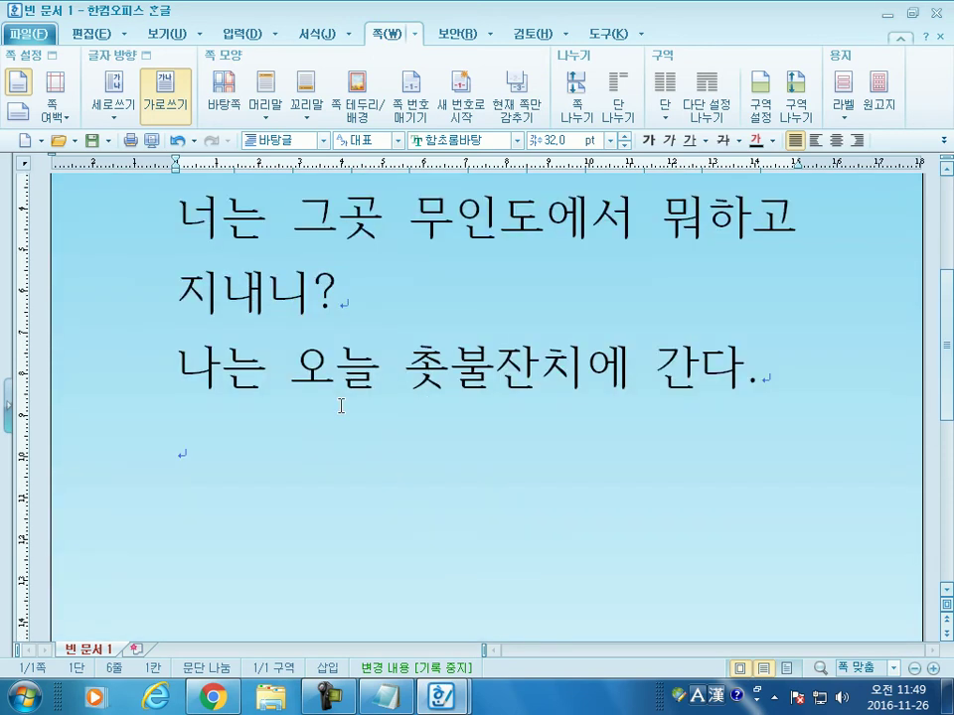
{"action": "scroll", "coordinate": [277, 291], "scroll_direction": "up", "scroll_amount": 4}
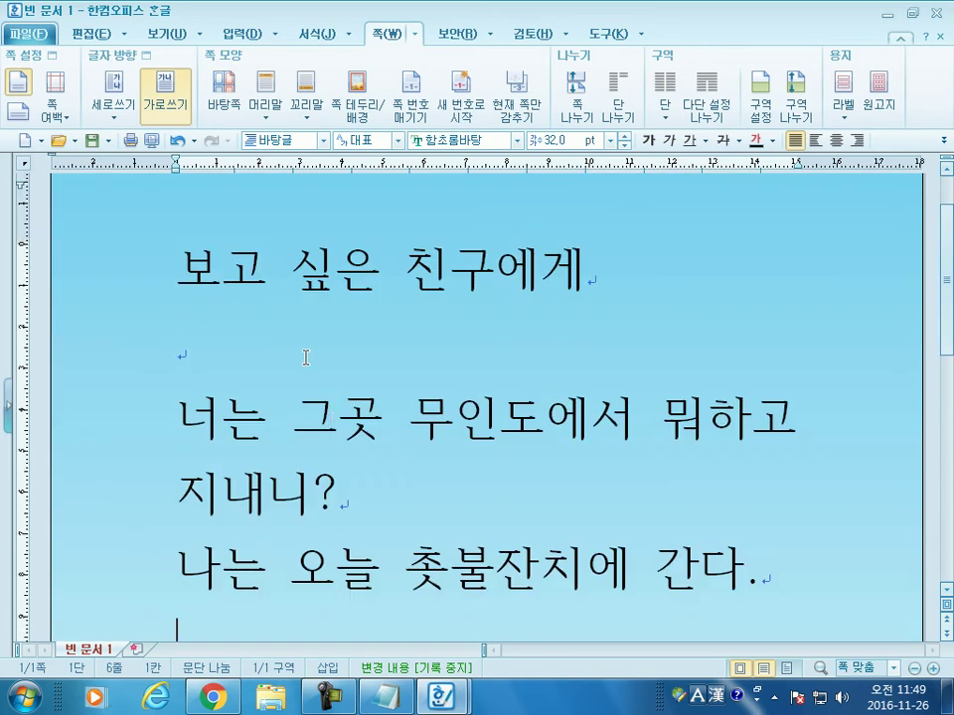
{"action": "scroll", "coordinate": [306, 357], "scroll_direction": "down", "scroll_amount": 15}
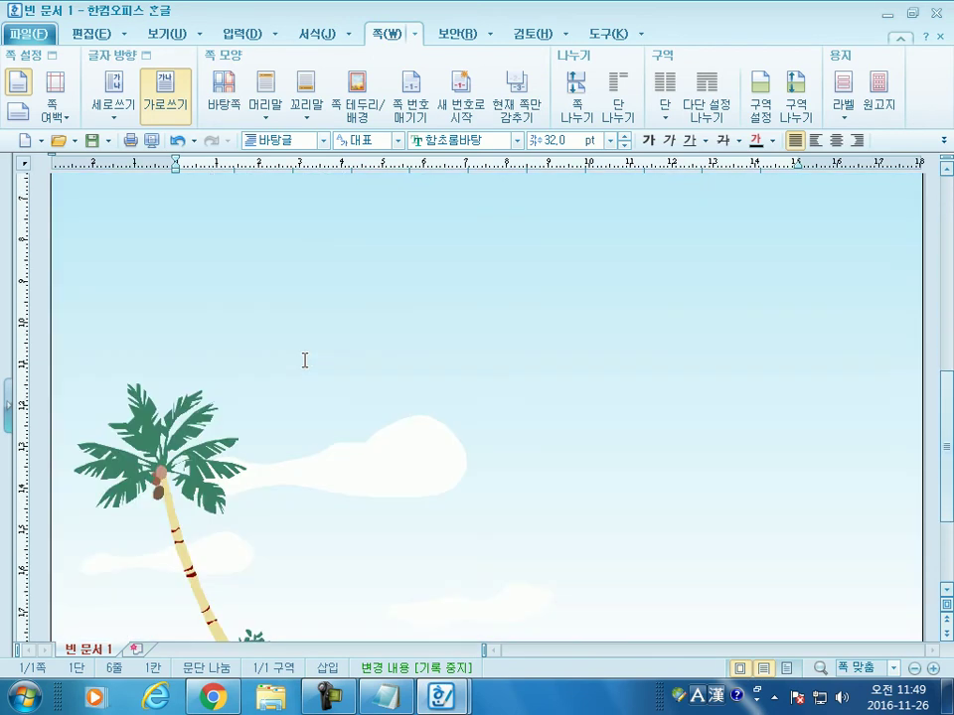
{"action": "scroll", "coordinate": [306, 358], "scroll_direction": "up", "scroll_amount": 15}
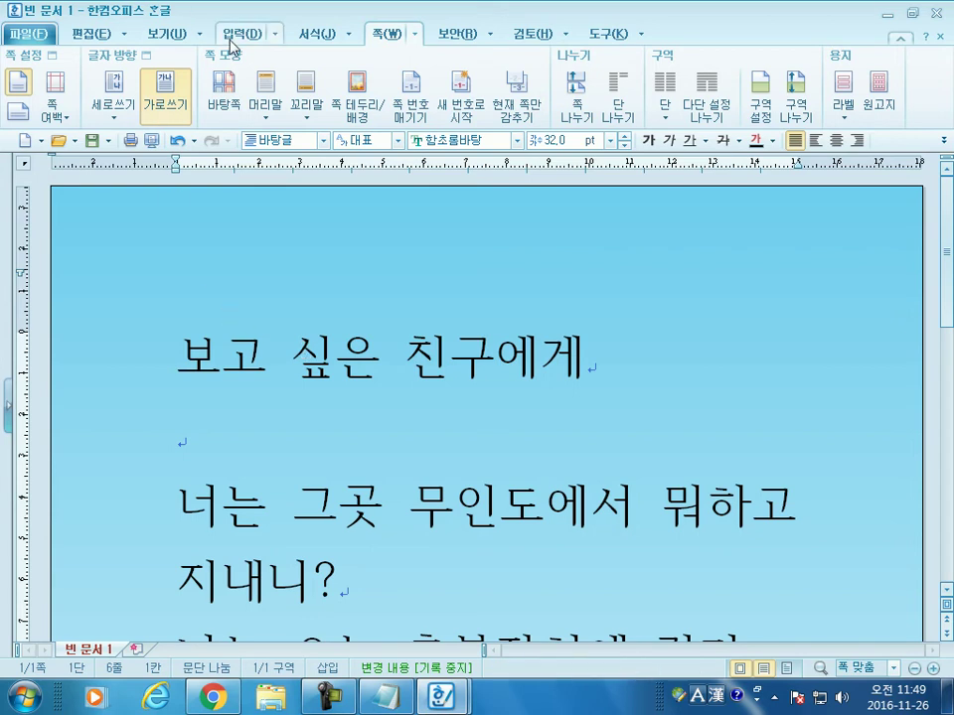
{"action": "left_click", "coordinate": [169, 41]}
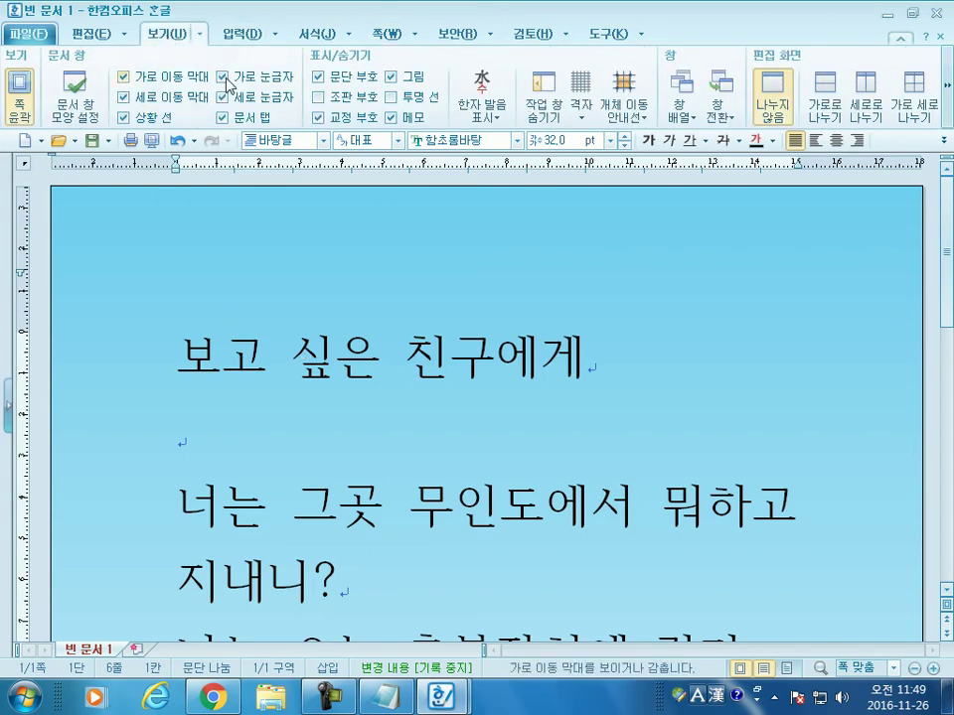
{"action": "left_click", "coordinate": [317, 97]}
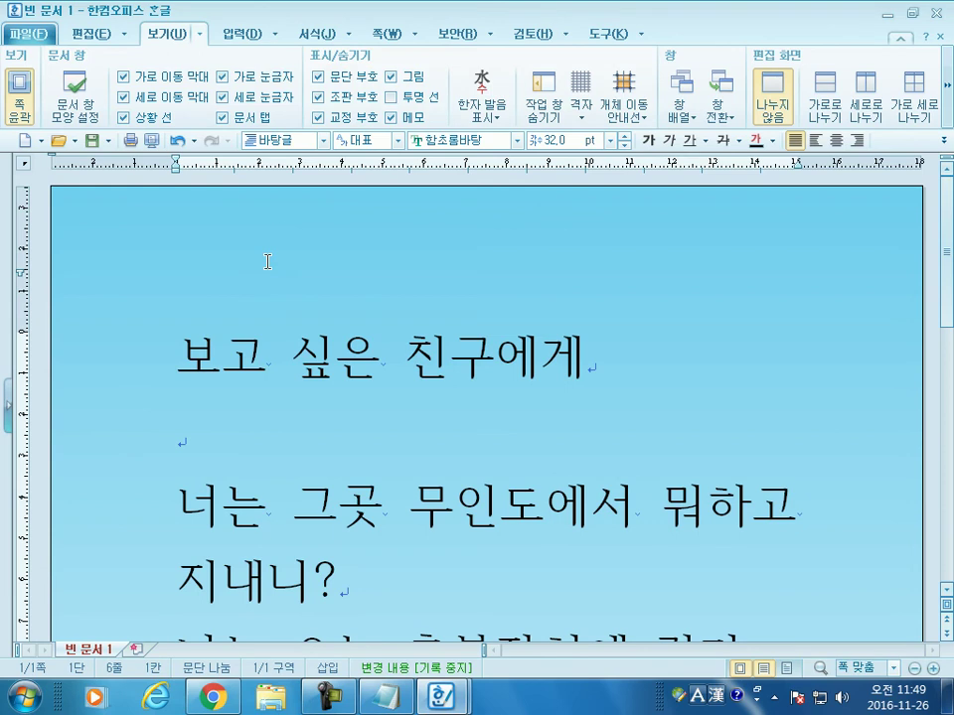
{"action": "left_click", "coordinate": [331, 100]}
{"action": "left_click", "coordinate": [378, 35]}
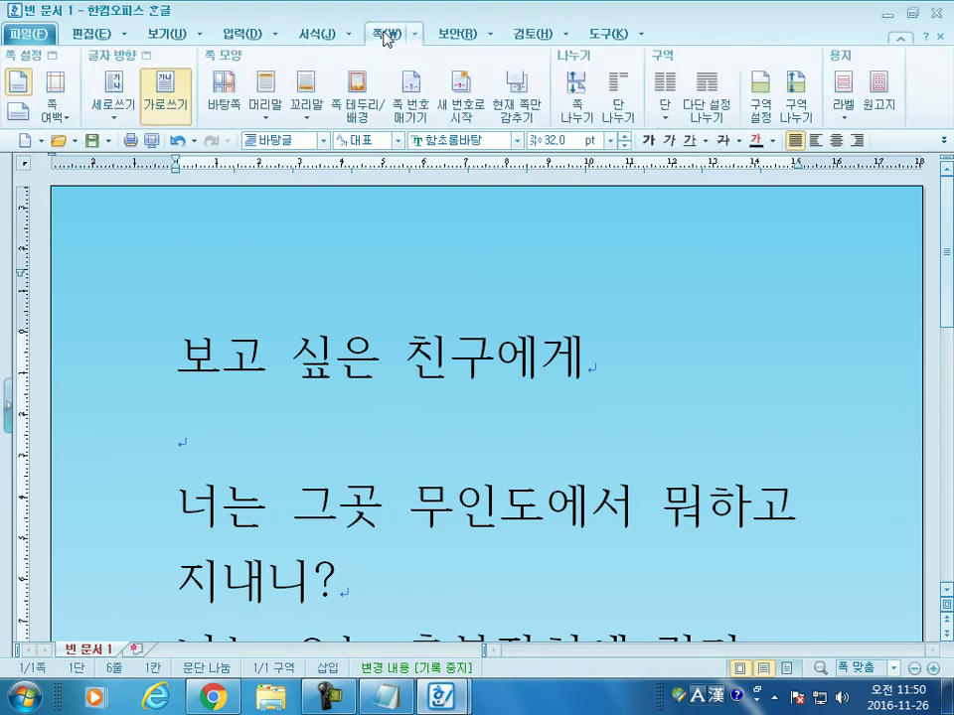
{"action": "left_click", "coordinate": [222, 93]}
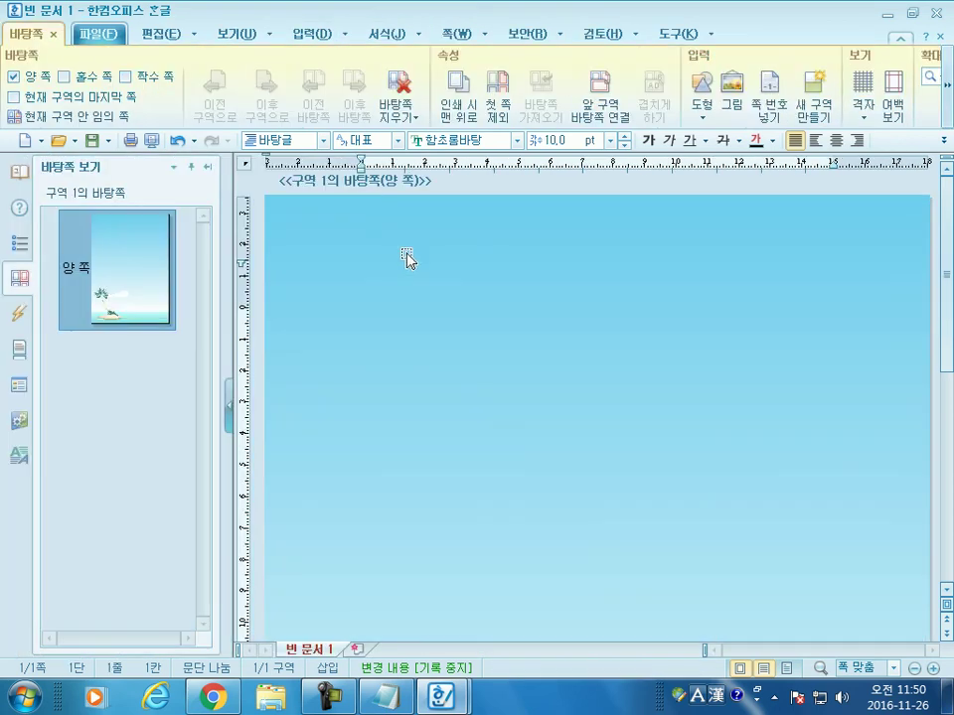
{"action": "left_click", "coordinate": [318, 224]}
{"action": "left_click", "coordinate": [228, 38]}
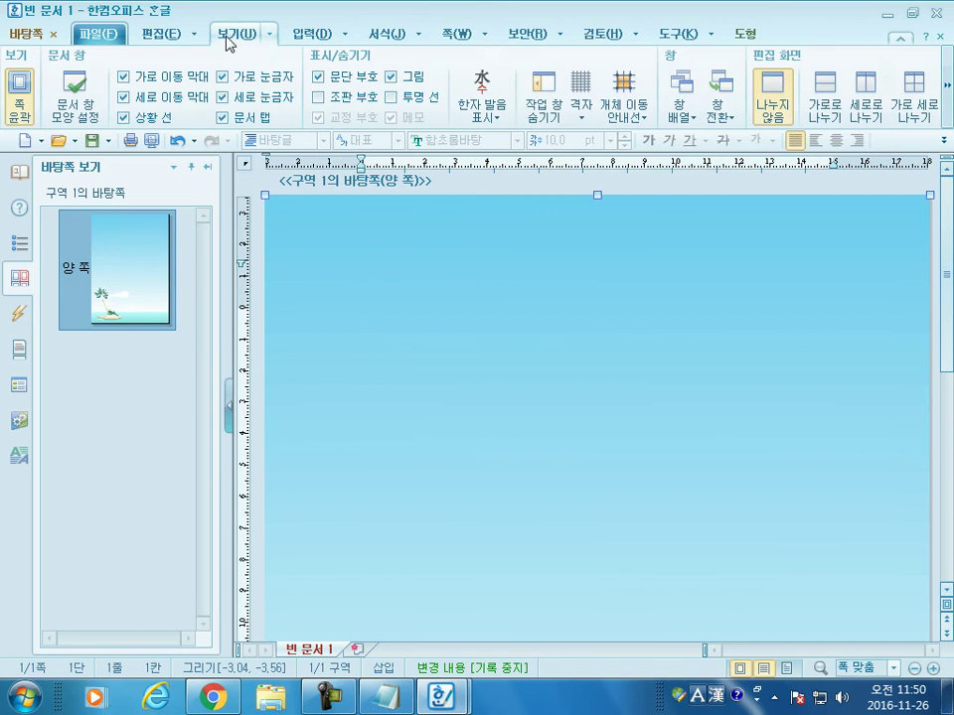
{"action": "left_click", "coordinate": [318, 98]}
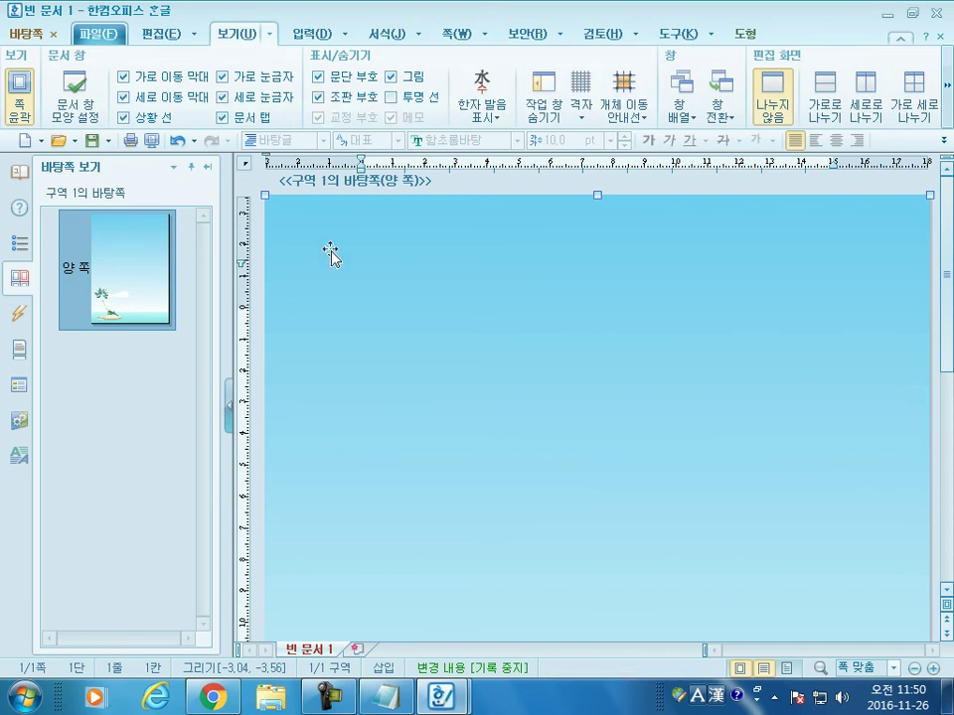
{"action": "left_click", "coordinate": [442, 197]}
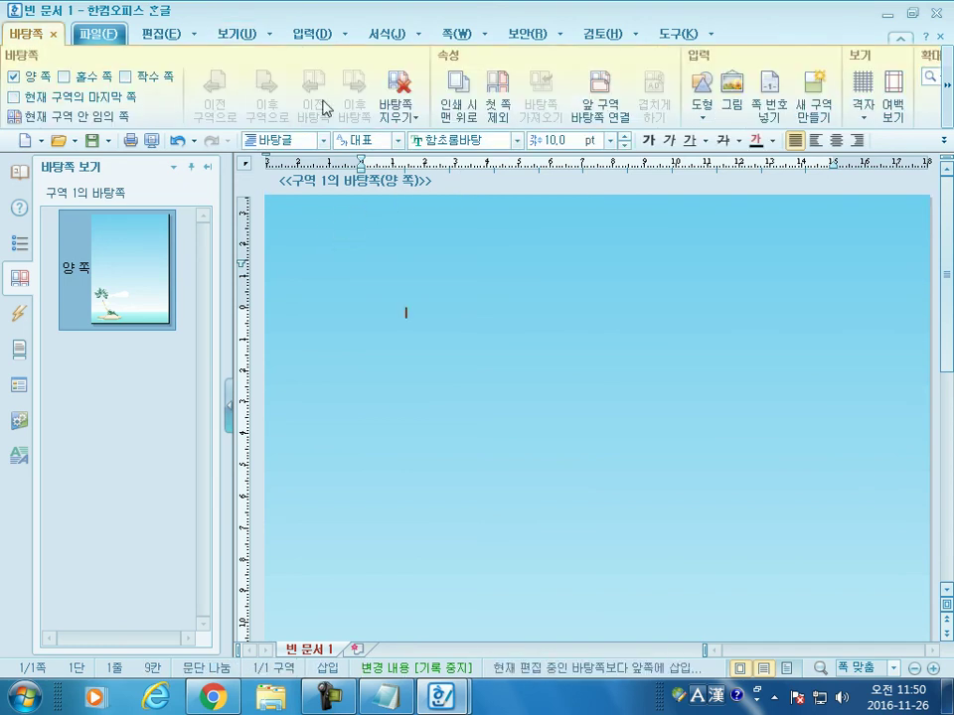
{"action": "left_click", "coordinate": [251, 34]}
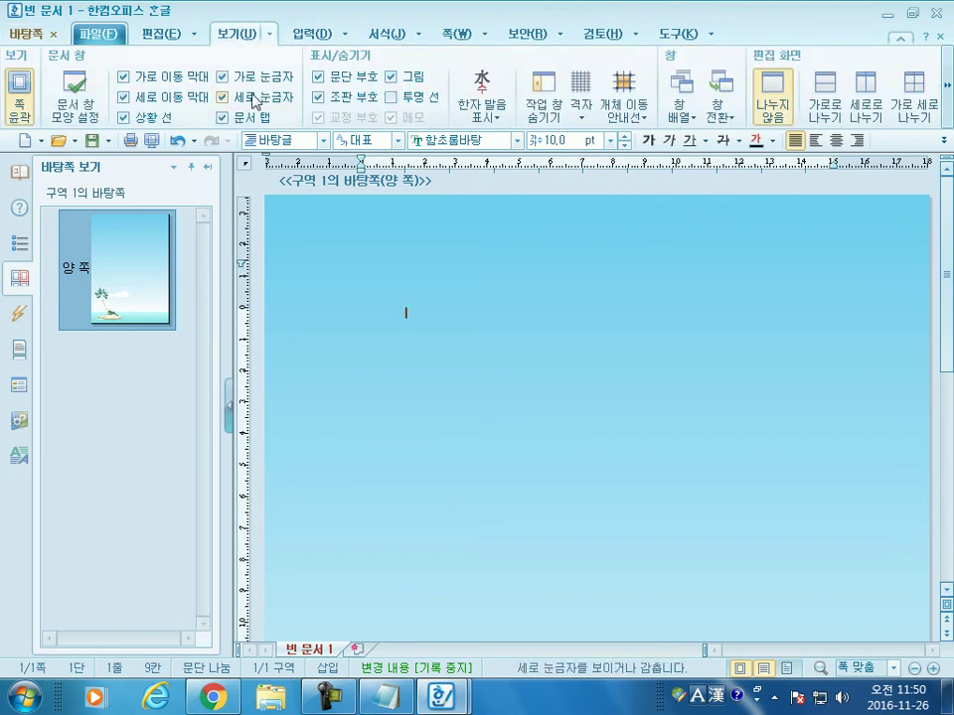
{"action": "left_click", "coordinate": [54, 34]}
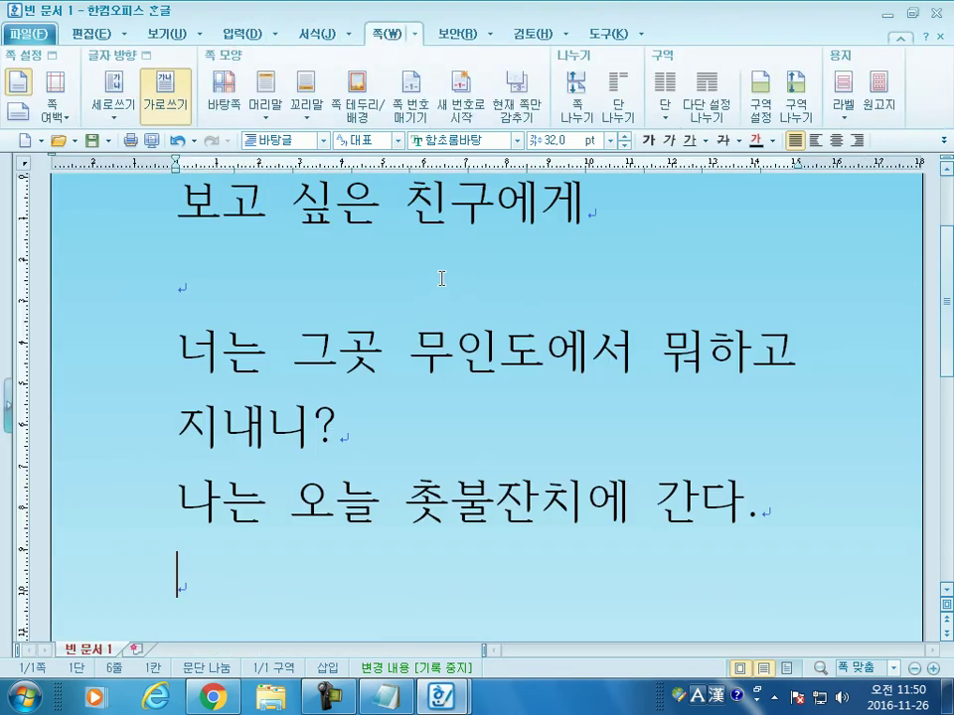
{"action": "scroll", "coordinate": [466, 305], "scroll_direction": "up", "scroll_amount": 2}
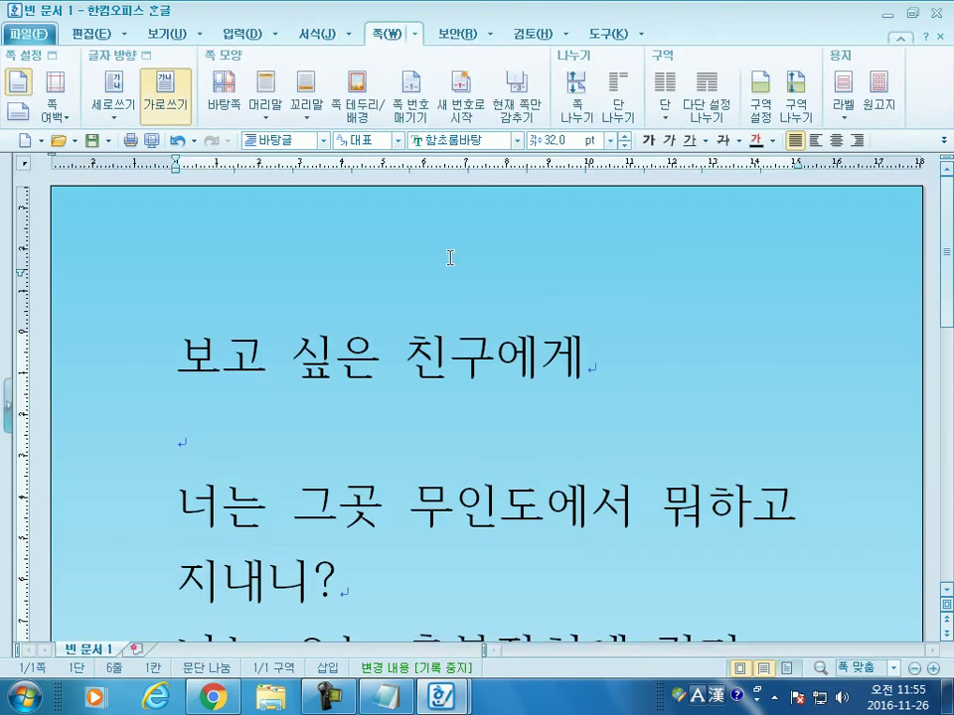
Step: Create a new document, 빈 문서 2, and draw the 겨울밤 winter-night clip art onto the page
{"action": "left_click", "coordinate": [25, 148]}
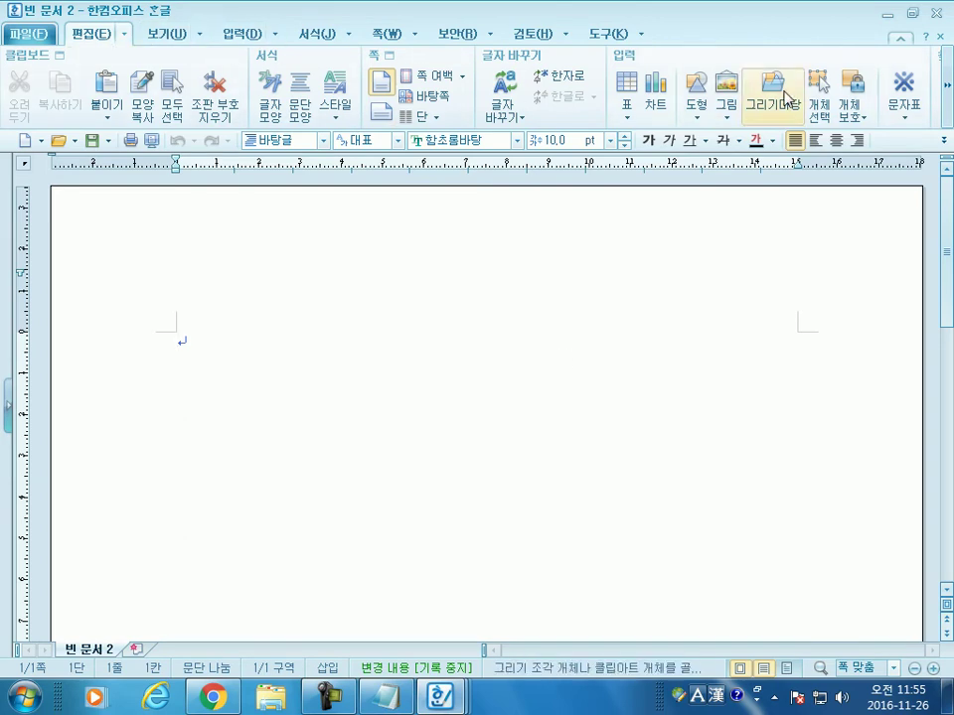
{"action": "left_click", "coordinate": [771, 90]}
{"action": "left_click", "coordinate": [553, 285]}
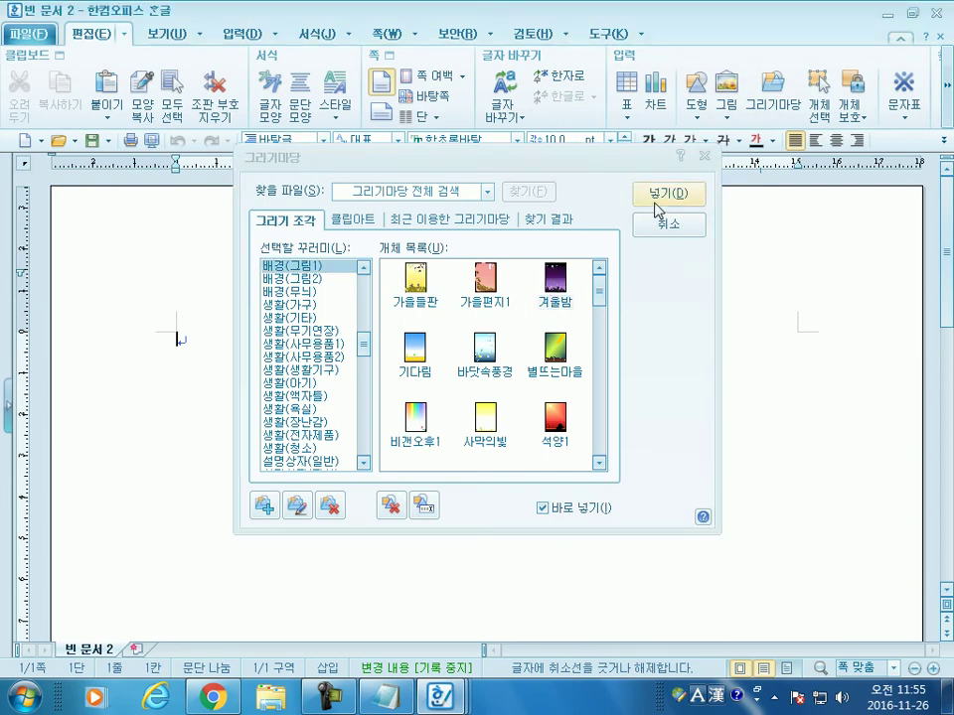
{"action": "left_click", "coordinate": [662, 195]}
{"action": "left_click_drag", "start_coordinate": [109, 247], "coordinate": [479, 477]}
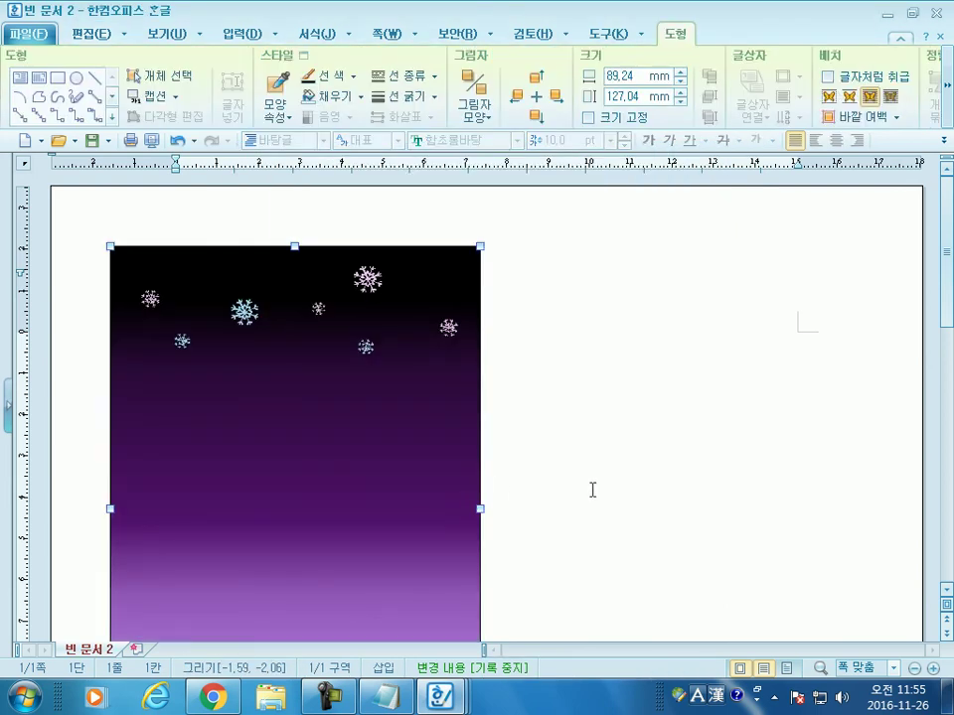
Step: Reselect the winter-night picture and delete it
{"action": "key", "text": "Escape"}
{"action": "left_click", "coordinate": [375, 399]}
{"action": "key", "text": "Delete"}
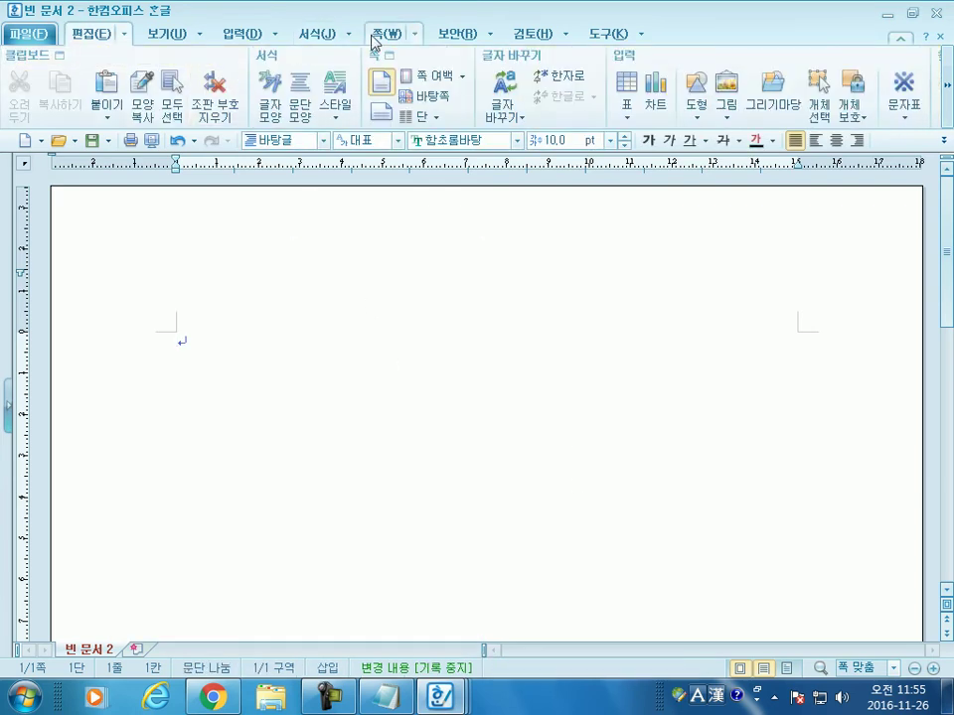
Step: Create a both-sides master page from 쪽 > 바탕쪽
{"action": "left_click", "coordinate": [391, 37]}
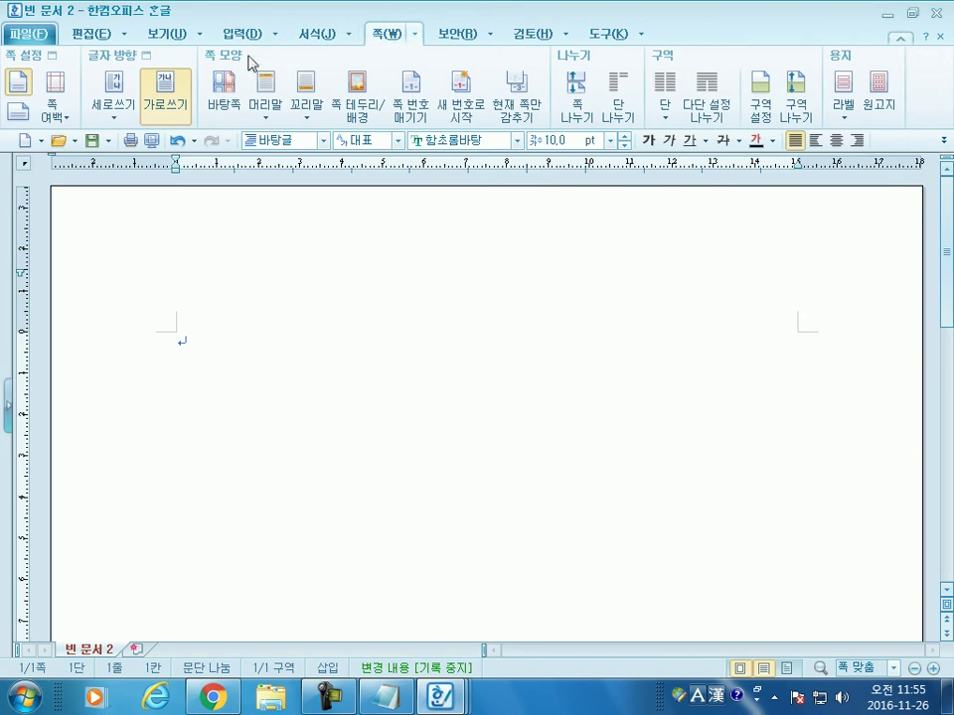
{"action": "left_click", "coordinate": [222, 83]}
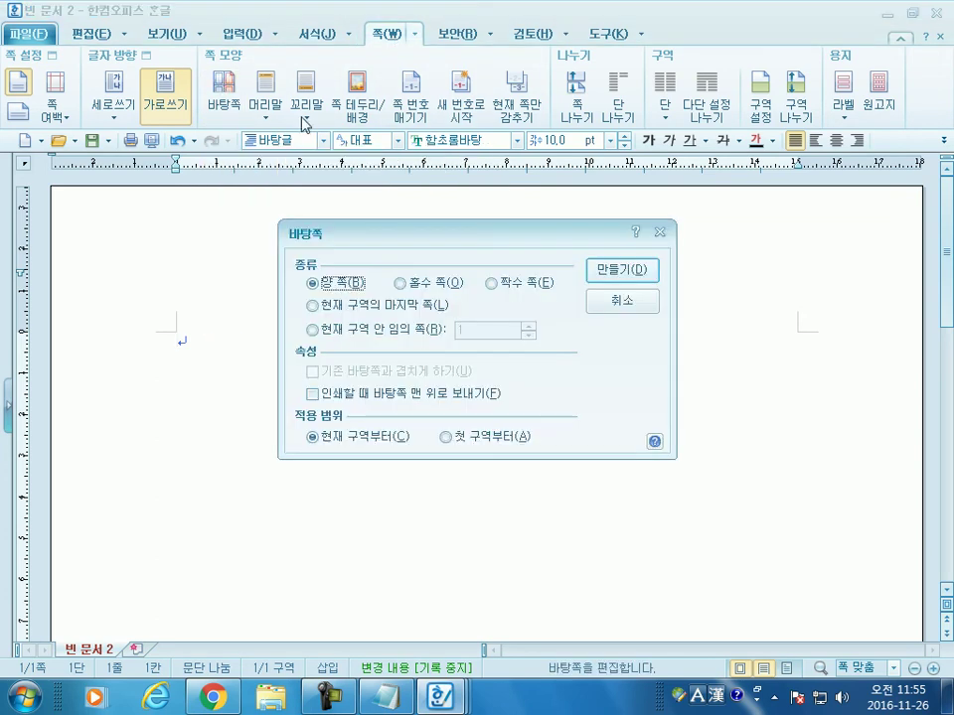
{"action": "left_click", "coordinate": [614, 270]}
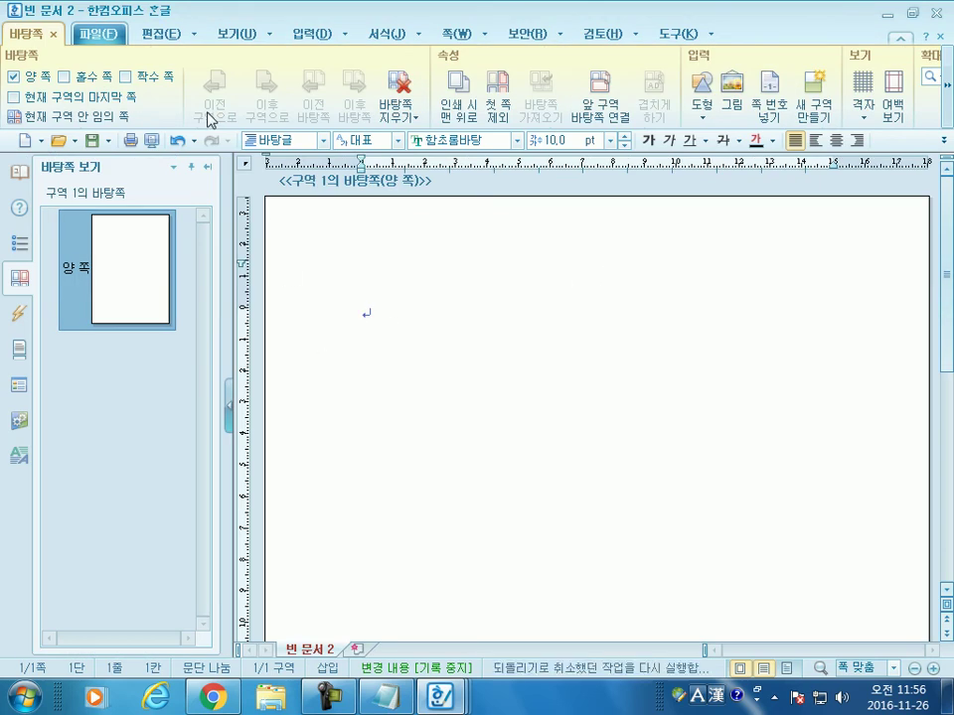
Step: Browse the 배경 categories in the 그리기마당 gallery and select the 미국 picture
{"action": "left_click", "coordinate": [159, 33]}
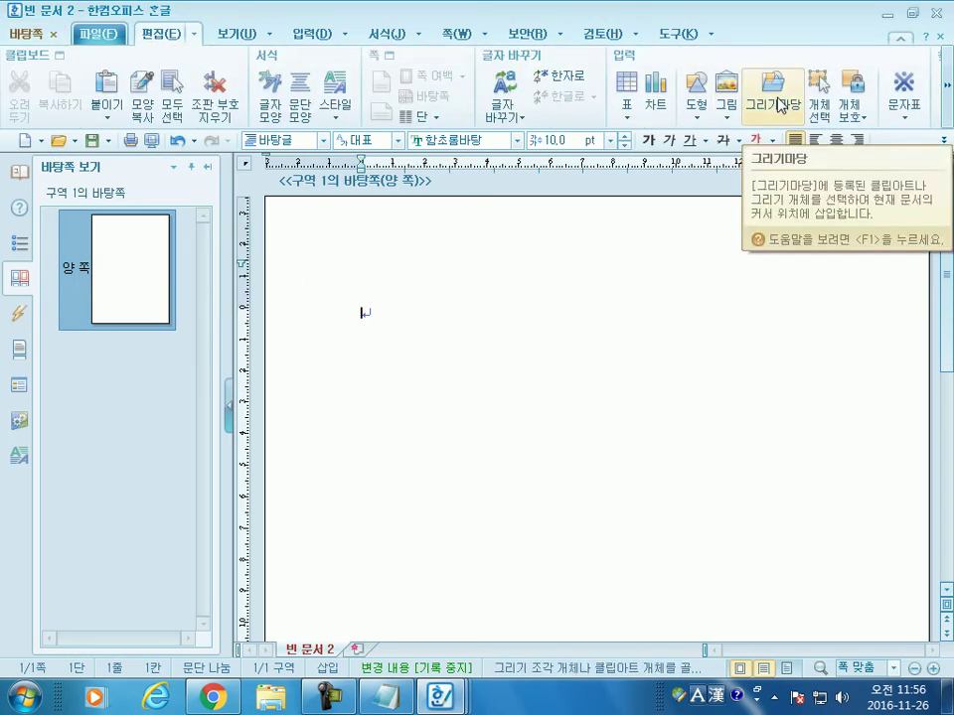
{"action": "left_click", "coordinate": [781, 105]}
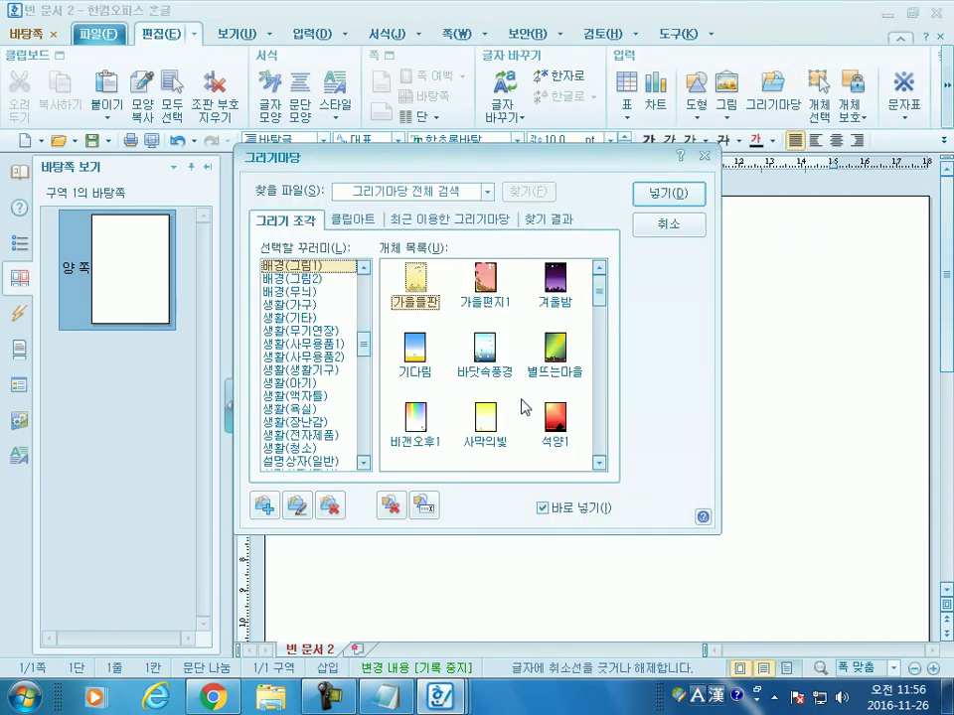
{"action": "left_click_drag", "start_coordinate": [599, 296], "coordinate": [600, 449]}
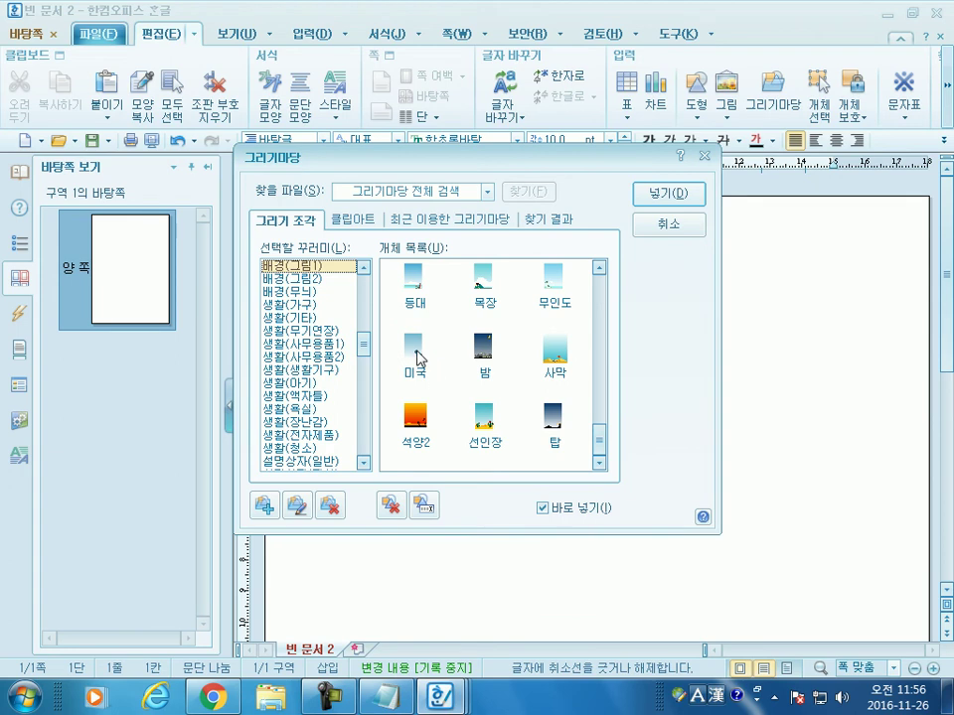
{"action": "left_click", "coordinate": [304, 280]}
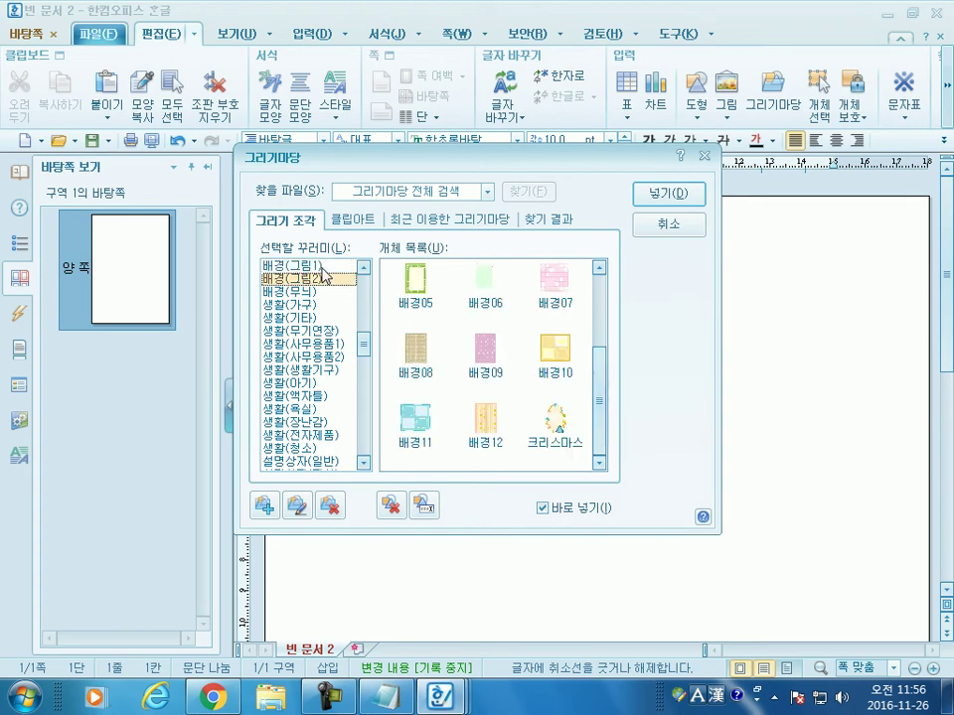
{"action": "left_click", "coordinate": [310, 266]}
{"action": "left_click_drag", "start_coordinate": [596, 358], "coordinate": [593, 432]}
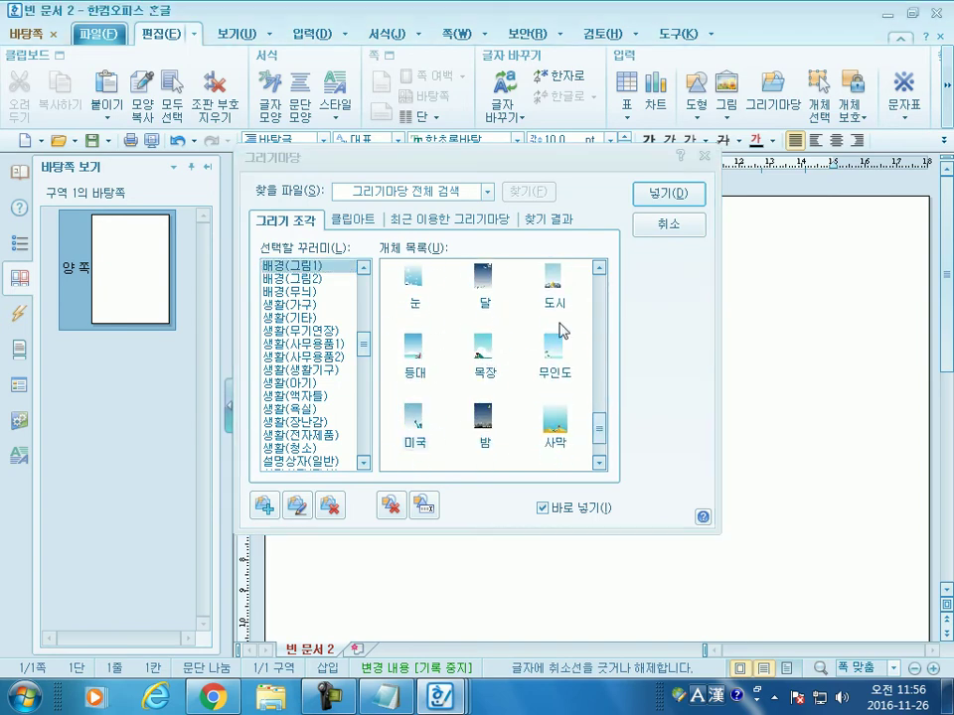
{"action": "left_click", "coordinate": [419, 421]}
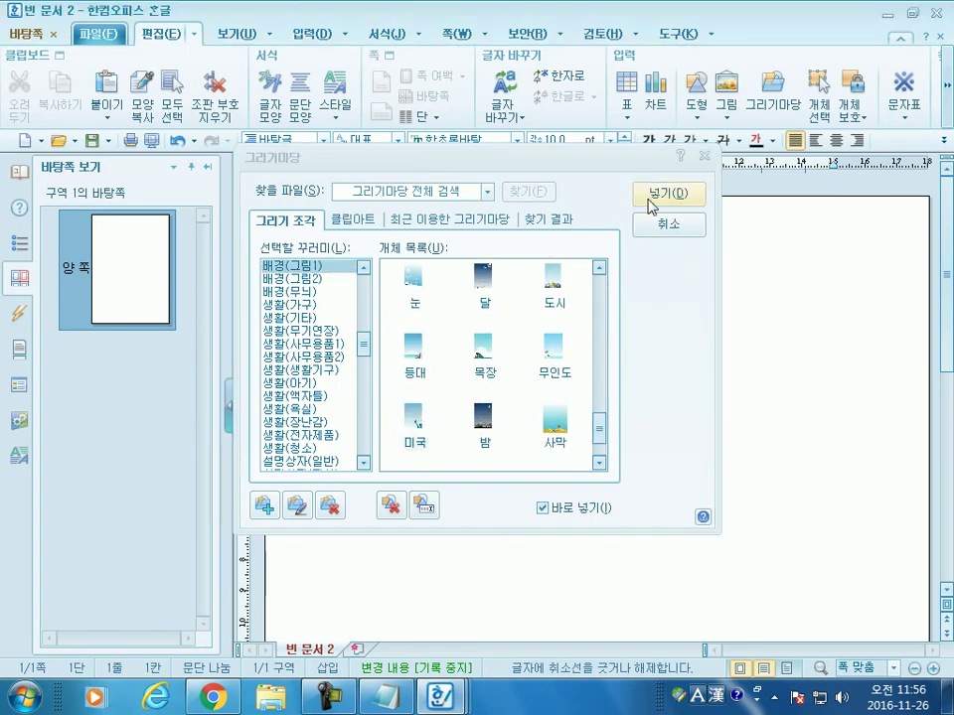
Step: Insert the 미국 picture at the page's top-left and stretch it down to the page bottom
{"action": "left_click", "coordinate": [669, 193]}
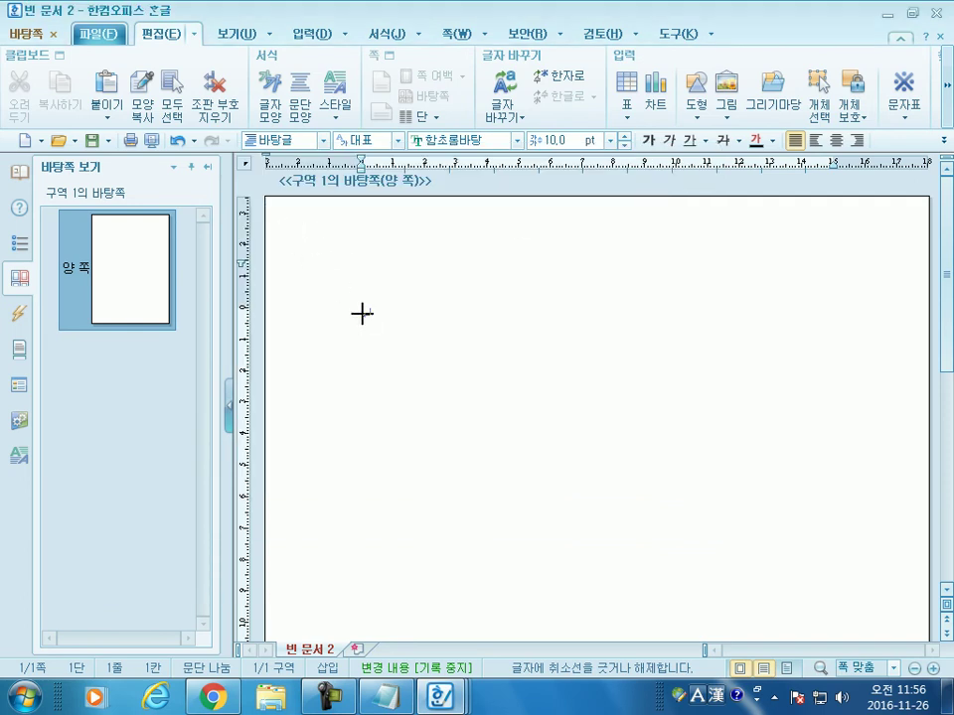
{"action": "left_click", "coordinate": [268, 199]}
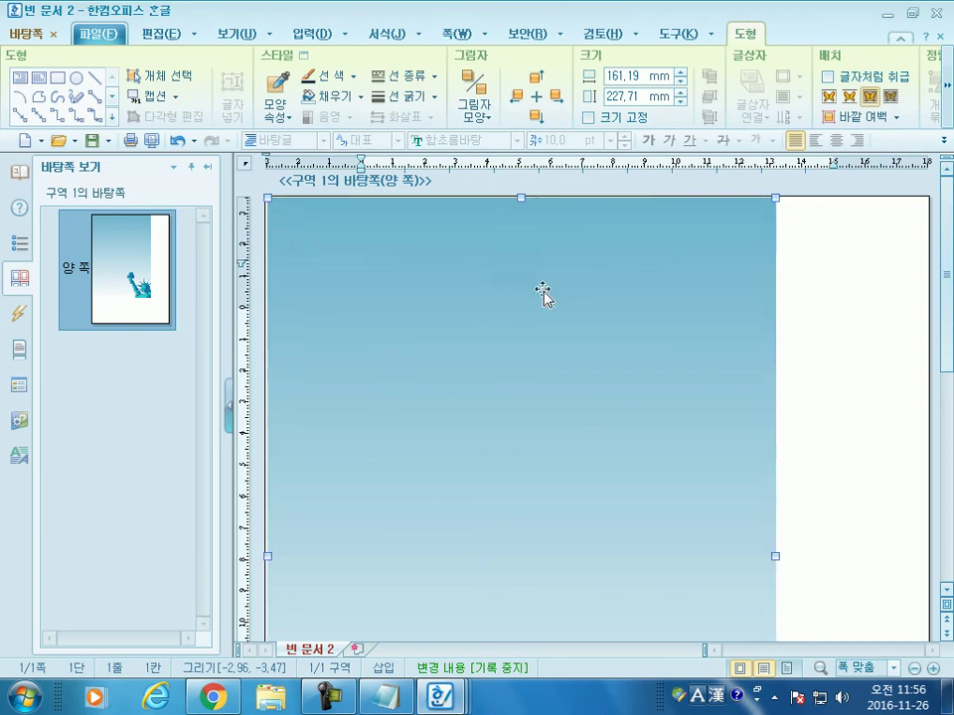
{"action": "scroll", "coordinate": [821, 392], "scroll_direction": "down", "scroll_amount": 5}
{"action": "scroll", "coordinate": [778, 326], "scroll_direction": "up", "scroll_amount": 2}
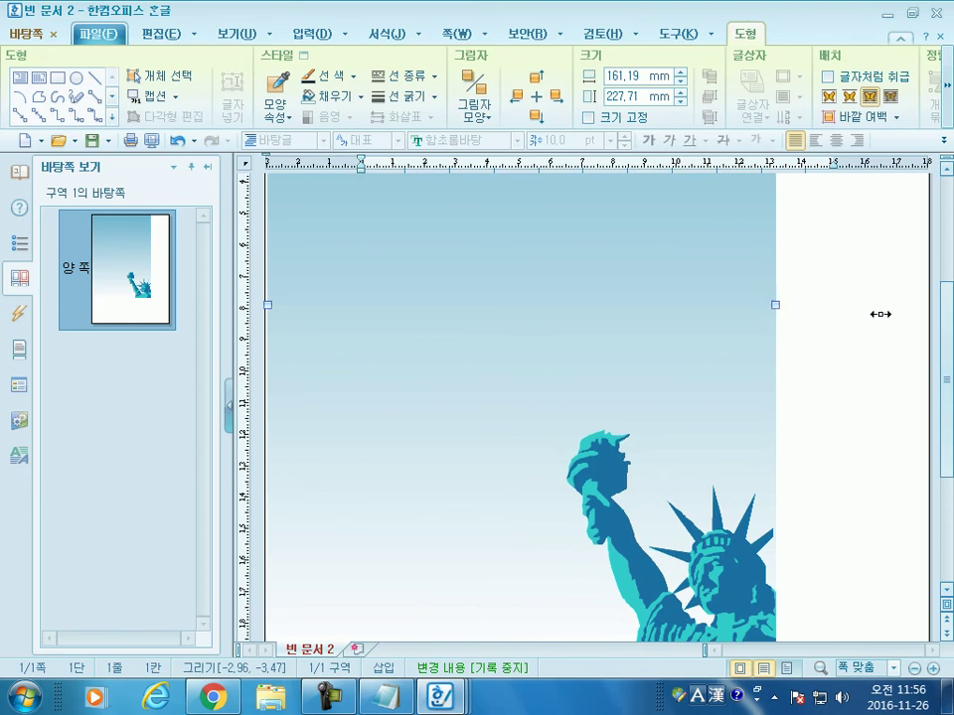
{"action": "left_click_drag", "start_coordinate": [921, 316], "coordinate": [926, 315]}
{"action": "scroll", "coordinate": [662, 397], "scroll_direction": "down", "scroll_amount": 4}
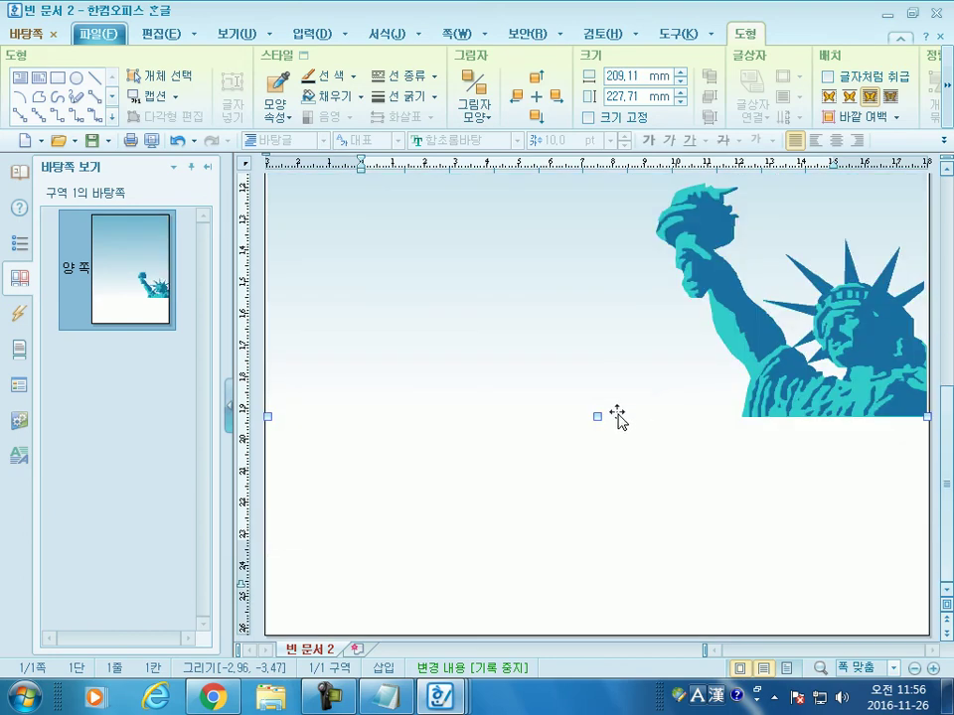
{"action": "left_click_drag", "start_coordinate": [599, 416], "coordinate": [603, 633]}
{"action": "scroll", "coordinate": [713, 571], "scroll_direction": "up", "scroll_amount": 10}
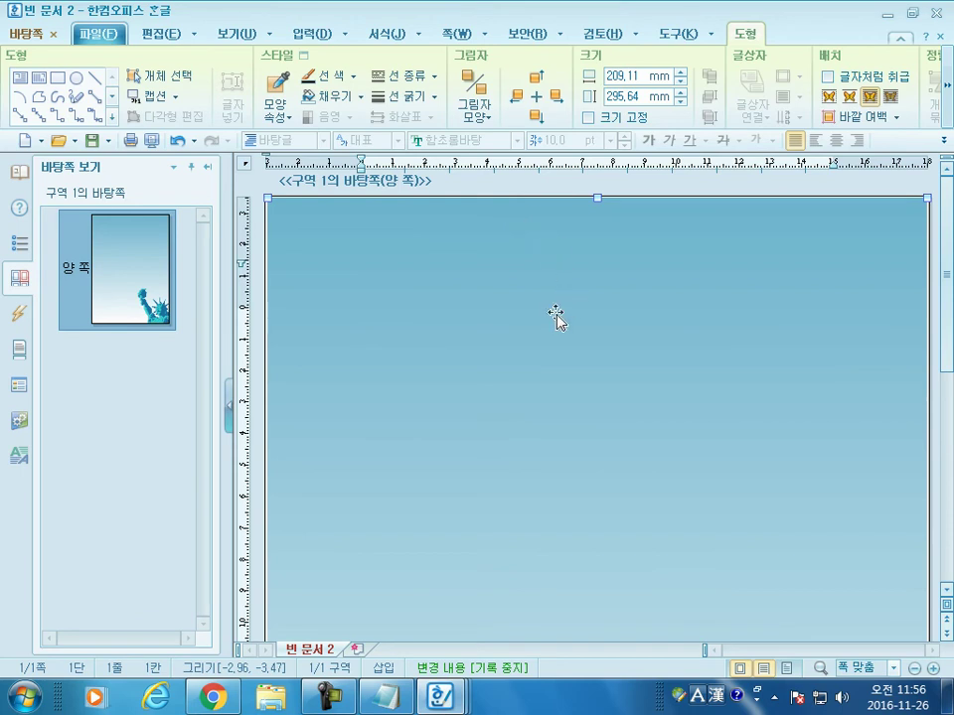
{"action": "scroll", "coordinate": [556, 307], "scroll_direction": "down", "scroll_amount": 5}
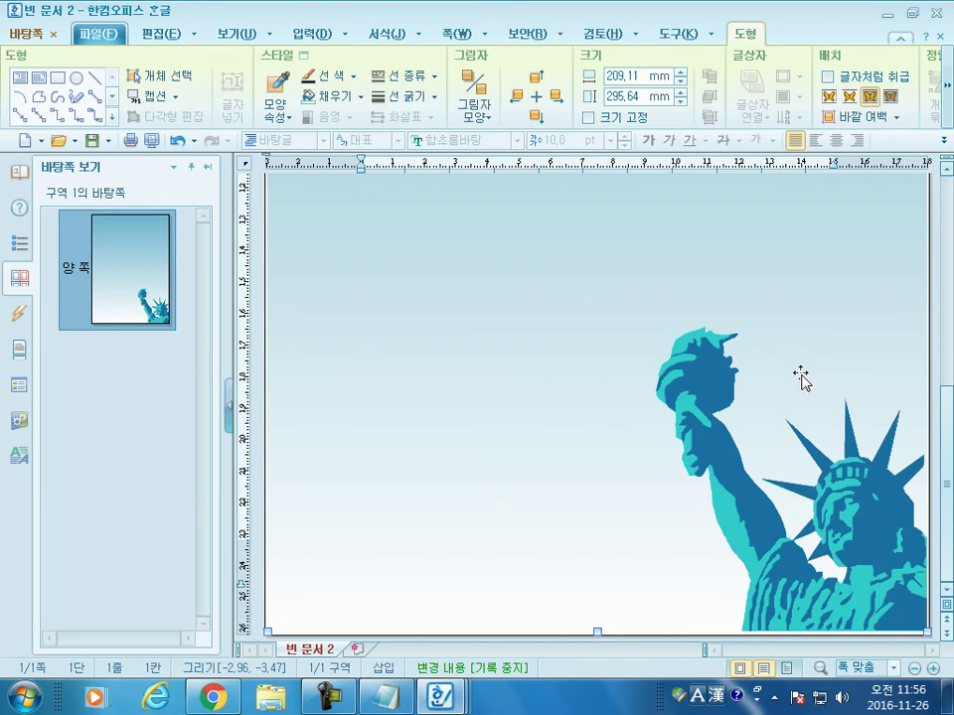
Step: Close master-page editing and create a new blank document, 빈 문서 3
{"action": "left_click", "coordinate": [55, 36]}
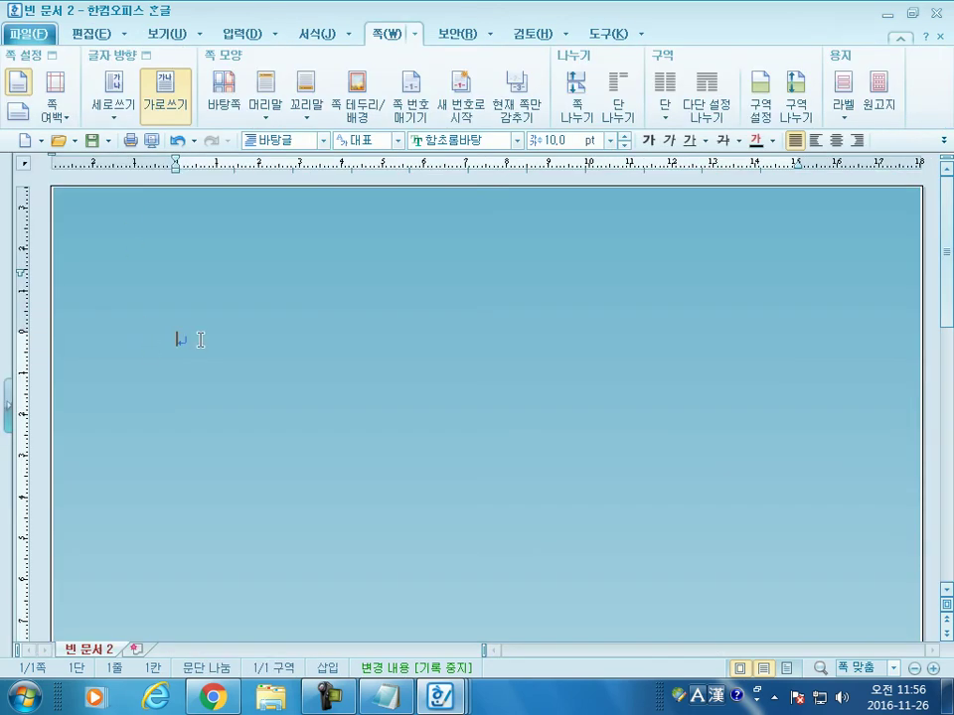
{"action": "scroll", "coordinate": [200, 339], "scroll_direction": "down", "scroll_amount": 10}
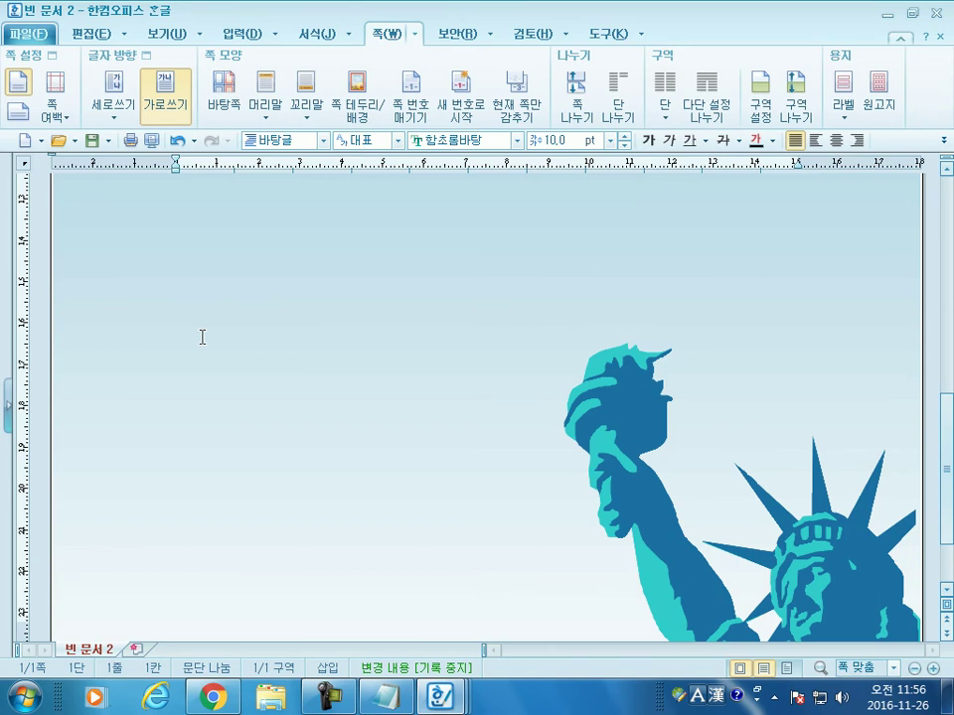
{"action": "left_click", "coordinate": [24, 140]}
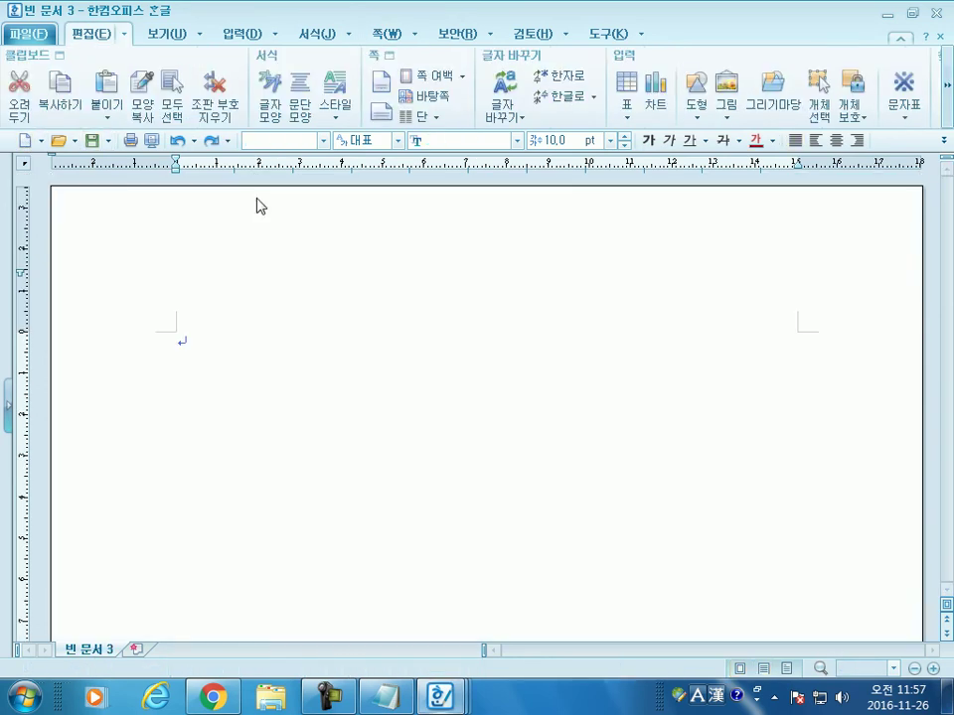
Step: Insert the 가을들판 clip-art picture from 그리기마당 onto the page
{"action": "left_click", "coordinate": [786, 94]}
{"action": "double_click", "coordinate": [419, 279]}
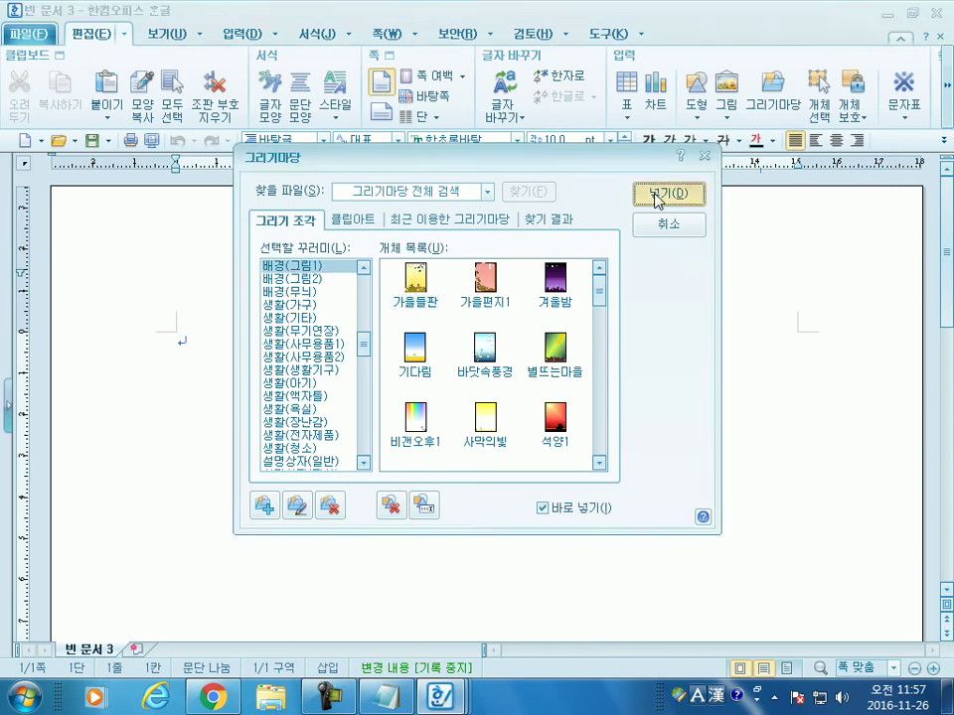
{"action": "left_click", "coordinate": [657, 196]}
{"action": "left_click_drag", "start_coordinate": [139, 283], "coordinate": [509, 517]}
Step: Move the dragonfly picture left and up on the page
{"action": "left_click", "coordinate": [657, 470]}
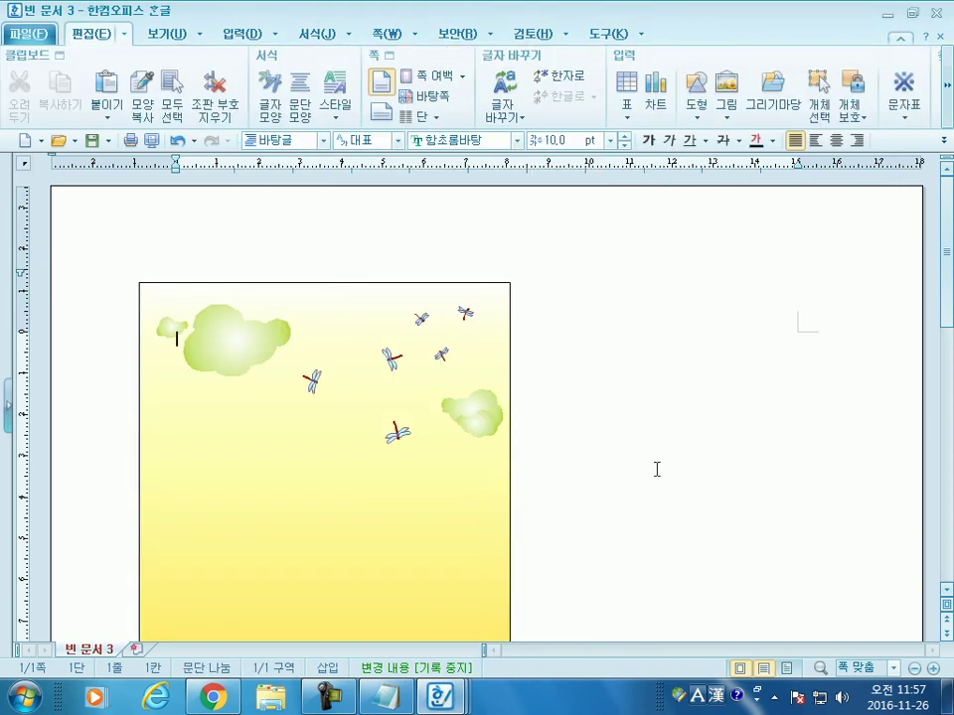
{"action": "scroll", "coordinate": [441, 384], "scroll_direction": "down", "scroll_amount": 4}
{"action": "scroll", "coordinate": [240, 330], "scroll_direction": "up", "scroll_amount": 3}
{"action": "left_click_drag", "start_coordinate": [349, 350], "coordinate": [550, 401]}
{"action": "left_click", "coordinate": [315, 327]}
{"action": "left_click_drag", "start_coordinate": [473, 345], "coordinate": [308, 302]}
{"action": "left_click", "coordinate": [779, 396]}
{"action": "left_click_drag", "start_coordinate": [473, 392], "coordinate": [433, 391]}
Step: Shift the dragonfly picture right, toward the centre of the page
{"action": "left_click", "coordinate": [627, 407]}
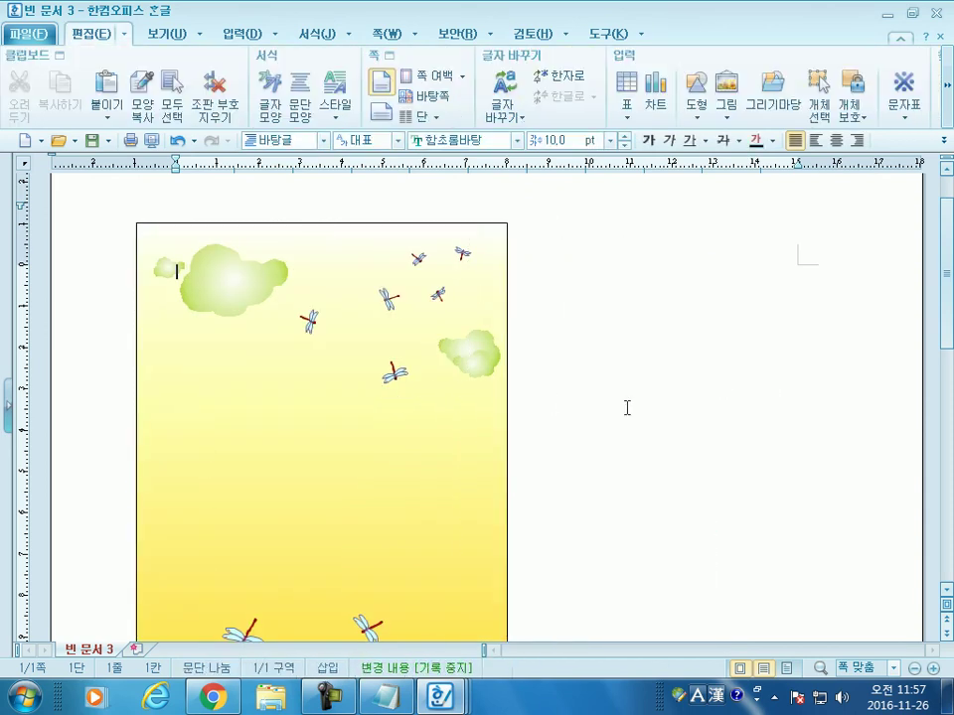
{"action": "left_click", "coordinate": [423, 341]}
{"action": "left_click_drag", "start_coordinate": [423, 341], "coordinate": [579, 350]}
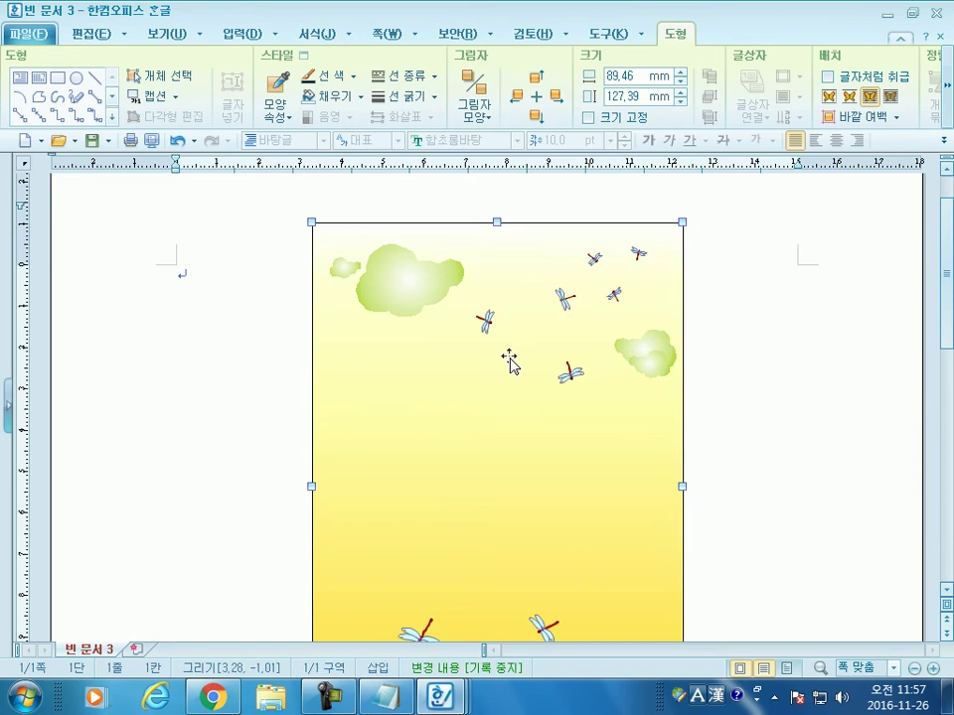
{"action": "left_click_drag", "start_coordinate": [509, 360], "coordinate": [493, 329]}
{"action": "left_click", "coordinate": [232, 400]}
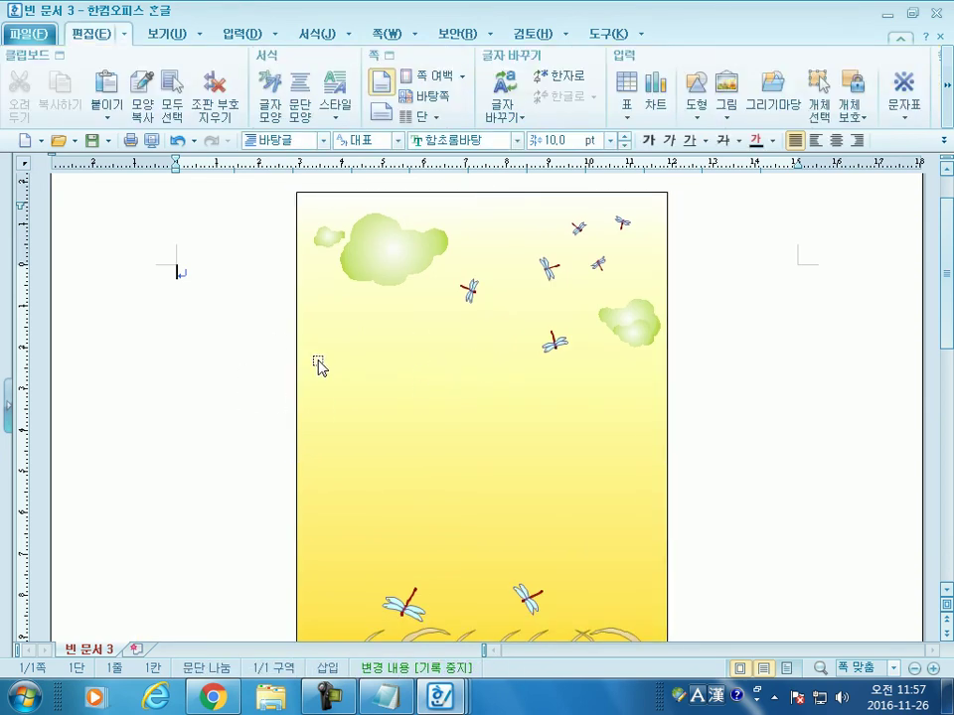
{"action": "scroll", "coordinate": [342, 380], "scroll_direction": "down", "scroll_amount": 3}
{"action": "scroll", "coordinate": [343, 381], "scroll_direction": "down", "scroll_amount": 3}
{"action": "scroll", "coordinate": [339, 393], "scroll_direction": "up", "scroll_amount": 5}
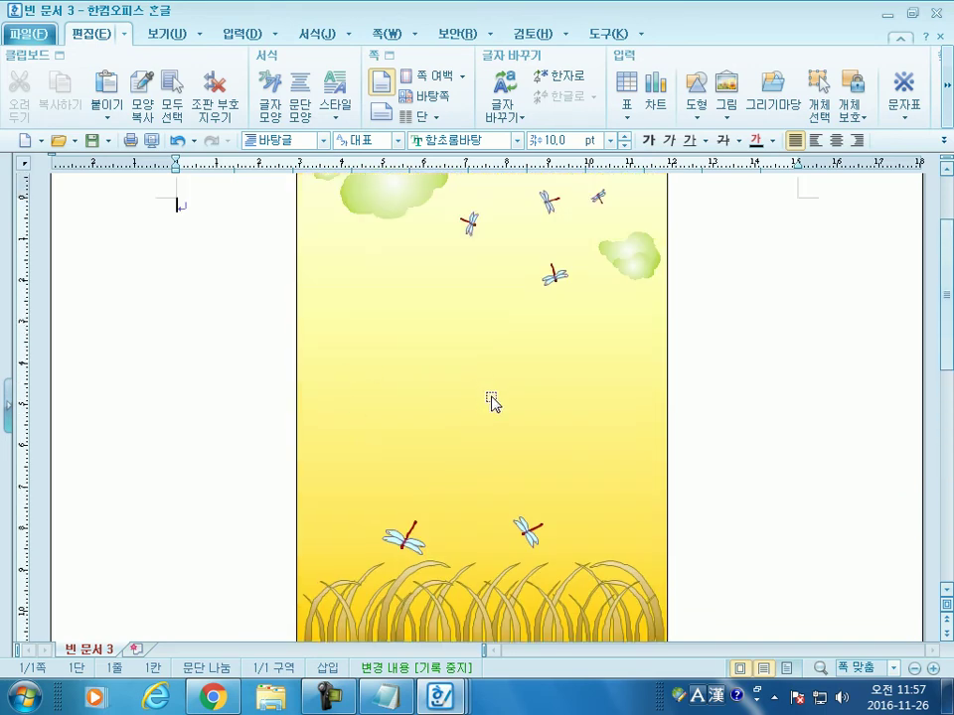
{"action": "scroll", "coordinate": [490, 400], "scroll_direction": "up", "scroll_amount": 2}
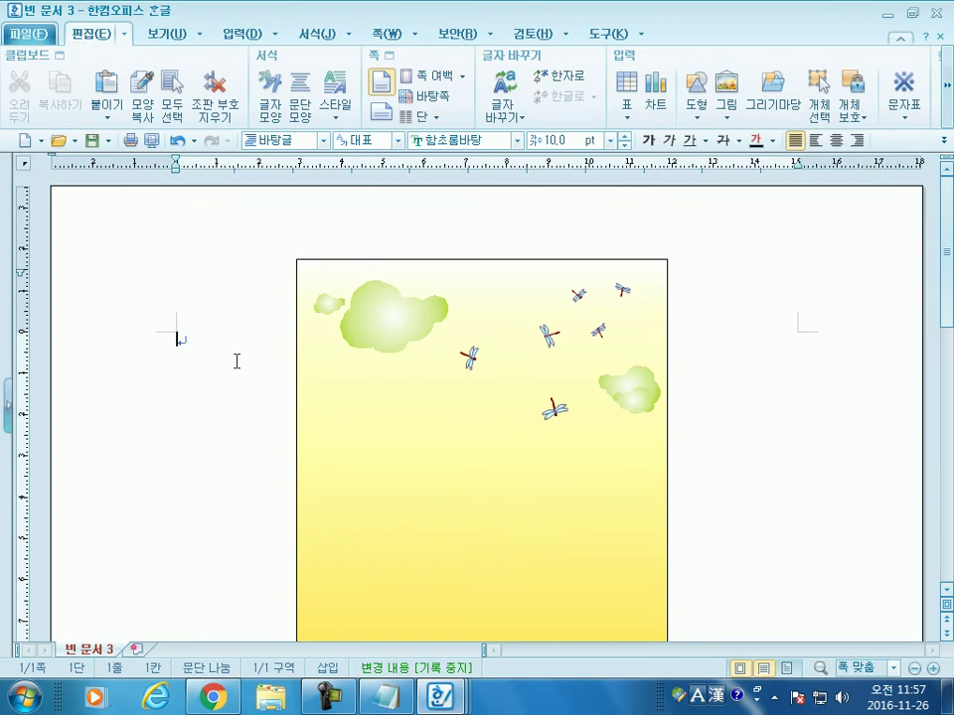
Step: Open and cancel the 바탕쪽 master page settings, then reselect the picture
{"action": "left_click", "coordinate": [382, 33]}
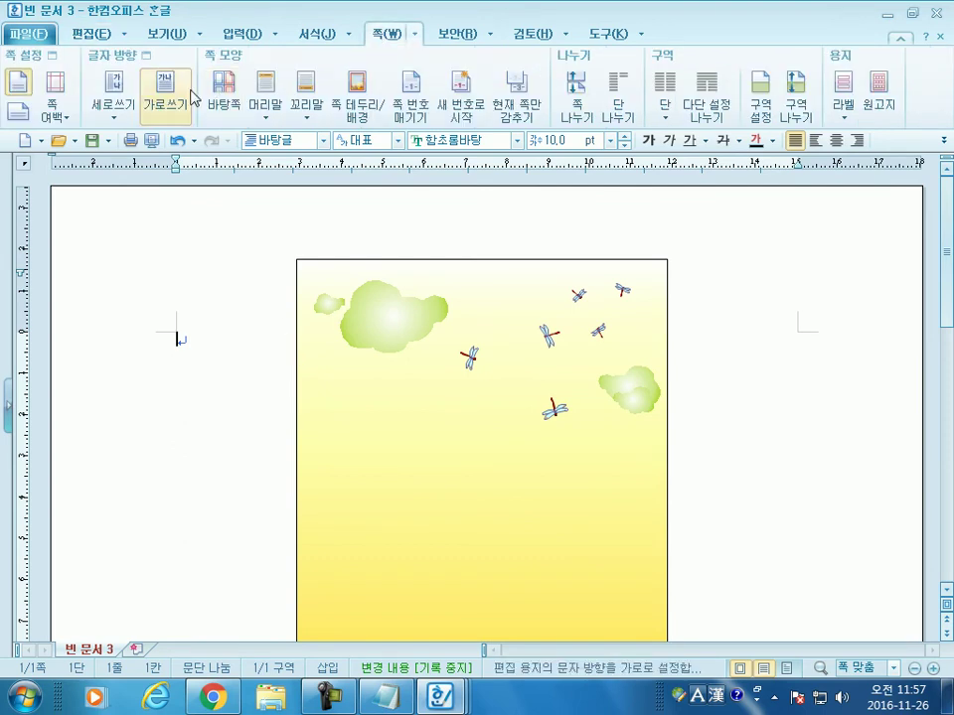
{"action": "left_click", "coordinate": [222, 95]}
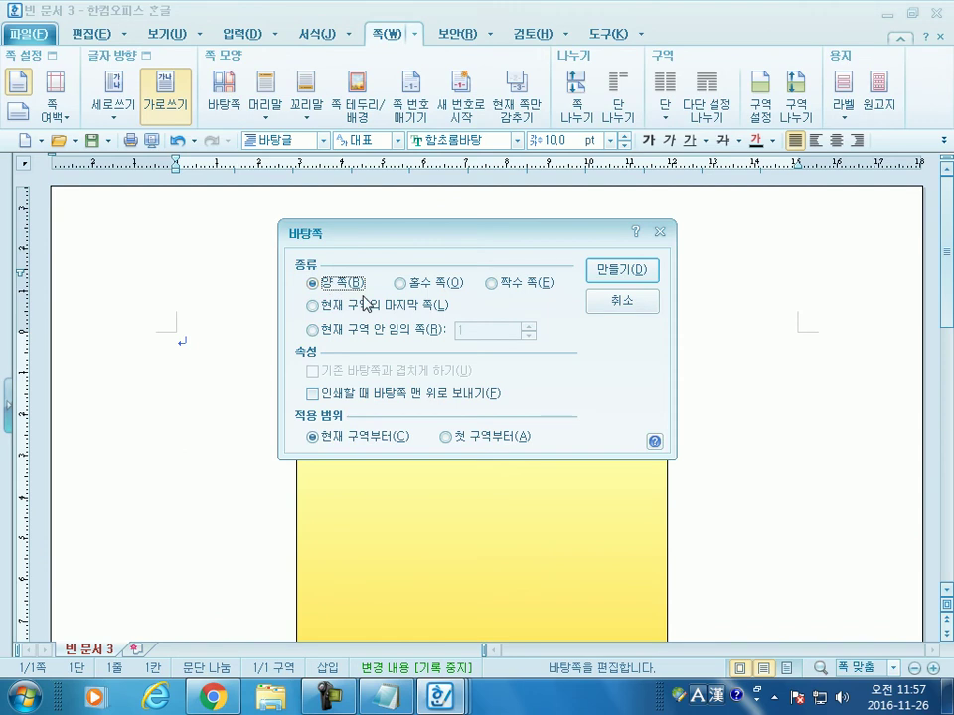
{"action": "left_click", "coordinate": [621, 299]}
{"action": "left_click", "coordinate": [559, 379]}
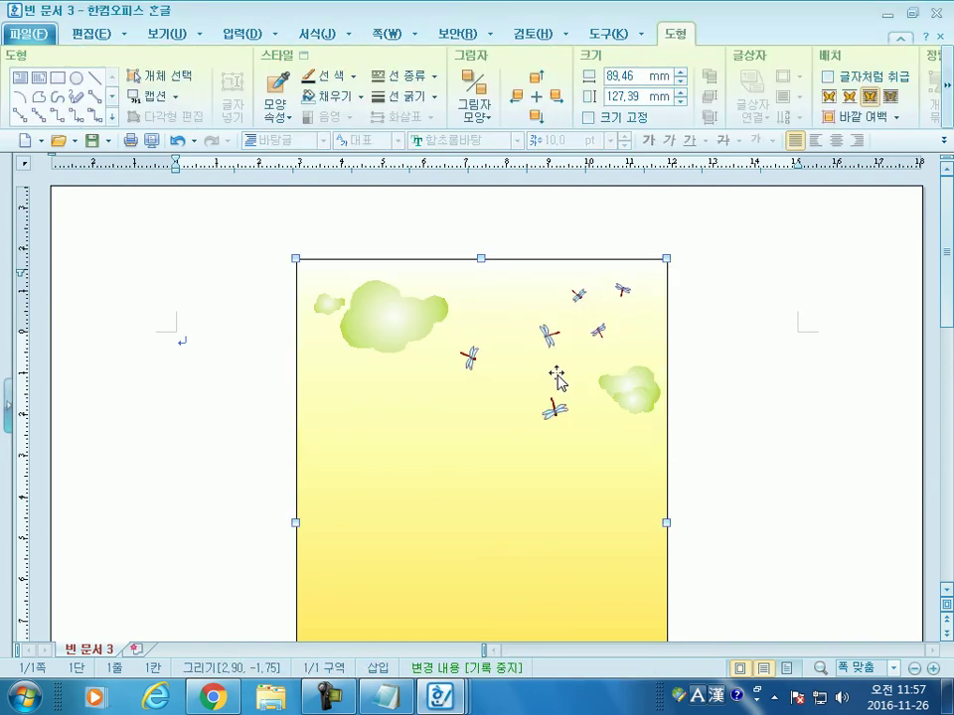
Step: Delete the selected 가을들판 dragonfly picture from the page
{"action": "key", "text": "Delete"}
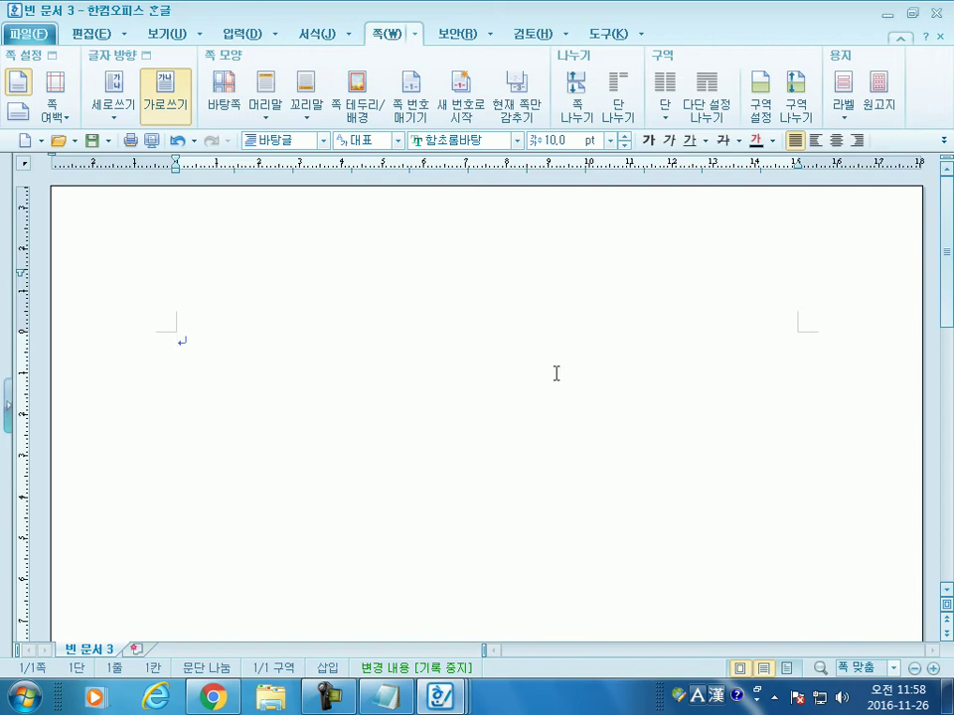
{"action": "left_click", "coordinate": [94, 40]}
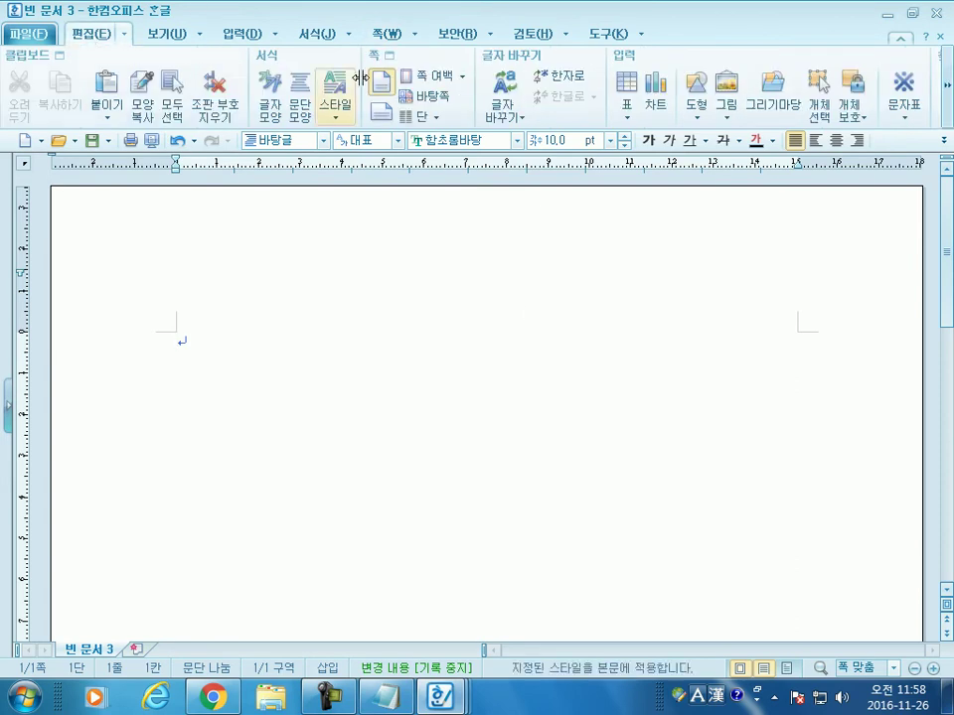
{"action": "left_click", "coordinate": [776, 110]}
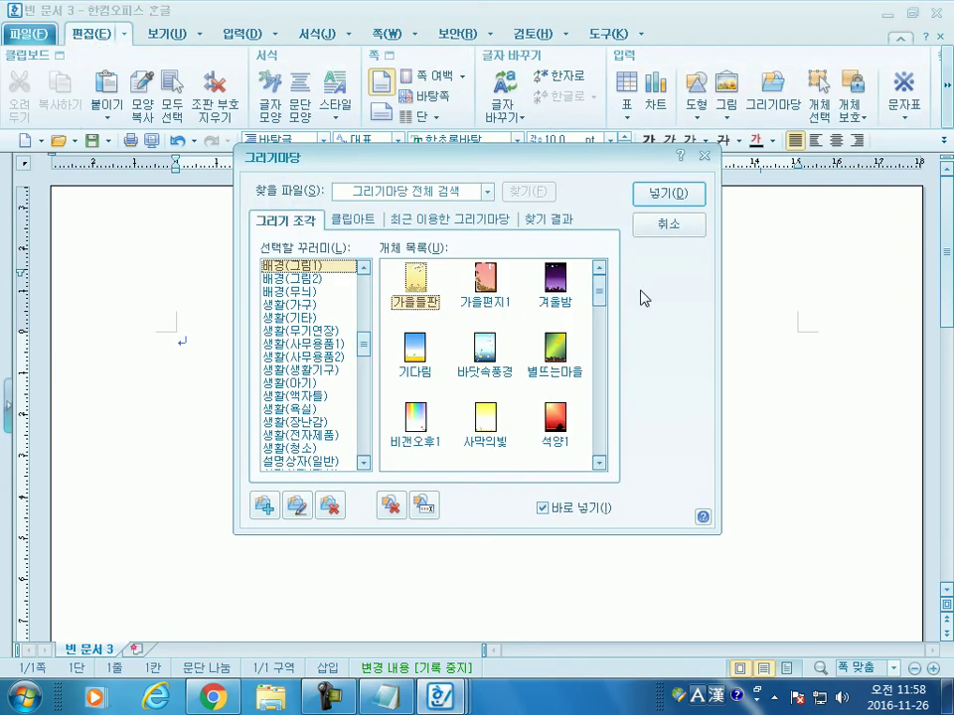
{"action": "left_click", "coordinate": [666, 221]}
{"action": "left_click", "coordinate": [394, 38]}
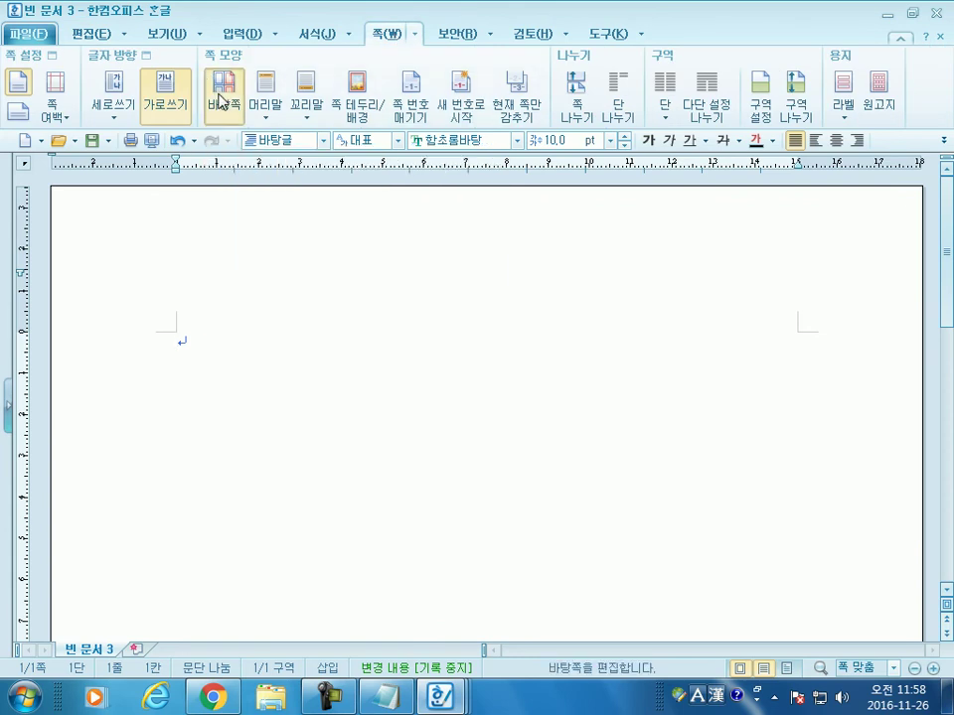
{"action": "left_click", "coordinate": [221, 100]}
{"action": "left_click", "coordinate": [626, 277]}
{"action": "left_click", "coordinate": [160, 35]}
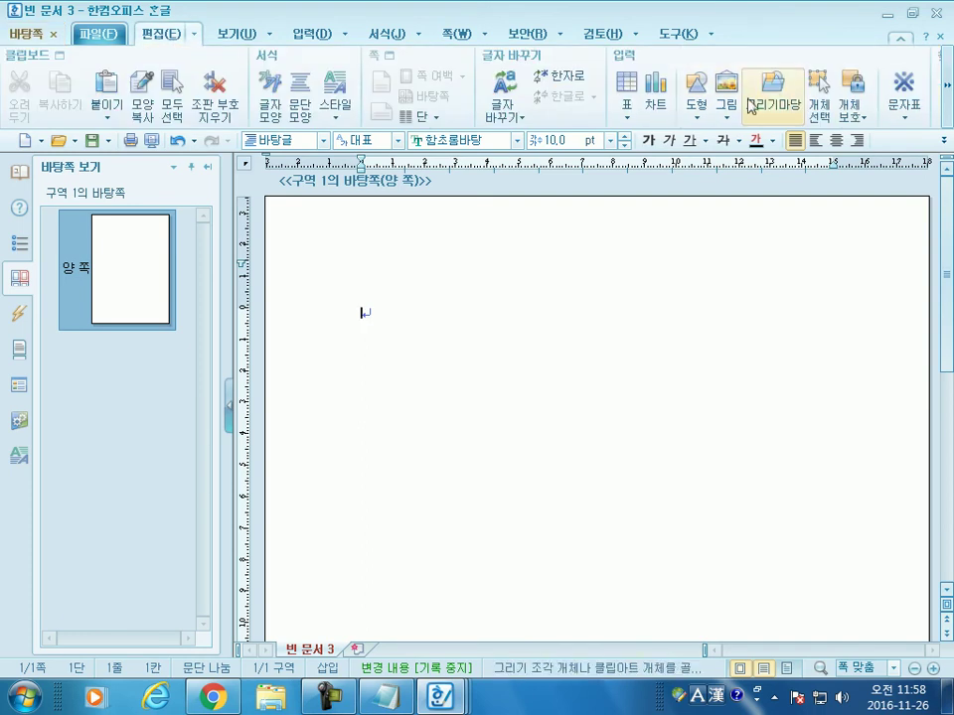
{"action": "left_click", "coordinate": [773, 88]}
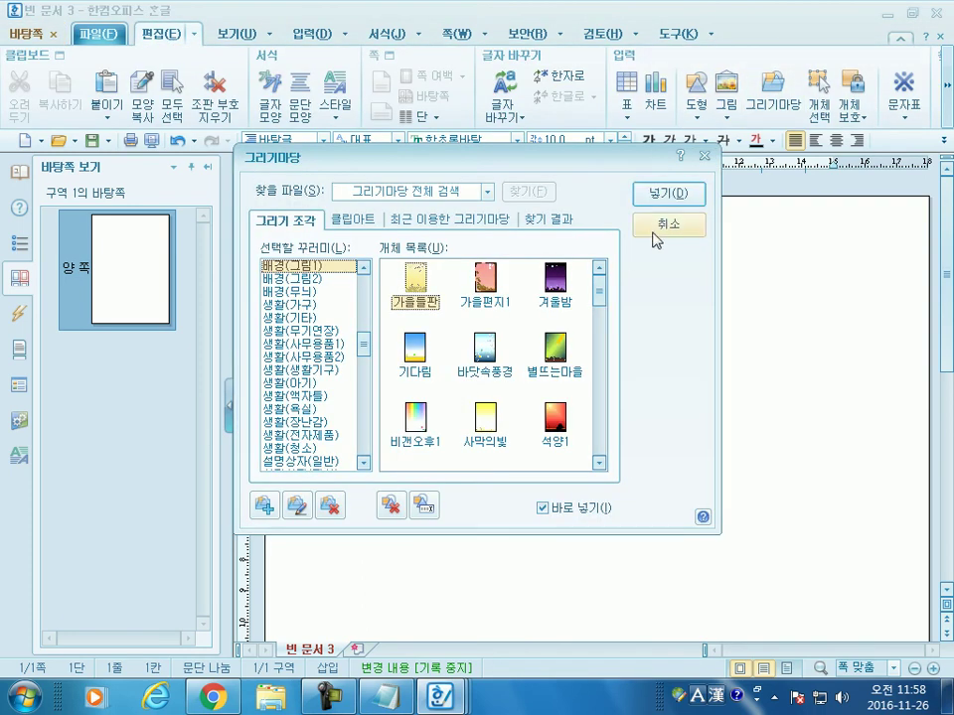
{"action": "left_click", "coordinate": [669, 224]}
{"action": "left_click", "coordinate": [726, 95]}
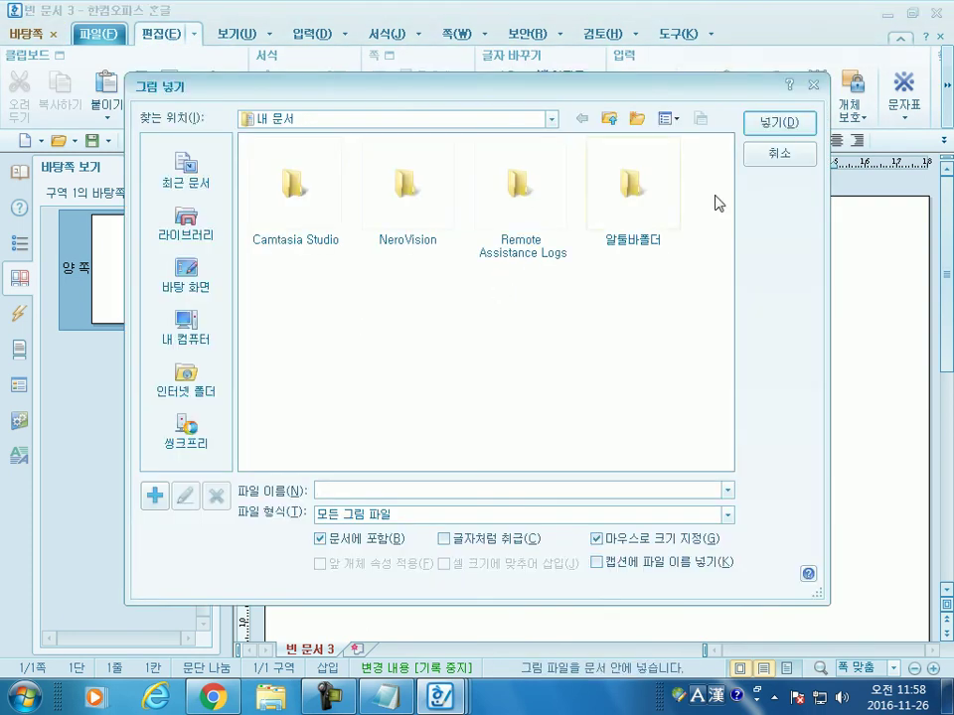
{"action": "left_click", "coordinate": [778, 153]}
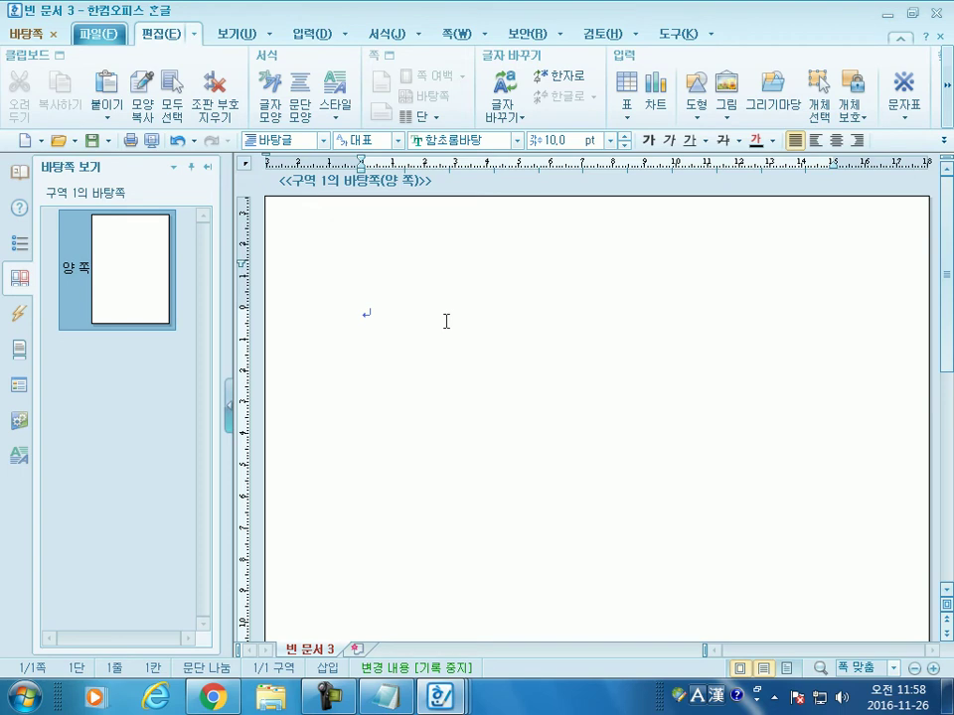
{"action": "left_click", "coordinate": [54, 35]}
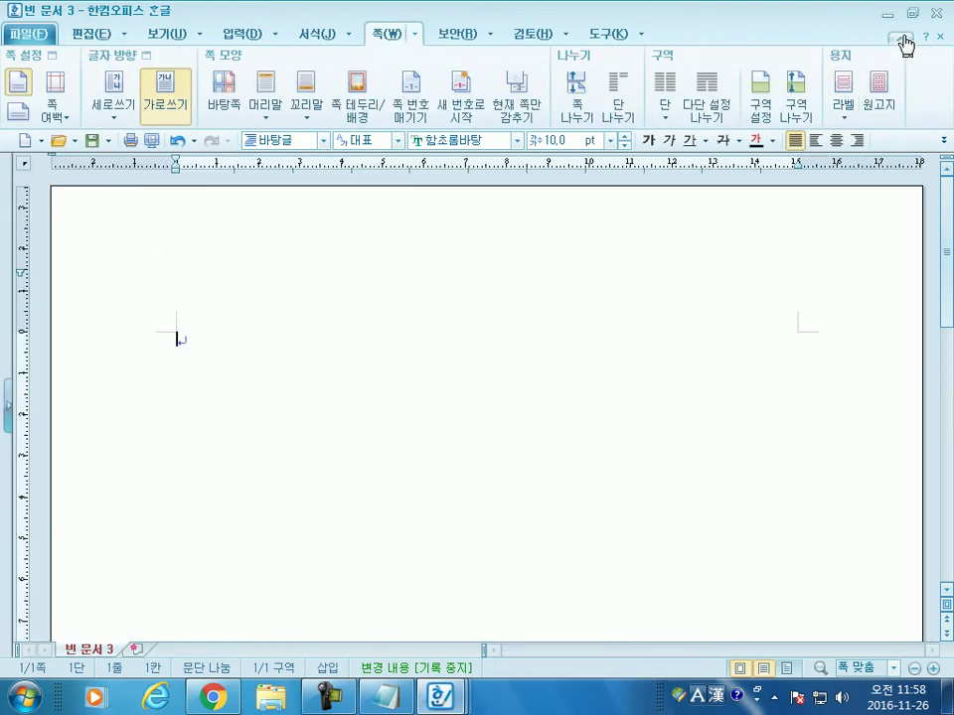
Step: Close 빈 문서 3 with 저장 안 함 and scroll to the top of 빈 문서 2
{"action": "left_click", "coordinate": [937, 14]}
{"action": "left_click", "coordinate": [458, 382]}
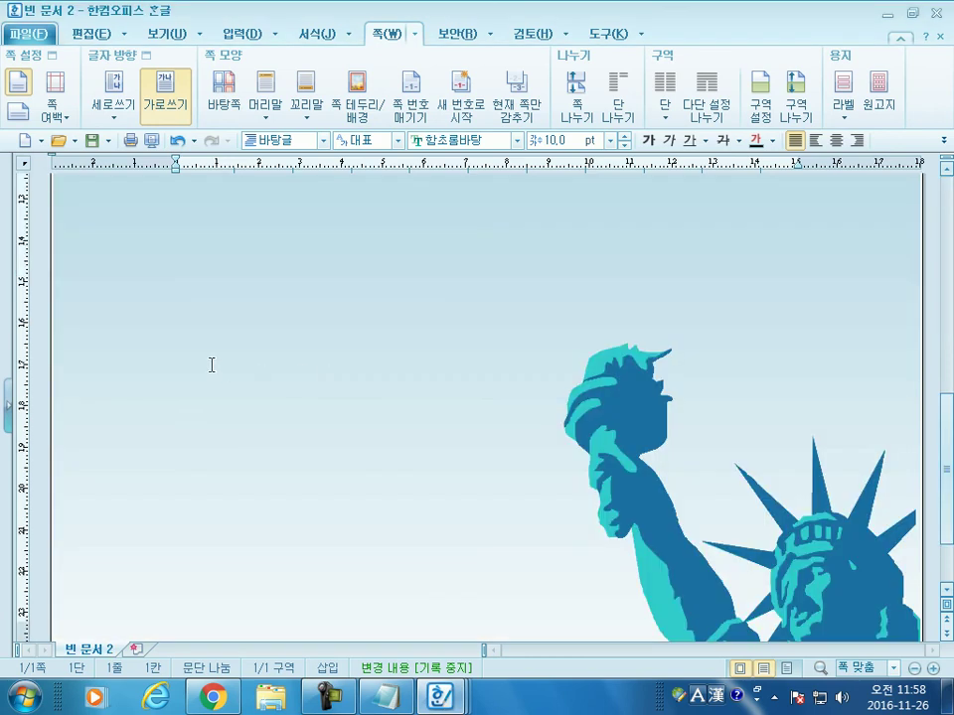
{"action": "scroll", "coordinate": [200, 307], "scroll_direction": "up", "scroll_amount": 5}
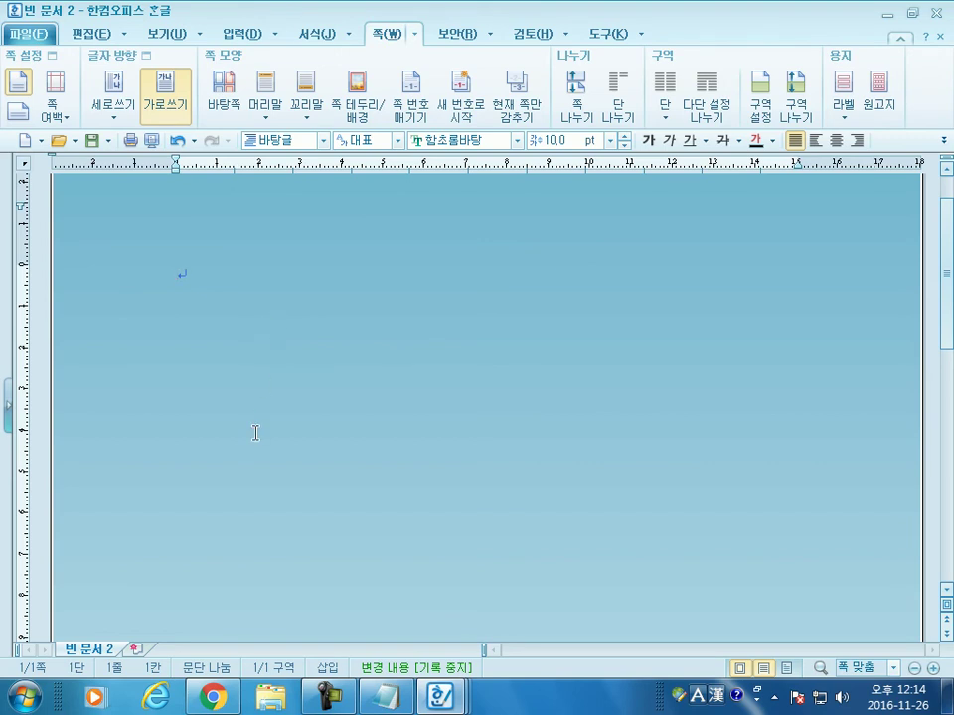
Step: Type '한글, 한자, 특수문자, 수식' into the Notepad note and start a new line
{"action": "left_click", "coordinate": [386, 696]}
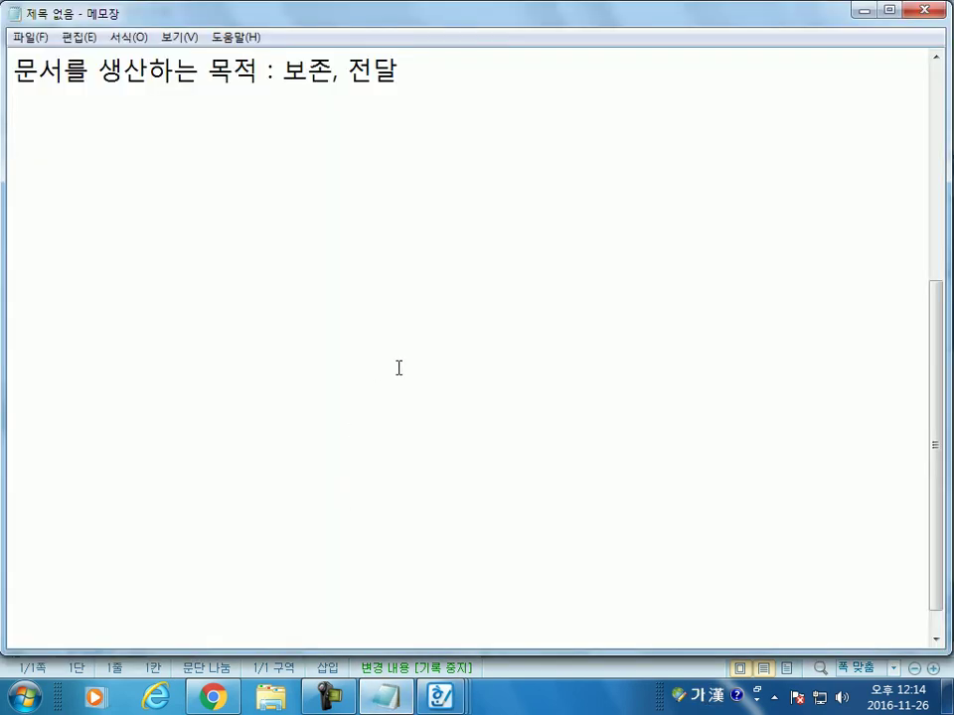
{"action": "type", "text": "한글, 한자,"}
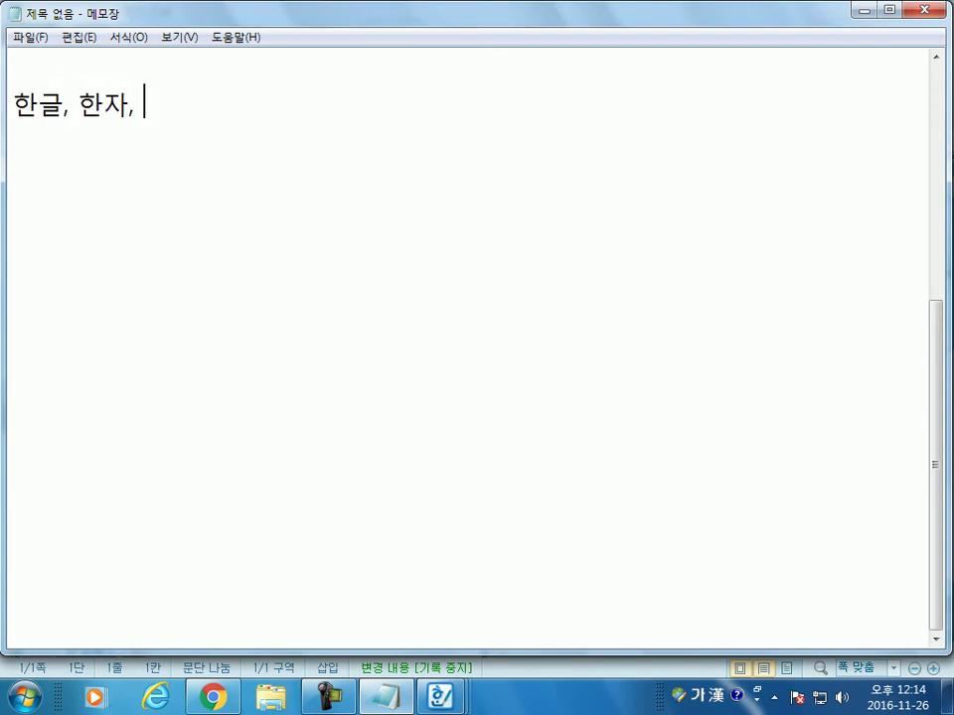
{"action": "type", "text": " 특수문자, "}
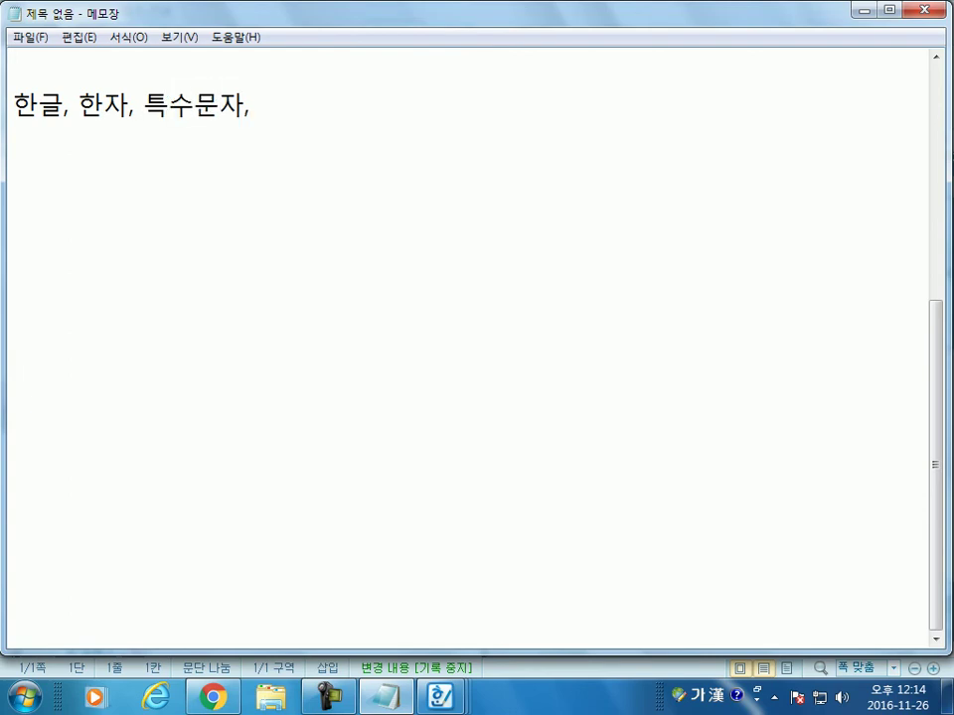
{"action": "type", "text": "수식"}
{"action": "key", "text": "Return"}
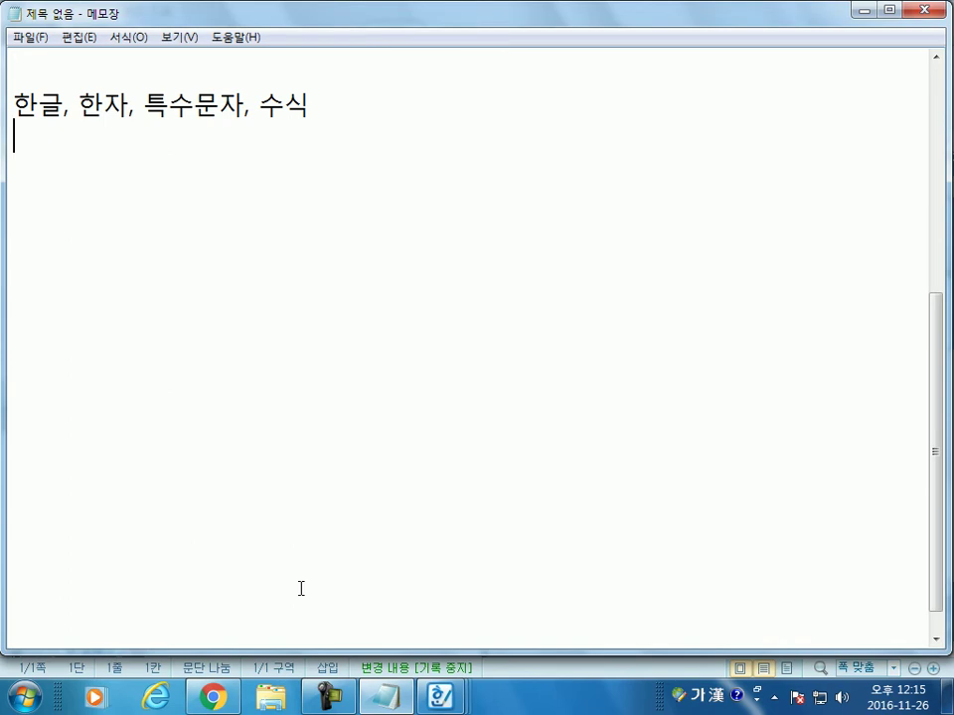
Step: Insert ★ via ㅁ plus the 한자 key, then return to Hangul
{"action": "type", "text": "ㅁ"}
{"action": "key", "text": "Hangul_Hanja"}
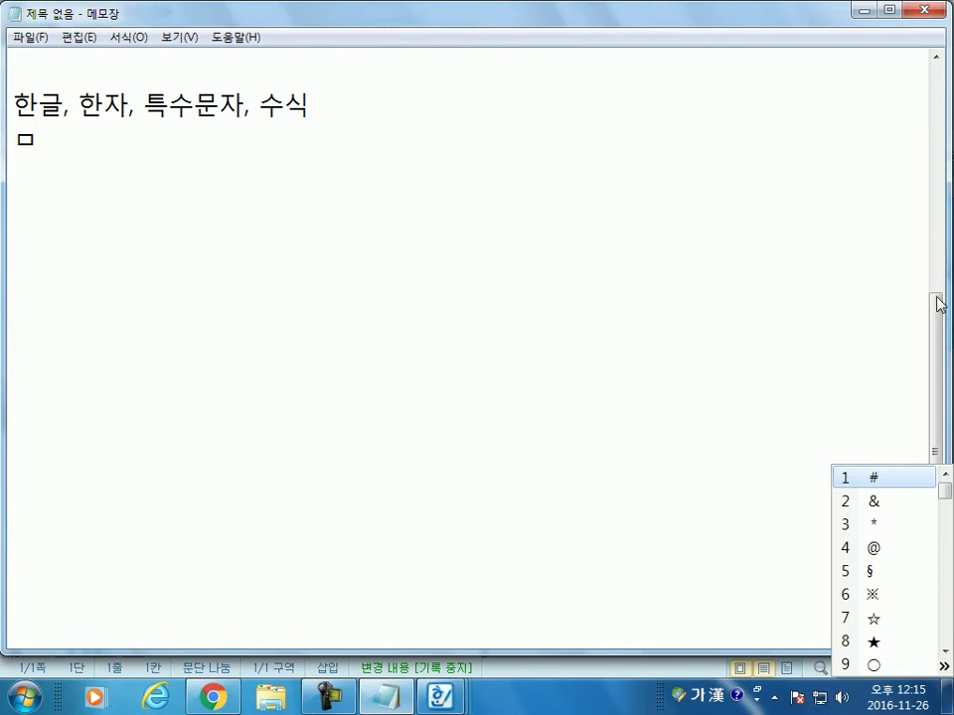
{"action": "left_click", "coordinate": [874, 641]}
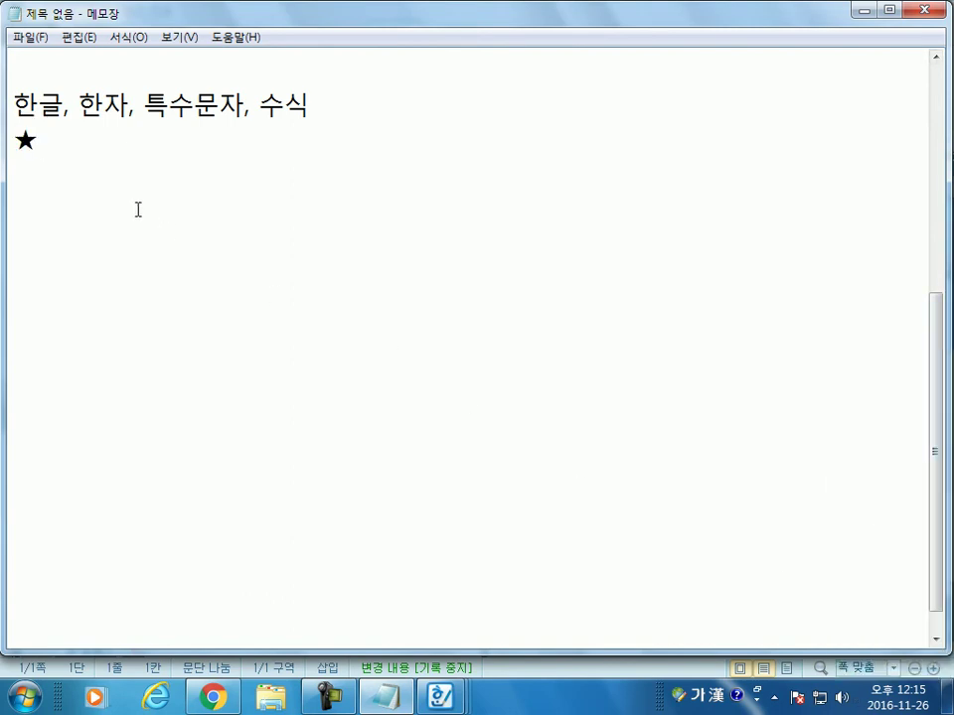
{"action": "key", "text": "alt+Tab"}
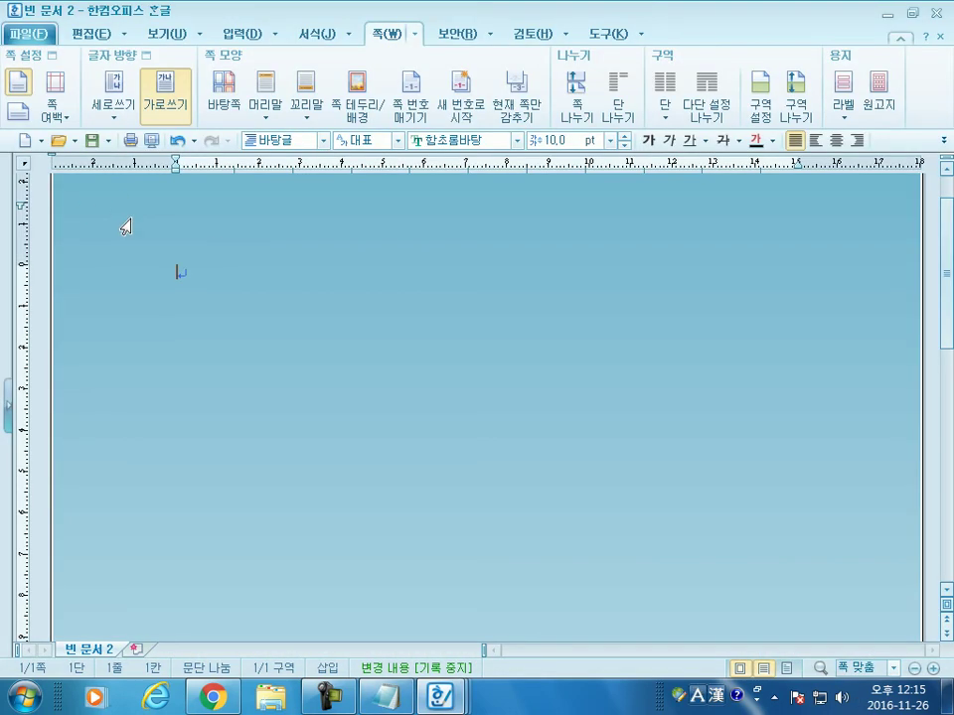
Step: Create a new blank document and turn off the 쪽 윤곽 page outline
{"action": "left_click", "coordinate": [26, 142]}
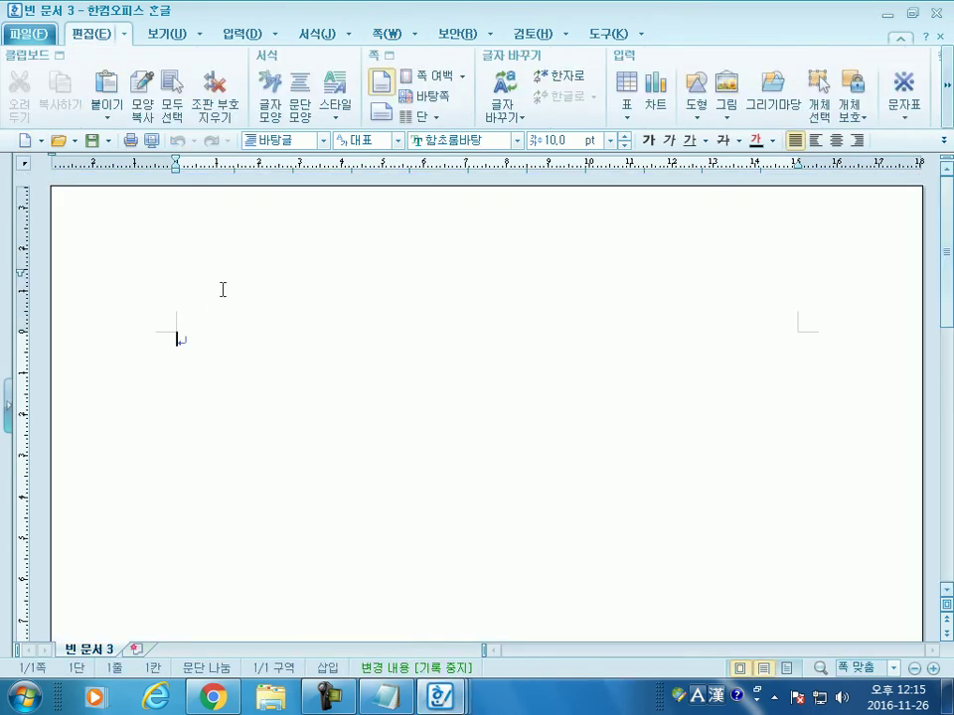
{"action": "left_click", "coordinate": [168, 36]}
{"action": "left_click", "coordinate": [28, 81]}
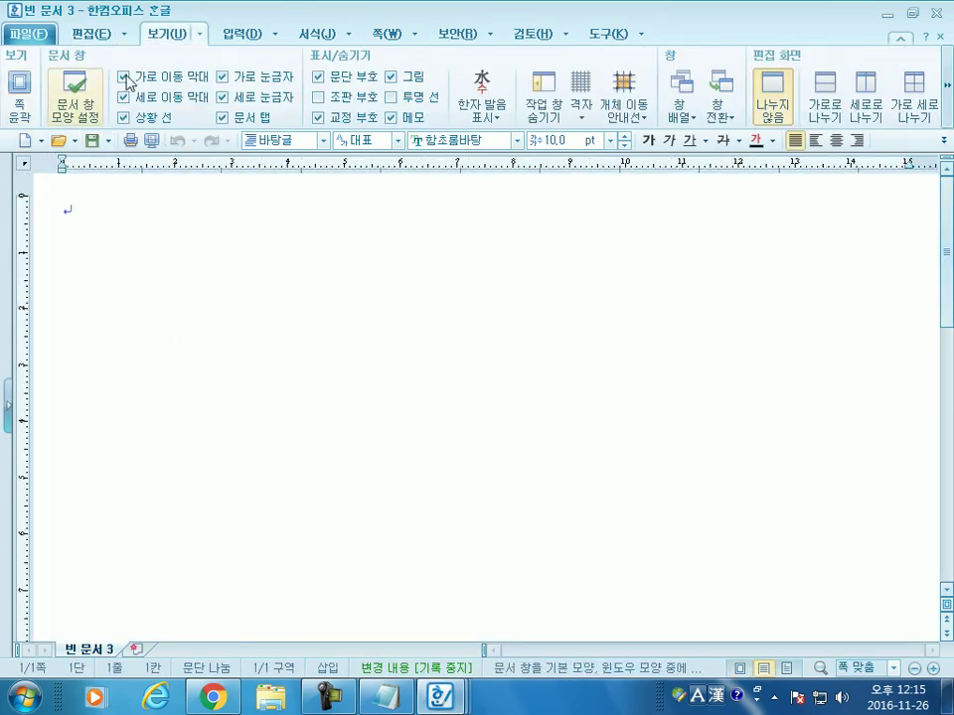
Step: Open the 문자표 입력 character map dialog from the 입력 menu
{"action": "left_click", "coordinate": [247, 37]}
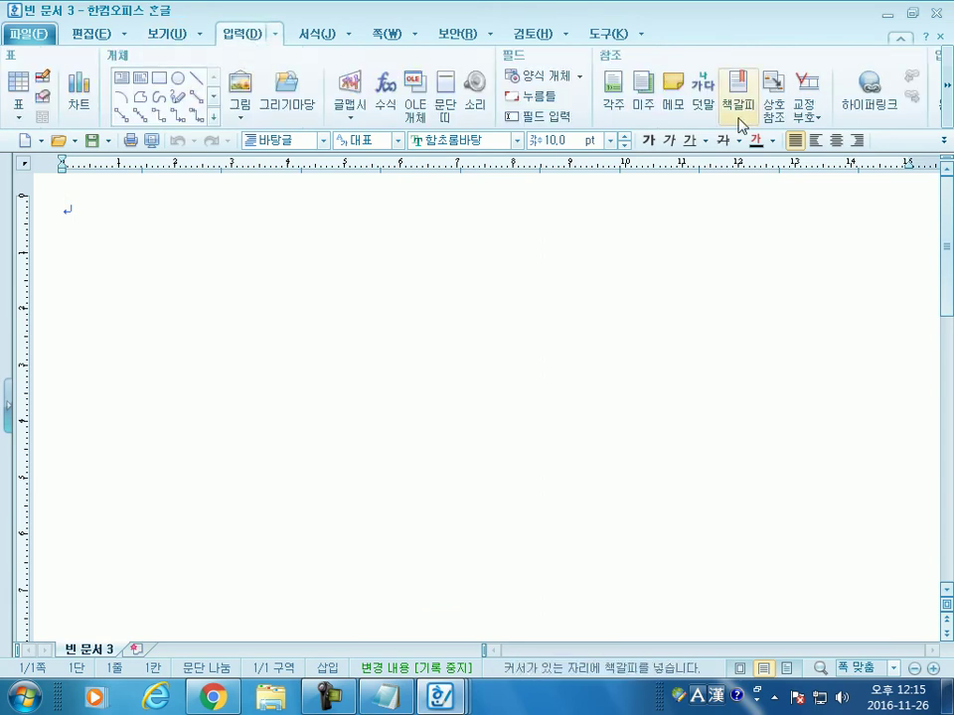
{"action": "left_click", "coordinate": [949, 107]}
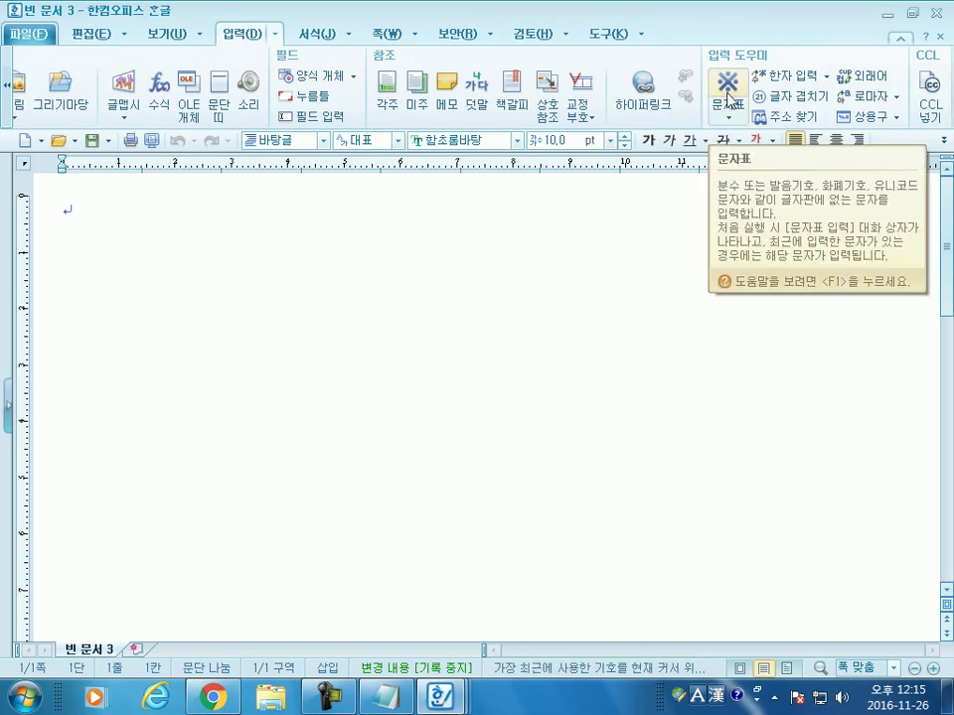
{"action": "left_click", "coordinate": [736, 127]}
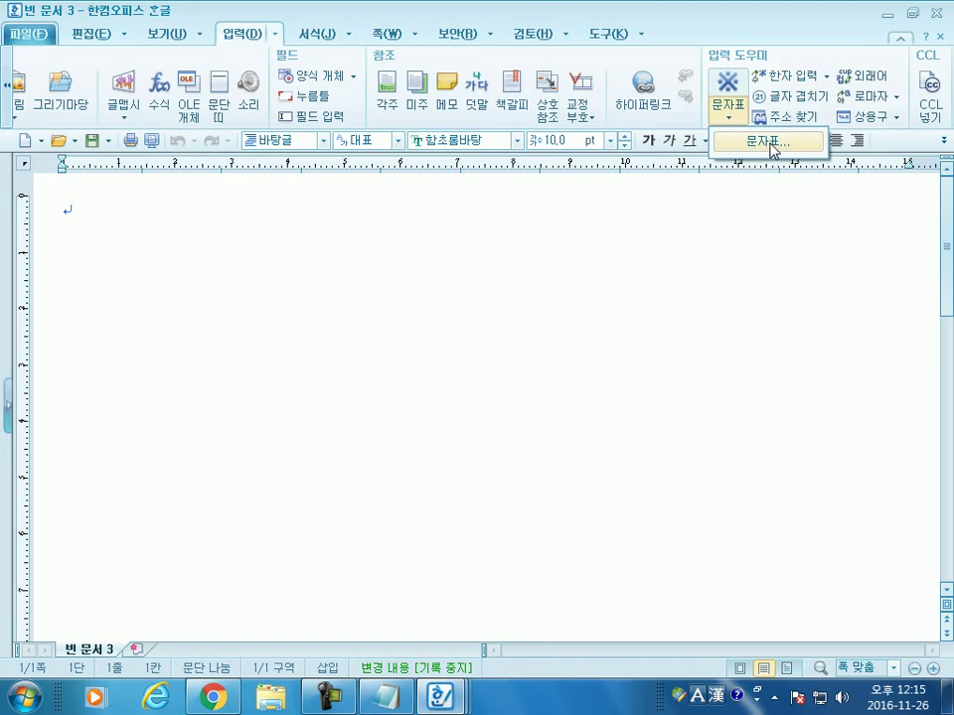
{"action": "left_click", "coordinate": [278, 48]}
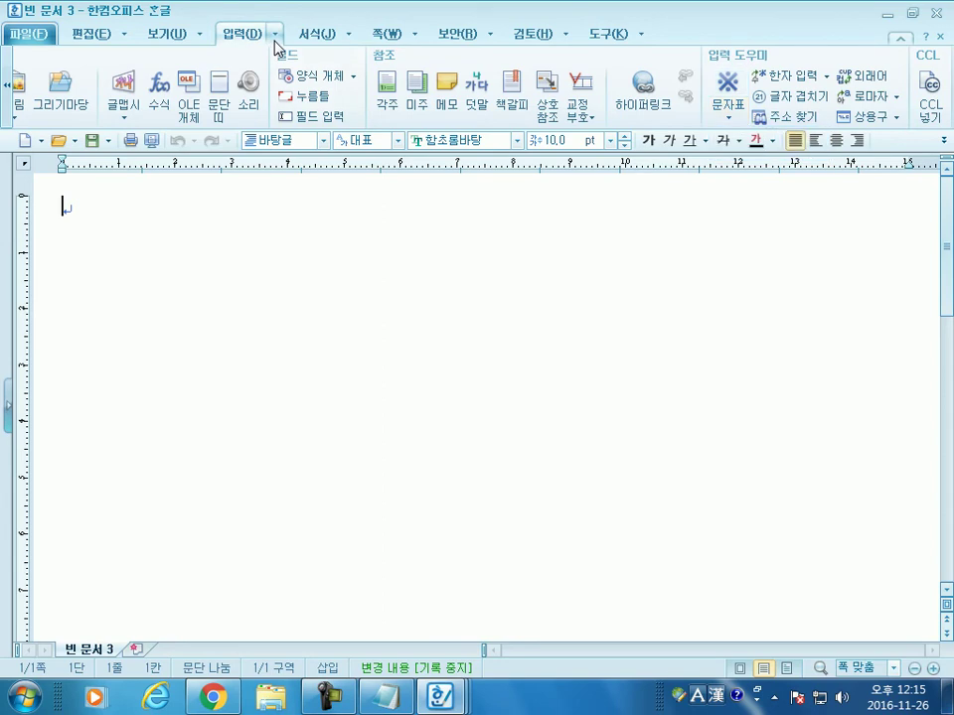
{"action": "left_click", "coordinate": [276, 36]}
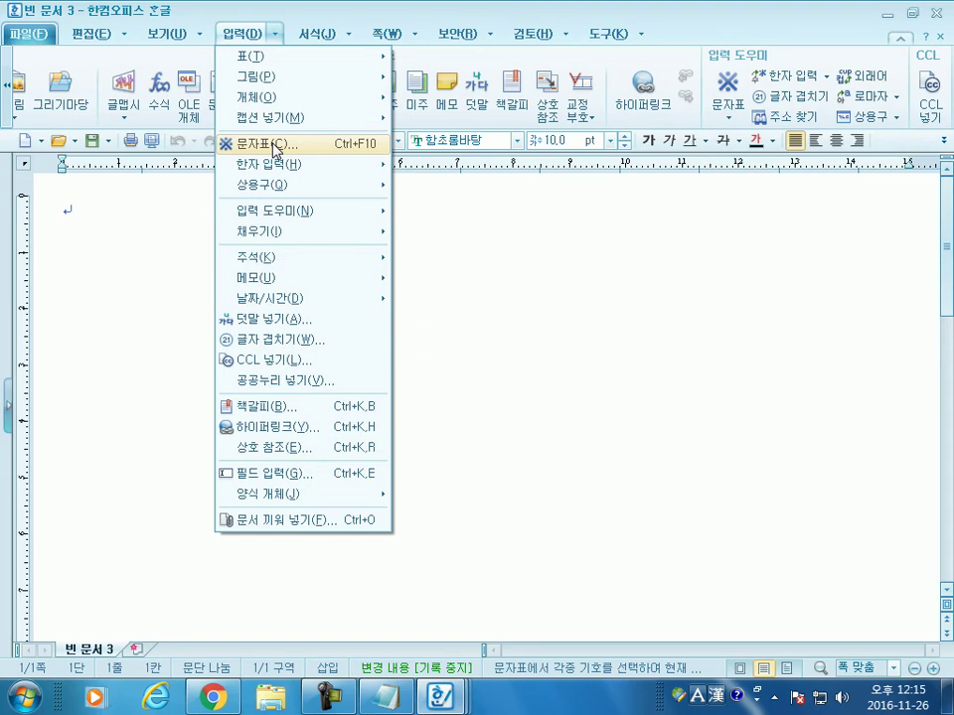
{"action": "left_click", "coordinate": [275, 151]}
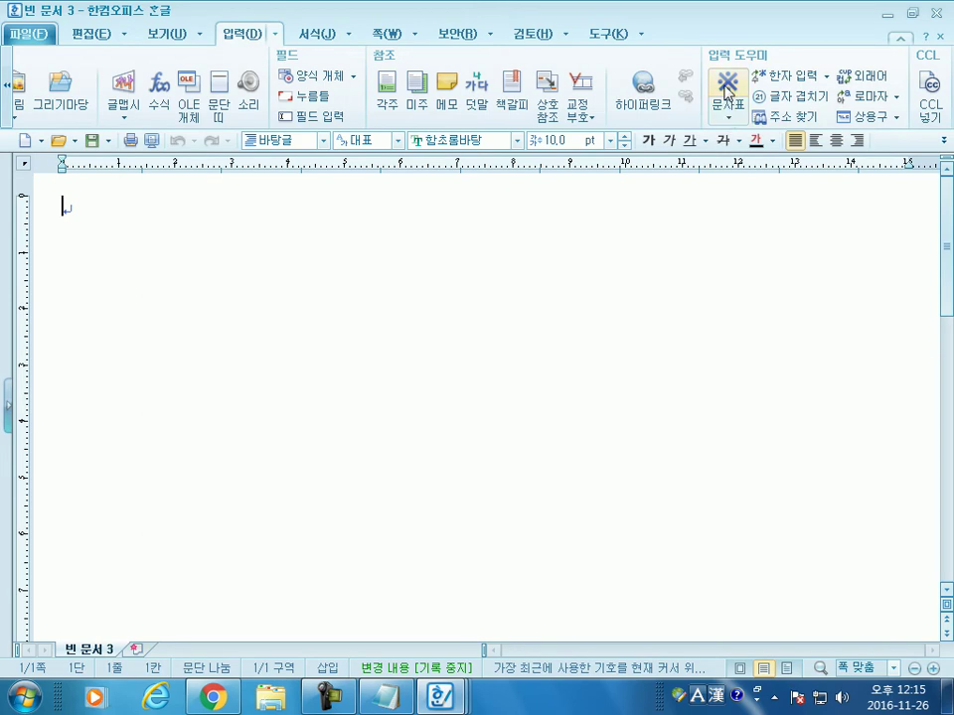
{"action": "left_click", "coordinate": [730, 121]}
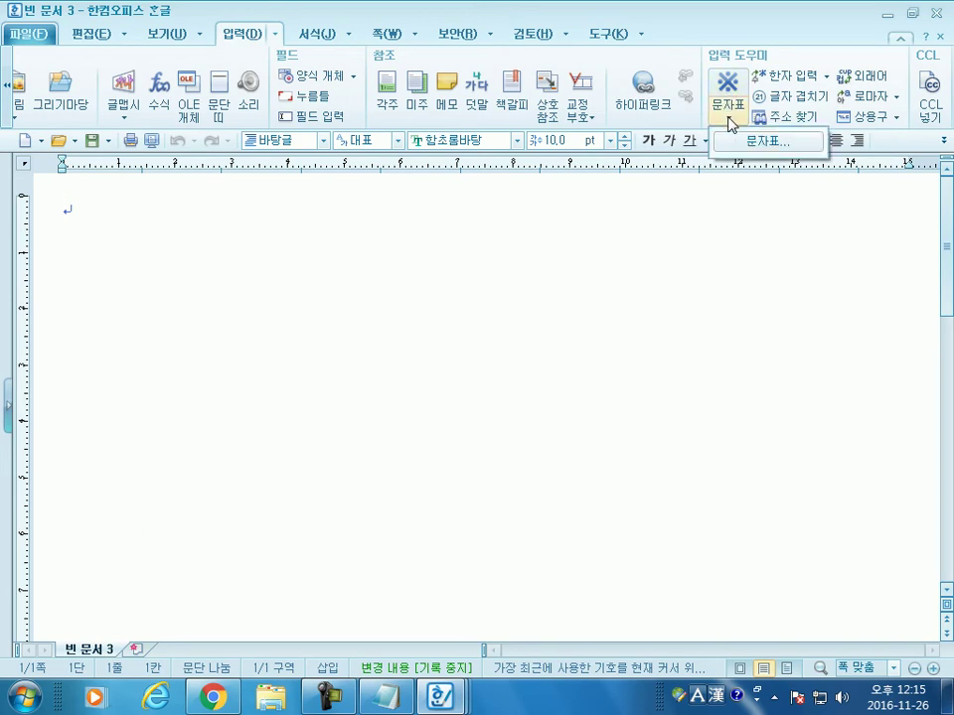
{"action": "left_click", "coordinate": [741, 144]}
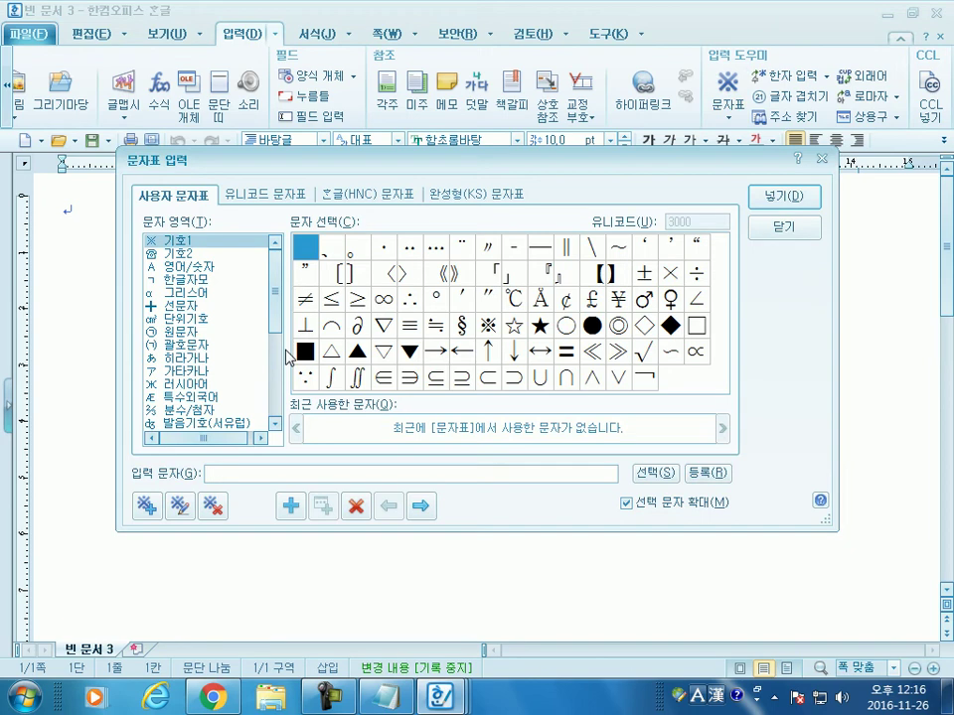
Step: Browse the 유니코드, 한글(HNC), 완성형(KS) and user-defined character set tabs, ending on HNC
{"action": "left_click", "coordinate": [249, 204]}
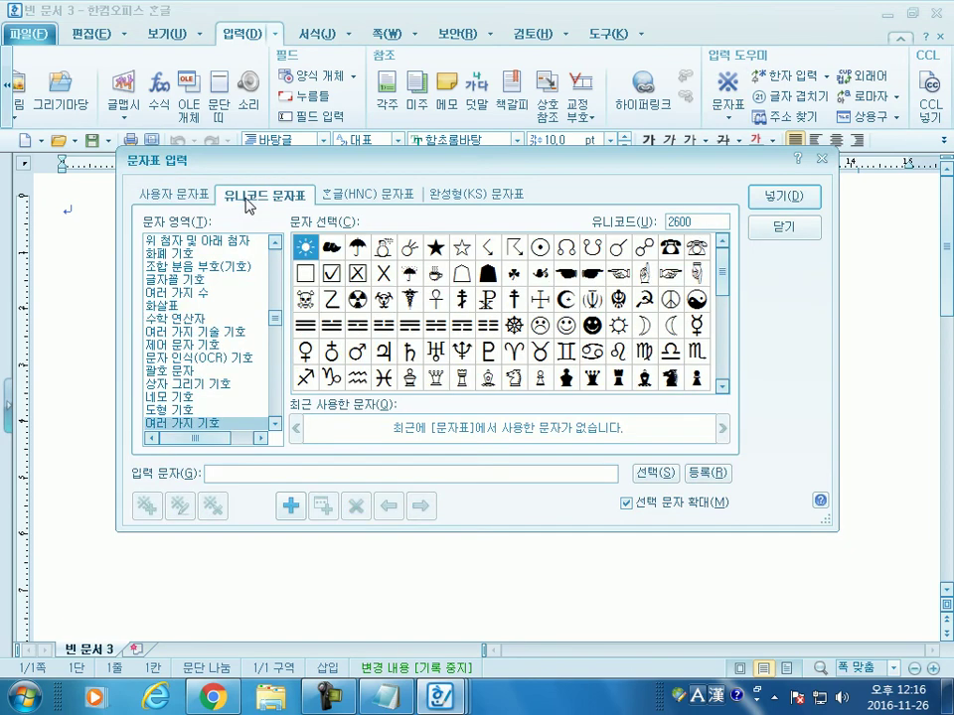
{"action": "left_click", "coordinate": [351, 203]}
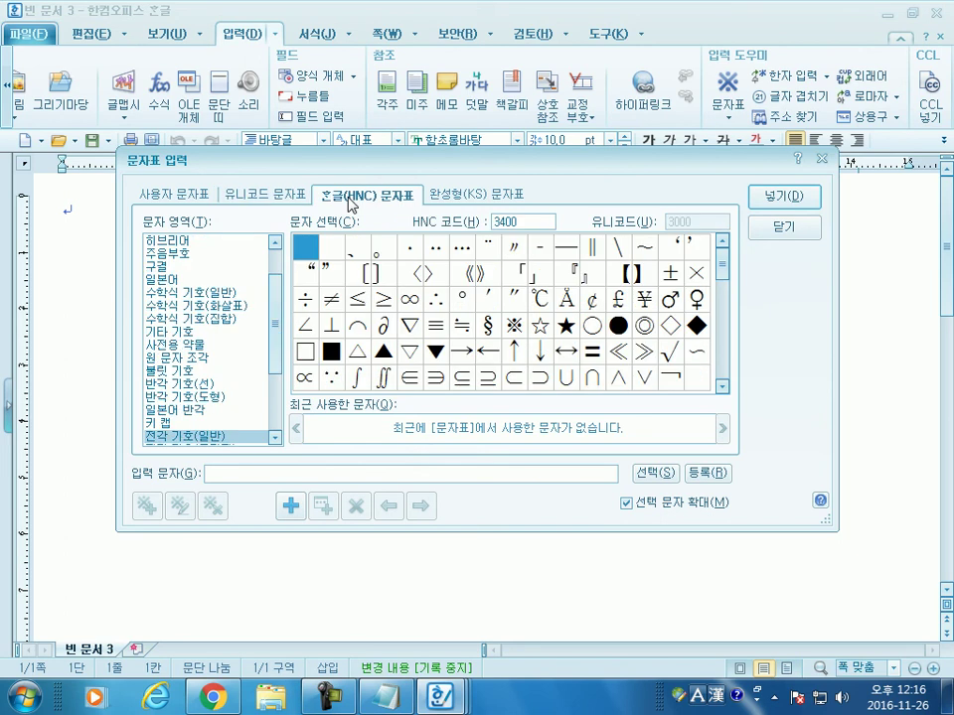
{"action": "left_click", "coordinate": [462, 202]}
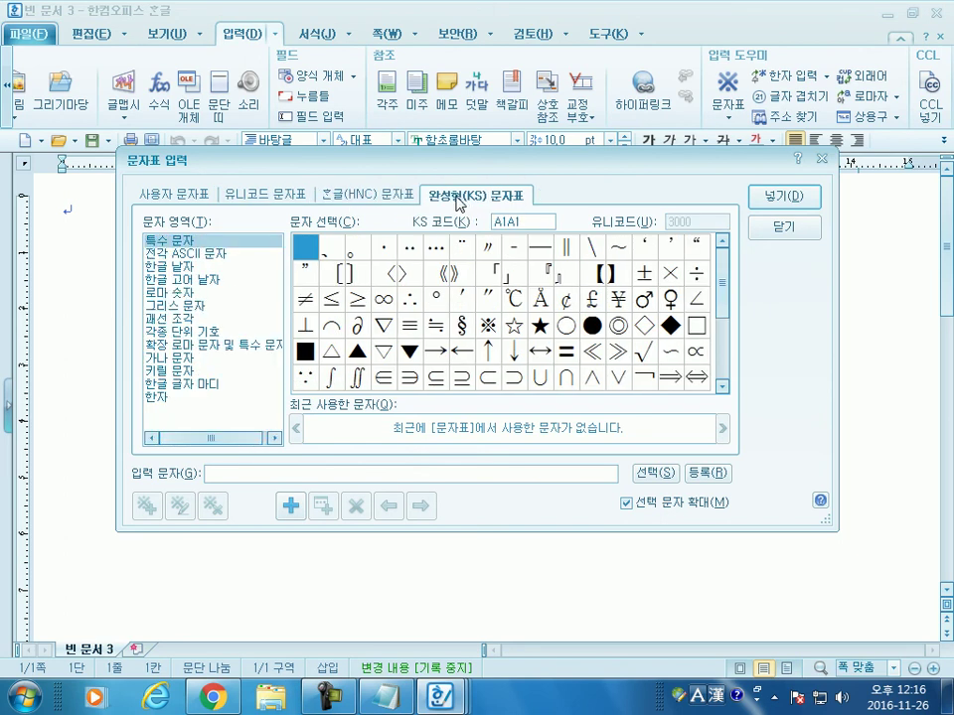
{"action": "left_click", "coordinate": [364, 195]}
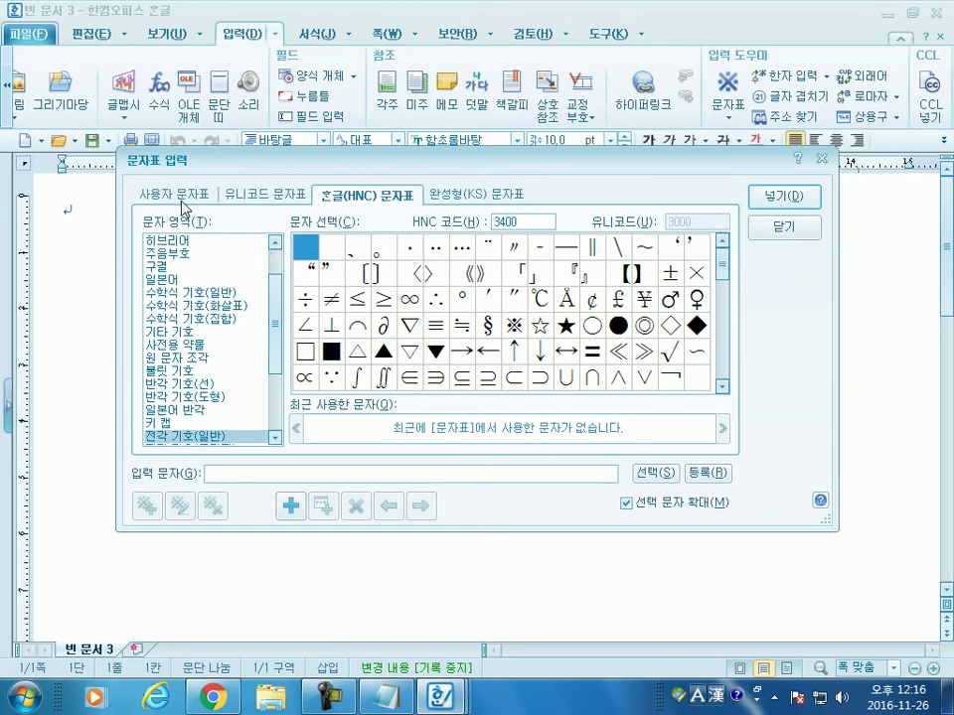
{"action": "left_click", "coordinate": [194, 194]}
{"action": "left_click", "coordinate": [348, 193]}
{"action": "left_click_drag", "start_coordinate": [276, 332], "coordinate": [266, 362]}
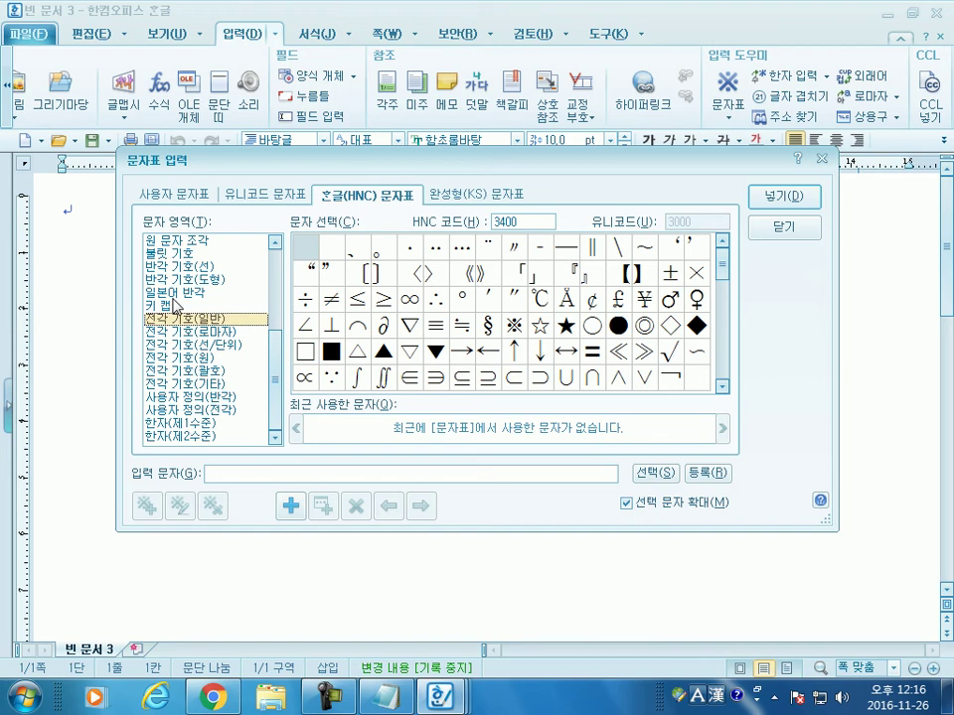
Step: View the HNC half-width Japanese, full-width Roman numeral and general symbol sets
{"action": "left_click", "coordinate": [175, 293]}
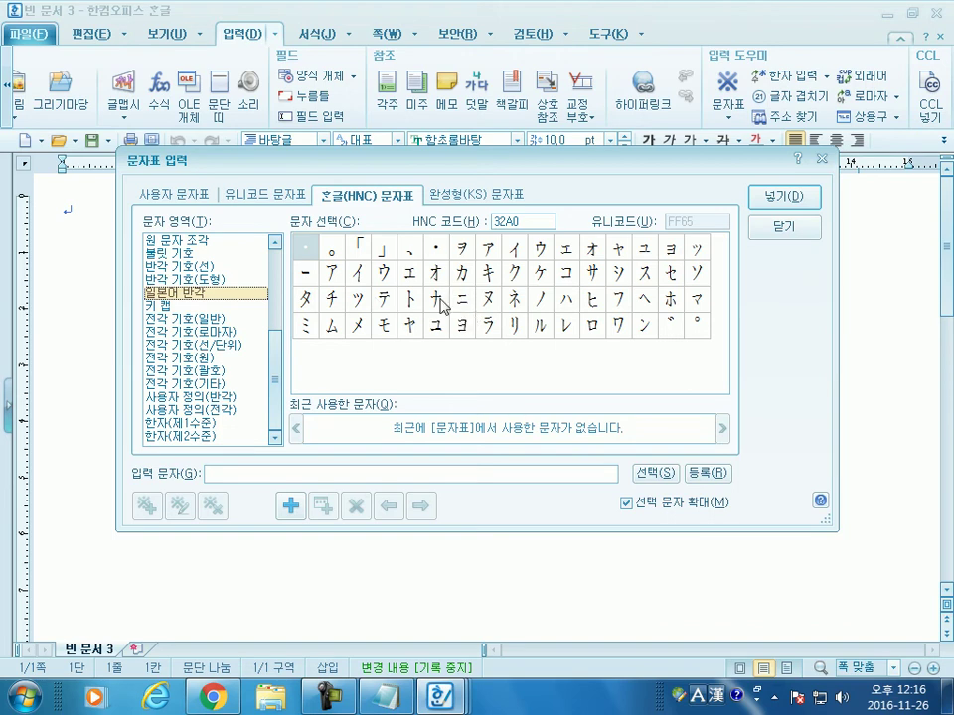
{"action": "left_click", "coordinate": [195, 332]}
{"action": "left_click", "coordinate": [196, 319]}
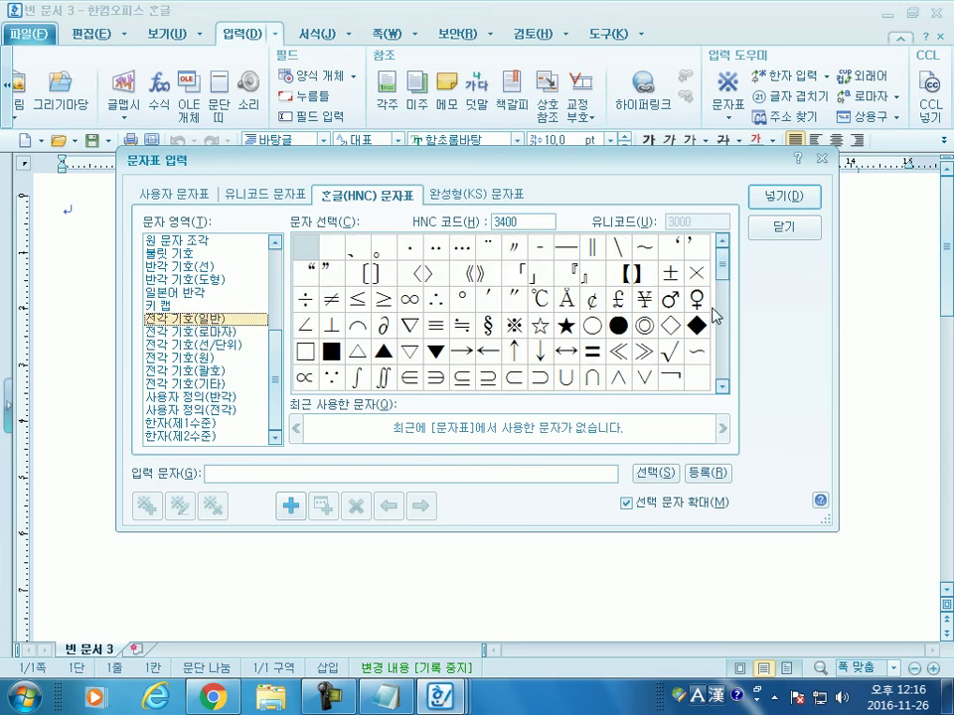
{"action": "scroll", "coordinate": [718, 323], "scroll_direction": "down", "scroll_amount": 4}
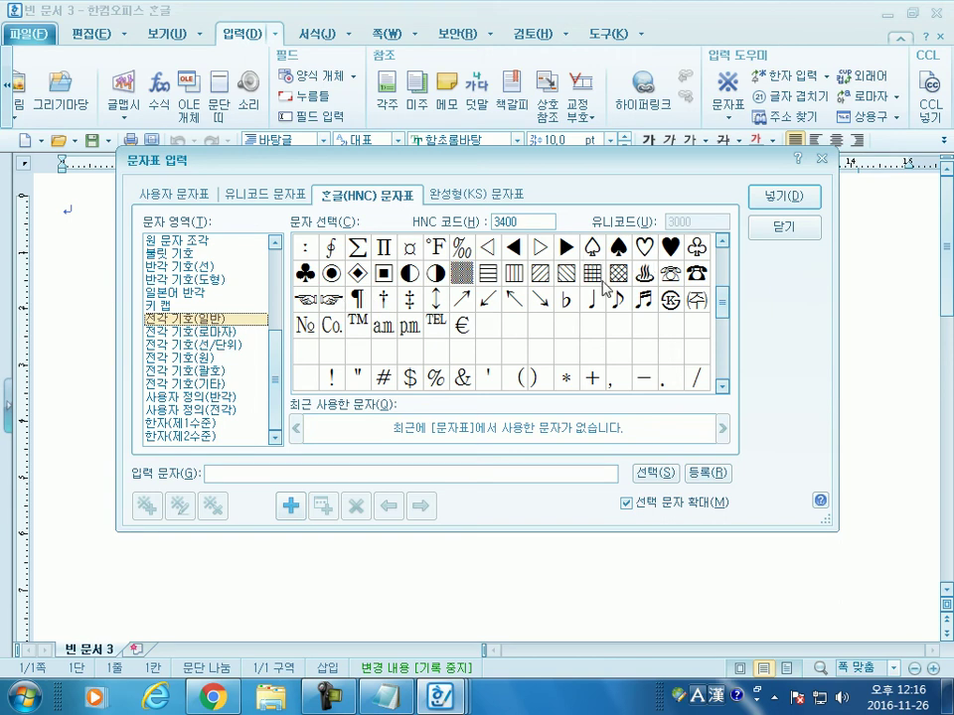
{"action": "scroll", "coordinate": [725, 300], "scroll_direction": "up", "scroll_amount": 6}
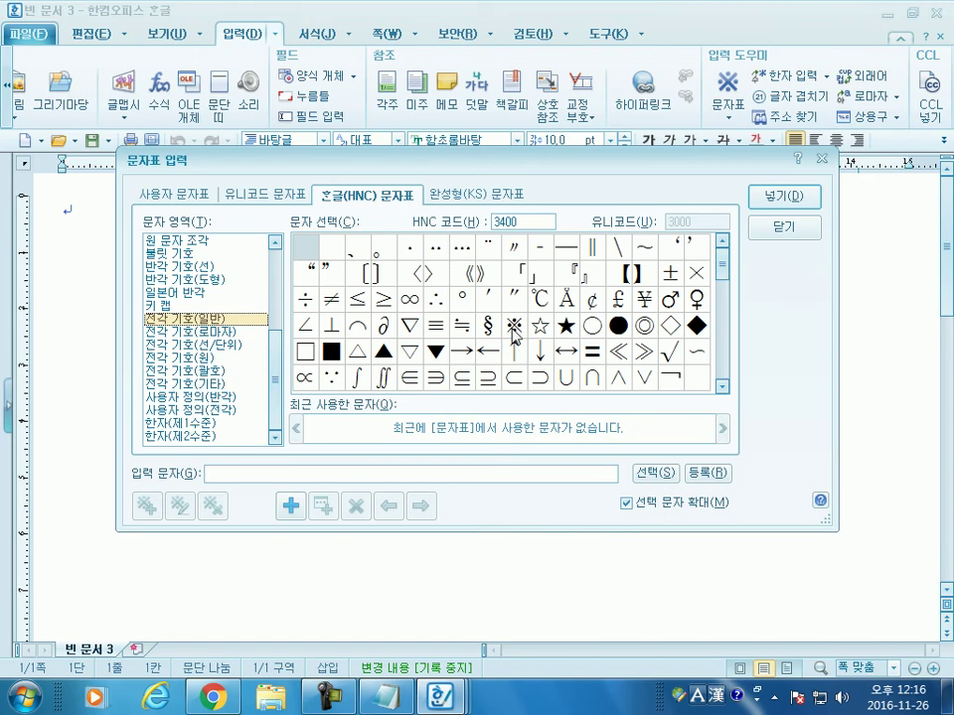
{"action": "left_click_drag", "start_coordinate": [278, 349], "coordinate": [292, 245]}
Step: View the HNC Latin, Greek, Russian and Hebrew sets, then return to the 유니코드 tab
{"action": "left_click", "coordinate": [205, 242]}
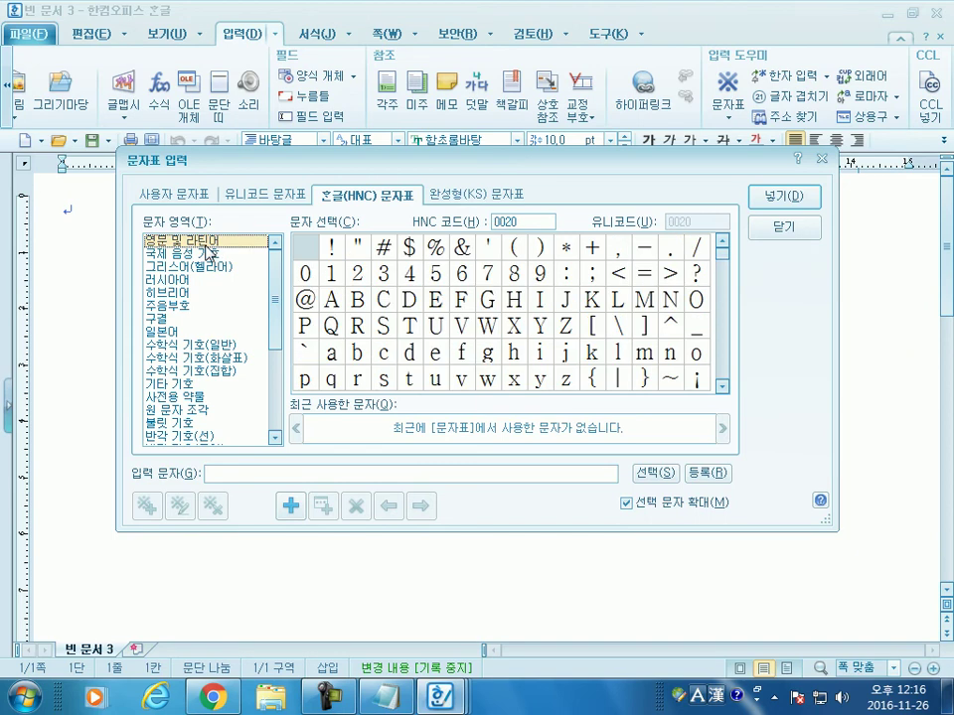
{"action": "left_click", "coordinate": [206, 266]}
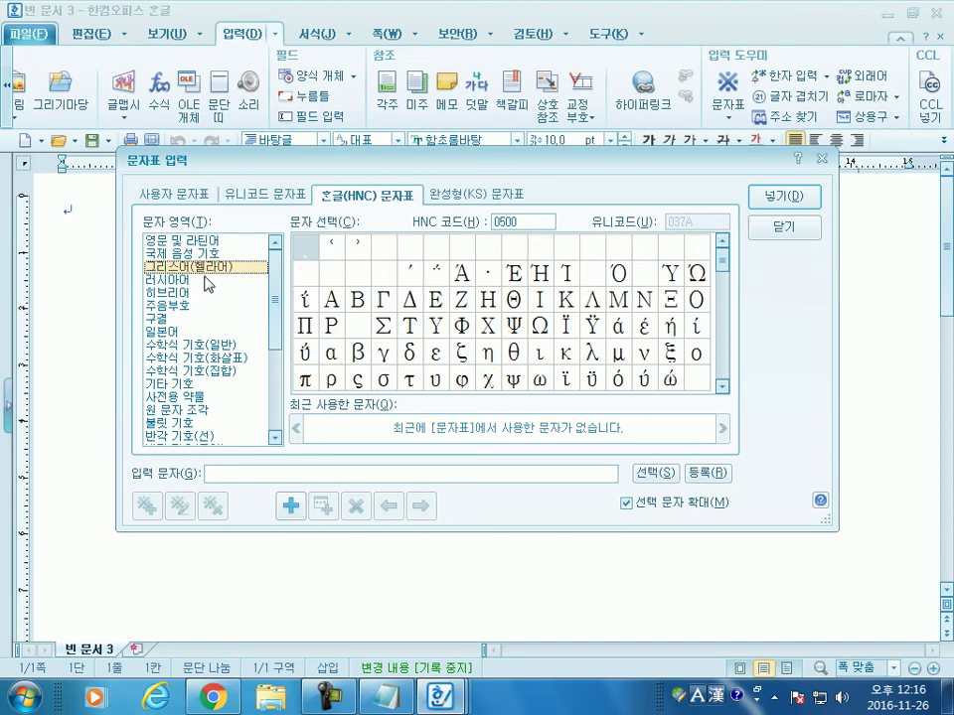
{"action": "left_click", "coordinate": [206, 280]}
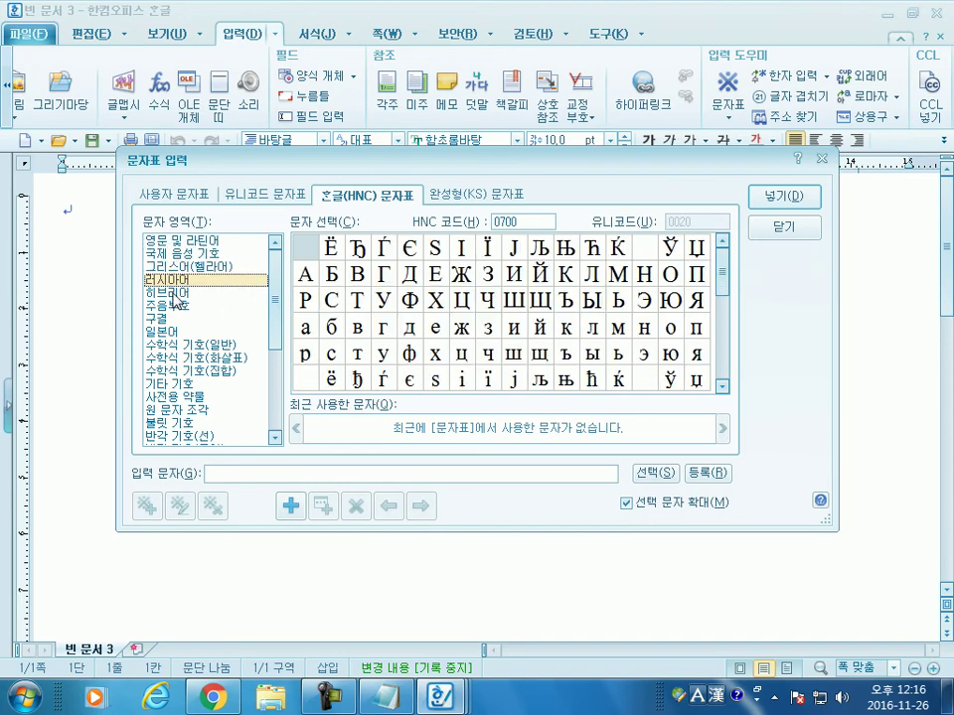
{"action": "left_click", "coordinate": [173, 294]}
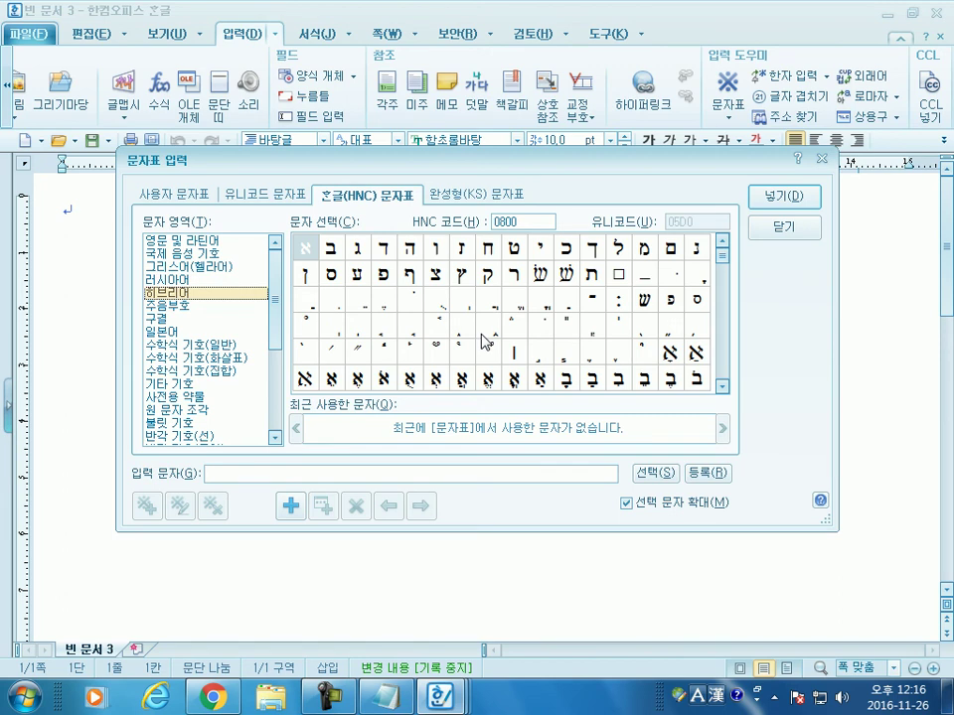
{"action": "left_click_drag", "start_coordinate": [724, 256], "coordinate": [725, 340]}
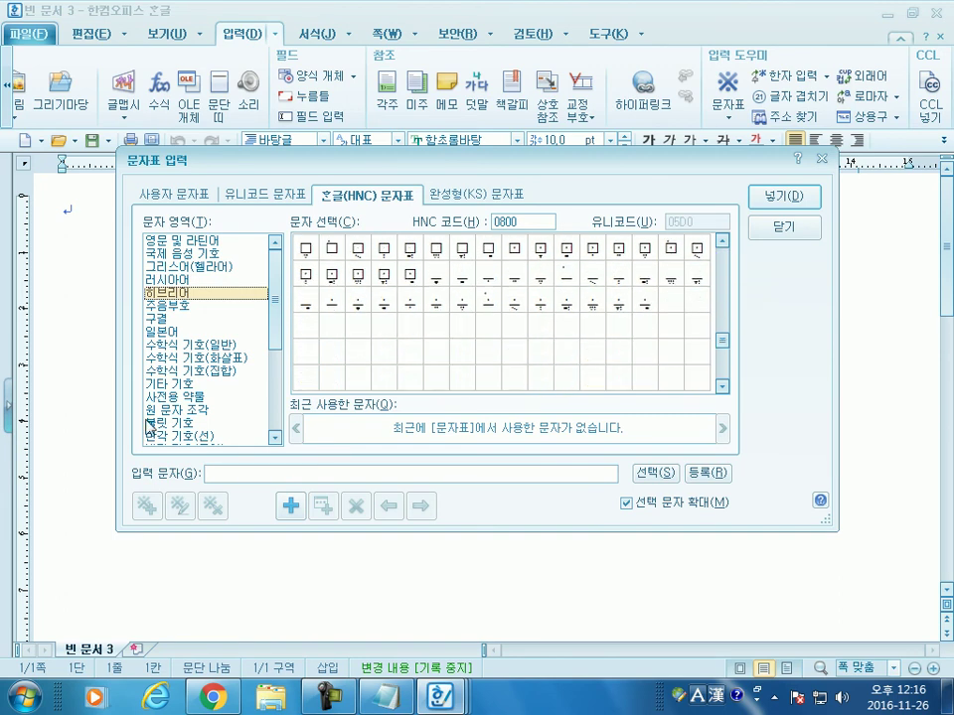
{"action": "left_click", "coordinate": [260, 194]}
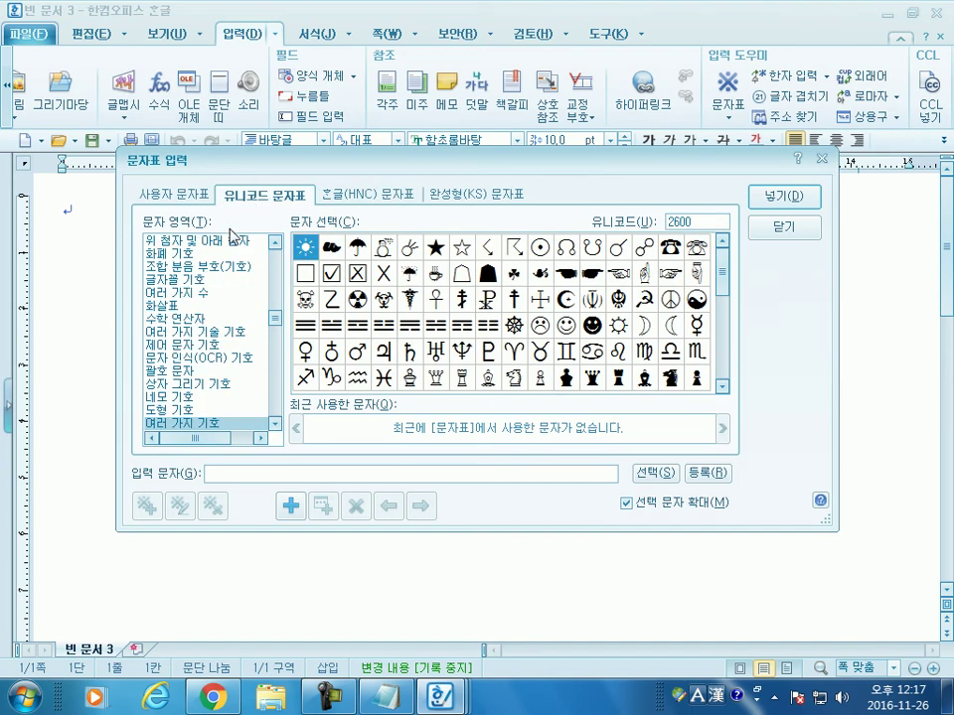
Step: Step through the Latin, Arabic, Tamil, Thai and Tibetan blocks to 미얀마어(버마어) at code 1000
{"action": "scroll", "coordinate": [209, 298], "scroll_direction": "up", "scroll_amount": 10}
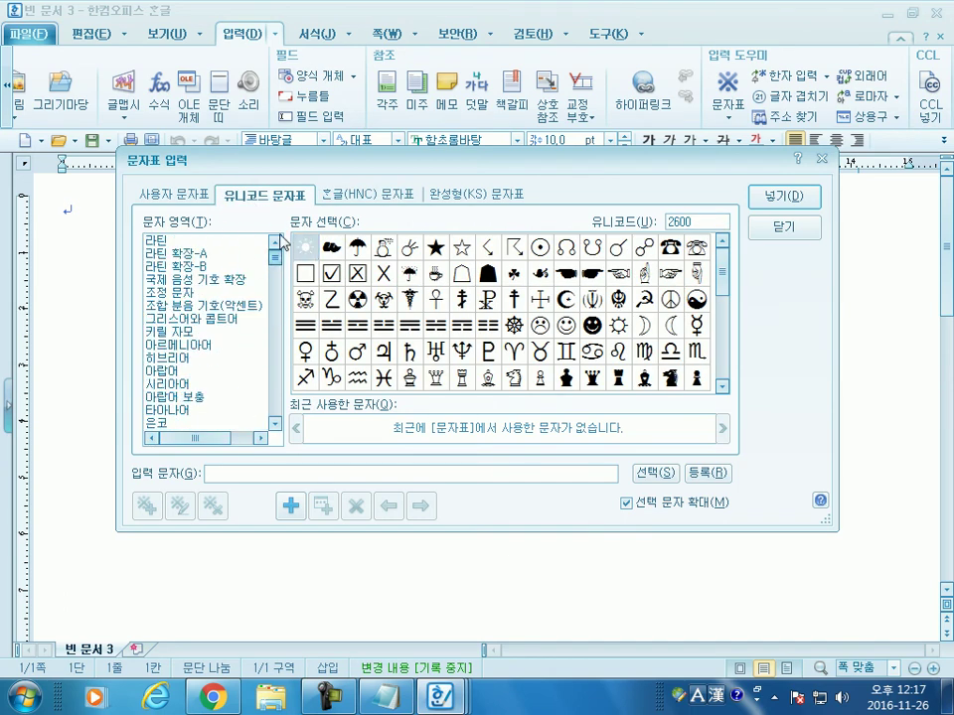
{"action": "left_click", "coordinate": [243, 240]}
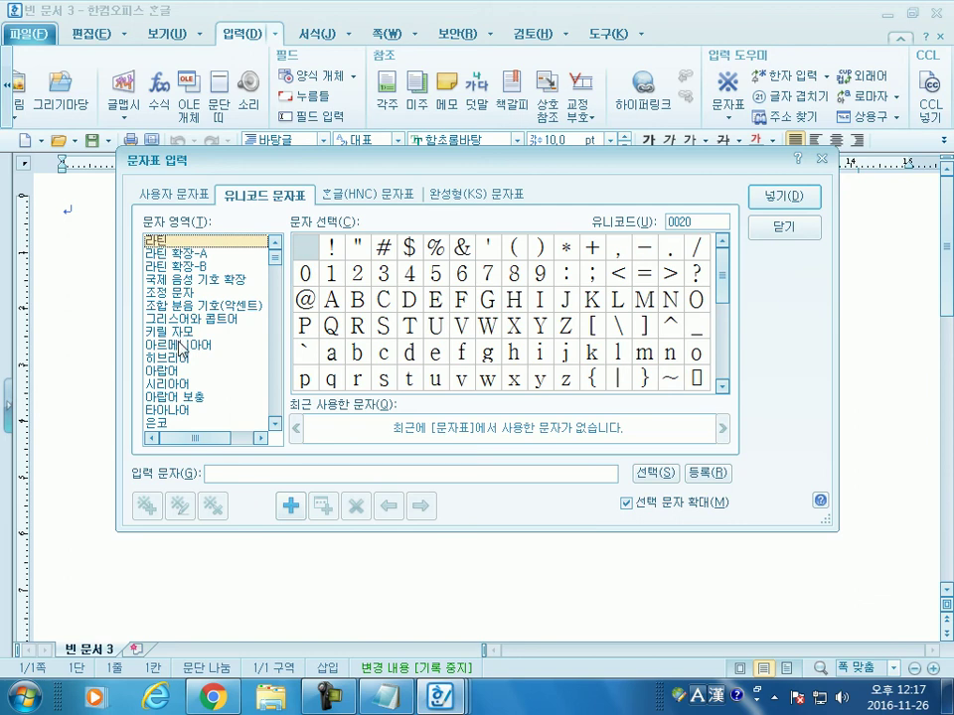
{"action": "left_click", "coordinate": [178, 373]}
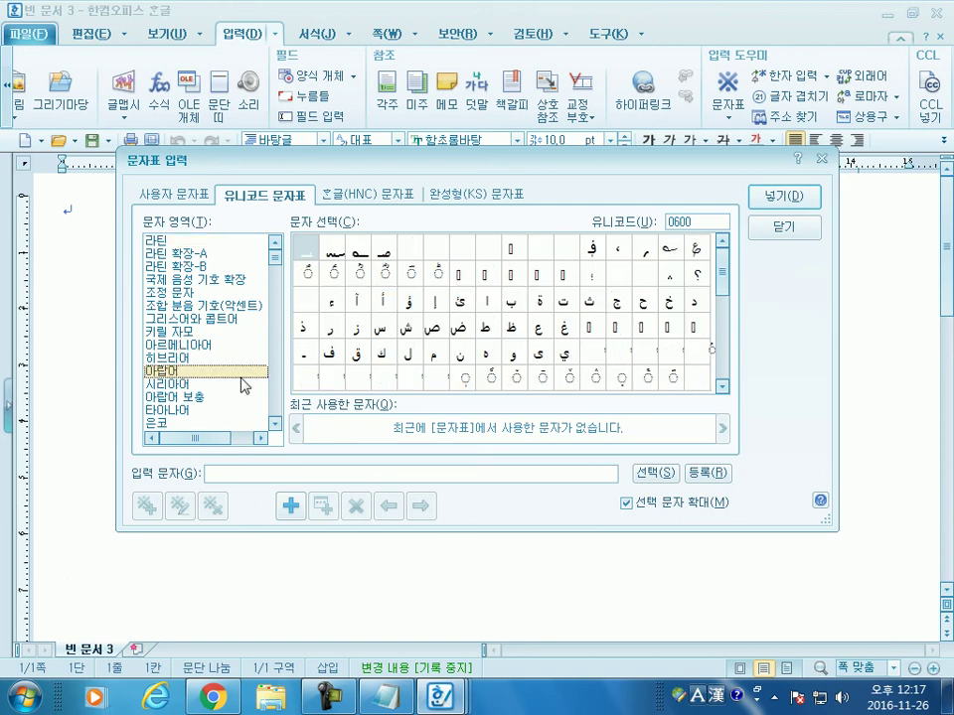
{"action": "scroll", "coordinate": [189, 348], "scroll_direction": "down", "scroll_amount": 2}
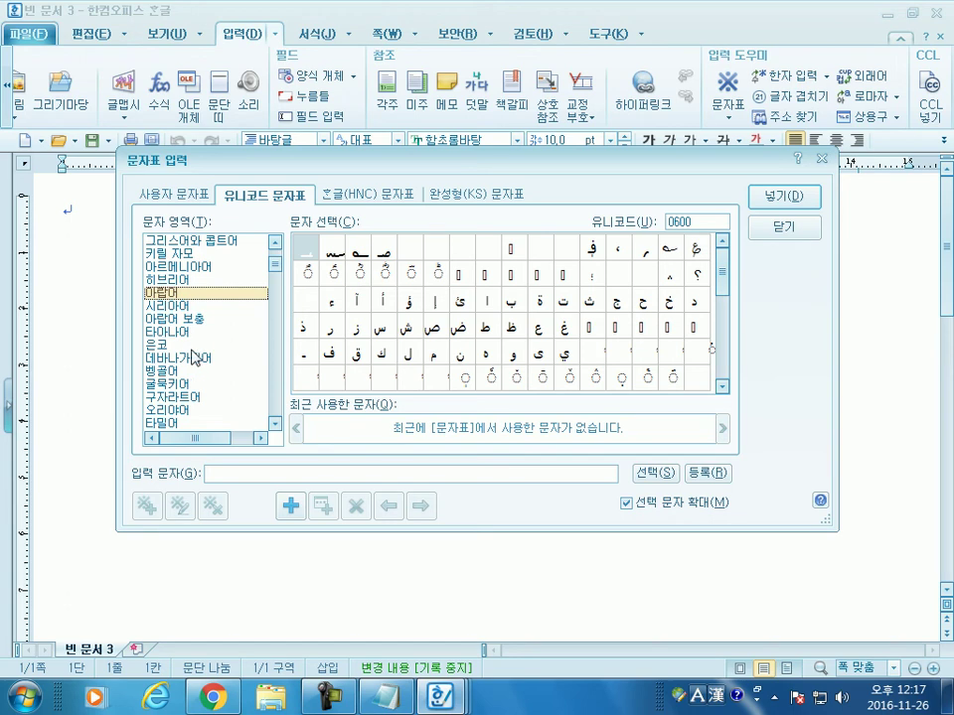
{"action": "left_click", "coordinate": [179, 421]}
{"action": "scroll", "coordinate": [203, 406], "scroll_direction": "down", "scroll_amount": 4}
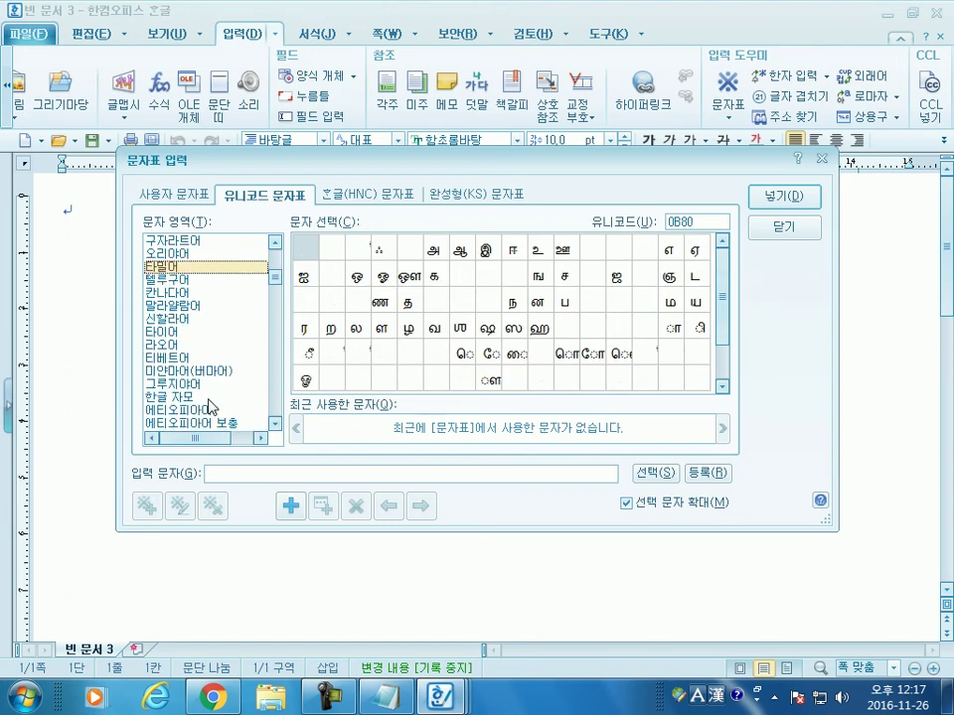
{"action": "left_click", "coordinate": [197, 332]}
{"action": "left_click", "coordinate": [172, 360]}
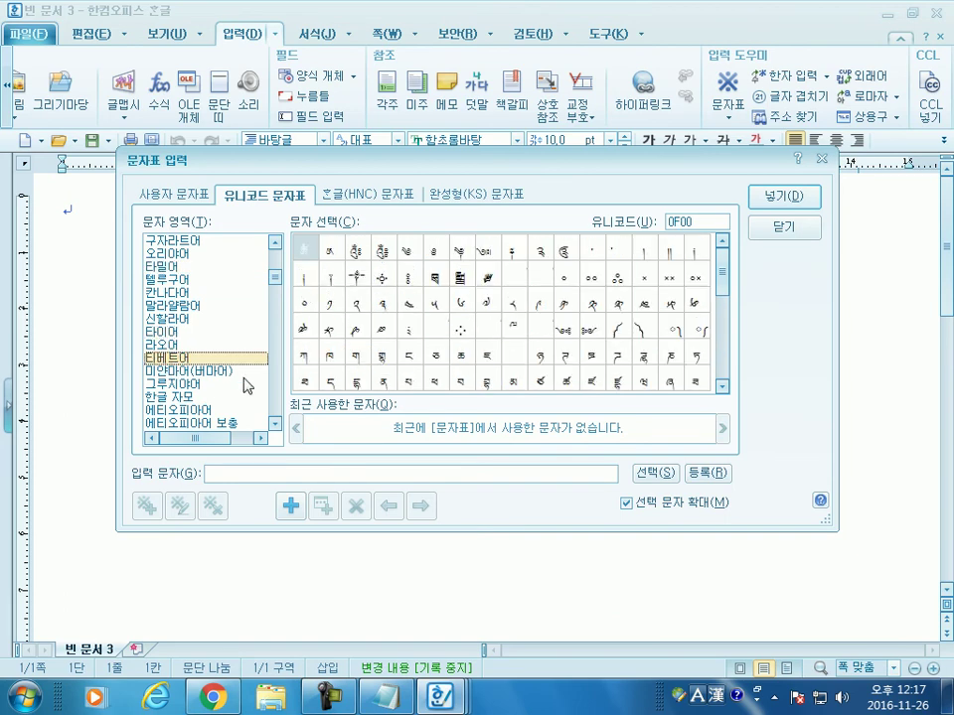
{"action": "left_click", "coordinate": [192, 372]}
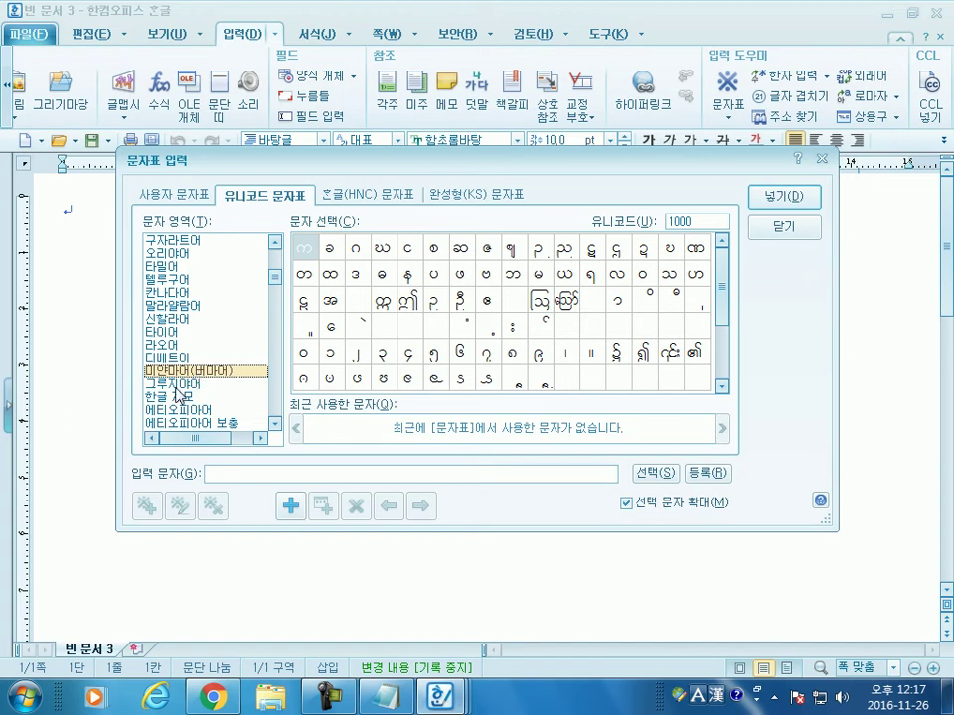
Step: Peek at the Georgian block, return to Myanmar, then switch to the HNC character set
{"action": "left_click", "coordinate": [174, 386]}
{"action": "key", "text": "Up"}
{"action": "left_click", "coordinate": [382, 192]}
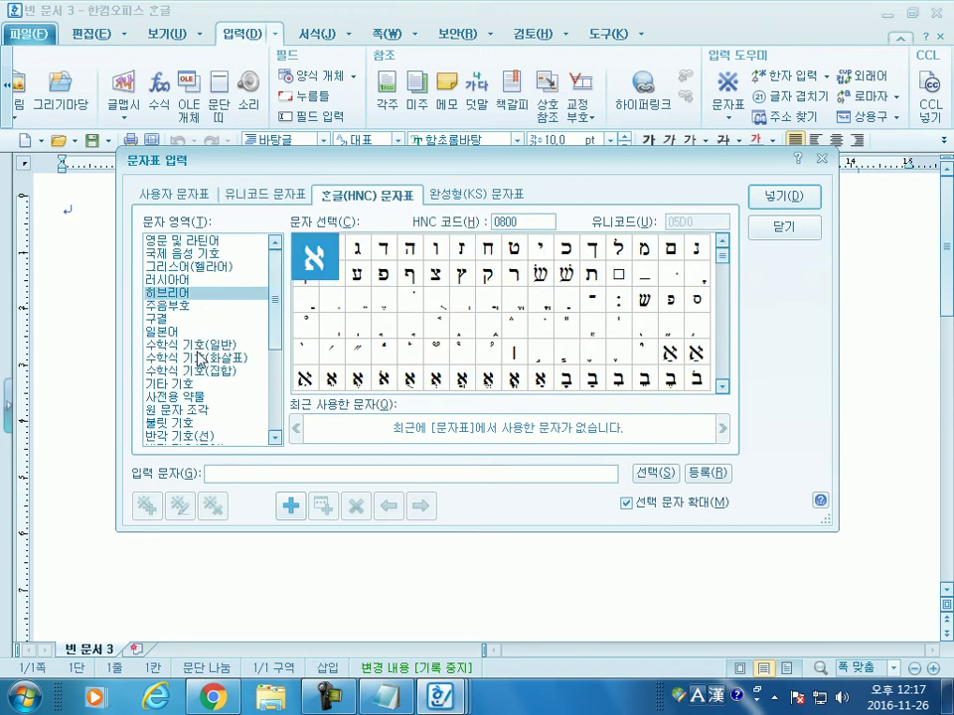
Step: Insert a black star ★ from the full-width general symbols
{"action": "left_click", "coordinate": [184, 434]}
{"action": "scroll", "coordinate": [174, 417], "scroll_direction": "down", "scroll_amount": 2}
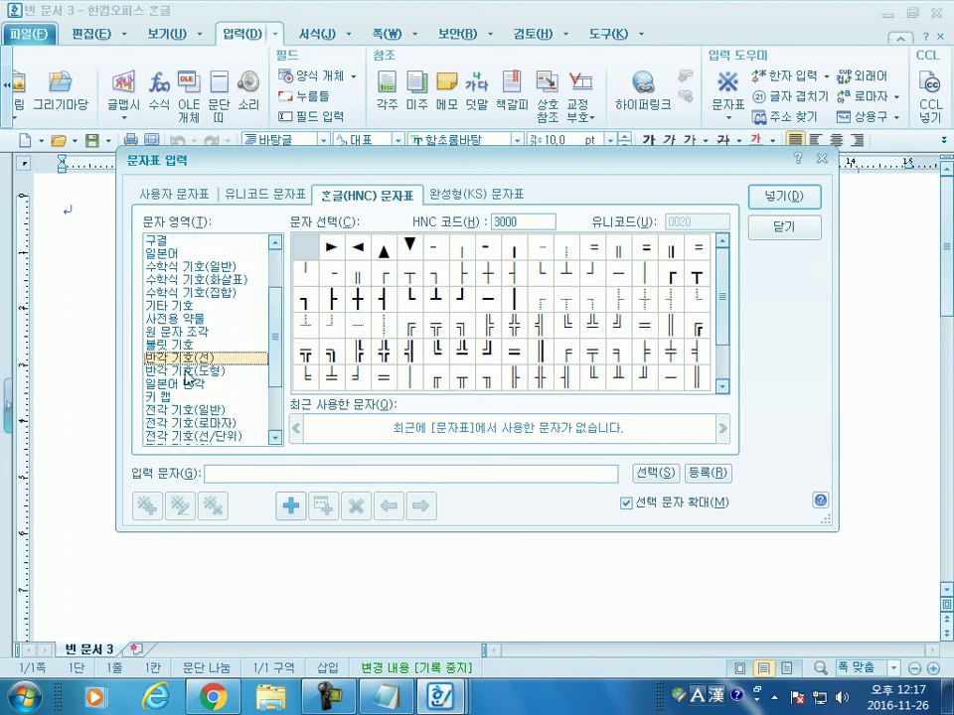
{"action": "left_click", "coordinate": [171, 419]}
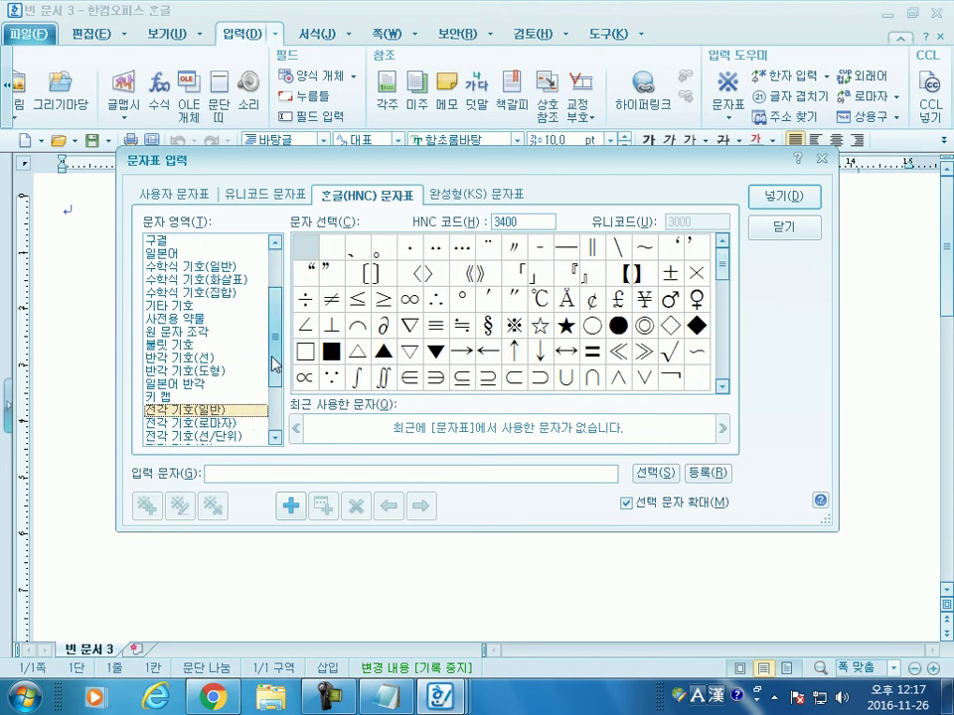
{"action": "scroll", "coordinate": [281, 389], "scroll_direction": "down", "scroll_amount": 2}
{"action": "scroll", "coordinate": [280, 390], "scroll_direction": "down", "scroll_amount": 1}
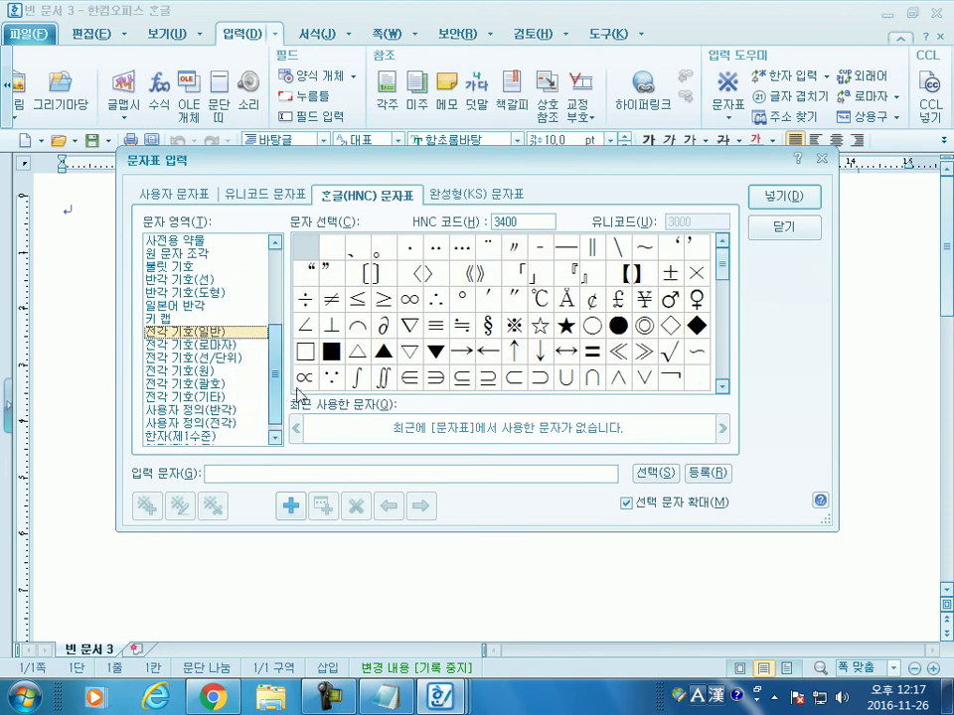
{"action": "left_click", "coordinate": [566, 326]}
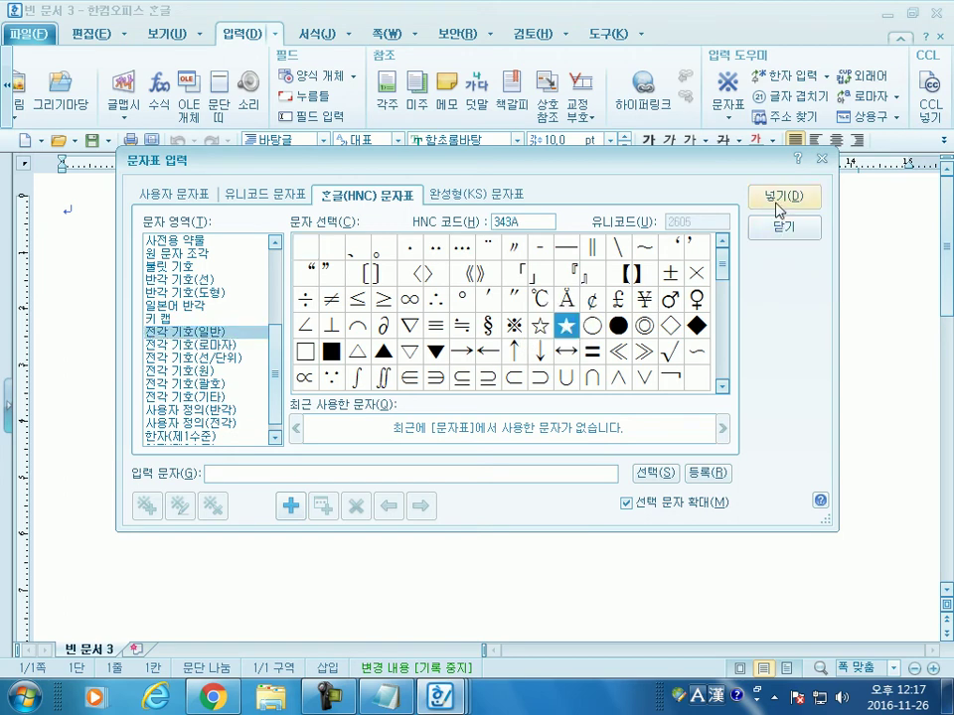
{"action": "left_click", "coordinate": [779, 202]}
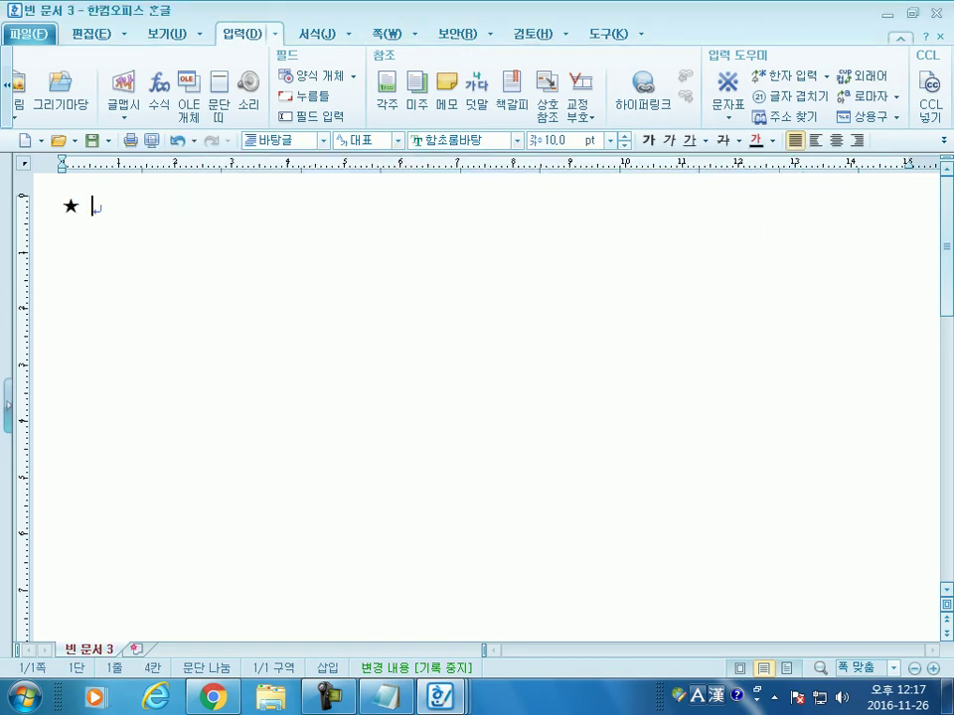
Step: Type '뜻이 좋은 사자성어', add a white star ☆ after it, and start a new line
{"action": "type", "text": "뜻이 좋은 "}
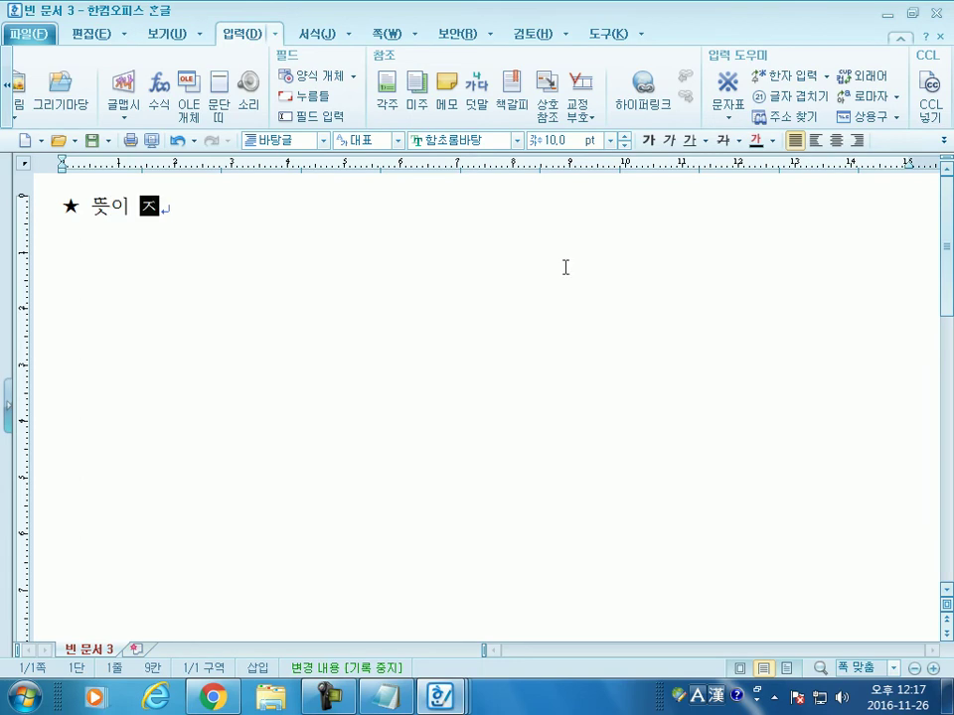
{"action": "type", "text": "사자성어"}
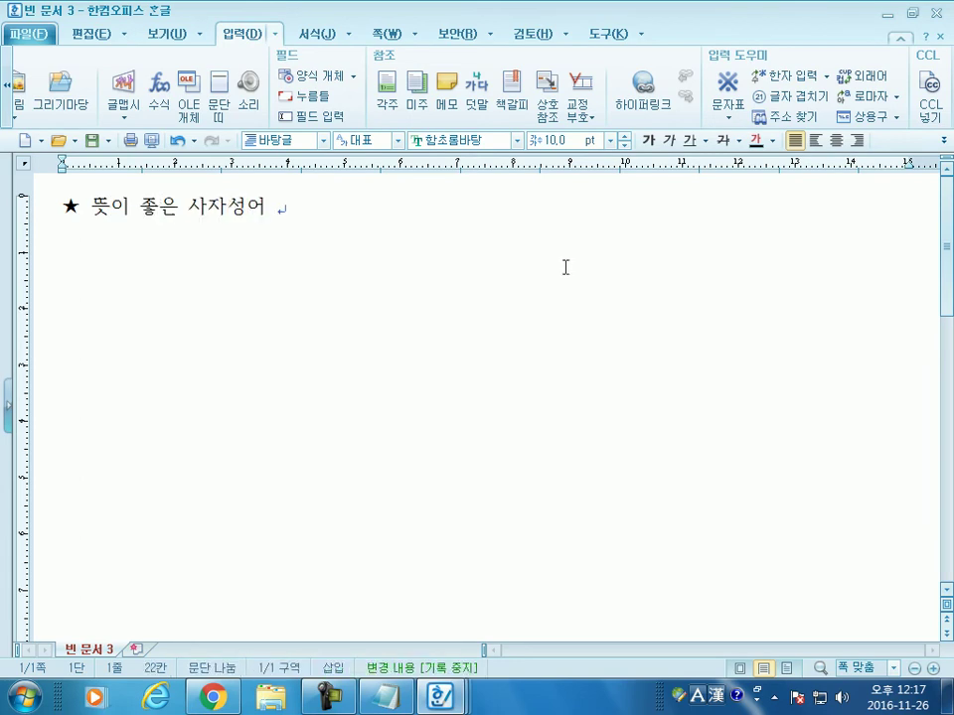
{"action": "key", "text": "ctrl+F10"}
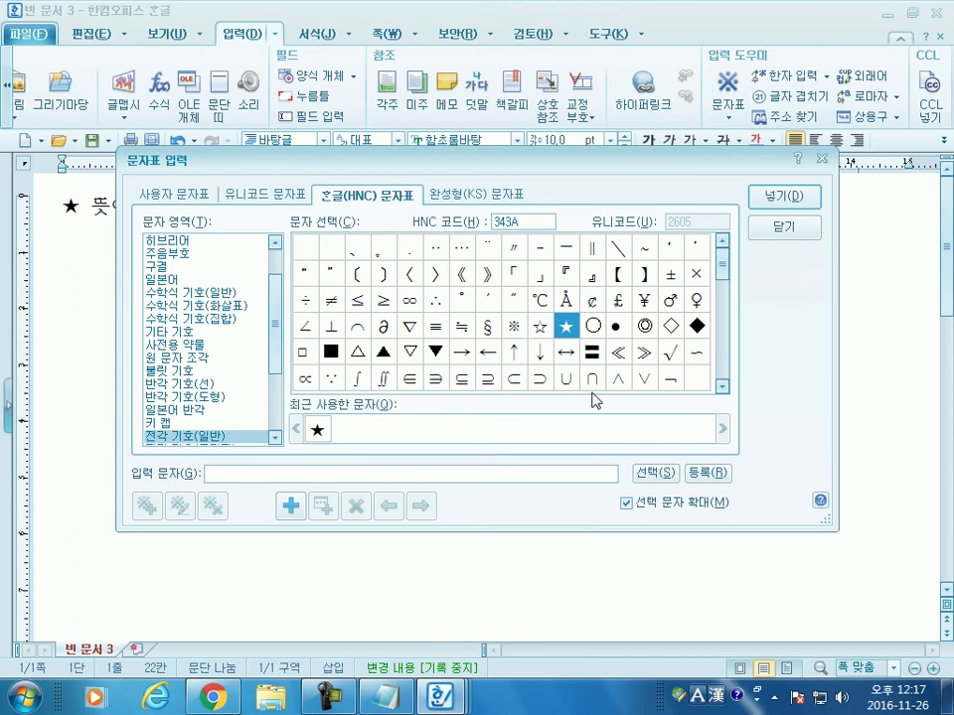
{"action": "left_click", "coordinate": [593, 328]}
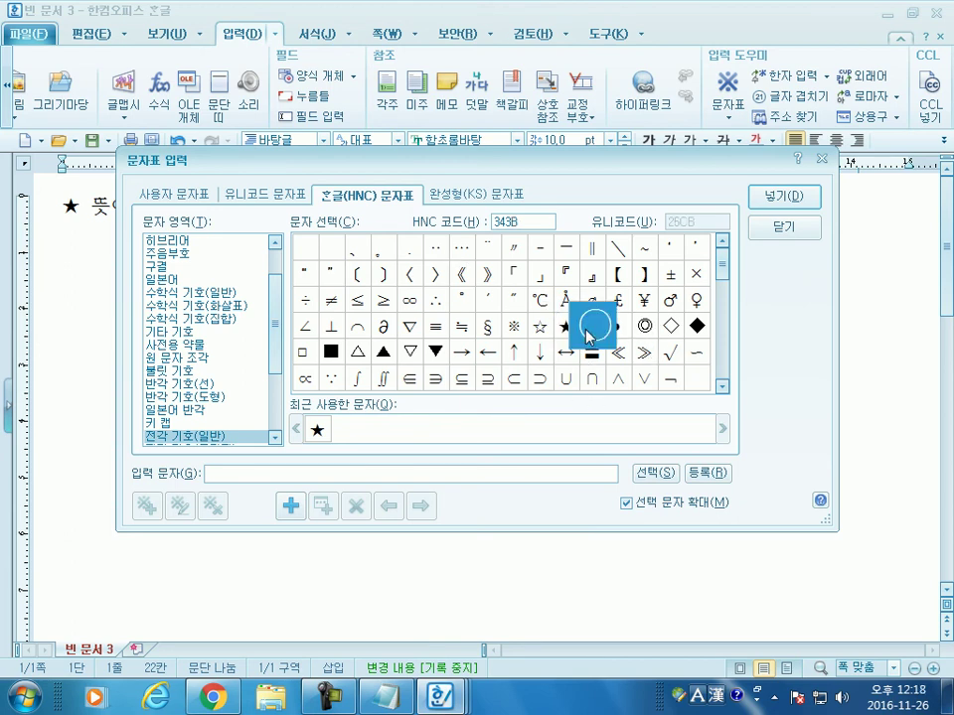
{"action": "left_click", "coordinate": [540, 326]}
{"action": "left_click", "coordinate": [784, 196]}
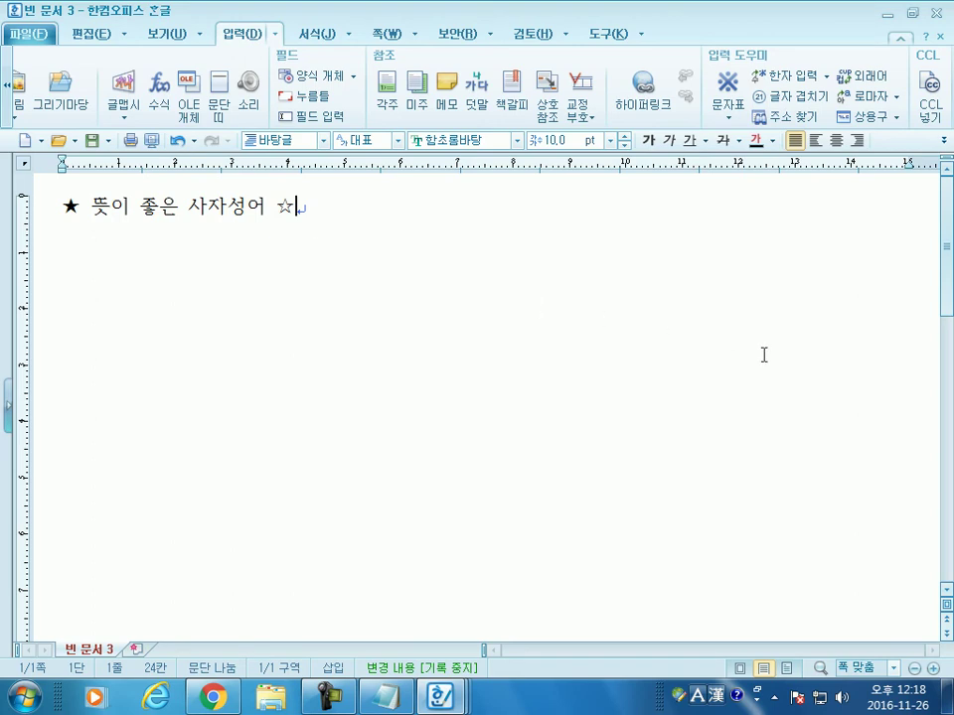
{"action": "key", "text": "Return"}
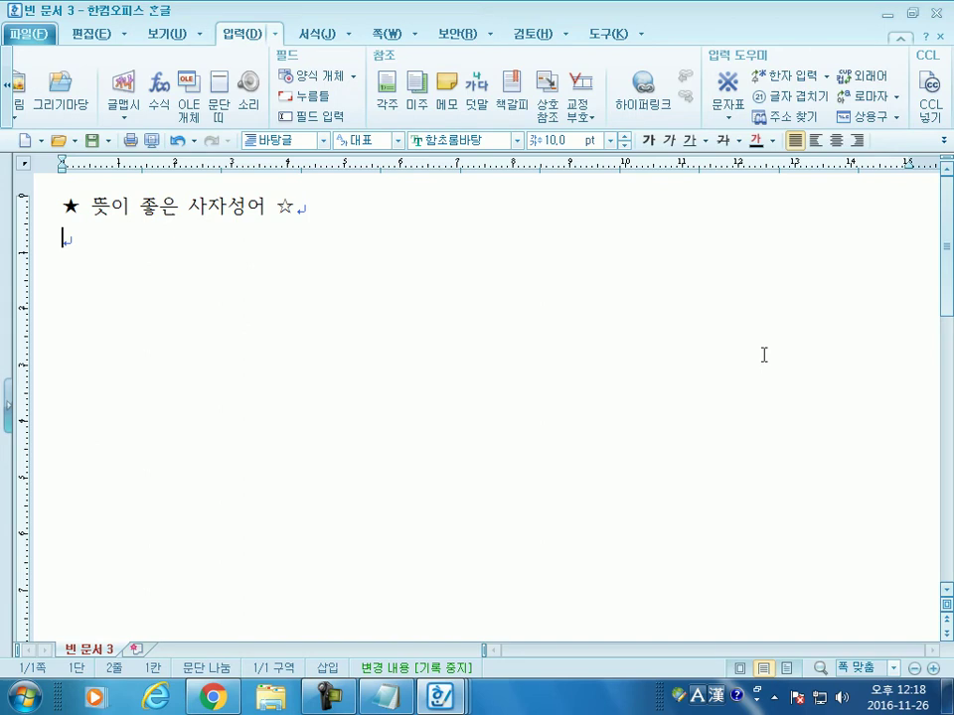
Step: Add an empty line and insert ▷ at the start of line 3
{"action": "key", "text": "Return"}
{"action": "left_click", "coordinate": [274, 36]}
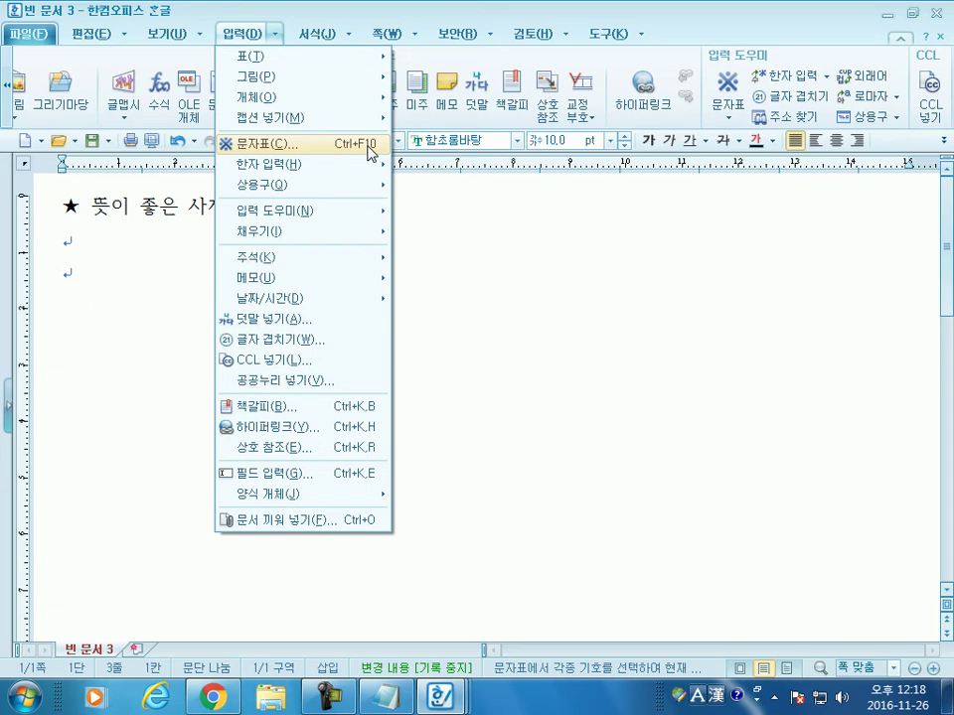
{"action": "left_click", "coordinate": [113, 268]}
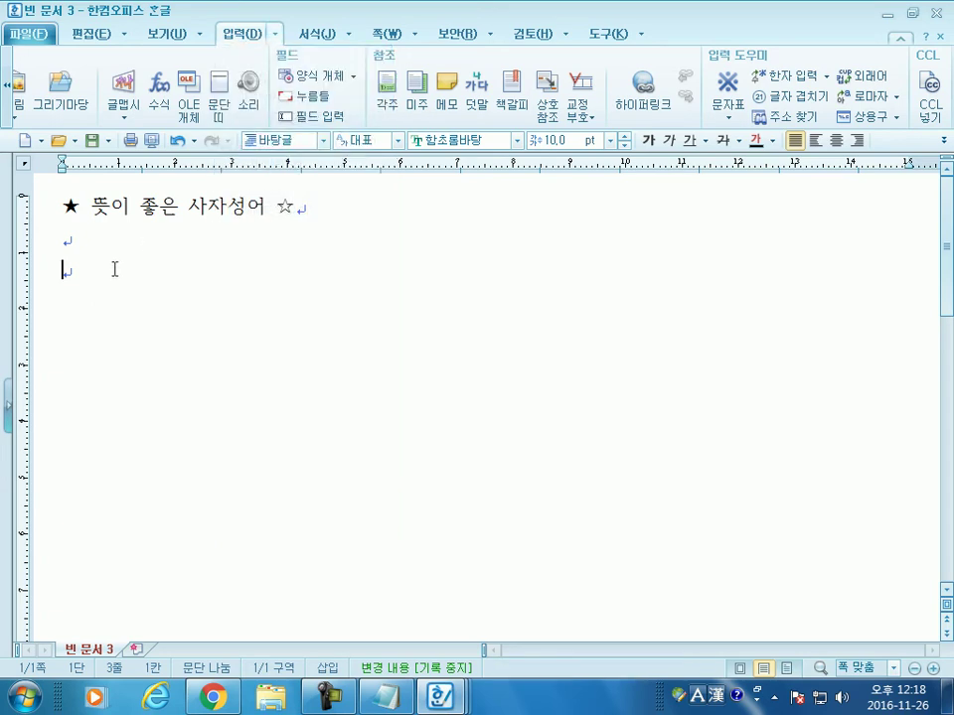
{"action": "key", "text": "ctrl+F10"}
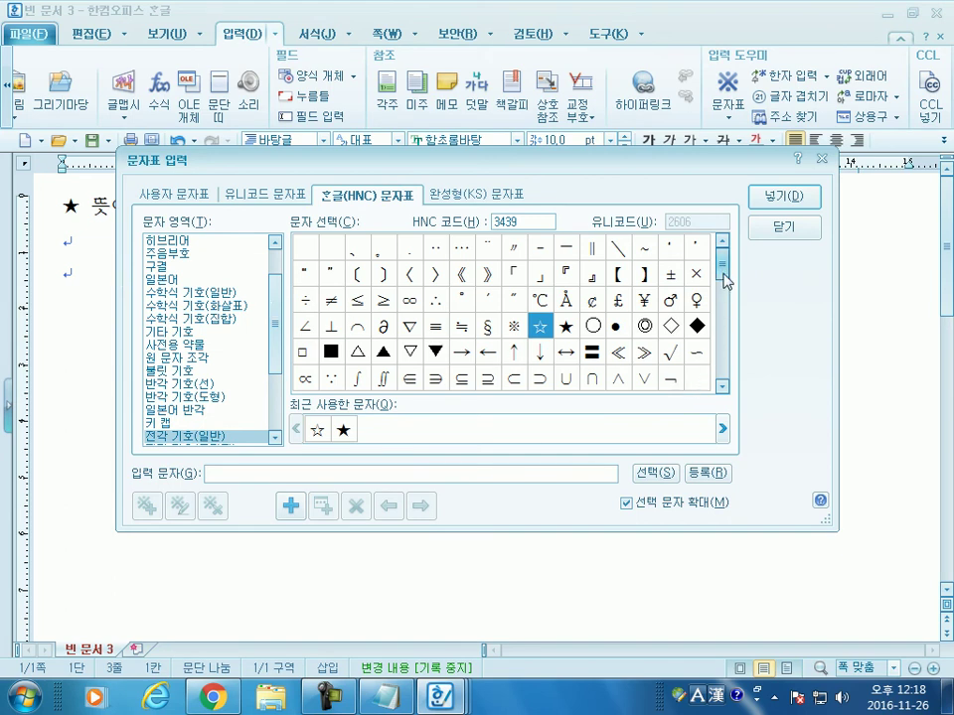
{"action": "left_click_drag", "start_coordinate": [725, 264], "coordinate": [725, 292]}
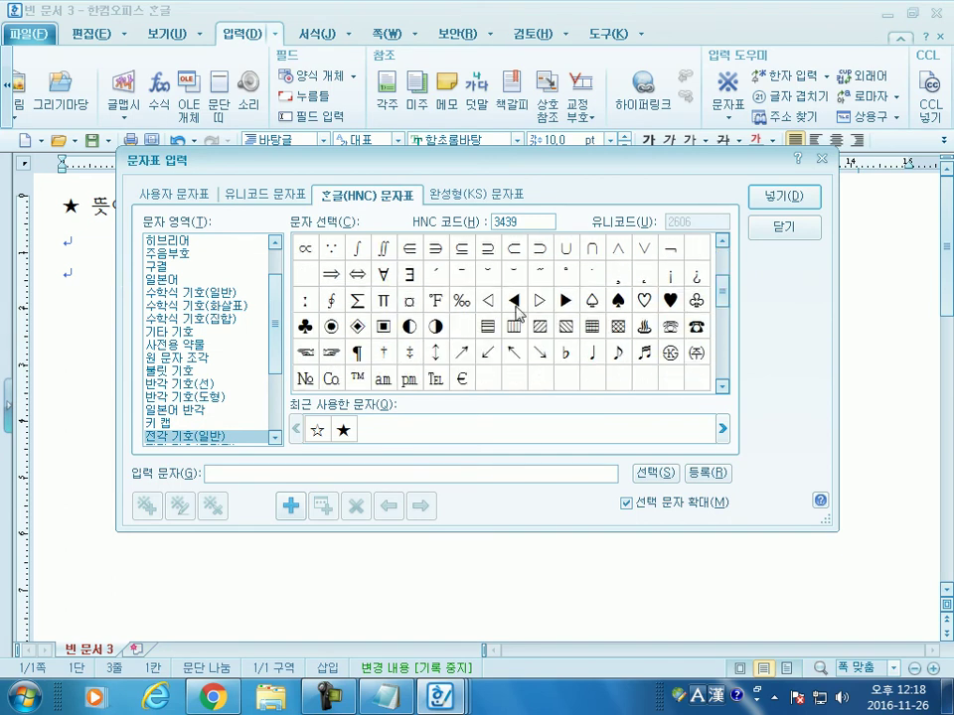
{"action": "left_click", "coordinate": [539, 310]}
{"action": "left_click", "coordinate": [771, 202]}
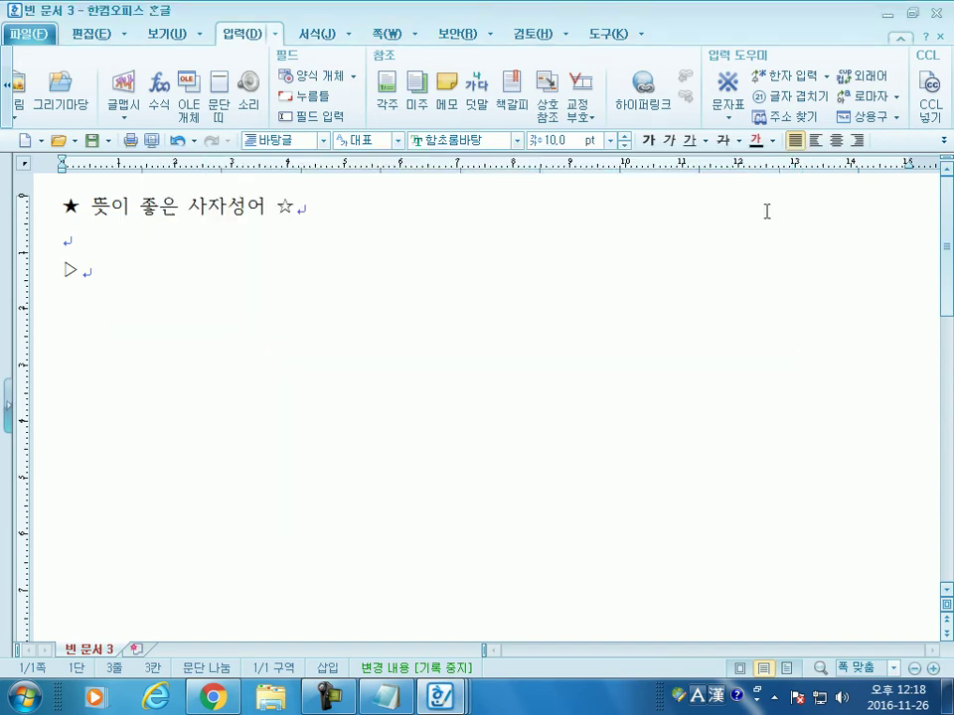
Step: Type 단금지계 and look up its hanja, 斷金之契
{"action": "type", "text": "단금지계"}
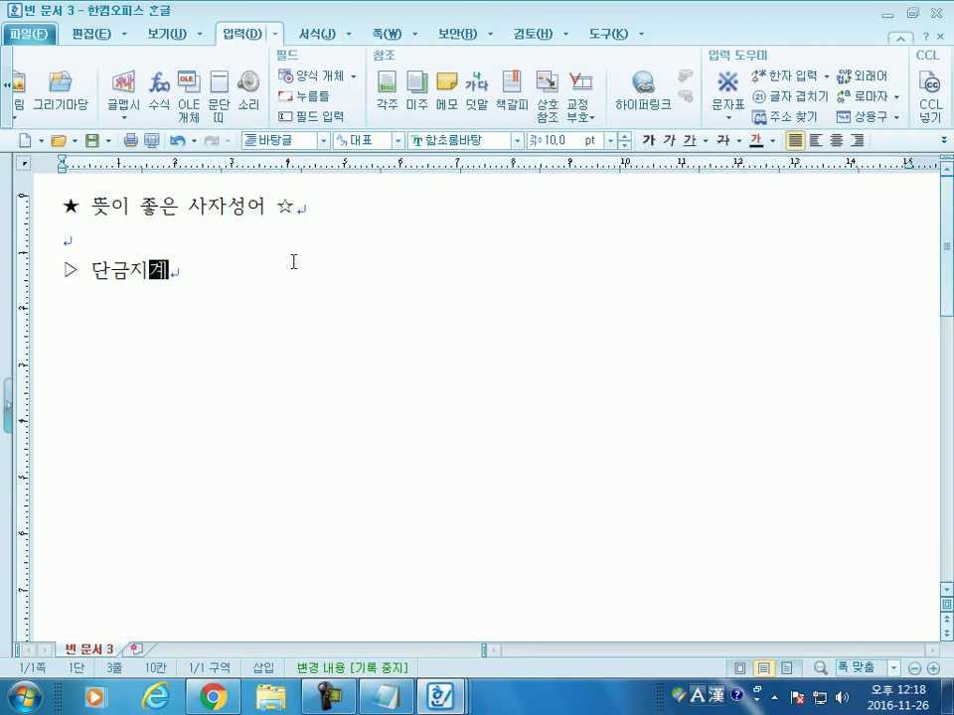
{"action": "key", "text": "F9"}
{"action": "mouse_move", "coordinate": [394, 135]}
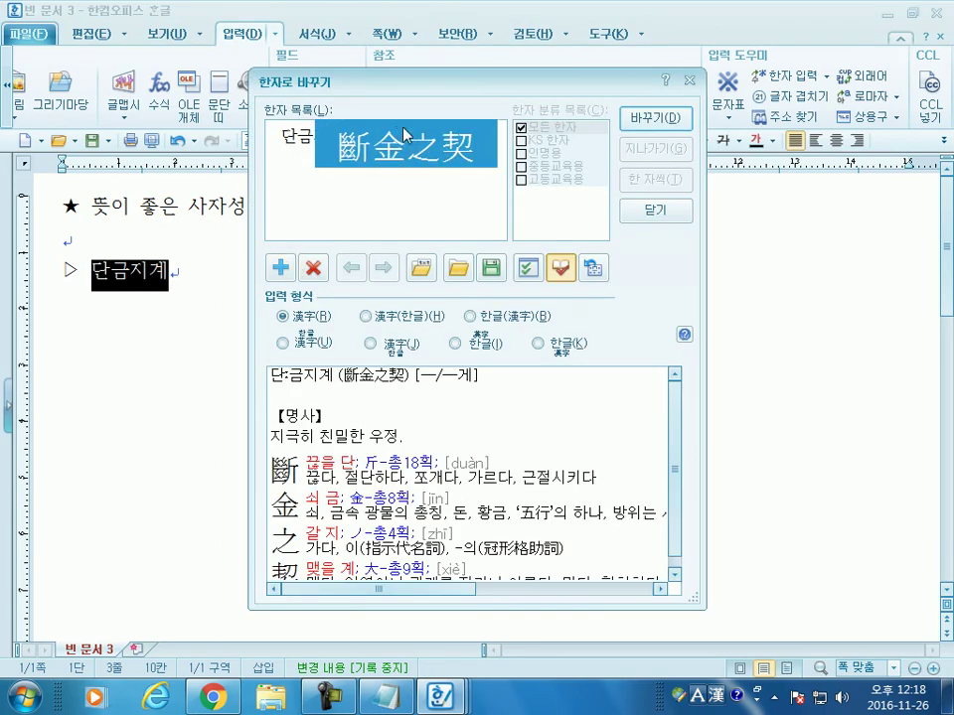
Step: Convert 단금지계 to 단금지계(斷金之契) using the hangul(hanja) format
{"action": "left_click", "coordinate": [301, 318]}
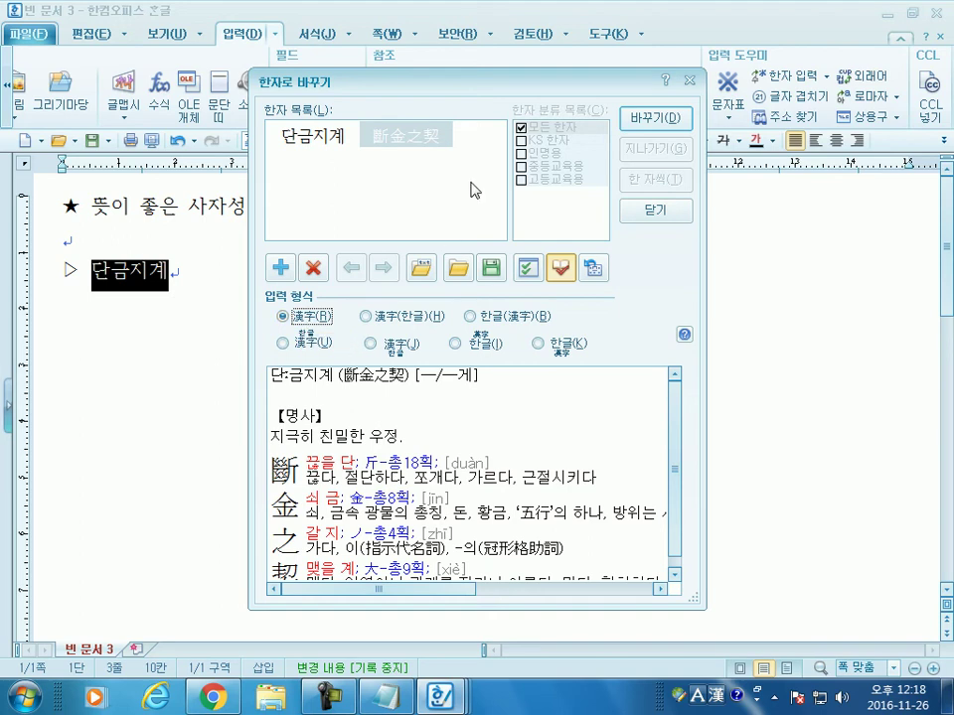
{"action": "left_click", "coordinate": [478, 322]}
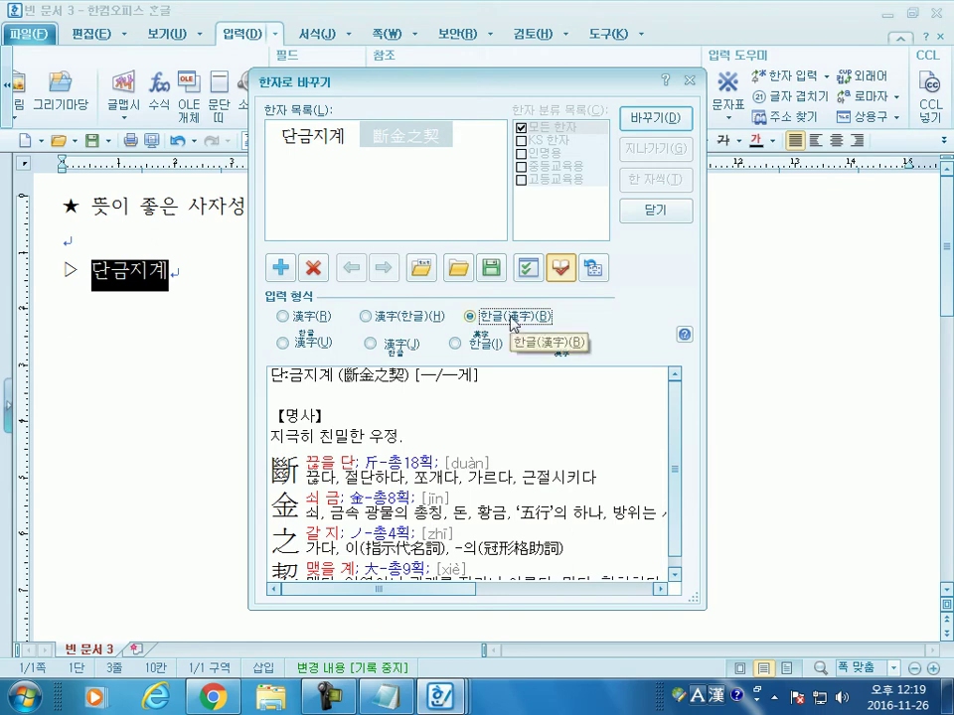
{"action": "left_click", "coordinate": [656, 210]}
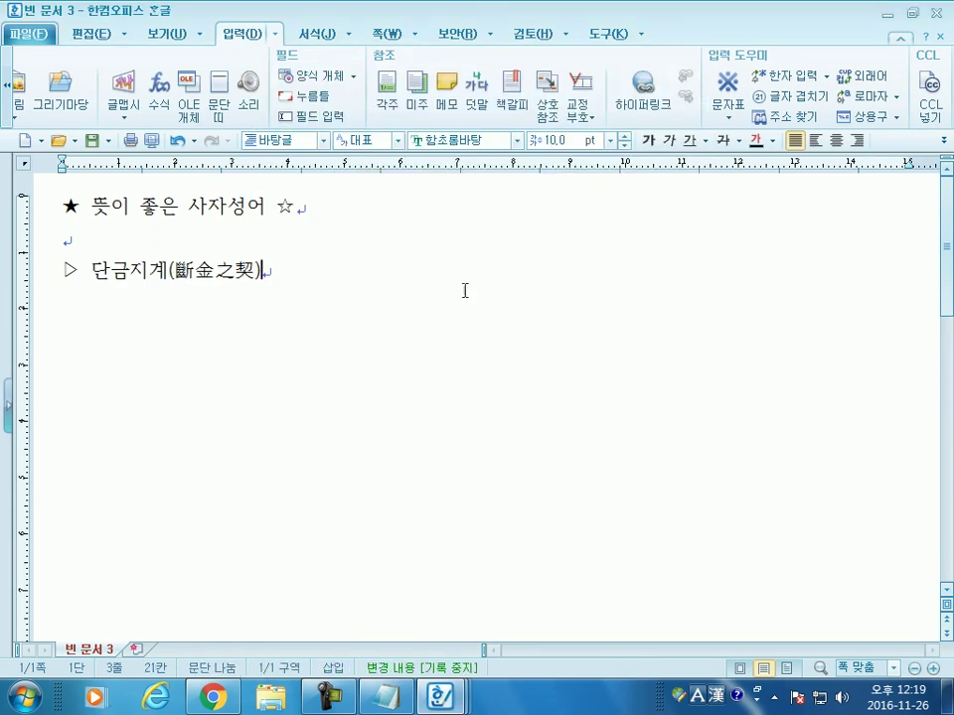
Step: Add ': 극히 친밀한 우정' after it and start a new line
{"action": "type", "text": ": 그히"}
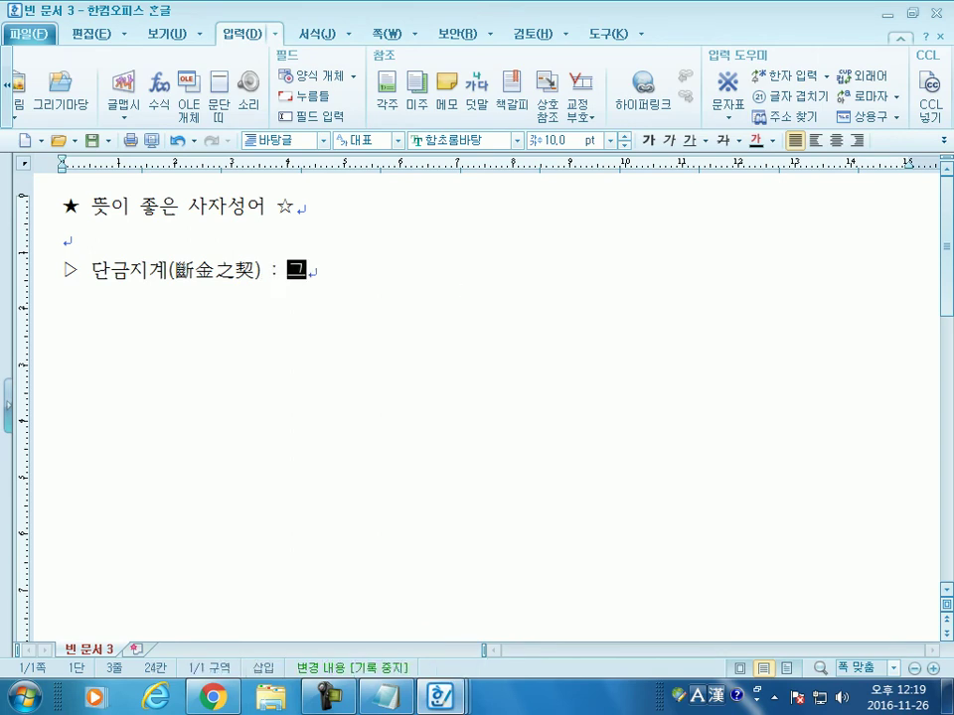
{"action": "key", "text": "BackSpace"}
{"action": "key", "text": "BackSpace"}
{"action": "key", "text": "BackSpace"}
{"action": "key", "text": "BackSpace"}
{"action": "type", "text": "극히"}
{"action": "type", "text": "ㄴ밀한 우정"}
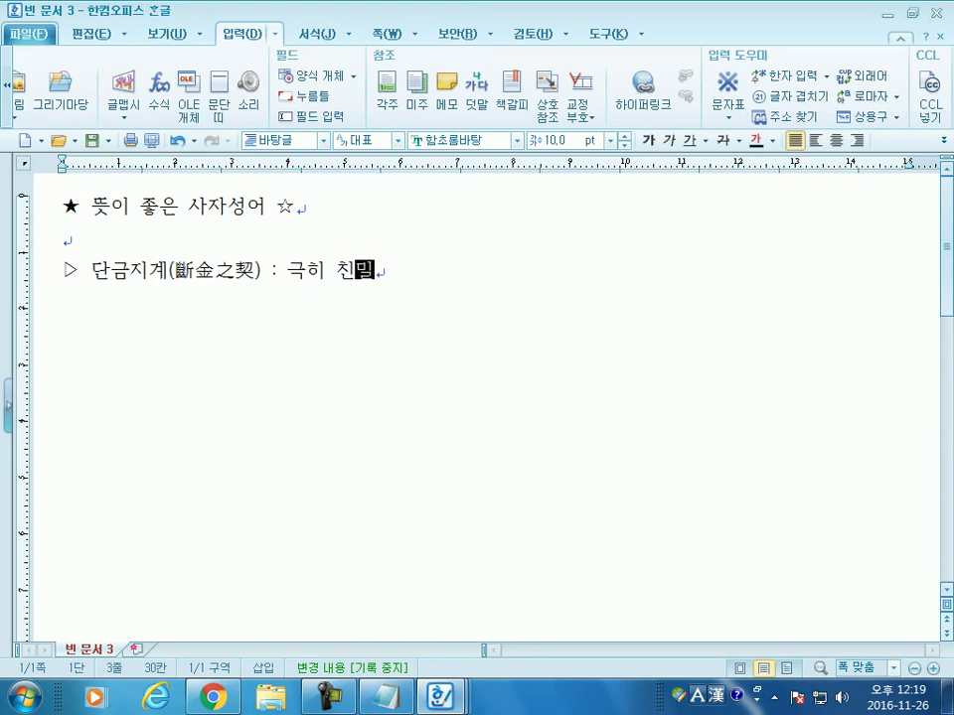
{"action": "key", "text": "Return"}
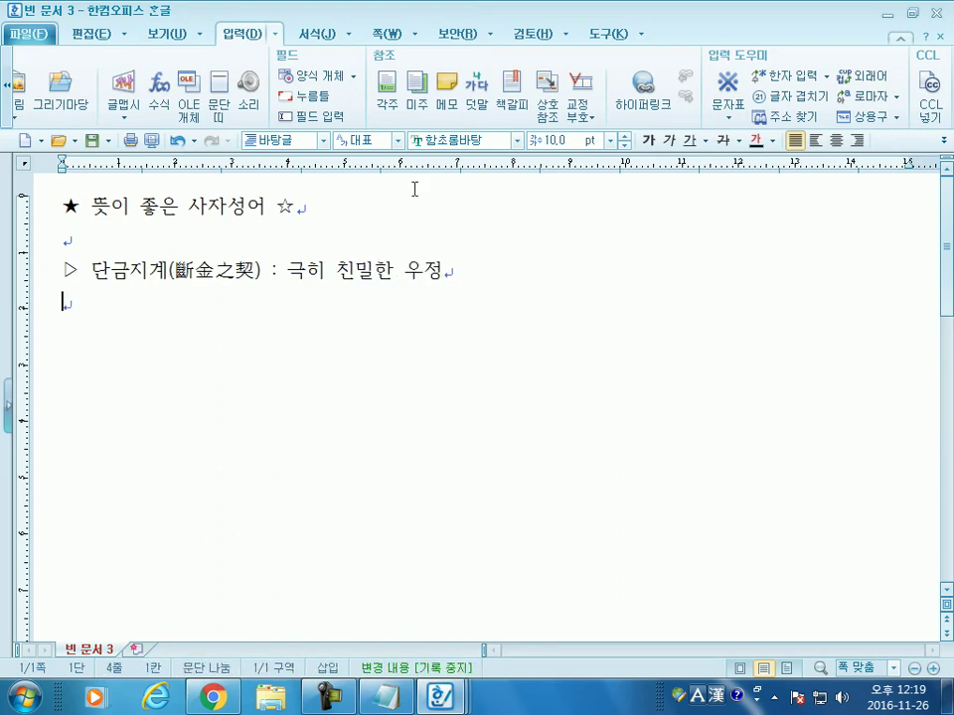
Step: Set the size to 112 pt and type the six-syllable old-Hangul phrase
{"action": "left_click", "coordinate": [610, 140]}
{"action": "left_click", "coordinate": [553, 367]}
{"action": "type", "text": "ㅎㅏ"}
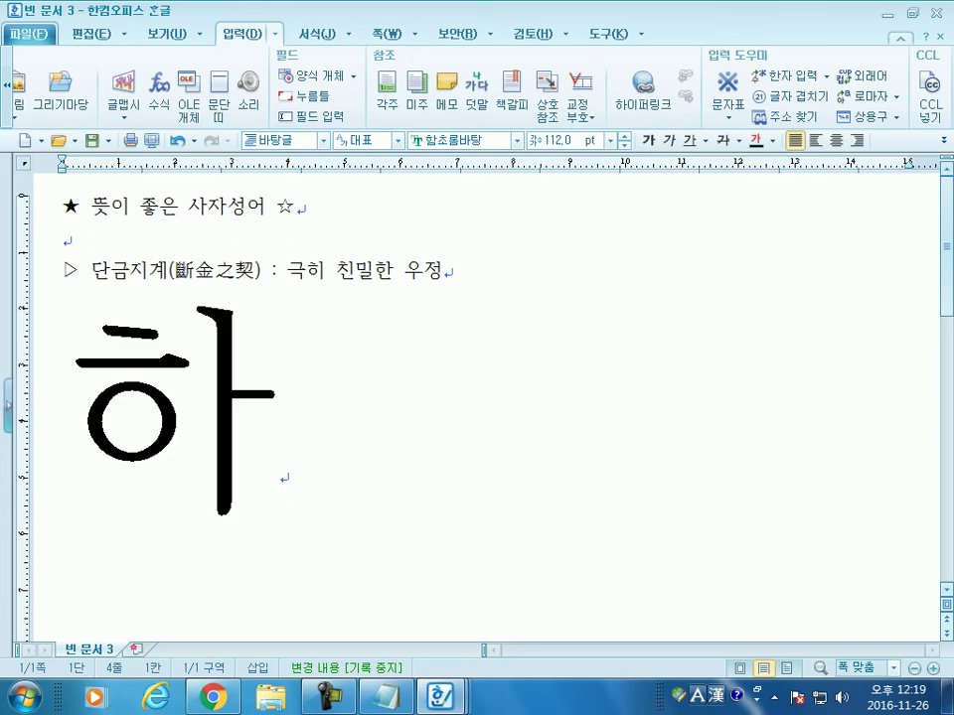
{"action": "key", "text": "BackSpace"}
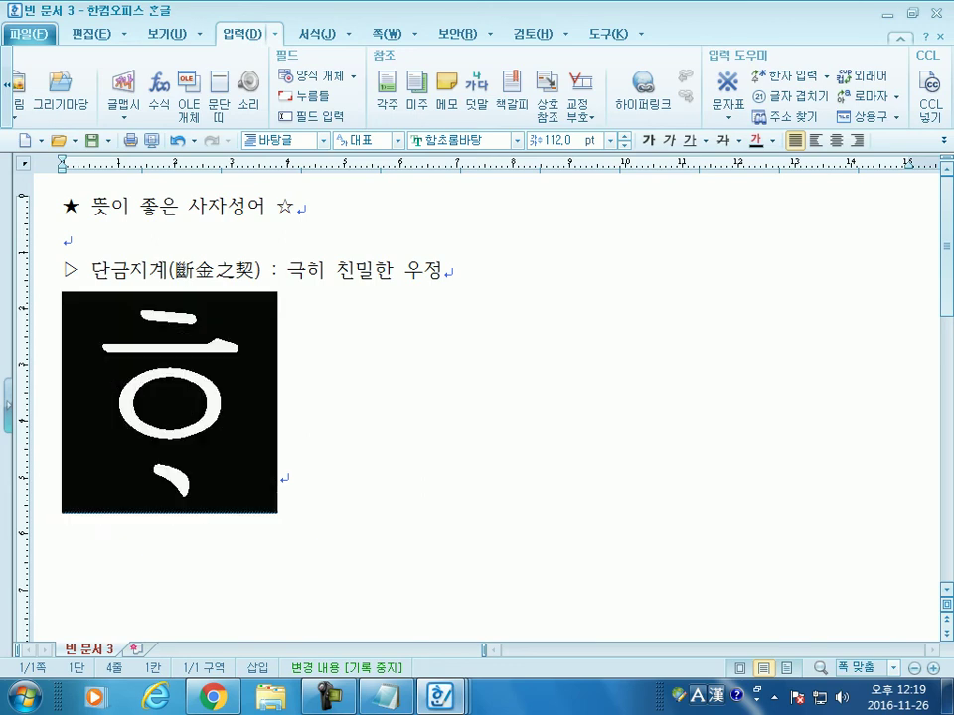
{"action": "type", "text": "ㅡㄴ"}
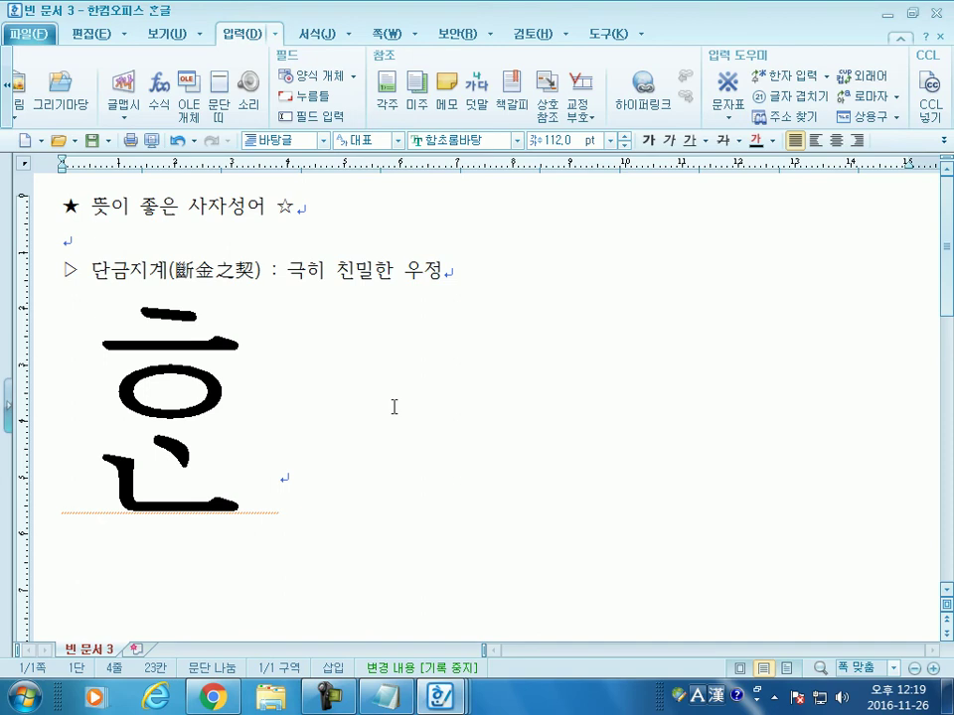
{"action": "type", "text": "ㄴㅏㅏ"}
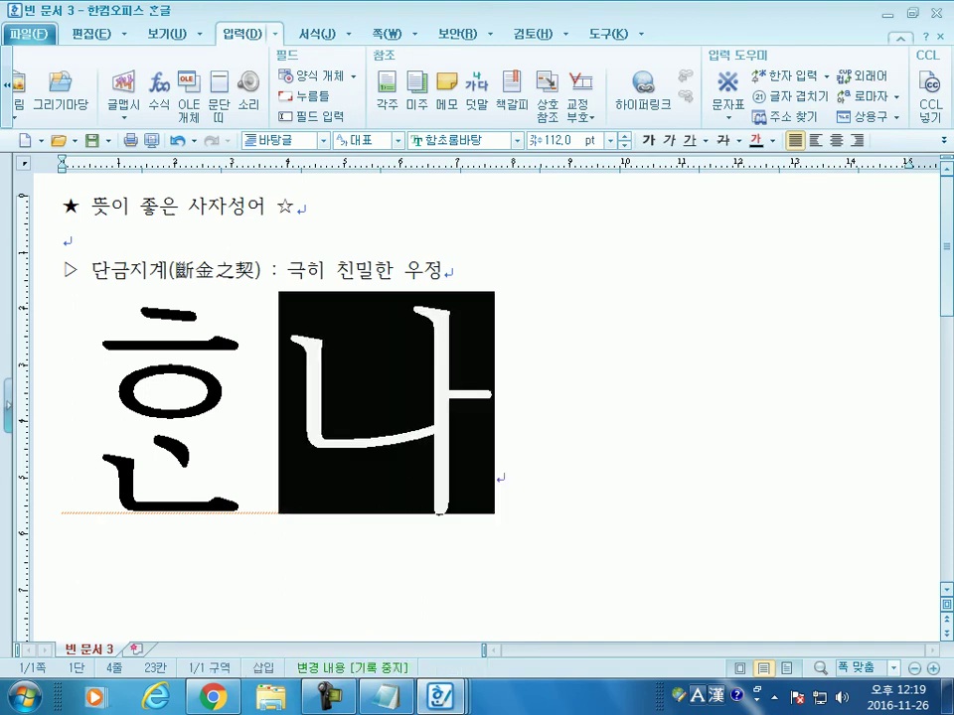
{"action": "type", "text": "ㄹㅏㅏ"}
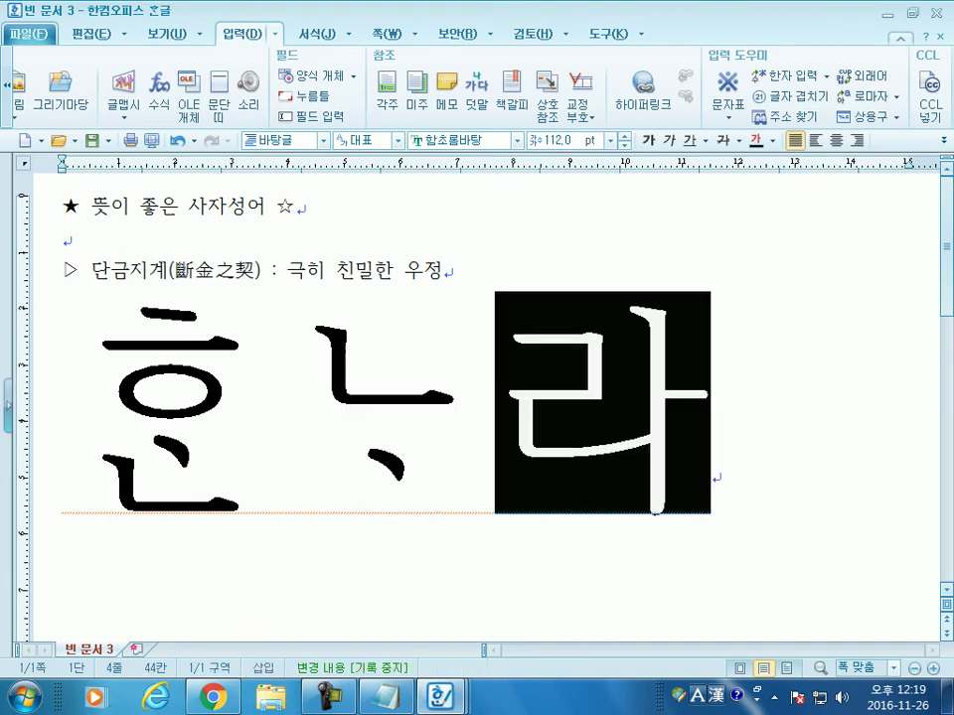
{"action": "type", "text": "ㅅㅁㅏ"}
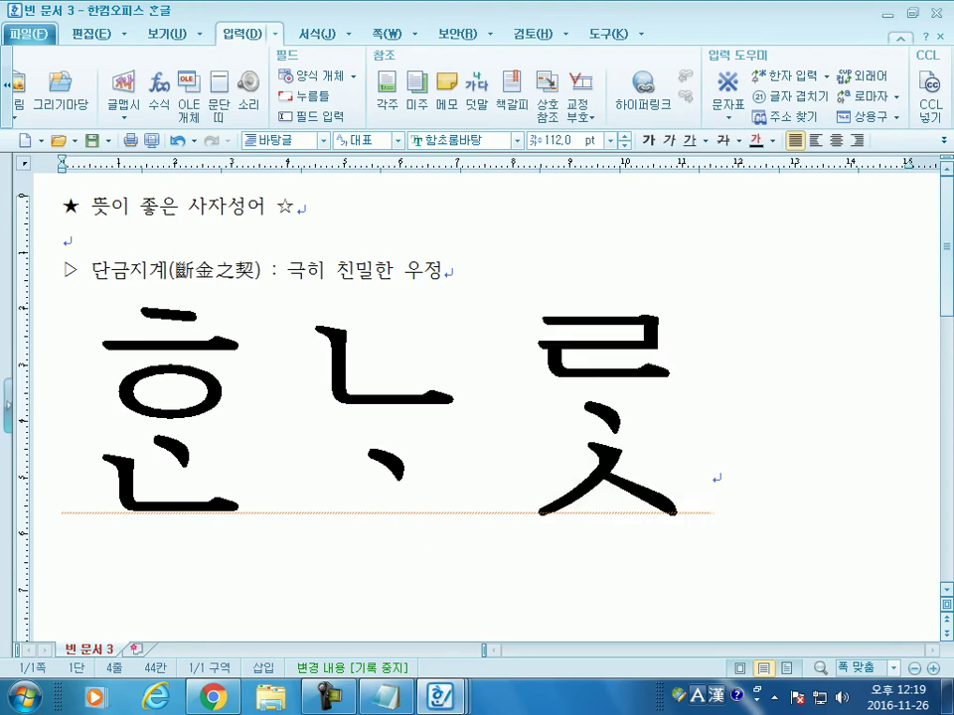
{"action": "type", "text": "ㅏㄹㅆ"}
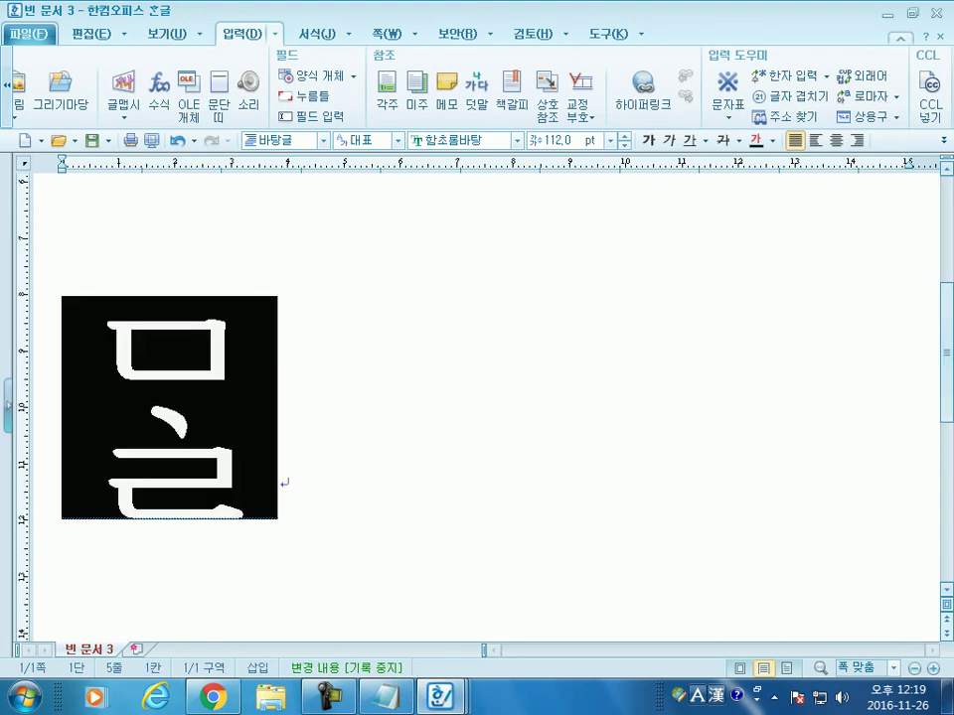
{"action": "type", "text": "ㅏㅏ"}
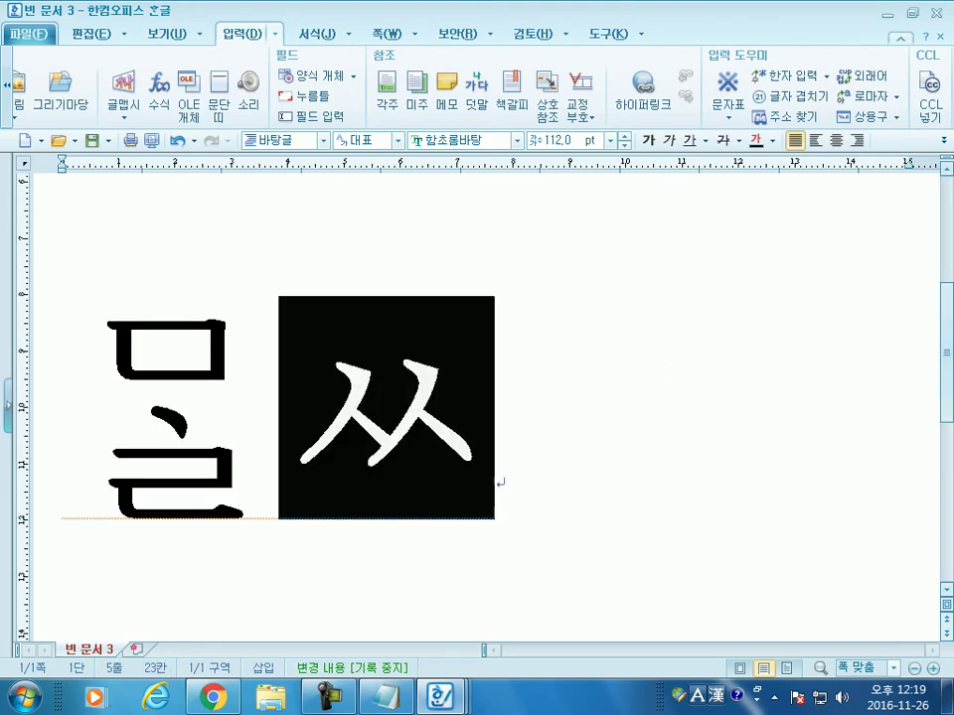
{"action": "type", "text": "ㅁㅣ"}
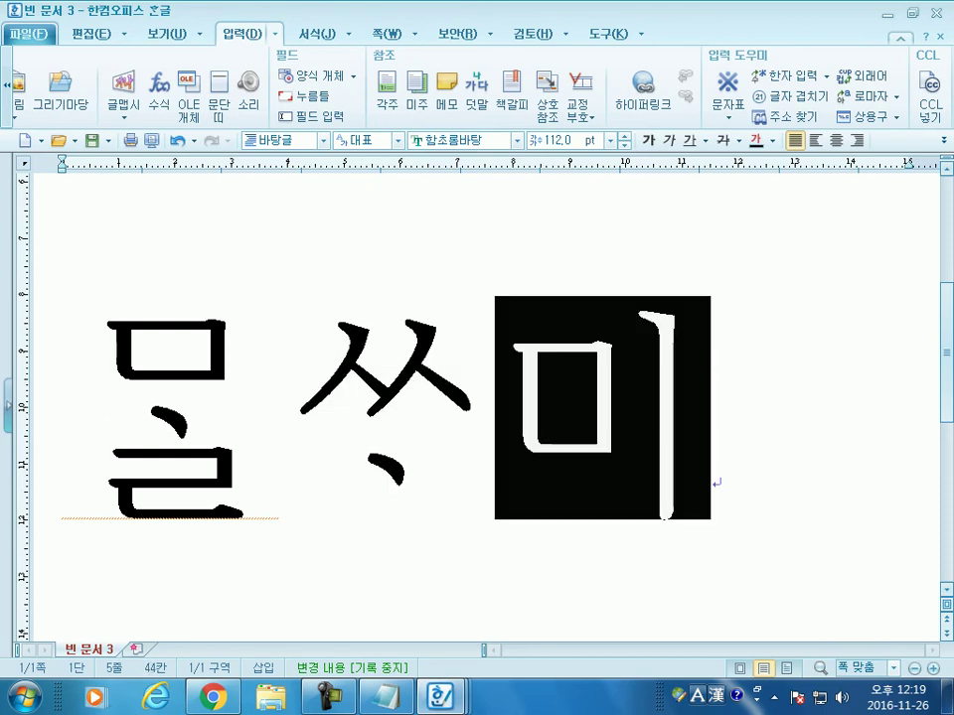
Step: Select the whole old-Hangul line and reduce it to 32 pt
{"action": "scroll", "coordinate": [418, 415], "scroll_direction": "up", "scroll_amount": 3}
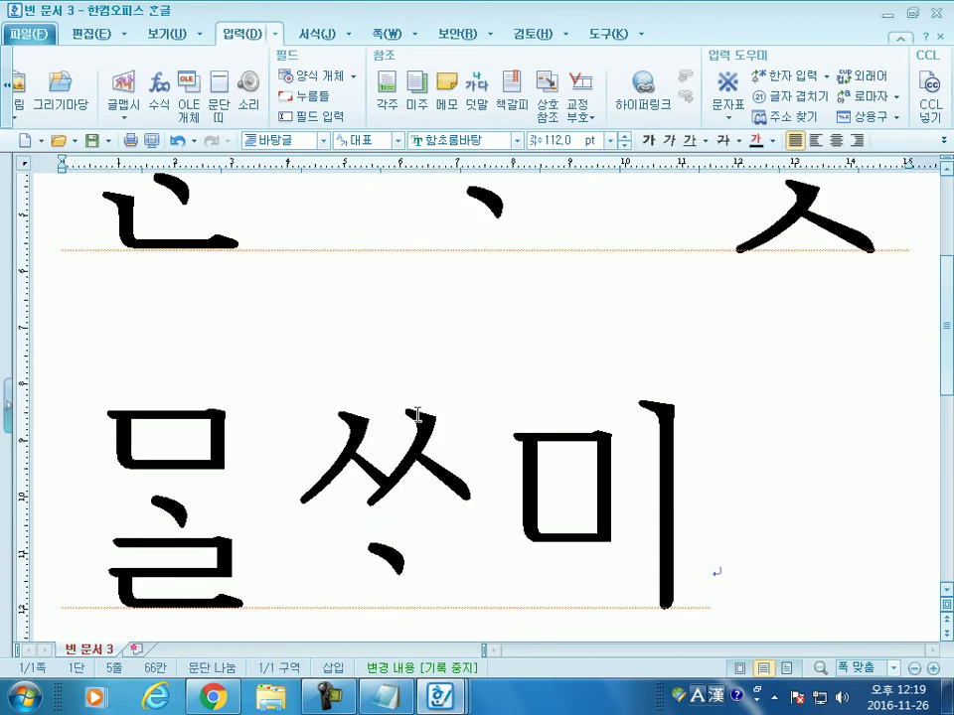
{"action": "scroll", "coordinate": [491, 426], "scroll_direction": "up", "scroll_amount": 2}
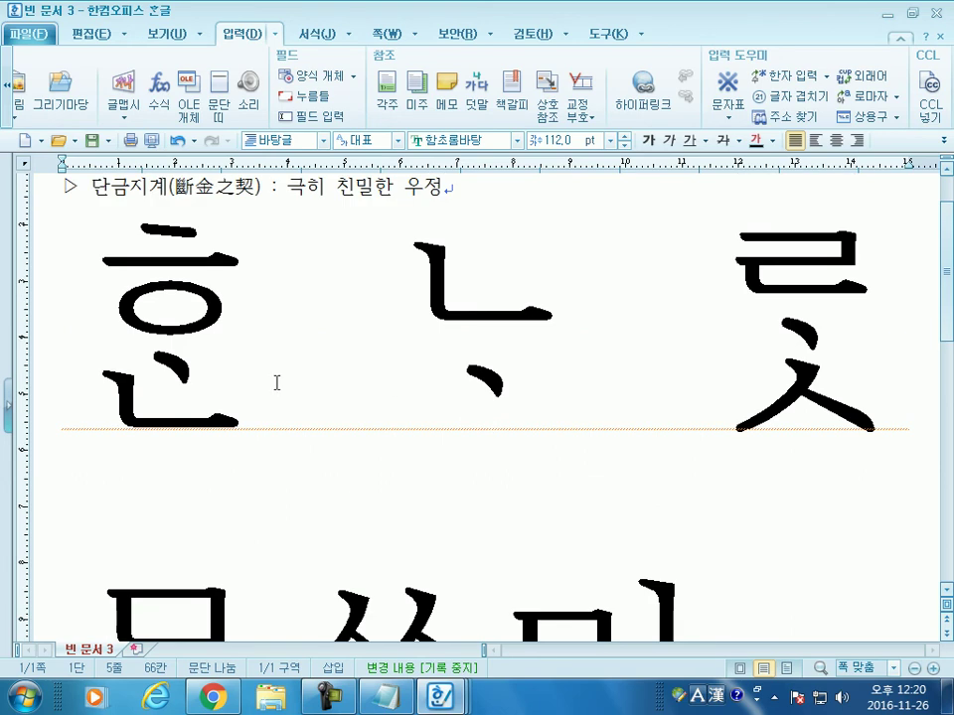
{"action": "left_click_drag", "start_coordinate": [98, 334], "coordinate": [720, 663]}
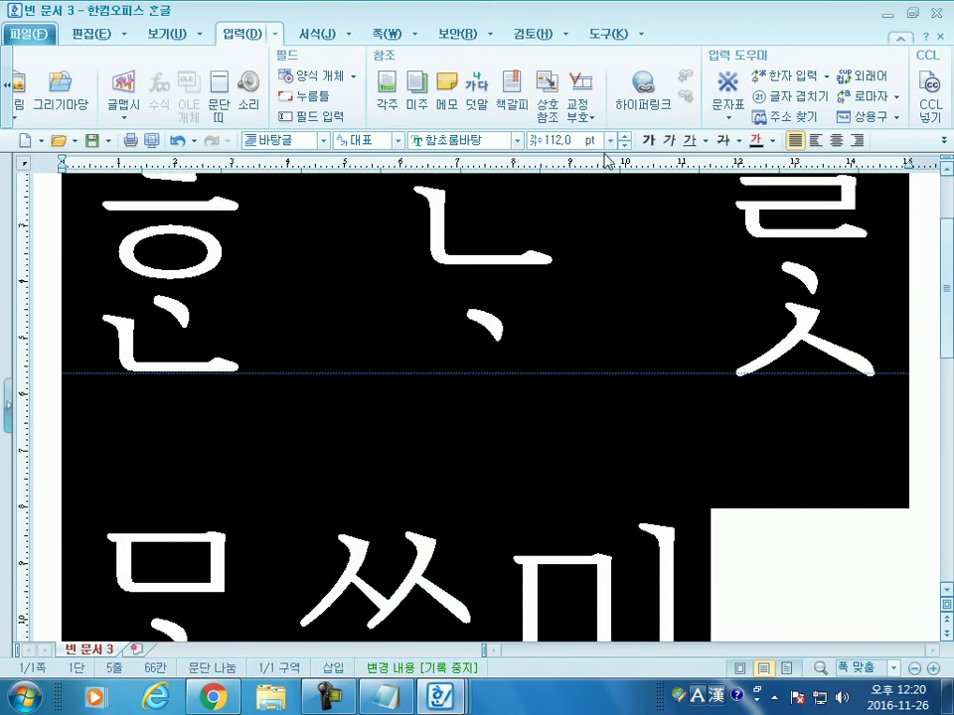
{"action": "left_click", "coordinate": [610, 140]}
{"action": "left_click", "coordinate": [551, 332]}
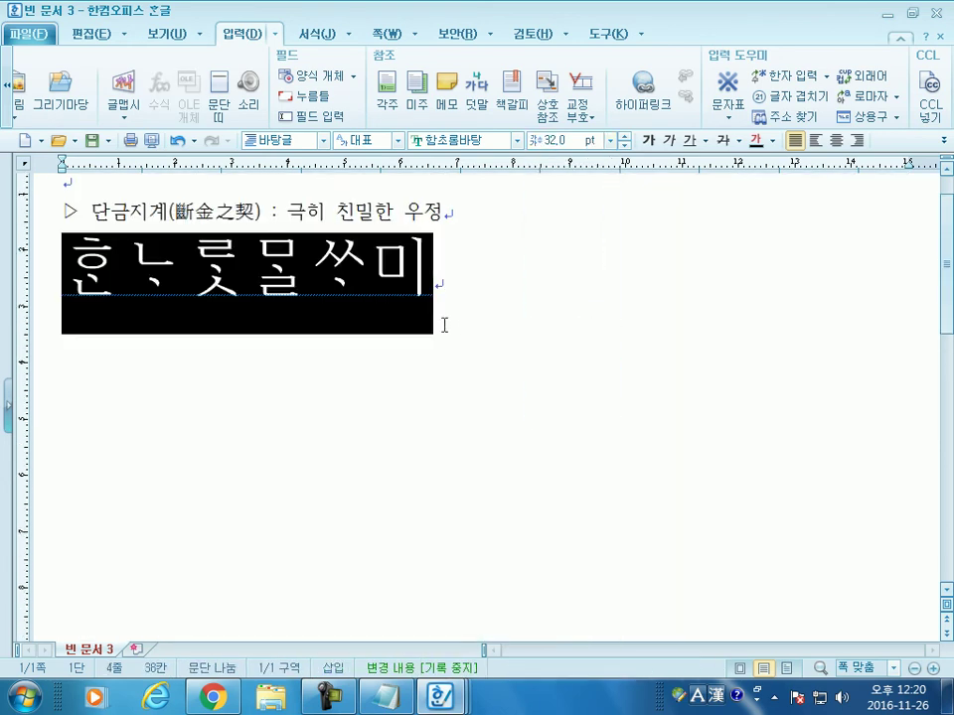
Step: Type the old spelling ᄒᆞᆫ글 with arae-a after the phrase and commit it
{"action": "left_click", "coordinate": [443, 324]}
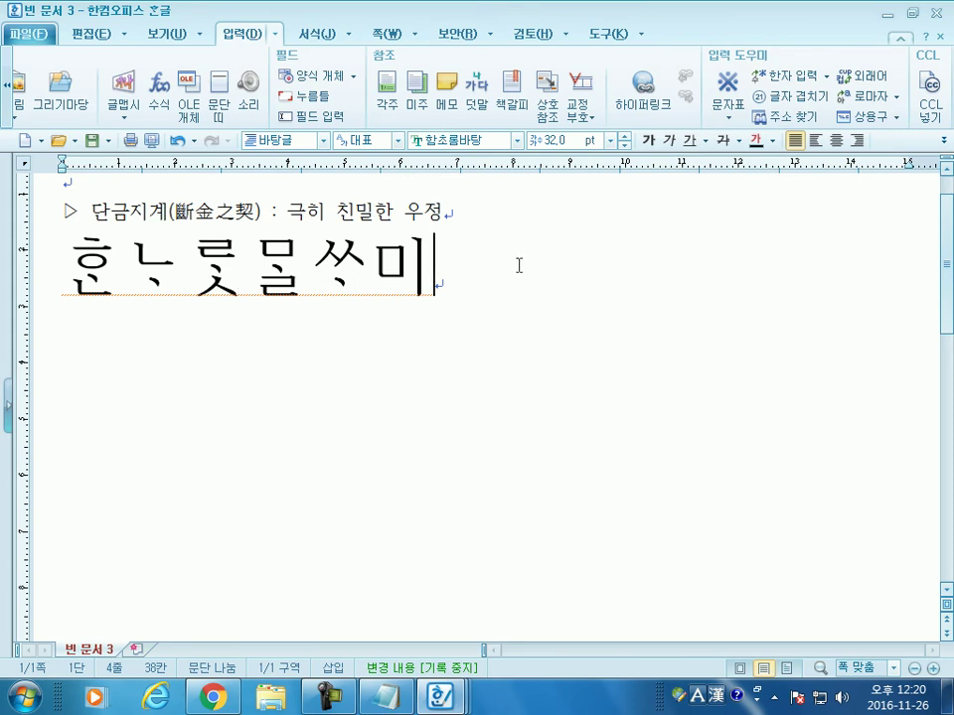
{"action": "type", "text": "ㅎ"}
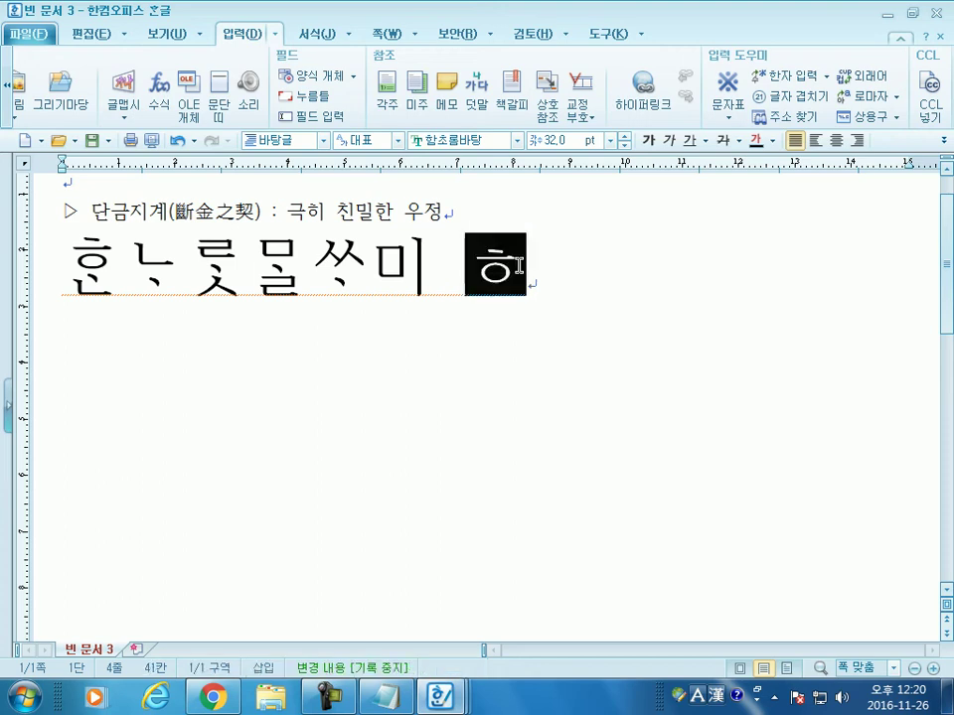
{"action": "type", "text": "ㅏ"}
{"action": "key", "text": "BackSpace"}
{"action": "type", "text": "ㆍ"}
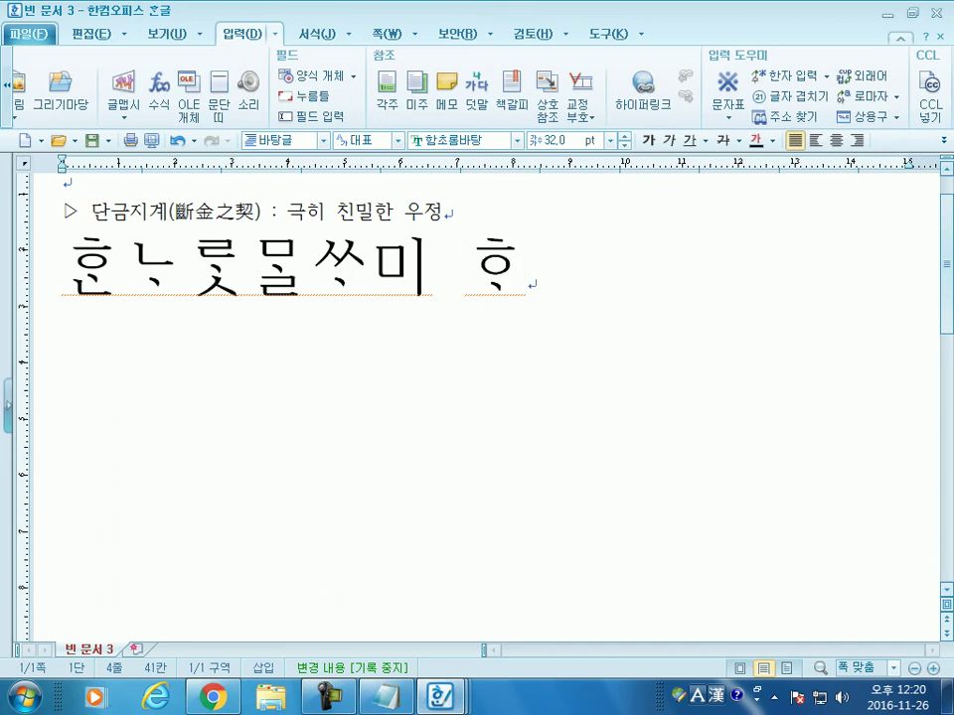
{"action": "type", "text": "ㄴ"}
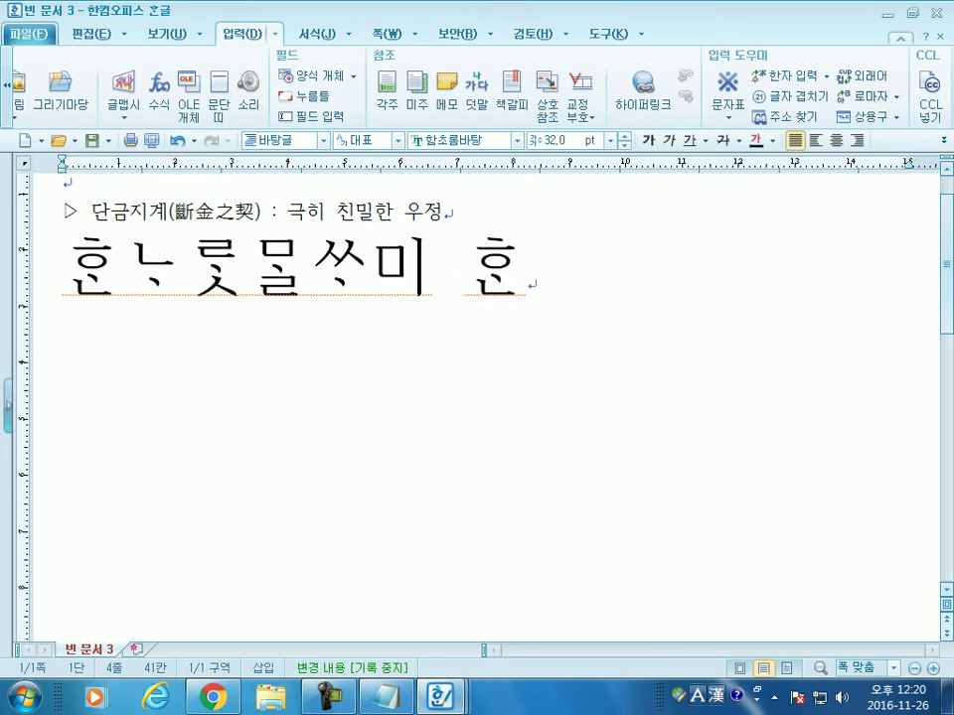
{"action": "type", "text": "글"}
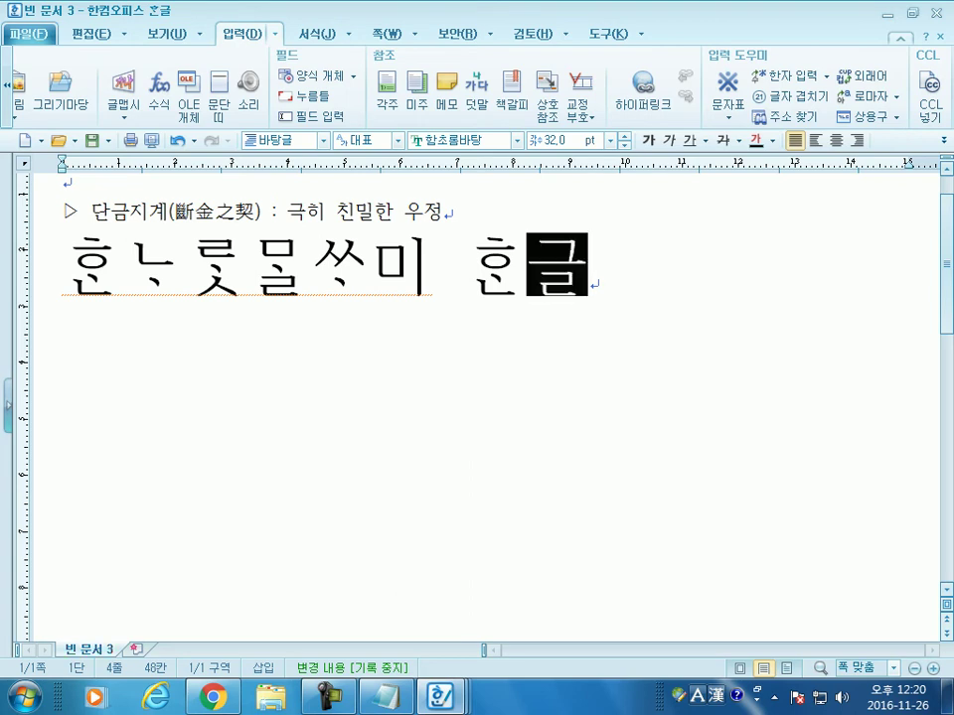
{"action": "left_click", "coordinate": [669, 275]}
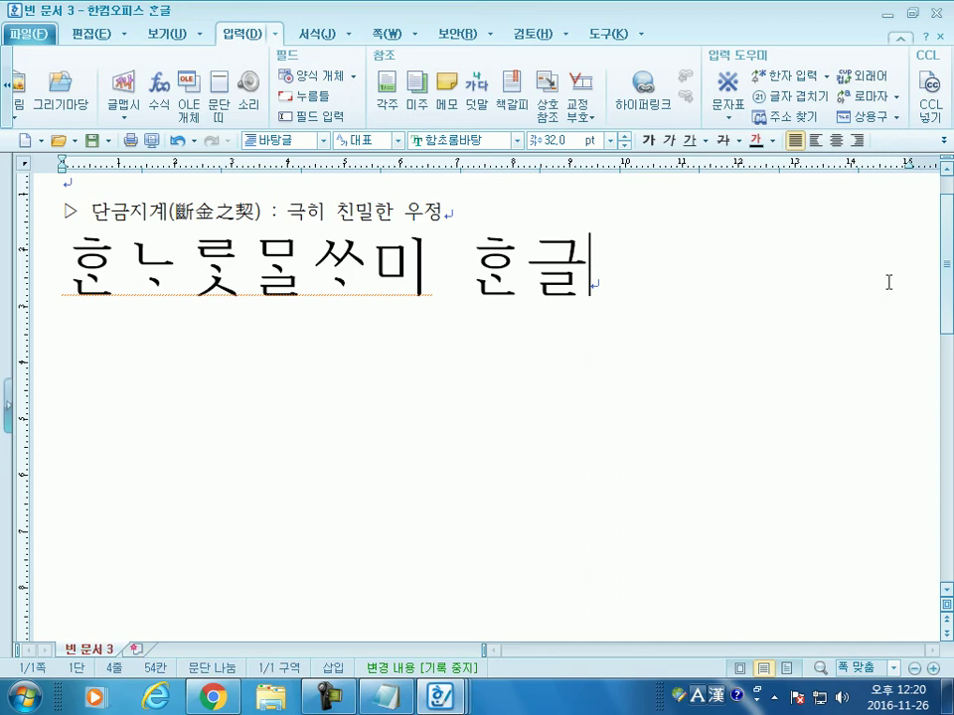
Step: Start a new 10 pt line beginning with ▶
{"action": "key", "text": "Return"}
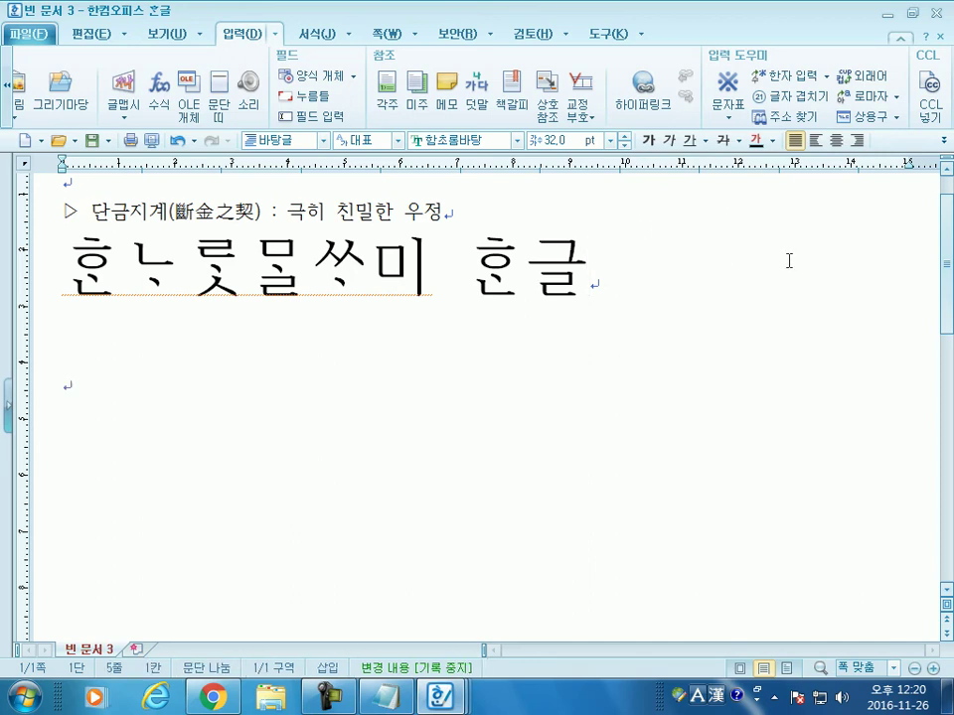
{"action": "key", "text": "ctrl+1"}
{"action": "key", "text": "ctrl+F10"}
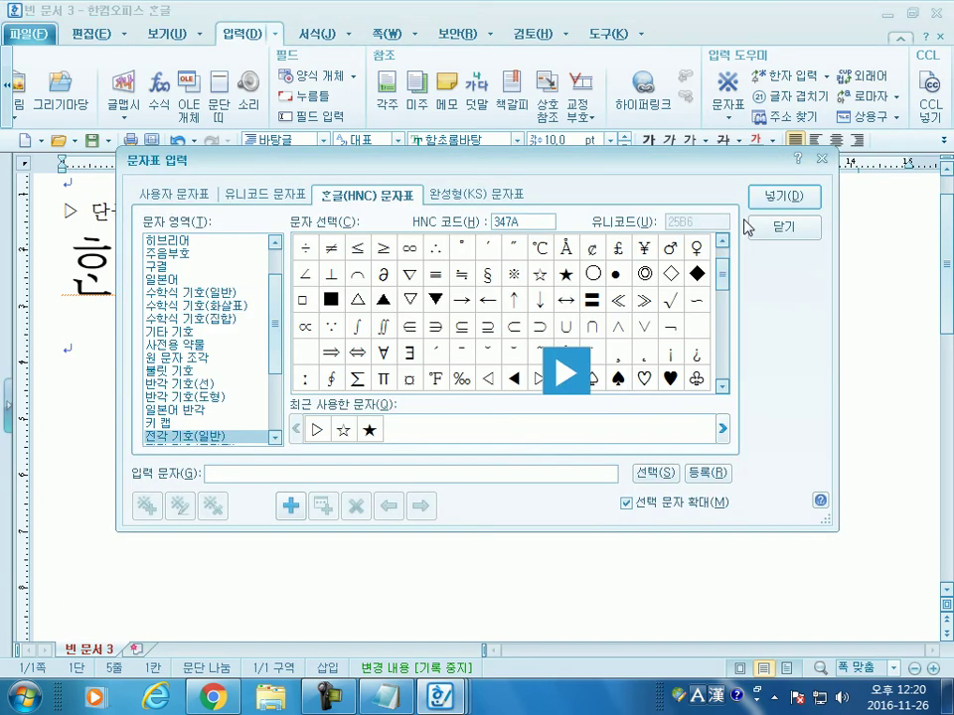
{"action": "key", "text": "Return"}
Step: Type 다문박식 and convert it to 多聞博識(다문박식)
{"action": "type", "text": "다문박식"}
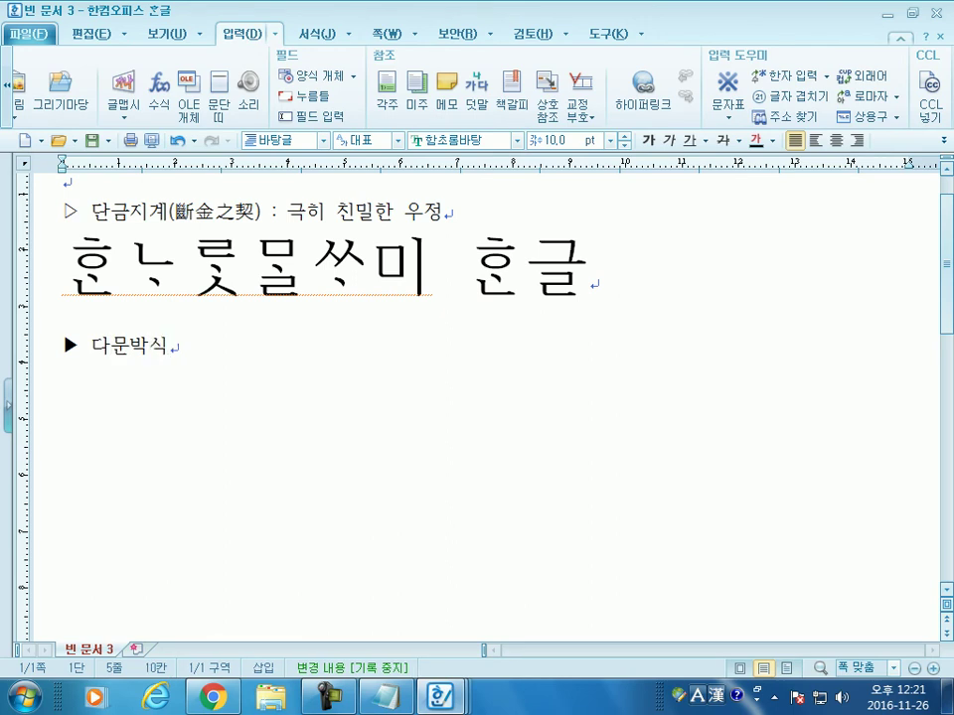
{"action": "key", "text": "F9"}
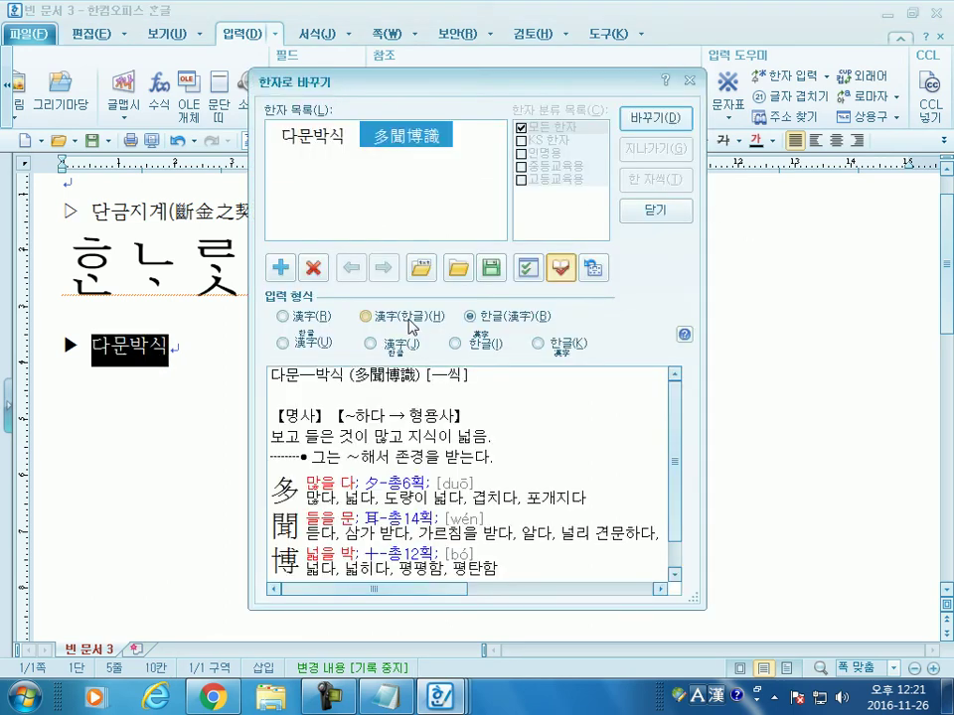
{"action": "left_click", "coordinate": [400, 318]}
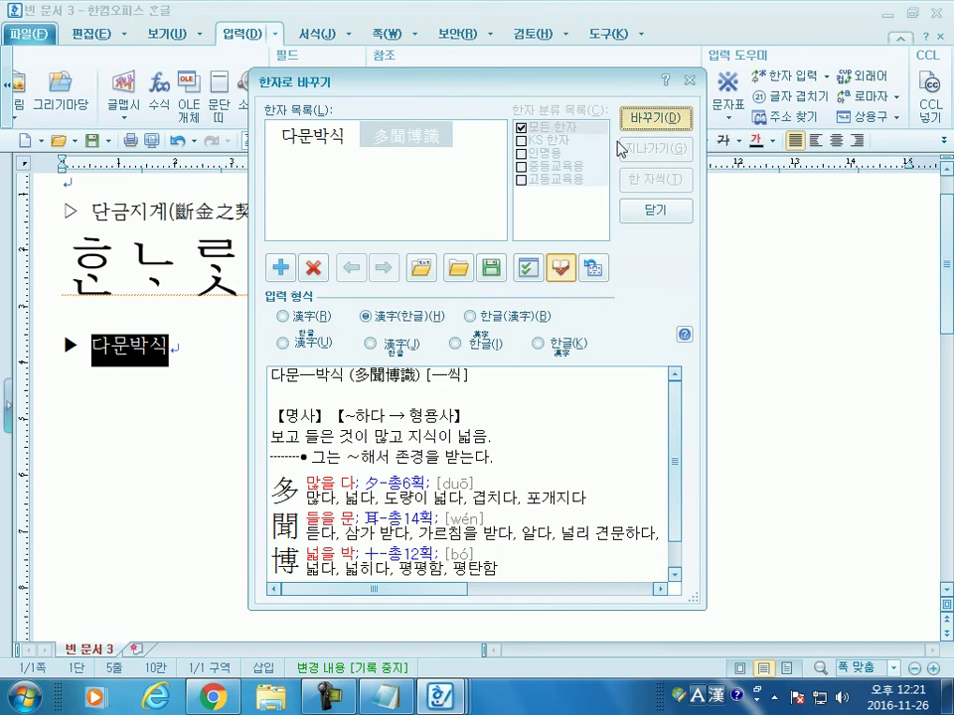
{"action": "left_click", "coordinate": [668, 119]}
Step: Add ': 견문이 넓고 학식이 풍부한 것 ☞ 박학다식' and start a new line
{"action": "type", "text": ":"}
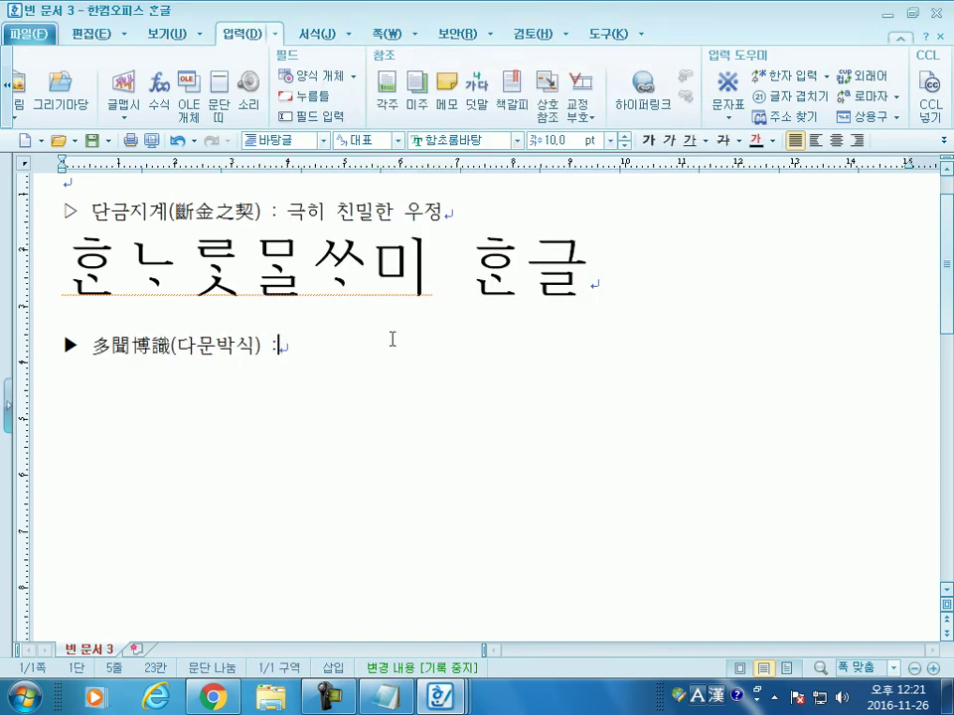
{"action": "type", "text": " 견무ㄴ이 넓고 학"}
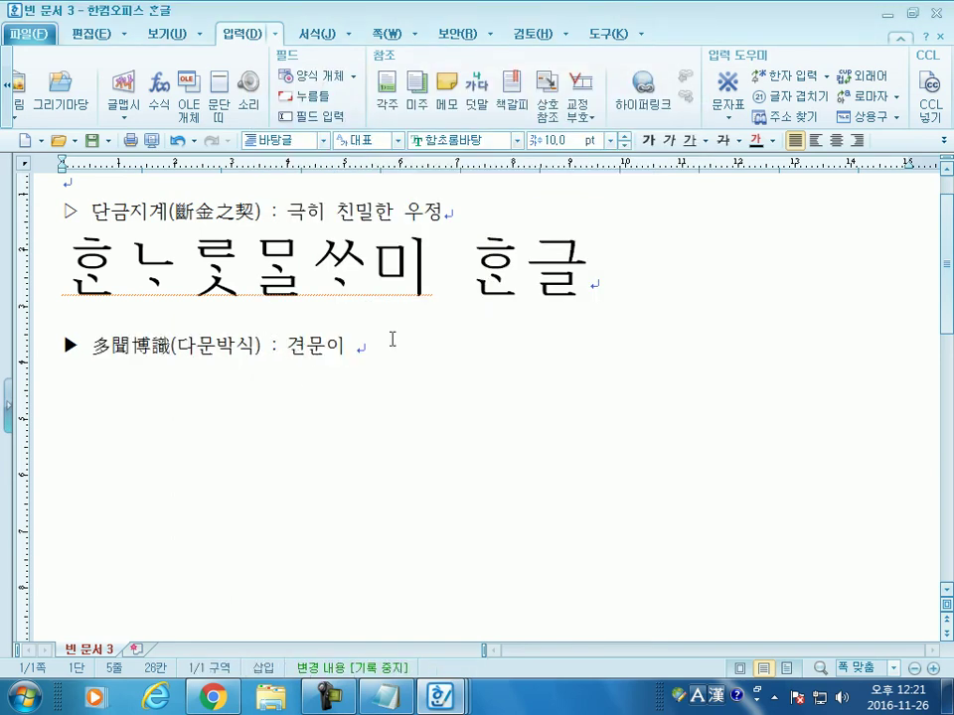
{"action": "type", "text": "식"}
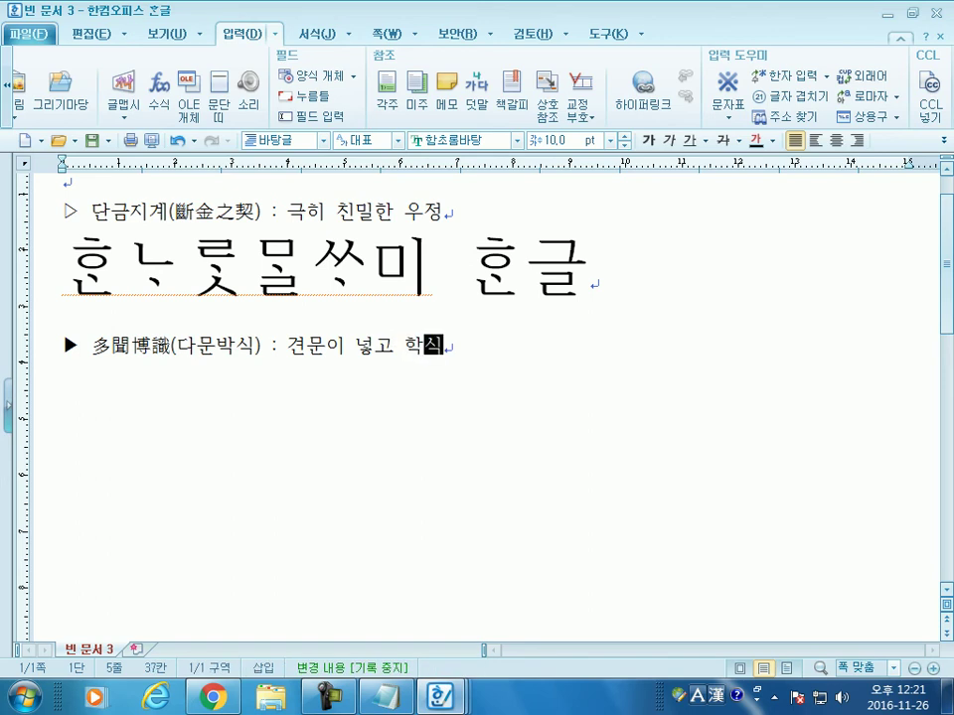
{"action": "type", "text": "이 풍부하ㄴ 것"}
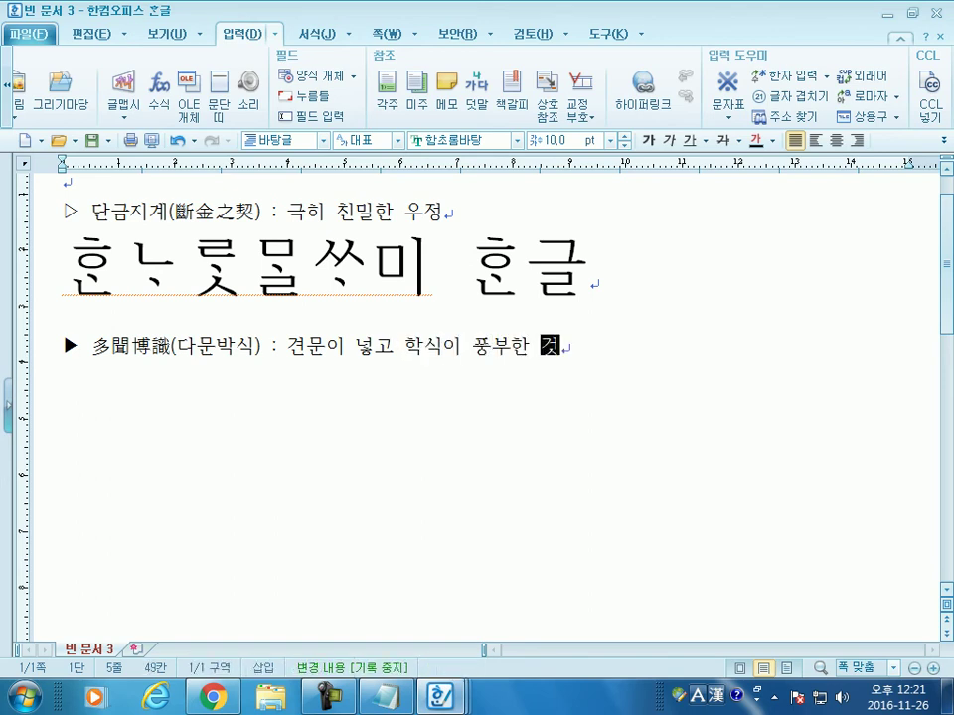
{"action": "key", "text": "ctrl+F10"}
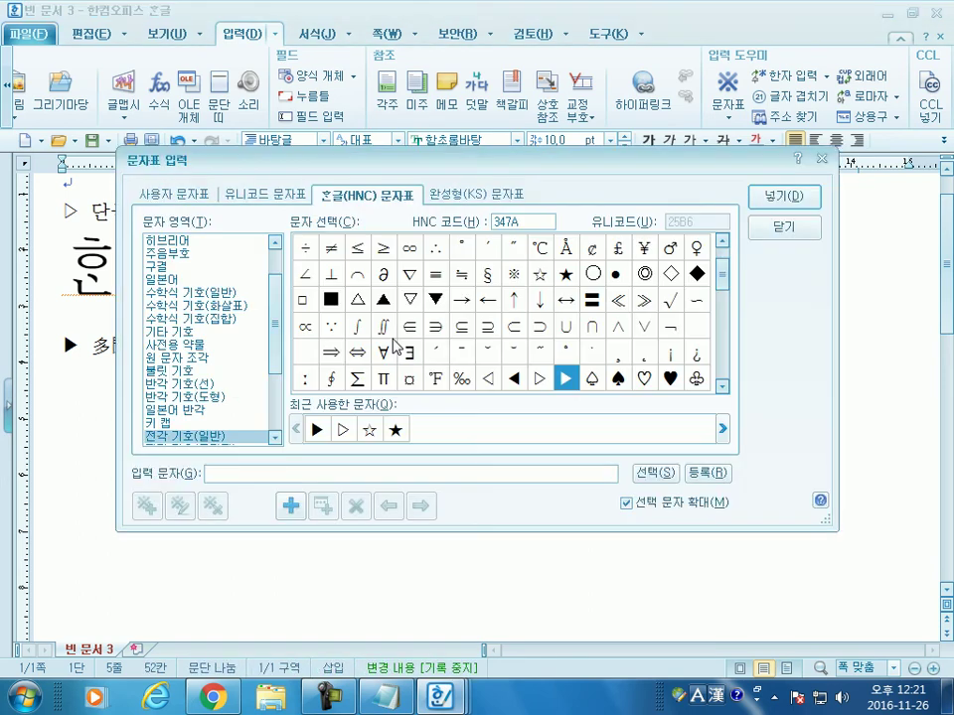
{"action": "key", "text": "Down"}
{"action": "key", "text": "Down"}
{"action": "key", "text": "Left"}
{"action": "key", "text": "Left"}
{"action": "key", "text": "Left"}
{"action": "key", "text": "Left"}
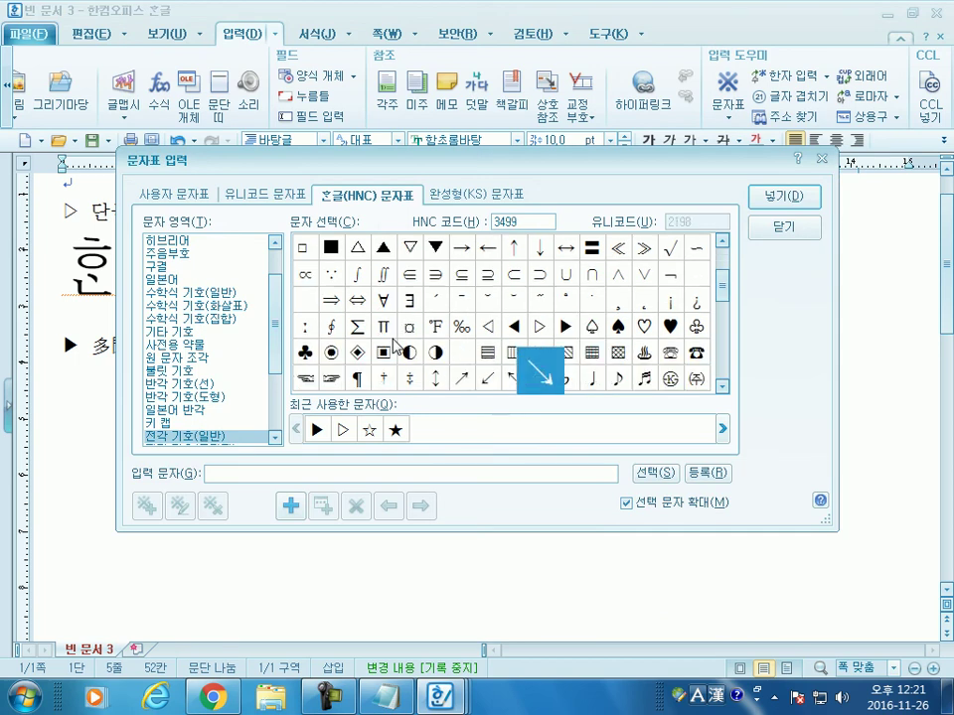
{"action": "key", "text": "Left"}
{"action": "key", "text": "Left"}
{"action": "key", "text": "Left"}
{"action": "key", "text": "Left"}
{"action": "key", "text": "Left"}
{"action": "key", "text": "Return"}
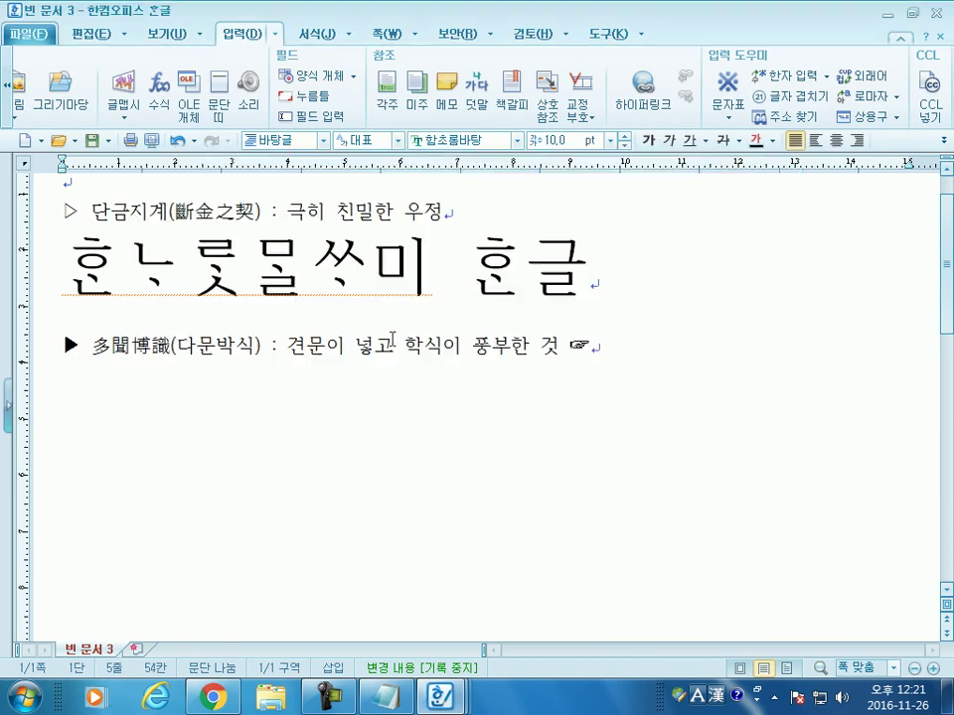
{"action": "type", "text": "박학다식"}
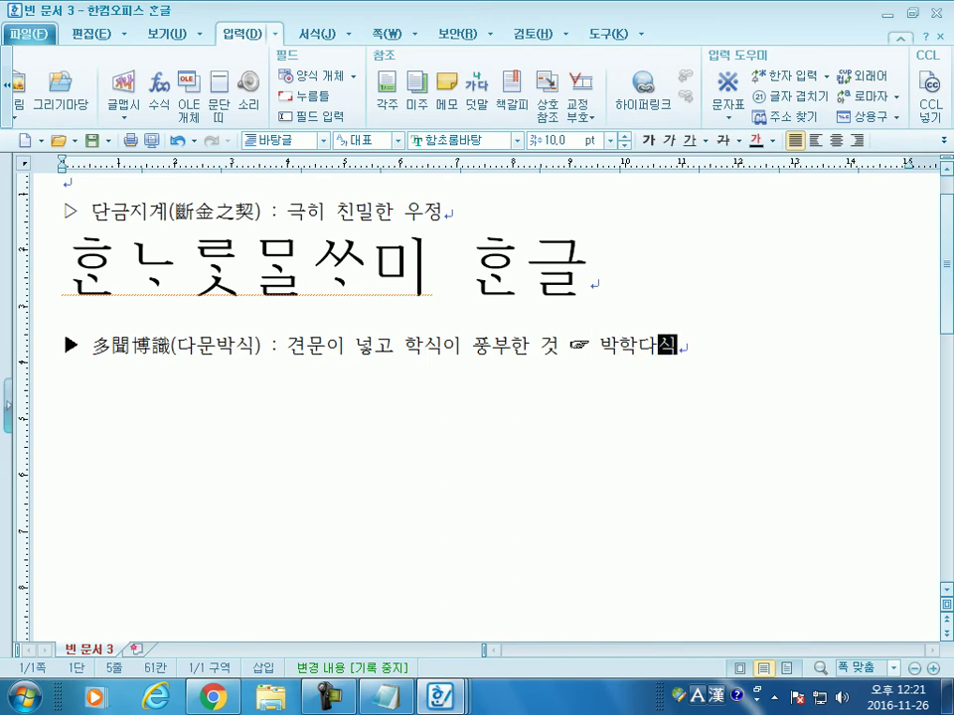
{"action": "key", "text": "Return"}
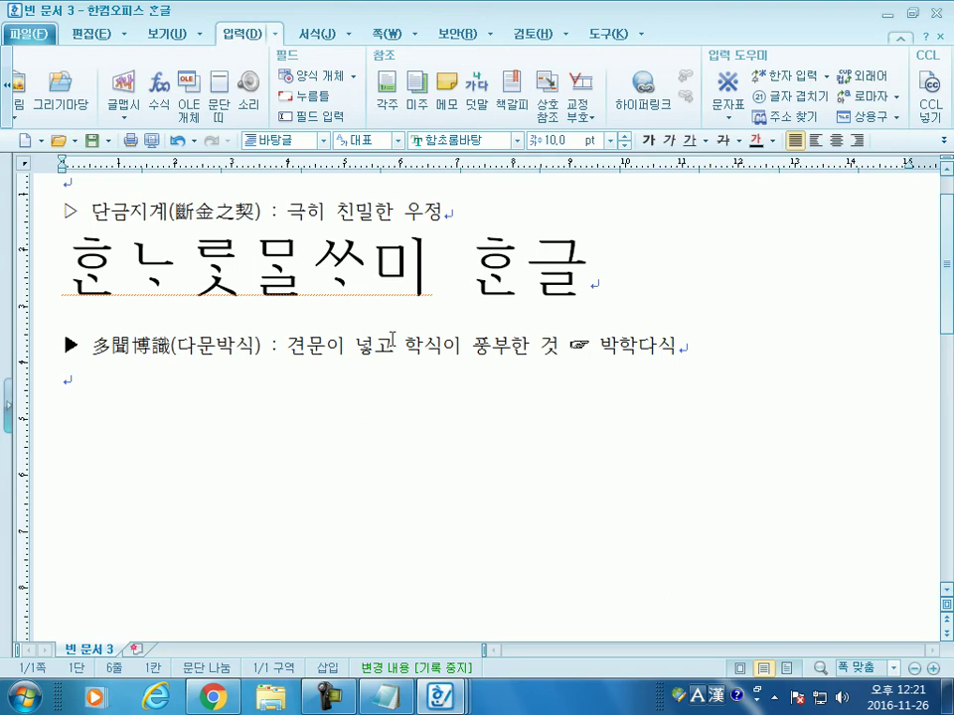
Step: Insert ▷ at the start of the new line and type 만면춘풍
{"action": "key", "text": "ctrl+F10"}
{"action": "key", "text": "Up"}
{"action": "key", "text": "Up"}
{"action": "key", "text": "Right"}
{"action": "key", "text": "Right"}
{"action": "key", "text": "Right"}
{"action": "key", "text": "Right"}
{"action": "key", "text": "Right"}
{"action": "key", "text": "Right"}
{"action": "key", "text": "Right"}
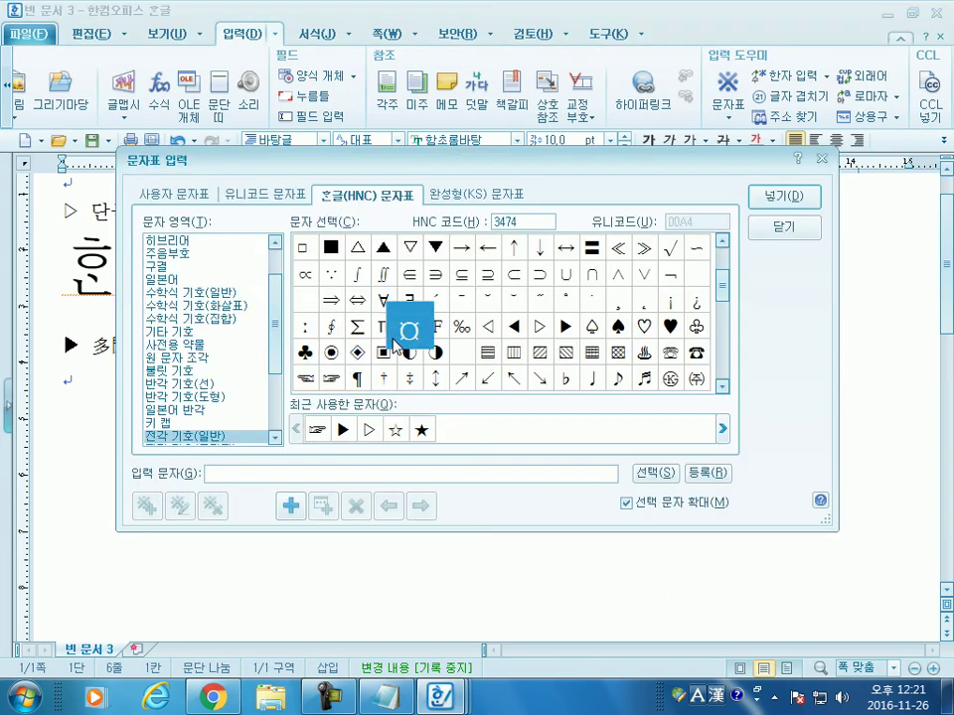
{"action": "key", "text": "Return"}
{"action": "type", "text": "만ㅁ"}
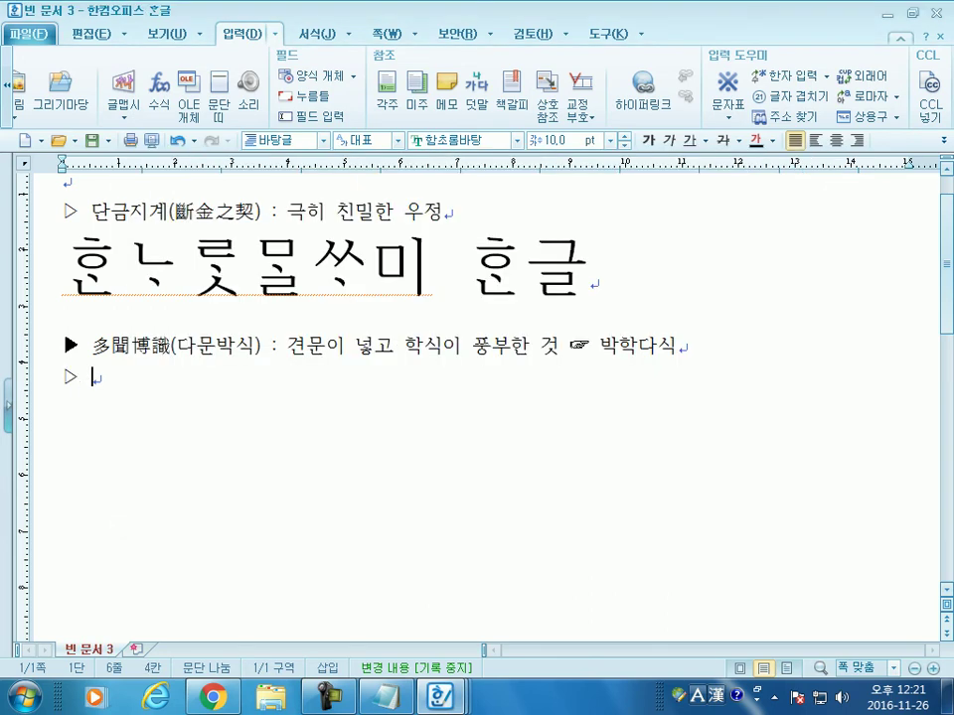
{"action": "type", "text": "면춘풍"}
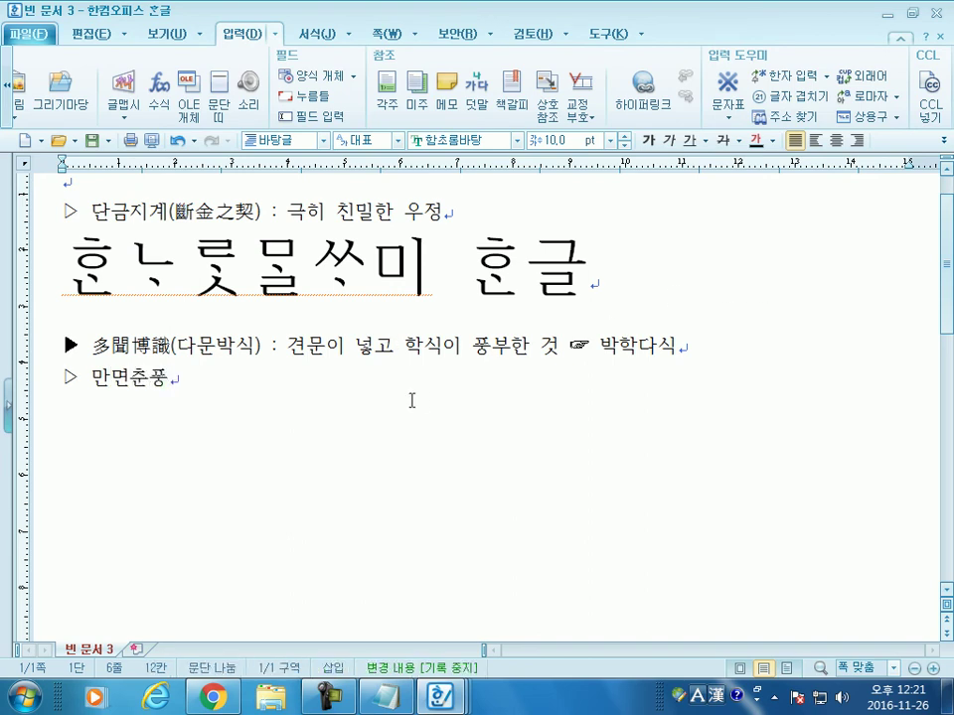
Step: Convert 만면춘풍 to hanja-only 滿面春風
{"action": "key", "text": "F9"}
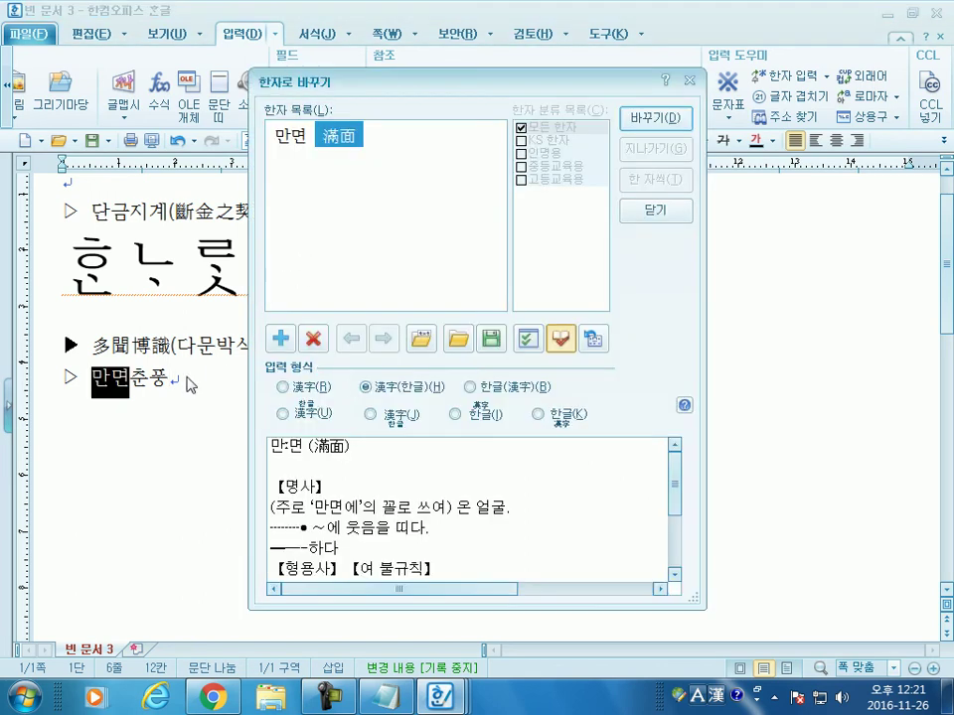
{"action": "left_click", "coordinate": [284, 386]}
{"action": "left_click", "coordinate": [668, 121]}
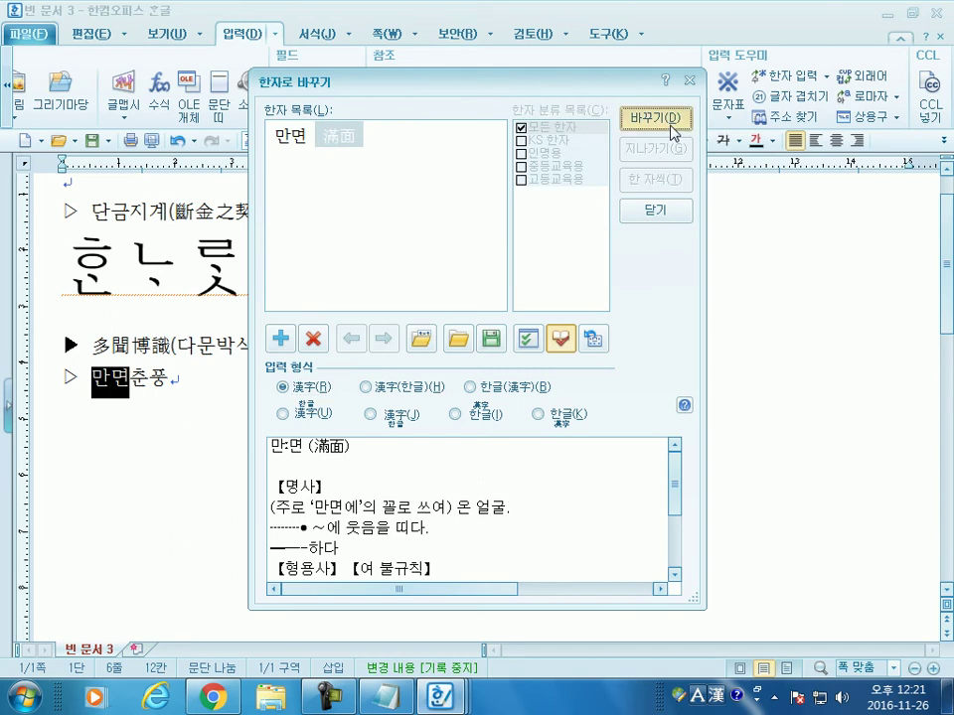
{"action": "left_click", "coordinate": [639, 121]}
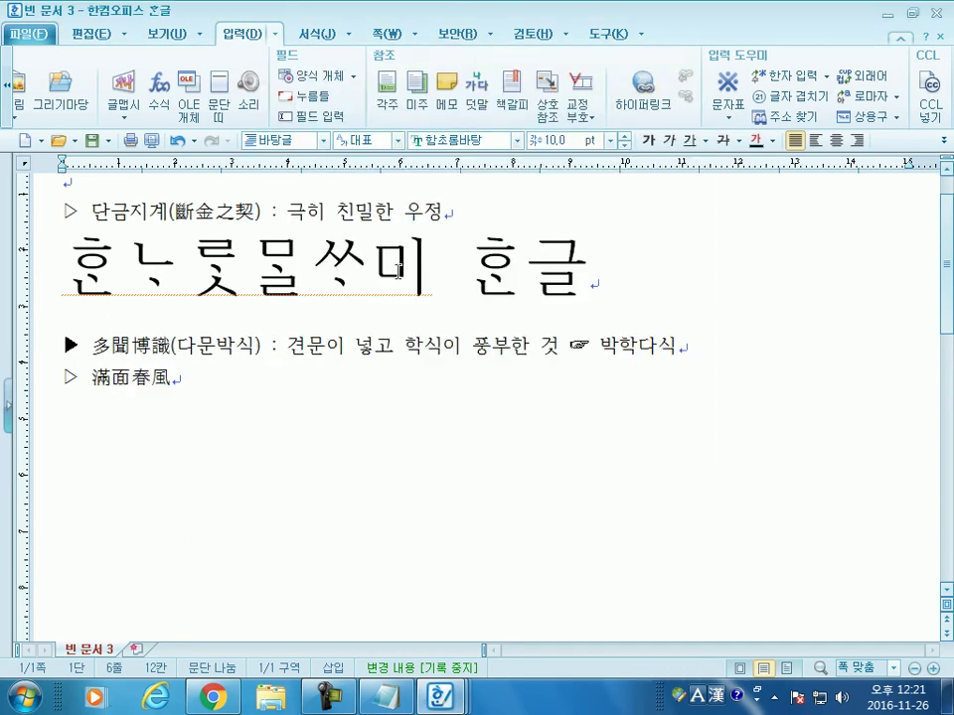
Step: Add ': 온 얼굴에 가득히 웃음을 띠는 것을 뜻하는 말' and start a new line
{"action": "type", "text": ": 온 ㅇ얼구ㄱ"}
{"action": "key", "text": "BackSpace"}
{"action": "key", "text": "BackSpace"}
{"action": "key", "text": "BackSpace"}
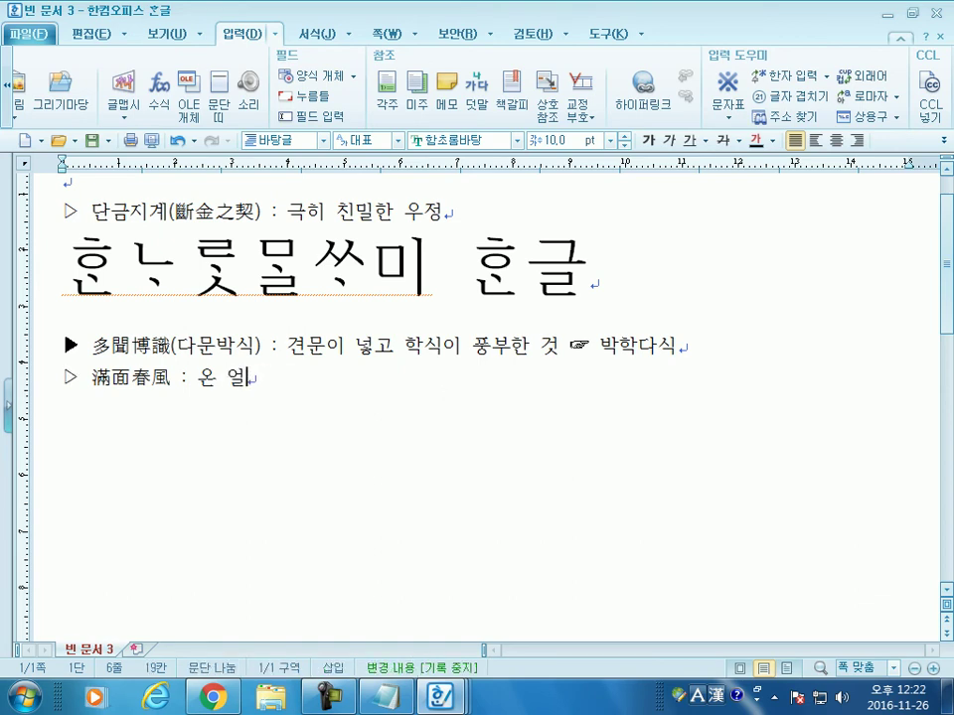
{"action": "type", "text": "굴에 "}
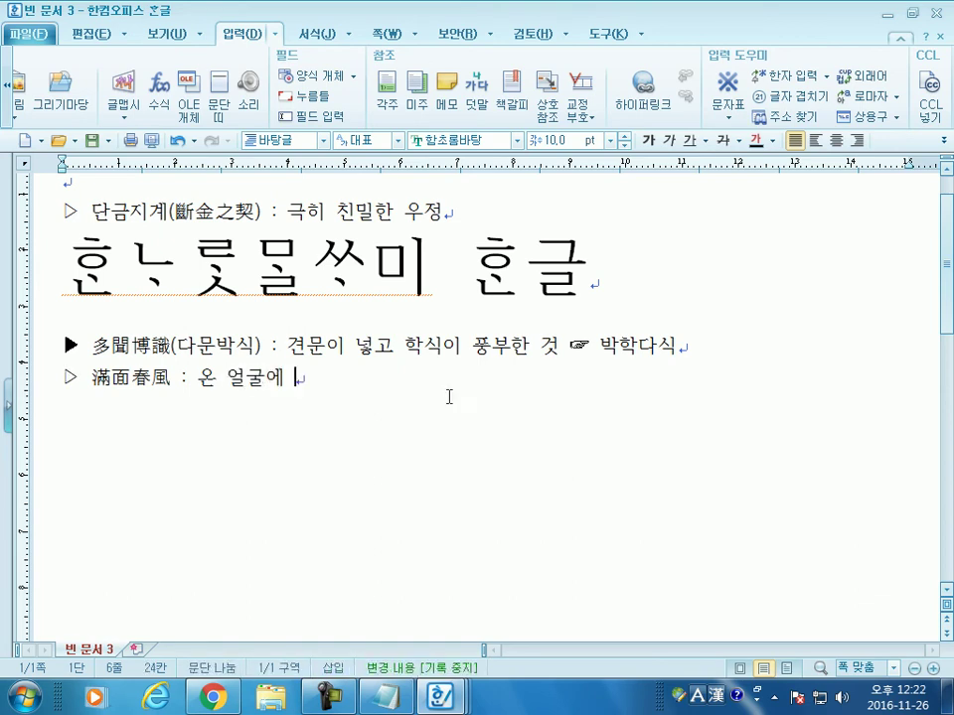
{"action": "type", "text": "가득히 웃음ㅇ"}
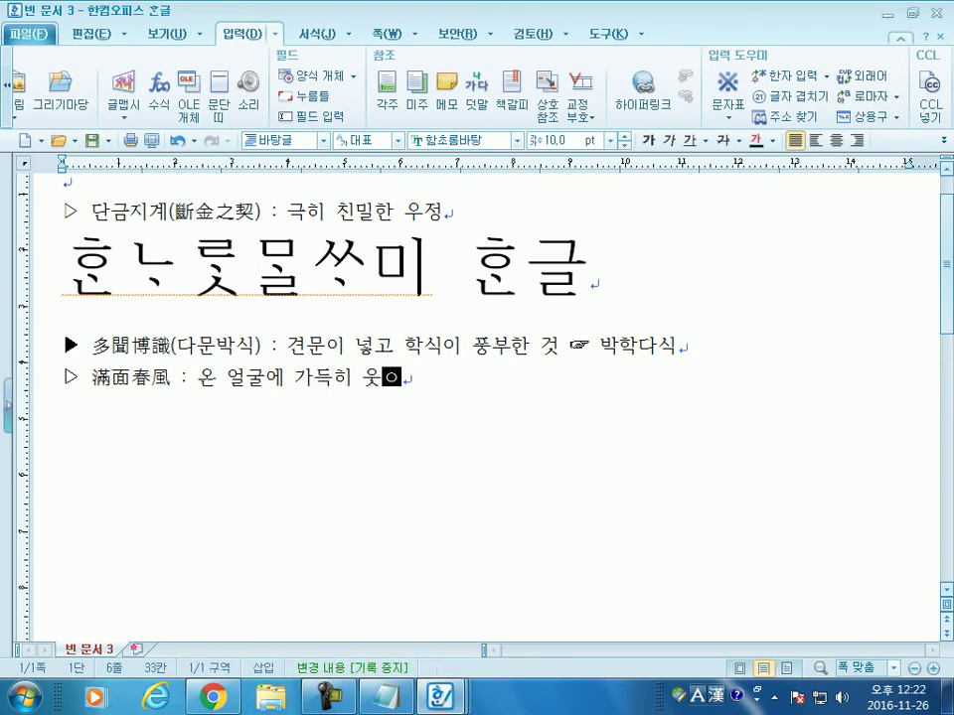
{"action": "type", "text": "을 띠는 것ㅇ"}
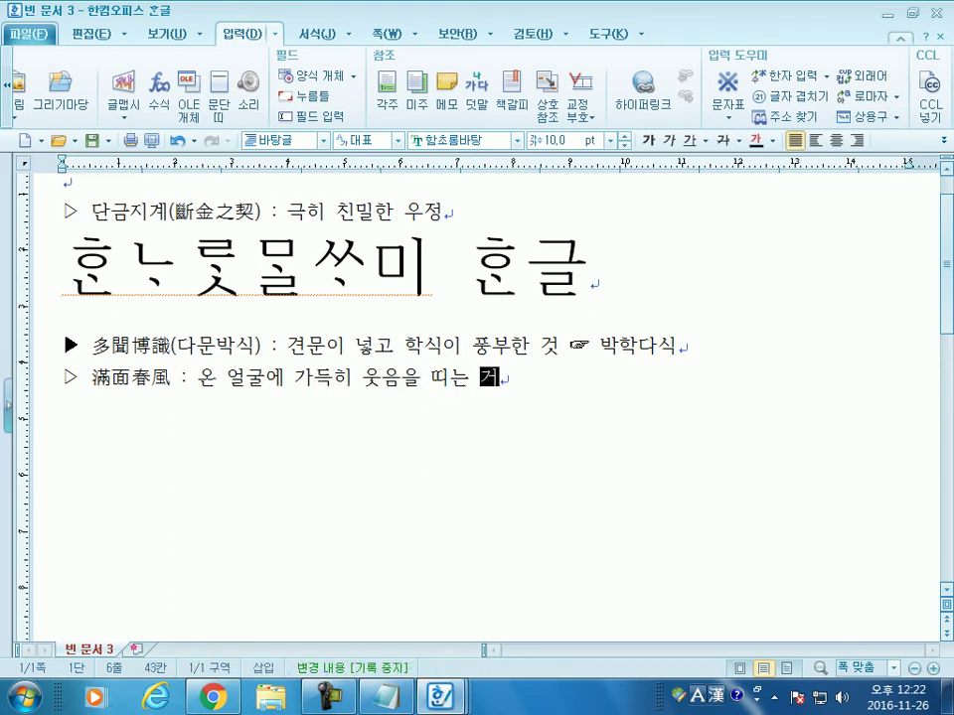
{"action": "type", "text": "을 뜻하는 말"}
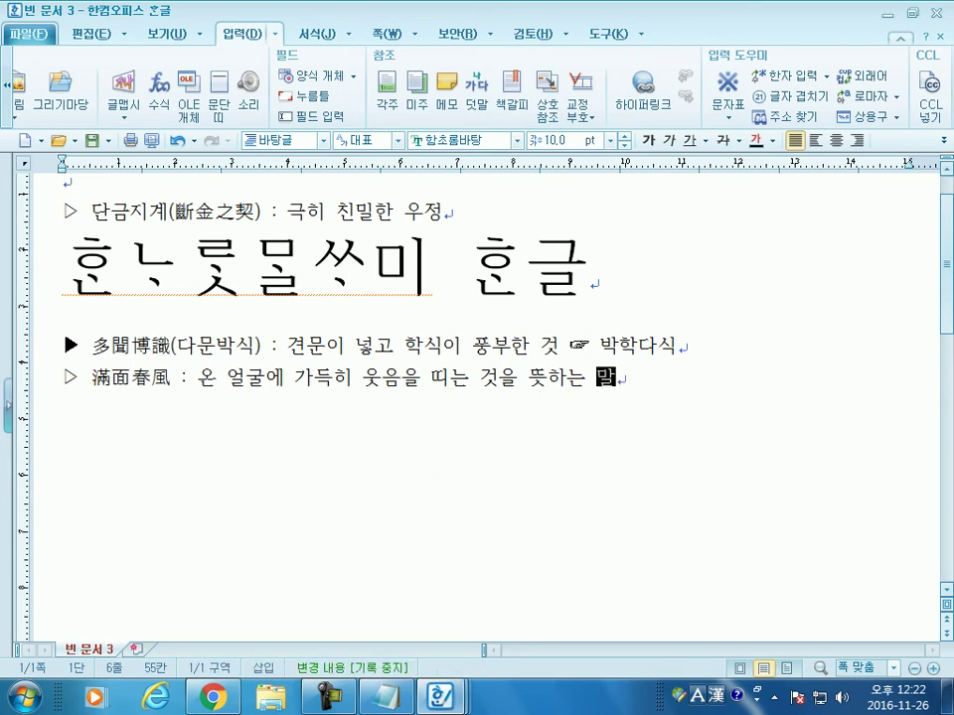
{"action": "key", "text": "Return"}
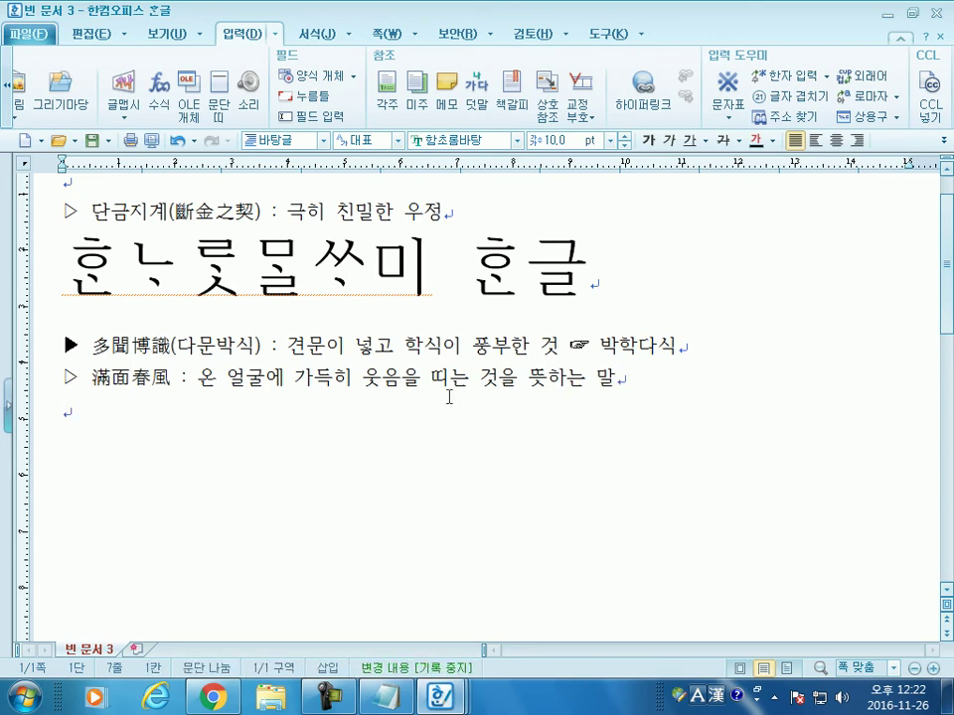
{"action": "scroll", "coordinate": [361, 376], "scroll_direction": "up", "scroll_amount": 2}
{"action": "scroll", "coordinate": [139, 387], "scroll_direction": "down", "scroll_amount": 3}
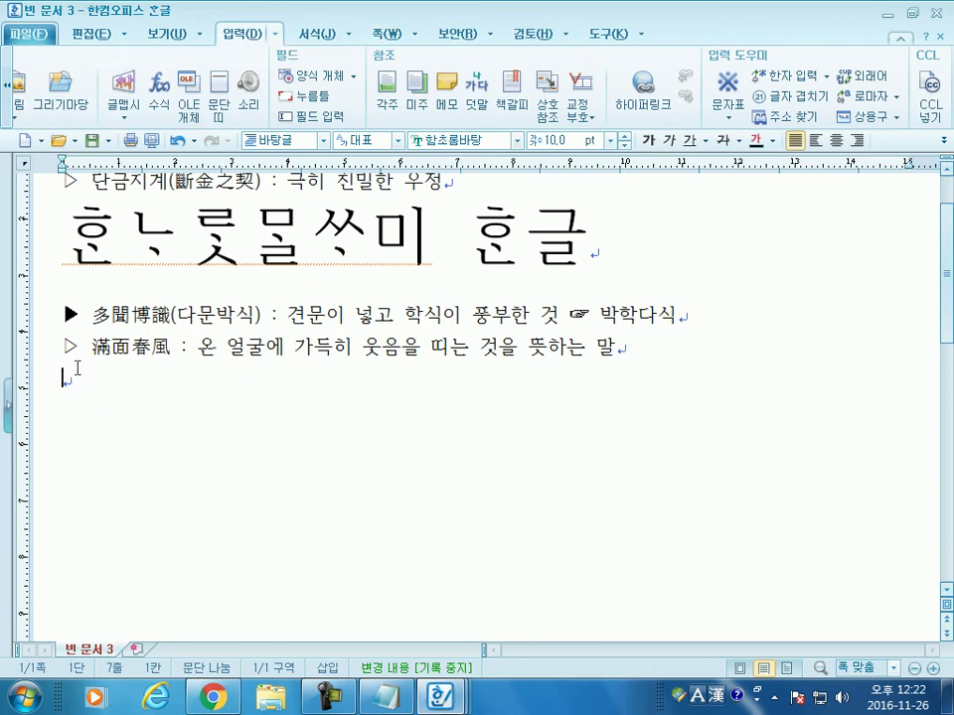
Step: Open and close the 입력 menu and quick symbol picker without inserting anything
{"action": "left_click", "coordinate": [275, 35]}
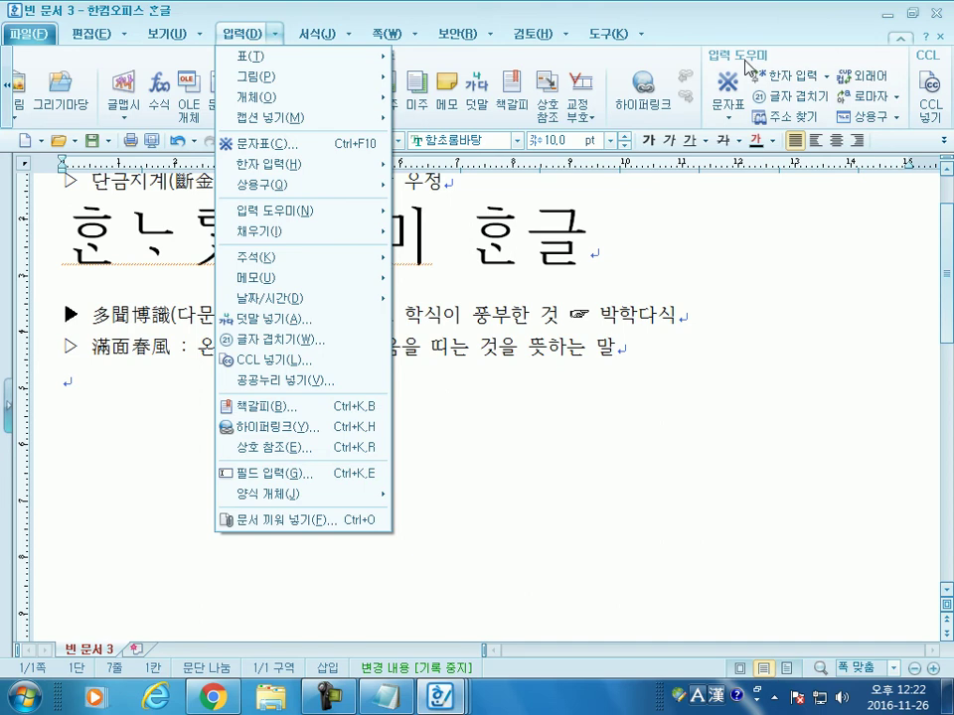
{"action": "left_click", "coordinate": [735, 112]}
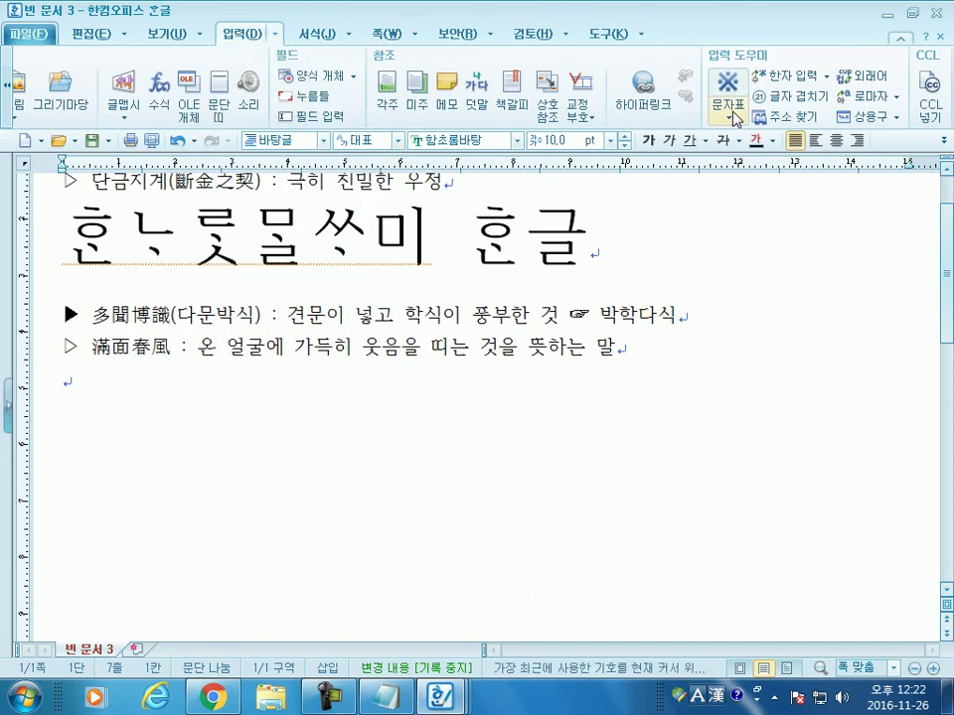
{"action": "left_click", "coordinate": [733, 117]}
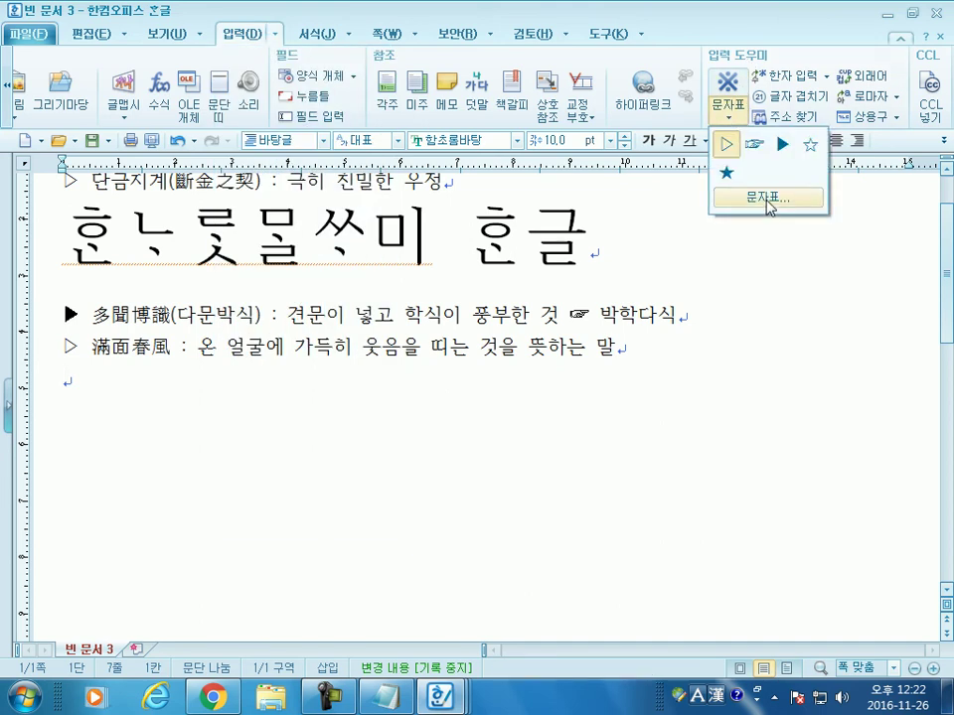
{"action": "left_click", "coordinate": [421, 392]}
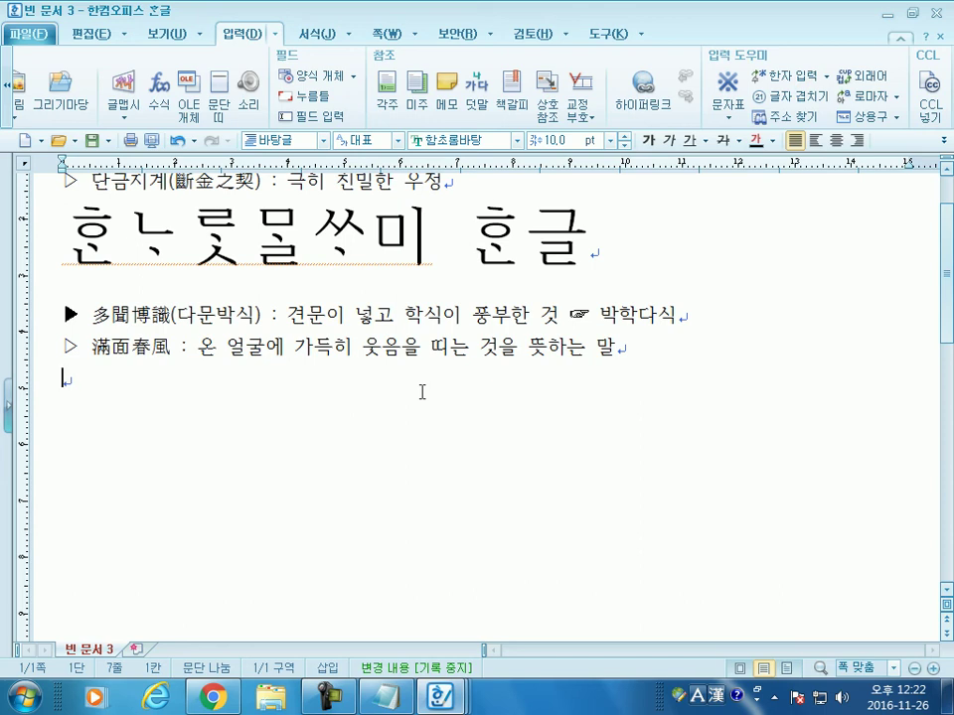
Step: Open the full character map and browse math, full-width general, Roman/Greek and parenthesized categories
{"action": "key", "text": "ctrl+F10"}
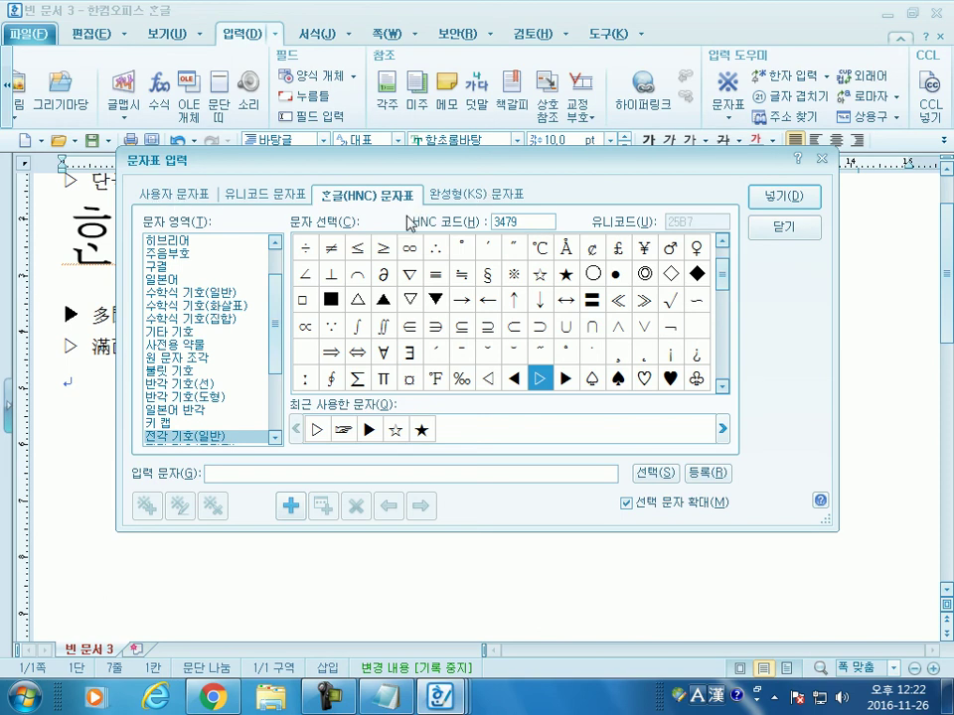
{"action": "left_click", "coordinate": [197, 292]}
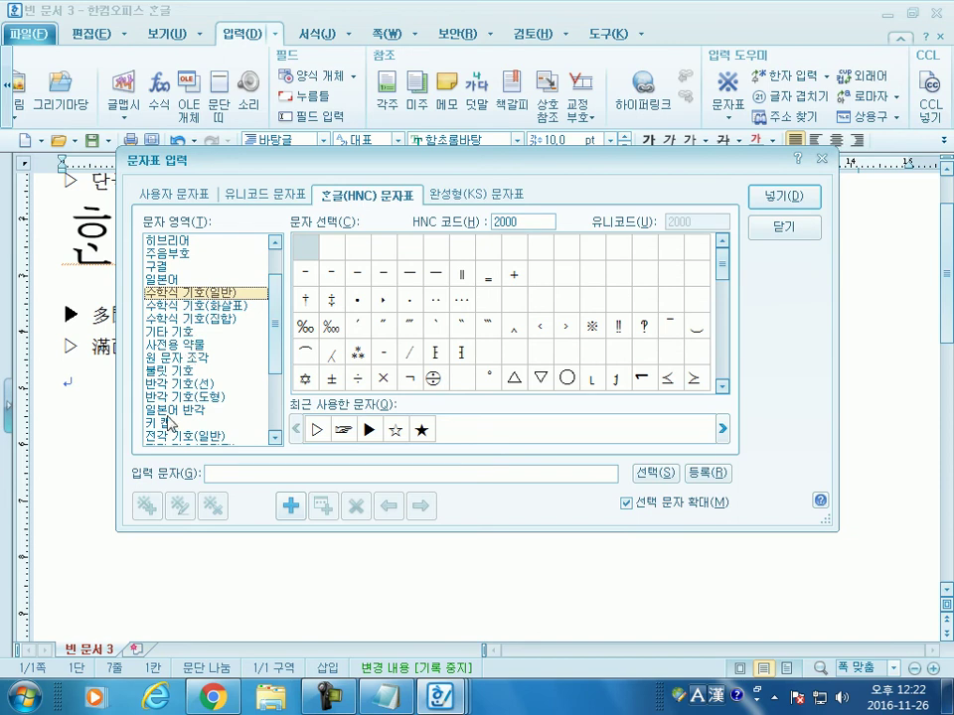
{"action": "left_click", "coordinate": [199, 436]}
{"action": "scroll", "coordinate": [268, 410], "scroll_direction": "down", "scroll_amount": 2}
{"action": "scroll", "coordinate": [282, 411], "scroll_direction": "down", "scroll_amount": 1}
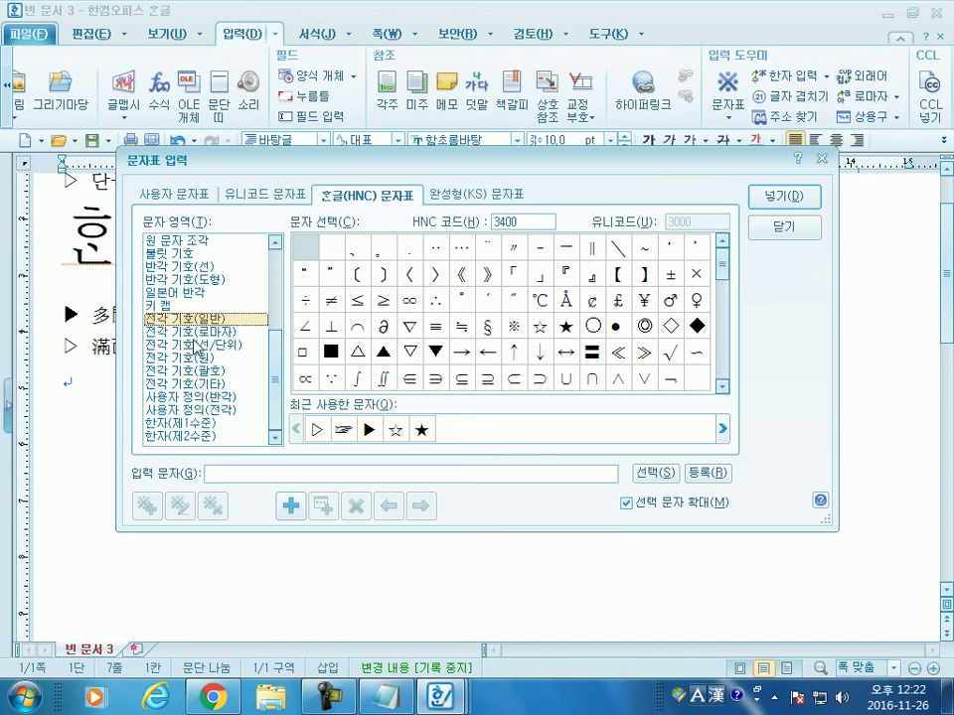
{"action": "left_click", "coordinate": [195, 333]}
{"action": "left_click", "coordinate": [199, 346]}
{"action": "left_click", "coordinate": [203, 359]}
{"action": "left_click", "coordinate": [209, 372]}
Step: Return to the full-width general symbols after glancing at the half-width line characters
{"action": "left_click", "coordinate": [202, 319]}
{"action": "scroll", "coordinate": [212, 343], "scroll_direction": "up", "scroll_amount": 4}
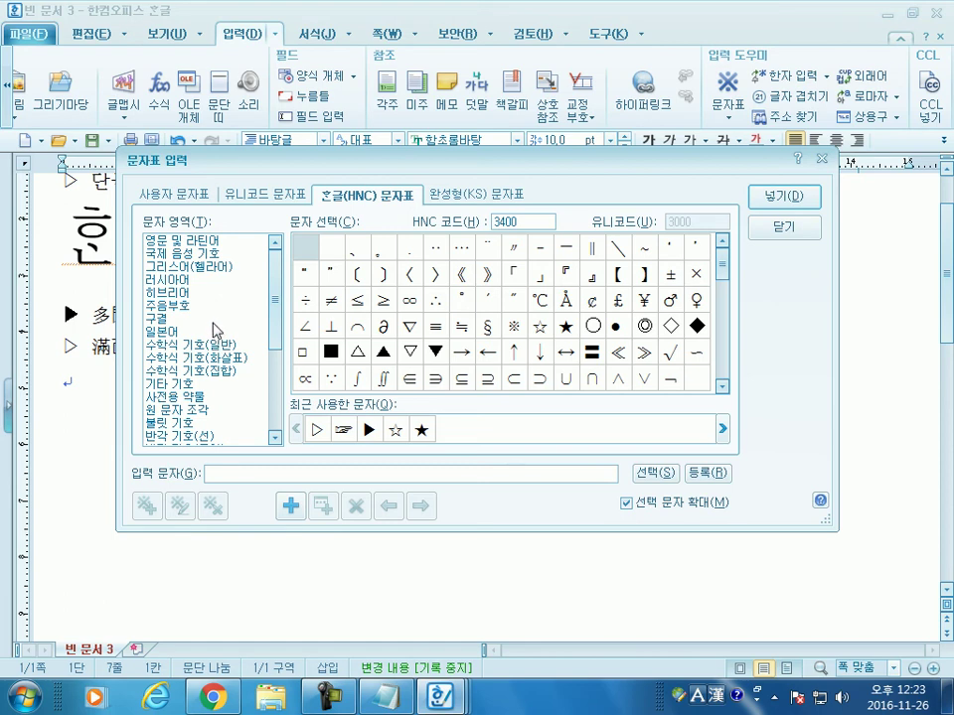
{"action": "scroll", "coordinate": [238, 334], "scroll_direction": "down", "scroll_amount": 4}
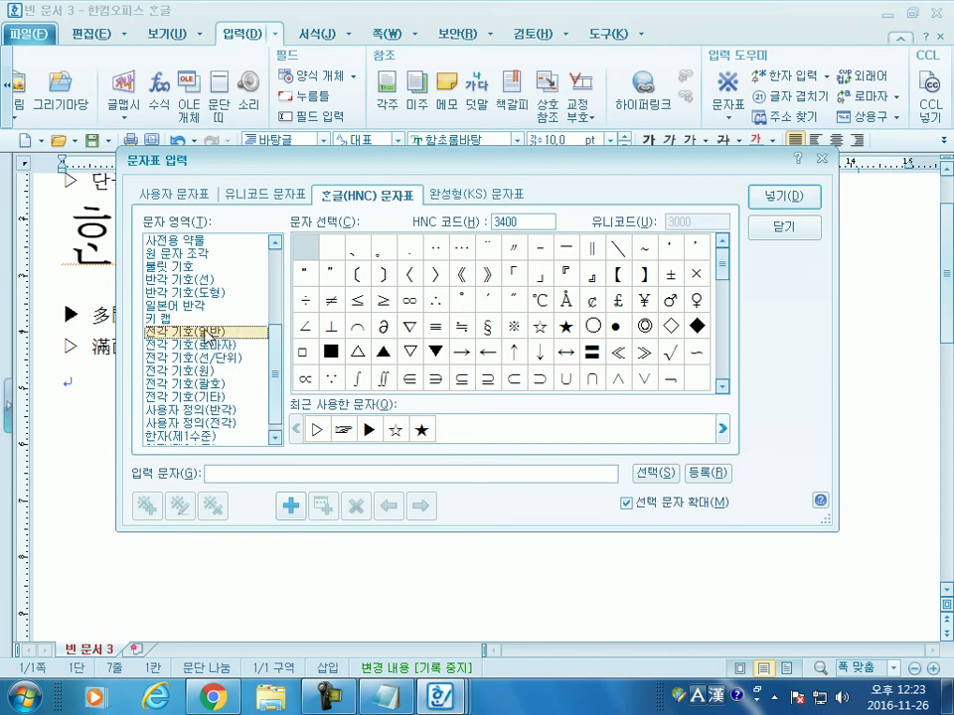
{"action": "left_click", "coordinate": [181, 282]}
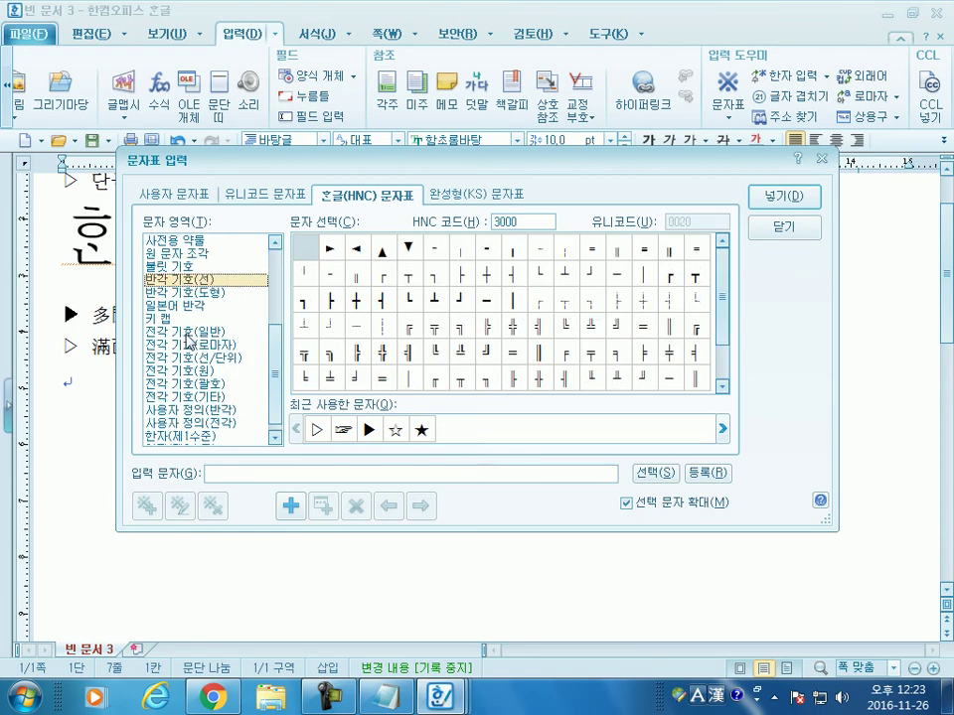
{"action": "left_click", "coordinate": [203, 331]}
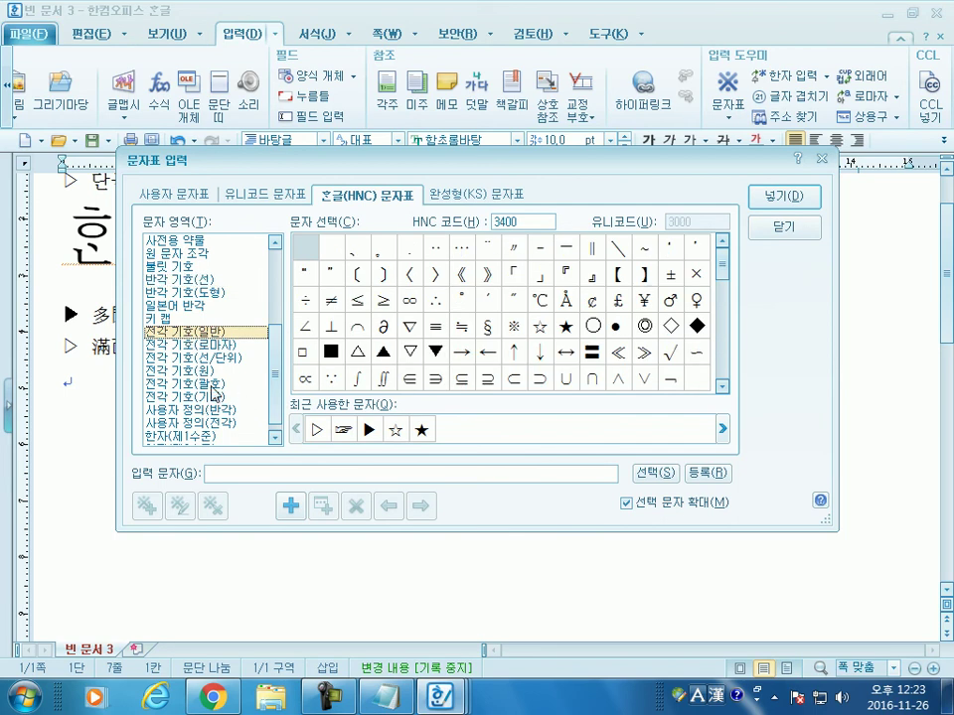
Step: Move the character map aside and browse to the parenthesized letters and numbers set
{"action": "left_click_drag", "start_coordinate": [167, 159], "coordinate": [398, 243]}
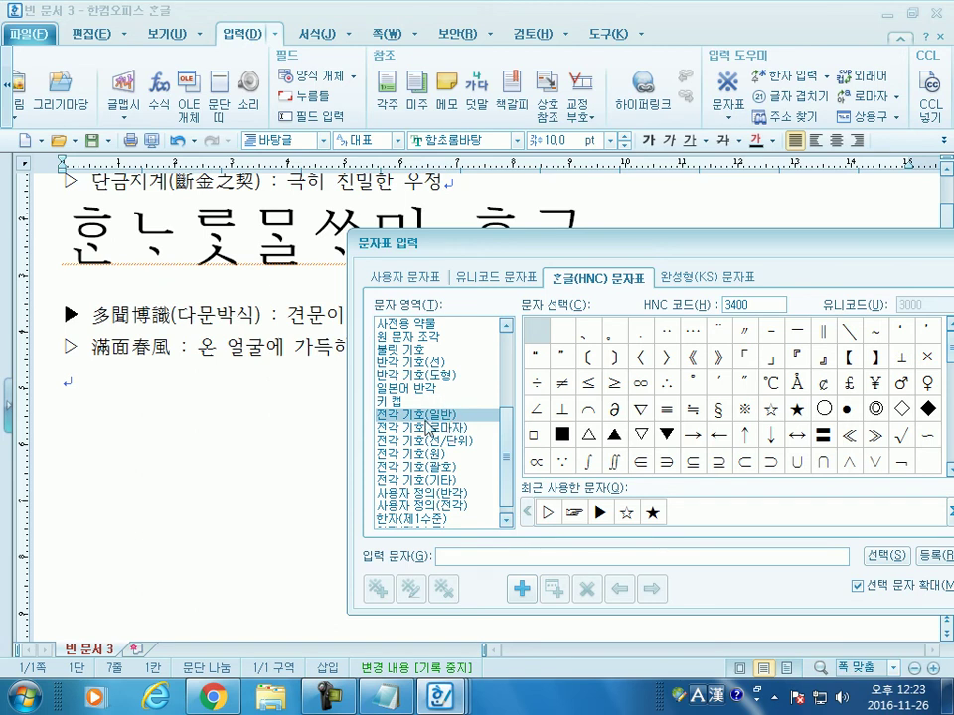
{"action": "left_click", "coordinate": [826, 410]}
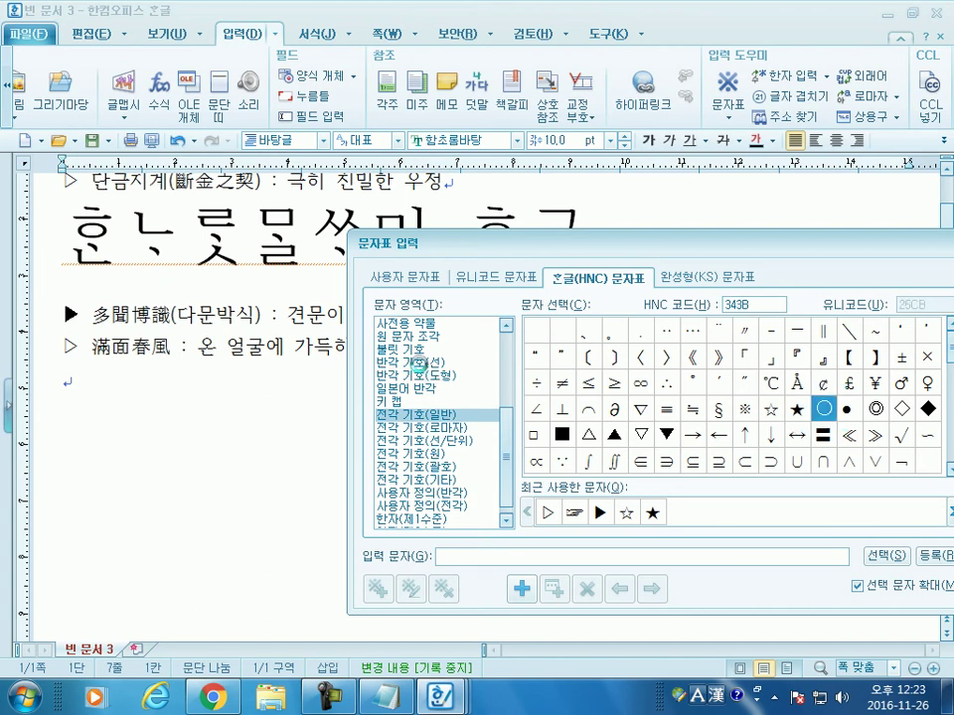
{"action": "left_click", "coordinate": [412, 363]}
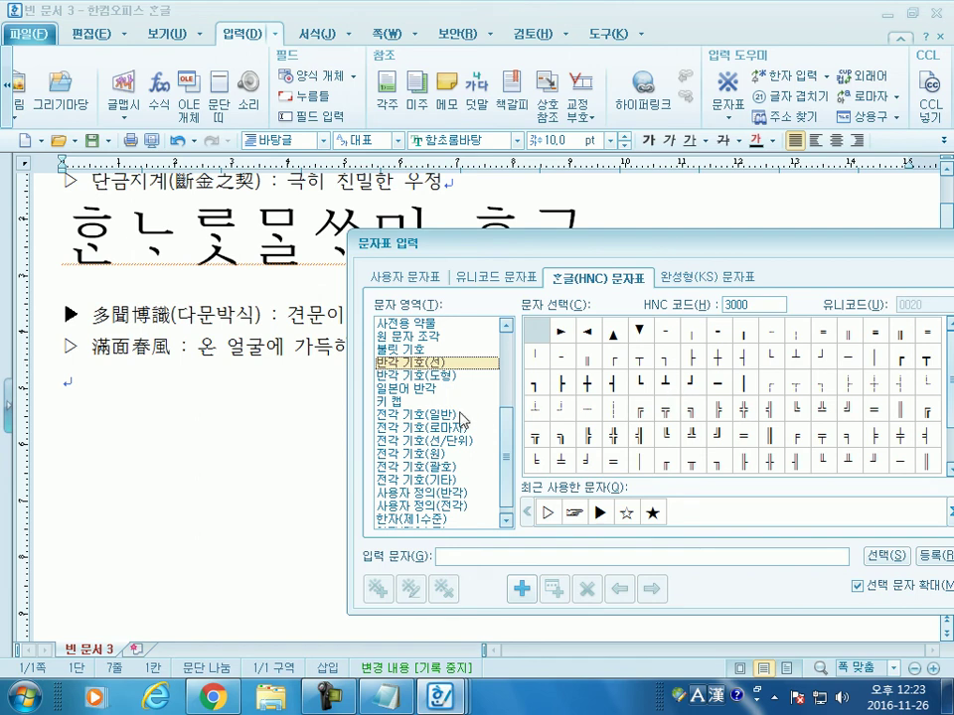
{"action": "left_click", "coordinate": [437, 416]}
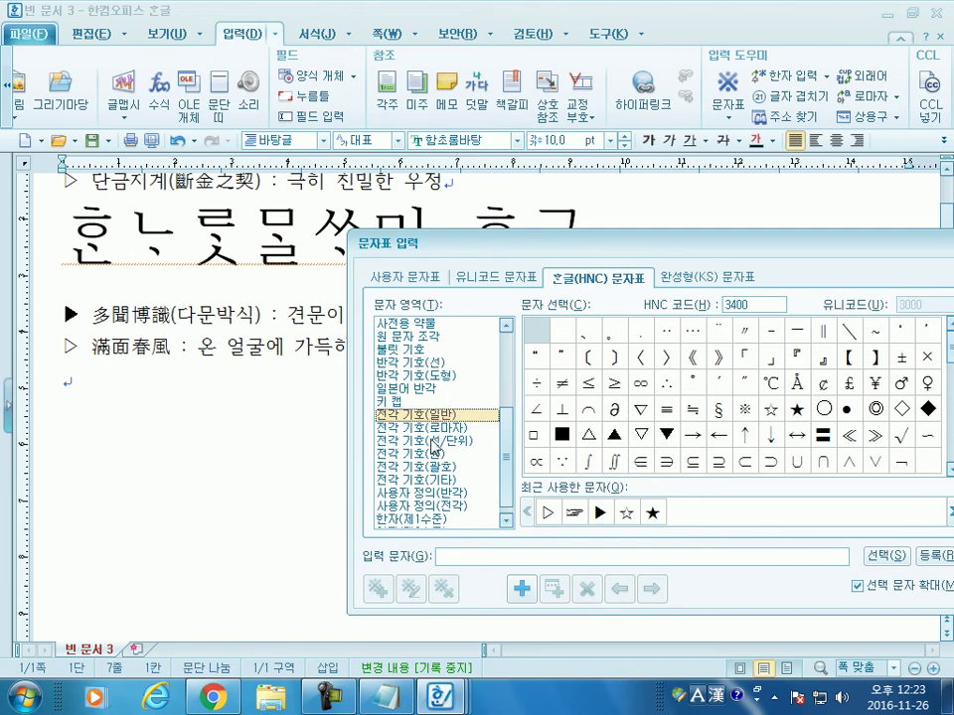
{"action": "left_click", "coordinate": [419, 480]}
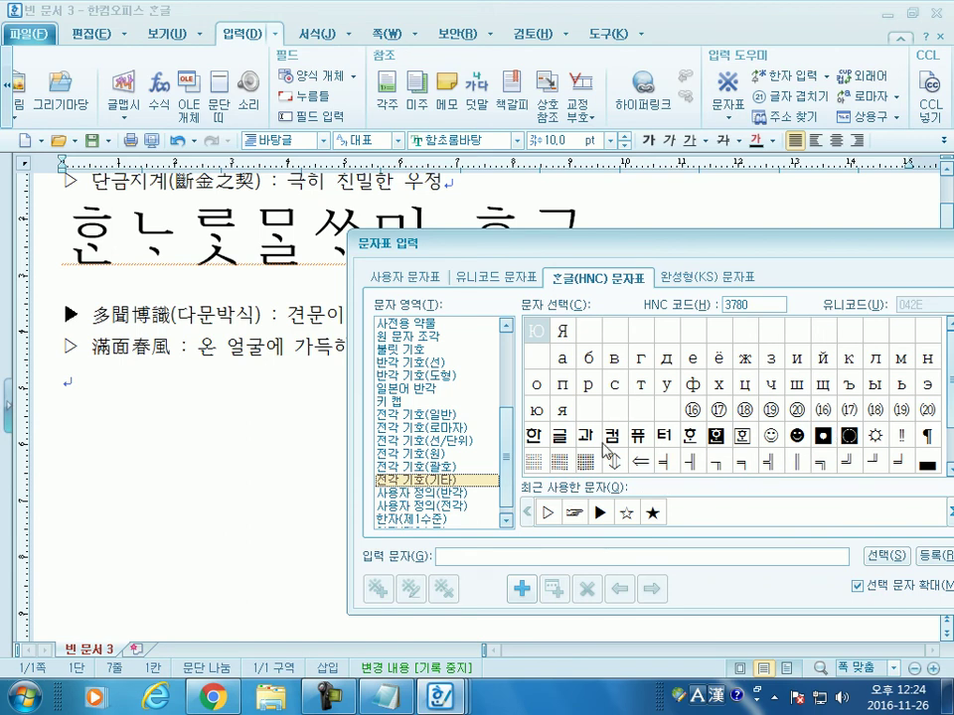
{"action": "left_click", "coordinate": [440, 467]}
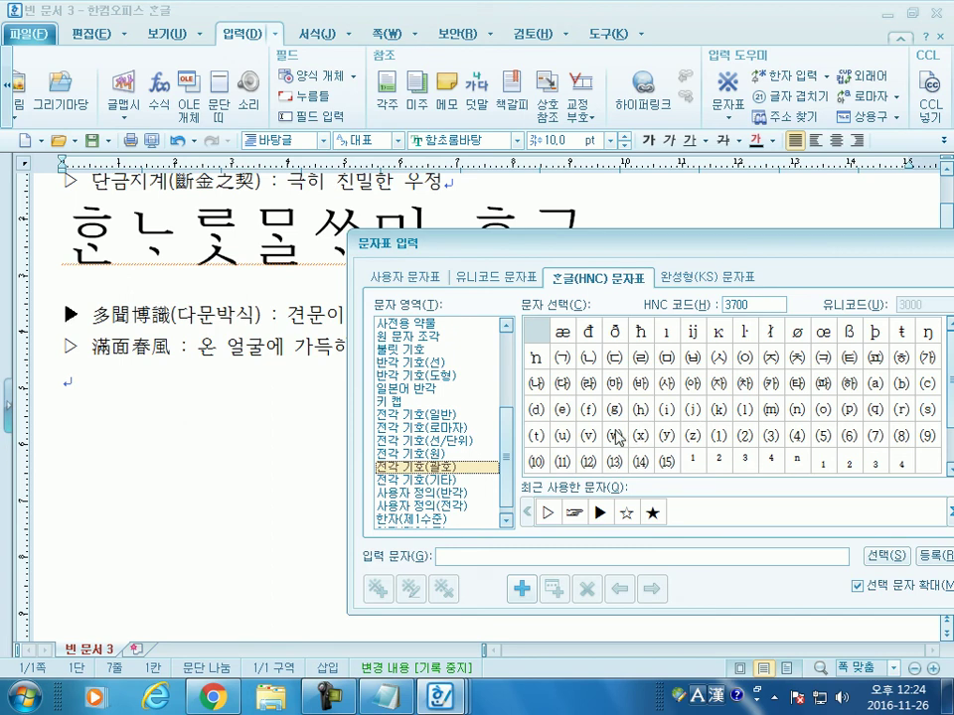
Step: Insert the parenthesized consonants ㈀ through ㈇ and put the first ㈀ on its own line
{"action": "double_click", "coordinate": [562, 360]}
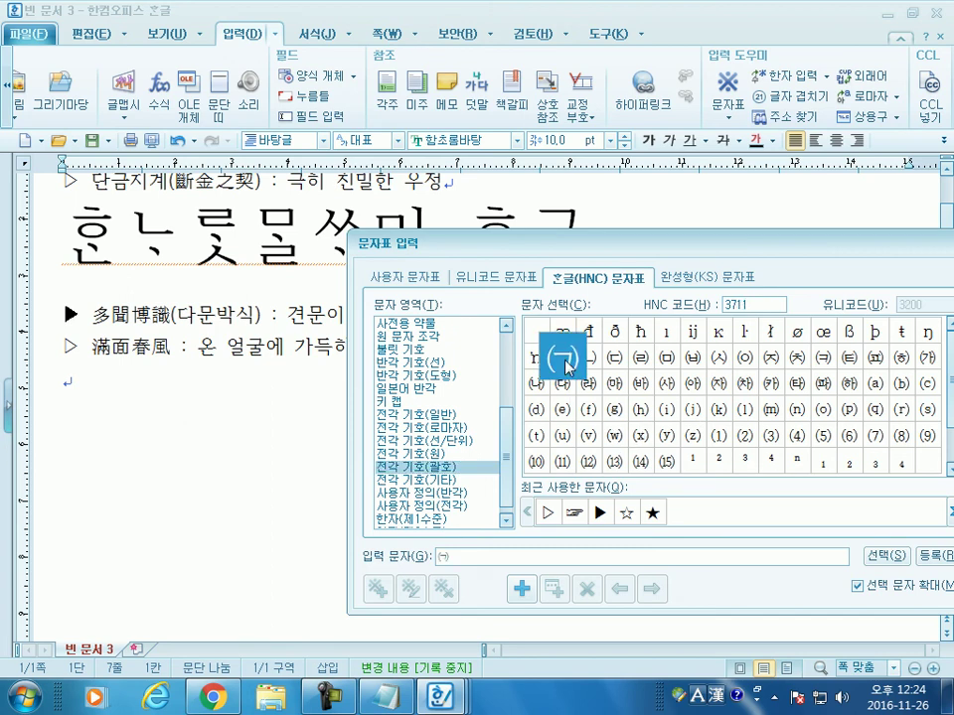
{"action": "key", "text": "space"}
{"action": "key", "text": "Right"}
{"action": "key", "text": "space"}
{"action": "key", "text": "Right"}
{"action": "key", "text": "space"}
{"action": "key", "text": "Right"}
{"action": "key", "text": "space"}
{"action": "key", "text": "Right"}
{"action": "key", "text": "space"}
{"action": "key", "text": "Right"}
{"action": "key", "text": "space"}
{"action": "key", "text": "Right"}
{"action": "key", "text": "space"}
{"action": "key", "text": "Right"}
{"action": "key", "text": "space"}
{"action": "key", "text": "Right"}
{"action": "key", "text": "space"}
{"action": "key", "text": "Return"}
{"action": "key", "text": "Home"}
{"action": "key", "text": "Right"}
{"action": "key", "text": "Return"}
Step: Type a hand-made (ㄱ) beside the ㈀ symbol
{"action": "key", "text": "Left"}
{"action": "type", "text": "(r)"}
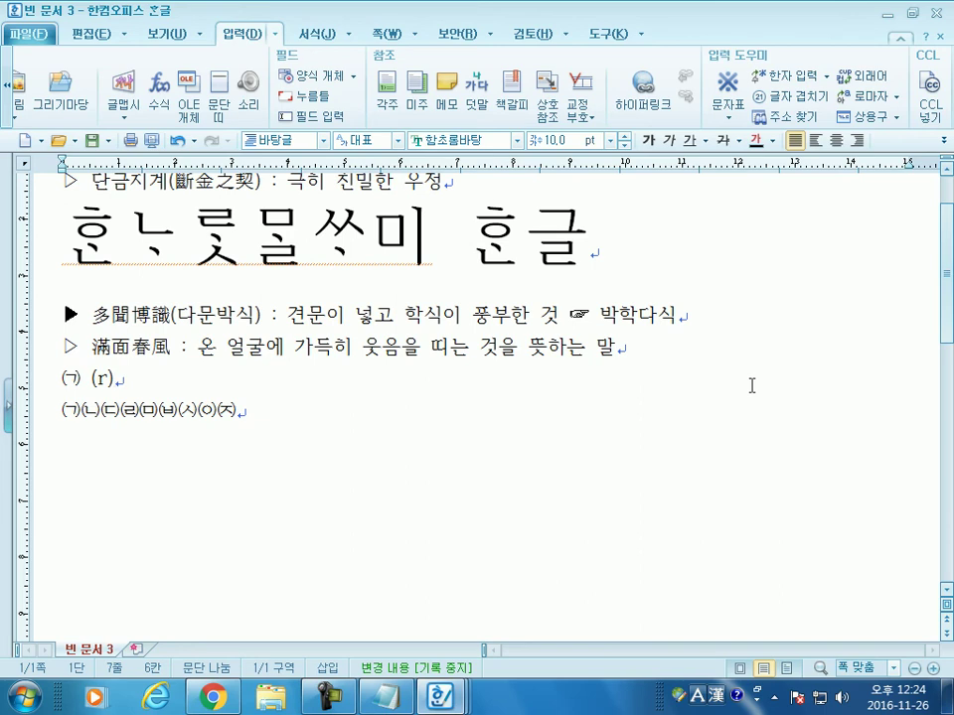
{"action": "key", "text": "Left"}
{"action": "type", "text": "ㄱ"}
{"action": "key", "text": "Delete"}
Step: Compare the typed (ㄱ) with the single ㈀ character by selecting and marking each
{"action": "left_click_drag", "start_coordinate": [92, 377], "coordinate": [140, 378]}
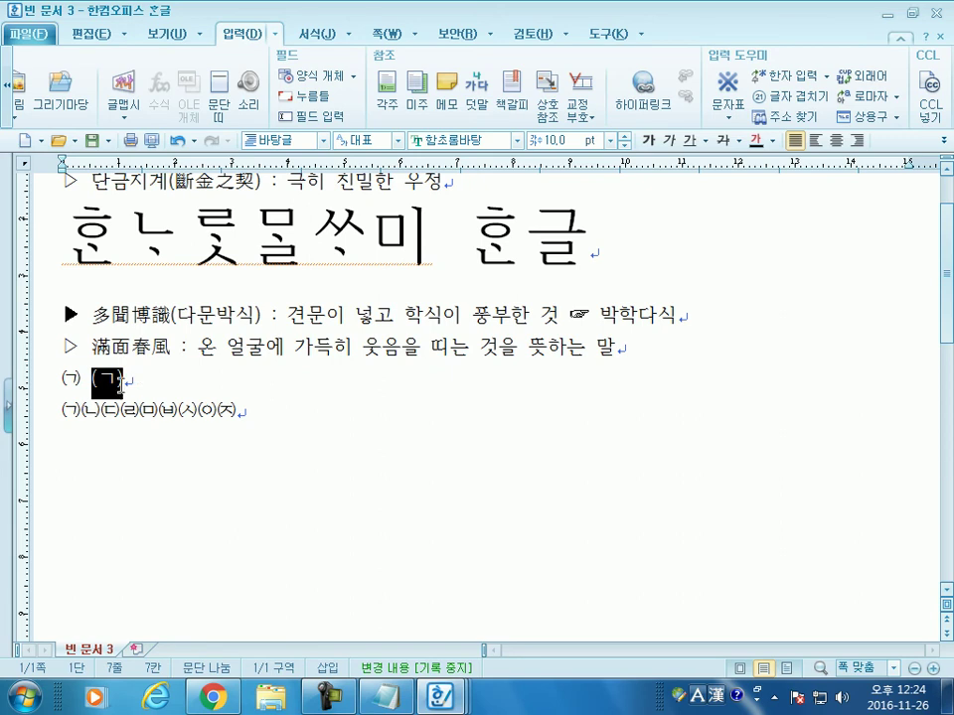
{"action": "left_click", "coordinate": [84, 374]}
{"action": "left_click_drag", "start_coordinate": [82, 378], "coordinate": [130, 375]}
{"action": "key", "text": "Left"}
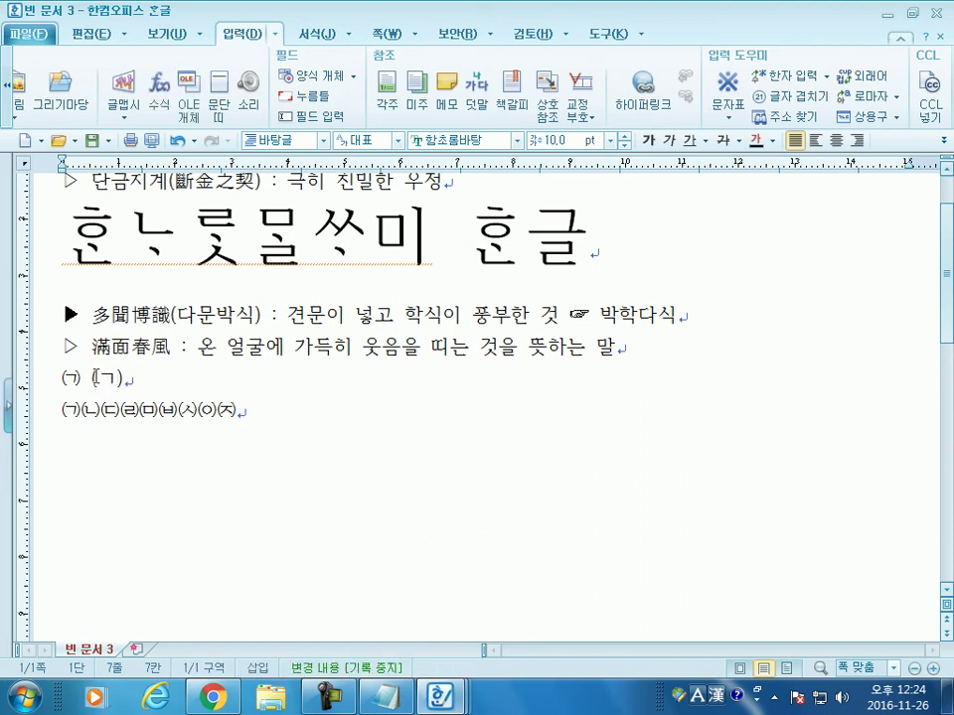
{"action": "left_click", "coordinate": [120, 378]}
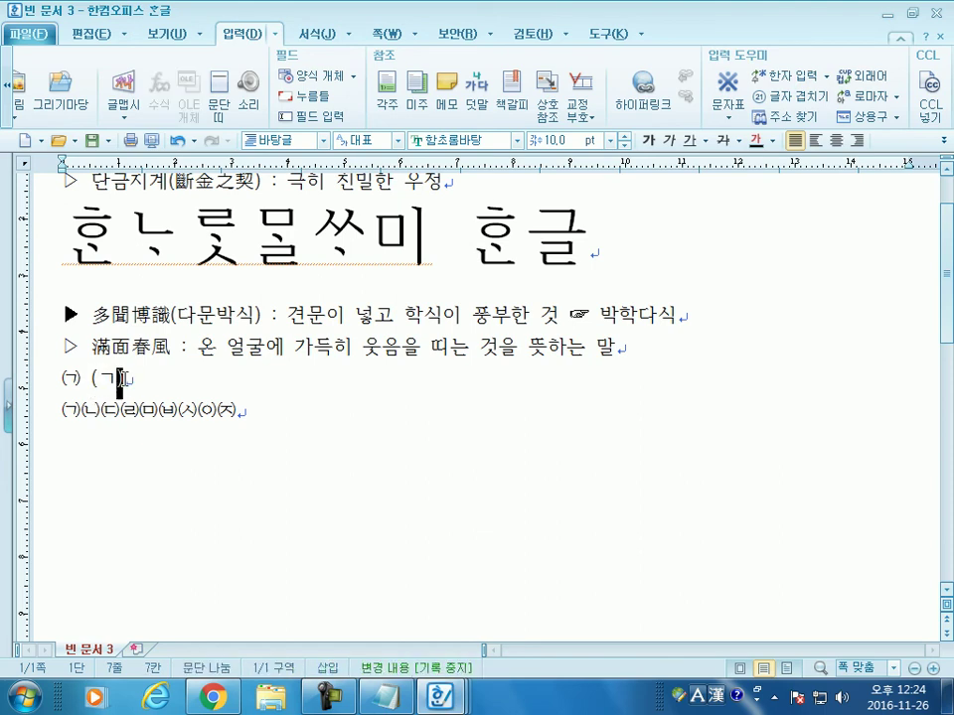
{"action": "key", "text": "Hangul_Hanja"}
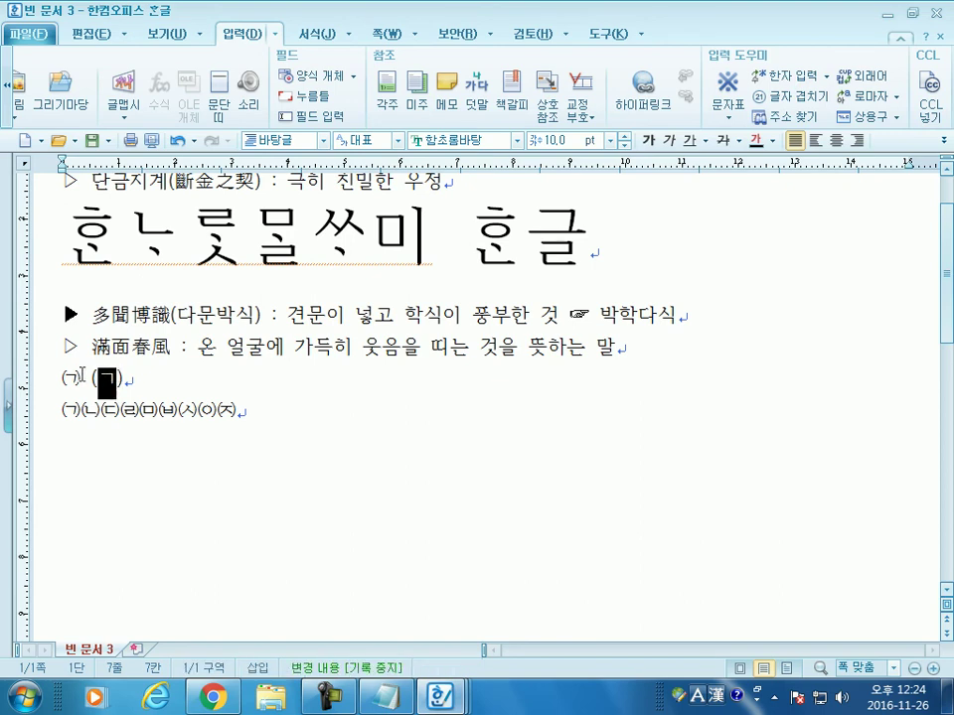
{"action": "left_click", "coordinate": [83, 375]}
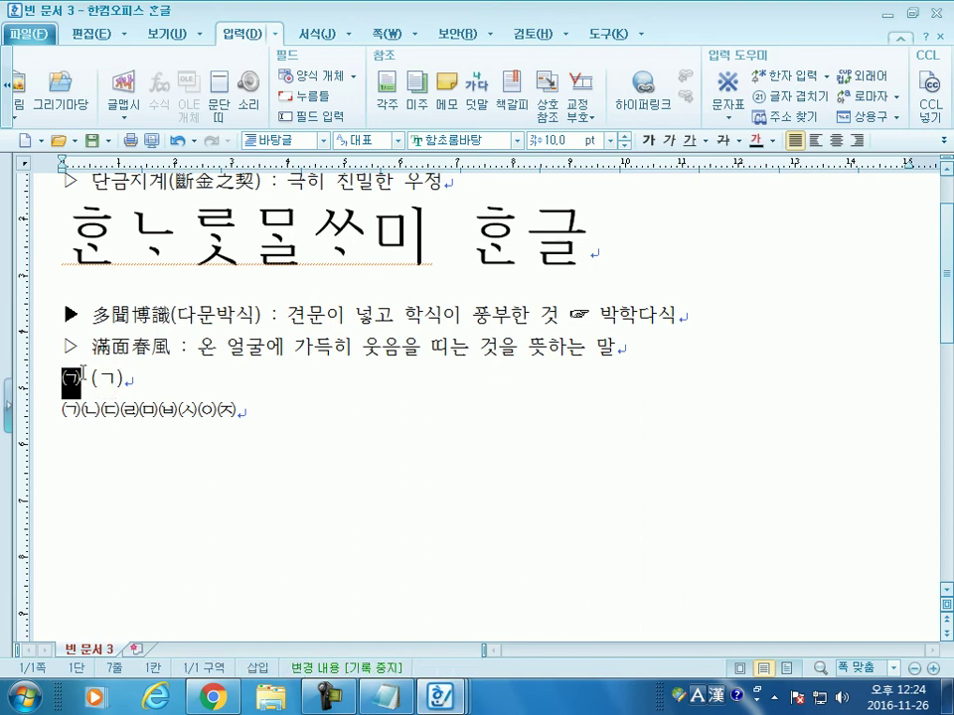
Step: Select both parenthesized-consonant lines and delete them
{"action": "key", "text": "Down"}
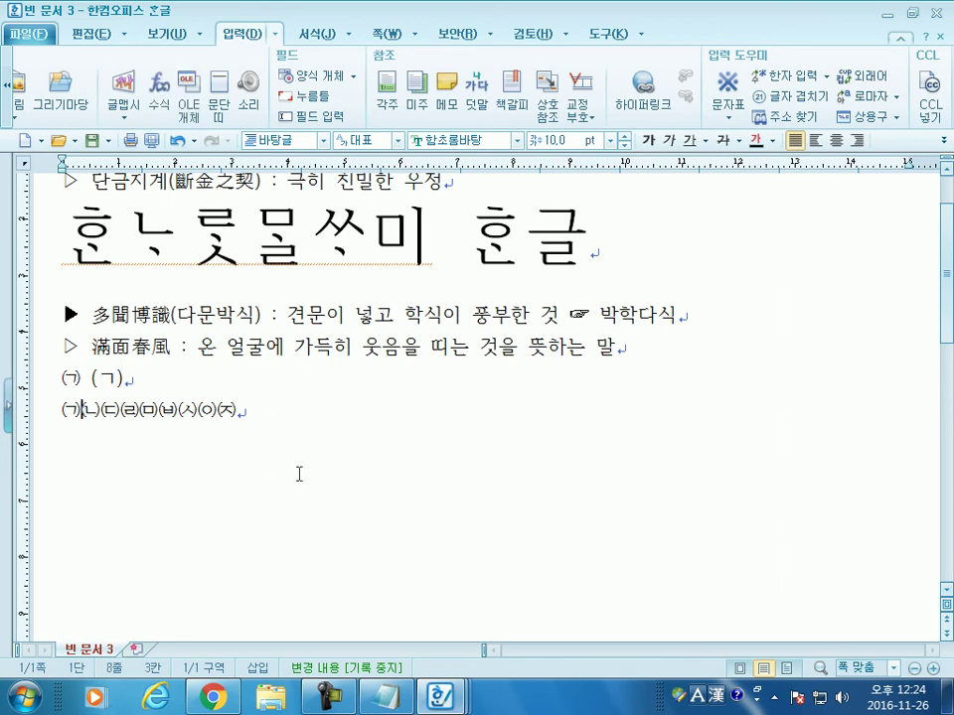
{"action": "left_click_drag", "start_coordinate": [22, 410], "coordinate": [19, 376]}
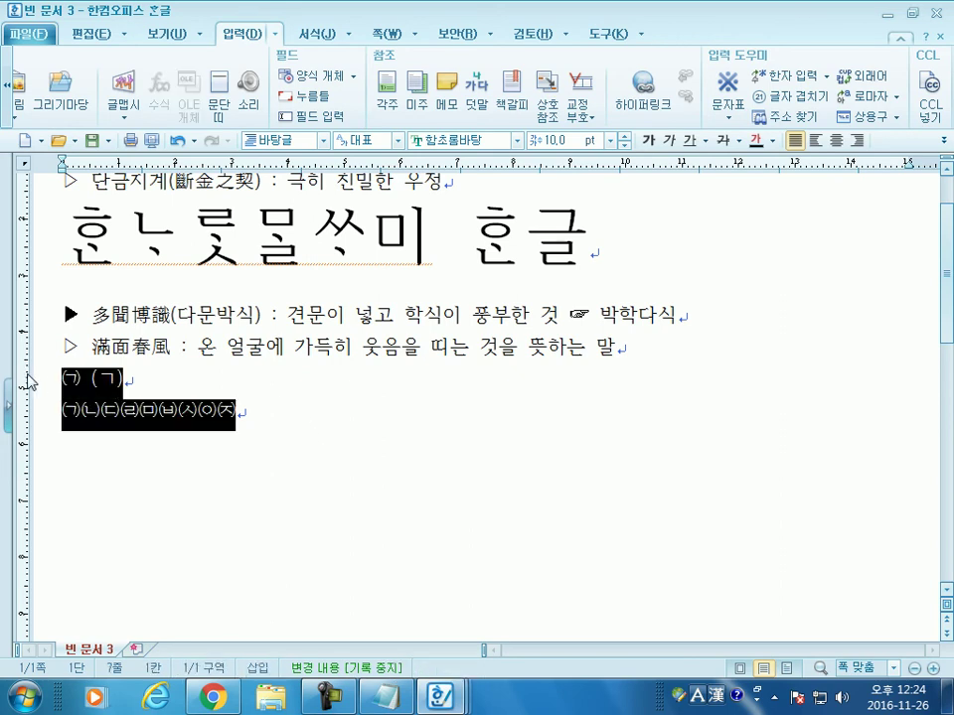
{"action": "key", "text": "Delete"}
{"action": "key", "text": "ctrl+F10"}
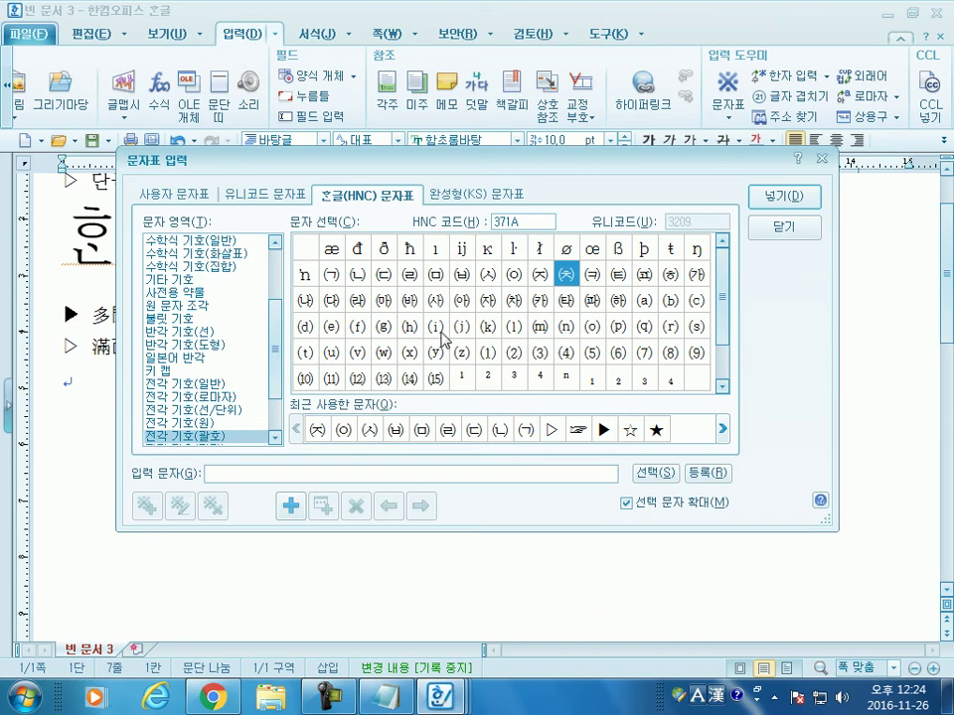
{"action": "left_click", "coordinate": [202, 422]}
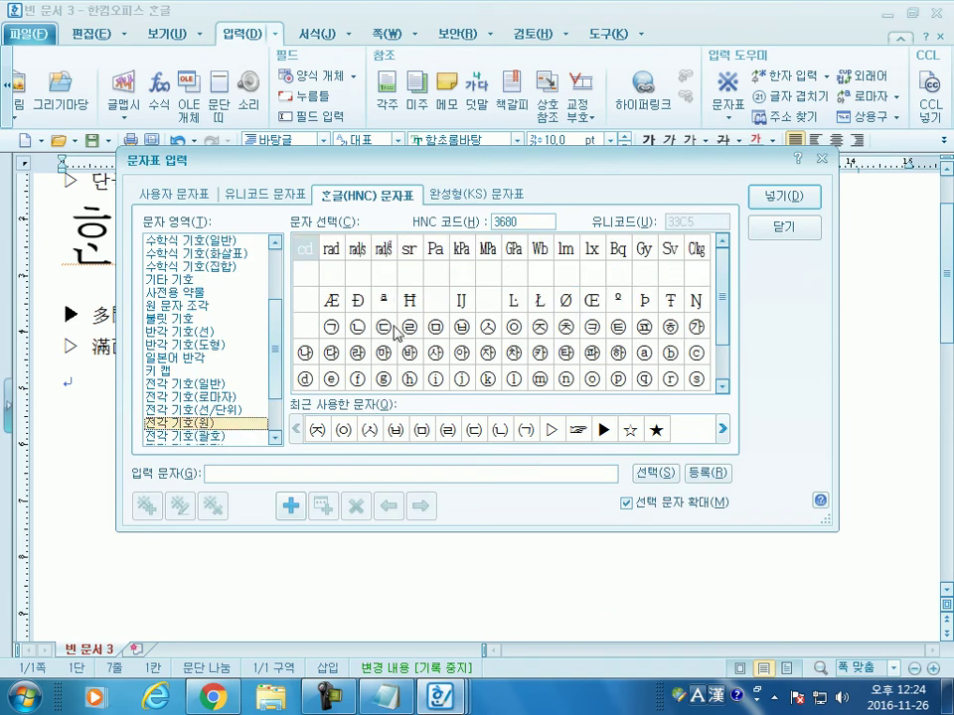
{"action": "double_click", "coordinate": [334, 332]}
{"action": "key", "text": "space"}
{"action": "key", "text": "space"}
{"action": "key", "text": "space"}
{"action": "key", "text": "space"}
{"action": "key", "text": "space"}
{"action": "key", "text": "space"}
{"action": "key", "text": "space"}
{"action": "key", "text": "space"}
{"action": "key", "text": "space"}
{"action": "key", "text": "space"}
{"action": "key", "text": "space"}
{"action": "key", "text": "Return"}
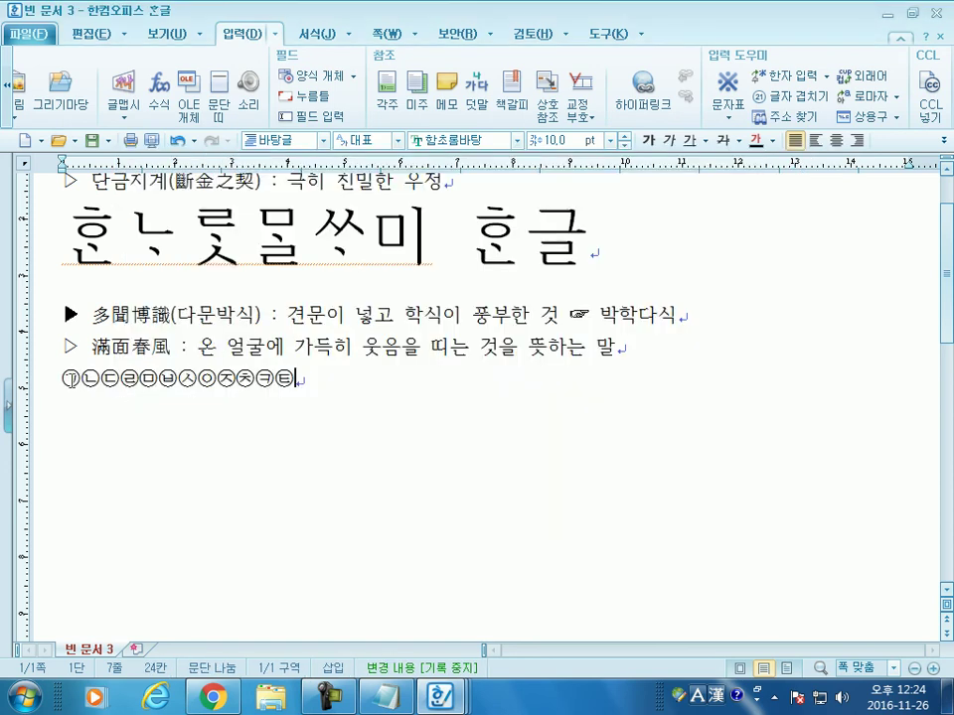
{"action": "left_click", "coordinate": [81, 380]}
{"action": "type", "text": "\\"}
{"action": "key", "text": "Left"}
{"action": "key", "text": "Return"}
{"action": "key", "text": "Delete"}
{"action": "left_click", "coordinate": [82, 410]}
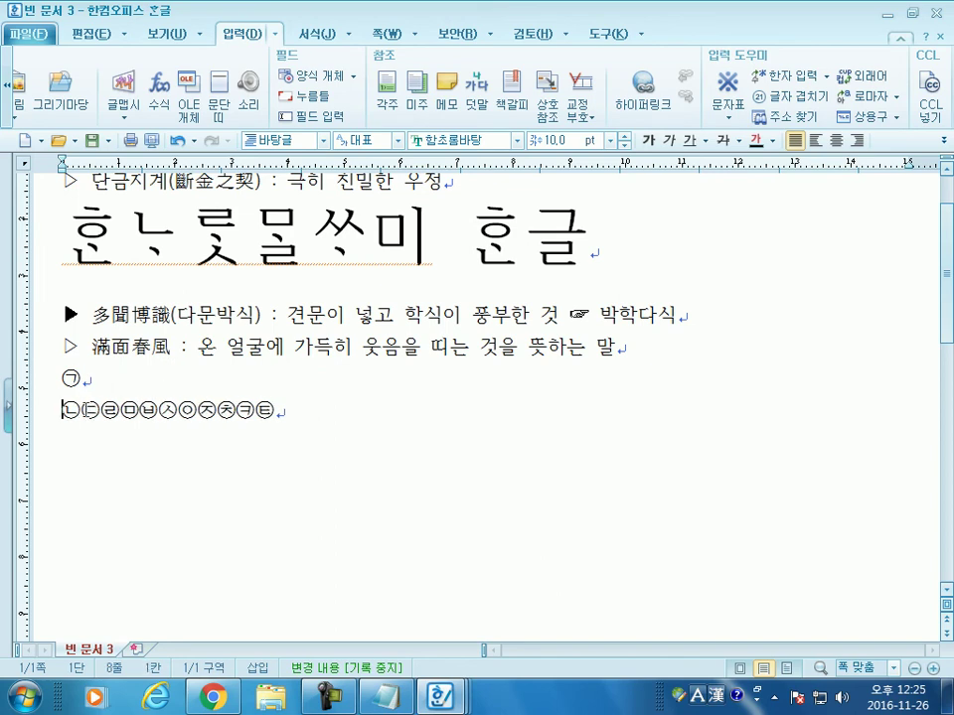
{"action": "key", "text": "Return"}
{"action": "left_click", "coordinate": [80, 444]}
{"action": "key", "text": "Return"}
{"action": "key", "text": "Right"}
{"action": "key", "text": "Return"}
{"action": "key", "text": "Right"}
{"action": "key", "text": "Return"}
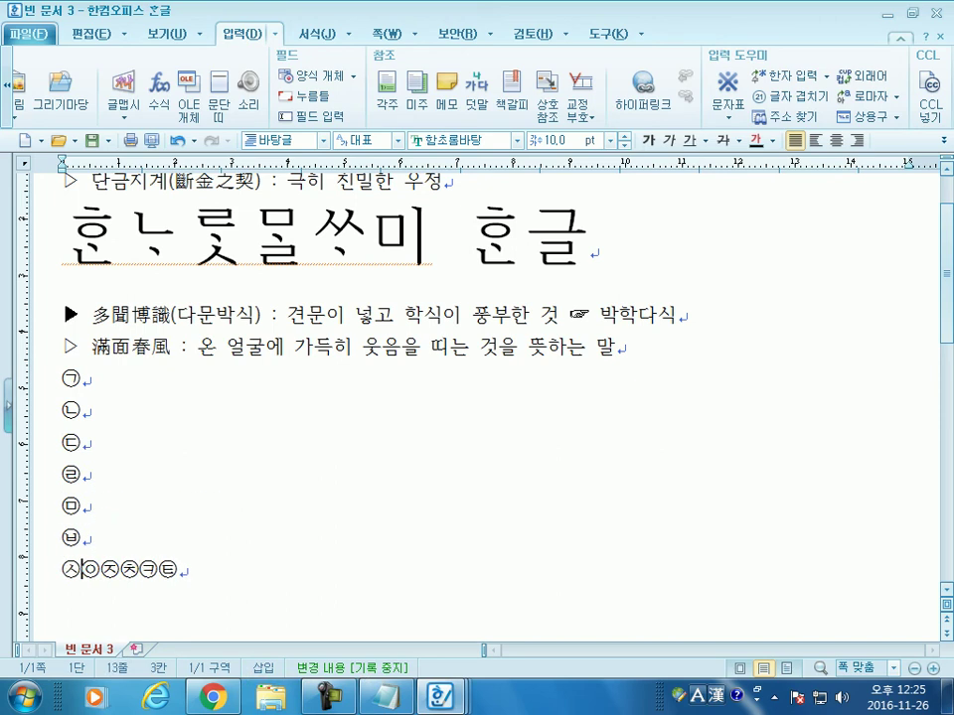
{"action": "key", "text": "Right"}
{"action": "key", "text": "Return"}
{"action": "key", "text": "Right"}
{"action": "key", "text": "Return"}
{"action": "key", "text": "Right"}
{"action": "key", "text": "Return"}
{"action": "key", "text": "Right"}
{"action": "key", "text": "Return"}
{"action": "key", "text": "Right"}
{"action": "key", "text": "Return"}
{"action": "key", "text": "Right"}
{"action": "key", "text": "Return"}
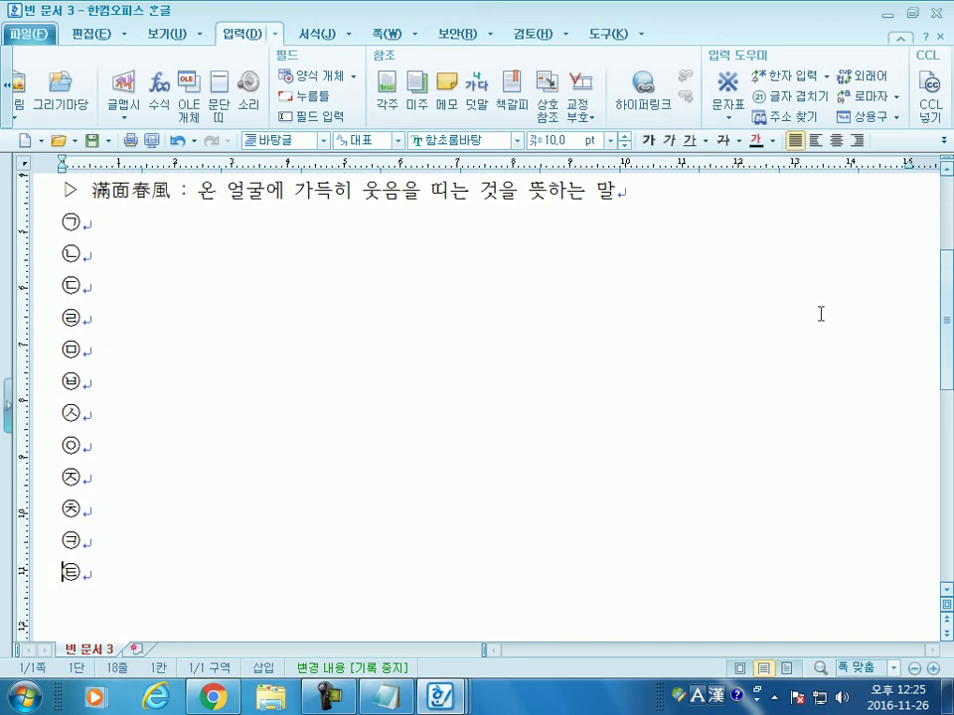
{"action": "scroll", "coordinate": [131, 277], "scroll_direction": "up", "scroll_amount": 1}
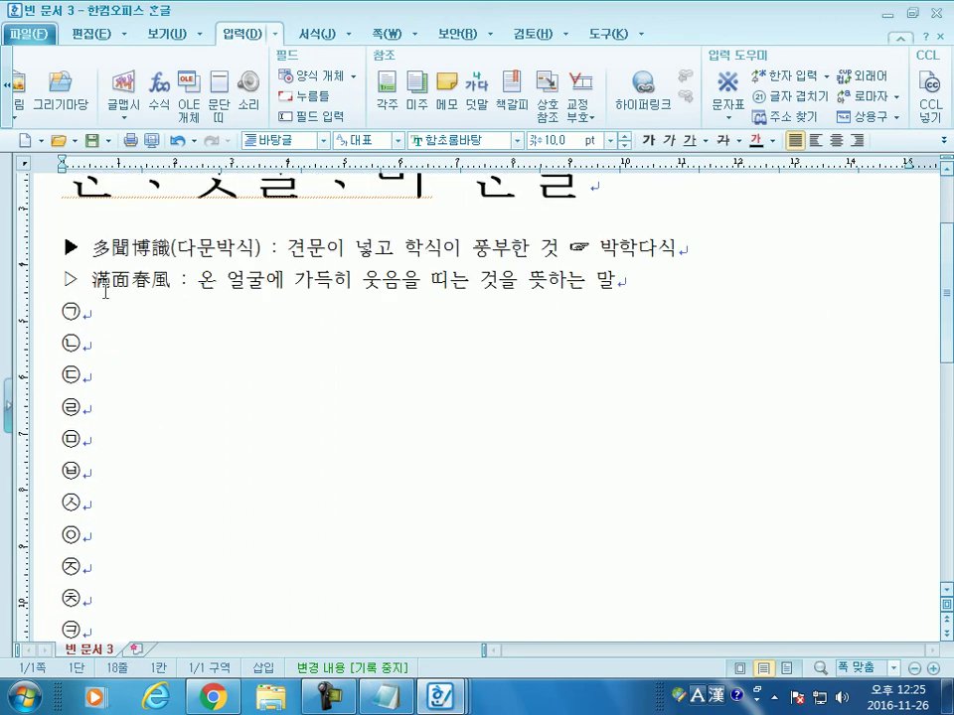
{"action": "left_click_drag", "start_coordinate": [46, 315], "coordinate": [60, 641]}
{"action": "key", "text": "Delete"}
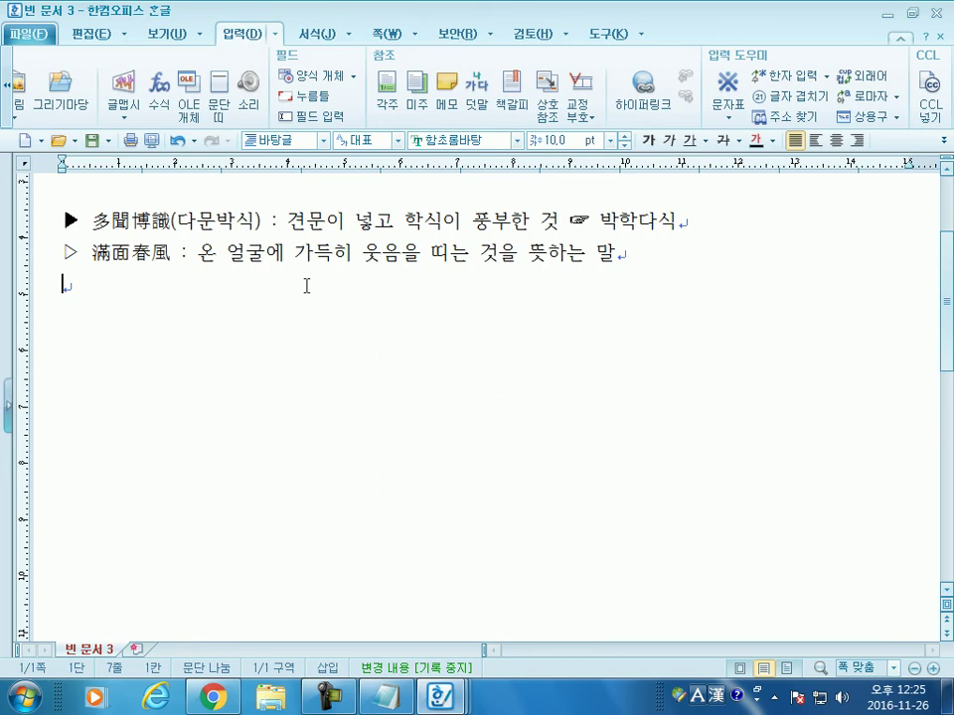
{"action": "scroll", "coordinate": [306, 286], "scroll_direction": "up", "scroll_amount": 2}
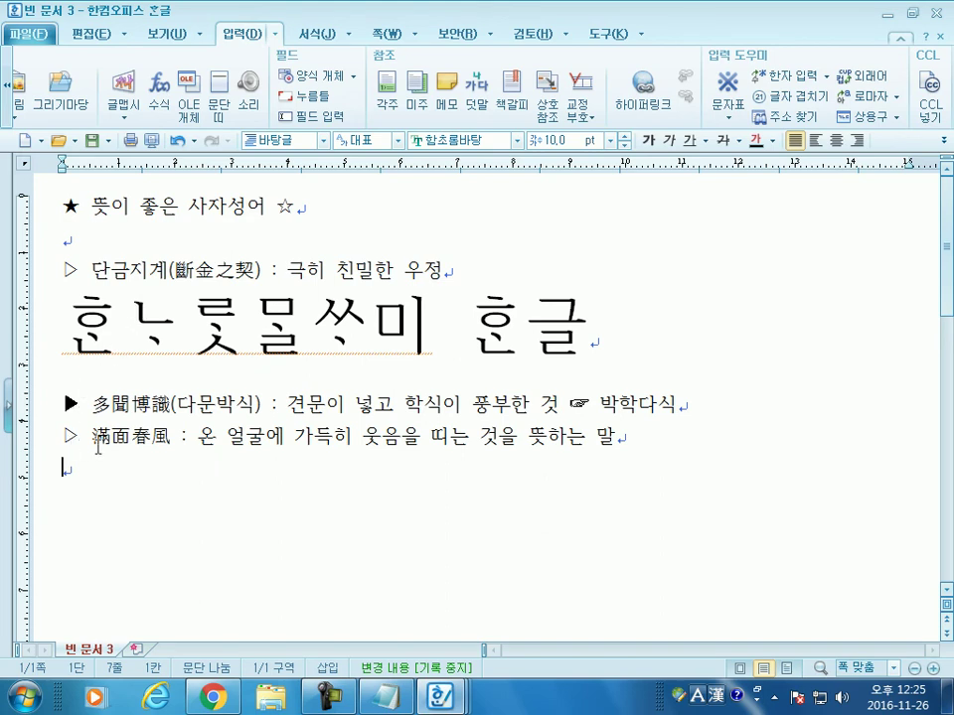
Step: Reselect 滿面春風 and try hanja conversion on 박학다식, cancelling without changes
{"action": "mouse_move", "coordinate": [92, 437]}
{"action": "left_mouse_down"}
{"action": "mouse_move", "coordinate": [177, 440]}
{"action": "mouse_move", "coordinate": [91, 438]}
{"action": "left_mouse_up"}
{"action": "left_click", "coordinate": [169, 438]}
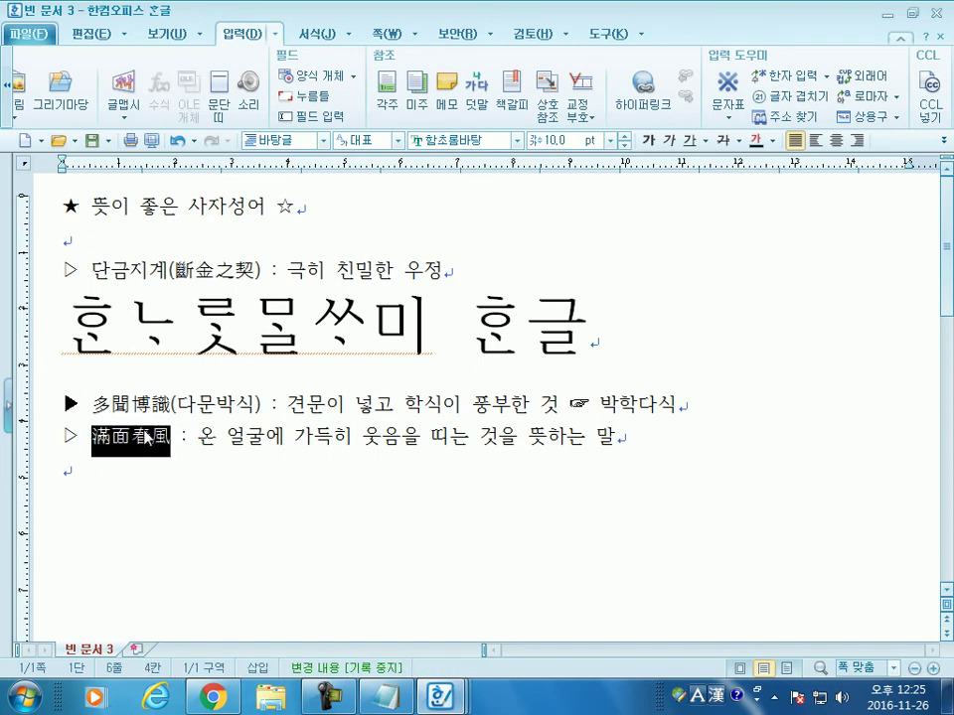
{"action": "scroll", "coordinate": [149, 437], "scroll_direction": "down", "scroll_amount": 2}
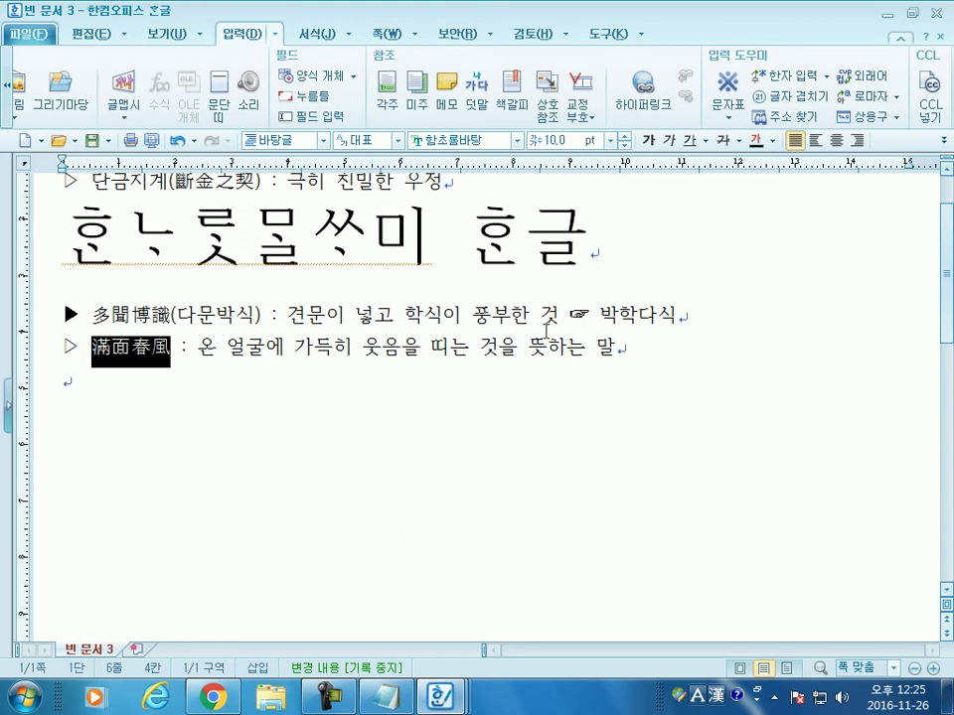
{"action": "left_click", "coordinate": [680, 316]}
{"action": "key", "text": "F9"}
{"action": "mouse_move", "coordinate": [417, 151]}
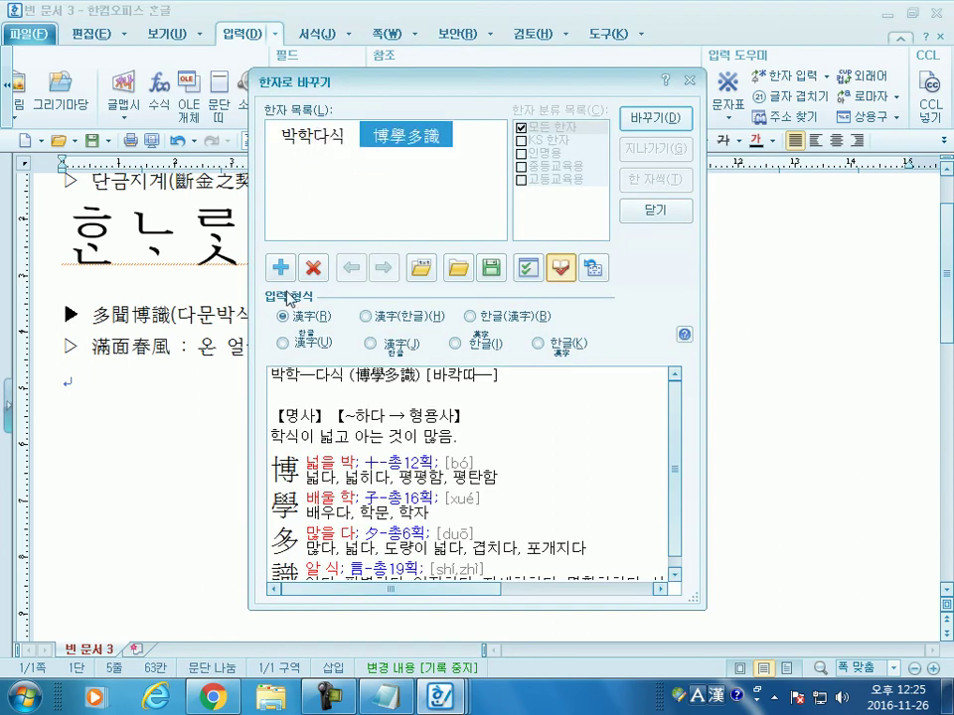
{"action": "key", "text": "Escape"}
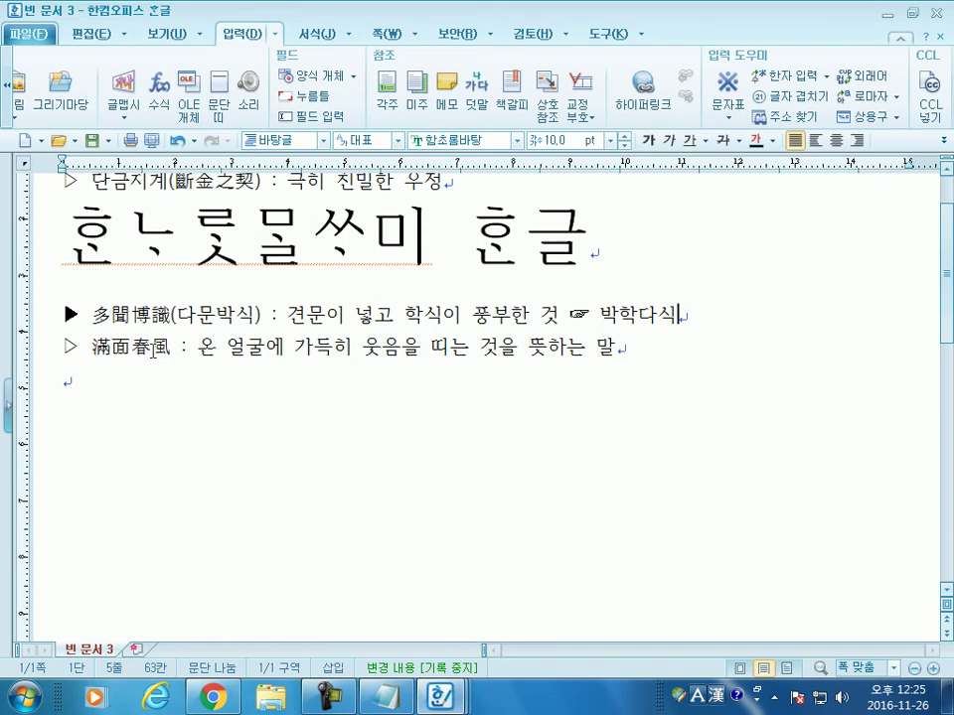
Step: On the empty last line, type 박학다식 and convert it to 博學多識
{"action": "left_click", "coordinate": [79, 396]}
{"action": "scroll", "coordinate": [315, 374], "scroll_direction": "down", "scroll_amount": 1}
{"action": "type", "text": "박학다식"}
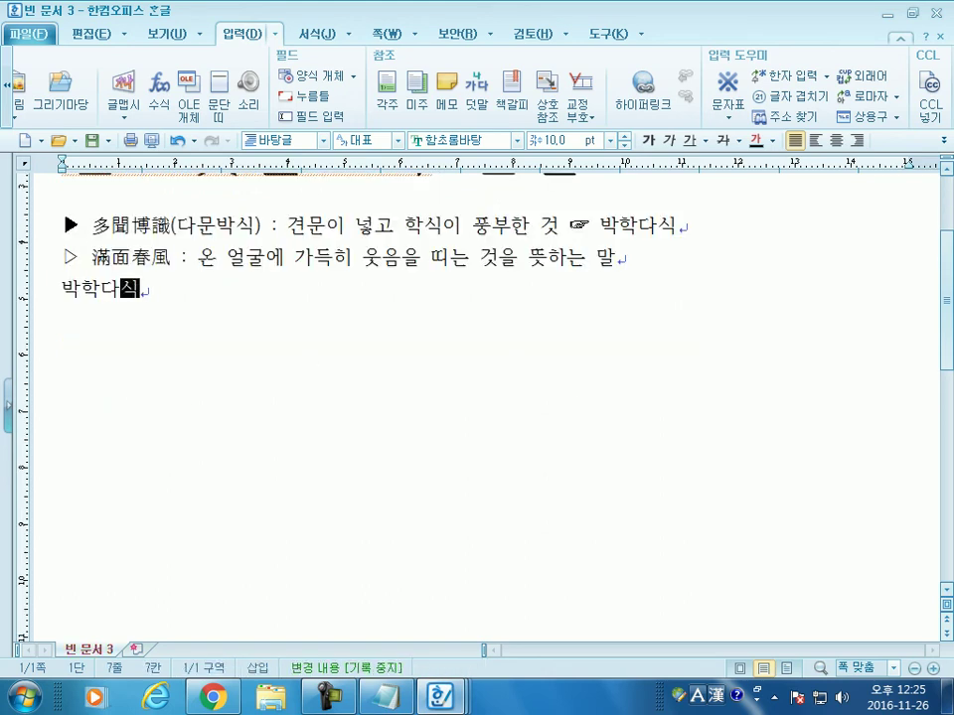
{"action": "key", "text": "Hangul_Hanja"}
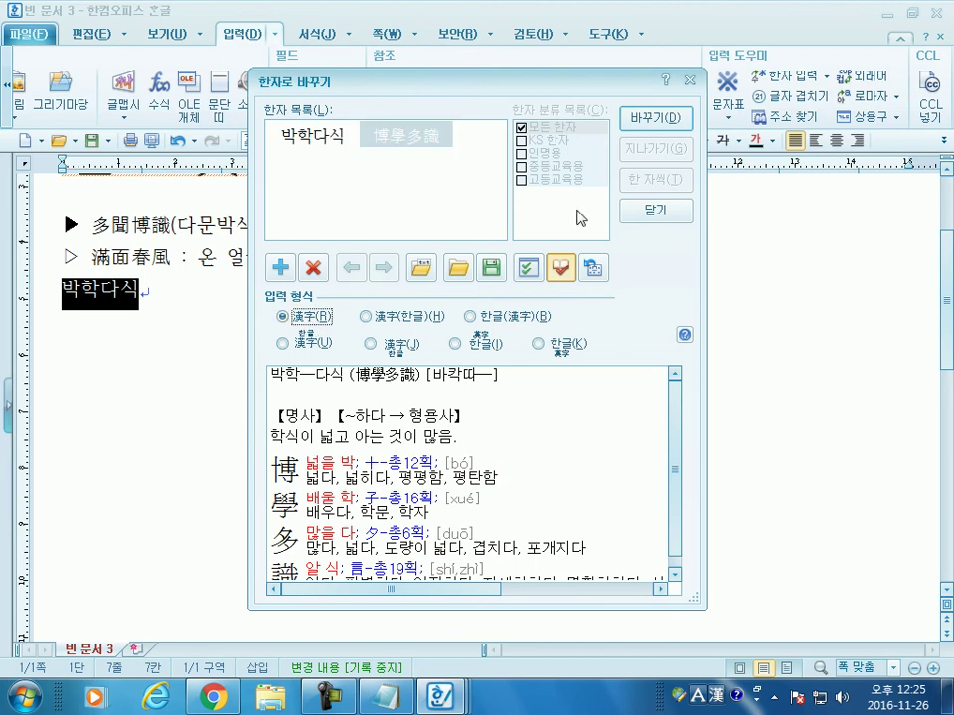
{"action": "left_click", "coordinate": [667, 119]}
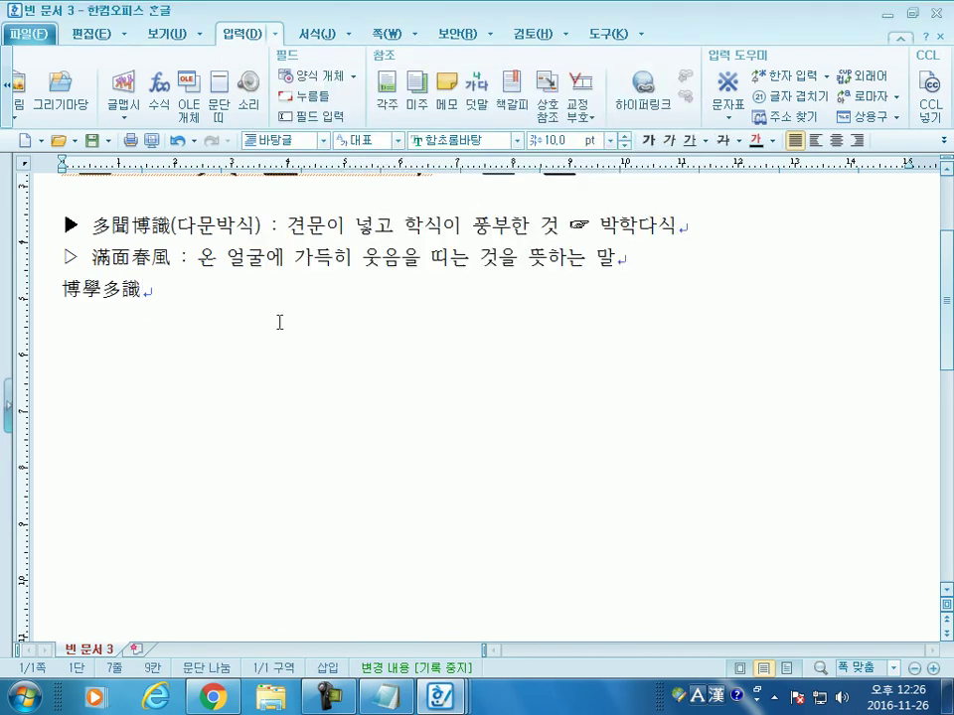
Step: Add 만면춘풍 and convert it to 滿面春風 in two parts, 滿面 then 春風
{"action": "type", "text": "마"}
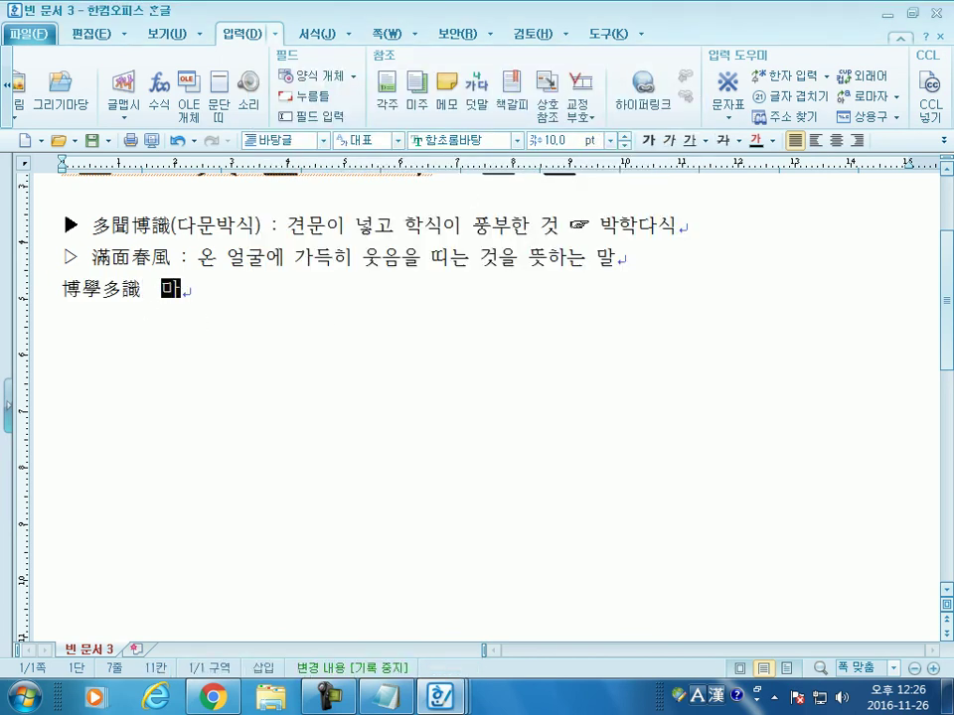
{"action": "type", "text": "면춘풍"}
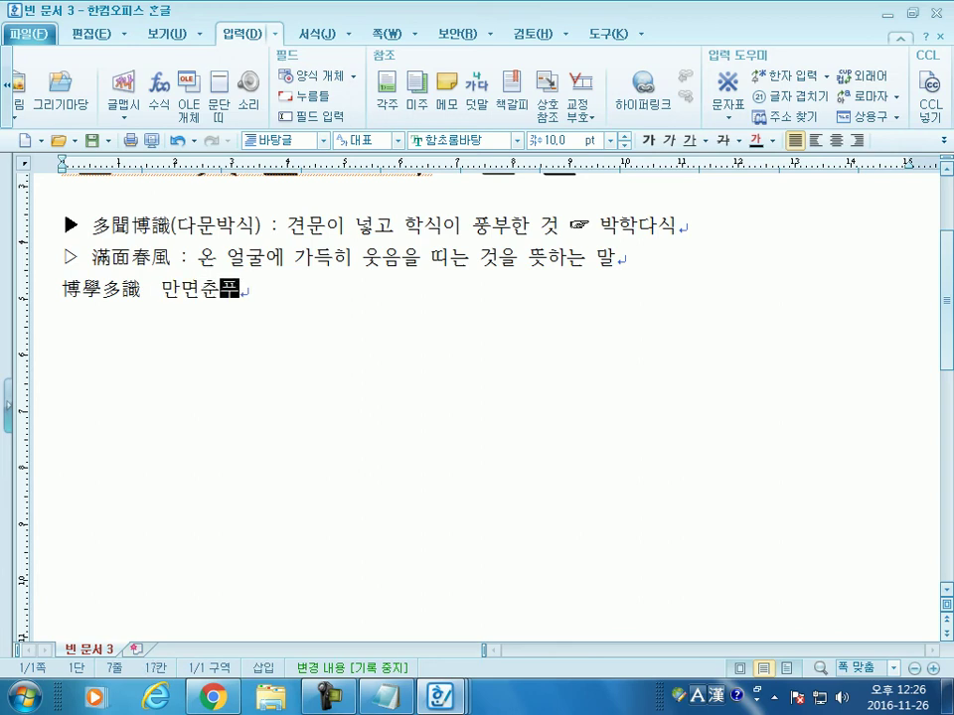
{"action": "key", "text": "F9"}
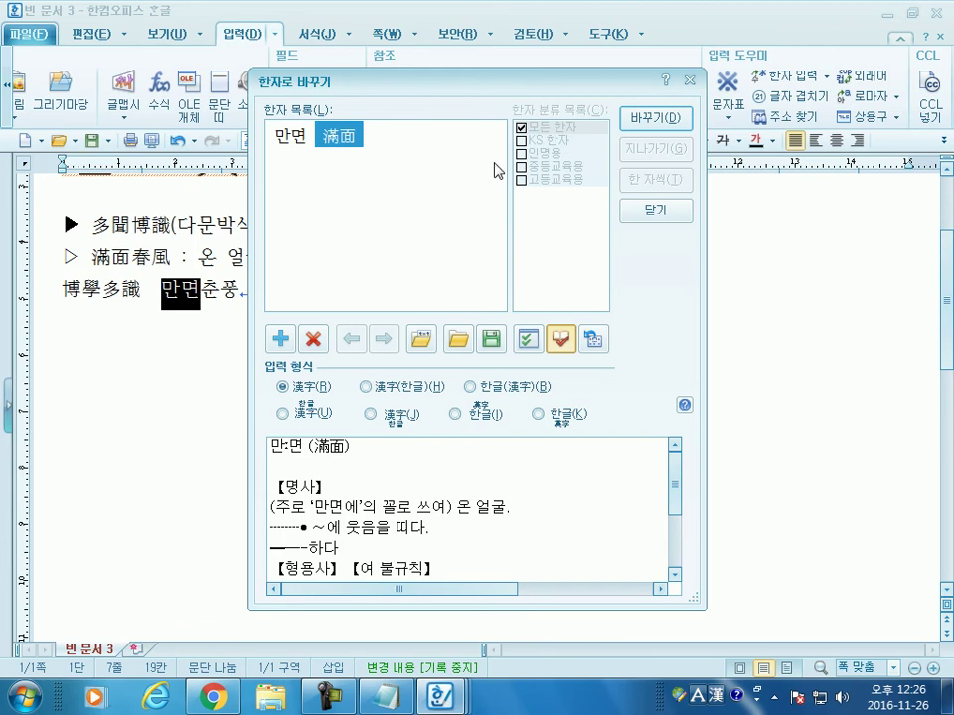
{"action": "left_click", "coordinate": [660, 123]}
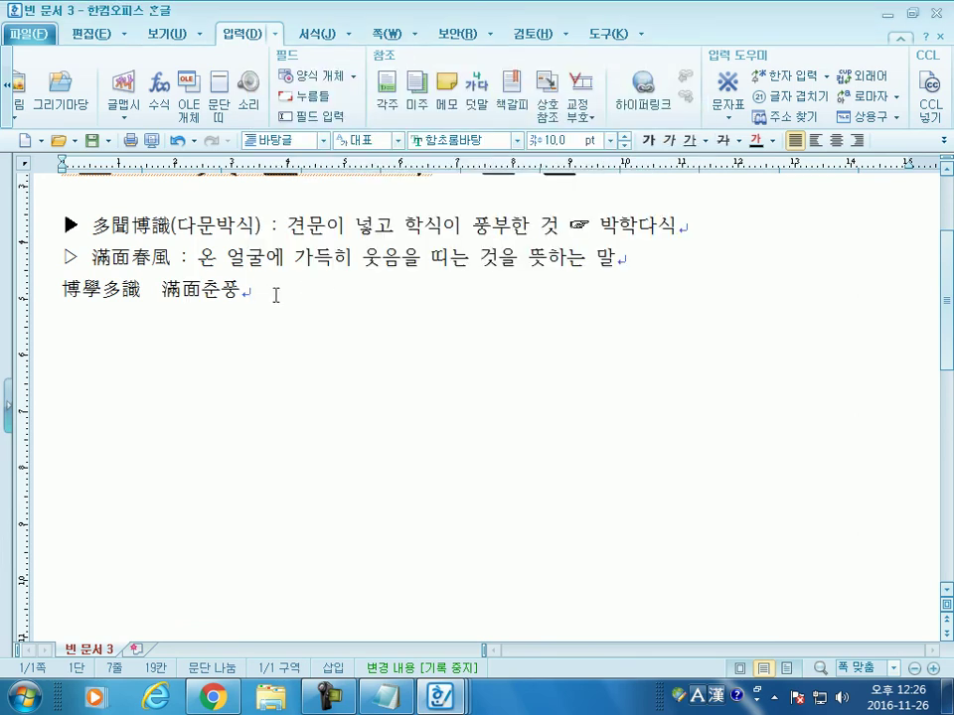
{"action": "key", "text": "F9"}
{"action": "left_click", "coordinate": [640, 119]}
Step: Check the new 滿面春風, then select 多聞博識(다문박식) on the first bullet line
{"action": "double_click", "coordinate": [201, 289]}
{"action": "left_click", "coordinate": [284, 296]}
{"action": "scroll", "coordinate": [309, 355], "scroll_direction": "up", "scroll_amount": 1}
{"action": "left_click_drag", "start_coordinate": [260, 316], "coordinate": [91, 316]}
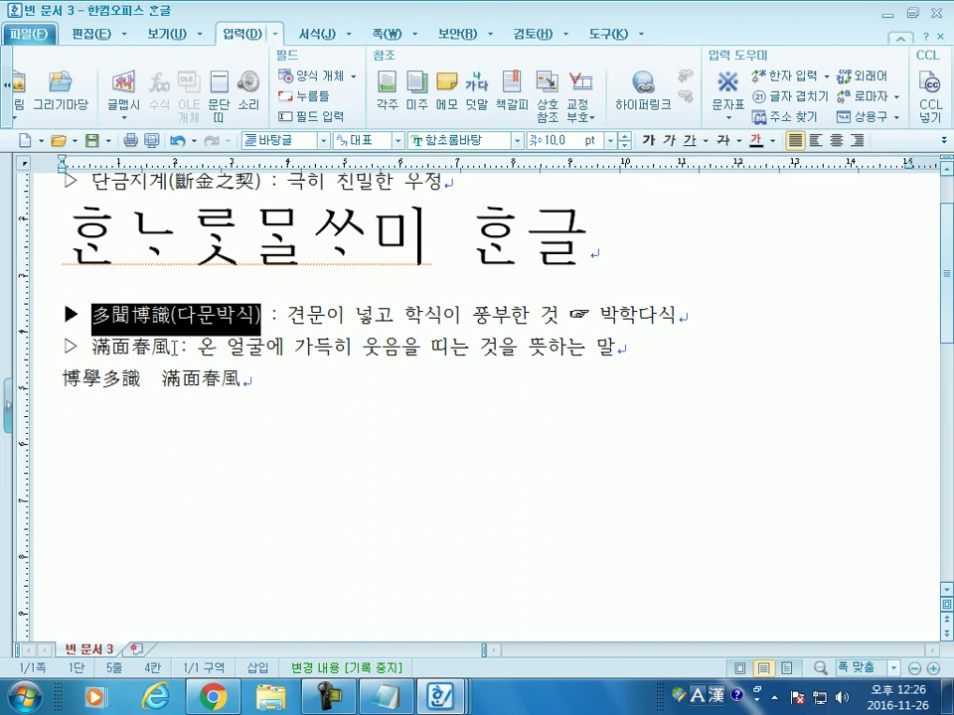
Step: Add the reading (만면춘풍) after 滿面春風 and select 다문박식 in parentheses
{"action": "left_click", "coordinate": [189, 349]}
{"action": "type", "text": "(마"}
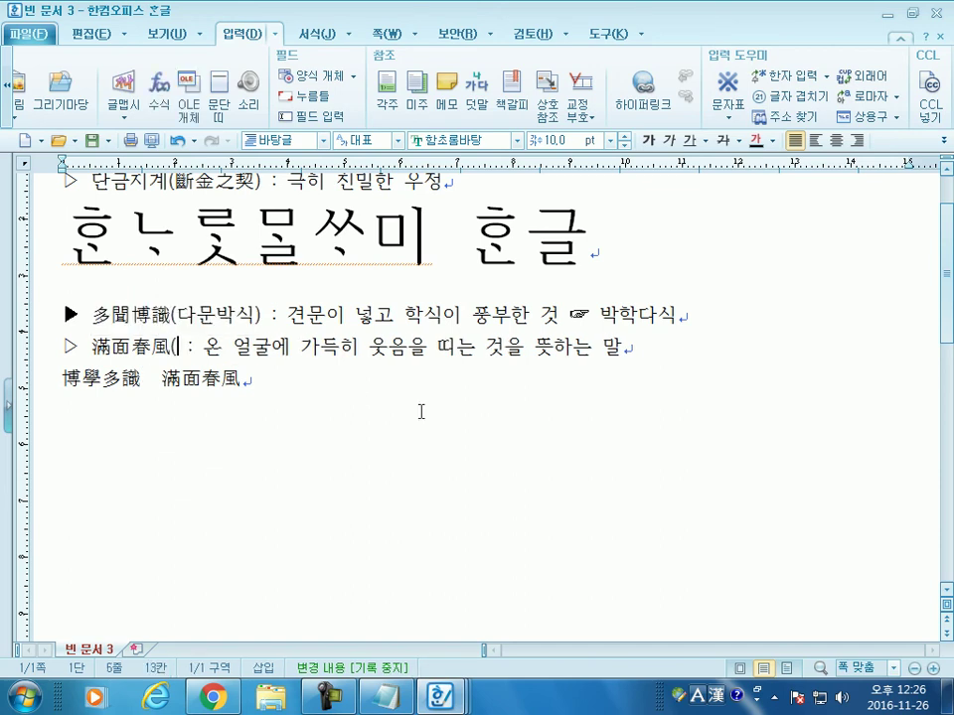
{"action": "type", "text": "면추"}
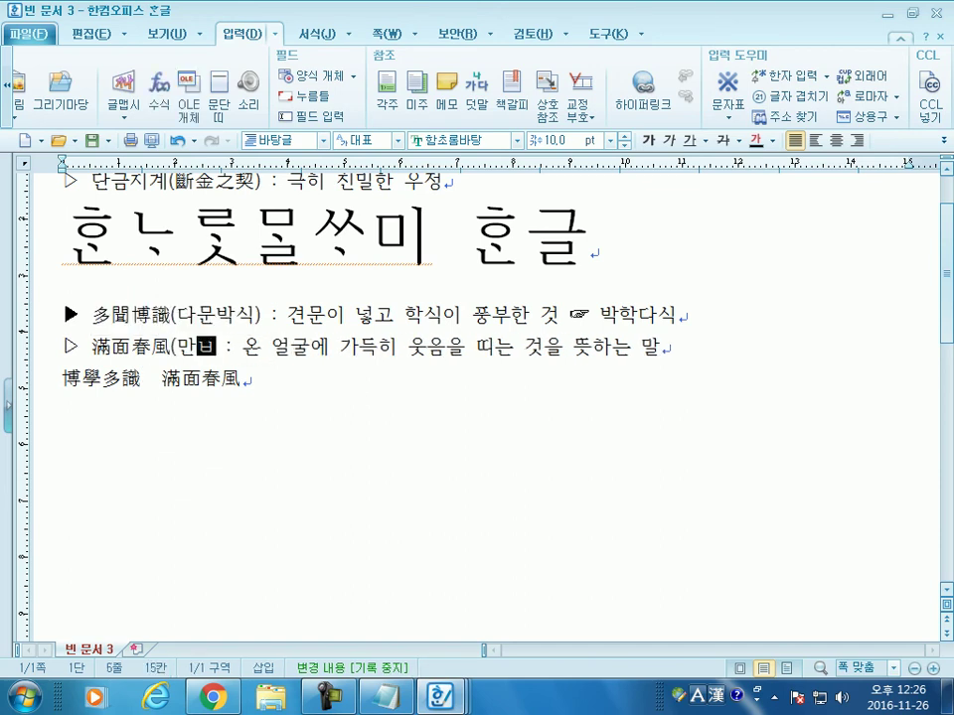
{"action": "type", "text": "ㄴ풍)"}
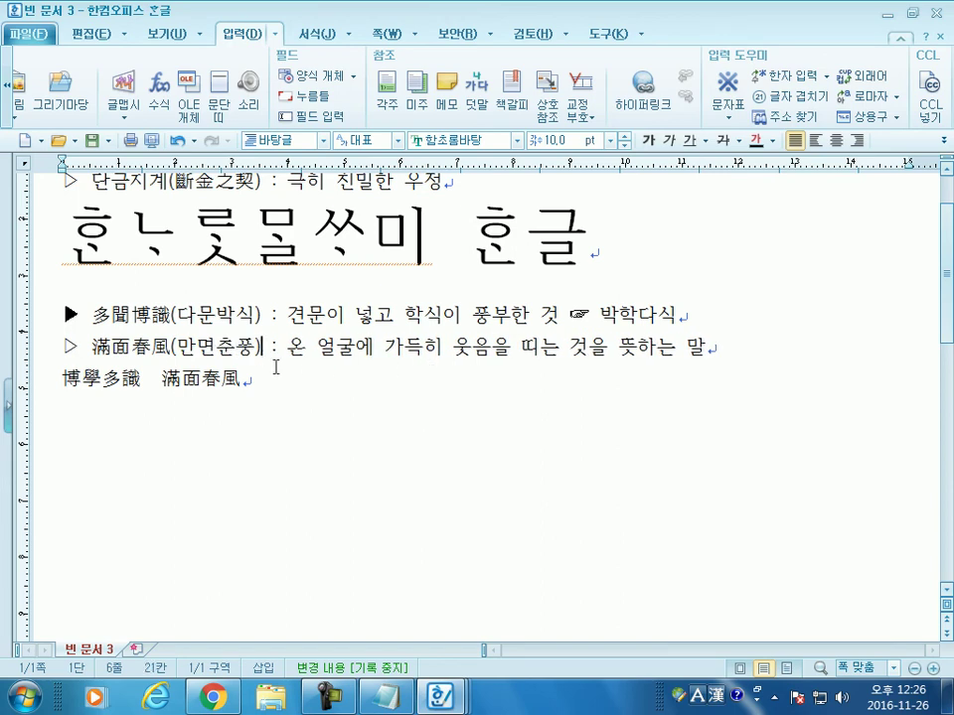
{"action": "left_click_drag", "start_coordinate": [178, 315], "coordinate": [249, 314]}
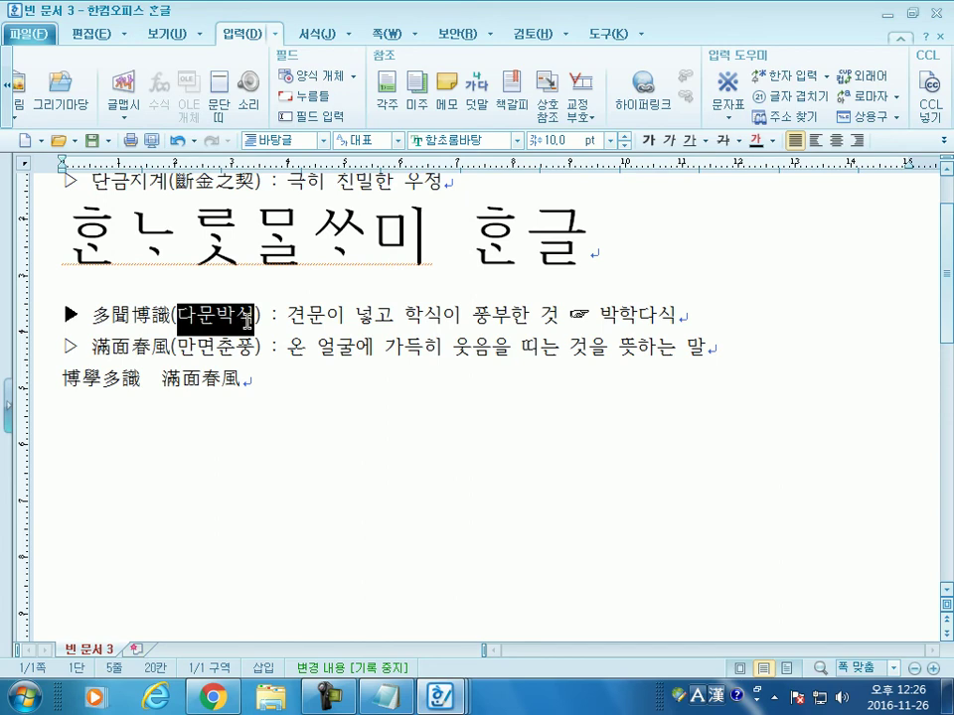
Step: Preview hanja and Hangul output formats for 다문박식, then cancel so it stays Hangul
{"action": "key", "text": "F9"}
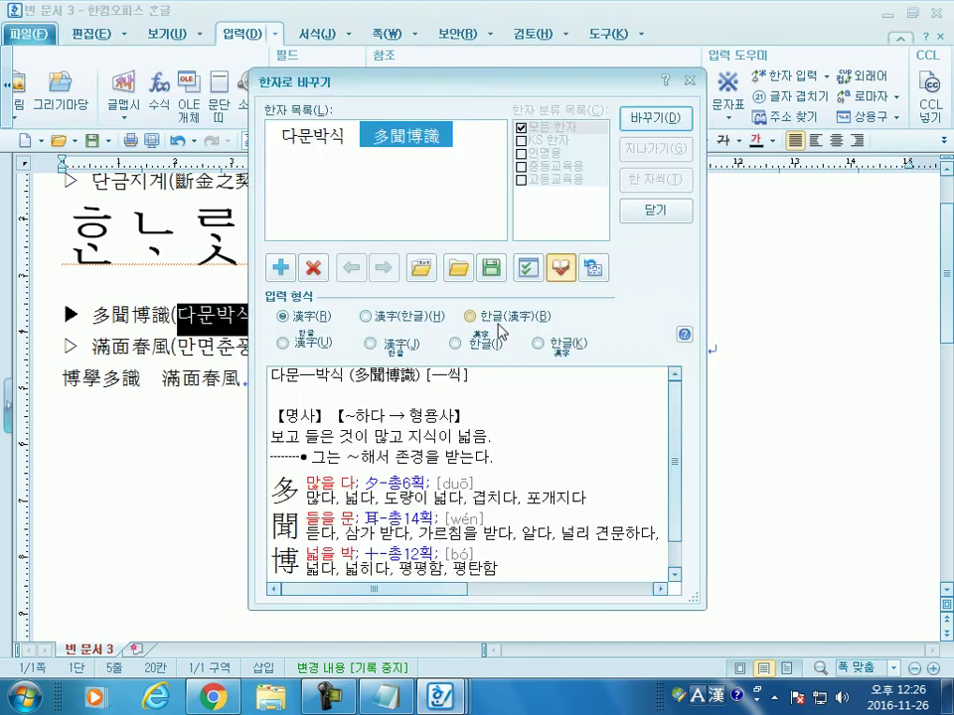
{"action": "left_click", "coordinate": [365, 315]}
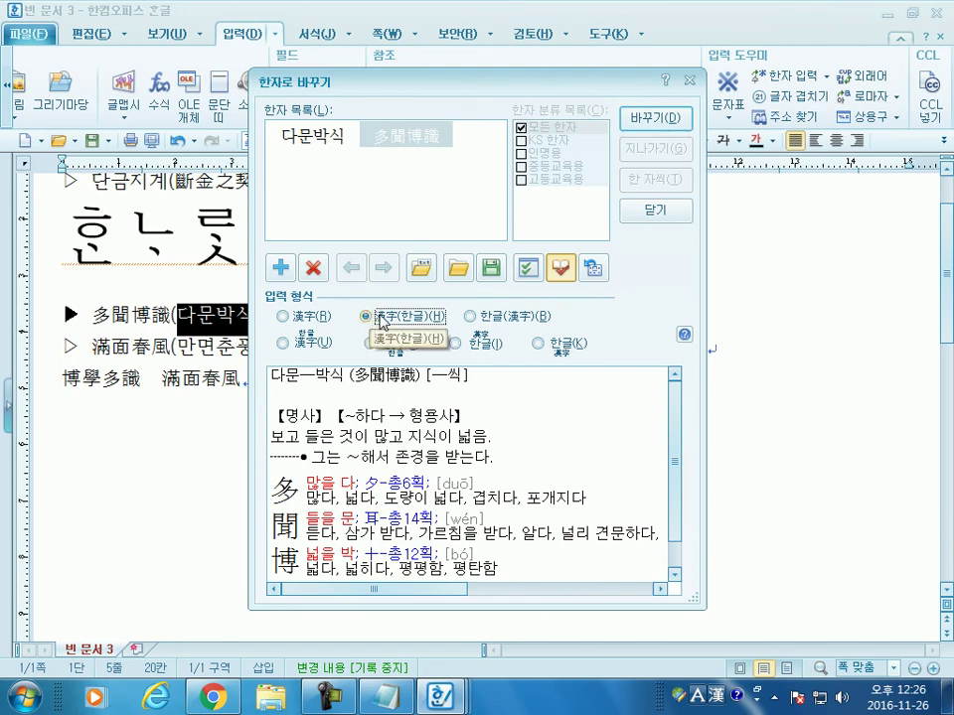
{"action": "left_click", "coordinate": [543, 318]}
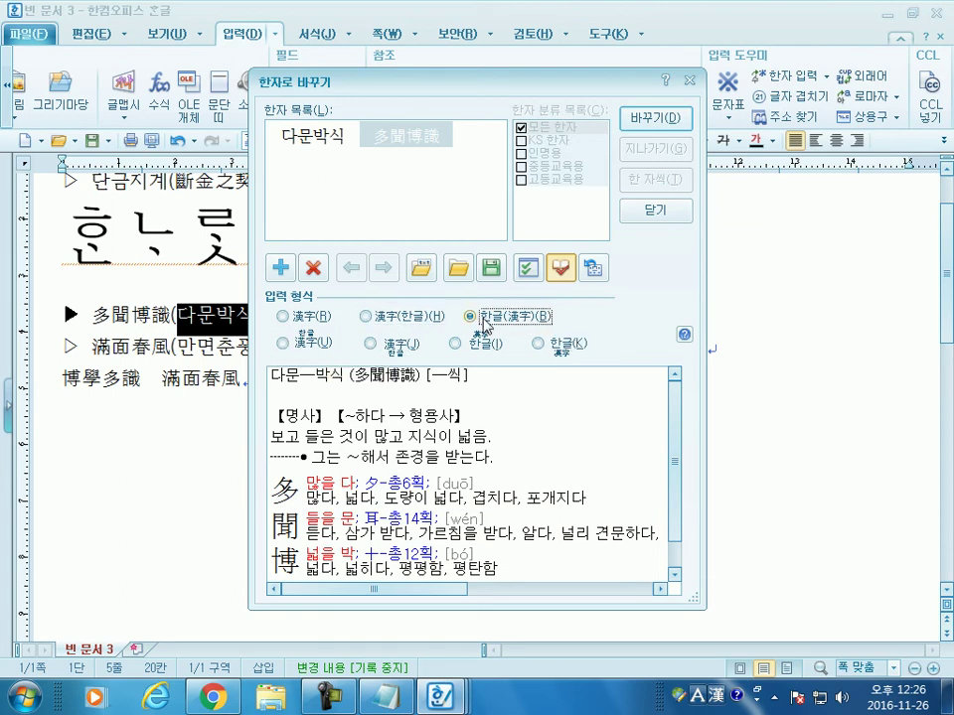
{"action": "left_click", "coordinate": [315, 324]}
{"action": "key", "text": "Escape"}
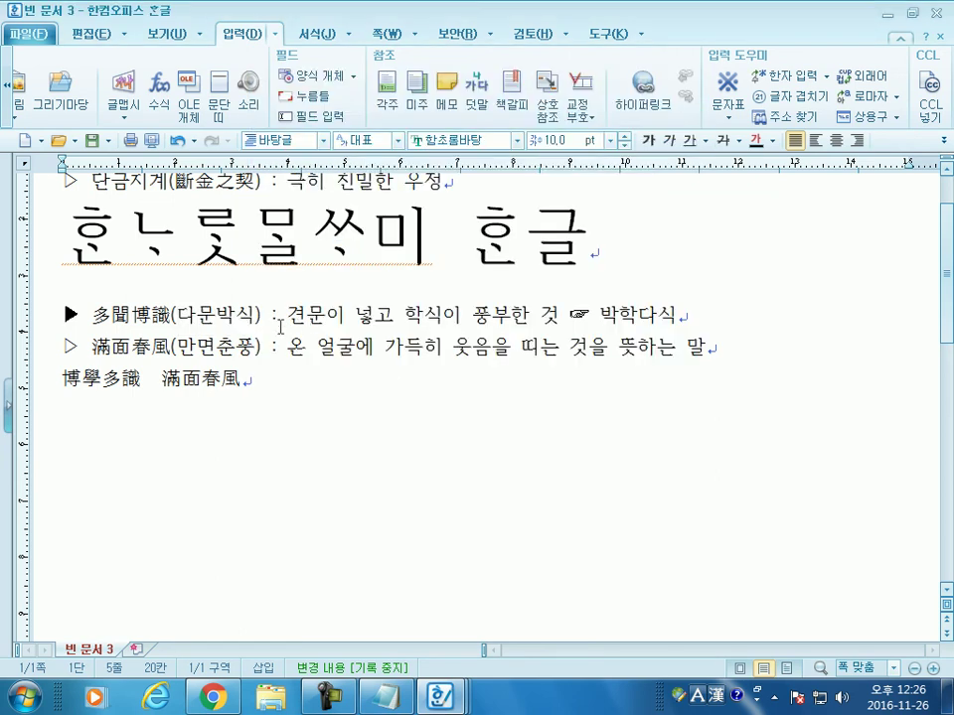
Step: Move to the end of the 博學多識 滿面春風 line
{"action": "key", "text": "Down"}
{"action": "key", "text": "shift+Left"}
{"action": "key", "text": "shift+Left"}
{"action": "key", "text": "shift+Left"}
{"action": "key", "text": "shift+Left"}
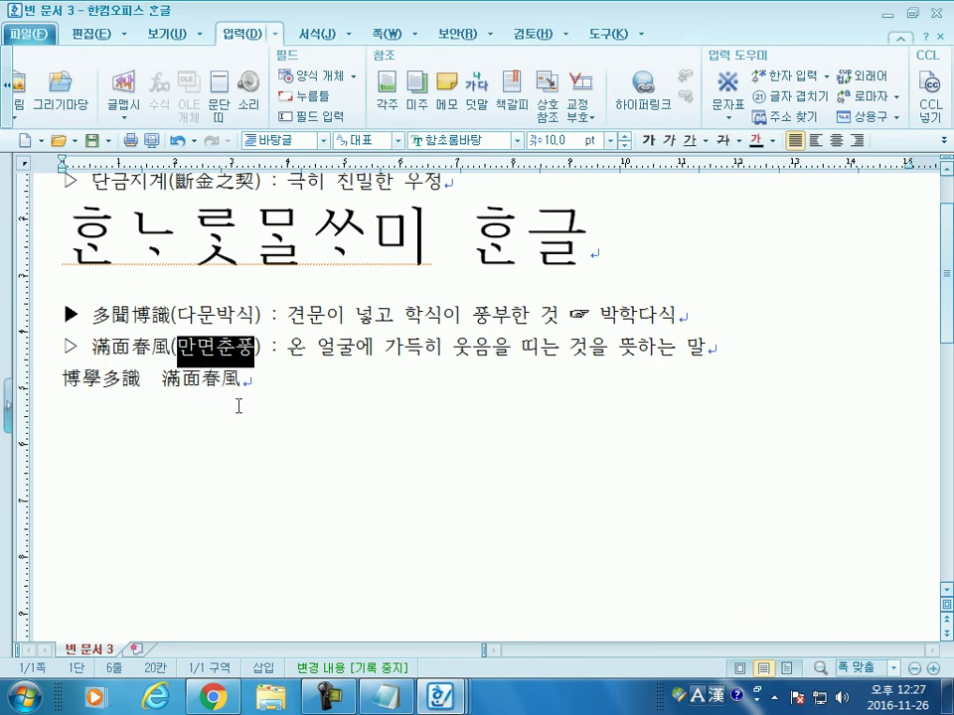
{"action": "left_click", "coordinate": [300, 385]}
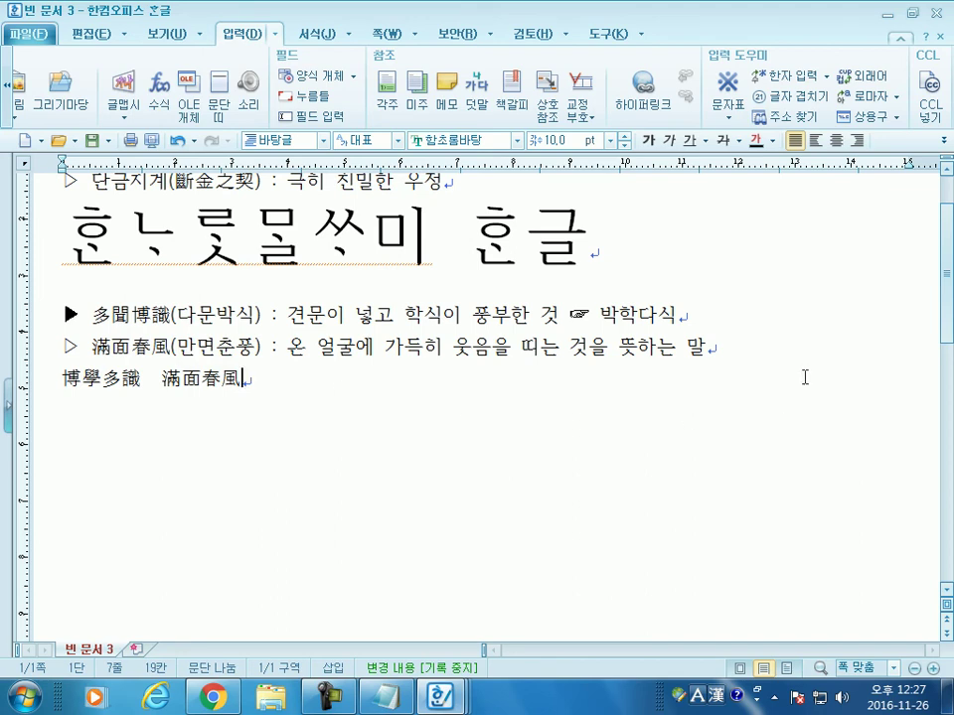
Step: Insert blank lines below the 博學多識 滿面春風 line
{"action": "key", "text": "Return"}
{"action": "key", "text": "Return"}
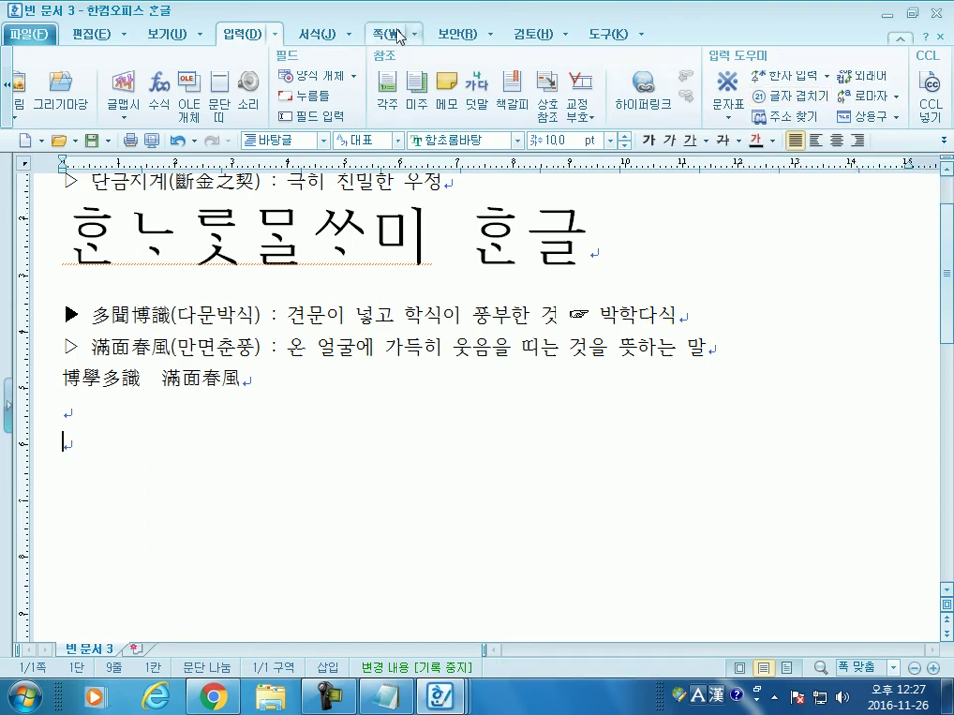
Step: Open 글자 겹치기 and enter 999 as the character to enclose
{"action": "left_click", "coordinate": [276, 35]}
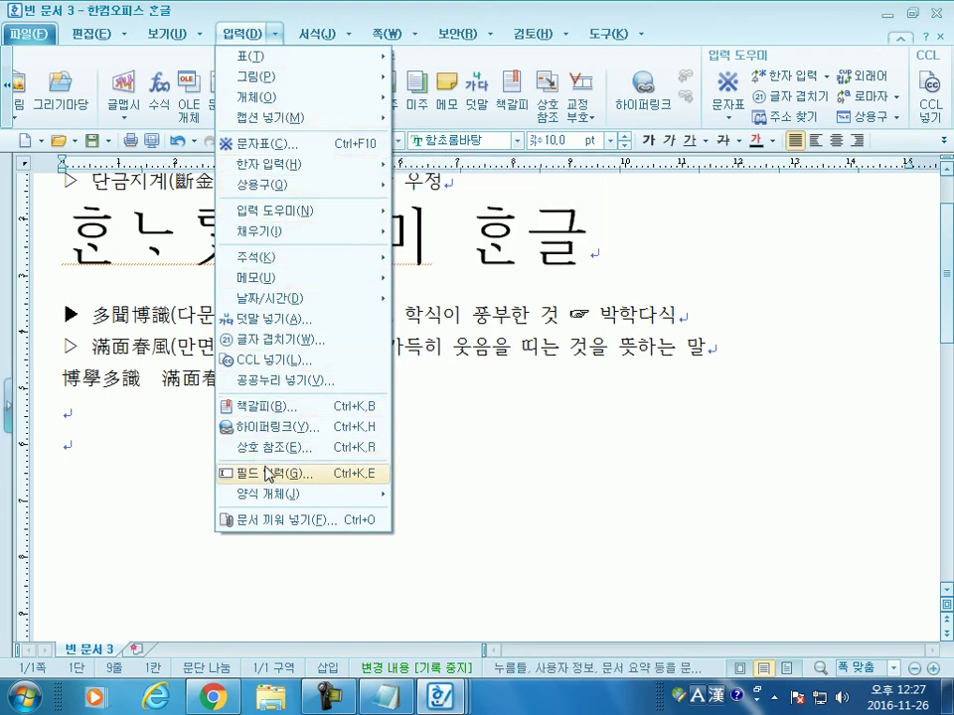
{"action": "left_click", "coordinate": [785, 102]}
{"action": "left_click", "coordinate": [785, 102]}
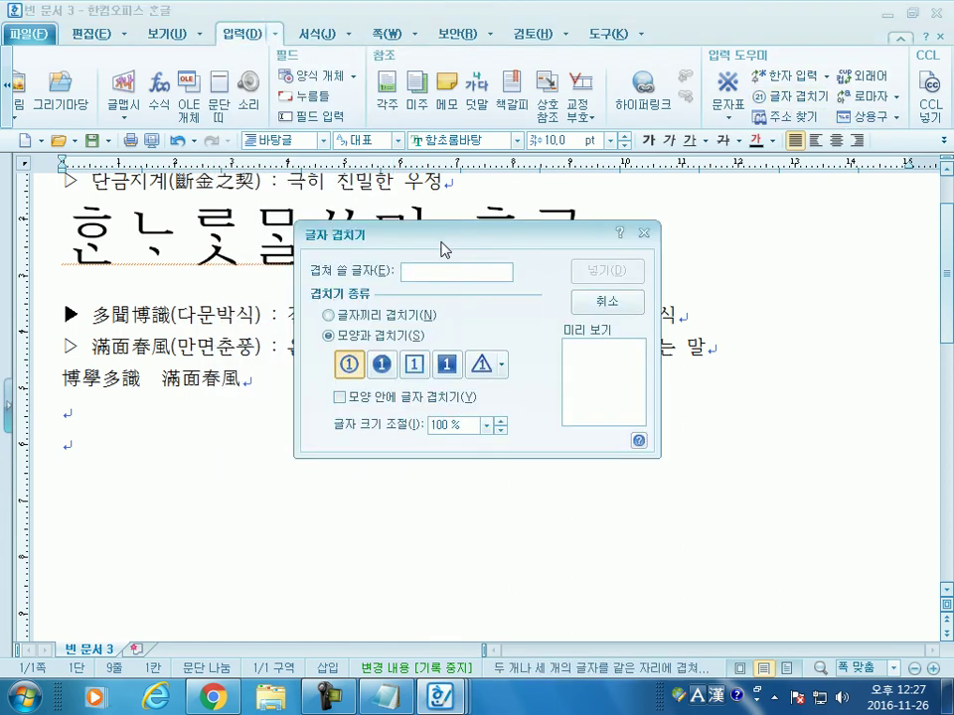
{"action": "left_click_drag", "start_coordinate": [444, 249], "coordinate": [521, 115]}
{"action": "type", "text": "999"}
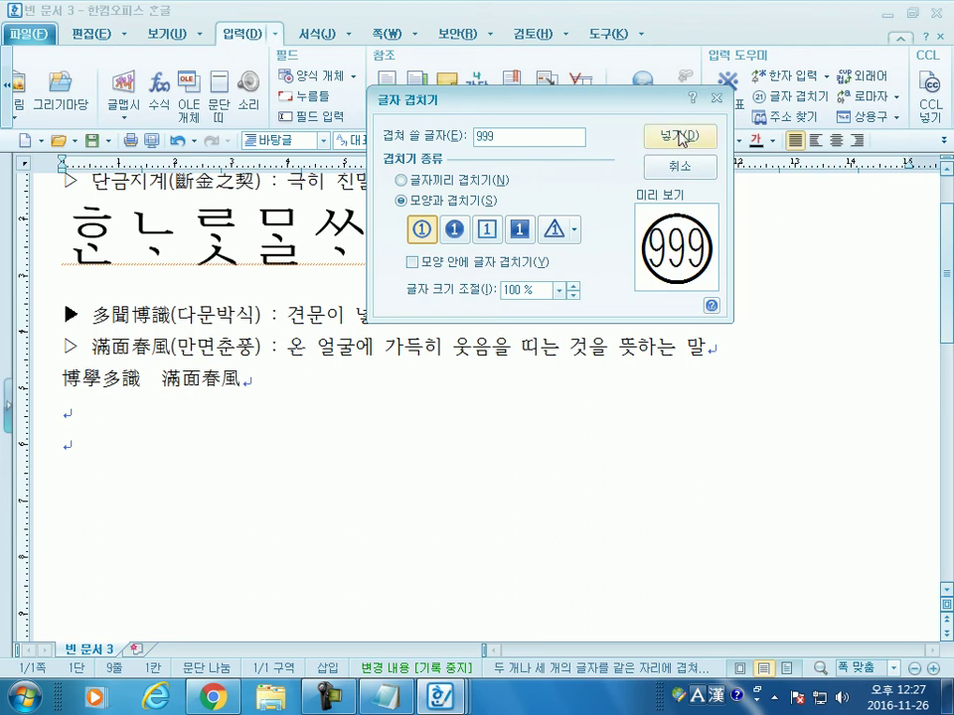
Step: Compare enclosure shapes, then insert 999 inside a plain circle
{"action": "left_click", "coordinate": [453, 235]}
{"action": "left_click", "coordinate": [486, 229]}
{"action": "left_click", "coordinate": [518, 230]}
{"action": "left_click", "coordinate": [547, 232]}
{"action": "left_click", "coordinate": [519, 230]}
{"action": "key", "text": "Left"}
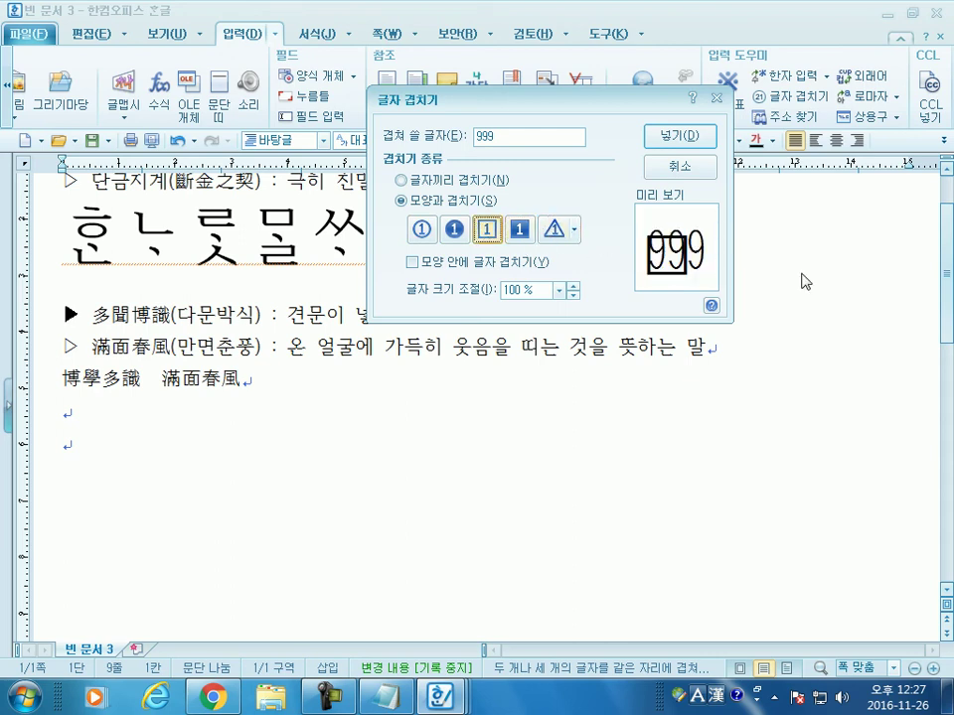
{"action": "left_click", "coordinate": [454, 232]}
{"action": "left_click", "coordinate": [421, 229]}
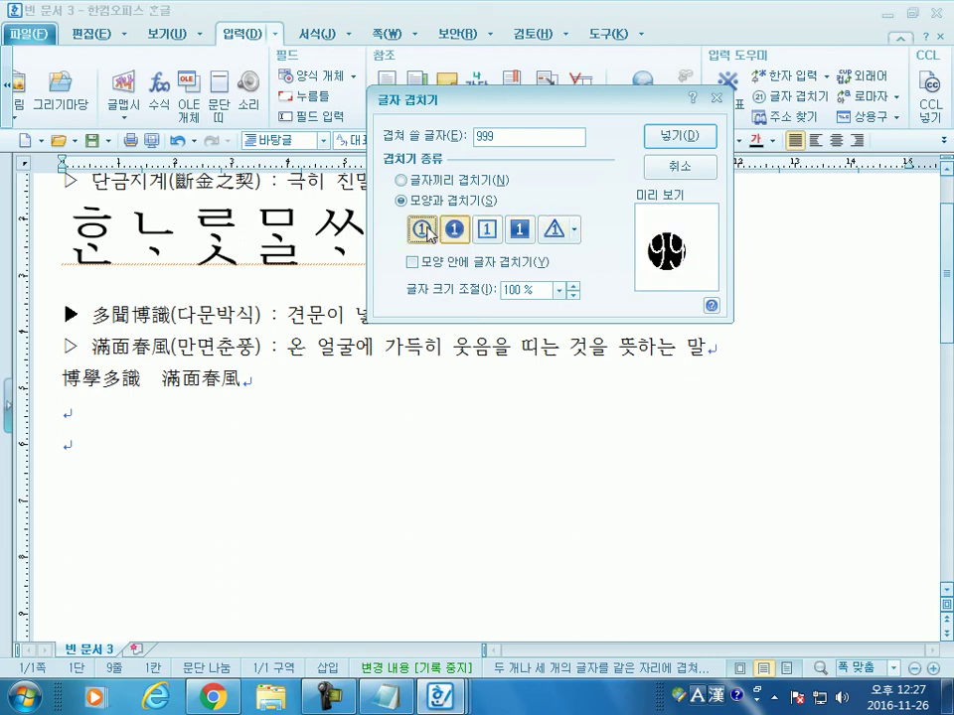
{"action": "left_click", "coordinate": [684, 135]}
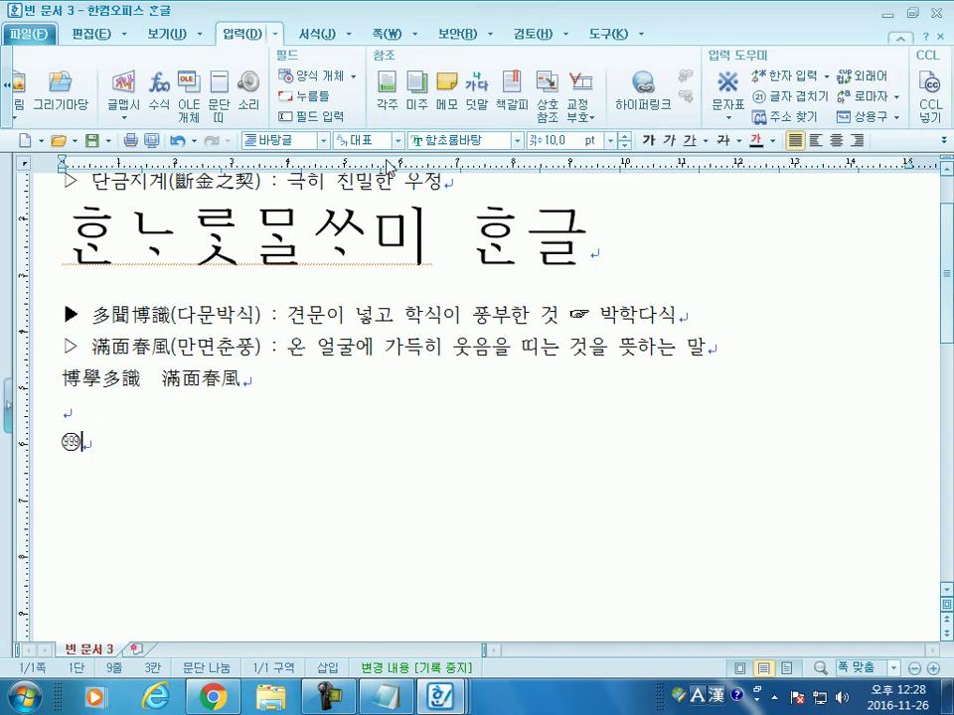
Step: Enlarge the circled 999 to 24 pt
{"action": "left_click", "coordinate": [43, 449]}
{"action": "left_click", "coordinate": [610, 140]}
{"action": "left_click", "coordinate": [559, 300]}
{"action": "left_click", "coordinate": [208, 453]}
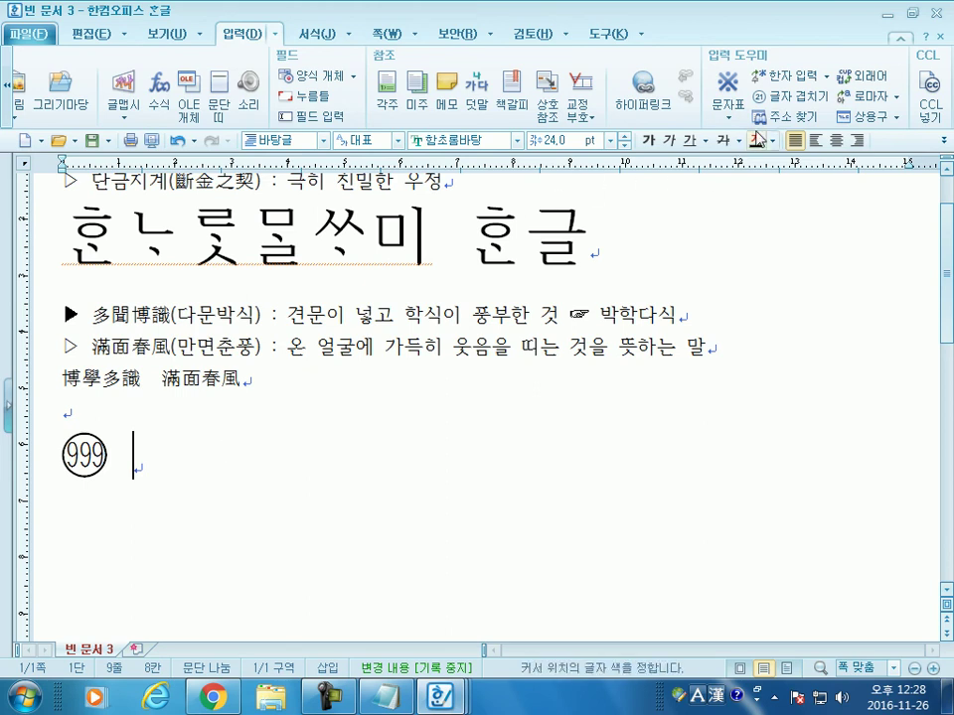
{"action": "left_click", "coordinate": [792, 97]}
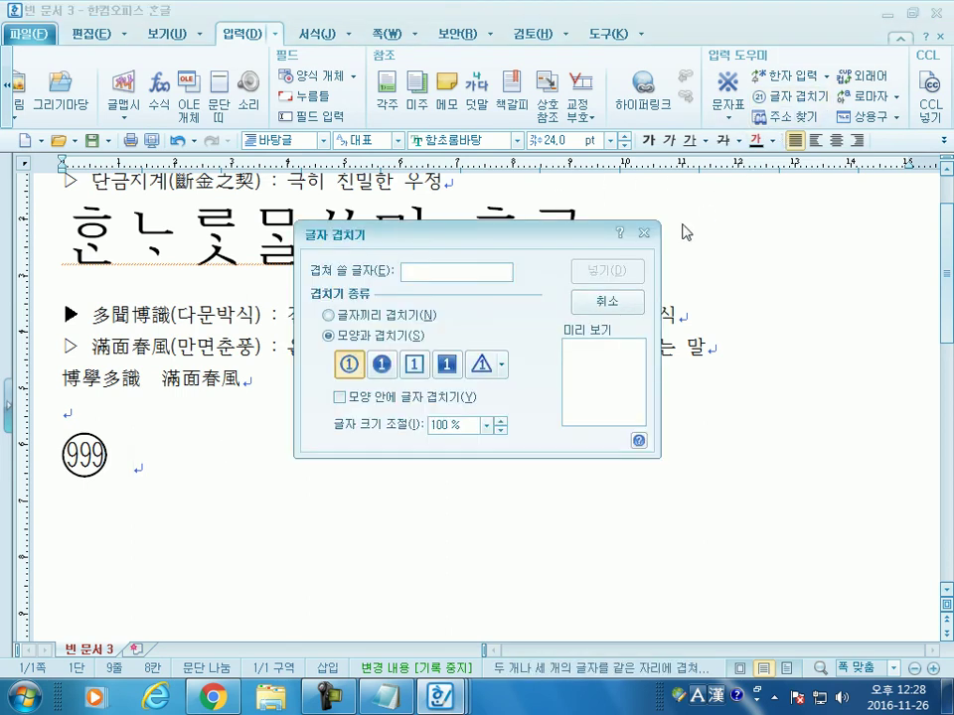
Step: Insert a V enclosed in a square outline after the circled 999
{"action": "left_click", "coordinate": [411, 363]}
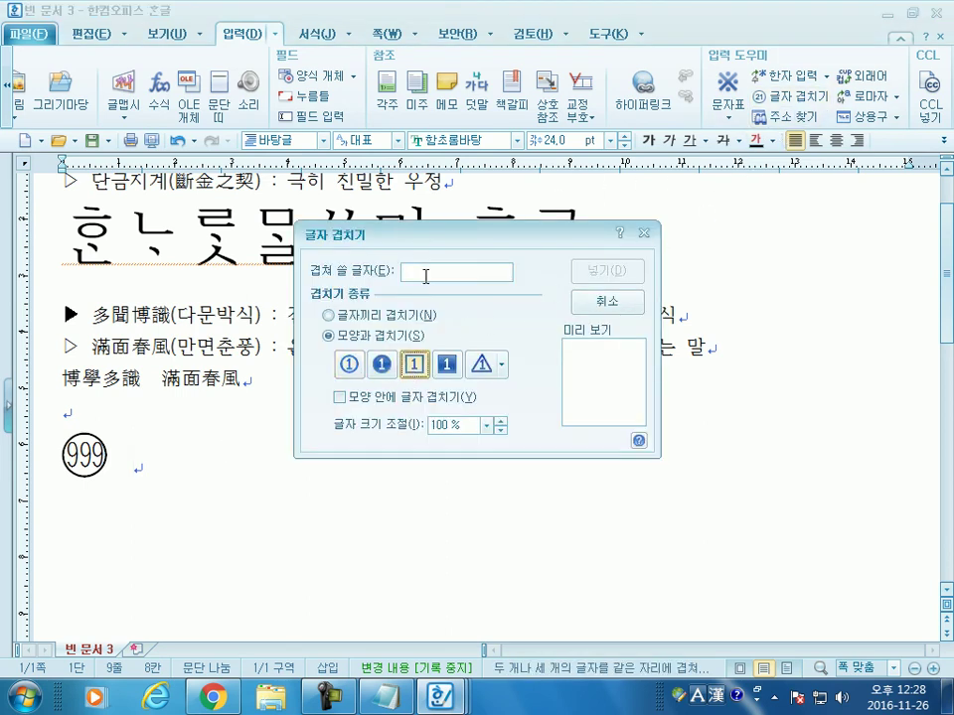
{"action": "left_click", "coordinate": [473, 266]}
{"action": "type", "text": "ㅍ"}
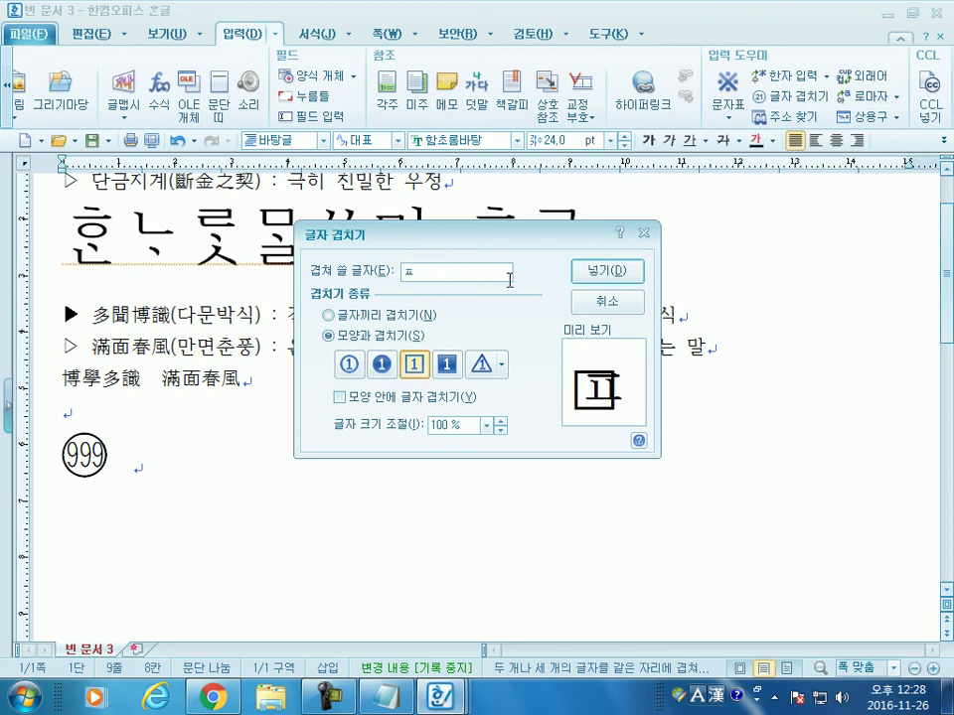
{"action": "key", "text": "BackSpace"}
{"action": "type", "text": "ㅍ"}
{"action": "key", "text": "BackSpace"}
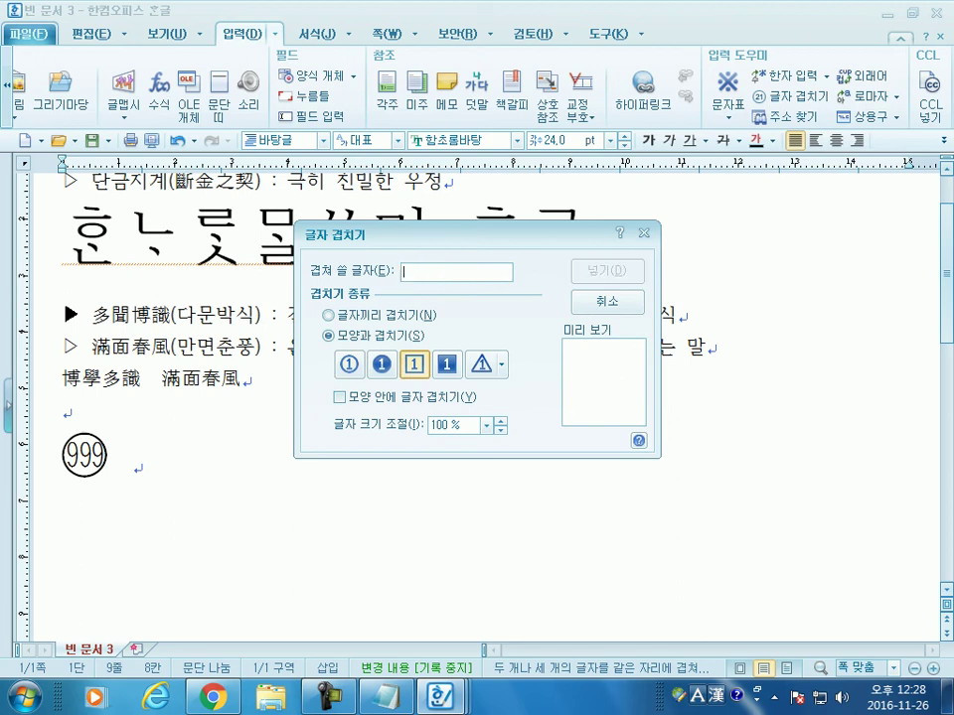
{"action": "type", "text": "V"}
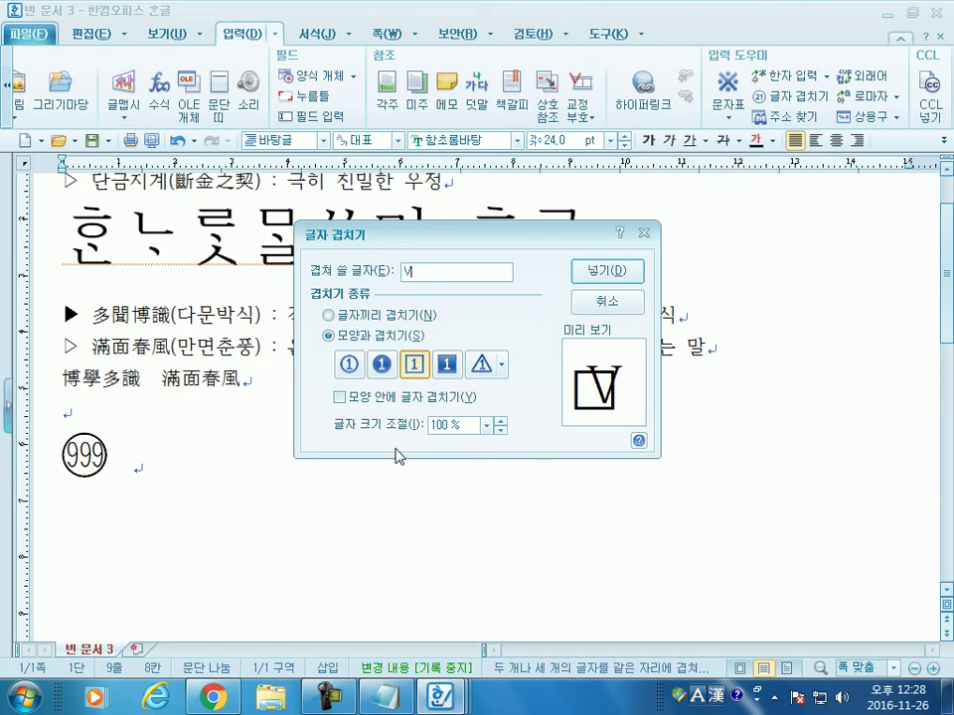
{"action": "left_click", "coordinate": [437, 400]}
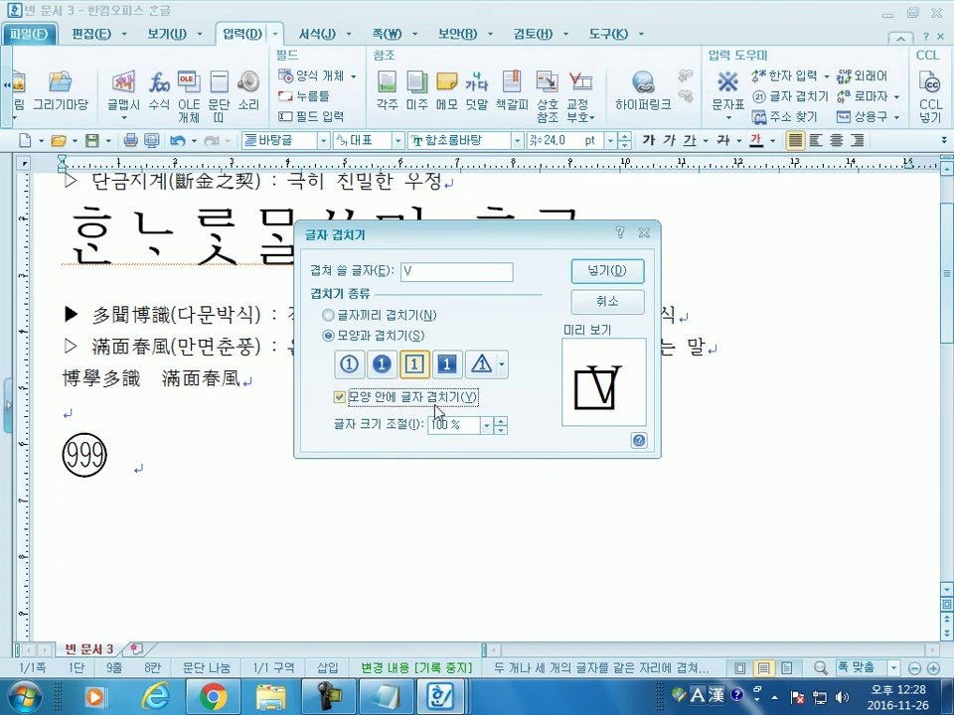
{"action": "left_click", "coordinate": [437, 405]}
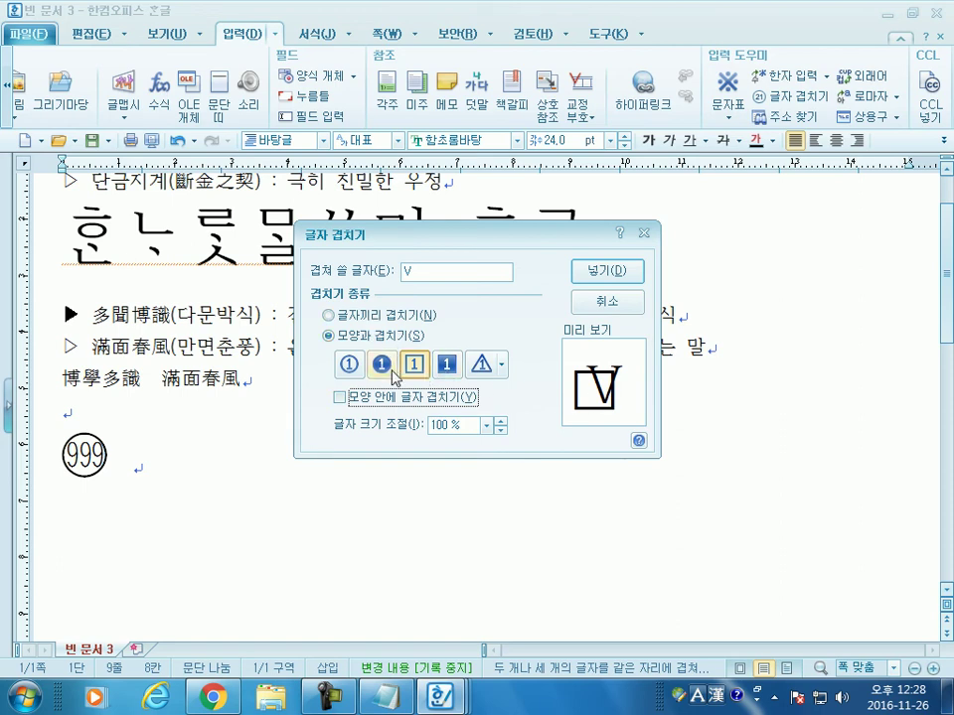
{"action": "left_click", "coordinate": [448, 366]}
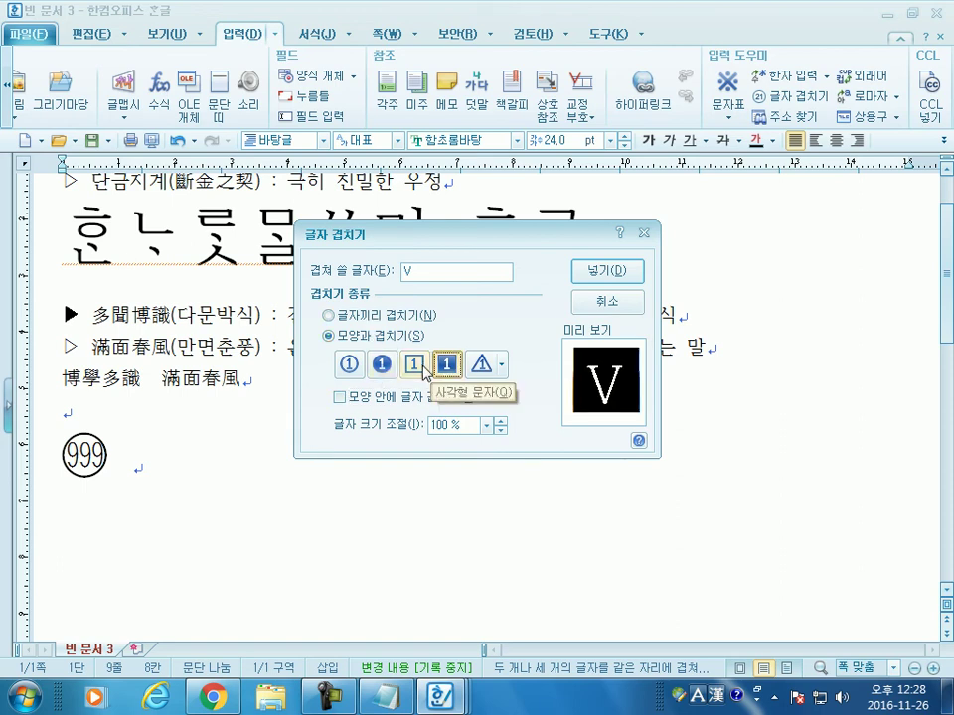
{"action": "left_click", "coordinate": [613, 274]}
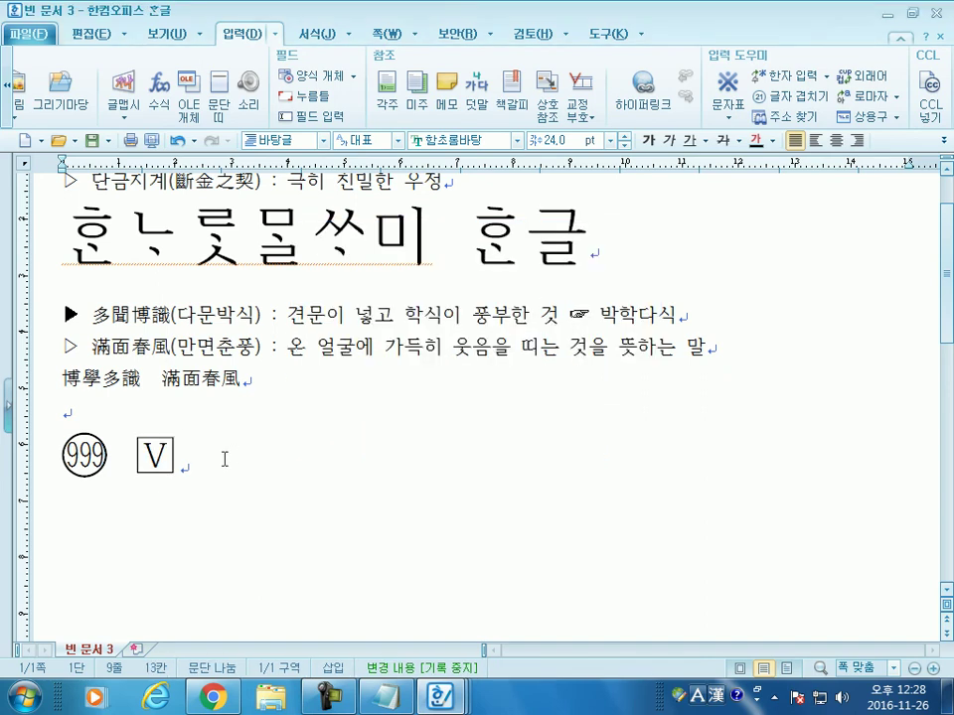
Step: After a space, insert a second square-outlined V
{"action": "left_click", "coordinate": [801, 97]}
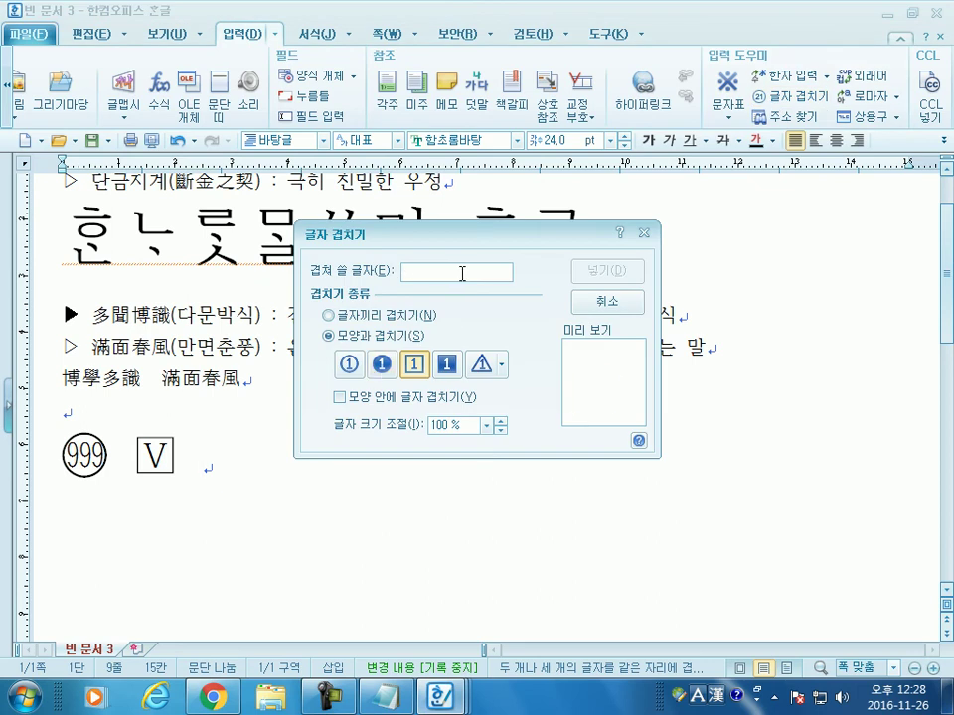
{"action": "type", "text": "V"}
{"action": "left_click", "coordinate": [382, 364]}
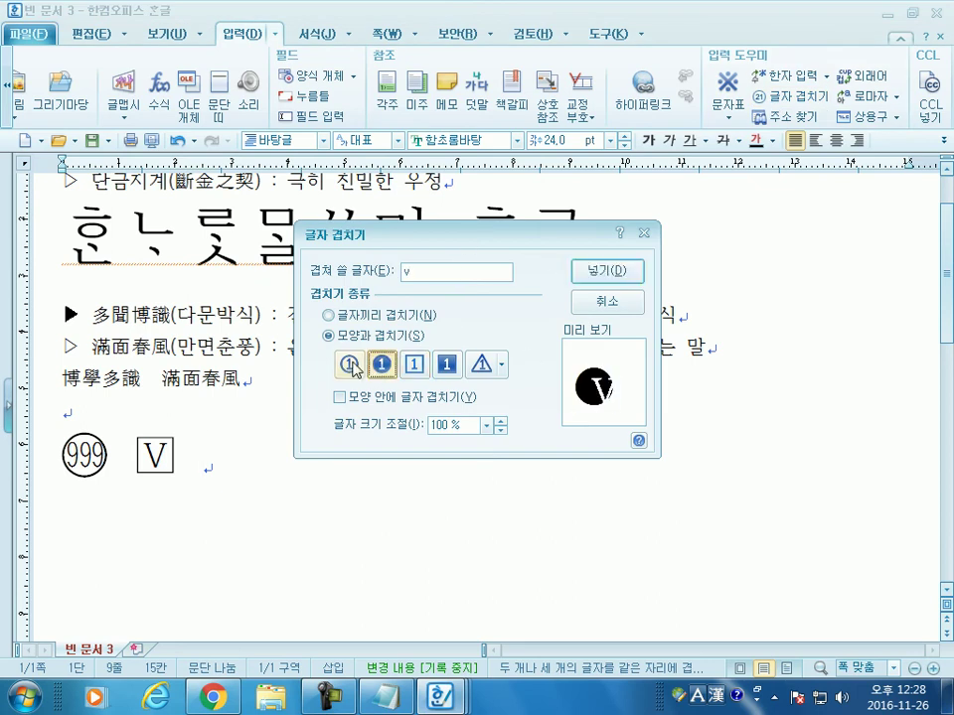
{"action": "left_click", "coordinate": [348, 363]}
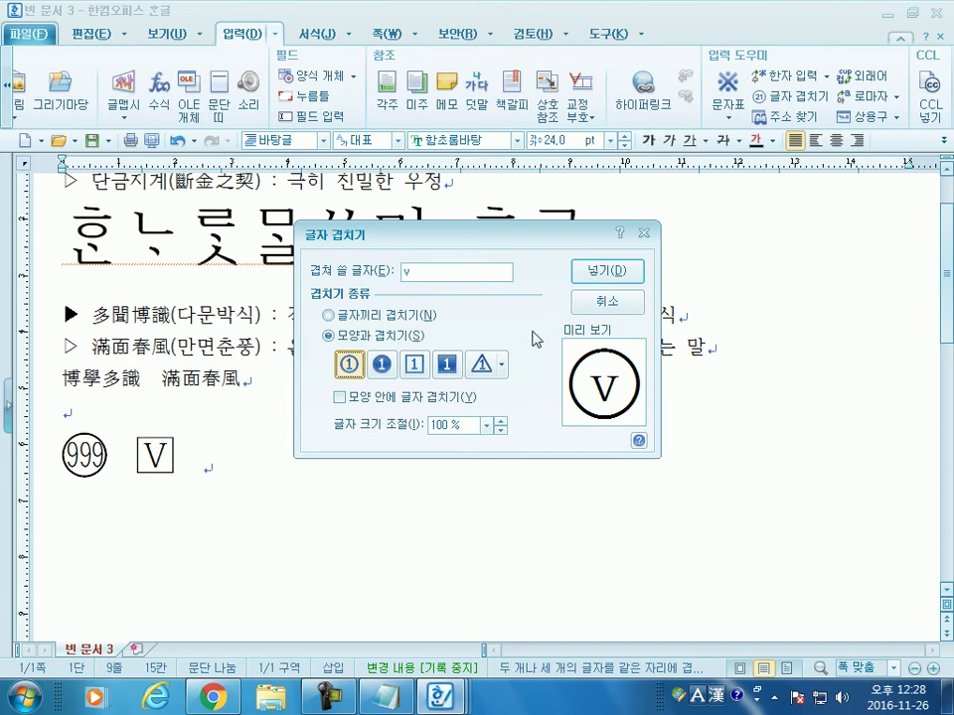
{"action": "double_click", "coordinate": [408, 272]}
{"action": "type", "text": "V"}
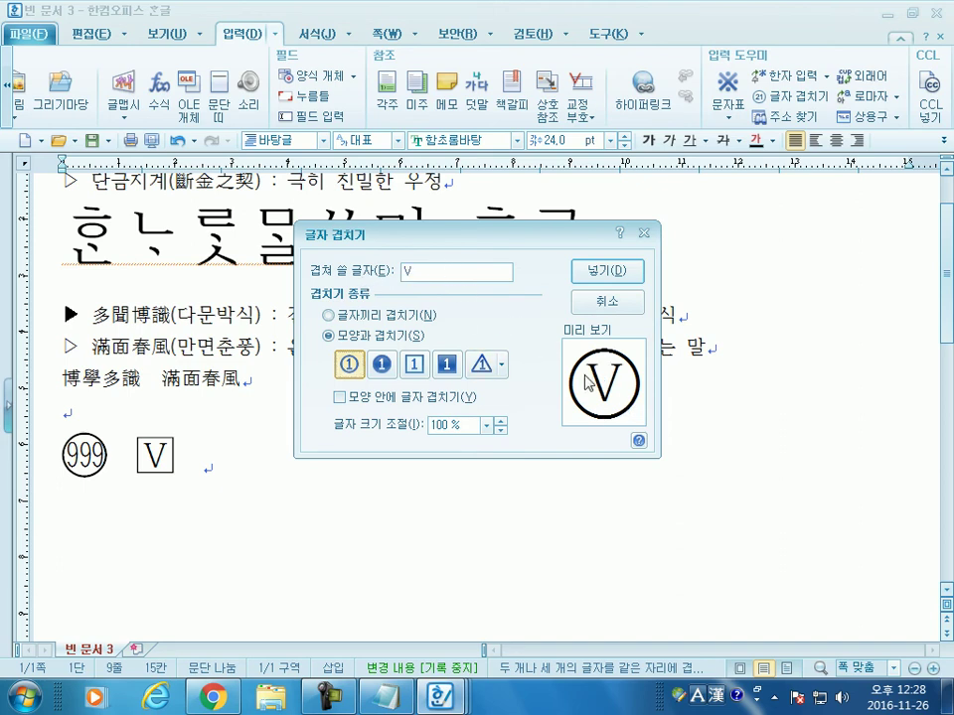
{"action": "left_click", "coordinate": [389, 371]}
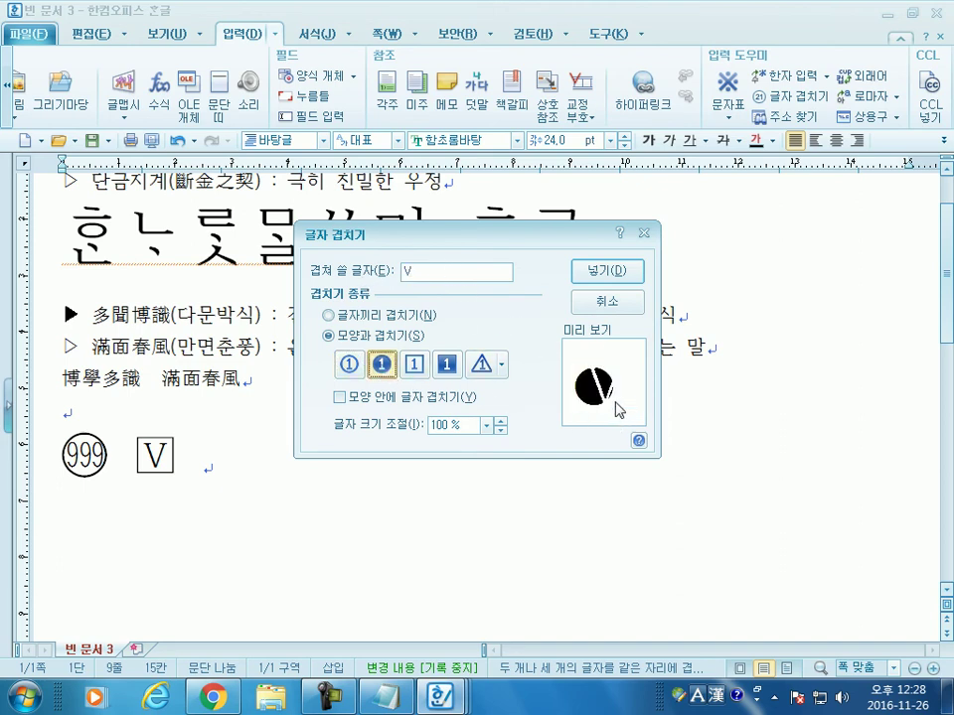
{"action": "left_click", "coordinate": [418, 365]}
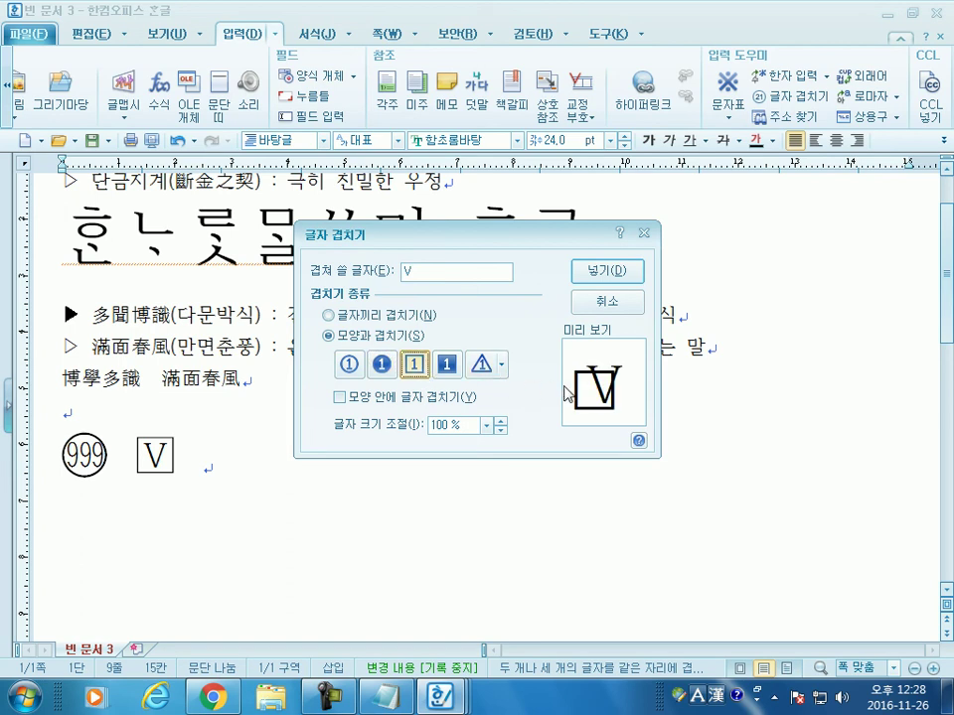
{"action": "left_click", "coordinate": [449, 367]}
{"action": "left_click", "coordinate": [416, 365]}
{"action": "left_click", "coordinate": [608, 273]}
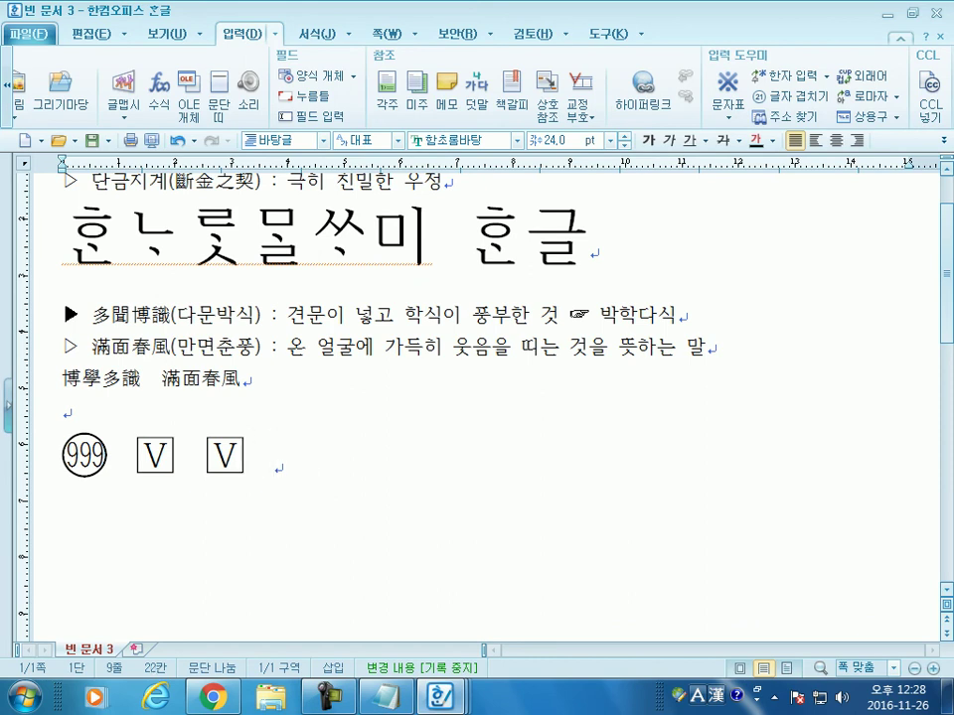
{"action": "left_click", "coordinate": [802, 96]}
Step: Insert 인 enclosed in a circle after the boxed V's
{"action": "left_click", "coordinate": [347, 363]}
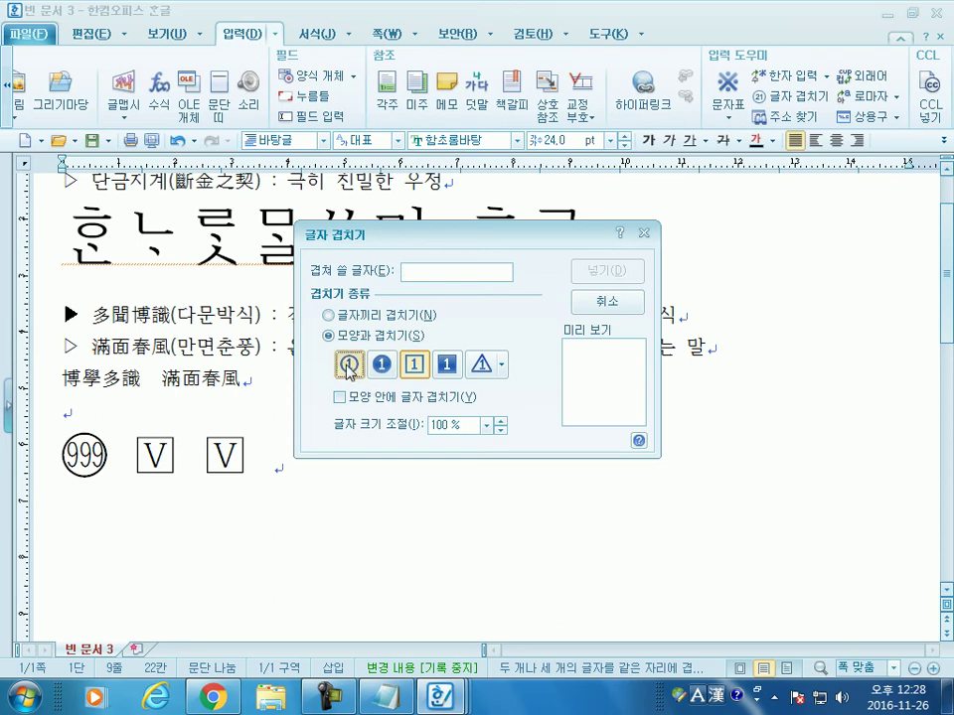
{"action": "left_click", "coordinate": [459, 271]}
{"action": "type", "text": "dls"}
{"action": "key", "text": "BackSpace"}
{"action": "key", "text": "BackSpace"}
{"action": "key", "text": "BackSpace"}
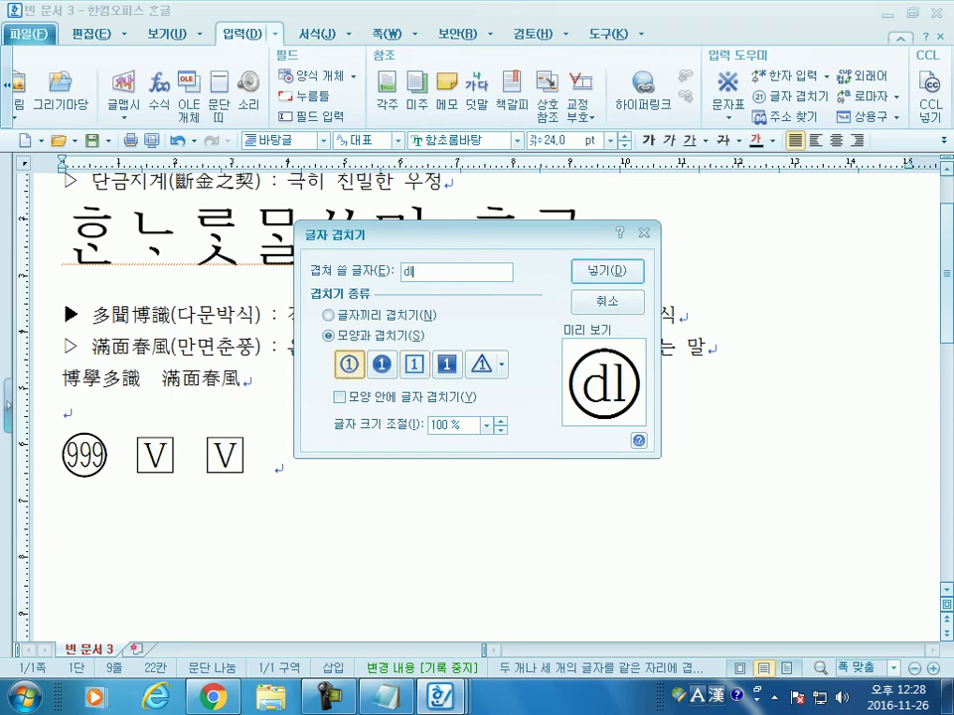
{"action": "key", "text": "Hangul"}
{"action": "type", "text": "이ㄴ"}
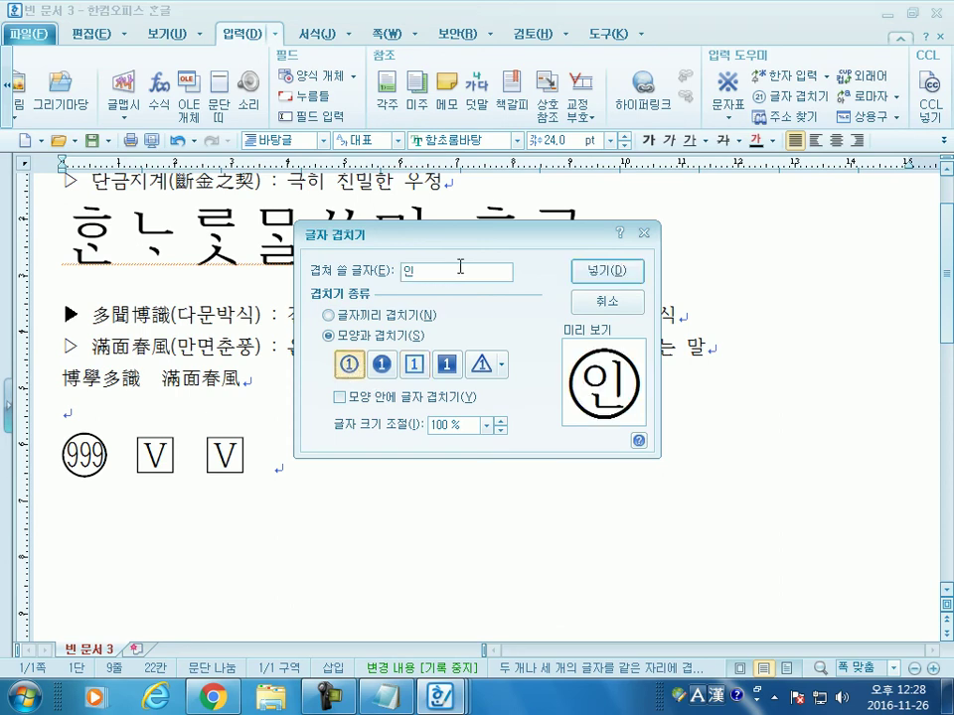
{"action": "left_click", "coordinate": [607, 271]}
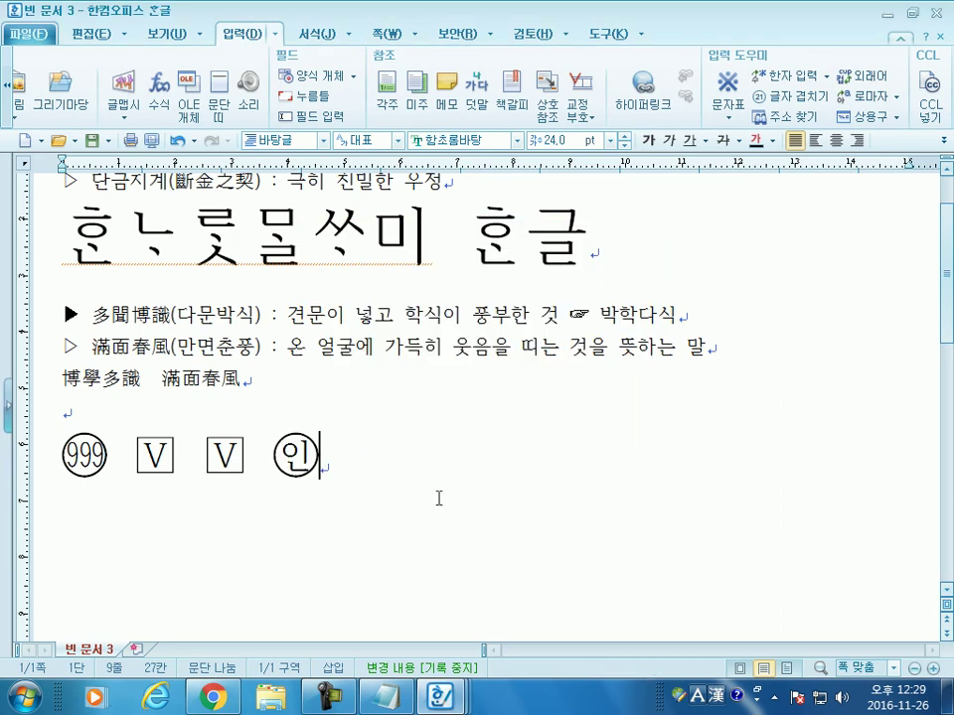
Step: Insert 재 inside the recycling-symbol shape, followed by spacing
{"action": "left_click", "coordinate": [790, 96]}
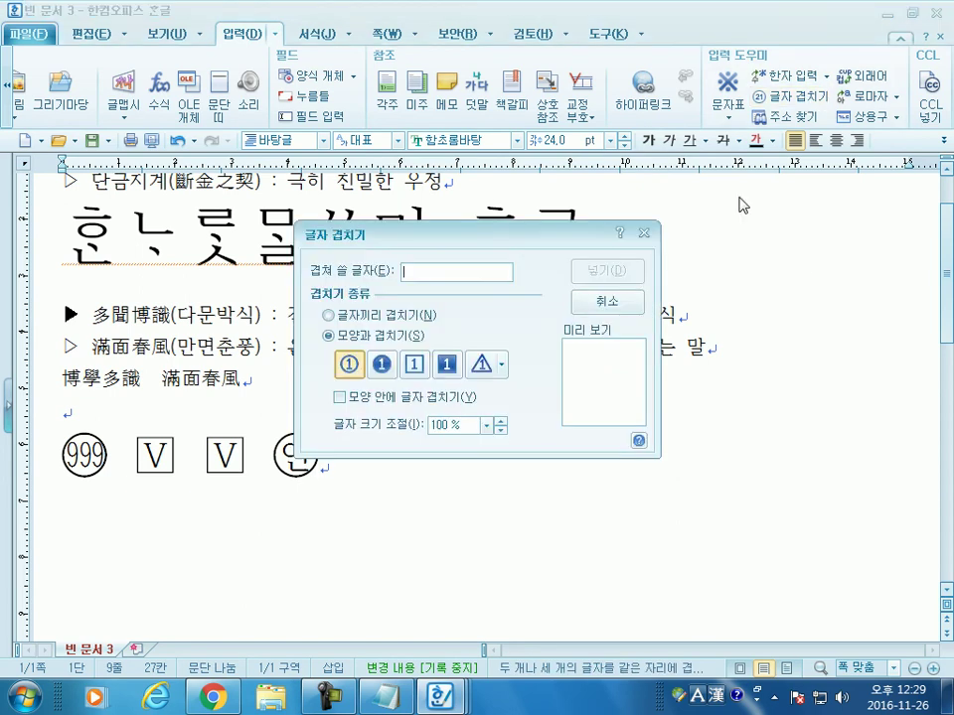
{"action": "left_click", "coordinate": [503, 368]}
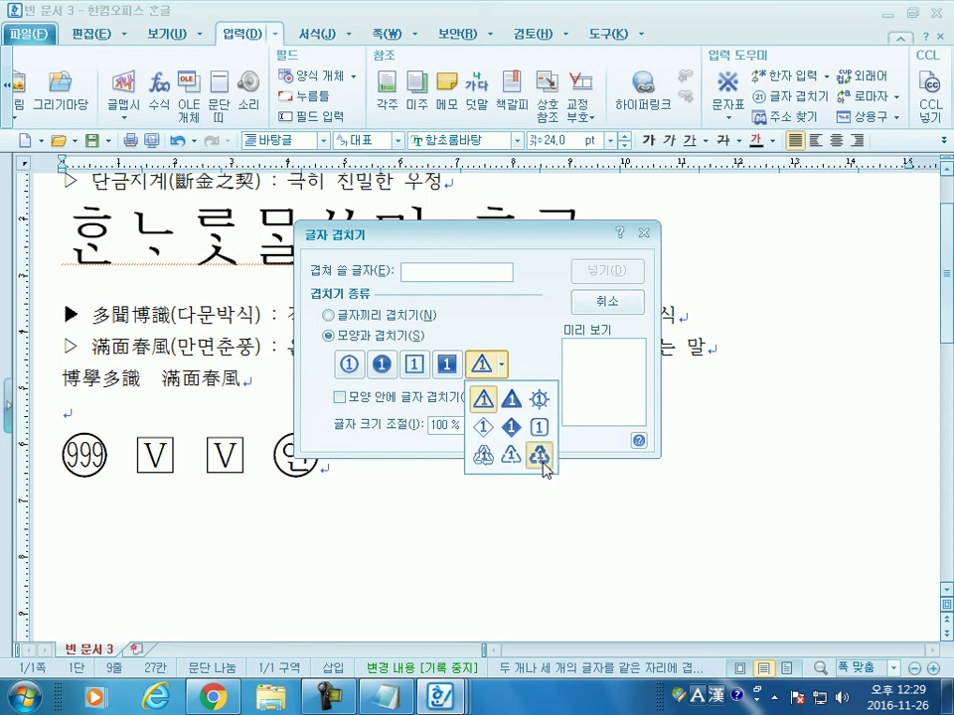
{"action": "left_click", "coordinate": [542, 459]}
{"action": "type", "text": "재활"}
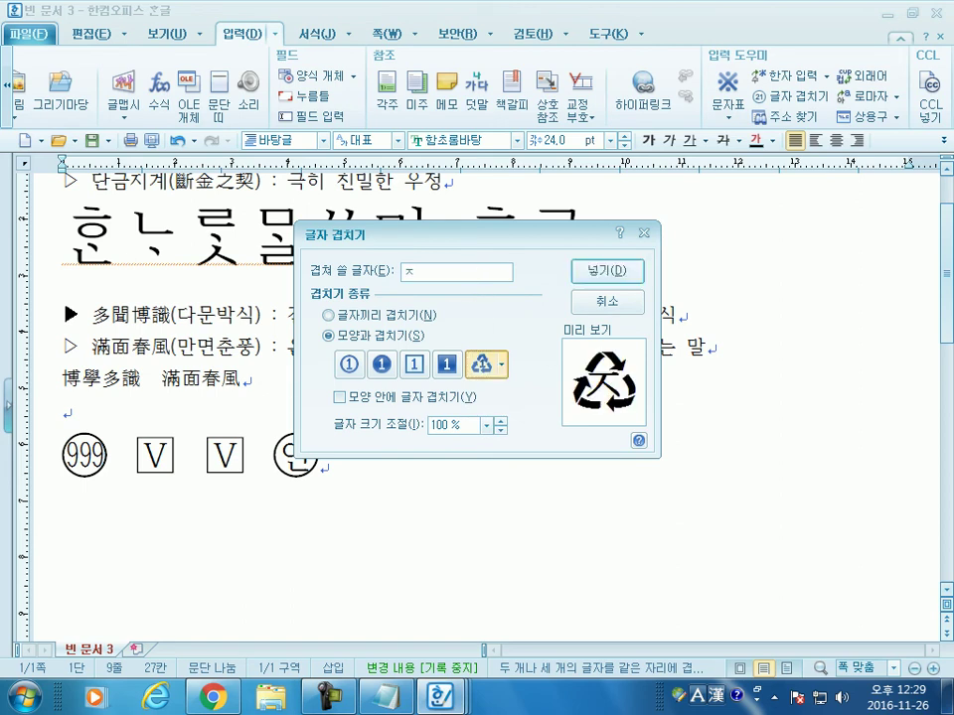
{"action": "type", "text": "ㅇ용"}
{"action": "key", "text": "BackSpace"}
{"action": "key", "text": "BackSpace"}
{"action": "key", "text": "BackSpace"}
{"action": "key", "text": "BackSpace"}
{"action": "key", "text": "BackSpace"}
{"action": "key", "text": "BackSpace"}
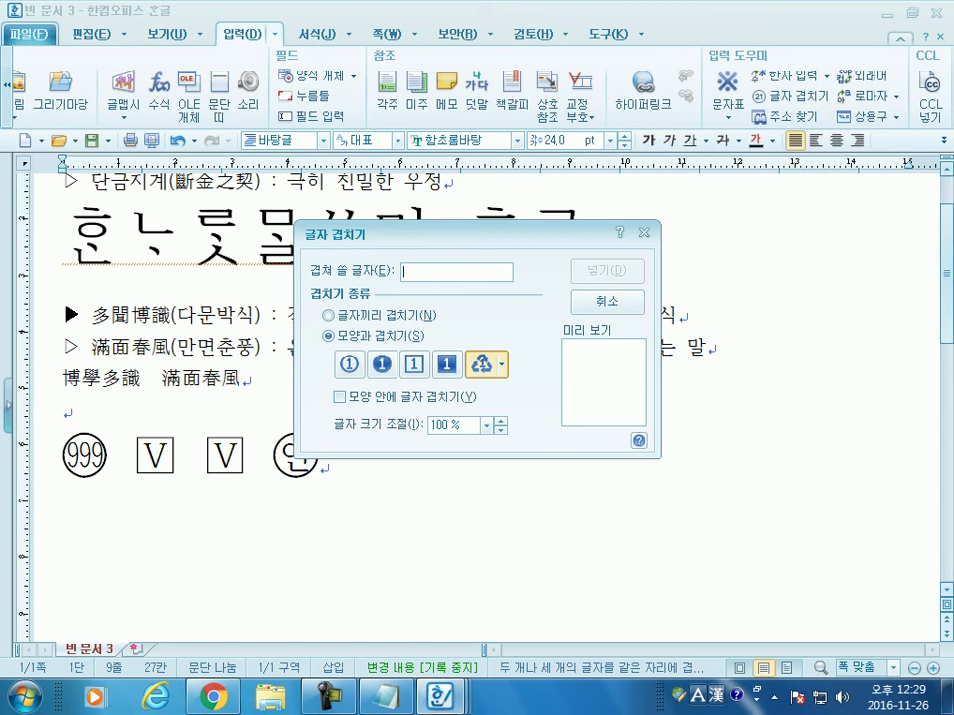
{"action": "type", "text": "재"}
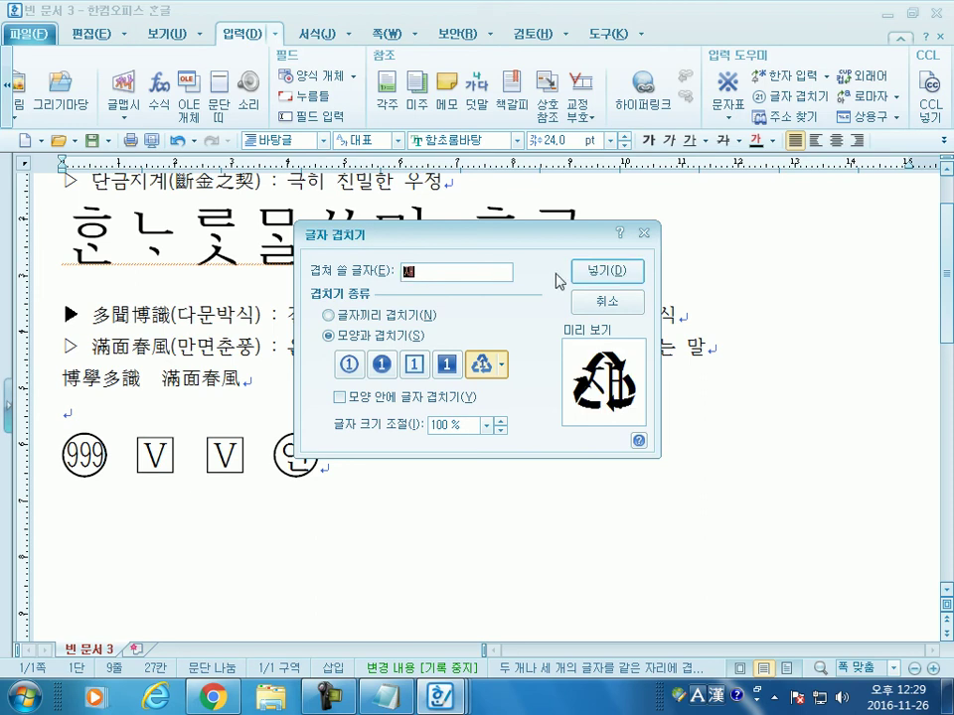
{"action": "left_click", "coordinate": [602, 271]}
{"action": "key", "text": "Left"}
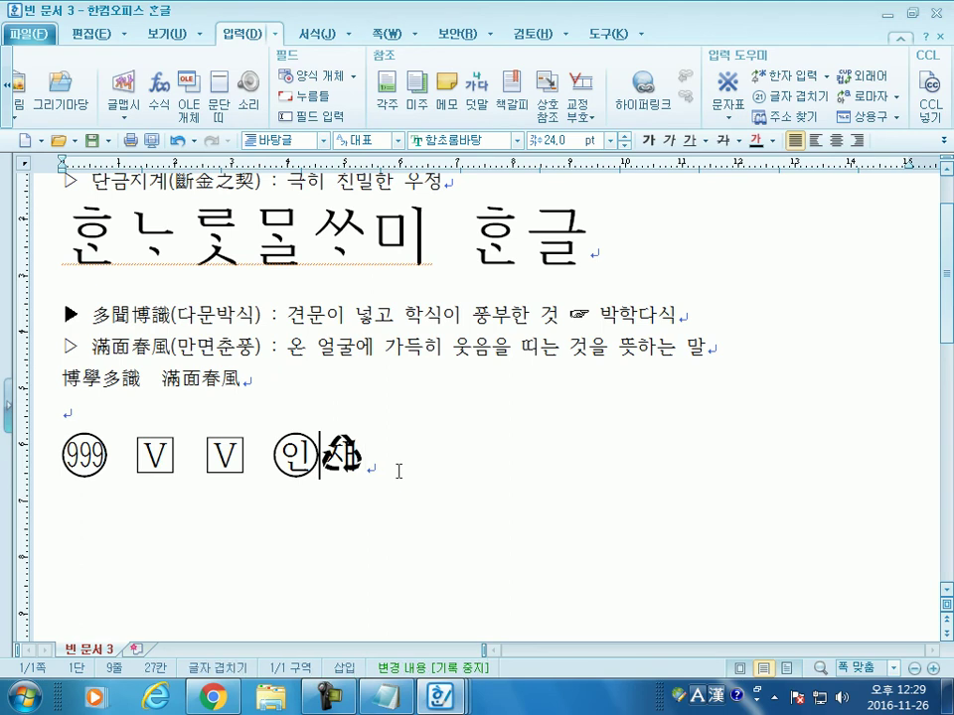
{"action": "left_click", "coordinate": [396, 468]}
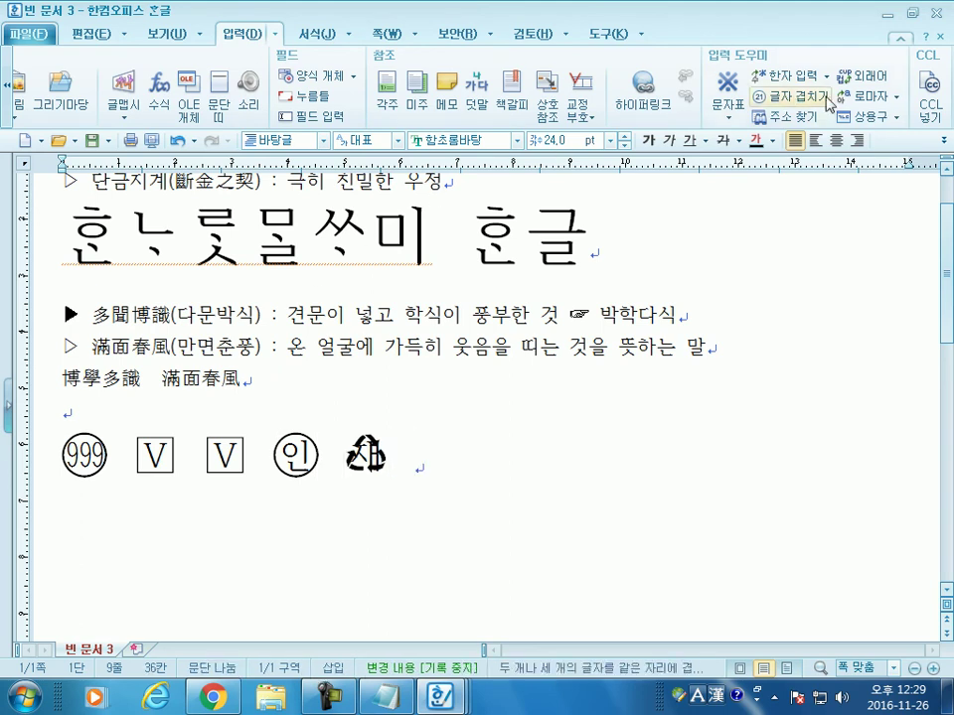
{"action": "left_click", "coordinate": [790, 96]}
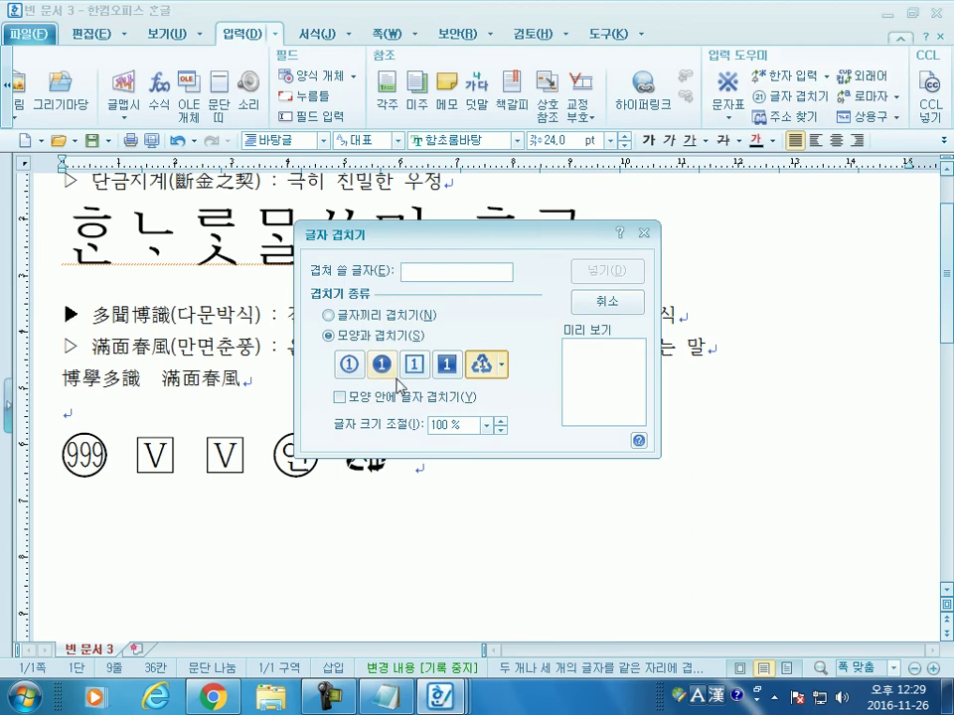
Step: Enter 2 in 글자 겹치기 and preview it in each enclosure shape
{"action": "left_click", "coordinate": [347, 368]}
{"action": "left_click", "coordinate": [405, 271]}
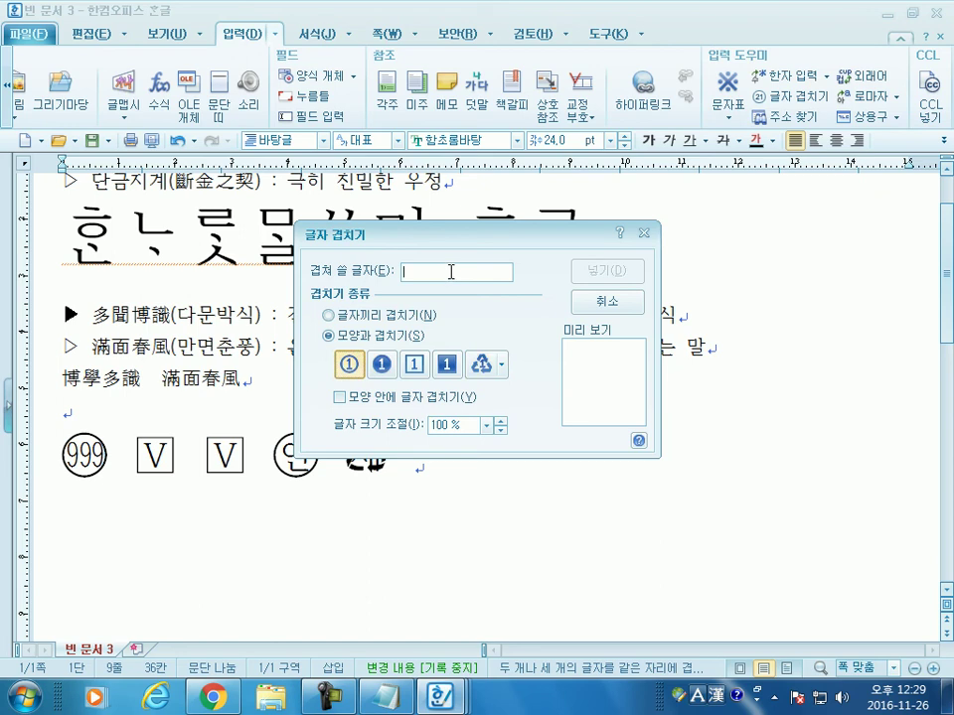
{"action": "type", "text": "2"}
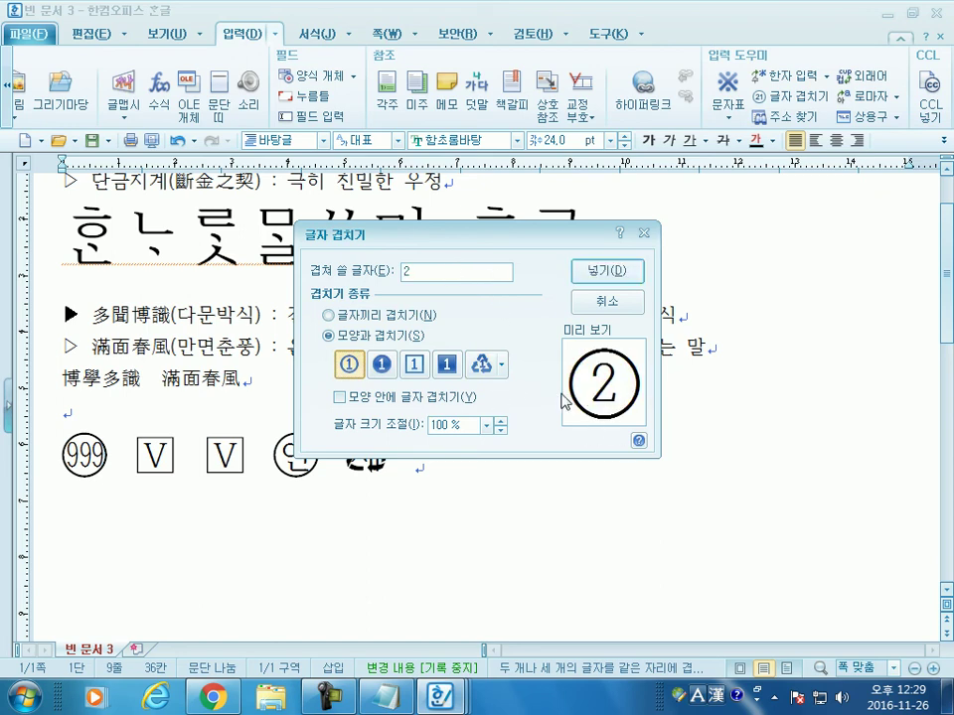
{"action": "left_click", "coordinate": [387, 365]}
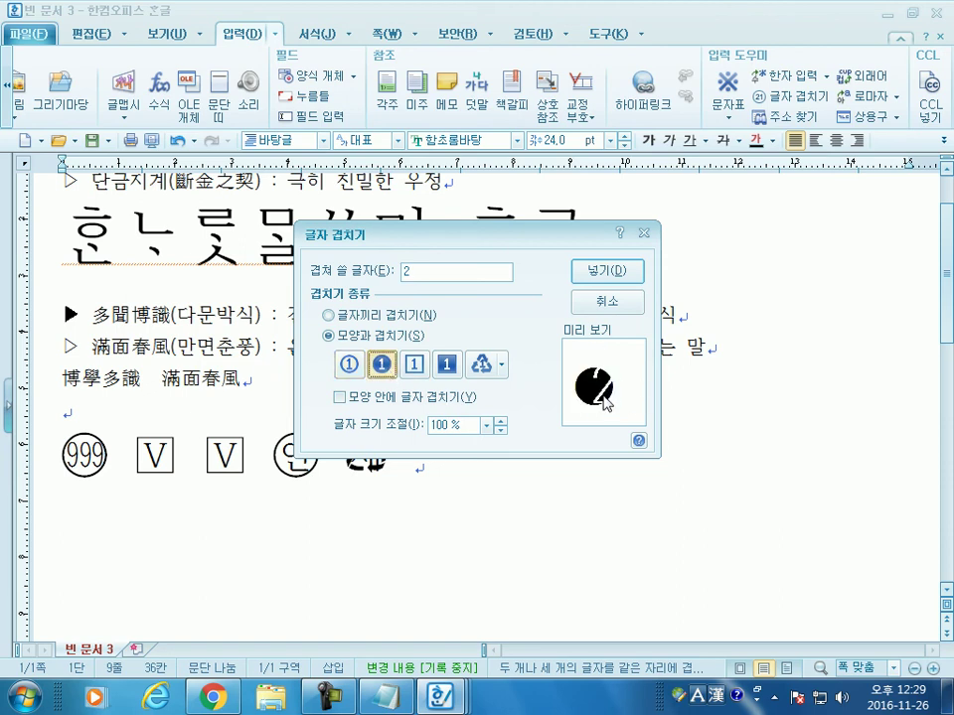
{"action": "left_click", "coordinate": [349, 366]}
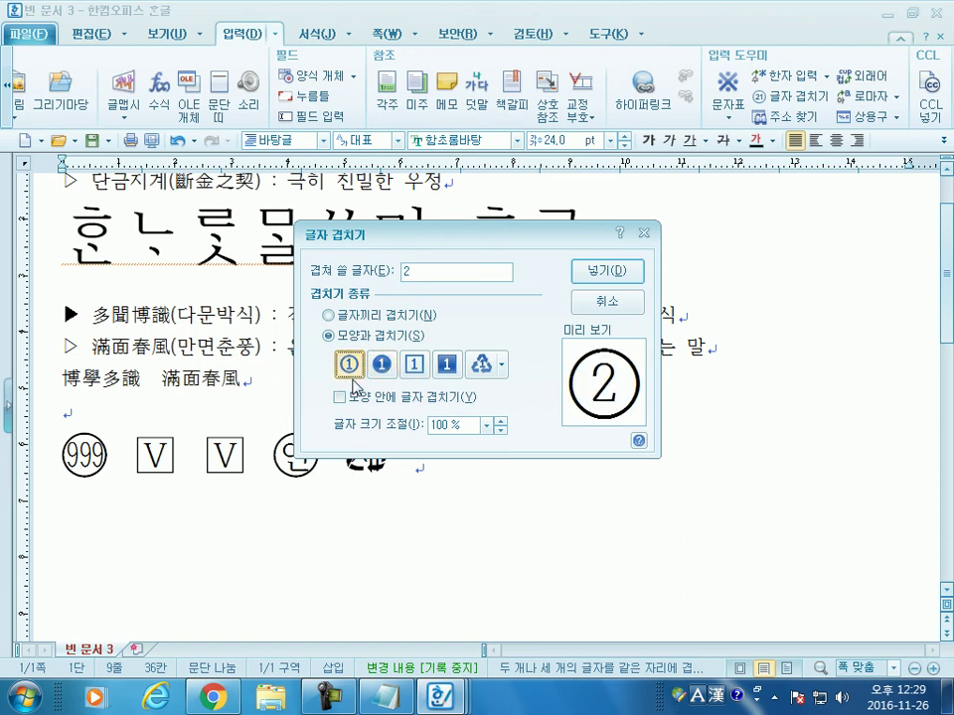
{"action": "left_click", "coordinate": [386, 365]}
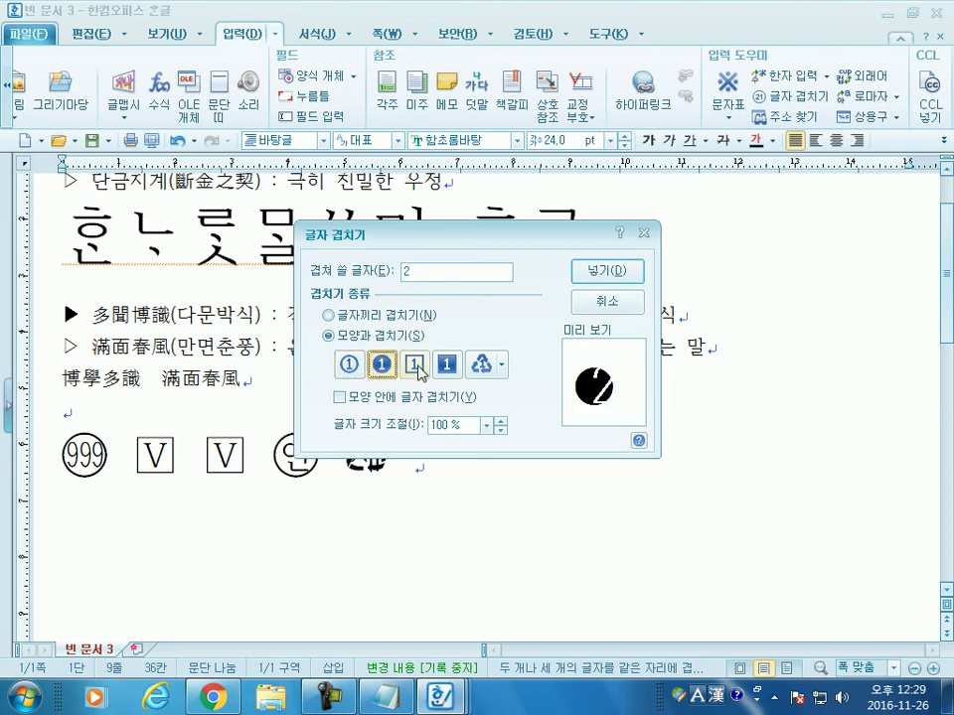
{"action": "left_click", "coordinate": [417, 367]}
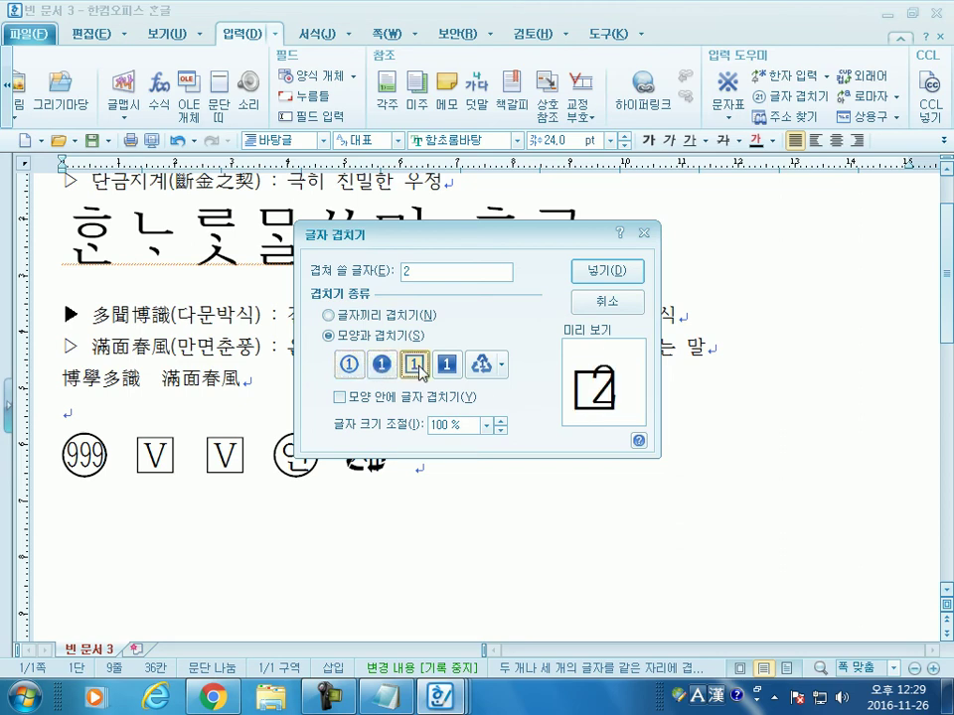
{"action": "left_click", "coordinate": [447, 366]}
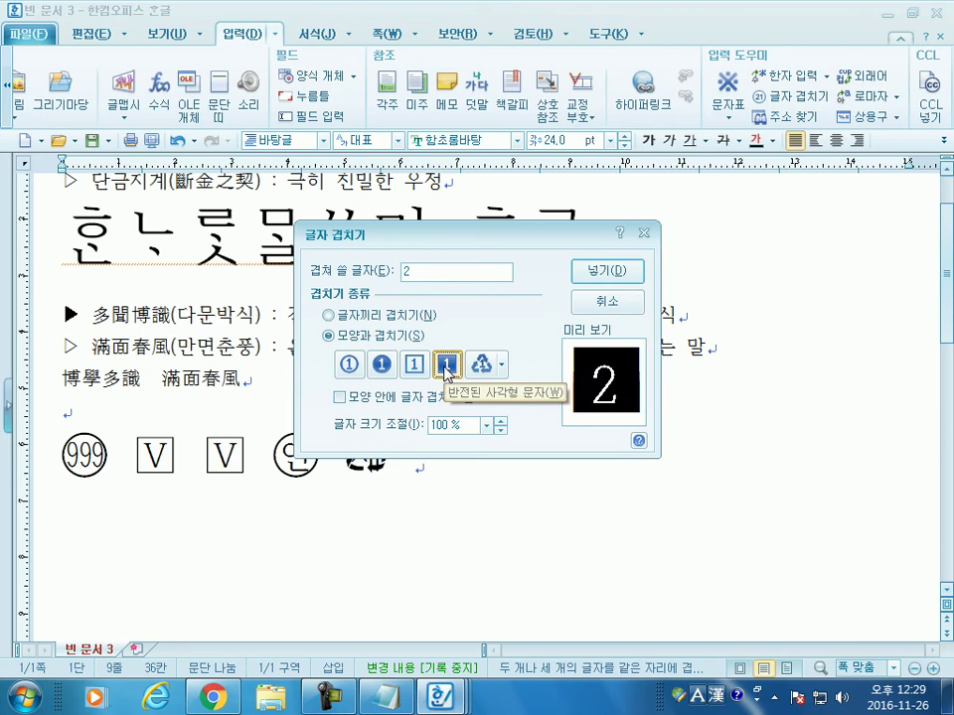
{"action": "left_click", "coordinate": [482, 368]}
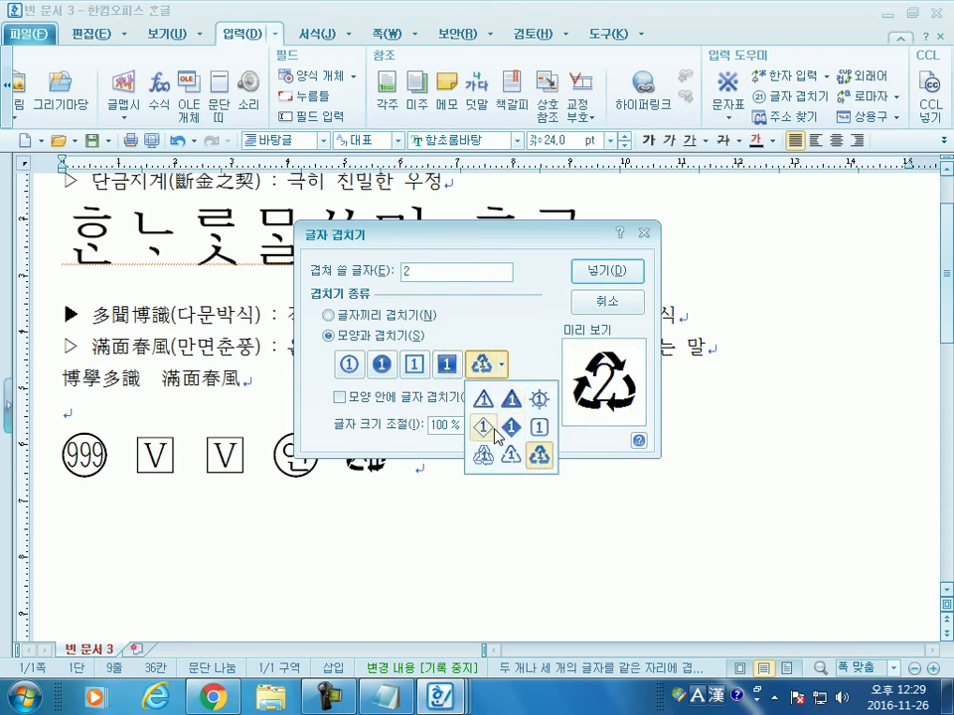
{"action": "left_click", "coordinate": [349, 363]}
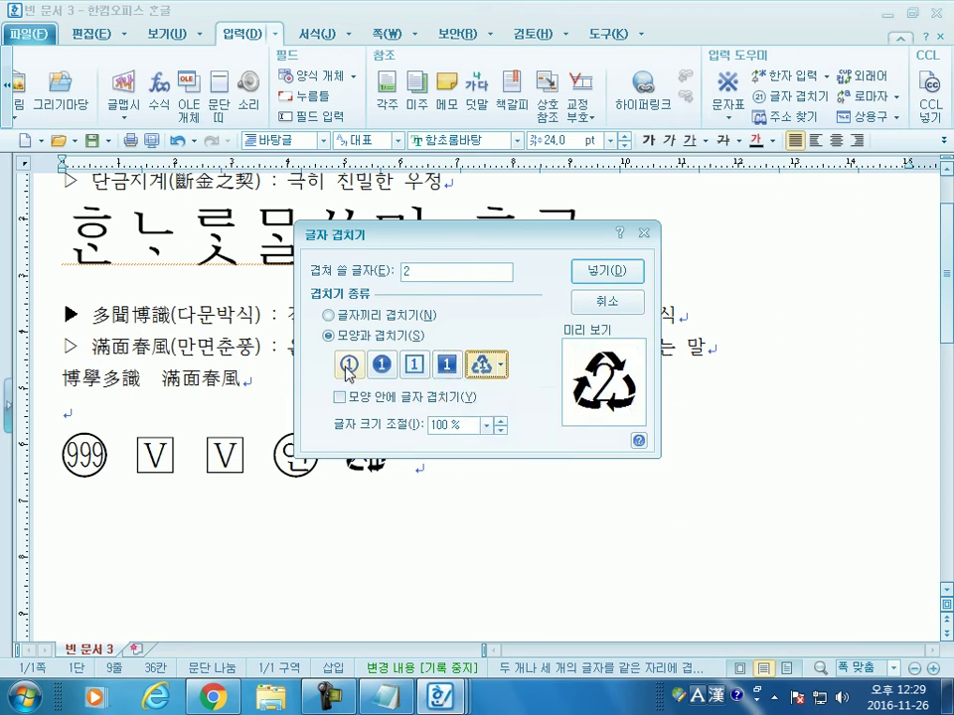
Step: Turn on 모양 안에 글자 겹치기 and insert 2 as a white-on-black square
{"action": "left_click", "coordinate": [348, 398]}
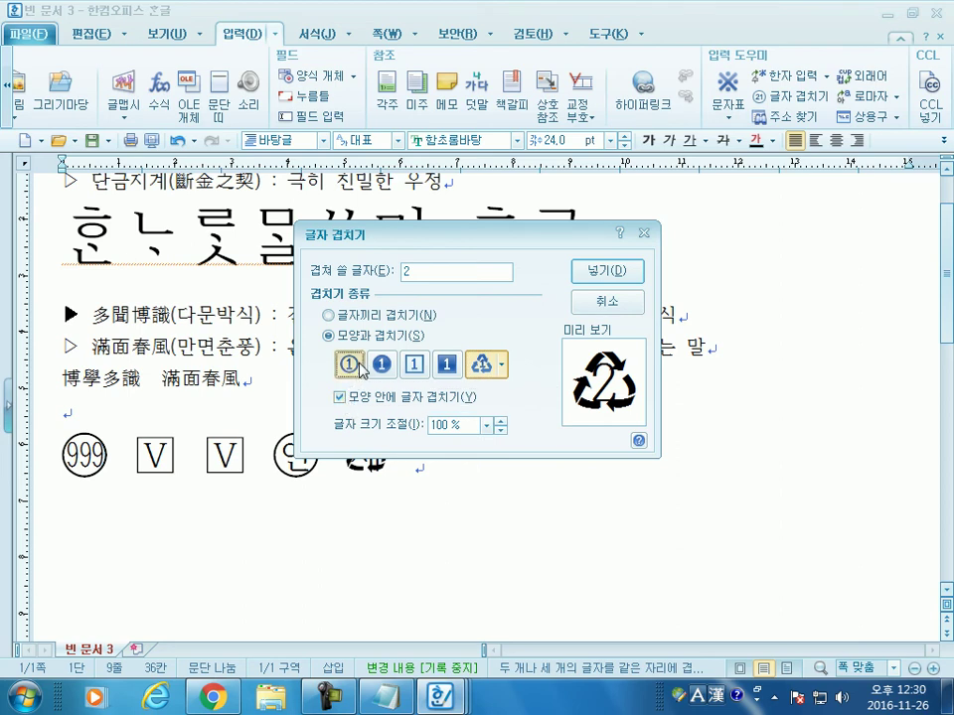
{"action": "left_click", "coordinate": [349, 364]}
{"action": "left_click", "coordinate": [382, 363]}
{"action": "left_click", "coordinate": [418, 366]}
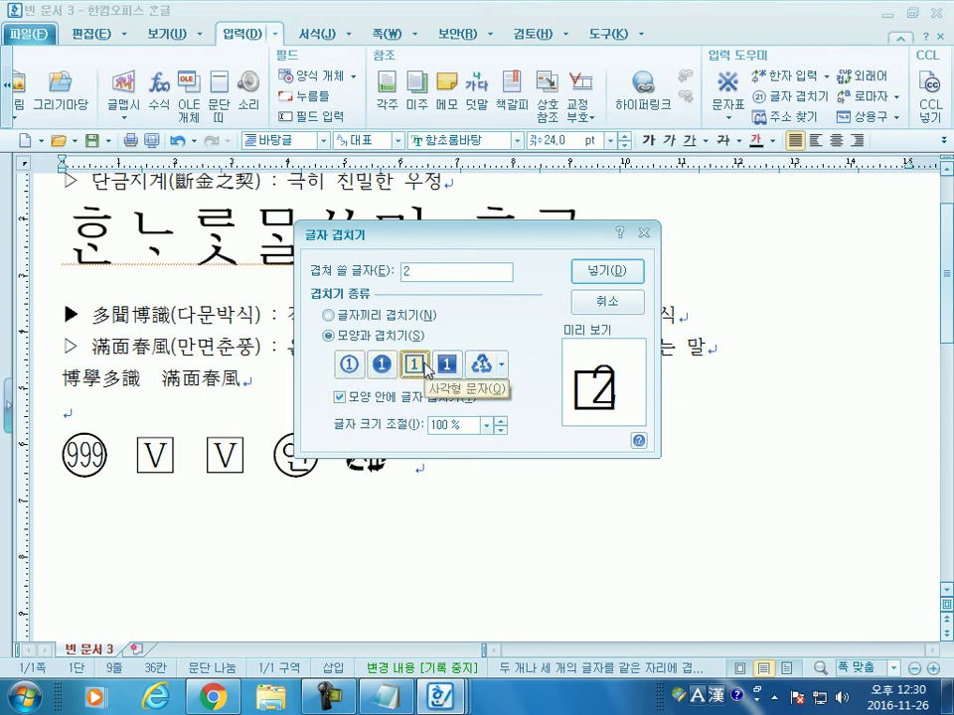
{"action": "left_click", "coordinate": [447, 365]}
{"action": "left_click", "coordinate": [616, 268]}
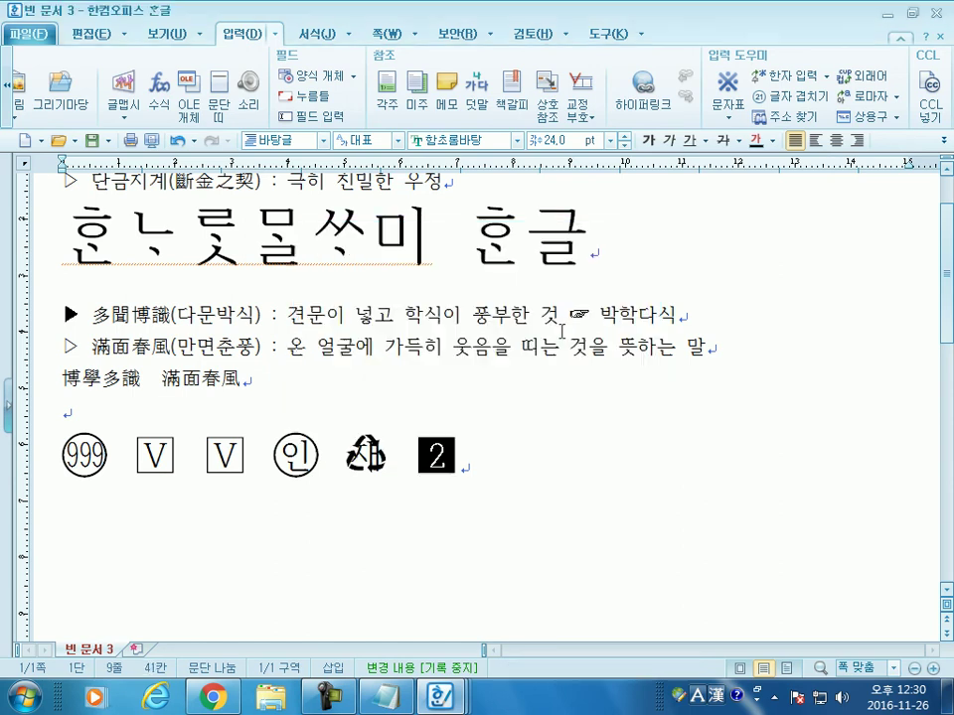
Step: Apply red 글자 색 to the square 2, the second boxed V, and the circled 인
{"action": "left_click_drag", "start_coordinate": [467, 459], "coordinate": [434, 457]}
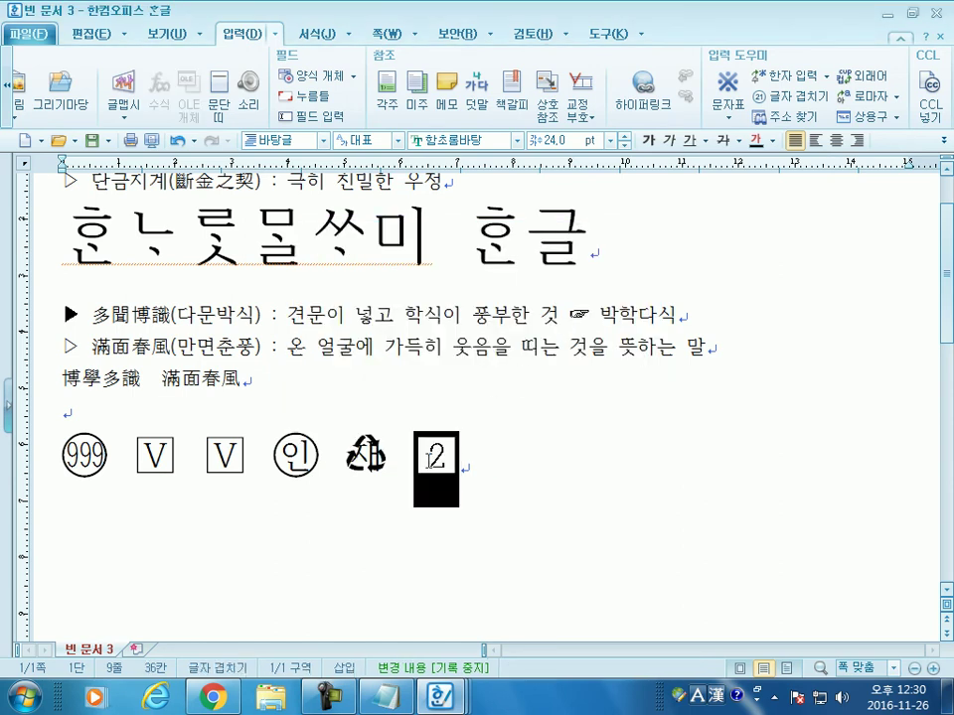
{"action": "left_click", "coordinate": [773, 140]}
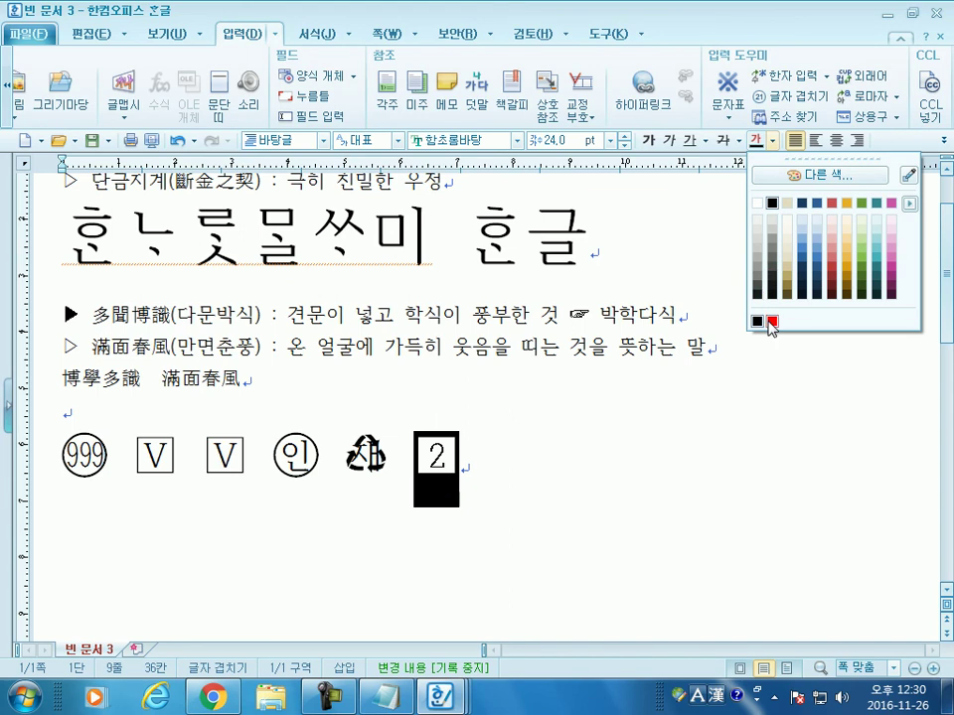
{"action": "left_click", "coordinate": [772, 321]}
{"action": "left_click", "coordinate": [613, 432]}
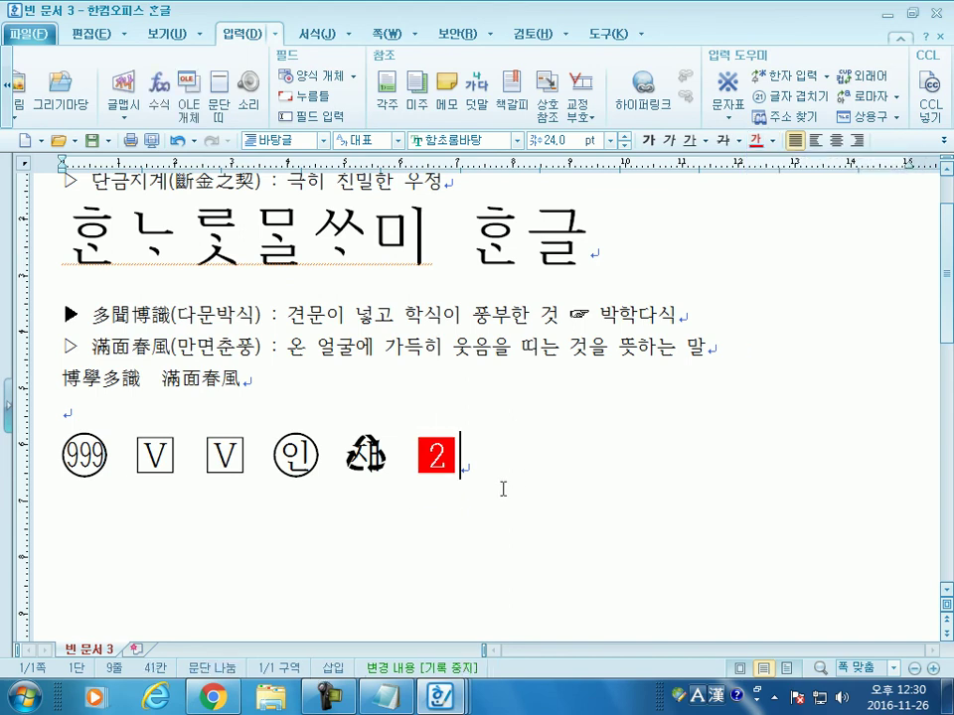
{"action": "left_click_drag", "start_coordinate": [249, 459], "coordinate": [204, 457]}
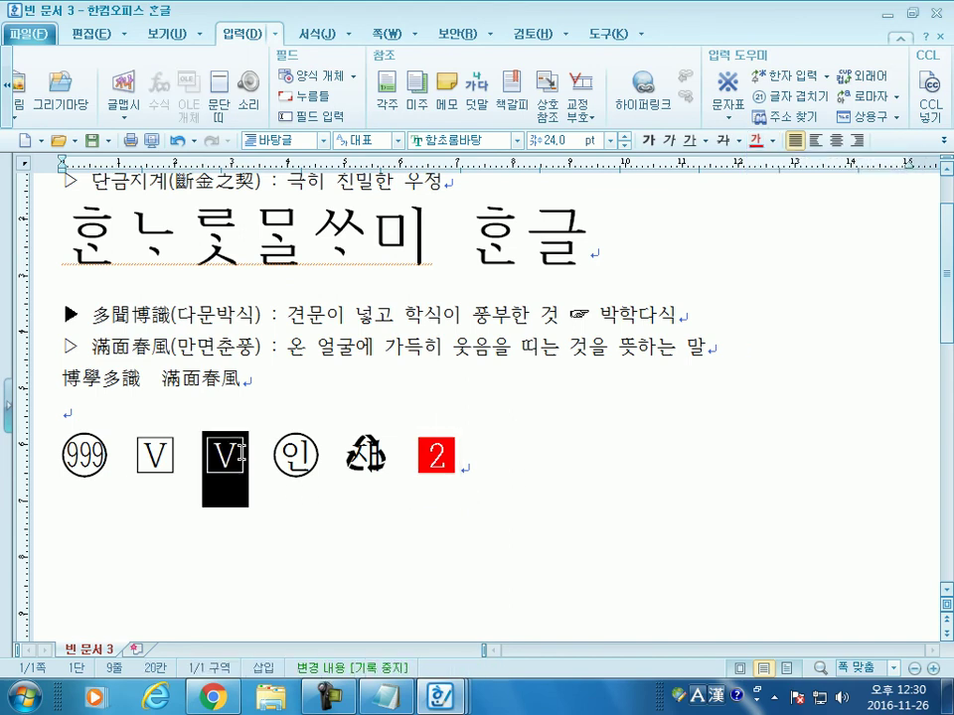
{"action": "left_click", "coordinate": [755, 140]}
{"action": "left_click", "coordinate": [605, 443]}
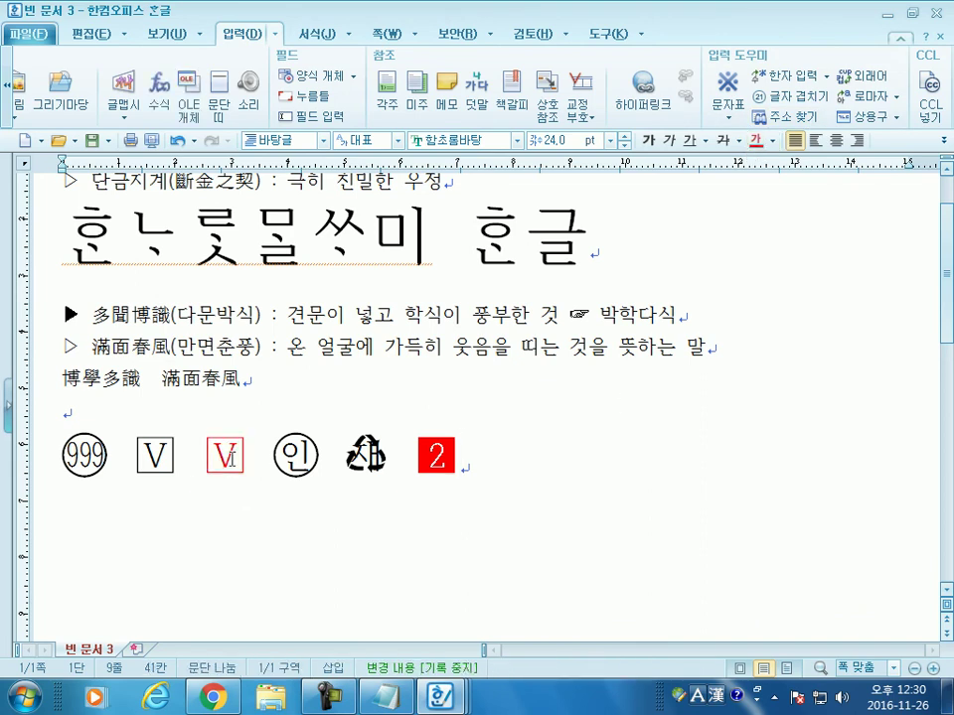
{"action": "scroll", "coordinate": [421, 386], "scroll_direction": "down", "scroll_amount": 3}
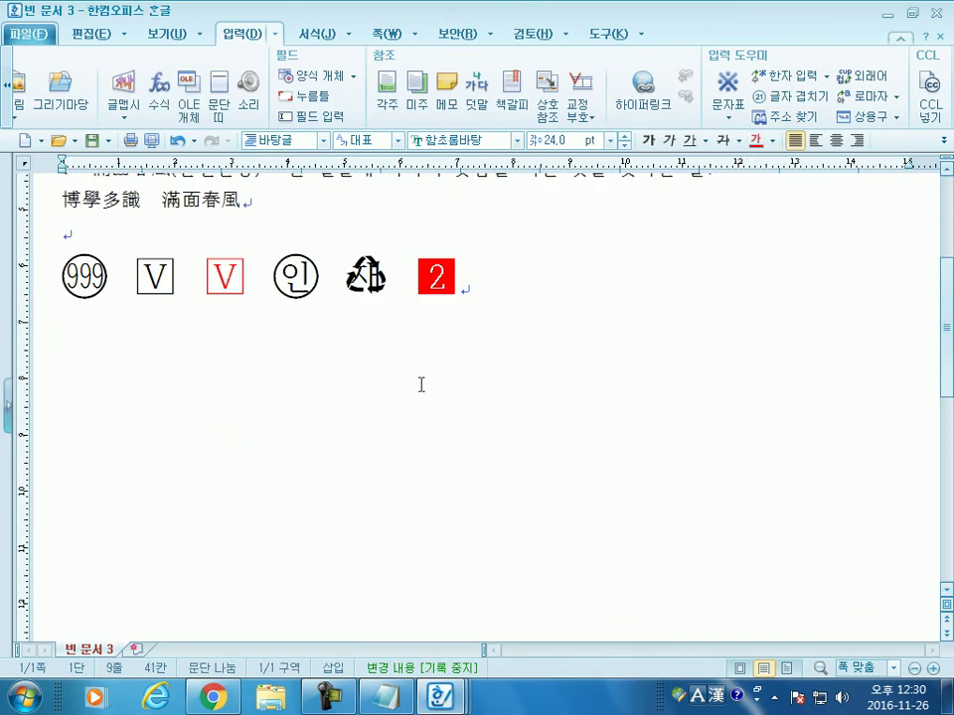
{"action": "double_click", "coordinate": [288, 281]}
{"action": "left_click", "coordinate": [330, 302]}
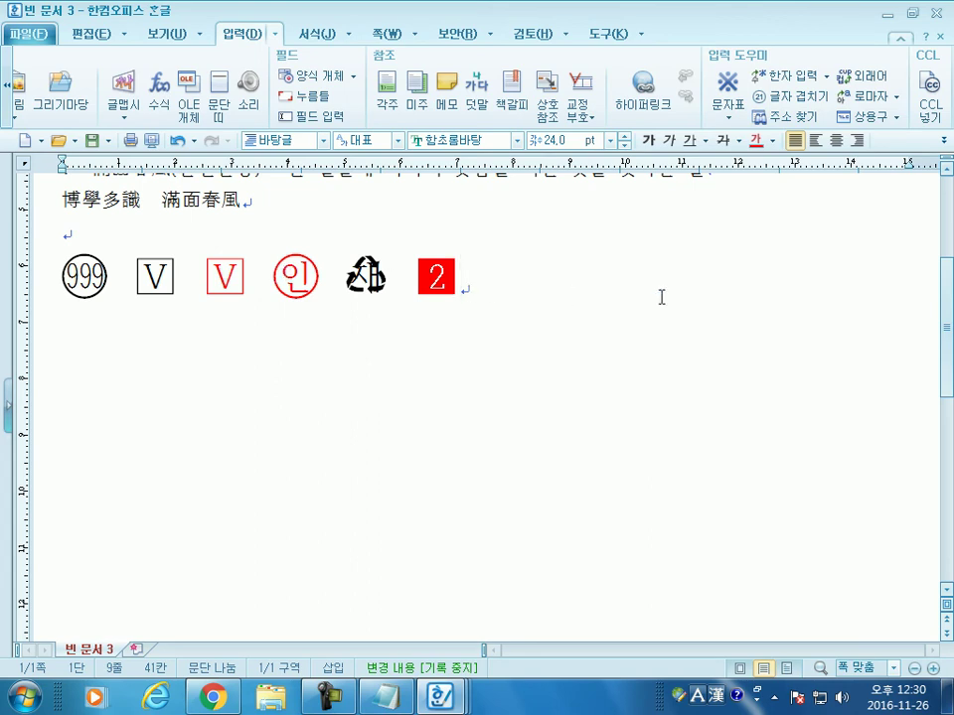
Step: Start a new line below the symbols and enter AY as the overlap characters
{"action": "key", "text": "Return"}
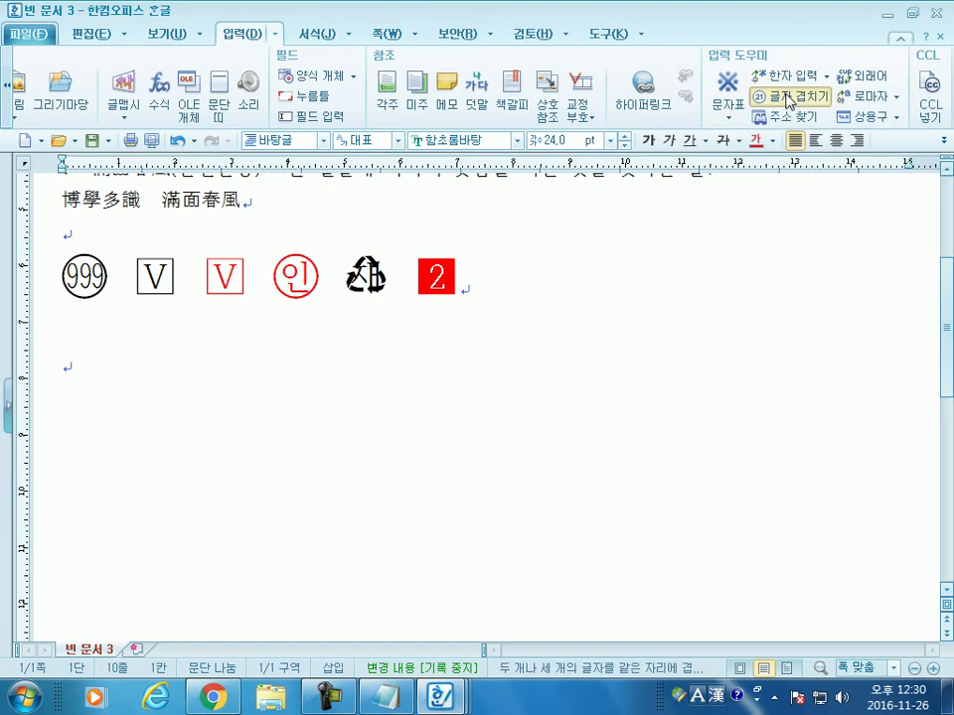
{"action": "left_click", "coordinate": [790, 98]}
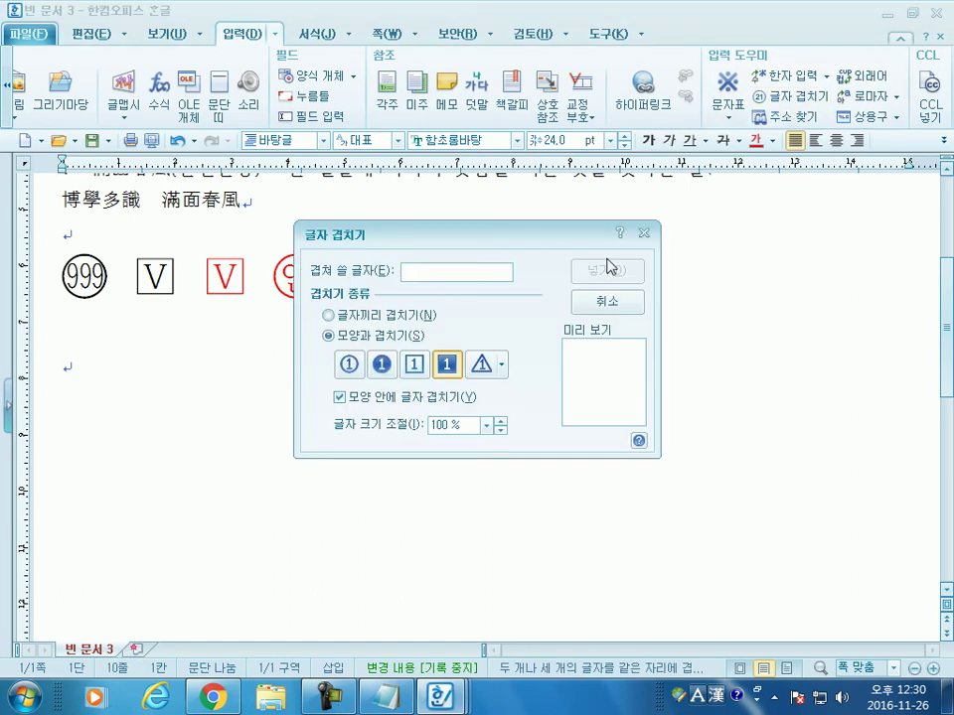
{"action": "type", "text": "ㅁ"}
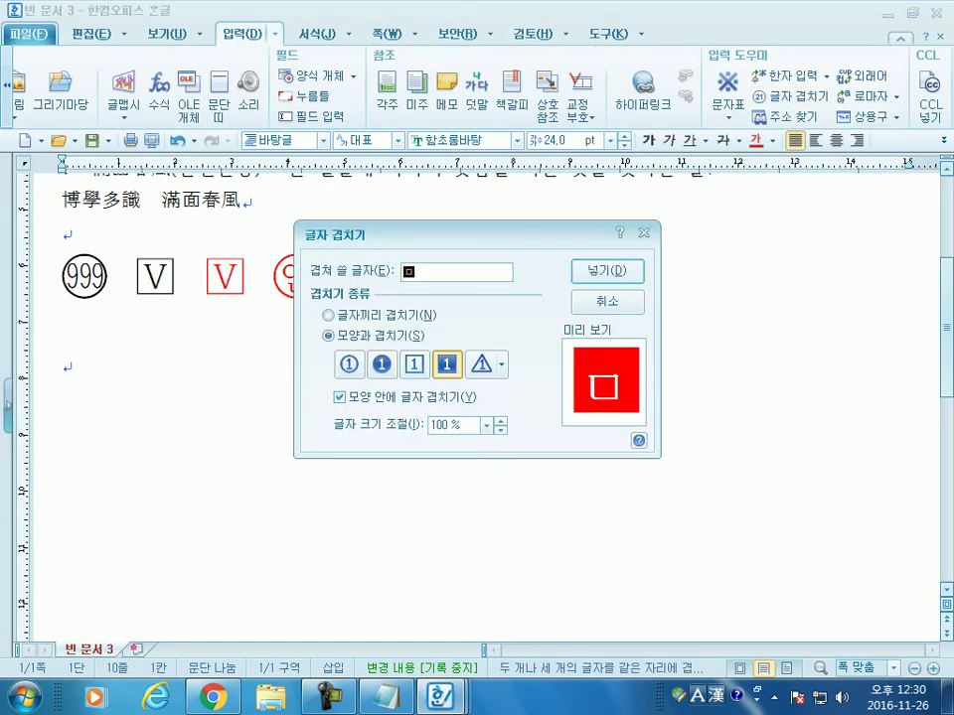
{"action": "key", "text": "BackSpace"}
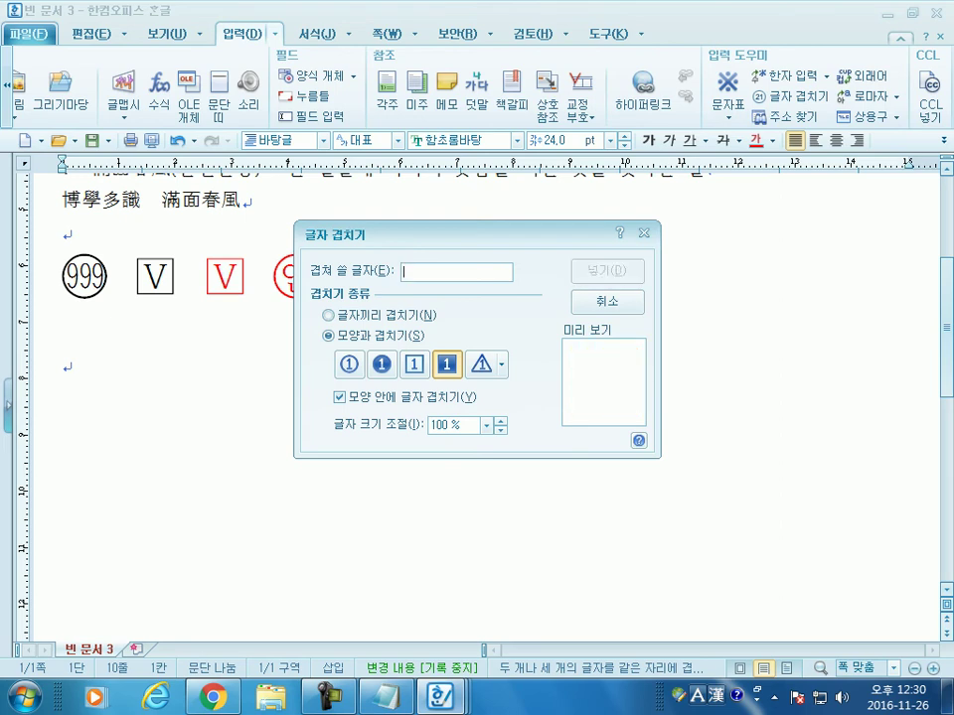
{"action": "type", "text": "a"}
{"action": "key", "text": "BackSpace"}
{"action": "type", "text": "AY"}
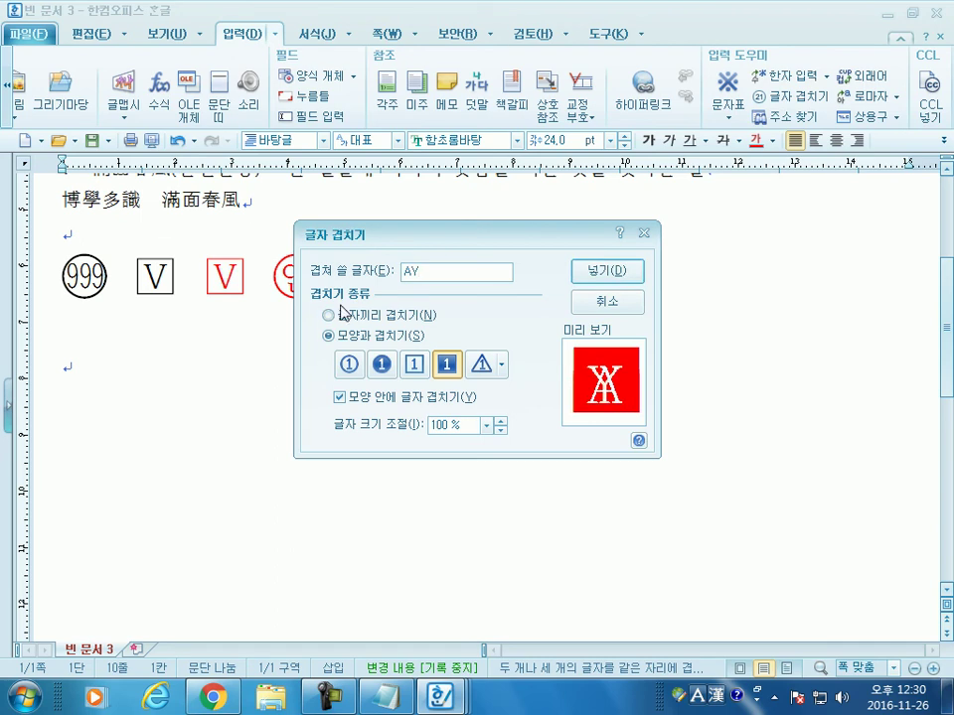
Step: Compare shape enclosing with 글자끼리 겹치기, settling on overlapping the letters alone
{"action": "left_click", "coordinate": [342, 316]}
{"action": "left_click", "coordinate": [337, 336]}
{"action": "left_click", "coordinate": [338, 316]}
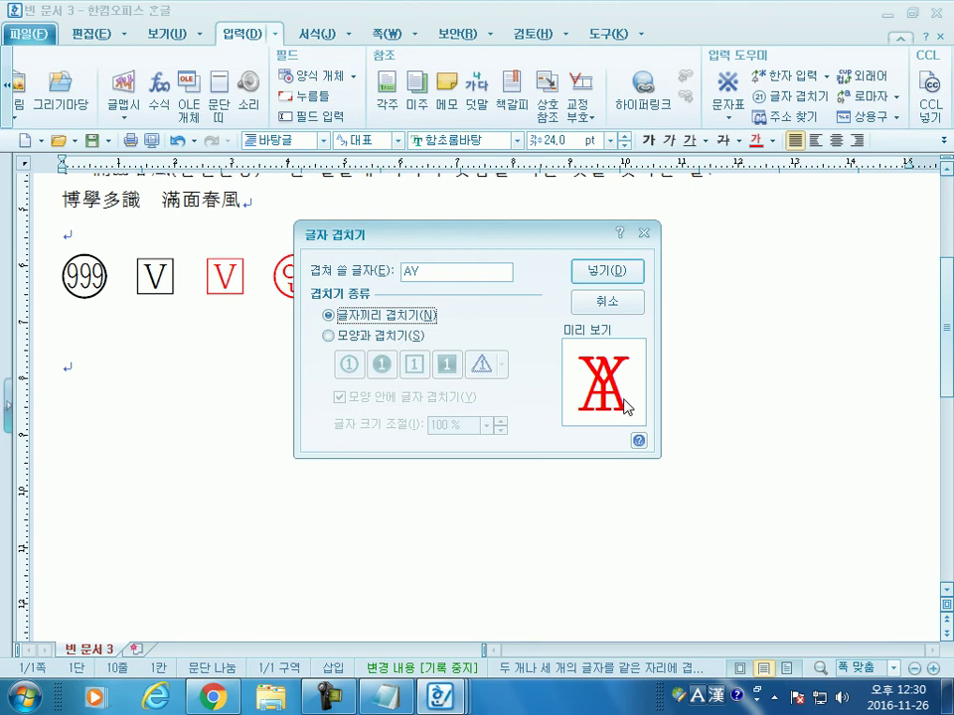
{"action": "left_click", "coordinate": [337, 335]}
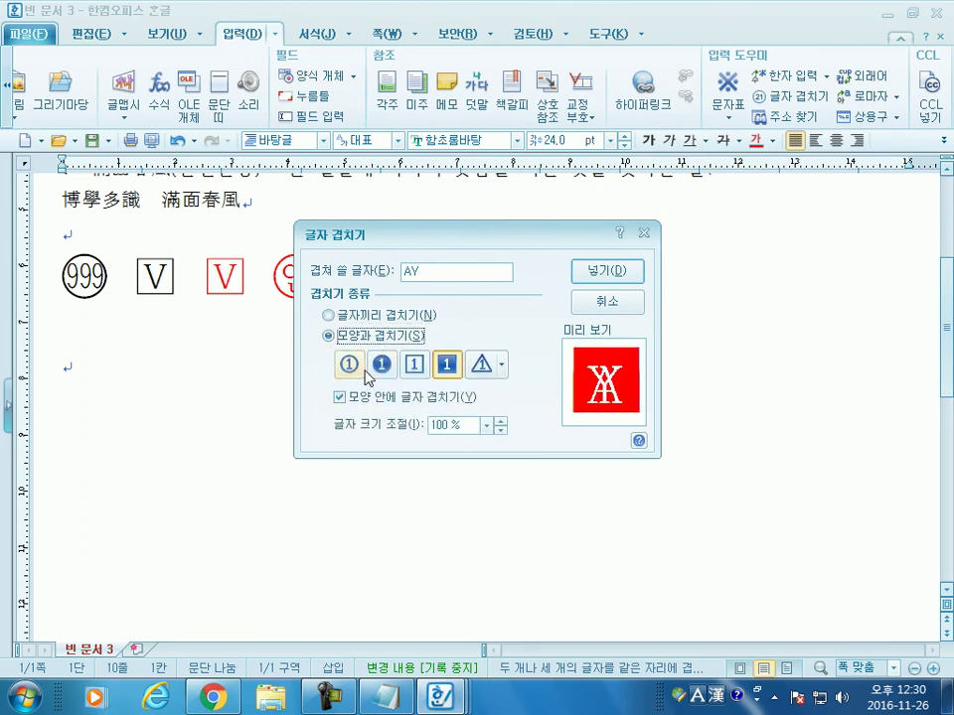
{"action": "left_click", "coordinate": [330, 315]}
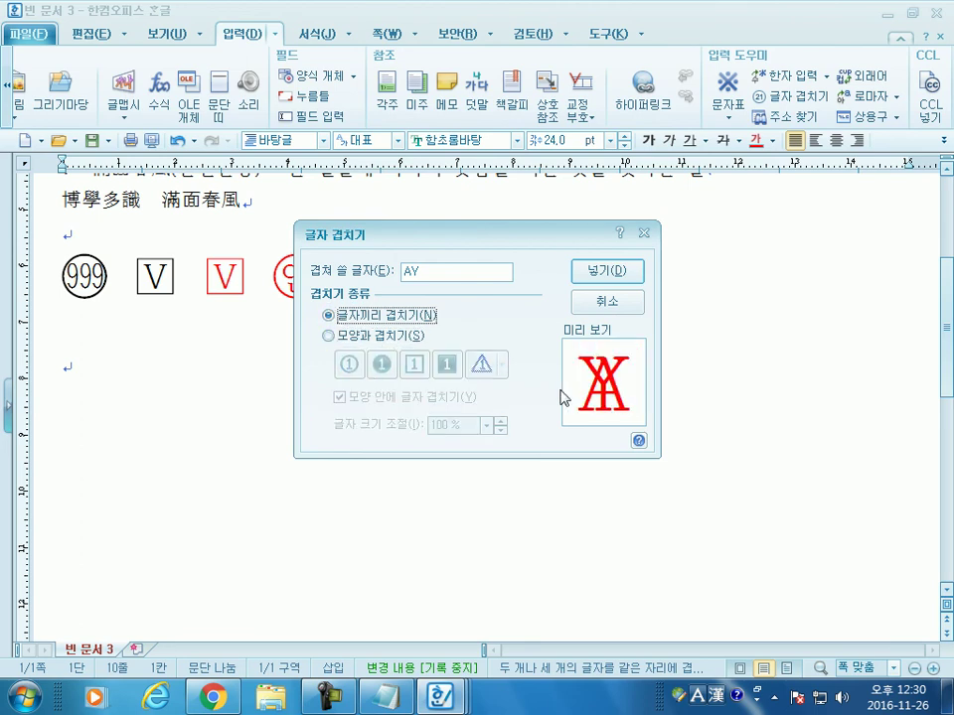
{"action": "left_click", "coordinate": [374, 336]}
{"action": "left_click", "coordinate": [397, 322]}
Step: Correct the overlap text to AC and insert the red overlapped character
{"action": "left_click", "coordinate": [462, 274]}
{"action": "type", "text": "c"}
{"action": "key", "text": "BackSpace"}
{"action": "type", "text": "C"}
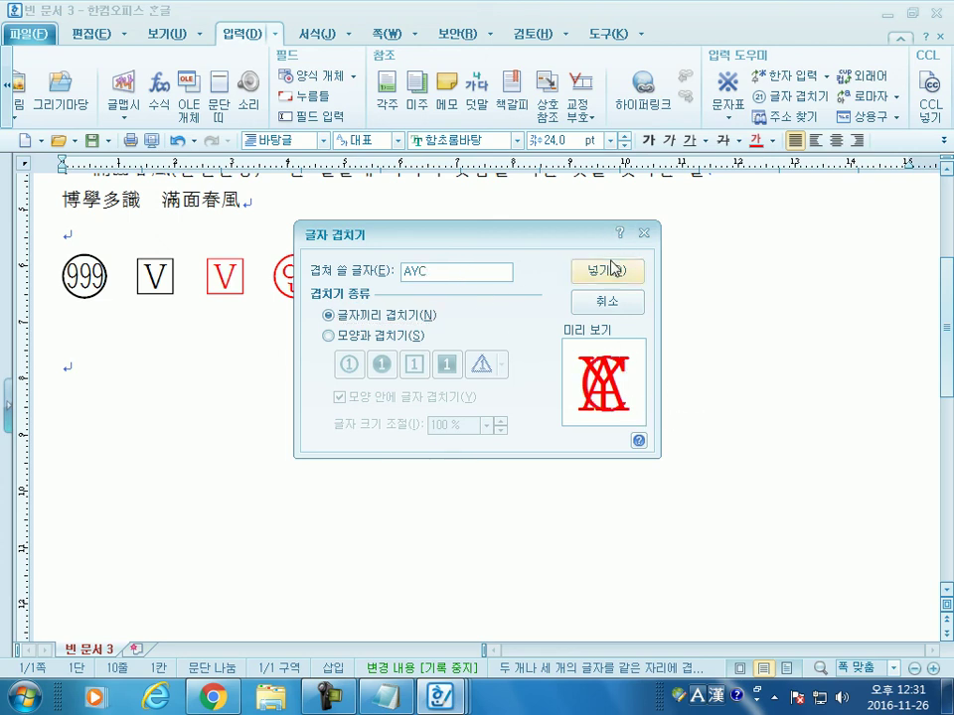
{"action": "left_click", "coordinate": [401, 272]}
{"action": "key", "text": "Delete"}
{"action": "type", "text": "B"}
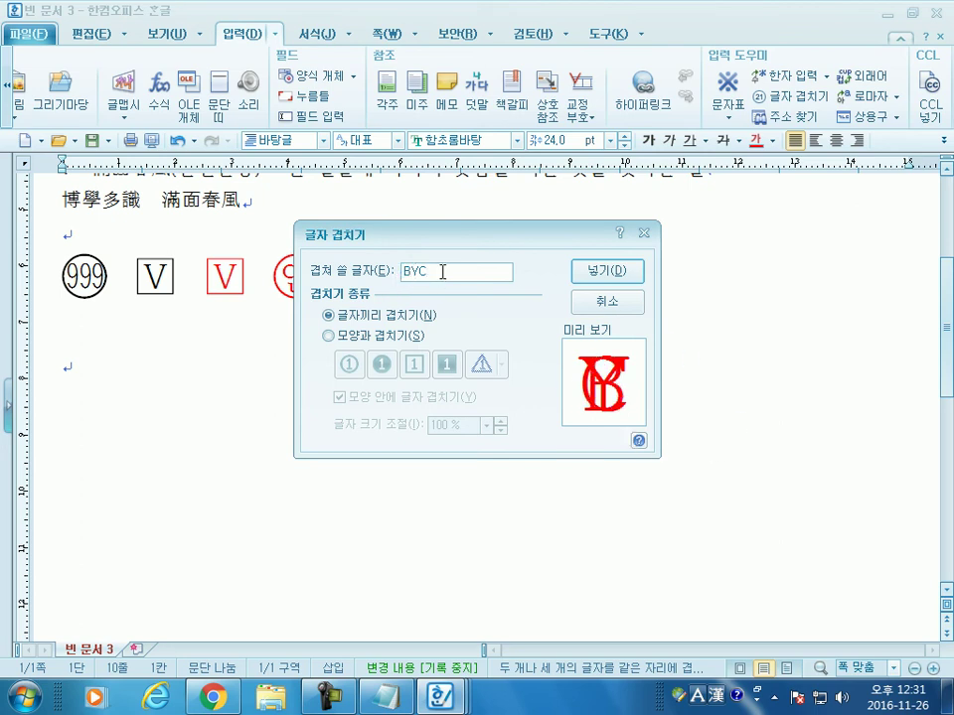
{"action": "left_click", "coordinate": [445, 271]}
{"action": "key", "text": "BackSpace"}
{"action": "left_click_drag", "start_coordinate": [436, 270], "coordinate": [319, 281]}
{"action": "type", "text": "A"}
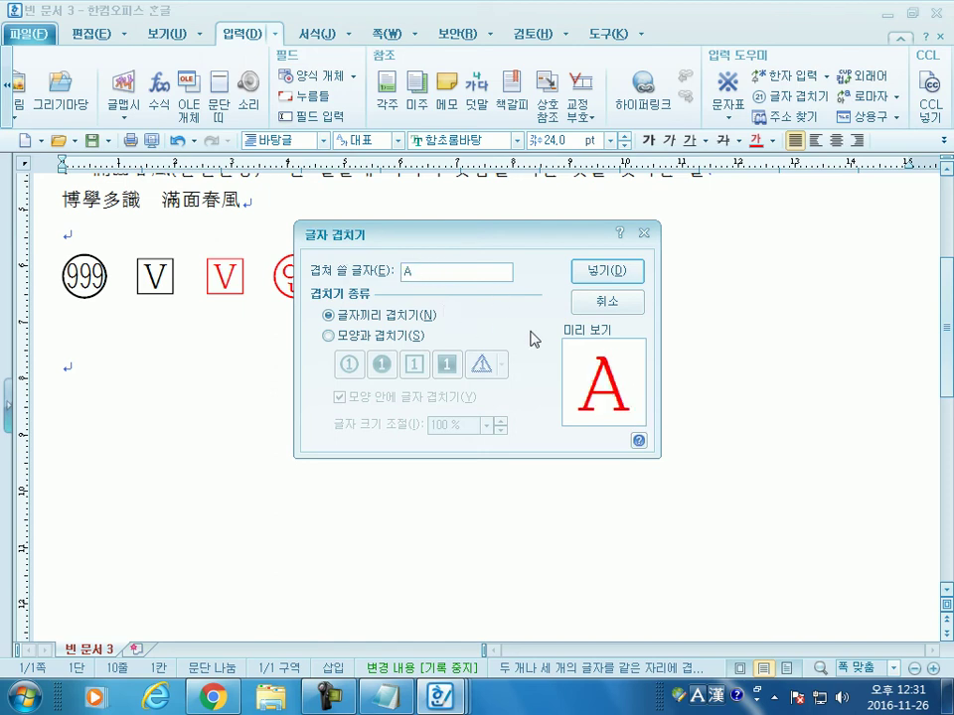
{"action": "type", "text": "C"}
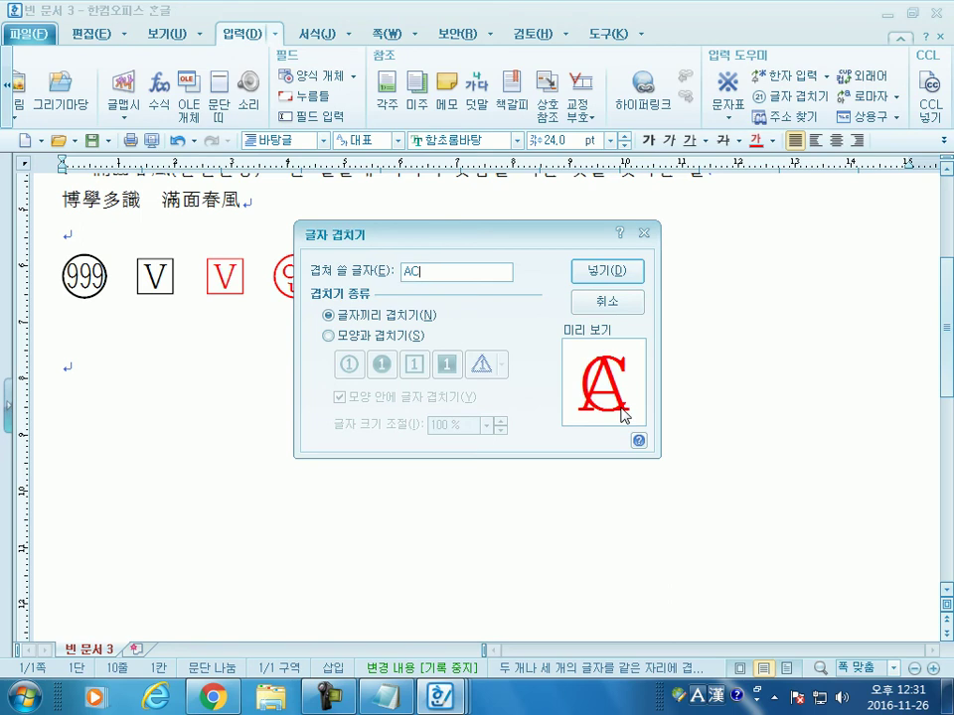
{"action": "left_click", "coordinate": [621, 271]}
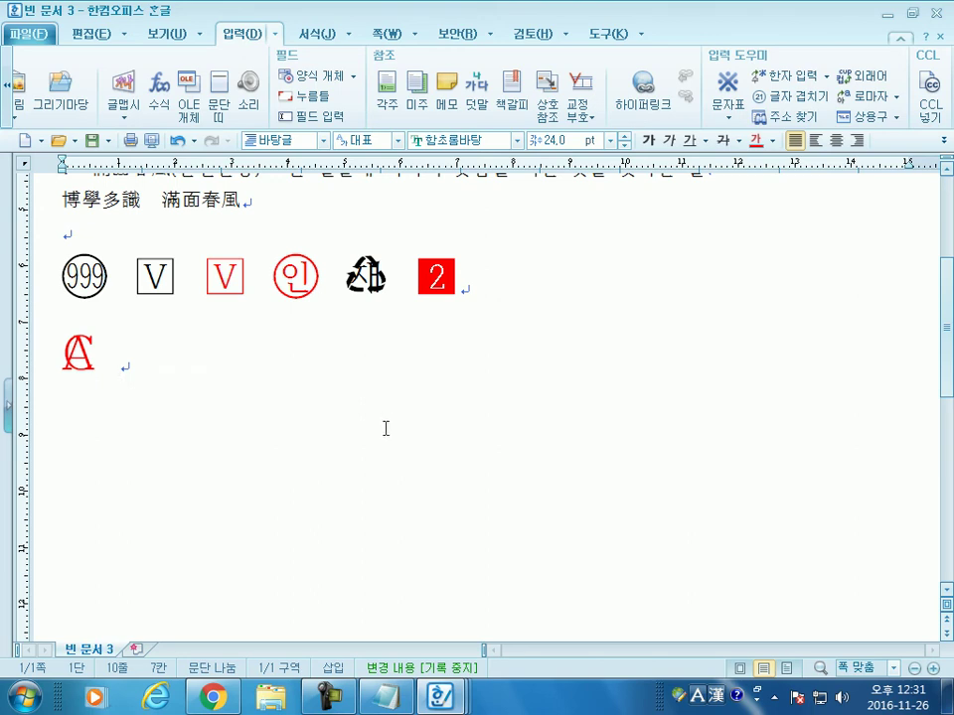
Step: Type plain AC after the overlapped character, then start a new line below it
{"action": "type", "text": "AC"}
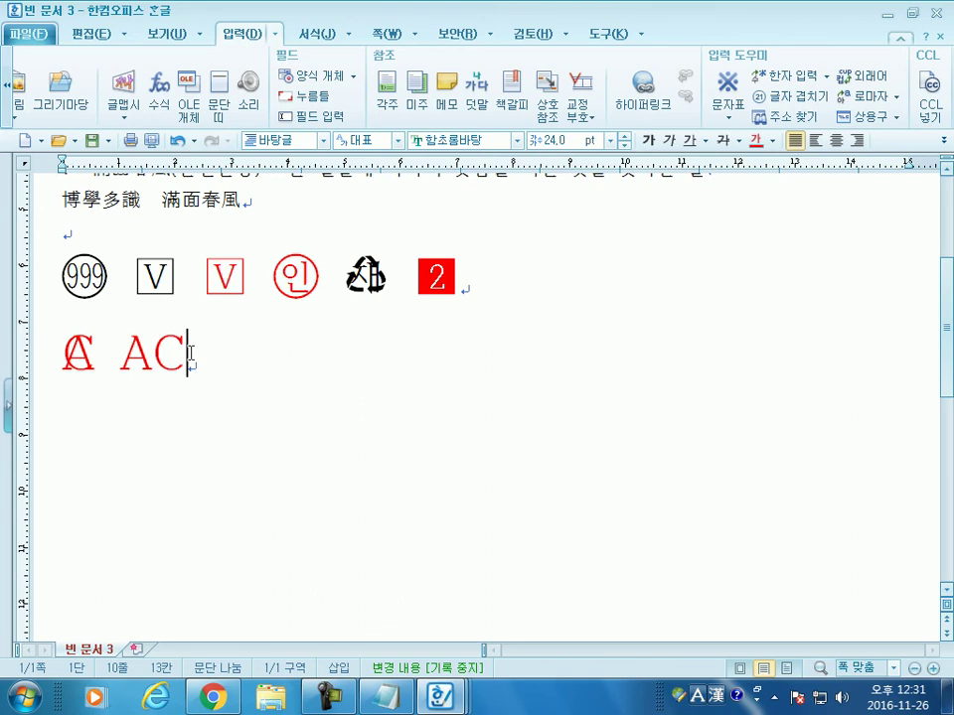
{"action": "scroll", "coordinate": [253, 375], "scroll_direction": "down", "scroll_amount": 3}
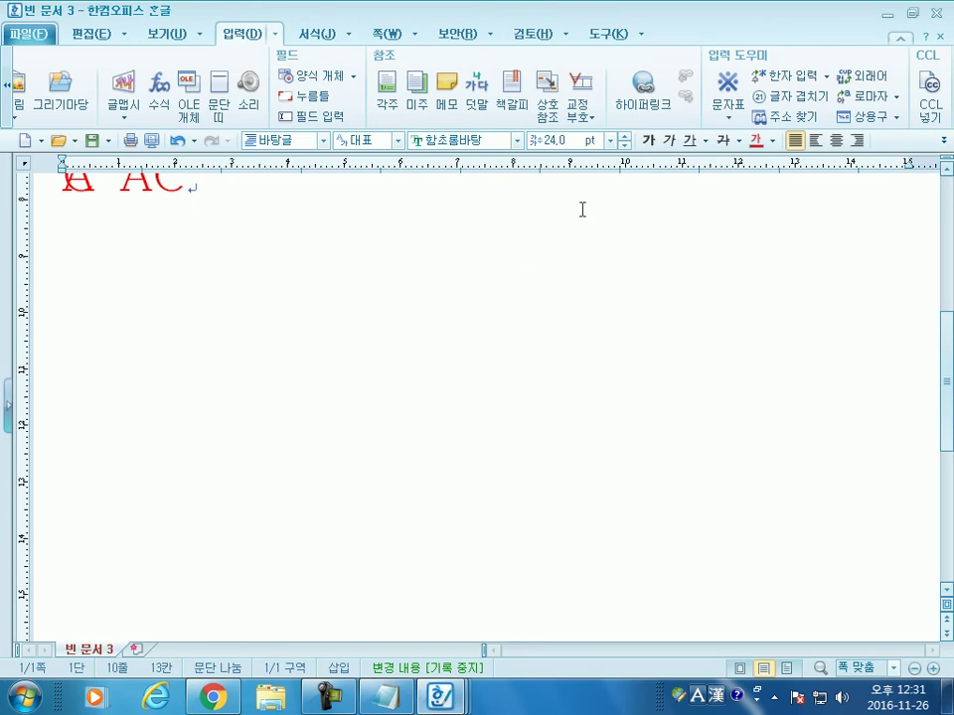
{"action": "left_click", "coordinate": [792, 98]}
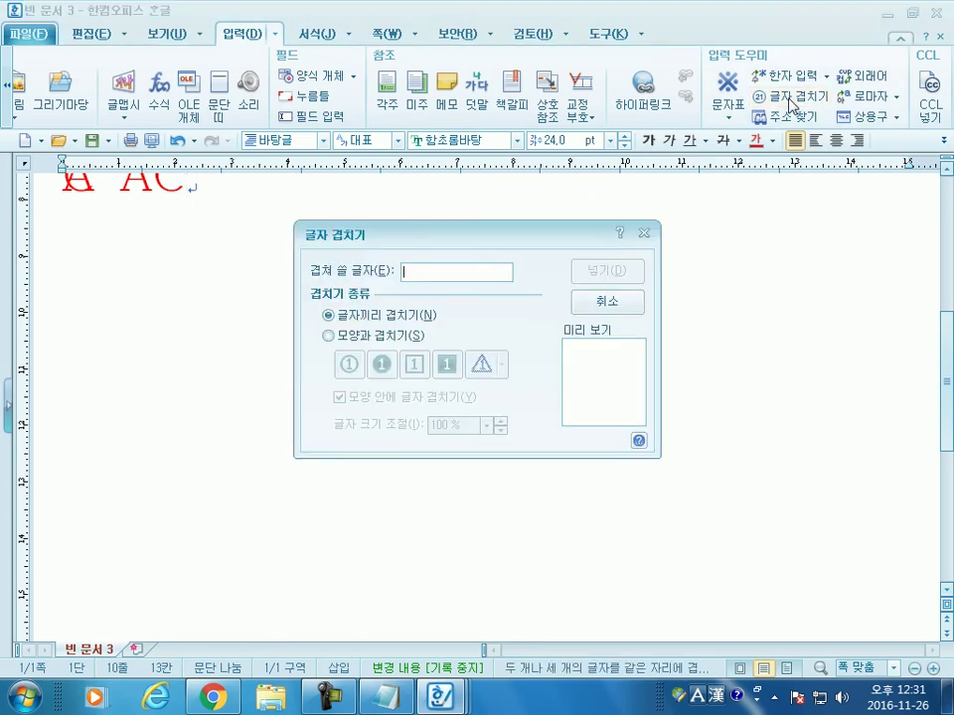
{"action": "left_click", "coordinate": [608, 302]}
{"action": "scroll", "coordinate": [641, 331], "scroll_direction": "up", "scroll_amount": 3}
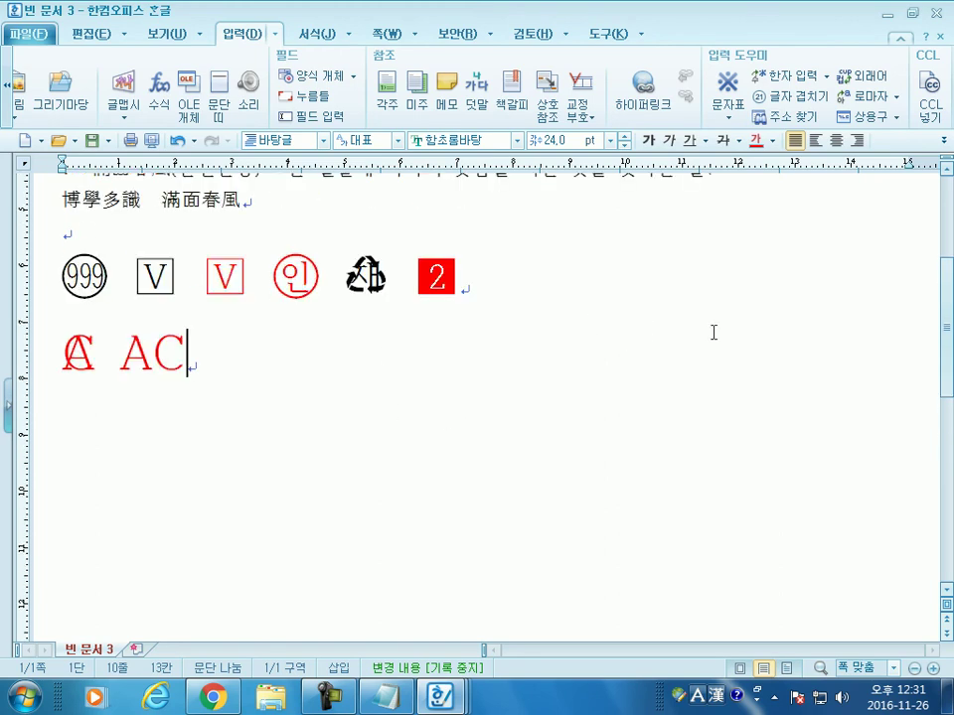
{"action": "key", "text": "Return"}
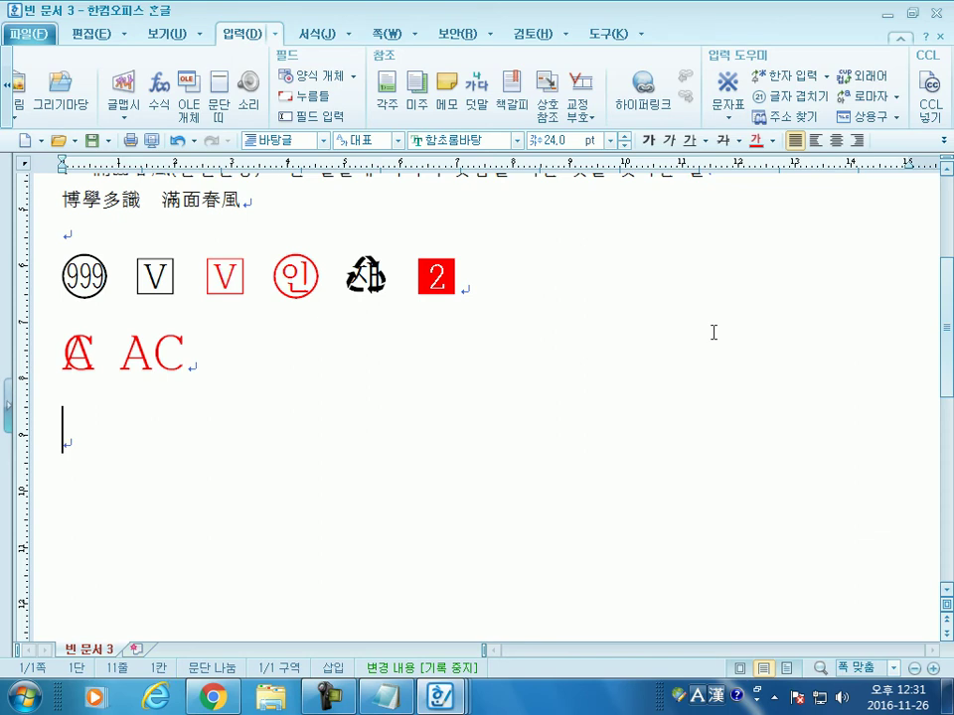
Step: Insert a red 홍 enclosed in a circle using 모양과 겹치기
{"action": "left_click", "coordinate": [802, 98]}
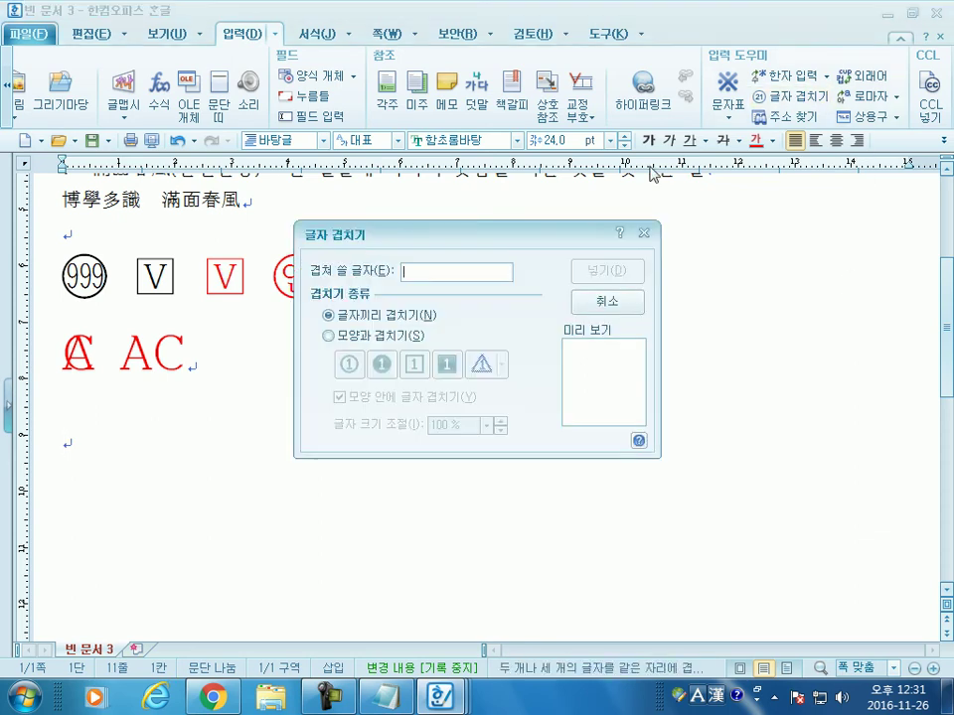
{"action": "type", "text": "홍"}
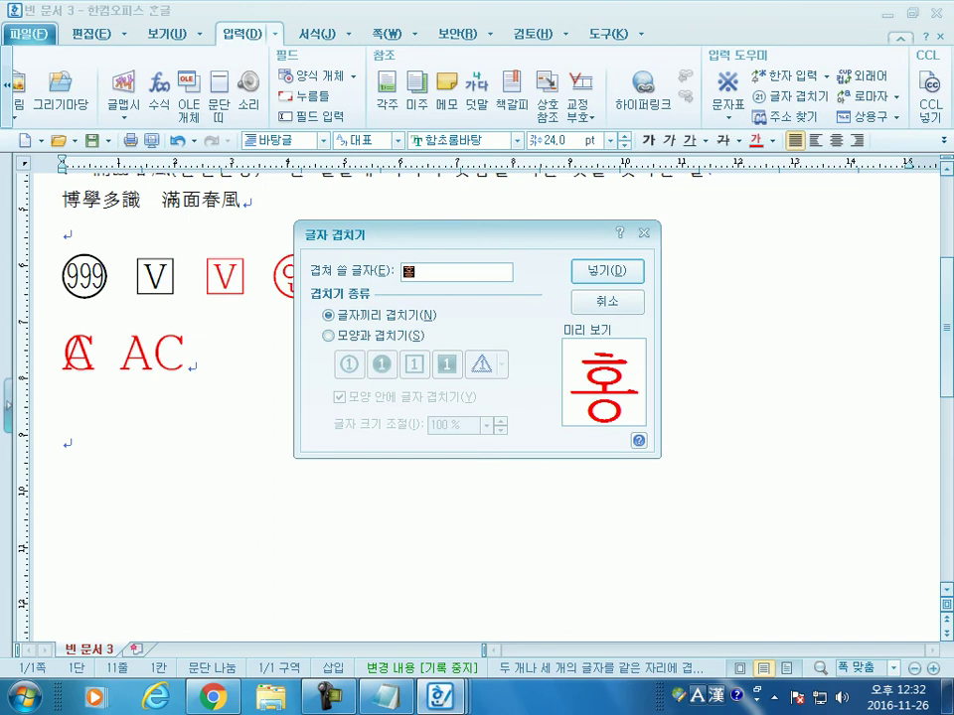
{"action": "type", "text": "길동"}
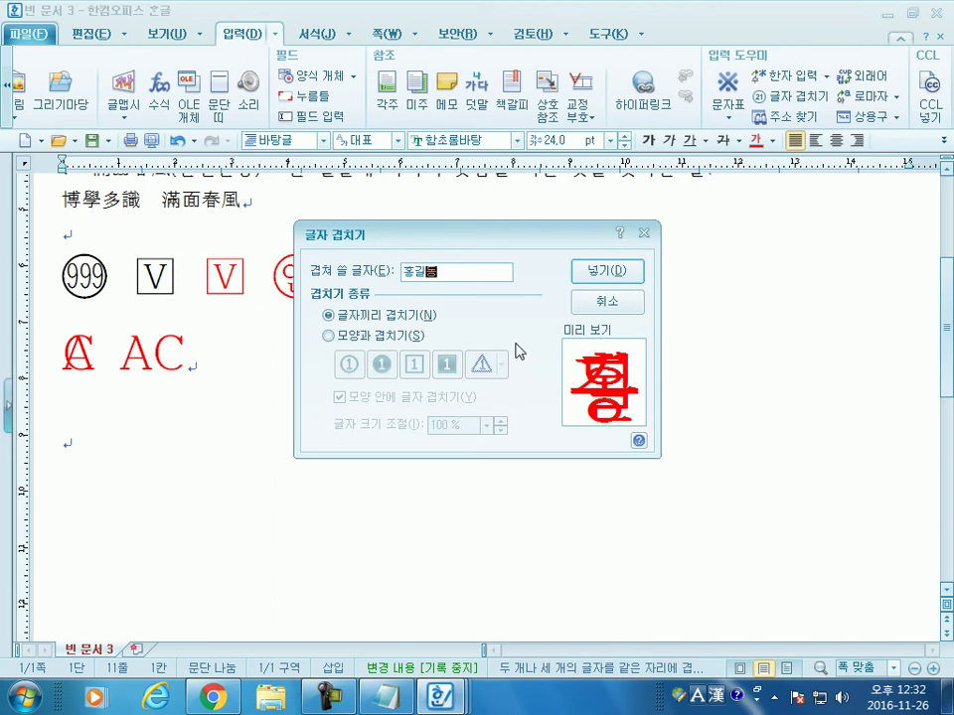
{"action": "key", "text": "BackSpace"}
{"action": "key", "text": "BackSpace"}
{"action": "key", "text": "BackSpace"}
{"action": "key", "text": "BackSpace"}
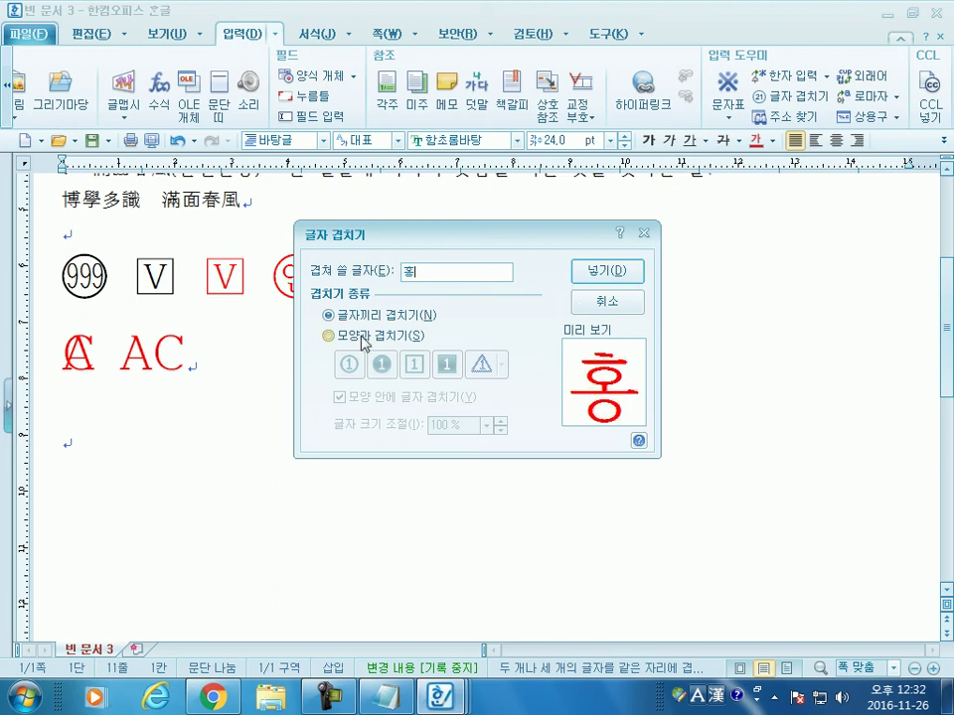
{"action": "left_click", "coordinate": [366, 336]}
{"action": "left_click", "coordinate": [349, 363]}
{"action": "left_click", "coordinate": [607, 271]}
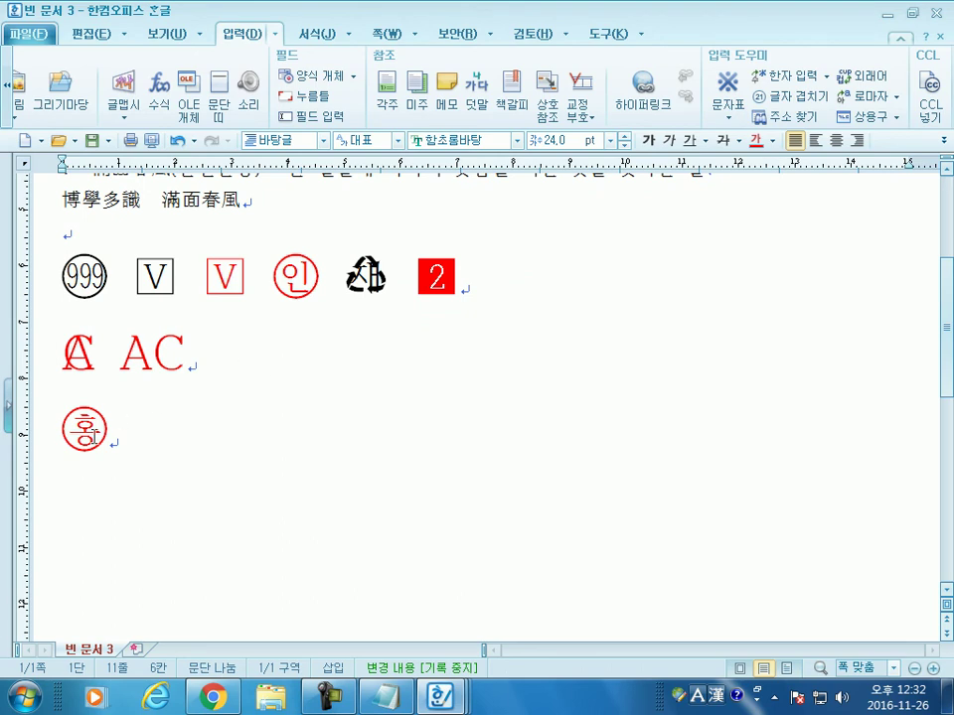
Step: Copy the circled 홍 and paste it repeatedly to make a row of eleven stamps
{"action": "left_click_drag", "start_coordinate": [88, 432], "coordinate": [62, 445]}
{"action": "key", "text": "ctrl+c"}
{"action": "key", "text": "ctrl+v"}
{"action": "key", "text": "ctrl+v"}
{"action": "key", "text": "ctrl+v"}
{"action": "key", "text": "ctrl+v"}
{"action": "key", "text": "ctrl+v"}
{"action": "key", "text": "ctrl+v"}
{"action": "key", "text": "ctrl+v"}
{"action": "key", "text": "ctrl+v"}
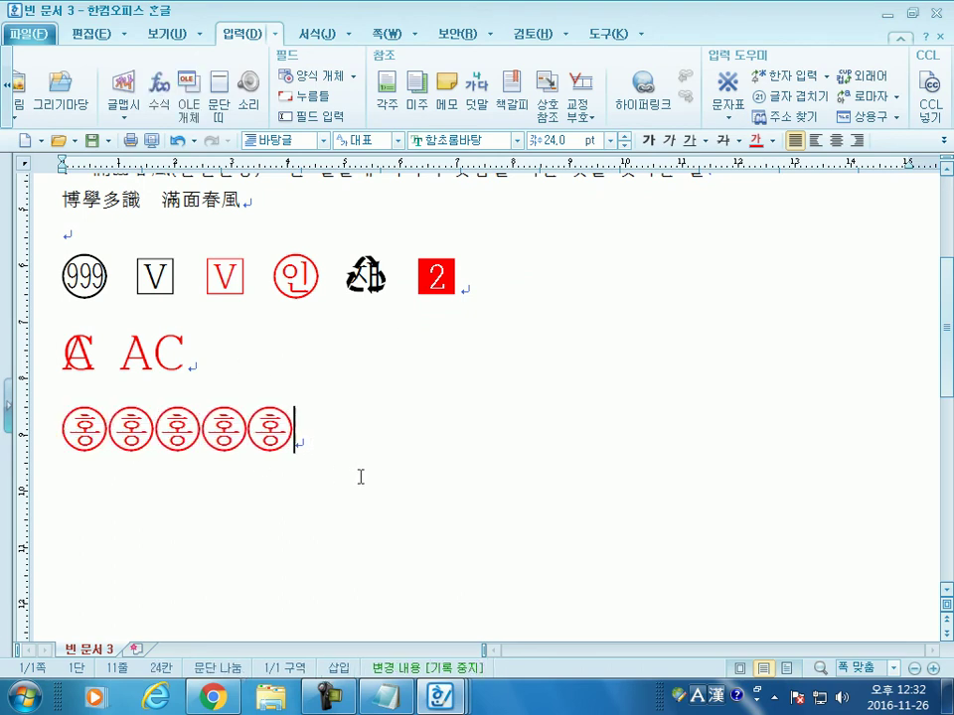
{"action": "key", "text": "ctrl+v"}
{"action": "key", "text": "ctrl+v"}
{"action": "key", "text": "ctrl+v"}
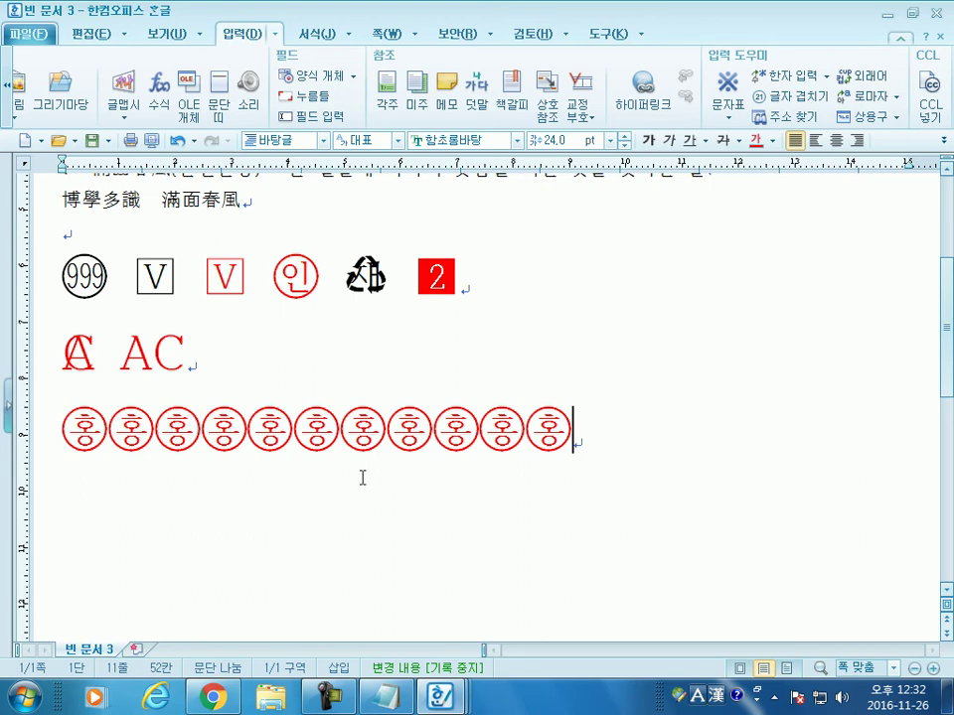
{"action": "scroll", "coordinate": [409, 467], "scroll_direction": "down", "scroll_amount": 3}
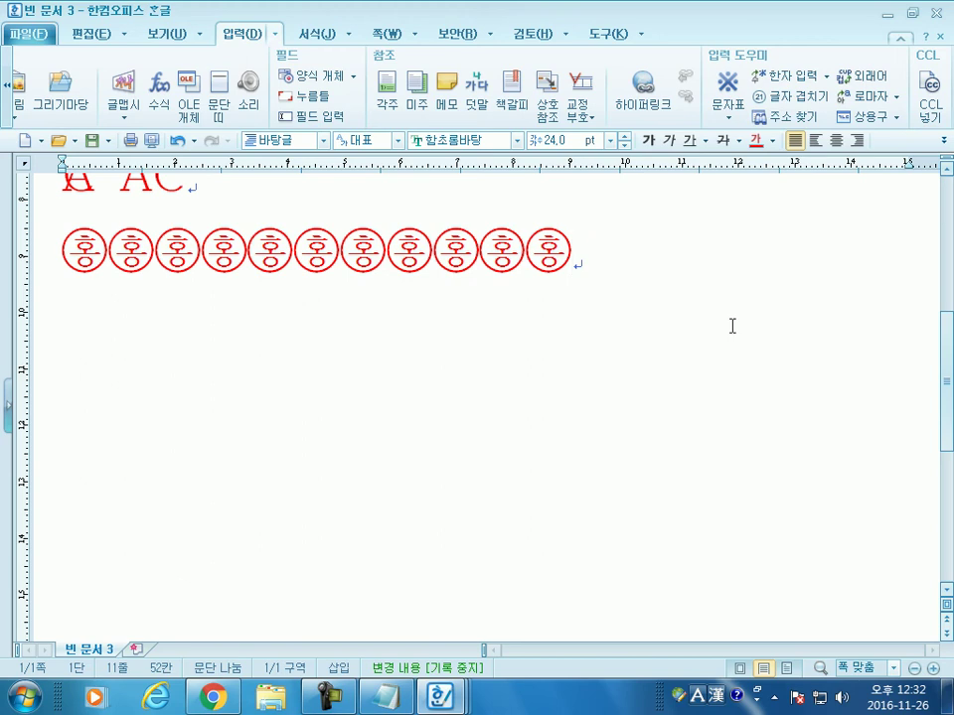
Step: Type ABCDEF after AC on the overlapped-character line
{"action": "scroll", "coordinate": [341, 313], "scroll_direction": "up", "scroll_amount": 2}
{"action": "left_click", "coordinate": [74, 270]}
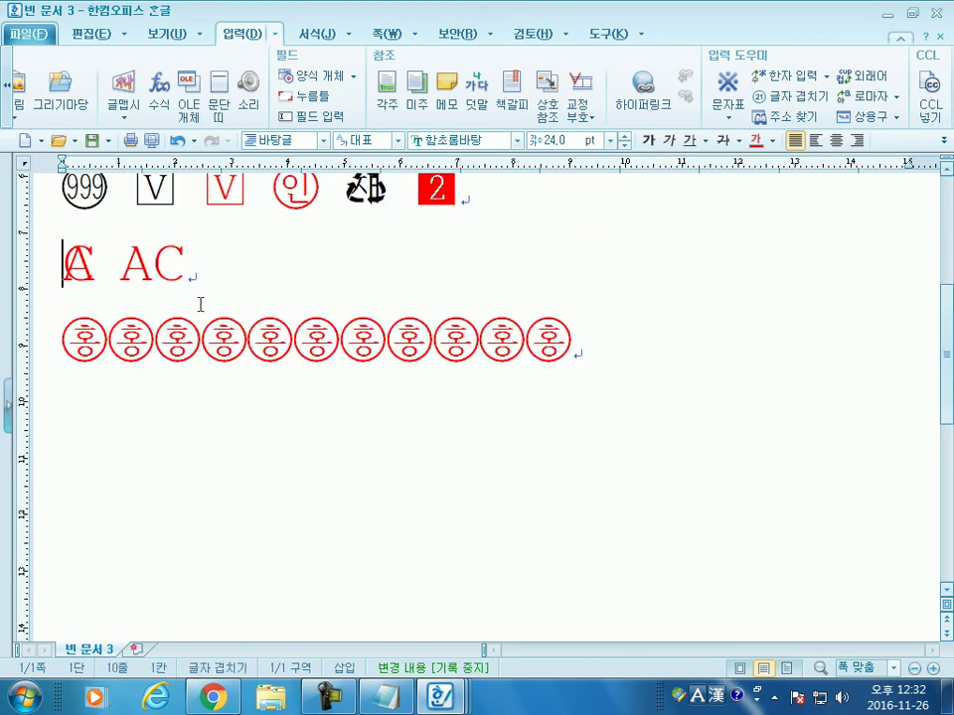
{"action": "scroll", "coordinate": [198, 300], "scroll_direction": "up", "scroll_amount": 2}
{"action": "double_click", "coordinate": [187, 338]}
{"action": "left_click", "coordinate": [215, 352]}
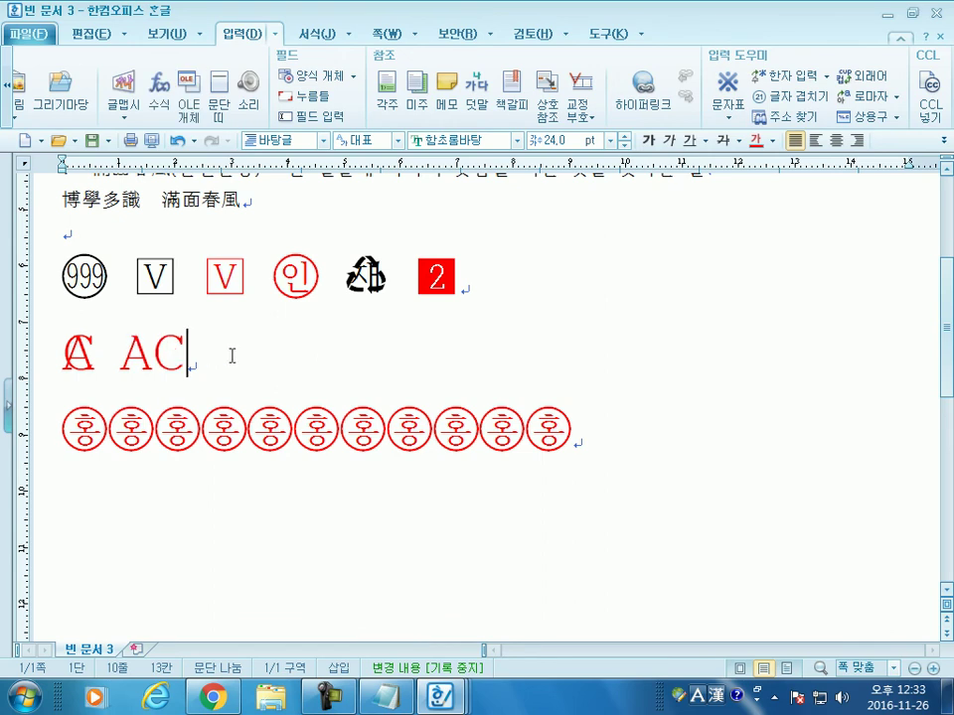
{"action": "type", "text": "ㅁ"}
{"action": "key", "text": "BackSpace"}
{"action": "type", "text": "ABCDEF"}
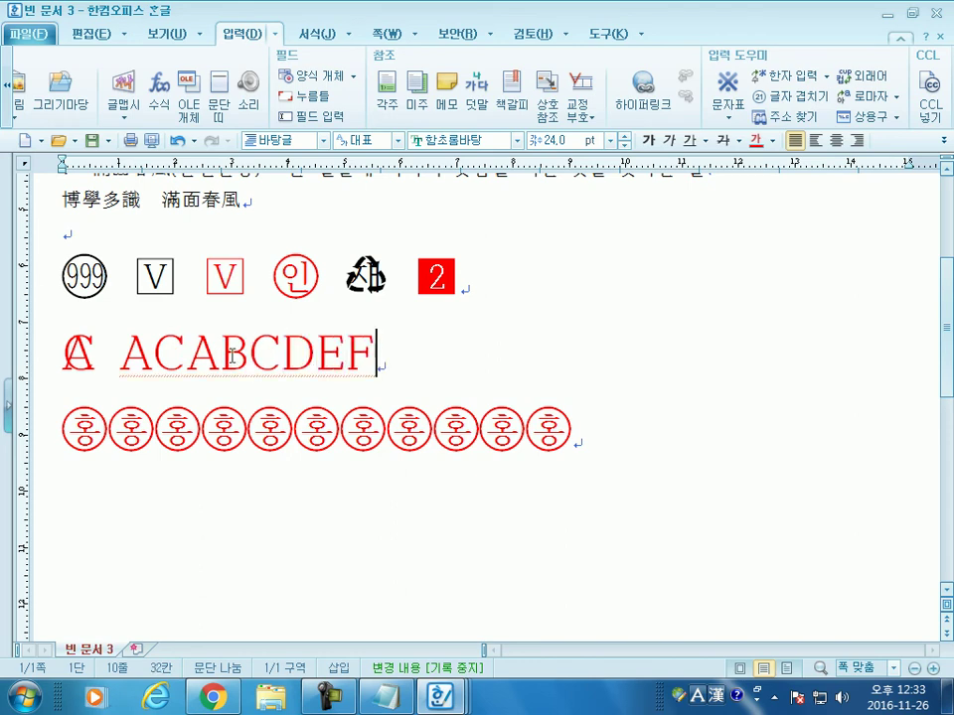
{"action": "left_click", "coordinate": [90, 356]}
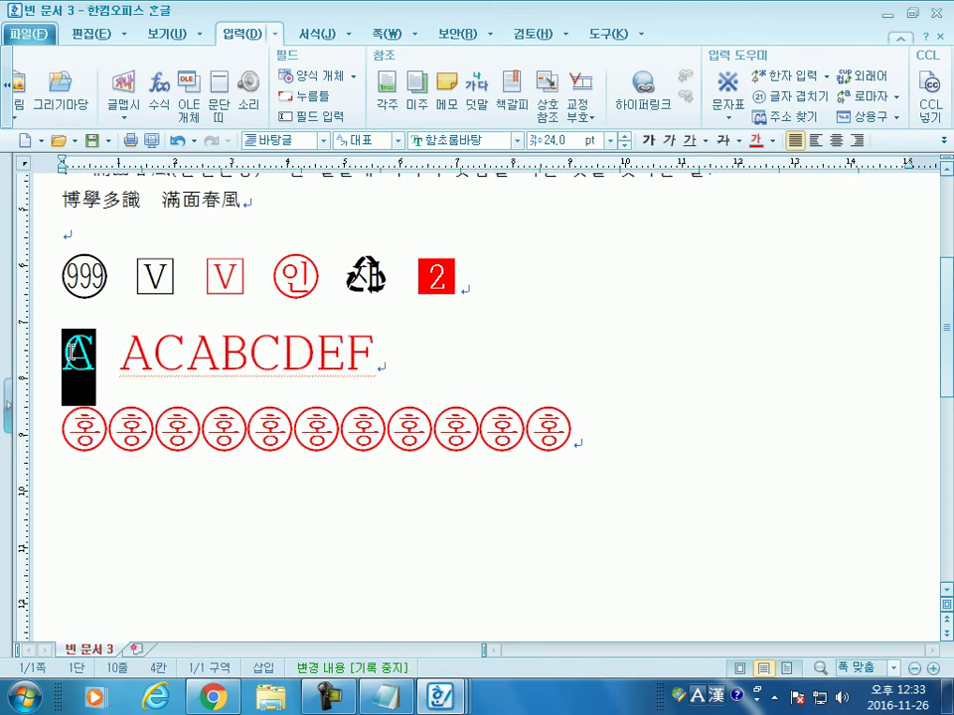
{"action": "left_click_drag", "start_coordinate": [152, 353], "coordinate": [409, 349]}
{"action": "left_click", "coordinate": [410, 349]}
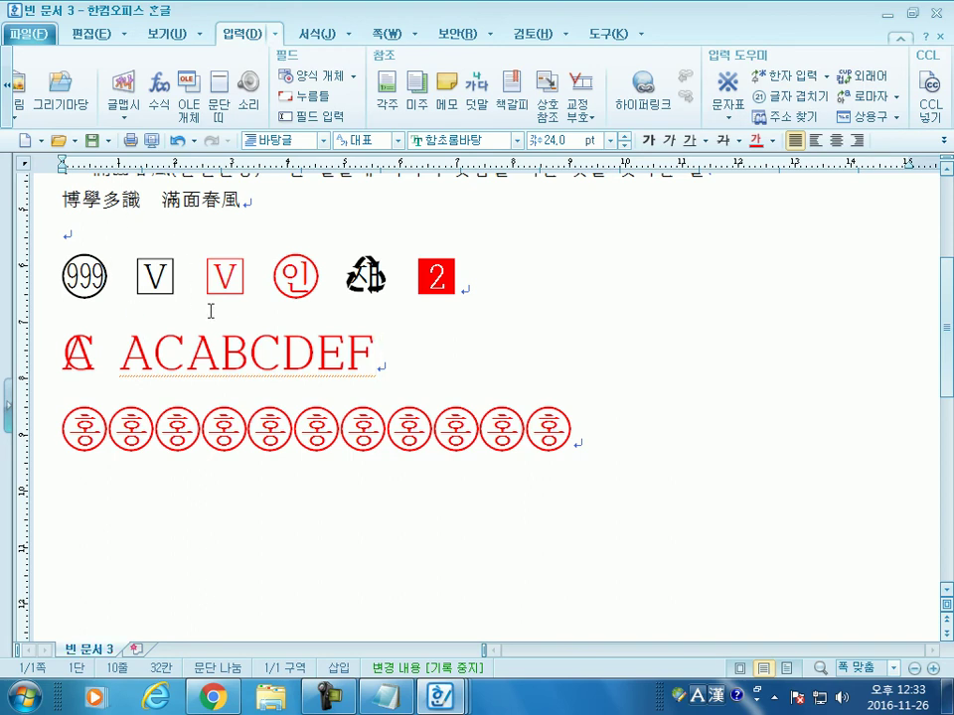
Step: Start a new line below the 홍 stamps and pick a new text colour
{"action": "key", "text": "Up"}
{"action": "key", "text": "Up"}
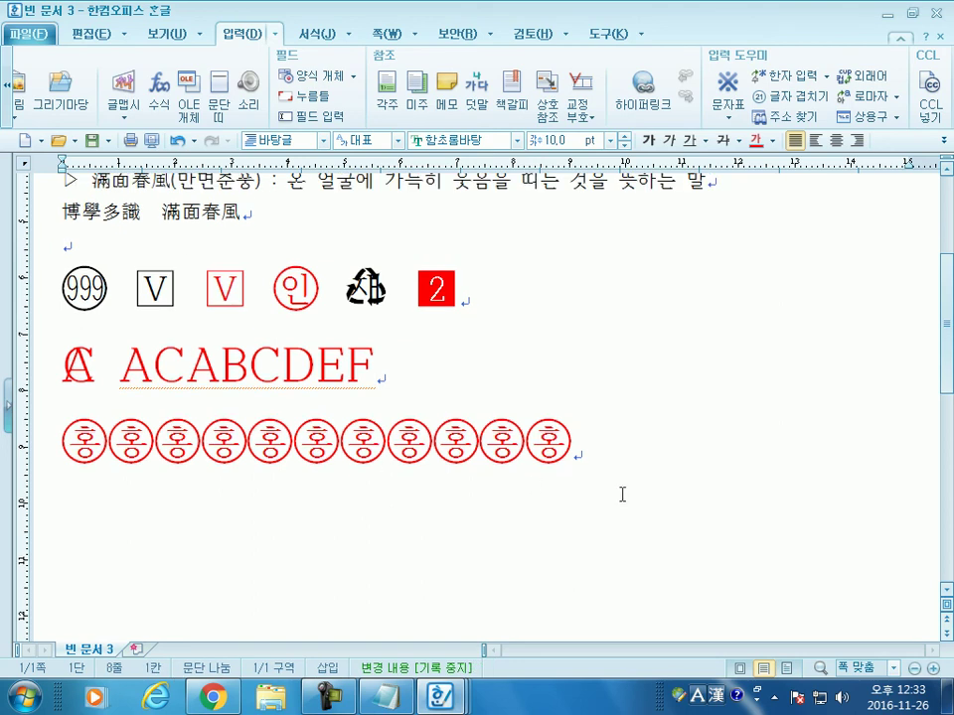
{"action": "left_click", "coordinate": [672, 478]}
{"action": "key", "text": "Return"}
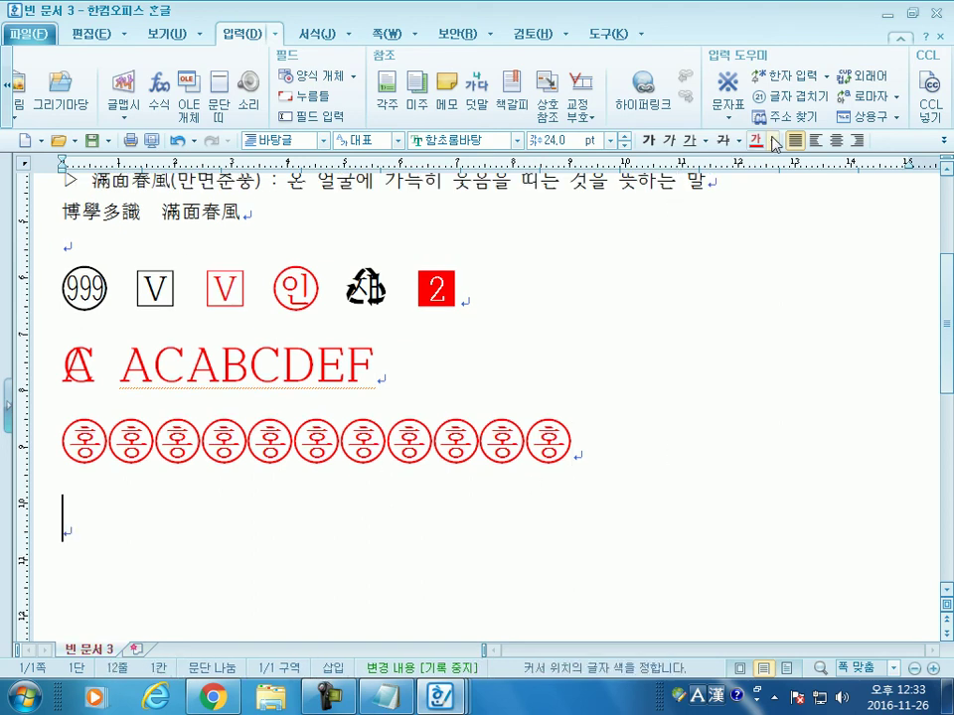
{"action": "left_click", "coordinate": [772, 140]}
{"action": "left_click", "coordinate": [767, 204]}
{"action": "scroll", "coordinate": [263, 503], "scroll_direction": "down", "scroll_amount": 3}
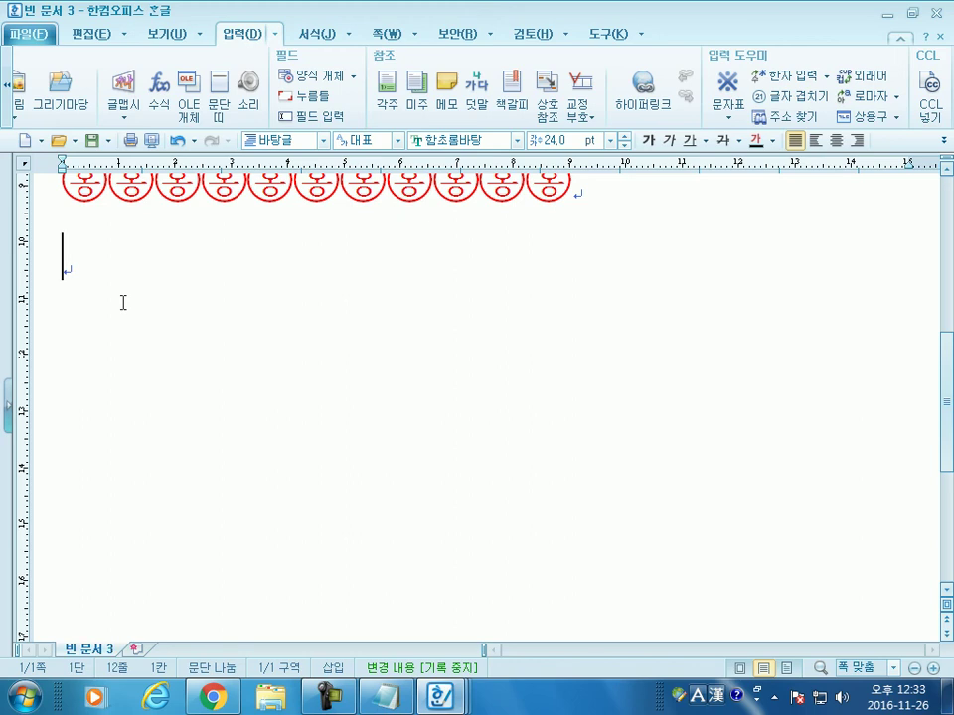
Step: Type 학 and open its hanja conversion with F9, moving the window and toggling the meaning description
{"action": "type", "text": "gkr"}
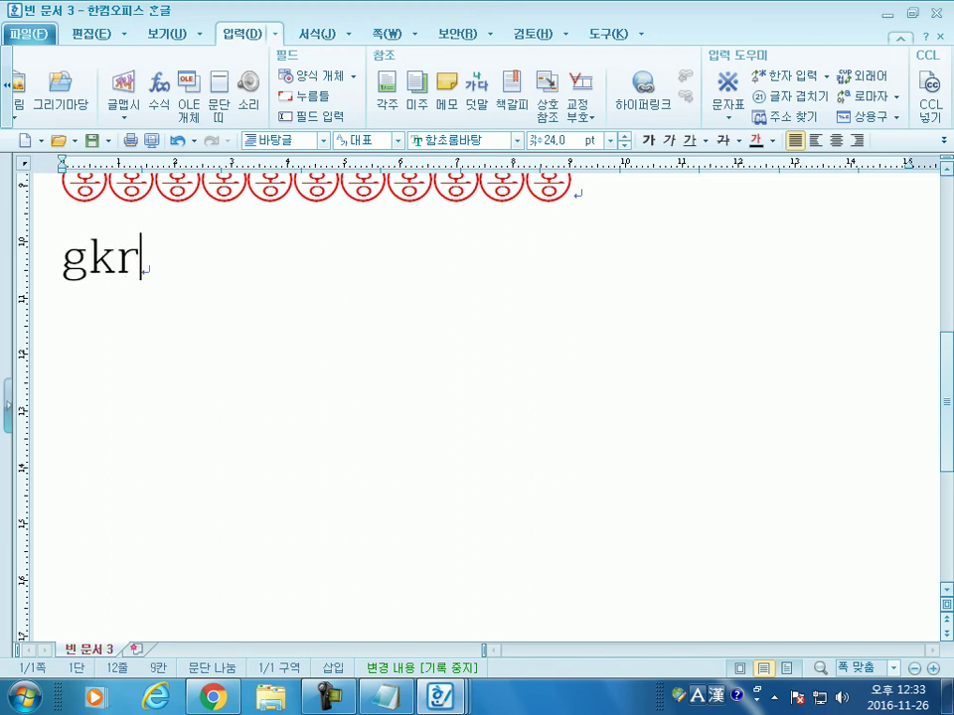
{"action": "key", "text": "BackSpace"}
{"action": "key", "text": "BackSpace"}
{"action": "key", "text": "BackSpace"}
{"action": "type", "text": "학"}
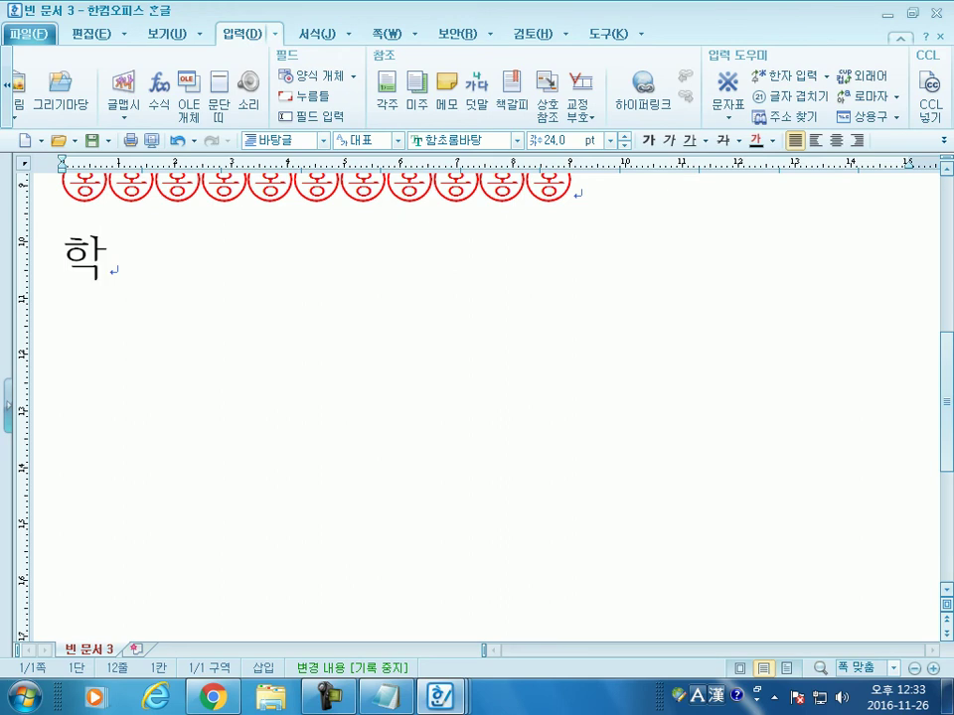
{"action": "key", "text": "F9"}
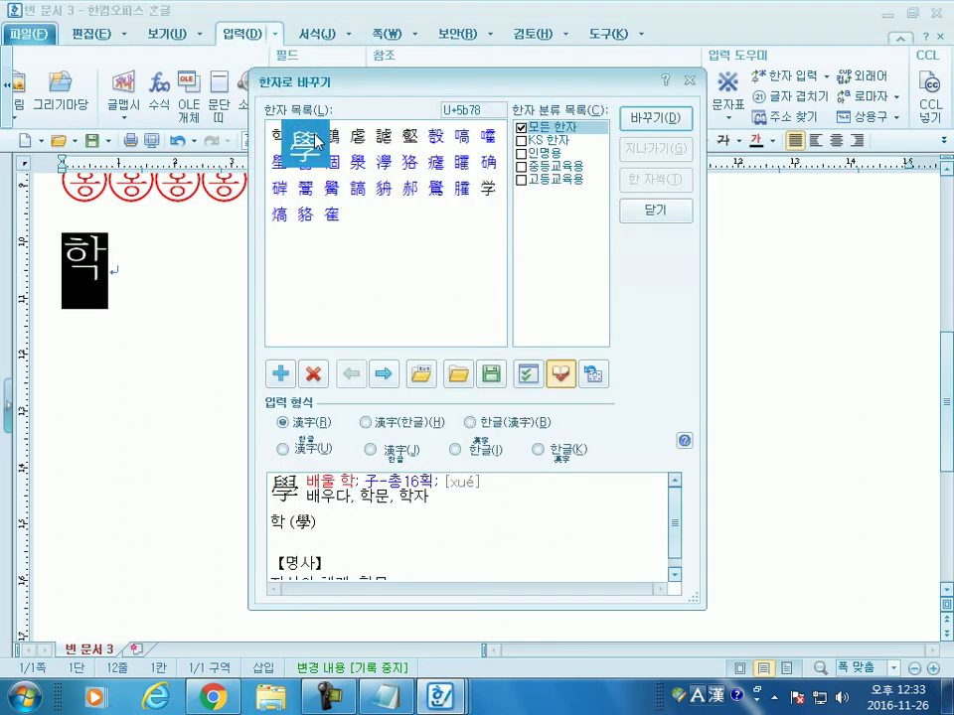
{"action": "left_click", "coordinate": [563, 383]}
{"action": "left_click", "coordinate": [564, 386]}
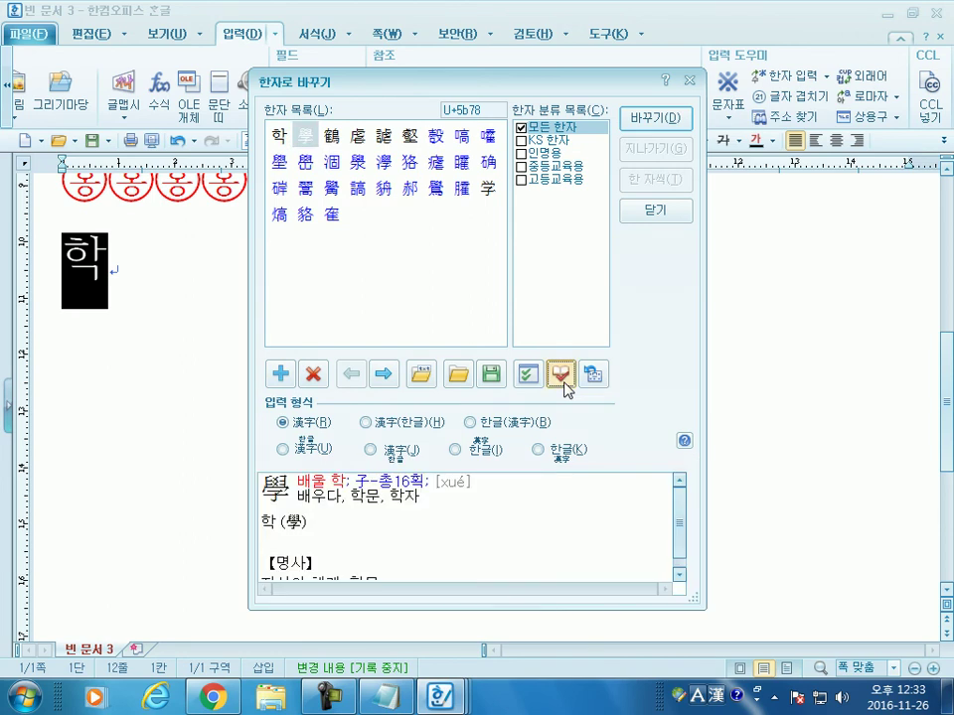
{"action": "left_click_drag", "start_coordinate": [476, 89], "coordinate": [494, 30]}
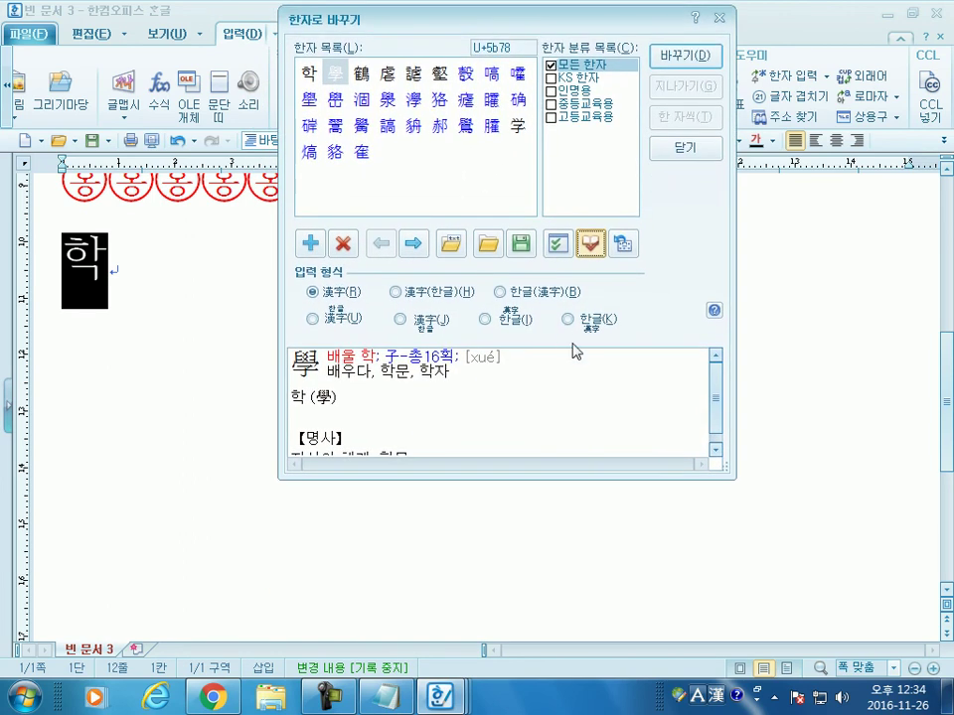
{"action": "left_click", "coordinate": [591, 249]}
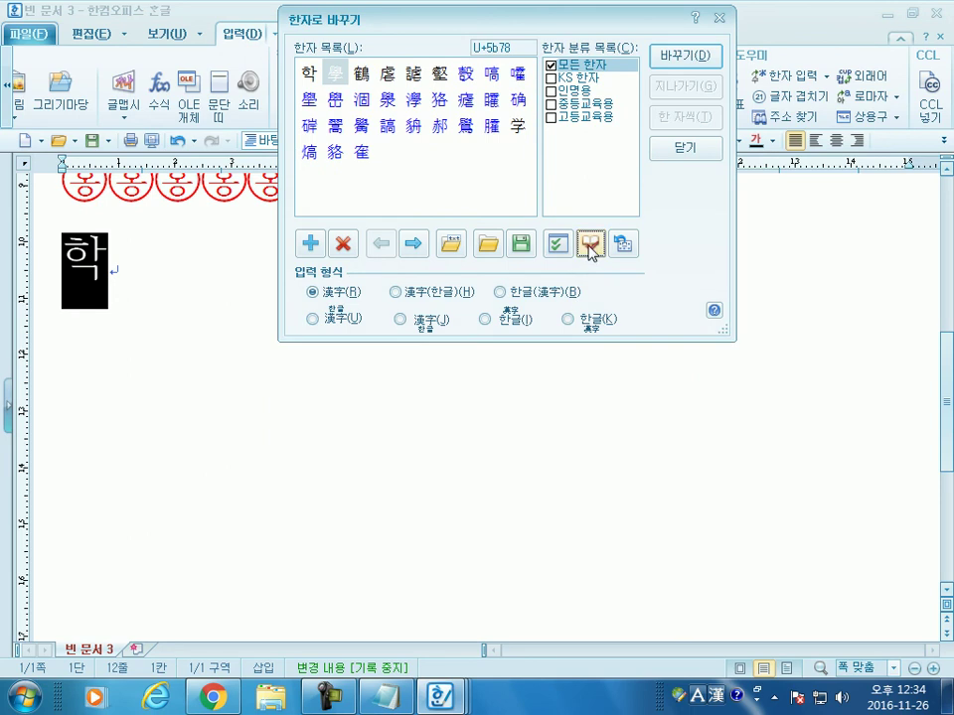
{"action": "left_click", "coordinate": [591, 248]}
{"action": "left_click", "coordinate": [590, 248]}
{"action": "left_click", "coordinate": [590, 249]}
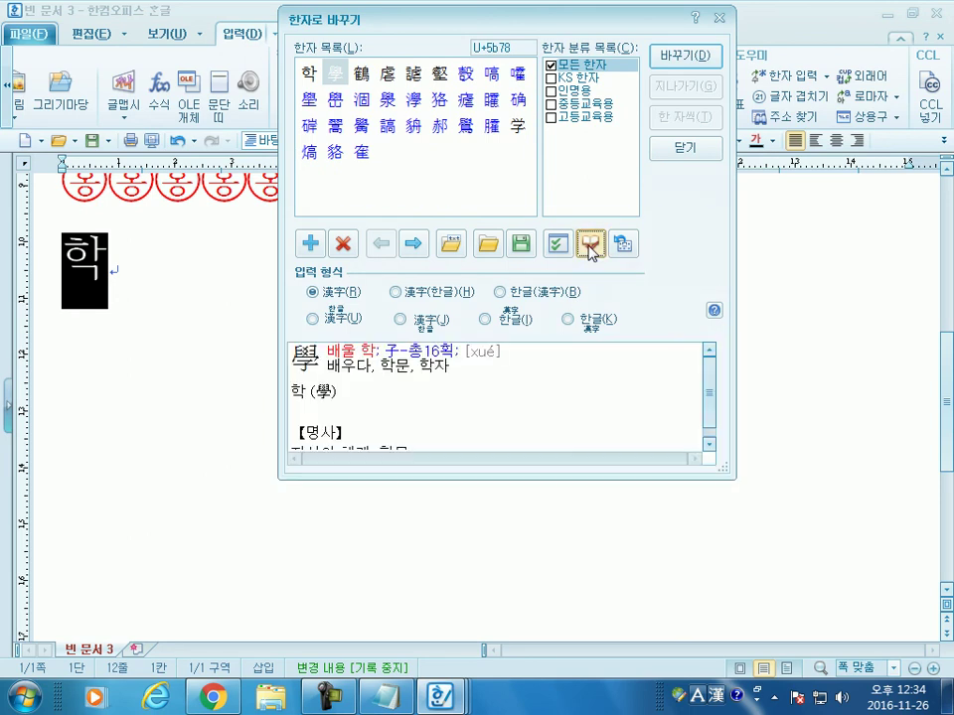
{"action": "left_click", "coordinate": [590, 248]}
{"action": "left_click", "coordinate": [590, 248]}
Step: Preview the candidates 鶴, 虐, 謔 and 壑, then select 學
{"action": "left_click", "coordinate": [337, 75]}
{"action": "left_click", "coordinate": [362, 75]}
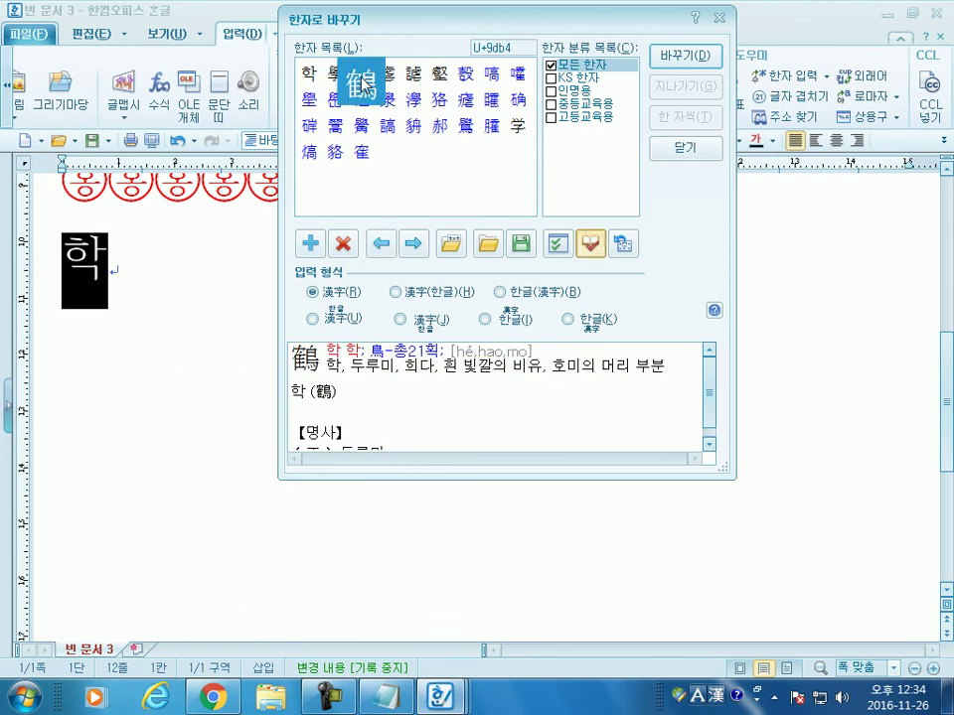
{"action": "left_click", "coordinate": [387, 81]}
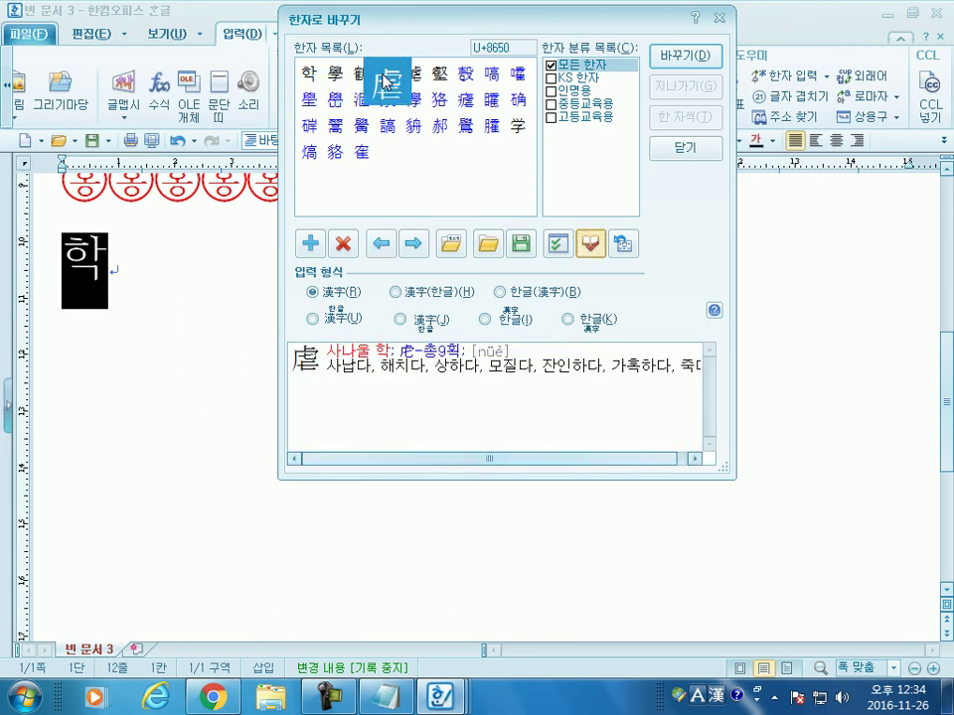
{"action": "left_click", "coordinate": [427, 79]}
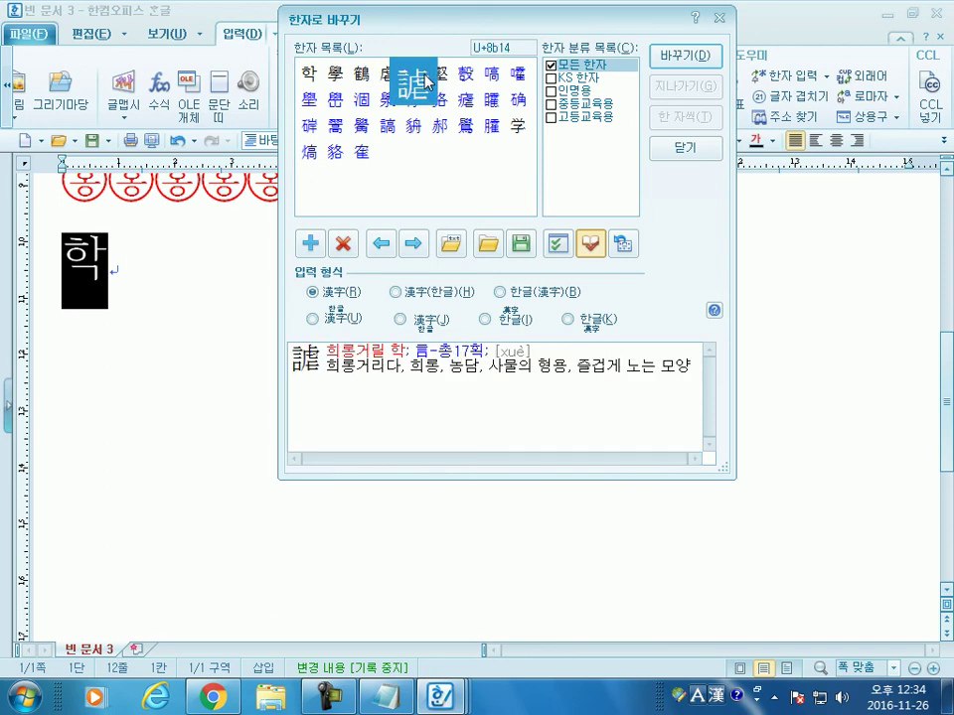
{"action": "left_click", "coordinate": [443, 83]}
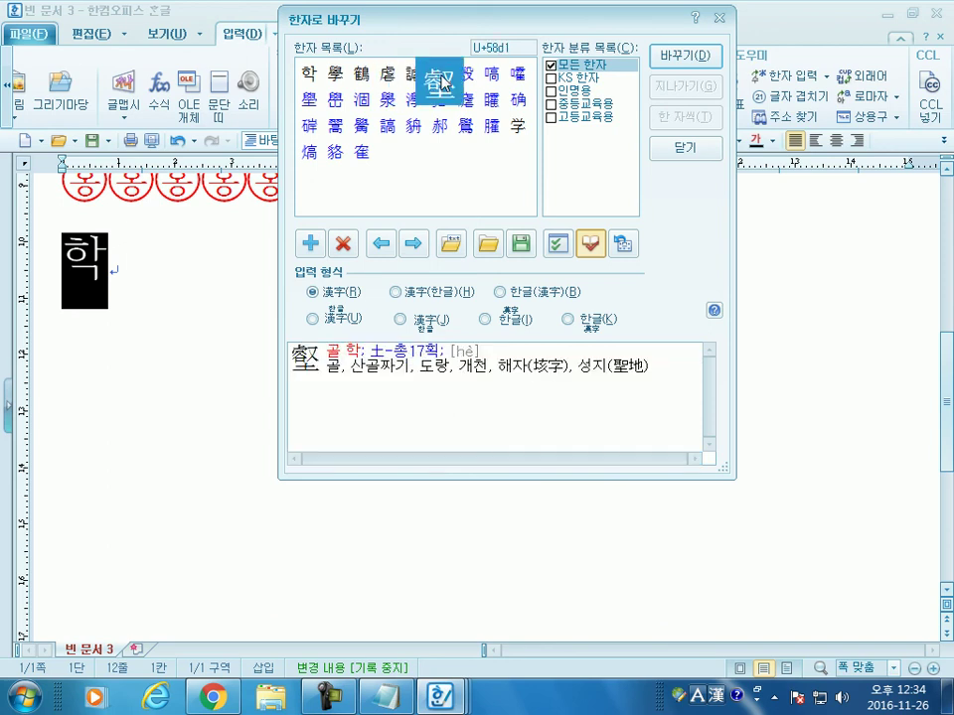
{"action": "left_click", "coordinate": [336, 82]}
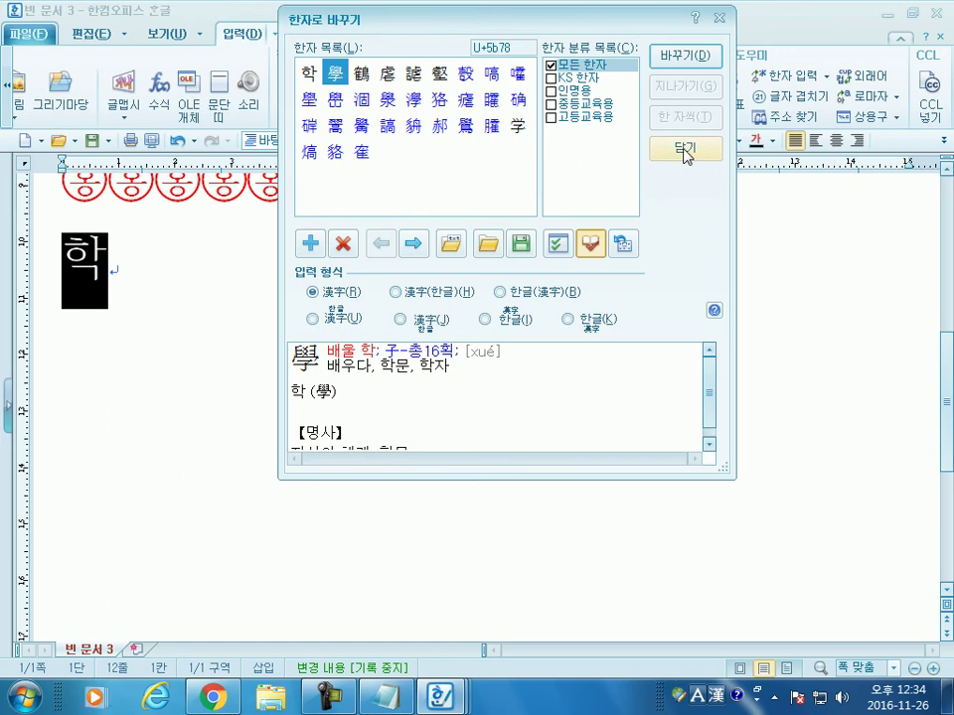
Step: Convert 학 to 學, then type 형제 and convert it to 兄弟
{"action": "left_click", "coordinate": [681, 57]}
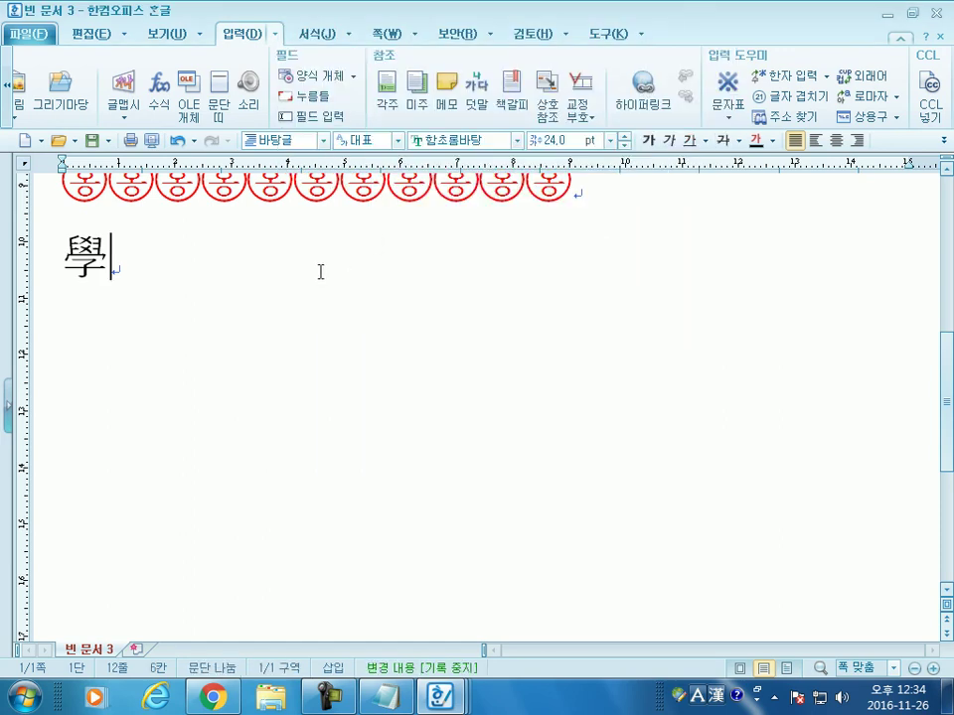
{"action": "type", "text": "형제"}
{"action": "left_click_drag", "start_coordinate": [228, 261], "coordinate": [137, 258]}
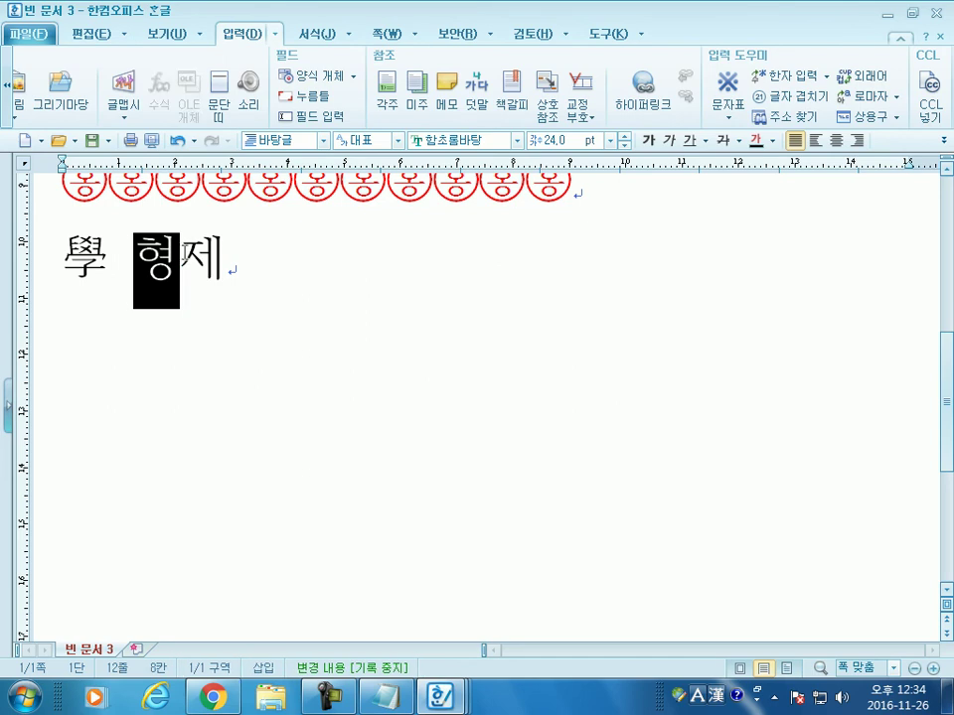
{"action": "left_click", "coordinate": [248, 256]}
{"action": "key", "text": "F9"}
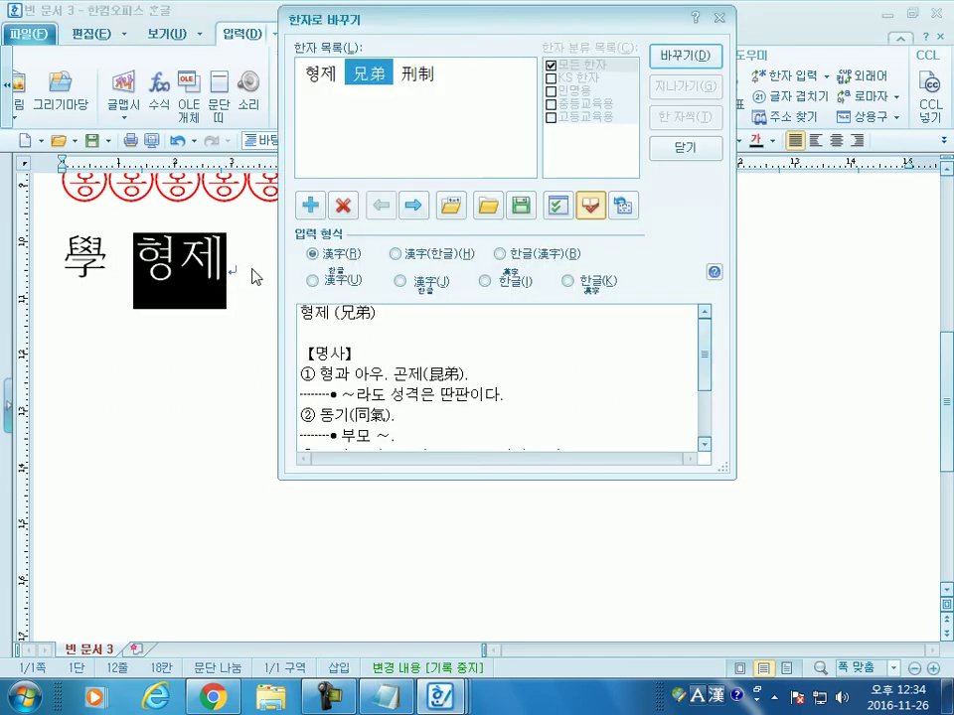
{"action": "left_click", "coordinate": [303, 373]}
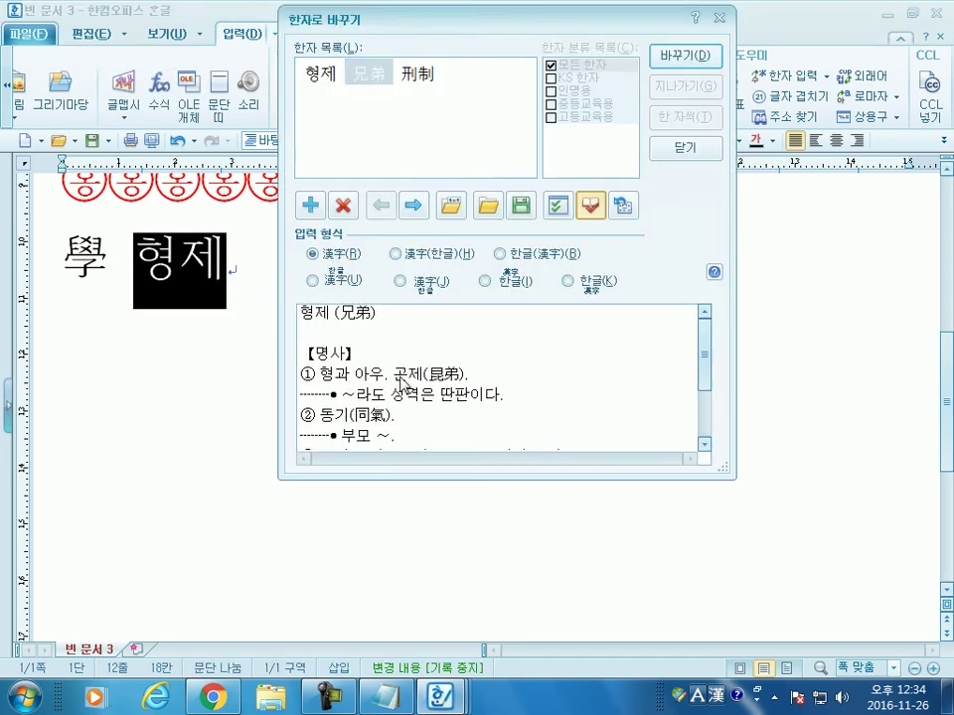
{"action": "left_click_drag", "start_coordinate": [703, 362], "coordinate": [701, 415]}
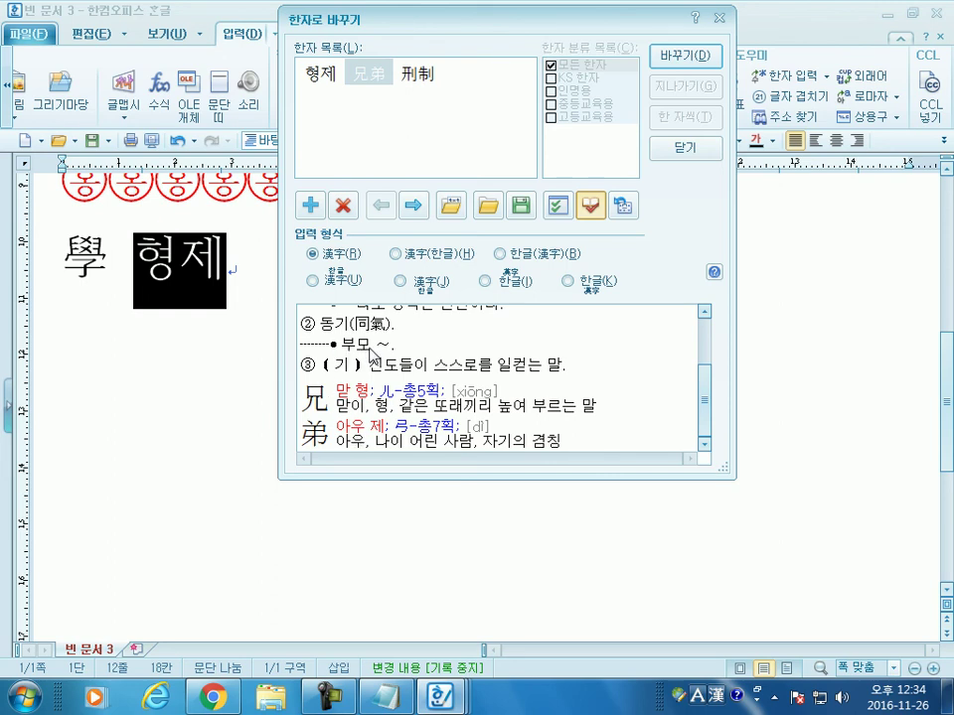
{"action": "left_click", "coordinate": [667, 57]}
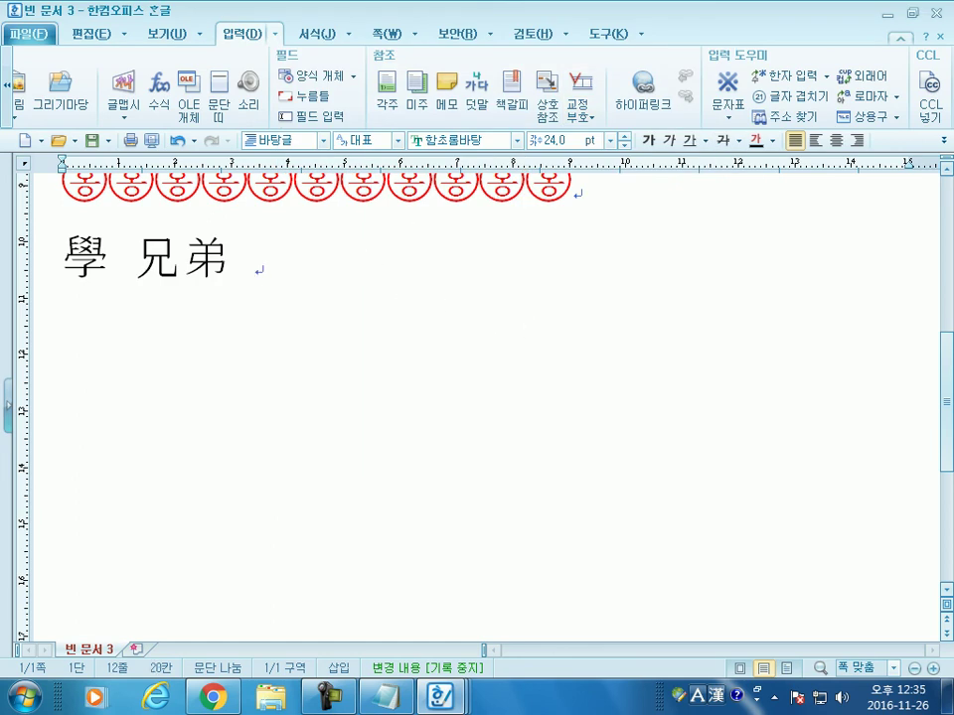
Step: Open a new browser tab, then set 글자 겹치기 to enclose characters in an outlined circle
{"action": "left_click", "coordinate": [212, 699]}
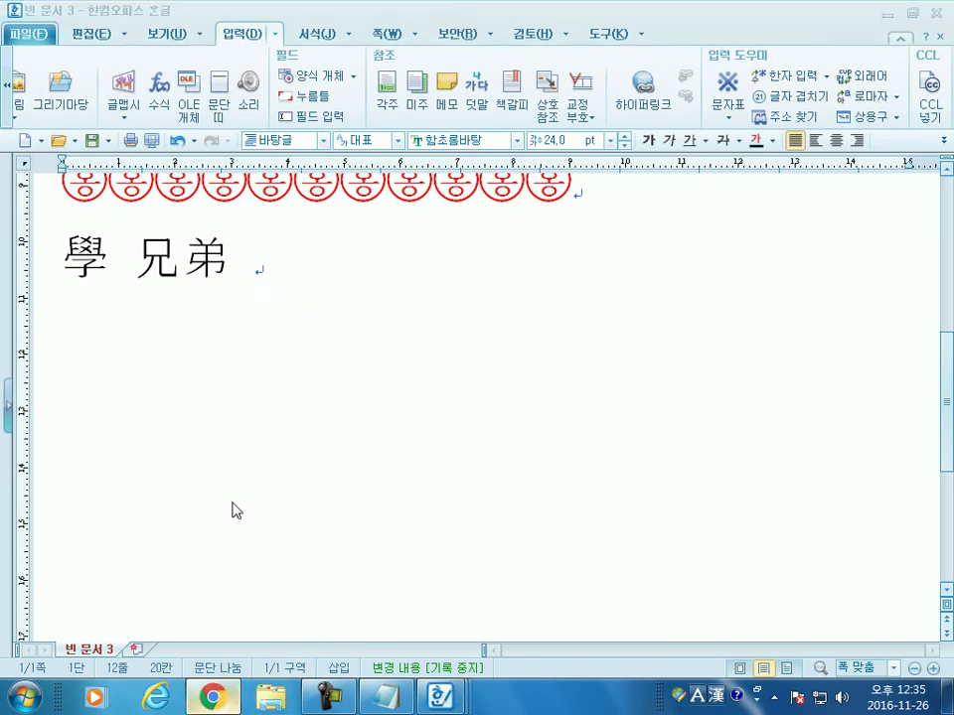
{"action": "key", "text": "ctrl+t"}
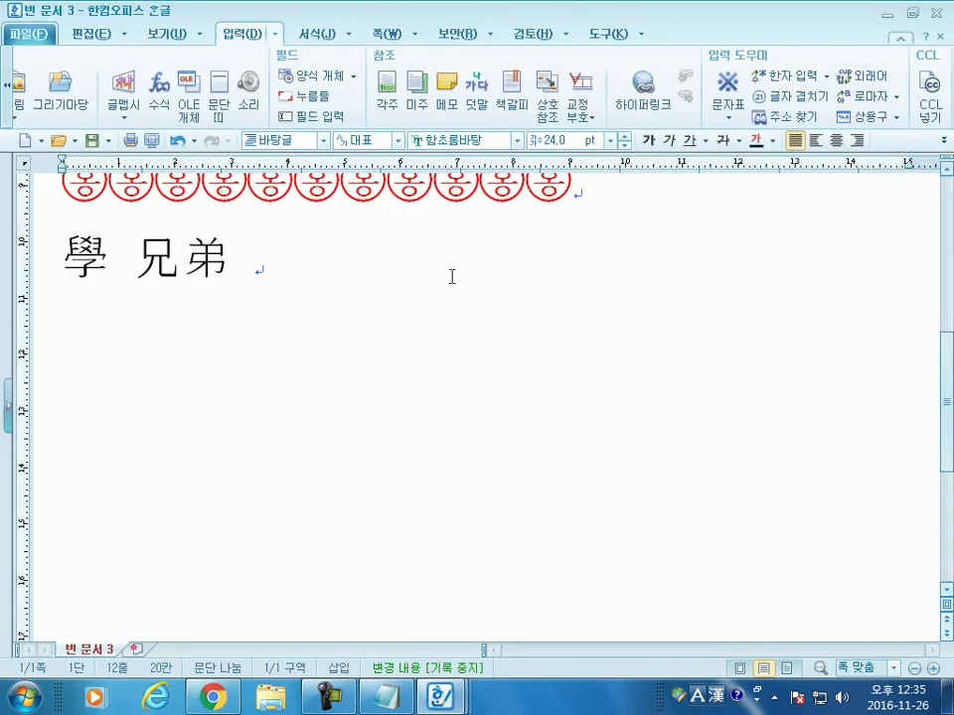
{"action": "left_click", "coordinate": [791, 98]}
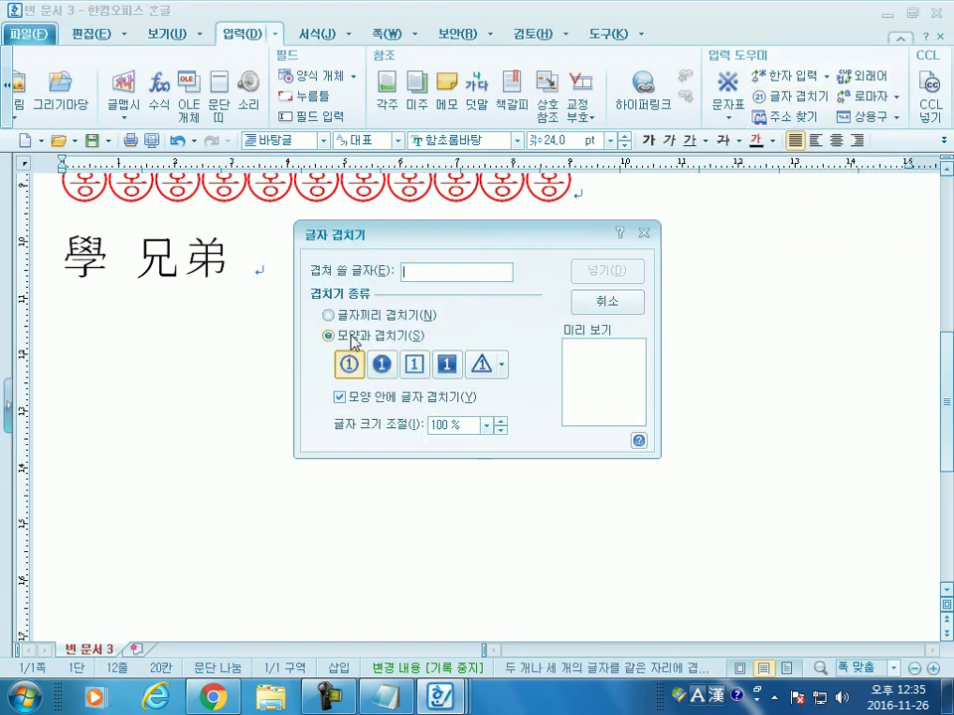
{"action": "left_click", "coordinate": [350, 316]}
{"action": "left_click", "coordinate": [342, 335]}
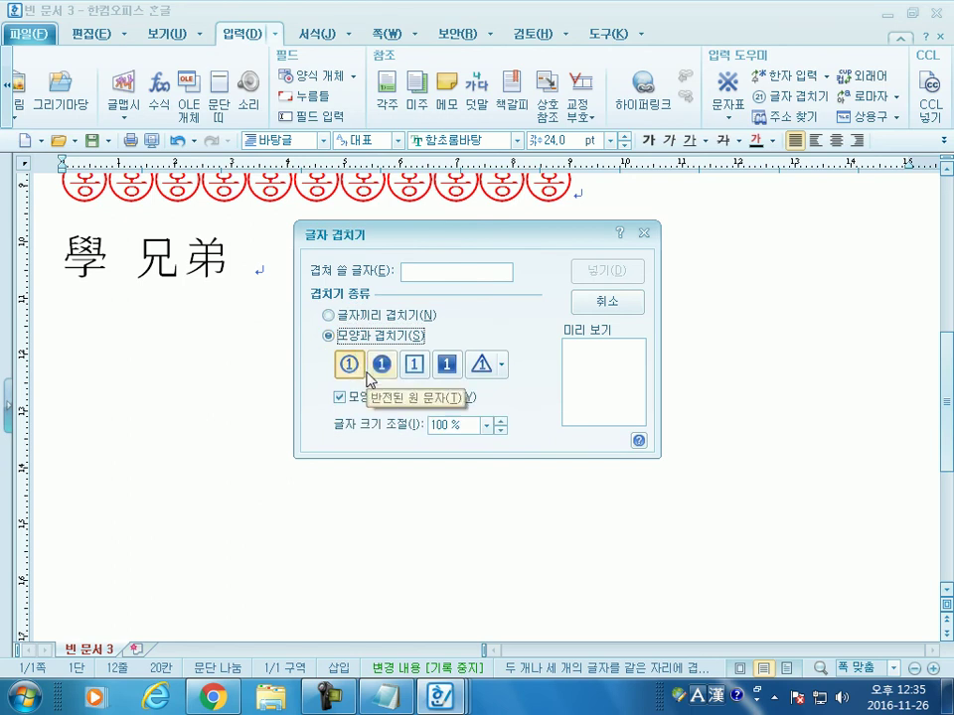
{"action": "left_click", "coordinate": [347, 363]}
Step: Replace the test text 주 with 999 and insert the circled ⑨ after 兄弟
{"action": "left_click", "coordinate": [424, 270]}
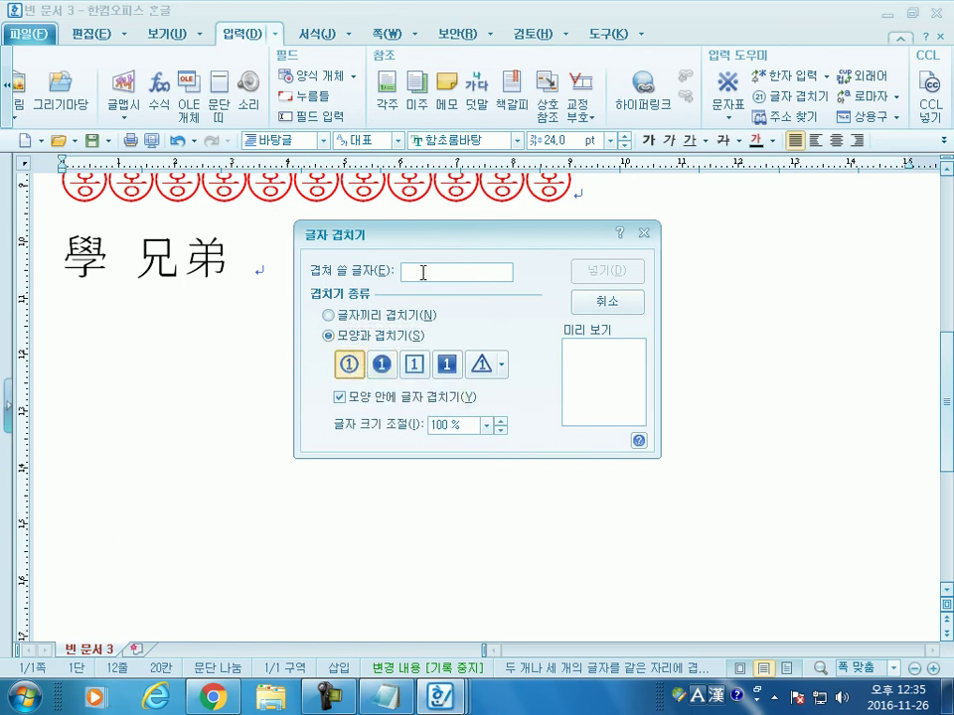
{"action": "type", "text": "주"}
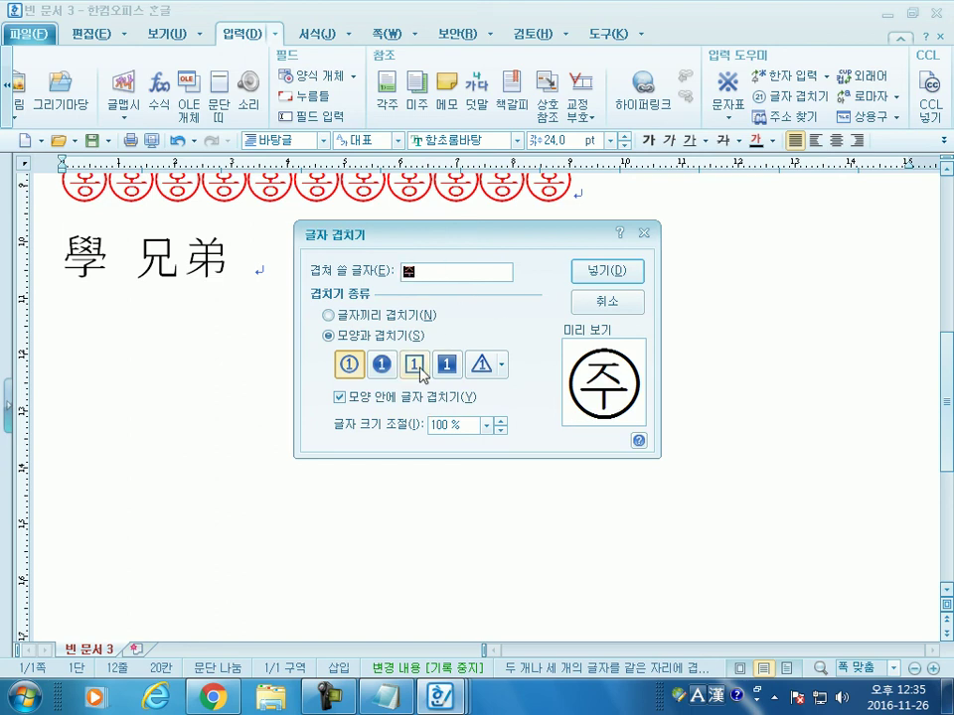
{"action": "left_click", "coordinate": [386, 366]}
{"action": "left_click", "coordinate": [360, 370]}
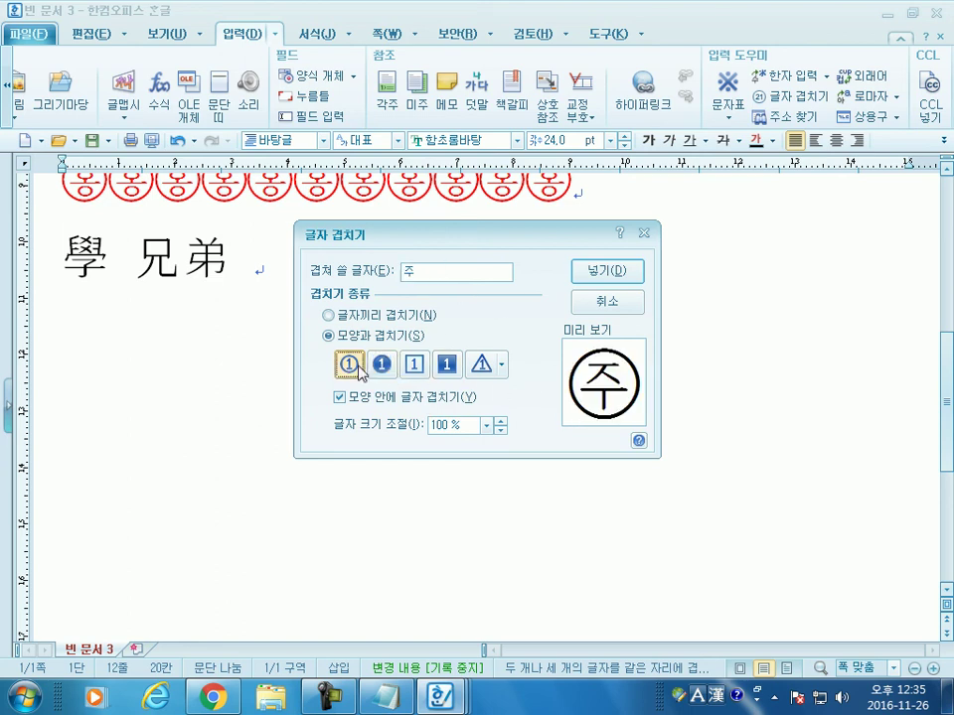
{"action": "left_click_drag", "start_coordinate": [432, 277], "coordinate": [316, 281]}
{"action": "type", "text": "999"}
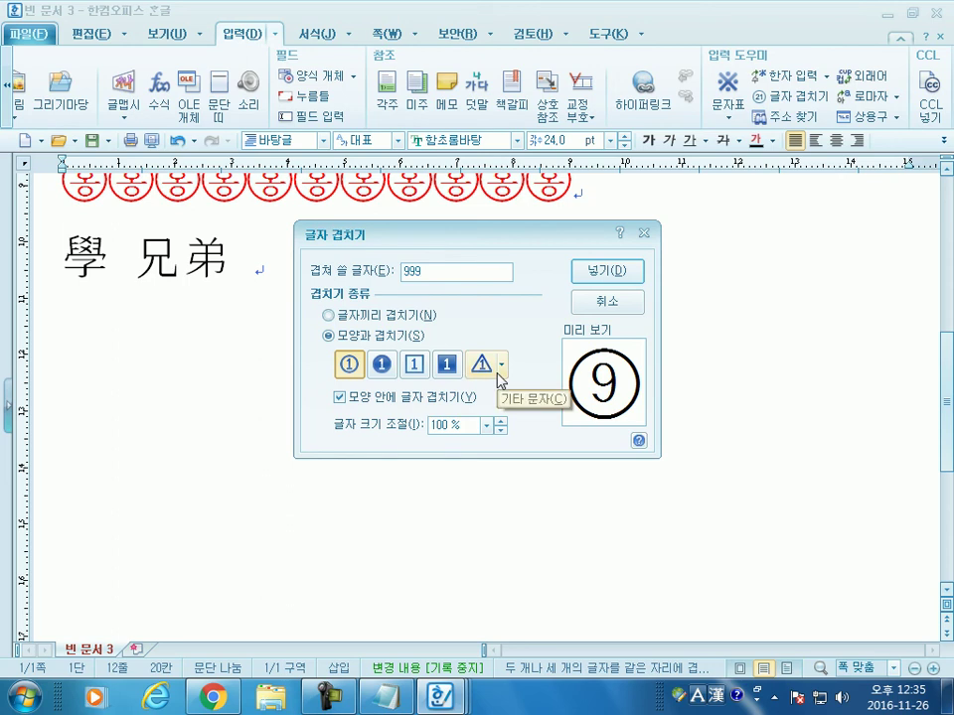
{"action": "left_click", "coordinate": [607, 283]}
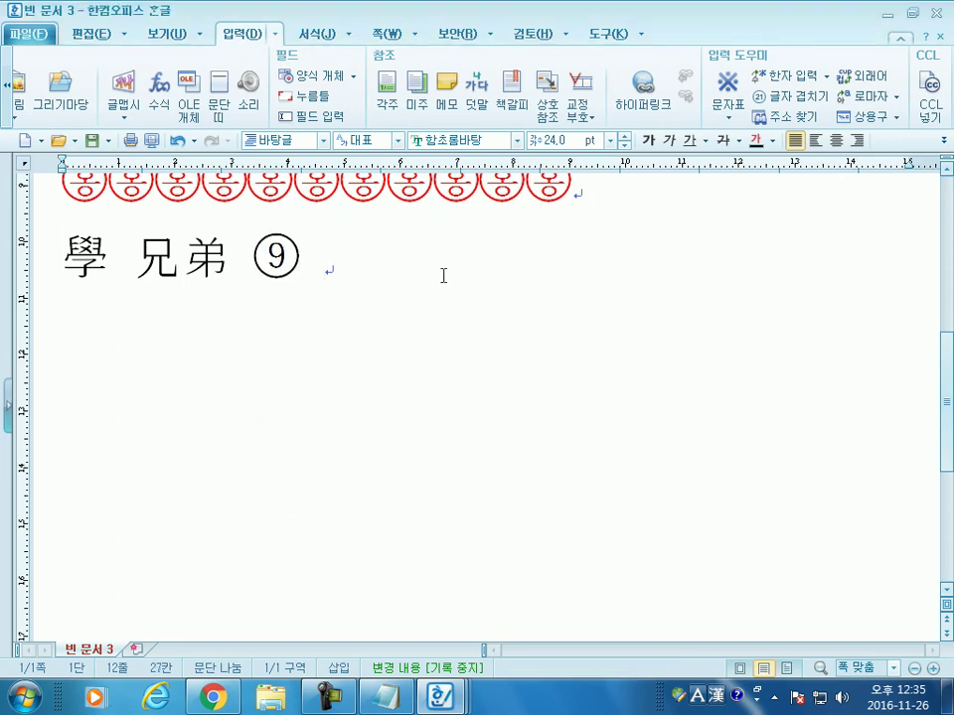
Step: Test fit-inside-circle and different numbers of 9s in 글자 겹치기, then cancel without inserting
{"action": "left_click", "coordinate": [784, 95]}
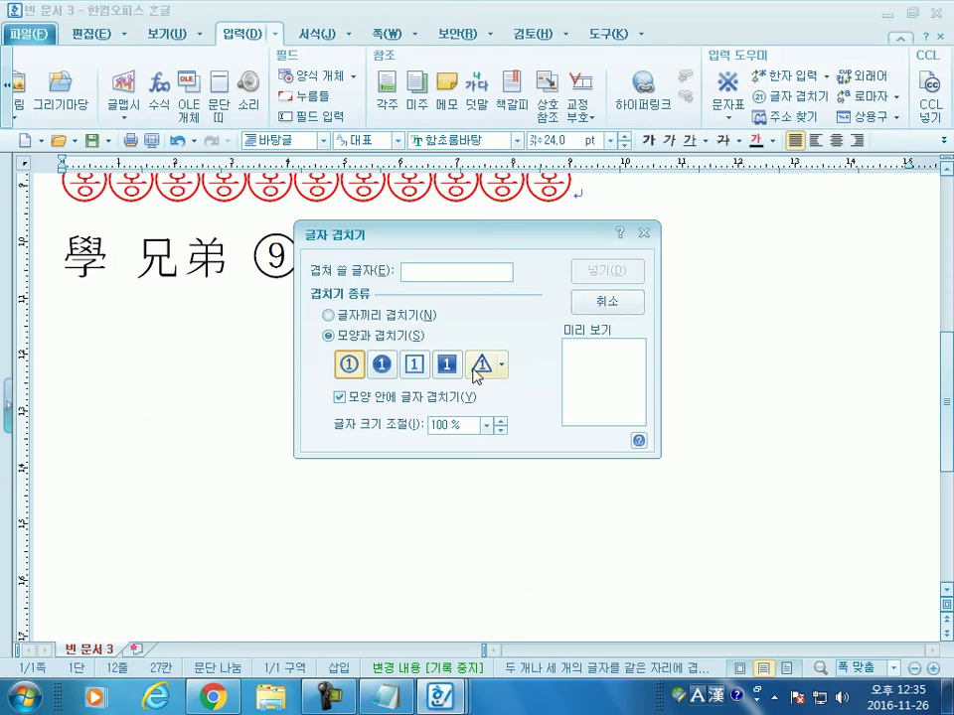
{"action": "left_click", "coordinate": [351, 401]}
{"action": "left_click", "coordinate": [439, 274]}
{"action": "type", "text": "999"}
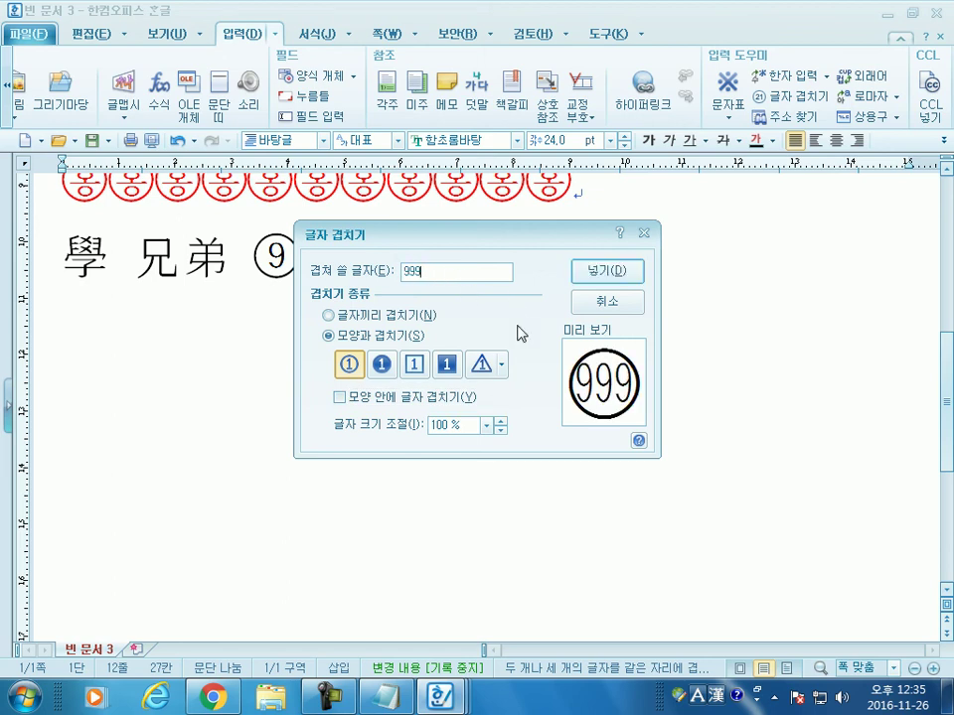
{"action": "left_click", "coordinate": [340, 397]}
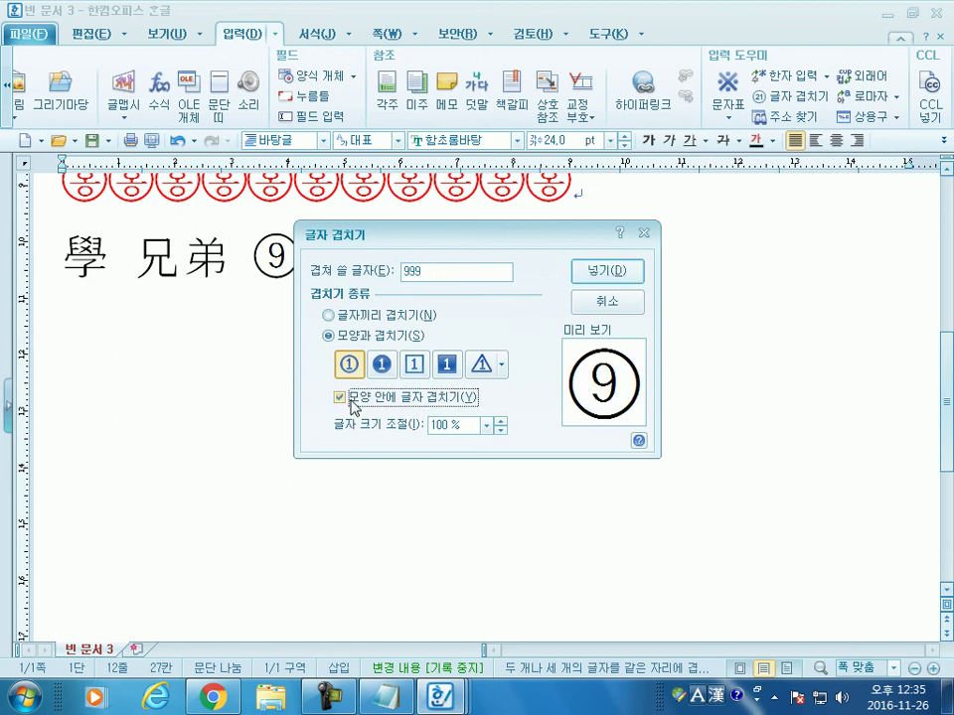
{"action": "left_click", "coordinate": [358, 398]}
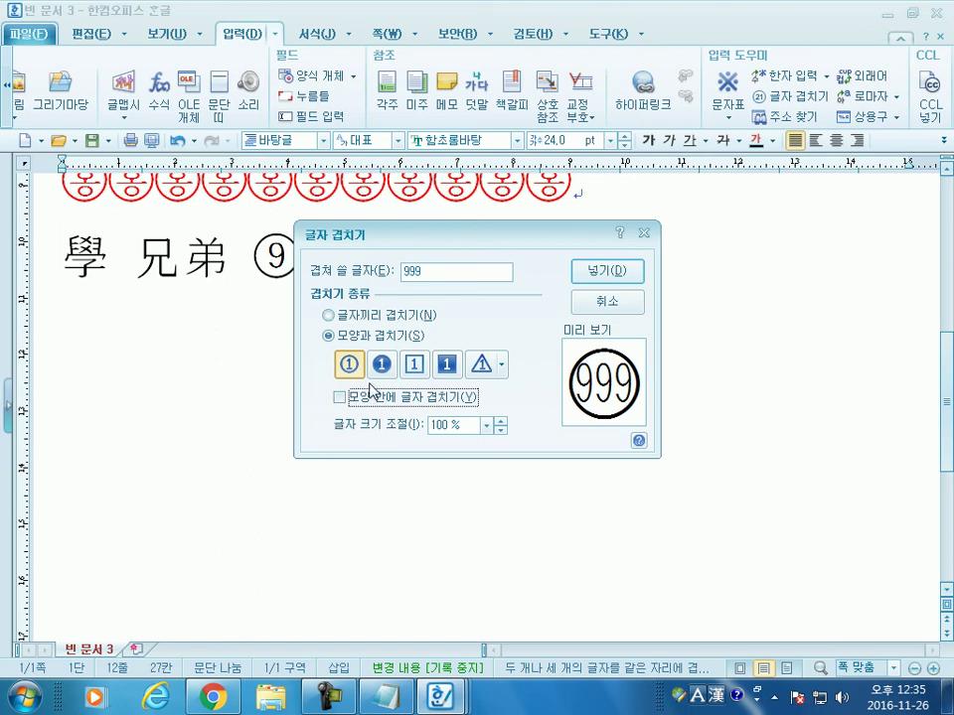
{"action": "left_click", "coordinate": [432, 272]}
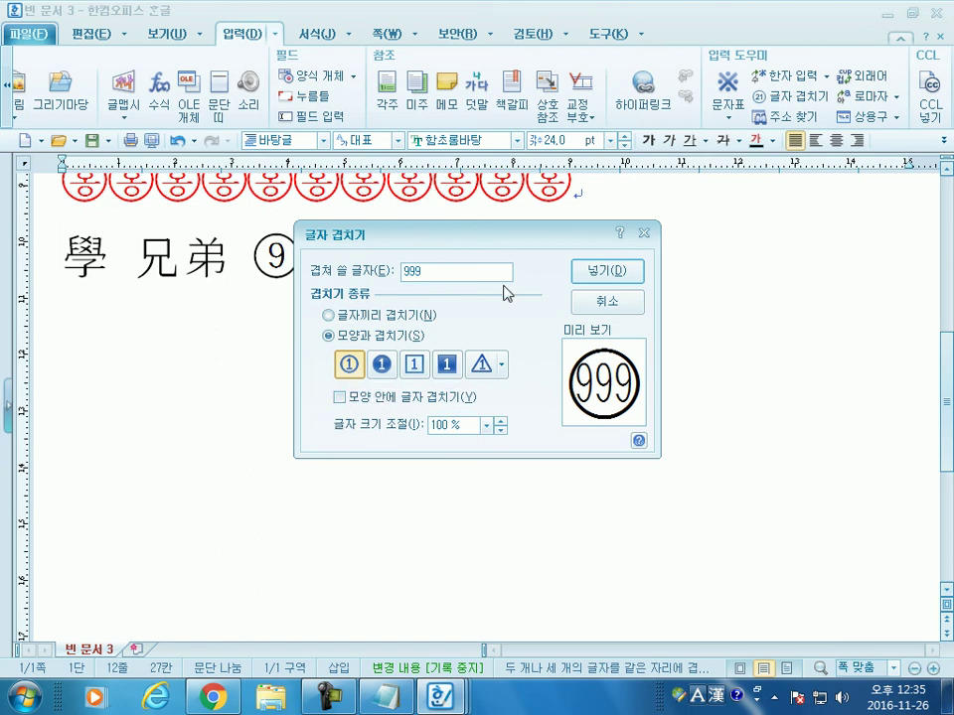
{"action": "type", "text": "9999999"}
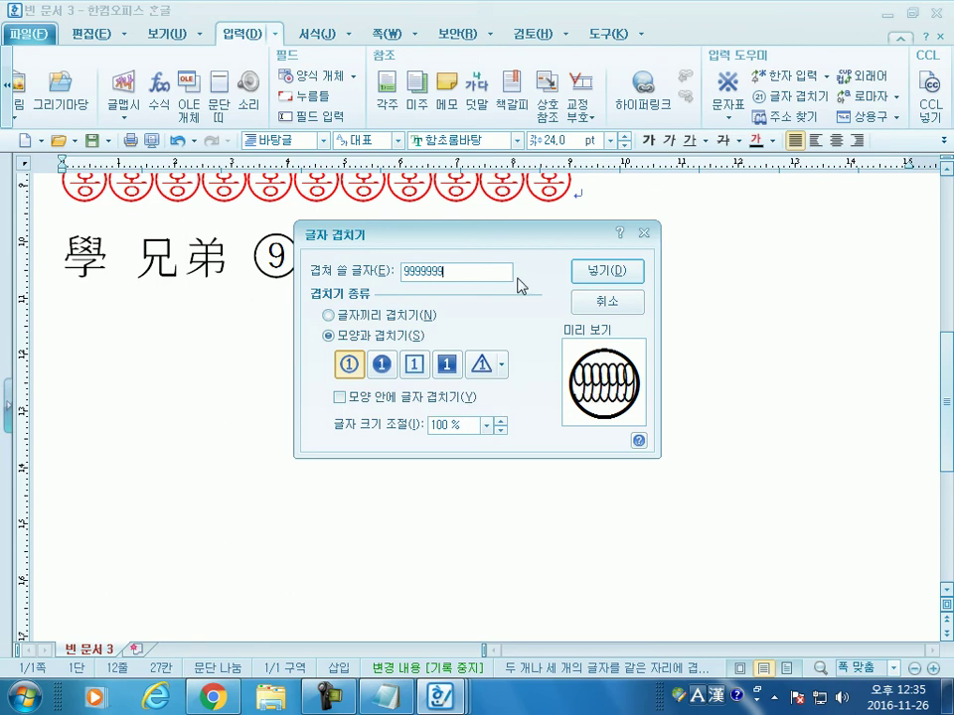
{"action": "key", "text": "BackSpace"}
{"action": "key", "text": "BackSpace"}
{"action": "key", "text": "BackSpace"}
{"action": "key", "text": "BackSpace"}
{"action": "key", "text": "BackSpace"}
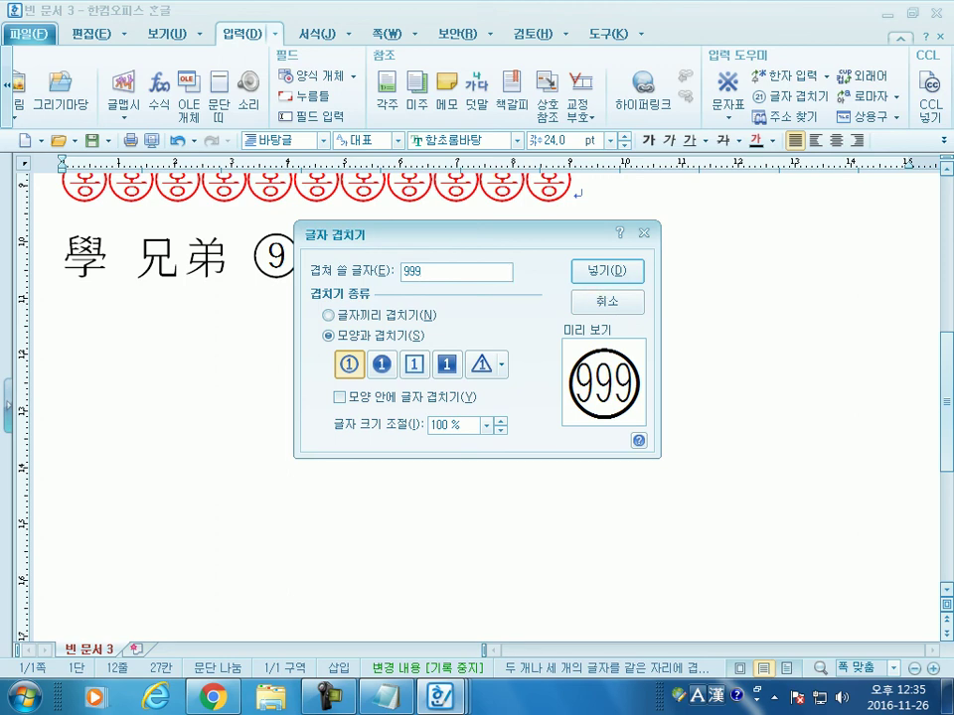
{"action": "type", "text": "9"}
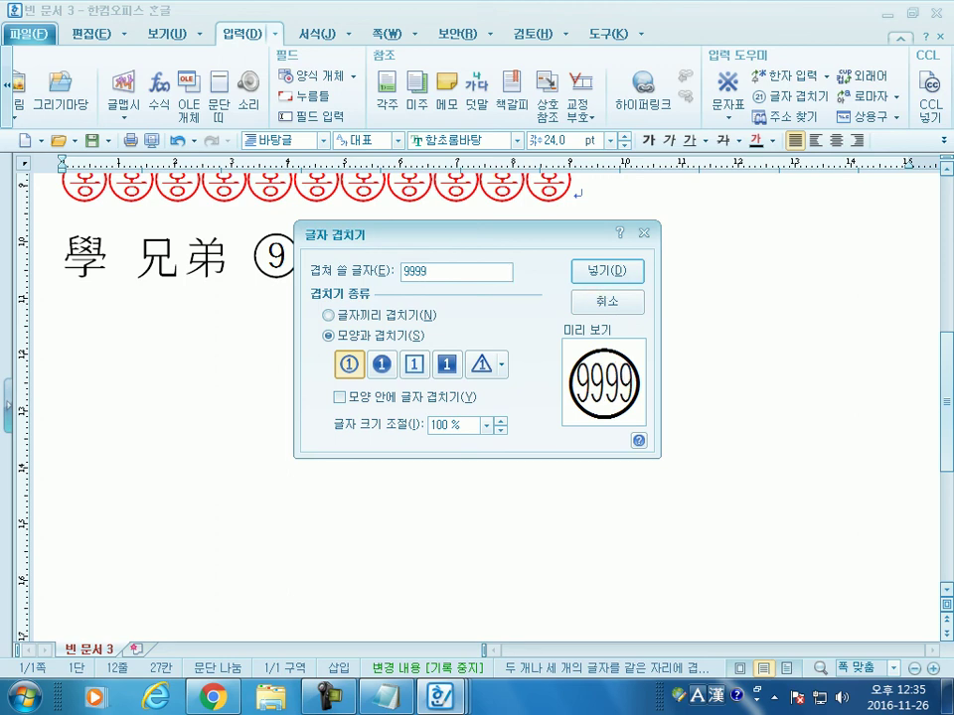
{"action": "left_click", "coordinate": [596, 304]}
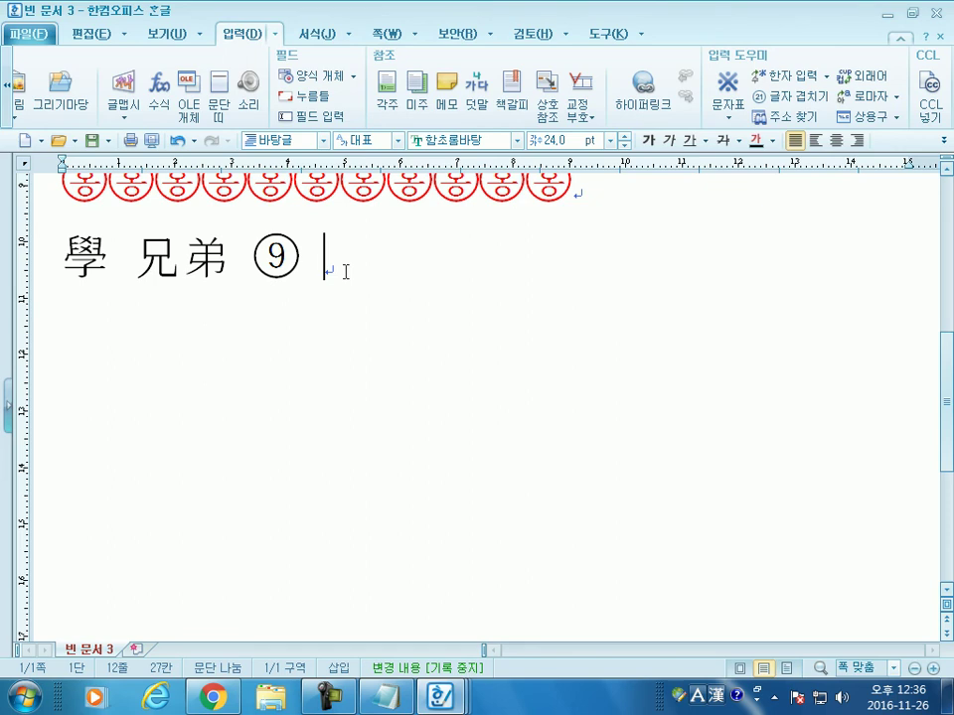
Step: In Chrome, search Google for 용이 4개 and open the related dragon-riddle search
{"action": "key", "text": "alt+Tab"}
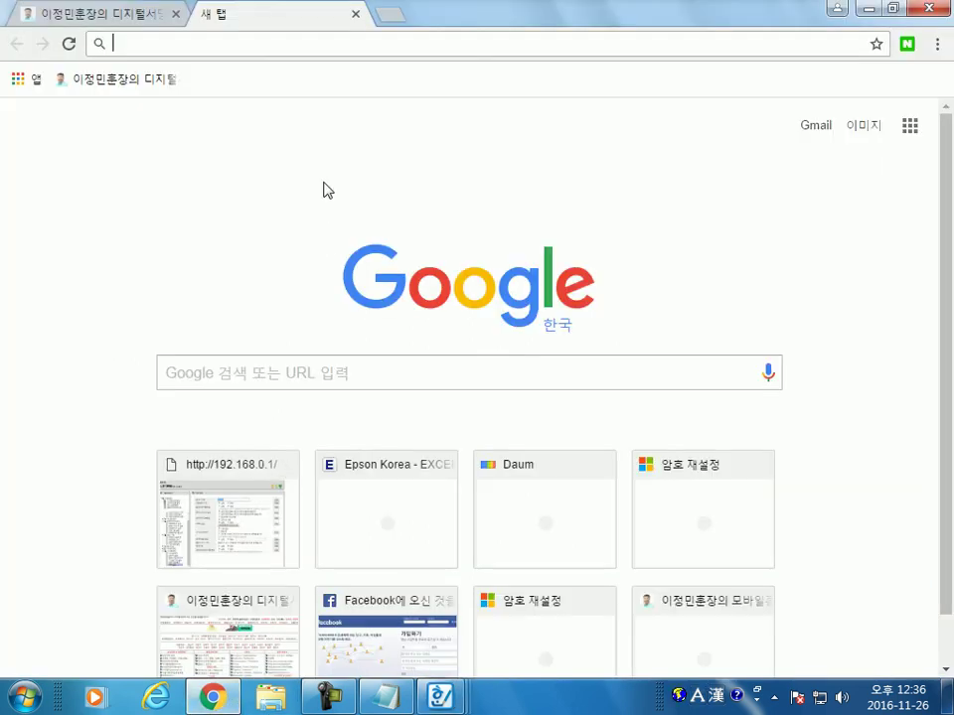
{"action": "type", "text": "dyd"}
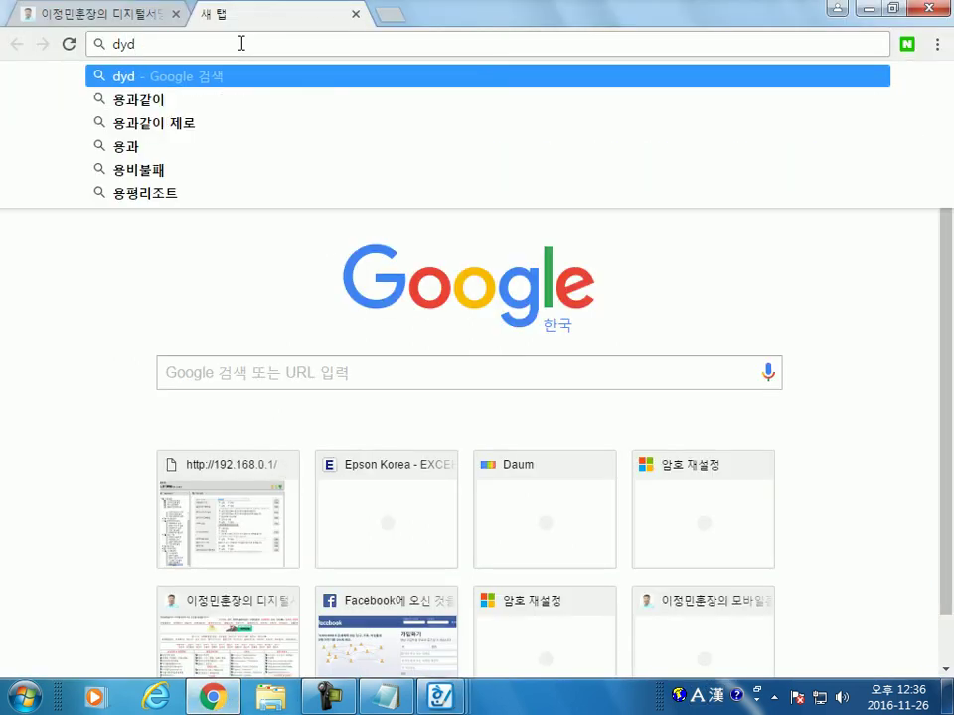
{"action": "key", "text": "BackSpace"}
{"action": "key", "text": "BackSpace"}
{"action": "key", "text": "BackSpace"}
{"action": "type", "text": "용이 "}
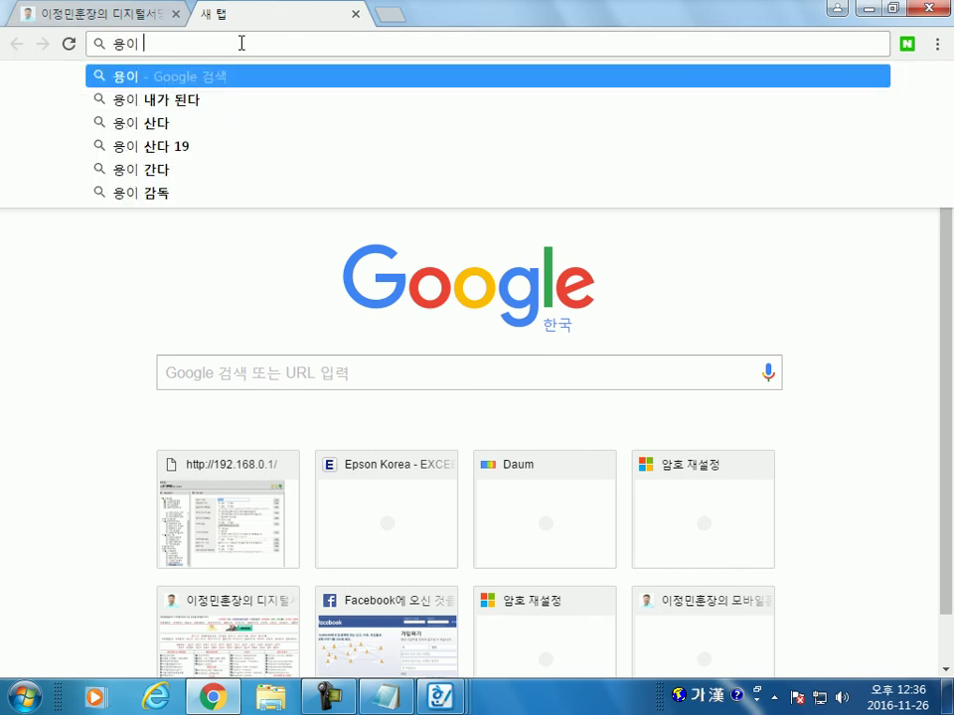
{"action": "type", "text": "4ㄱ새"}
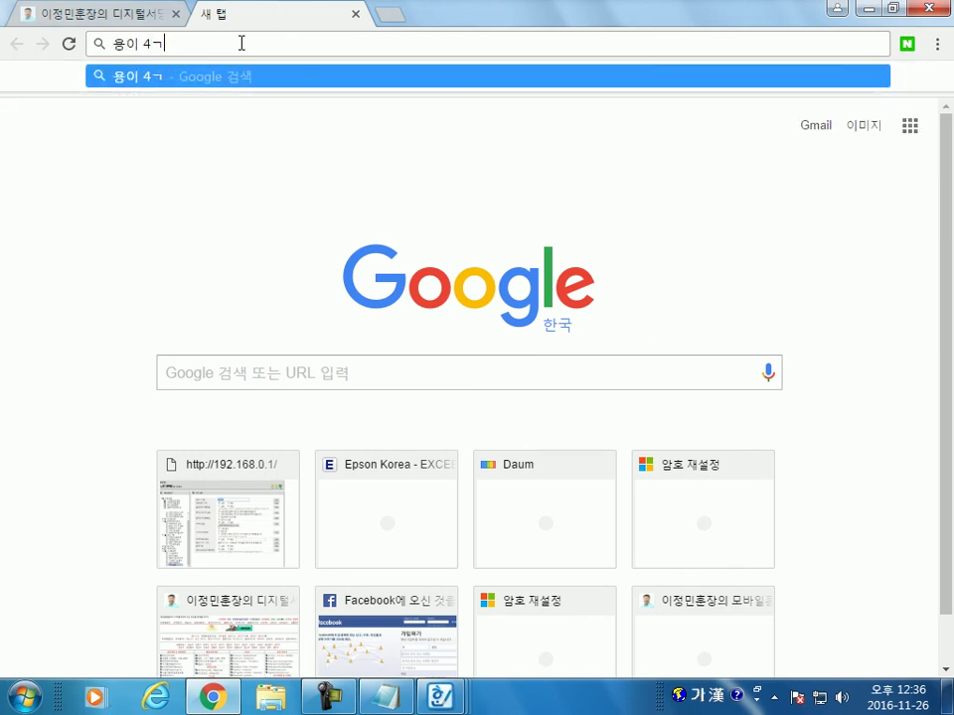
{"action": "key", "text": "BackSpace"}
{"action": "key", "text": "BackSpace"}
{"action": "key", "text": "BackSpace"}
{"action": "type", "text": "4개"}
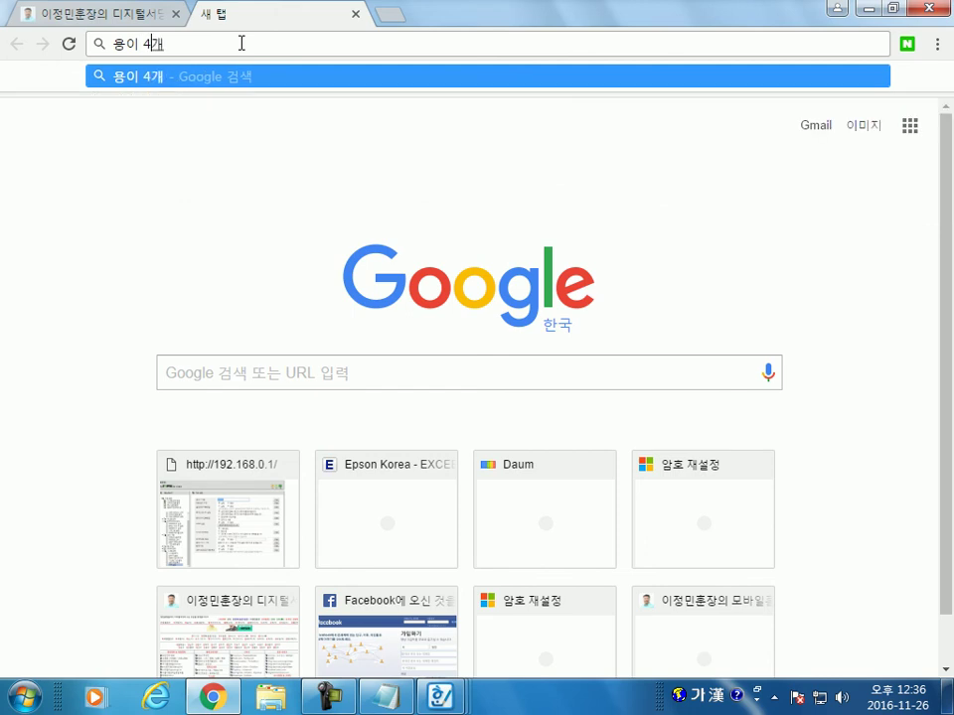
{"action": "key", "text": "Return"}
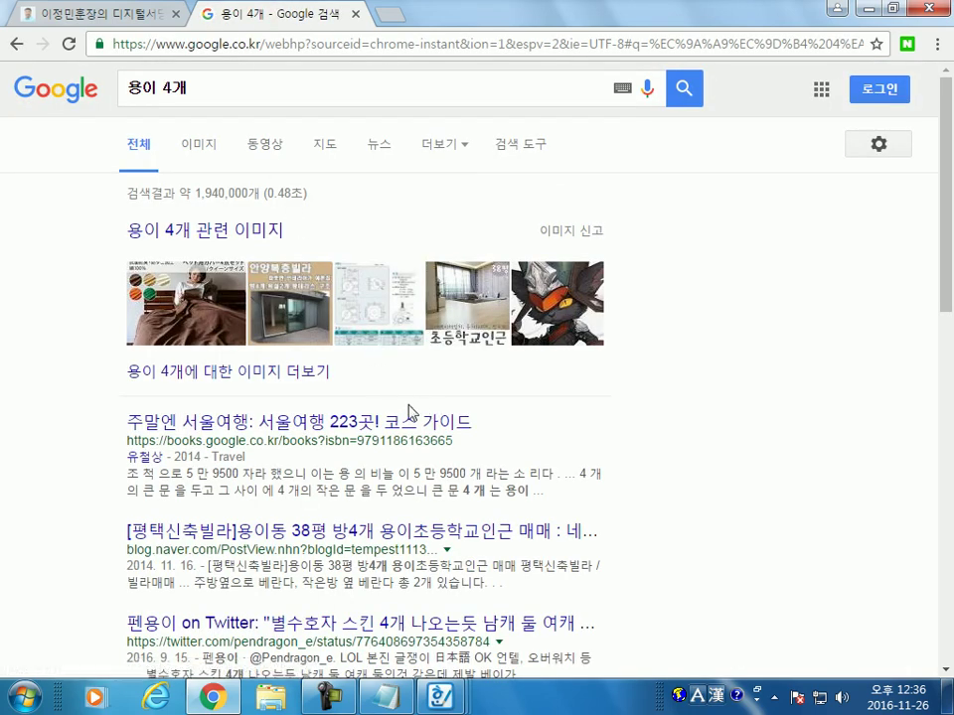
{"action": "scroll", "coordinate": [300, 362], "scroll_direction": "down", "scroll_amount": 3}
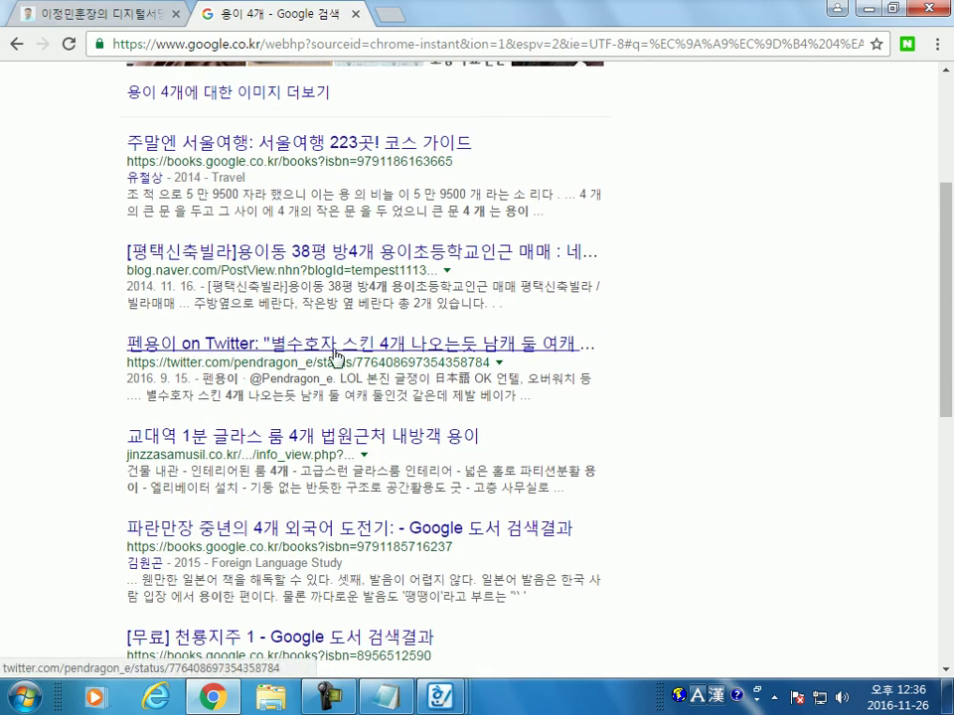
{"action": "scroll", "coordinate": [418, 355], "scroll_direction": "down", "scroll_amount": 7}
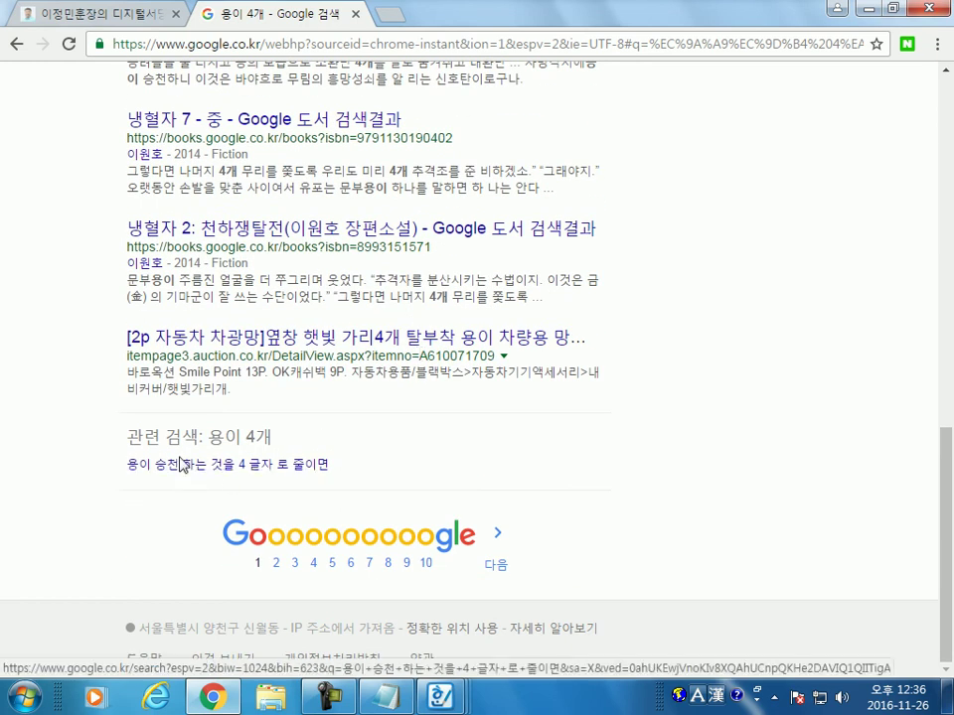
{"action": "left_click", "coordinate": [182, 467]}
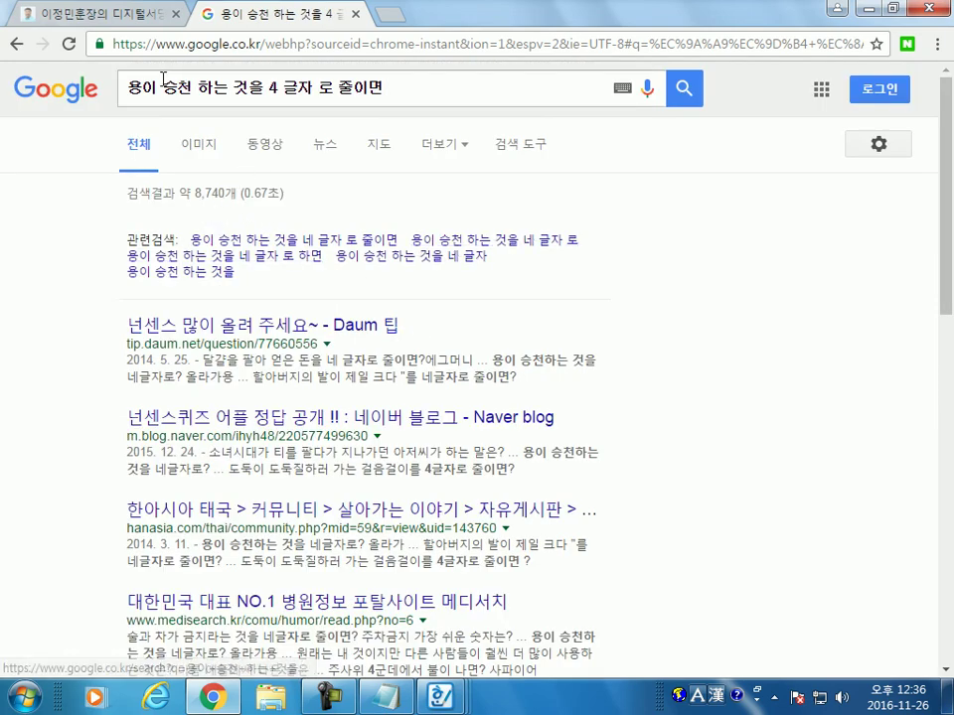
Step: Trim the query to 용 4, then replace it with 수다스러울 절
{"action": "left_click_drag", "start_coordinate": [142, 87], "coordinate": [265, 85]}
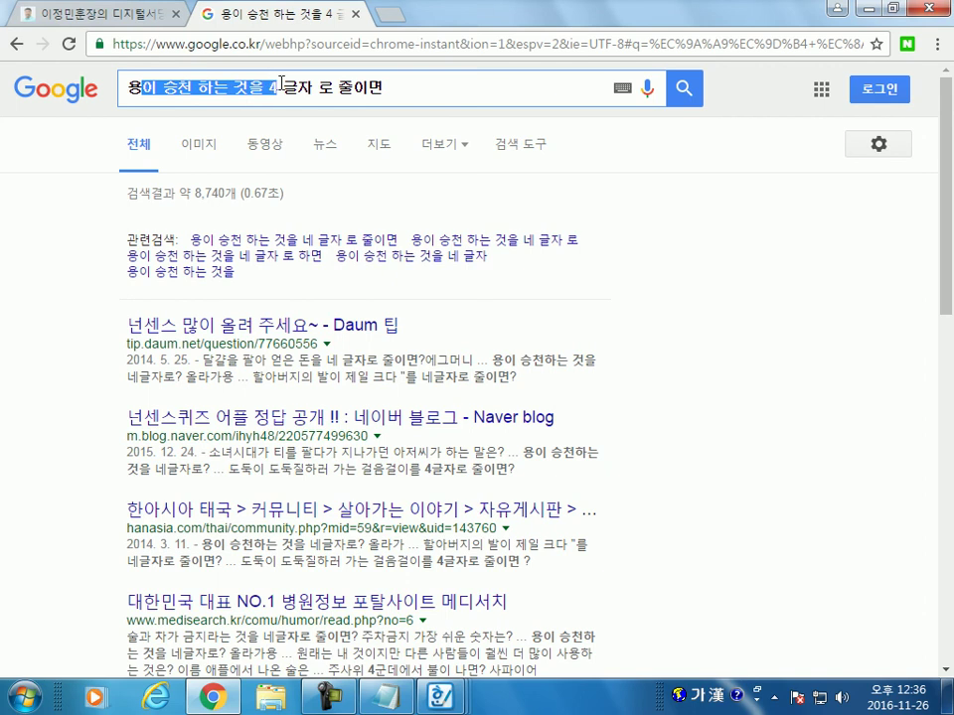
{"action": "type", "text": "ㅎ"}
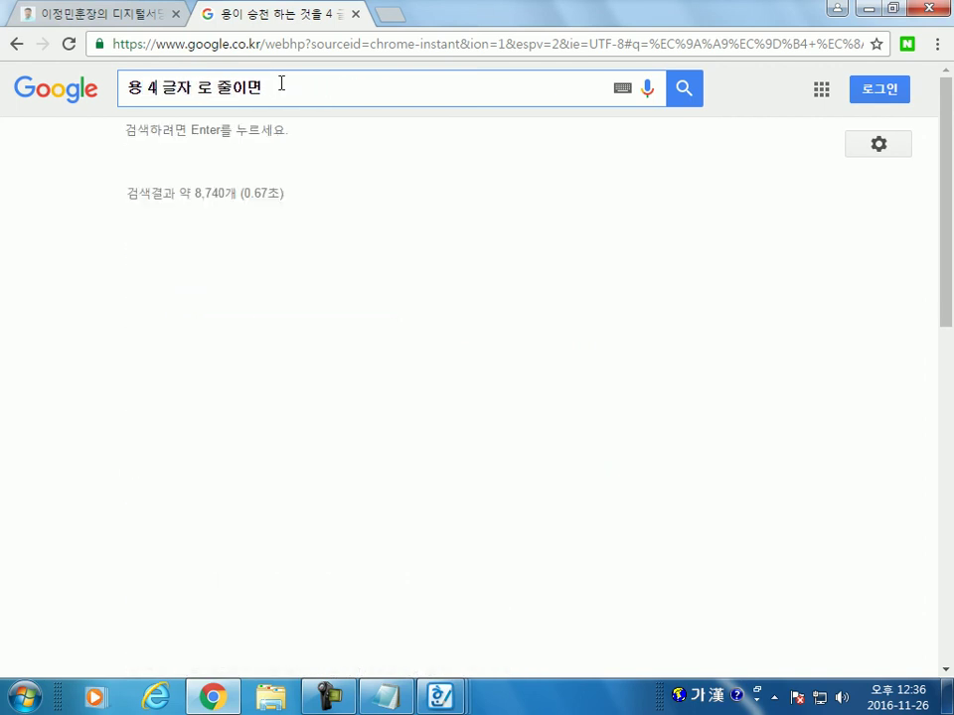
{"action": "type", "text": "4"}
{"action": "key", "text": "Delete"}
{"action": "key", "text": "Delete"}
{"action": "key", "text": "Delete"}
{"action": "key", "text": "Delete"}
{"action": "key", "text": "Delete"}
{"action": "key", "text": "Delete"}
{"action": "key", "text": "Delete"}
{"action": "key", "text": "Delete"}
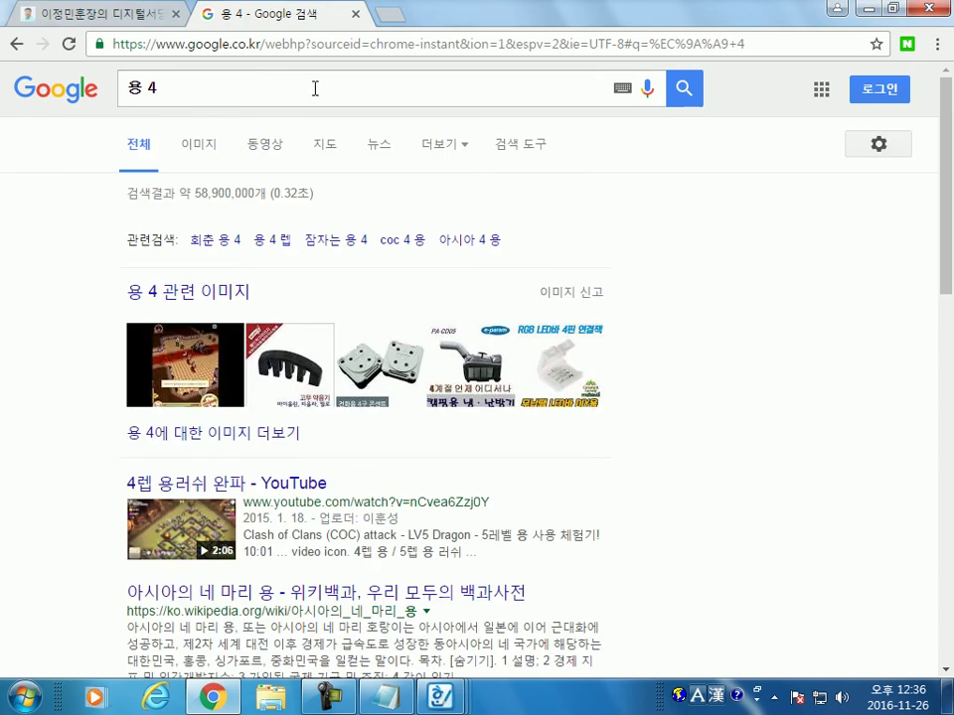
{"action": "left_click_drag", "start_coordinate": [245, 86], "coordinate": [106, 86]}
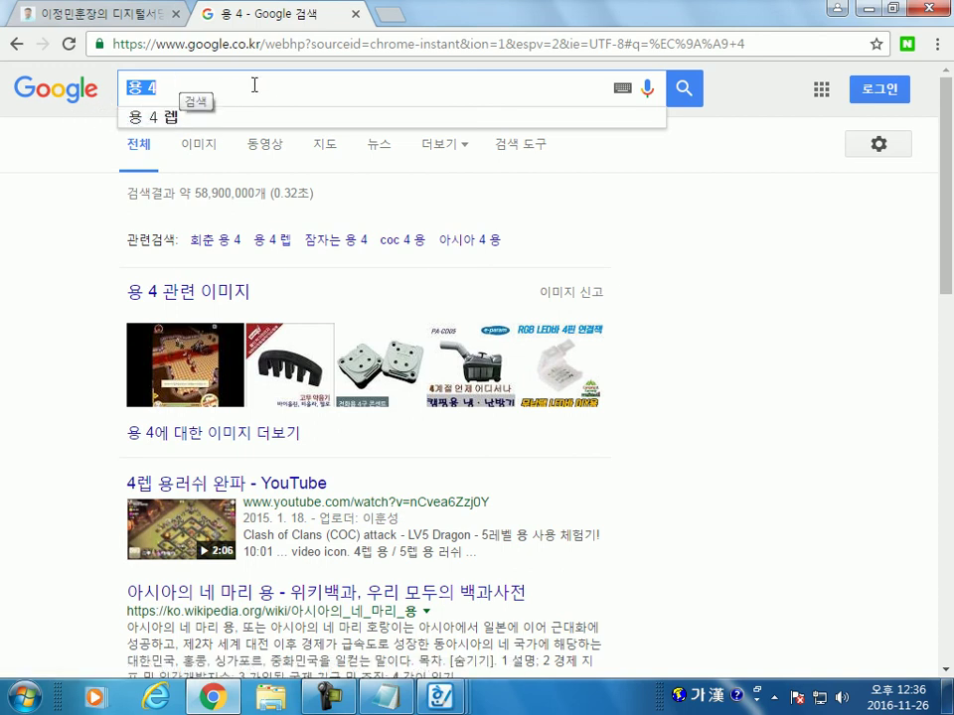
{"action": "type", "text": "수다"}
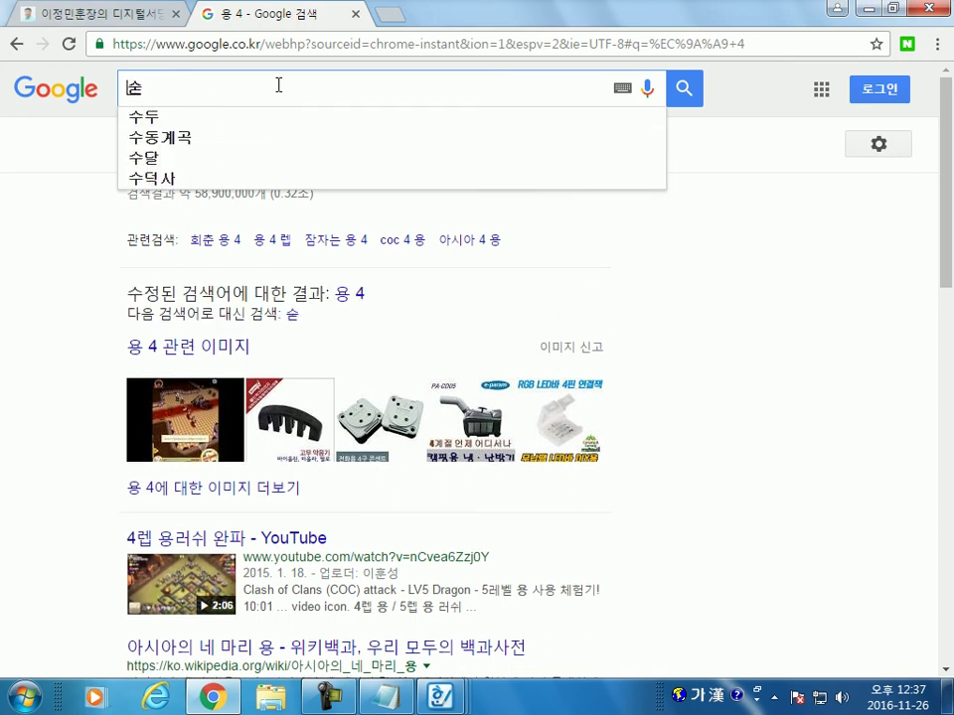
{"action": "type", "text": "스"}
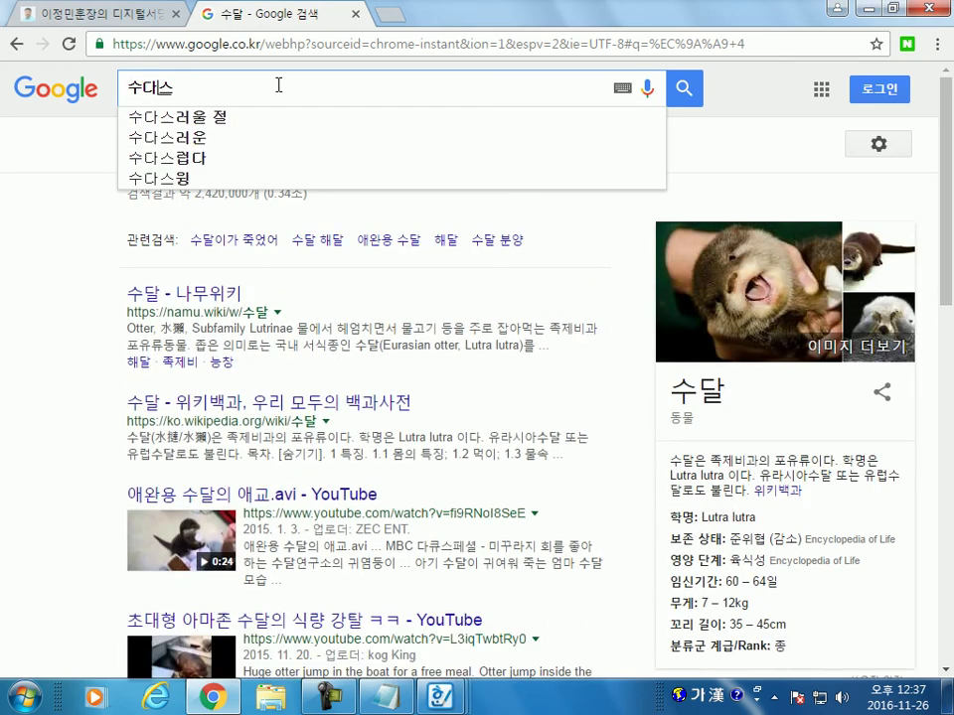
{"action": "type", "text": "러울 절"}
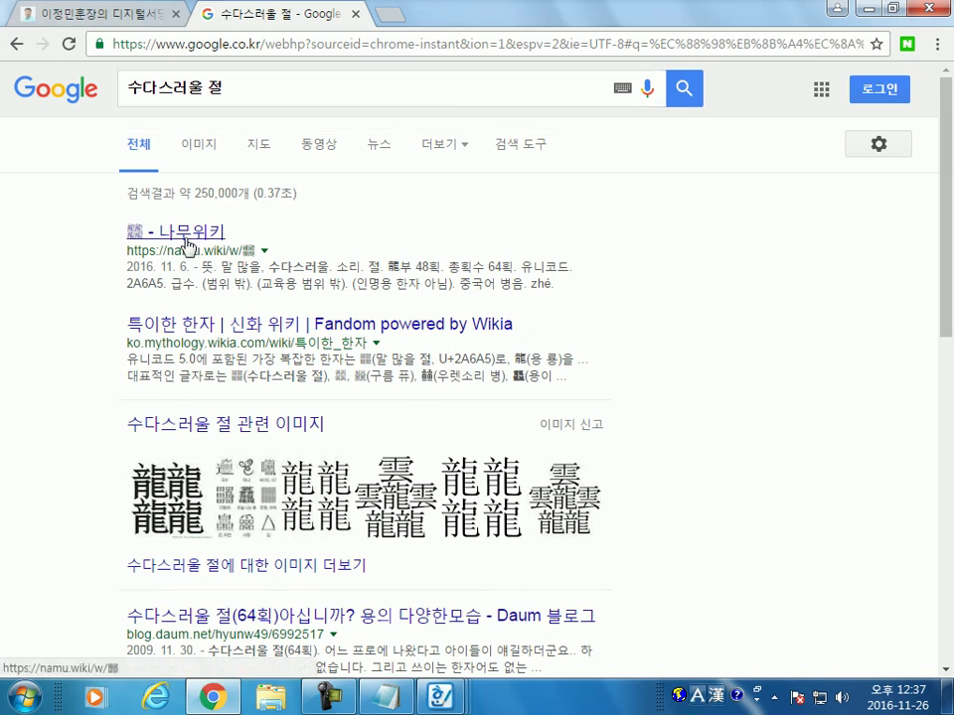
{"action": "left_click", "coordinate": [195, 239]}
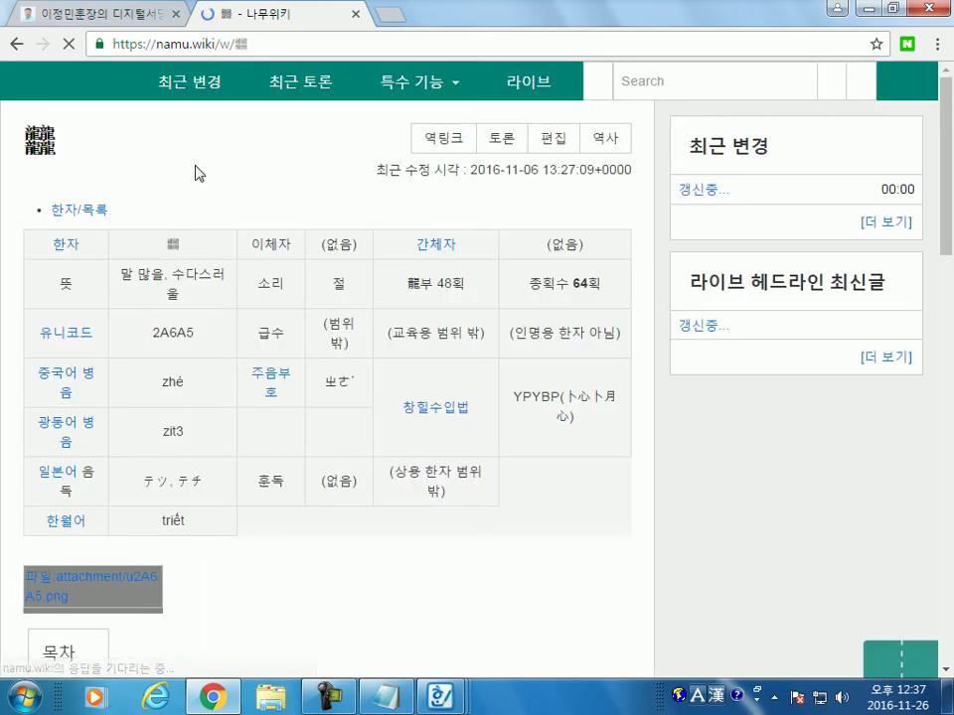
{"action": "left_click", "coordinate": [90, 14]}
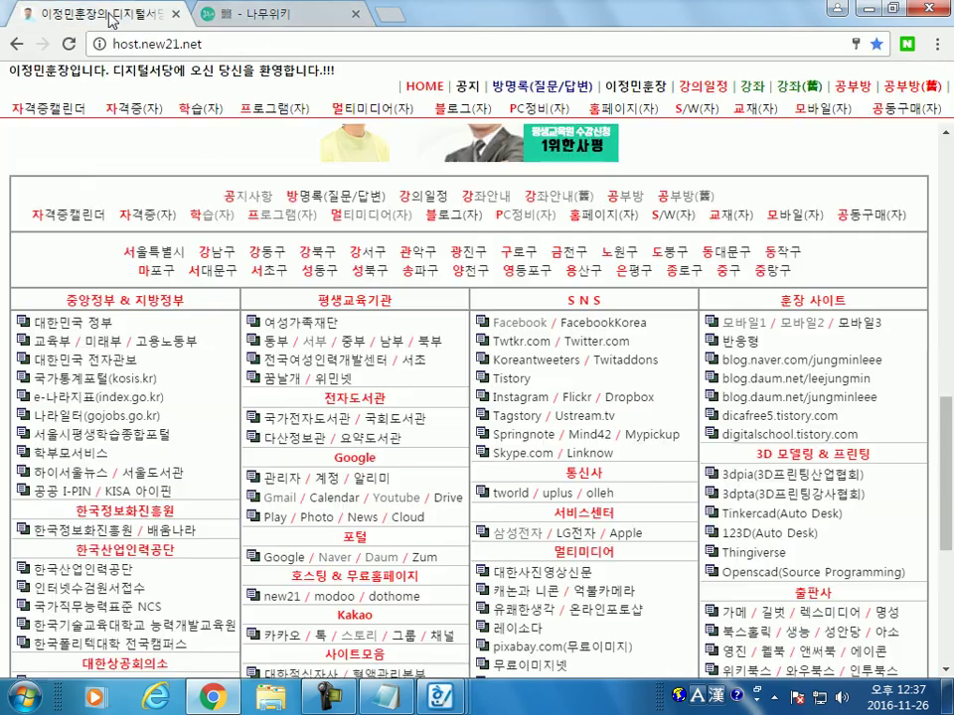
{"action": "left_click", "coordinate": [238, 14]}
{"action": "scroll", "coordinate": [84, 261], "scroll_direction": "down", "scroll_amount": 3}
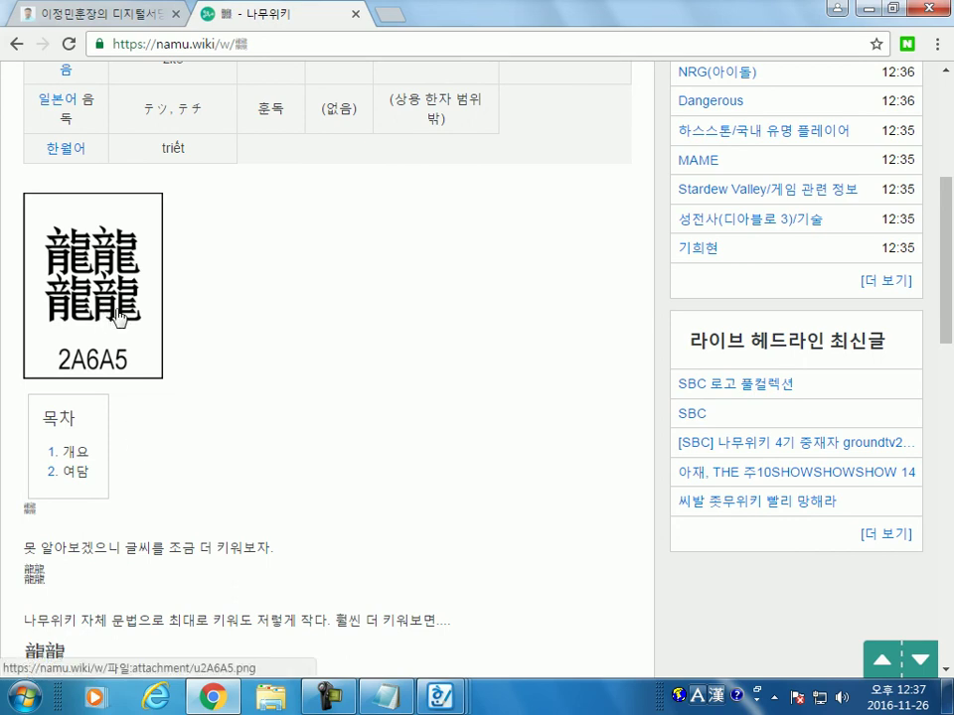
{"action": "scroll", "coordinate": [147, 311], "scroll_direction": "up", "scroll_amount": 3}
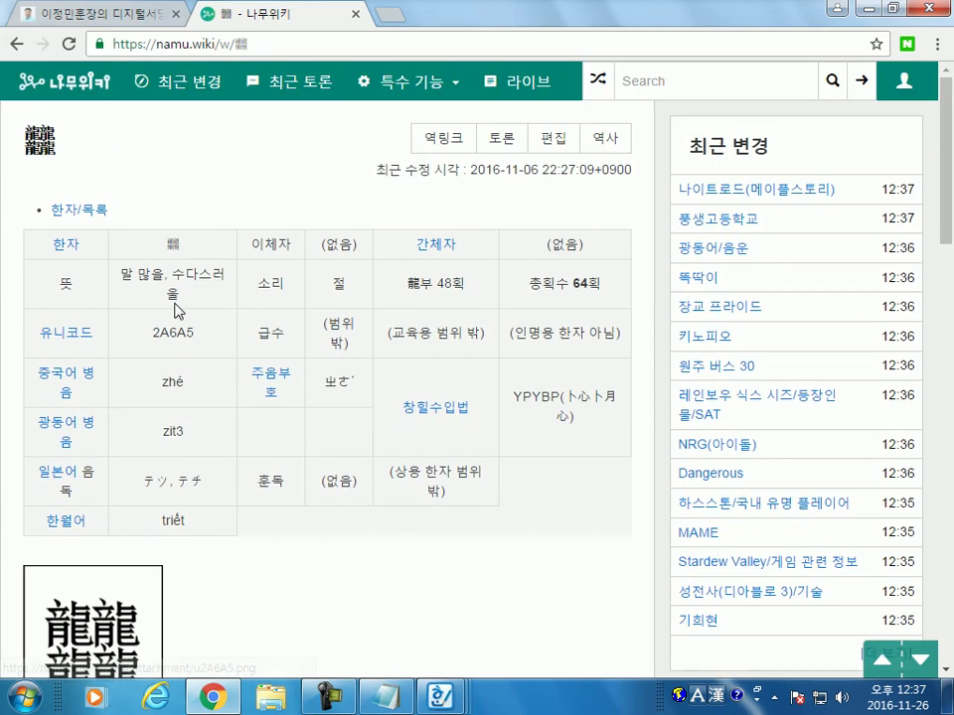
{"action": "left_click", "coordinate": [16, 43]}
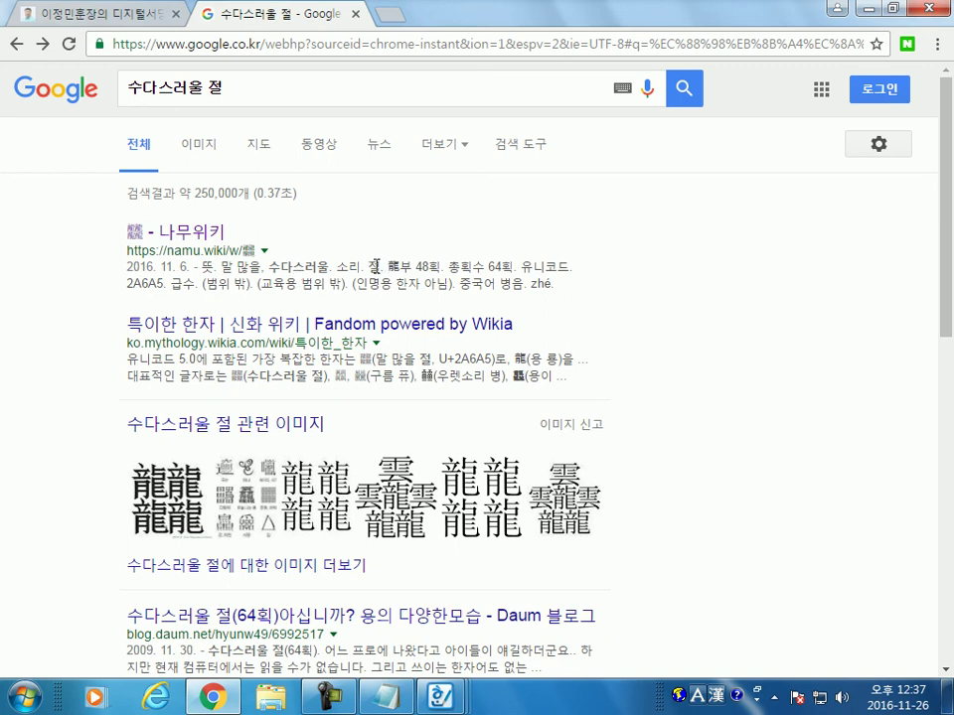
{"action": "double_click", "coordinate": [375, 267]}
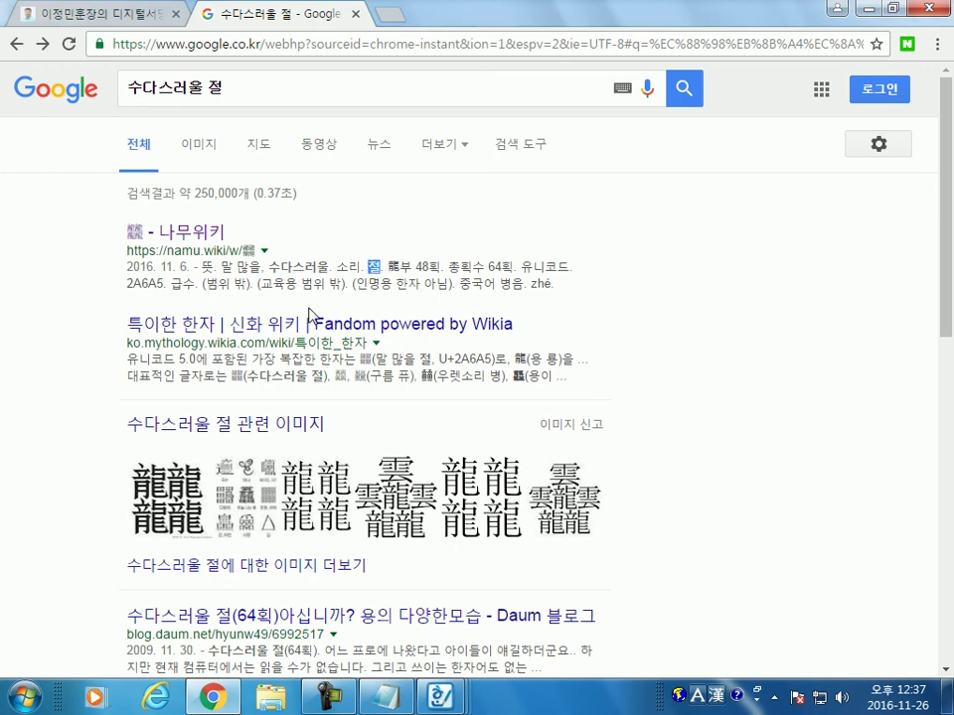
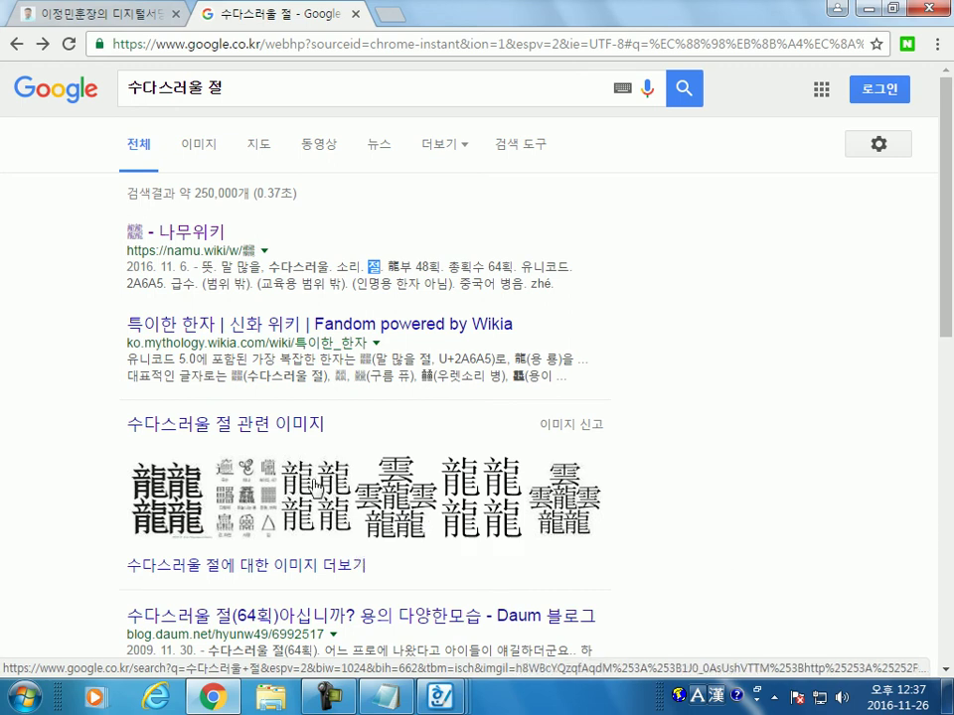
Step: View the four-dragon character image enlarged in Google's image viewer, then return to Hangul
{"action": "left_click", "coordinate": [173, 502]}
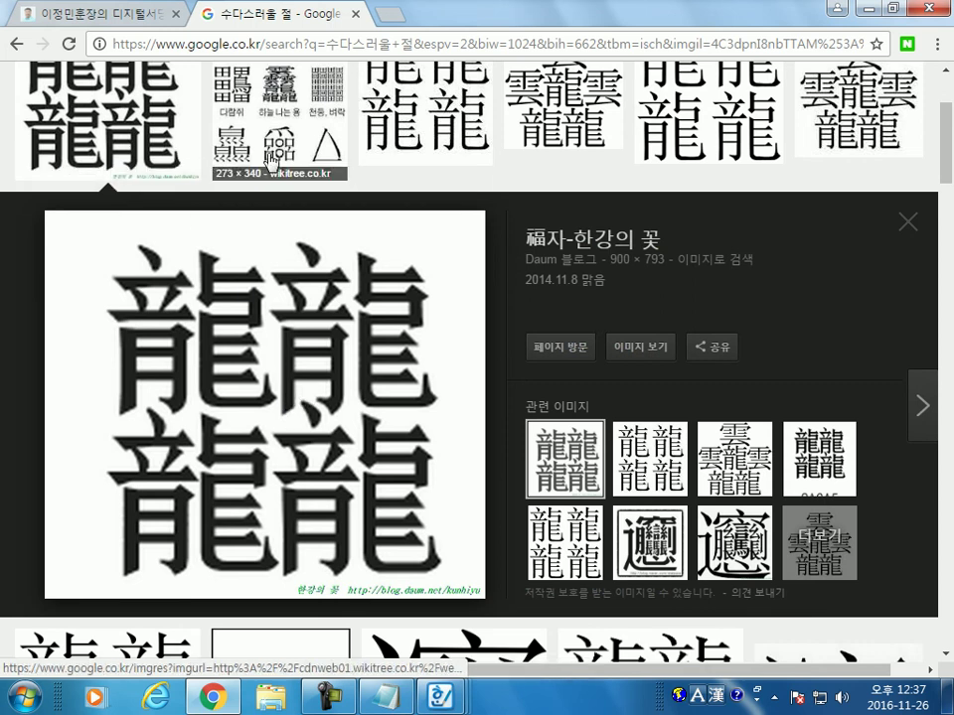
{"action": "key", "text": "alt+Tab"}
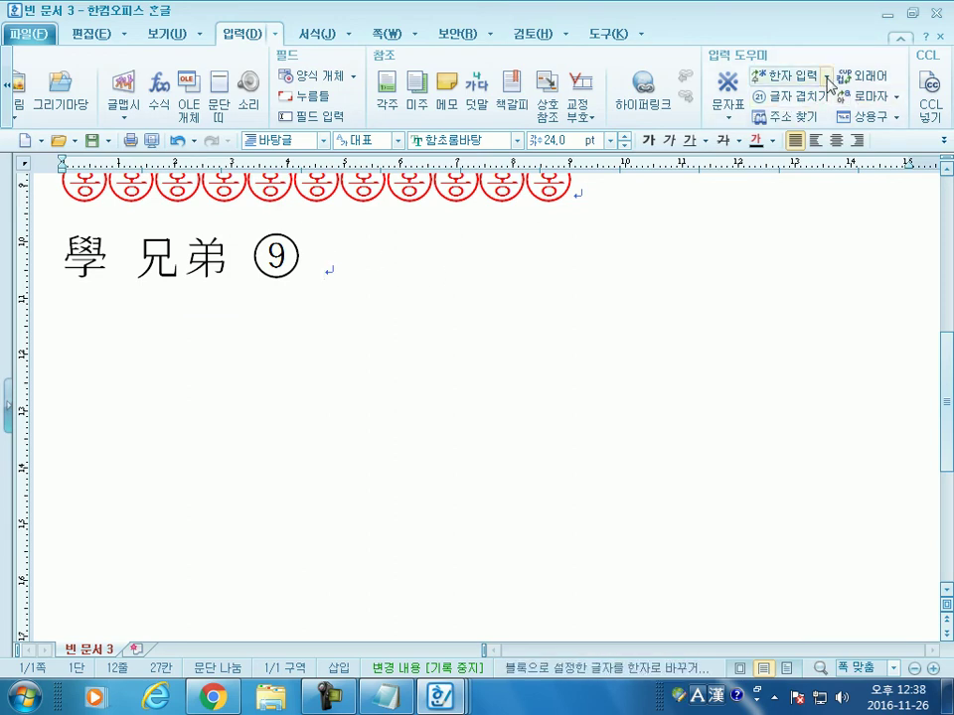
Step: Insert the hanja 學 by its meaning-and-sound reading 배울학
{"action": "left_click", "coordinate": [824, 77]}
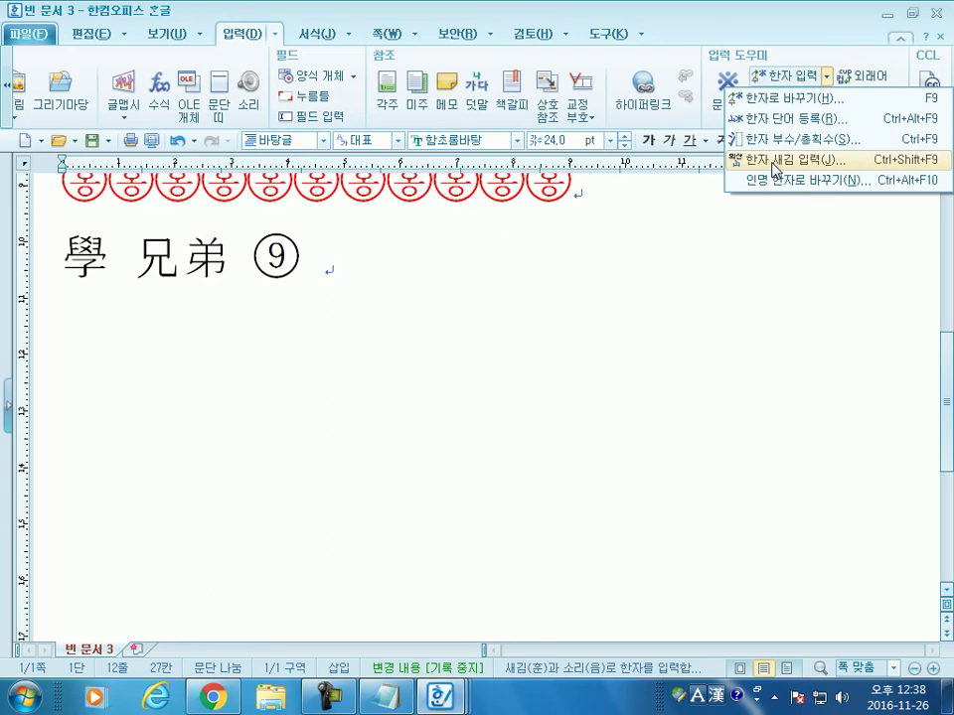
{"action": "left_click", "coordinate": [776, 169]}
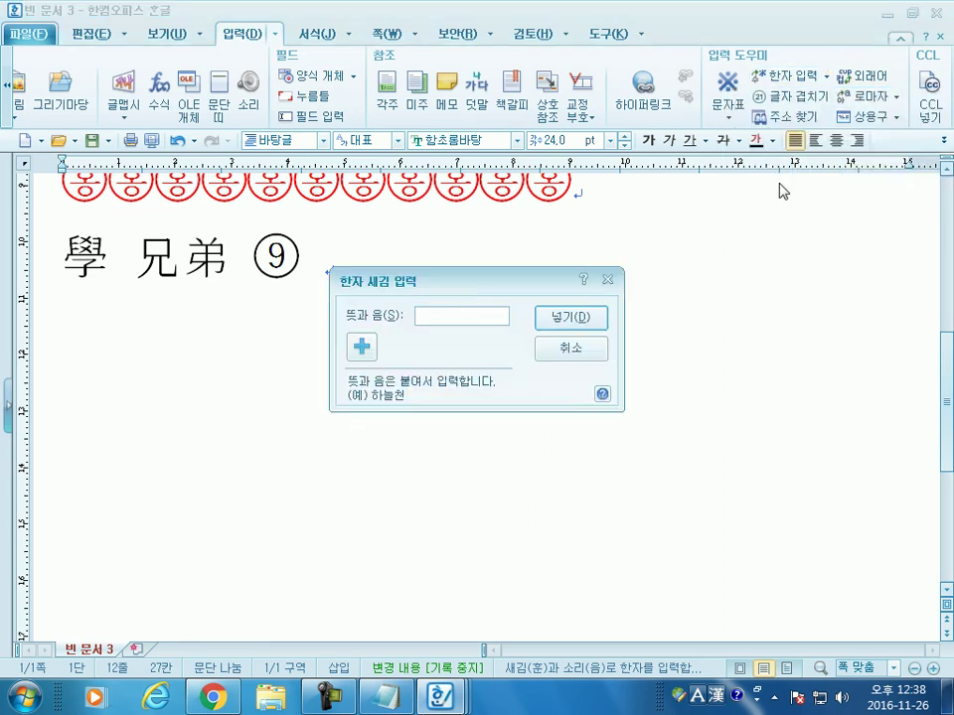
{"action": "type", "text": "ㅂㅐ울하ㄹ학"}
{"action": "key", "text": "Return"}
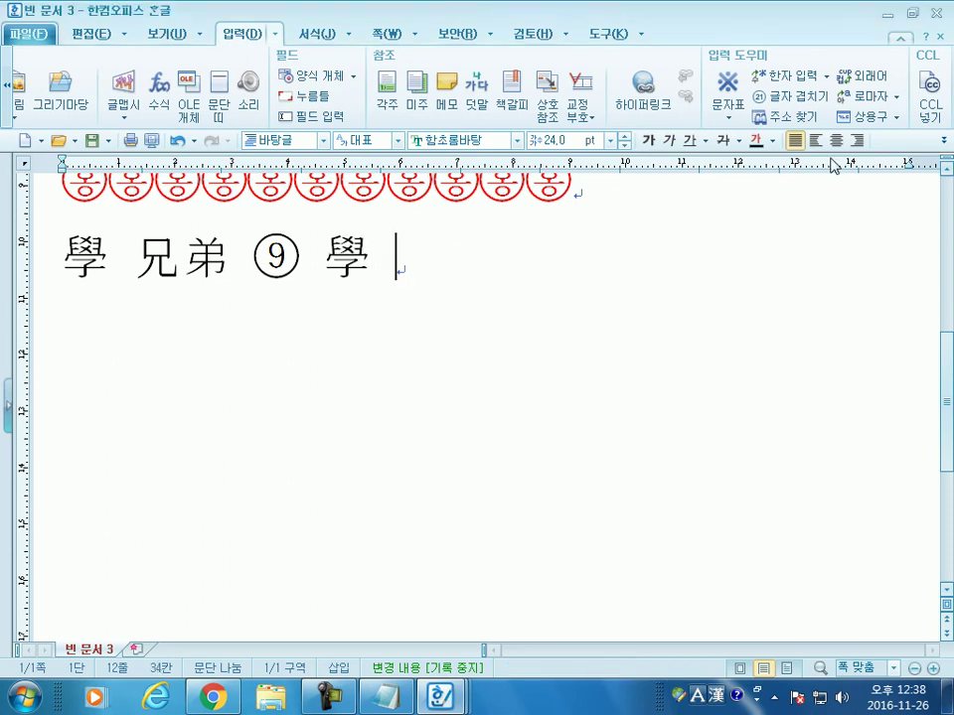
Step: Try a meaning lookup for 수다스러울절, which finds no matching hanja
{"action": "left_click", "coordinate": [826, 76]}
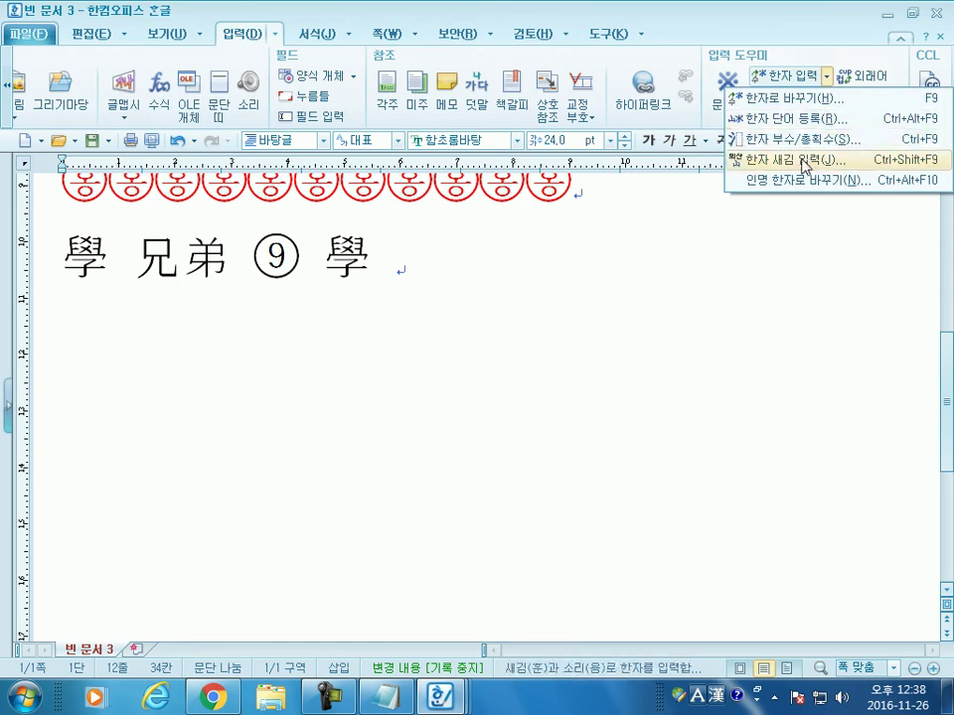
{"action": "left_click", "coordinate": [801, 160]}
{"action": "type", "text": "수다스러"}
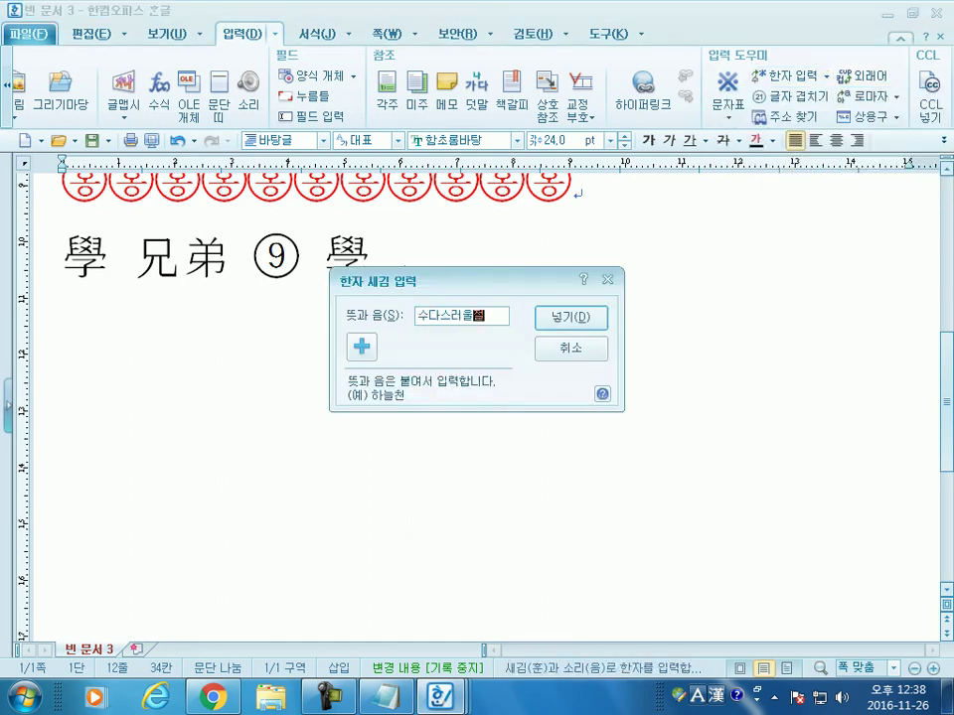
{"action": "type", "text": "울"}
{"action": "key", "text": "Return"}
{"action": "key", "text": "Return"}
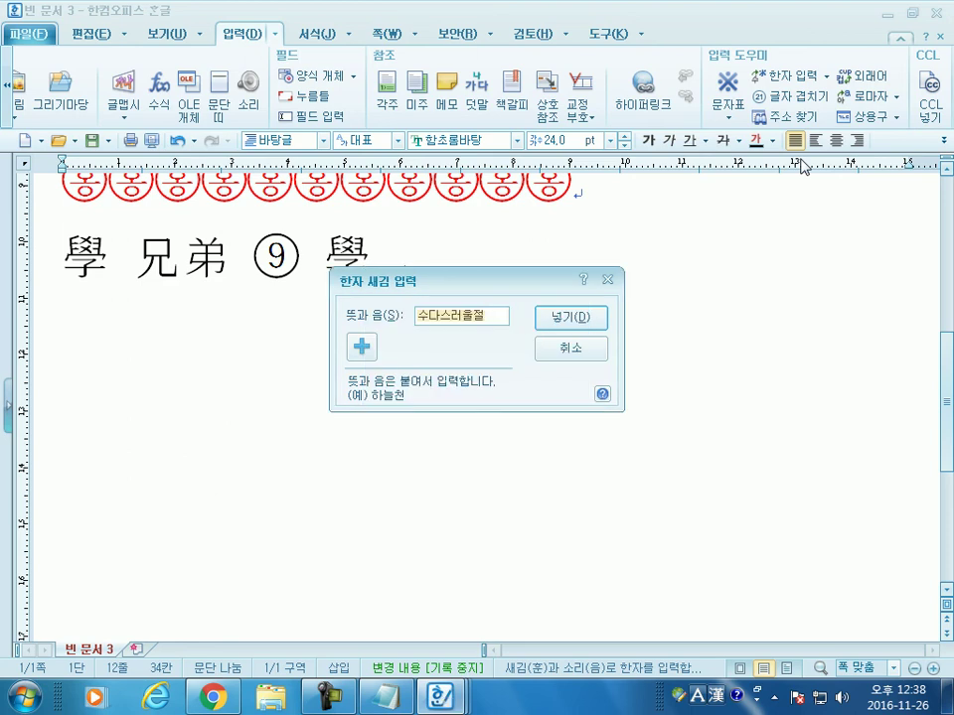
{"action": "key", "text": "Escape"}
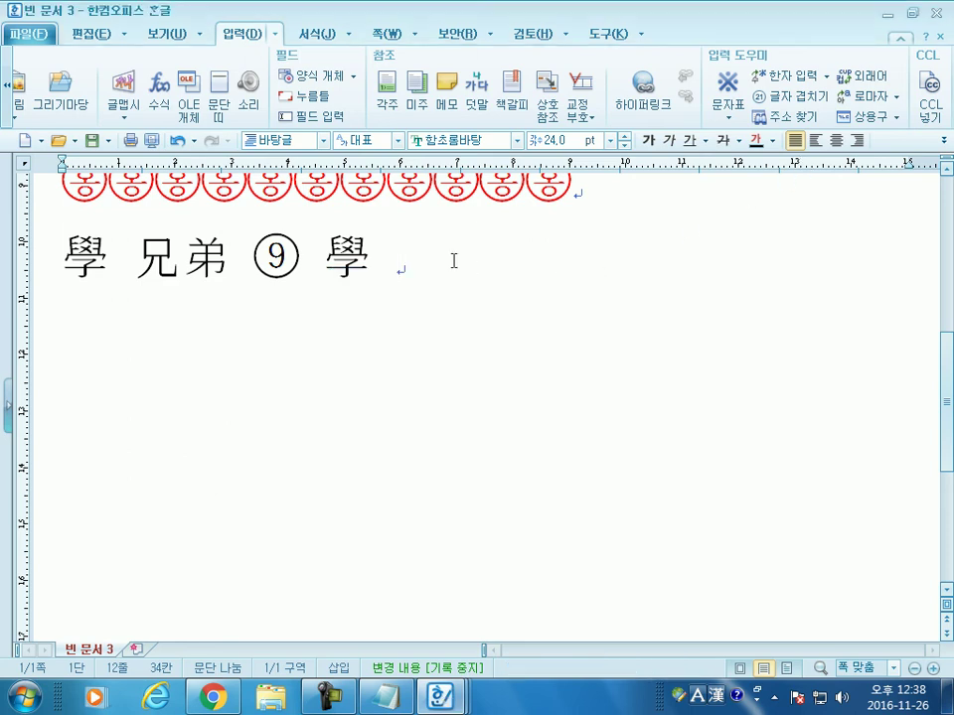
Step: Open the radical/stroke hanja lookup and check the 64획 stroke count in Chrome's results
{"action": "left_click", "coordinate": [826, 76]}
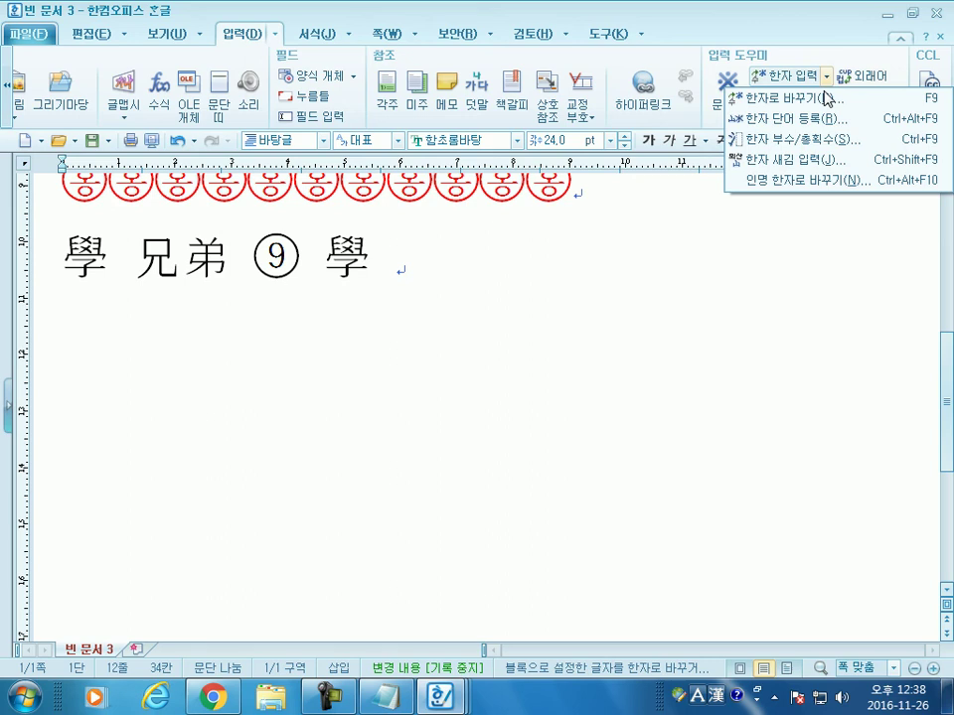
{"action": "left_click", "coordinate": [786, 141]}
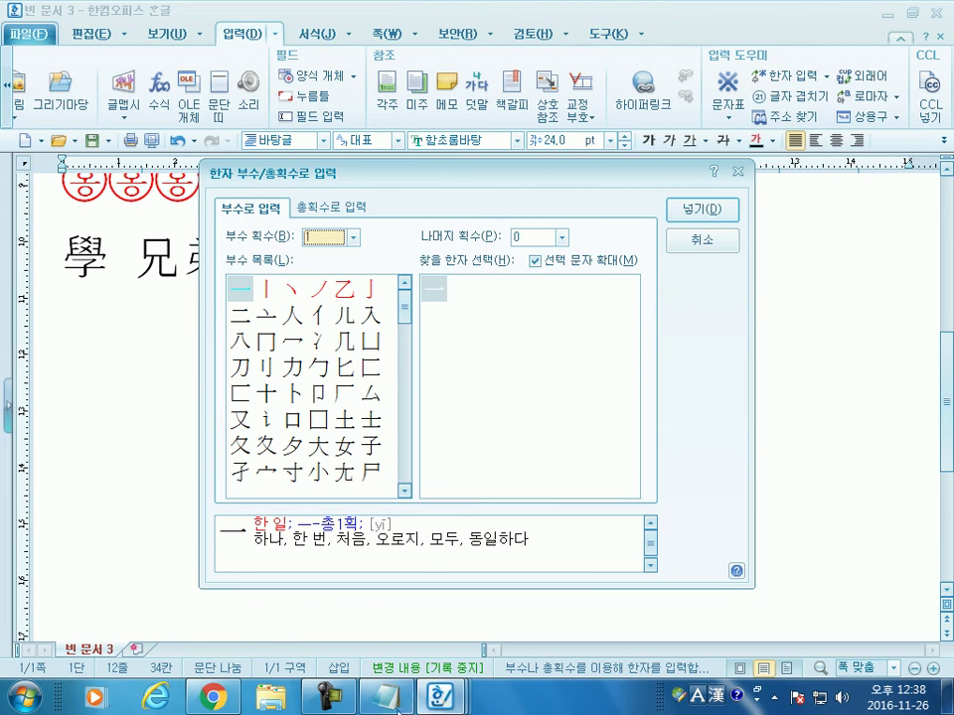
{"action": "left_click", "coordinate": [225, 696]}
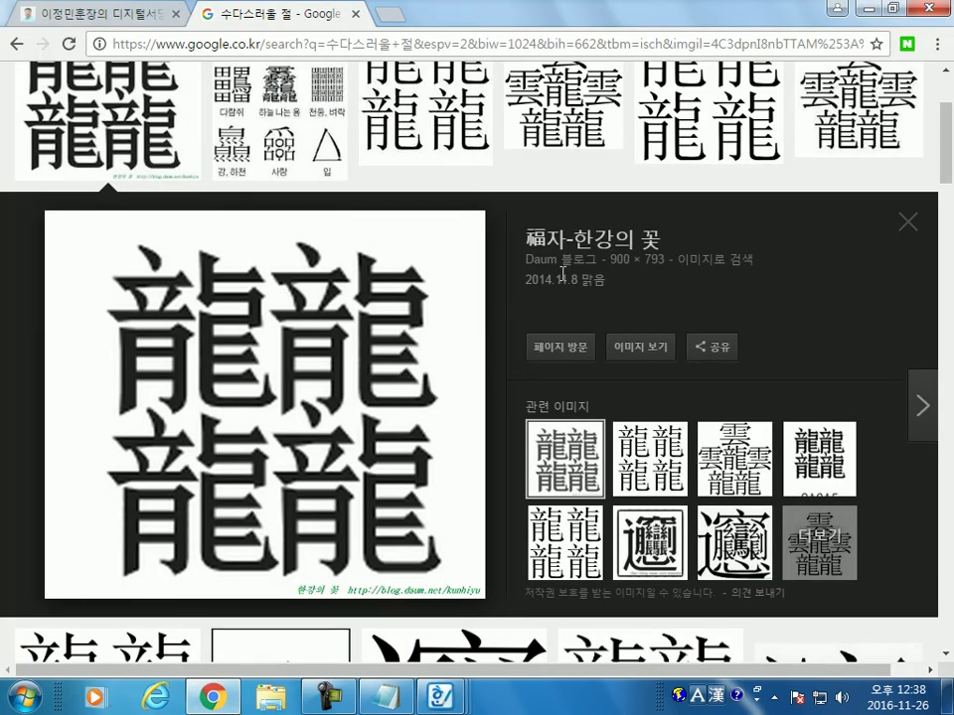
{"action": "scroll", "coordinate": [298, 238], "scroll_direction": "up", "scroll_amount": 3}
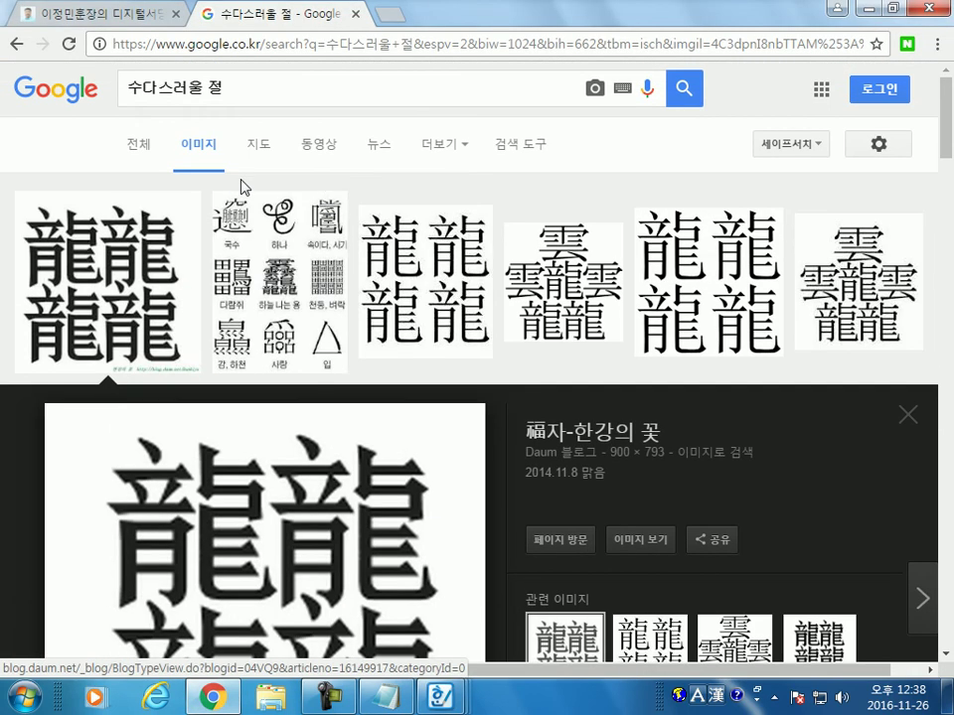
{"action": "left_click", "coordinate": [14, 46]}
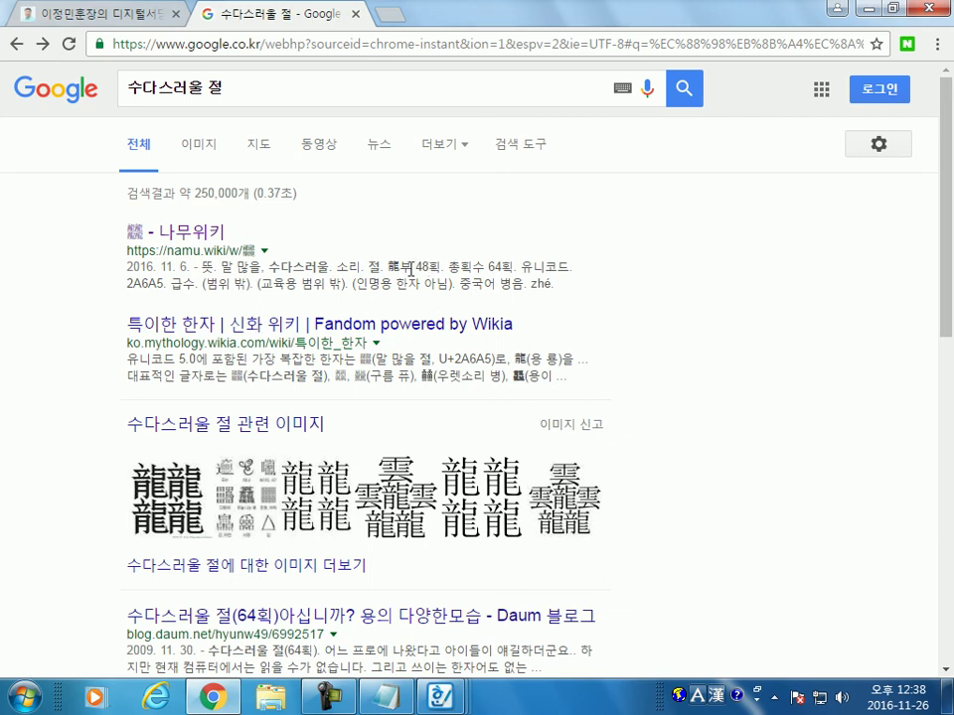
{"action": "left_click_drag", "start_coordinate": [508, 266], "coordinate": [489, 265]}
{"action": "key", "text": "alt+Tab"}
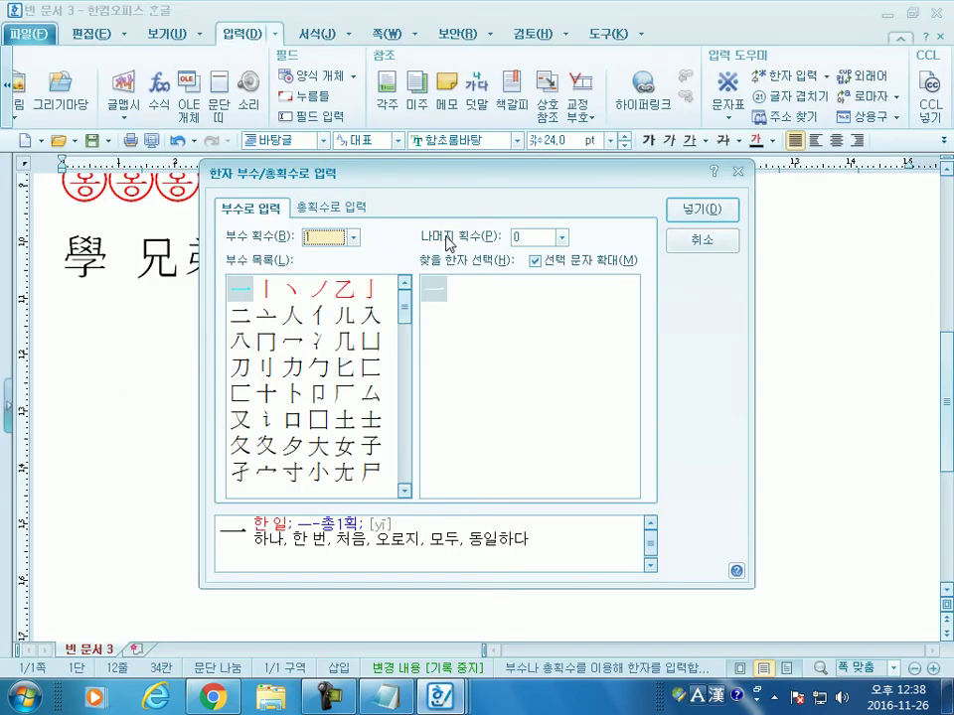
Step: Insert the 52-stroke thunder hanja 靐 after 學 using the total stroke count lookup
{"action": "left_click", "coordinate": [336, 212]}
{"action": "left_click", "coordinate": [342, 238]}
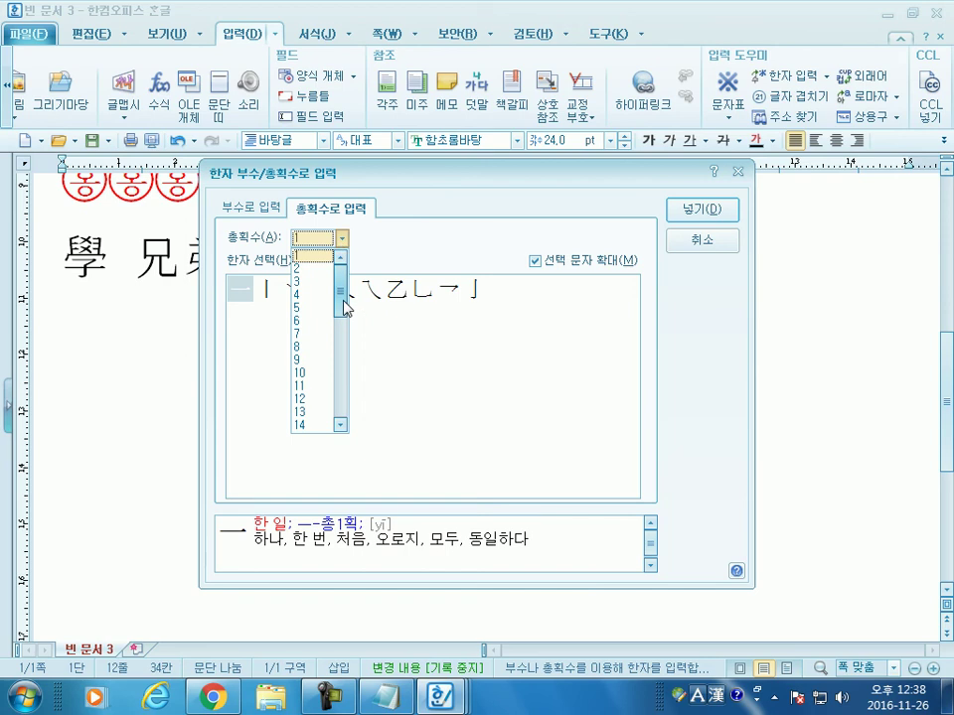
{"action": "left_click_drag", "start_coordinate": [341, 300], "coordinate": [339, 447]}
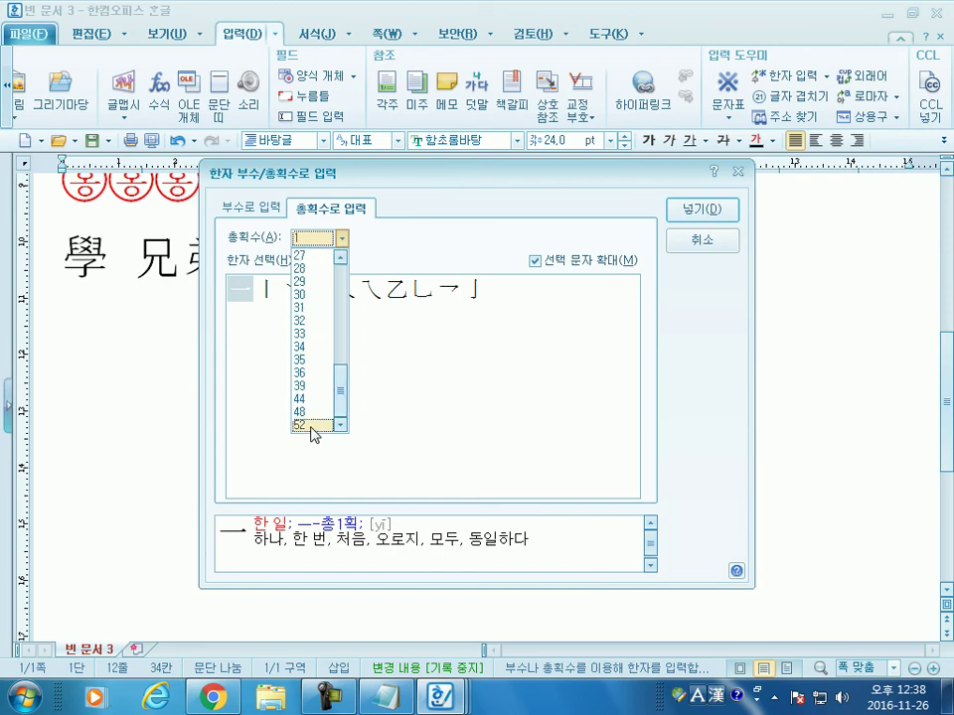
{"action": "left_click", "coordinate": [314, 428]}
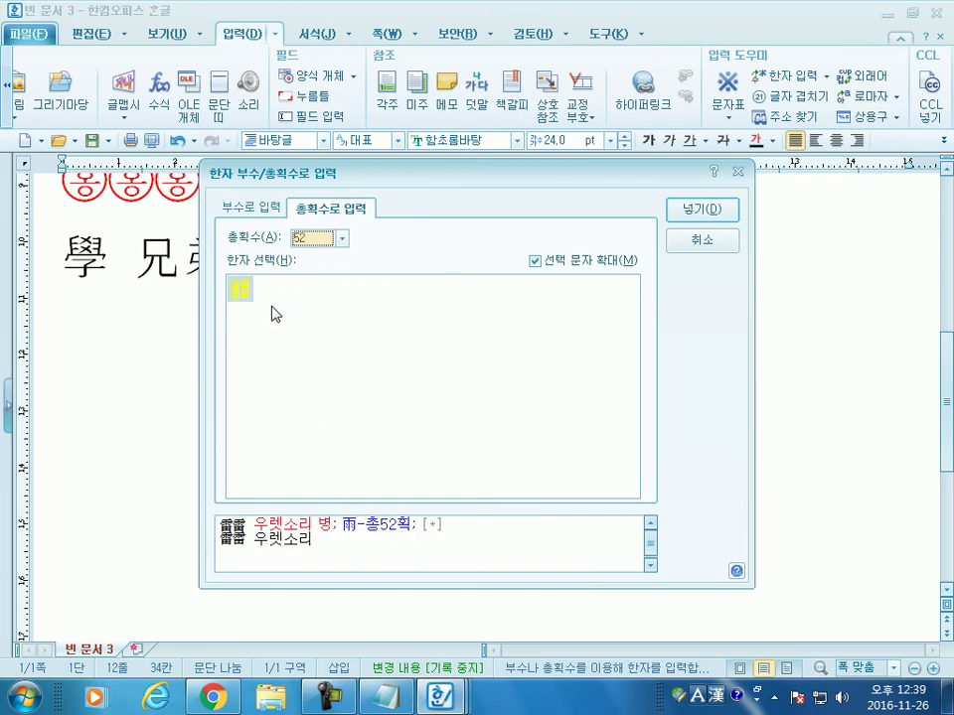
{"action": "left_click", "coordinate": [247, 304]}
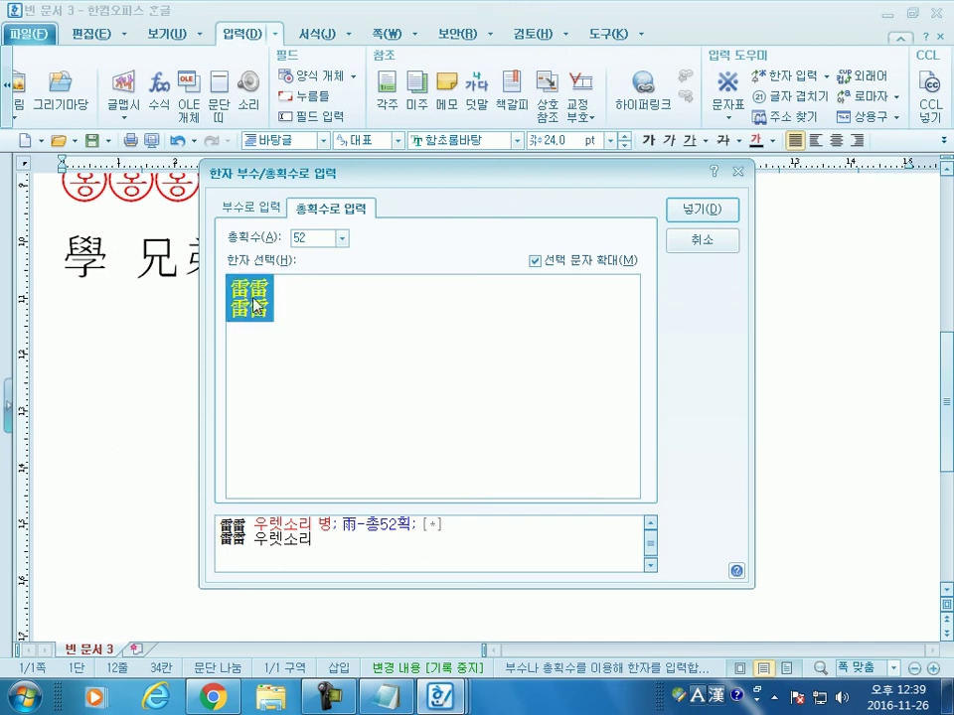
{"action": "left_click", "coordinate": [689, 211]}
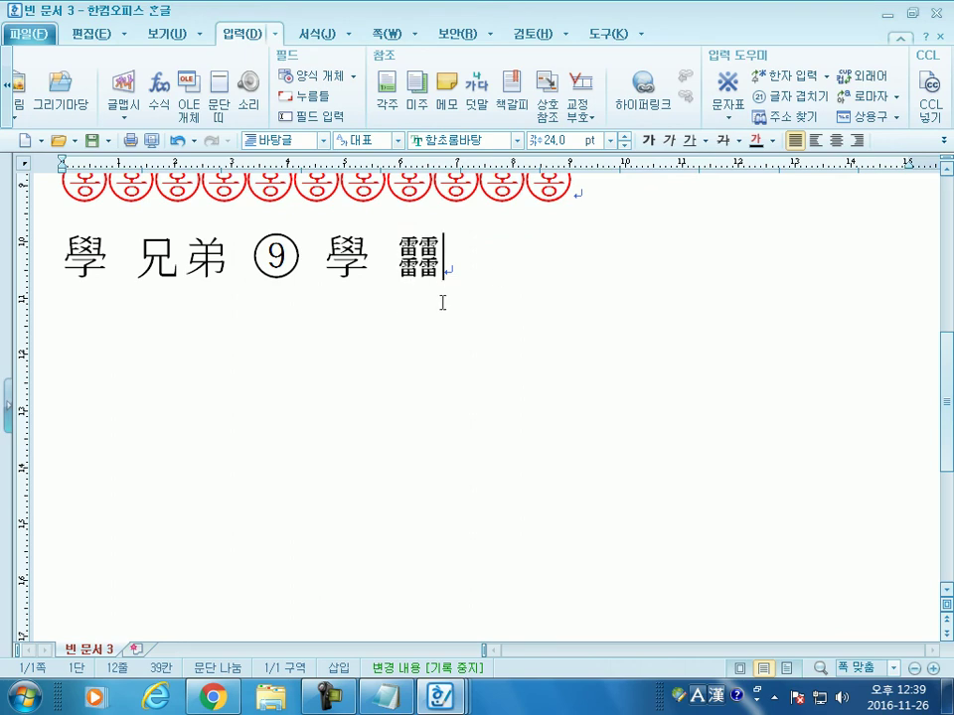
{"action": "key", "text": "alt+Tab"}
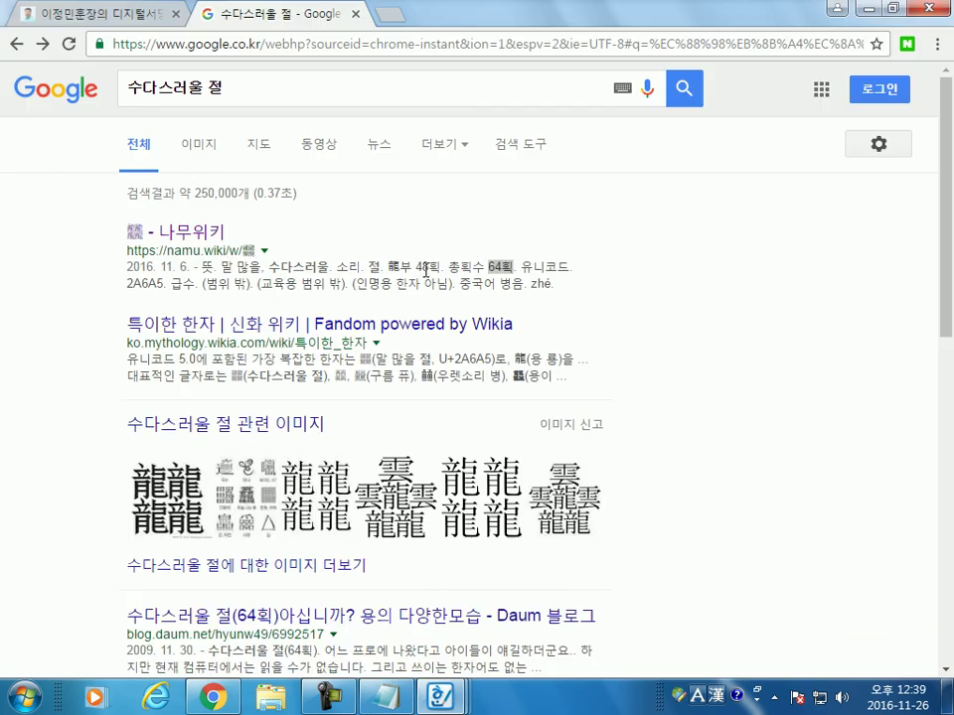
Step: Read the 특이한 한자 wiki article down to the 128-stroke character, then return to 빈 문서 3
{"action": "left_click", "coordinate": [512, 271]}
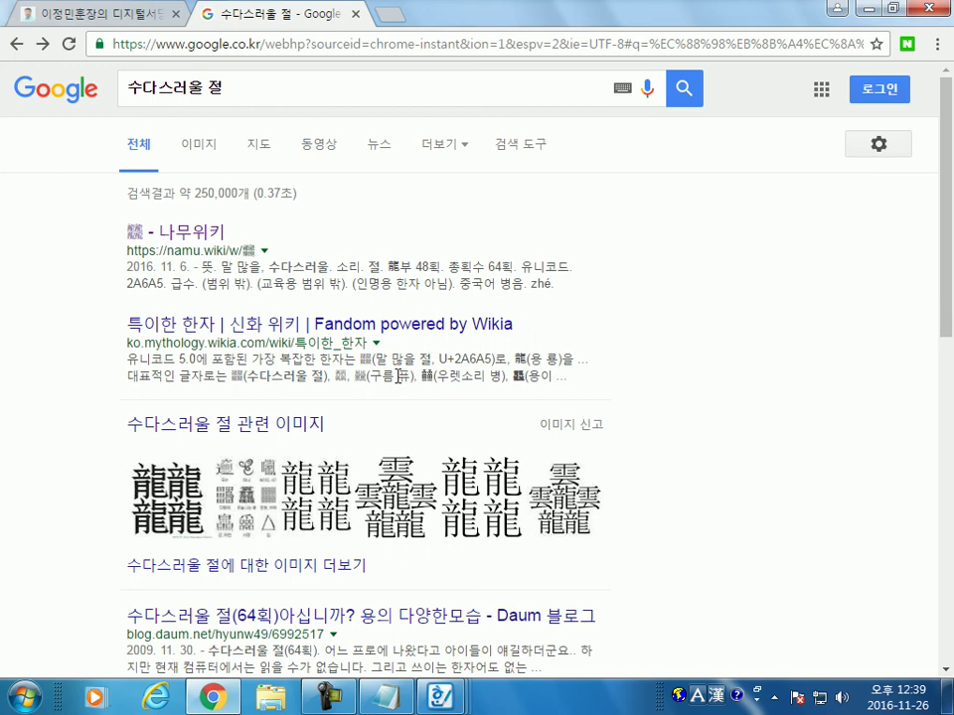
{"action": "left_click", "coordinate": [203, 328]}
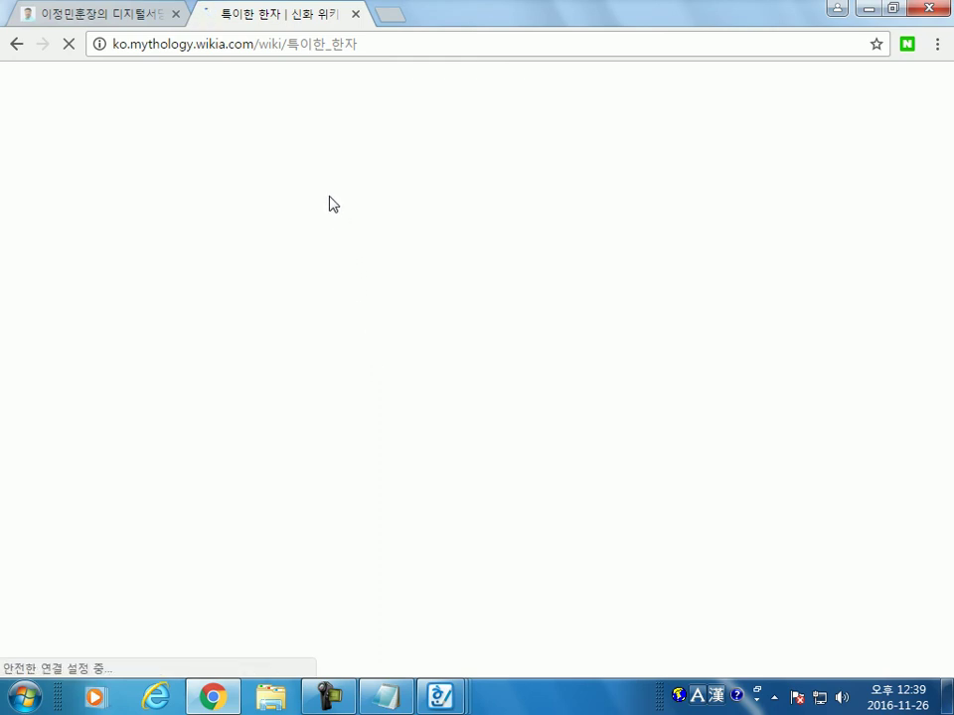
{"action": "scroll", "coordinate": [270, 447], "scroll_direction": "down", "scroll_amount": 3}
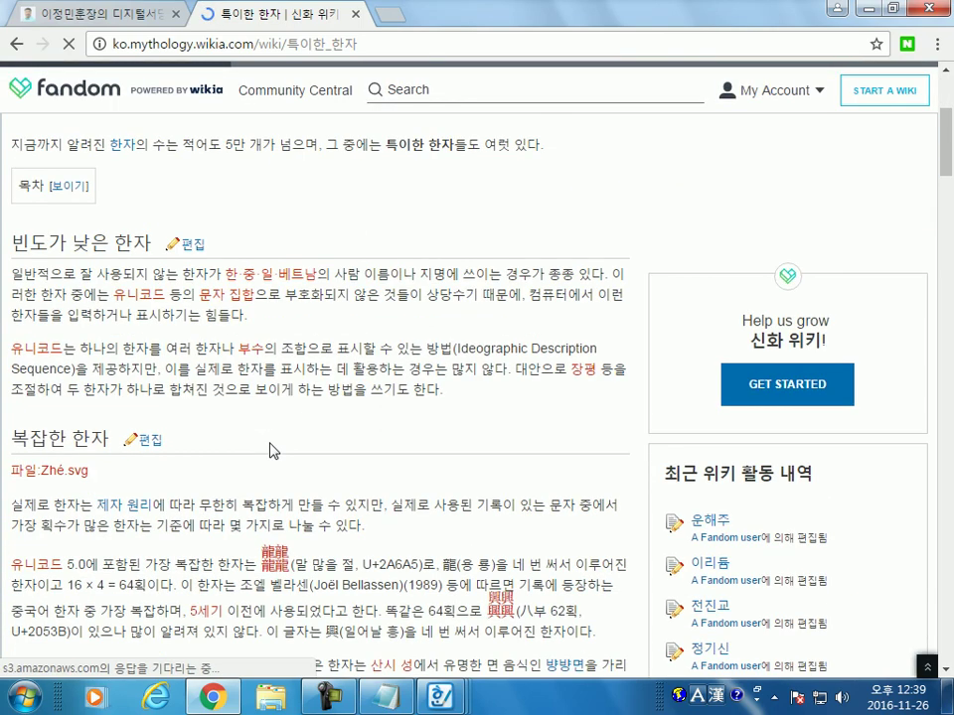
{"action": "scroll", "coordinate": [62, 477], "scroll_direction": "down", "scroll_amount": 1}
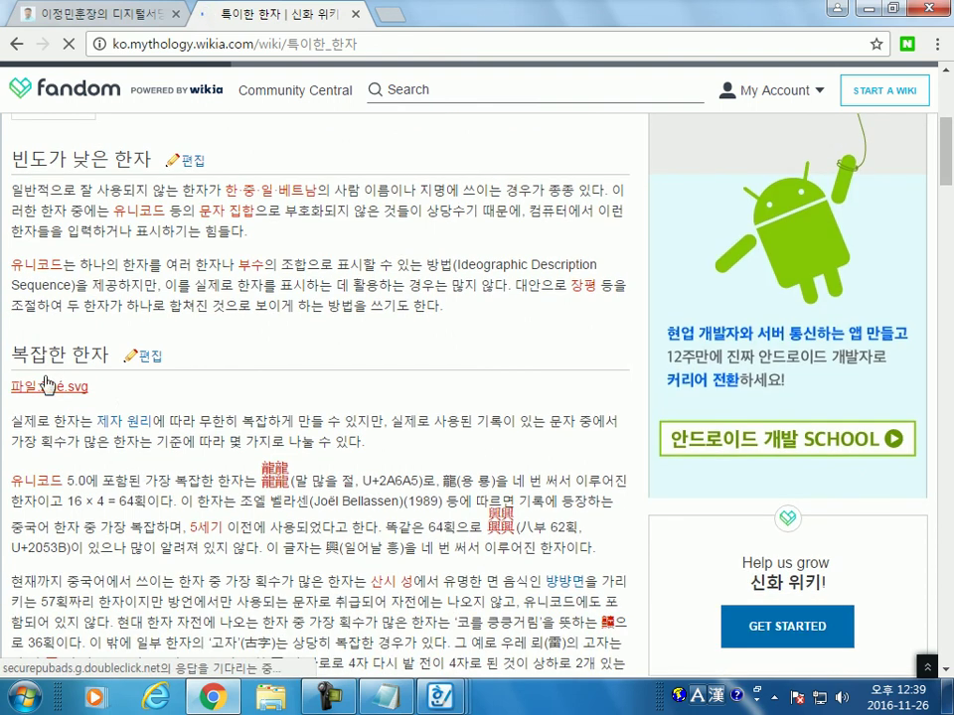
{"action": "scroll", "coordinate": [47, 479], "scroll_direction": "down", "scroll_amount": 1}
{"action": "scroll", "coordinate": [239, 496], "scroll_direction": "down", "scroll_amount": 2}
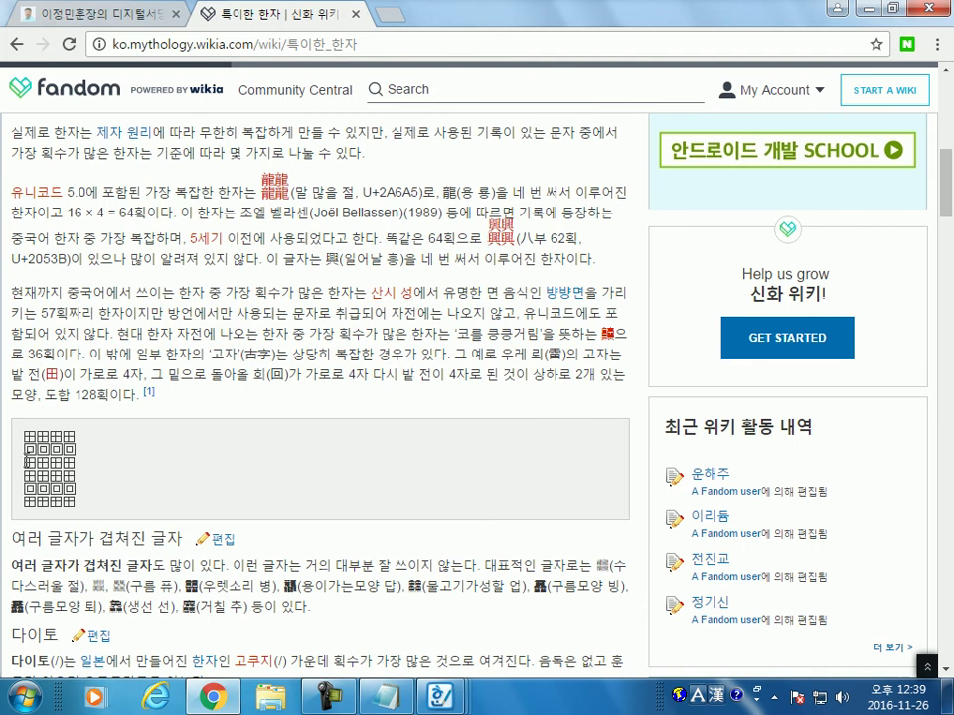
{"action": "scroll", "coordinate": [127, 481], "scroll_direction": "down", "scroll_amount": 1}
{"action": "scroll", "coordinate": [127, 481], "scroll_direction": "down", "scroll_amount": 3}
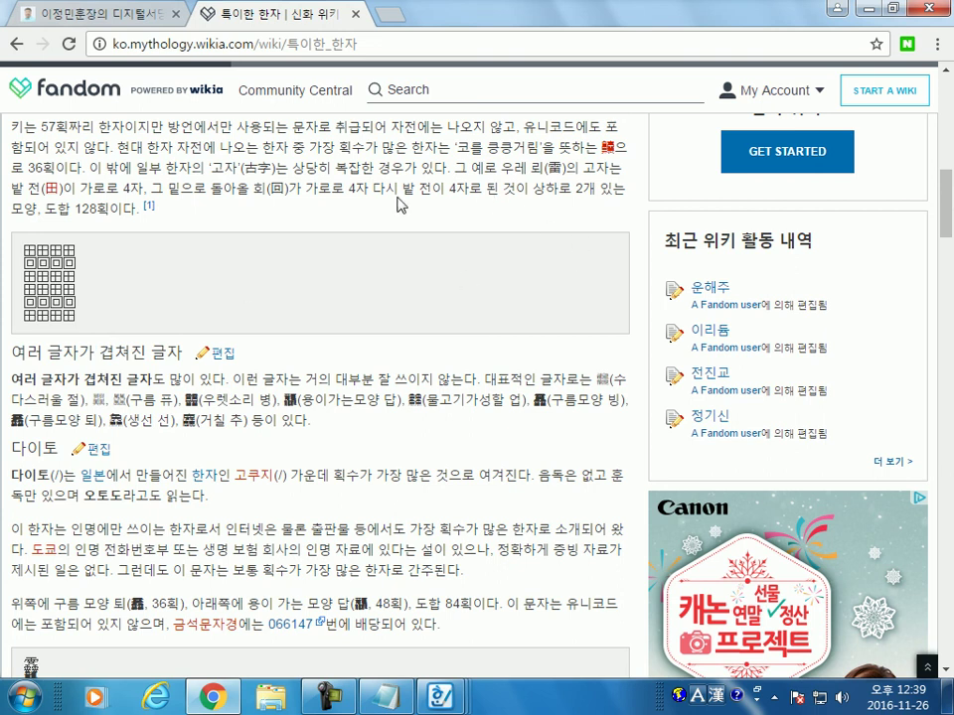
{"action": "left_click_drag", "start_coordinate": [97, 210], "coordinate": [75, 210]}
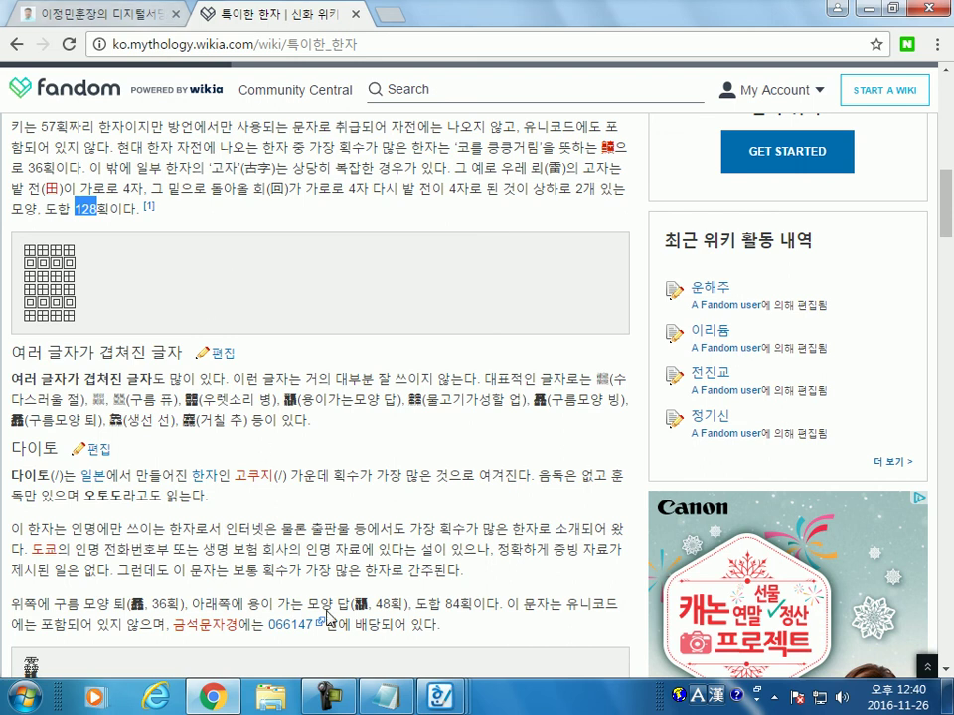
{"action": "left_click", "coordinate": [449, 698]}
{"action": "left_click", "coordinate": [727, 547]}
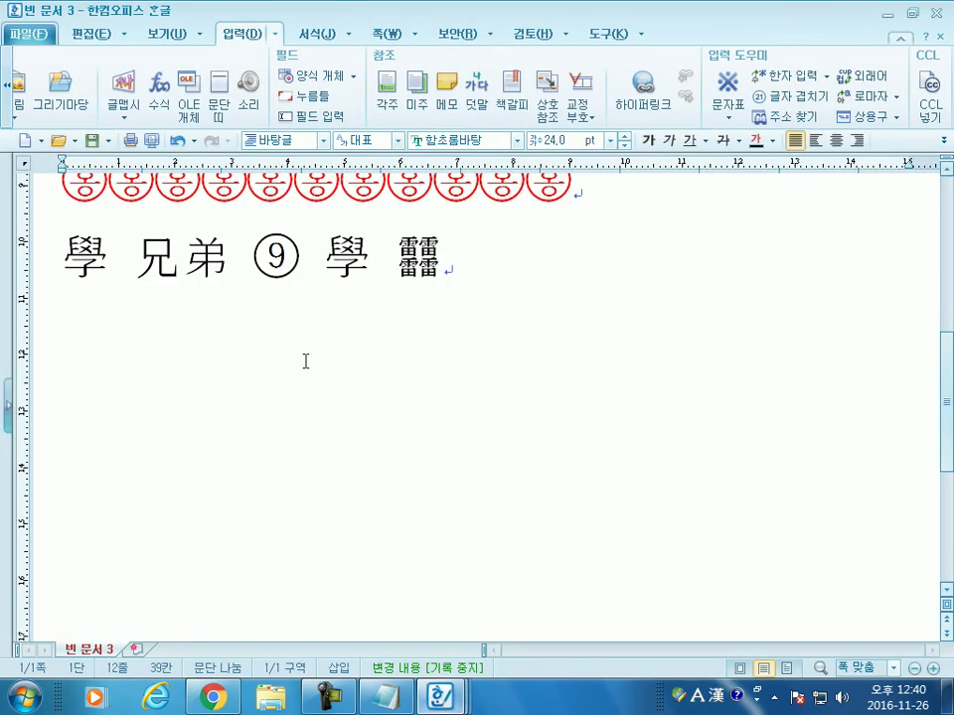
Step: Insert the 48-stroke hanja 龘 after 靐 using the total stroke count lookup
{"action": "left_click", "coordinate": [825, 75]}
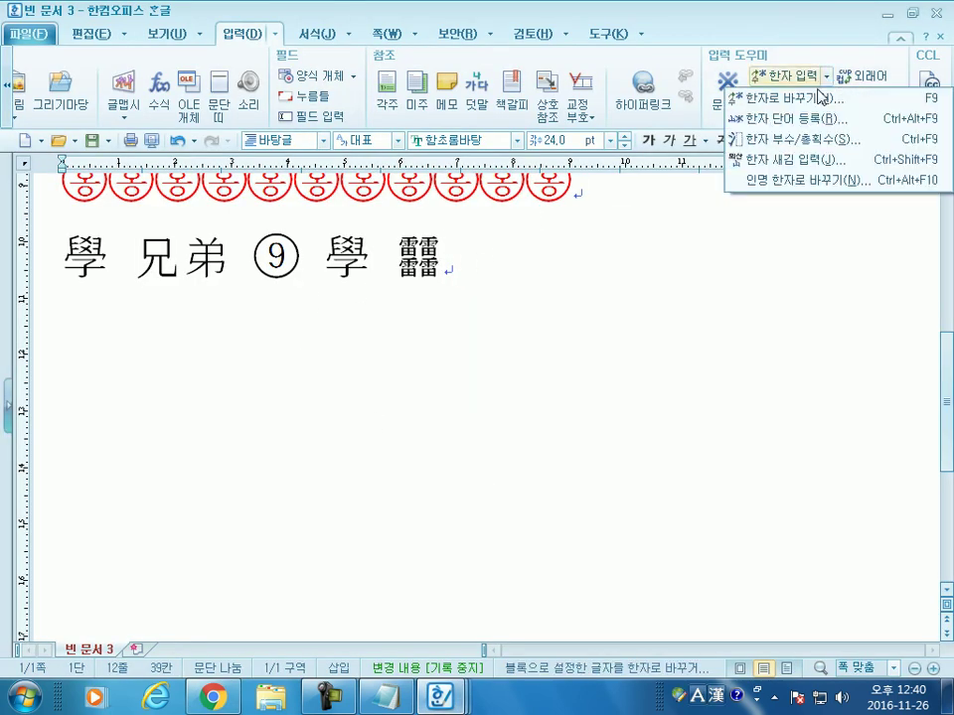
{"action": "left_click", "coordinate": [785, 142]}
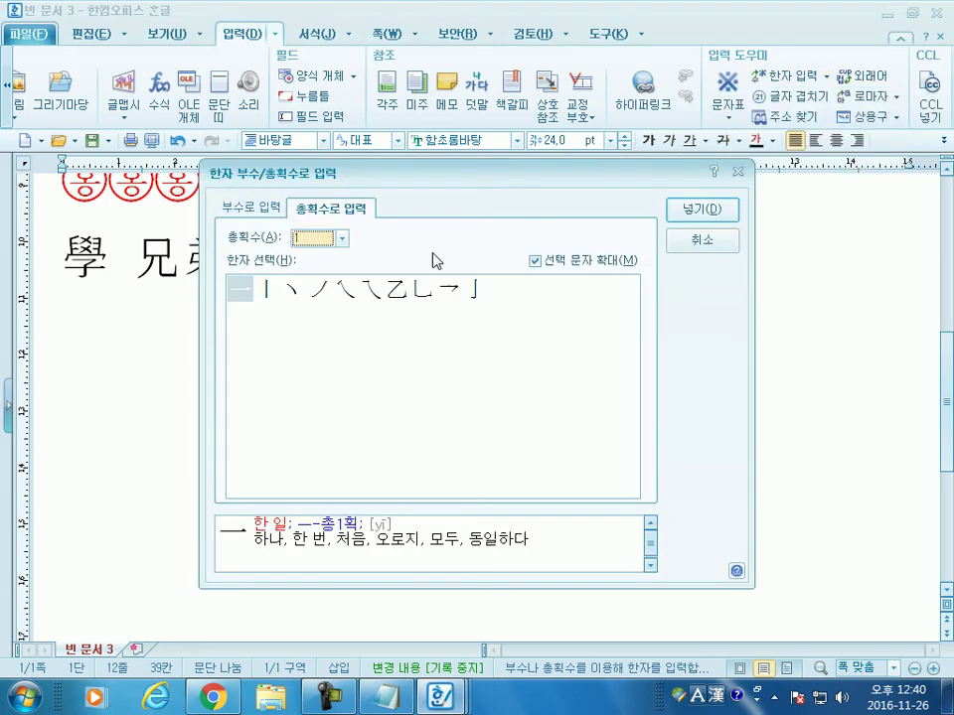
{"action": "left_click", "coordinate": [249, 207]}
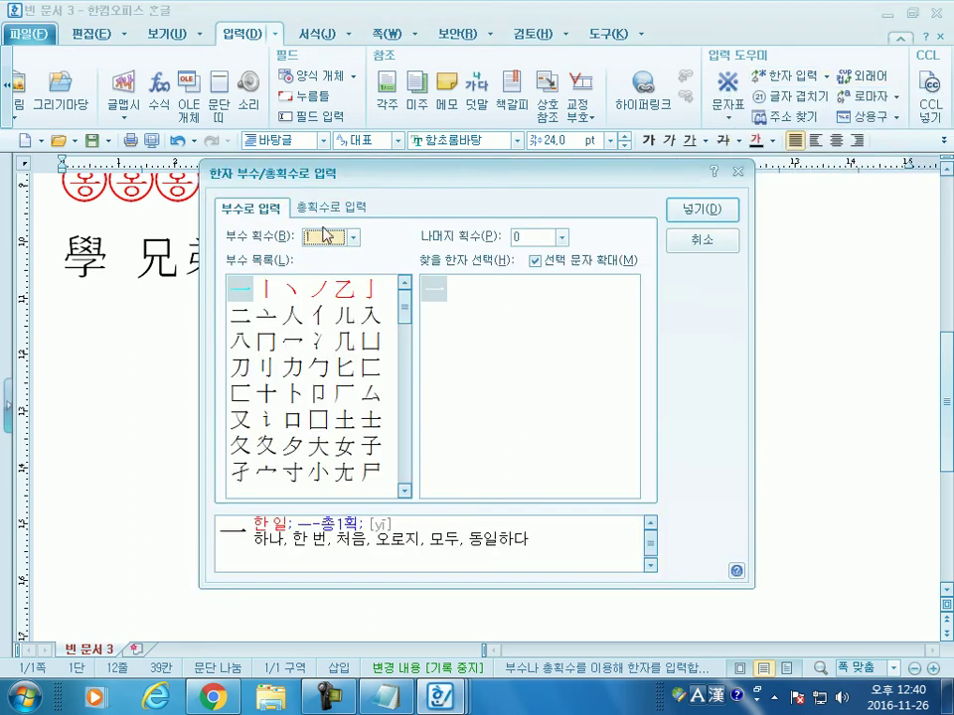
{"action": "left_click", "coordinate": [331, 208]}
{"action": "left_click", "coordinate": [341, 239]}
{"action": "left_click_drag", "start_coordinate": [346, 294], "coordinate": [346, 447]}
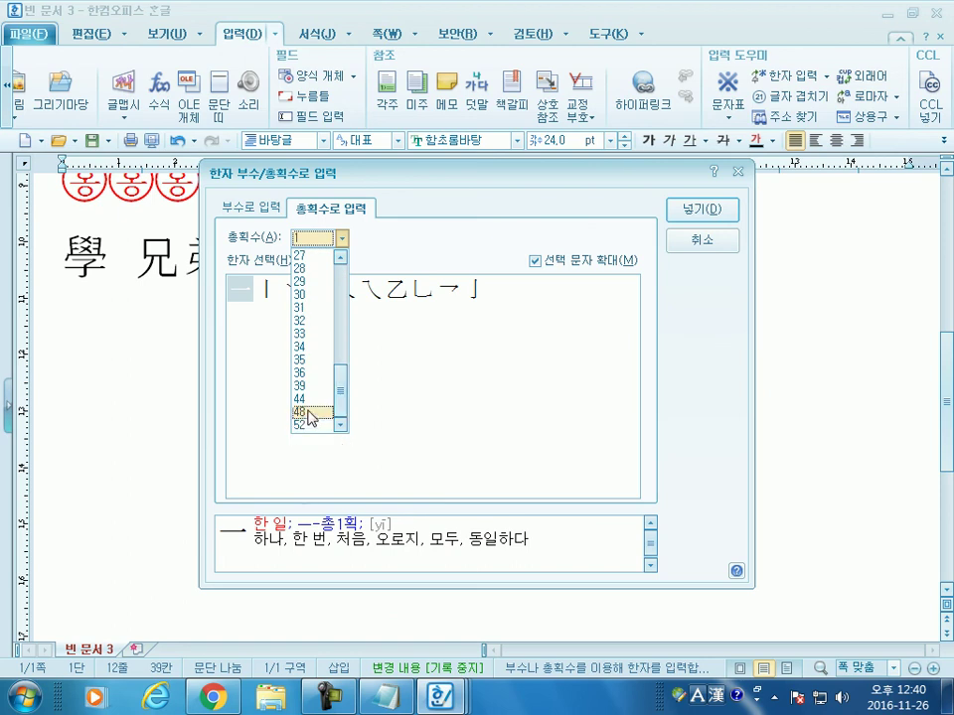
{"action": "left_click", "coordinate": [311, 413]}
{"action": "left_click", "coordinate": [243, 290]}
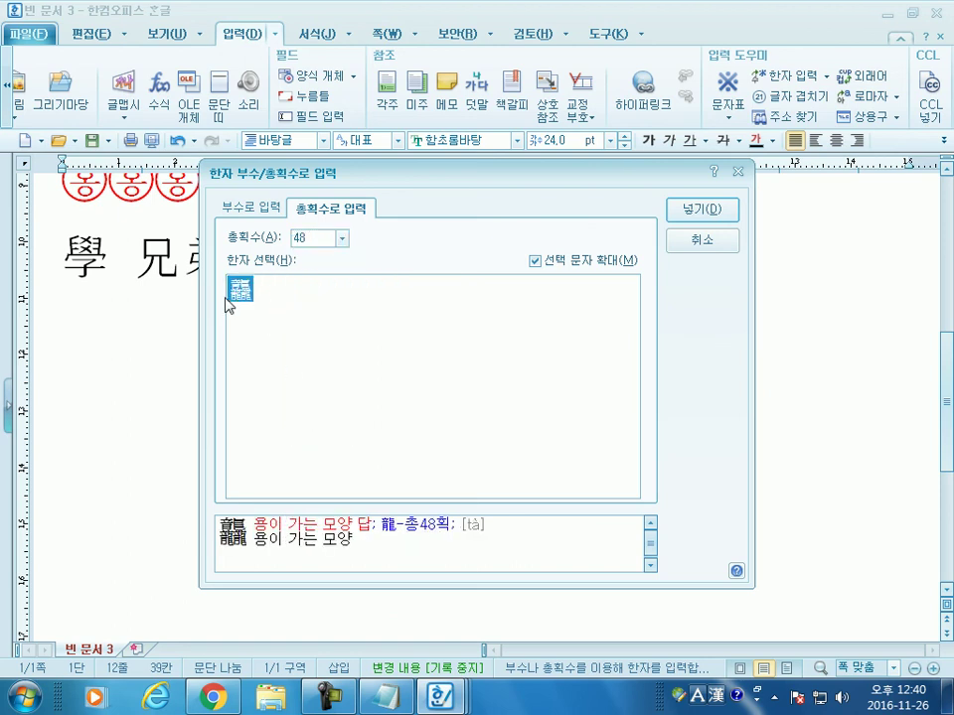
{"action": "mouse_move", "coordinate": [249, 305]}
{"action": "left_click", "coordinate": [717, 208]}
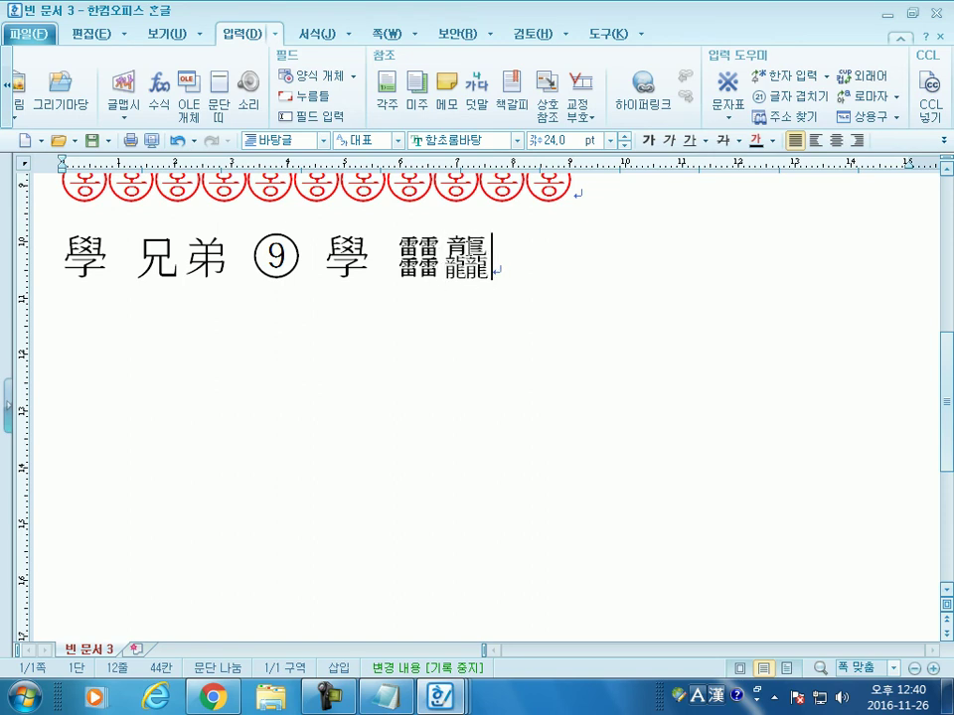
Step: Select the newly inserted 龘 at the line end to check it, then clear the selection
{"action": "key", "text": "shift+Left"}
{"action": "left_click", "coordinate": [502, 265]}
{"action": "left_click_drag", "start_coordinate": [514, 269], "coordinate": [467, 264]}
{"action": "left_click", "coordinate": [502, 264]}
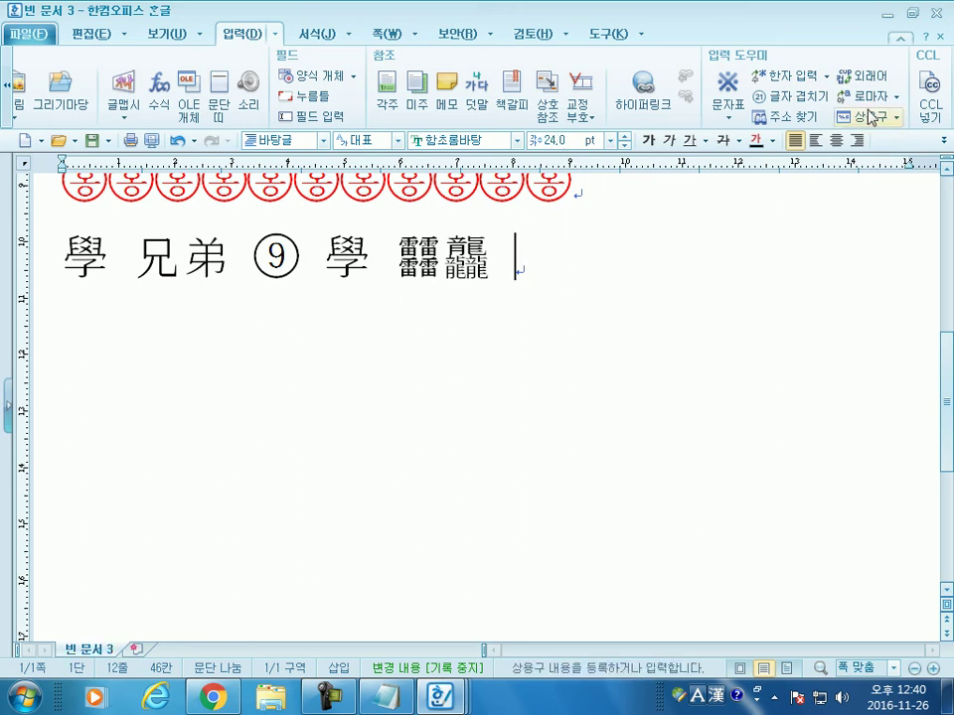
Step: Reopen the 48-stroke hanja lookup and insert its character again with Enter
{"action": "left_click", "coordinate": [826, 76]}
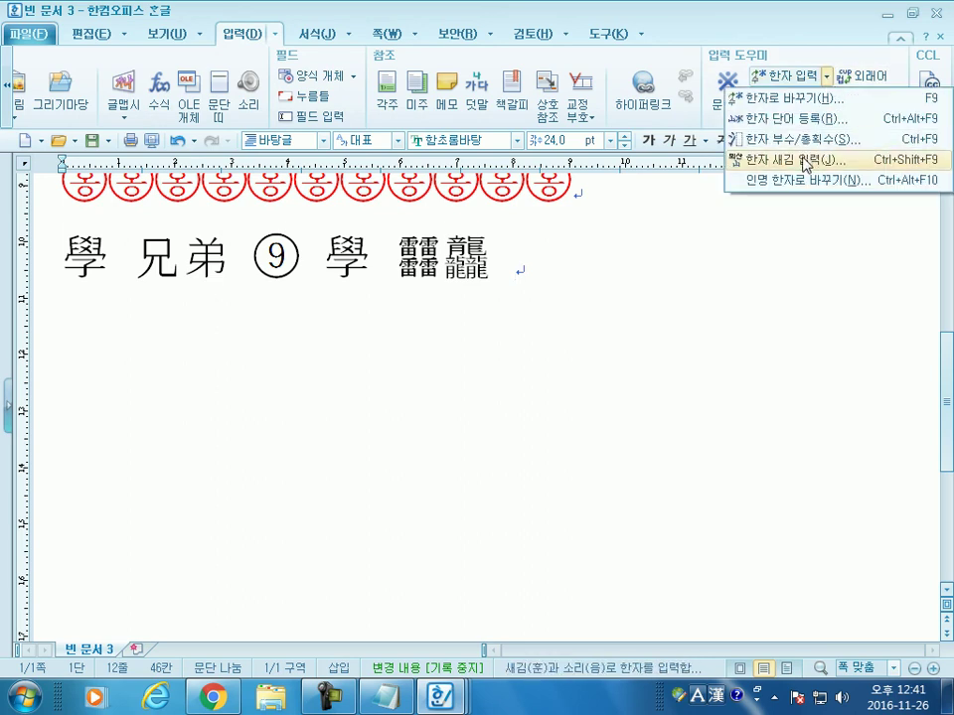
{"action": "left_click", "coordinate": [803, 138]}
{"action": "left_click", "coordinate": [342, 239]}
{"action": "scroll", "coordinate": [310, 398], "scroll_direction": "down", "scroll_amount": 8}
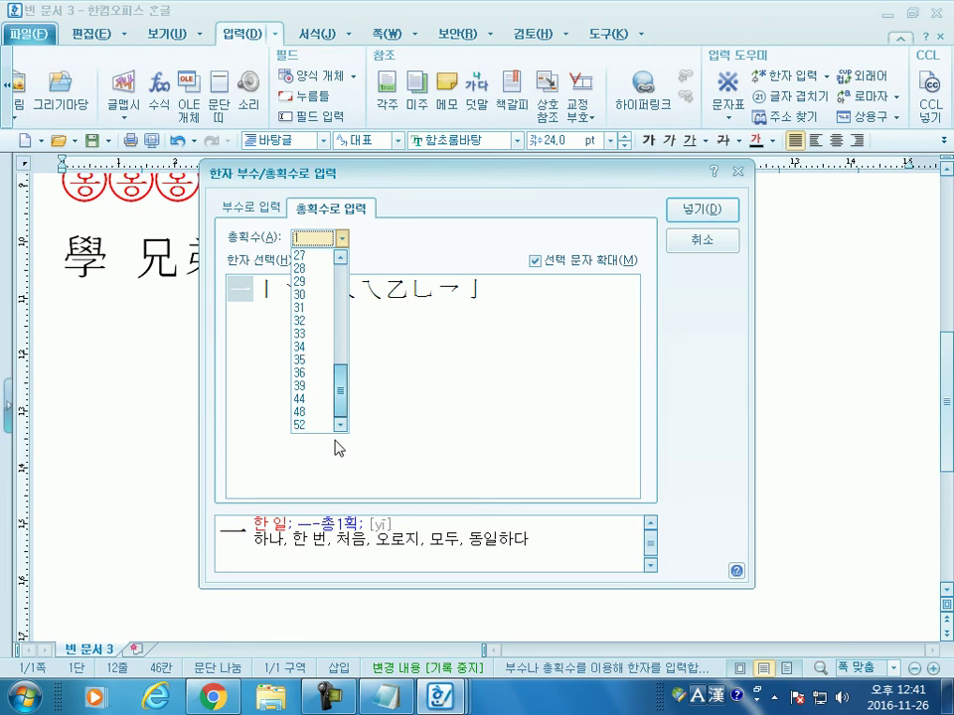
{"action": "left_click", "coordinate": [308, 413]}
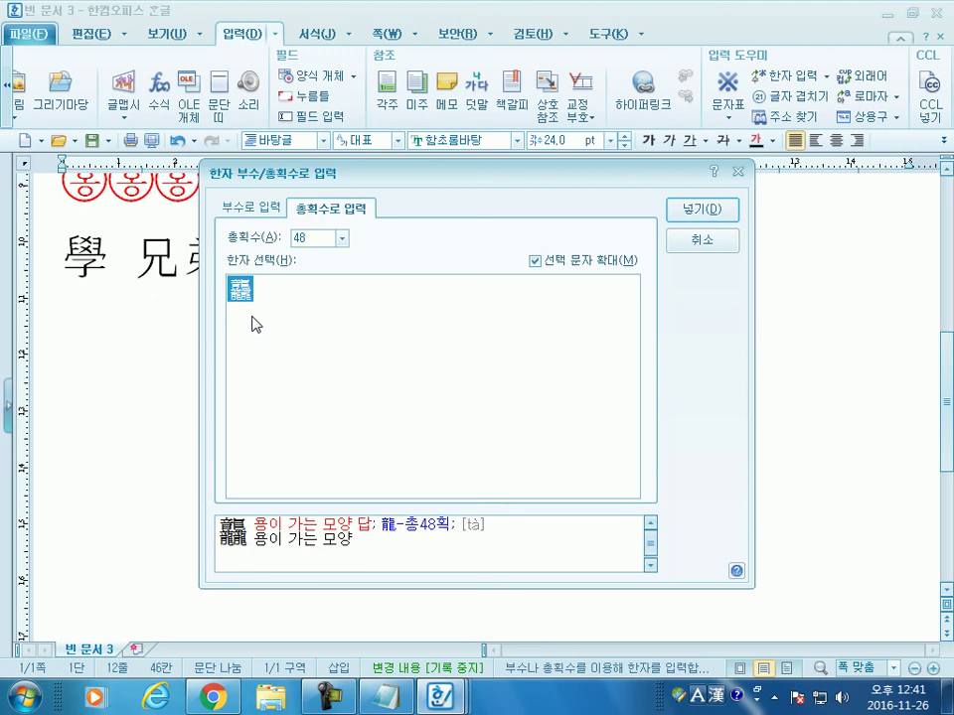
{"action": "left_click_drag", "start_coordinate": [447, 171], "coordinate": [532, 42]}
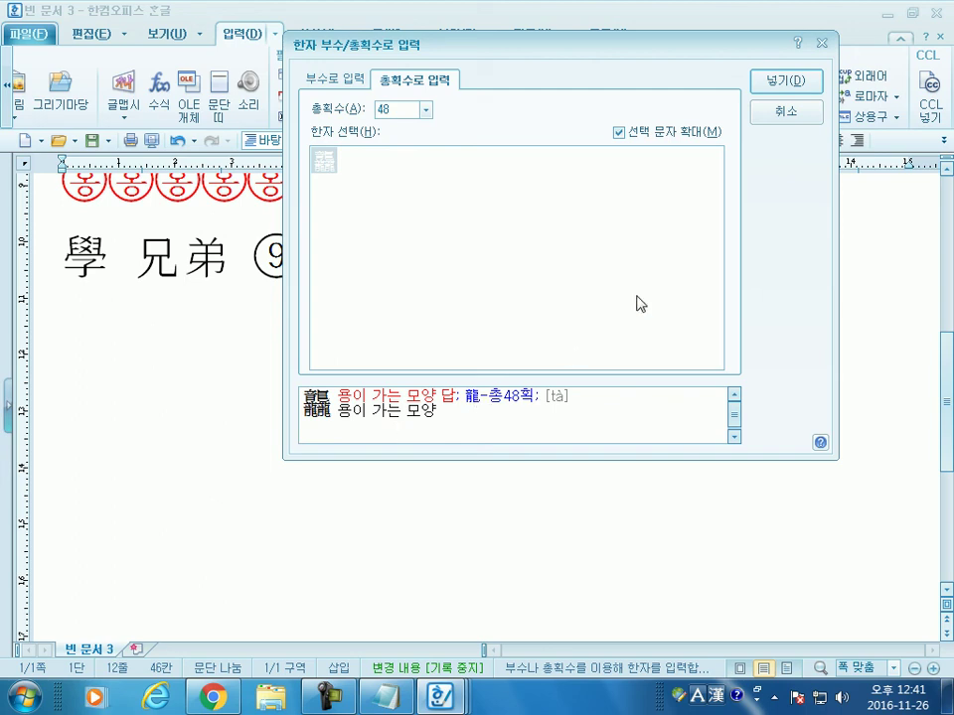
{"action": "key", "text": "Return"}
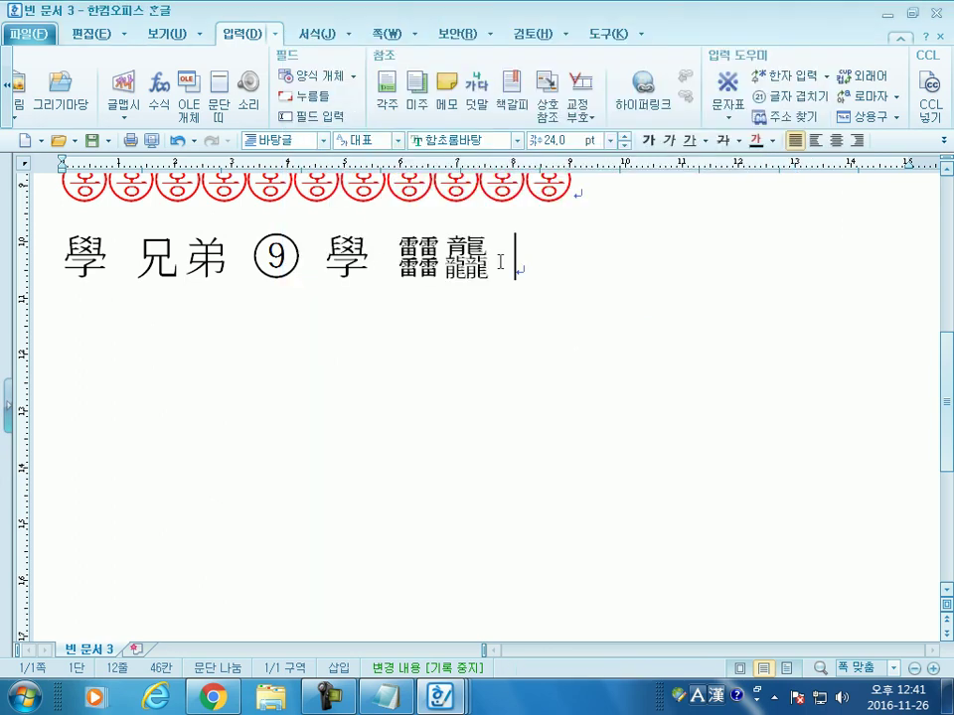
Step: Convert the second 學 to Hangul 학 with F9, then back to 學
{"action": "key", "text": "shift+Left"}
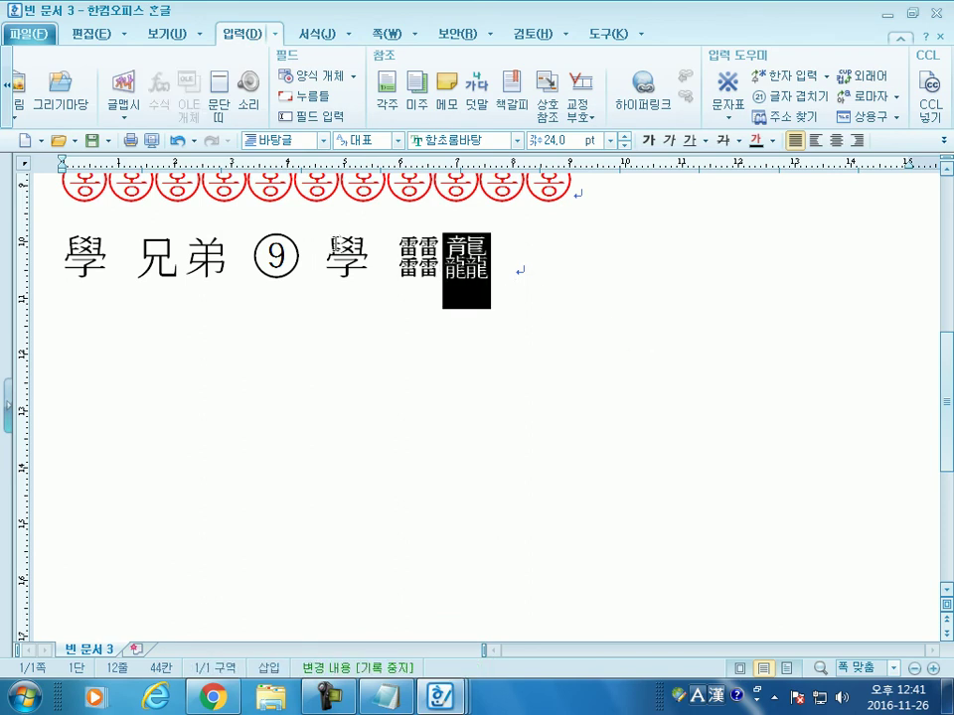
{"action": "double_click", "coordinate": [352, 246]}
{"action": "left_click", "coordinate": [370, 263]}
{"action": "key", "text": "F9"}
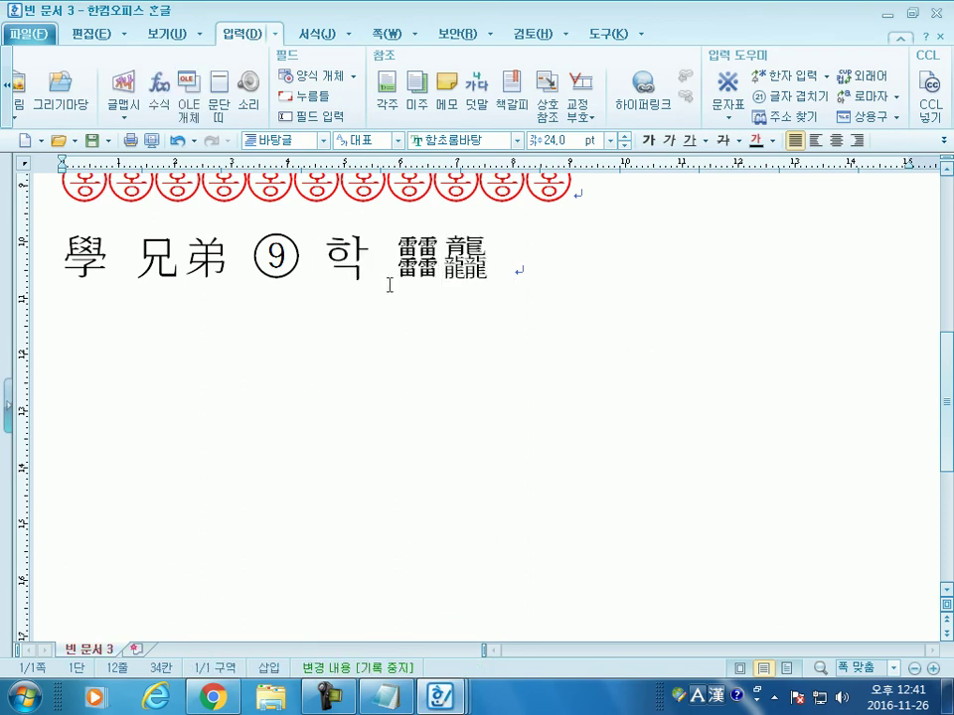
{"action": "left_click", "coordinate": [437, 294]}
{"action": "key", "text": "F9"}
{"action": "left_click", "coordinate": [673, 65]}
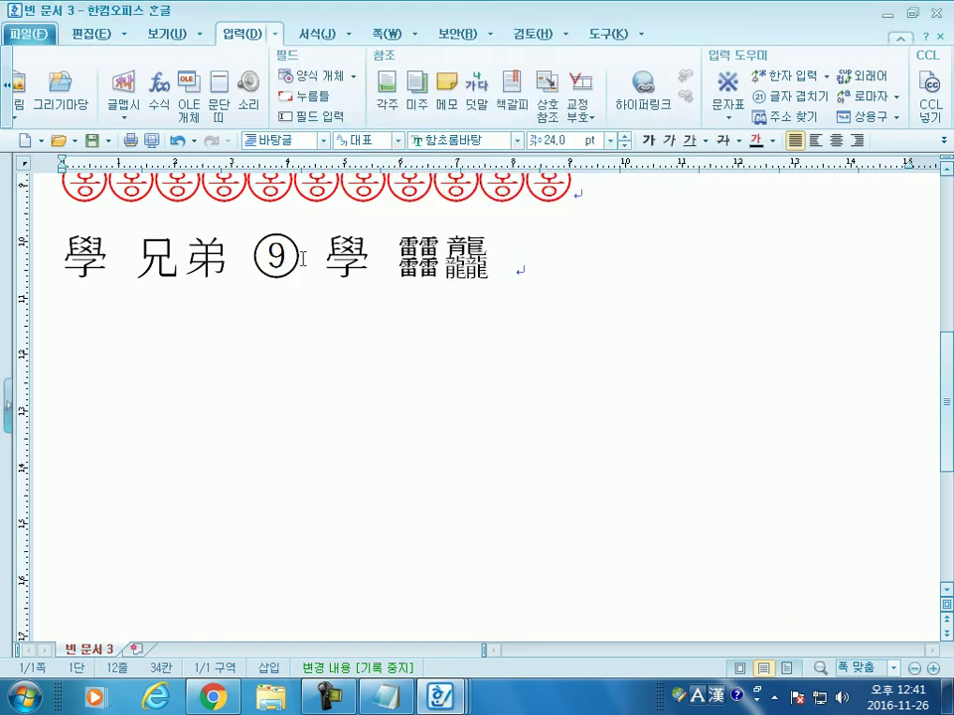
Step: Convert 兄弟 to Hangul 형제 with F9, undoing a trial reconversion to 兄弟
{"action": "left_click", "coordinate": [443, 258]}
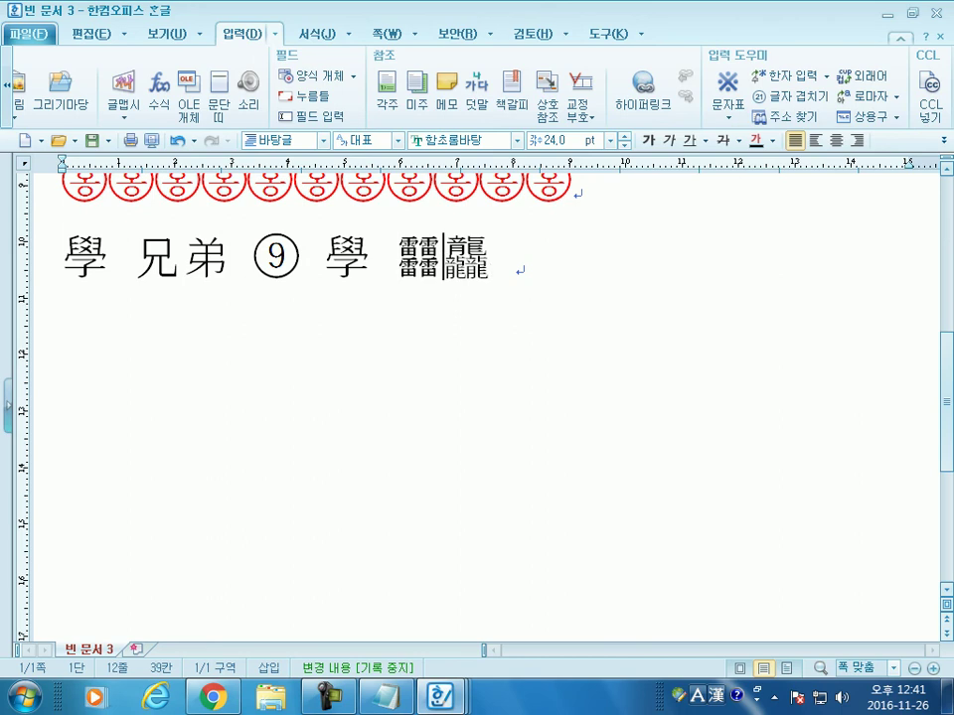
{"action": "left_click", "coordinate": [581, 283]}
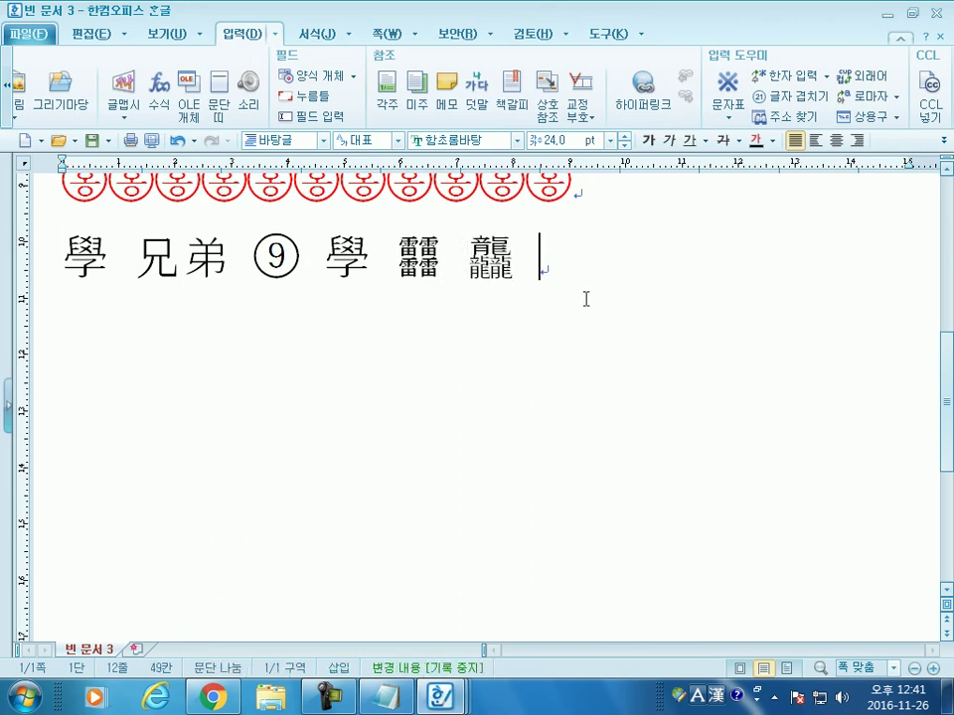
{"action": "left_click", "coordinate": [229, 261]}
{"action": "key", "text": "F9"}
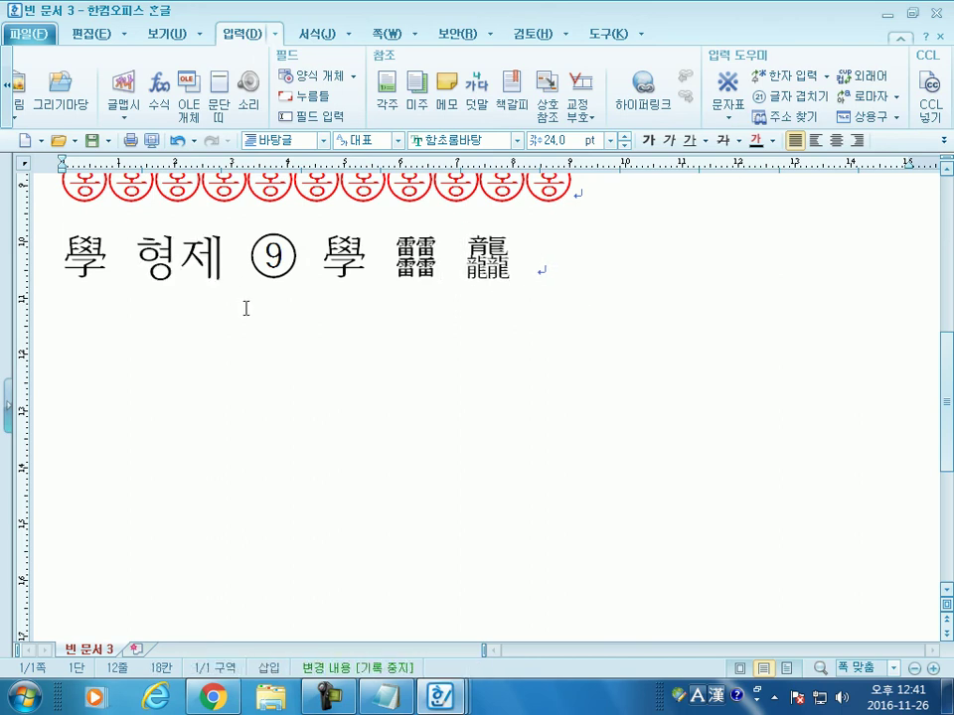
{"action": "left_click", "coordinate": [110, 268]}
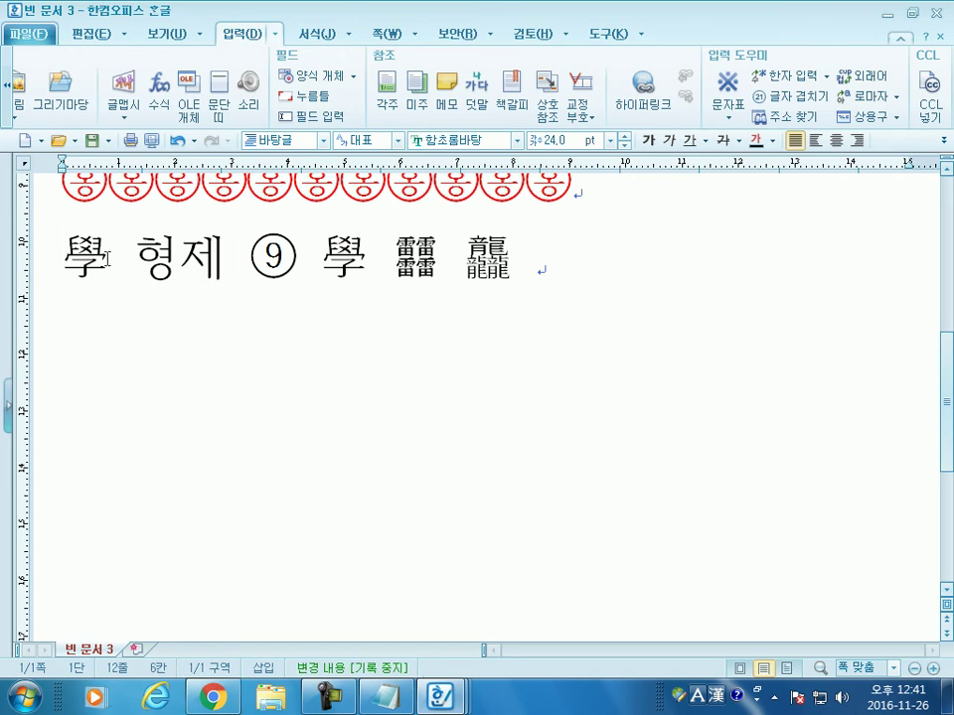
{"action": "left_click", "coordinate": [224, 264]}
{"action": "key", "text": "F9"}
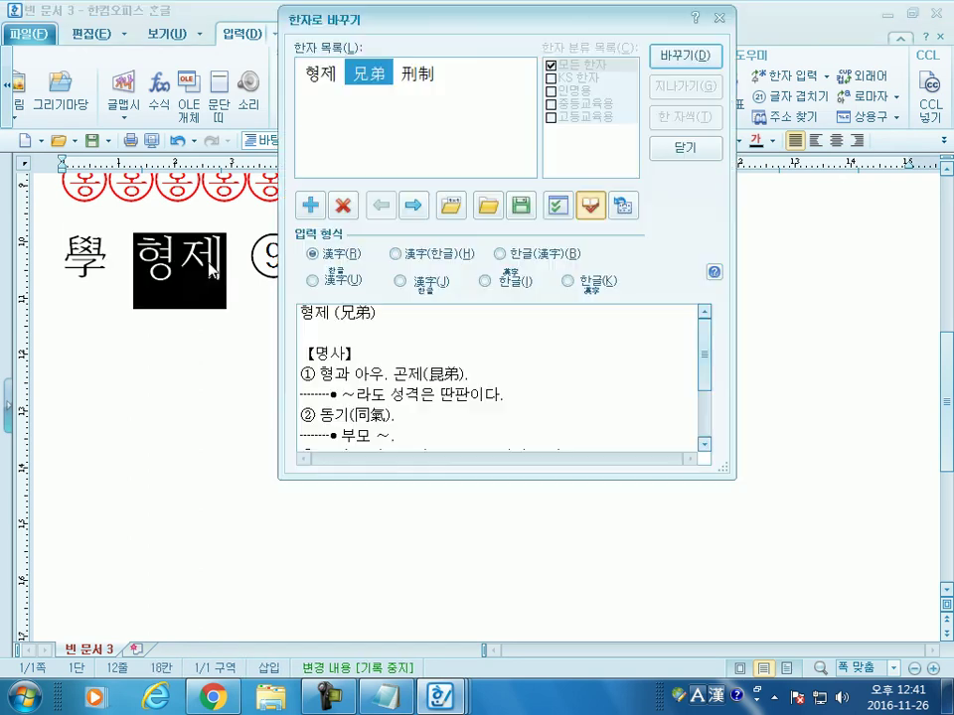
{"action": "left_click", "coordinate": [675, 70]}
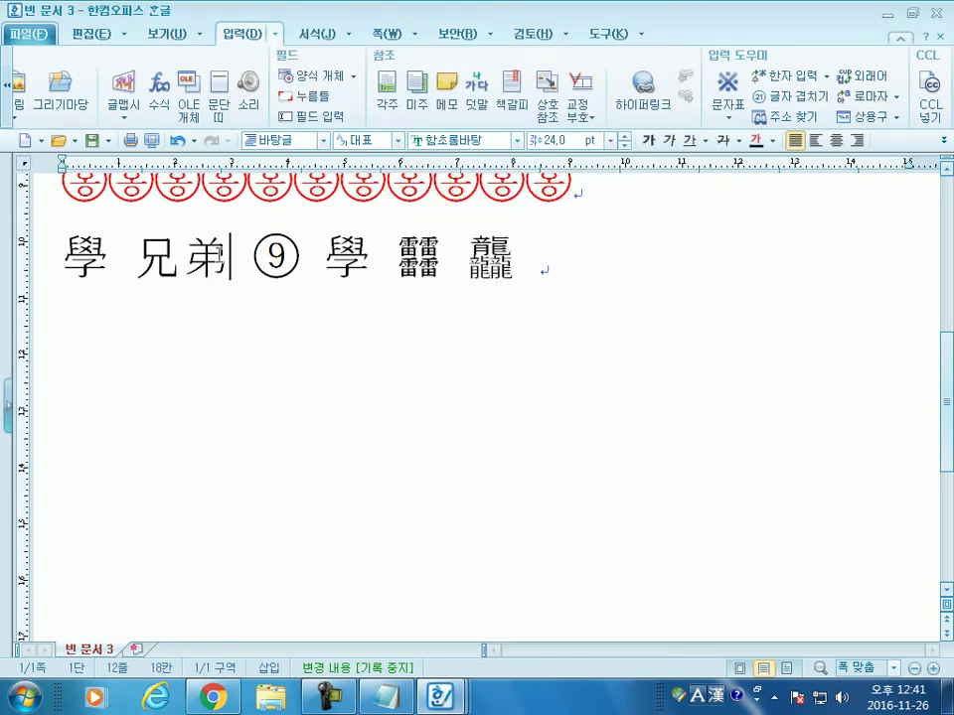
{"action": "key", "text": "ctrl+z"}
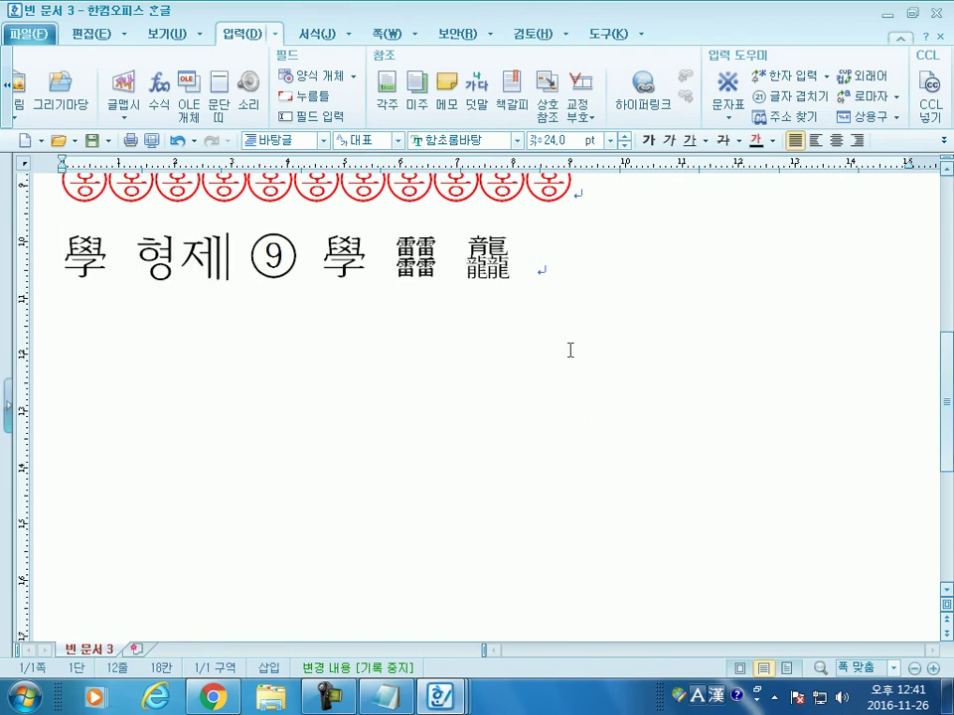
Step: Start a new empty line after the end of the hanja line
{"action": "left_click", "coordinate": [678, 320]}
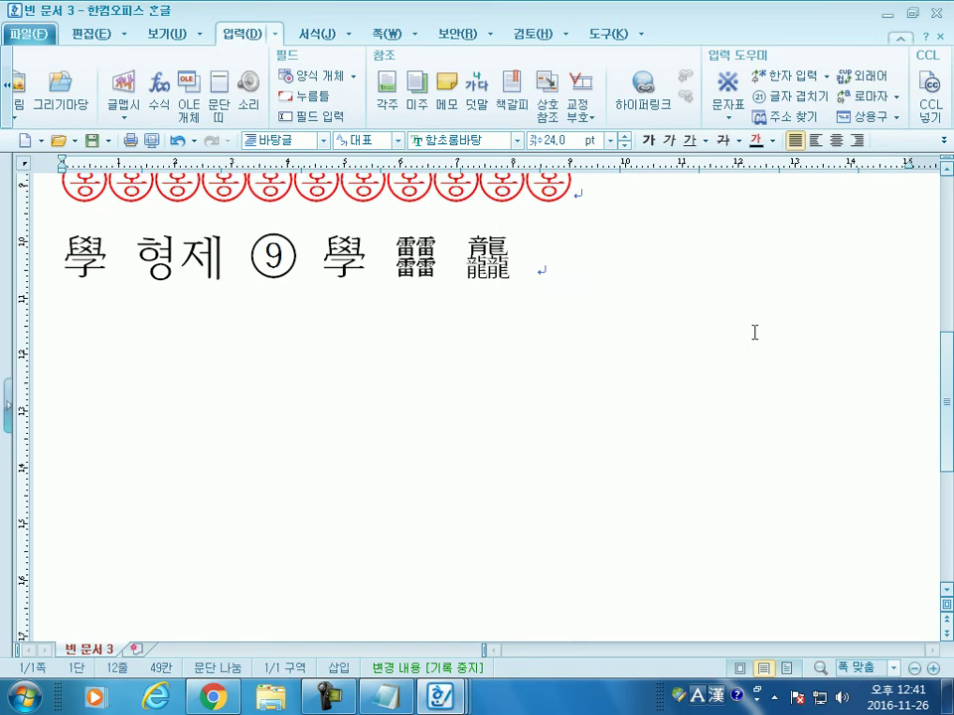
{"action": "key", "text": "Return"}
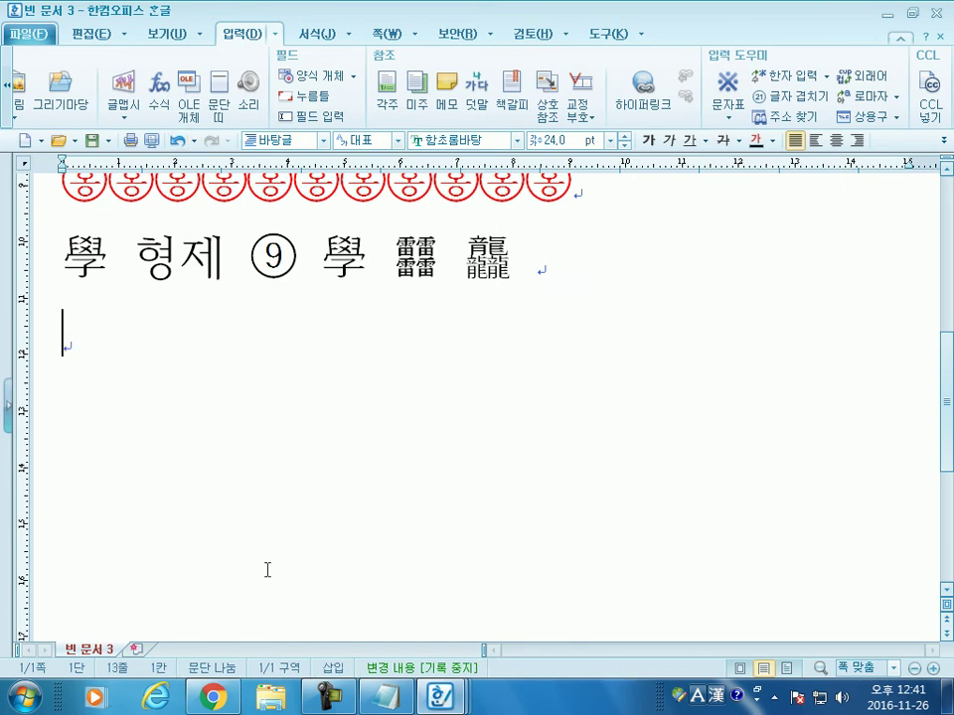
{"action": "key", "text": "alt+Tab"}
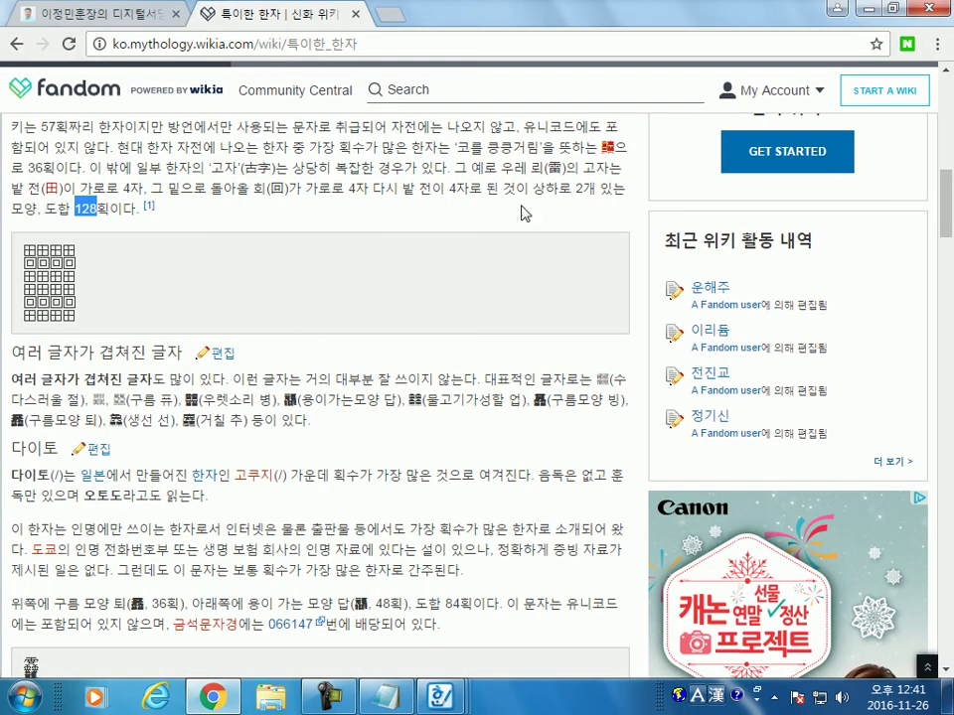
Step: Browse the Fandom unusual-hanja article, briefly selecting 靐, then close the wiki tab
{"action": "left_click", "coordinate": [397, 139]}
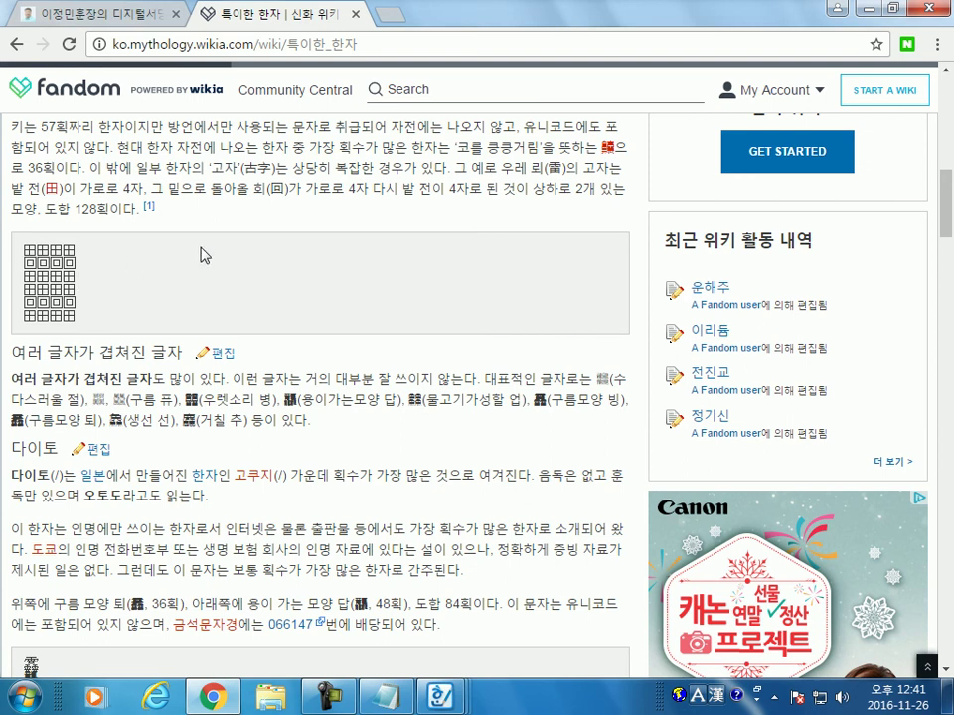
{"action": "scroll", "coordinate": [203, 254], "scroll_direction": "up", "scroll_amount": 2}
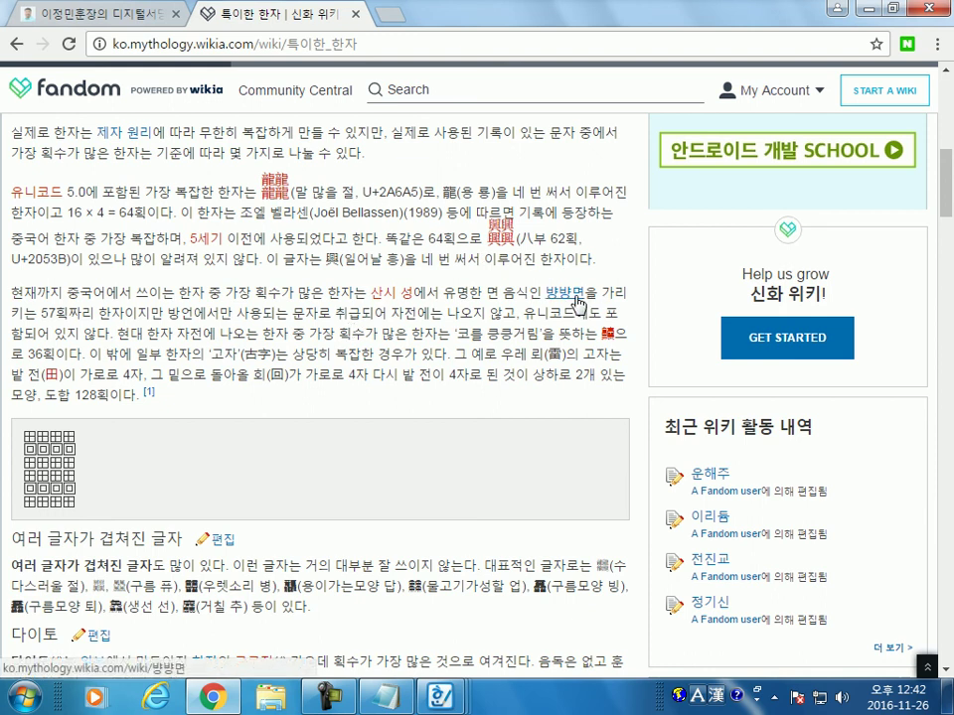
{"action": "scroll", "coordinate": [70, 350], "scroll_direction": "down", "scroll_amount": 1}
{"action": "scroll", "coordinate": [71, 358], "scroll_direction": "down", "scroll_amount": 5}
{"action": "scroll", "coordinate": [74, 365], "scroll_direction": "down", "scroll_amount": 2}
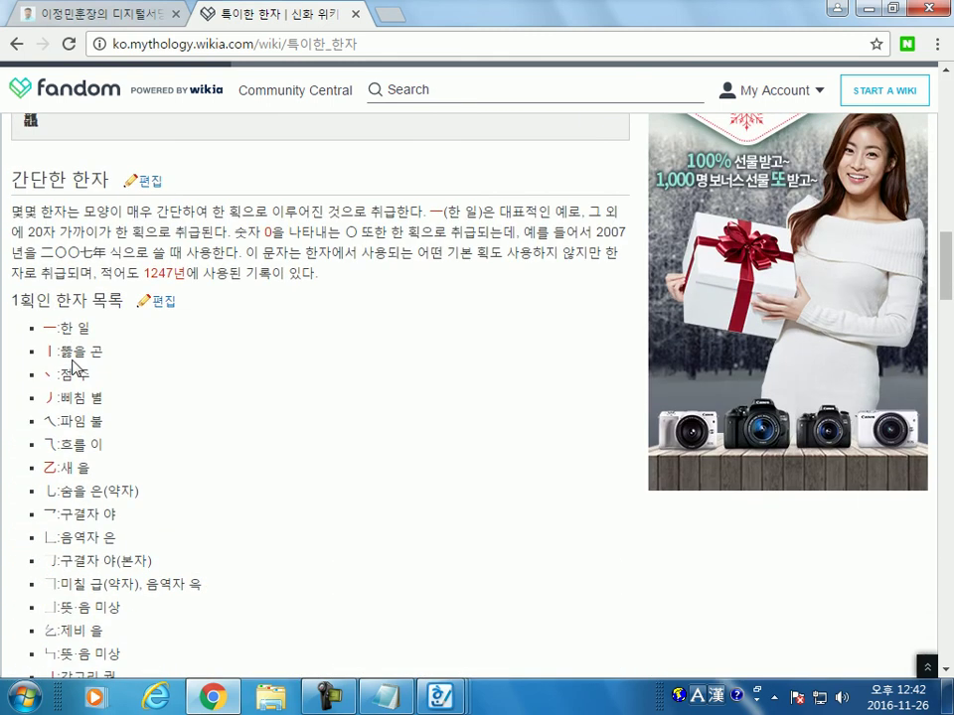
{"action": "scroll", "coordinate": [65, 352], "scroll_direction": "up", "scroll_amount": 2}
{"action": "double_click", "coordinate": [48, 305]}
{"action": "left_click", "coordinate": [47, 305]}
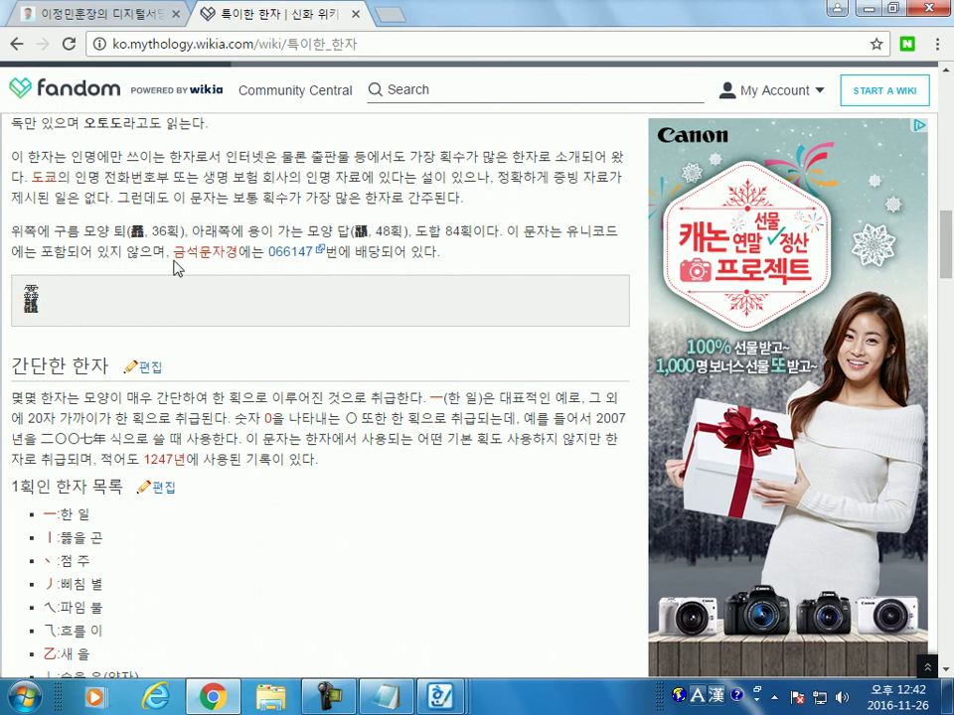
{"action": "left_click", "coordinate": [359, 14]}
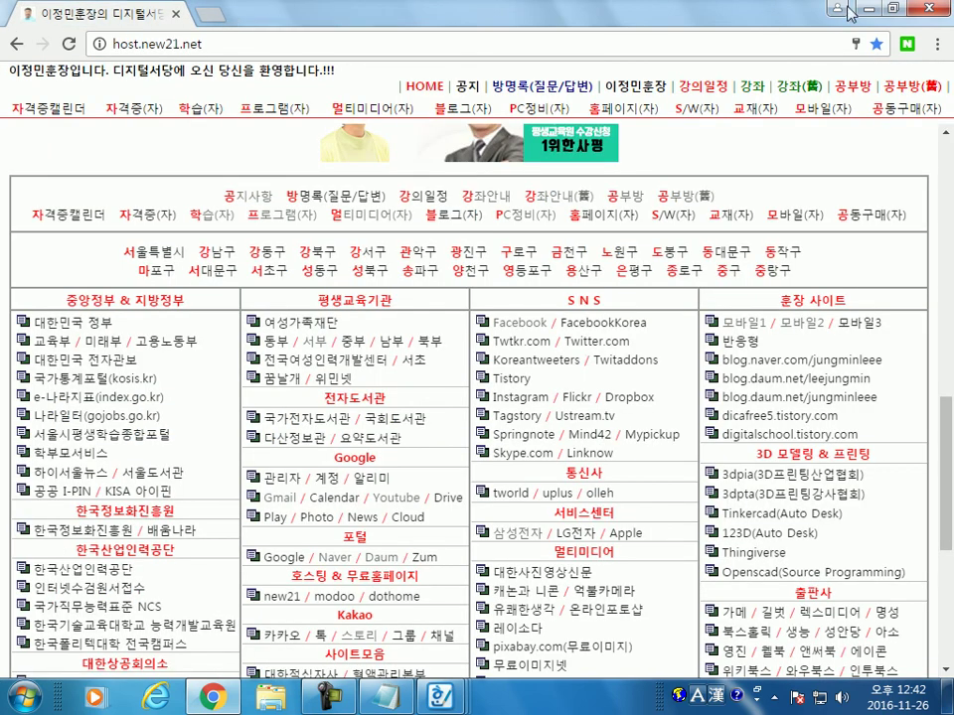
{"action": "key", "text": "alt+Tab"}
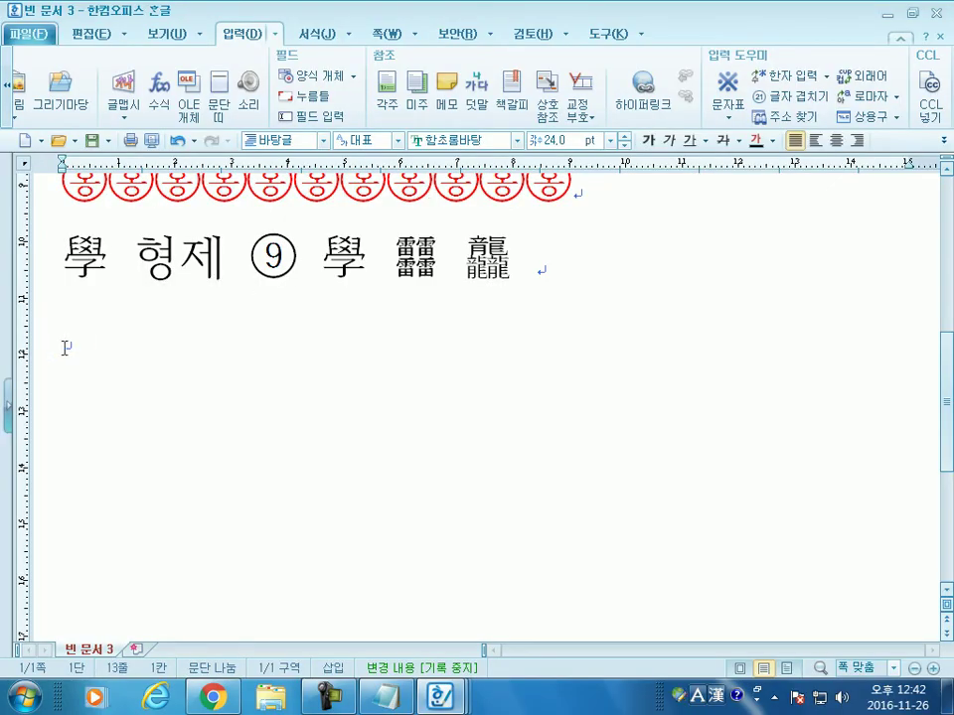
Step: Type a person's name on the new line and preview its F9 hanja candidates
{"action": "left_click", "coordinate": [826, 75]}
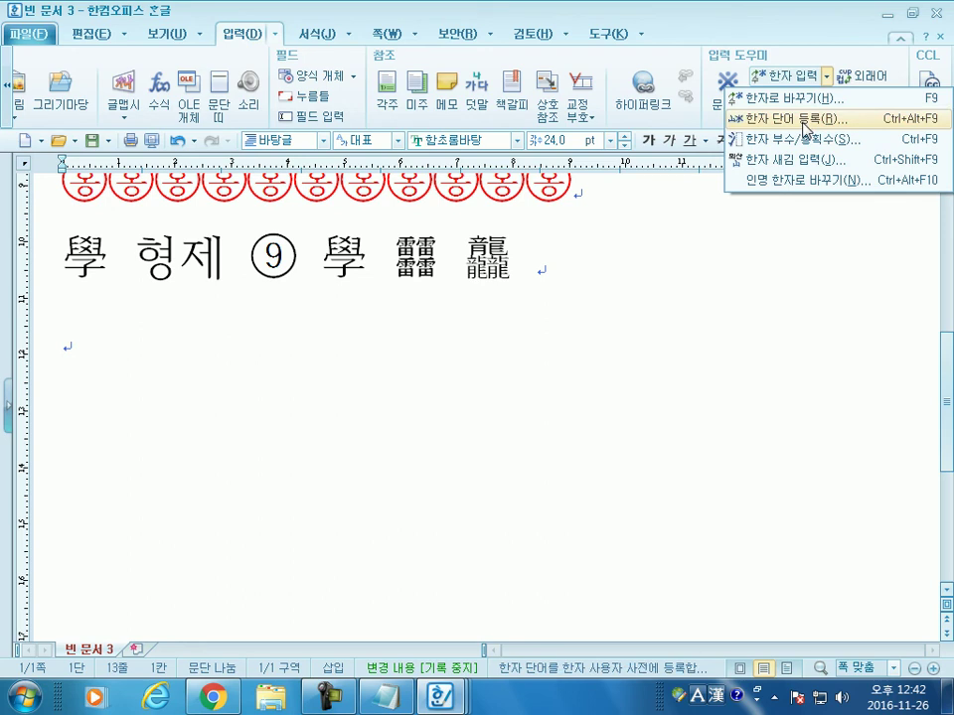
{"action": "left_click", "coordinate": [494, 313]}
{"action": "key", "text": "F9"}
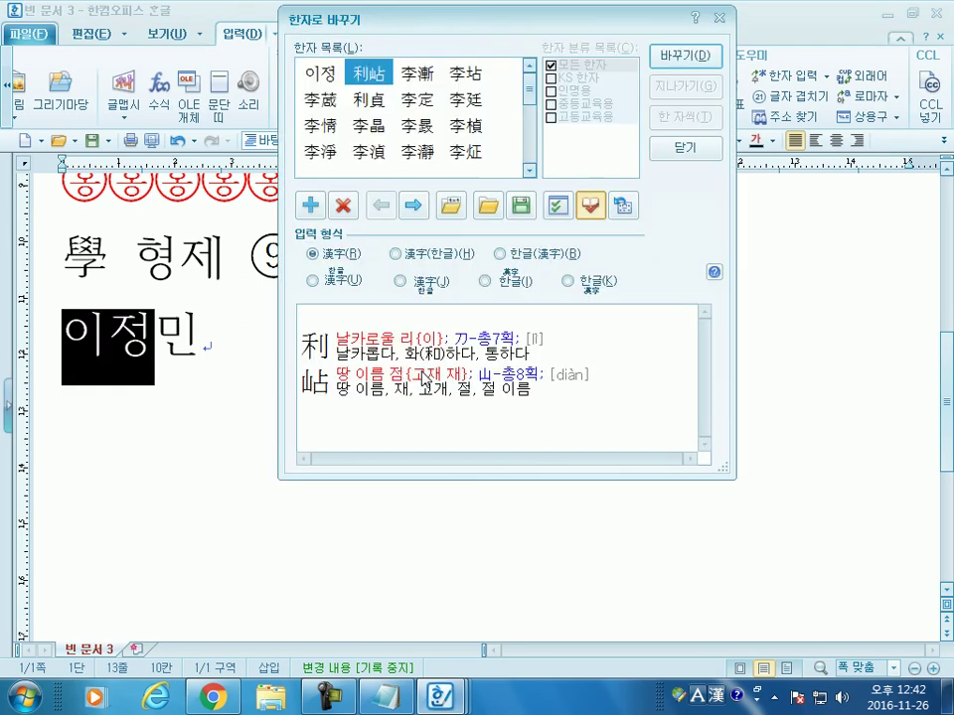
{"action": "key", "text": "Escape"}
{"action": "left_click", "coordinate": [214, 335]}
{"action": "key", "text": "F9"}
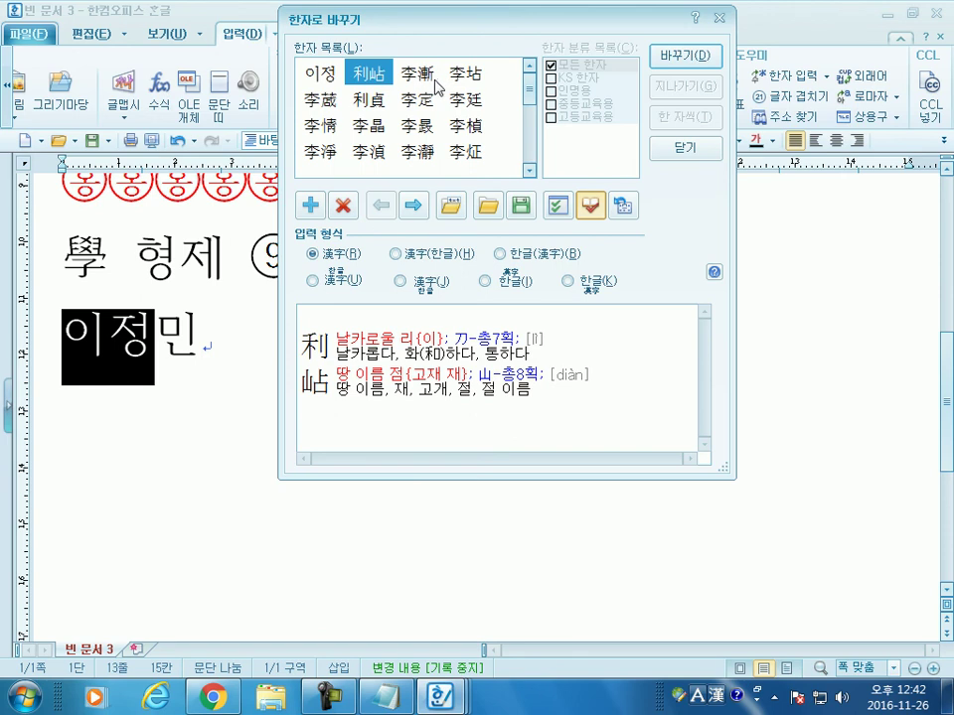
{"action": "key", "text": "Escape"}
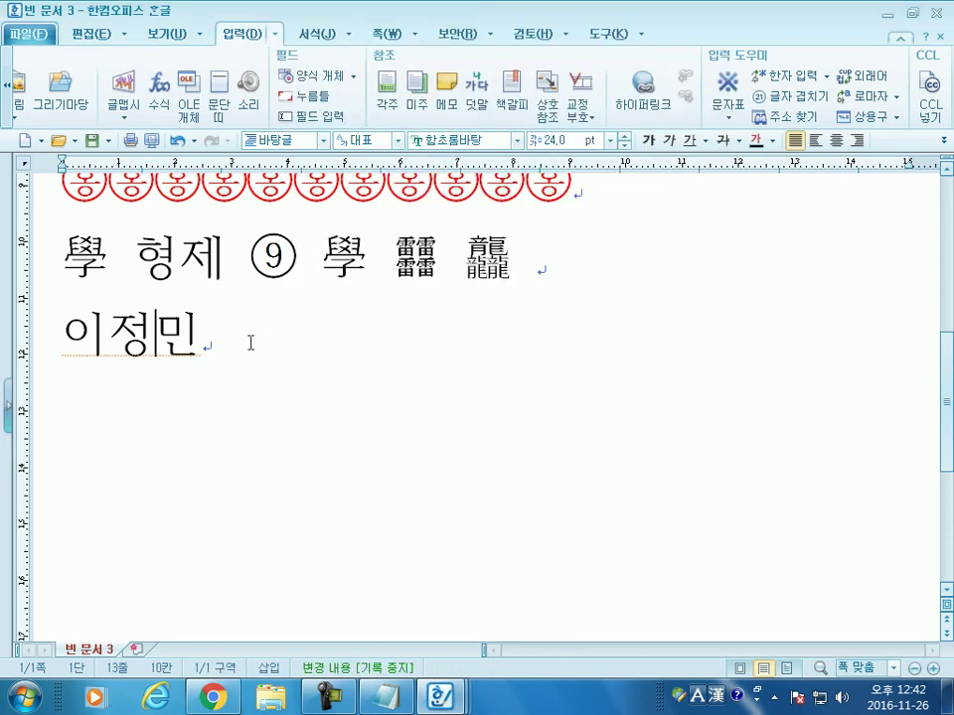
Step: Register the name in the user hanja dictionary, choosing a hanja for each of its three syllables
{"action": "key", "text": "shift+Home"}
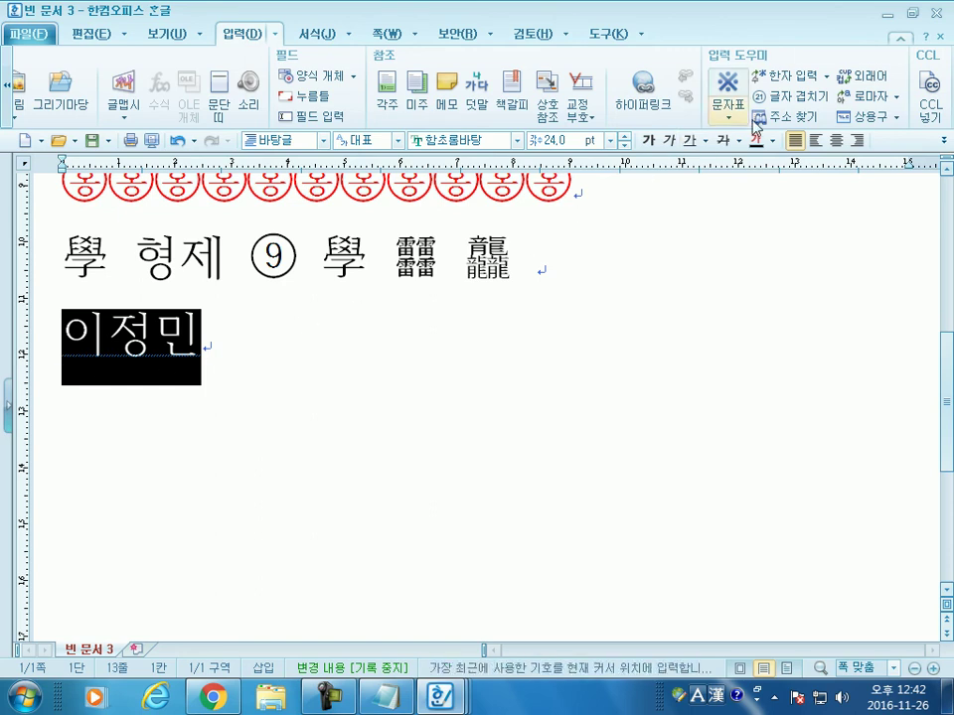
{"action": "left_click", "coordinate": [825, 77]}
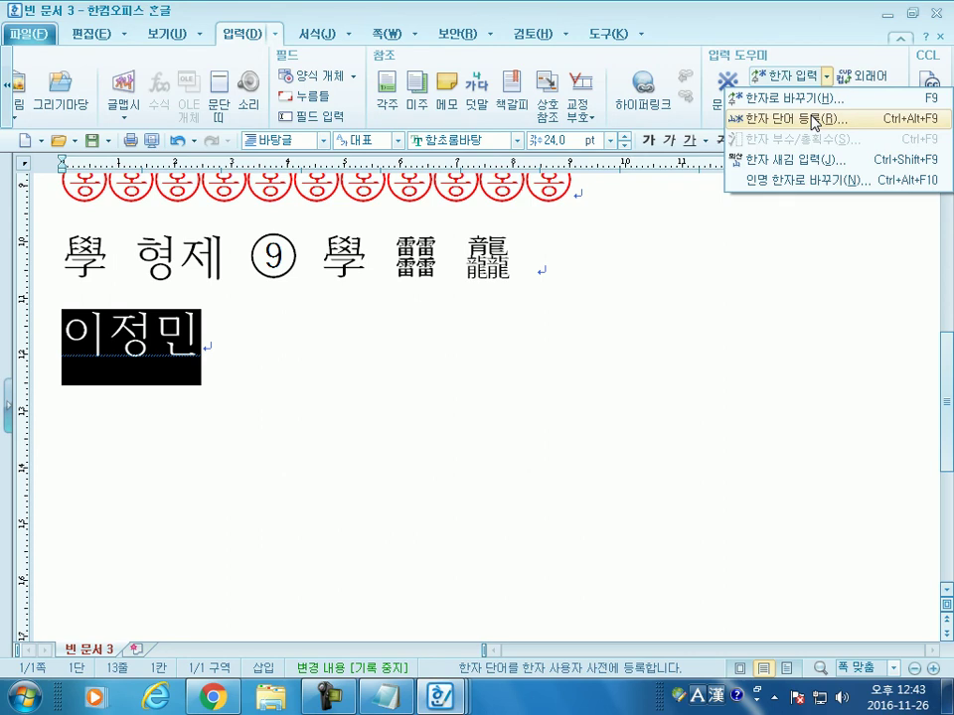
{"action": "left_click", "coordinate": [815, 120]}
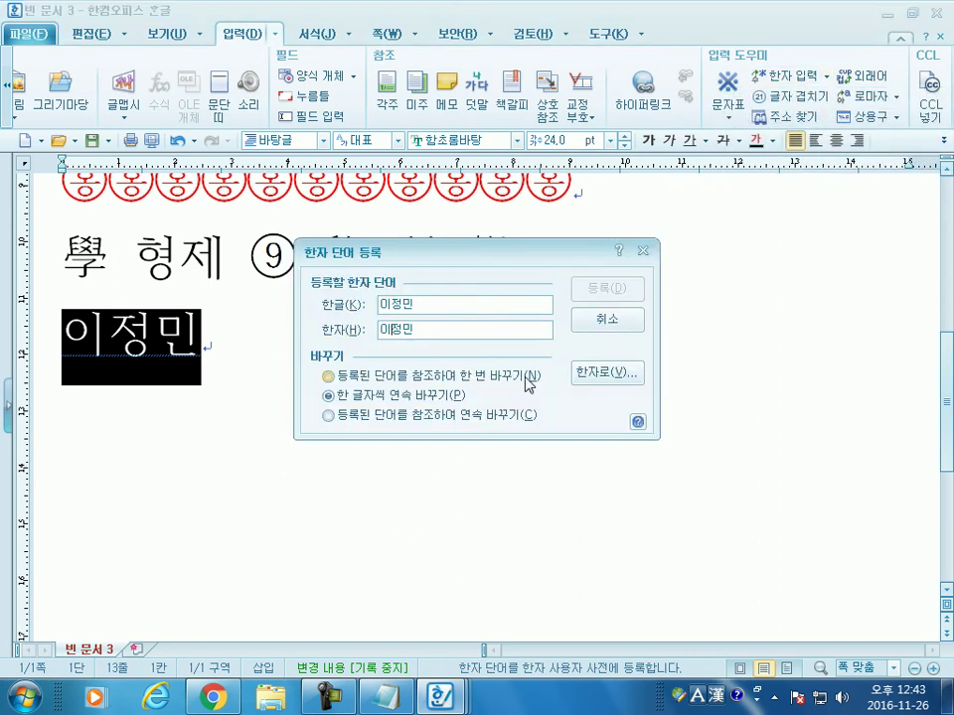
{"action": "left_click", "coordinate": [601, 374]}
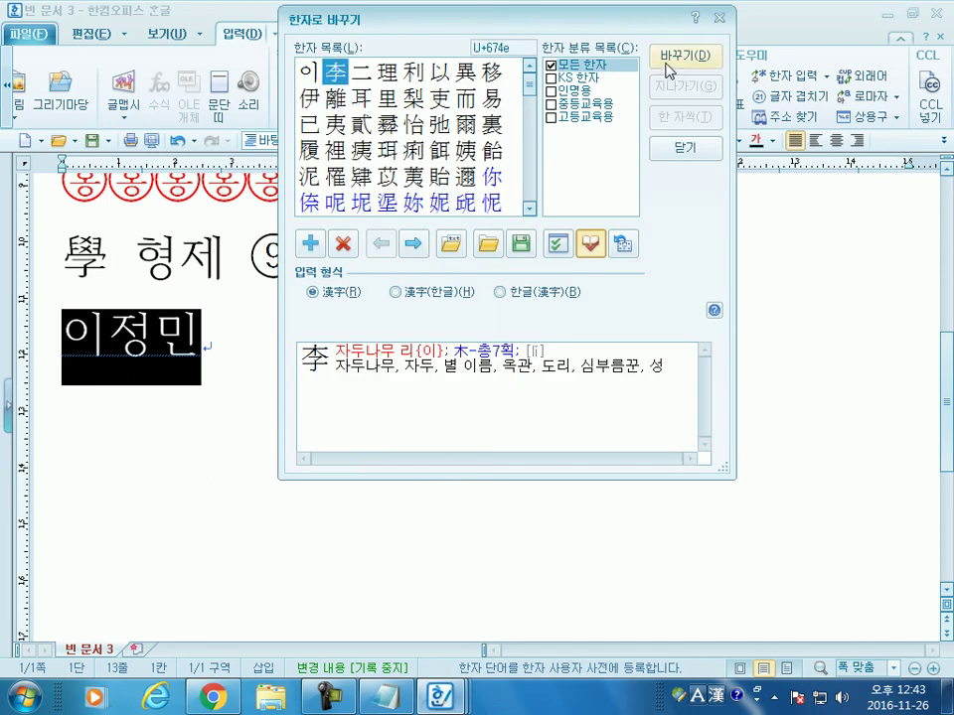
{"action": "left_click", "coordinate": [666, 70]}
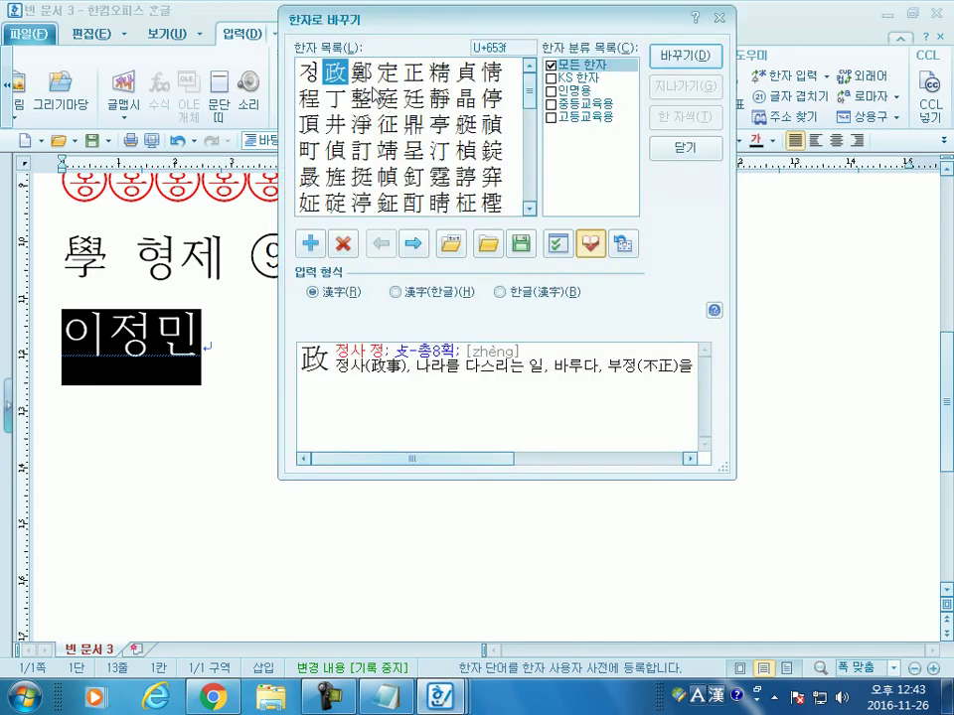
{"action": "left_click", "coordinate": [413, 99]}
{"action": "left_click", "coordinate": [682, 58]}
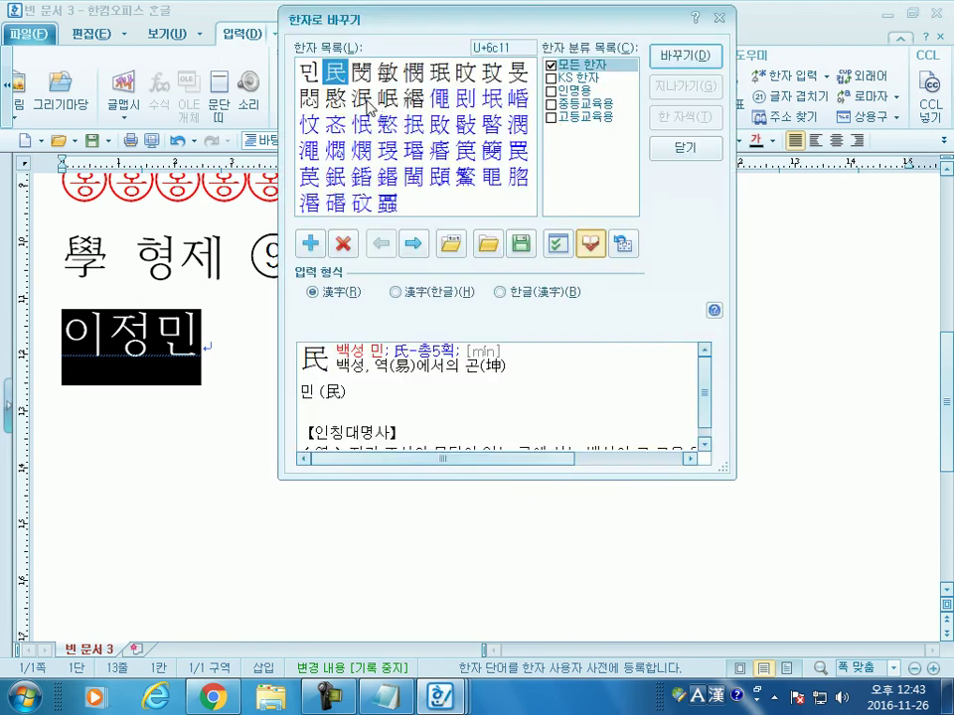
{"action": "left_click", "coordinate": [386, 73]}
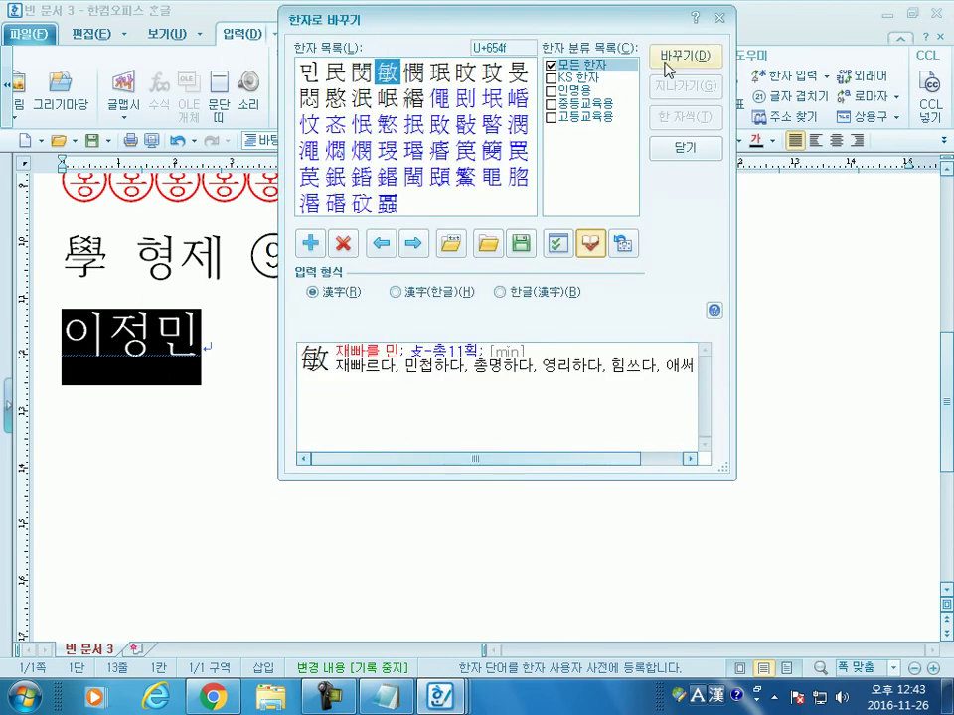
{"action": "left_click", "coordinate": [699, 67]}
{"action": "left_click", "coordinate": [606, 292]}
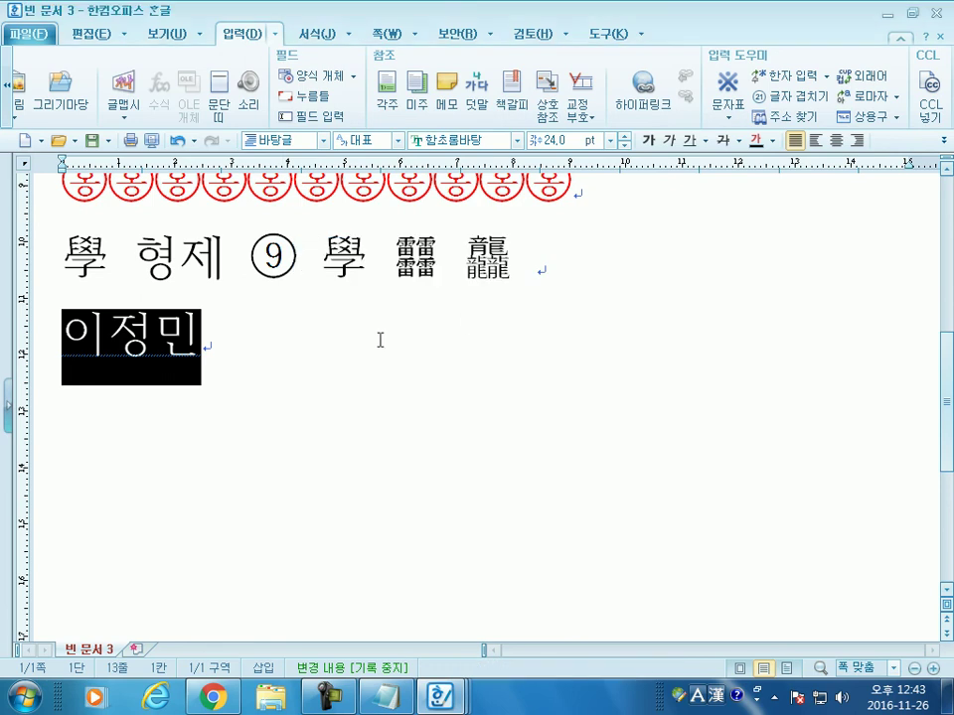
{"action": "key", "text": "F9"}
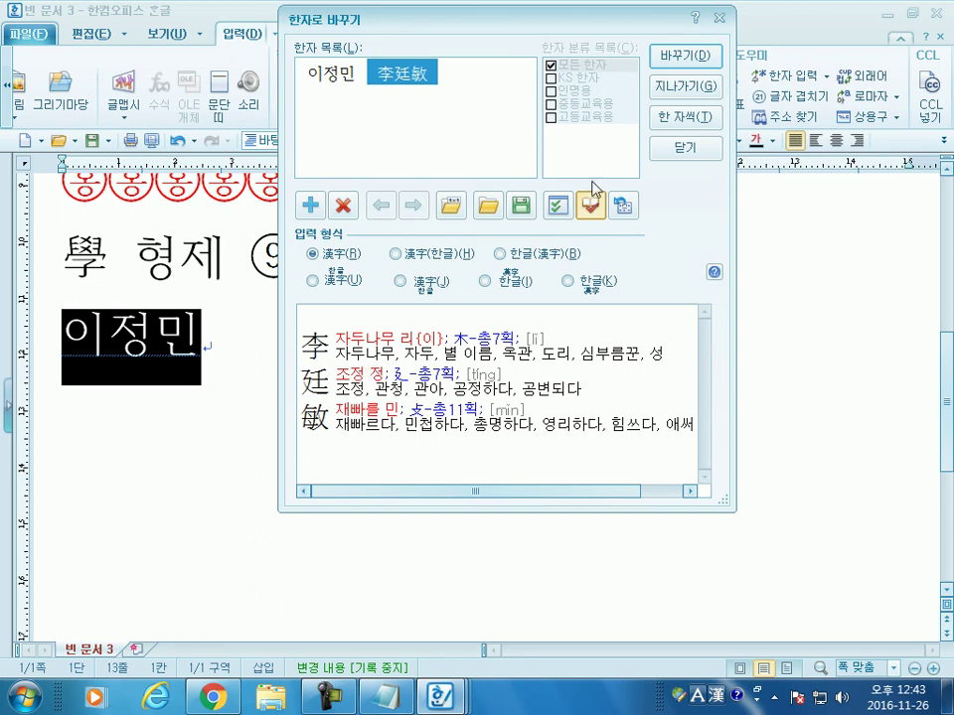
Step: Convert the name to its registered three-hanja spelling, then revert it to Hangul
{"action": "left_click", "coordinate": [684, 57]}
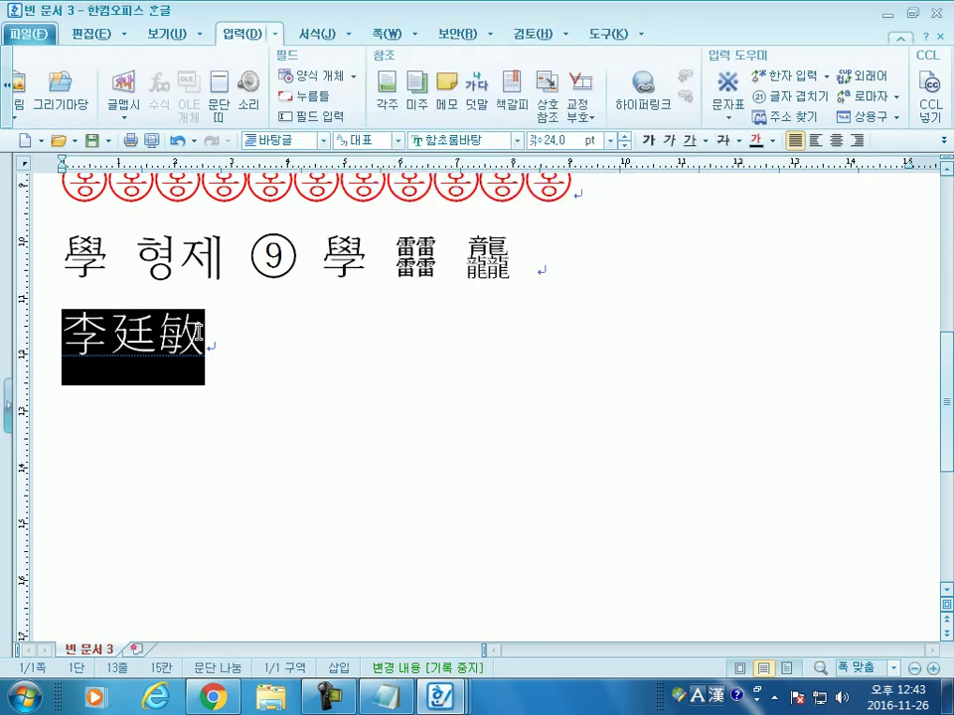
{"action": "left_click", "coordinate": [248, 352]}
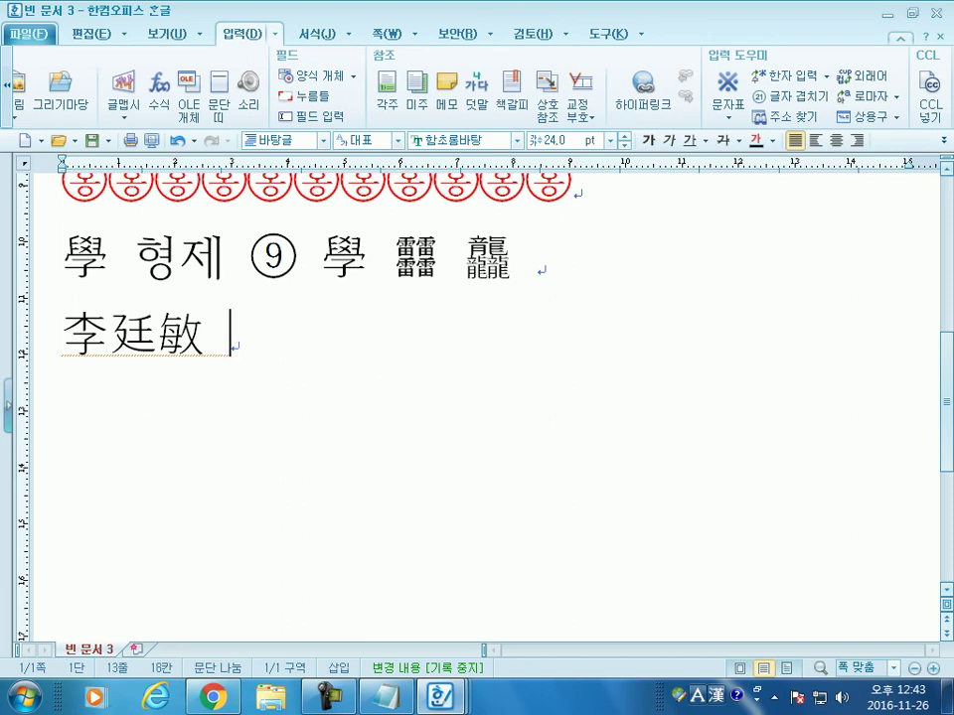
{"action": "key", "text": "Left"}
{"action": "key", "text": "Left"}
{"action": "key", "text": "Left"}
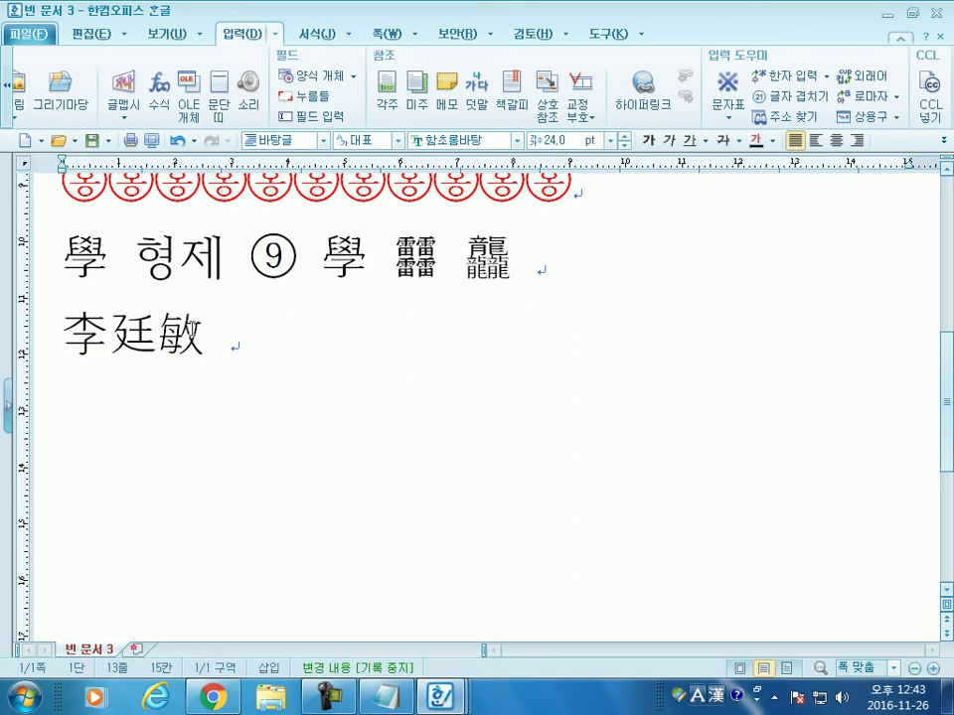
{"action": "key", "text": "shift+Left"}
{"action": "key", "text": "shift+Left"}
{"action": "key", "text": "shift+Left"}
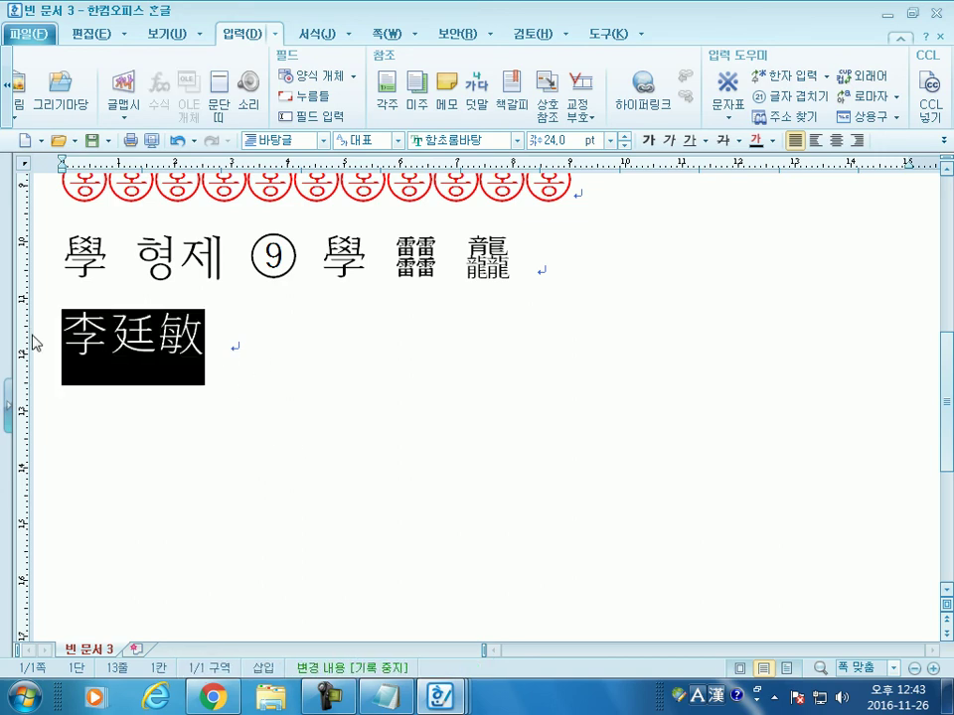
{"action": "key", "text": "Right"}
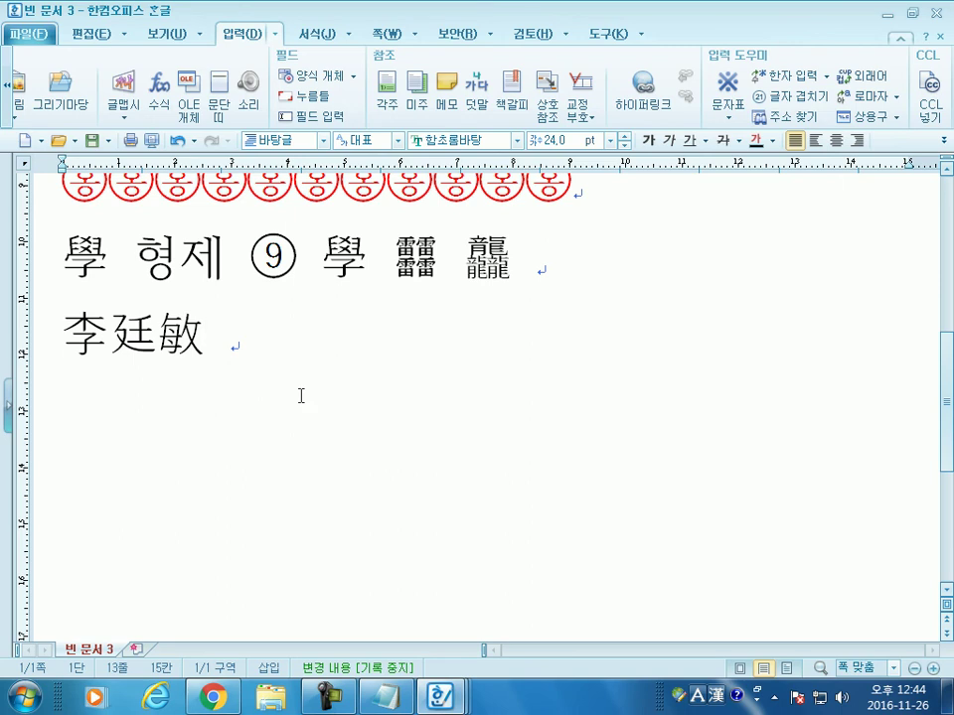
{"action": "key", "text": "F9"}
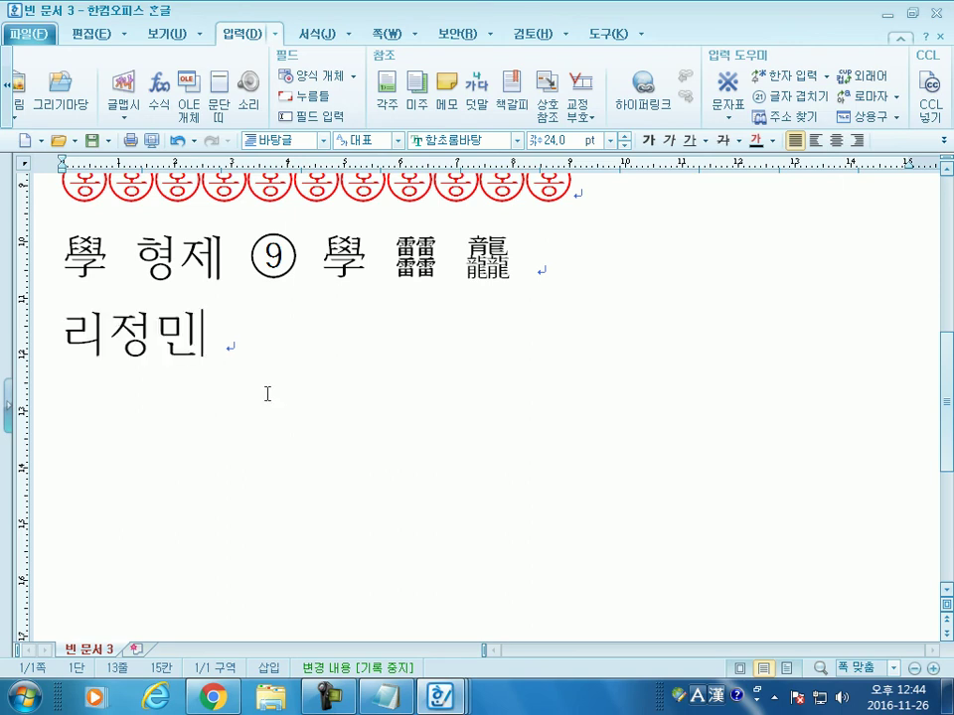
Step: Correct the name's first syllable so the Hangul name reads properly again
{"action": "left_click", "coordinate": [73, 335]}
{"action": "key", "text": "F9"}
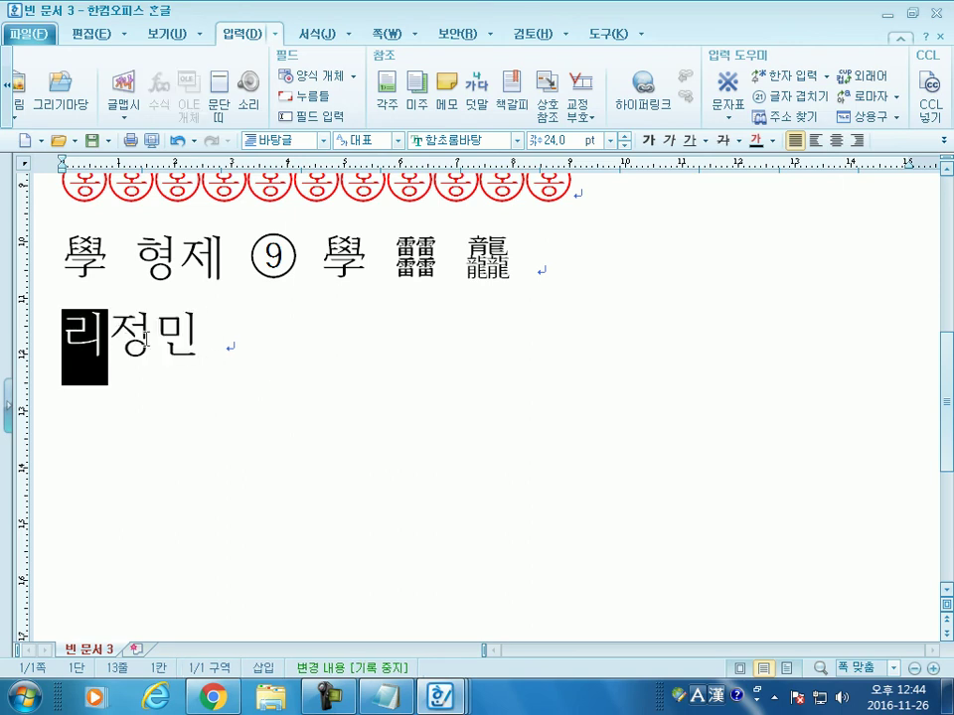
{"action": "left_click", "coordinate": [242, 340]}
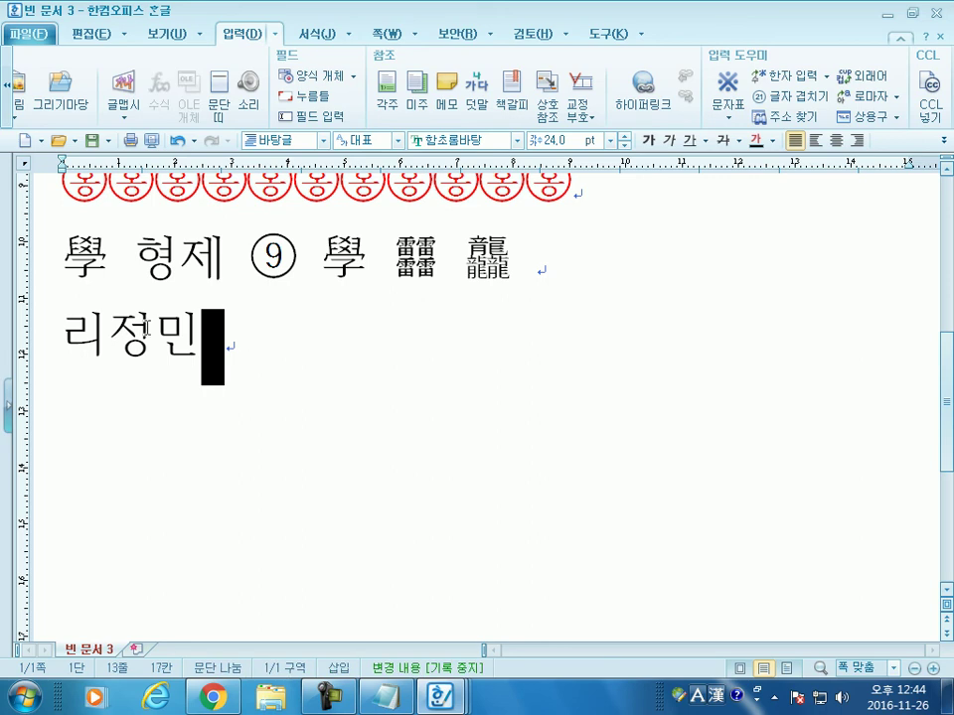
{"action": "left_click", "coordinate": [79, 335]}
{"action": "key", "text": "F9"}
{"action": "type", "text": "ㅇㅣ"}
{"action": "left_click", "coordinate": [249, 330]}
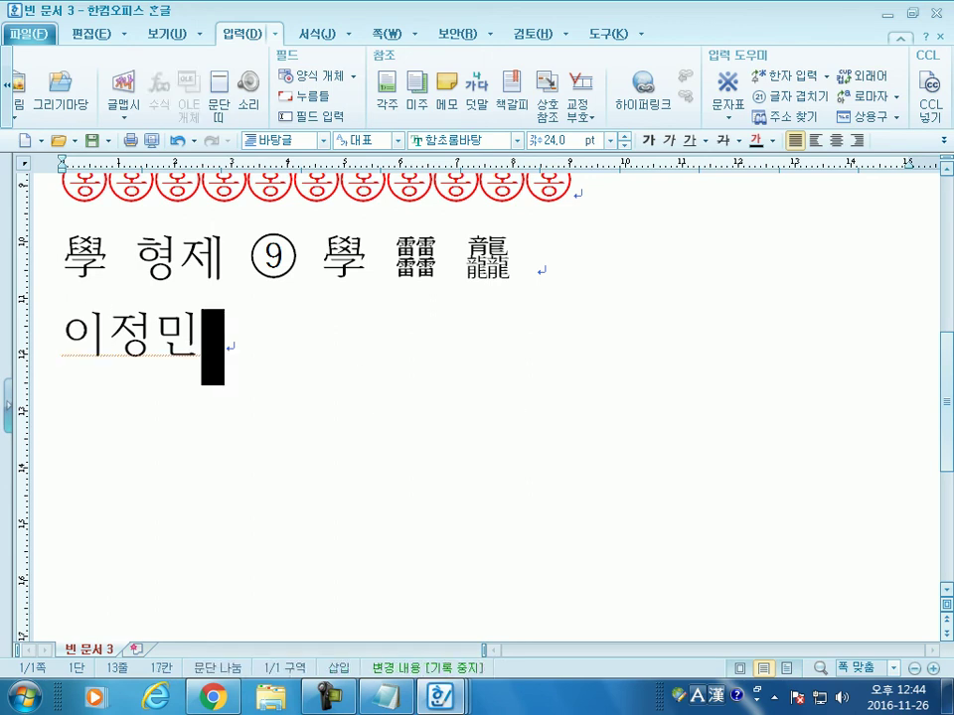
{"action": "key", "text": "Delete"}
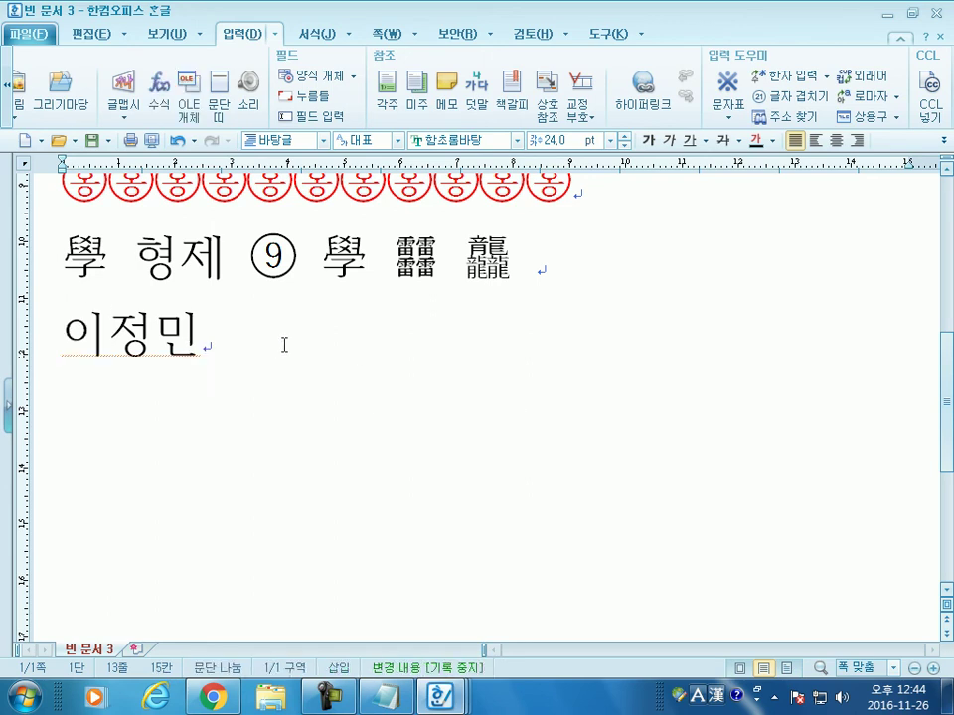
Step: Retype the first syllable and convert the whole name to its three-hanja spelling
{"action": "key", "text": "F9"}
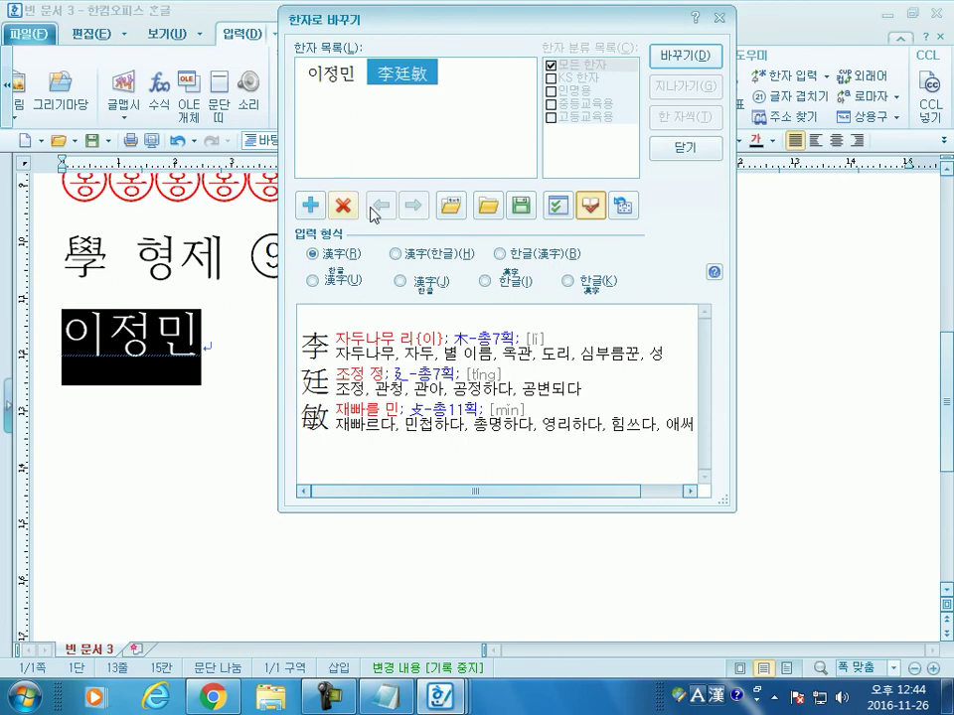
{"action": "left_click", "coordinate": [678, 65]}
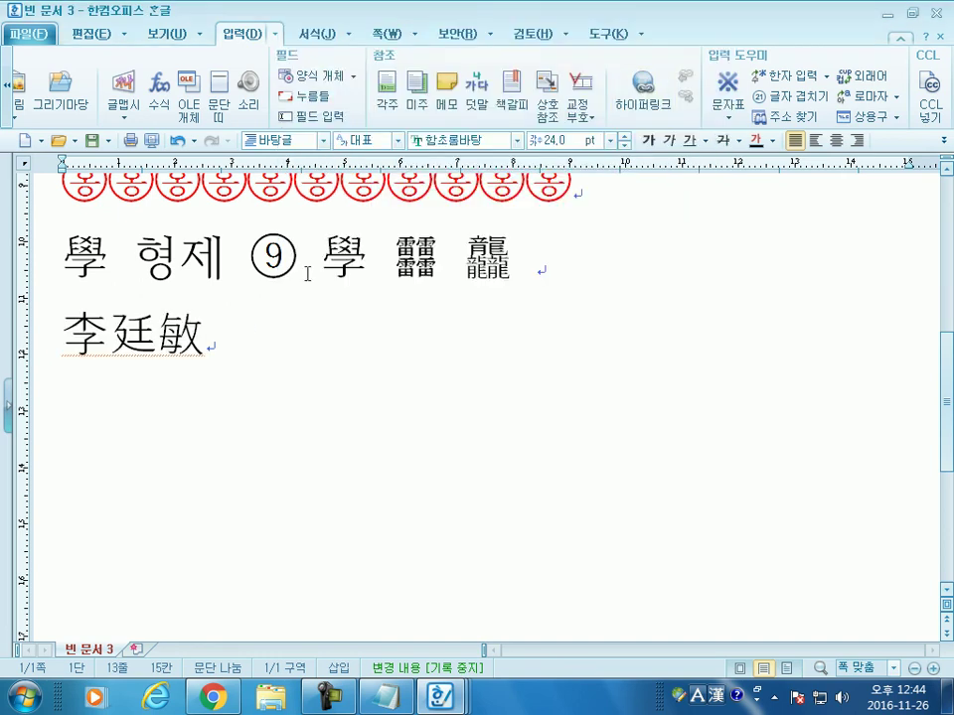
{"action": "key", "text": "F9"}
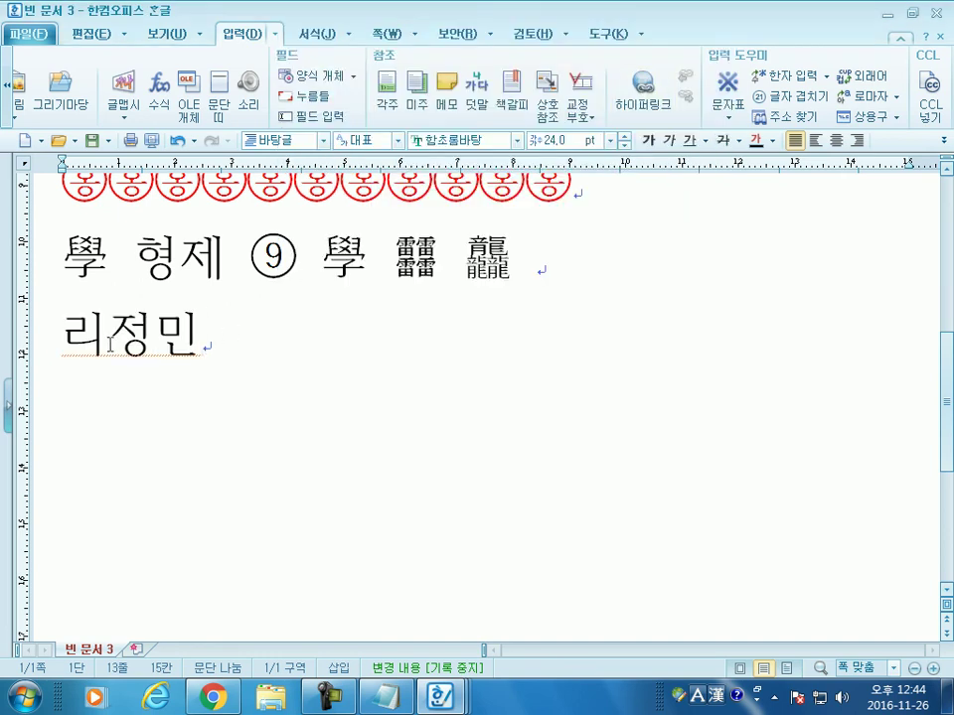
{"action": "key", "text": "F9"}
{"action": "key", "text": "Escape"}
{"action": "left_click_drag", "start_coordinate": [105, 334], "coordinate": [62, 334]}
{"action": "type", "text": "ㅇㅣ"}
{"action": "key", "text": "F9"}
{"action": "left_click", "coordinate": [693, 66]}
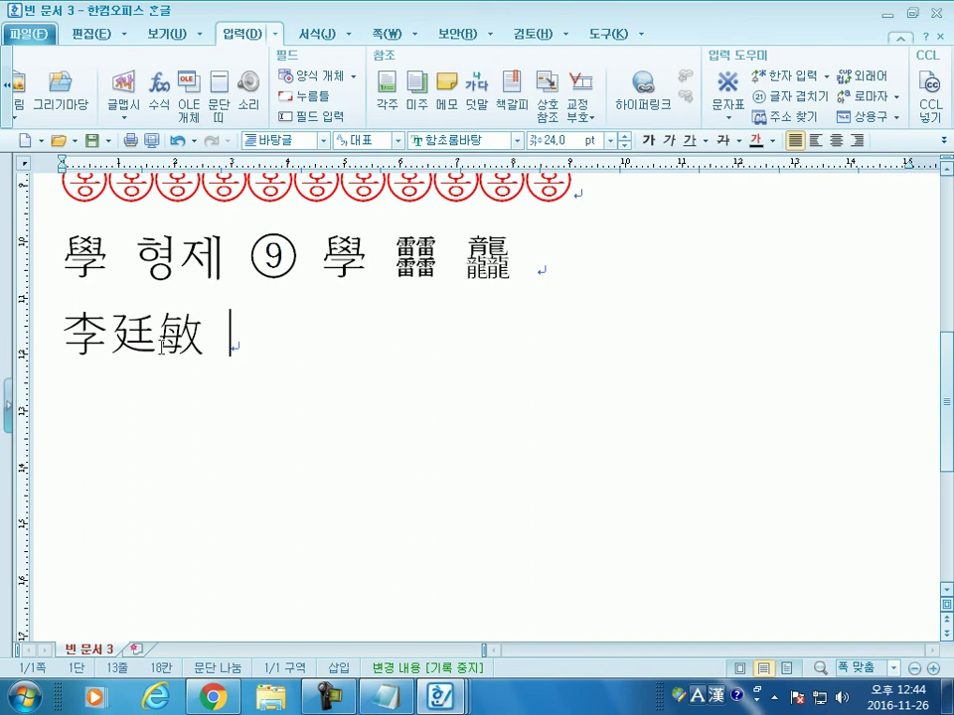
{"action": "type", "text": "ㅇ"}
{"action": "key", "text": "BackSpace"}
{"action": "type", "text": "홍길동"}
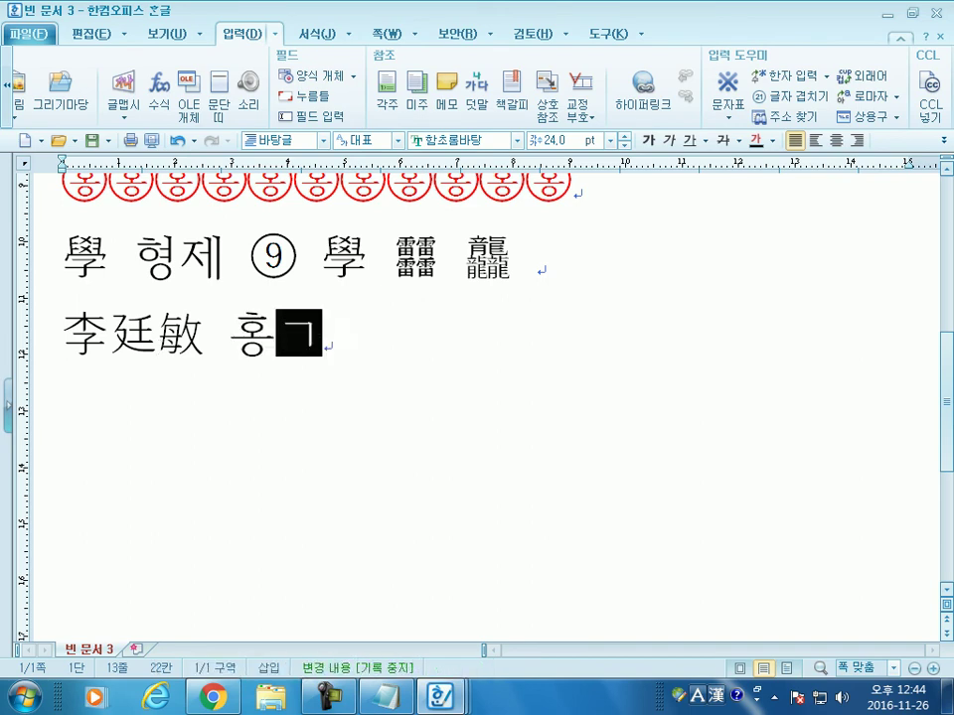
{"action": "left_click_drag", "start_coordinate": [220, 345], "coordinate": [368, 343]}
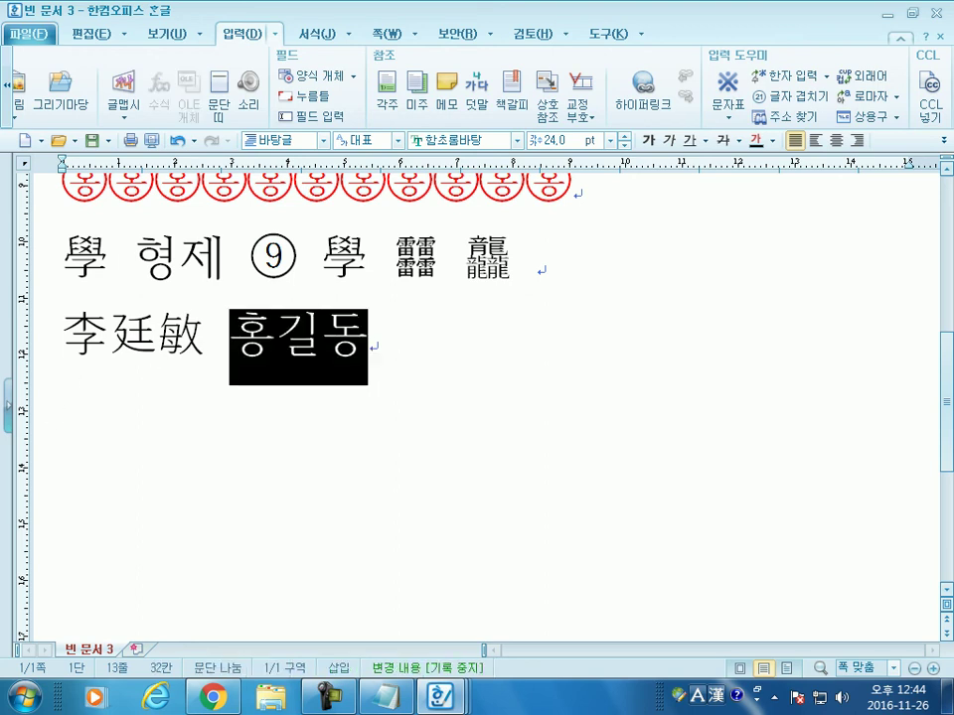
Step: Start a hanja word registration for 홍길동, picking 洪 for 홍 and 吉 for 길
{"action": "left_click", "coordinate": [826, 76]}
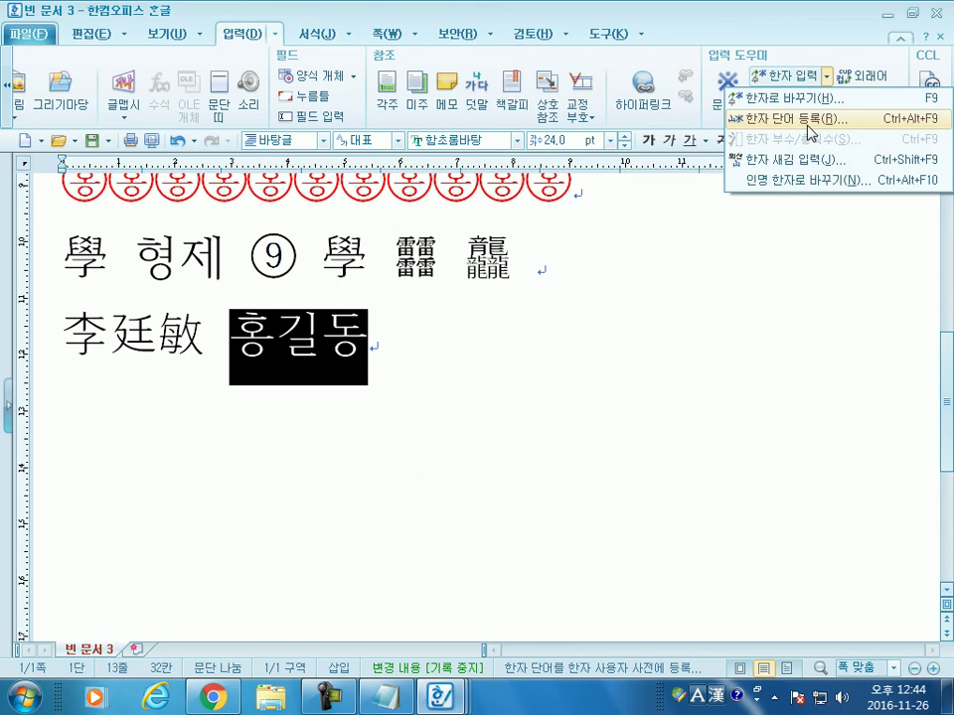
{"action": "left_click", "coordinate": [812, 118]}
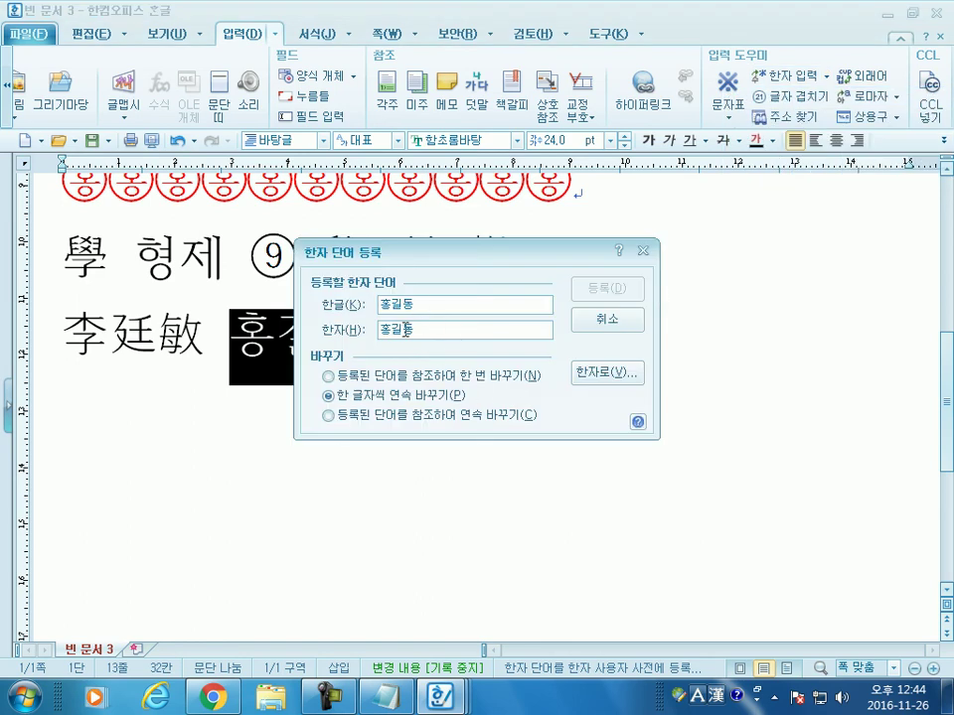
{"action": "left_click", "coordinate": [607, 373]}
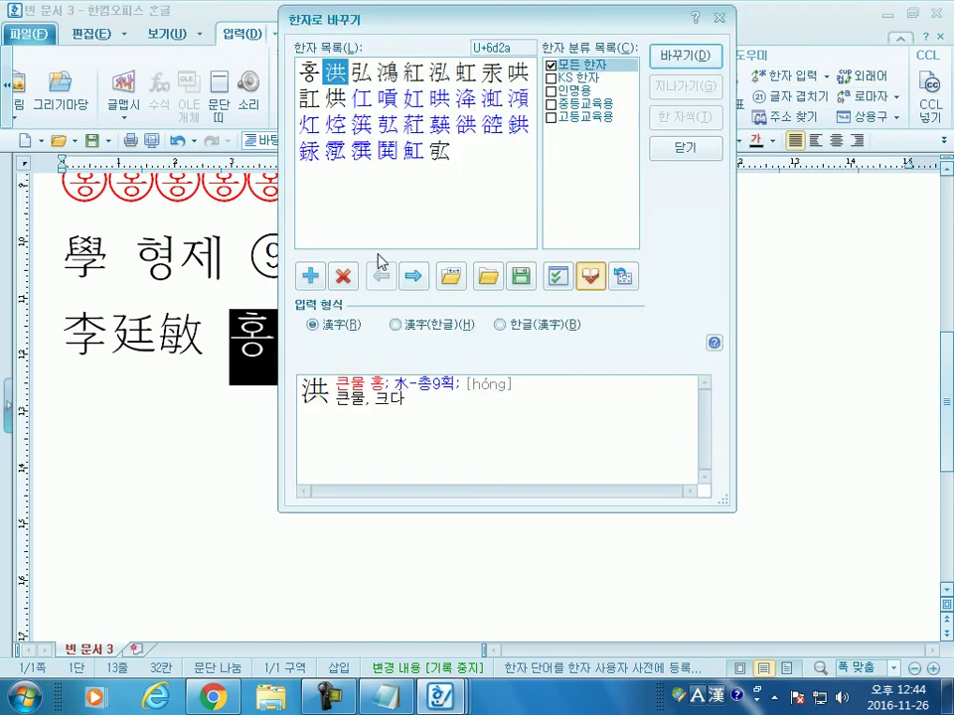
{"action": "left_click", "coordinate": [677, 55]}
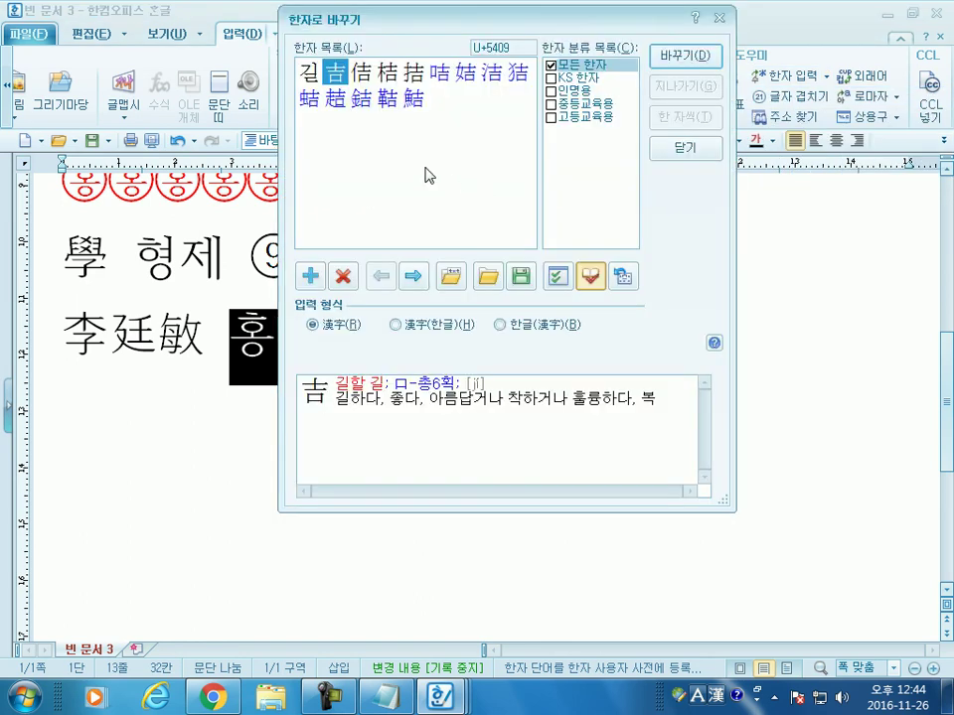
{"action": "left_click", "coordinate": [364, 80]}
{"action": "left_click", "coordinate": [388, 78]}
{"action": "left_click", "coordinate": [340, 83]}
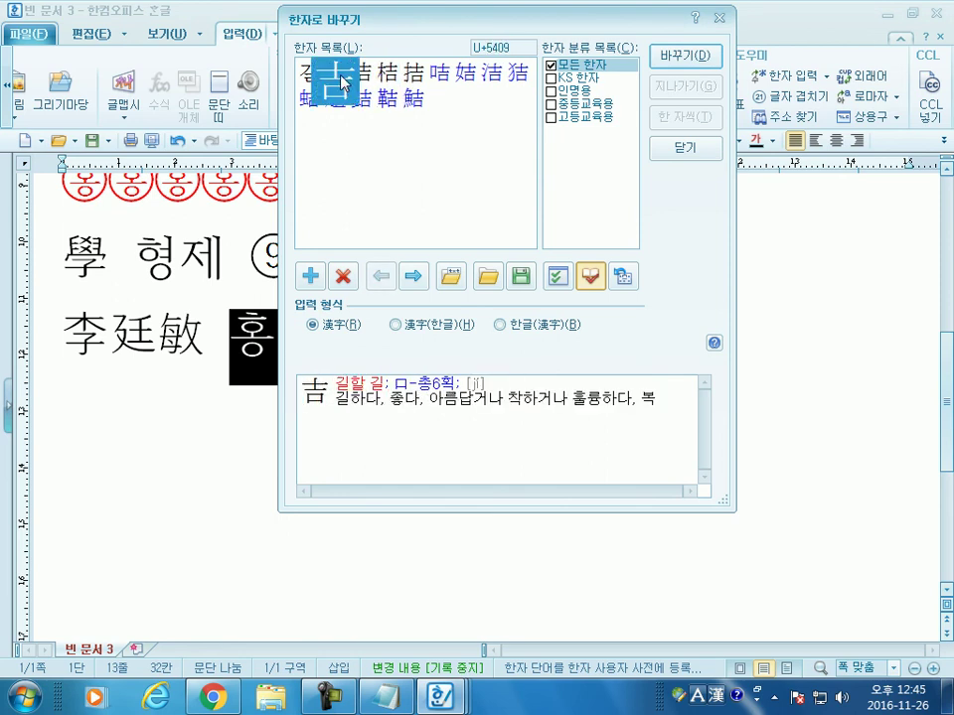
{"action": "left_click", "coordinate": [678, 56]}
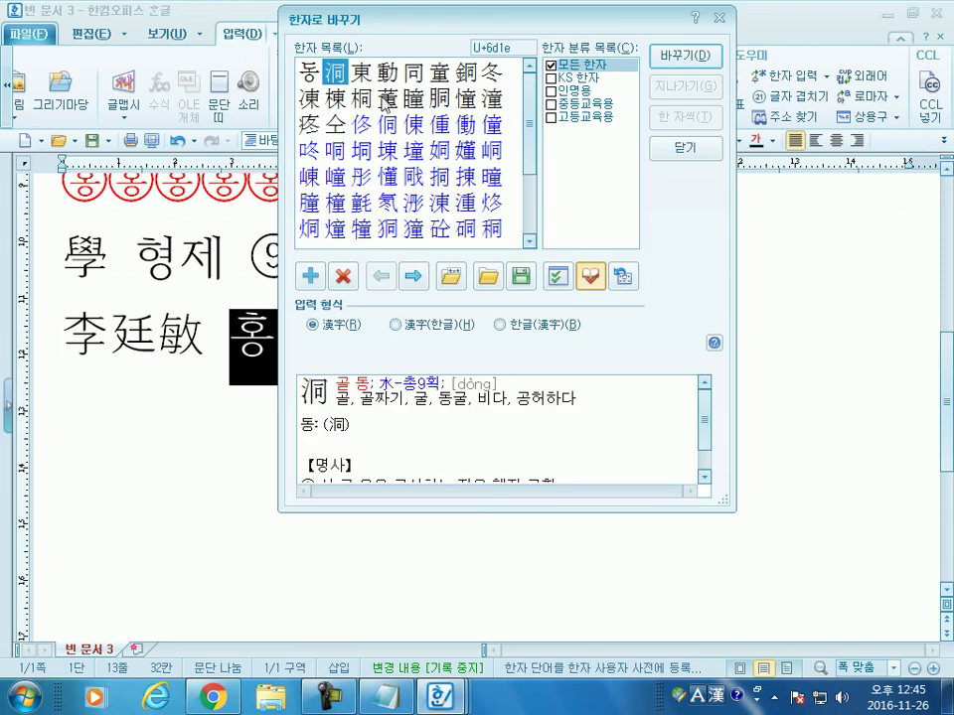
Step: Pick 童 for 동 and try registering 洪吉童, dismissing the already-registered warning
{"action": "key", "text": "Right"}
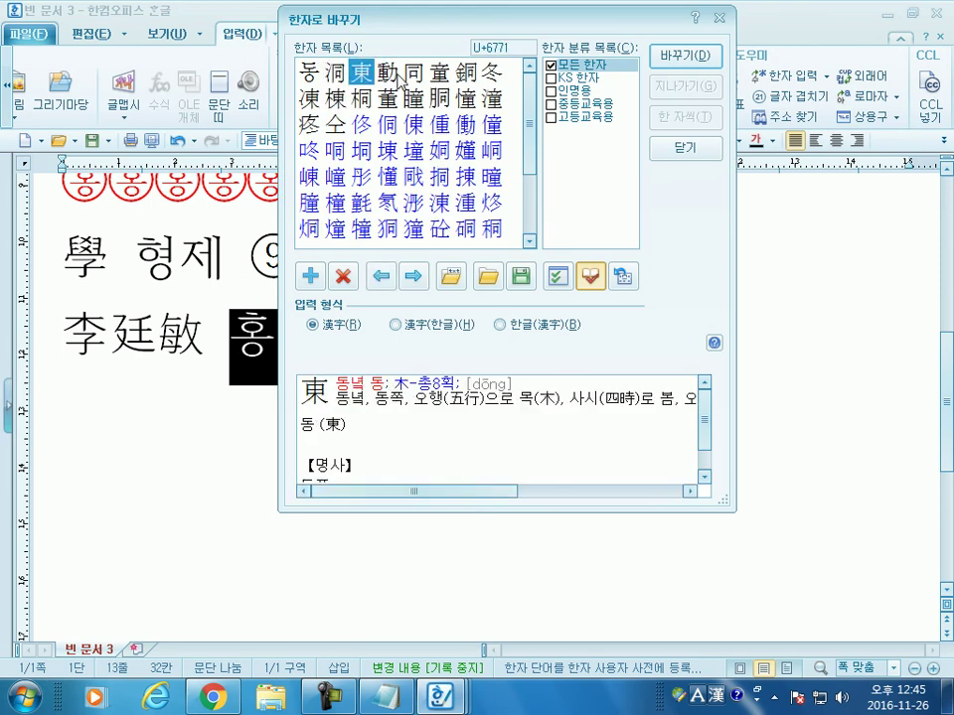
{"action": "key", "text": "Right"}
{"action": "key", "text": "Right"}
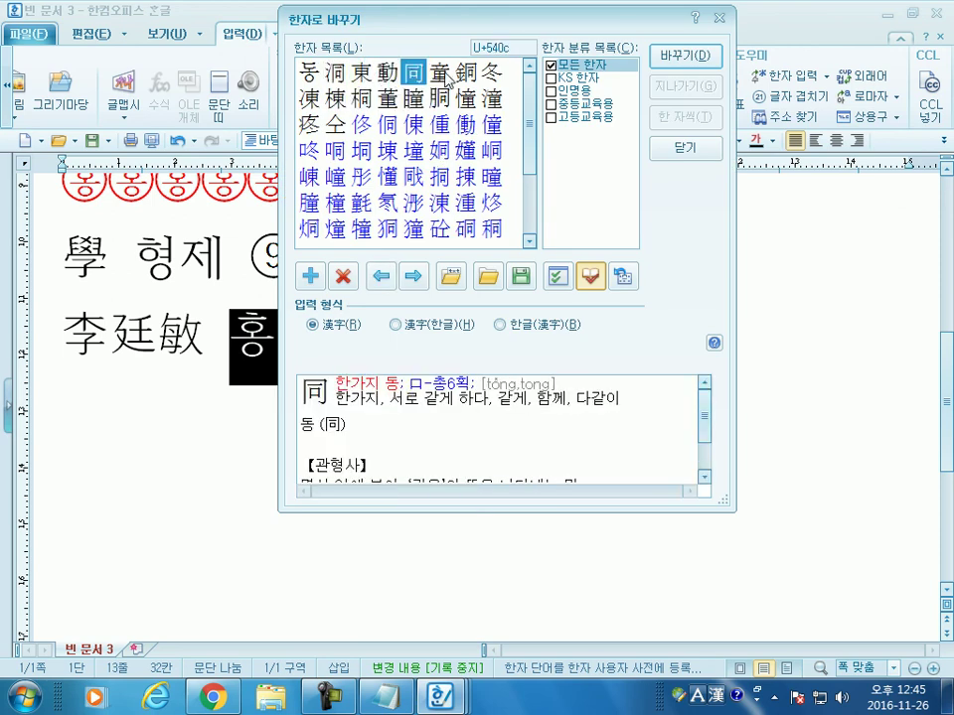
{"action": "key", "text": "Right"}
{"action": "left_click", "coordinate": [682, 59]}
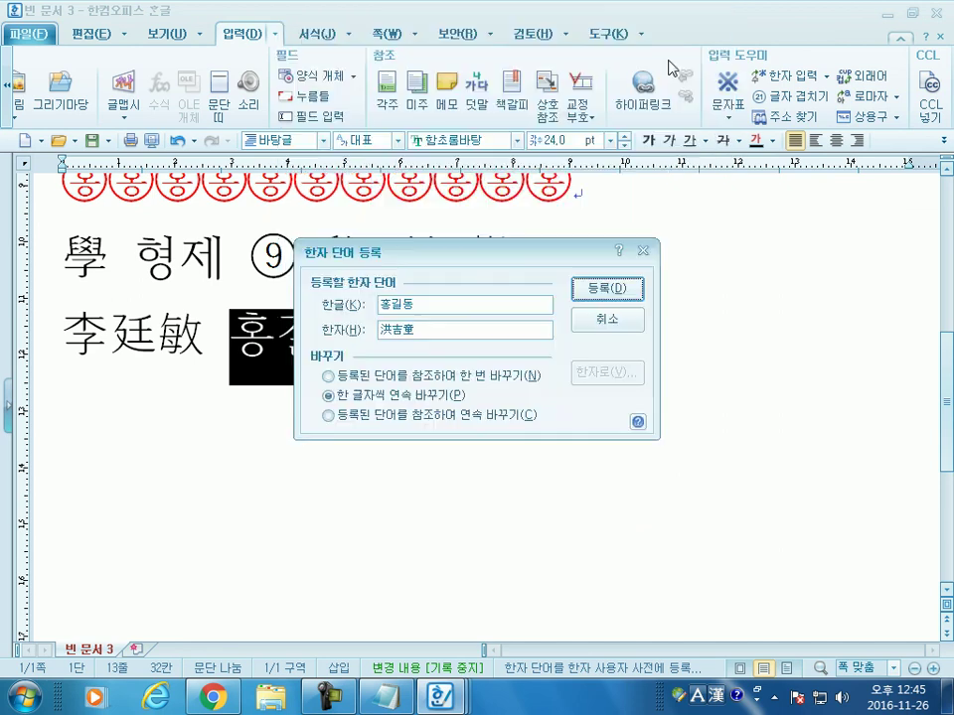
{"action": "left_click", "coordinate": [619, 290]}
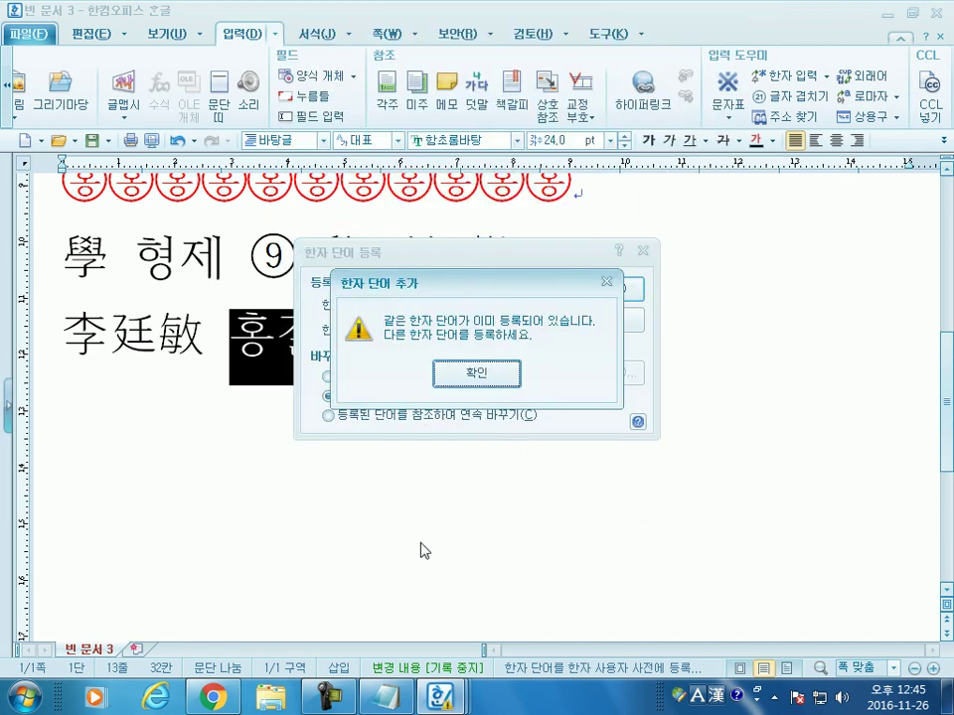
{"action": "left_click", "coordinate": [478, 374]}
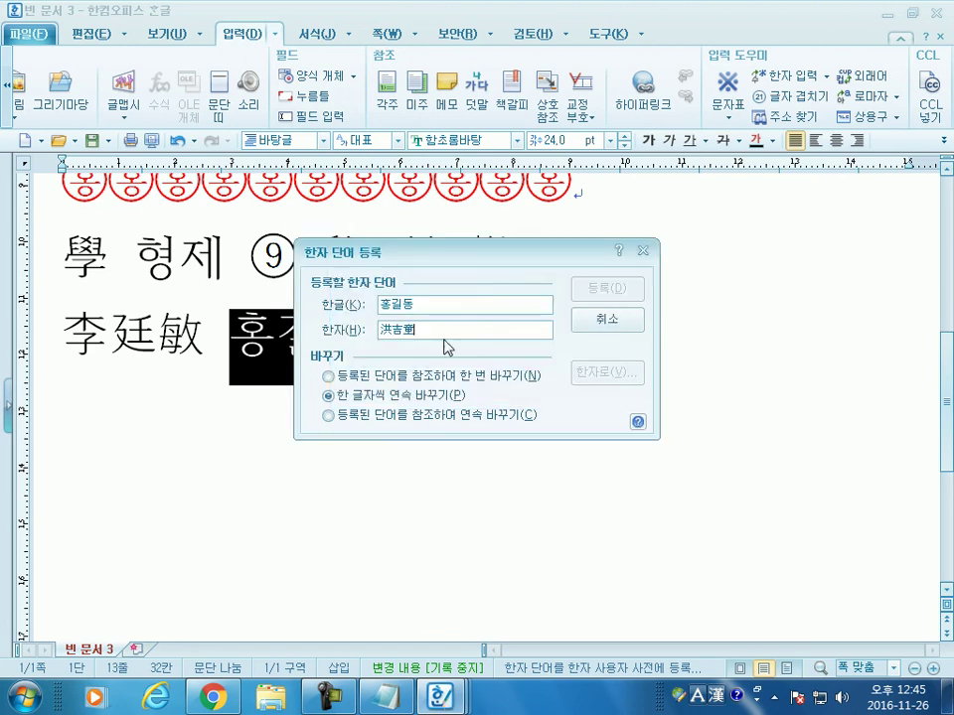
Step: Replace the last hanja with 東 and register 洪吉東 for 홍길동
{"action": "key", "text": "BackSpace"}
{"action": "type", "text": "ㄷ"}
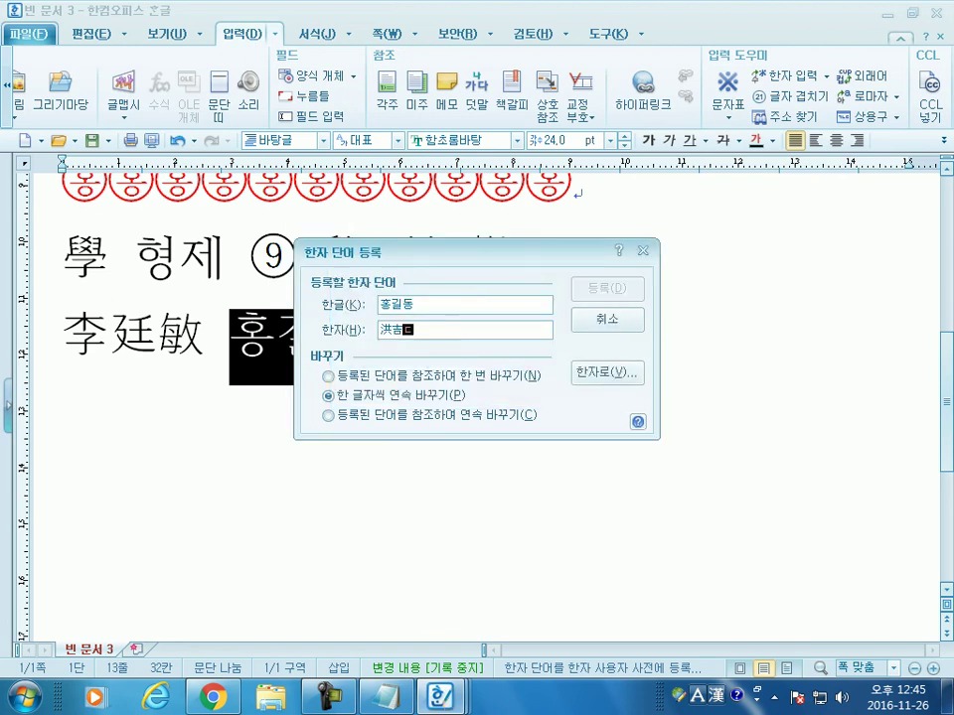
{"action": "type", "text": "ㅗㅇ"}
{"action": "key", "text": "F9"}
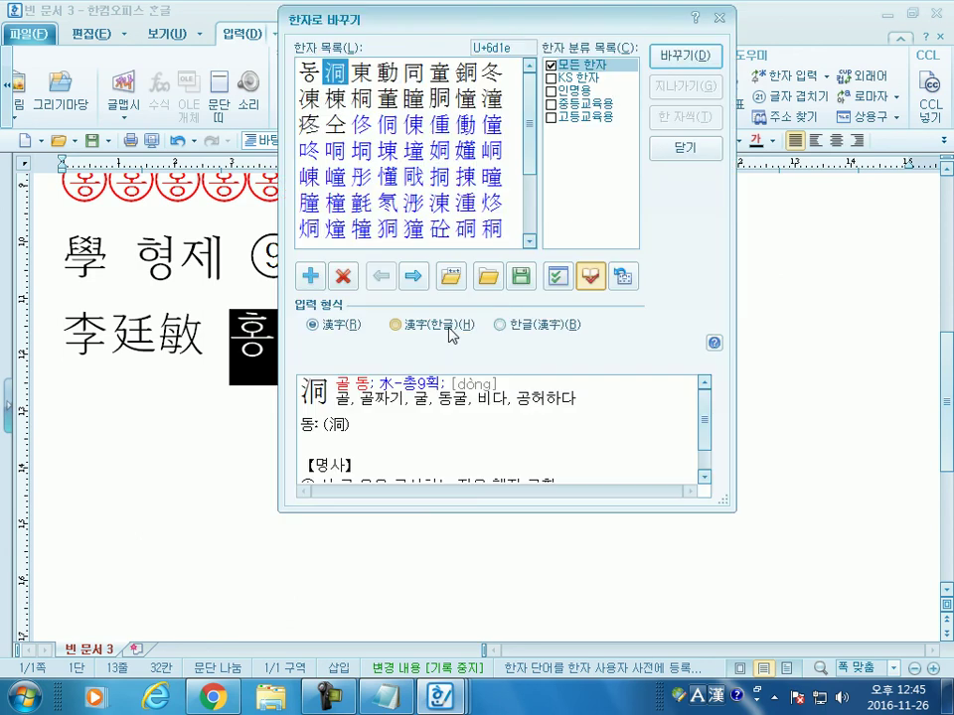
{"action": "left_click_drag", "start_coordinate": [385, 72], "coordinate": [357, 72]}
{"action": "left_click", "coordinate": [685, 56]}
{"action": "left_click", "coordinate": [605, 288]}
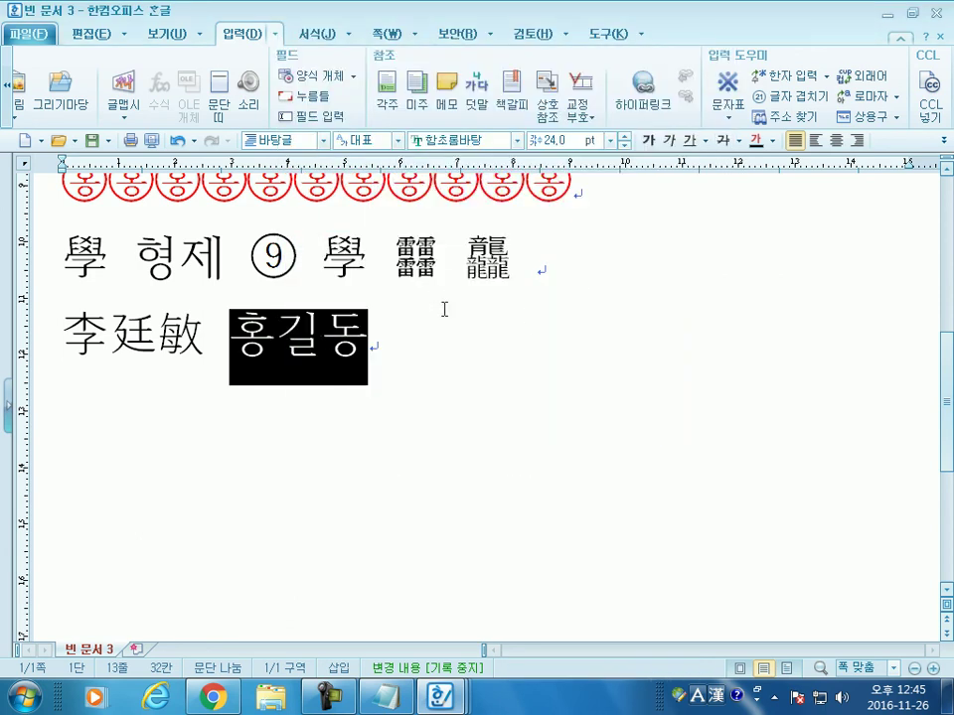
Step: Convert 홍길동 on the line to 洪吉東, then type 이개동 after it
{"action": "left_click", "coordinate": [387, 345]}
{"action": "key", "text": "F9"}
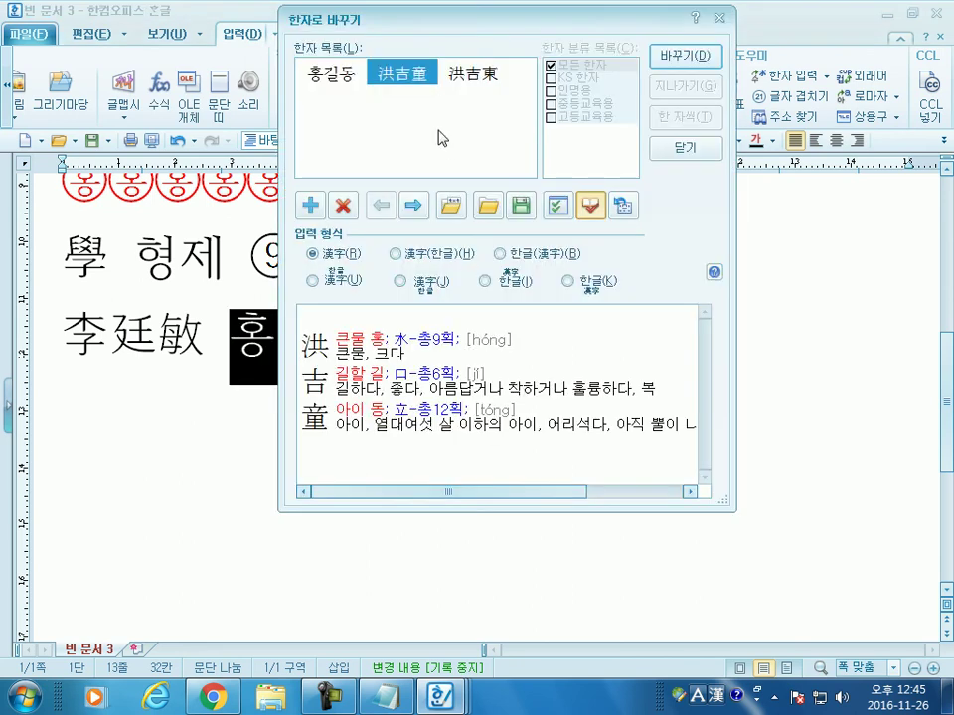
{"action": "left_click", "coordinate": [478, 87]}
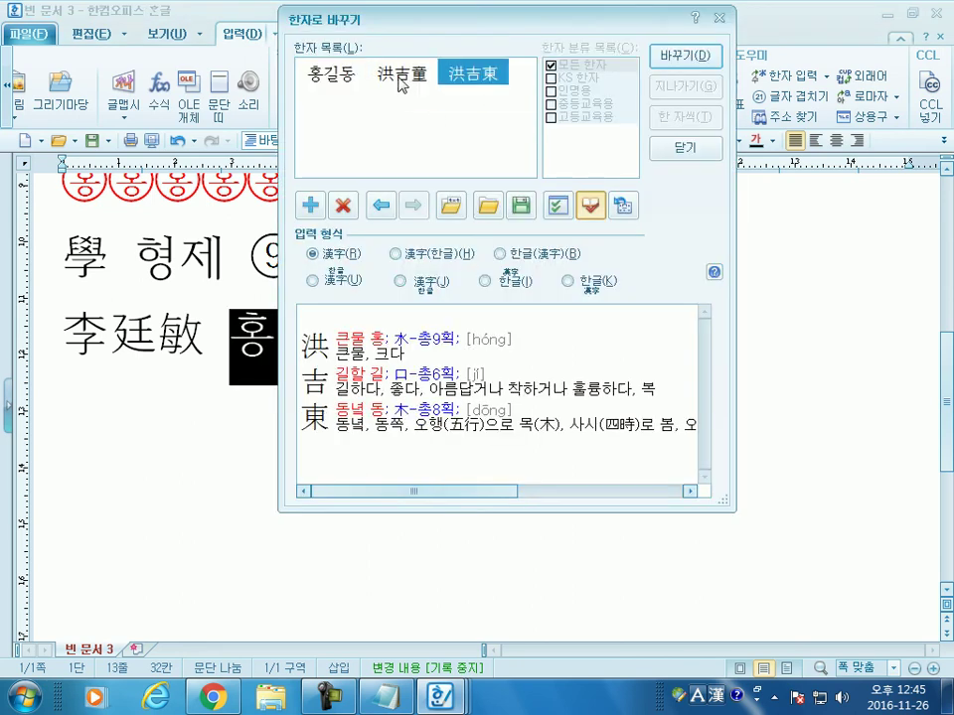
{"action": "left_click", "coordinate": [402, 85]}
{"action": "left_click", "coordinate": [475, 77]}
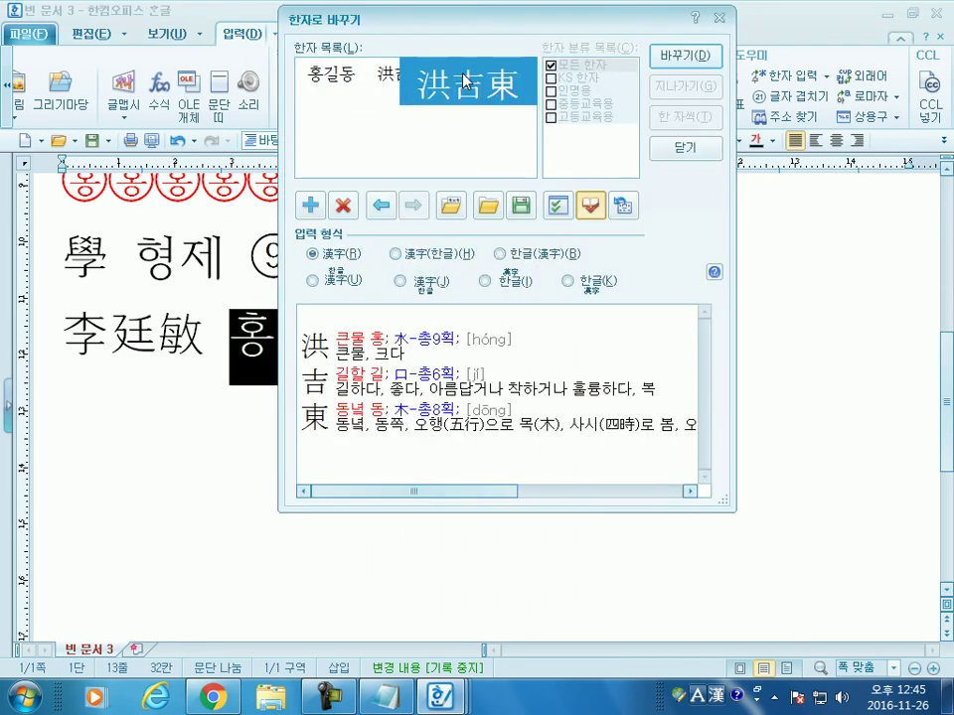
{"action": "left_click", "coordinate": [434, 82]}
{"action": "left_click", "coordinate": [473, 77]}
{"action": "left_click", "coordinate": [402, 80]}
{"action": "left_click_drag", "start_coordinate": [424, 27], "coordinate": [501, 34]}
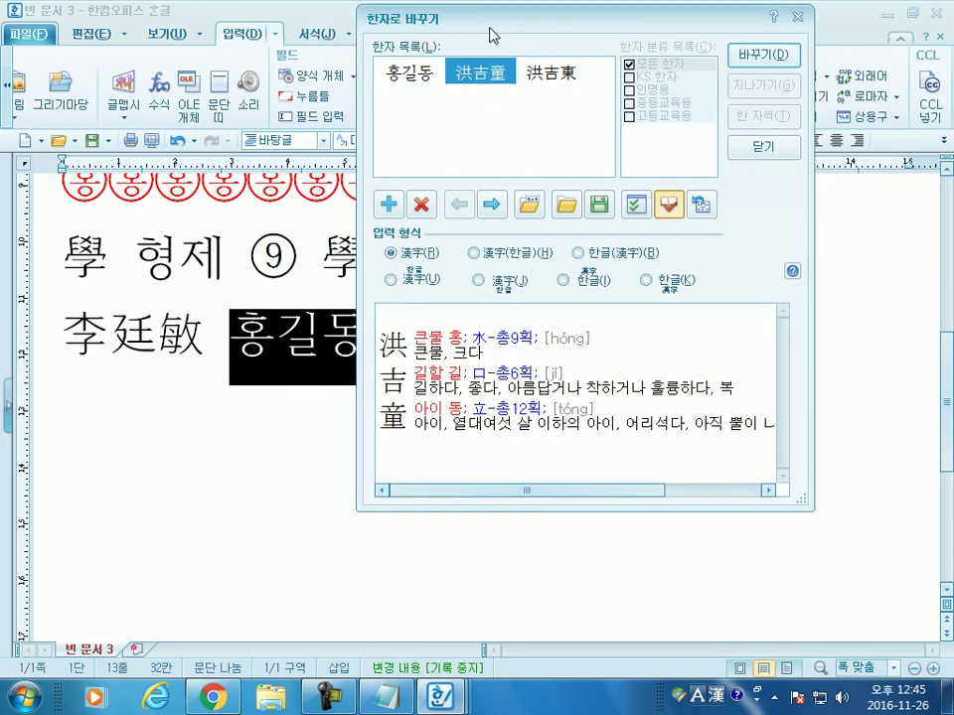
{"action": "left_click", "coordinate": [563, 83]}
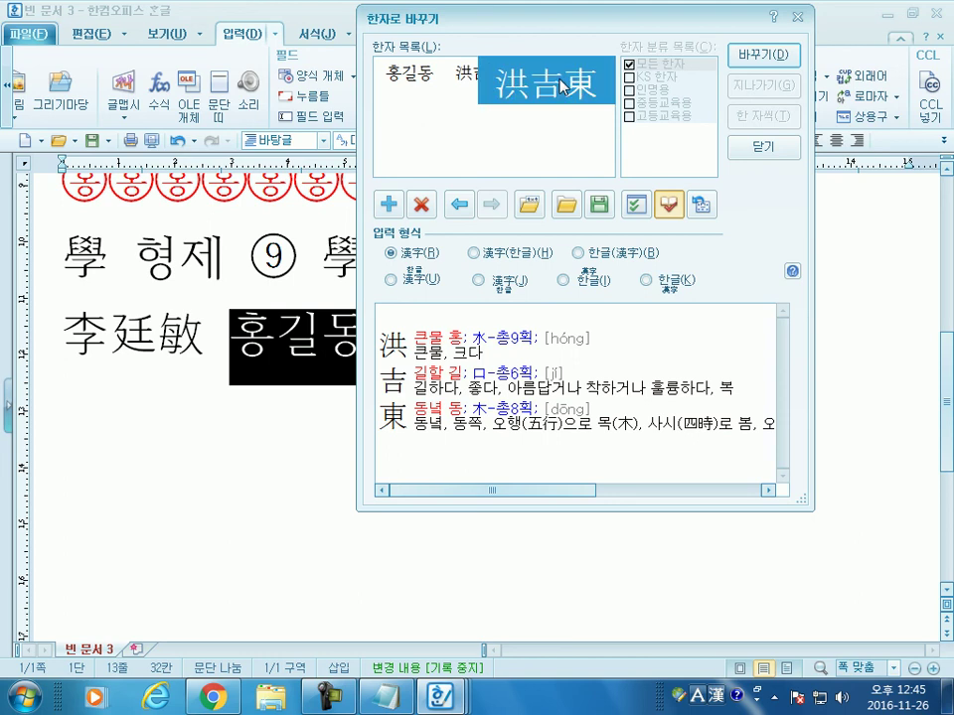
{"action": "left_click", "coordinate": [760, 55]}
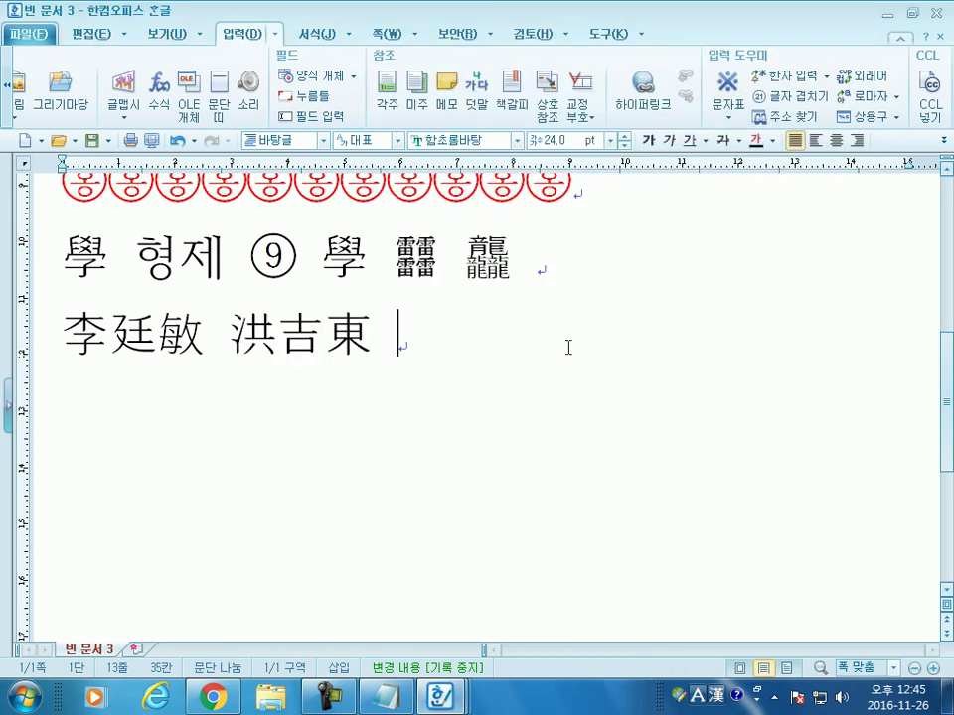
{"action": "type", "text": "이개동"}
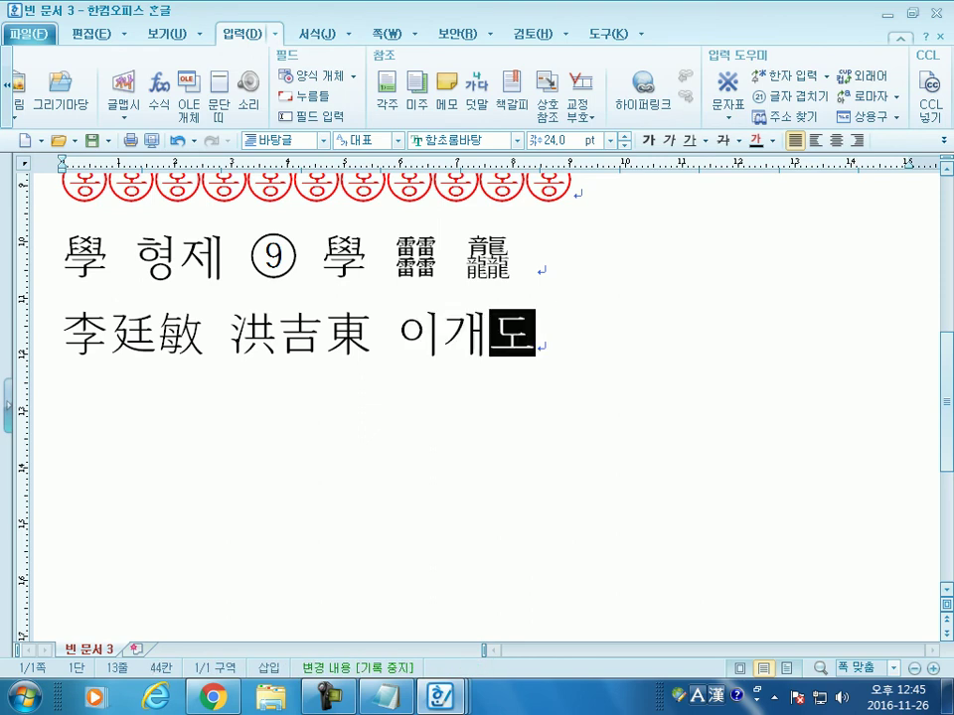
Step: Finish composing 이개동 and start a new empty line below it
{"action": "left_click", "coordinate": [580, 352]}
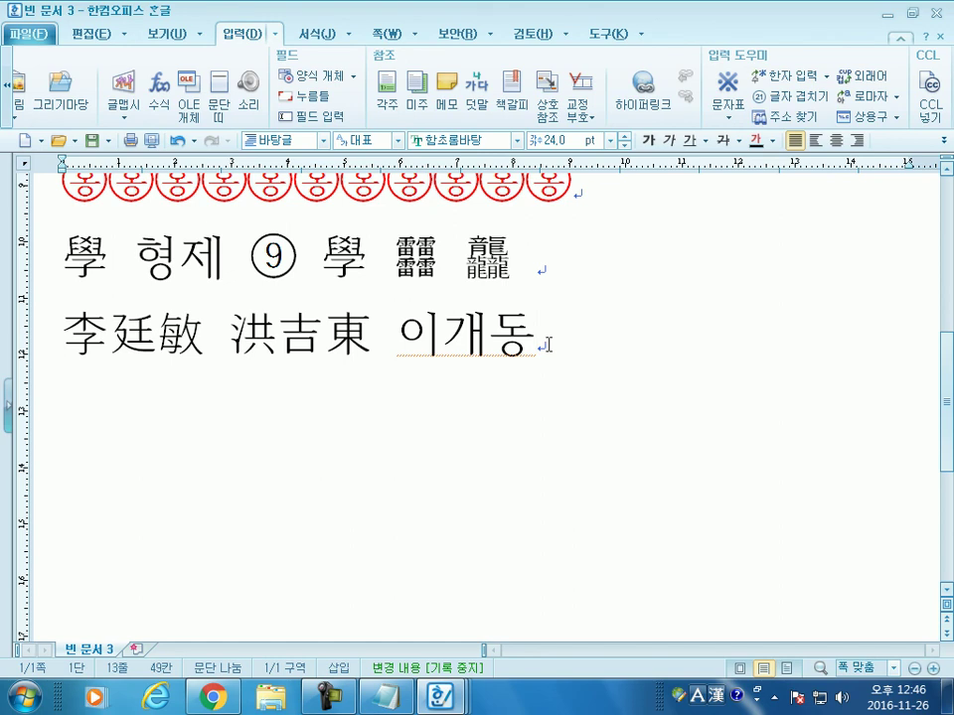
{"action": "left_click_drag", "start_coordinate": [397, 346], "coordinate": [542, 334]}
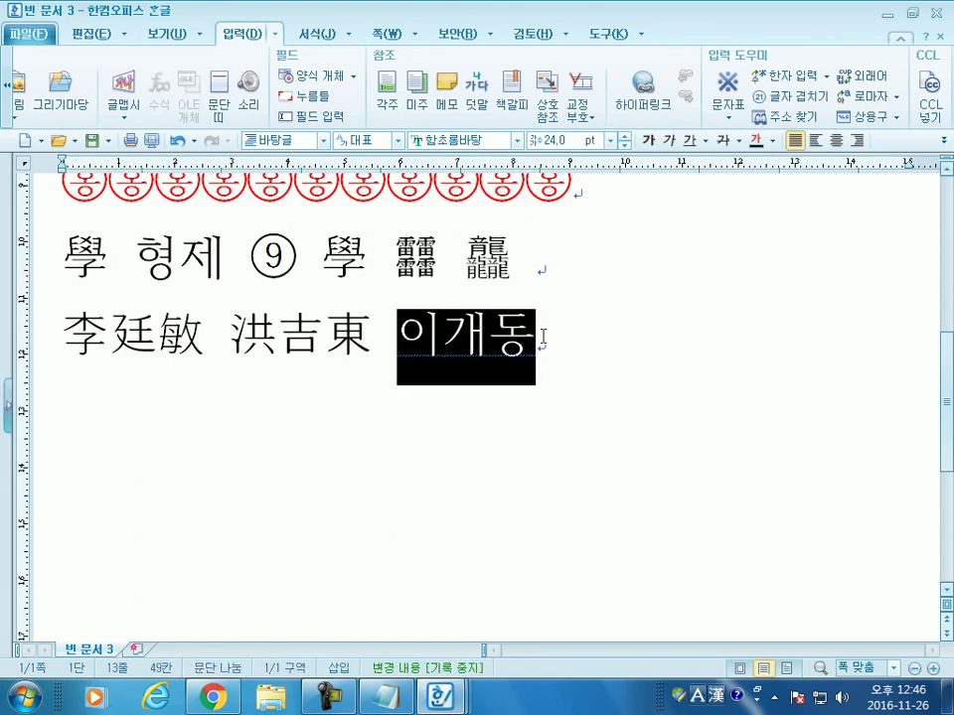
{"action": "left_click", "coordinate": [542, 335]}
{"action": "key", "text": "Return"}
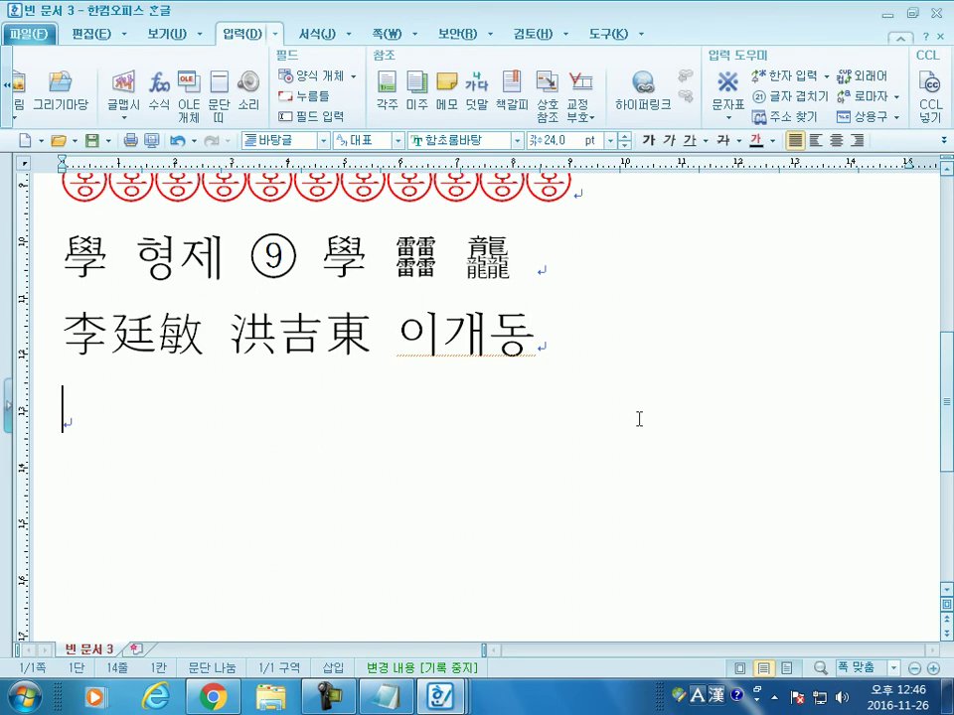
Step: Look up person-name hanja for 이개동, then close it without converting
{"action": "left_click", "coordinate": [825, 77]}
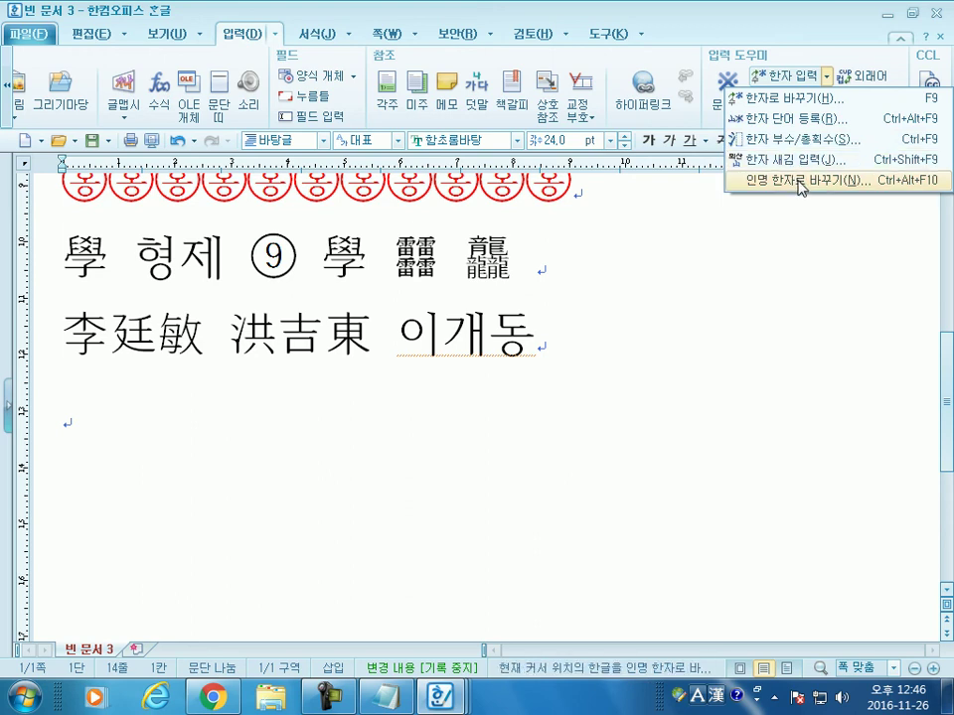
{"action": "left_click", "coordinate": [798, 182]}
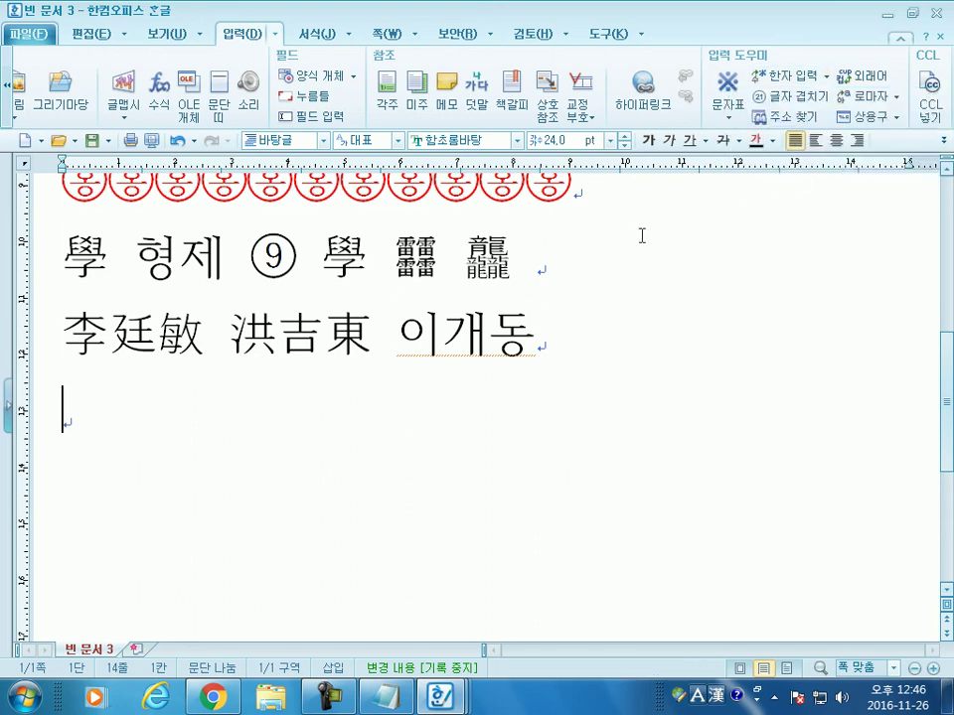
{"action": "left_click_drag", "start_coordinate": [535, 336], "coordinate": [397, 327]}
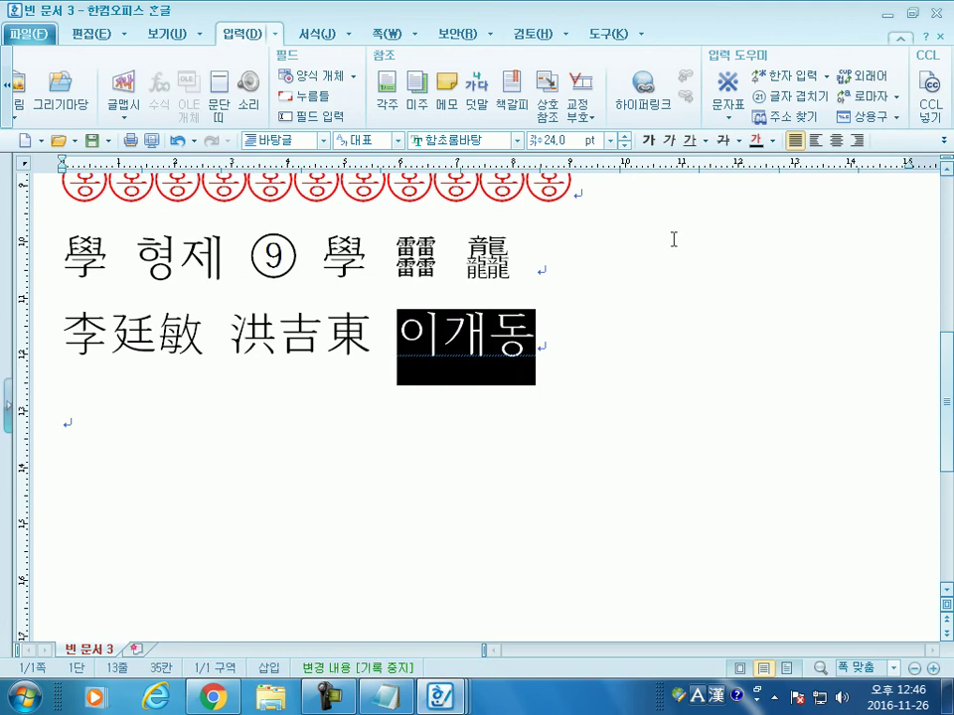
{"action": "left_click", "coordinate": [826, 75]}
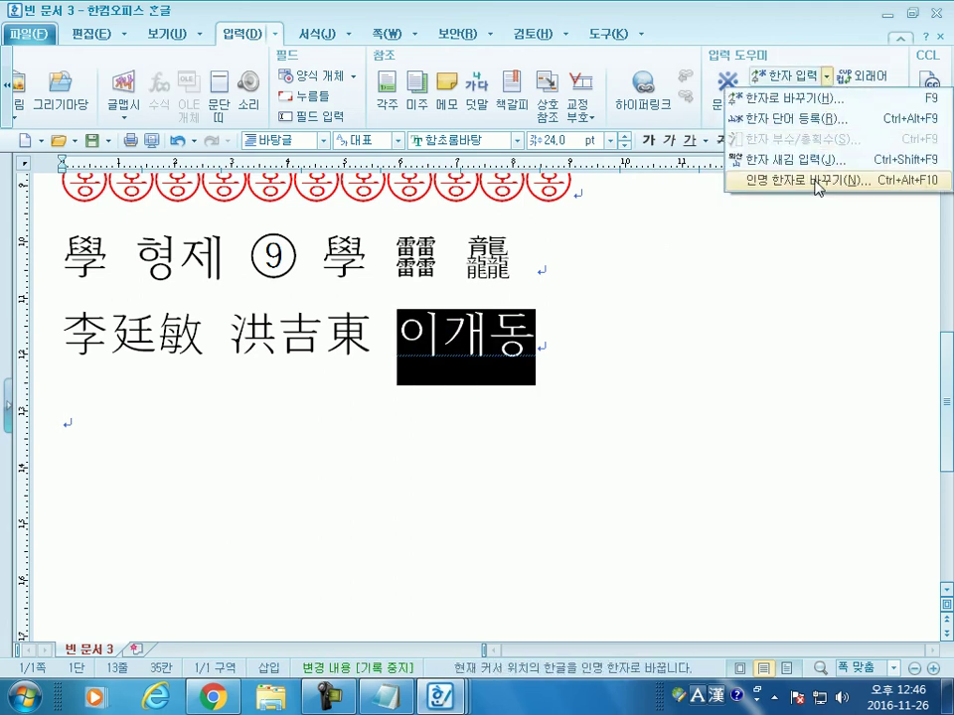
{"action": "left_click", "coordinate": [818, 181]}
{"action": "mouse_move", "coordinate": [352, 172]}
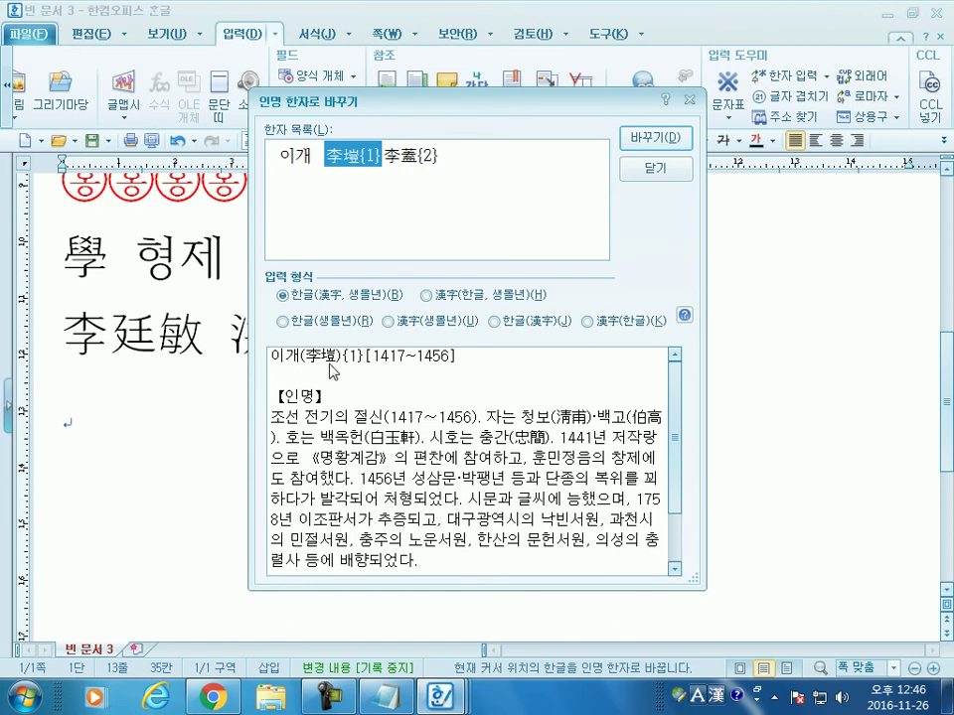
{"action": "left_click_drag", "start_coordinate": [665, 400], "coordinate": [666, 473]}
{"action": "scroll", "coordinate": [666, 473], "scroll_direction": "up", "scroll_amount": 3}
{"action": "left_click", "coordinate": [656, 169]}
{"action": "left_click", "coordinate": [533, 383]}
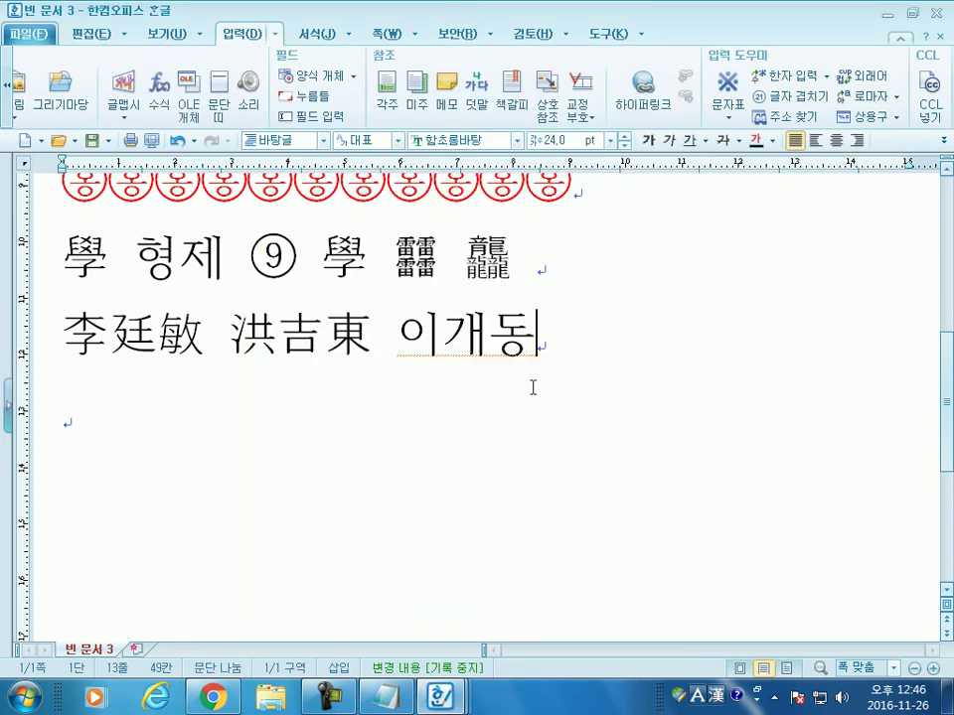
{"action": "key", "text": "Down"}
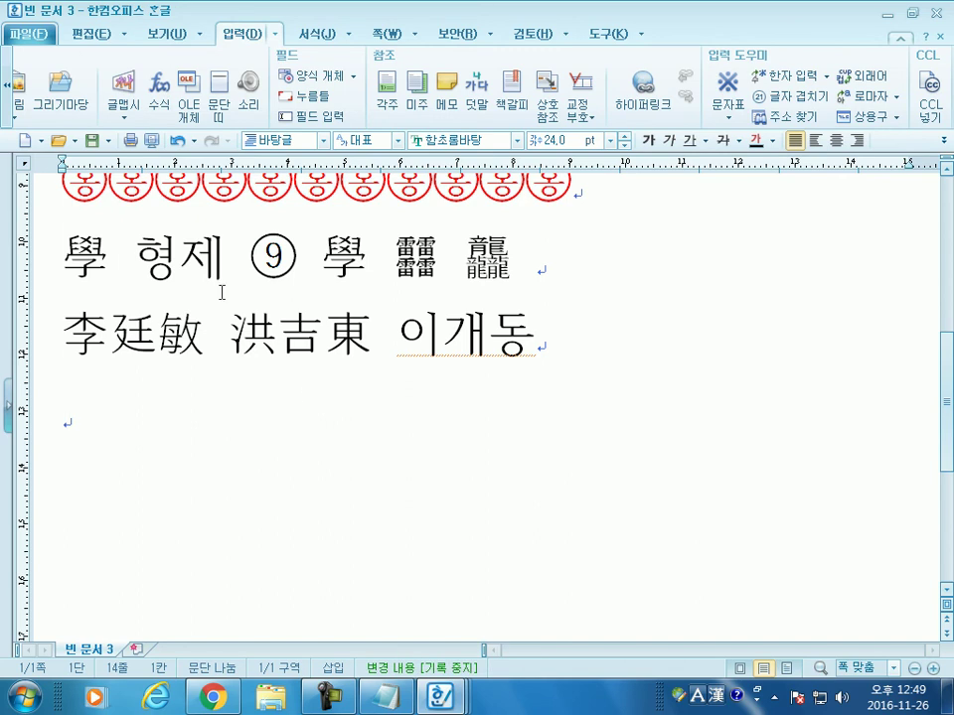
{"action": "left_click", "coordinate": [163, 103]}
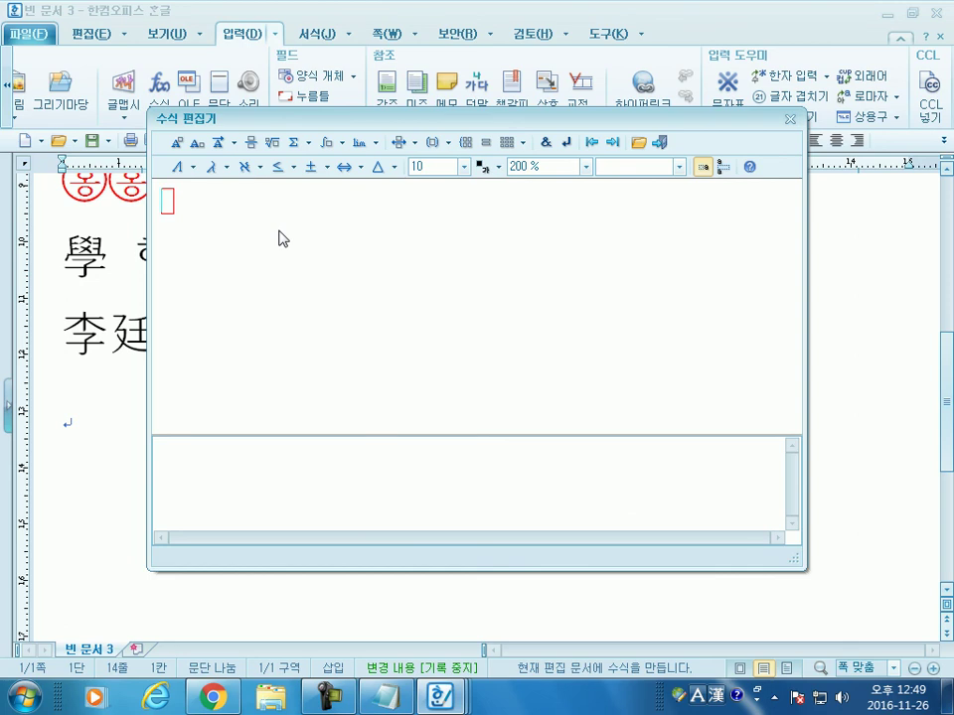
Step: Reopen the equation editor and set its view zoom to 500 %
{"action": "left_click_drag", "start_coordinate": [510, 119], "coordinate": [527, 28]}
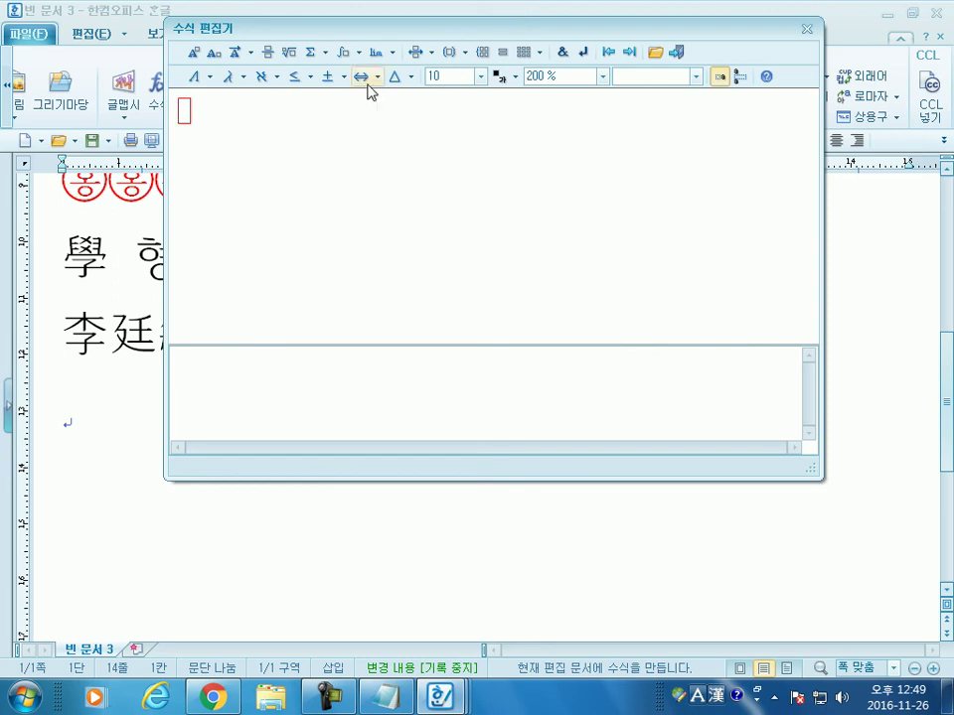
{"action": "left_click", "coordinate": [806, 28]}
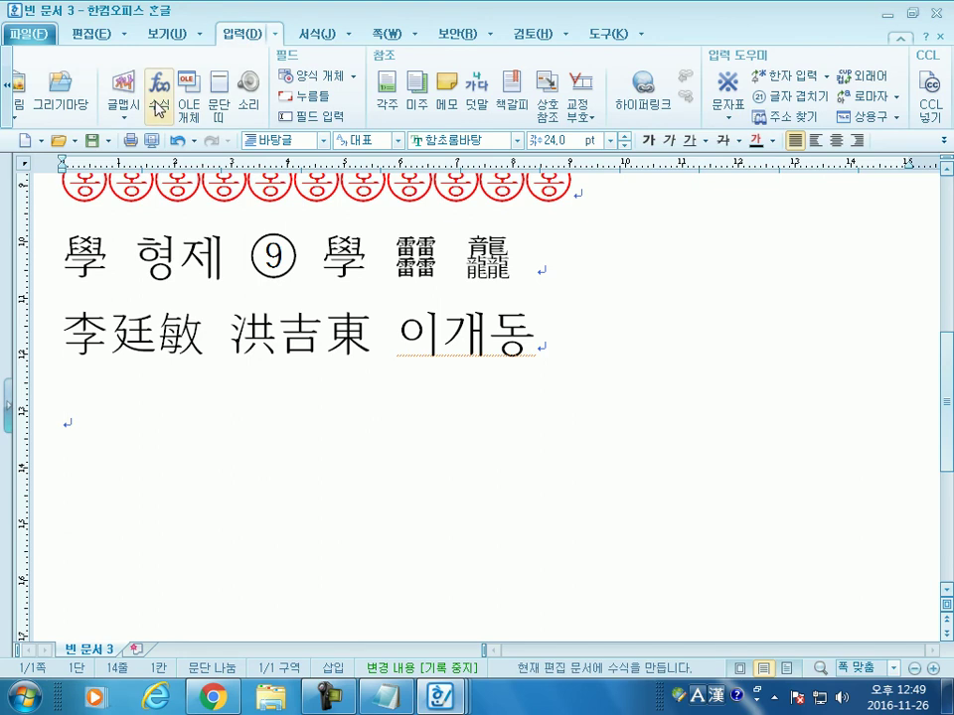
{"action": "left_click", "coordinate": [6, 84]}
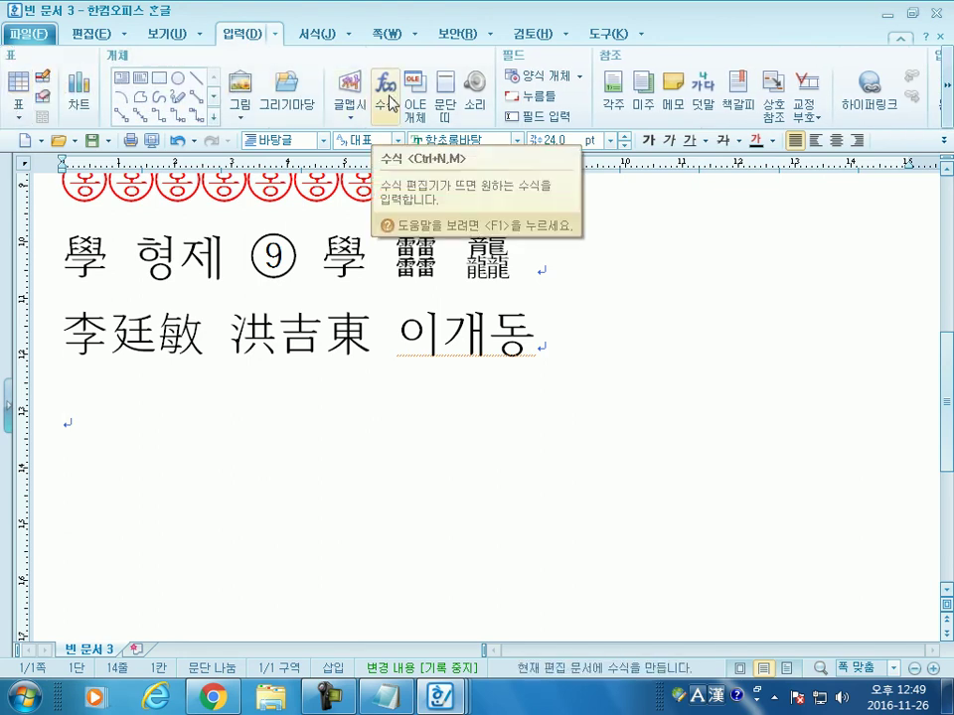
{"action": "left_click", "coordinate": [392, 96]}
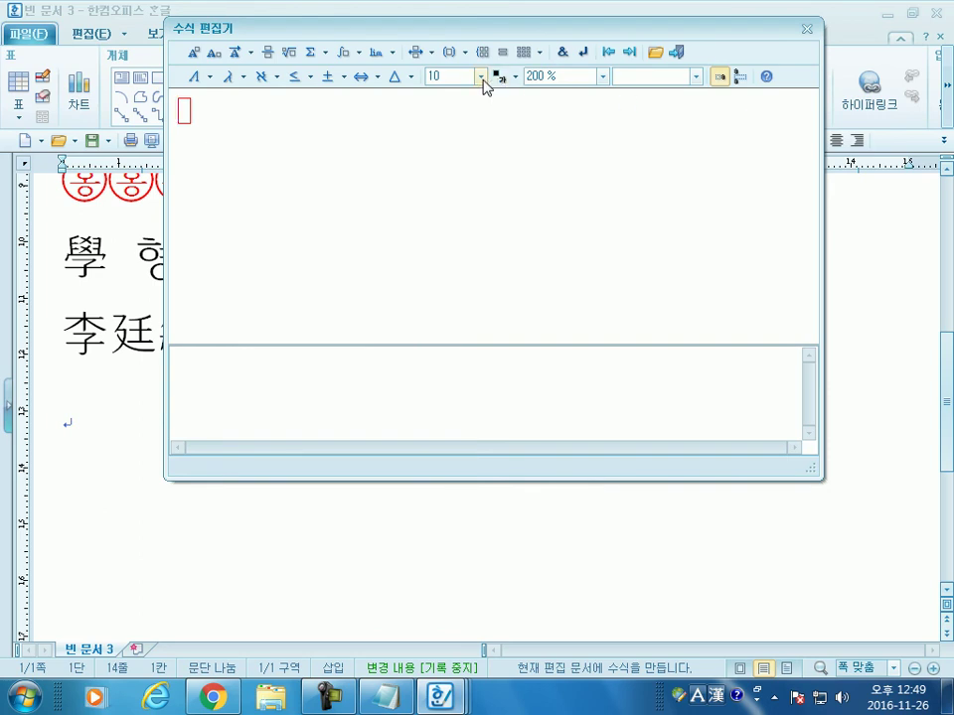
{"action": "left_click", "coordinate": [600, 77]}
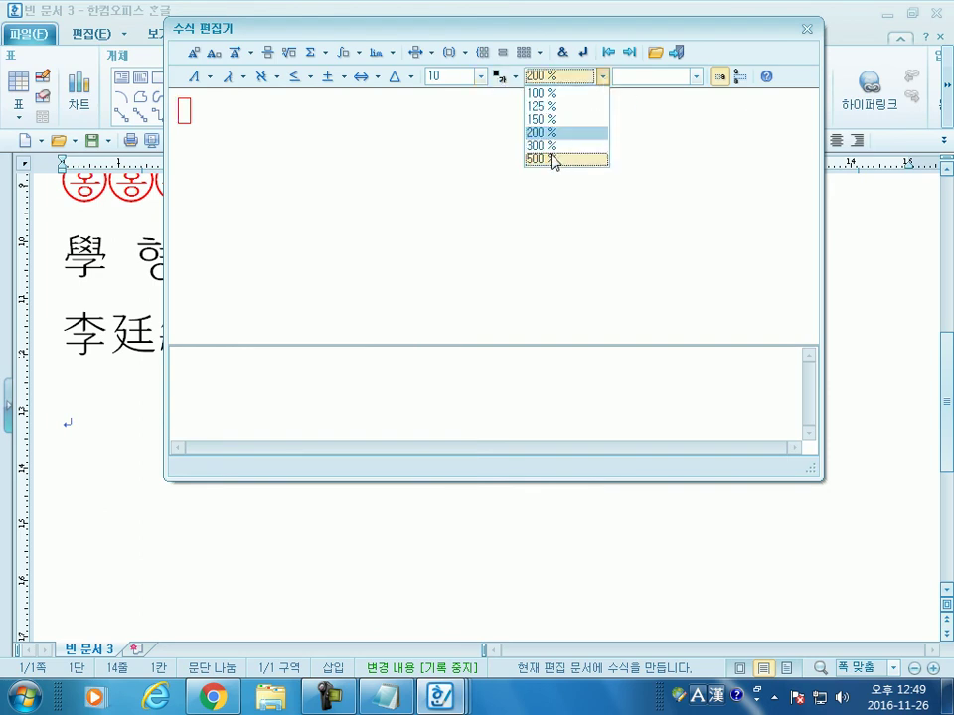
{"action": "left_click", "coordinate": [552, 157]}
Step: Enter x= followed by a square root containing 2; stray text 일때 remains inside the root
{"action": "type", "text": "y="}
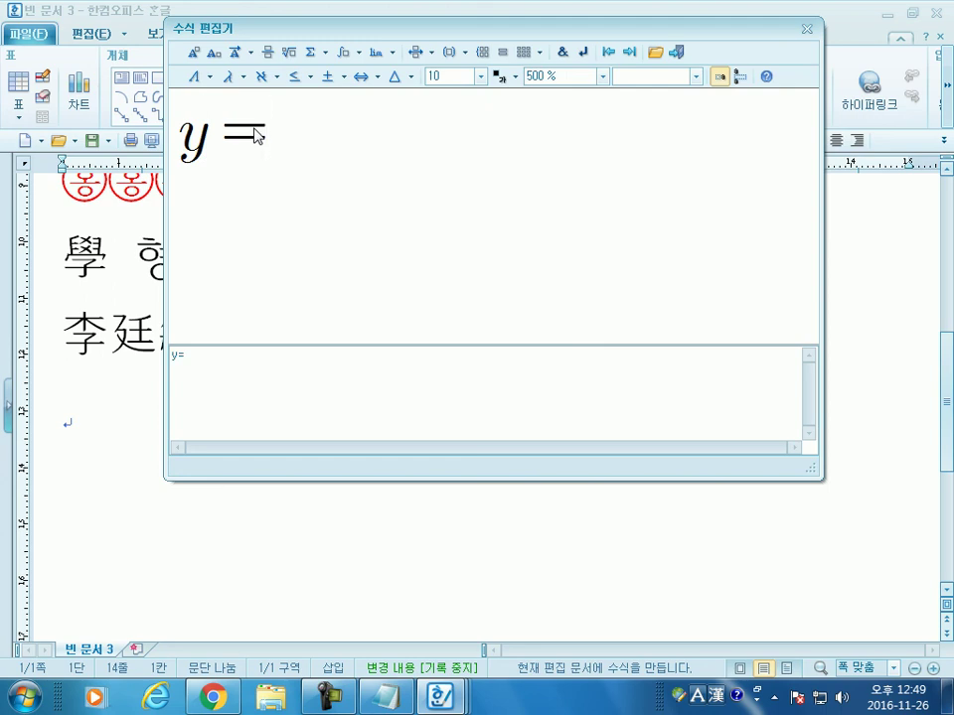
{"action": "key", "text": "BackSpace"}
{"action": "key", "text": "BackSpace"}
{"action": "type", "text": "x="}
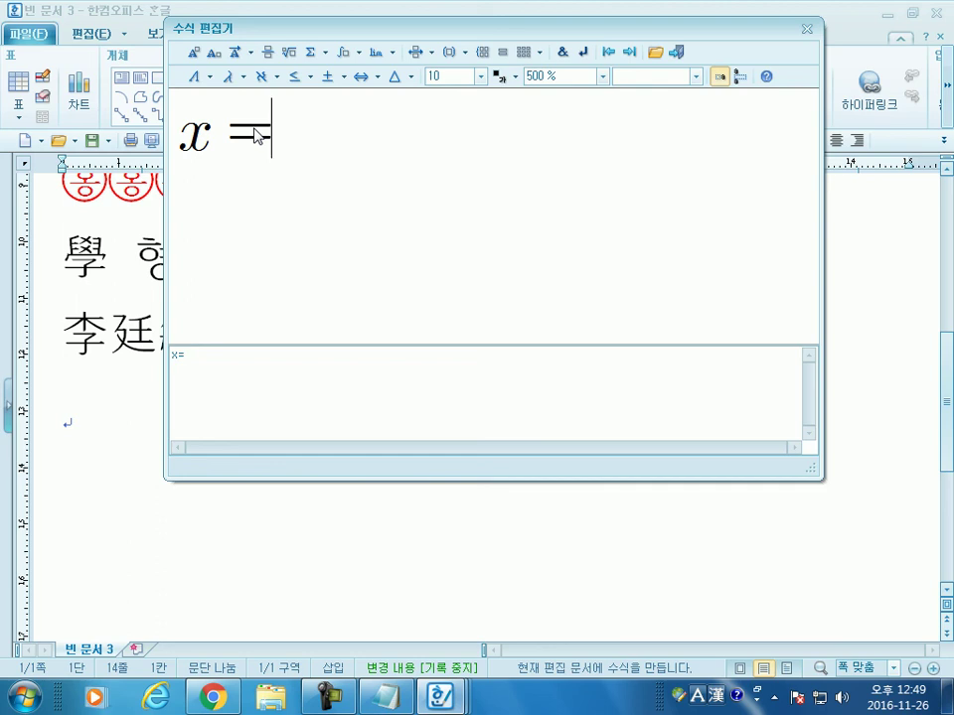
{"action": "left_click", "coordinate": [290, 52]}
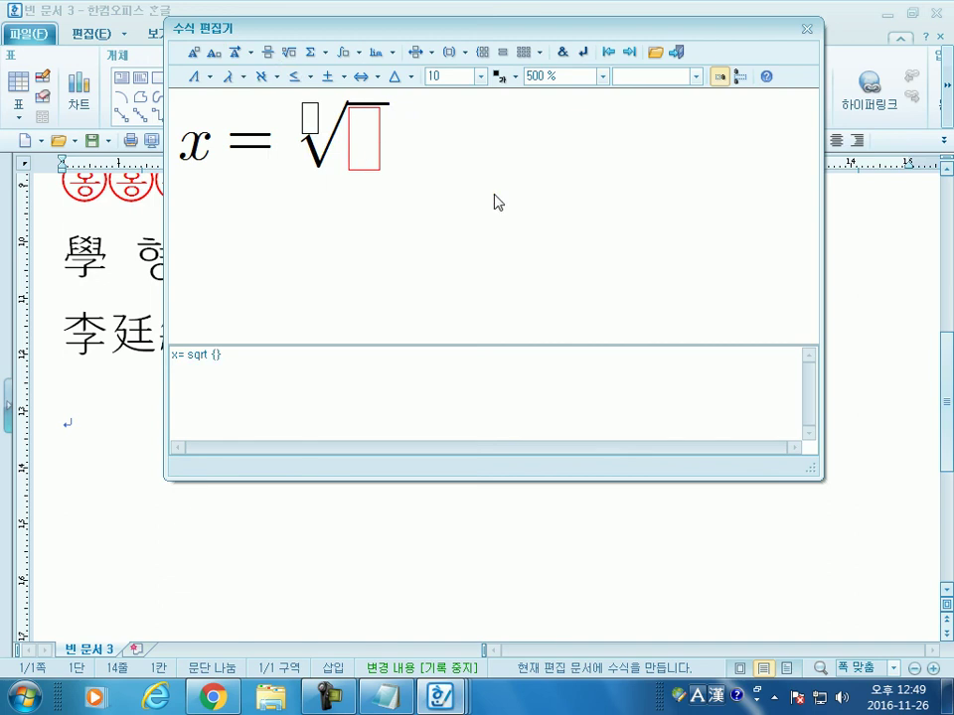
{"action": "type", "text": "2"}
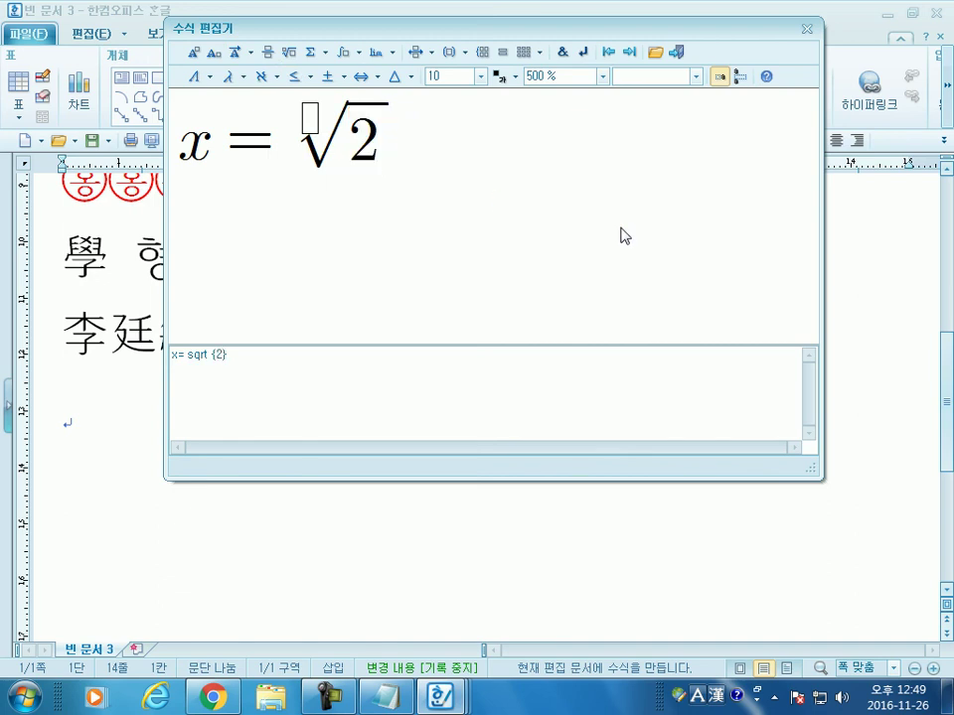
{"action": "type", "text": "dl"}
{"action": "key", "text": "BackSpace"}
{"action": "key", "text": "BackSpace"}
{"action": "type", "text": "알?ㄸ"}
{"action": "key", "text": "BackSpace"}
{"action": "key", "text": "BackSpace"}
{"action": "key", "text": "BackSpace"}
{"action": "type", "text": "일때"}
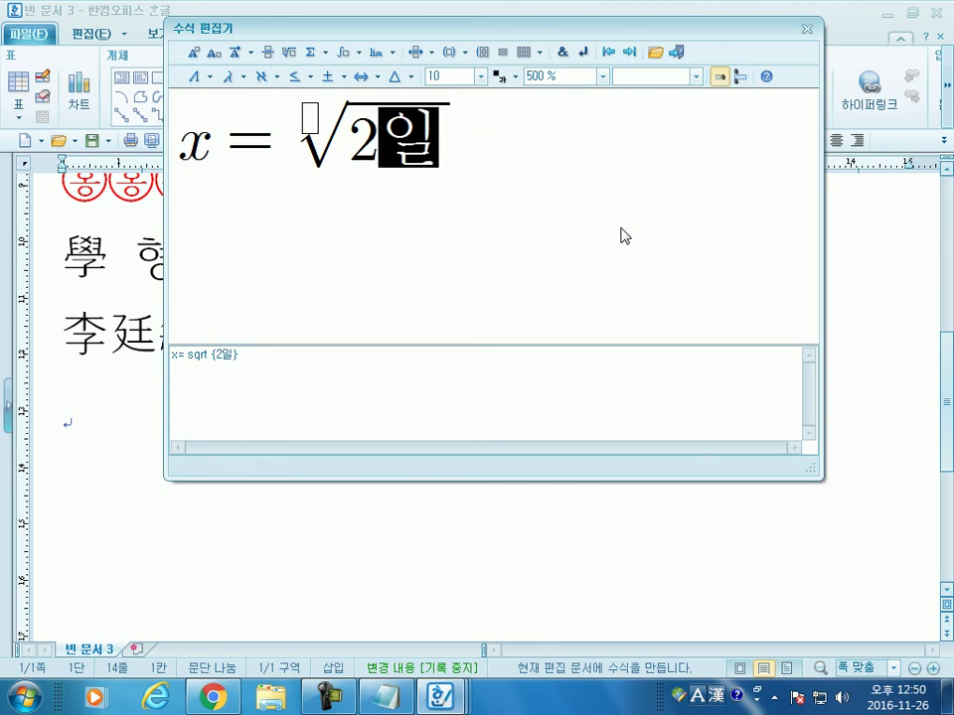
{"action": "key", "text": "Left"}
{"action": "key", "text": "Left"}
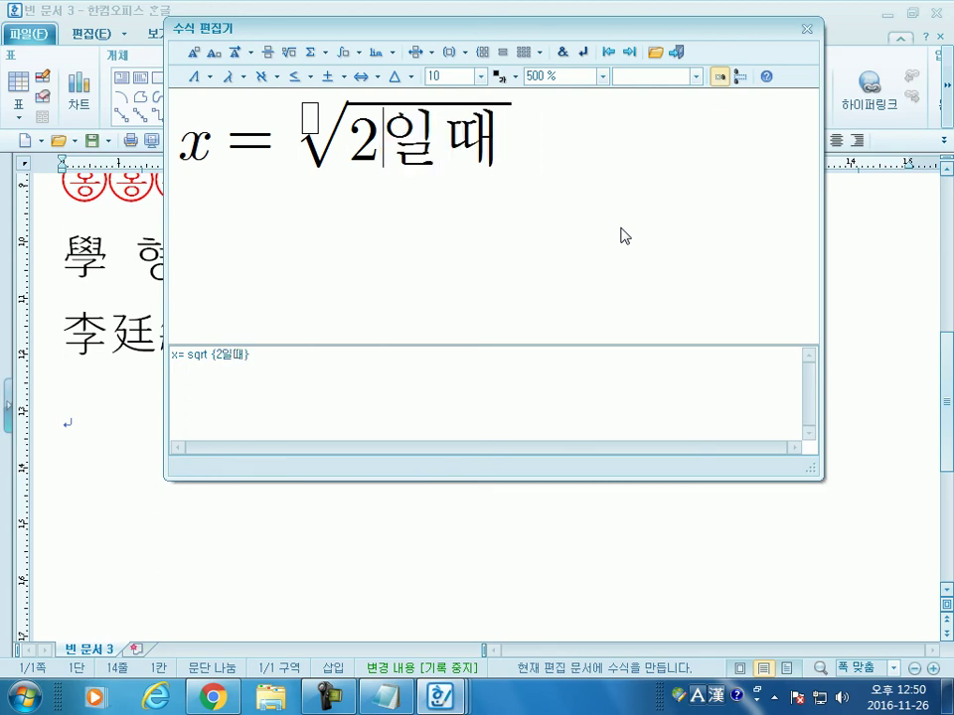
{"action": "key", "text": "Delete"}
{"action": "key", "text": "Delete"}
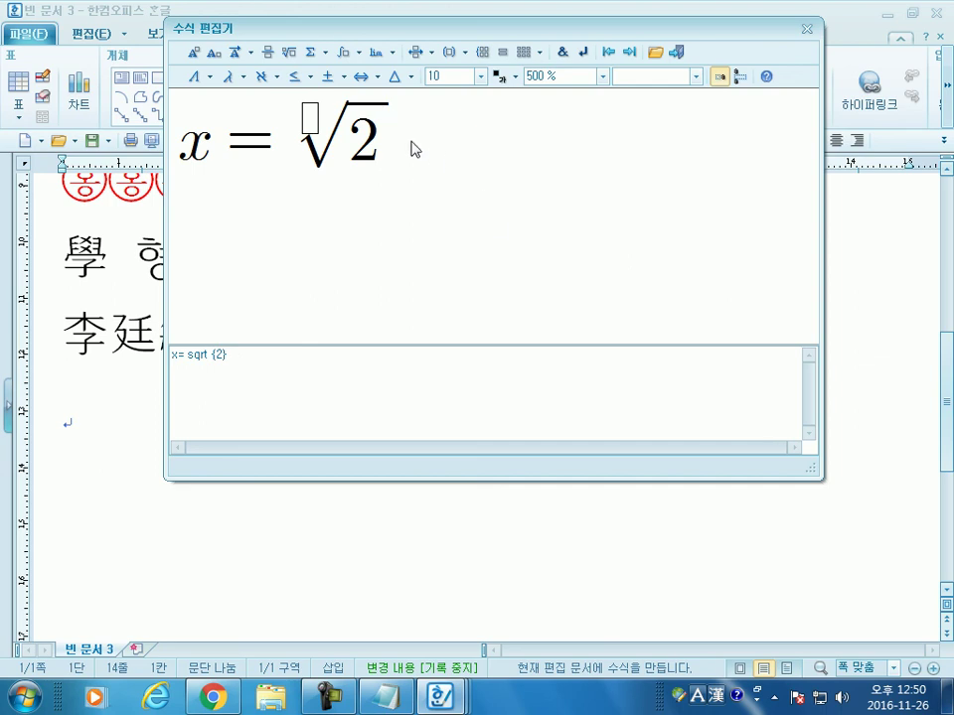